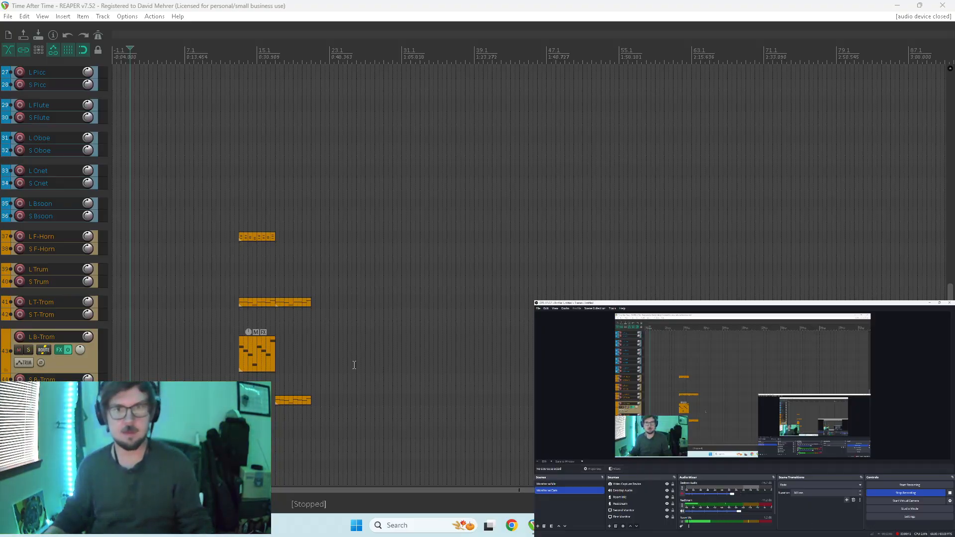
# Switch to REAPER, show the mixer, and start playback from the beginning of the project.
pyautogui.click(622, 5)
pyautogui.hotkey('ctrl', 'm')
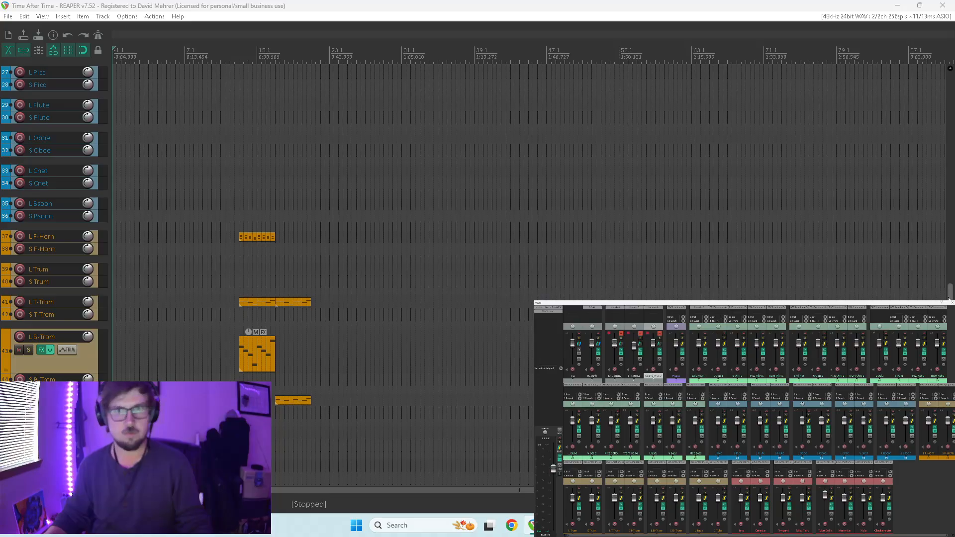
pyautogui.scroll(15, 902, 122)
pyautogui.press('space')
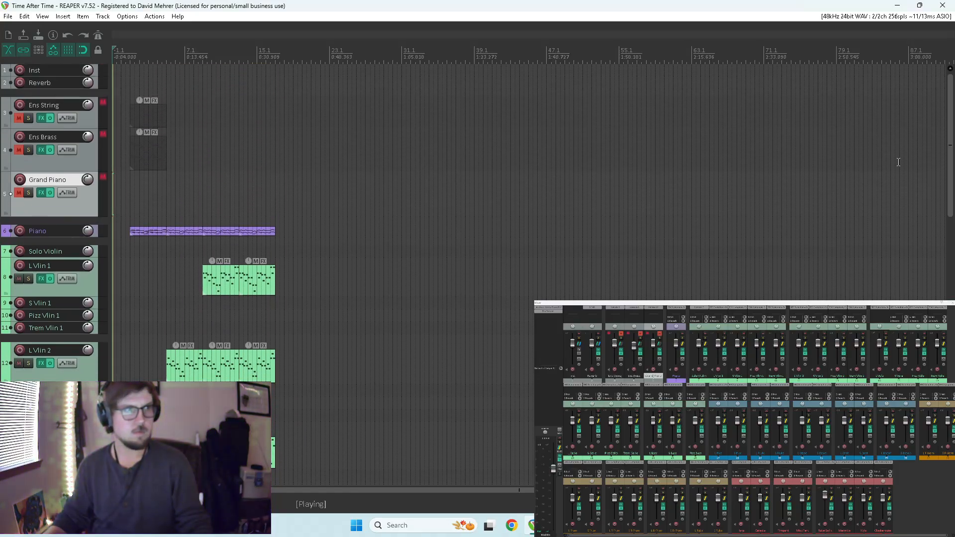
# Replace the Piano items from measure 5 to 17 with copies of the track's first item.
pyautogui.moveTo(950, 132); pyautogui.dragTo(950, 170)
pyautogui.scroll(4, 528, 236)
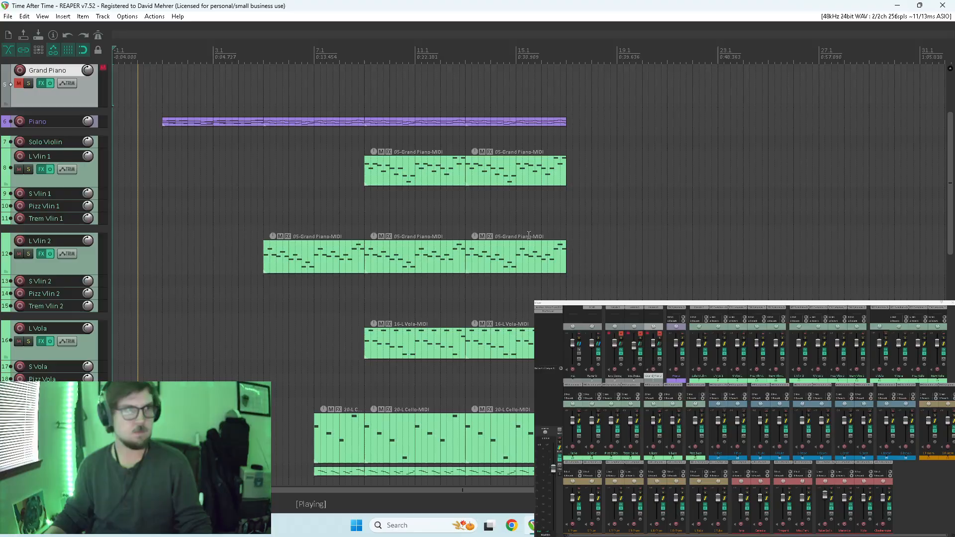
pyautogui.scroll(2, 547, 224)
pyautogui.scroll(-1, 571, 209)
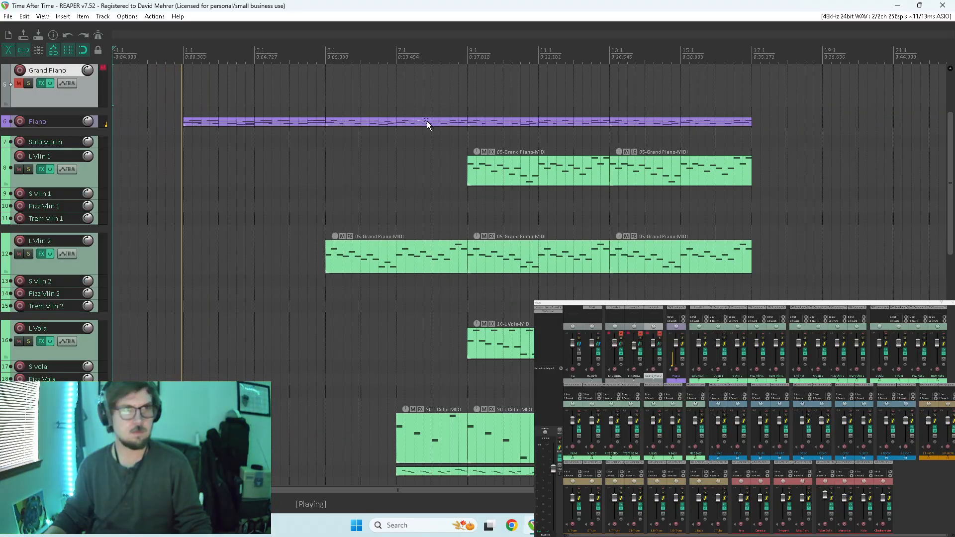
pyautogui.moveTo(419, 125); pyautogui.dragTo(782, 122)
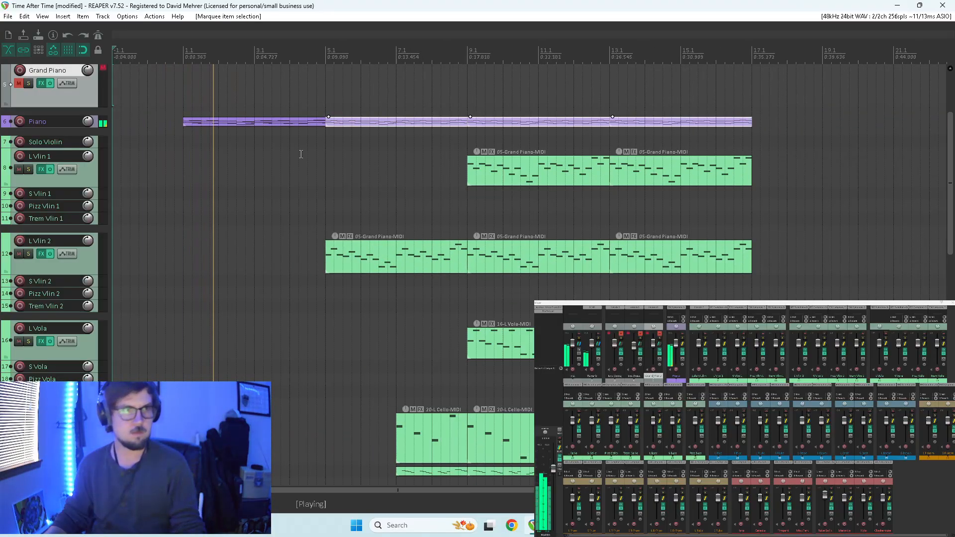
pyautogui.press('Delete')
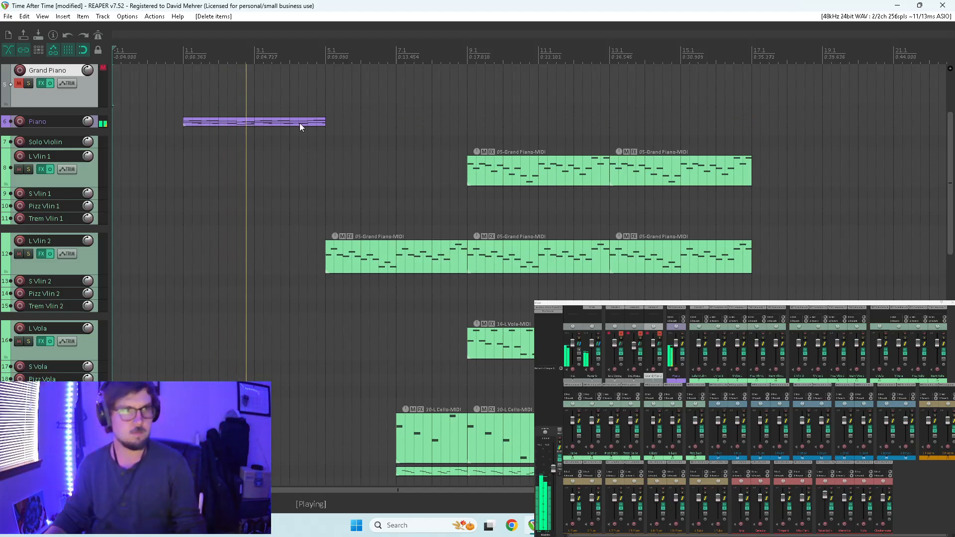
pyautogui.click(296, 124)
pyautogui.moveTo(283, 124); pyautogui.dragTo(708, 123)
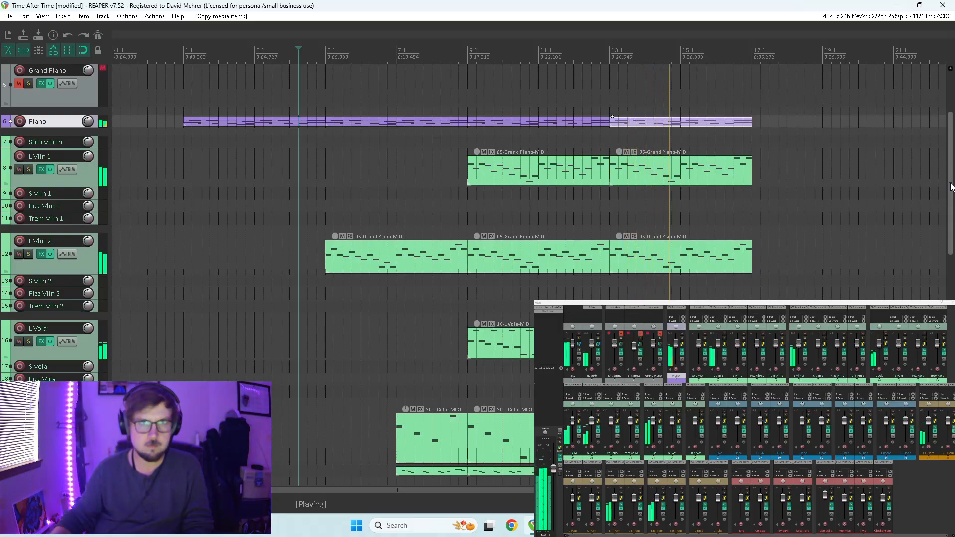
# Listen through the arrangement while reviewing the string, woodwind and brass tracks, and replay the passage from the middle of measure 12.
pyautogui.moveTo(950, 187); pyautogui.dragTo(946, 224)
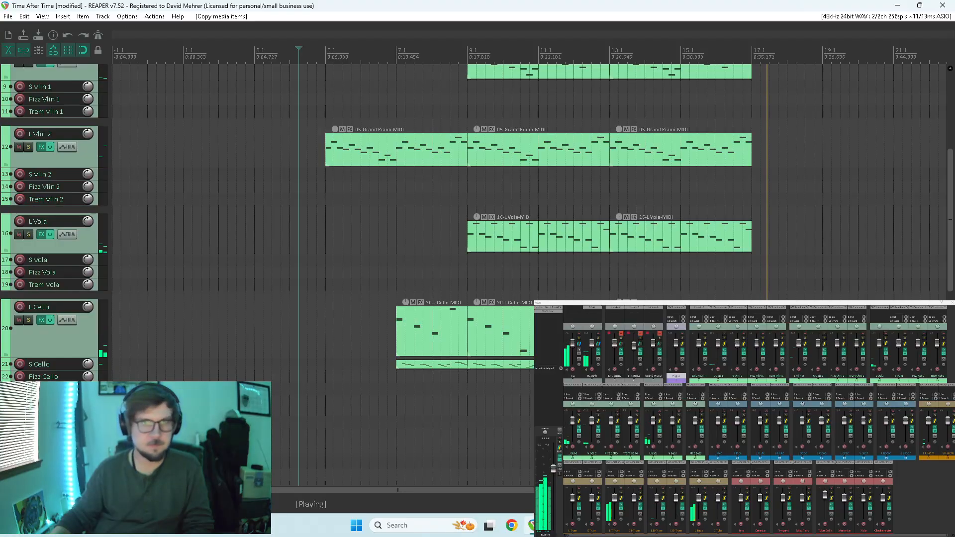
pyautogui.moveTo(951, 231); pyautogui.dragTo(950, 347)
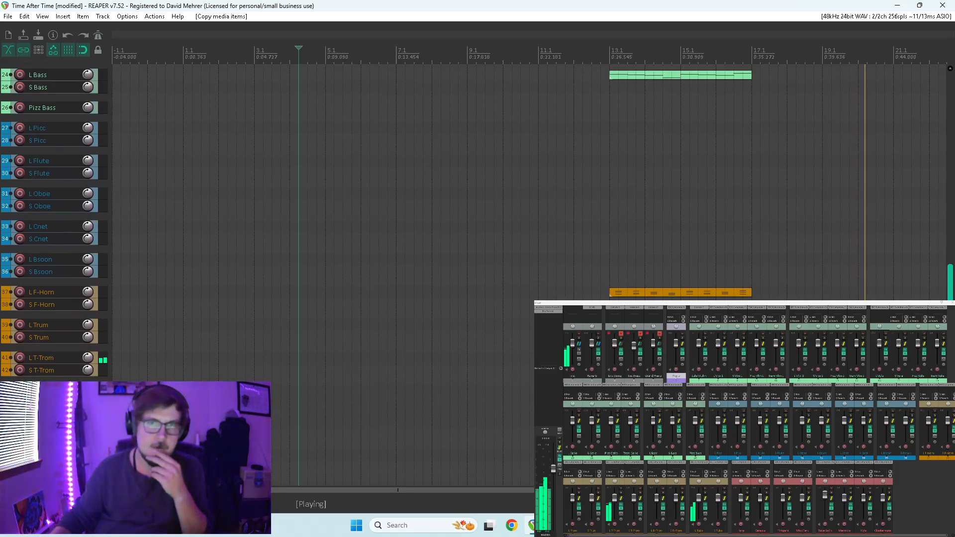
pyautogui.press('space')
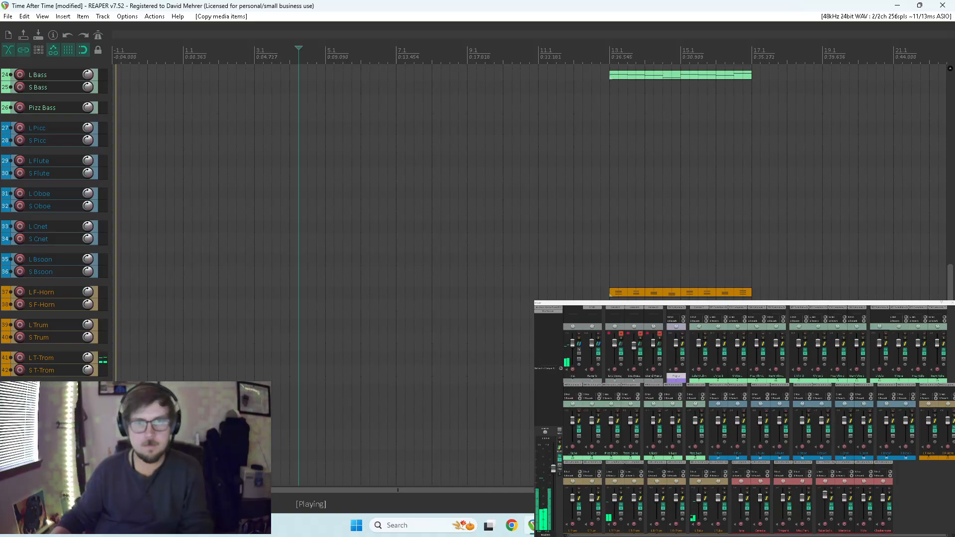
pyautogui.scroll(10, 627, 290)
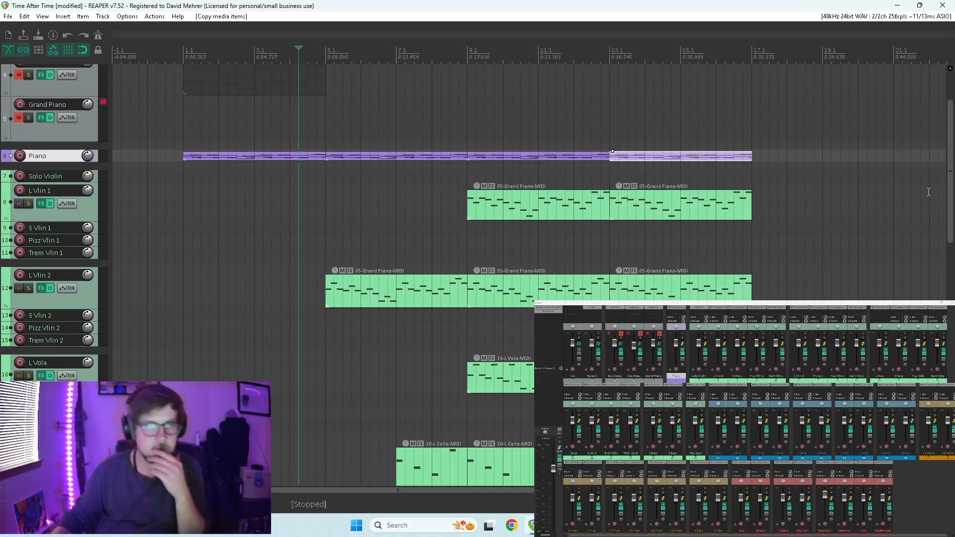
pyautogui.moveTo(949, 173); pyautogui.dragTo(925, 235)
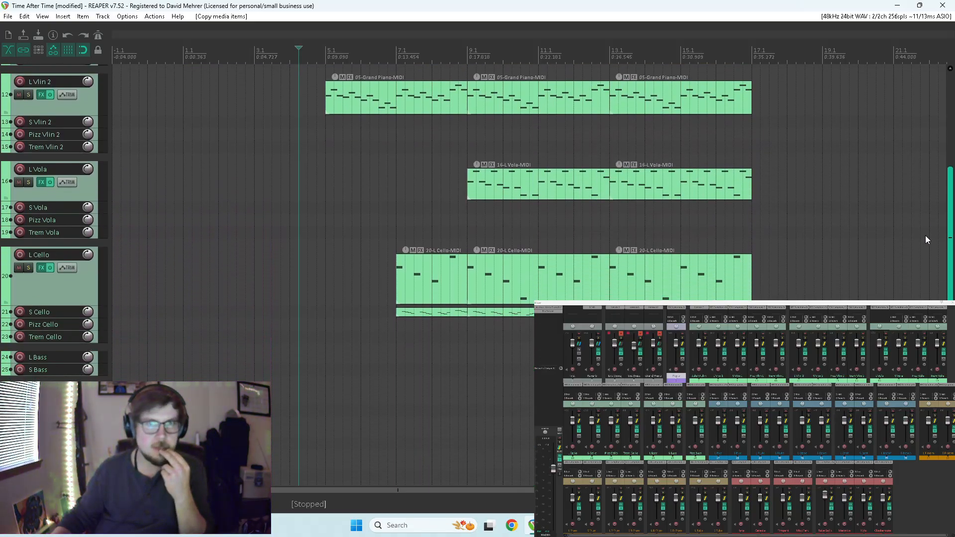
pyautogui.click(591, 356)
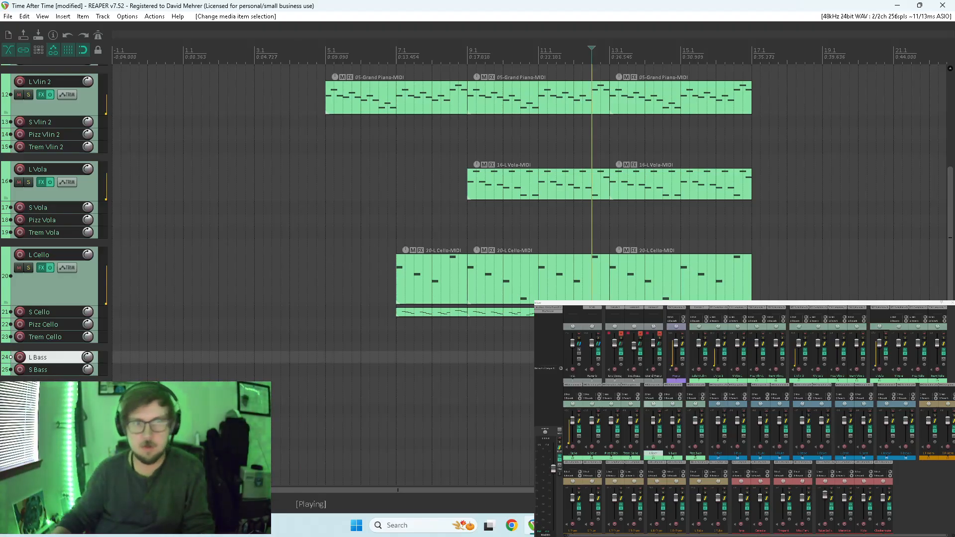
pyautogui.press('space')
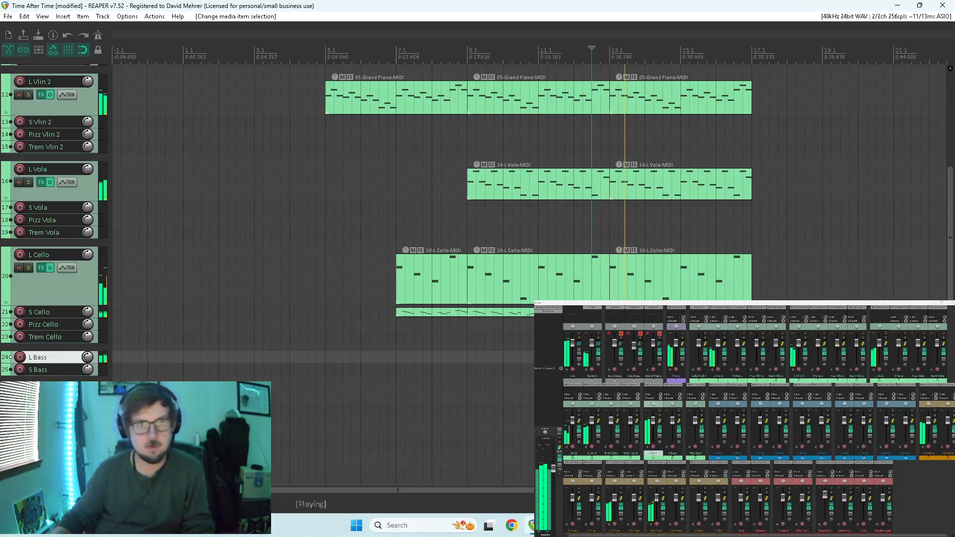
# Lower the velocities of all notes in the L Bass item at measure 13 to just below mid-range, and replay it from there.
pyautogui.doubleClick(653, 357)
pyautogui.scroll(-4, 646, 356)
pyautogui.hotkey('ctrl', 'a')
pyautogui.moveTo(449, 321); pyautogui.dragTo(450, 405)
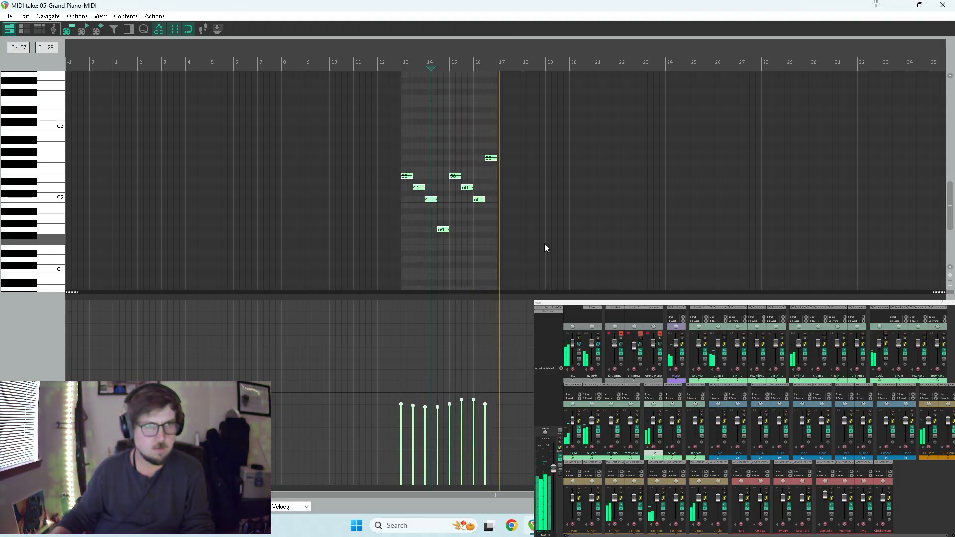
pyautogui.click(401, 61)
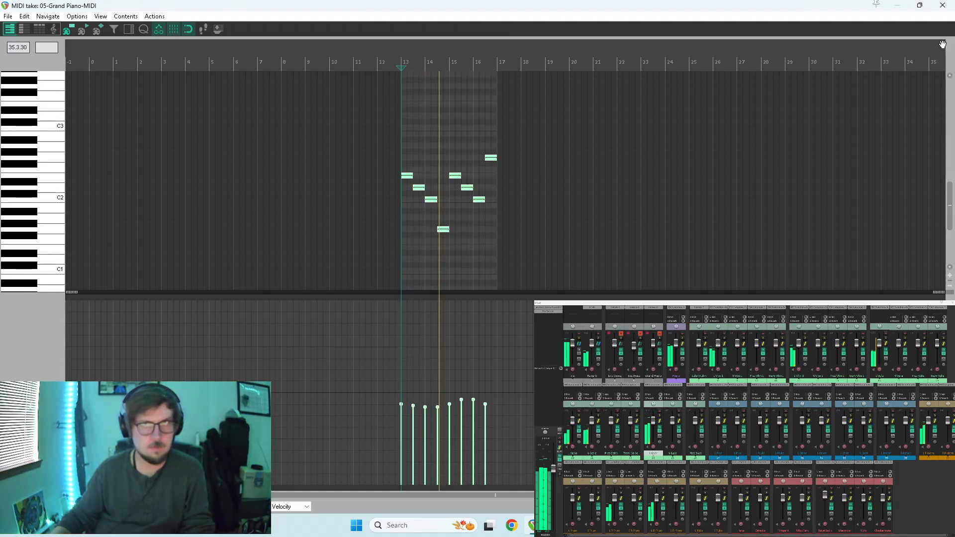
pyautogui.click(941, 5)
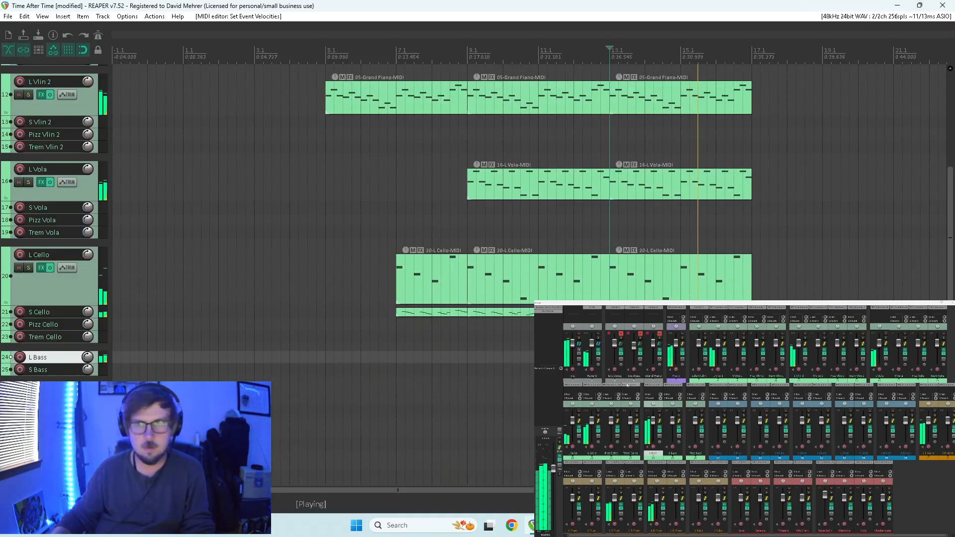
# Unmute the Grand Piano track and audition the passage from measure 13 with L Bass temporarily record-armed.
pyautogui.click(659, 333)
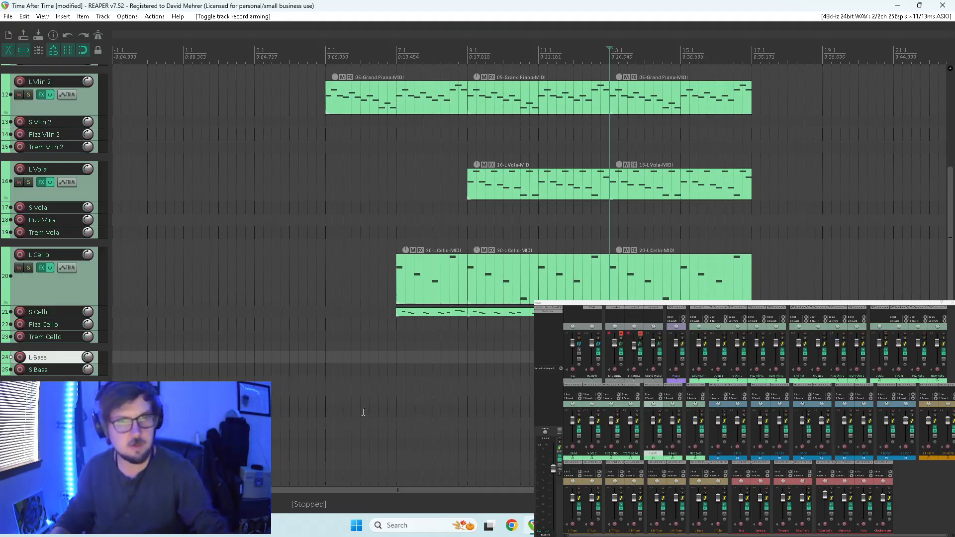
pyautogui.click(20, 357)
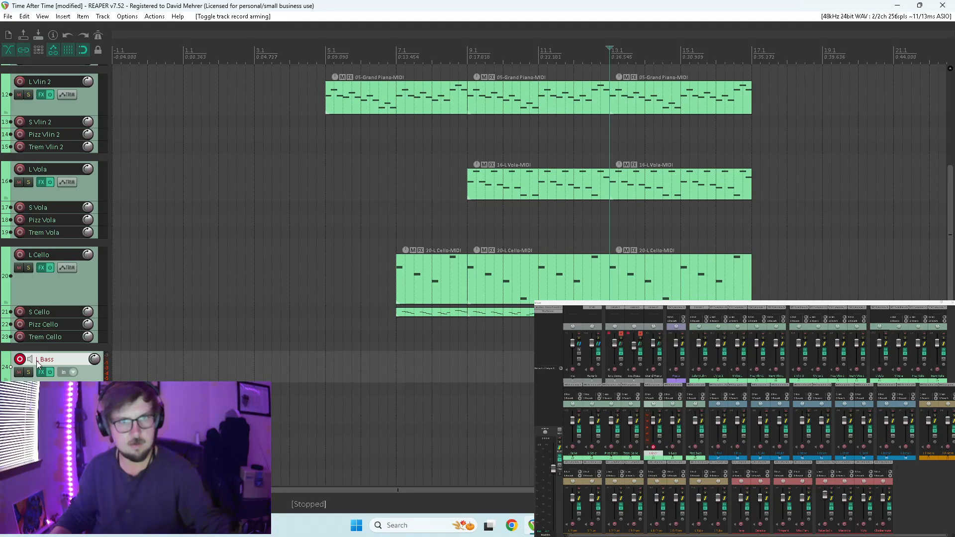
pyautogui.press('space')
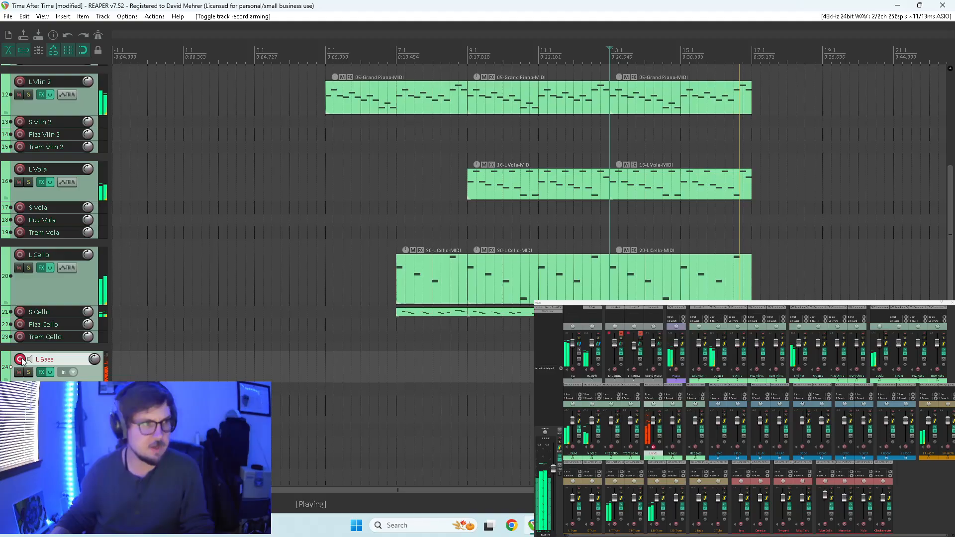
pyautogui.click(21, 360)
pyautogui.scroll(-2, 430, 353)
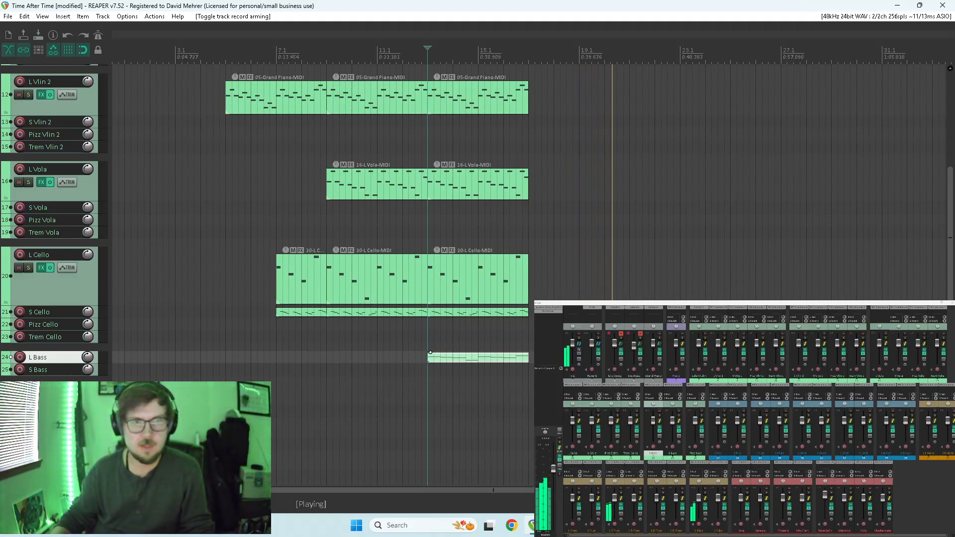
pyautogui.press('space')
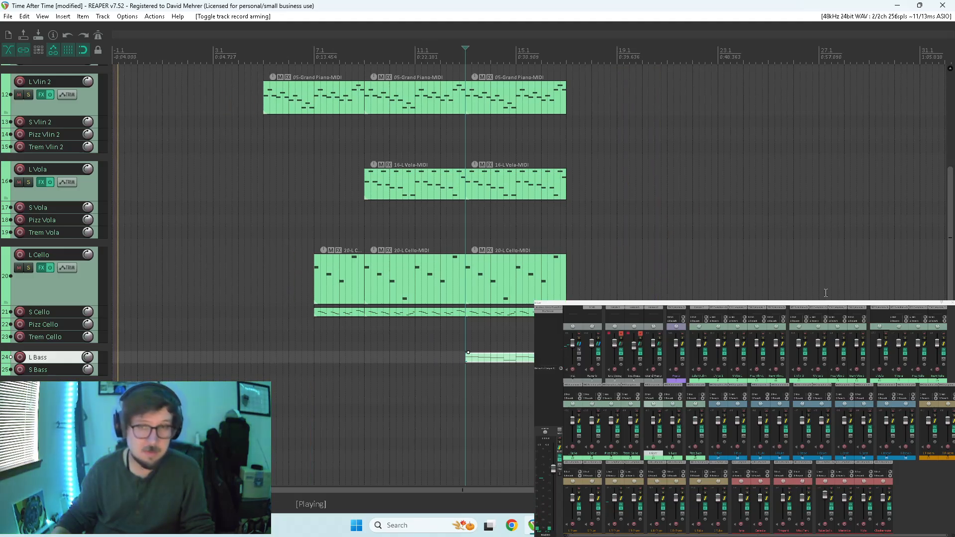
# Audition the ending from measure 16 and copy the last L Vlin 1 item to the Pizz Vlin 1 track at measure 17.
pyautogui.moveTo(951, 230); pyautogui.dragTo(884, 169)
pyautogui.click(542, 144)
pyautogui.press('space')
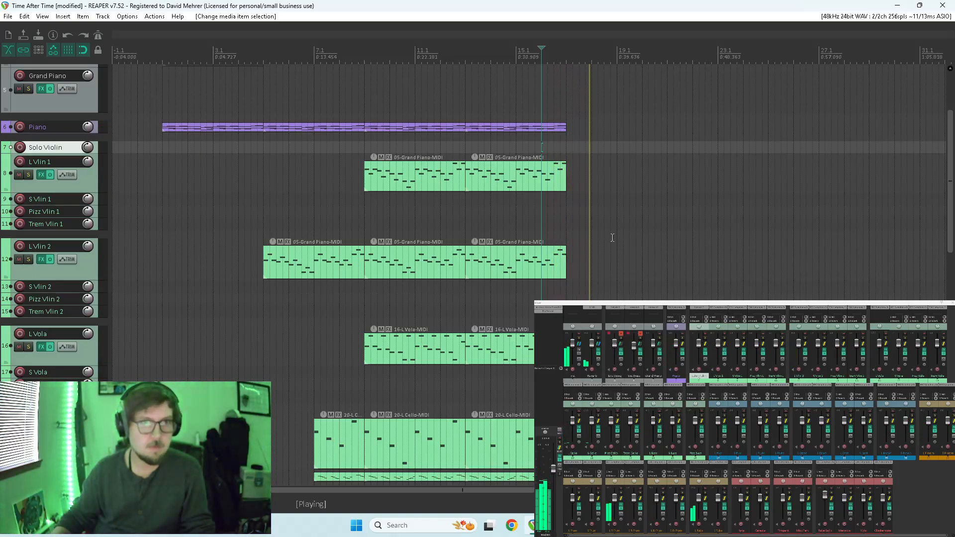
pyautogui.press('space')
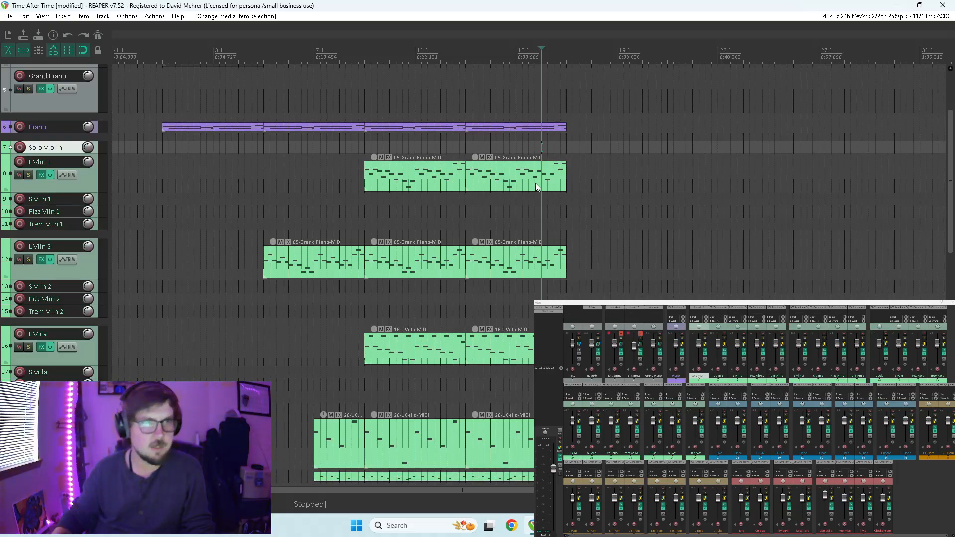
pyautogui.moveTo(509, 178); pyautogui.dragTo(578, 212)
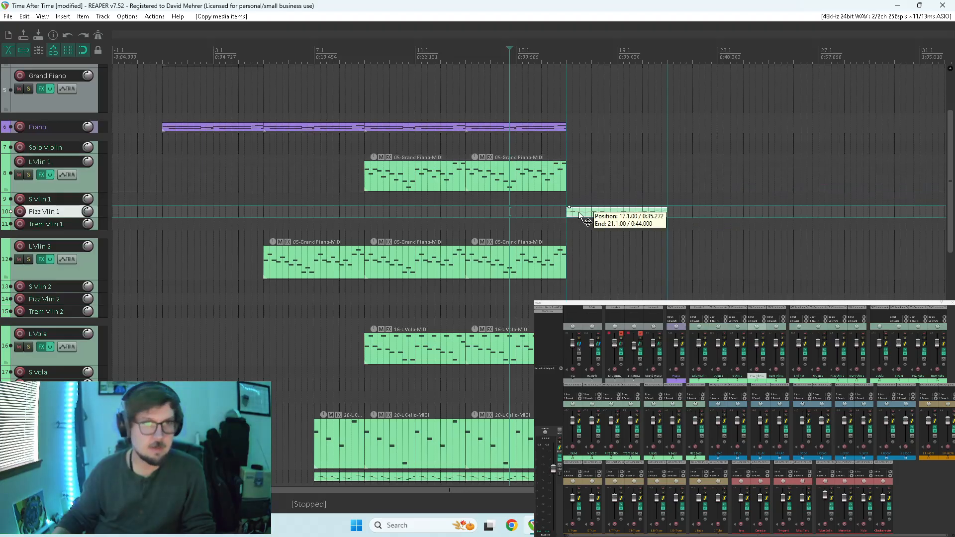
# Lower the first note of each three-note group in measures 17 and 18 of the Pizz Vlin 1 item by one octave and audition it.
pyautogui.doubleClick(578, 212)
pyautogui.click(445, 140)
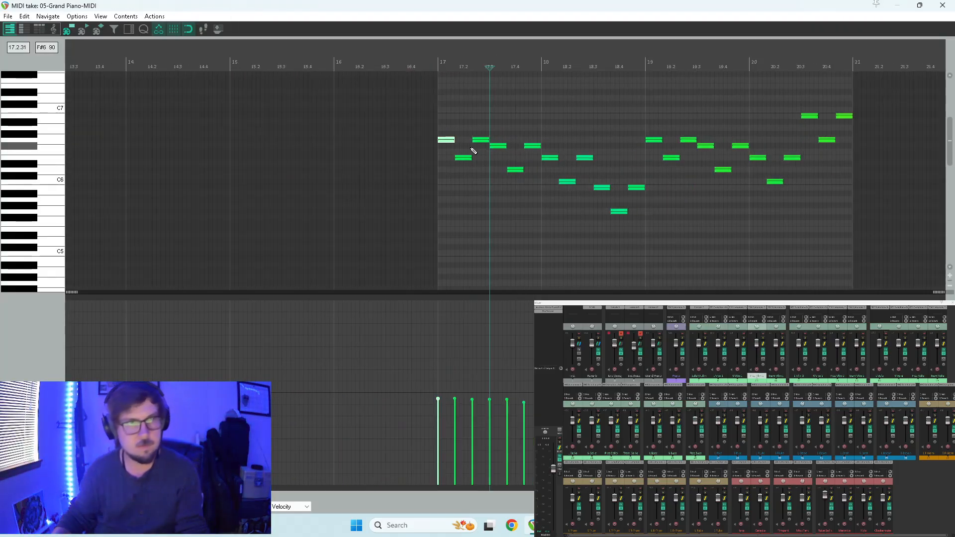
pyautogui.keyDown('ctrl'); pyautogui.click(498, 146); pyautogui.keyUp('ctrl')
pyautogui.keyDown('ctrl'); pyautogui.click(549, 158); pyautogui.keyUp('ctrl')
pyautogui.keyDown('ctrl'); pyautogui.click(602, 187); pyautogui.keyUp('ctrl')
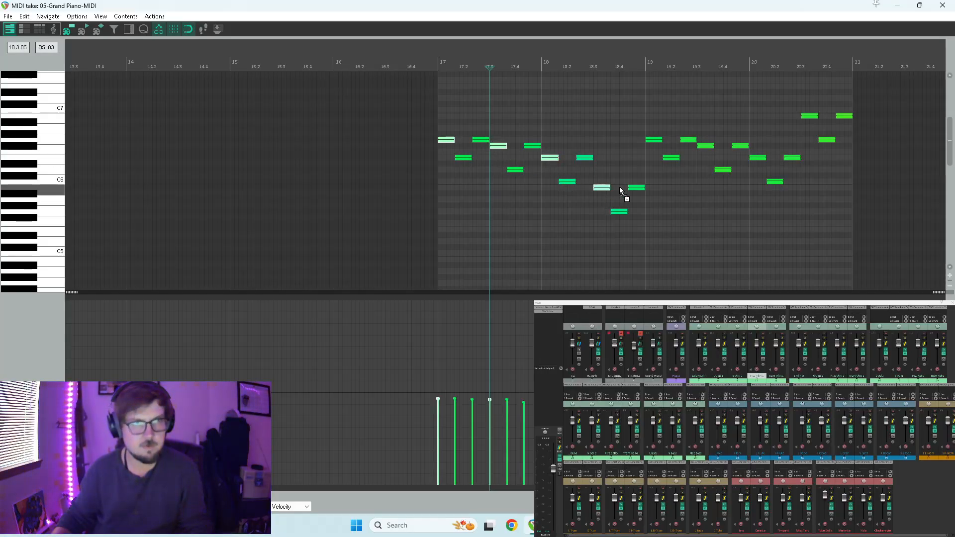
pyautogui.click(444, 141)
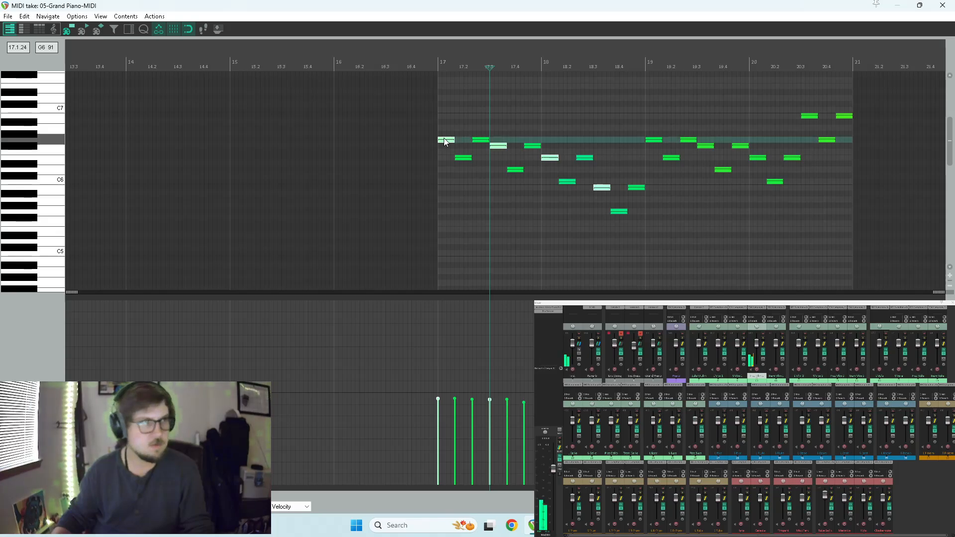
pyautogui.moveTo(445, 141); pyautogui.dragTo(447, 213)
pyautogui.press('space')
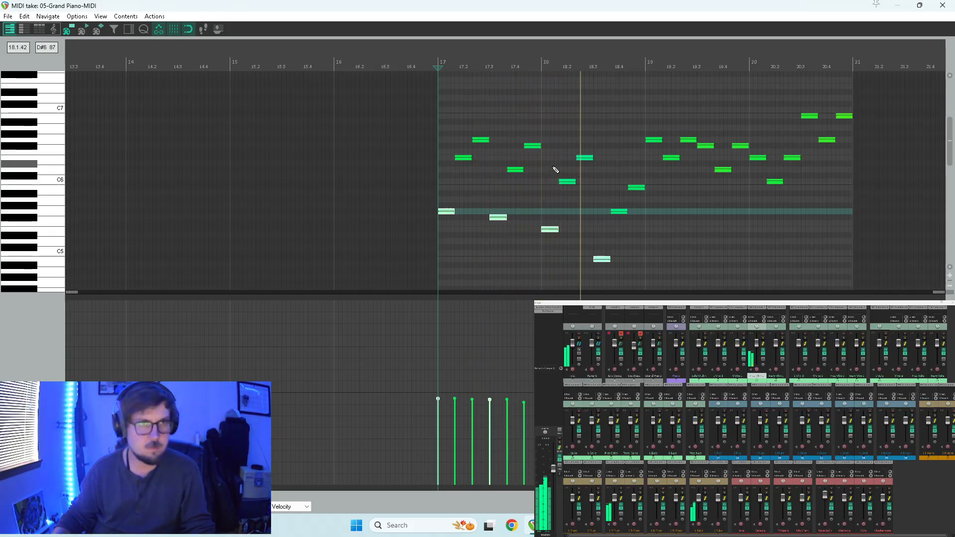
pyautogui.press('space')
pyautogui.press('space')
pyautogui.press('space')
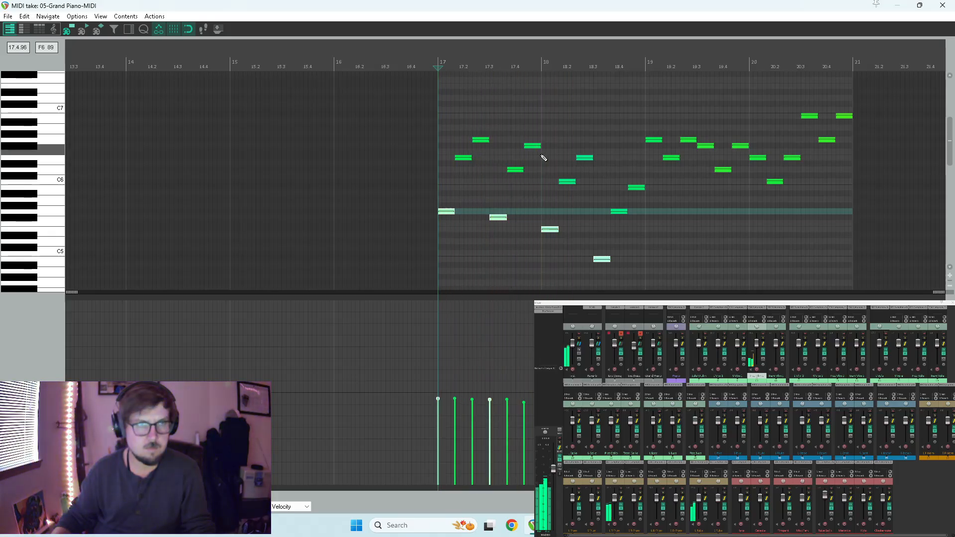
# Lower the first note of each three-note group in measures 19 and 20 by one octave and play the phrase from measure 17.
pyautogui.click(653, 139)
pyautogui.keyDown('ctrl'); pyautogui.click(705, 146); pyautogui.keyUp('ctrl')
pyautogui.keyDown('ctrl'); pyautogui.click(809, 118); pyautogui.keyUp('ctrl')
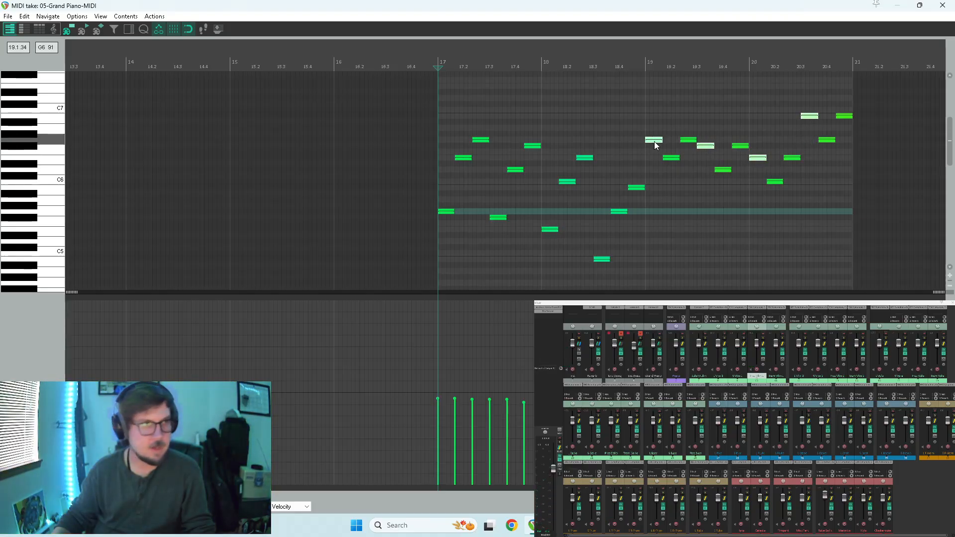
pyautogui.moveTo(654, 142); pyautogui.dragTo(657, 215)
pyautogui.press('space')
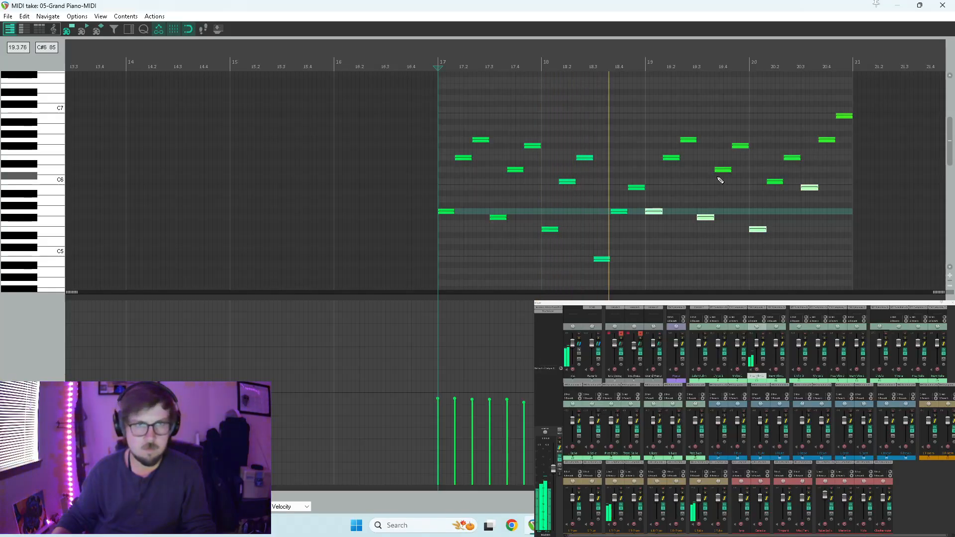
pyautogui.press('space')
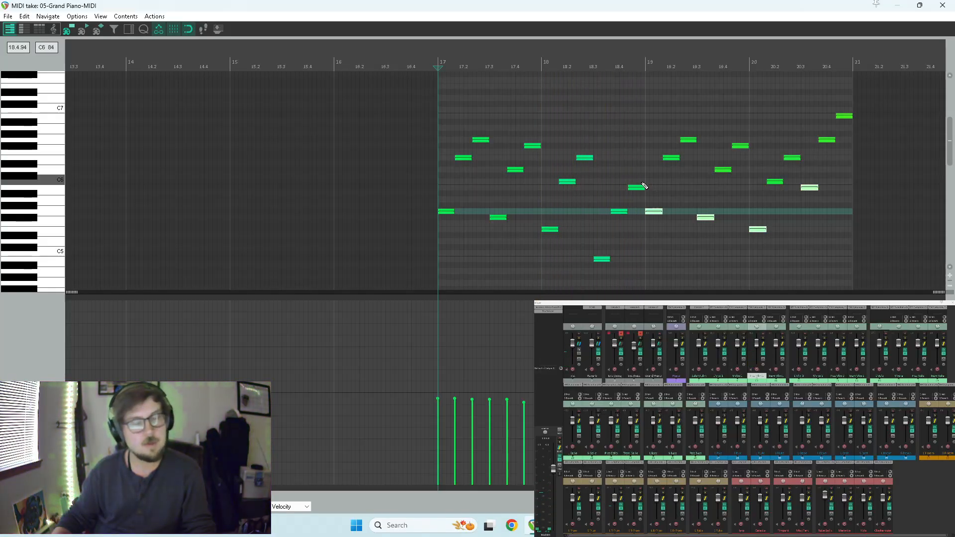
pyautogui.press('space')
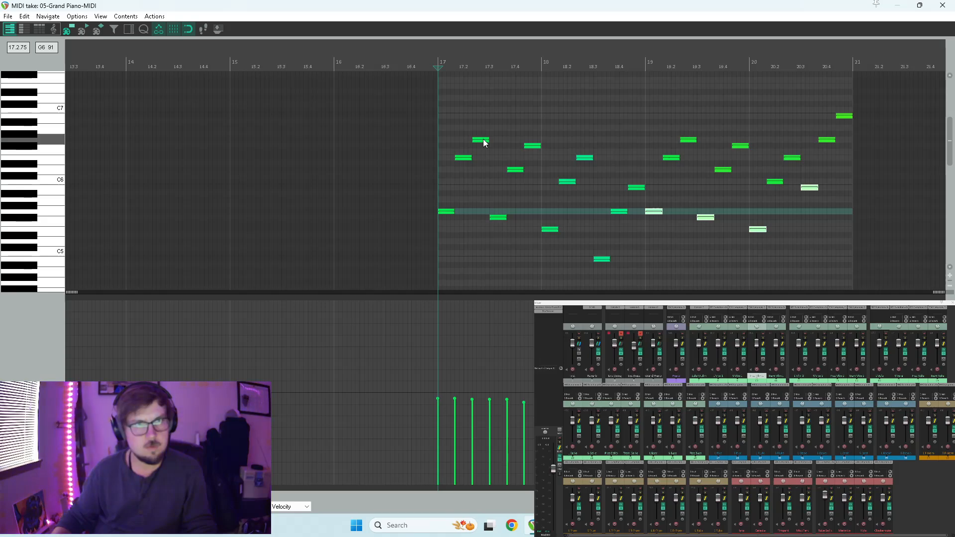
pyautogui.press('space')
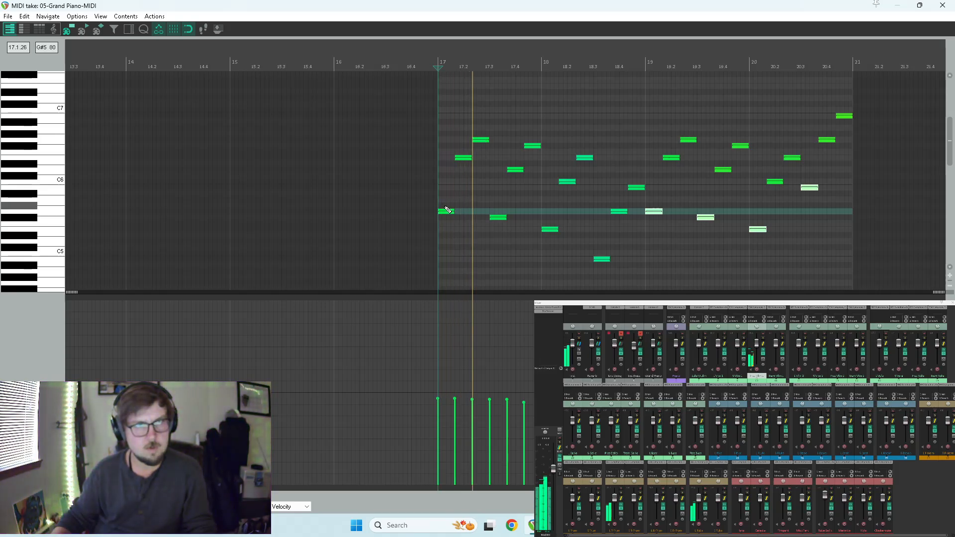
# Delete the first note of each three-note group in measures 17 to 20 of the Pizz Vlin 1 item and audition the phrase.
pyautogui.press('space')
pyautogui.moveTo(438, 201); pyautogui.dragTo(604, 274)
pyautogui.press('Delete')
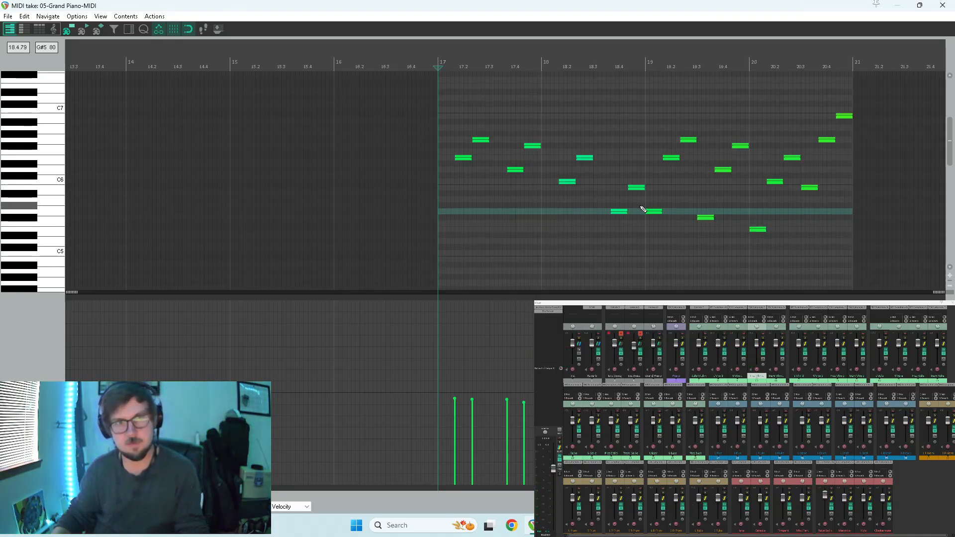
pyautogui.moveTo(651, 203); pyautogui.dragTo(789, 243)
pyautogui.press('Delete')
pyautogui.doubleClick(809, 188)
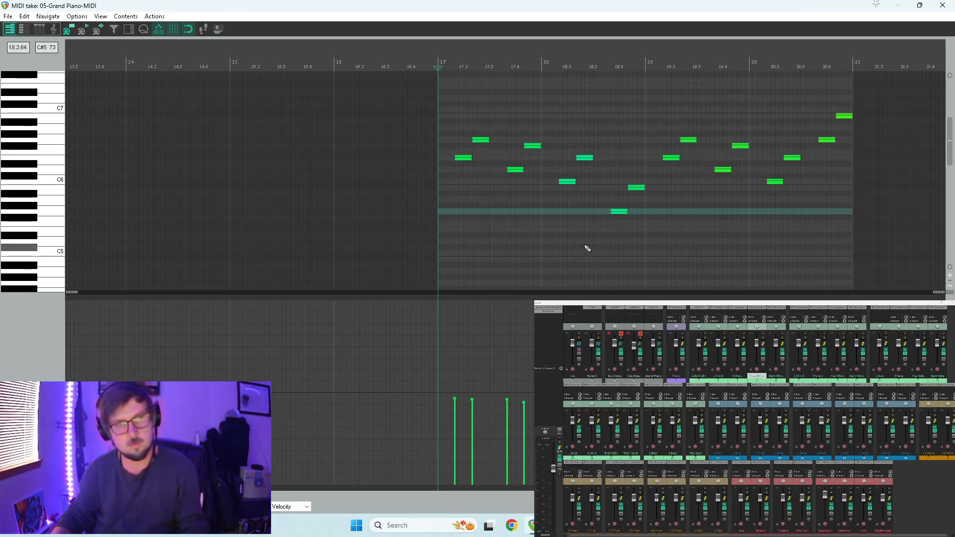
pyautogui.press('space')
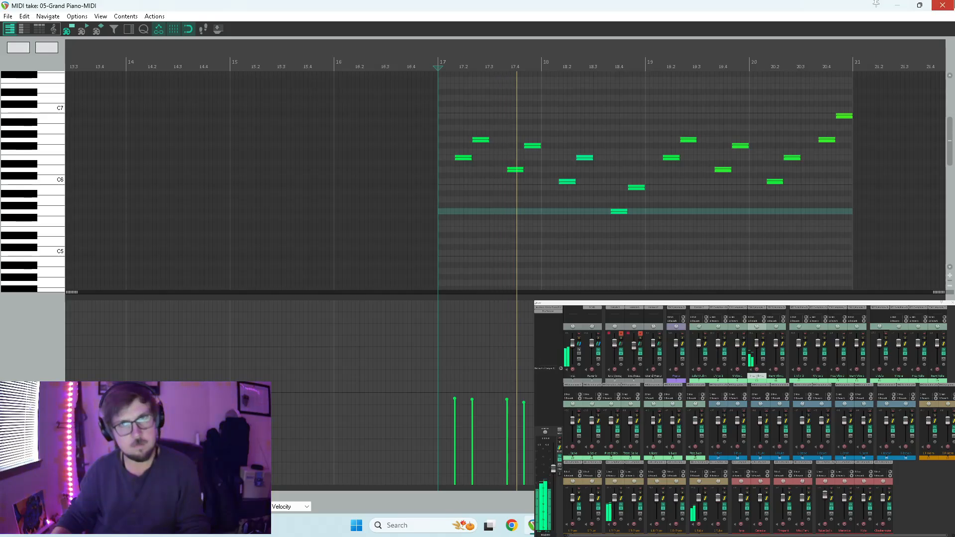
pyautogui.press('Escape')
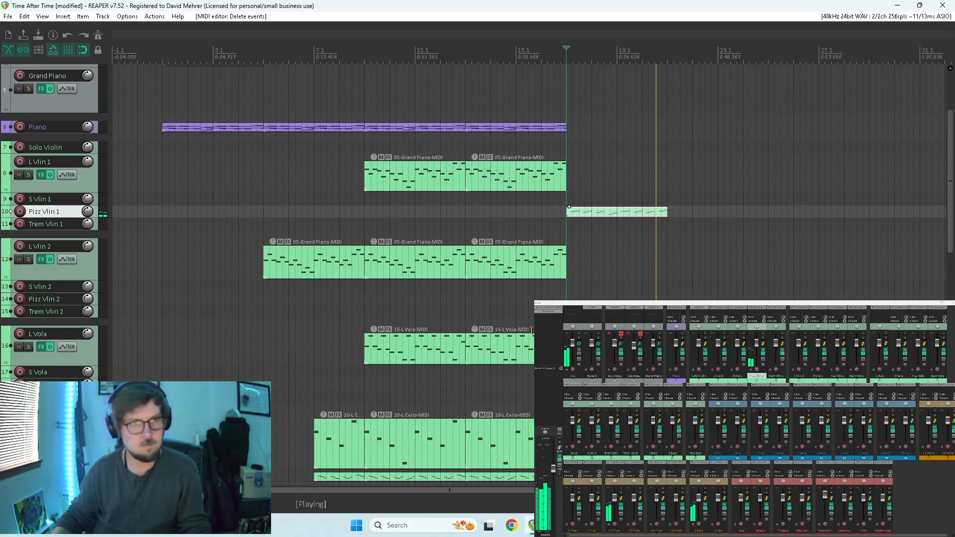
# Audition the end of the Pizz Vlin 1 phrase in measure 20 with its notes open in the MIDI editor.
pyautogui.click(655, 224)
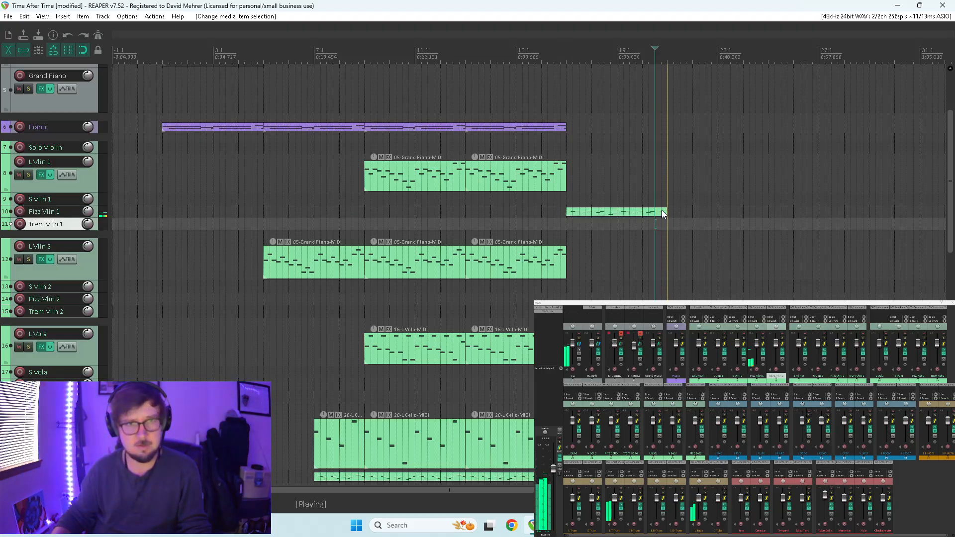
pyautogui.click(661, 210)
pyautogui.press('space')
pyautogui.doubleClick(663, 213)
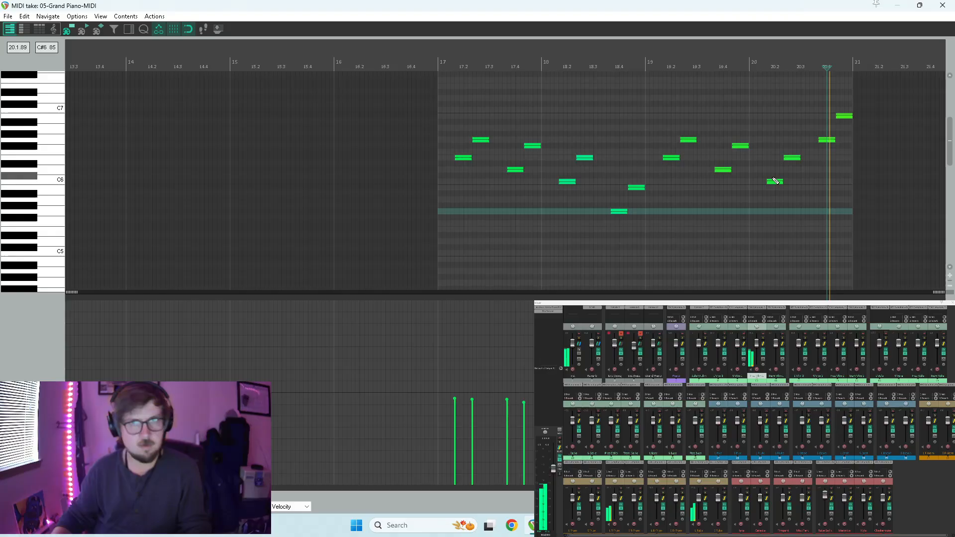
pyautogui.scroll(5, 782, 181)
pyautogui.scroll(-4, 797, 212)
pyautogui.scroll(5, 782, 213)
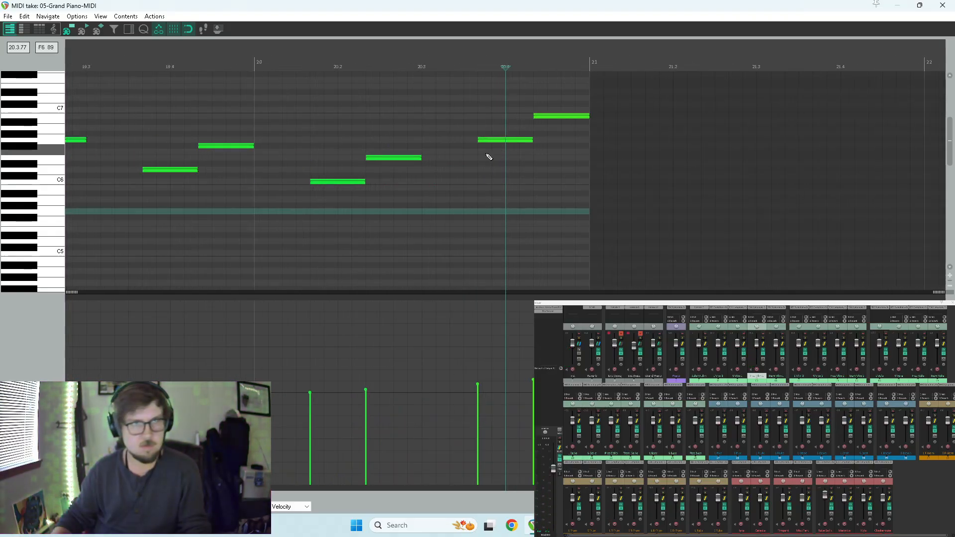
pyautogui.click(426, 172)
pyautogui.press('space')
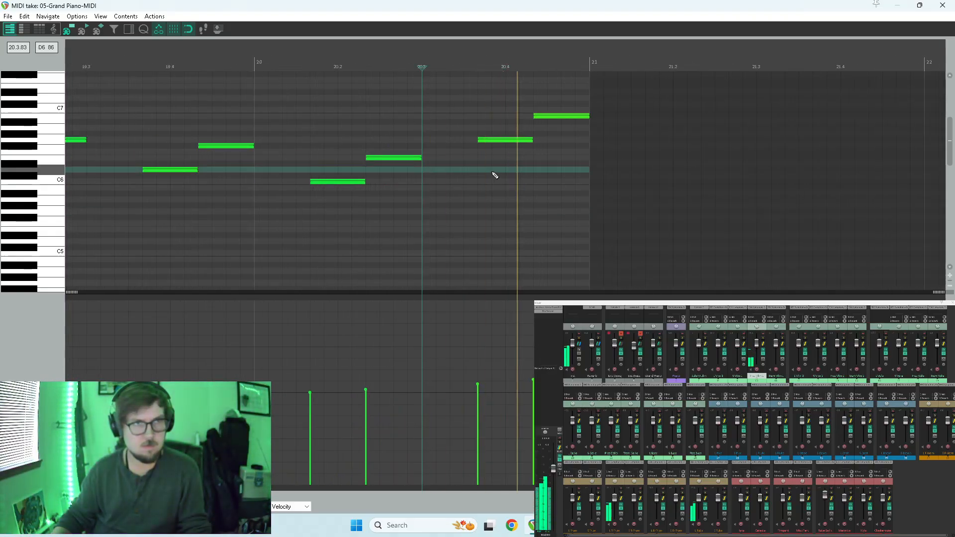
pyautogui.scroll(-4, 526, 169)
pyautogui.press('space')
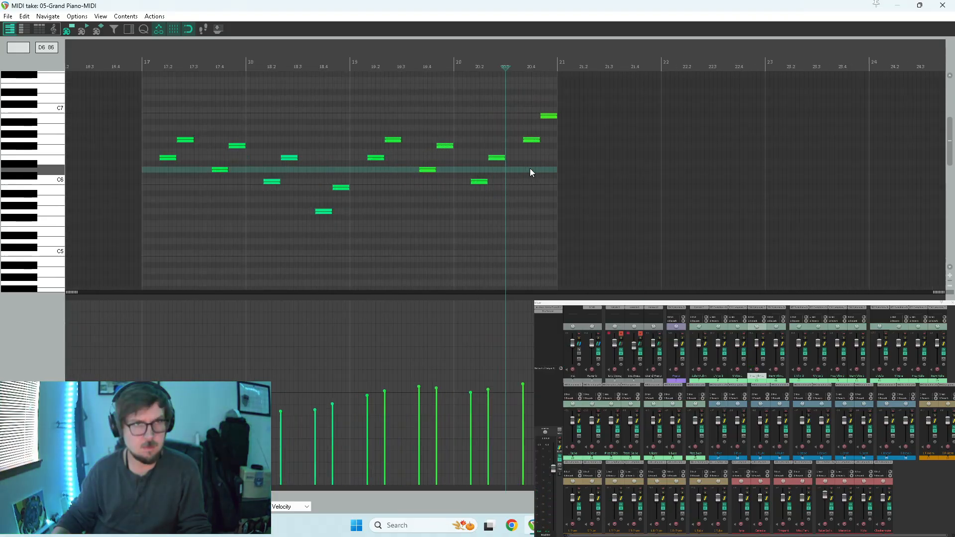
# Adjust the velocity of the final B6 note in measure 20 of the Pizz Vlin 1 item and audition it.
pyautogui.scroll(3, 529, 168)
pyautogui.click(603, 115)
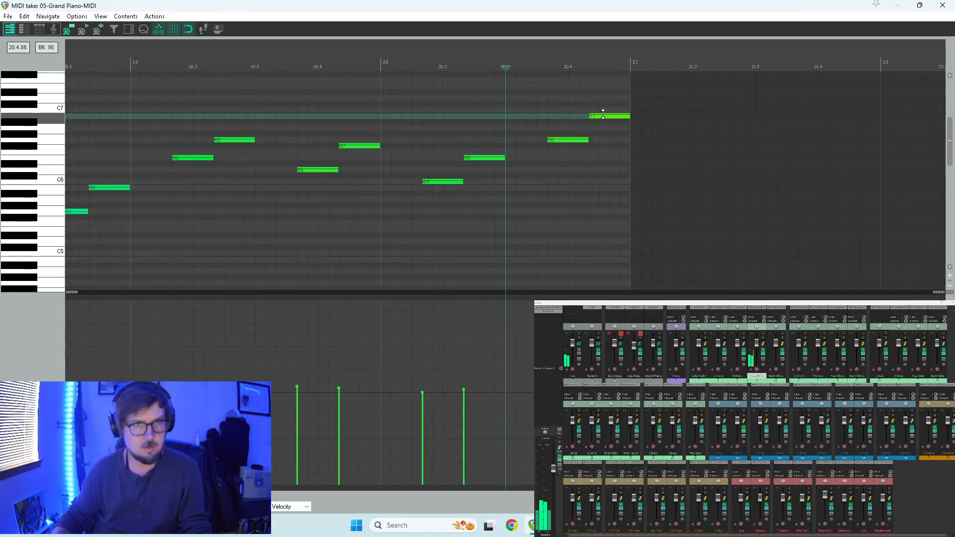
pyautogui.press('space')
pyautogui.press('w')
pyautogui.scroll(-4, 617, 144)
pyautogui.click(941, 5)
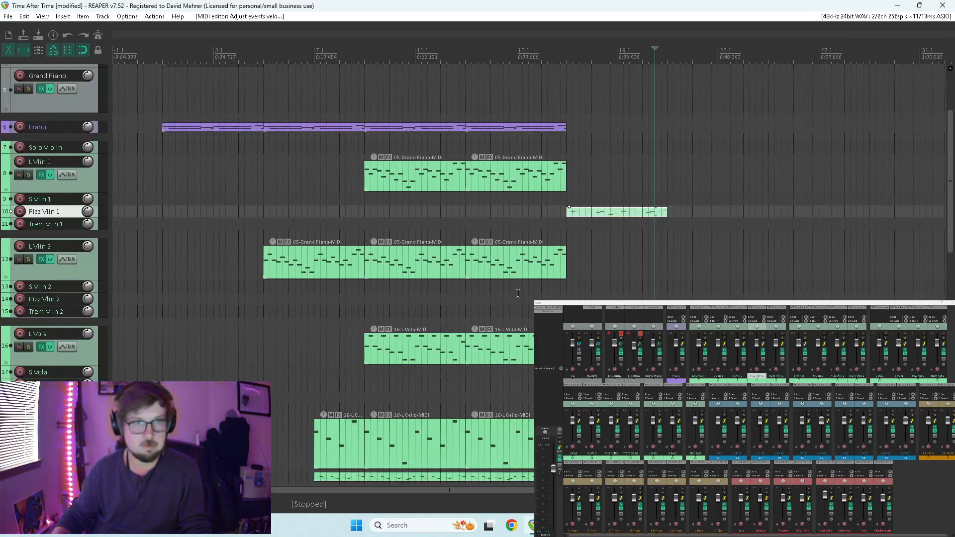
# Copy the last L Vlin 2 item to the Pizz Vlin 2 track at measure 17 and open the copy for note editing.
pyautogui.click(510, 256)
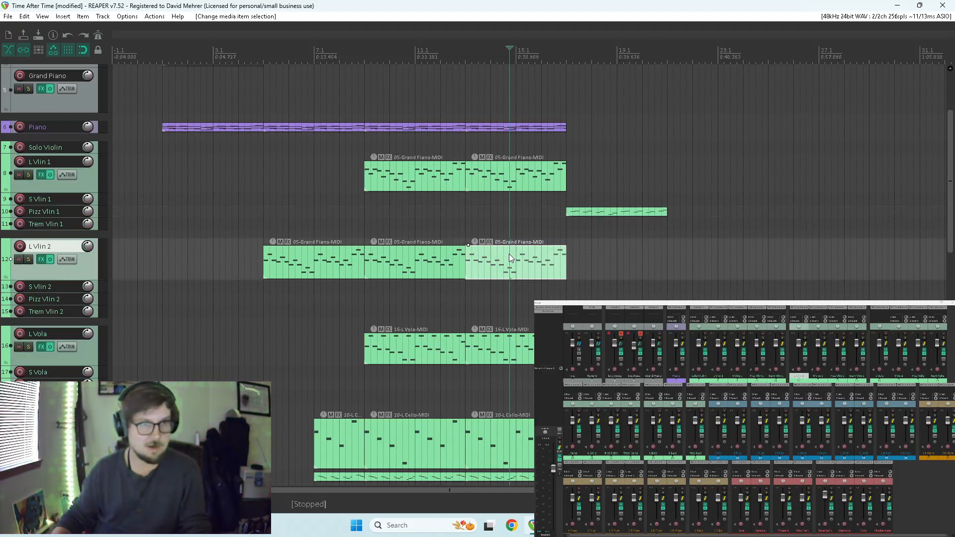
pyautogui.moveTo(502, 259); pyautogui.dragTo(568, 291)
pyautogui.click(566, 286)
pyautogui.press('space')
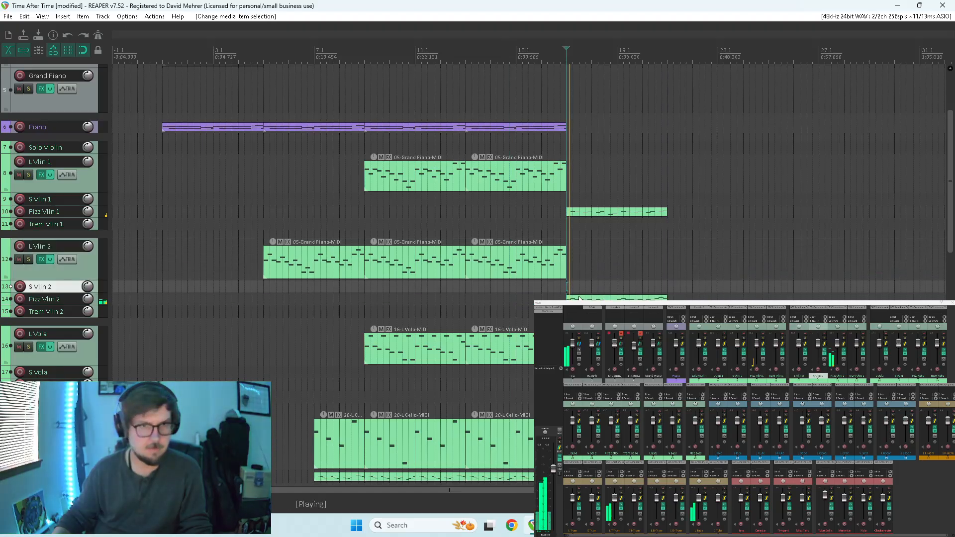
pyautogui.doubleClick(585, 298)
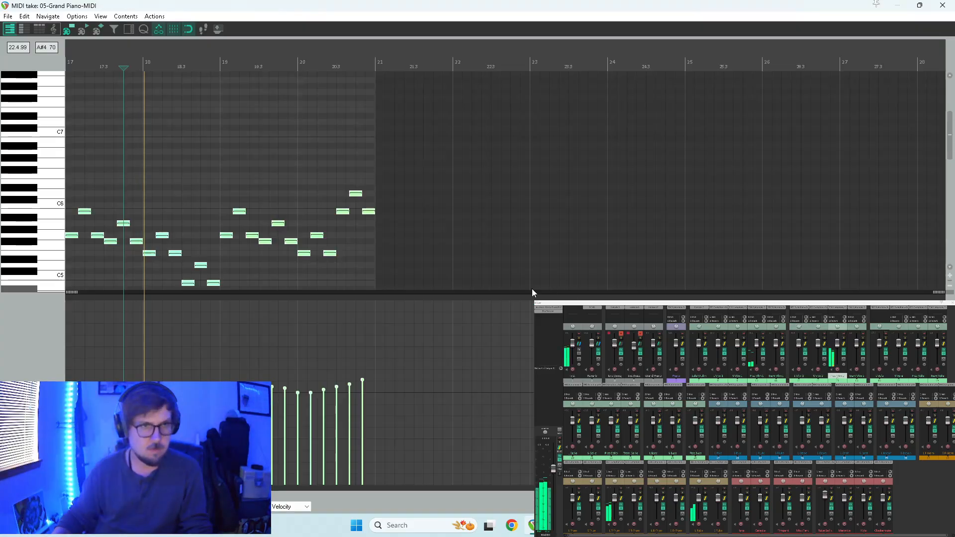
pyautogui.scroll(2, 494, 267)
pyautogui.press('space')
# Try removing the second and third notes of each group in measures 17 and 18 of Pizz Vlin 2, and undo the removal.
pyautogui.moveTo(453, 205); pyautogui.dragTo(472, 248)
pyautogui.press('Delete')
pyautogui.moveTo(505, 219); pyautogui.dragTo(630, 291)
pyautogui.press('Delete')
pyautogui.press('Delete')
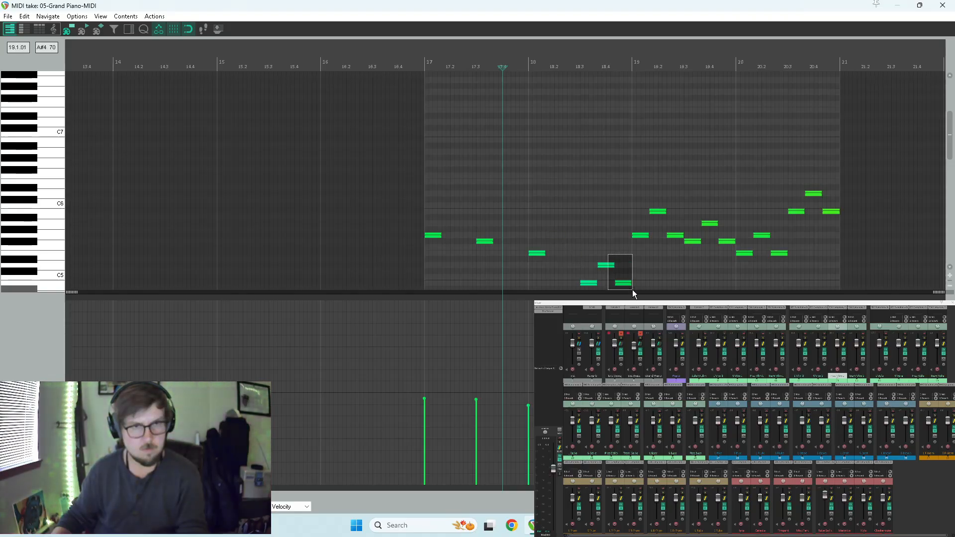
pyautogui.press('Delete')
pyautogui.press('space')
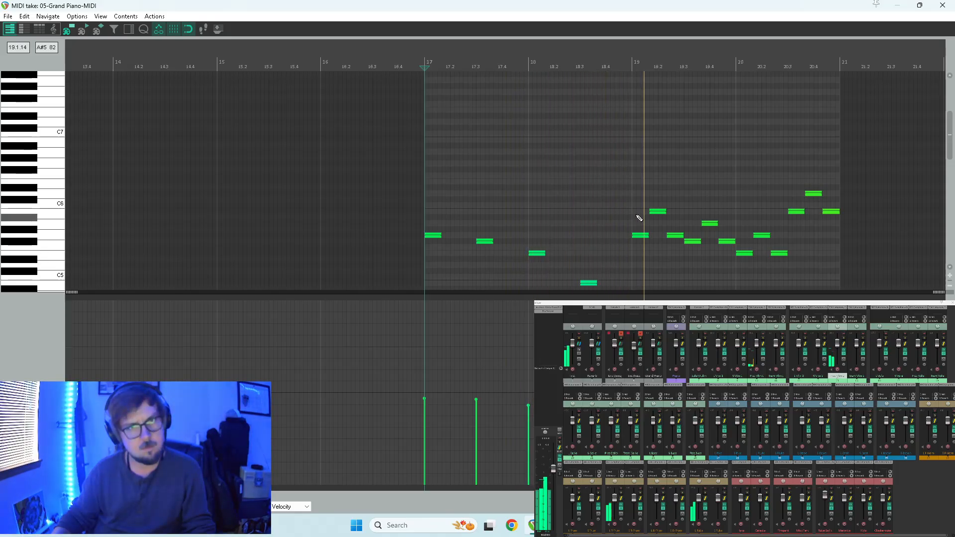
pyautogui.press('space')
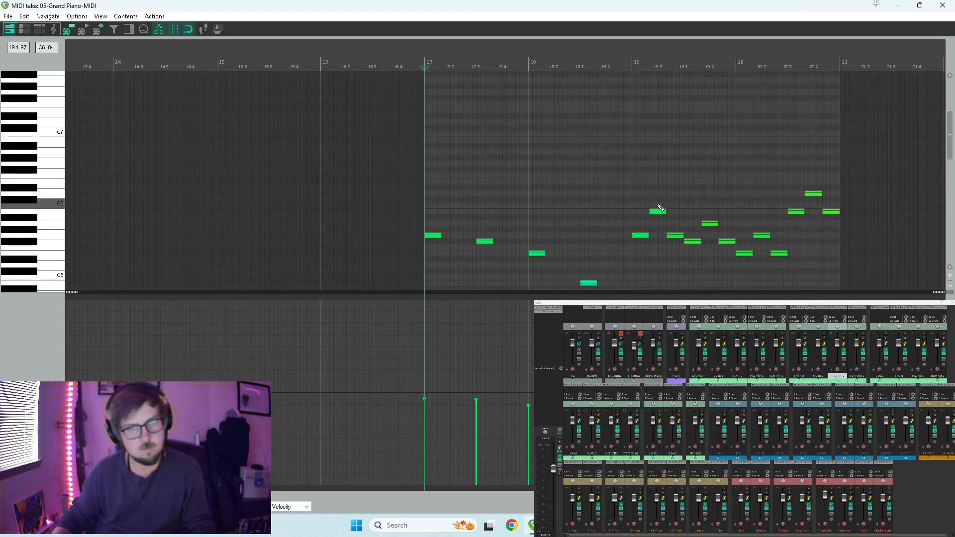
pyautogui.hotkey('ctrl', 'v')
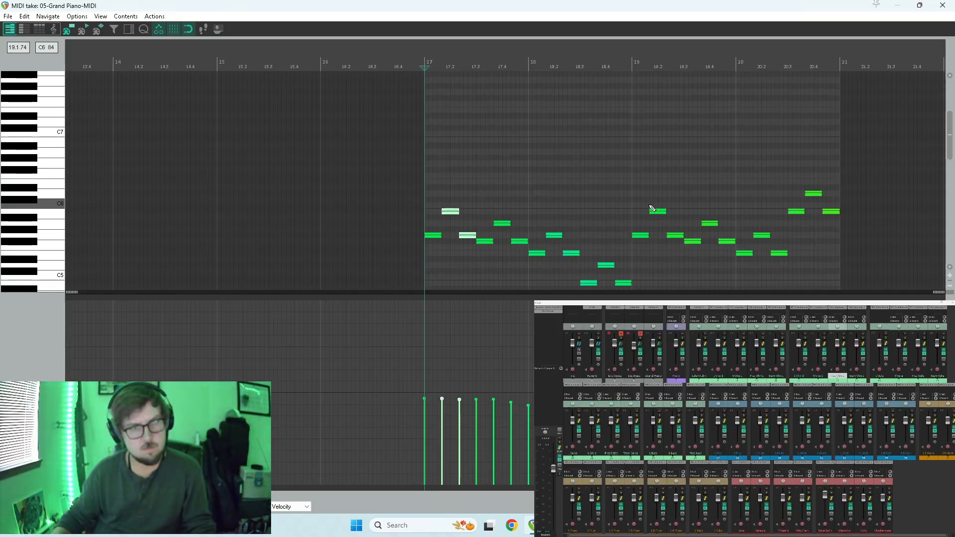
# Delete only the third note of each three-note group in measures 17 and 18 of Pizz Vlin 2 and audition it.
pyautogui.rightClick(433, 232)
pyautogui.click(469, 235)
pyautogui.keyDown('ctrl'); pyautogui.click(520, 241); pyautogui.keyUp('ctrl')
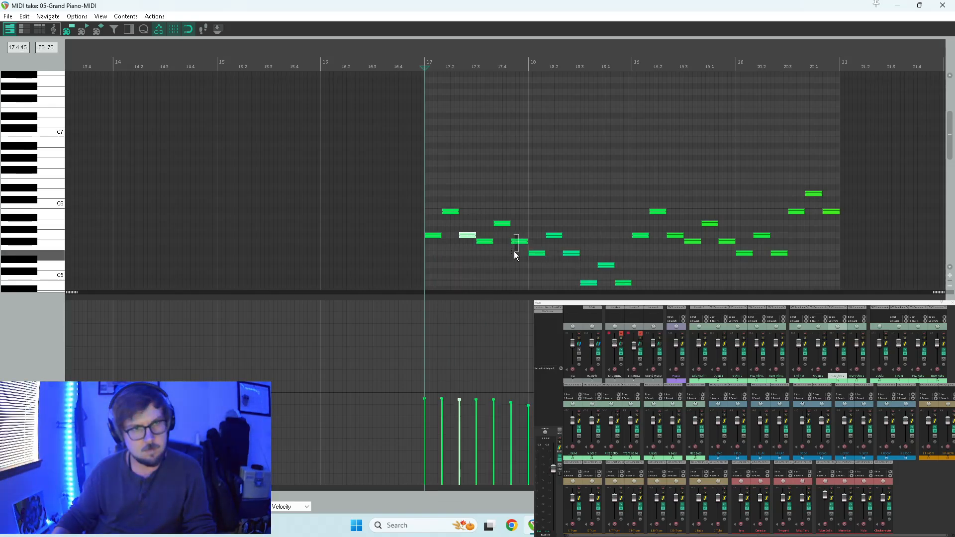
pyautogui.keyDown('ctrl'); pyautogui.click(623, 282); pyautogui.keyUp('ctrl')
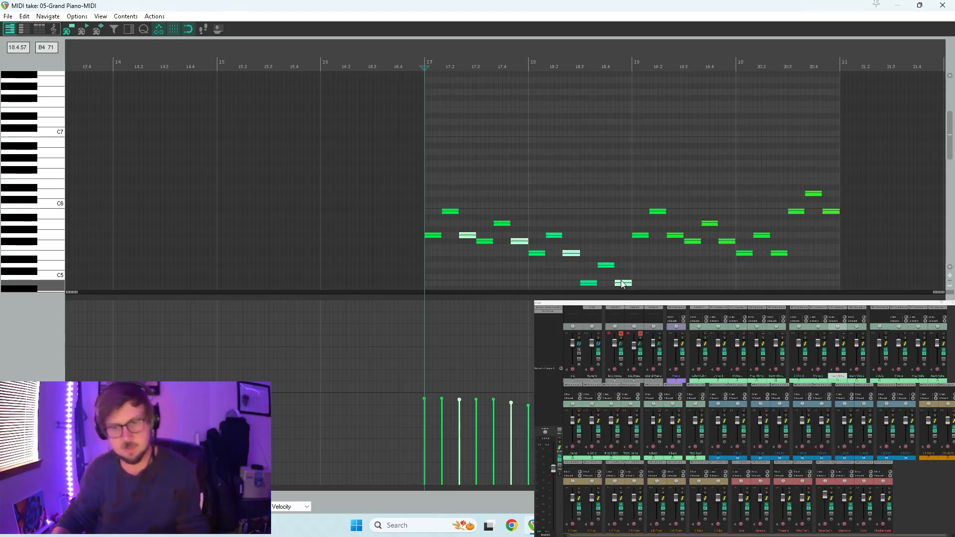
pyautogui.press('Delete')
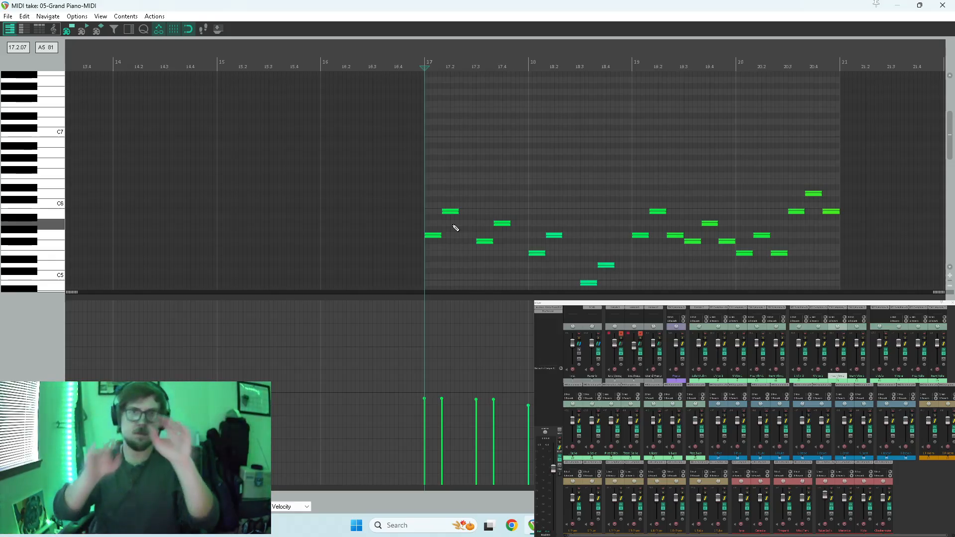
pyautogui.press('space')
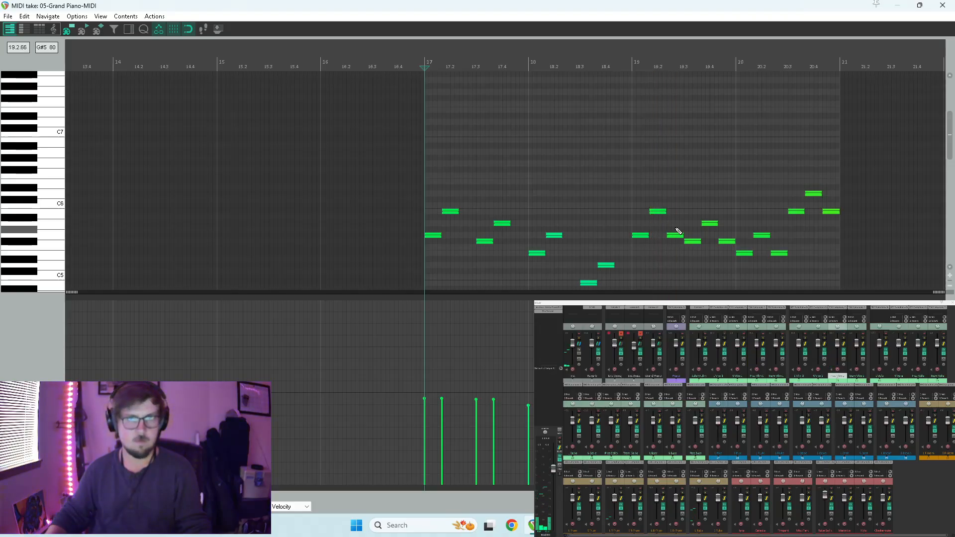
# Delete the third note of each group in measures 19 and 20 of Pizz Vlin 2 and play the phrase from measure 17.
pyautogui.keyDown('ctrl'); pyautogui.click(722, 241); pyautogui.keyUp('ctrl')
pyautogui.keyDown('ctrl'); pyautogui.click(779, 253); pyautogui.keyUp('ctrl')
pyautogui.keyDown('ctrl'); pyautogui.click(831, 211); pyautogui.keyUp('ctrl')
pyautogui.press('Delete')
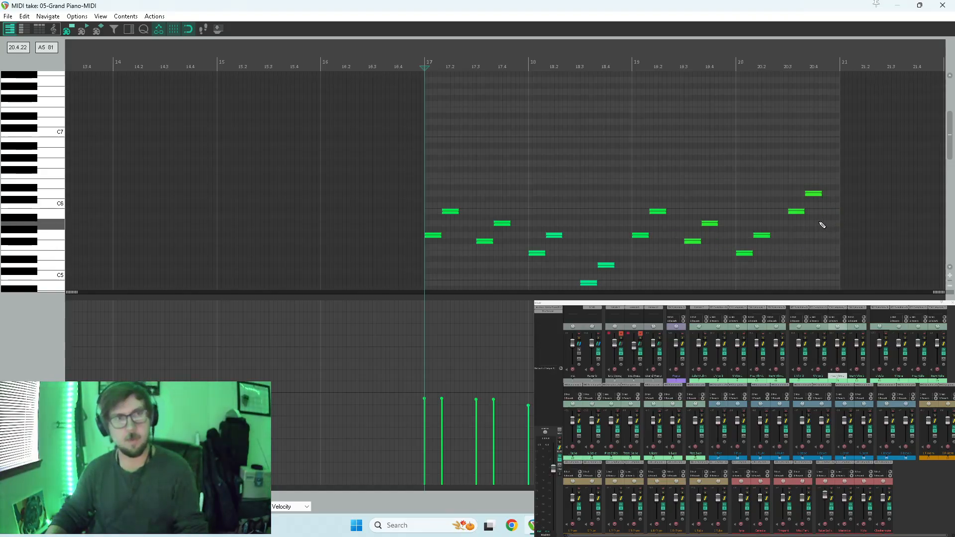
pyautogui.press('space')
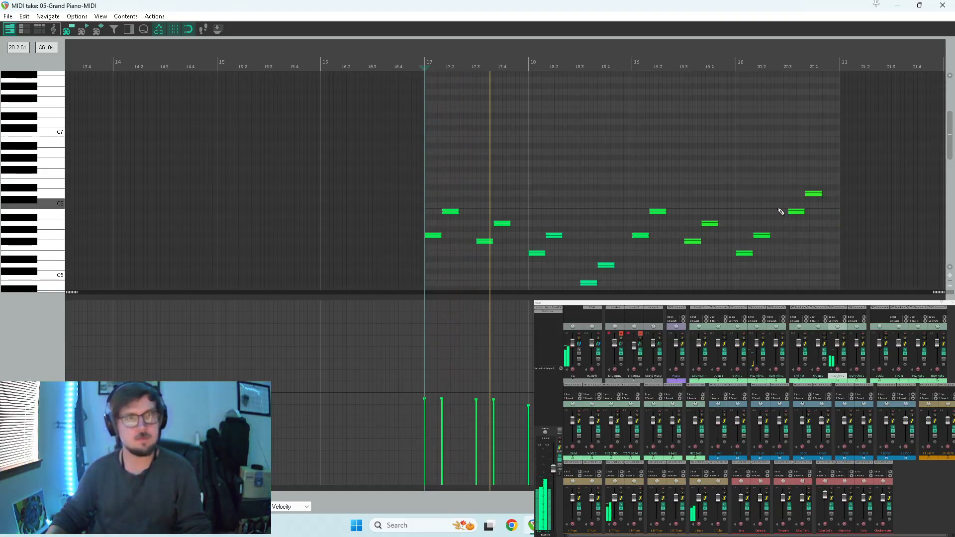
pyautogui.press('space')
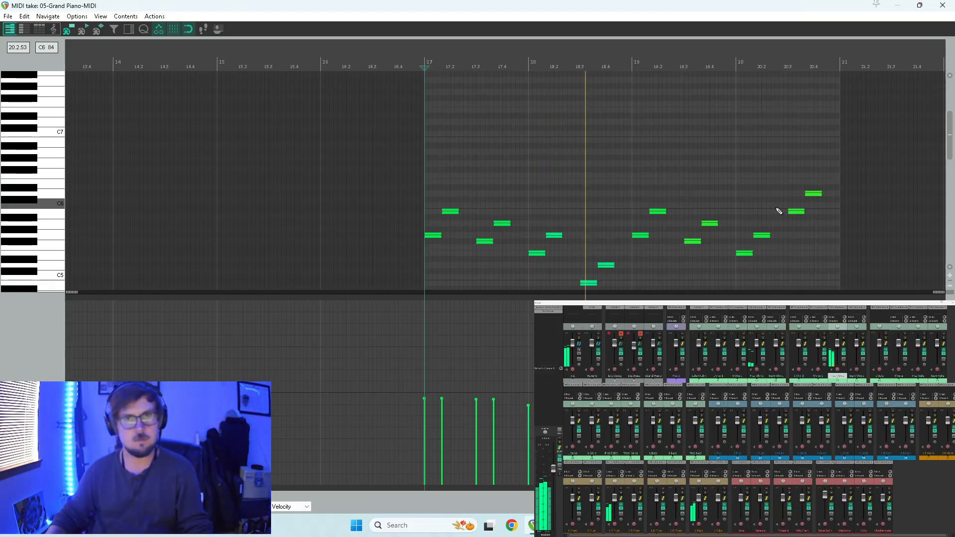
pyautogui.click(945, 4)
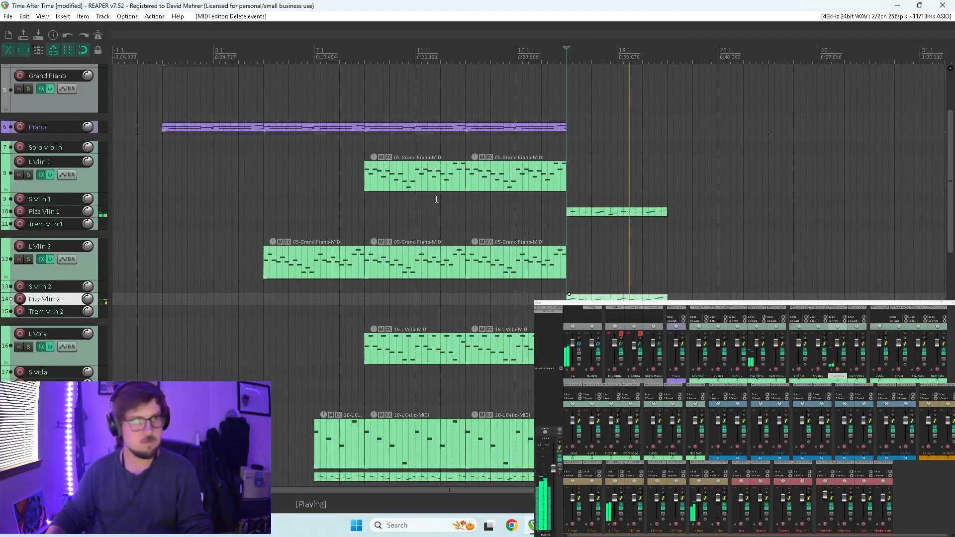
pyautogui.press('space')
# Copy the last L Vola item to measure 17 on the same track, audition it and open the copy for note editing.
pyautogui.click(503, 348)
pyautogui.hotkey('ctrl', 'c')
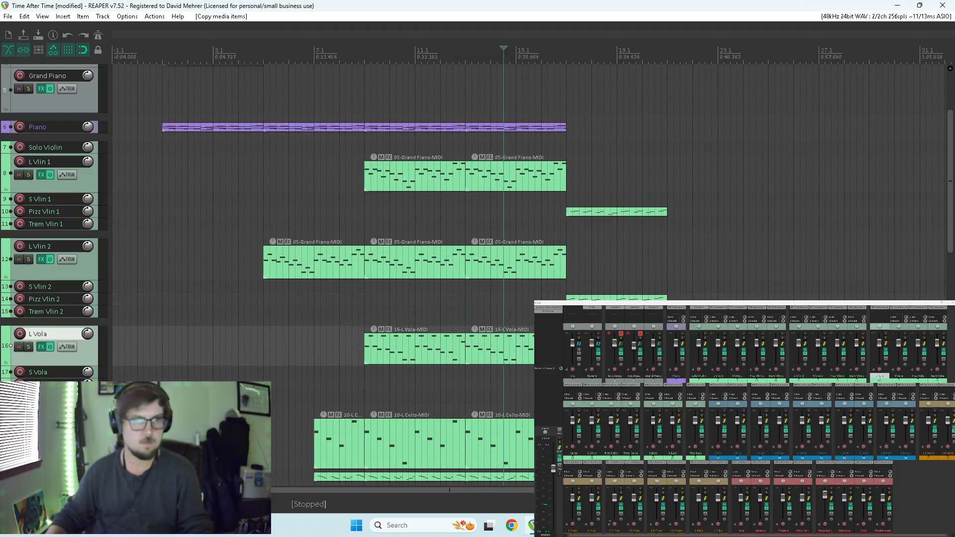
pyautogui.press('space')
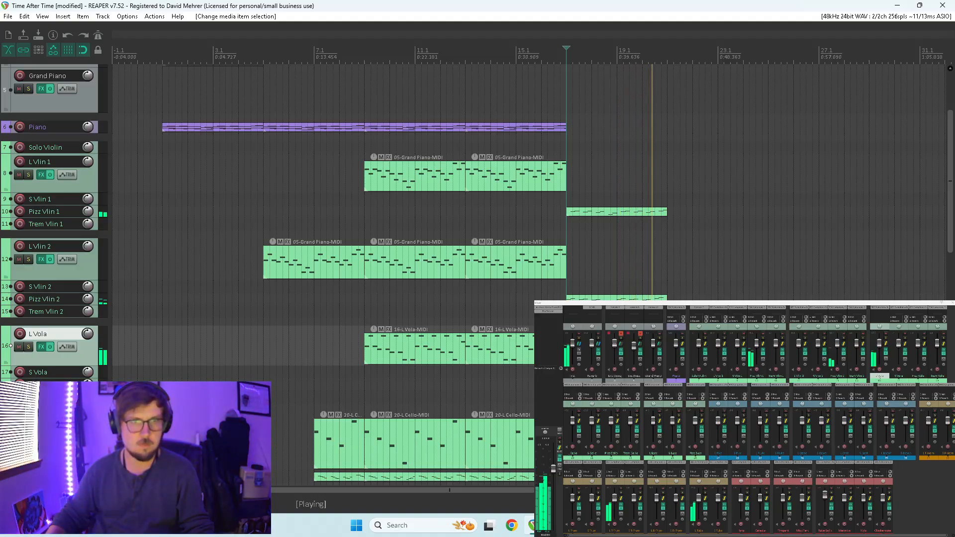
pyautogui.doubleClick(580, 349)
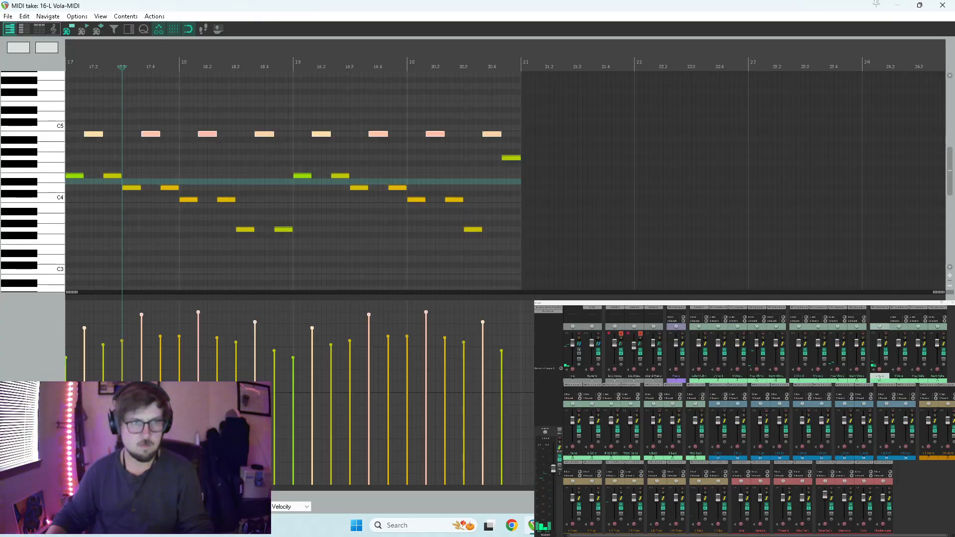
# Delete the third note of each three-note group in measures 17 and 18 of the copied L Vola item.
pyautogui.scroll(-2, 494, 251)
pyautogui.scroll(4, 512, 268)
pyautogui.scroll(-1, 504, 211)
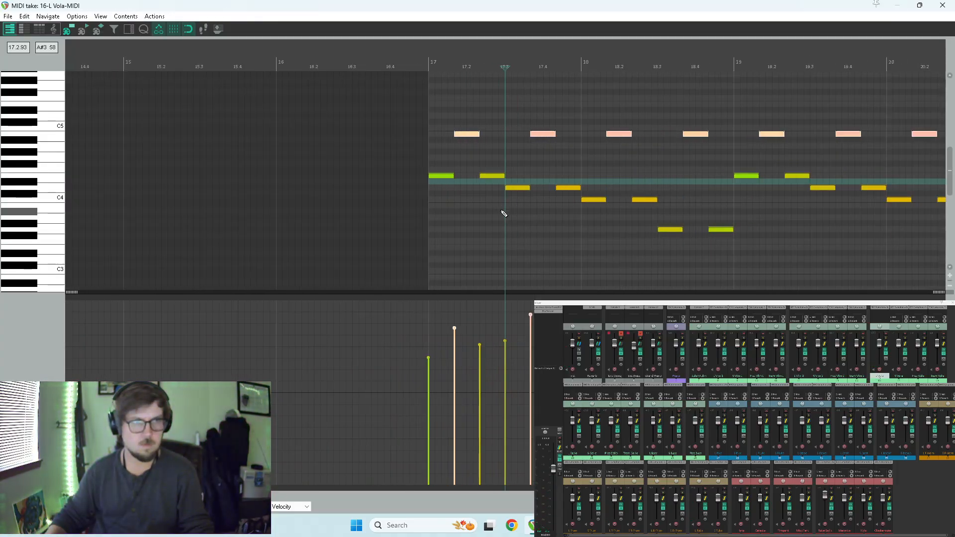
pyautogui.click(492, 179)
pyautogui.press('Delete')
pyautogui.click(565, 187)
pyautogui.press('Delete')
pyautogui.click(637, 199)
pyautogui.press('Delete')
# Extend the four B4 notes in measures 17 and 18 to fill the rest of each group and audition from measure 17.
pyautogui.moveTo(717, 125); pyautogui.dragTo(504, 143)
pyautogui.press('space')
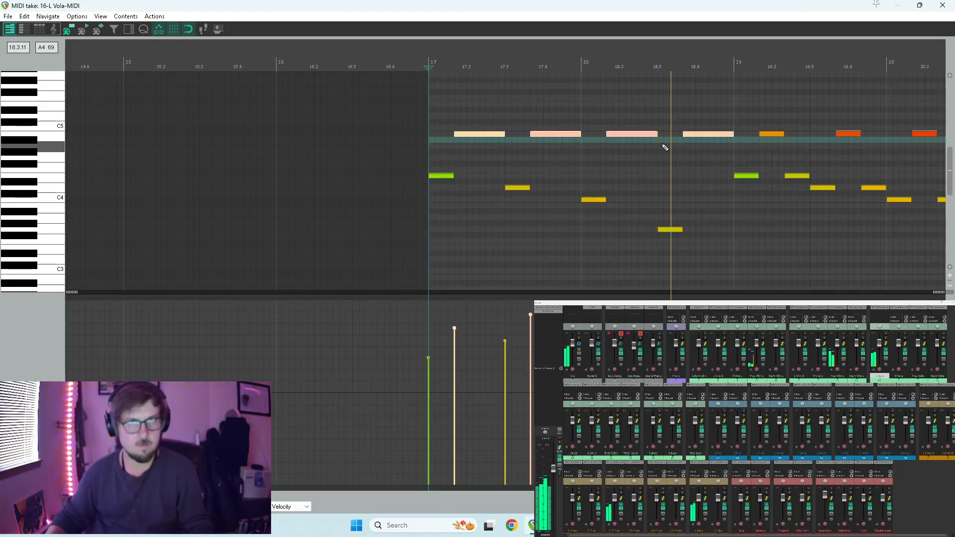
pyautogui.press('space')
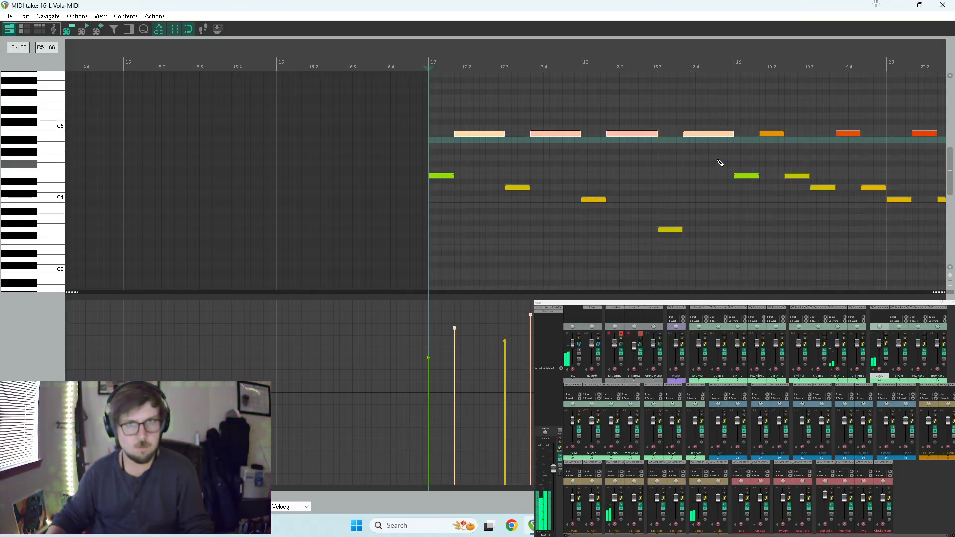
# Shorten the last B4 note in measure 18 to half its length and place a copy on A4 at the measure's end.
pyautogui.click(727, 134)
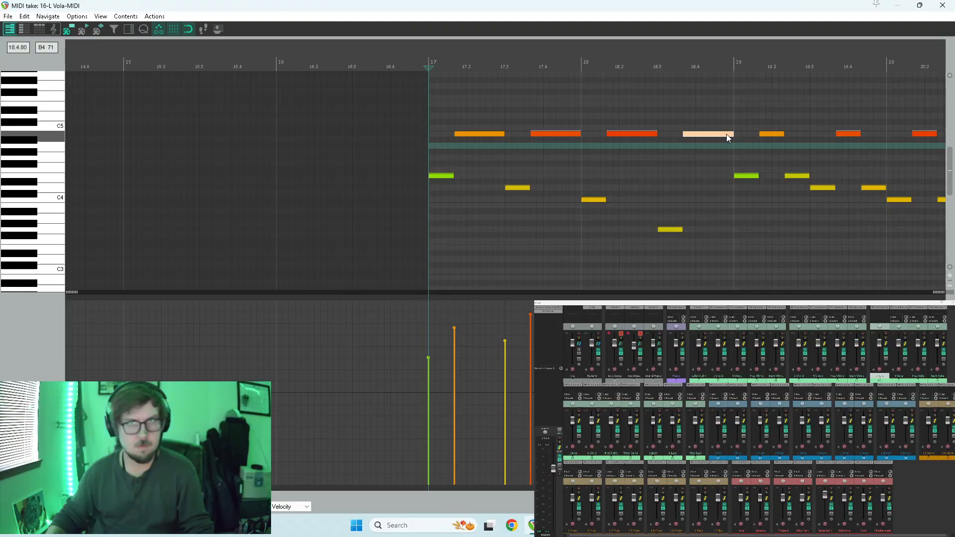
pyautogui.moveTo(729, 136); pyautogui.dragTo(712, 141)
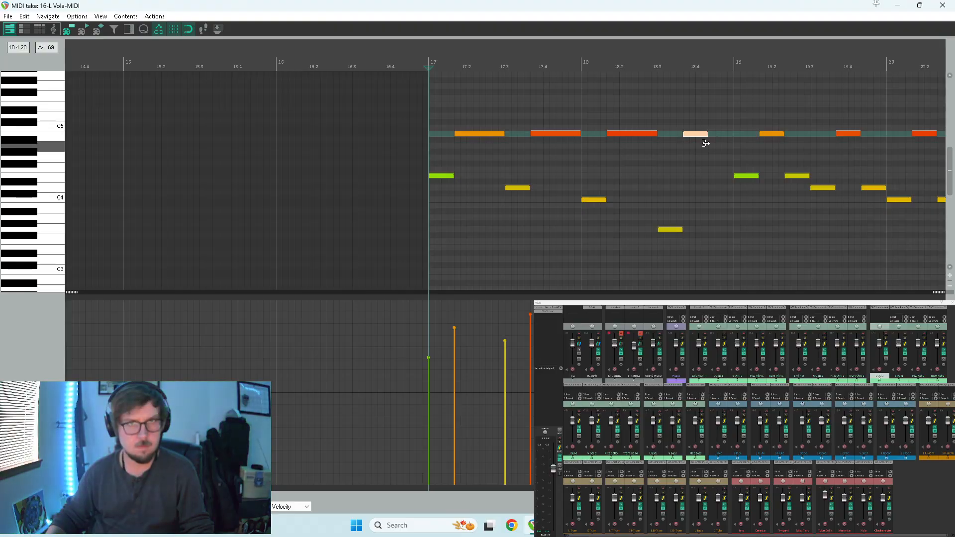
pyautogui.moveTo(707, 144); pyautogui.dragTo(725, 148)
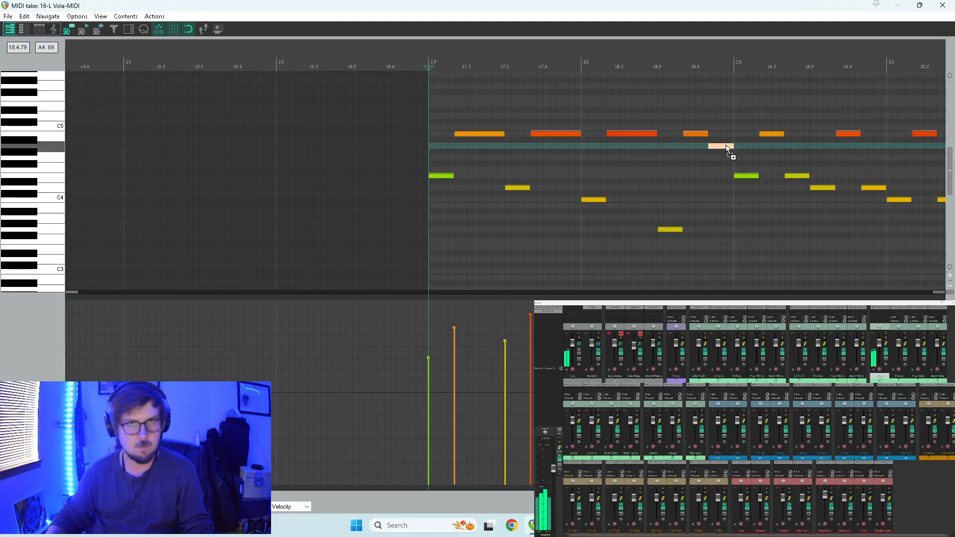
# Audition from measure 17 and delete the third note of each three-note group in measures 19 and 20.
pyautogui.press('space')
pyautogui.scroll(-2, 721, 145)
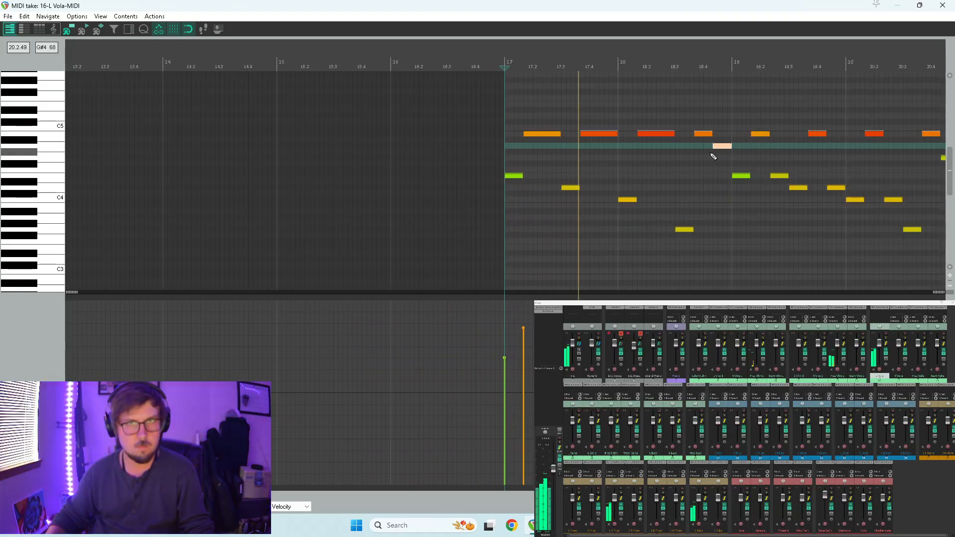
pyautogui.keyDown('ctrl'); pyautogui.click(779, 176); pyautogui.keyUp('ctrl')
pyautogui.keyDown('ctrl'); pyautogui.click(836, 188); pyautogui.keyUp('ctrl')
pyautogui.keyDown('ctrl'); pyautogui.click(893, 200); pyautogui.keyUp('ctrl')
pyautogui.scroll(-1, 845, 209)
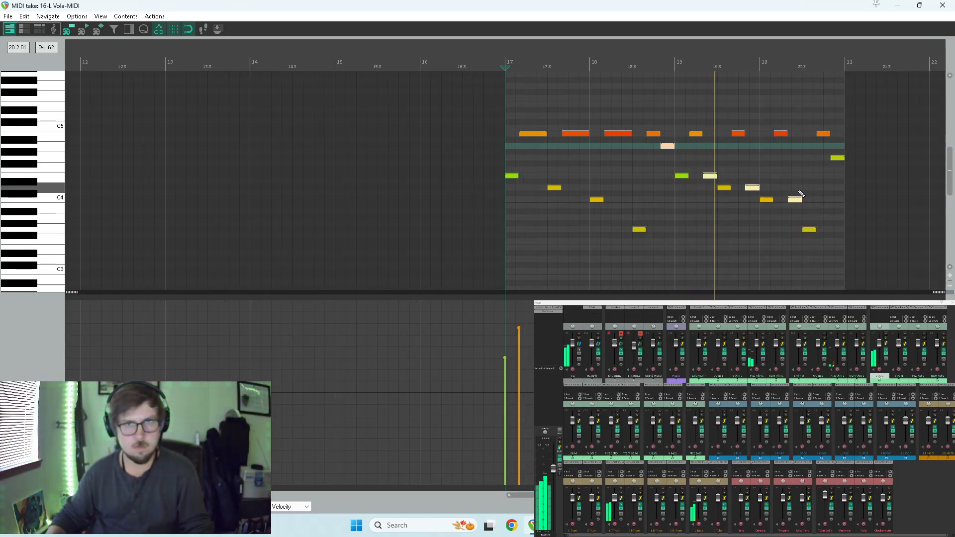
pyautogui.press('Delete')
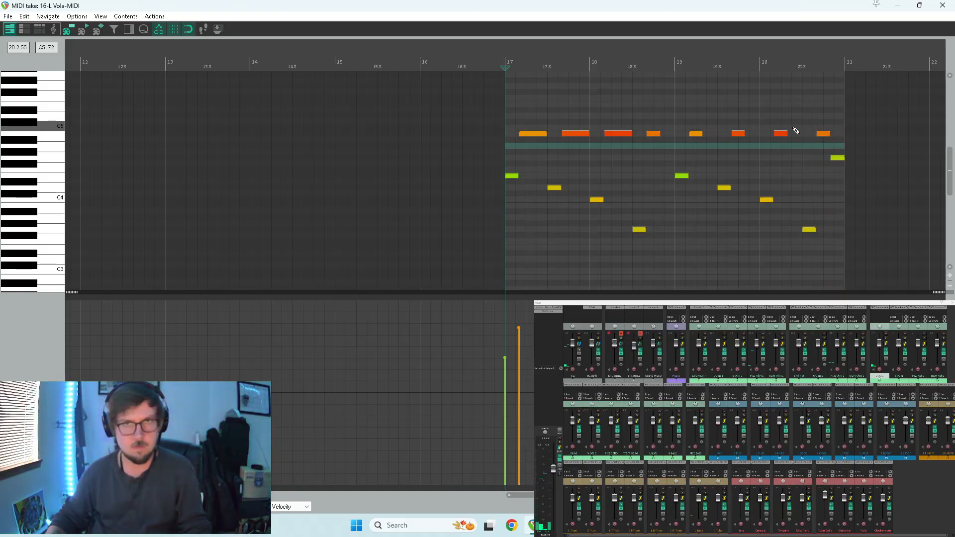
pyautogui.moveTo(796, 127); pyautogui.dragTo(646, 148)
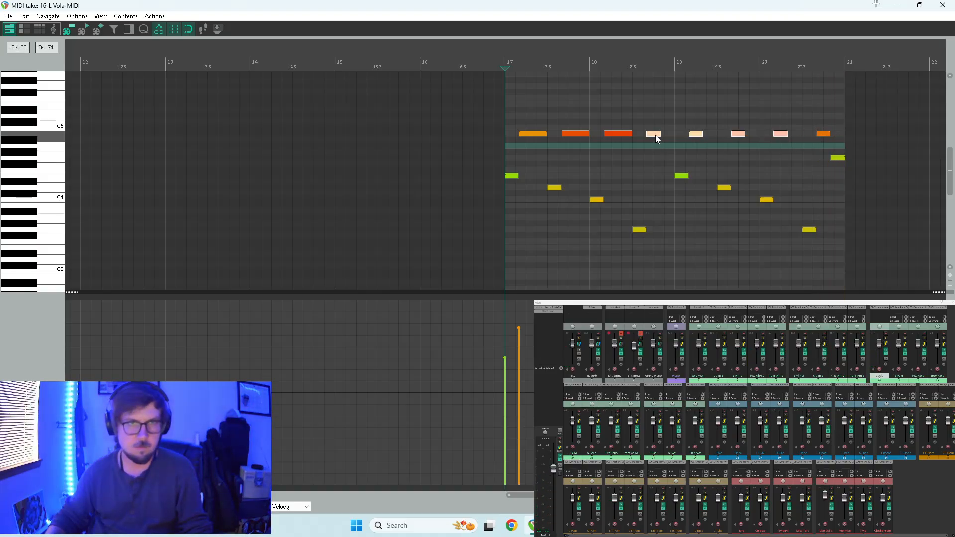
pyautogui.scroll(1, 711, 148)
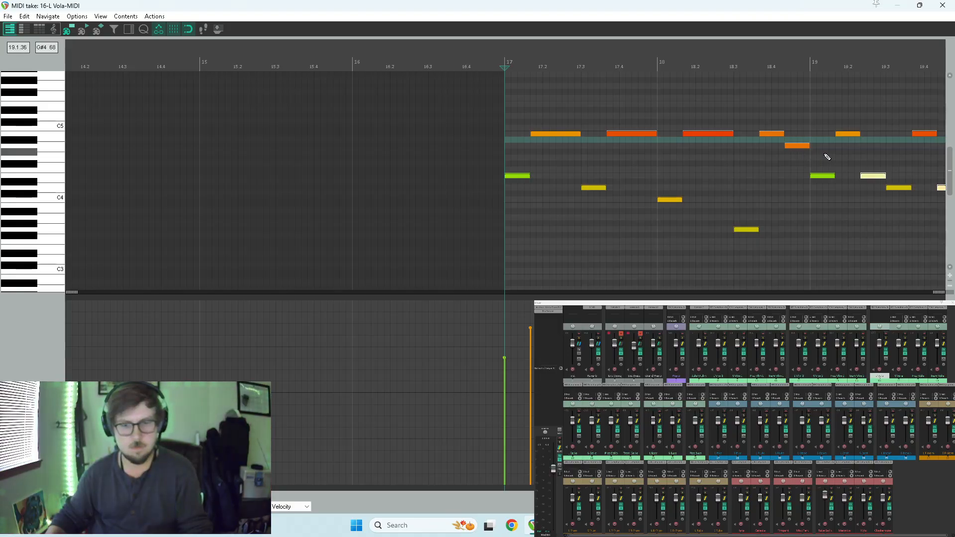
pyautogui.scroll(-3, 824, 153)
pyautogui.press('Delete')
# Extend the first three B4 notes in measures 19 and 20 to fill the rest of each group and audition from measure 19.
pyautogui.scroll(2, 780, 154)
pyautogui.scroll(-1, 785, 153)
pyautogui.moveTo(688, 130); pyautogui.dragTo(790, 135)
pyautogui.scroll(1, 800, 143)
pyautogui.click(735, 121)
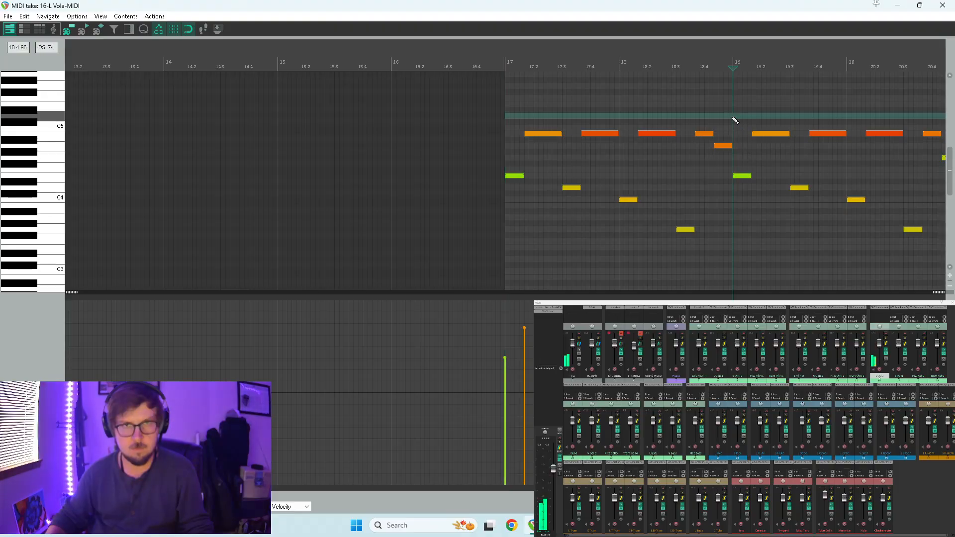
pyautogui.press('space')
pyautogui.scroll(-2, 749, 127)
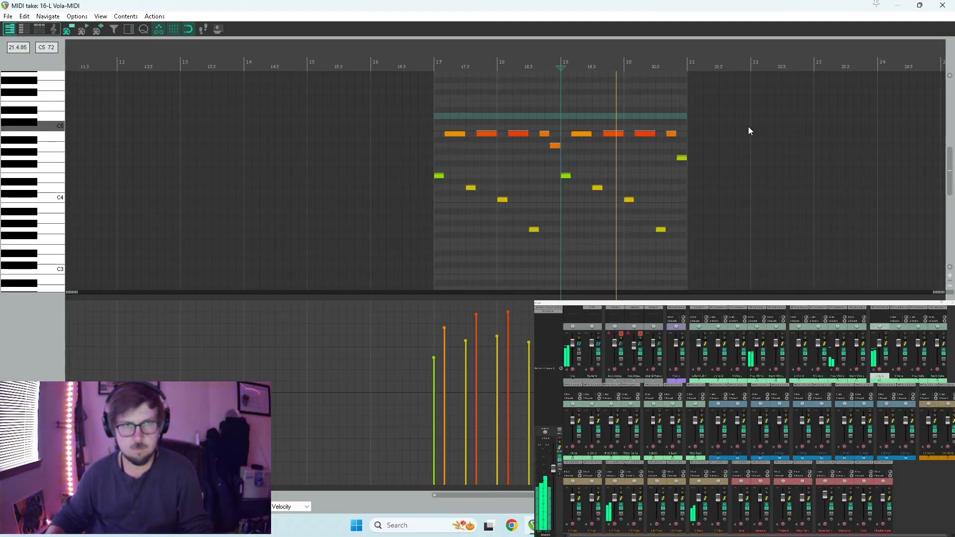
pyautogui.press('space')
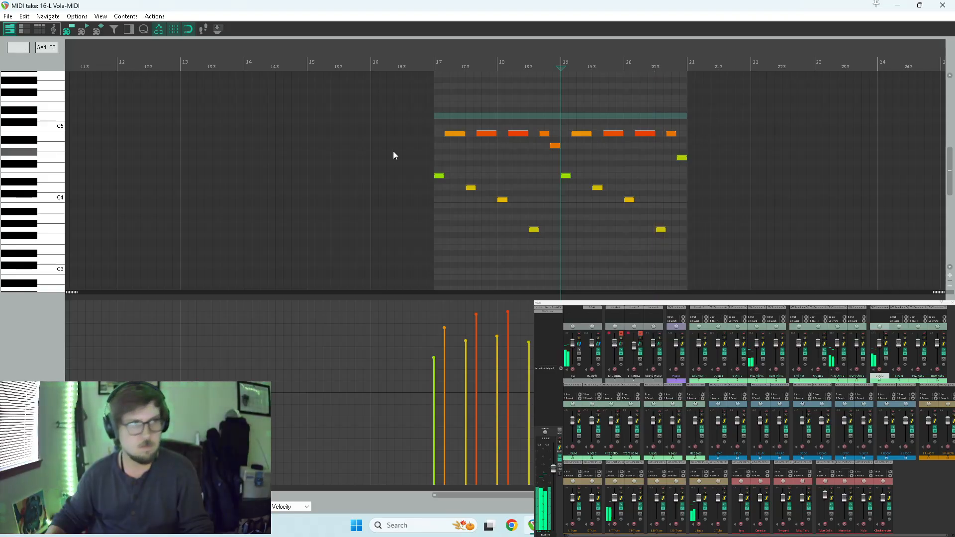
# Sound the low D3 key on the note editor's piano keyboard.
pyautogui.scroll(2, 46, 109)
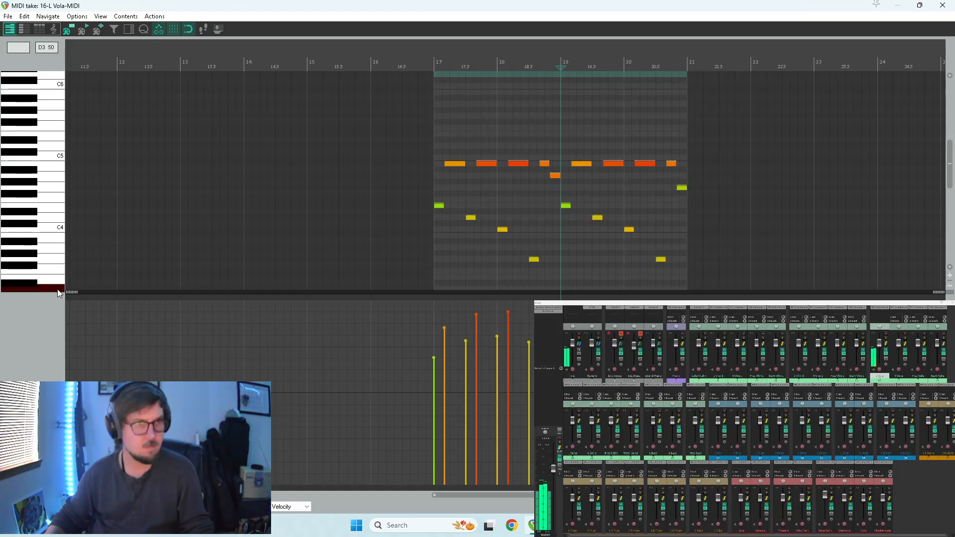
pyautogui.scroll(-4, 57, 288)
pyautogui.moveTo(51, 222); pyautogui.dragTo(59, 225)
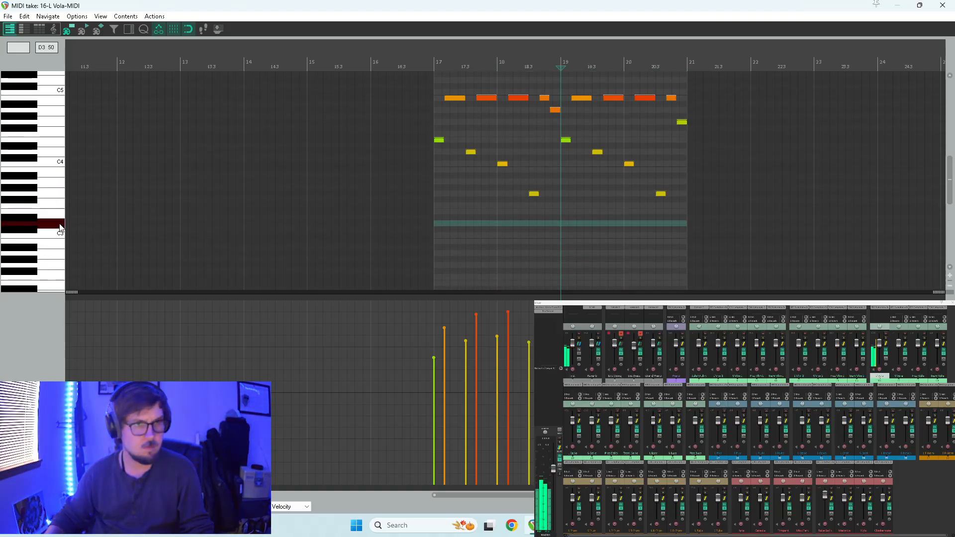
# Try the eight B4 notes of the viola part an octave higher at B5 and bring them back down.
pyautogui.moveTo(438, 83); pyautogui.dragTo(749, 107)
pyautogui.scroll(5, 458, 188)
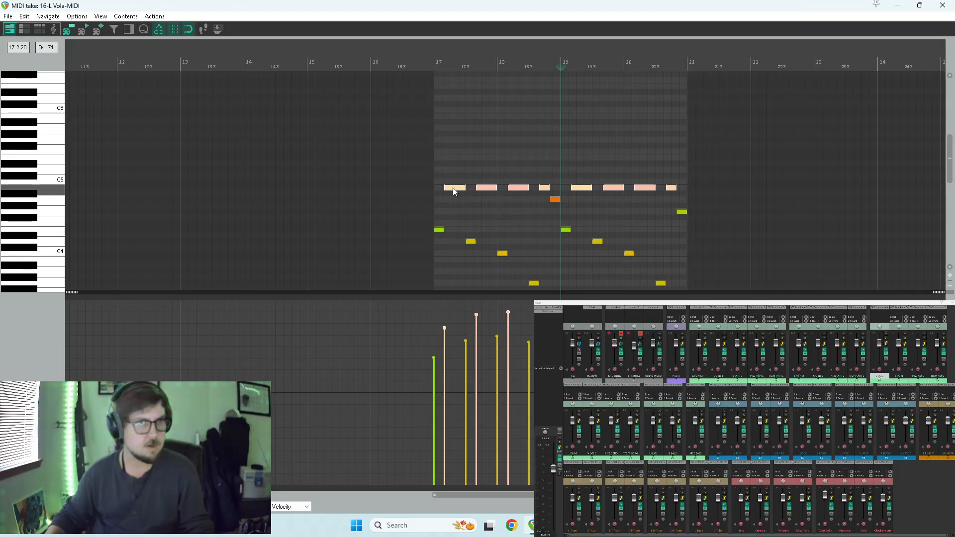
pyautogui.scroll(3, 452, 187)
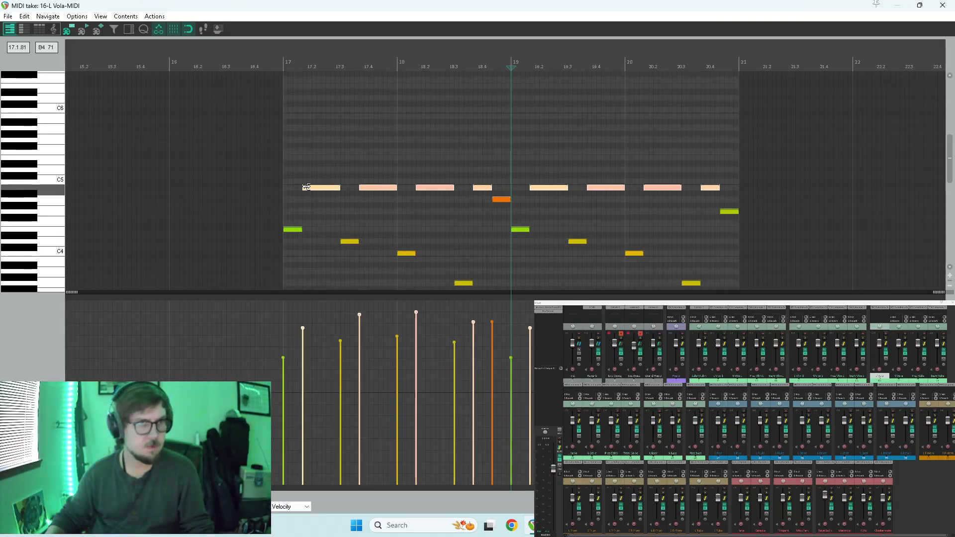
pyautogui.moveTo(307, 188); pyautogui.dragTo(306, 115)
pyautogui.press('Home')
pyautogui.press('space')
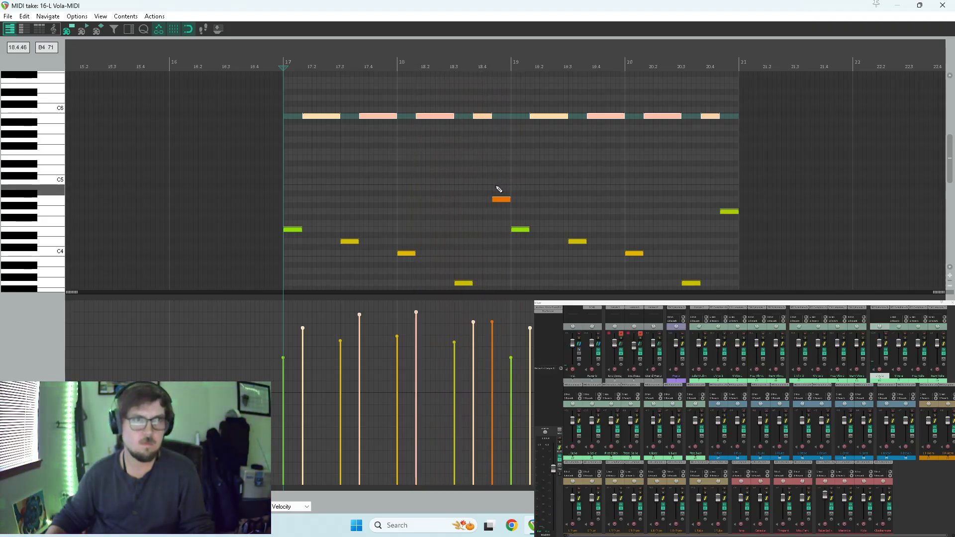
pyautogui.hotkey('ctrl', 'Down')
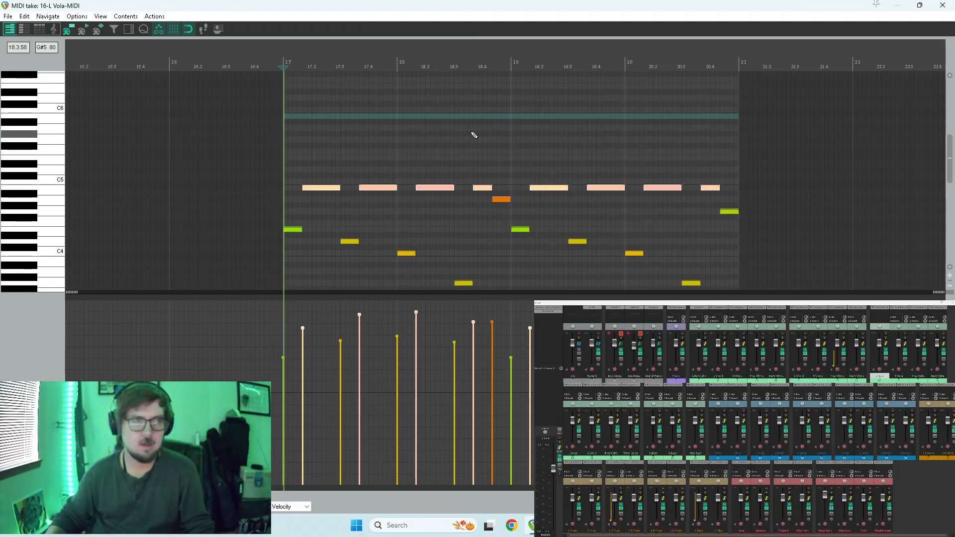
# Audition the viola part from measure 17 with its upper notes at B4.
pyautogui.press('space')
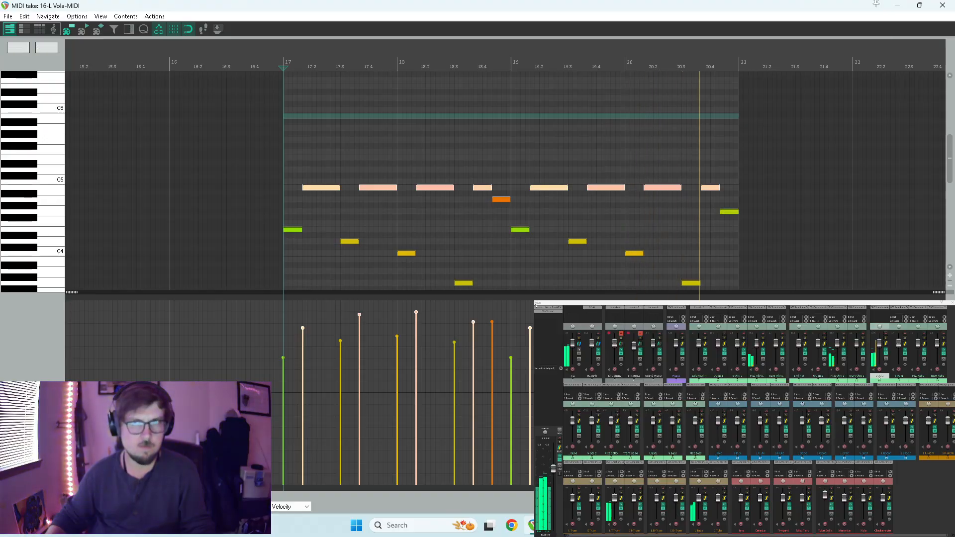
pyautogui.scroll(2, 732, 210)
pyautogui.press('space')
pyautogui.scroll(-5, 690, 187)
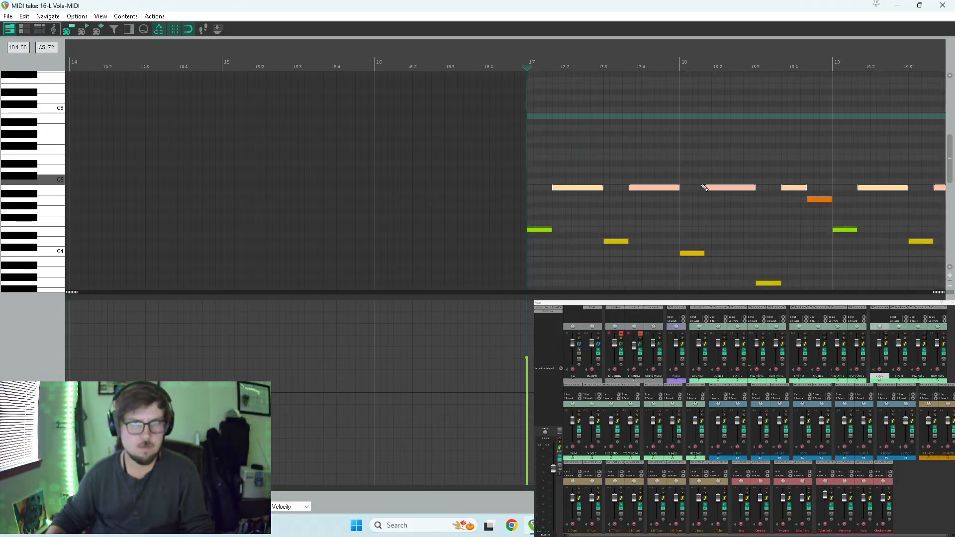
# Lower the short B4 note in measure 20 to A4, align it after the low note, and raise the final G4 note to B4.
pyautogui.scroll(1, 708, 181)
pyautogui.moveTo(823, 189); pyautogui.dragTo(824, 197)
pyautogui.hotkey('ctrl', 'z')
pyautogui.click(825, 186)
pyautogui.click(822, 191)
pyautogui.scroll(6, 821, 190)
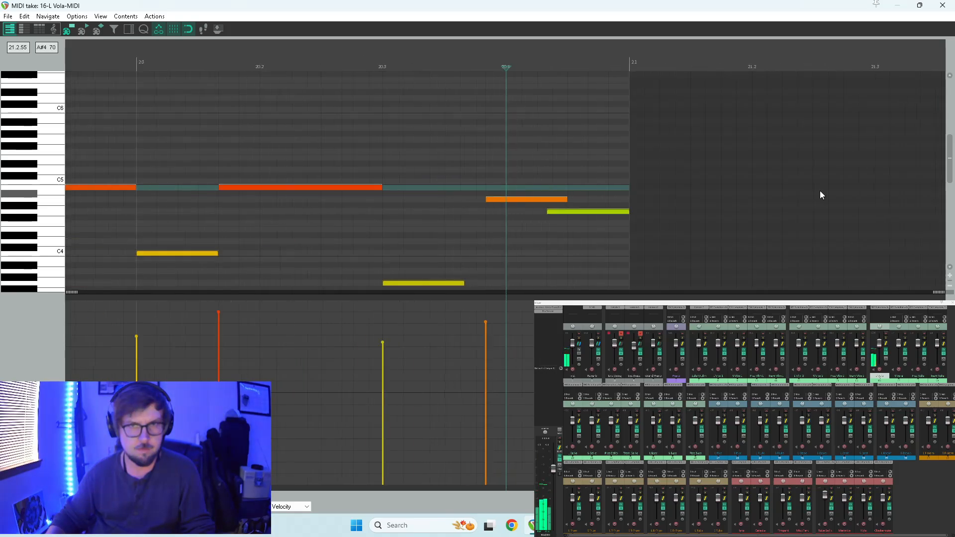
pyautogui.click(518, 199)
pyautogui.moveTo(521, 201); pyautogui.dragTo(500, 201)
pyautogui.moveTo(592, 212); pyautogui.dragTo(595, 189)
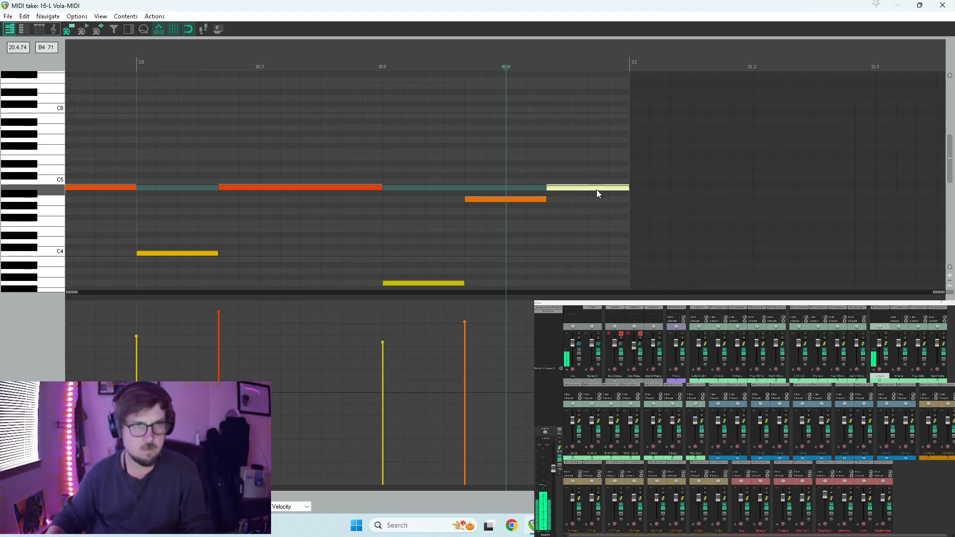
# Audition the revised viola ending from beat 3 of measure 20 and from measure 19.
pyautogui.click(426, 177)
pyautogui.press('space')
pyautogui.scroll(-8, 361, 173)
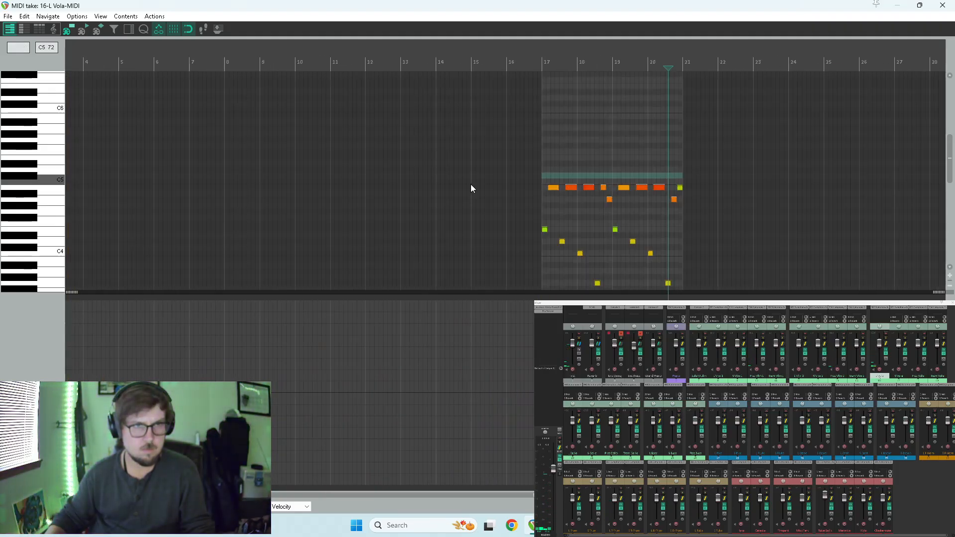
pyautogui.click(459, 166)
pyautogui.press('space')
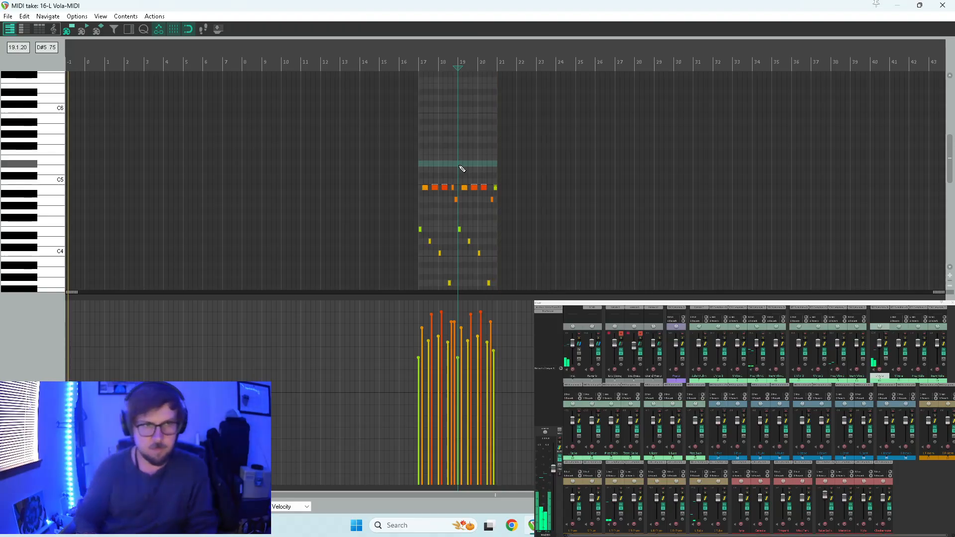
# Close the viola's note editor and audition the full arrangement from measure 17 and from just after measure 15.
pyautogui.click(940, 6)
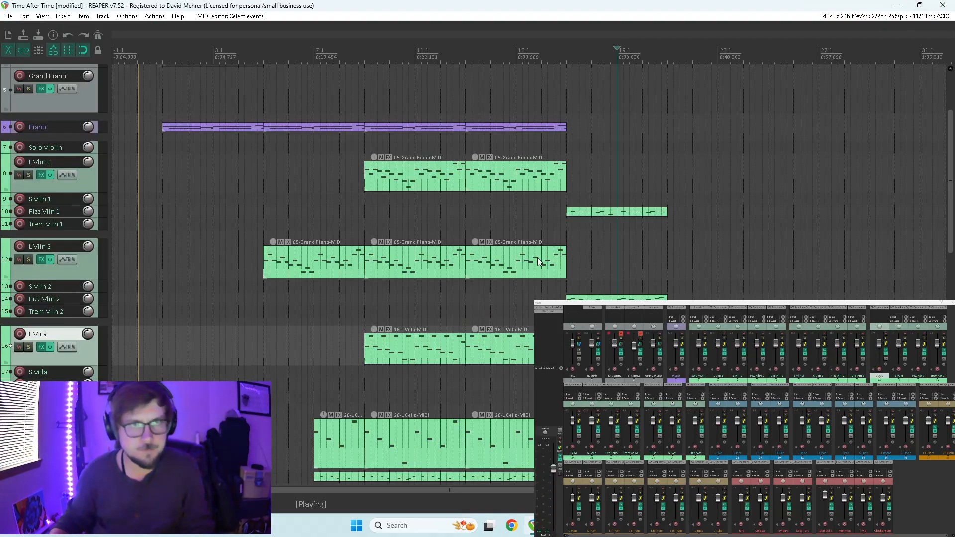
pyautogui.click(567, 184)
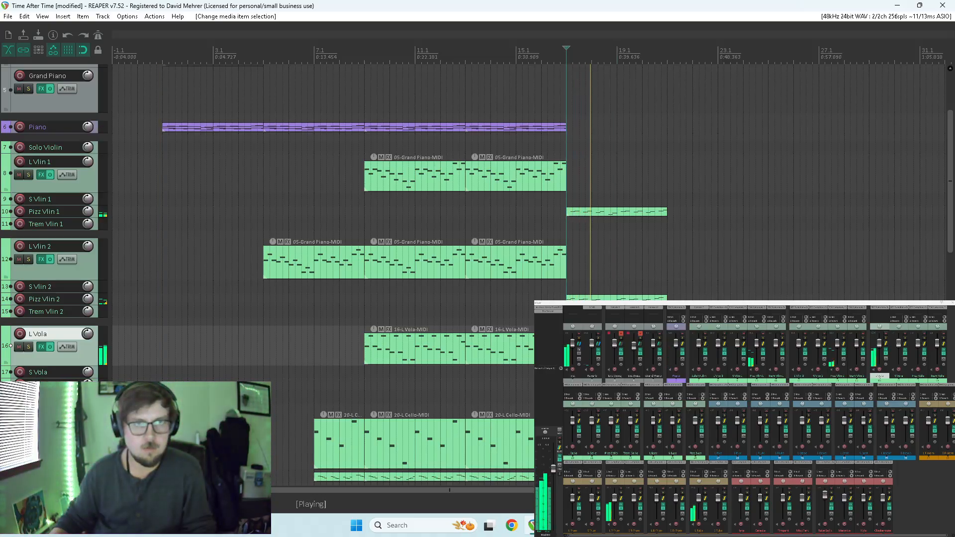
pyautogui.click(528, 311)
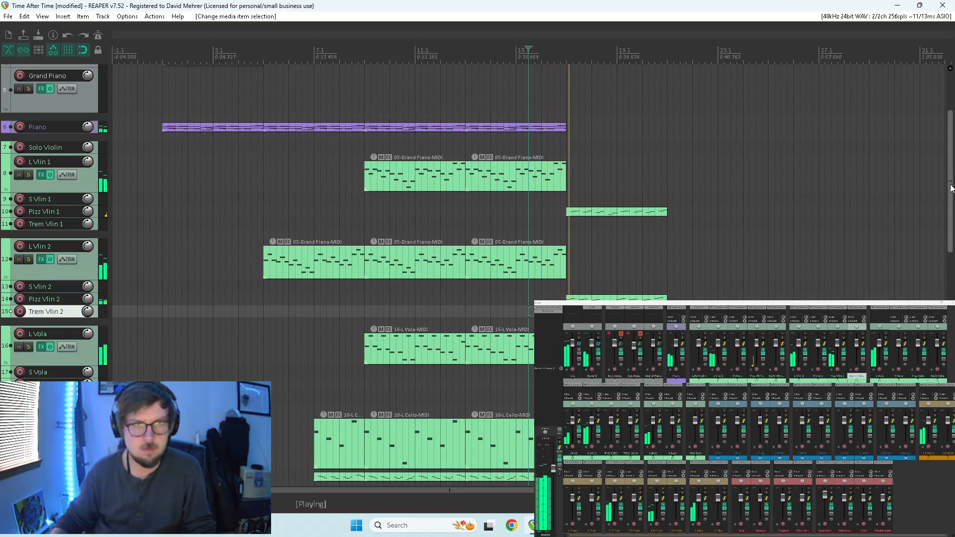
pyautogui.moveTo(950, 188); pyautogui.dragTo(947, 217)
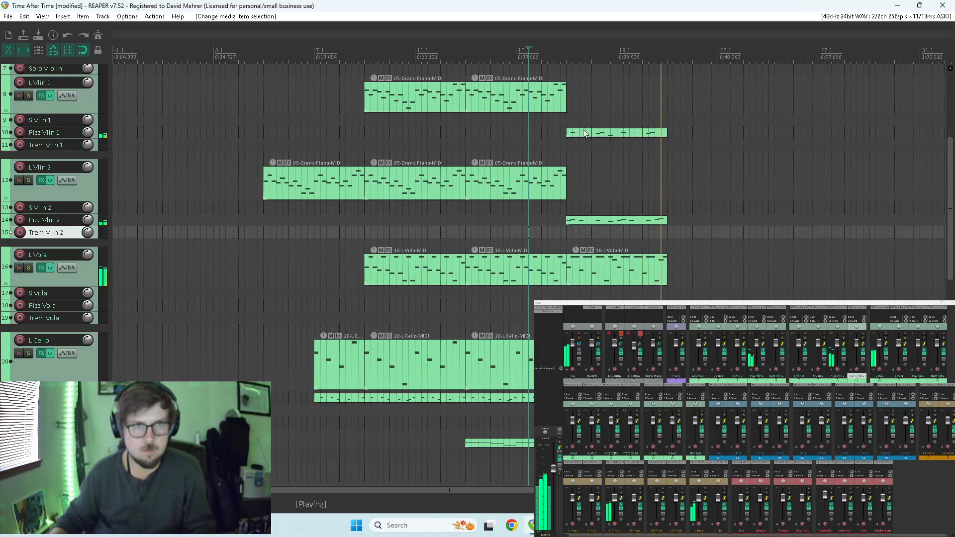
pyautogui.press('space')
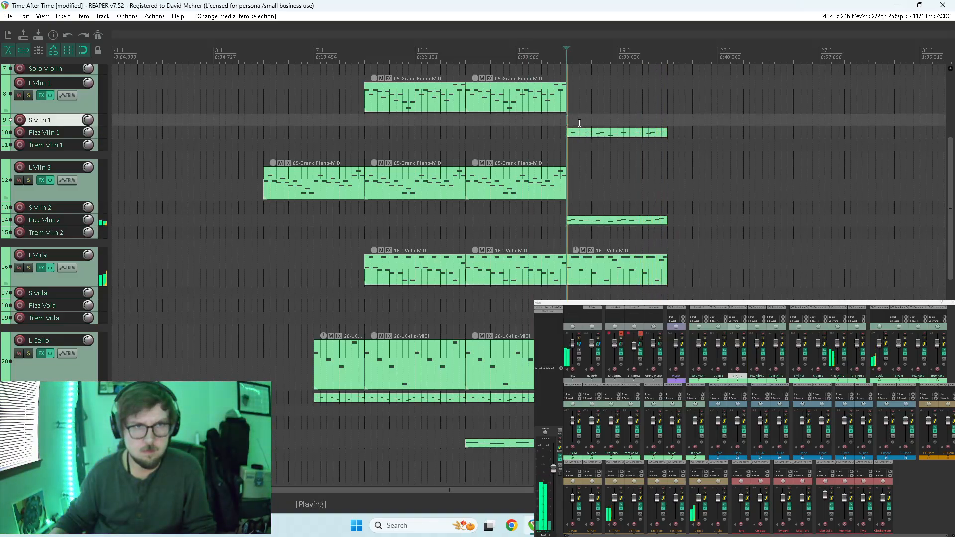
# In the Pizz Vlin 1 item, delete the upper note of the first three pairs in each two-measure phrase and the final note.
pyautogui.doubleClick(613, 131)
pyautogui.scroll(-3, 621, 133)
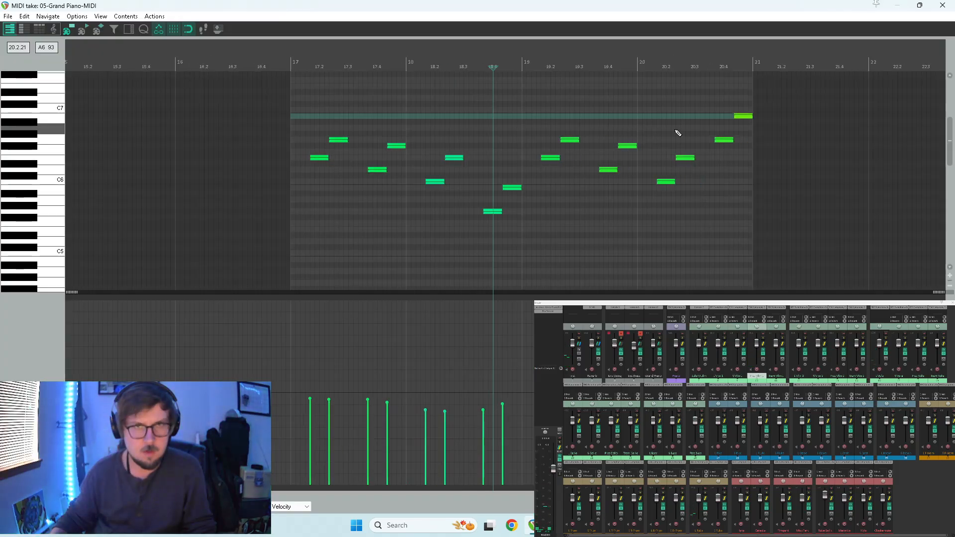
pyautogui.click(743, 116)
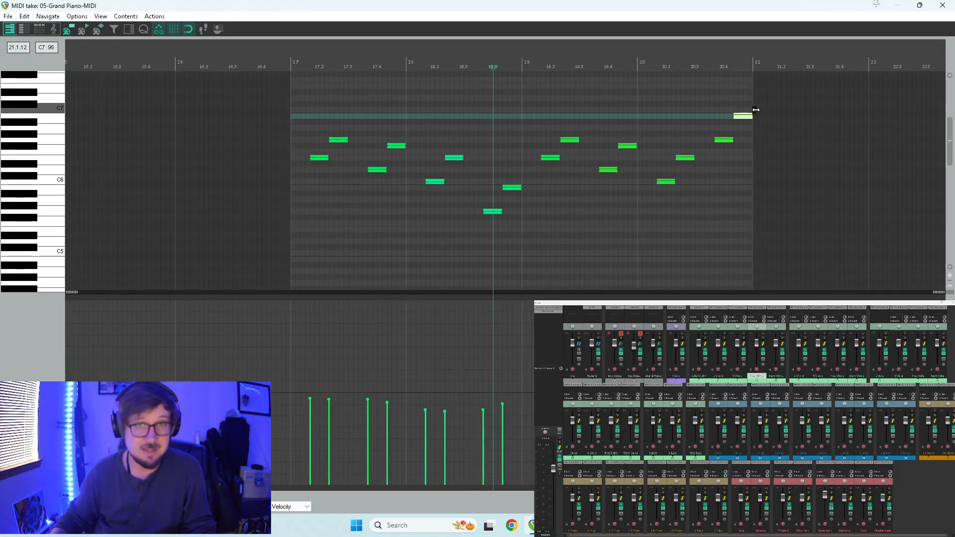
pyautogui.click(340, 140)
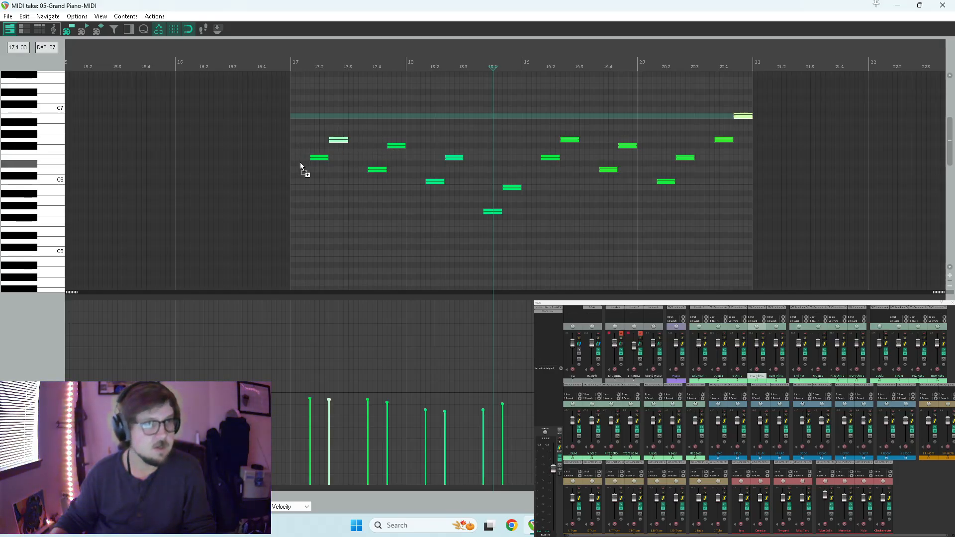
pyautogui.keyDown('ctrl'); pyautogui.click(396, 146); pyautogui.keyUp('ctrl')
pyautogui.keyDown('ctrl'); pyautogui.click(454, 157); pyautogui.keyUp('ctrl')
pyautogui.click(942, 7)
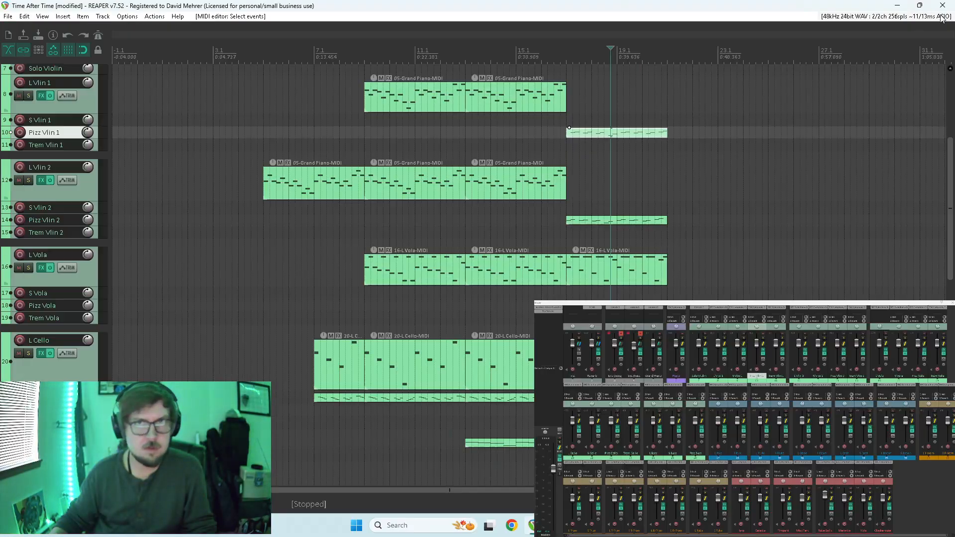
pyautogui.moveTo(611, 138); pyautogui.dragTo(692, 132)
pyautogui.click(654, 134)
pyautogui.doubleClick(653, 133)
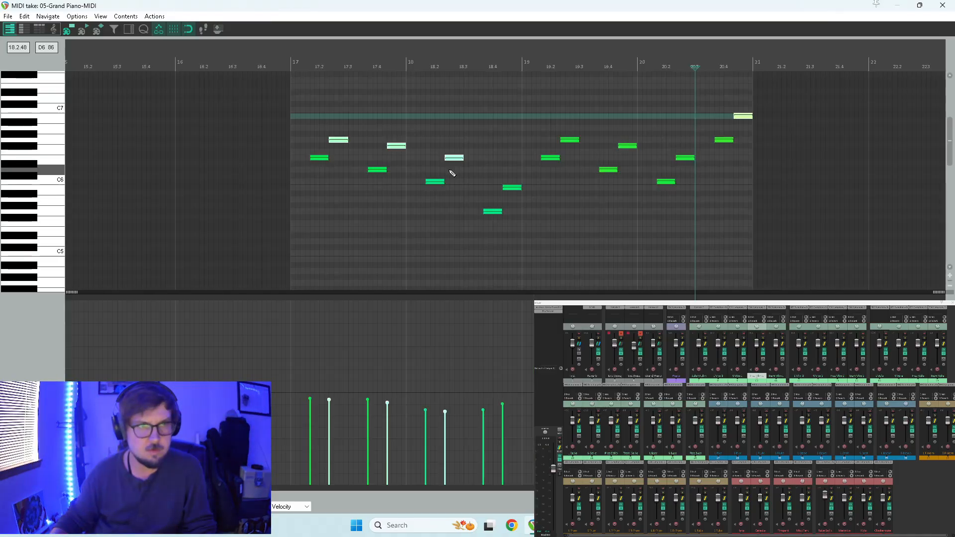
pyautogui.keyDown('ctrl'); pyautogui.click(569, 140); pyautogui.keyUp('ctrl')
pyautogui.keyDown('ctrl'); pyautogui.click(627, 145); pyautogui.keyUp('ctrl')
pyautogui.keyDown('ctrl'); pyautogui.click(685, 157); pyautogui.keyUp('ctrl')
pyautogui.press('Delete')
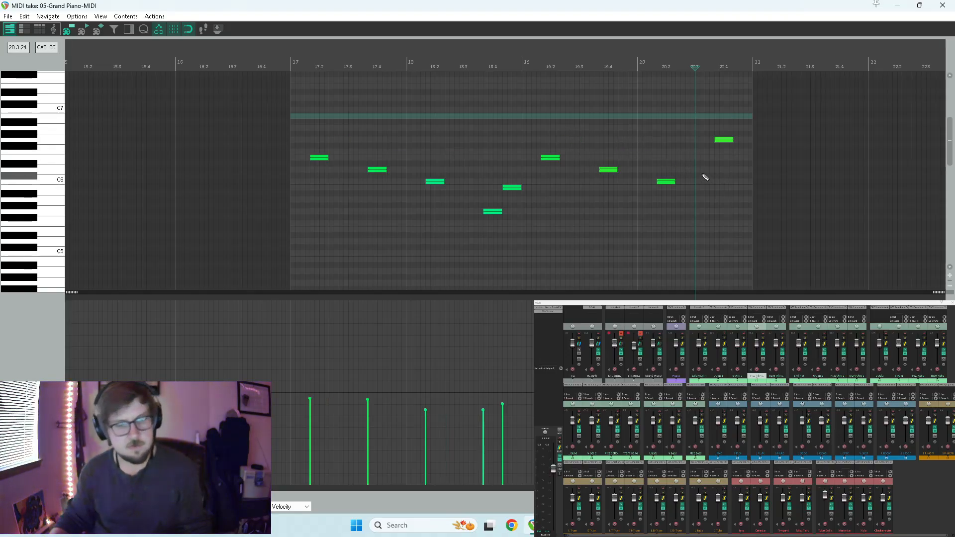
# Place a closing B5 note at the end of measure 20 in the Pizz Vlin 1 item and audition from measure 17.
pyautogui.press('Home')
pyautogui.press('space')
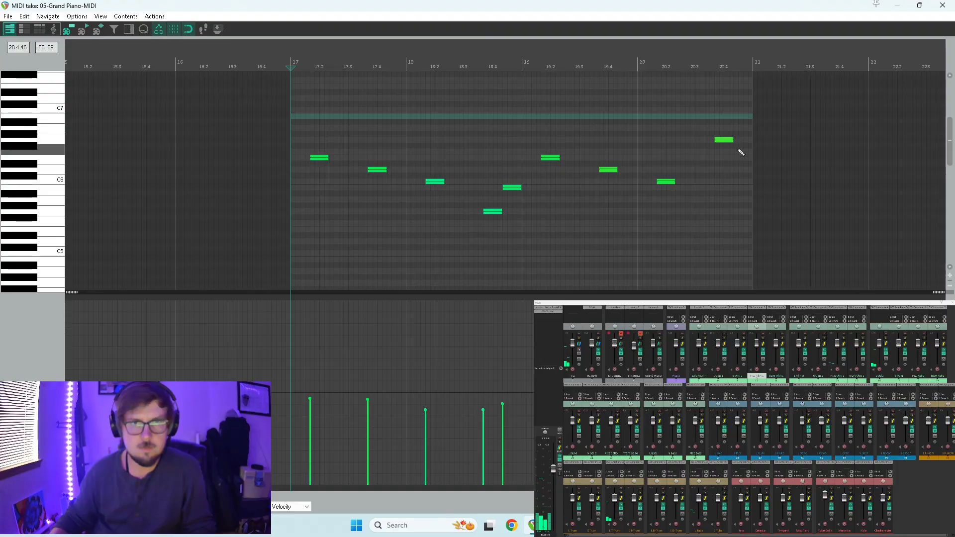
pyautogui.moveTo(746, 153); pyautogui.dragTo(748, 190)
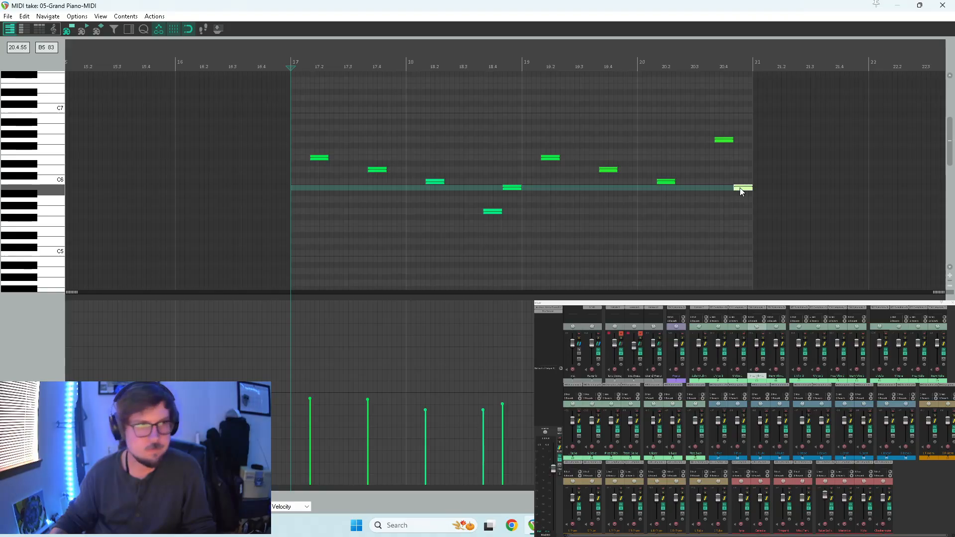
pyautogui.click(646, 221)
pyautogui.press('space')
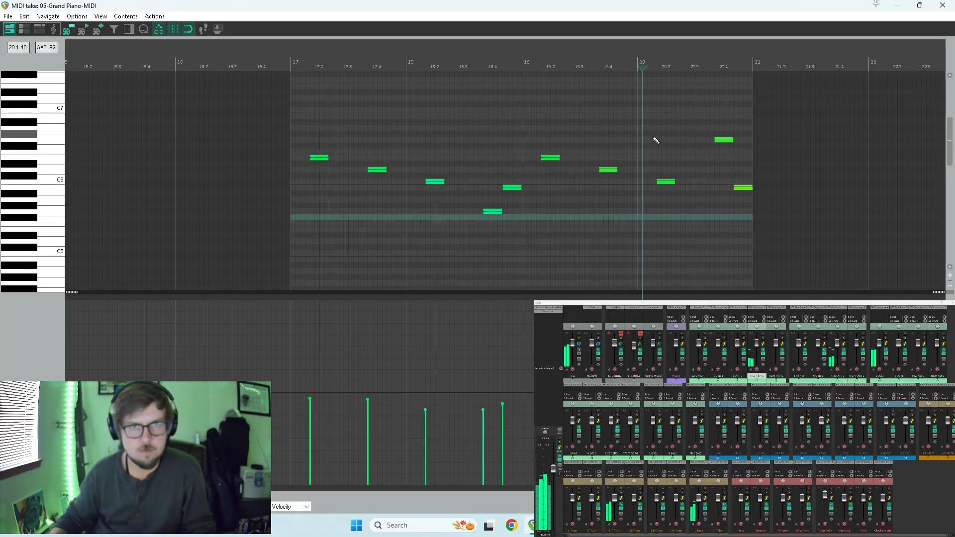
pyautogui.press('w')
pyautogui.press('space')
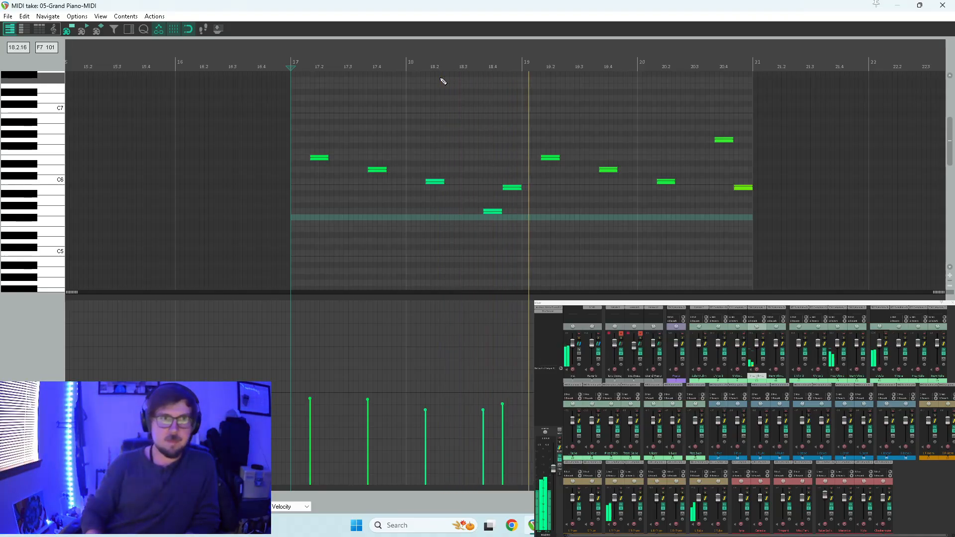
# Close the Pizz Vlin 1 note editor and copy the measure-17 items on Pizz Vlin 2 and L Vola to measure 21.
pyautogui.click(942, 5)
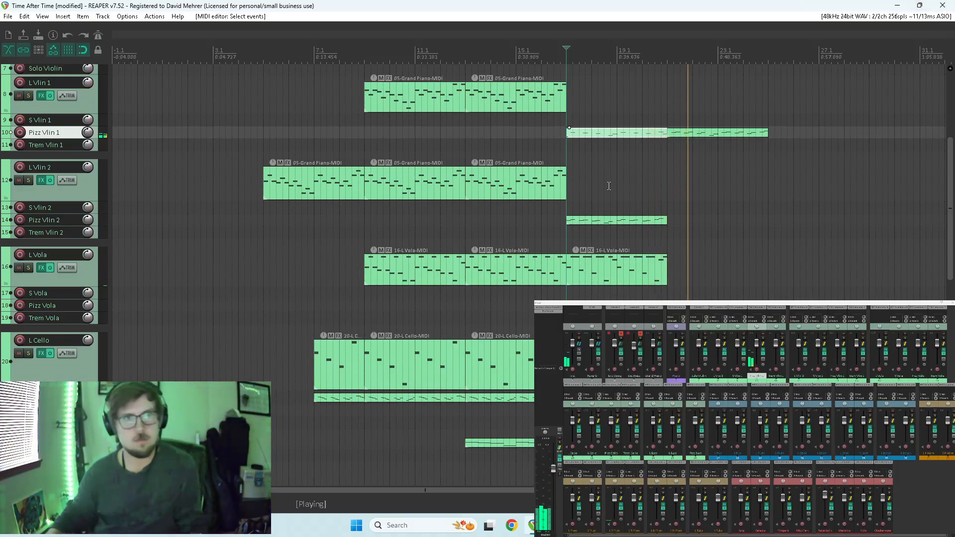
pyautogui.press('space')
pyautogui.moveTo(620, 223); pyautogui.dragTo(725, 221)
pyautogui.moveTo(615, 270); pyautogui.dragTo(702, 274)
# Audition the extended pizzicato violin and viola parts from measure 21.
pyautogui.click(665, 244)
pyautogui.press('space')
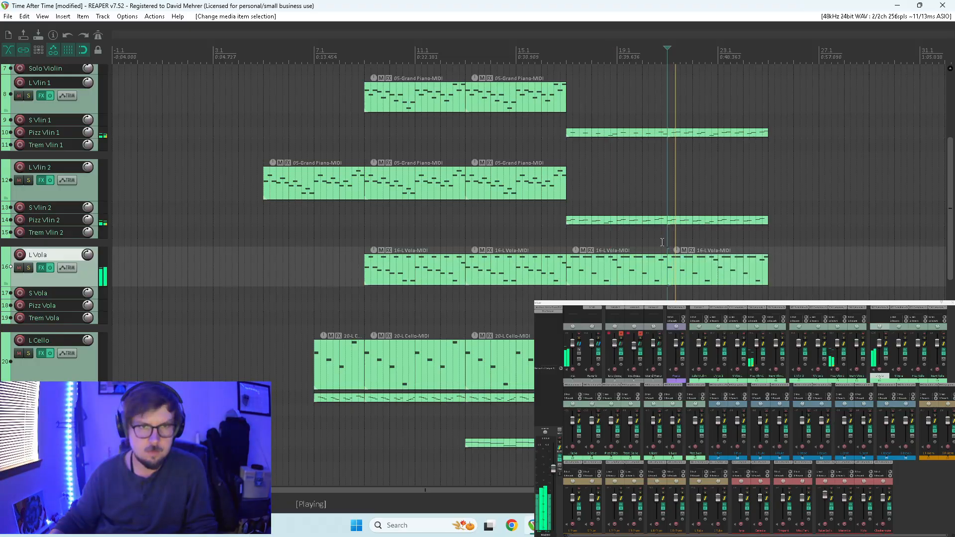
pyautogui.scroll(-2, 943, 194)
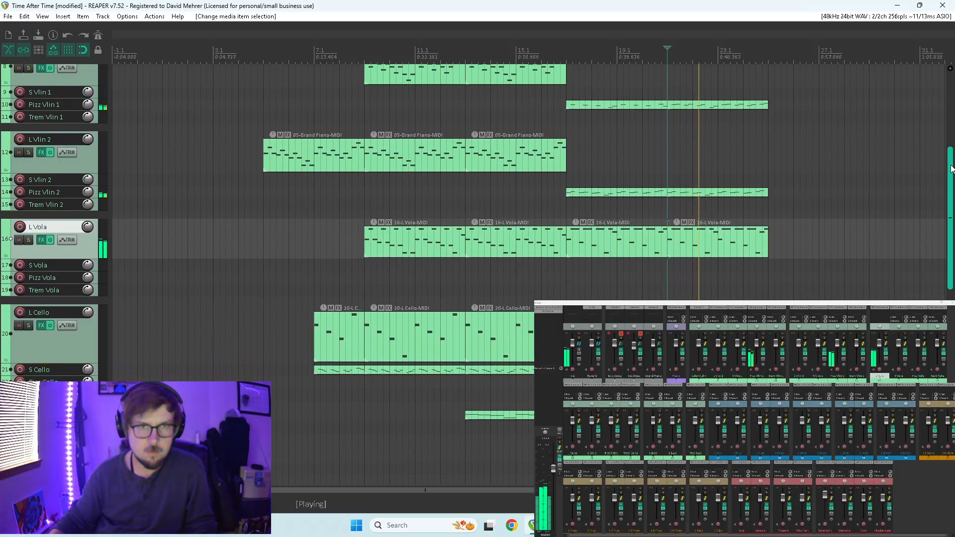
pyautogui.moveTo(942, 192); pyautogui.dragTo(942, 154)
pyautogui.scroll(-3, 778, 202)
pyautogui.scroll(1, 778, 202)
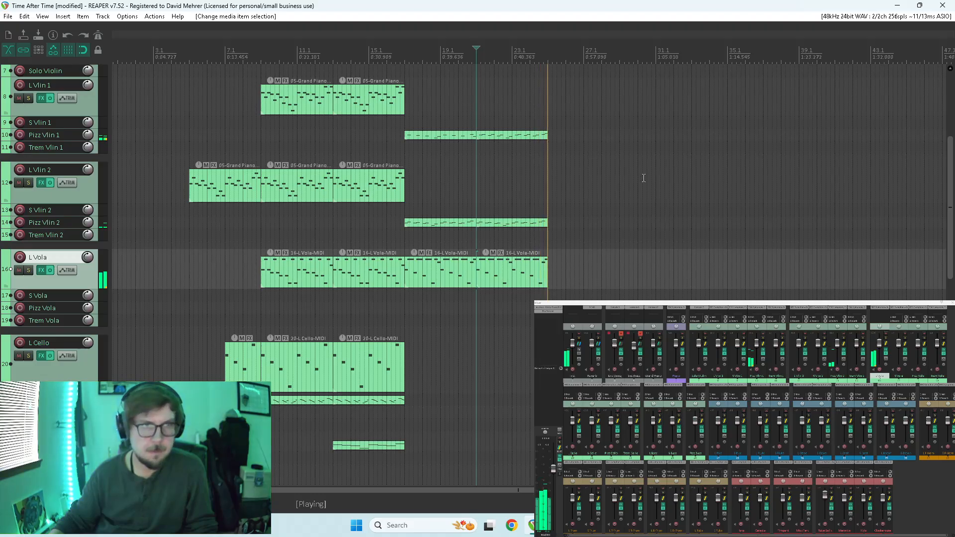
pyautogui.hscroll(-1, 641, 176)
pyautogui.press('space')
# Set the time selection from measure 17 to measure 25 and place the edit cursor at the start of measure 1.
pyautogui.moveTo(435, 67); pyautogui.dragTo(579, 78)
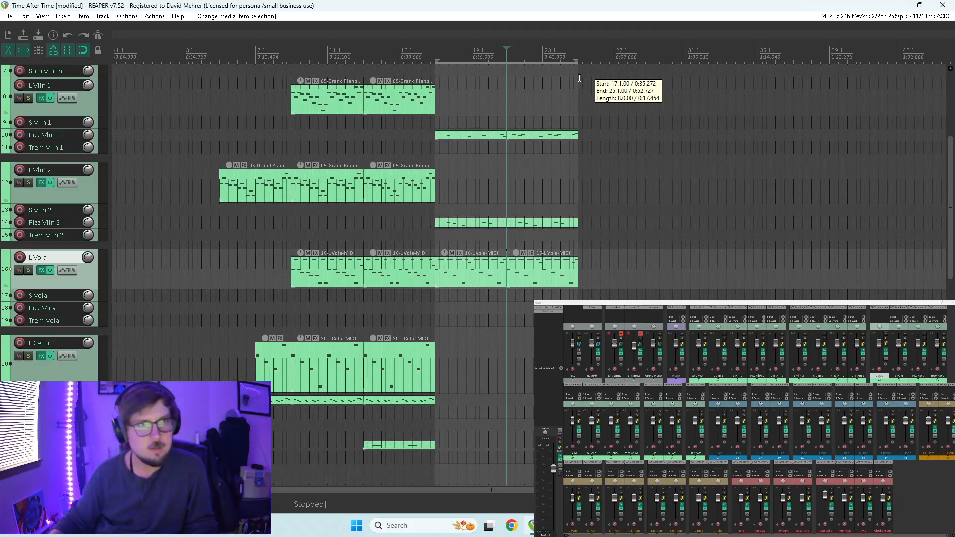
pyautogui.moveTo(579, 77); pyautogui.dragTo(576, 77)
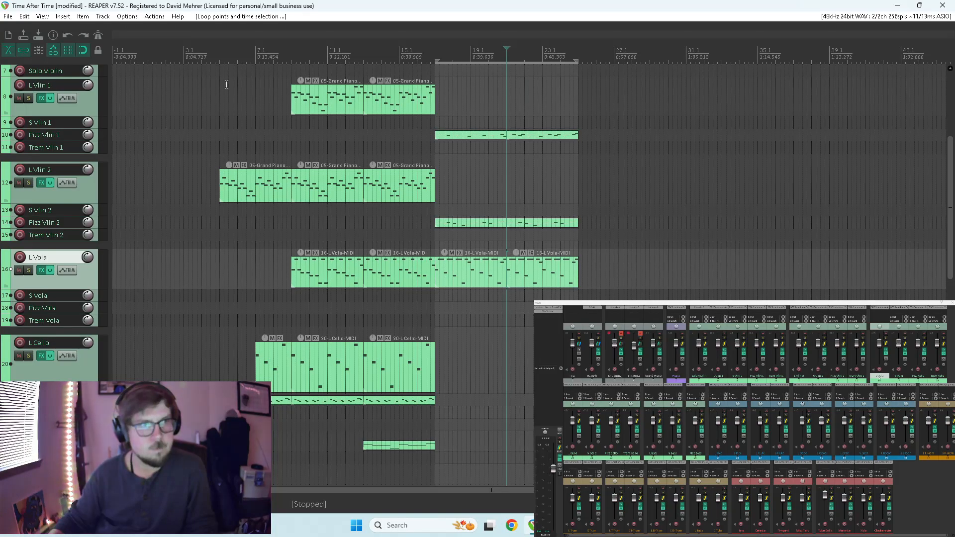
pyautogui.scroll(-3, 220, 83)
pyautogui.scroll(2, 25, 164)
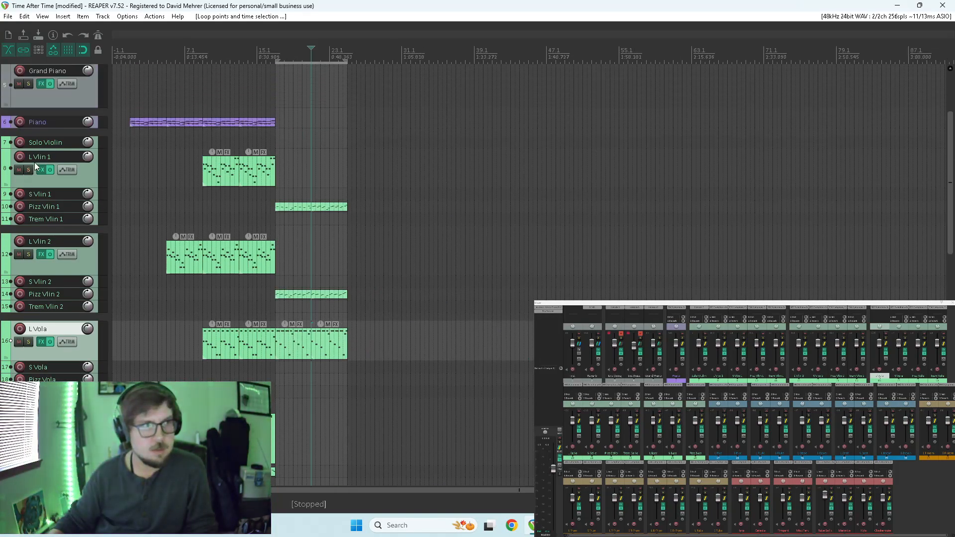
pyautogui.scroll(-1, 35, 162)
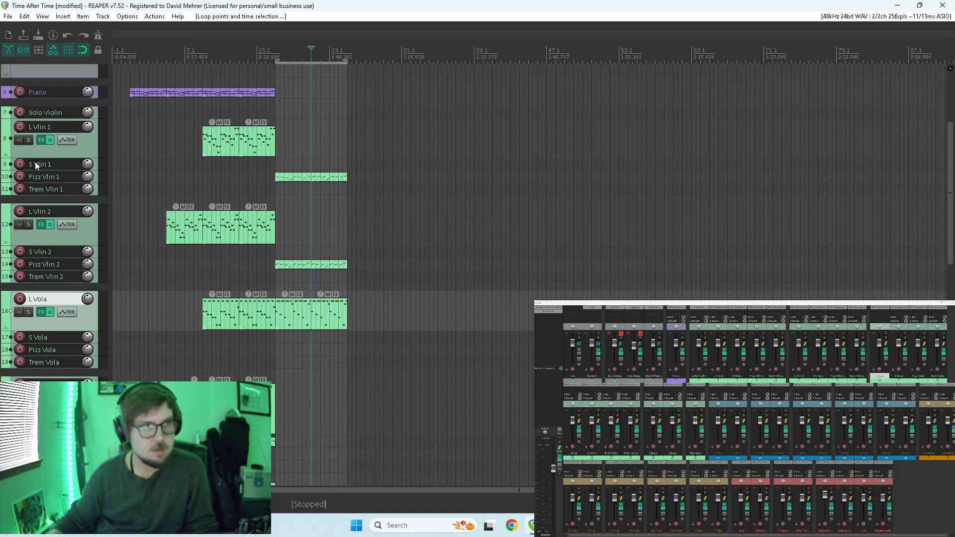
pyautogui.click(128, 80)
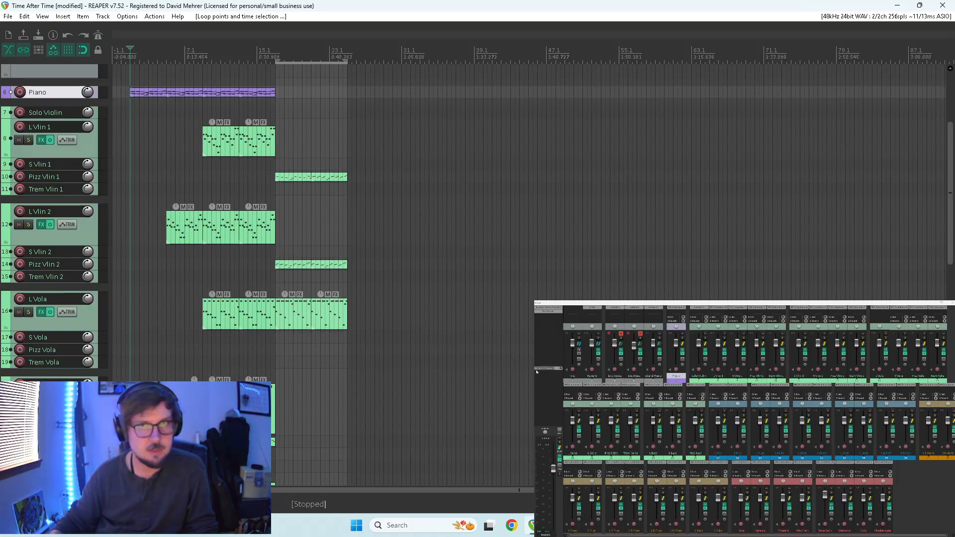
# Copy the measure-17 items on L T-Trom and the track below S B-Trom to measures 25 and 29, then place the cursor at measure 25.
pyautogui.moveTo(950, 159); pyautogui.dragTo(924, 325)
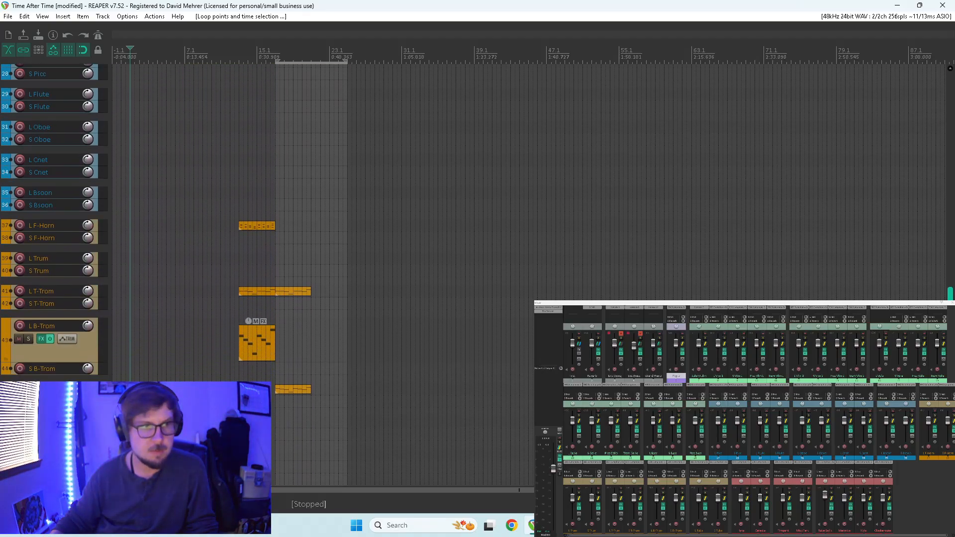
pyautogui.moveTo(296, 278); pyautogui.dragTo(403, 393)
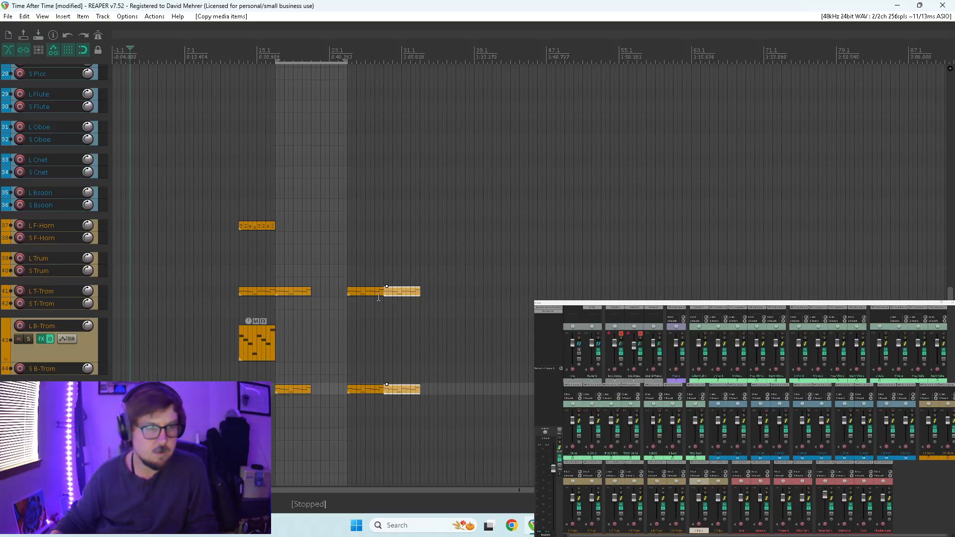
pyautogui.click(347, 306)
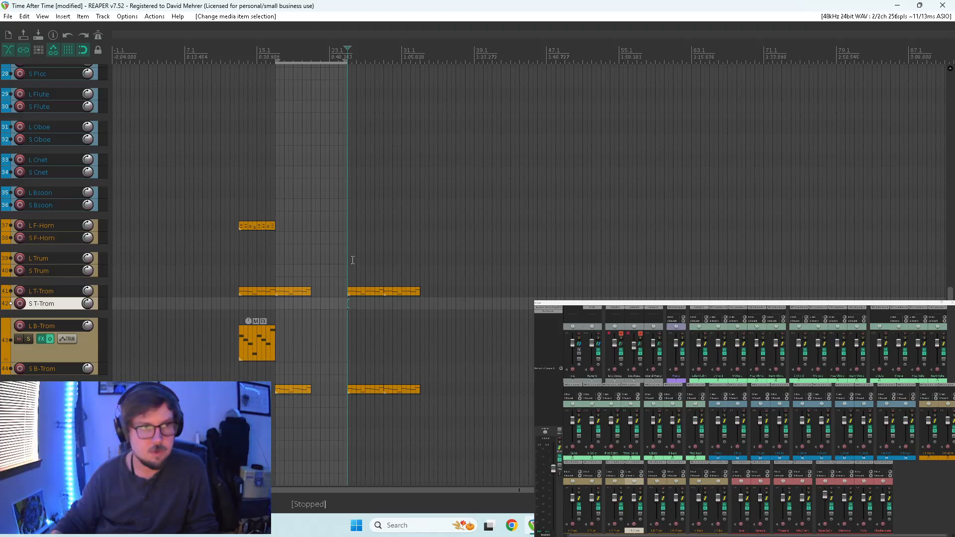
# Examine the notes of the copied L T-Trom item at measure 25 in the MIDI editor.
pyautogui.moveTo(378, 291); pyautogui.dragTo(361, 294)
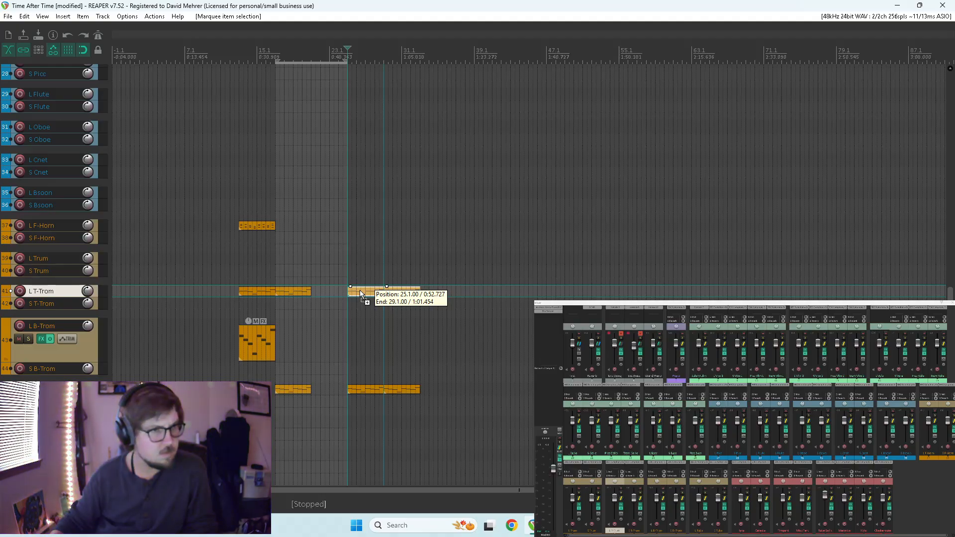
pyautogui.moveTo(361, 294); pyautogui.dragTo(358, 298)
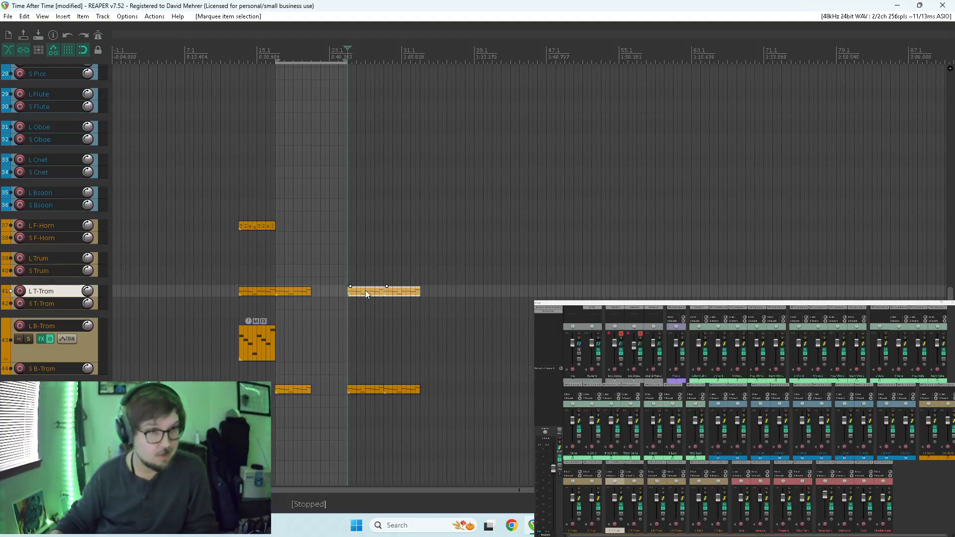
pyautogui.doubleClick(365, 291)
pyautogui.scroll(-1, 333, 183)
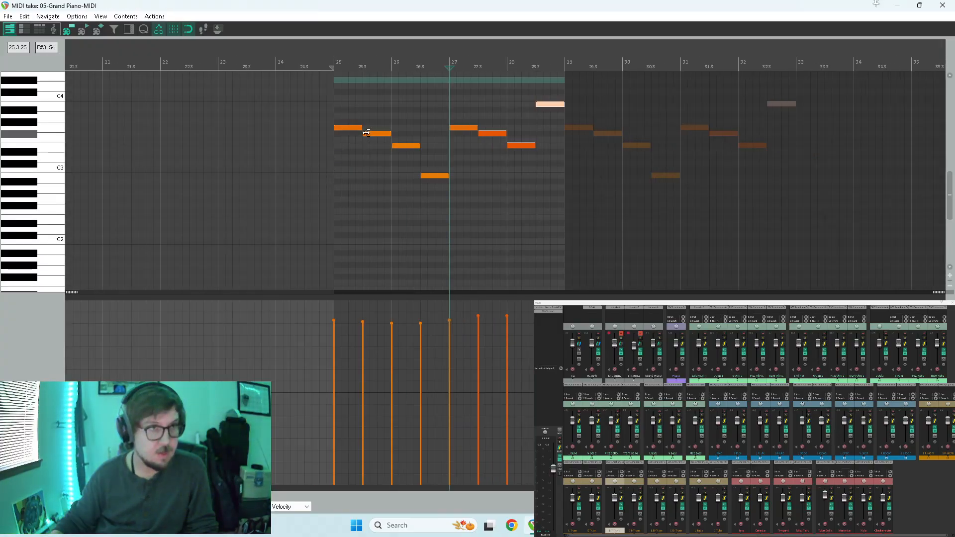
pyautogui.scroll(1, 363, 135)
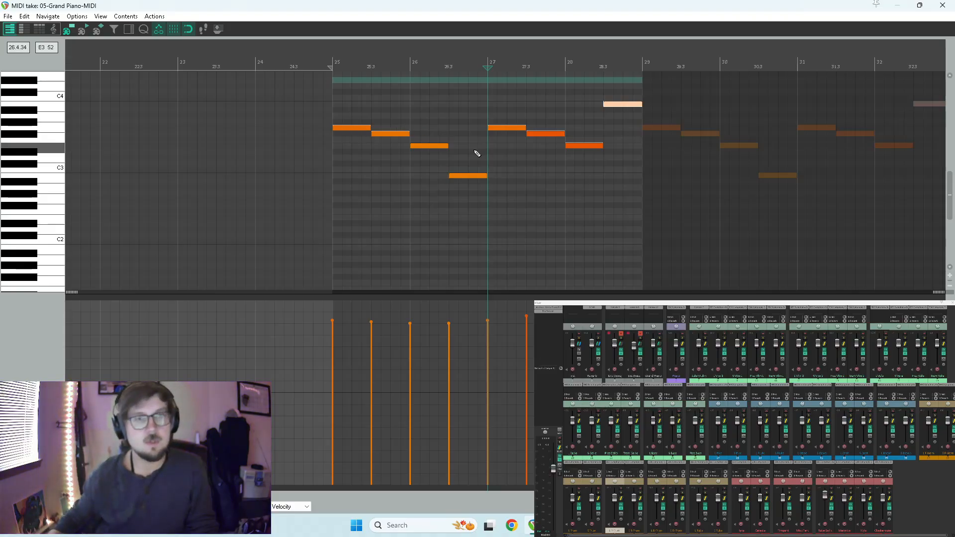
pyautogui.click(942, 5)
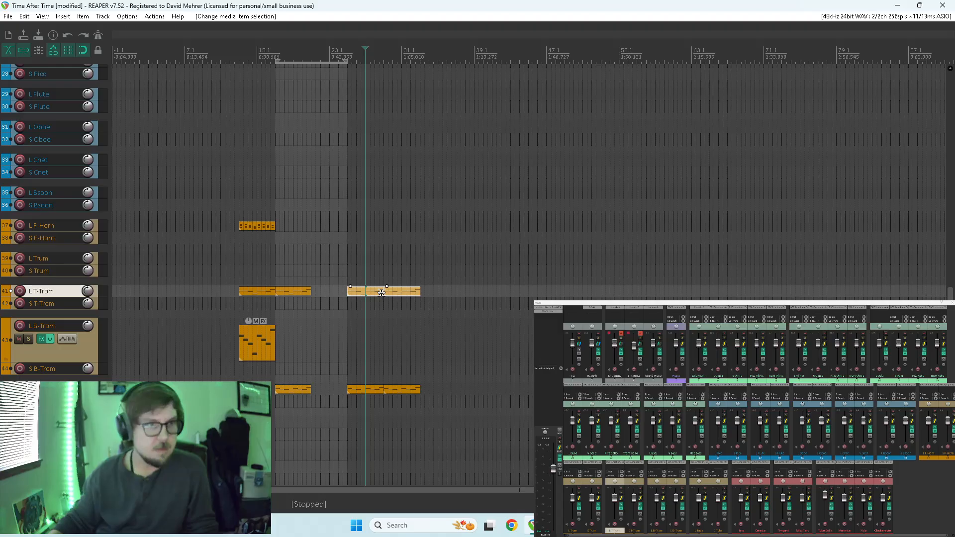
# Move the L T-Trom items at measures 25 and 29 to L B-Trom and audition from measure 25, soloing L B-Trom.
pyautogui.moveTo(378, 294); pyautogui.dragTo(369, 326)
pyautogui.click(341, 305)
pyautogui.press('space')
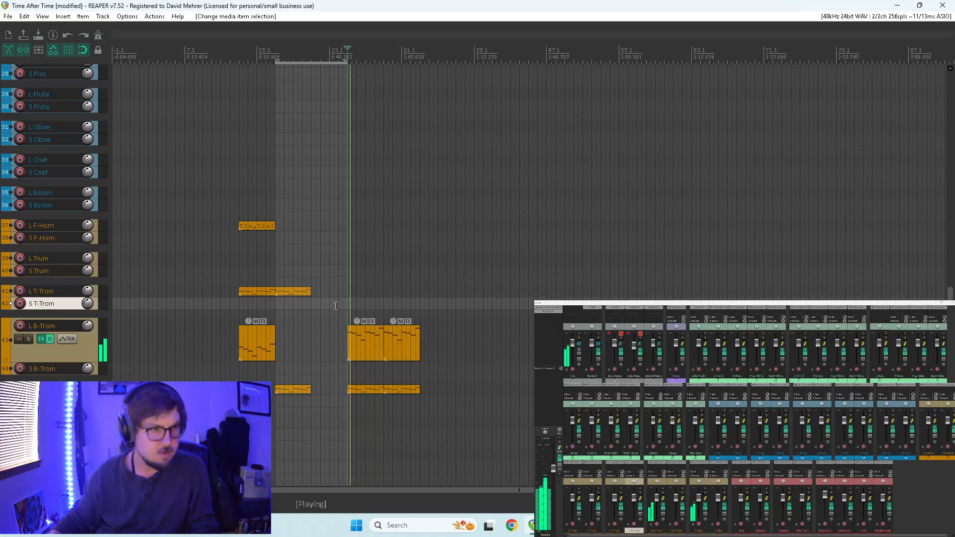
pyautogui.click(28, 341)
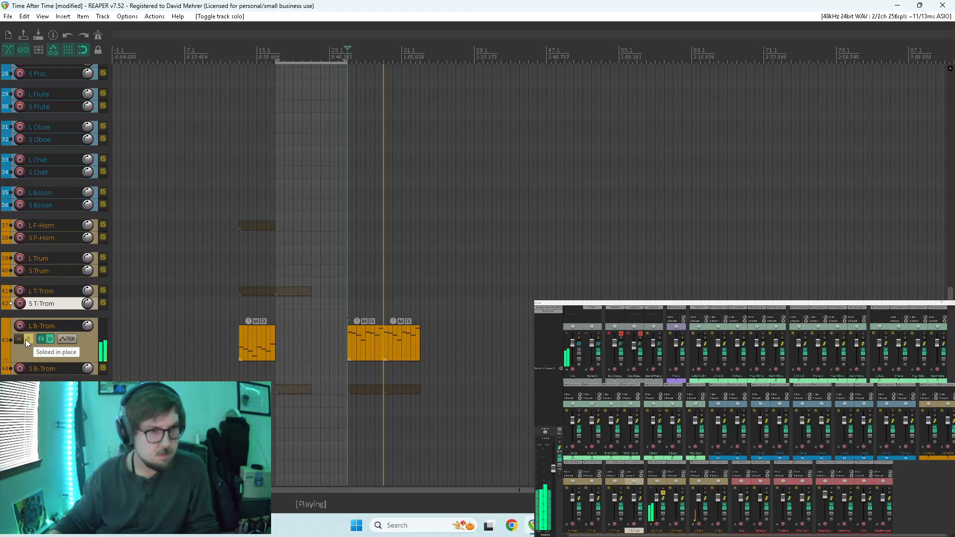
pyautogui.press('space')
# Copy the two new L B-Trom items to L T-Trom, transpose the measure-25 copy up four semitones to start on B3, and audition it.
pyautogui.moveTo(359, 339); pyautogui.dragTo(360, 291)
pyautogui.doubleClick(359, 292)
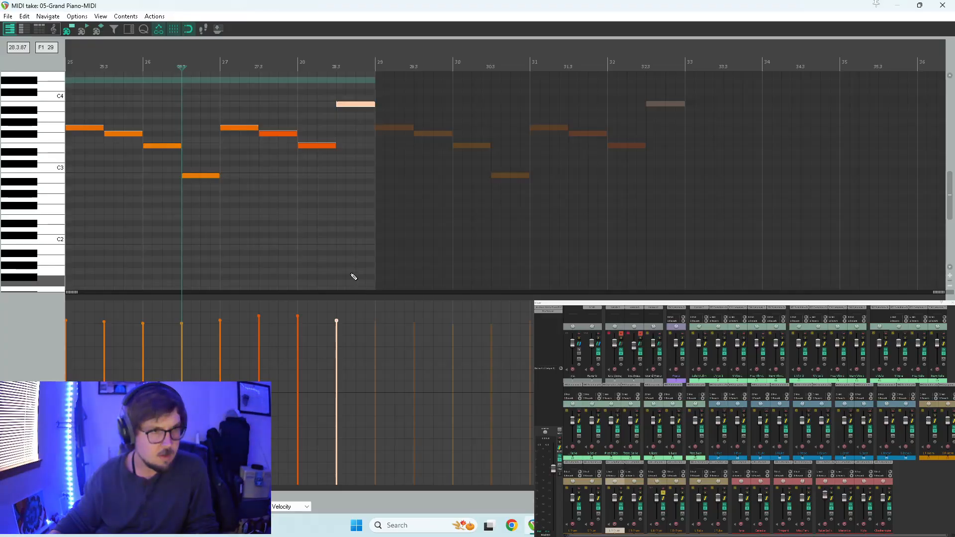
pyautogui.scroll(-2, 232, 215)
pyautogui.hotkey('ctrl', 'a')
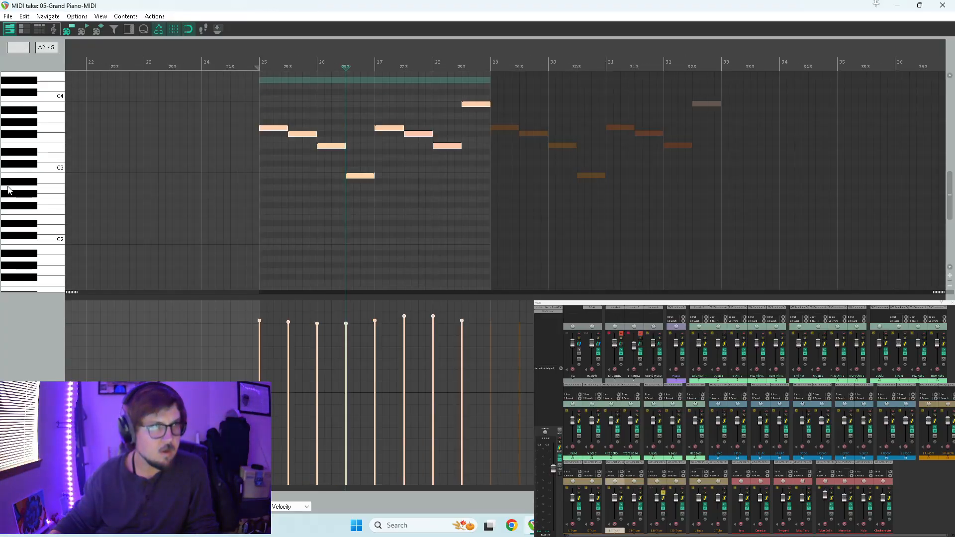
pyautogui.scroll(3, 9, 191)
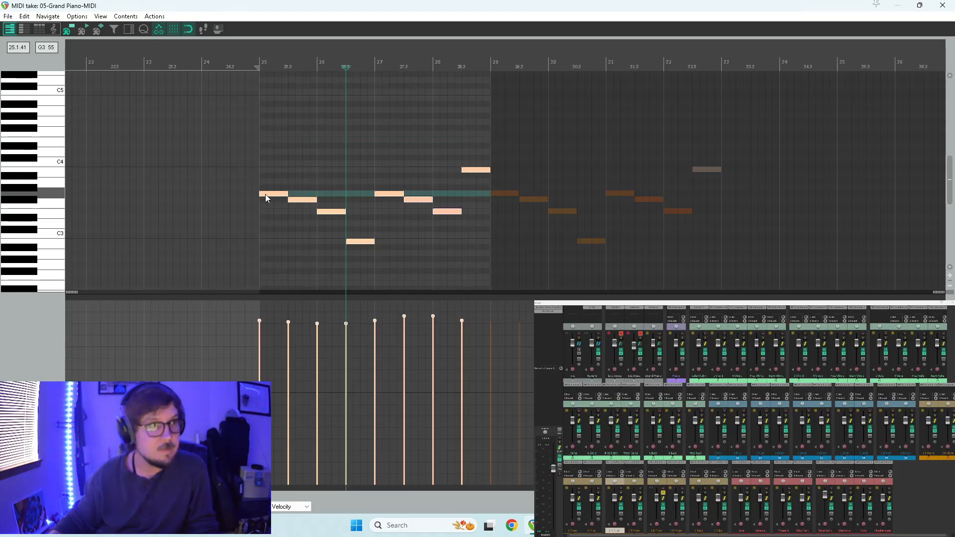
pyautogui.moveTo(265, 193); pyautogui.dragTo(263, 172)
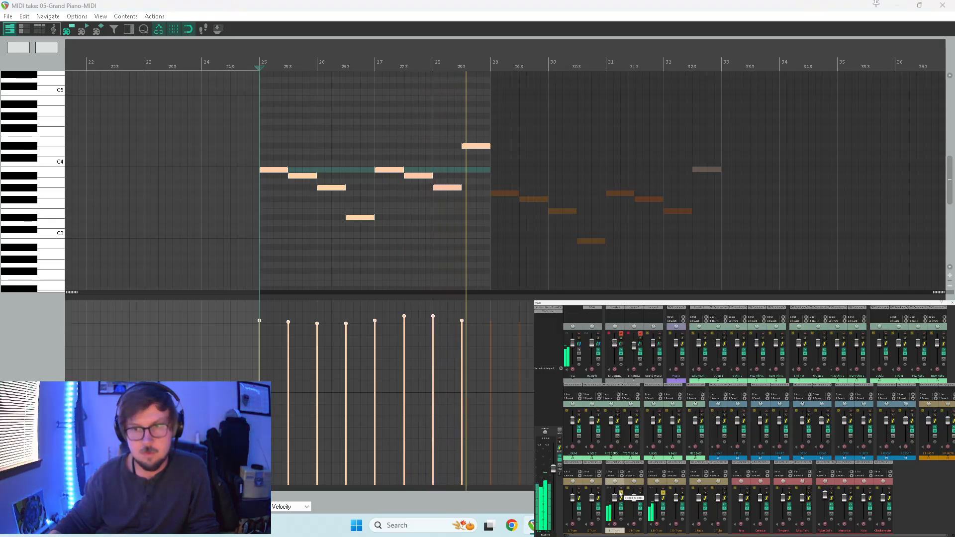
pyautogui.press('space')
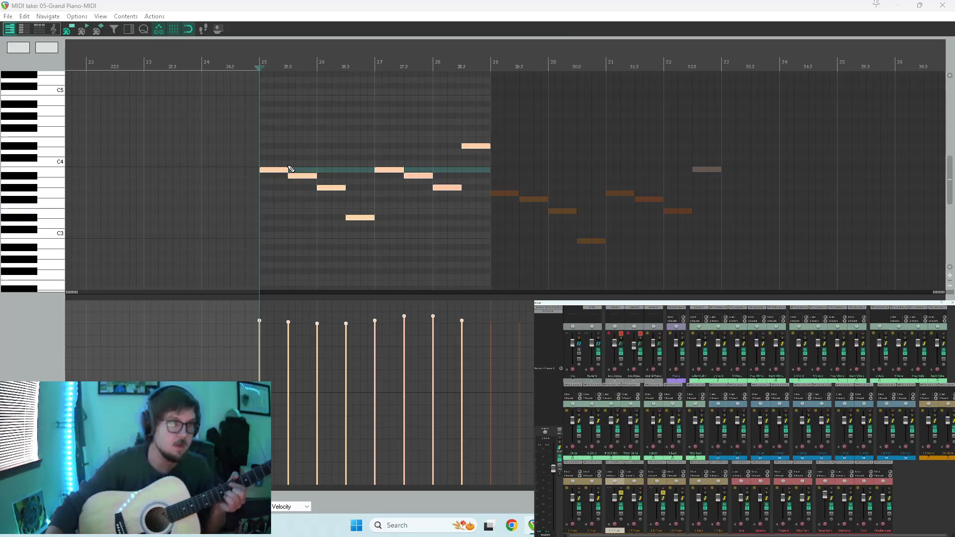
# Lower the second, third and fourth notes of the L T-Trom item to A3, G3 and D3 and audition from measure 25.
pyautogui.click(272, 169)
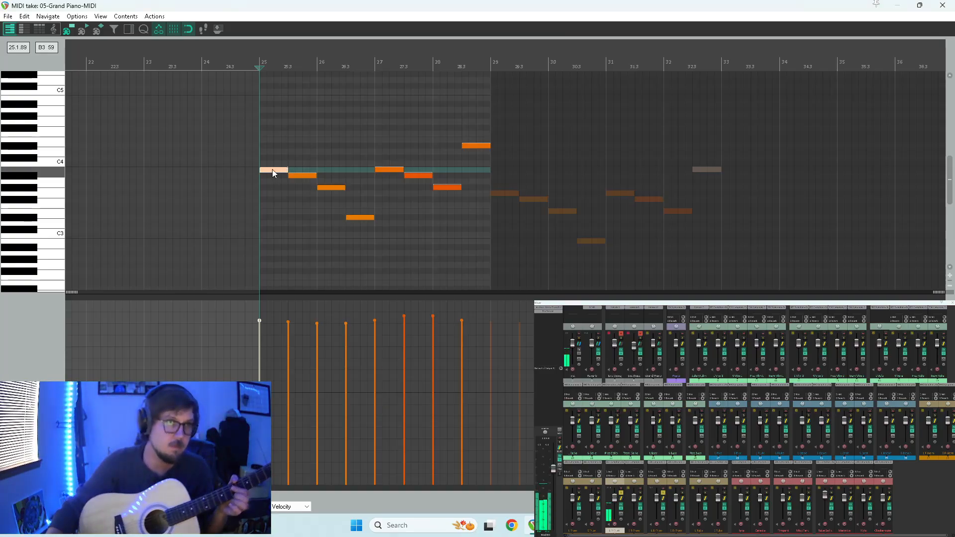
pyautogui.moveTo(302, 177); pyautogui.dragTo(331, 194)
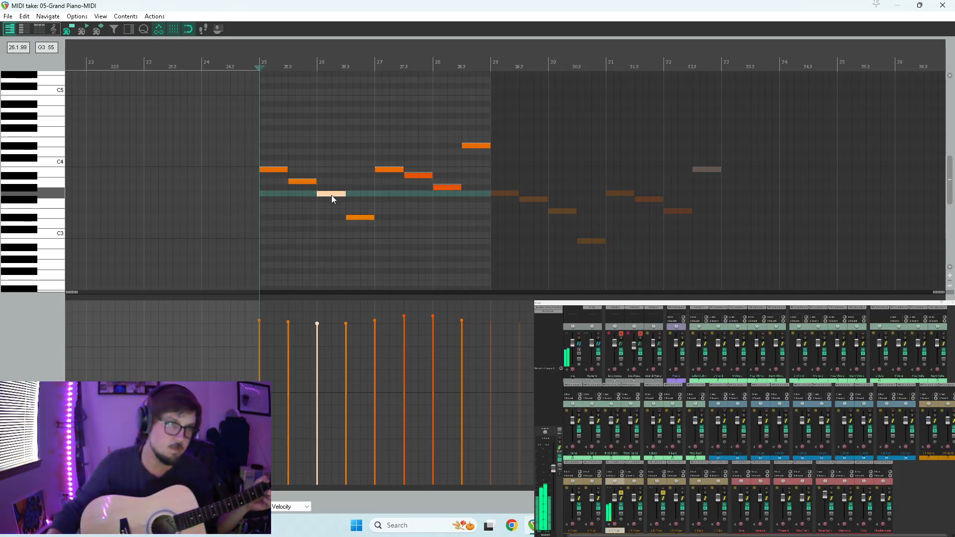
pyautogui.click(360, 217)
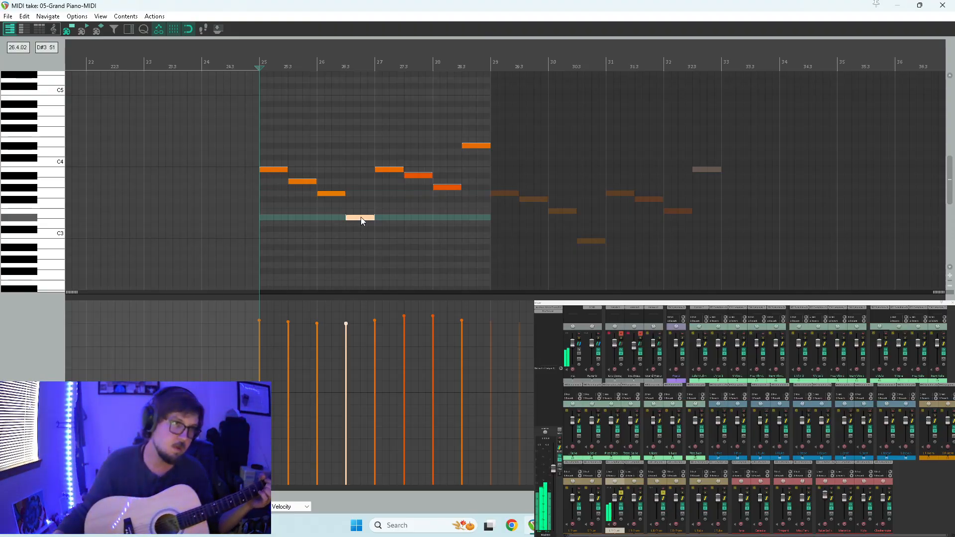
pyautogui.moveTo(361, 218); pyautogui.dragTo(361, 223)
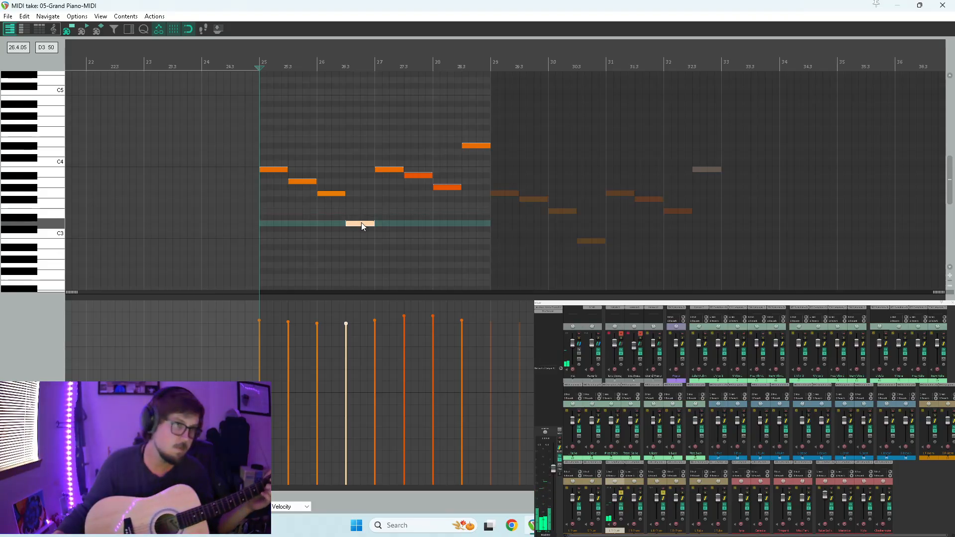
pyautogui.press('space')
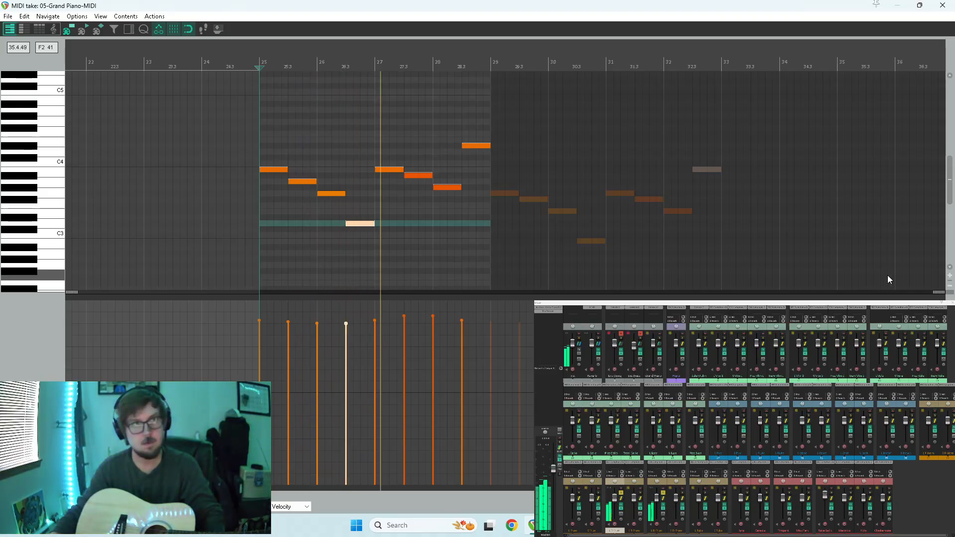
pyautogui.press('space')
# In the second half of the L T-Trom item, set the sixth and seventh notes to A3 and G3 and the final note to D4.
pyautogui.moveTo(428, 172)
pyautogui.mouseDown()
pyautogui.moveTo(440, 187)
pyautogui.moveTo(422, 183)
pyautogui.mouseUp()
pyautogui.click(476, 146)
pyautogui.moveTo(477, 147); pyautogui.dragTo(477, 171)
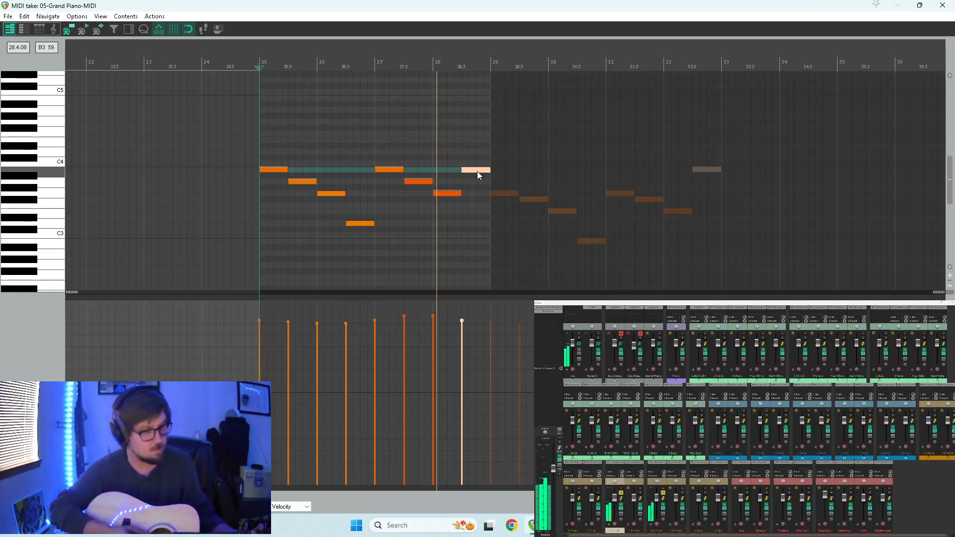
pyautogui.moveTo(477, 171); pyautogui.dragTo(477, 152)
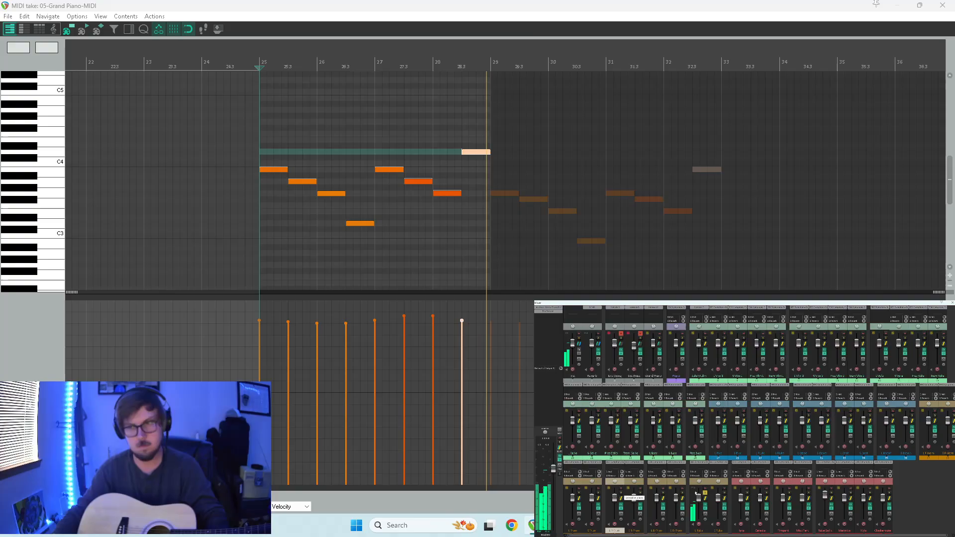
# Close the L T-Trom note editor and audition the low brass parts together from measure 25.
pyautogui.click(943, 5)
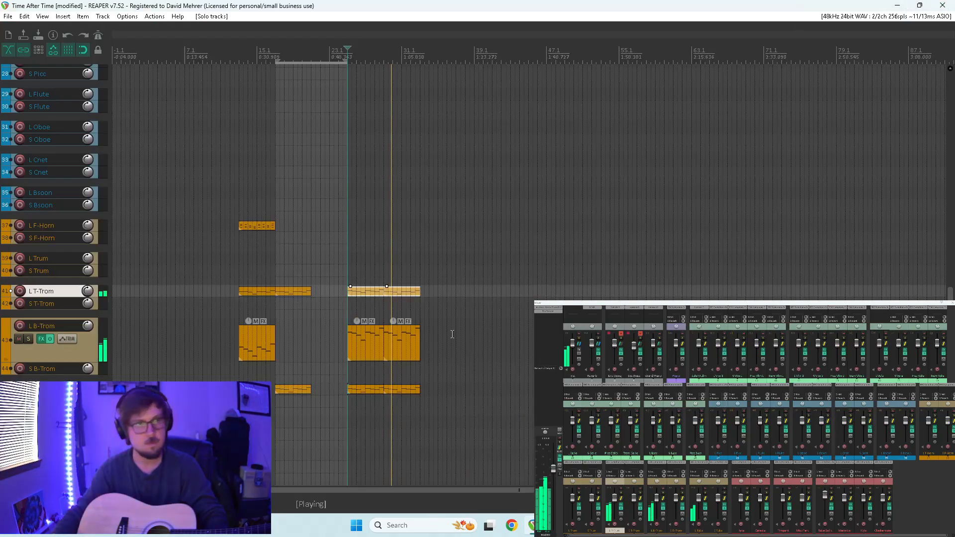
pyautogui.press('space')
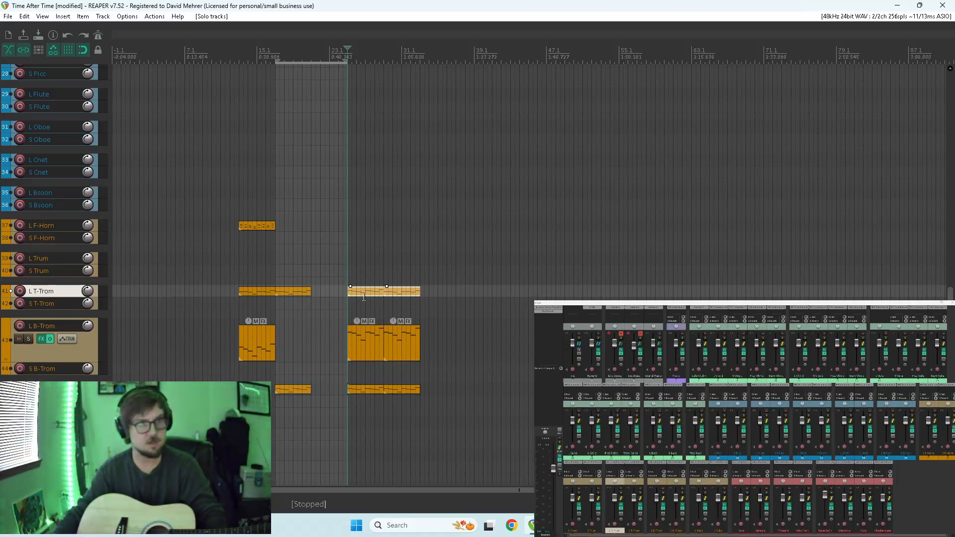
pyautogui.scroll(10, 63, 285)
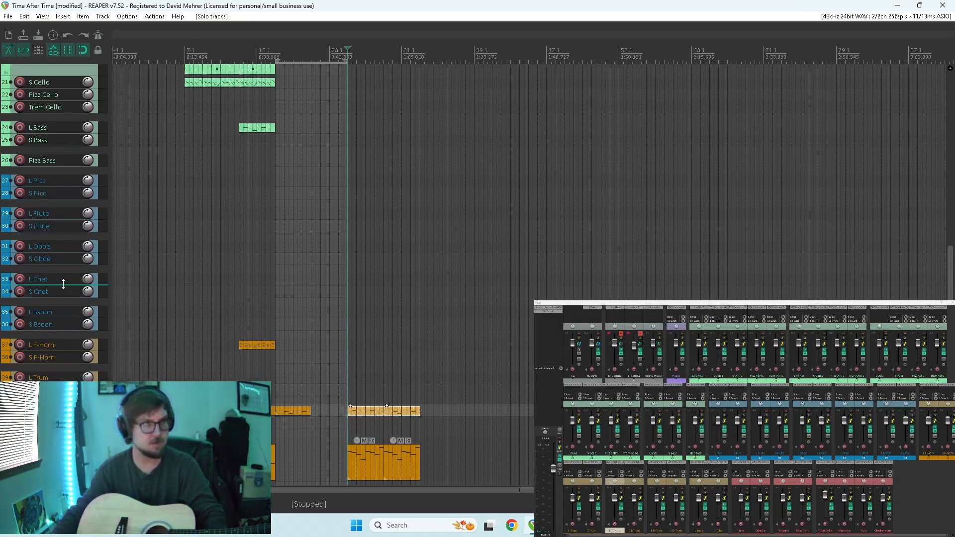
pyautogui.scroll(8, 63, 278)
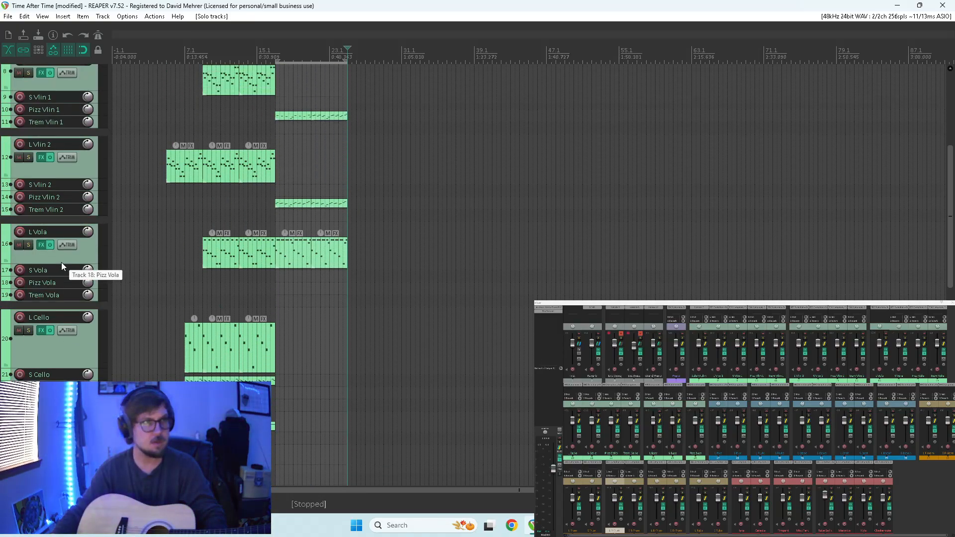
# Add project markers at measures 1, 5 and 17 and at the end of the low brass items at measure 33.
pyautogui.click(128, 127)
pyautogui.press('m')
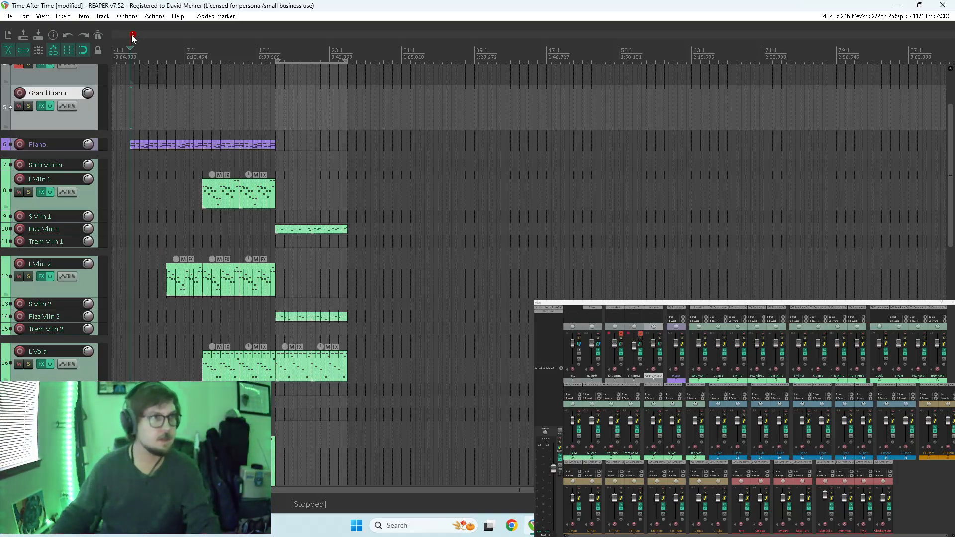
pyautogui.click(167, 53)
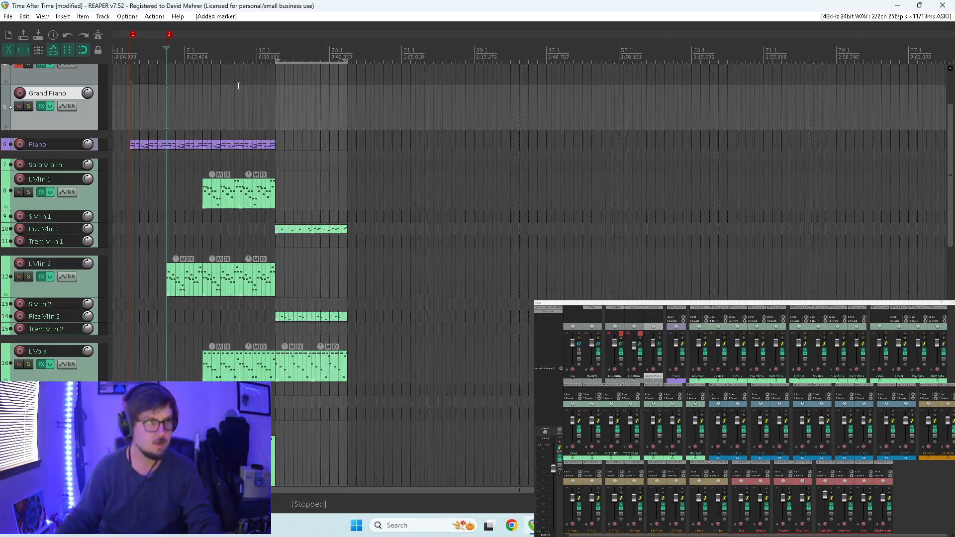
pyautogui.click(275, 79)
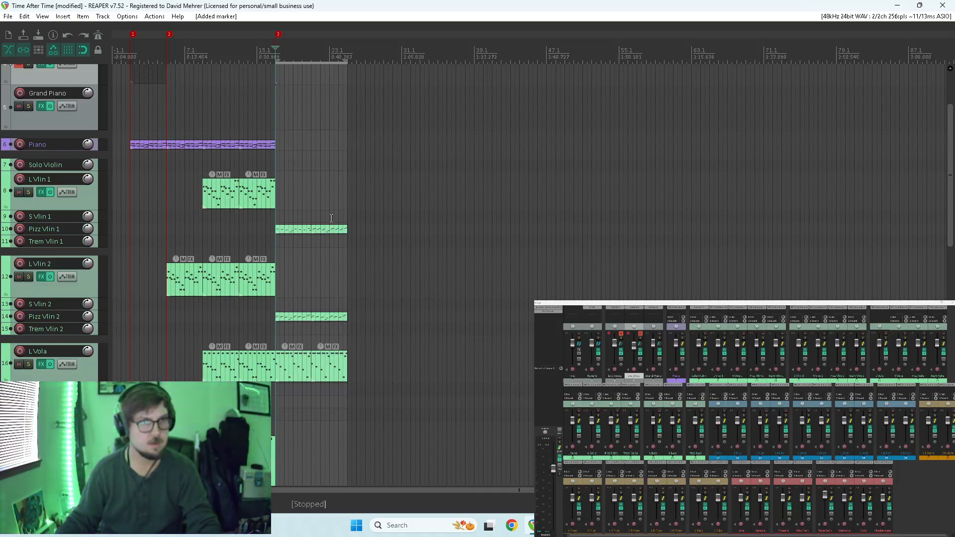
pyautogui.moveTo(952, 180); pyautogui.dragTo(927, 323)
pyautogui.click(421, 347)
pyautogui.press('m')
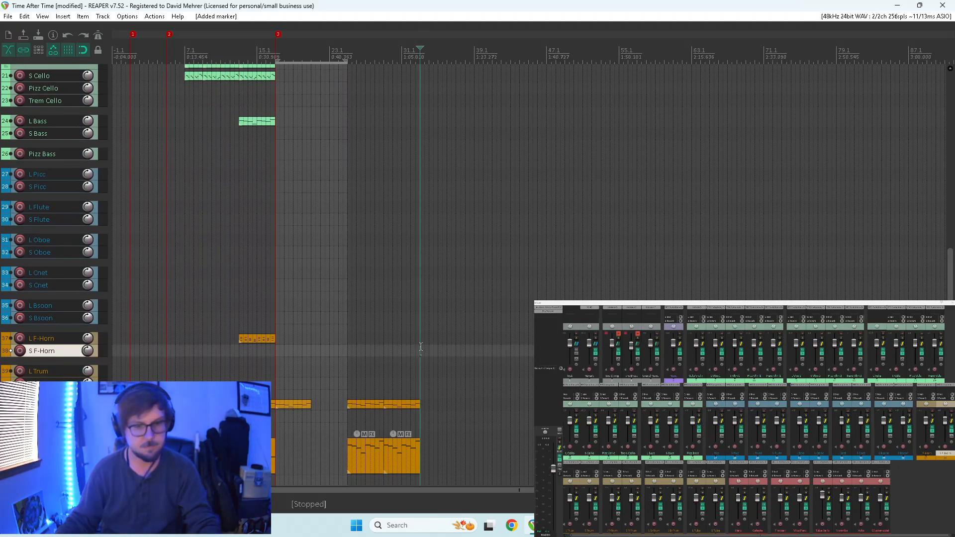
# Name the marker at measure 1 "Intro" and the marker at measure 5 "Verse 1".
pyautogui.doubleClick(132, 35)
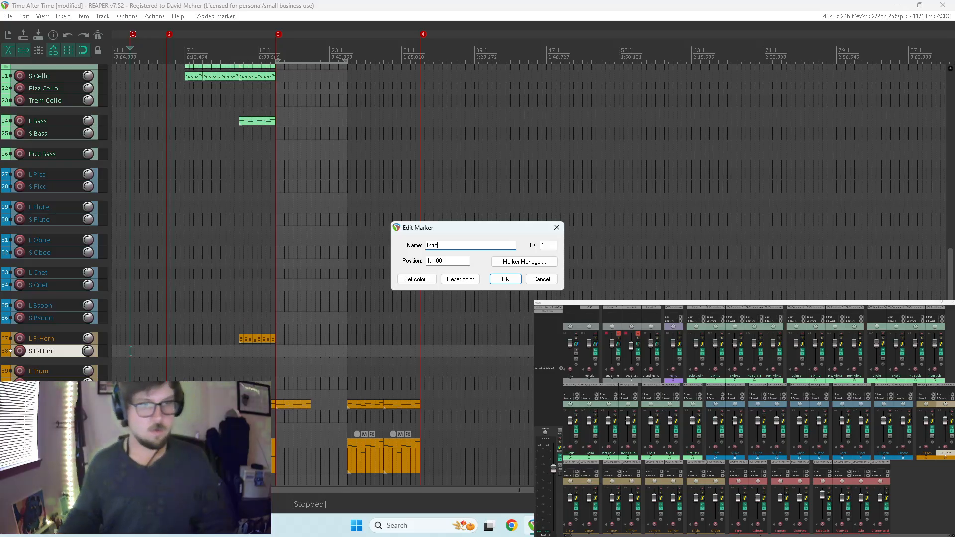
pyautogui.press('Return')
pyautogui.doubleClick(171, 34)
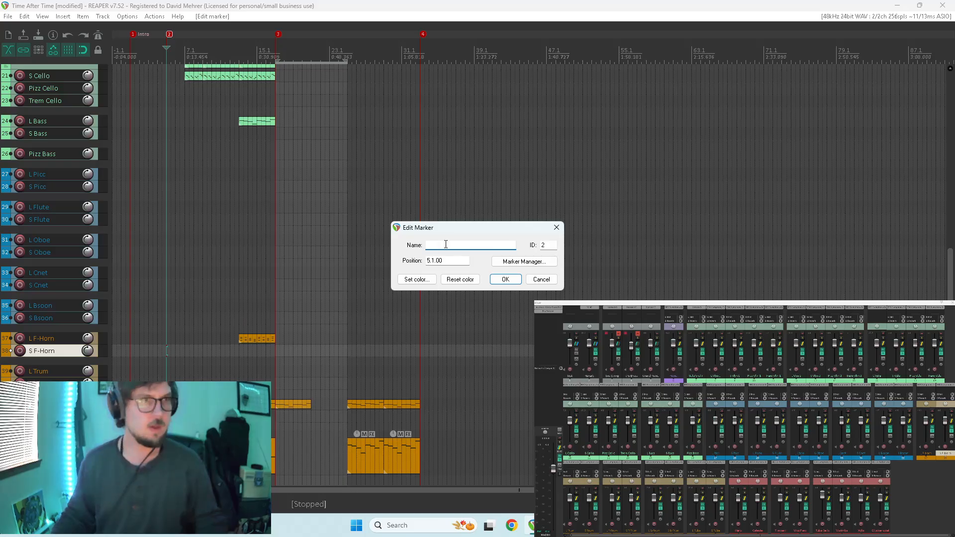
pyautogui.write('V')
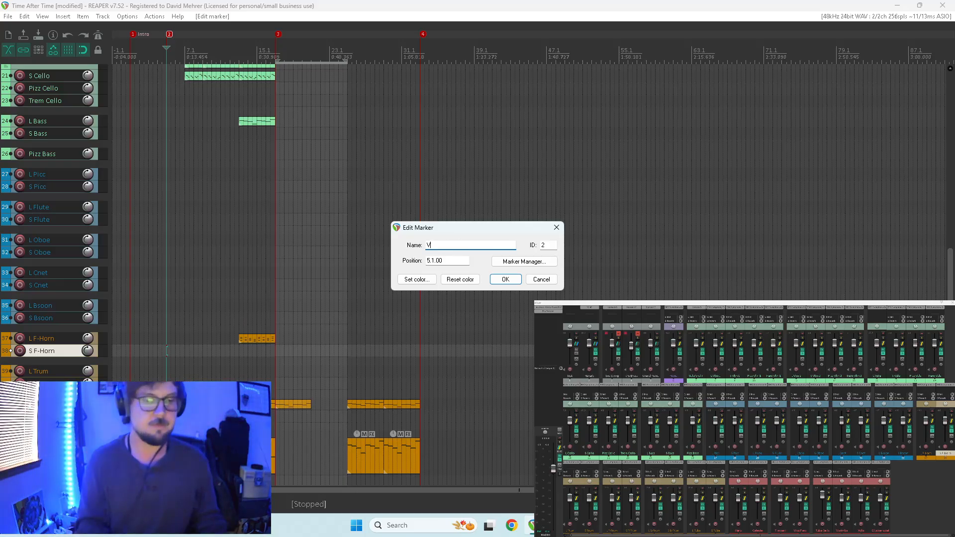
pyautogui.write('erse 1')
pyautogui.press('Return')
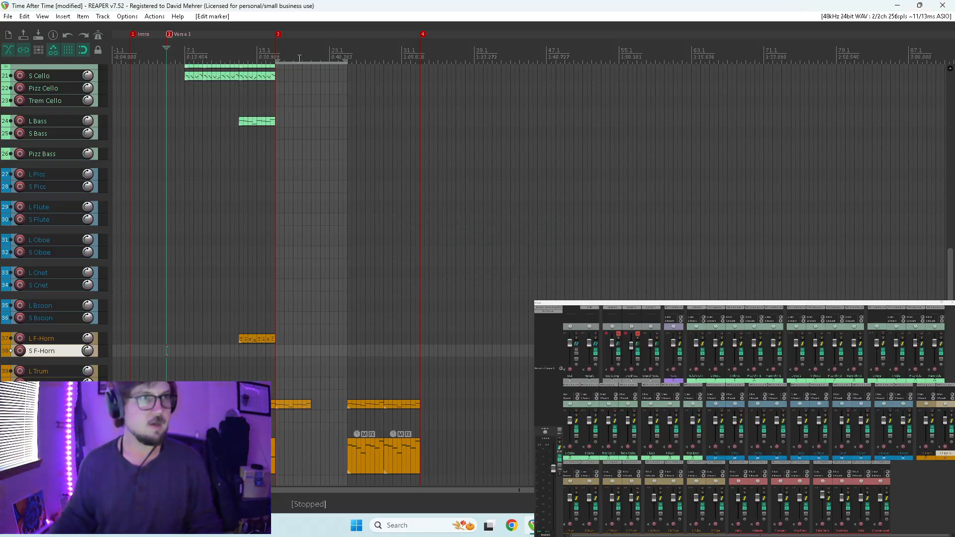
# Leave the measure-17 marker unnamed and add a marker named "Chorus A" at measure 13, where the L Bass and horn items start.
pyautogui.doubleClick(279, 34)
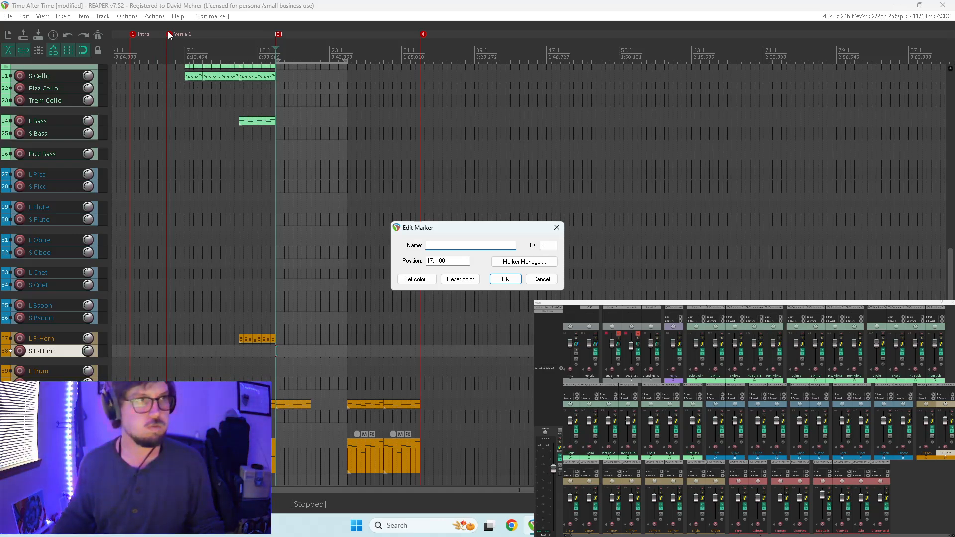
pyautogui.click(541, 280)
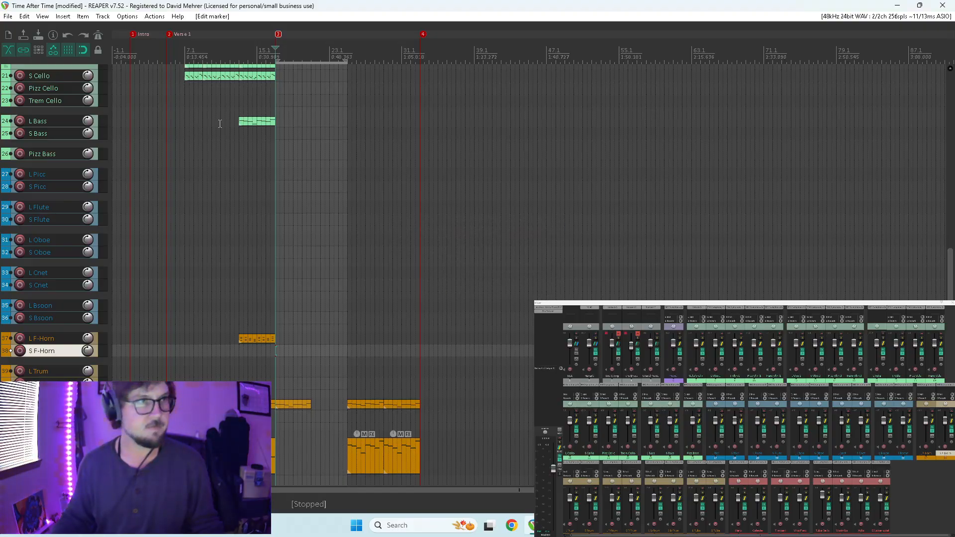
pyautogui.scroll(3, 229, 119)
pyautogui.click(431, 95)
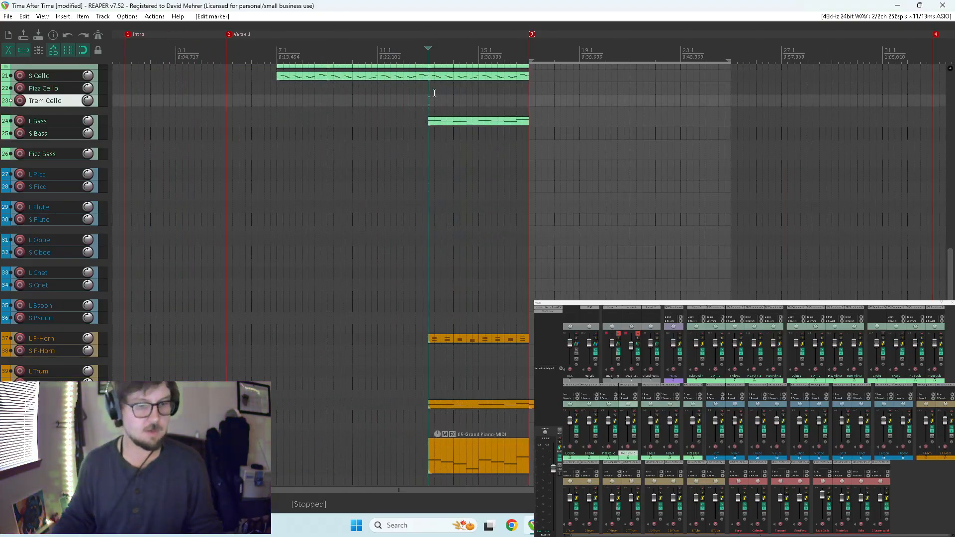
pyautogui.doubleClick(431, 35)
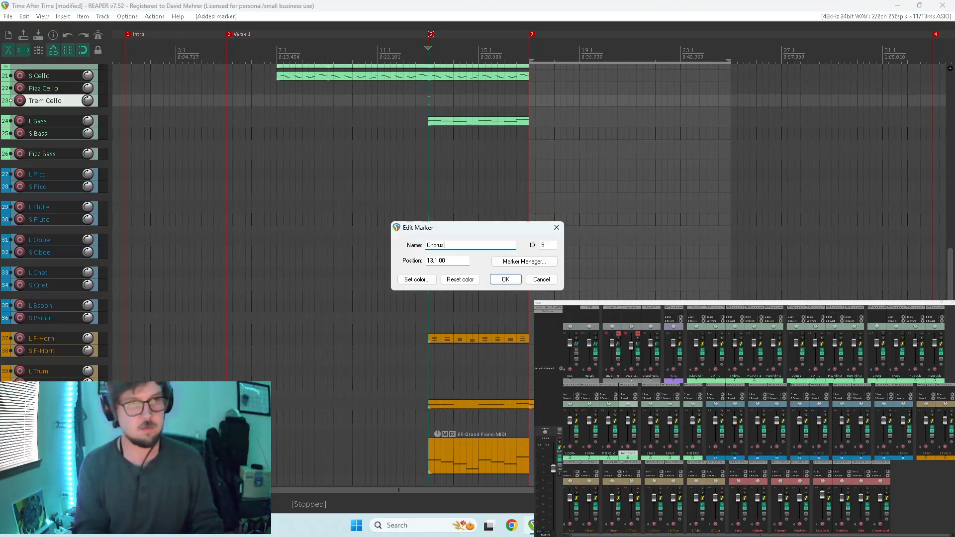
pyautogui.press('Return')
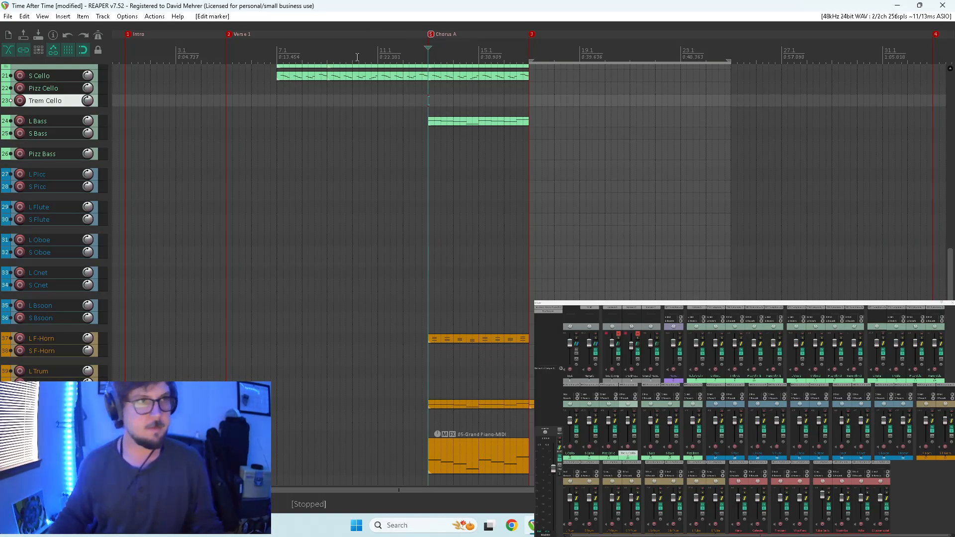
# Audition from Verse 1, trying the Chorus A marker at measure 11 before returning it to measure 13.
pyautogui.click(227, 43)
pyautogui.press('space')
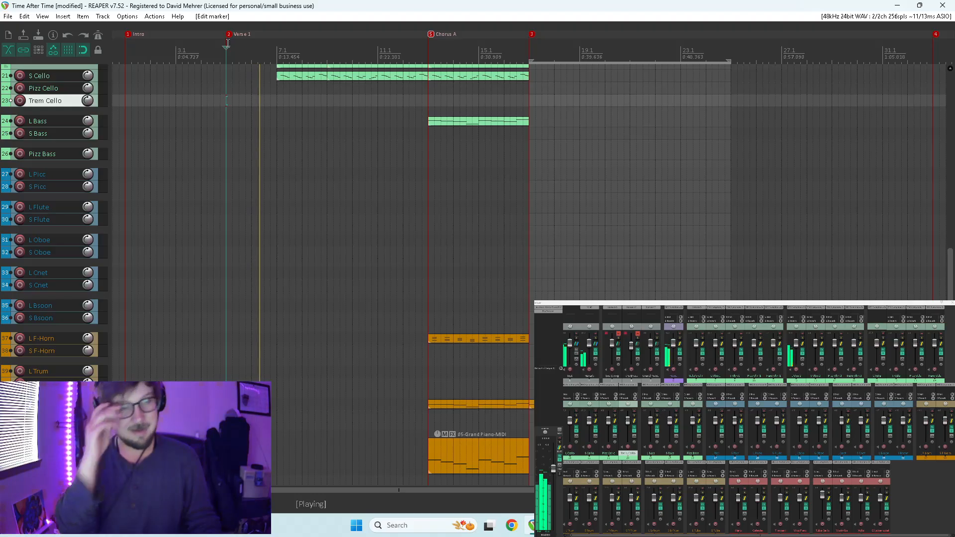
pyautogui.moveTo(431, 35); pyautogui.dragTo(380, 36)
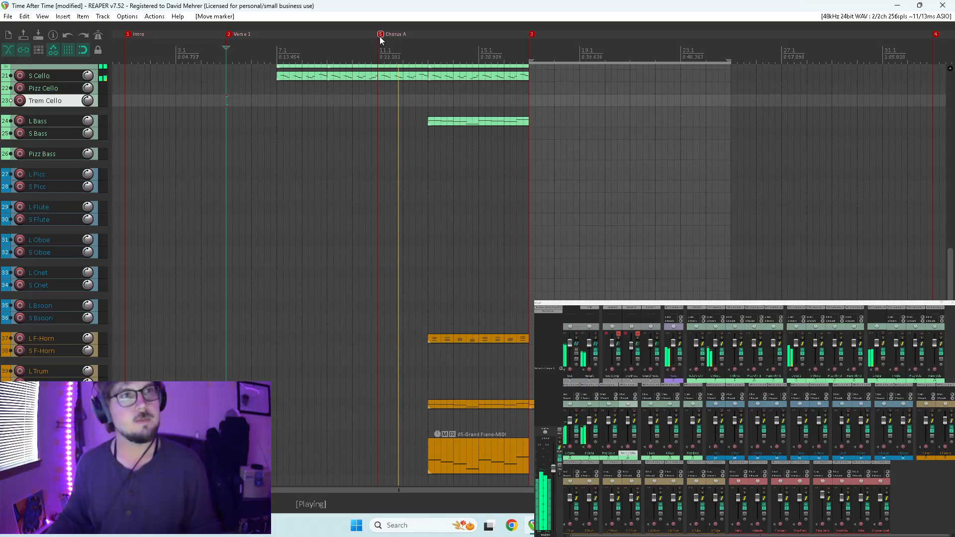
pyautogui.moveTo(381, 34); pyautogui.dragTo(432, 33)
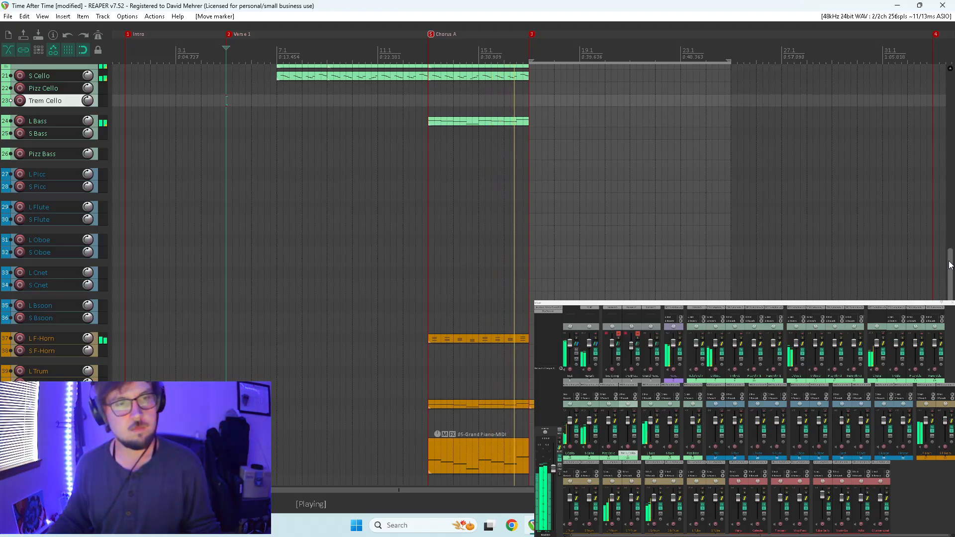
pyautogui.press('space')
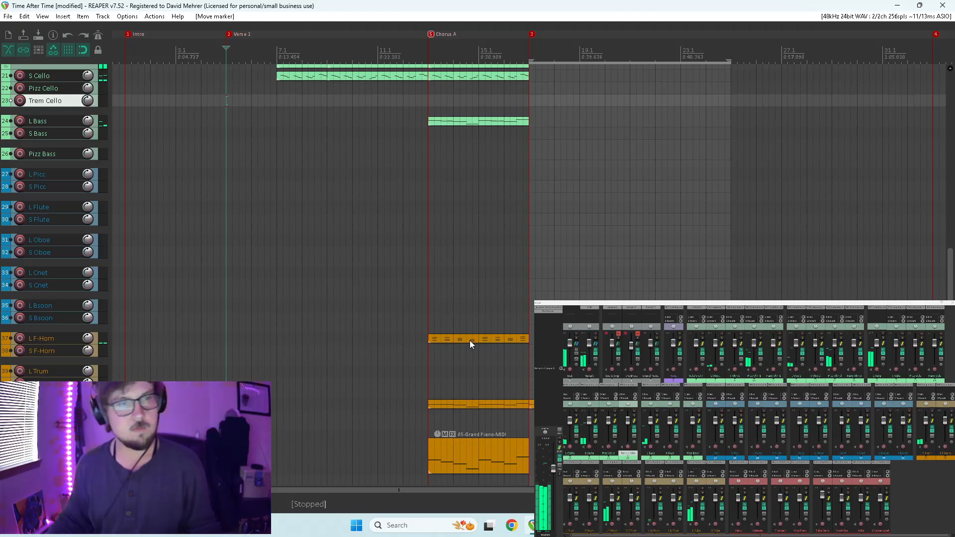
# In the L F-Horn item, raise the B3 notes of all chords except the first and fifth by an octave to B4.
pyautogui.doubleClick(454, 340)
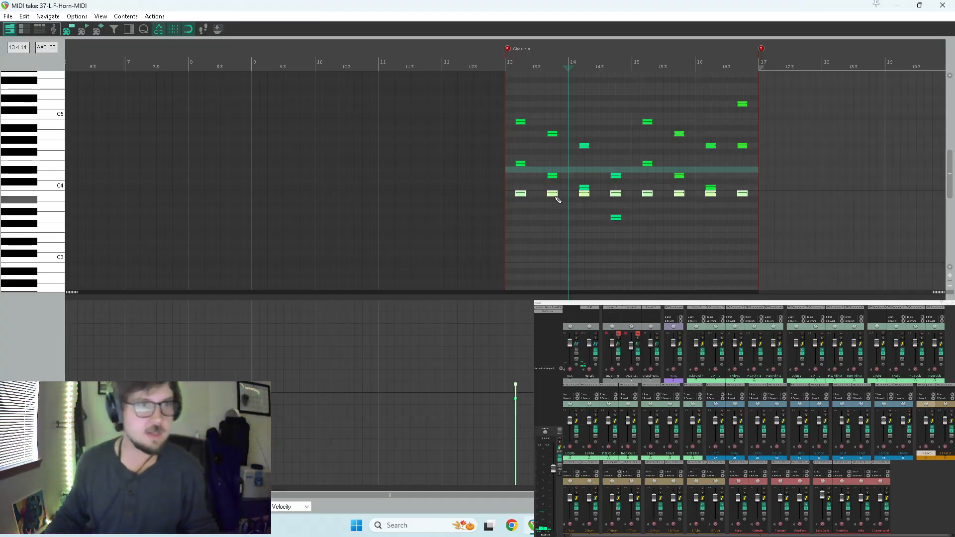
pyautogui.moveTo(552, 196); pyautogui.dragTo(618, 205)
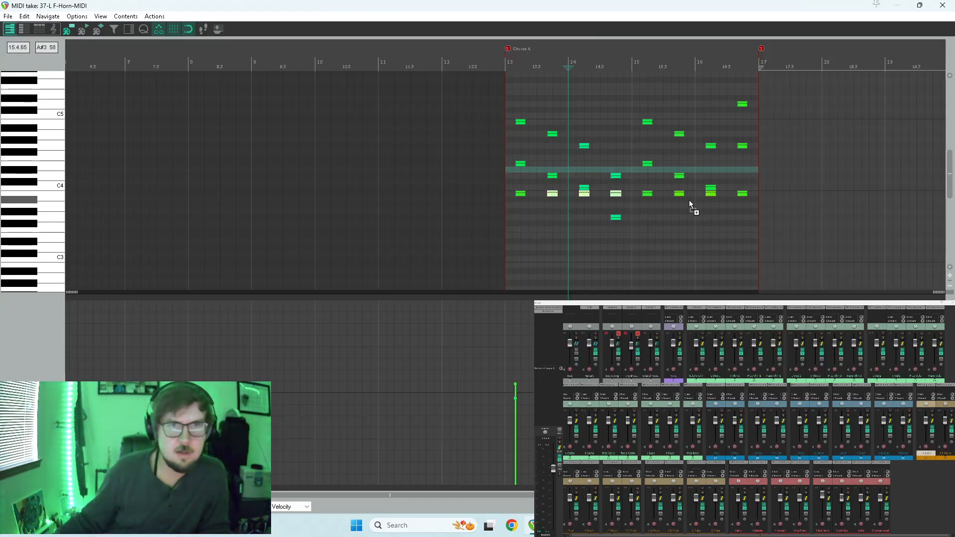
pyautogui.moveTo(682, 194); pyautogui.dragTo(737, 204)
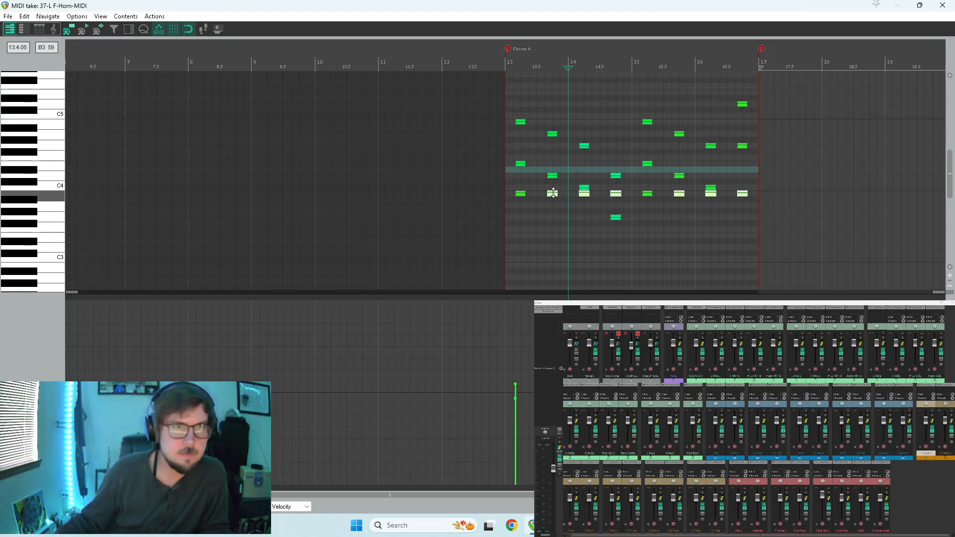
pyautogui.scroll(2, 597, 201)
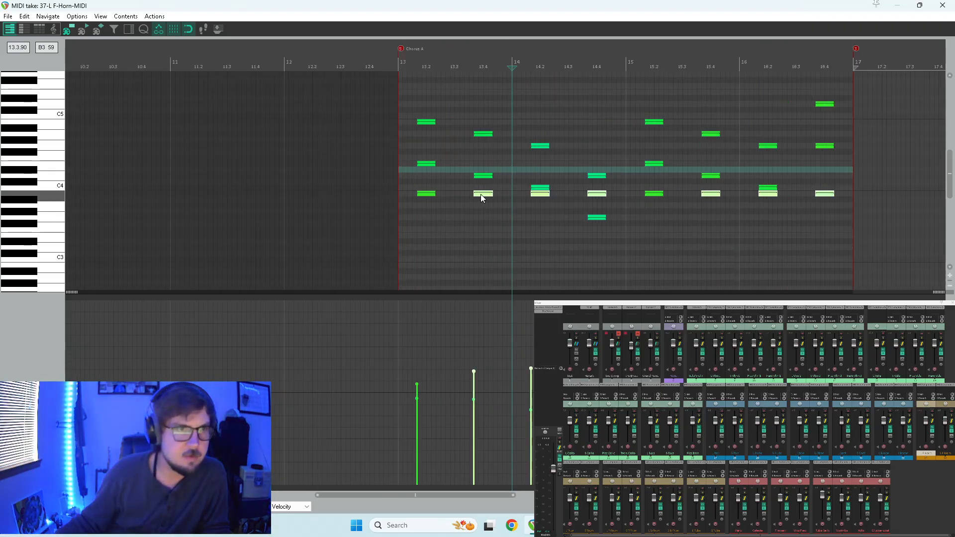
pyautogui.moveTo(480, 194); pyautogui.dragTo(481, 124)
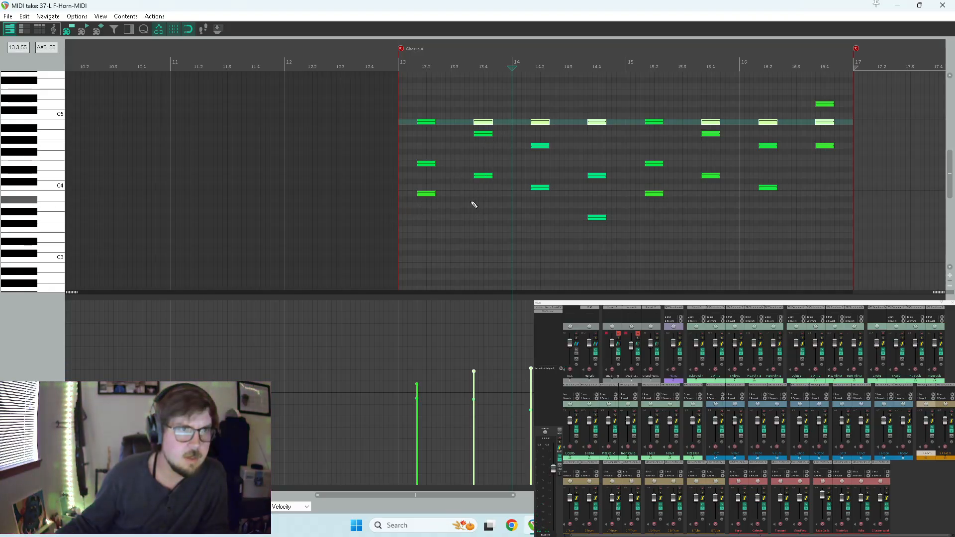
# Audition the revised L F-Horn part from Chorus A with the full arrangement and close its note editor.
pyautogui.press('5')
pyautogui.press('space')
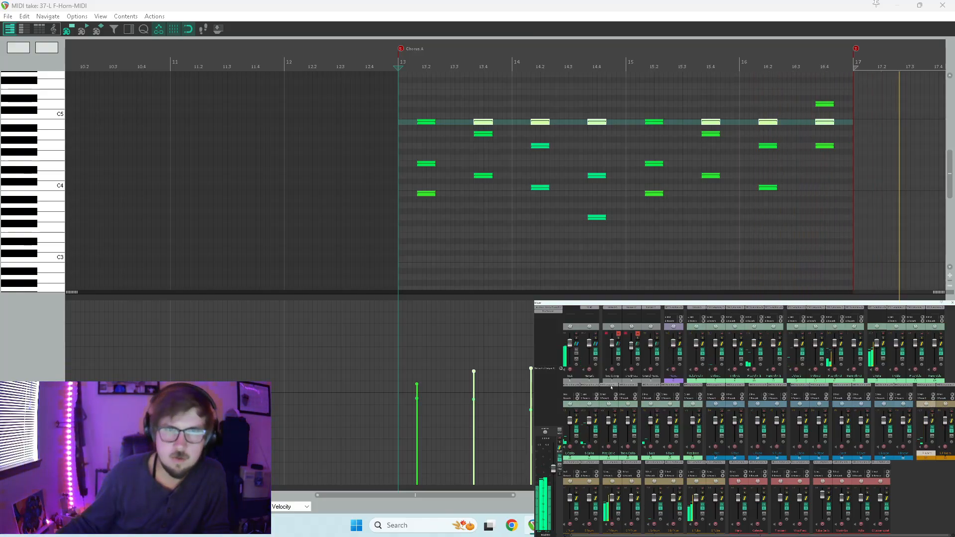
pyautogui.scroll(-4, 787, 117)
pyautogui.press('space')
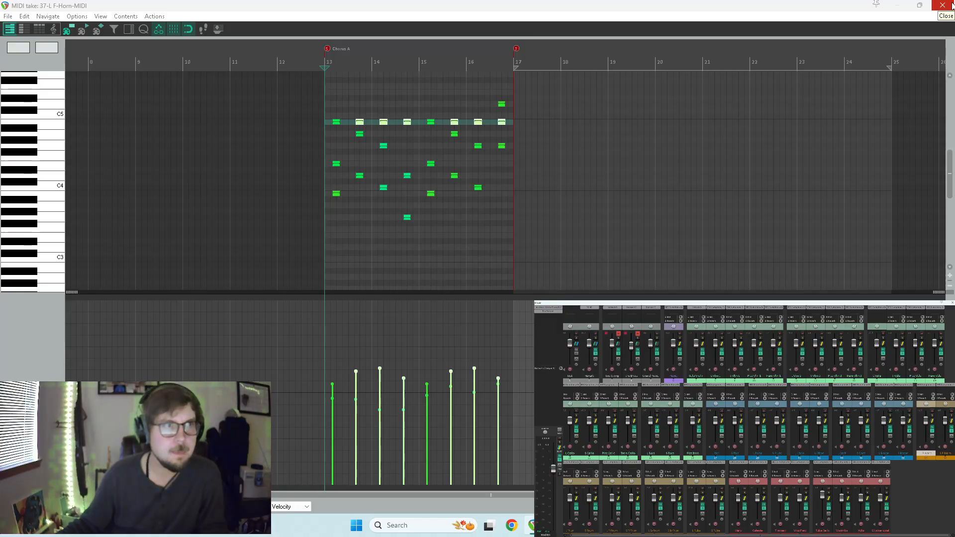
pyautogui.press('Home')
pyautogui.press('space')
pyautogui.click(726, 61)
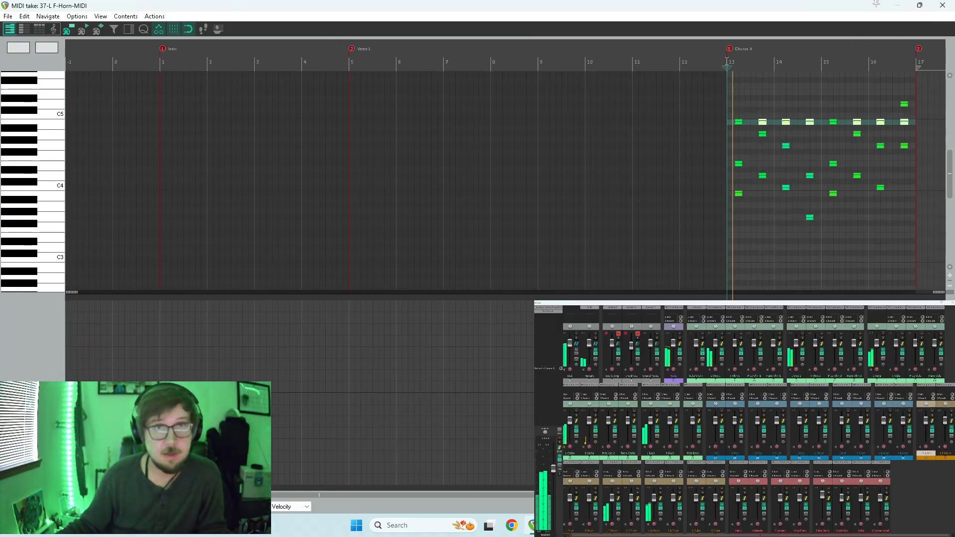
pyautogui.click(944, 5)
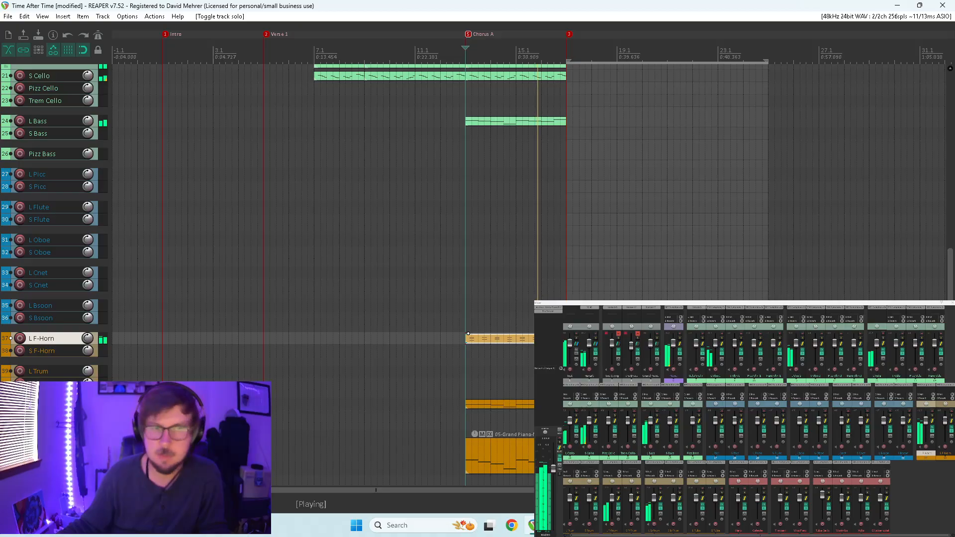
# Listen from Chorus A through the section after measure 17 while reviewing the string and horn tracks.
pyautogui.scroll(5, 468, 334)
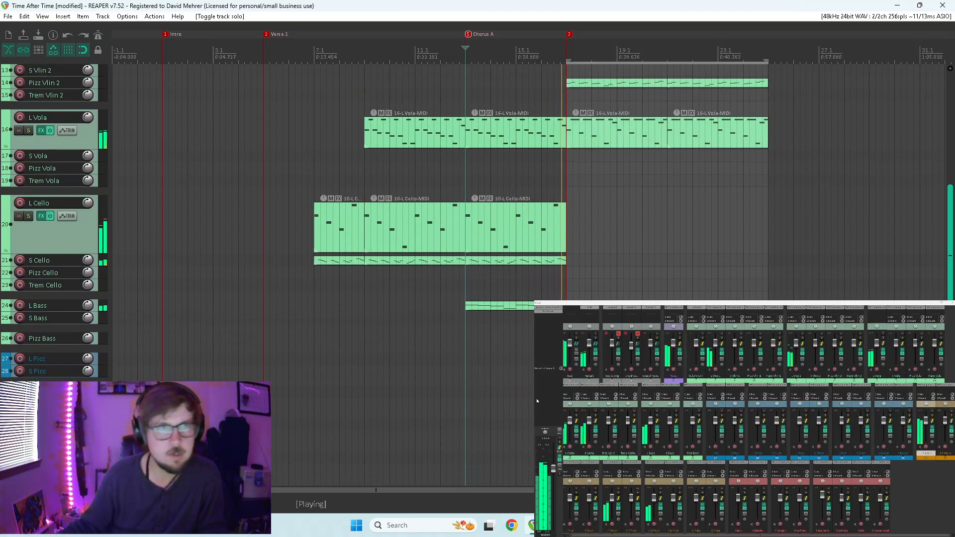
pyautogui.scroll(1, 535, 399)
pyautogui.scroll(4, 536, 398)
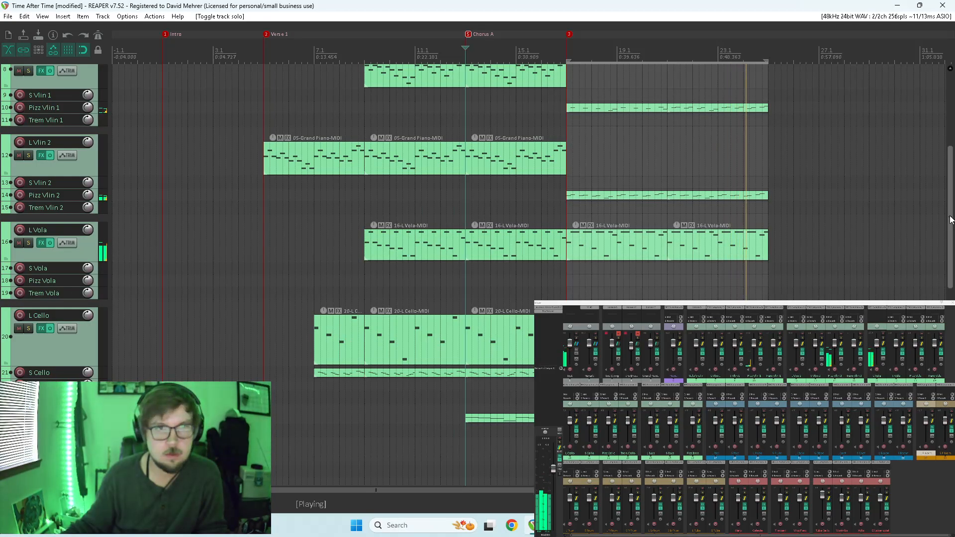
pyautogui.scroll(-5, 468, 346)
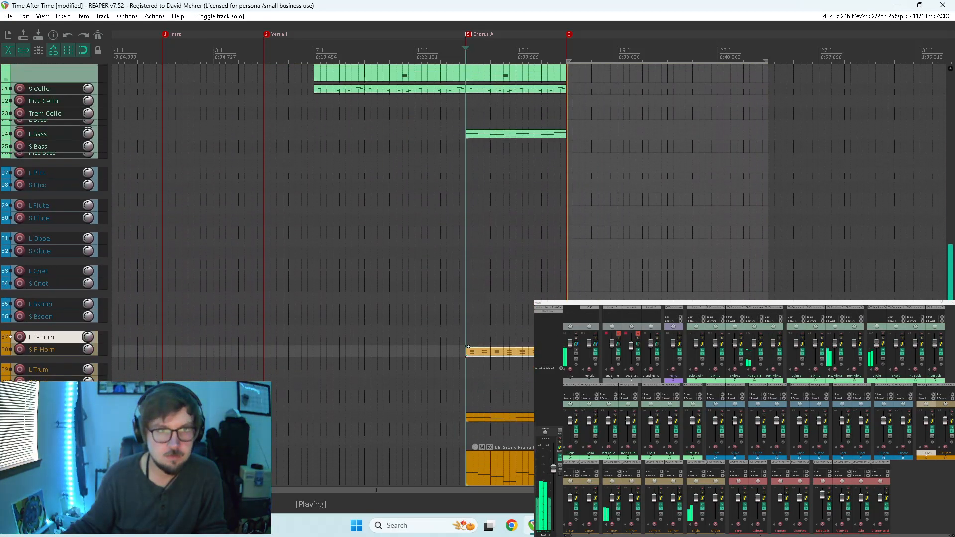
pyautogui.scroll(4, 928, 280)
pyautogui.press('space')
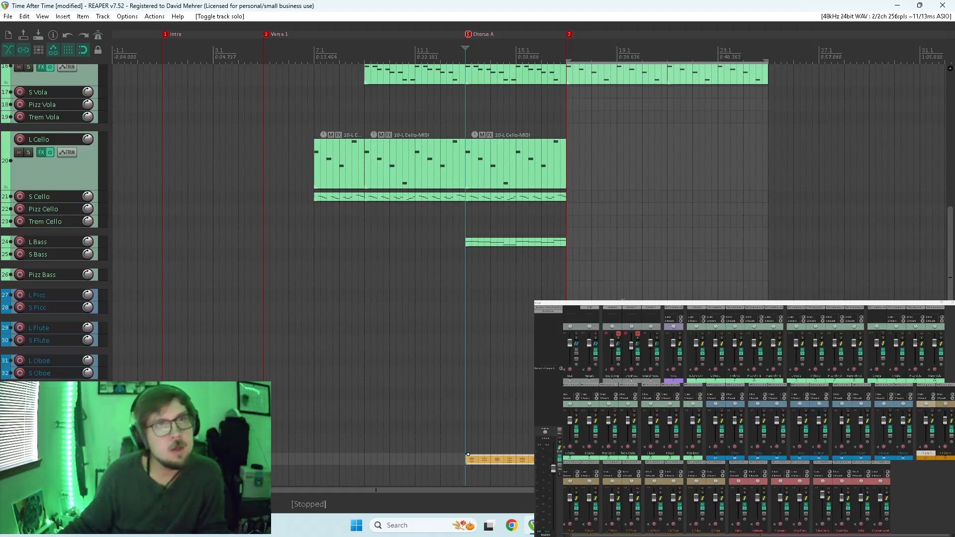
# Play from Chorus A, name the measure-17 marker "Verse 2", and audition the pizzicato section that starts there.
pyautogui.press('space')
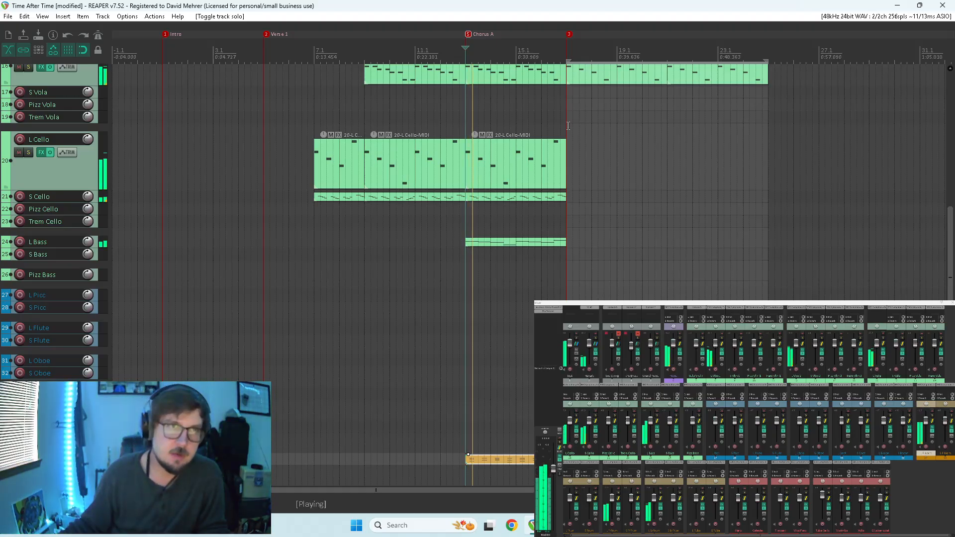
pyautogui.doubleClick(569, 33)
pyautogui.write('Verse 2')
pyautogui.press('Return')
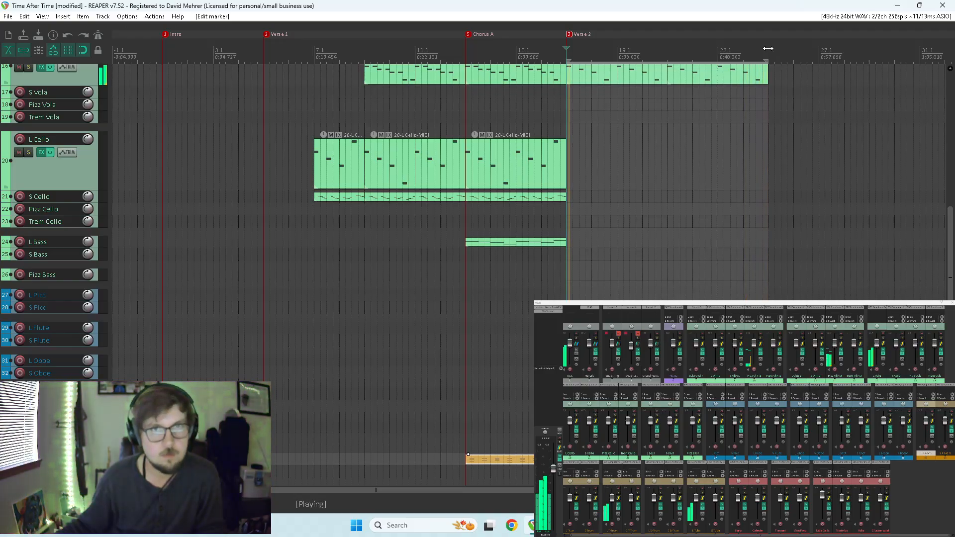
pyautogui.scroll(10, 941, 225)
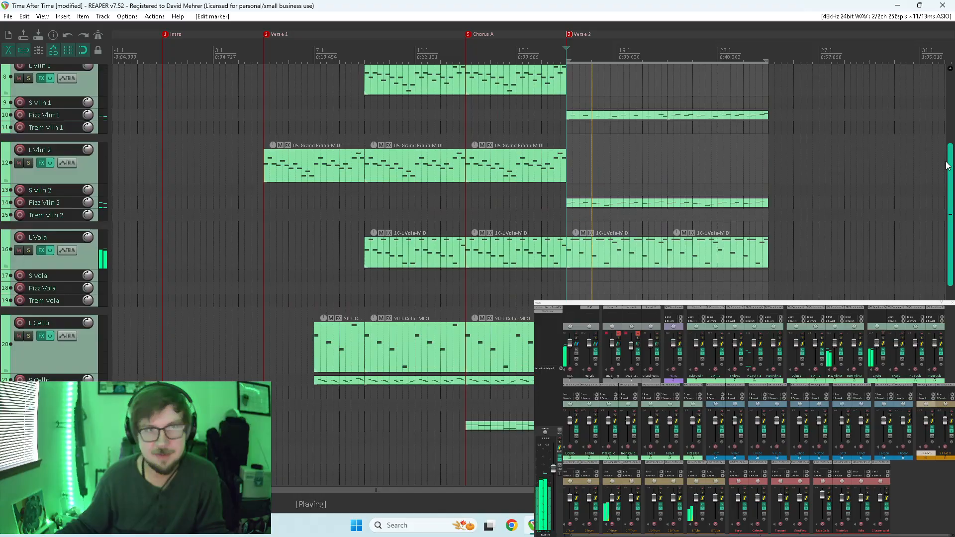
pyautogui.press('space')
# In the Pizz Vlin 2 item at measure 21, lower the first three offbeat notes and the final note by an octave.
pyautogui.click(757, 205)
pyautogui.doubleClick(757, 204)
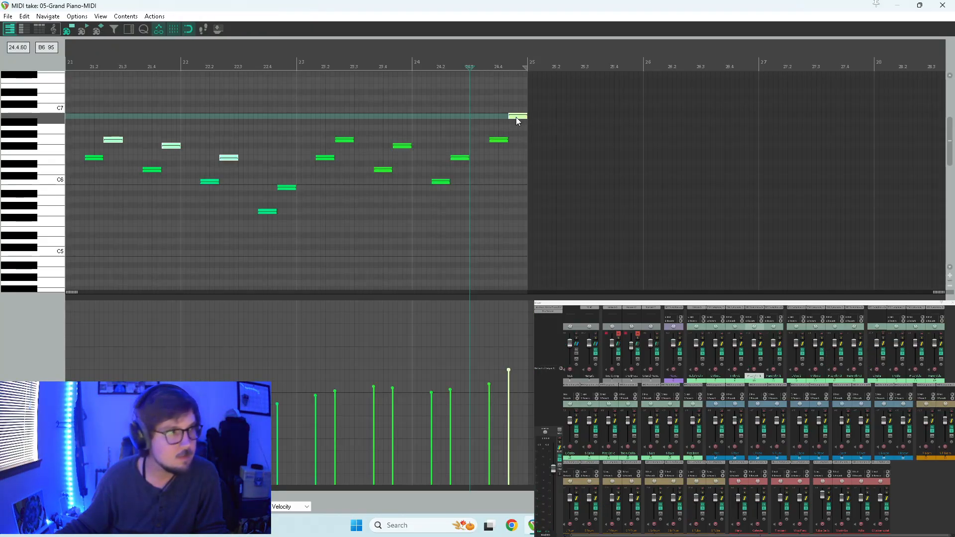
pyautogui.moveTo(514, 117); pyautogui.dragTo(515, 188)
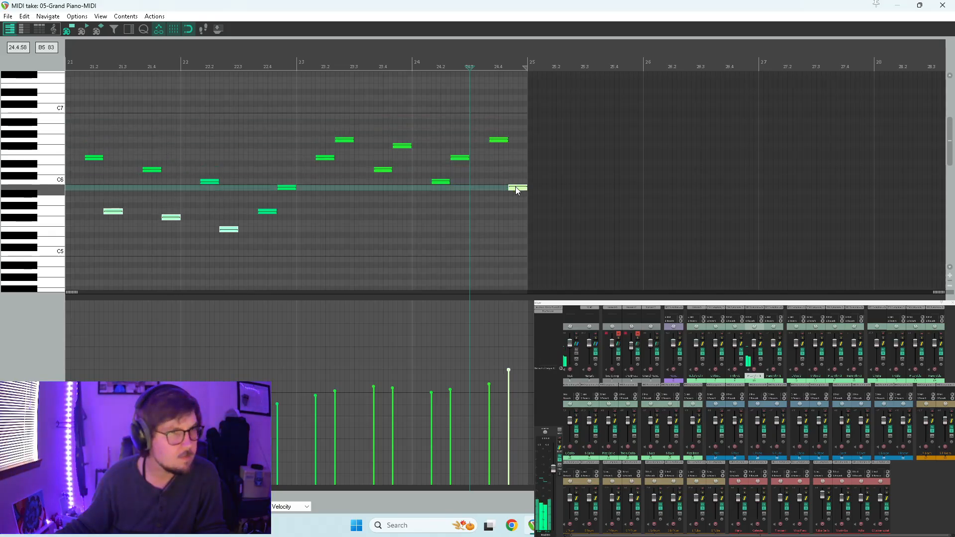
# Undo the octave lowering in the Pizz Vlin 1 item at measure 21, lower only its final note by an octave, and audition it.
pyautogui.hotkey('ctrl', 'z')
pyautogui.click(520, 118)
pyautogui.moveTo(520, 117); pyautogui.dragTo(521, 191)
pyautogui.press('space')
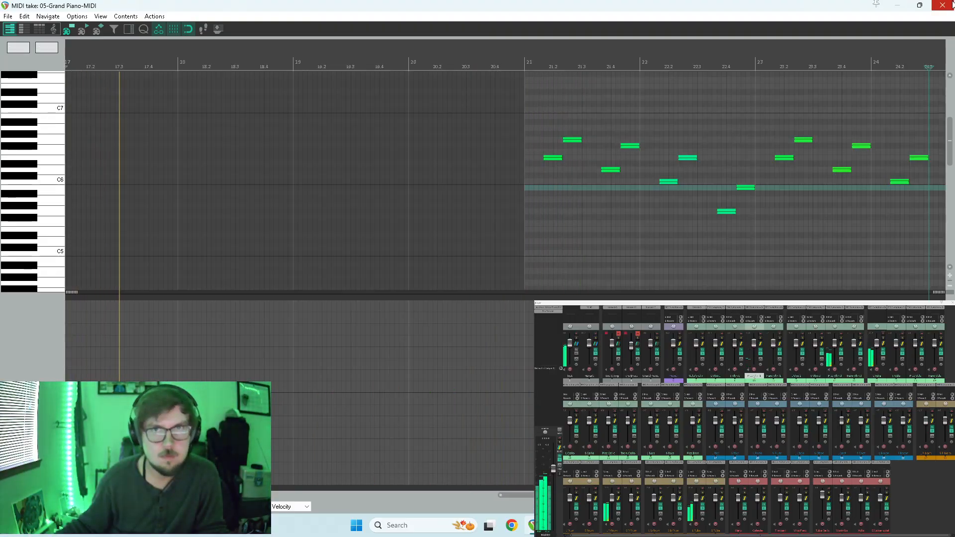
pyautogui.click(944, 5)
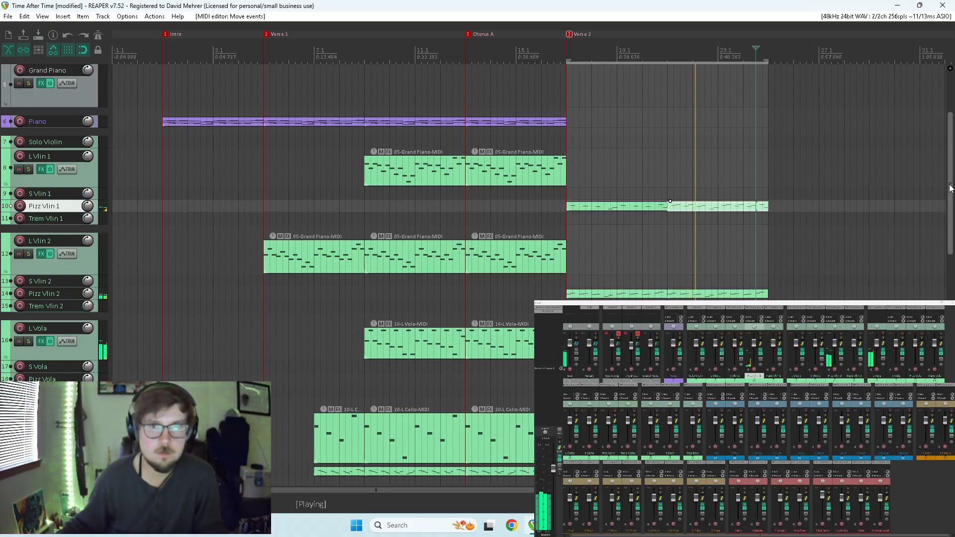
# Copy the Chorus A item of L Vlin 1 to Pizz Vlin 1 at measure 25 and clear the time selection.
pyautogui.scroll(-1, 950, 188)
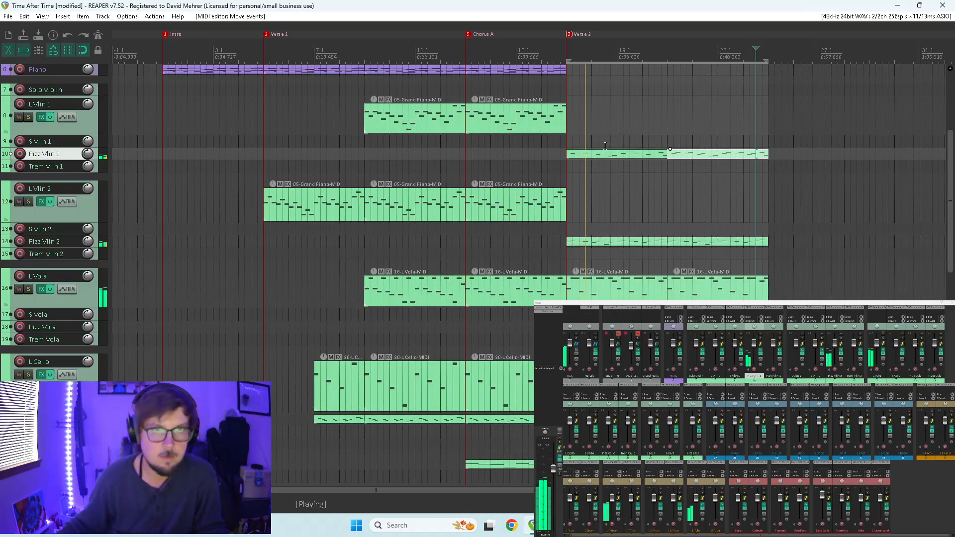
pyautogui.press('space')
pyautogui.moveTo(519, 114); pyautogui.dragTo(802, 148)
pyautogui.click(760, 141)
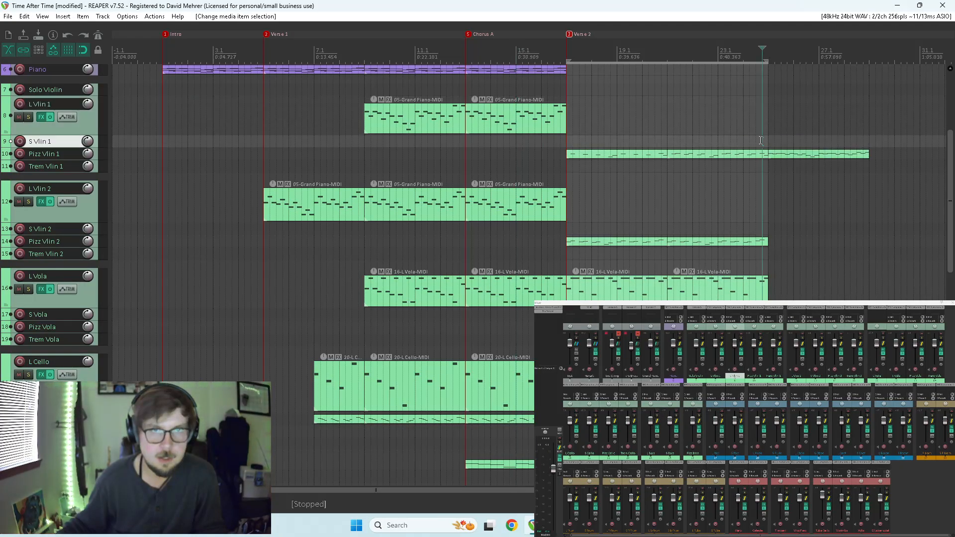
pyautogui.press('Escape')
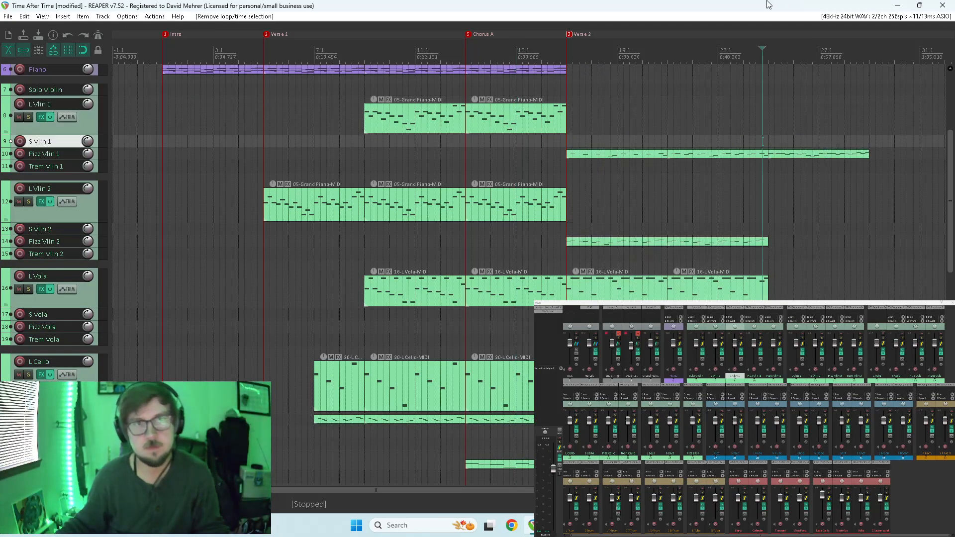
# Copy the Chorus A item of L Vlin 2 to Pizz Vlin 2 at measure 25 and audition the extended pizzicato section.
pyautogui.moveTo(526, 205); pyautogui.dragTo(816, 242)
pyautogui.click(737, 215)
pyautogui.press('space')
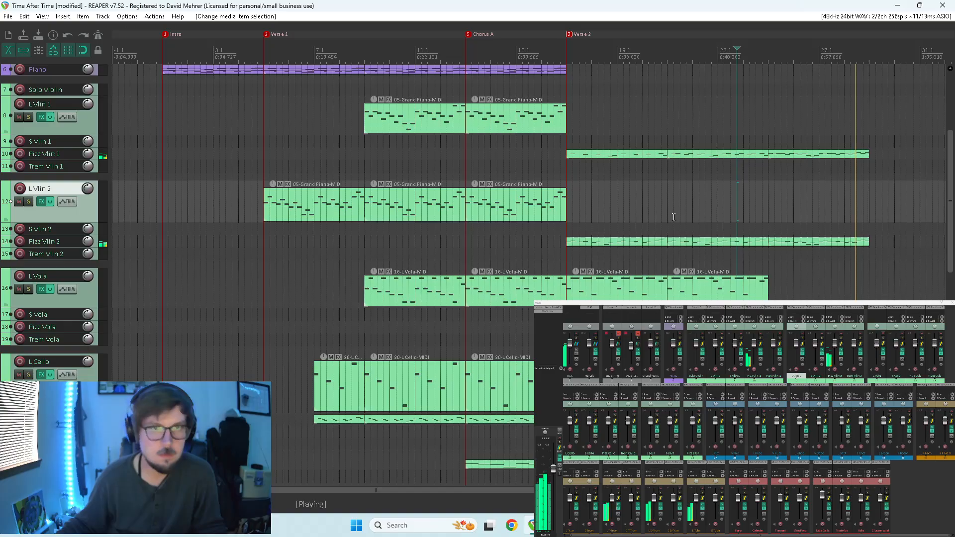
pyautogui.click(848, 141)
pyautogui.press('space')
pyautogui.press('space')
# In the Pizz Vlin 1 item at measure 25, shift the two high B6 notes at its end slightly earlier with snapping off.
pyautogui.click(860, 156)
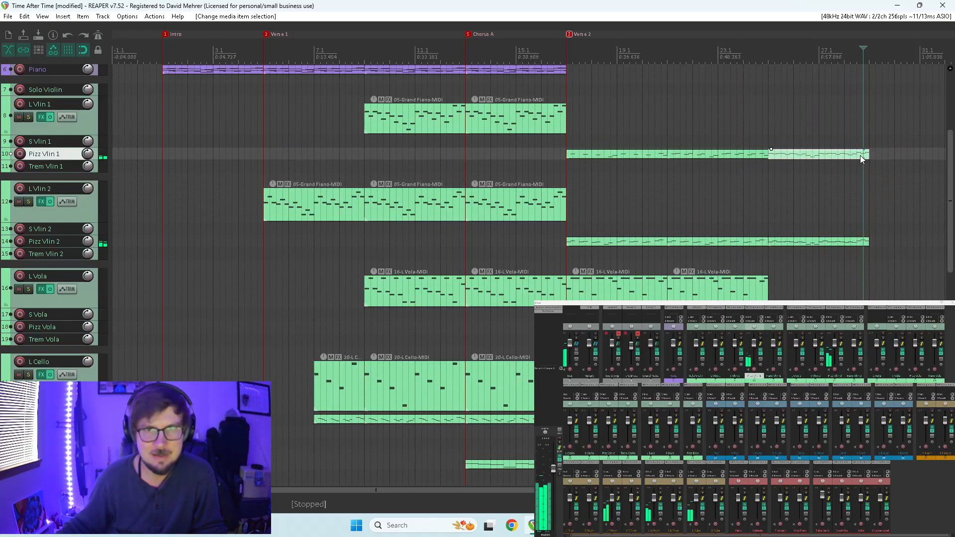
pyautogui.doubleClick(860, 155)
pyautogui.scroll(-5, 794, 145)
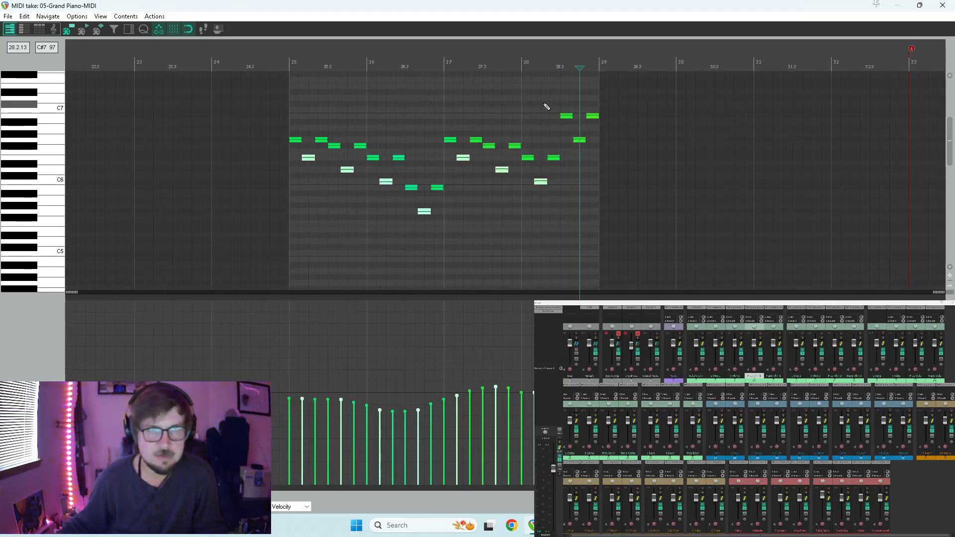
pyautogui.scroll(6, 652, 141)
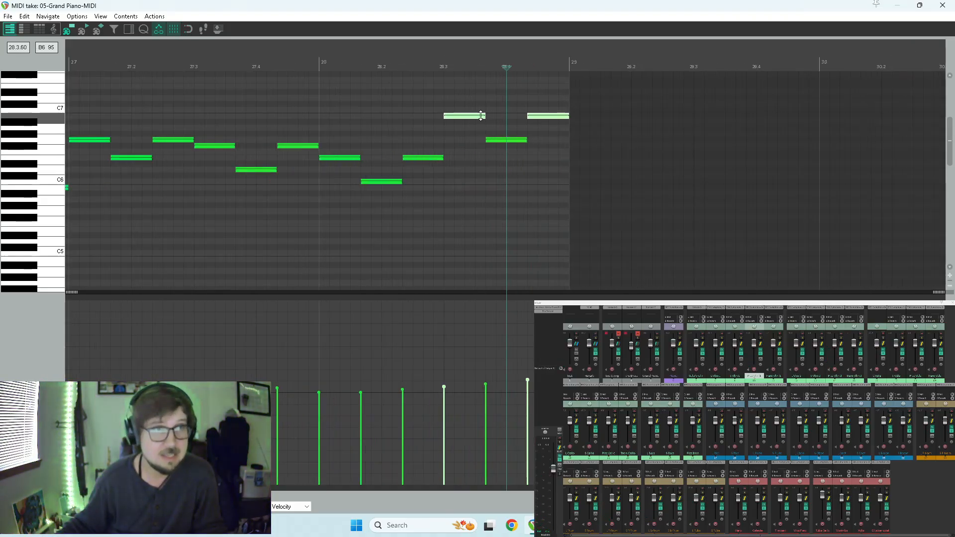
pyautogui.click(464, 116)
pyautogui.moveTo(461, 117); pyautogui.dragTo(458, 117)
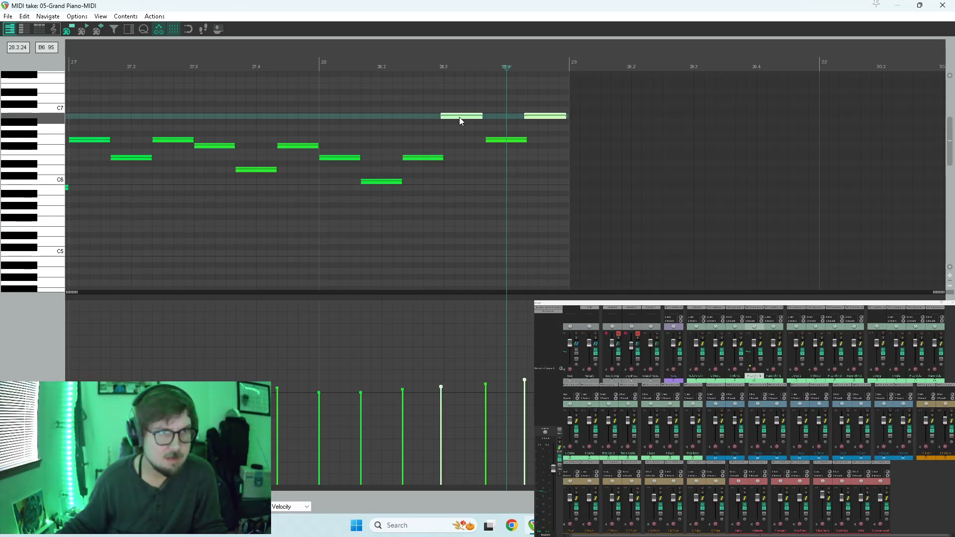
# Turn snapping back on, audition the pizzicato ending from measure 28, and close the note editor.
pyautogui.click(320, 63)
pyautogui.hotkey('alt', 's')
pyautogui.press('space')
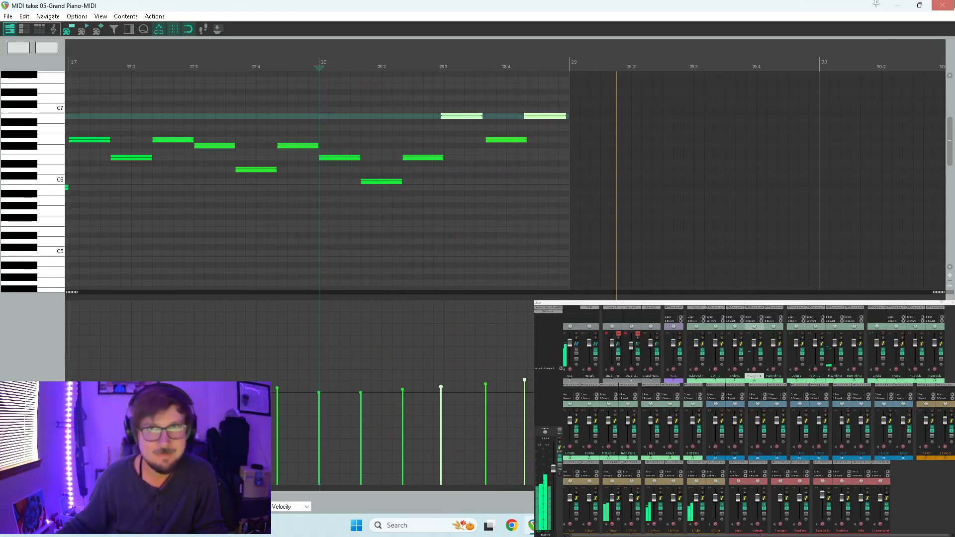
pyautogui.click(942, 5)
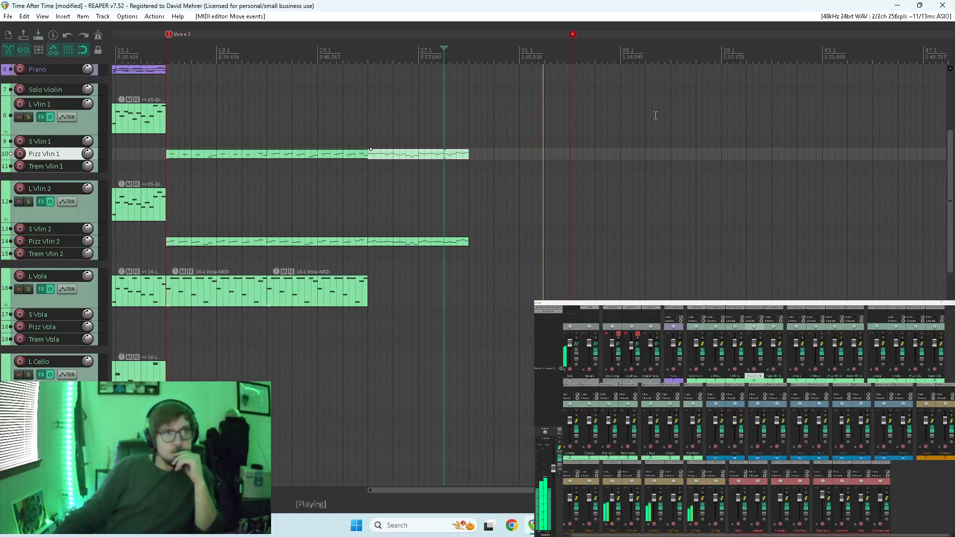
# Listen from Verse 2 toward the marker at measure 33 while reviewing the string, woodwind and brass tracks.
pyautogui.scroll(-2, 589, 132)
pyautogui.click(255, 41)
pyautogui.press('space')
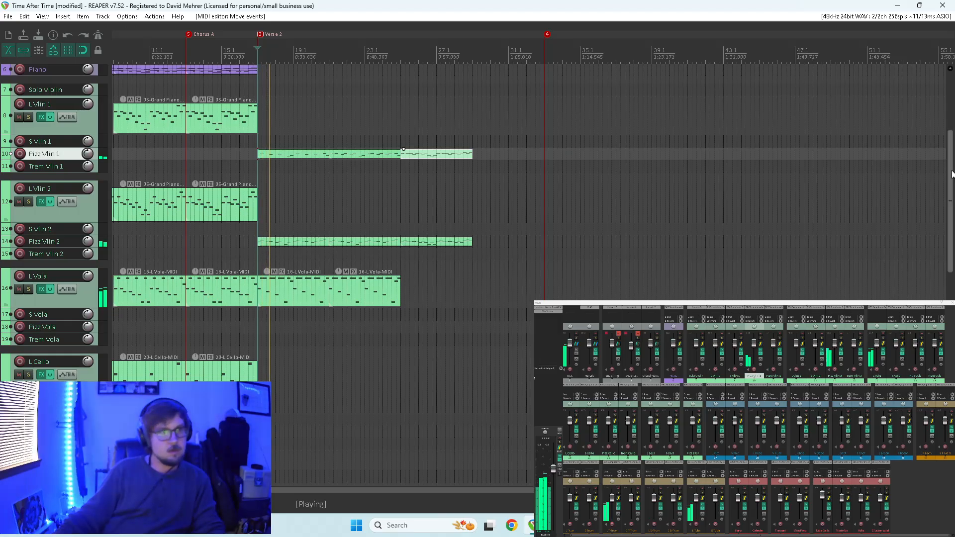
pyautogui.moveTo(951, 174); pyautogui.dragTo(935, 308)
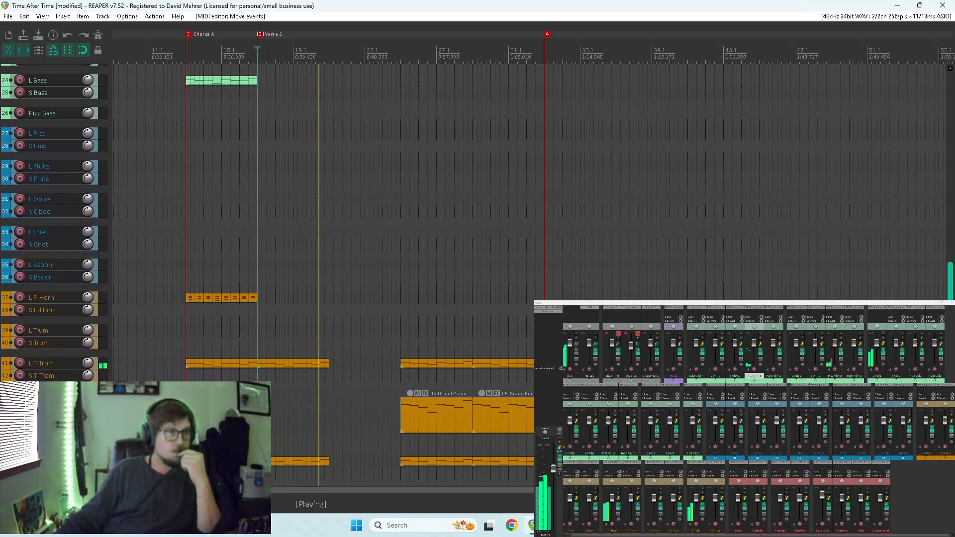
pyautogui.scroll(2, 921, 281)
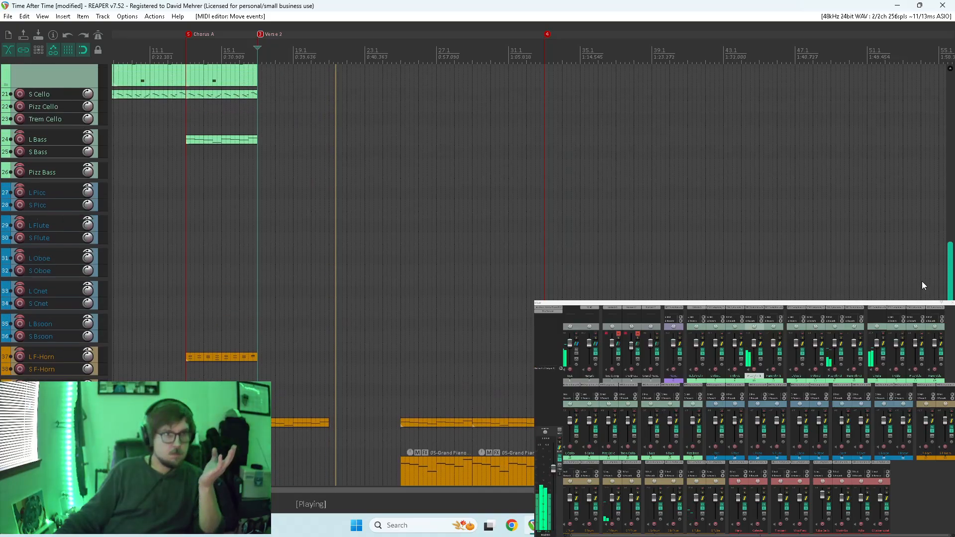
pyautogui.scroll(10, 921, 281)
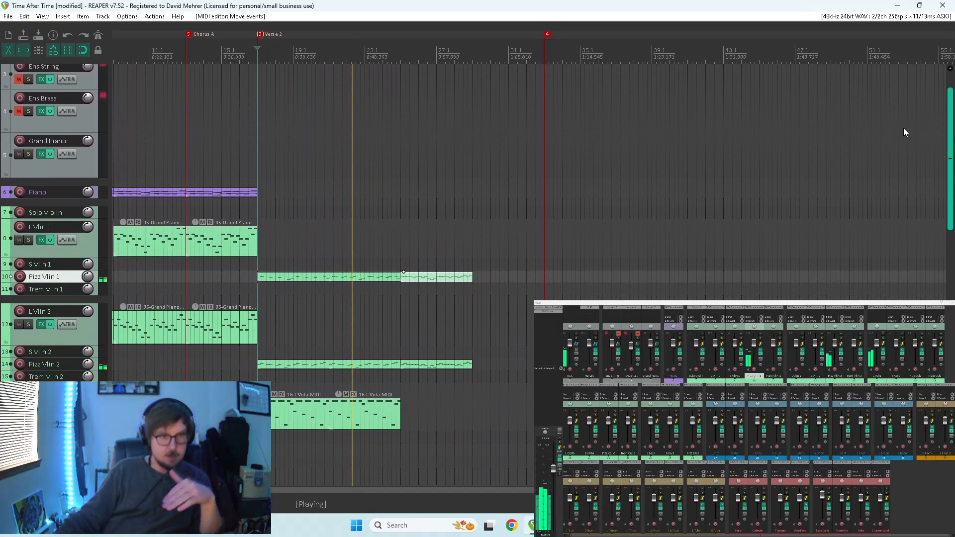
pyautogui.scroll(-6, 903, 127)
pyautogui.scroll(-1, 903, 198)
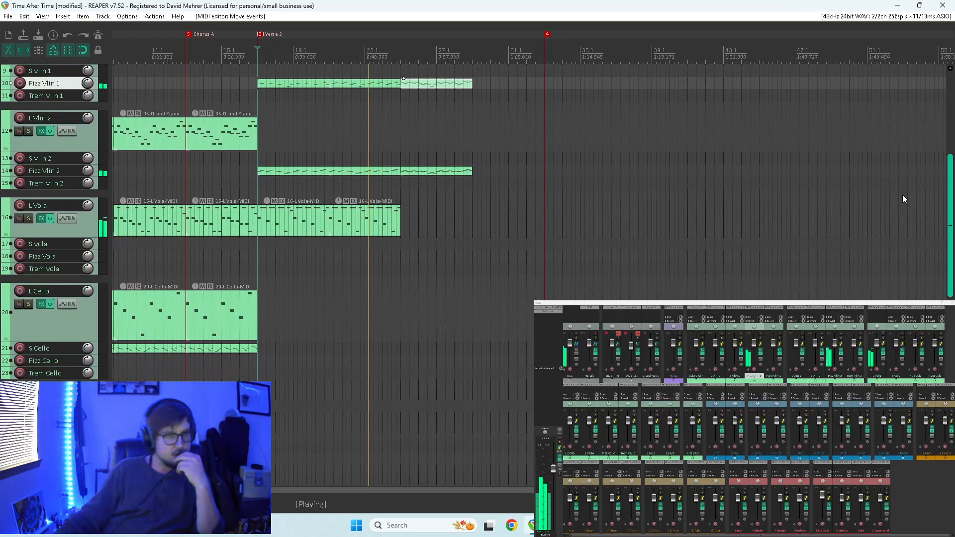
pyautogui.scroll(3, 908, 180)
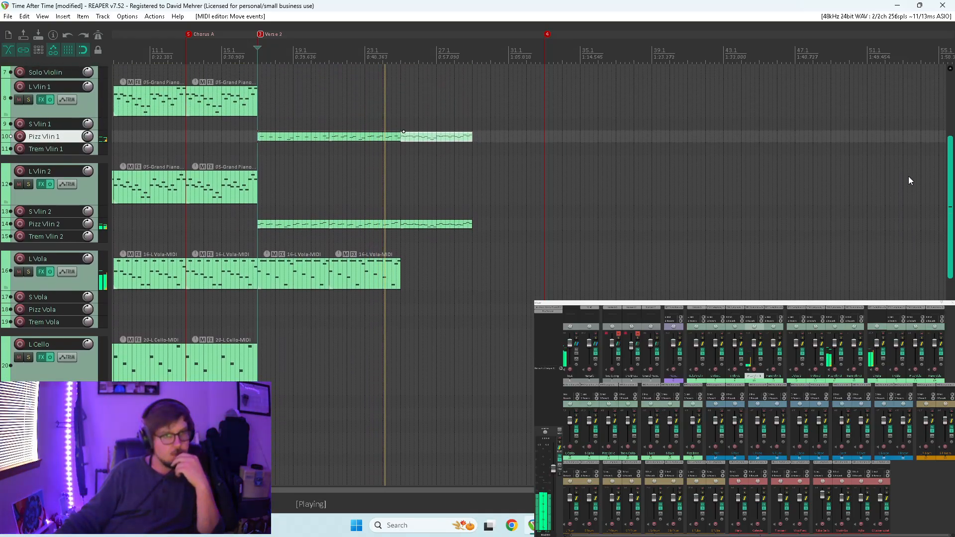
pyautogui.scroll(-1, 908, 181)
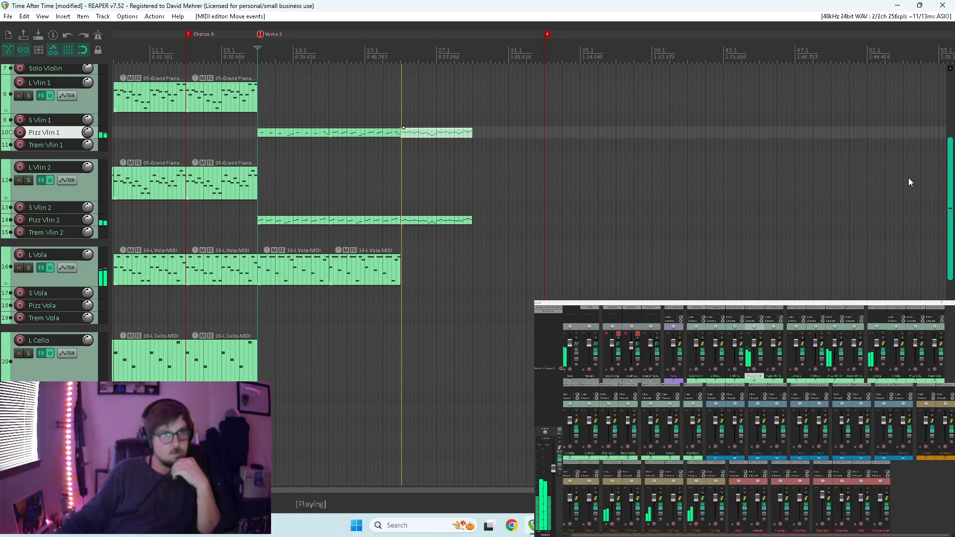
pyautogui.scroll(-2, 908, 178)
pyautogui.scroll(-1, 908, 180)
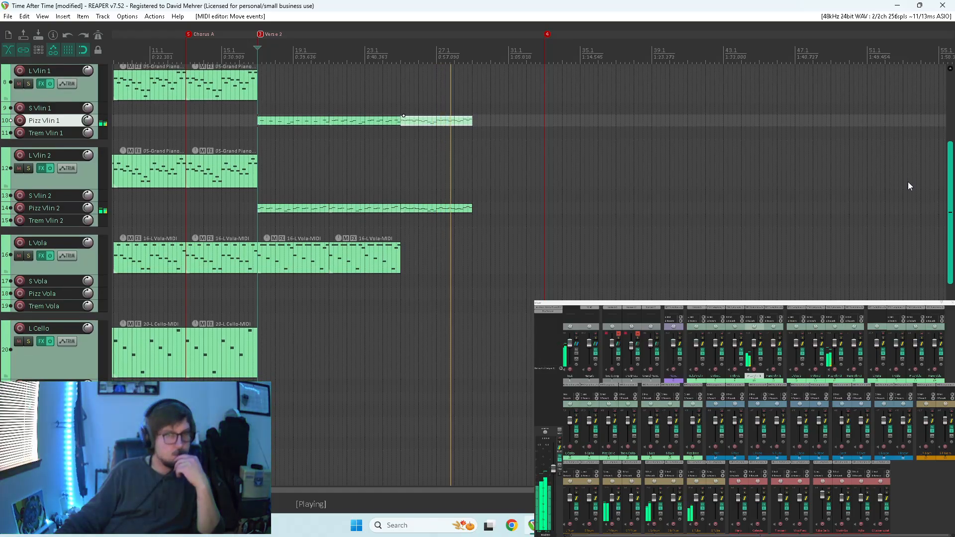
pyautogui.scroll(-1, 908, 187)
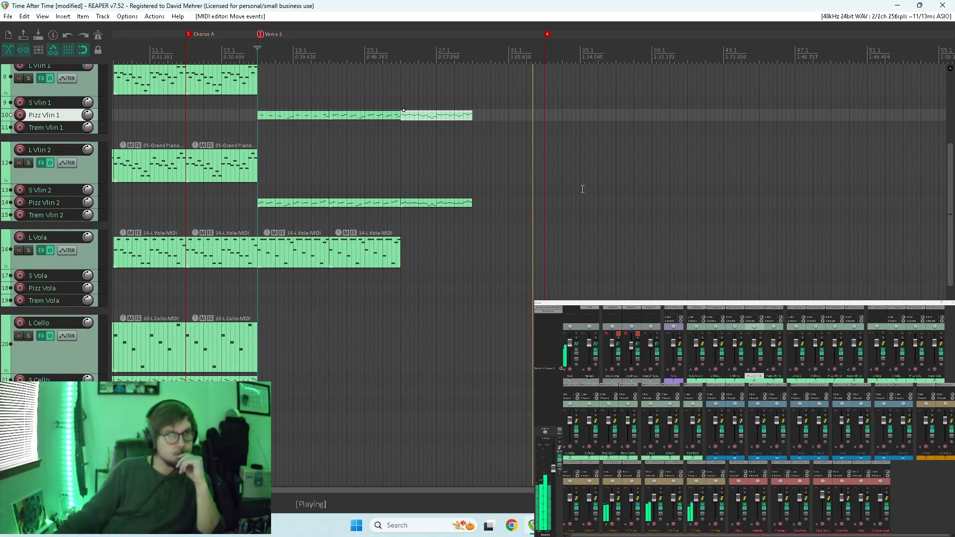
pyautogui.press('space')
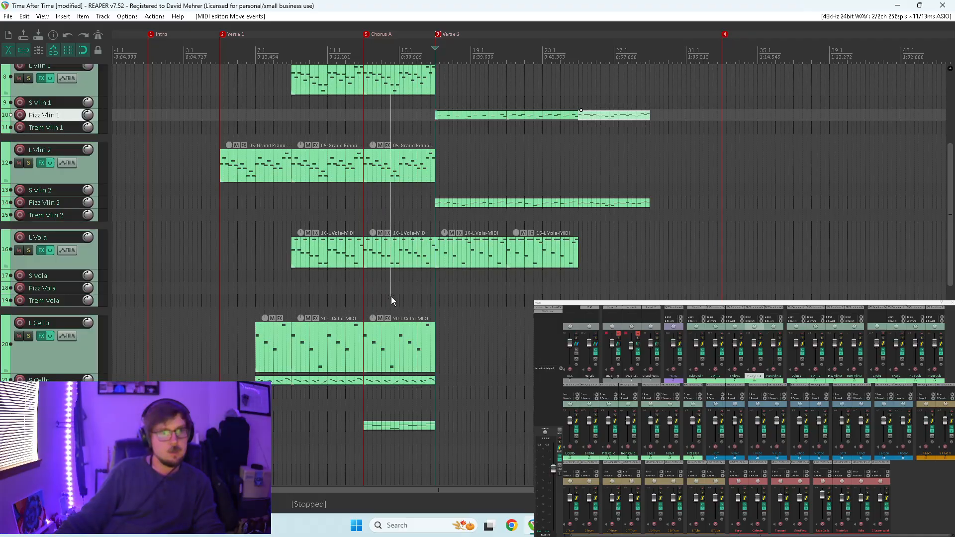
# Copy the Chorus A items of L Vlin 1, L Vlin 2 and L Vola to the measure-33 marker and play from just before measure 29.
pyautogui.moveTo(393, 481); pyautogui.dragTo(393, 480)
pyautogui.moveTo(398, 84); pyautogui.dragTo(758, 83)
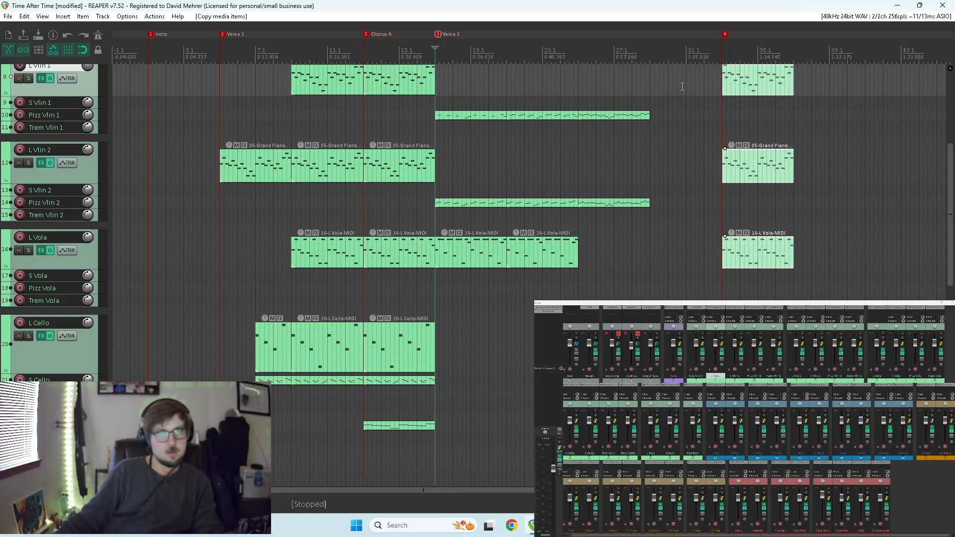
pyautogui.click(641, 78)
pyautogui.press('space')
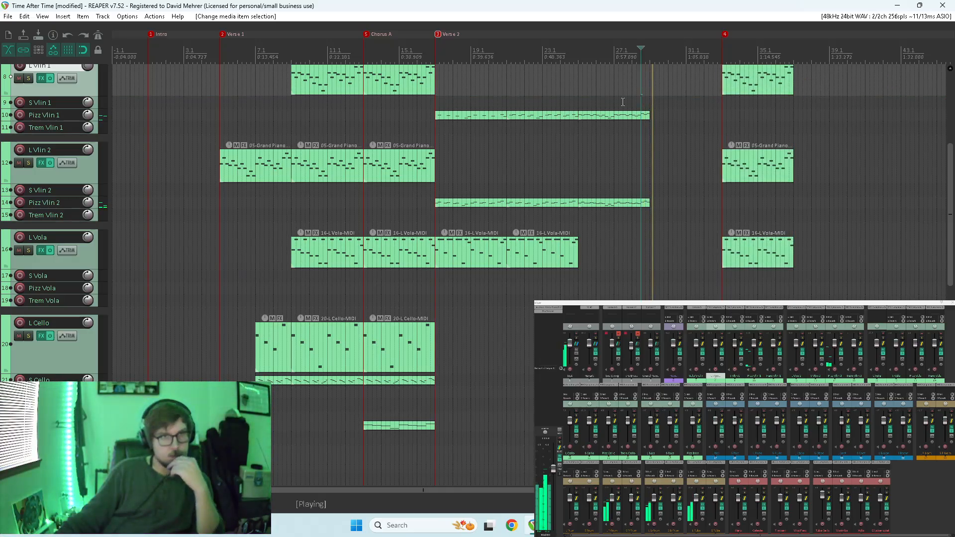
# Copy the measure-25 Pizz Vlin 1 and Pizz Vlin 2 items to S Vlin 1 and S Vlin 2 at measure 29 and audition them.
pyautogui.moveTo(622, 101); pyautogui.dragTo(636, 282)
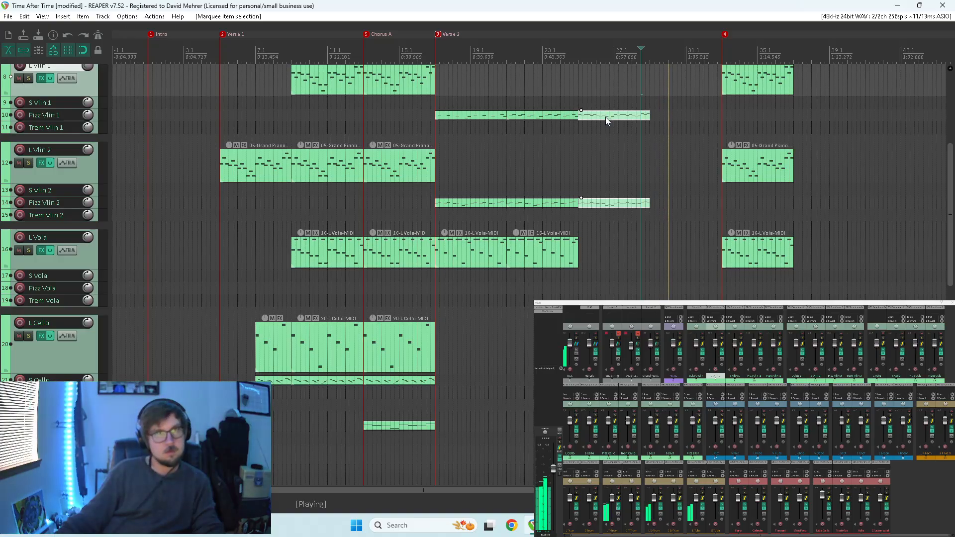
pyautogui.moveTo(602, 117); pyautogui.dragTo(673, 104)
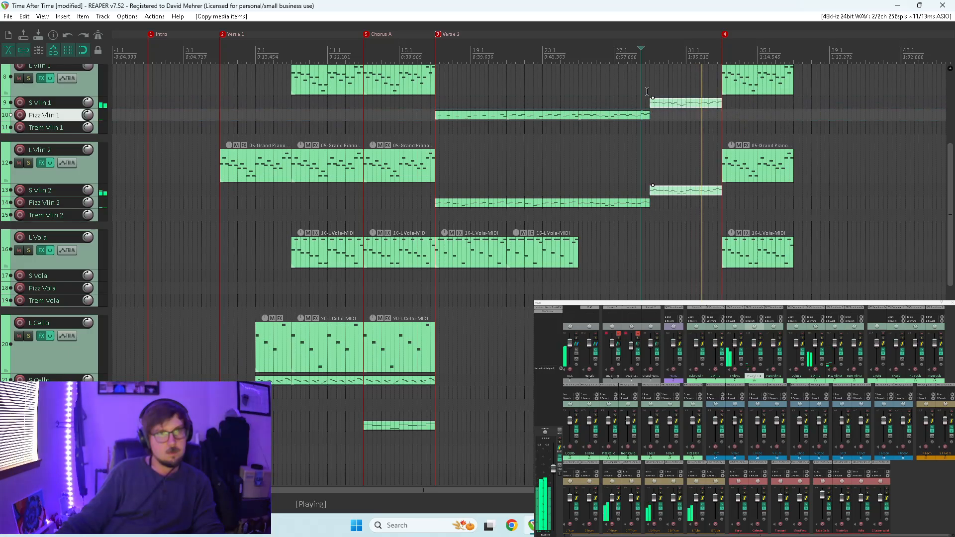
pyautogui.click(646, 92)
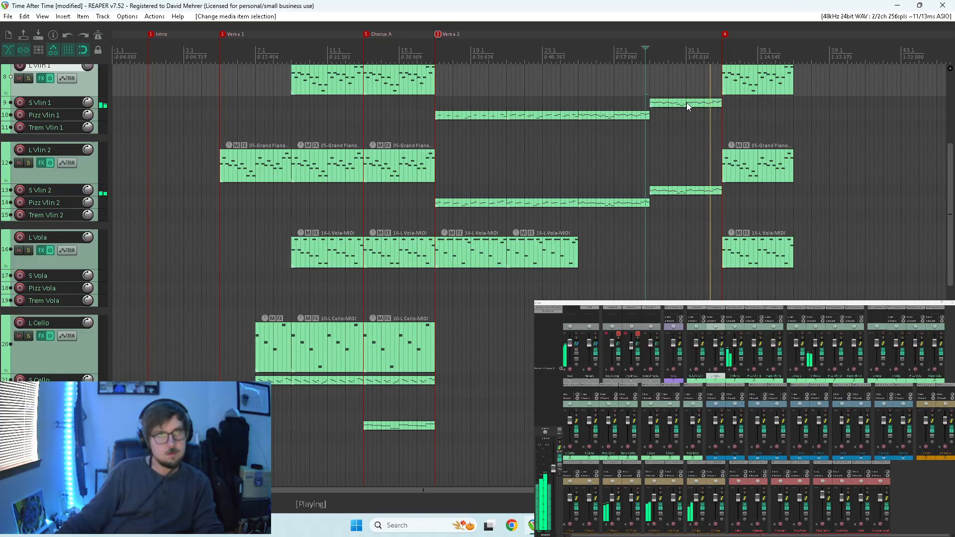
pyautogui.press('space')
pyautogui.click(652, 87)
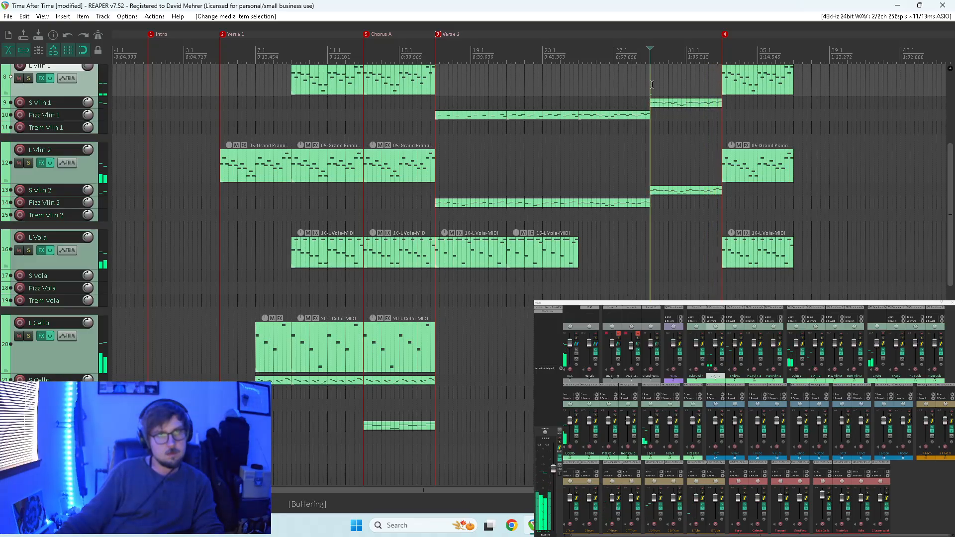
pyautogui.press('space')
# In the S Vlin 1 item, split each note from measure 31 onward into two by copying them half a note length later, and audition.
pyautogui.doubleClick(684, 102)
pyautogui.moveTo(736, 96); pyautogui.dragTo(522, 213)
pyautogui.scroll(2, 591, 189)
pyautogui.scroll(2, 591, 189)
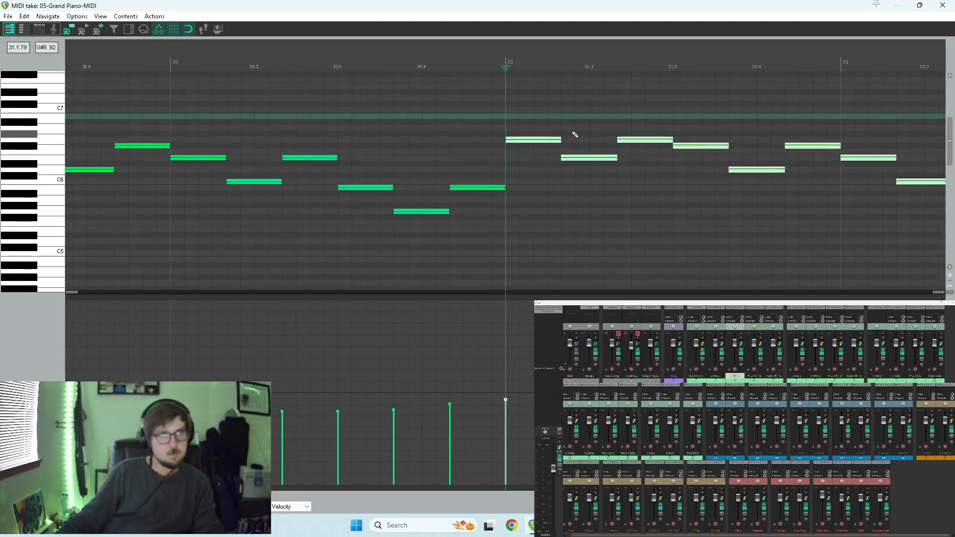
pyautogui.moveTo(521, 141); pyautogui.dragTo(557, 146)
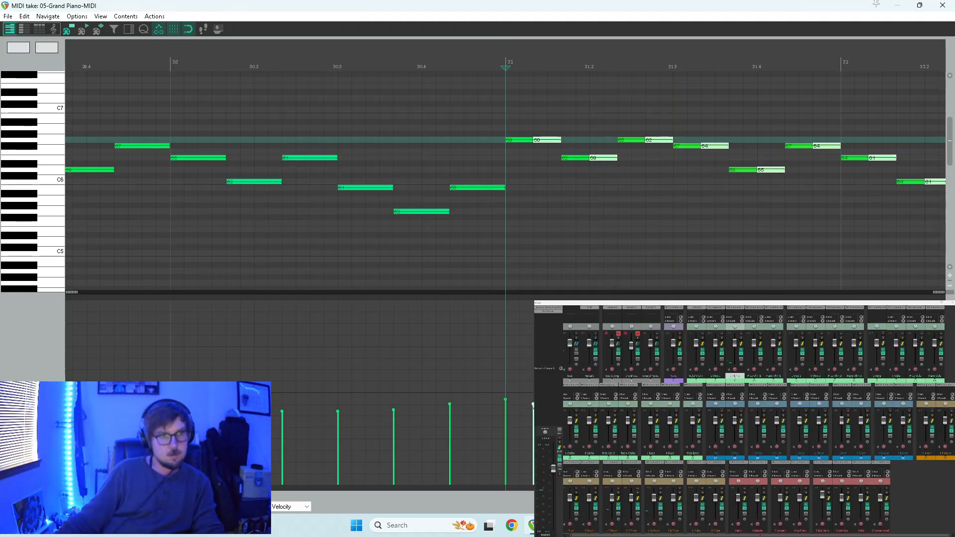
pyautogui.press('space')
pyautogui.scroll(-2, 602, 238)
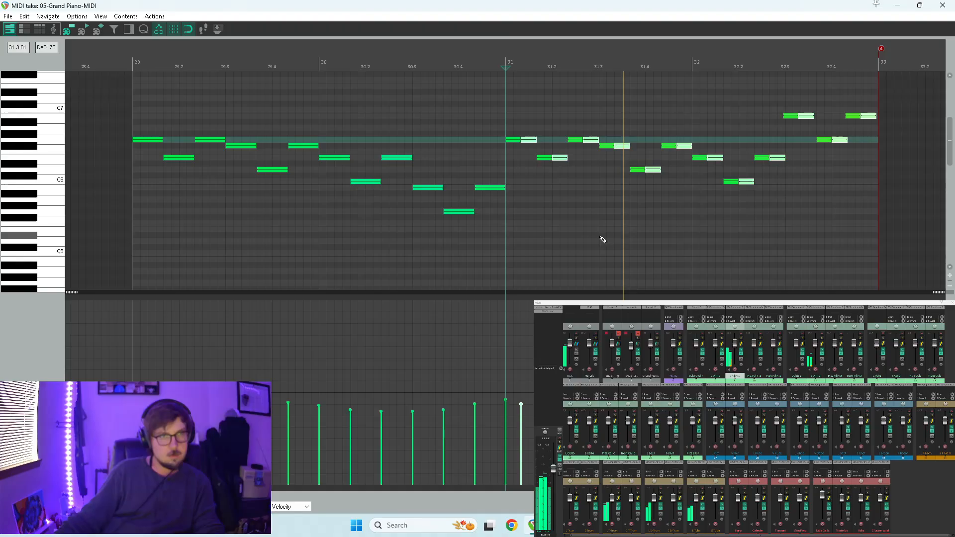
# Raise the velocities of all S Vlin 1 notes from measure 31 to the item's end, close the editor, and play the result.
pyautogui.moveTo(509, 98); pyautogui.dragTo(746, 220)
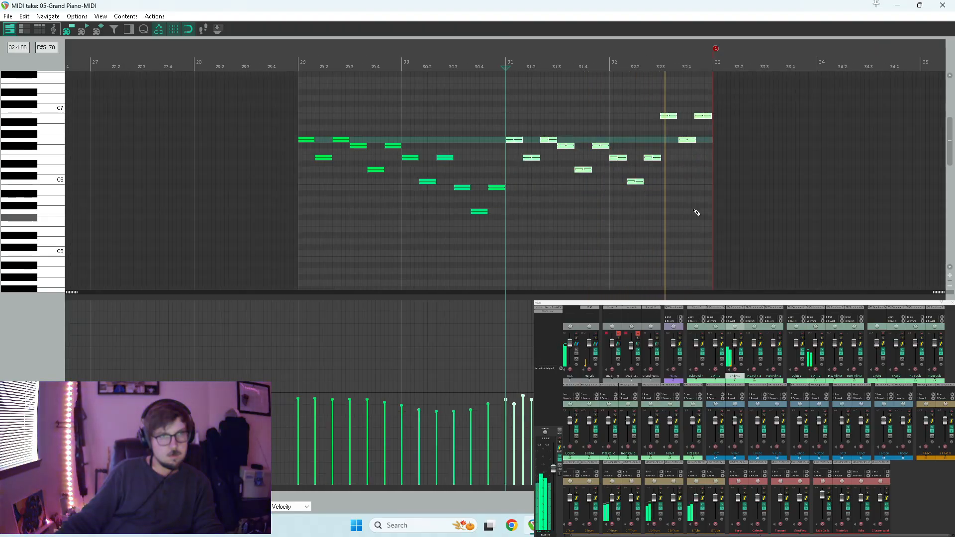
pyautogui.moveTo(505, 401); pyautogui.dragTo(509, 386)
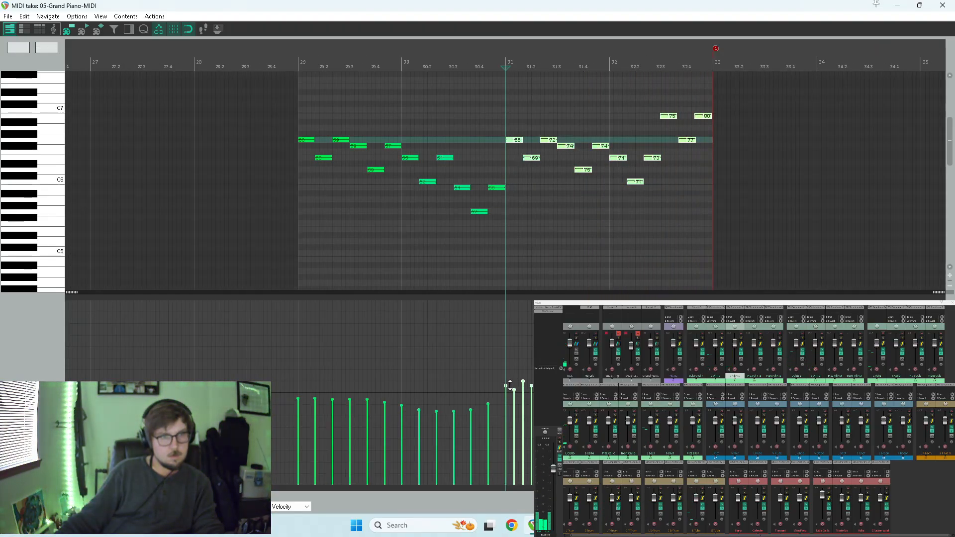
pyautogui.click(943, 5)
pyautogui.press('space')
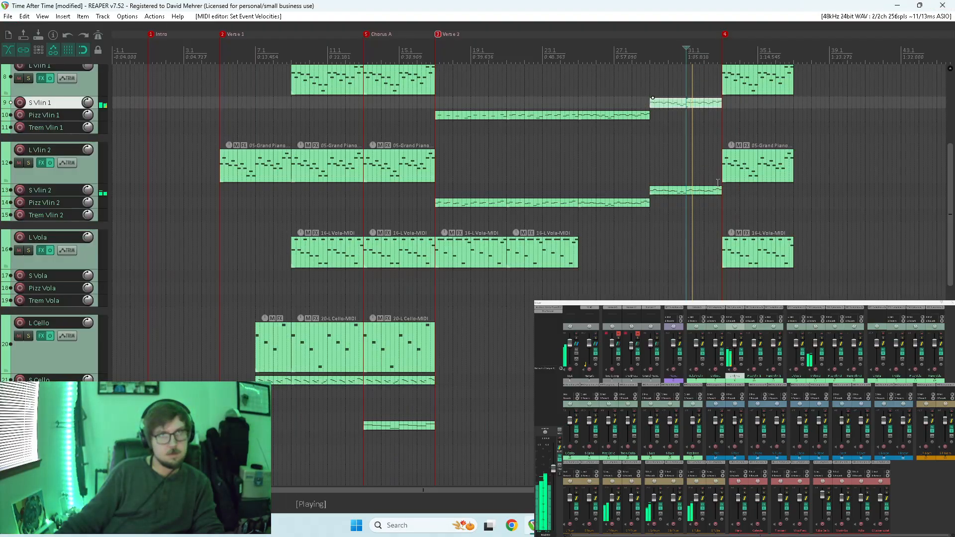
# In the S Vlin 2 item, try splitting each note from measure 31 onward into two notes of half the length.
pyautogui.doubleClick(685, 191)
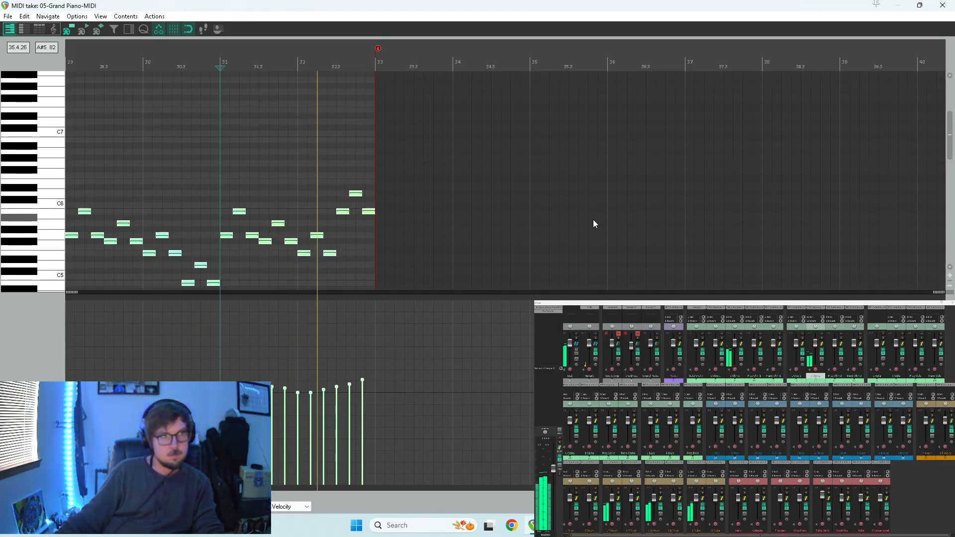
pyautogui.scroll(-2, 591, 219)
pyautogui.press('space')
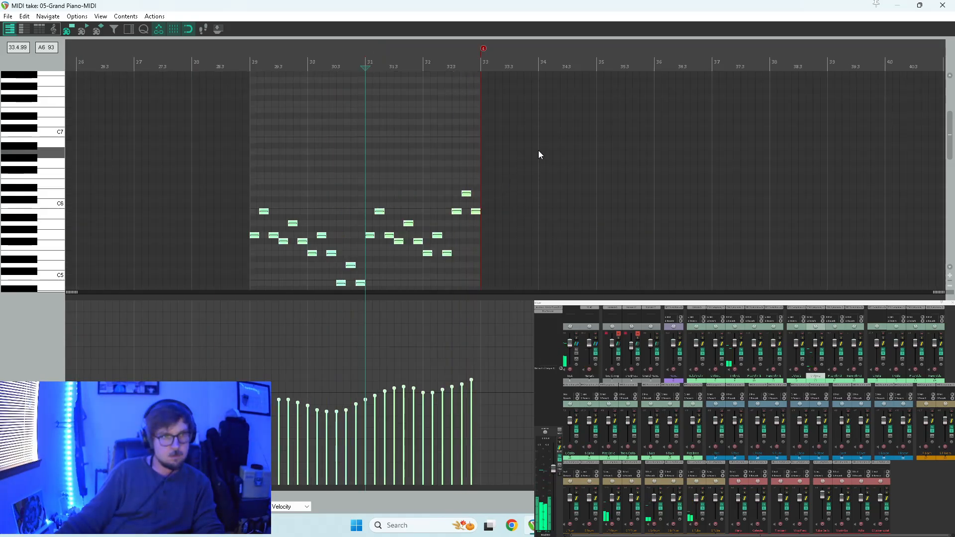
pyautogui.moveTo(556, 145); pyautogui.dragTo(373, 264)
pyautogui.scroll(3, 398, 258)
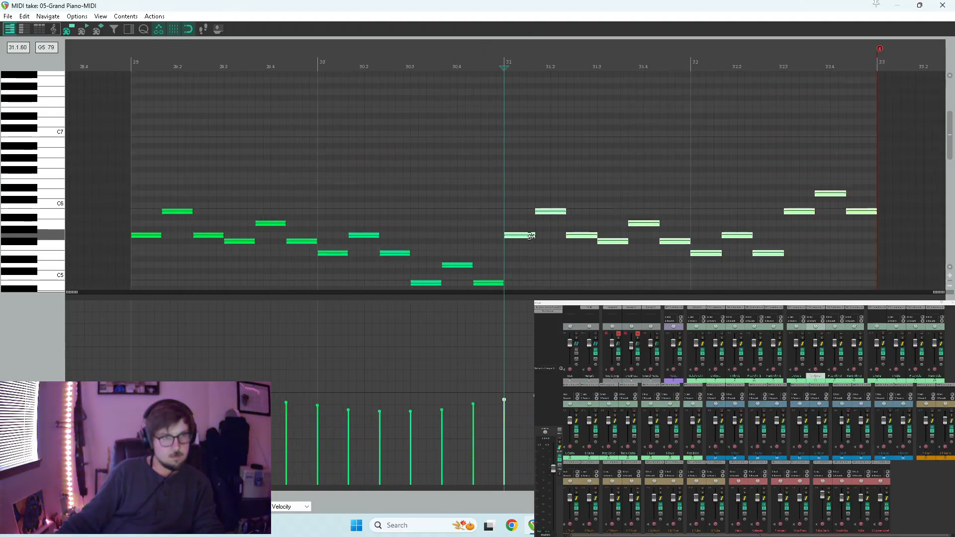
pyautogui.press('s')
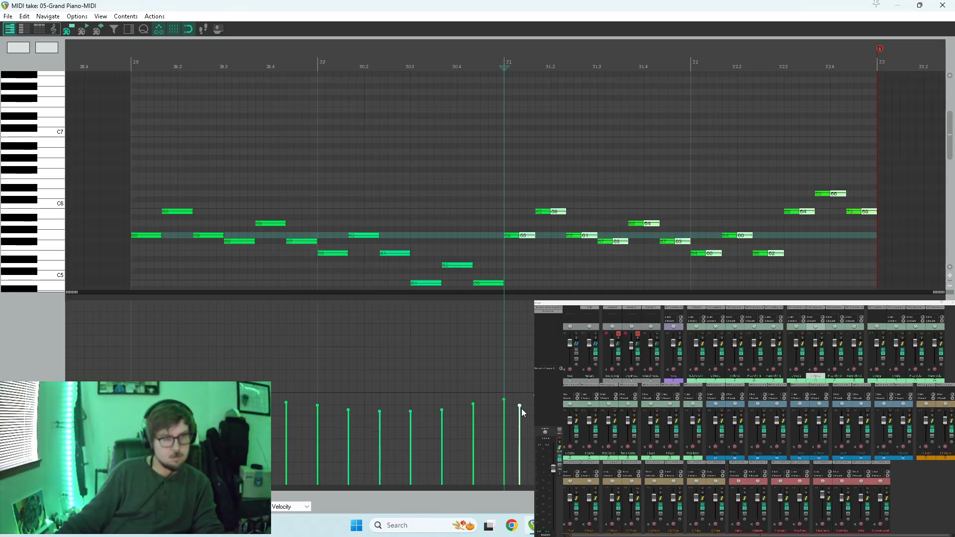
# Raise the velocities of all the split S Vlin 2 notes from measure 31 onward, close the editor, and audition.
pyautogui.moveTo(920, 149); pyautogui.dragTo(509, 266)
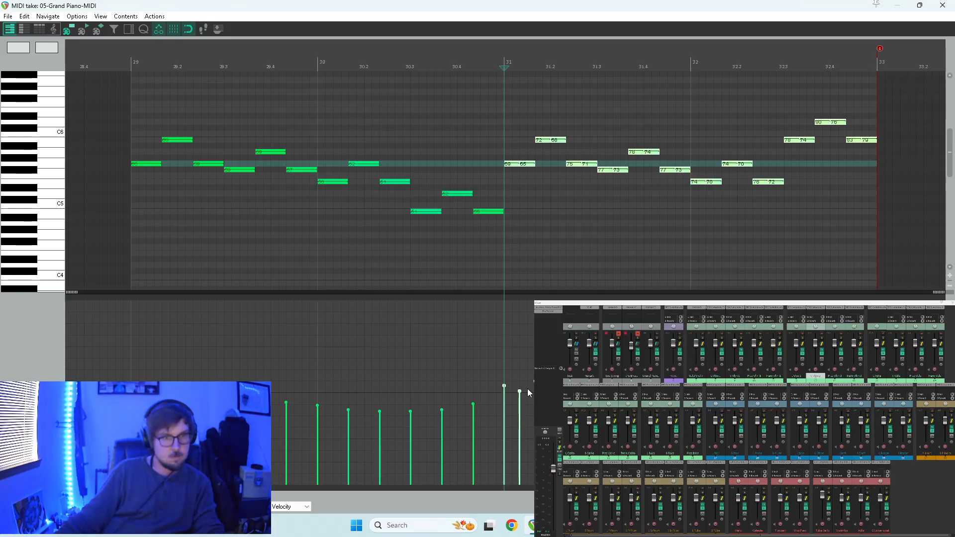
pyautogui.click(942, 5)
pyautogui.press('space')
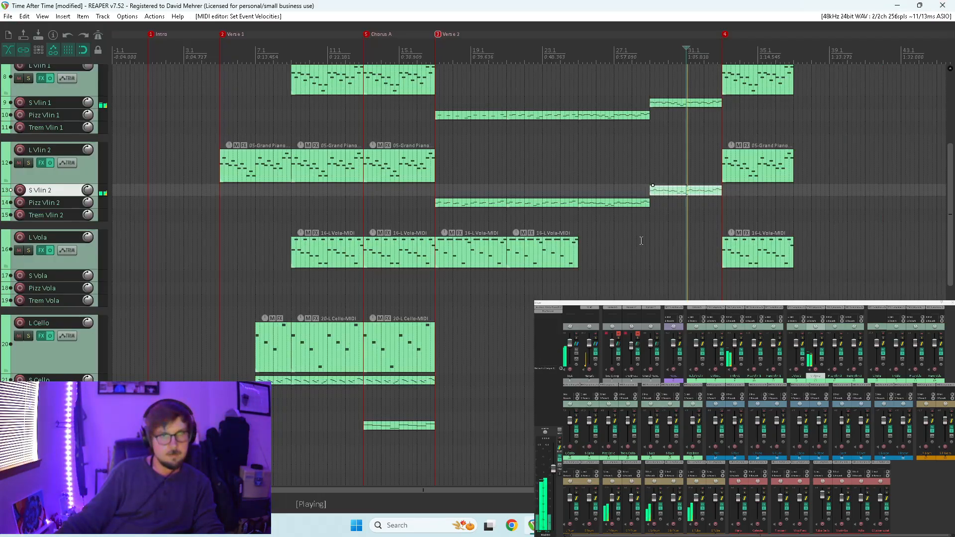
pyautogui.press('space')
# Undo the velocity change and note splitting in S Vlin 2, then raise the velocities of the unsplit notes from measure 31 onward.
pyautogui.doubleClick(693, 192)
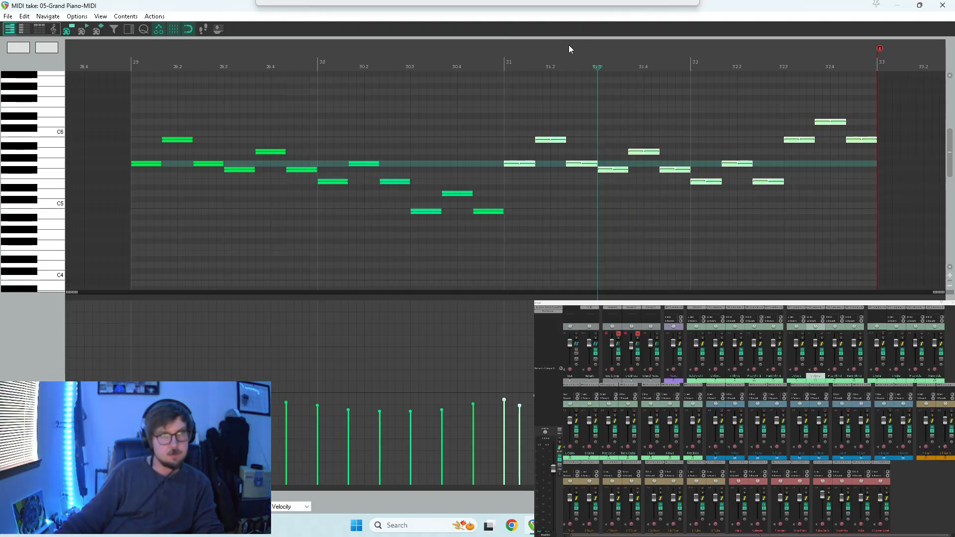
pyautogui.doubleClick(569, 9)
pyautogui.doubleClick(584, 33)
pyautogui.hotkey('ctrl', 'z')
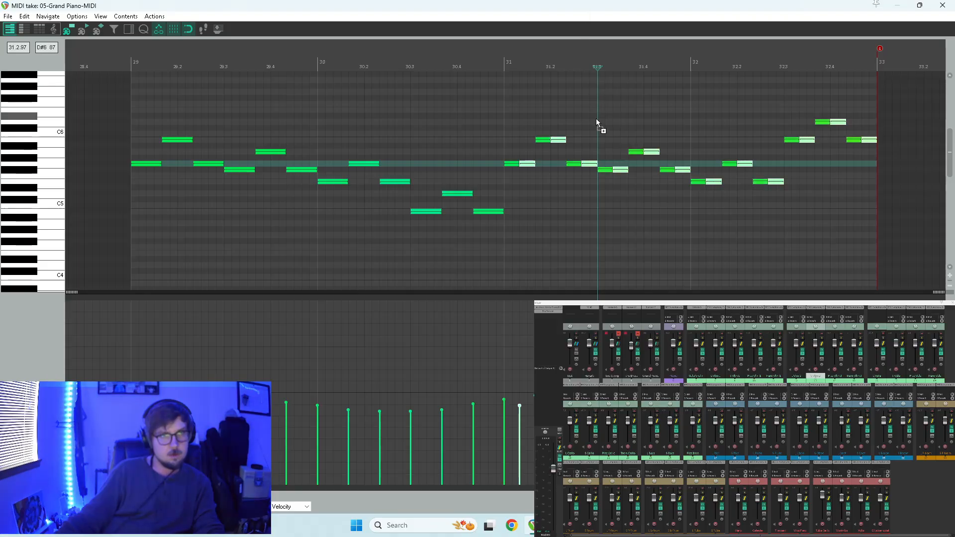
pyautogui.hotkey('ctrl', 'z')
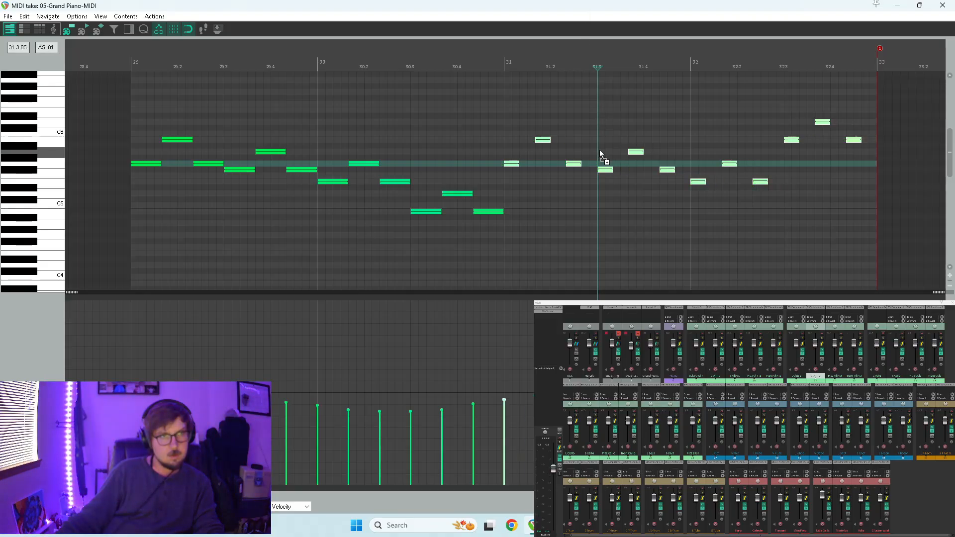
pyautogui.hotkey('ctrl', 'z')
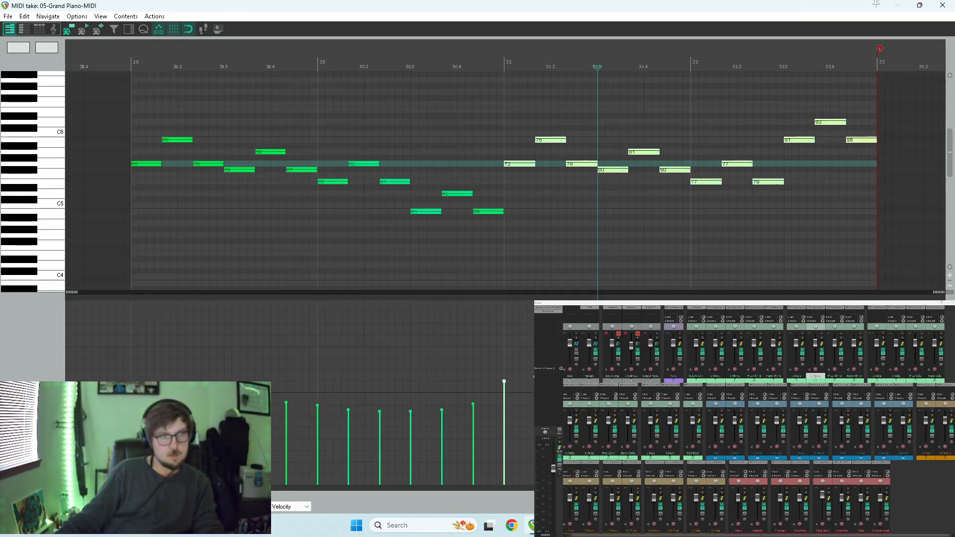
# Play the S Vlin 2 part from just before measure 31 and close the editor.
pyautogui.click(488, 259)
pyautogui.press('space')
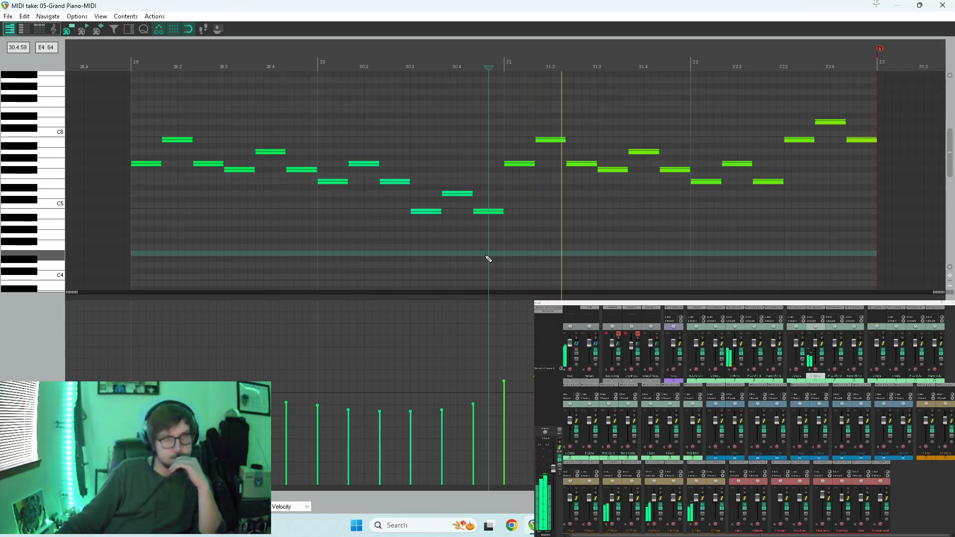
pyautogui.click(942, 5)
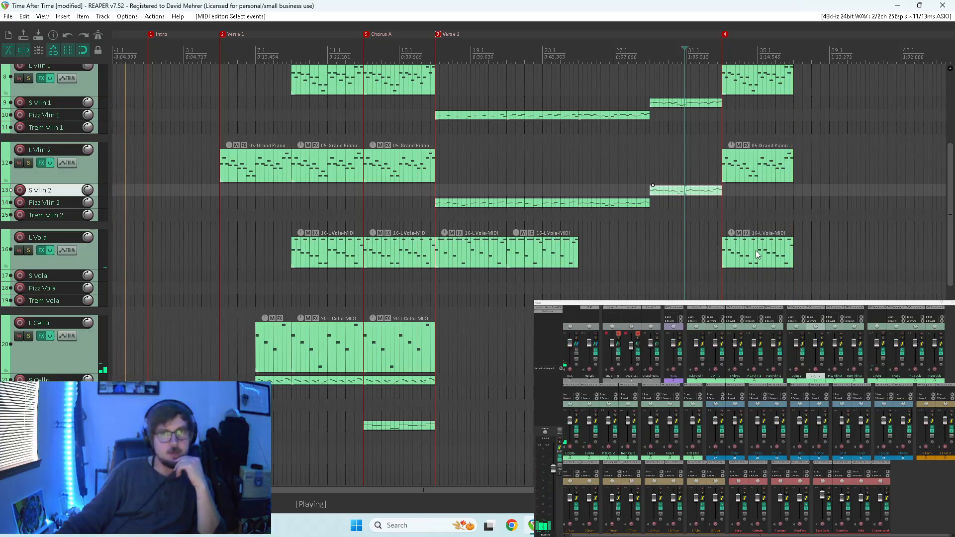
# Reduce all tracks to compact height, copy the Chorus A Piano item to the measure-33 marker, and place another Piano copy at measure 29.
pyautogui.moveTo(951, 196); pyautogui.dragTo(952, 223)
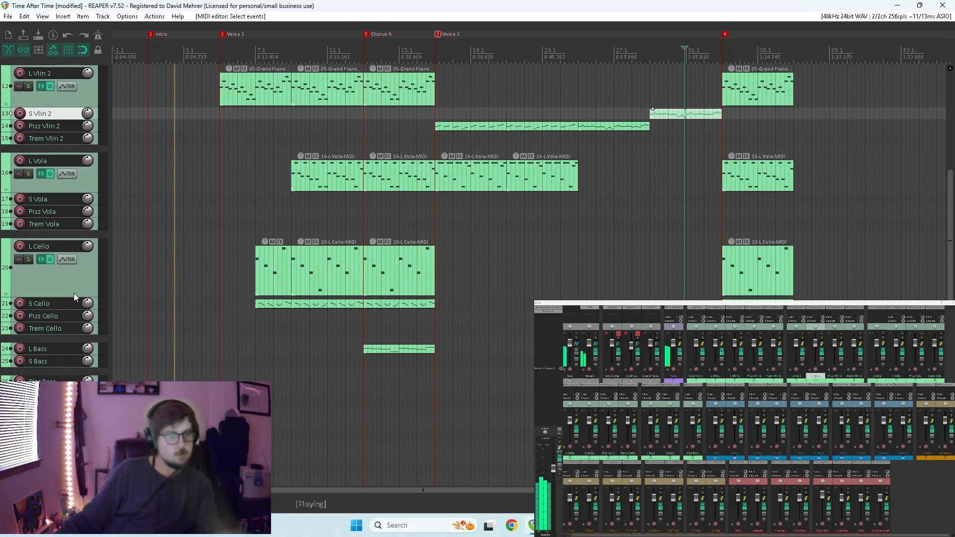
pyautogui.press('`')
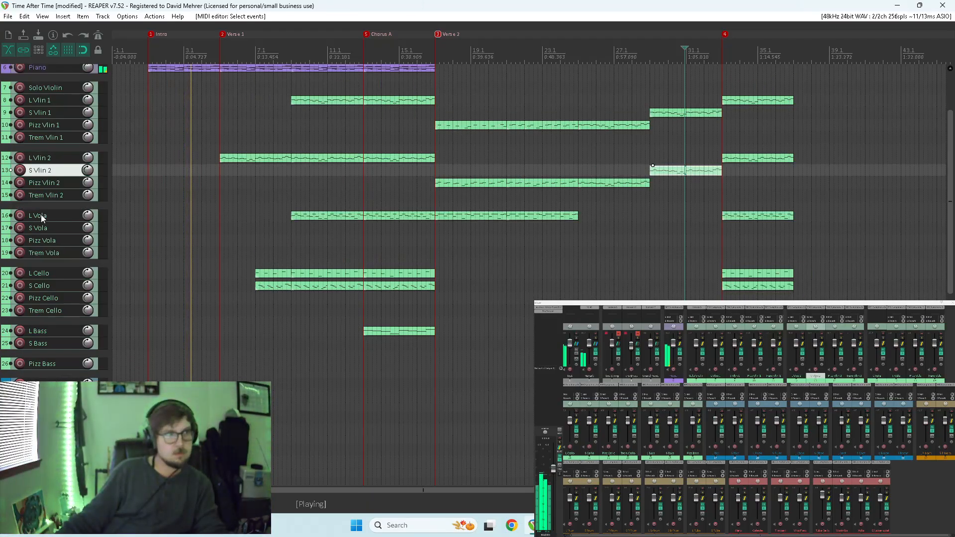
pyautogui.scroll(2, 42, 218)
pyautogui.scroll(2, 42, 217)
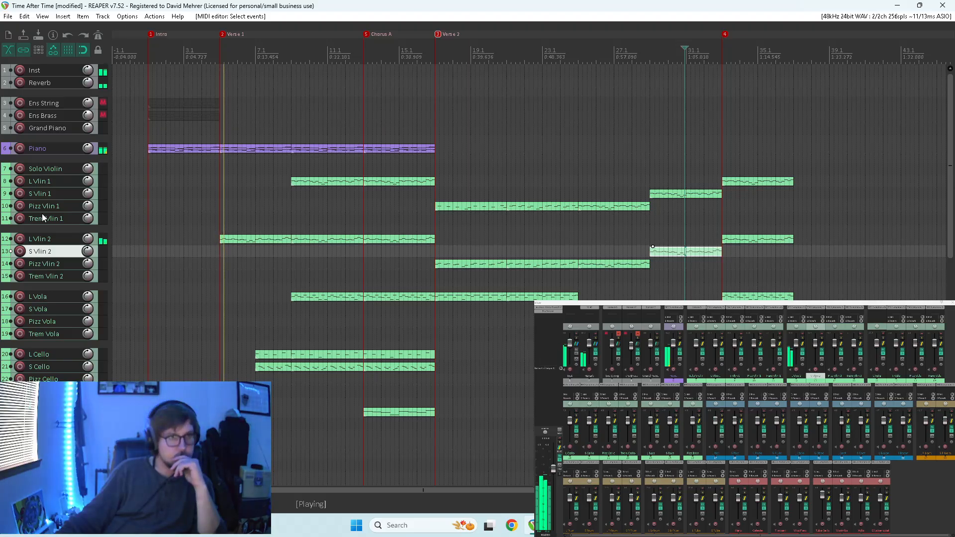
pyautogui.click(389, 151)
pyautogui.moveTo(390, 151); pyautogui.dragTo(741, 150)
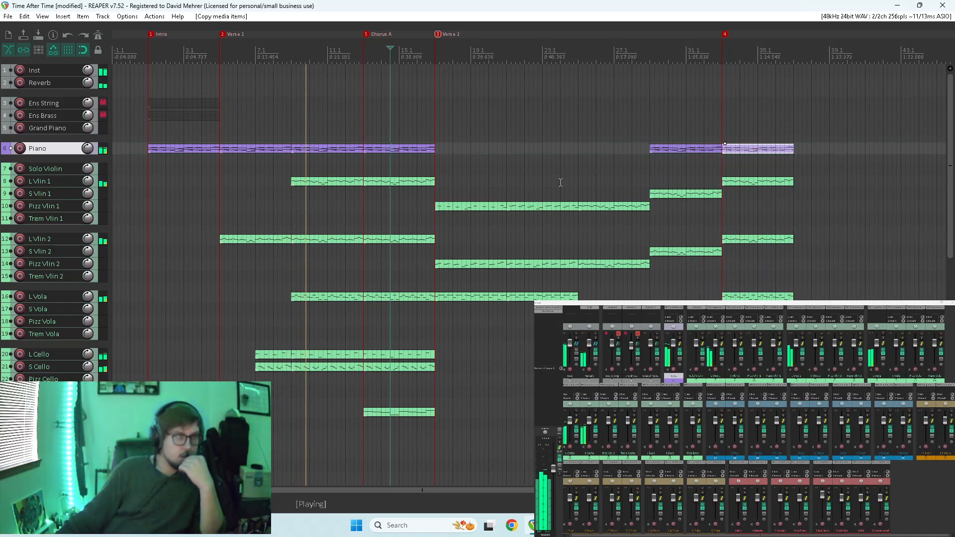
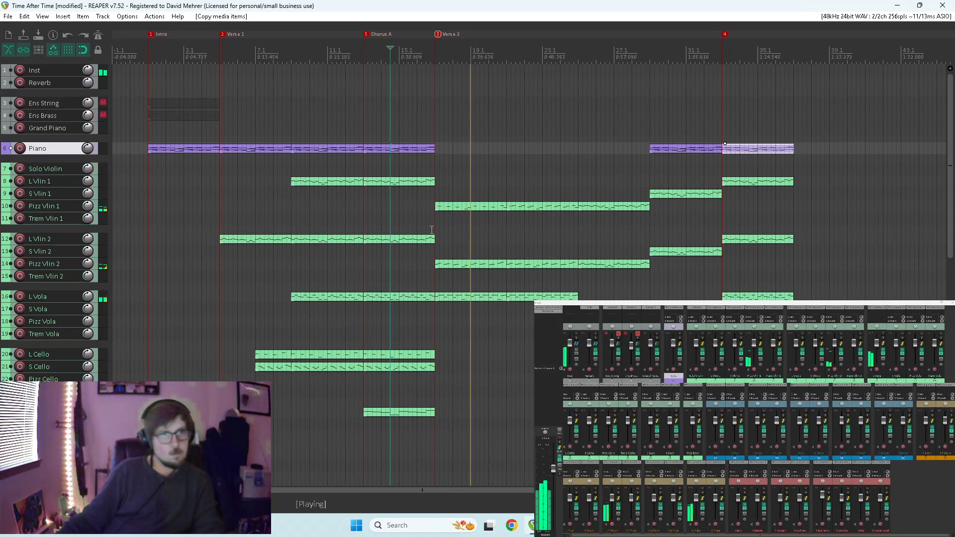
# Open the Pizz Vlin 1 item at measure 17, add a short E6 note just before beat 17.3, and audition its timing.
pyautogui.press('space')
pyautogui.click(457, 207)
pyautogui.doubleClick(456, 207)
pyautogui.scroll(4, 447, 208)
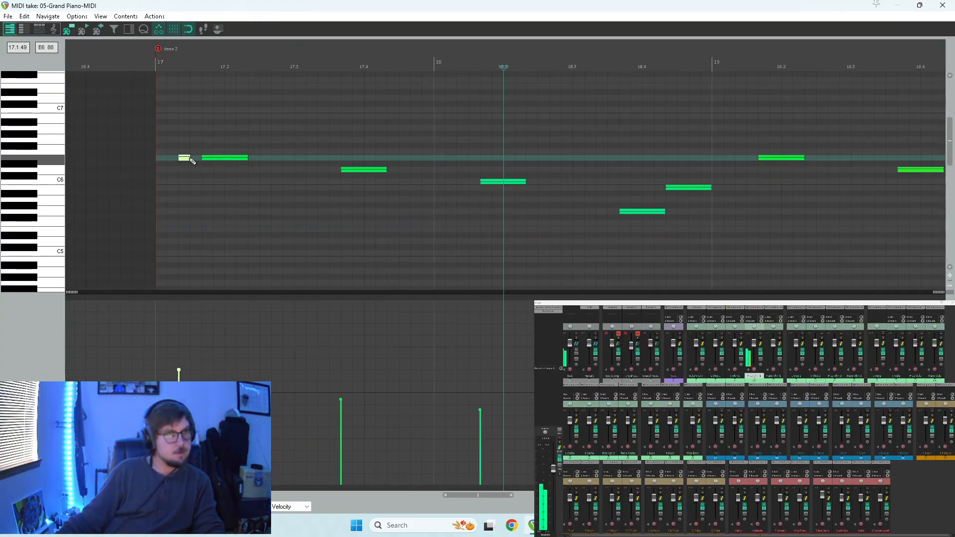
pyautogui.press('space')
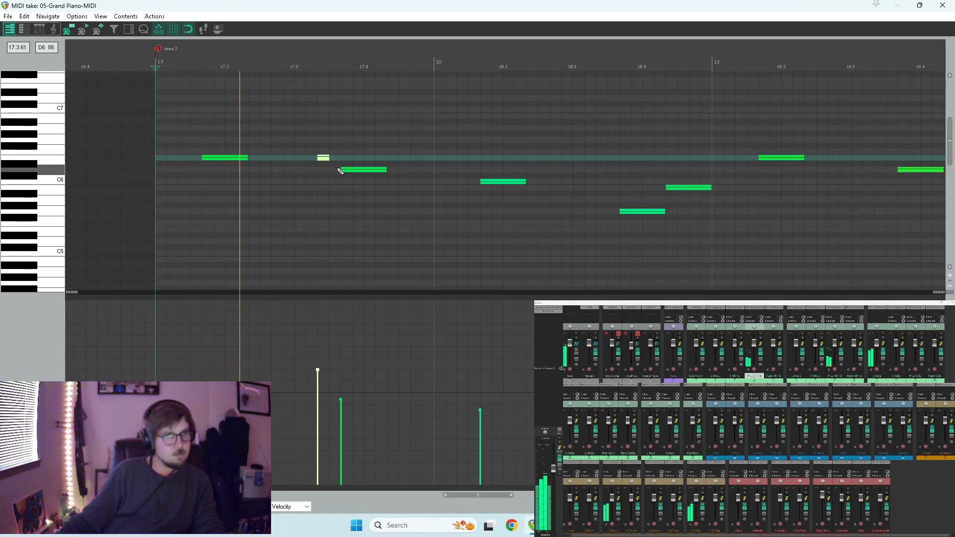
pyautogui.moveTo(326, 158); pyautogui.dragTo(302, 159)
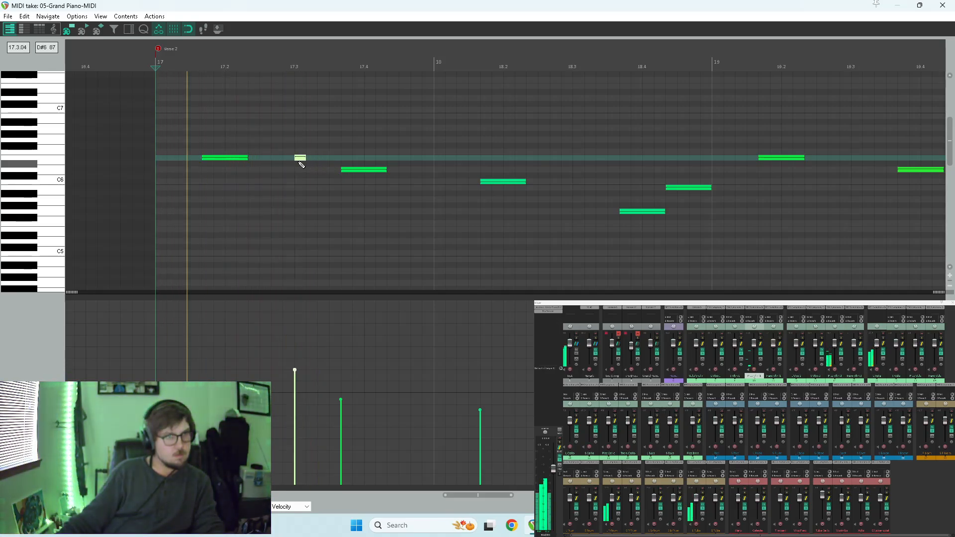
pyautogui.press('space')
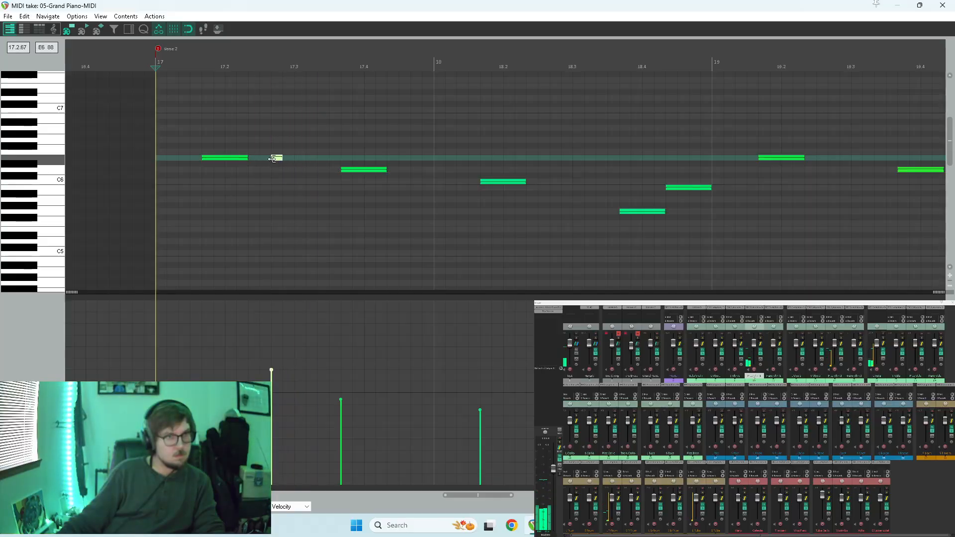
pyautogui.press('space')
pyautogui.press('space')
pyautogui.press('space')
pyautogui.press('space')
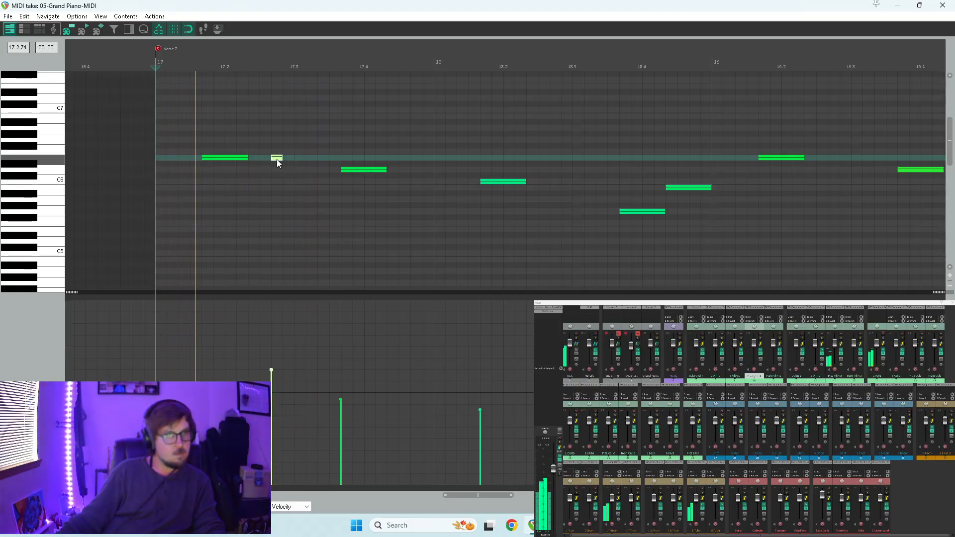
# Add matching short echo notes after the D6 and C6 notes in measures 17 and 18, and play the phrase.
pyautogui.press('space')
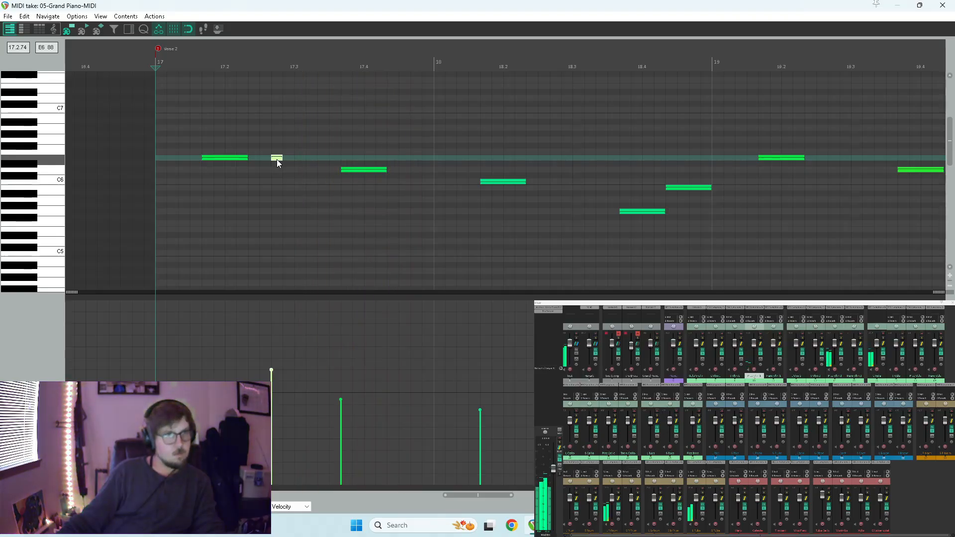
pyautogui.moveTo(352, 159); pyautogui.dragTo(553, 183)
pyautogui.press('space')
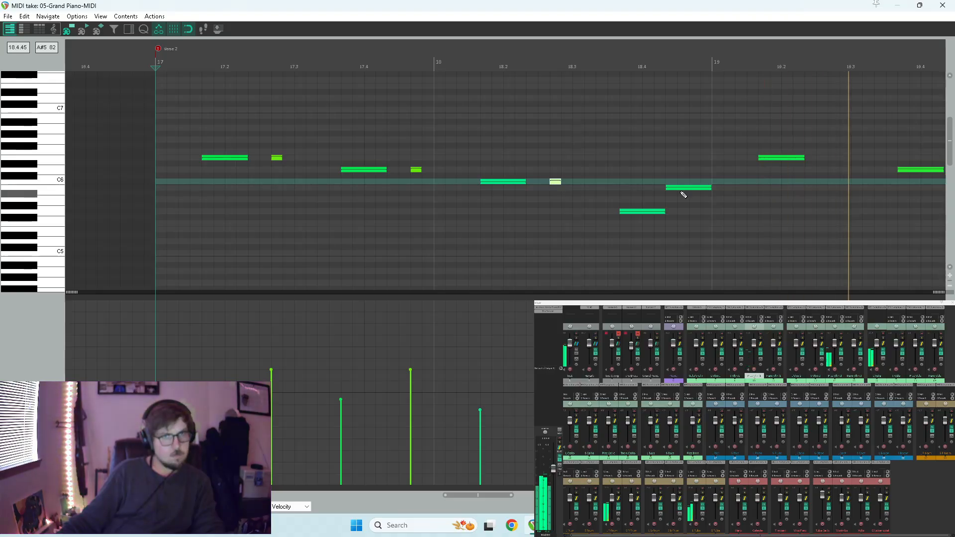
pyautogui.scroll(-1, 789, 188)
pyautogui.scroll(-2, 664, 182)
pyautogui.press('space')
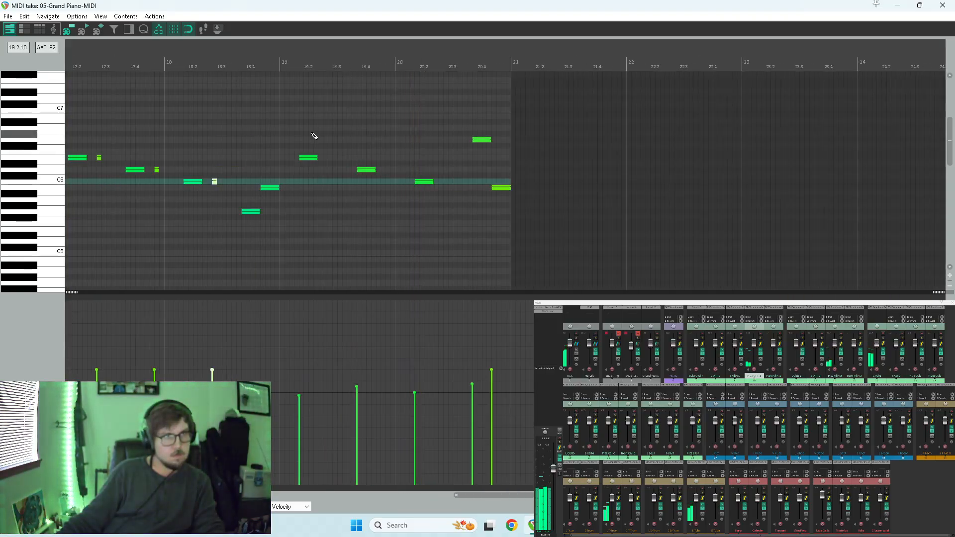
# Copy the E6, D6 and C6 notes of measures 19–20 as shortened echoes behind each original, and audition the phrase.
pyautogui.moveTo(314, 144); pyautogui.dragTo(443, 199)
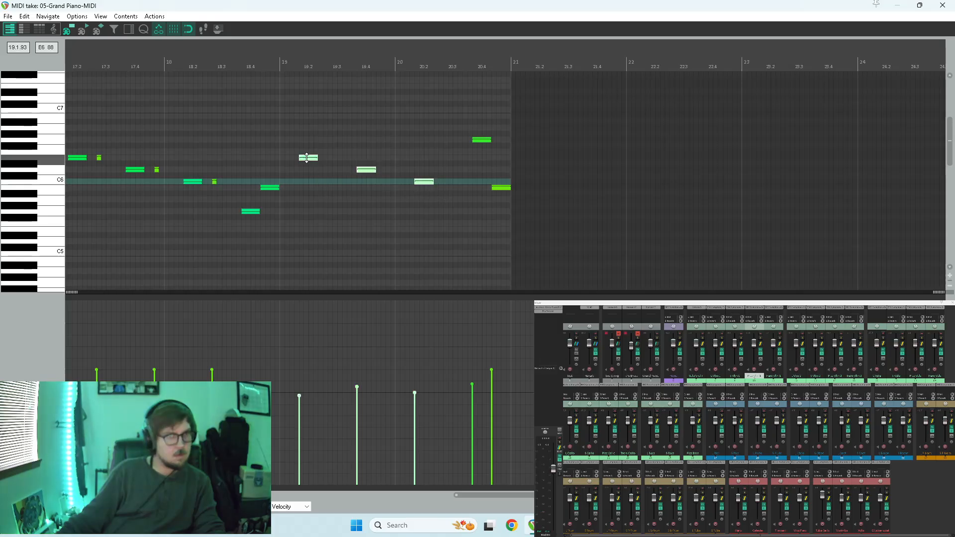
pyautogui.moveTo(308, 160); pyautogui.dragTo(331, 163)
pyautogui.rightClick(332, 163)
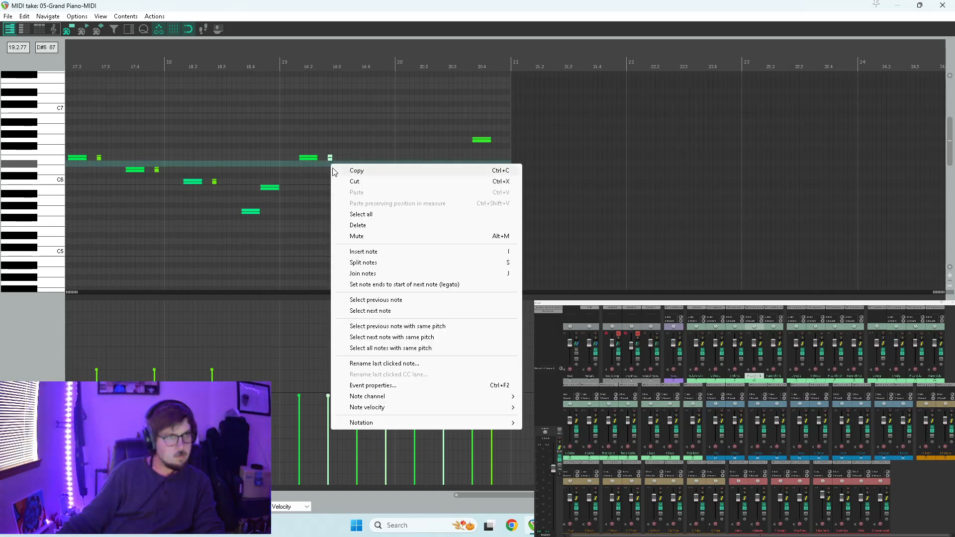
pyautogui.click(415, 4)
pyautogui.press('space')
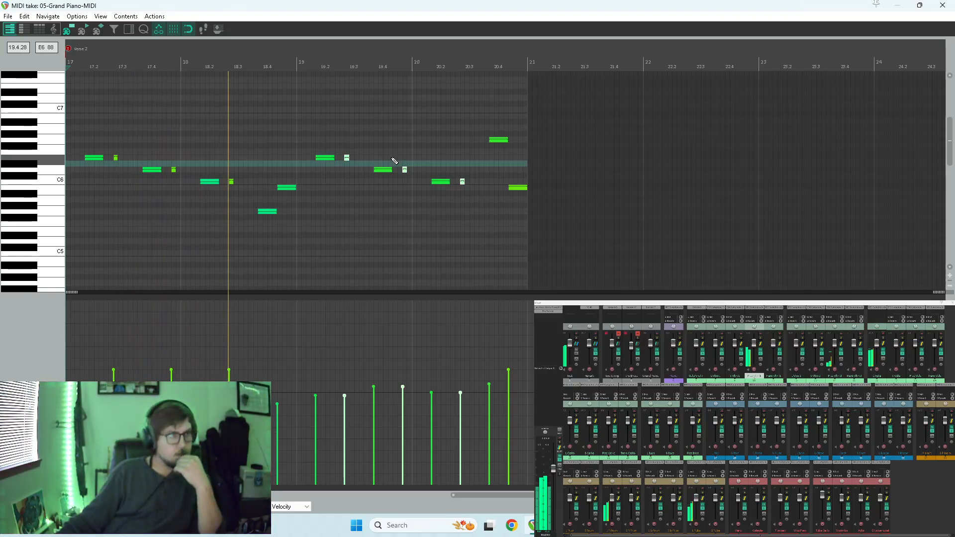
pyautogui.press('space')
pyautogui.press('space')
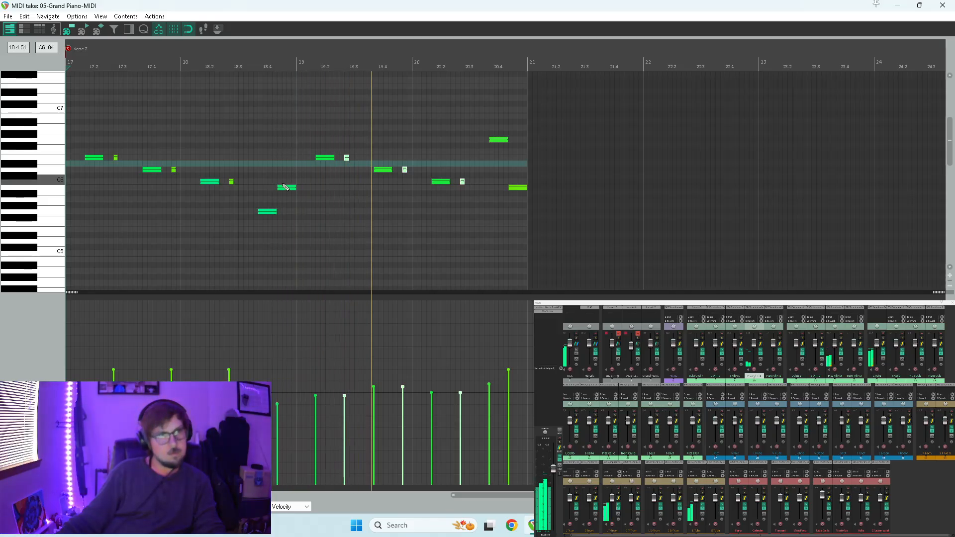
# Transpose the three echo notes in measures 19–20 to G6, E6 and D6.
pyautogui.moveTo(347, 160); pyautogui.dragTo(348, 141)
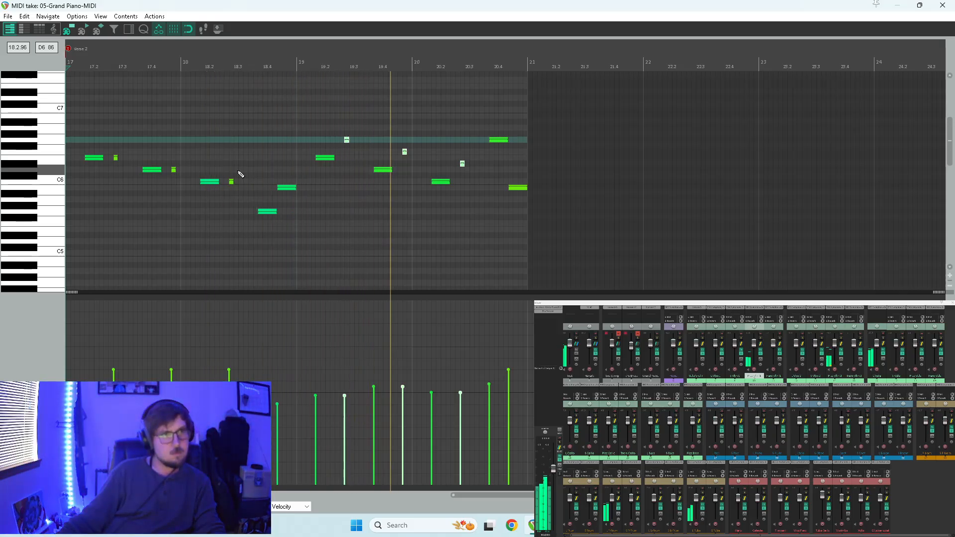
pyautogui.press('space')
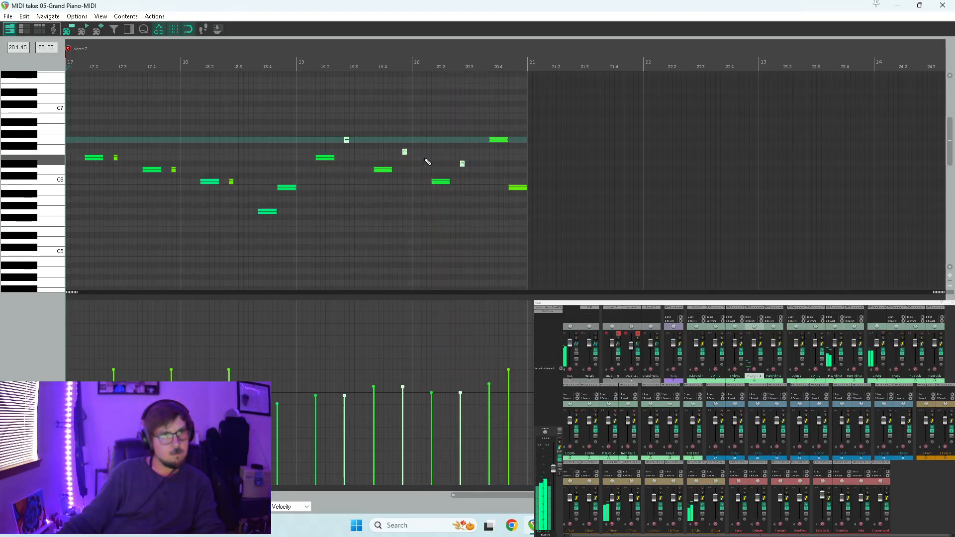
pyautogui.click(405, 152)
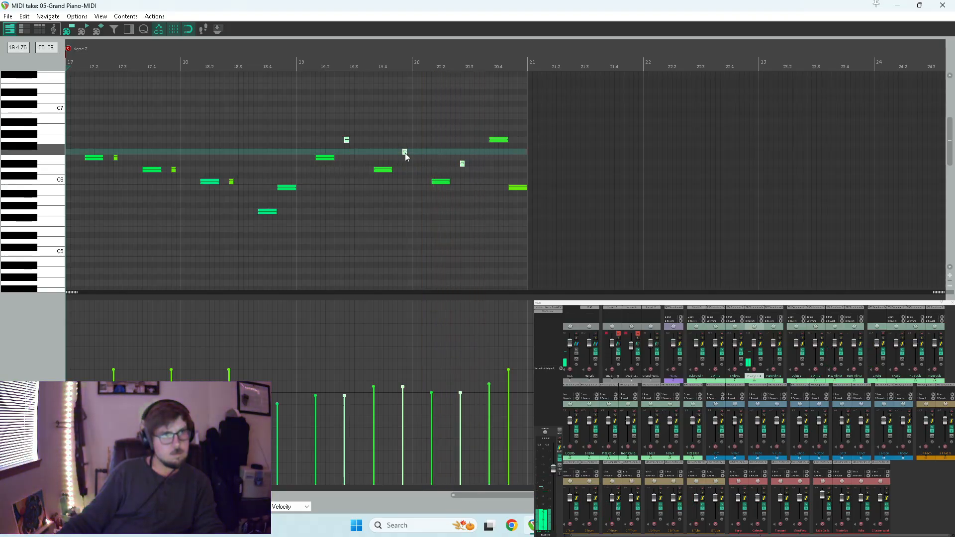
pyautogui.moveTo(403, 155); pyautogui.dragTo(404, 162)
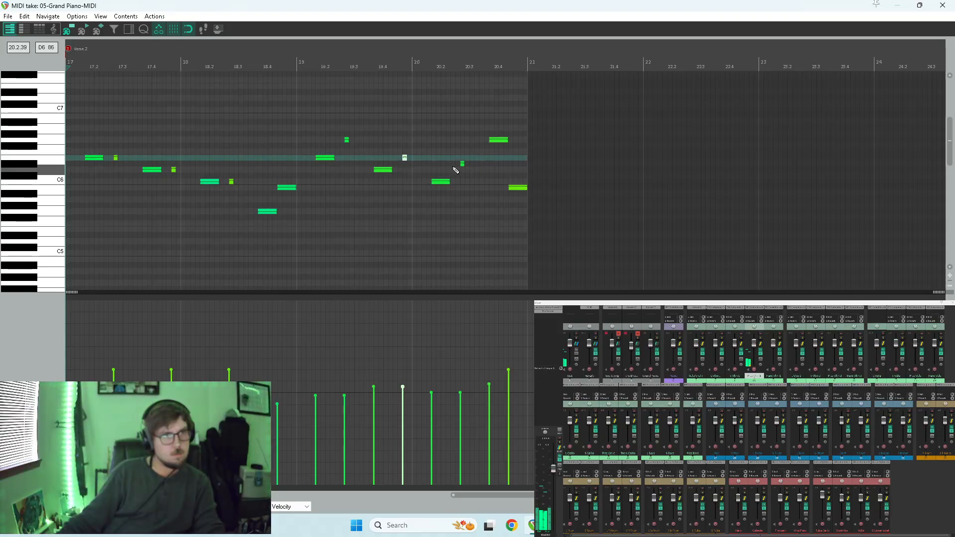
pyautogui.click(461, 164)
pyautogui.moveTo(461, 166); pyautogui.dragTo(462, 169)
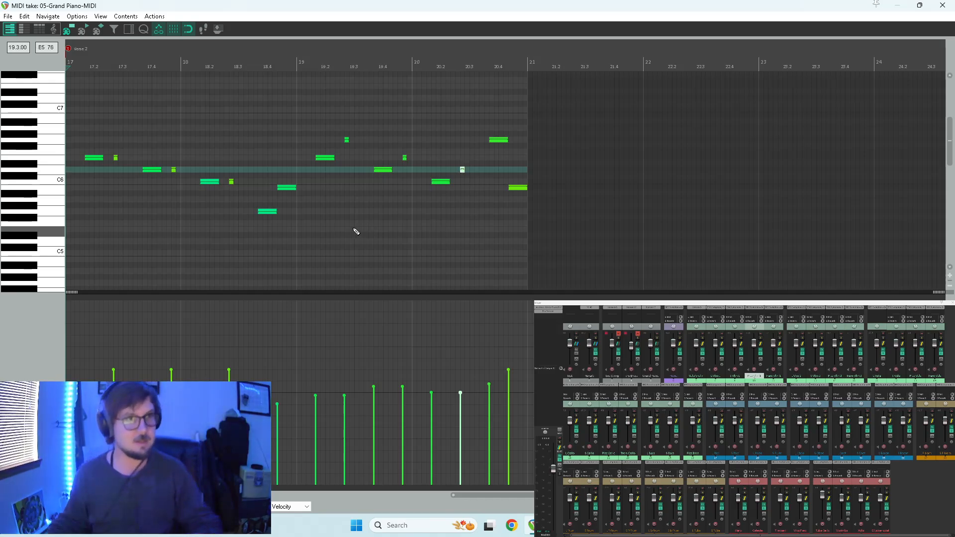
# Play back the revised Pizz Vlin 1 phrase, close its editor, and audition the arrangement from measure 25.
pyautogui.click(300, 221)
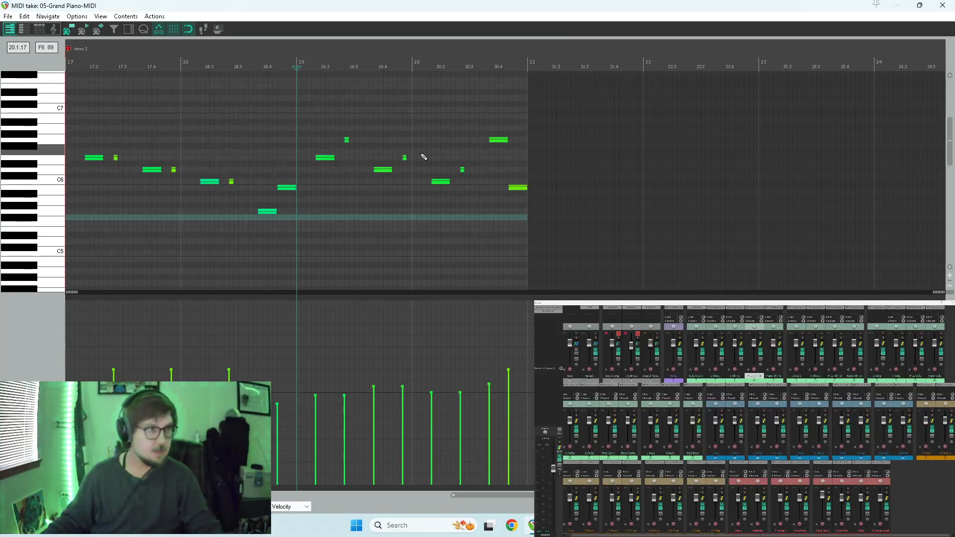
pyautogui.scroll(-3, 424, 158)
pyautogui.scroll(2, 490, 167)
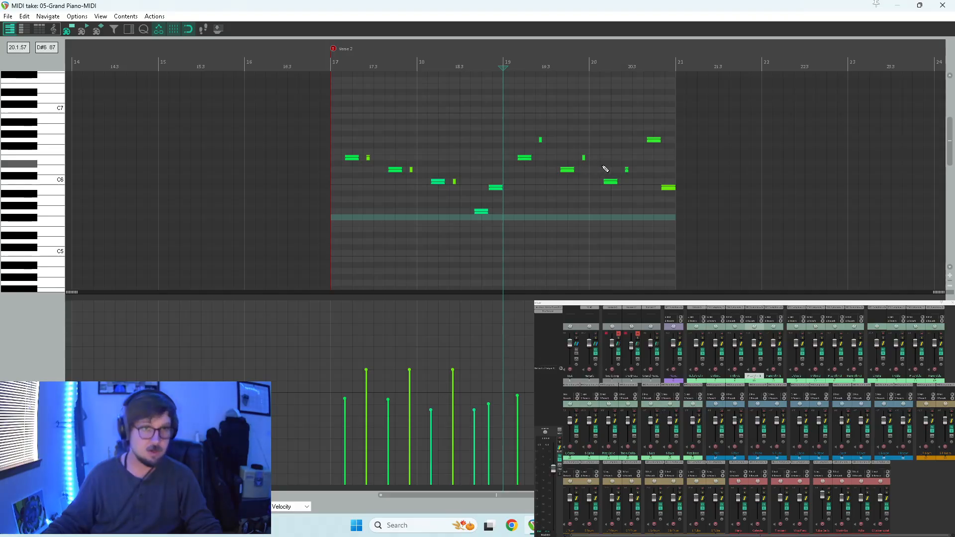
pyautogui.press('space')
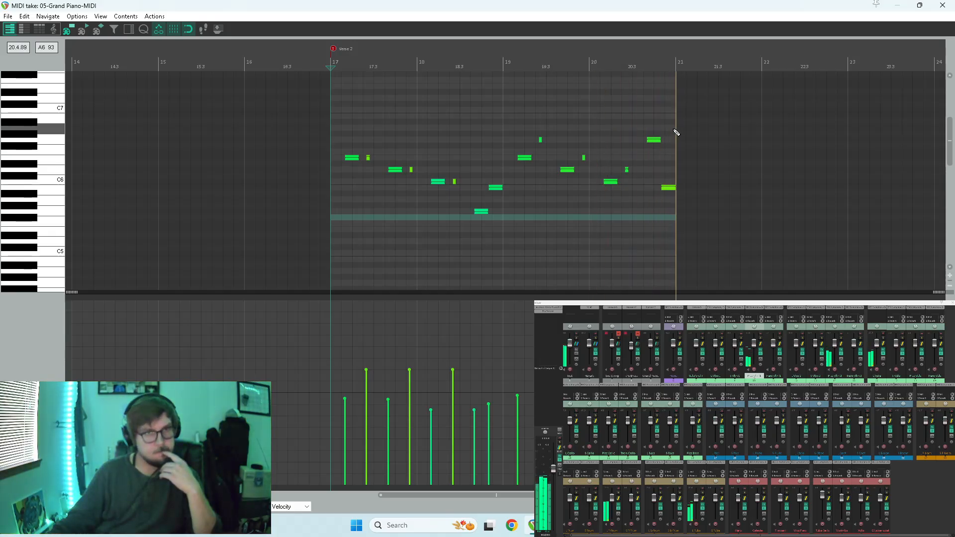
pyautogui.click(607, 158)
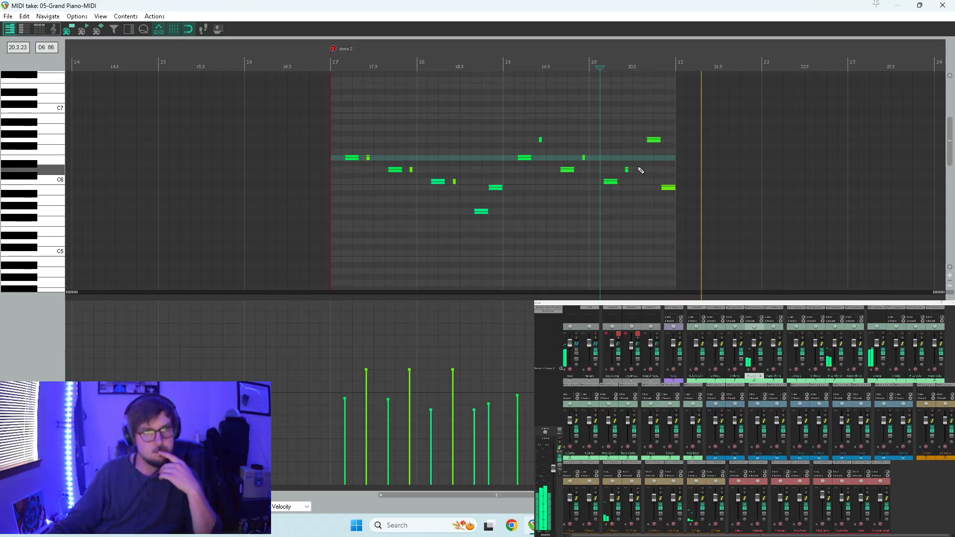
pyautogui.click(940, 5)
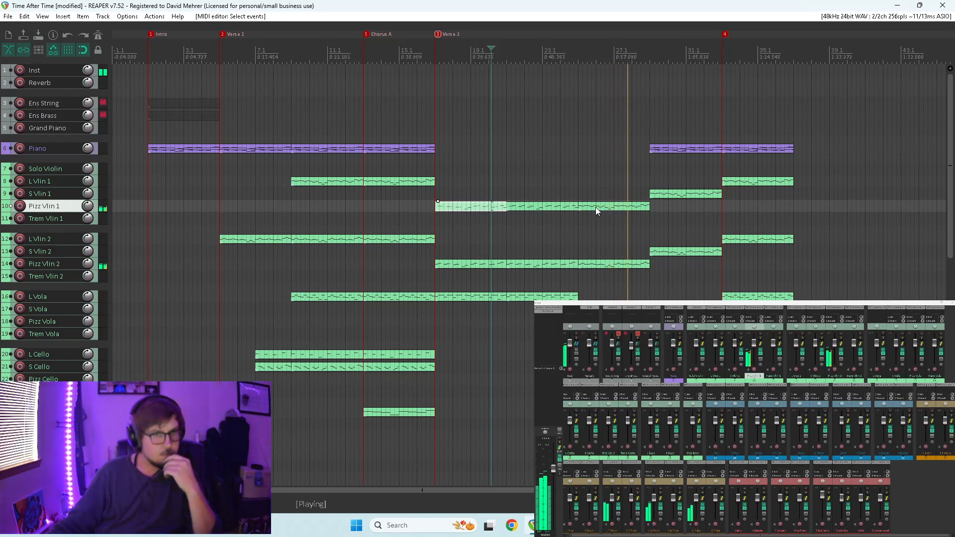
pyautogui.click(578, 193)
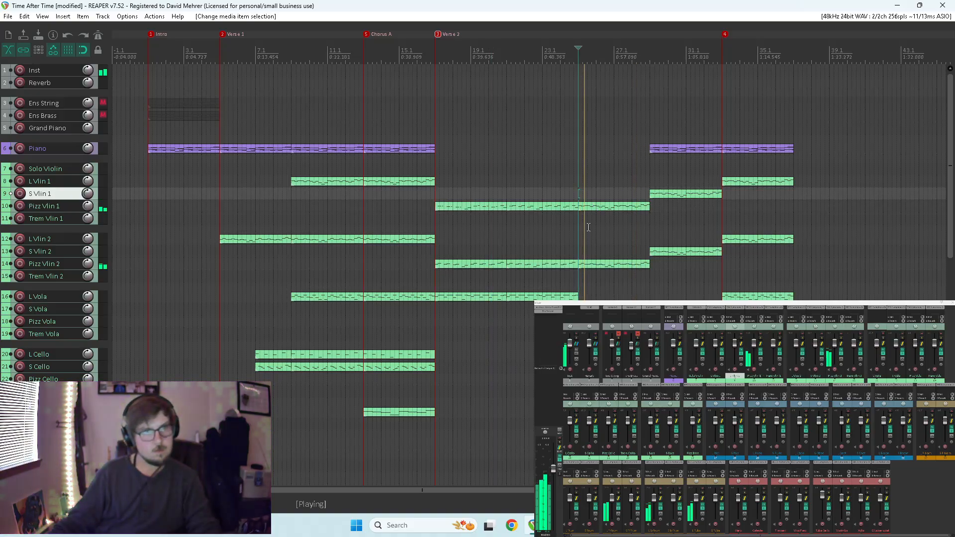
pyautogui.press('space')
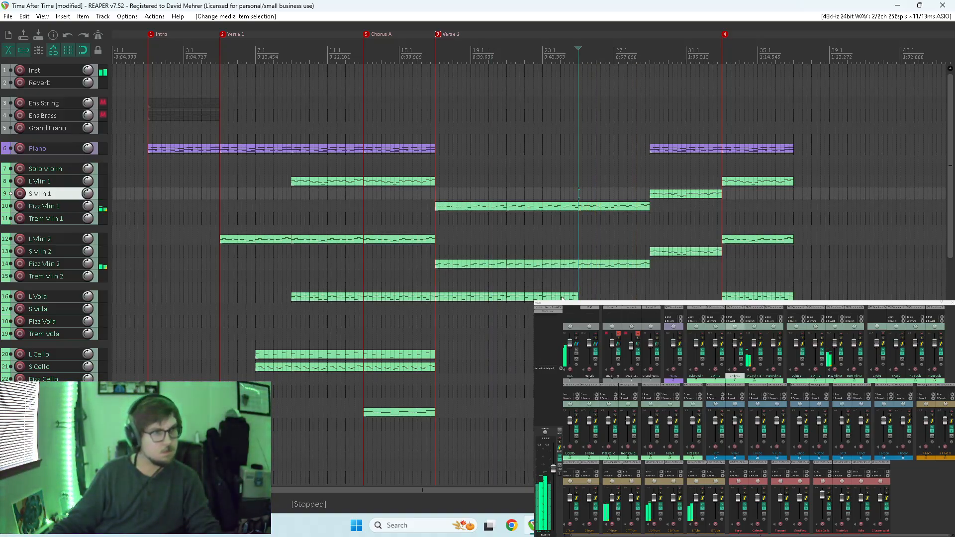
# Copy the last Verse 2 L Vola item to the S Vola track at measure 25 and open the copy for note editing.
pyautogui.click(558, 298)
pyautogui.moveTo(545, 298); pyautogui.dragTo(580, 294)
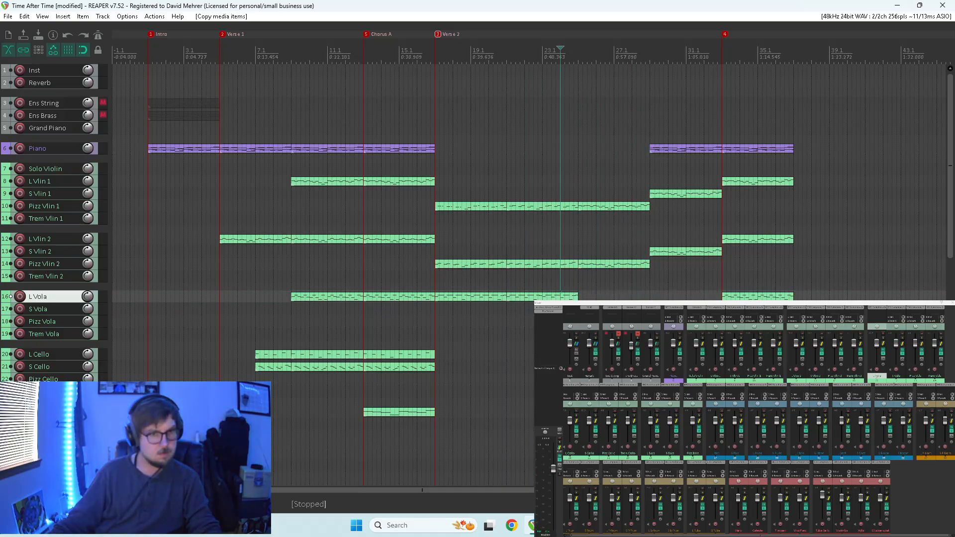
pyautogui.click(578, 282)
pyautogui.press('space')
pyautogui.doubleClick(594, 309)
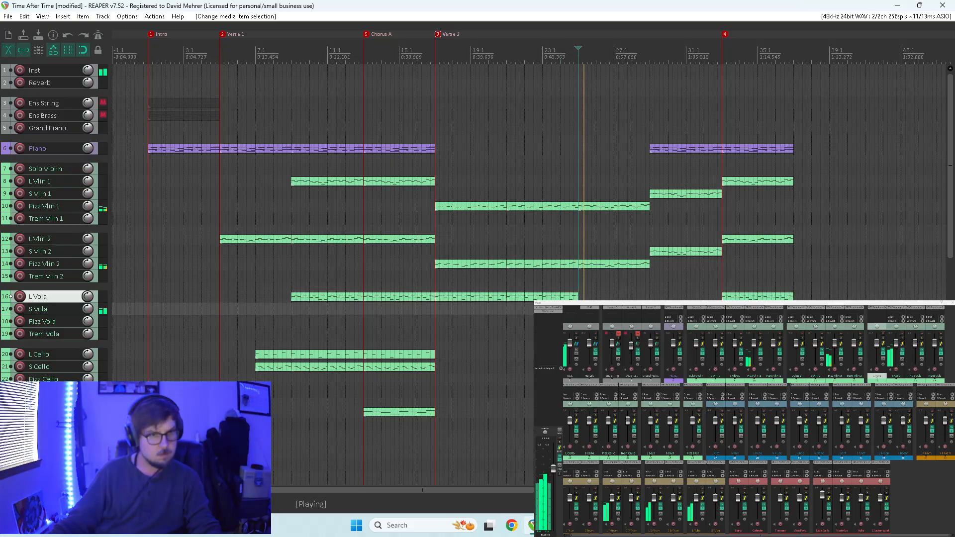
pyautogui.scroll(10, 452, 217)
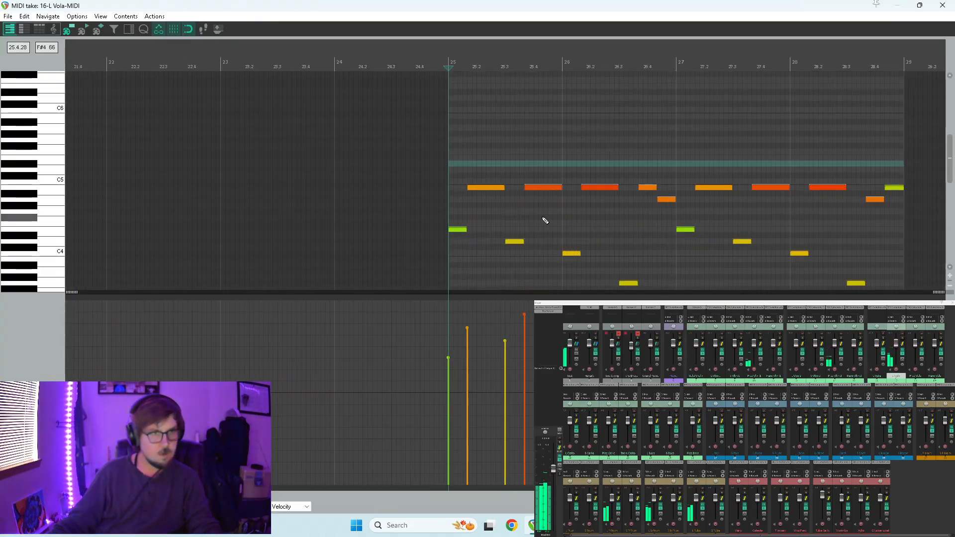
# Replace the first long B4 note in measure 25 with a short descending B4, A4, G4, F#4 run of rising velocities, and audition it.
pyautogui.moveTo(687, 187); pyautogui.dragTo(596, 188)
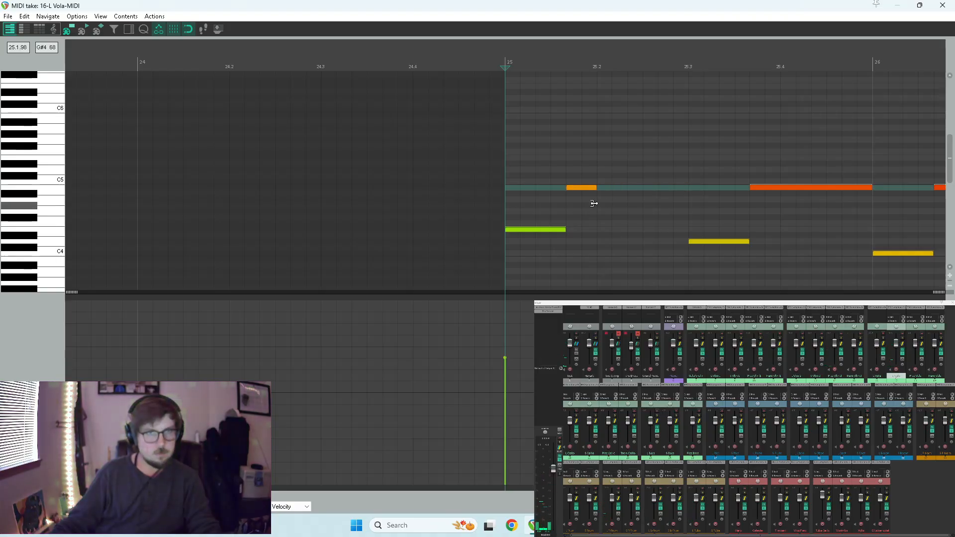
pyautogui.click(602, 188)
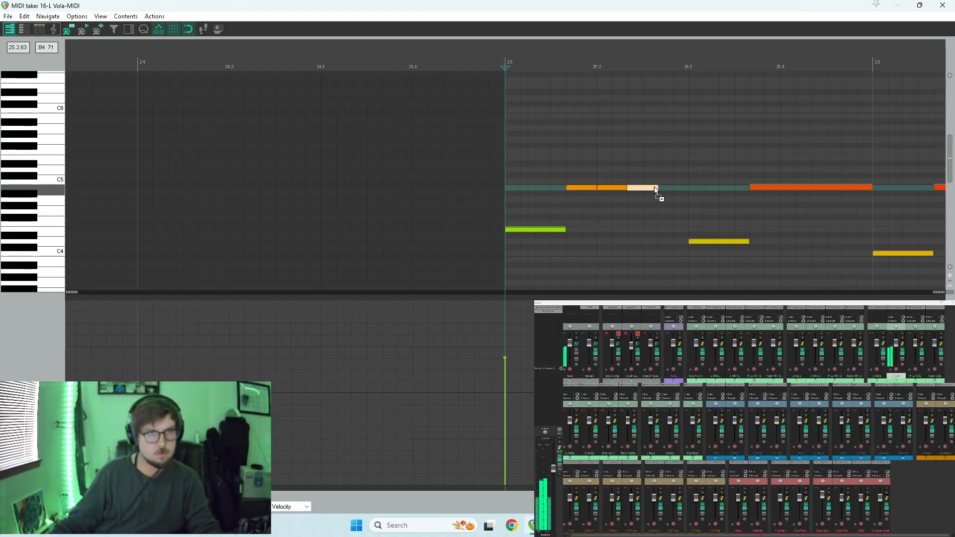
pyautogui.moveTo(667, 189); pyautogui.dragTo(574, 206)
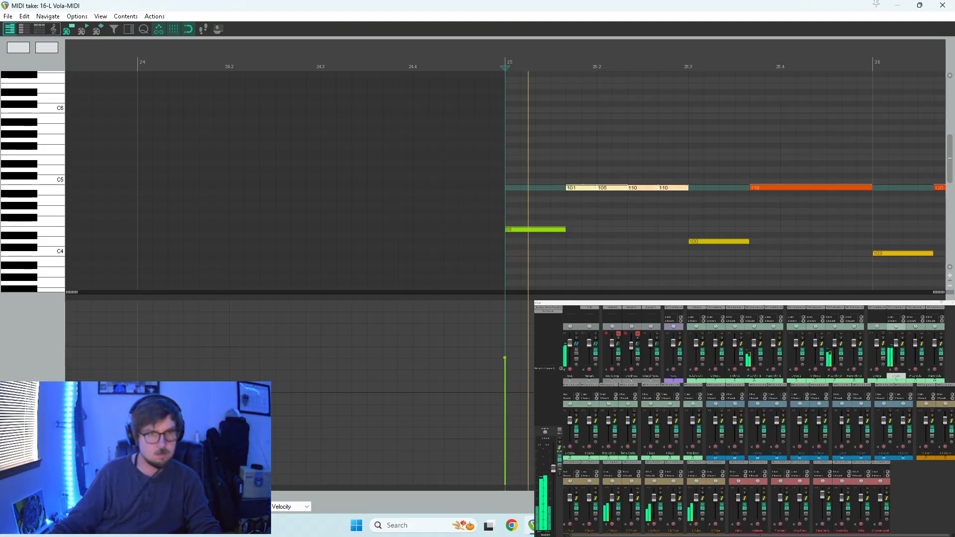
pyautogui.moveTo(610, 188); pyautogui.dragTo(676, 217)
pyautogui.click(614, 188)
pyautogui.keyDown('shift'); pyautogui.click(680, 188); pyautogui.keyUp('shift')
pyautogui.press('space')
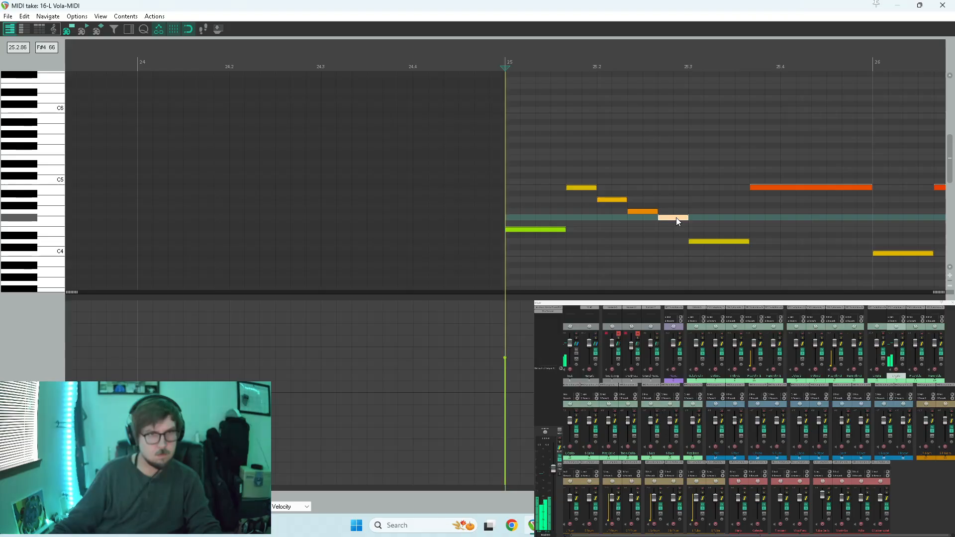
pyautogui.press('space')
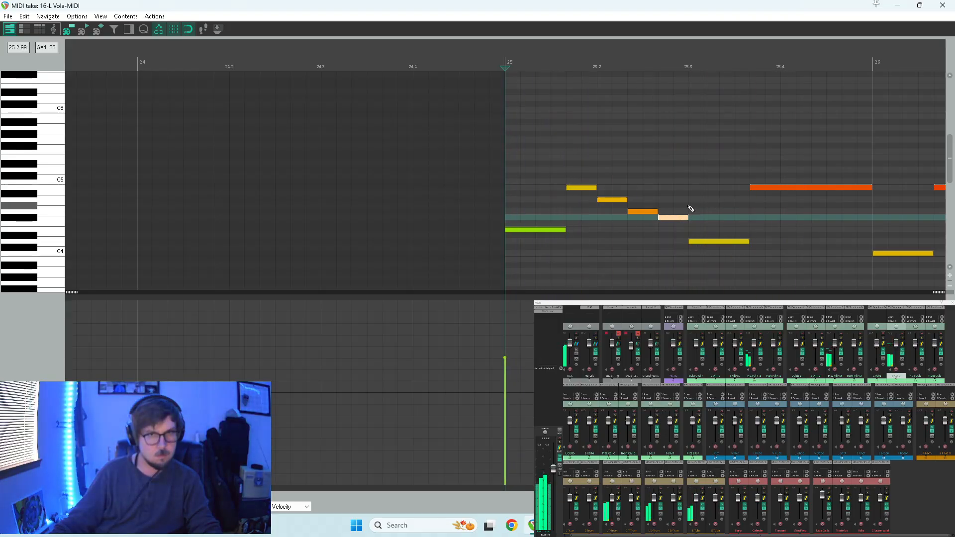
# Replace the second long B4 note in measure 25 with four short ascending notes B4, D5, F#5 and B5, and audition them.
pyautogui.scroll(-2, 686, 208)
pyautogui.press('space')
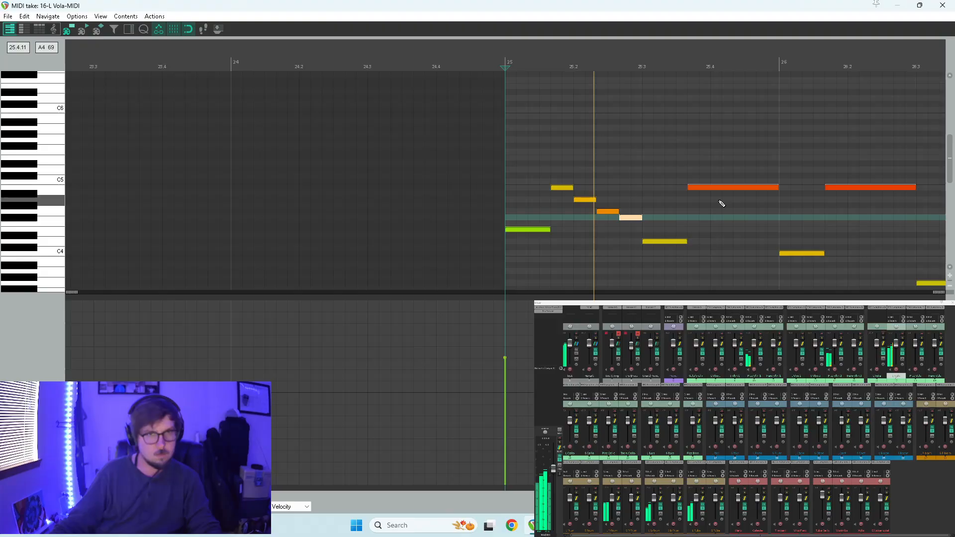
pyautogui.click(714, 187)
pyautogui.moveTo(776, 187); pyautogui.dragTo(769, 118)
pyautogui.press('space')
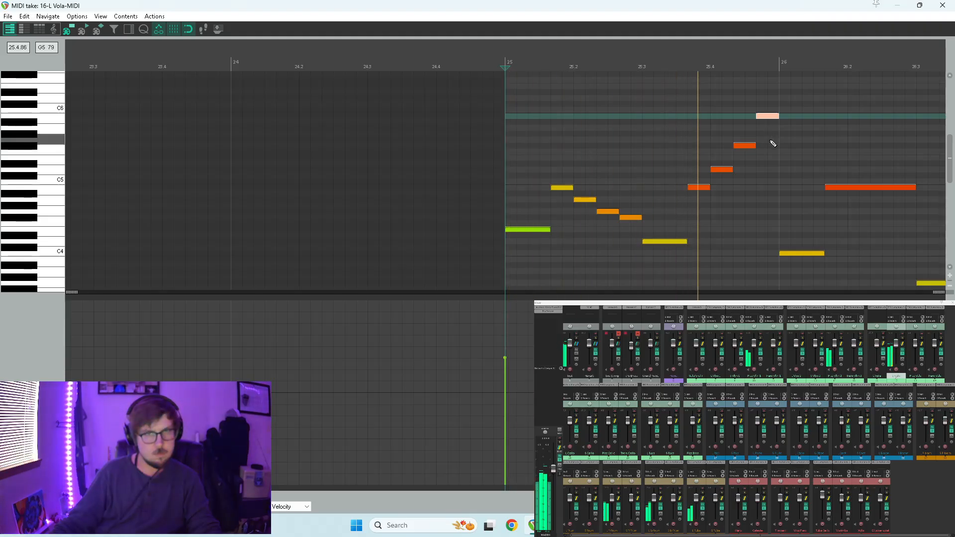
pyautogui.press('space')
# Replace the long B4 note in measure 26 with four short notes B4, A4, B4 and D5, and audition them.
pyautogui.press('space')
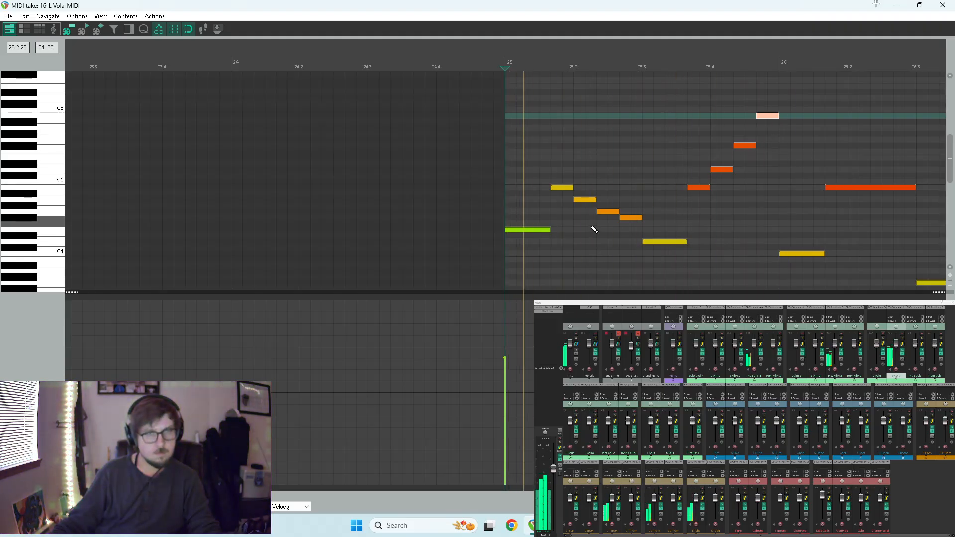
pyautogui.scroll(-1, 698, 225)
pyautogui.press('space')
pyautogui.click(790, 188)
pyautogui.moveTo(810, 188); pyautogui.dragTo(805, 169)
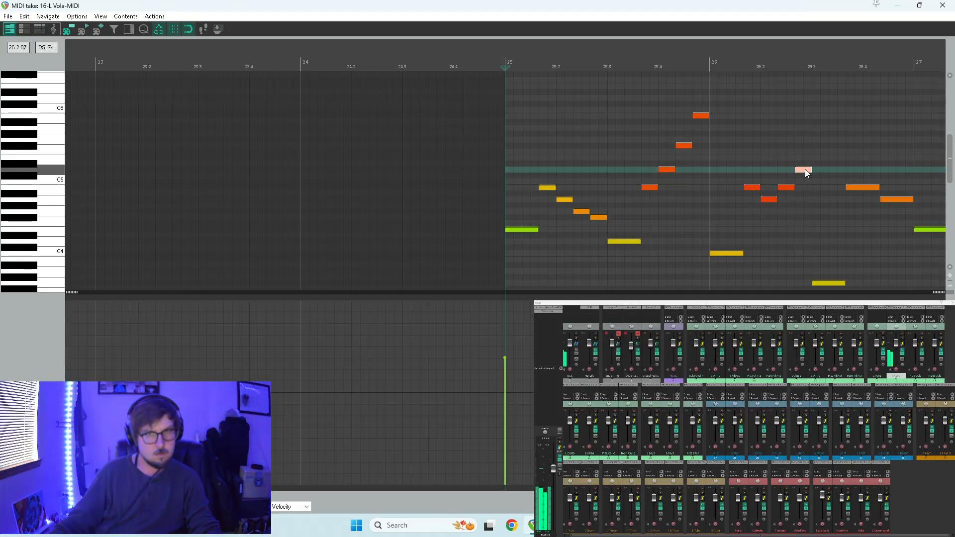
pyautogui.press('space')
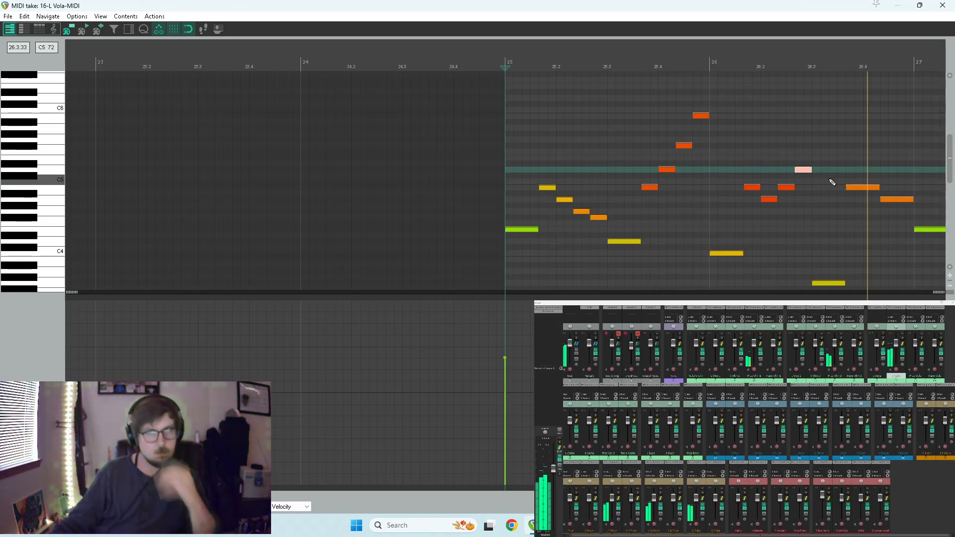
# Replace the last two notes of measure 26 with four short notes B4, D5, A4 and F#4, and audition the ending.
pyautogui.scroll(-1, 818, 179)
pyautogui.press('space')
pyautogui.click(760, 172)
pyautogui.scroll(3, 798, 194)
pyautogui.scroll(1, 801, 197)
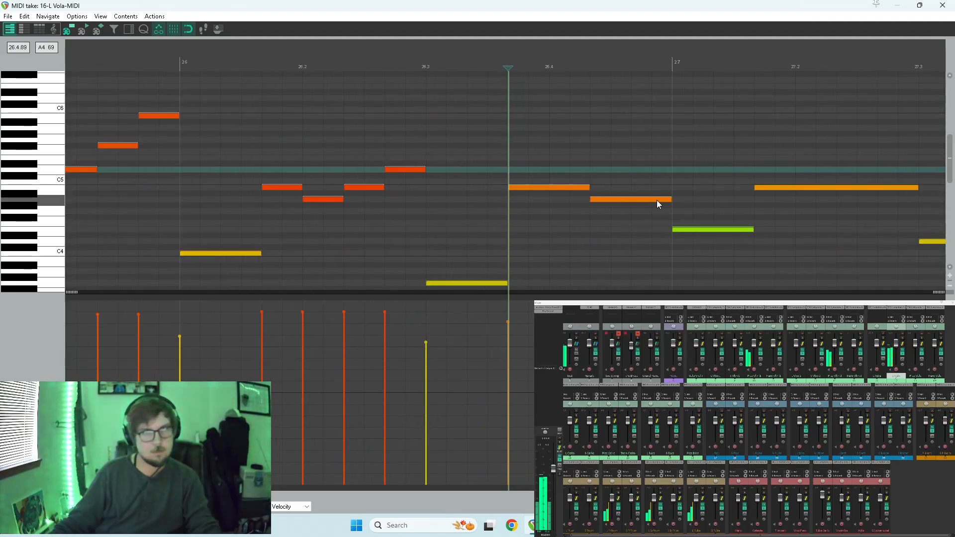
pyautogui.moveTo(586, 187); pyautogui.dragTo(549, 189)
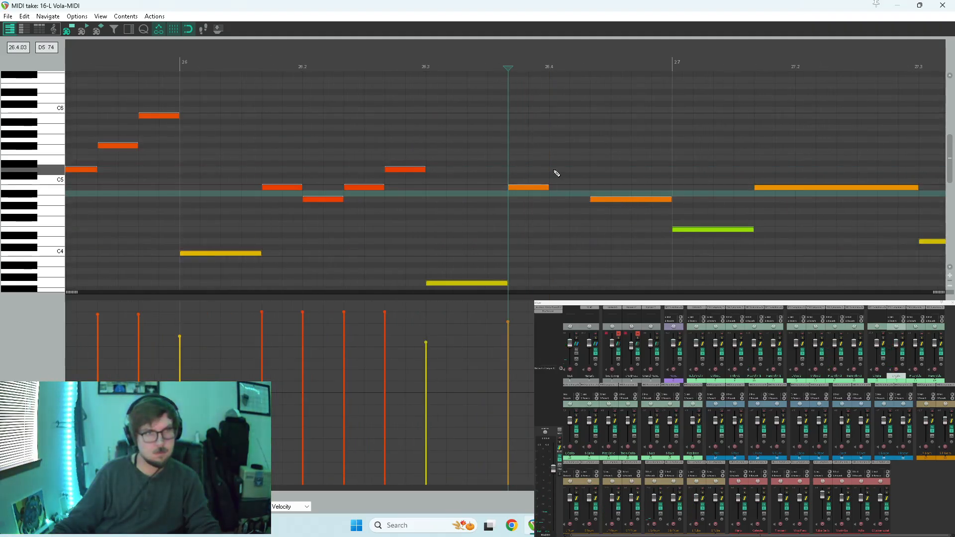
pyautogui.doubleClick(556, 170)
pyautogui.moveTo(665, 198); pyautogui.dragTo(656, 217)
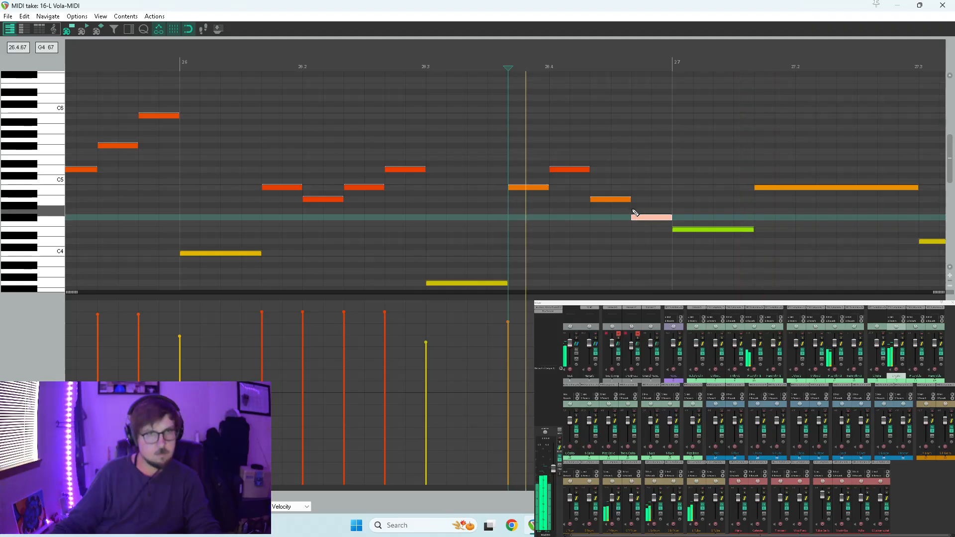
pyautogui.scroll(-3, 671, 202)
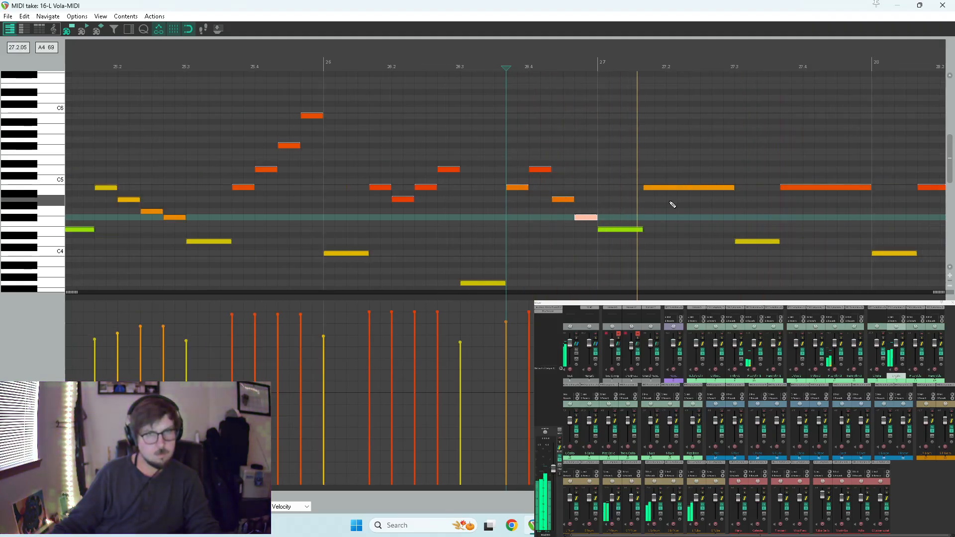
# Split the three long B4 notes in measures 27 and 28 into four short notes each, and give the four-note runs rising velocities.
pyautogui.scroll(-2, 668, 205)
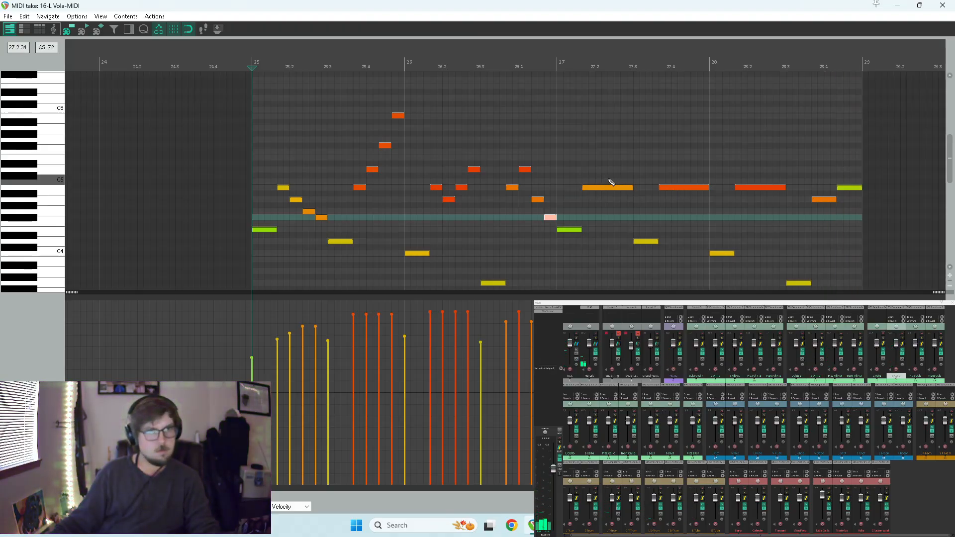
pyautogui.moveTo(608, 179); pyautogui.dragTo(753, 194)
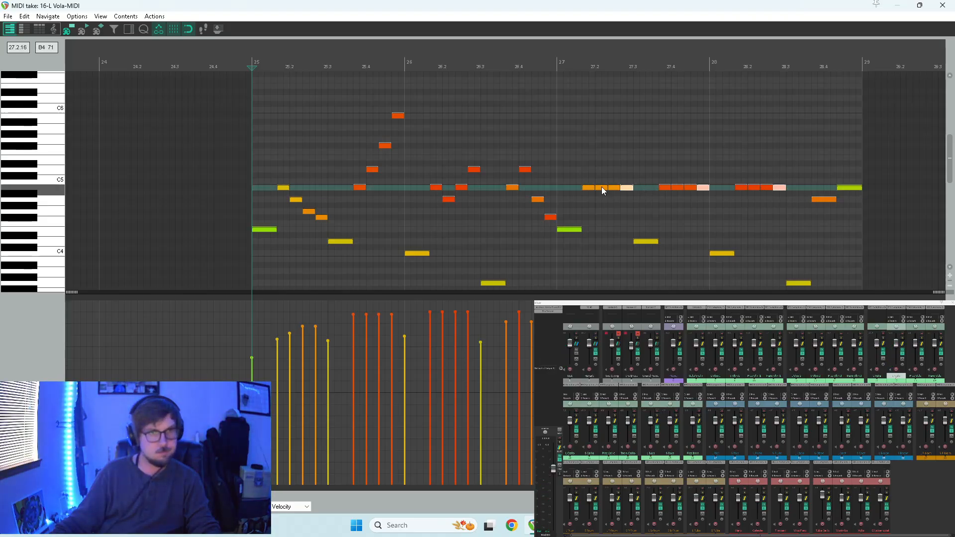
pyautogui.moveTo(406, 99); pyautogui.dragTo(353, 191)
pyautogui.moveTo(491, 160); pyautogui.dragTo(431, 204)
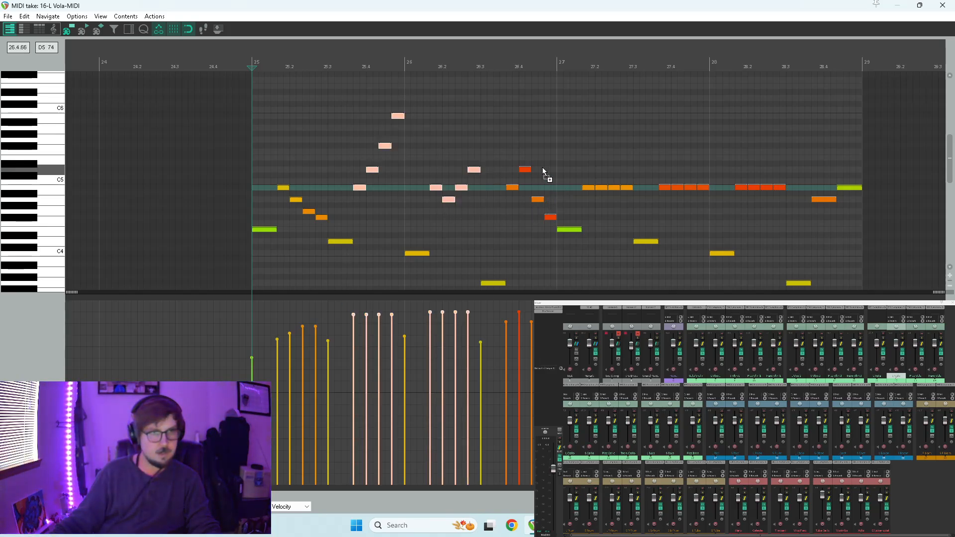
pyautogui.moveTo(580, 181); pyautogui.dragTo(790, 193)
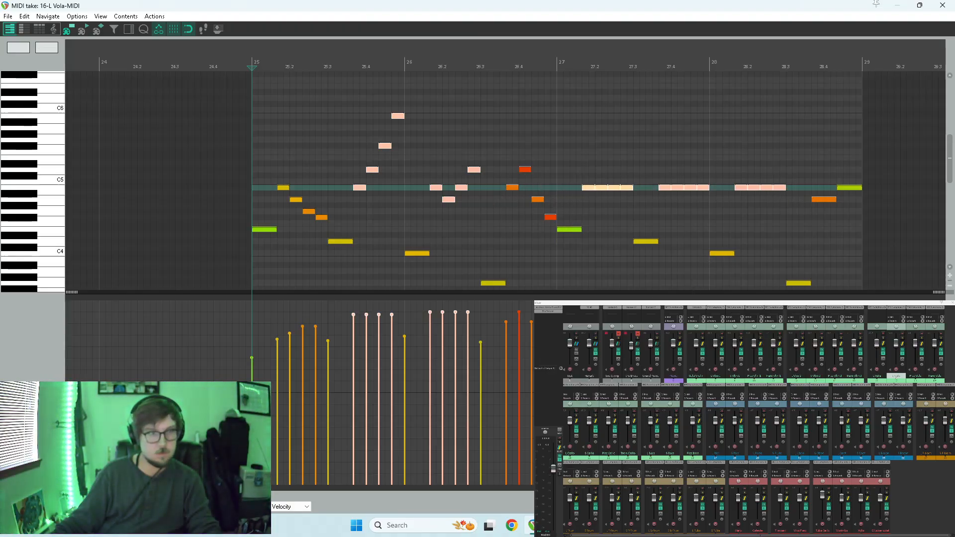
pyautogui.moveTo(347, 328); pyautogui.dragTo(376, 328)
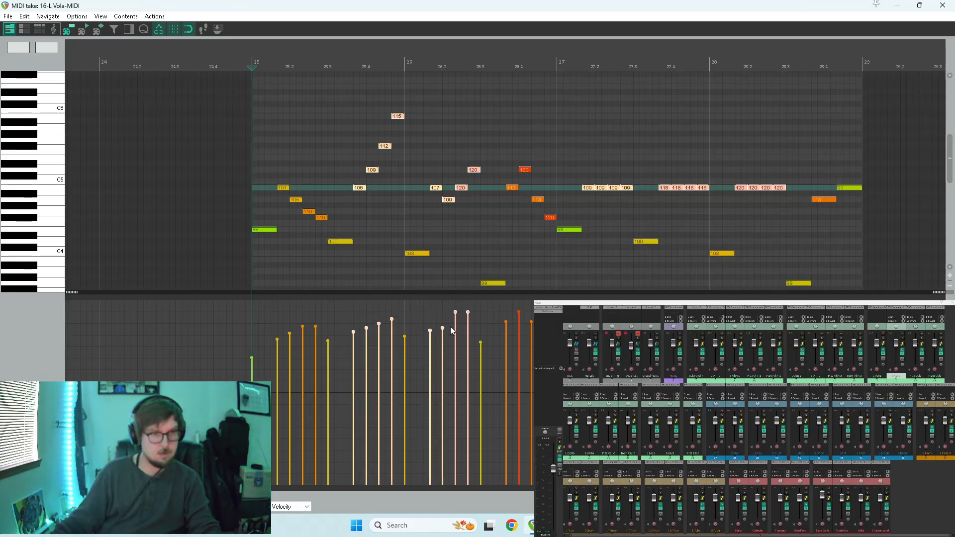
pyautogui.moveTo(580, 331); pyautogui.dragTo(736, 320)
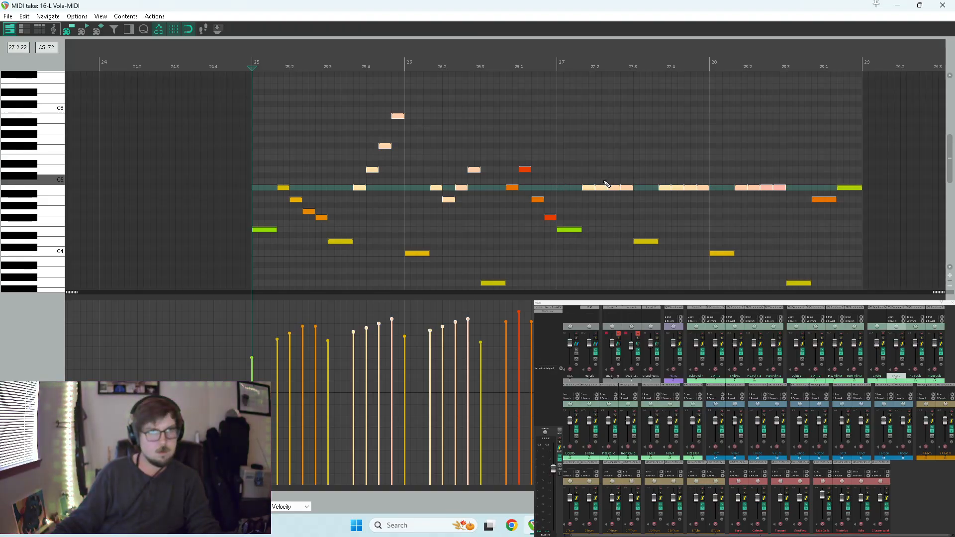
# Repitch the repeated notes in measure 27 to B4, A4, G4, B4 and an ascending B4, D5, F#5, B5, auditioning from measure 27.
pyautogui.click(558, 177)
pyautogui.press('space')
pyautogui.press('space')
pyautogui.moveTo(602, 189); pyautogui.dragTo(614, 211)
pyautogui.click(615, 189)
pyautogui.click(627, 189)
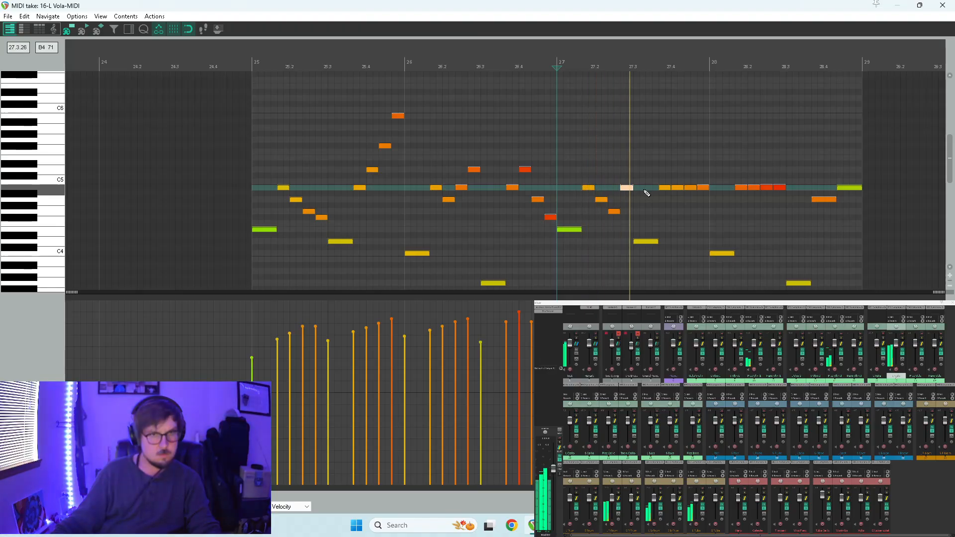
pyautogui.moveTo(677, 187); pyautogui.dragTo(692, 146)
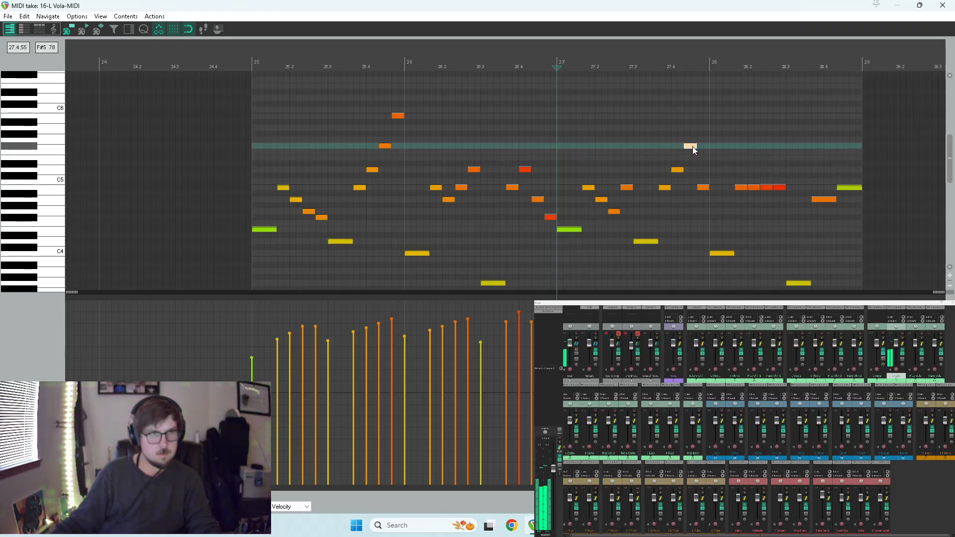
pyautogui.moveTo(702, 189); pyautogui.dragTo(703, 117)
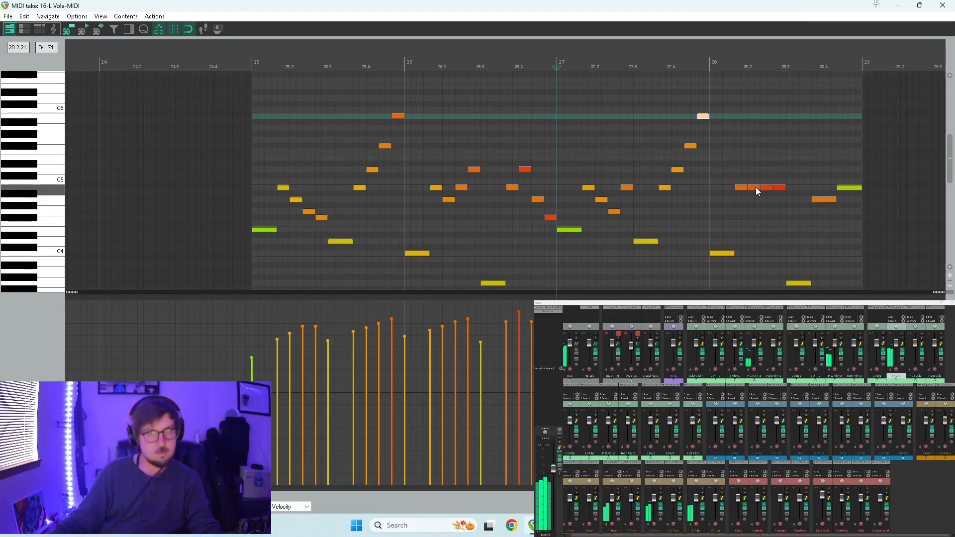
# Repitch the four short notes in measure 28 to B4, C5, B4, A4, lower the measure's last note to F#4, and audition.
pyautogui.moveTo(756, 188); pyautogui.dragTo(779, 199)
pyautogui.press('space')
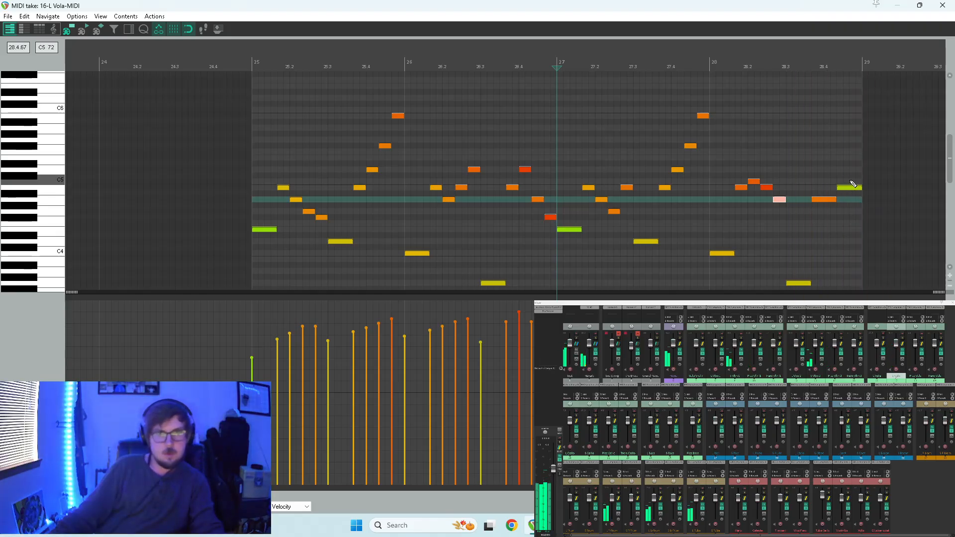
pyautogui.moveTo(851, 189); pyautogui.dragTo(850, 219)
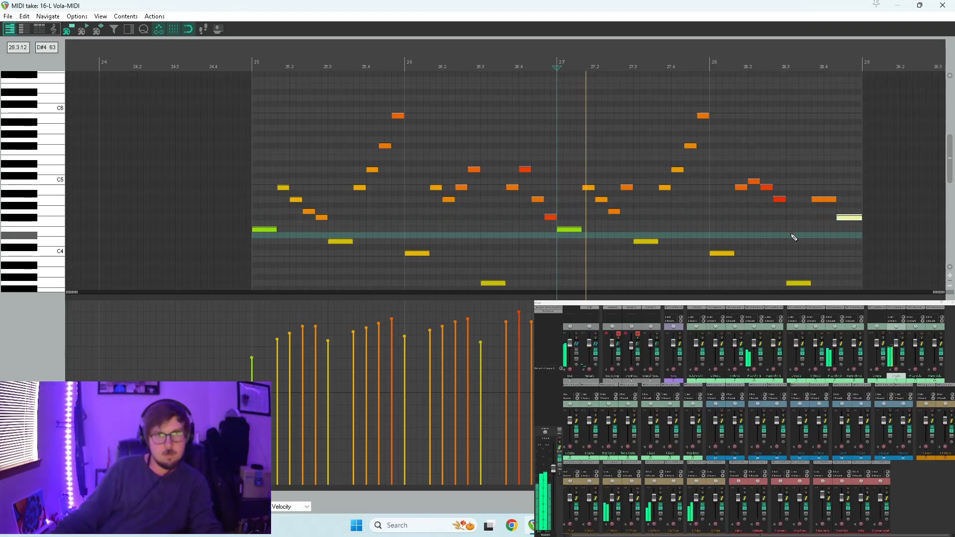
pyautogui.press('space')
pyautogui.click(850, 220)
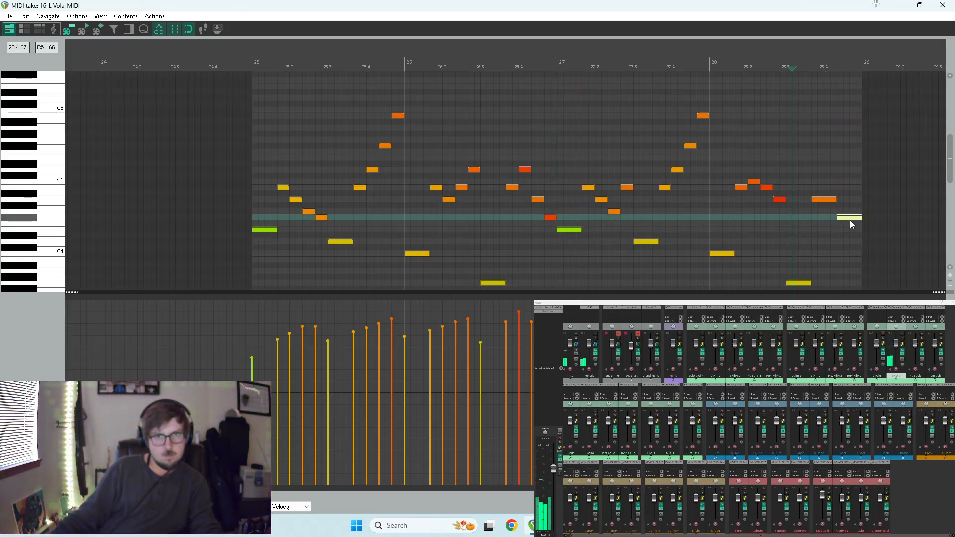
pyautogui.click(848, 233)
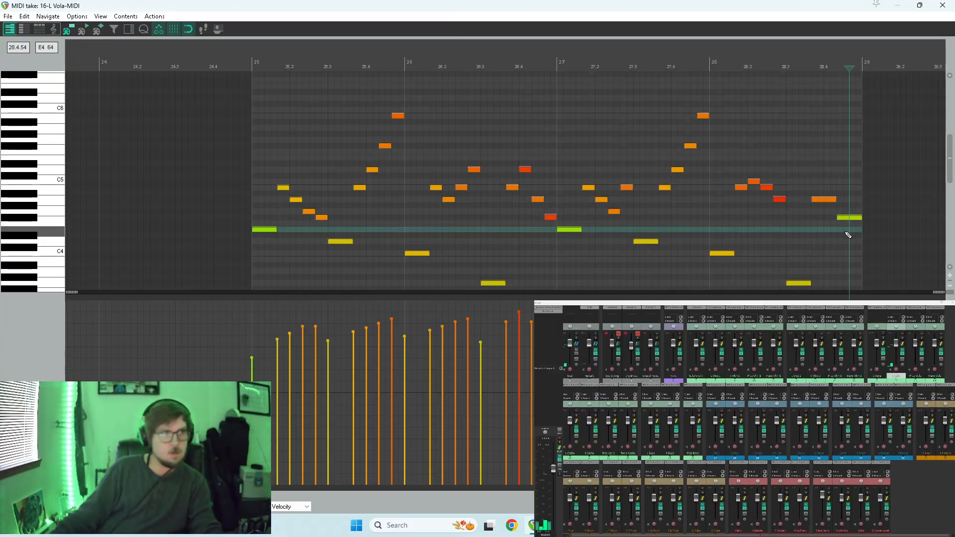
pyautogui.click(709, 222)
pyautogui.press('space')
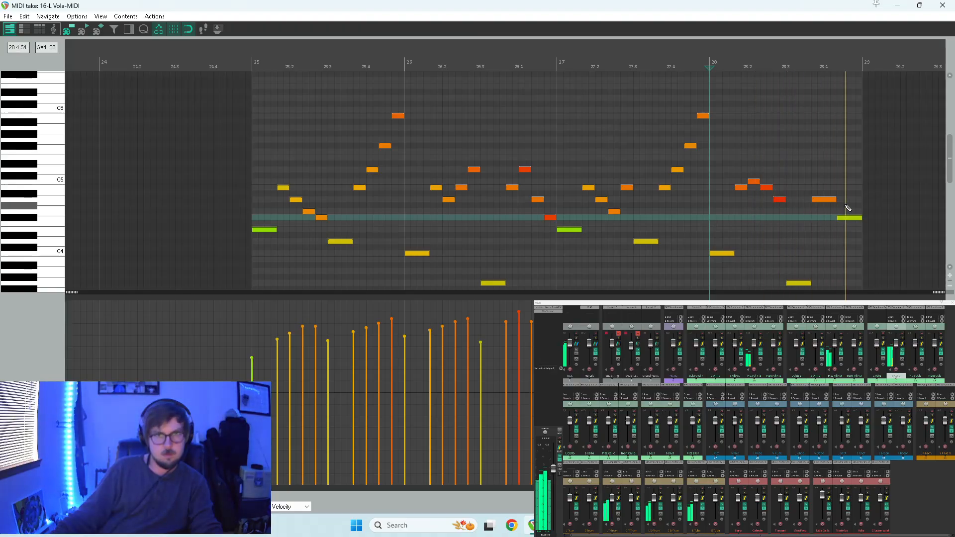
# Turn the final note of measure 28 into two short notes, G4 and F#4, and close the note editor.
pyautogui.moveTo(851, 222); pyautogui.dragTo(852, 216)
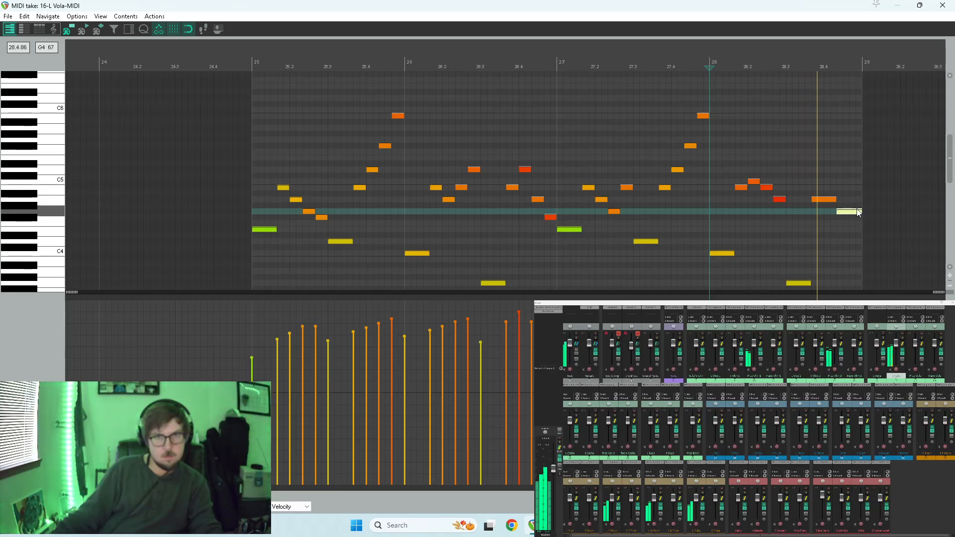
pyautogui.moveTo(858, 213)
pyautogui.mouseDown()
pyautogui.moveTo(843, 212)
pyautogui.moveTo(862, 218)
pyautogui.moveTo(859, 210)
pyautogui.moveTo(855, 223)
pyautogui.mouseUp()
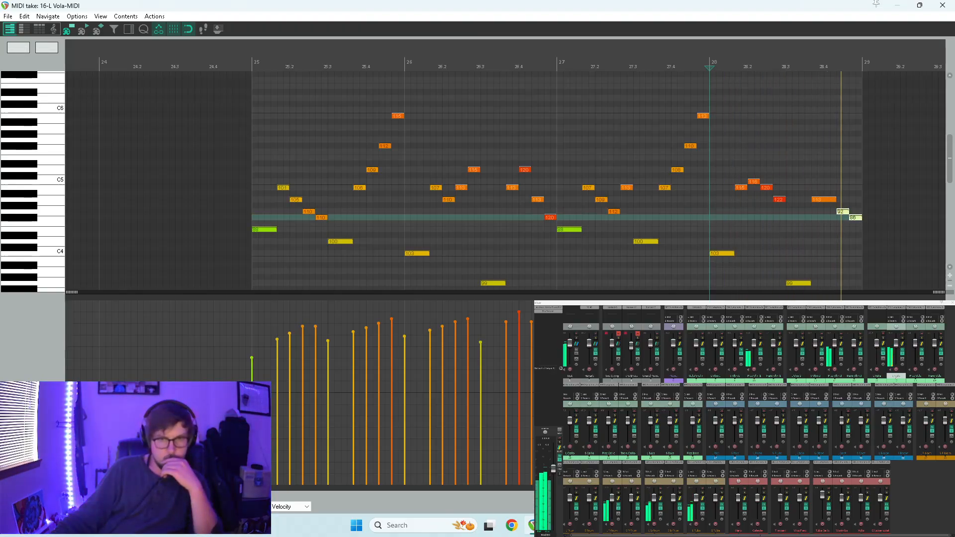
pyautogui.click(942, 5)
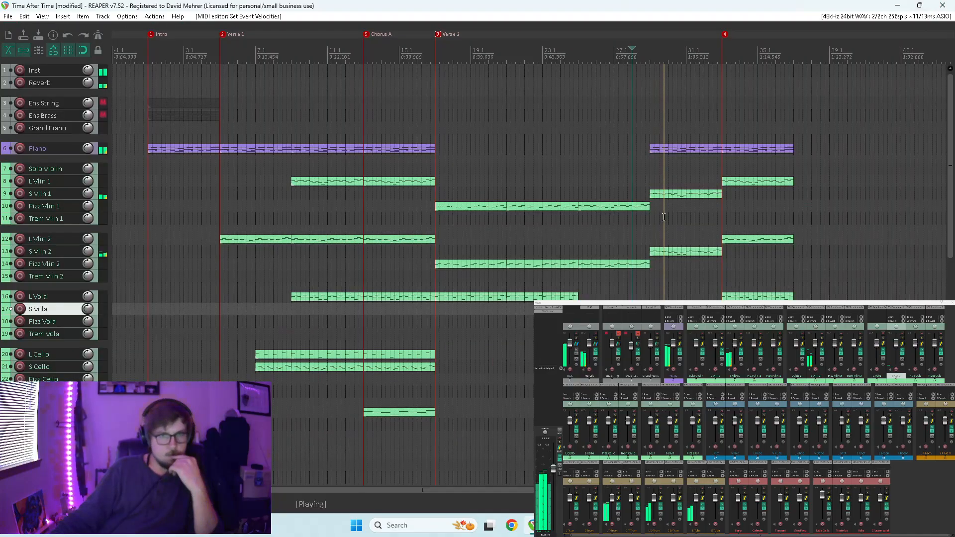
pyautogui.press('space')
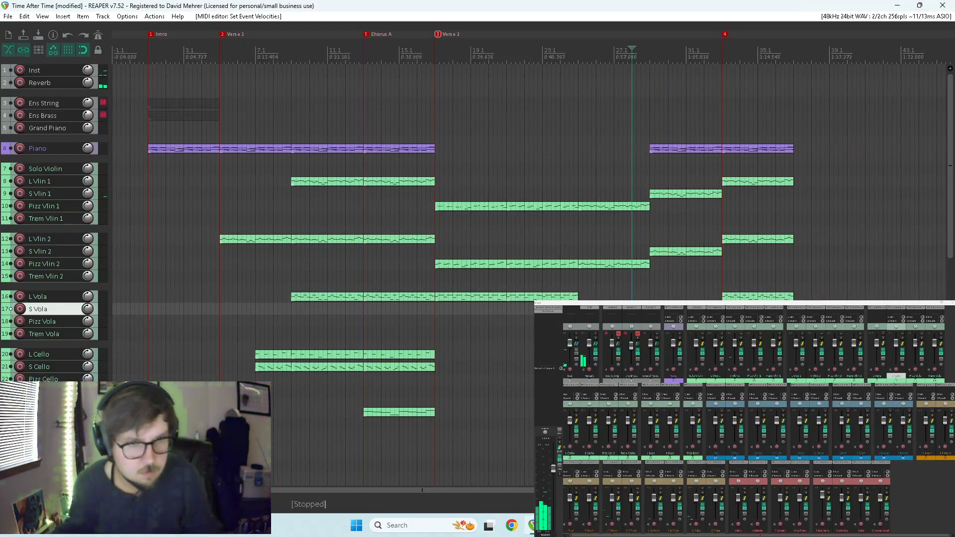
# Place the edited viola item from measure 25 on the L Vola track at measure 29 and play from there.
pyautogui.click(623, 309)
pyautogui.moveTo(677, 306); pyautogui.dragTo(677, 299)
pyautogui.click(648, 278)
pyautogui.press('space')
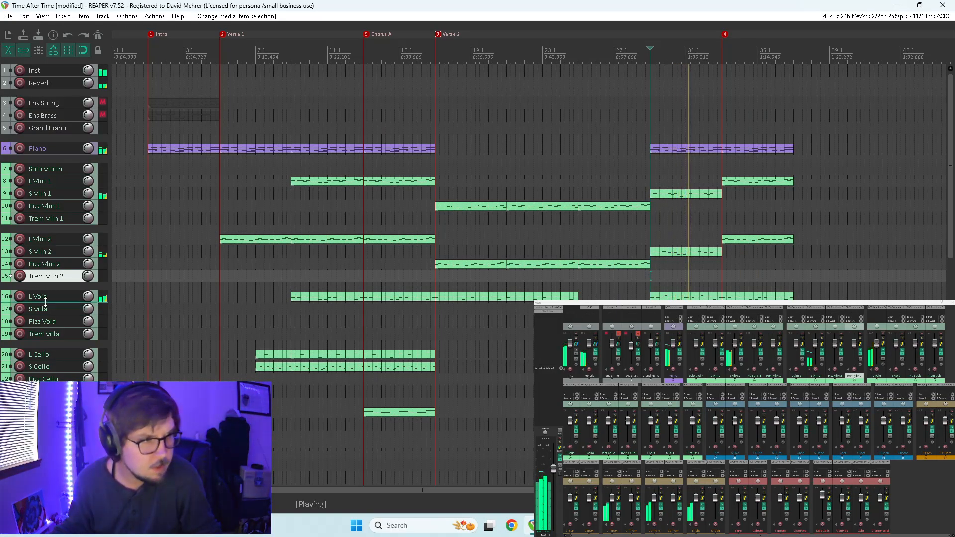
# Expand the L Vola track, solo it and make it the selected track.
pyautogui.moveTo(43, 302); pyautogui.dragTo(42, 320)
pyautogui.click(29, 312)
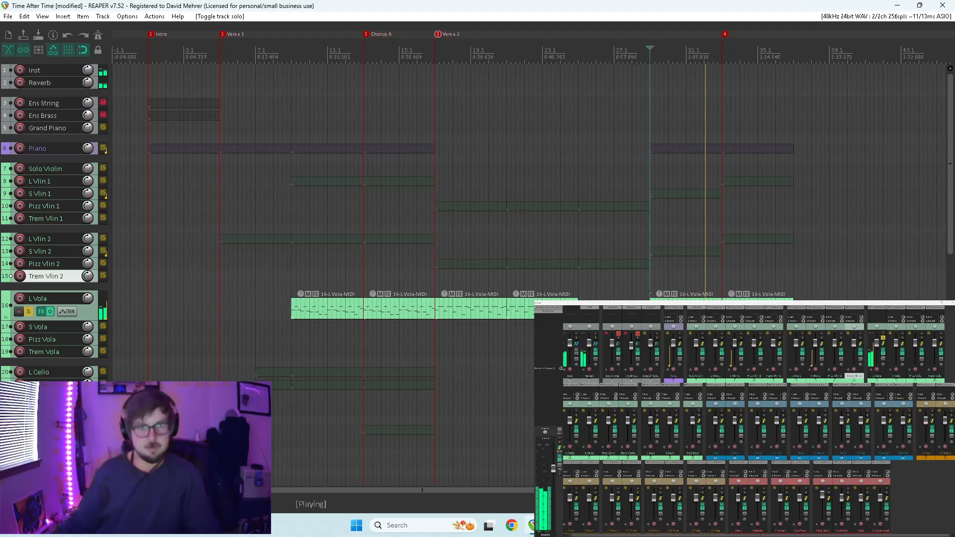
pyautogui.press('Down')
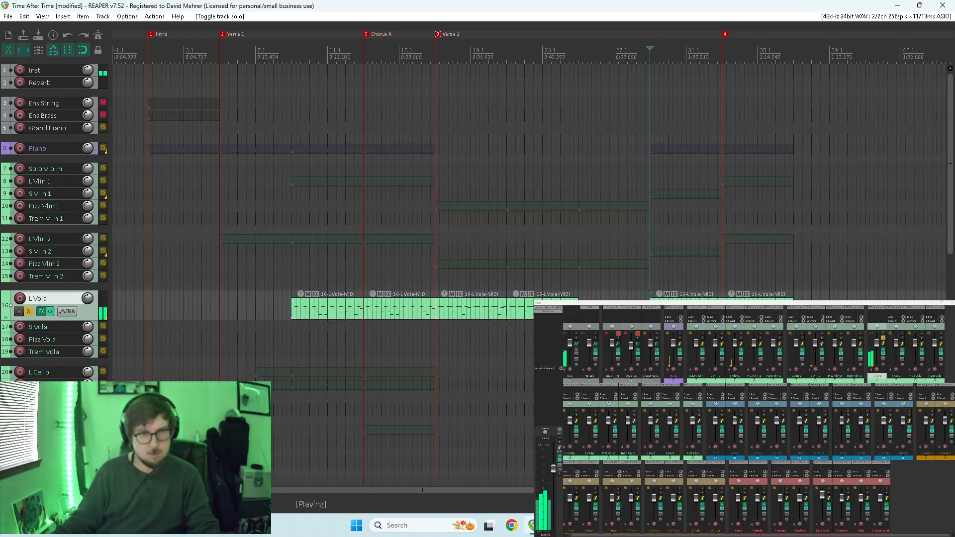
# Copy the L Vola item at measure 29 onto the S Vola track and open the copy for note editing.
pyautogui.doubleClick(672, 297)
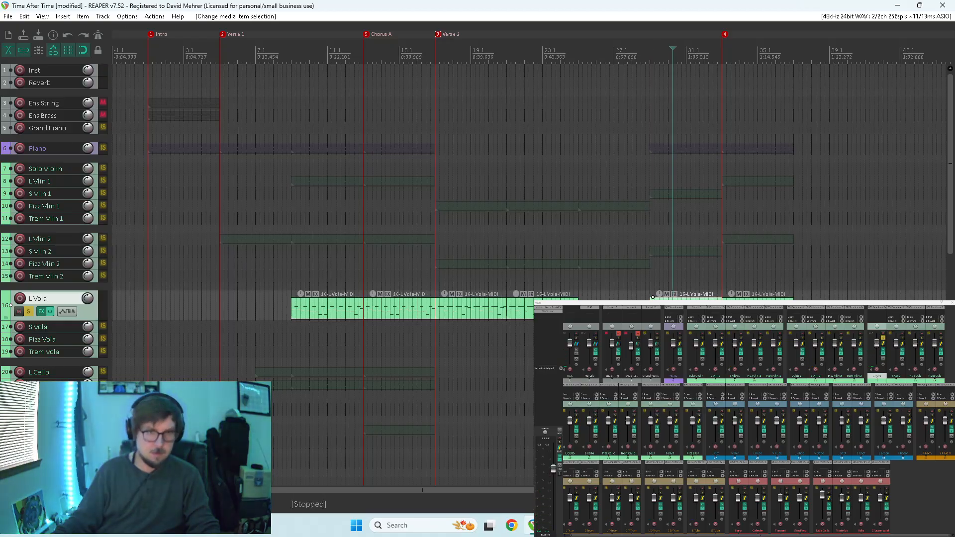
pyautogui.hotkey('ctrl', 'c')
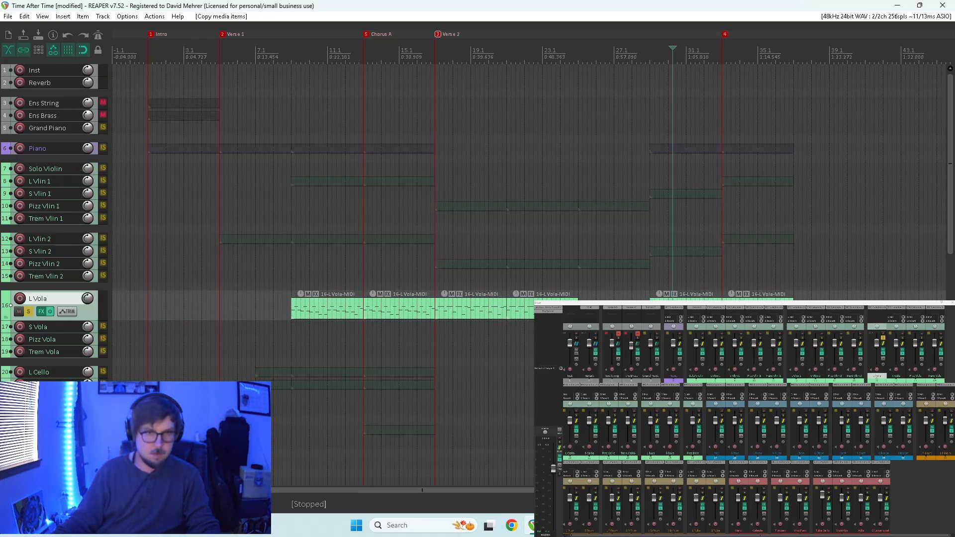
pyautogui.doubleClick(668, 326)
pyautogui.scroll(-3, 507, 248)
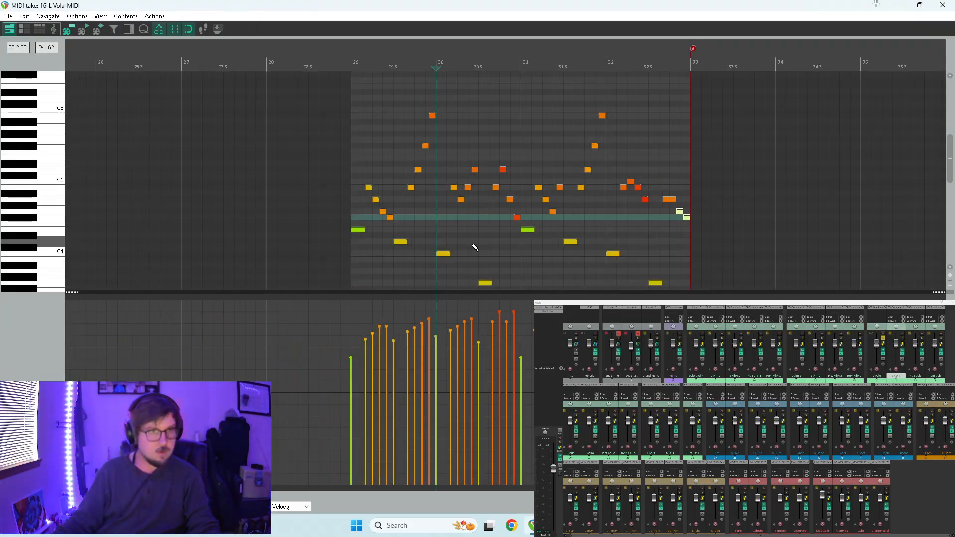
# Delete all the low accompaniment notes from the S Vola copy, play back the remaining runs, and close its editor.
pyautogui.moveTo(403, 227); pyautogui.dragTo(671, 290)
pyautogui.press('Delete')
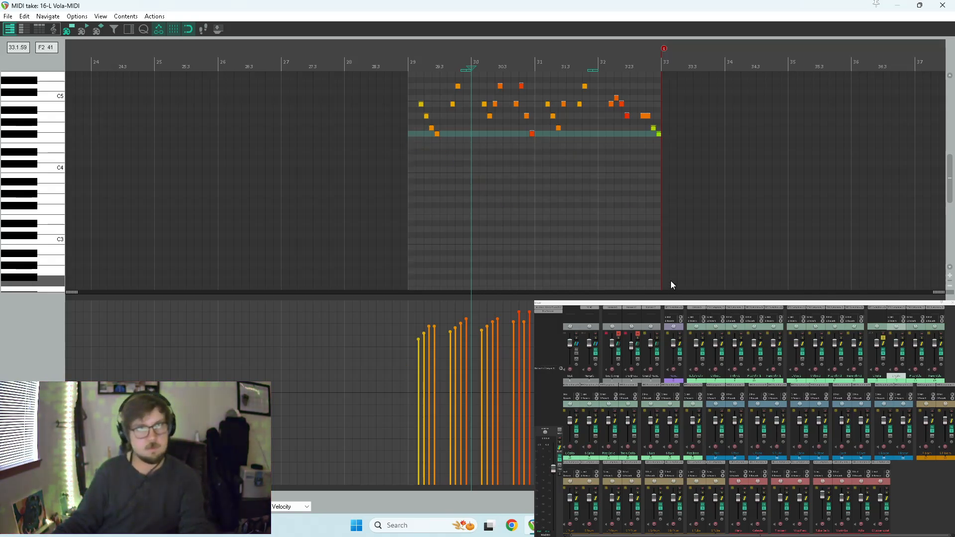
pyautogui.press('space')
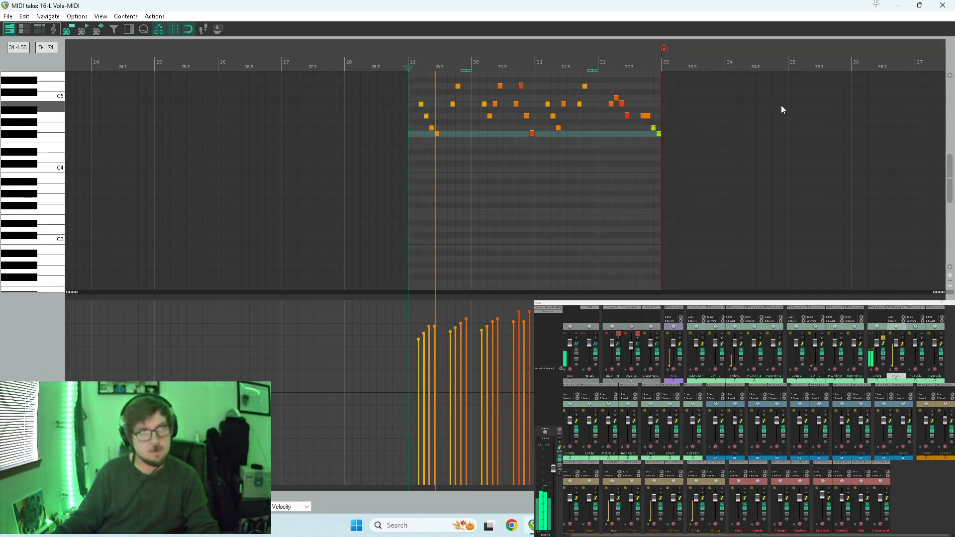
pyautogui.press('Escape')
# Open the L Vola item at measure 29 and delete all the short upper run notes, keeping only the low notes.
pyautogui.doubleClick(672, 308)
pyautogui.scroll(-3, 550, 220)
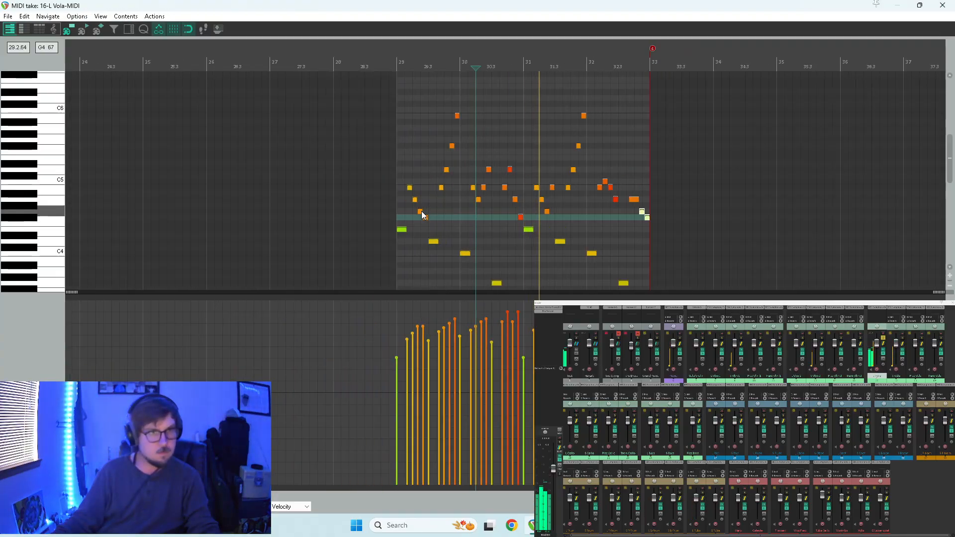
pyautogui.moveTo(393, 220); pyautogui.dragTo(690, 93)
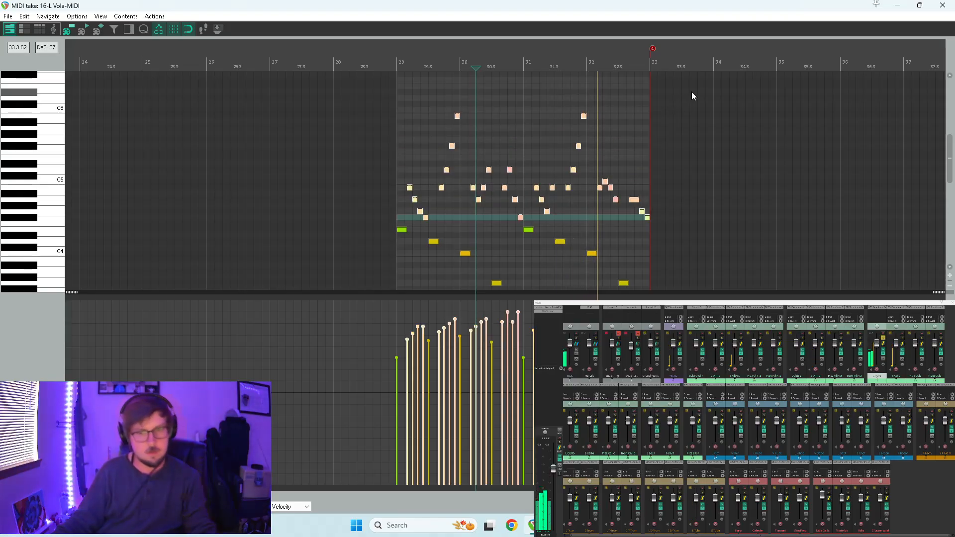
pyautogui.press('Delete')
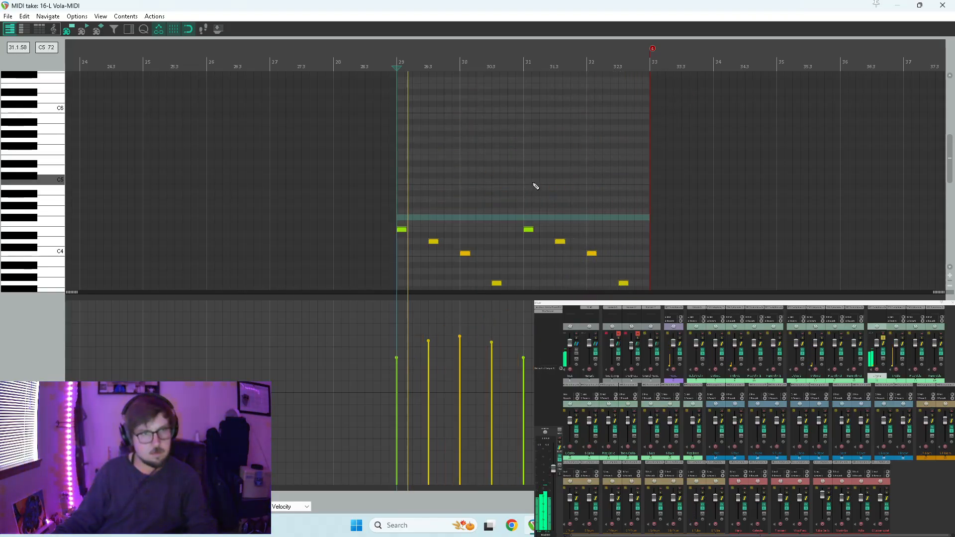
# Close the L Vola editor, expand and solo the S Vola track, and play both viola parts from measure 29.
pyautogui.click(941, 5)
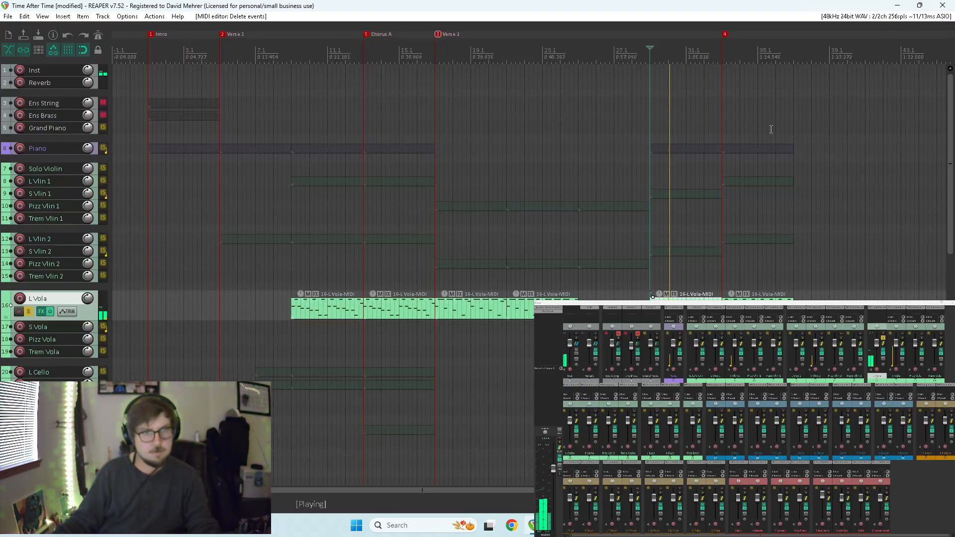
pyautogui.moveTo(34, 333); pyautogui.dragTo(34, 349)
pyautogui.click(29, 340)
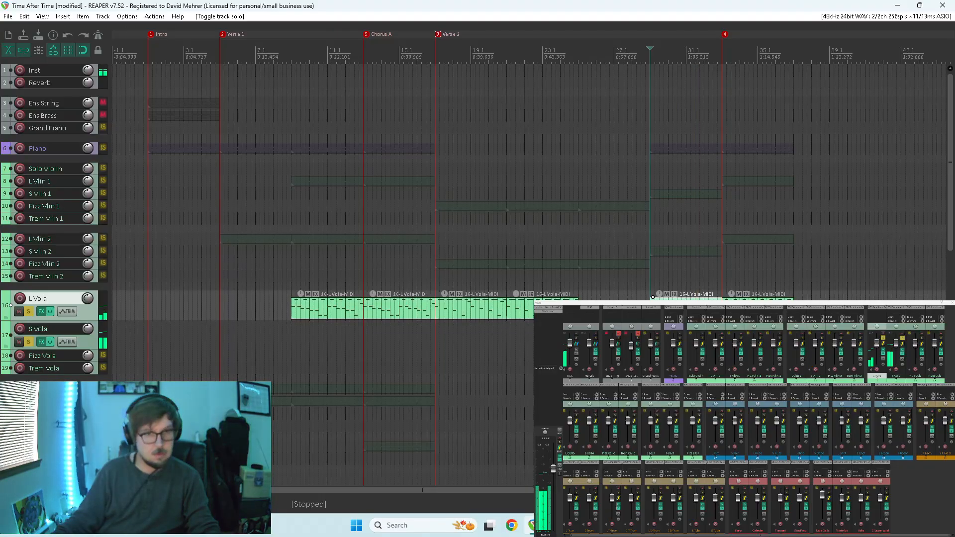
pyautogui.click(650, 356)
pyautogui.press('space')
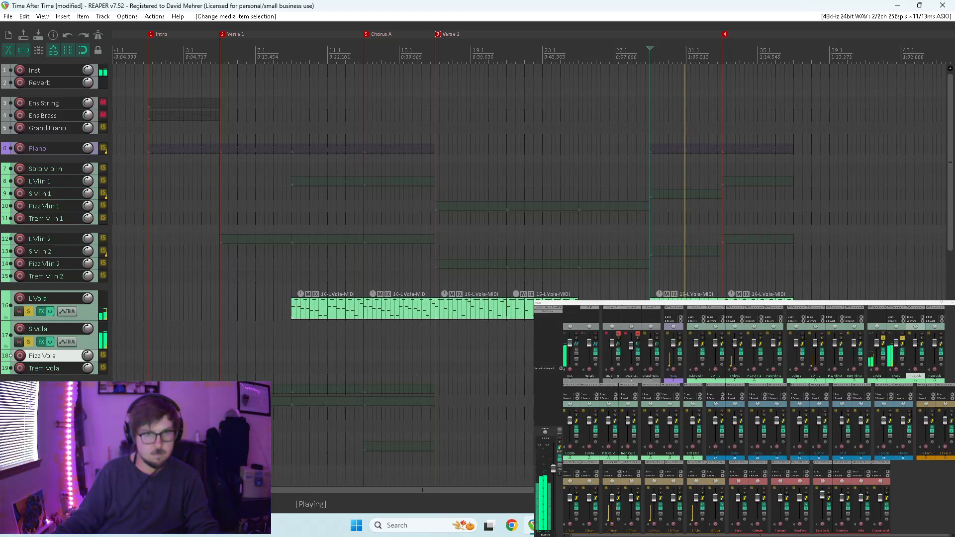
pyautogui.press('space')
# Lower the velocities of all notes in the S Vola item at measure 29, comparing the soloed violas with the full mix.
pyautogui.doubleClick(672, 337)
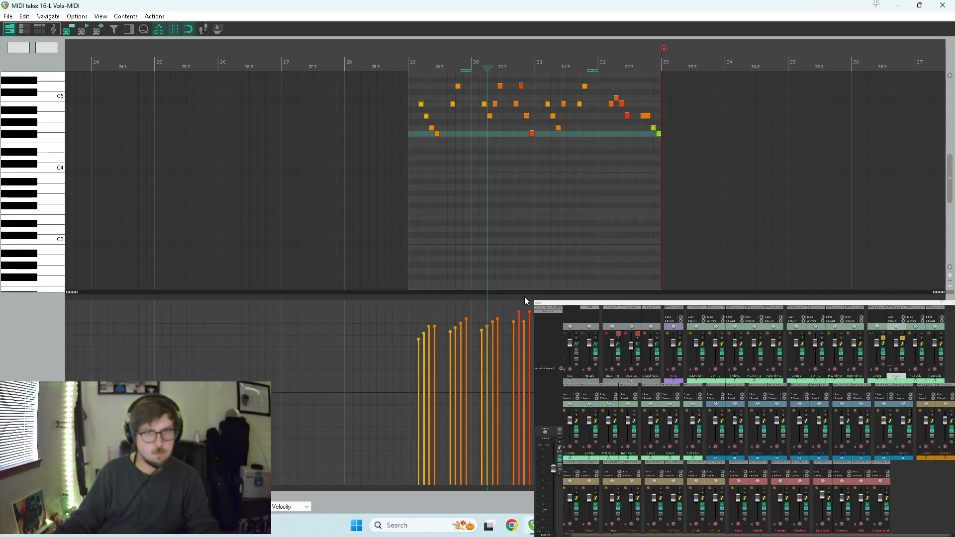
pyautogui.hotkey('ctrl', 'a')
pyautogui.moveTo(466, 319); pyautogui.dragTo(466, 346)
pyautogui.press('space')
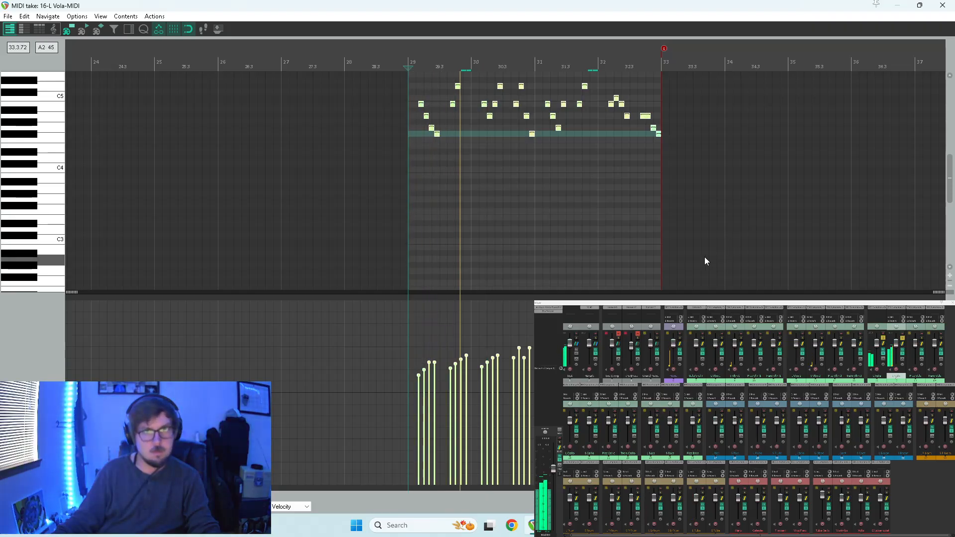
pyautogui.moveTo(497, 355); pyautogui.dragTo(497, 387)
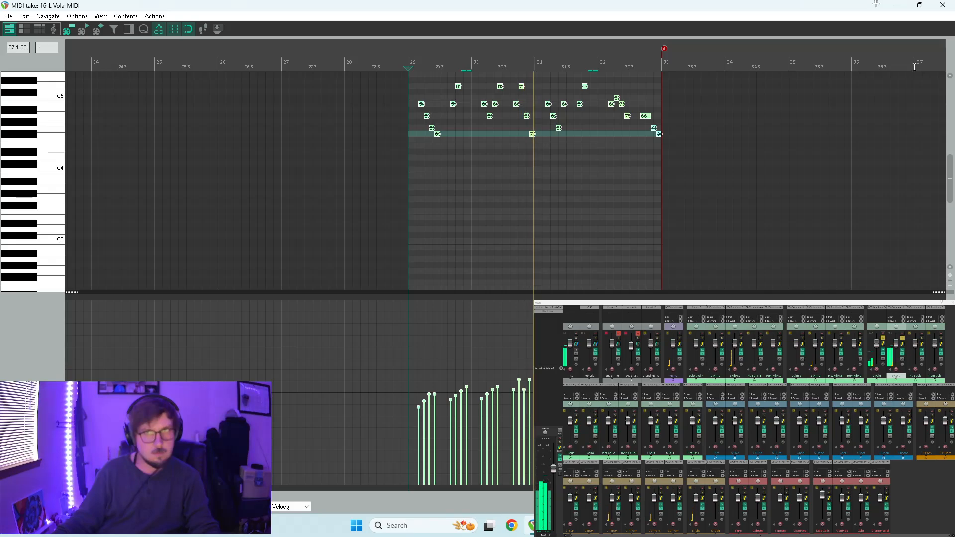
pyautogui.click(942, 5)
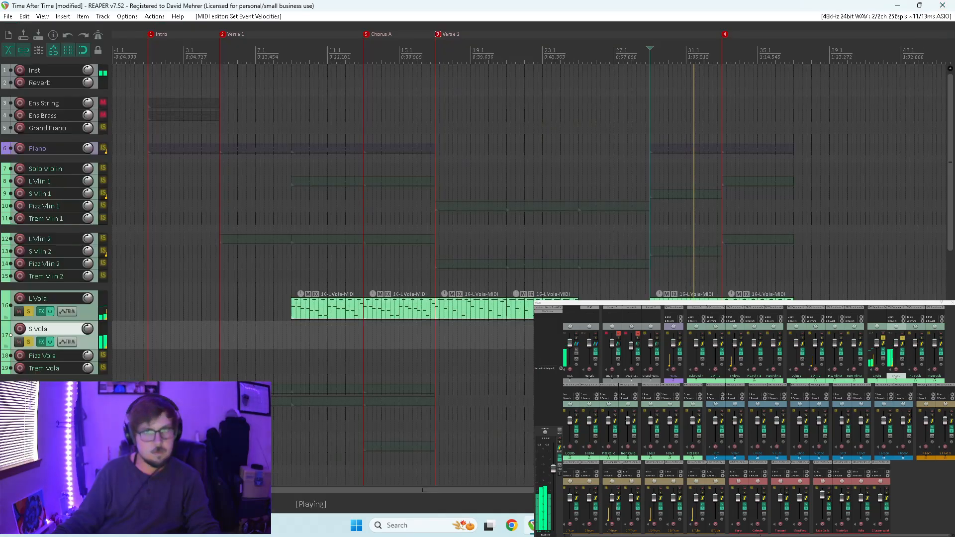
pyautogui.click(28, 341)
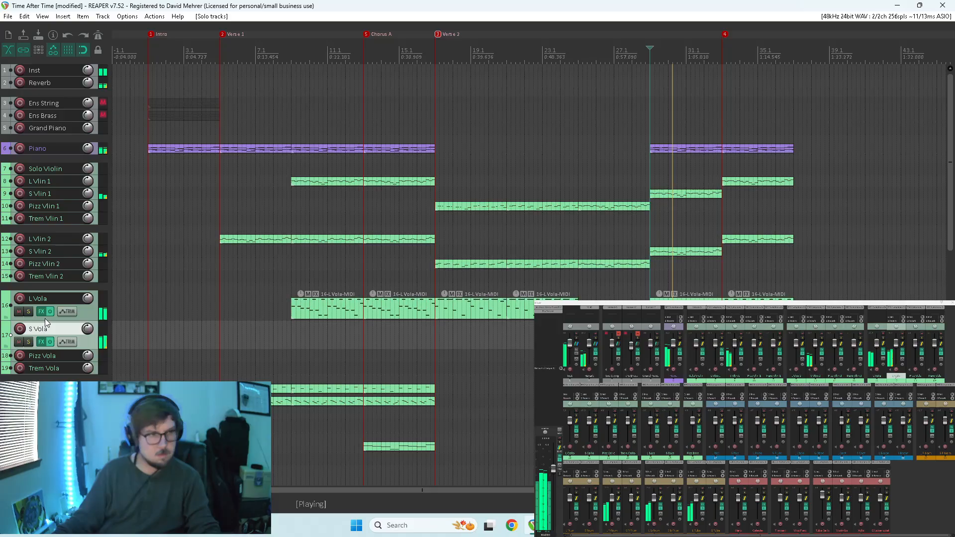
pyautogui.click(28, 342)
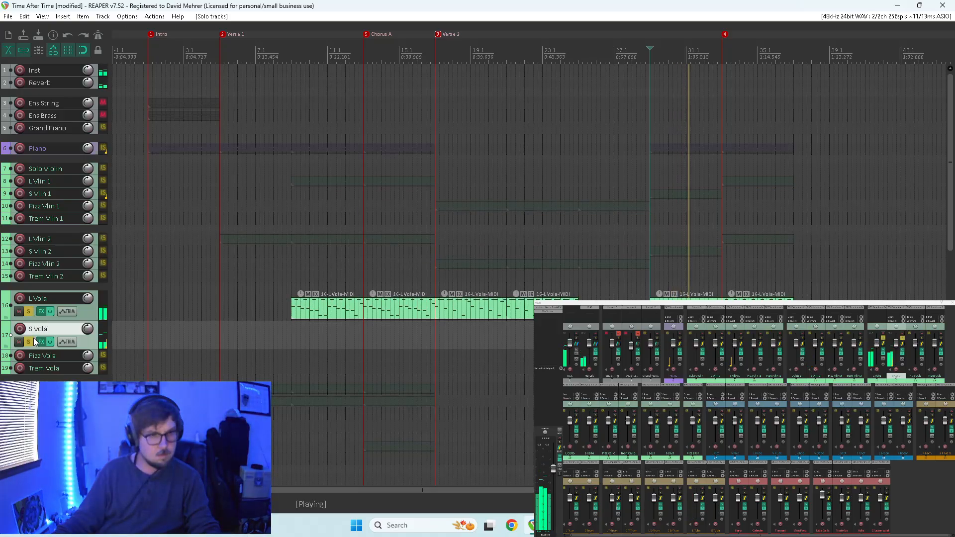
# Raise the velocities of all notes in the L Vola item at measure 29, play it back from the start and close its editor.
pyautogui.doubleClick(672, 298)
pyautogui.scroll(-1, 532, 298)
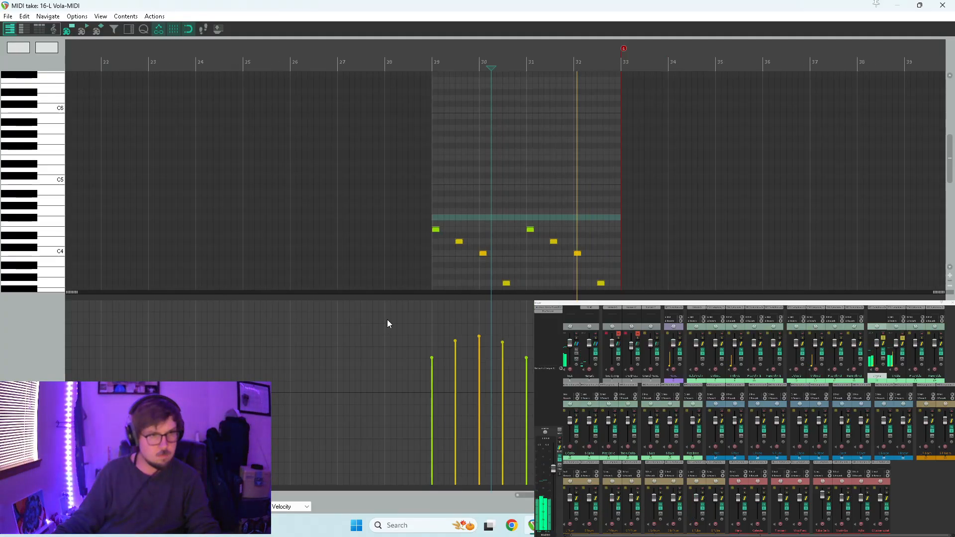
pyautogui.hotkey('ctrl', 'a')
pyautogui.moveTo(504, 342); pyautogui.dragTo(502, 313)
pyautogui.press('w')
pyautogui.press('space')
pyautogui.click(942, 5)
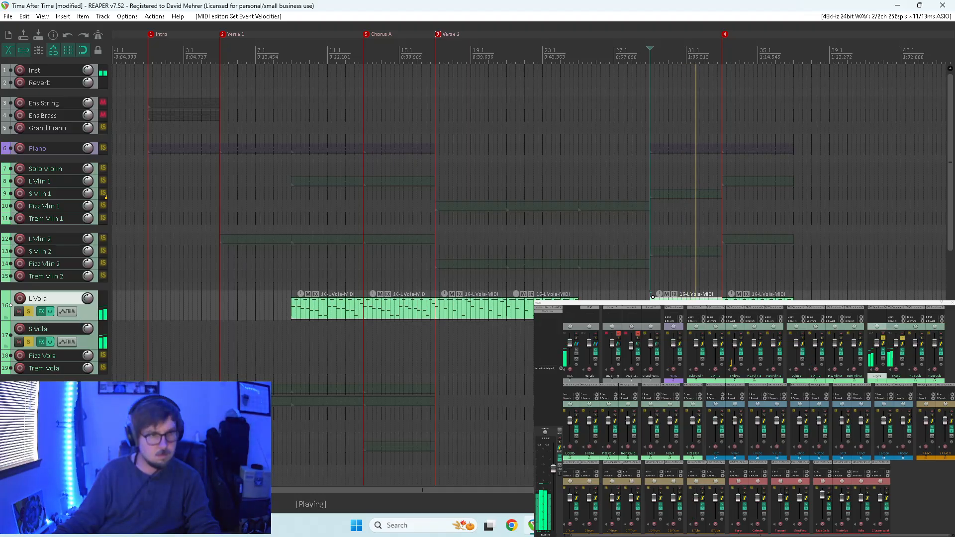
# Play the soloed violas from around measure 24 into the section at measure 33, adding the two cello tracks to the solo.
pyautogui.click(564, 368)
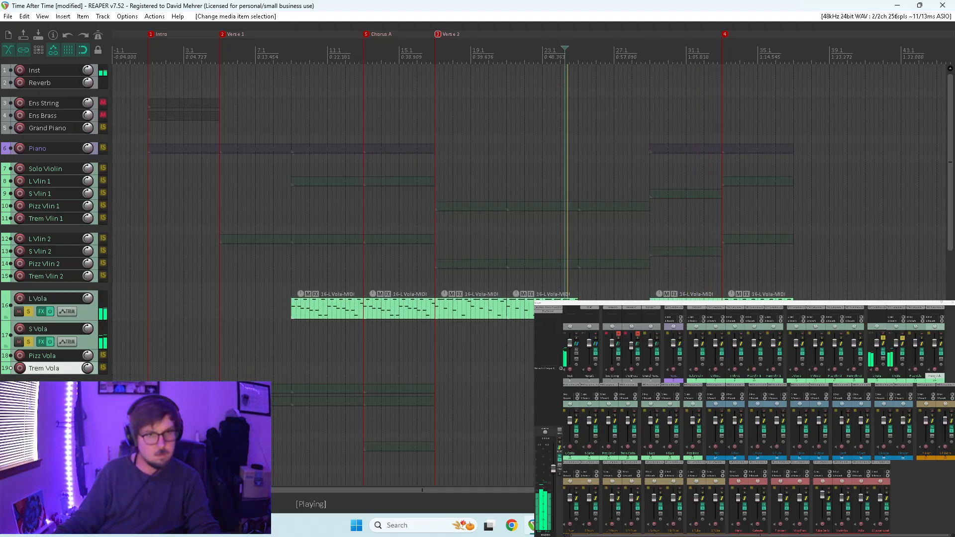
pyautogui.click(26, 311)
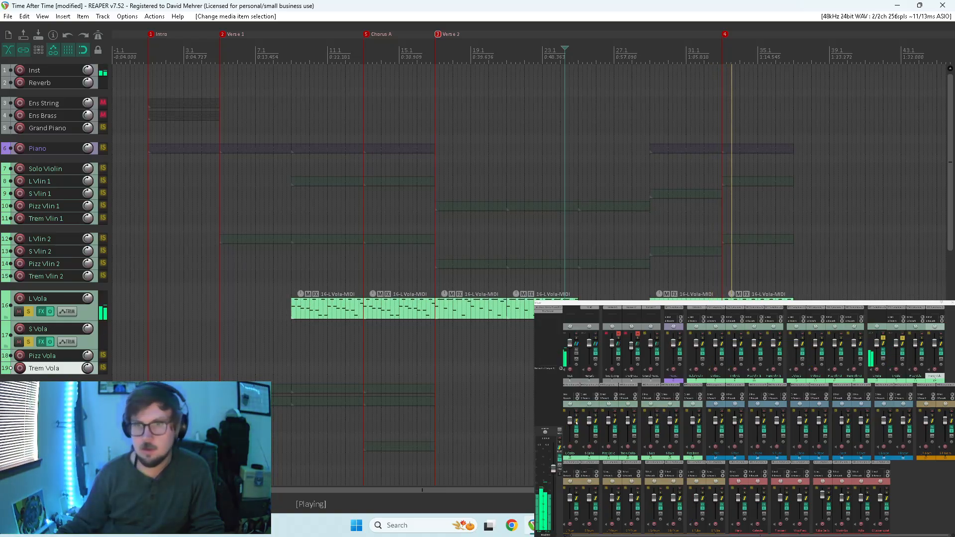
pyautogui.moveTo(576, 416); pyautogui.dragTo(595, 415)
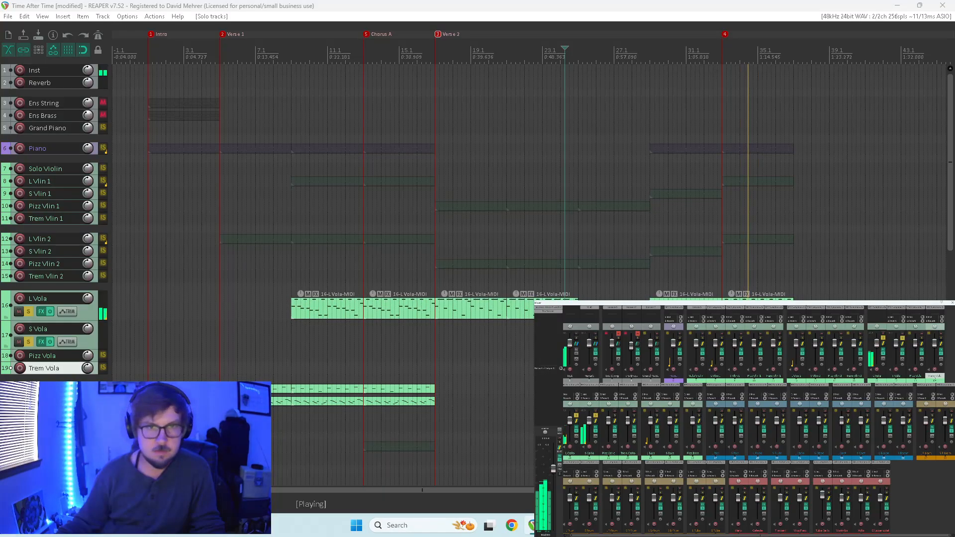
pyautogui.press('space')
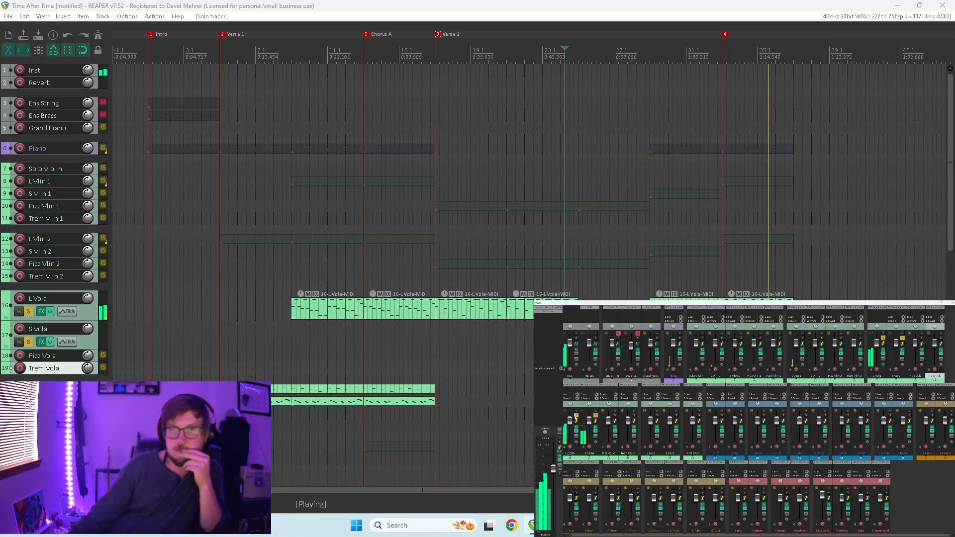
# Clear the solos on the cello and viola tracks, listen to the full mix and stop playback.
pyautogui.moveTo(576, 416); pyautogui.dragTo(595, 415)
pyautogui.moveTo(883, 338); pyautogui.dragTo(902, 338)
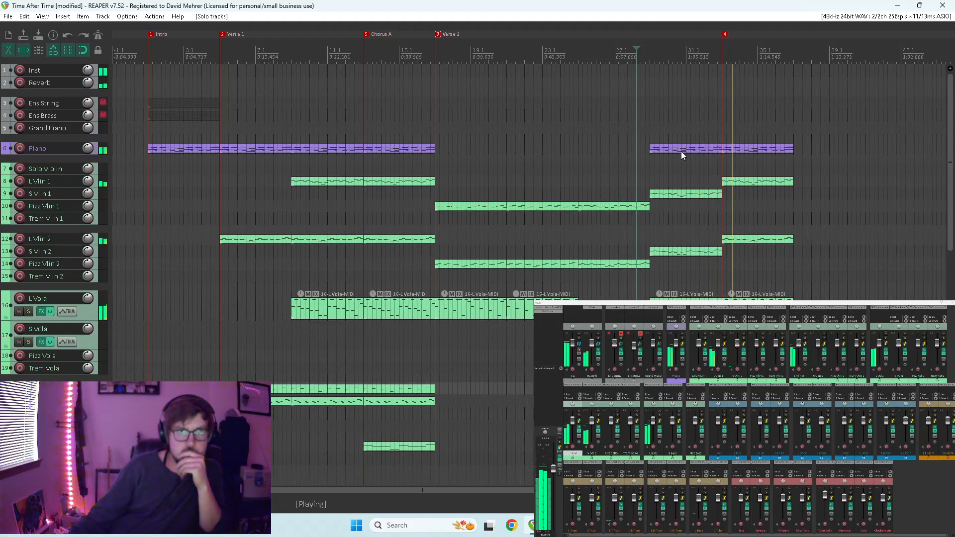
pyautogui.press('space')
# Name the marker at measure 33 "Chorus B".
pyautogui.click(724, 35)
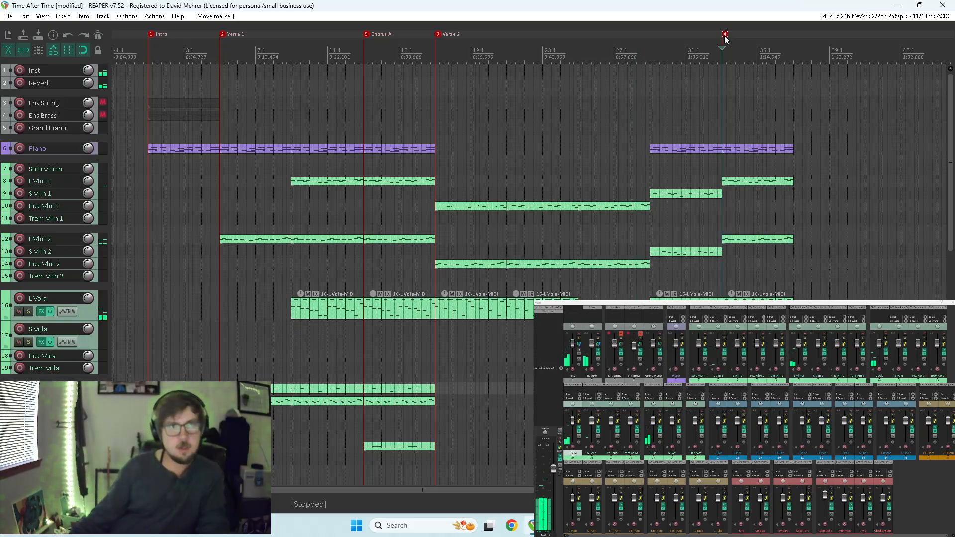
pyautogui.hotkey('alt', 'Tab')
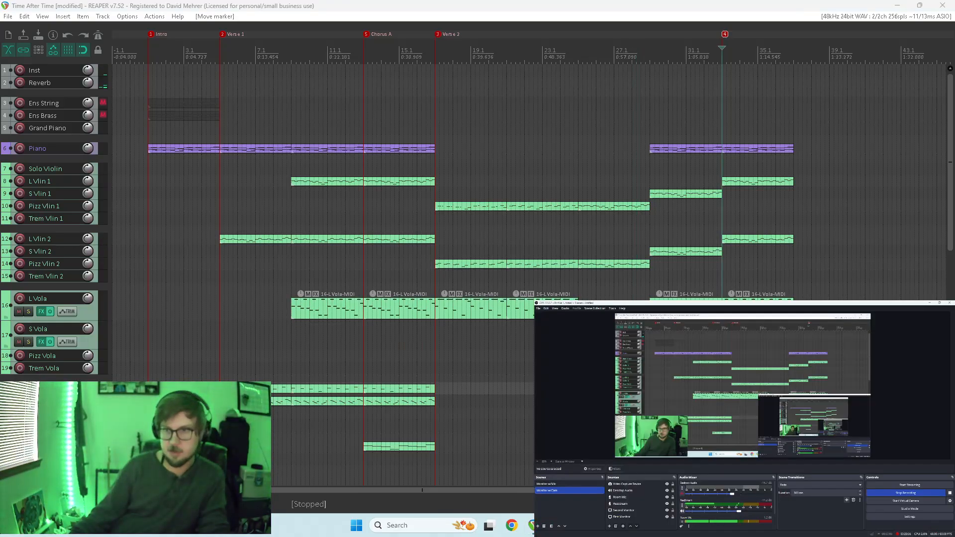
pyautogui.hotkey('alt', 'Tab')
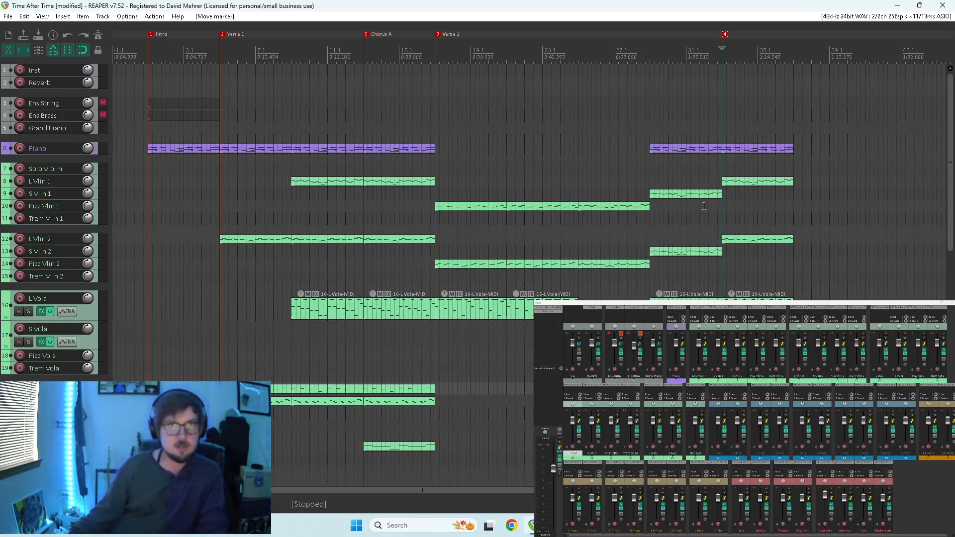
pyautogui.doubleClick(725, 35)
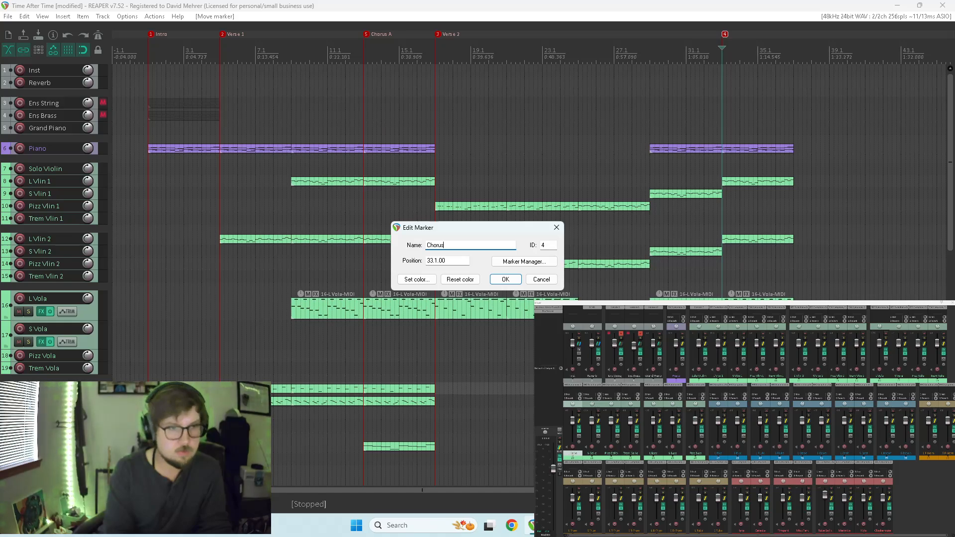
pyautogui.press('Return')
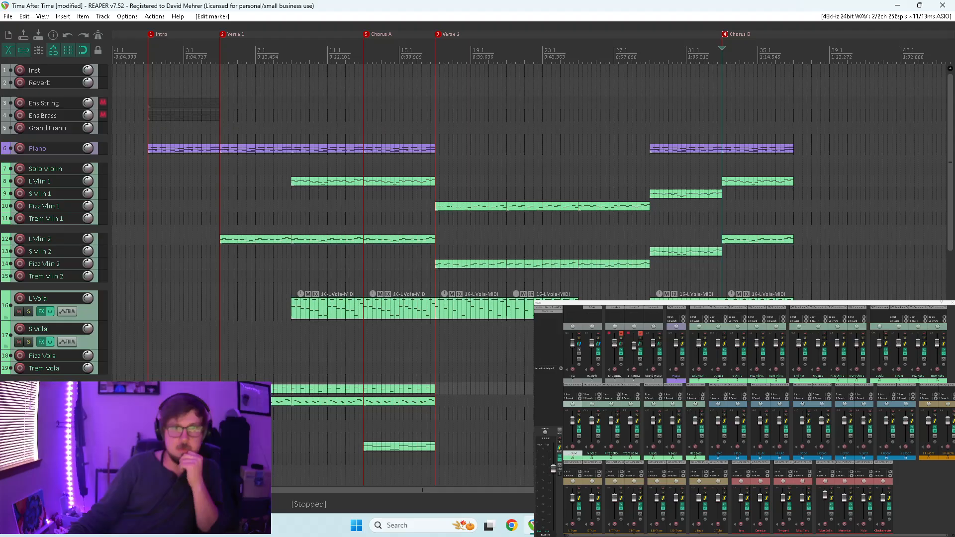
# Play the arrangement from measure 25, stop, and open the S Vola item at measure 25 for note editing.
pyautogui.rightClick(726, 127)
pyautogui.click(658, 128)
pyautogui.click(573, 127)
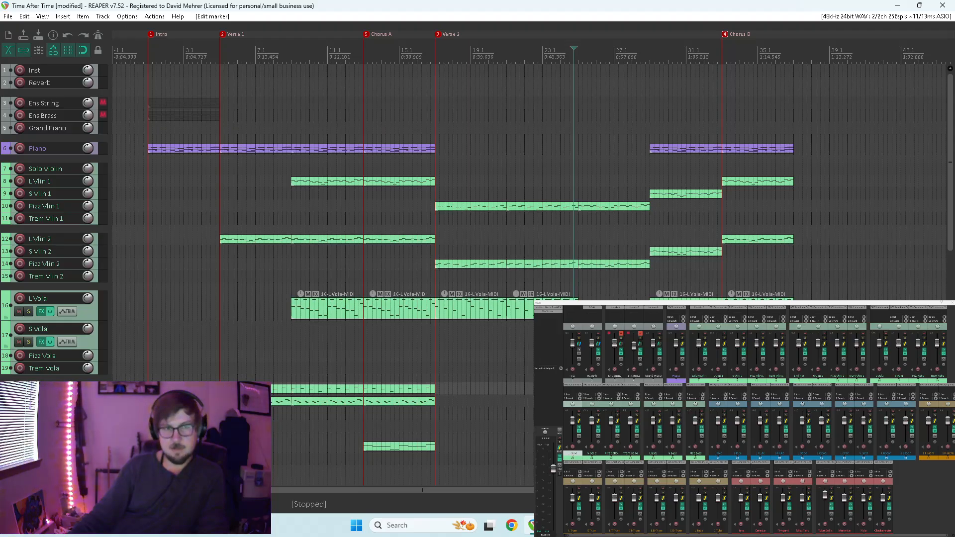
pyautogui.rightClick(583, 356)
pyautogui.click(579, 356)
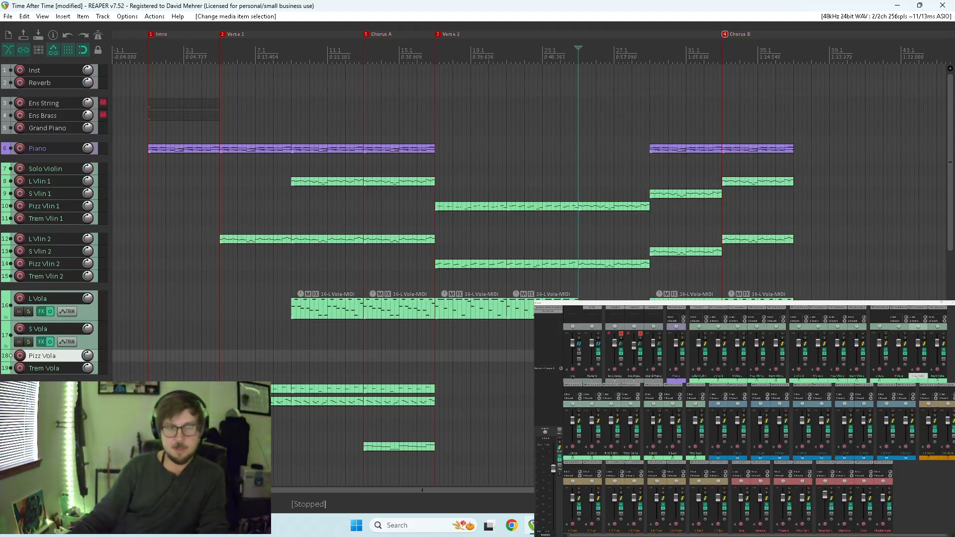
pyautogui.press('space')
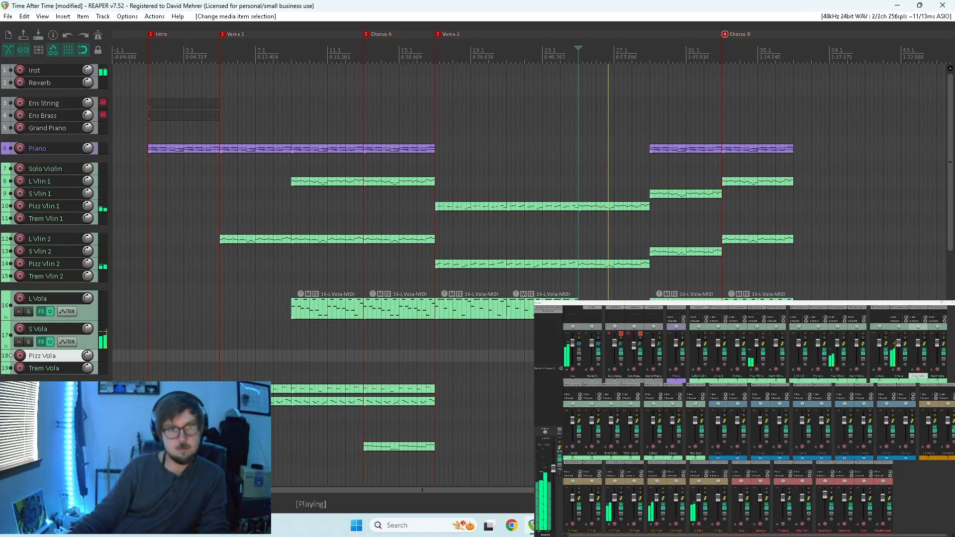
pyautogui.doubleClick(600, 339)
pyautogui.press('space')
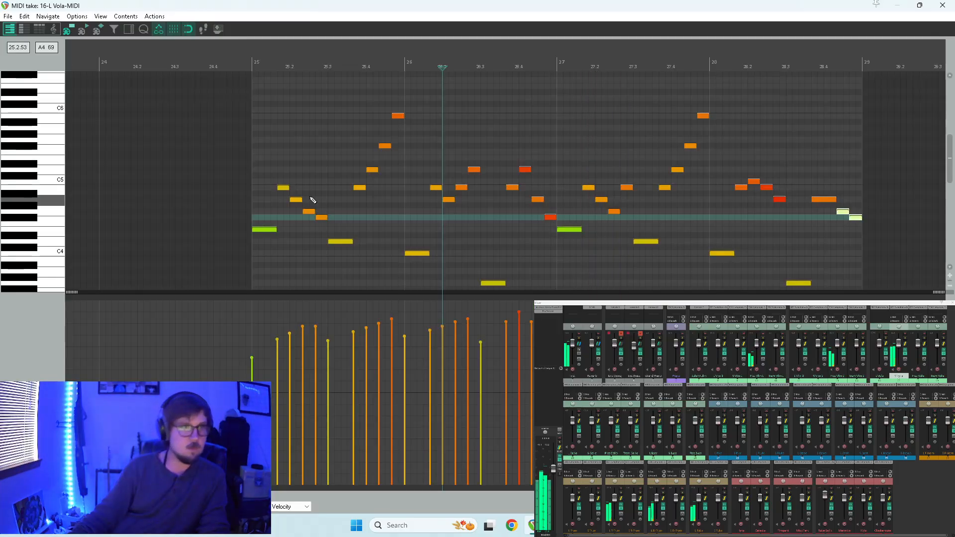
# Lower the last three notes of measure 25's first descending run to G4, F#4 and E4, and play the item back.
pyautogui.moveTo(298, 197)
pyautogui.mouseDown()
pyautogui.moveTo(323, 227)
pyautogui.moveTo(297, 198)
pyautogui.moveTo(298, 215)
pyautogui.mouseUp()
pyautogui.rightClick(306, 223)
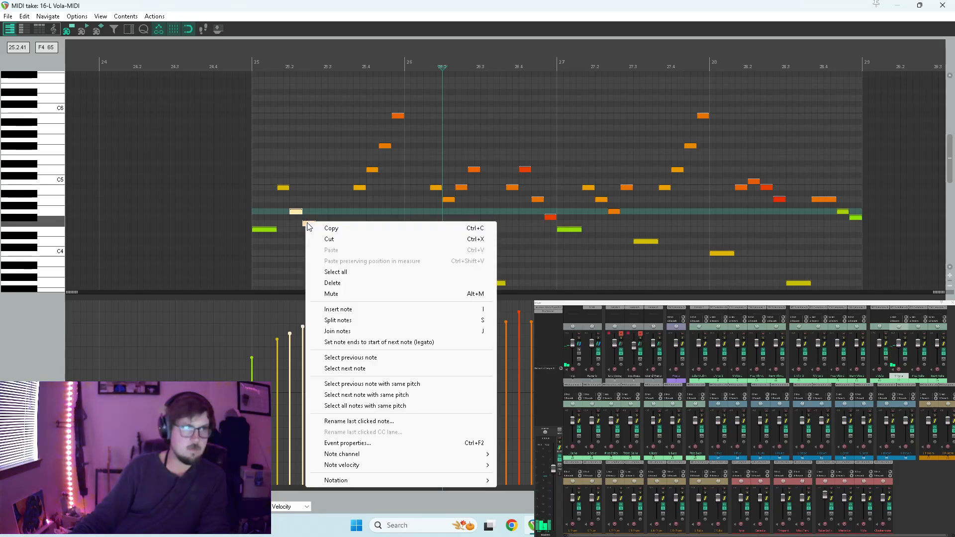
pyautogui.click(307, 224)
pyautogui.moveTo(308, 225); pyautogui.dragTo(308, 219)
pyautogui.click(320, 229)
pyautogui.press('space')
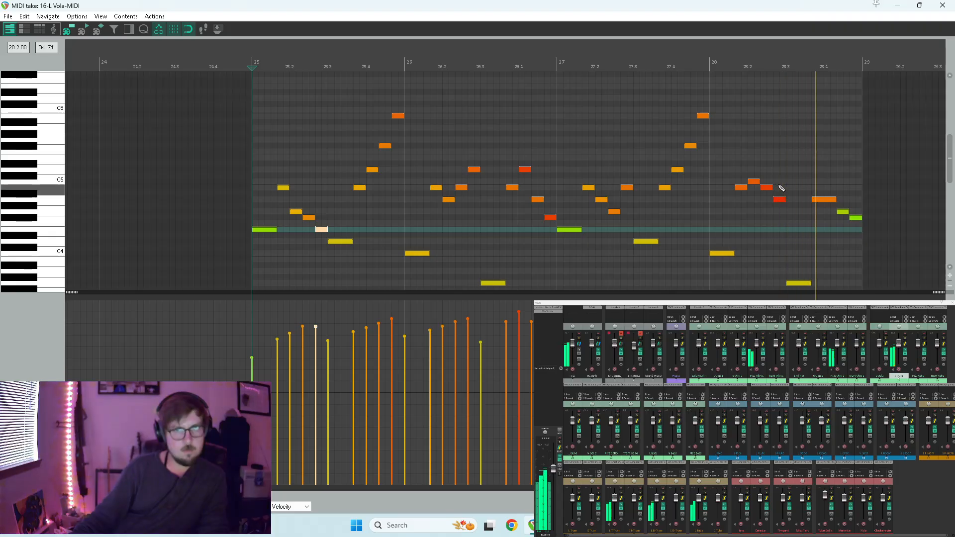
# Replay the S Vola phrase from the end of measure 27 through measure 28 to check its notes.
pyautogui.click(743, 216)
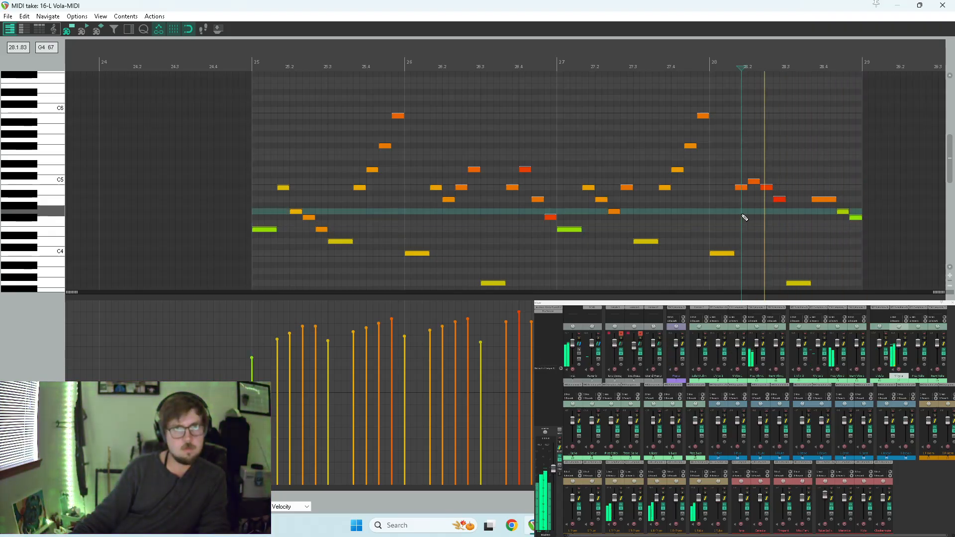
pyautogui.click(703, 215)
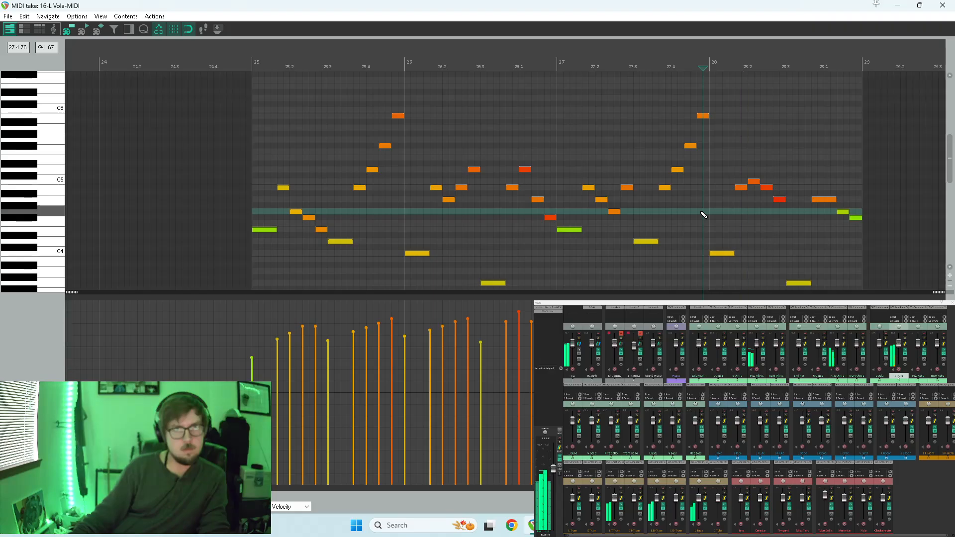
pyautogui.press('space')
pyautogui.press('space')
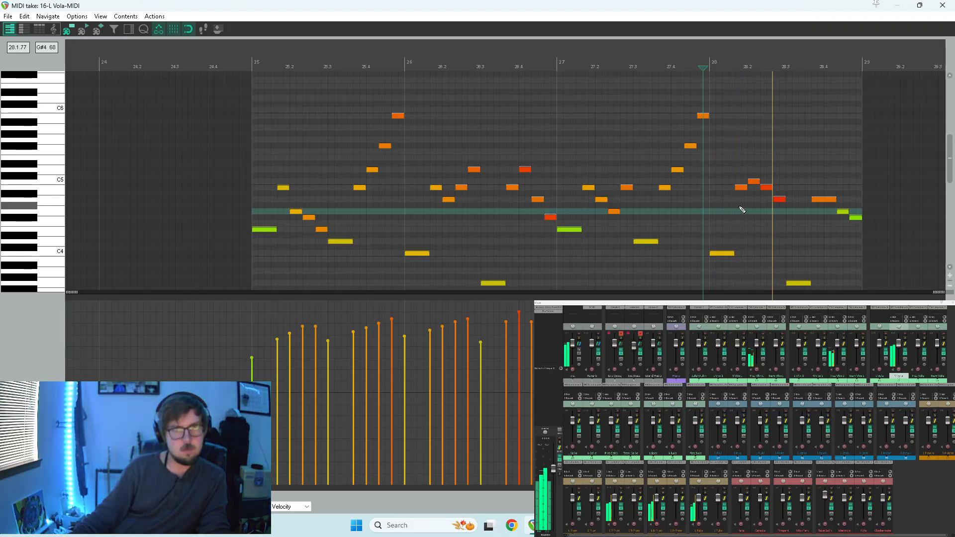
pyautogui.press('space')
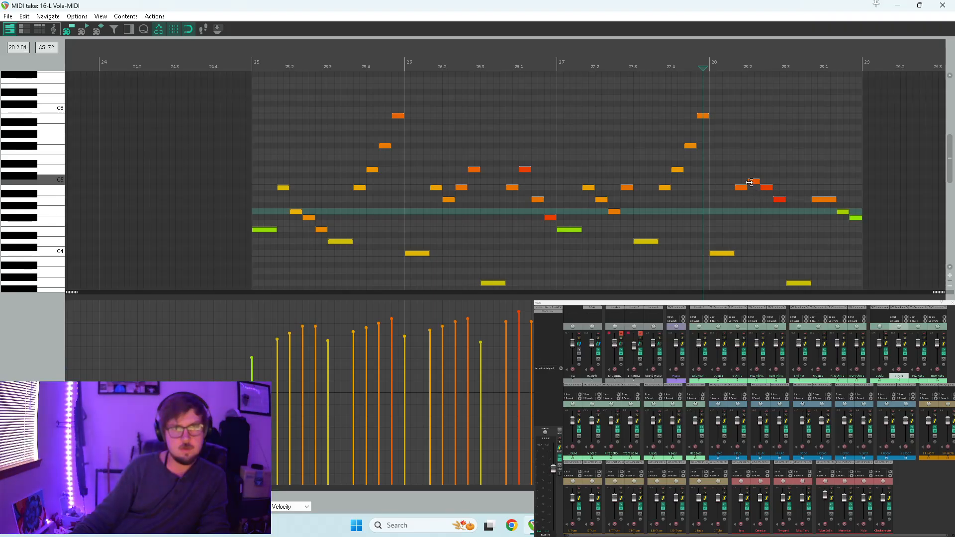
# Try to extend the start of the C5 note in measure 28 slightly earlier with snapping off, and play it back.
pyautogui.click(749, 182)
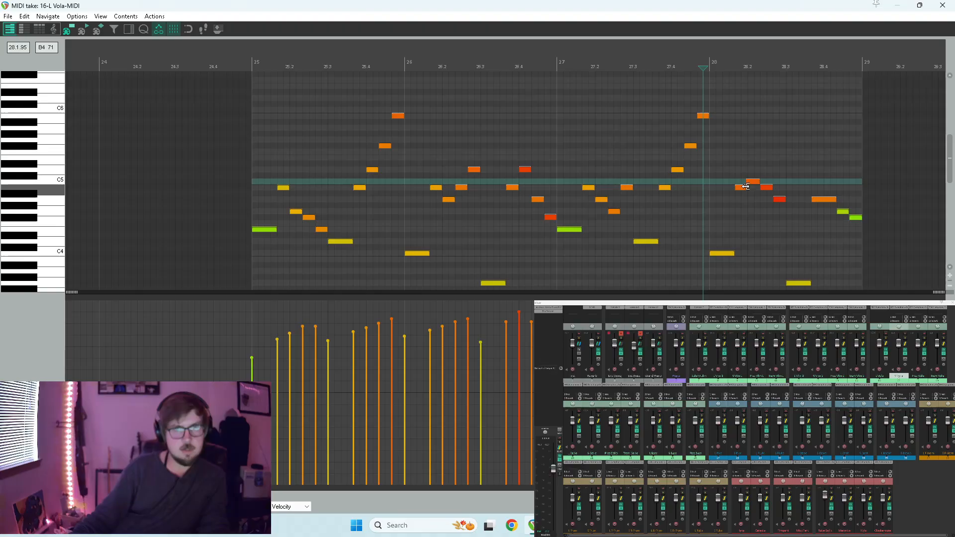
pyautogui.press('space')
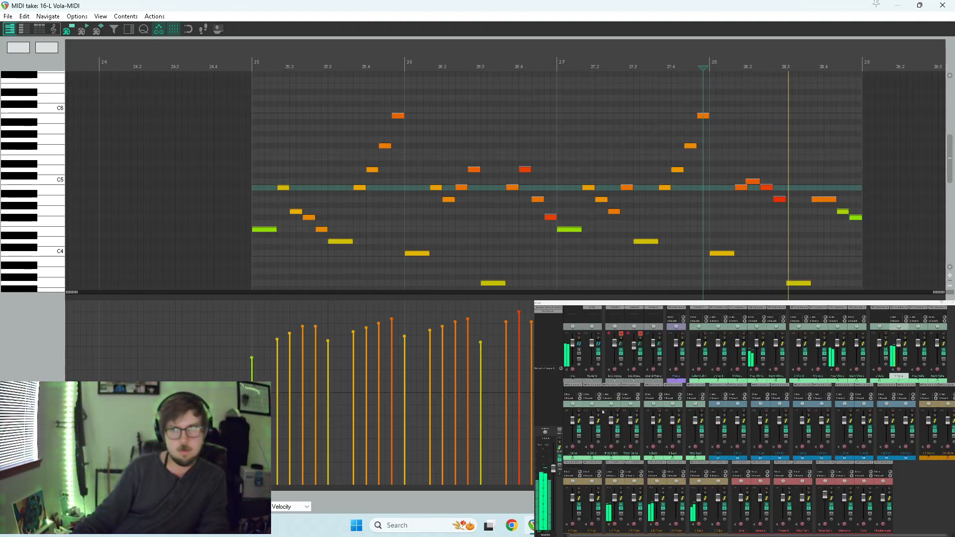
pyautogui.press('space')
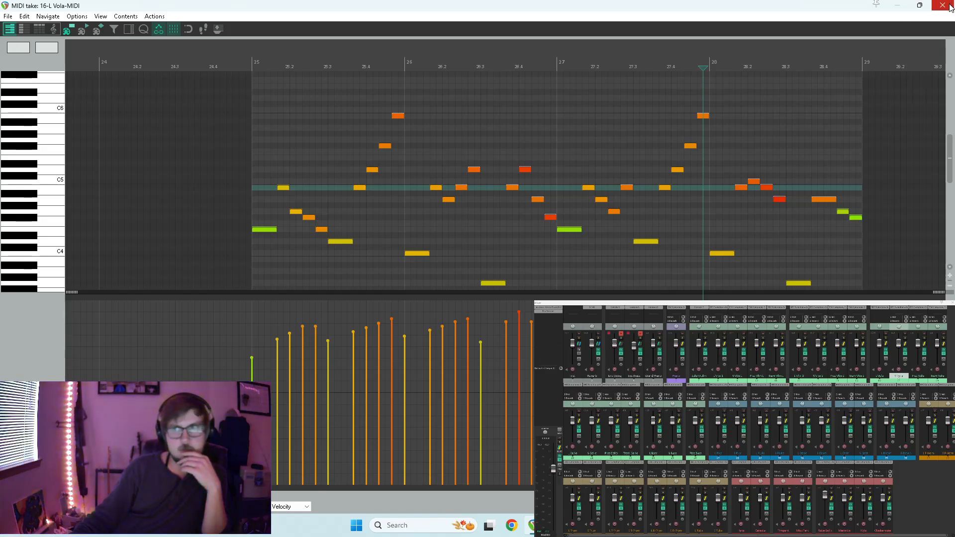
# Replay the measure 28 passage and open the BBC Symphony Orchestra instrument on the S Vola track.
pyautogui.press('space')
pyautogui.press('space')
pyautogui.click(899, 310)
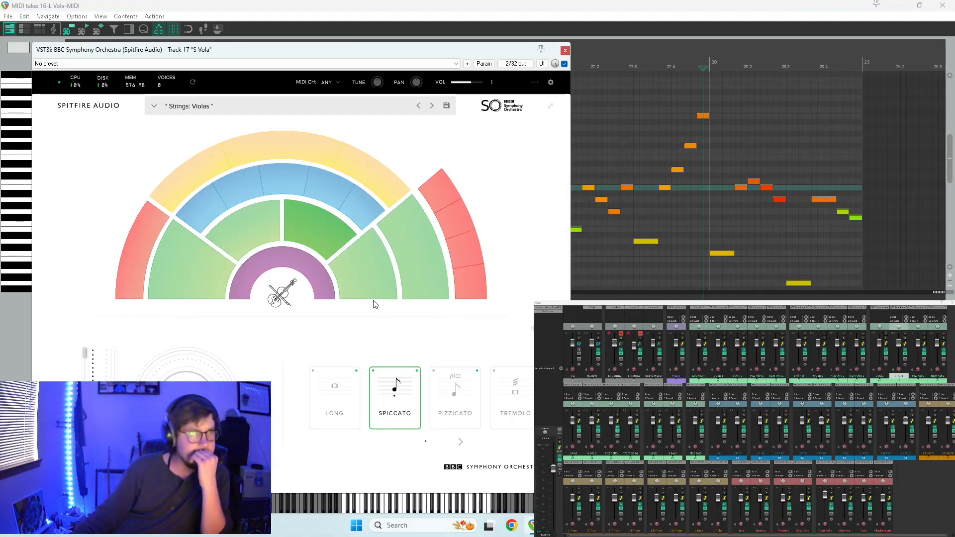
# Record-arm the S Vola track and reopen its BBC Symphony Orchestra instrument.
pyautogui.moveTo(446, 48); pyautogui.dragTo(571, 25)
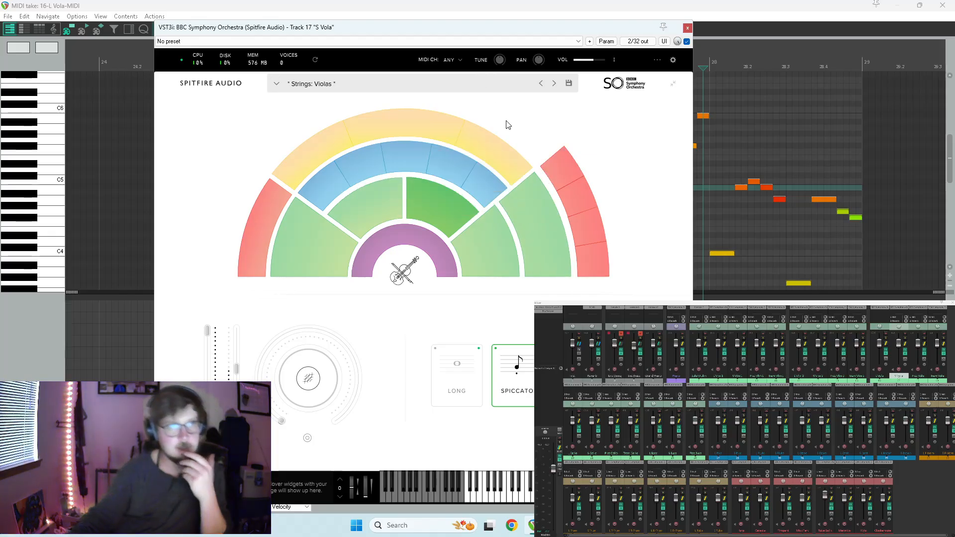
pyautogui.click(687, 27)
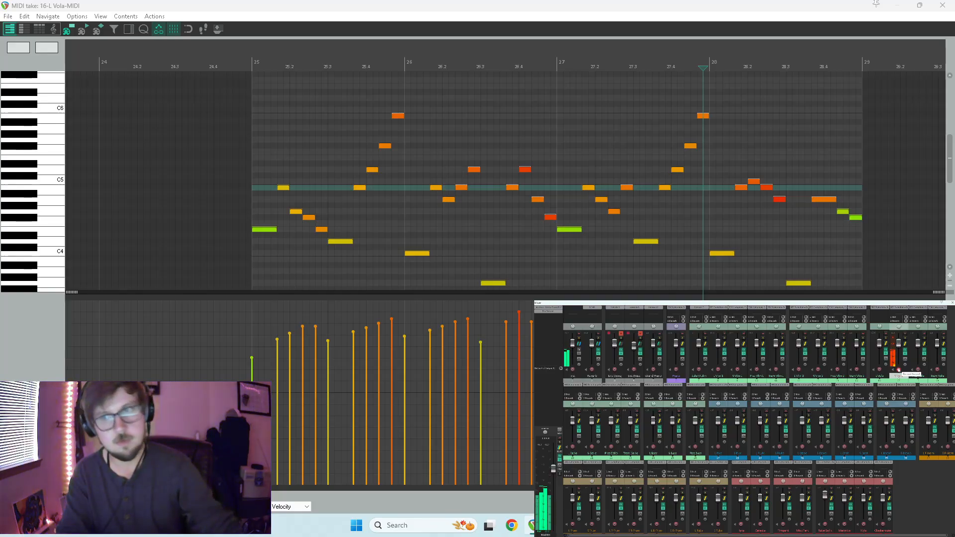
pyautogui.click(901, 309)
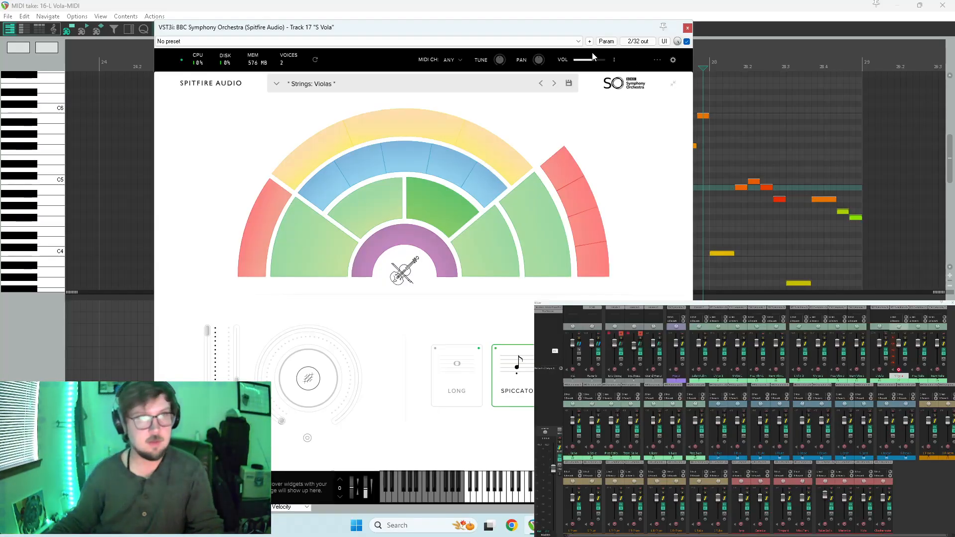
# Try MIDI CC learn on the instrument's Tune knob and remove its CC# 1 mapping.
pyautogui.rightClick(499, 60)
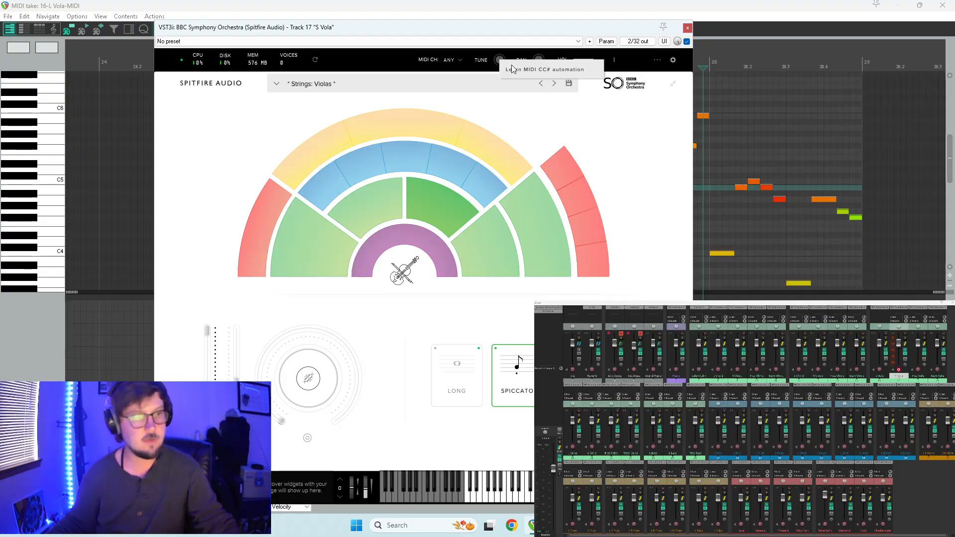
pyautogui.click(512, 69)
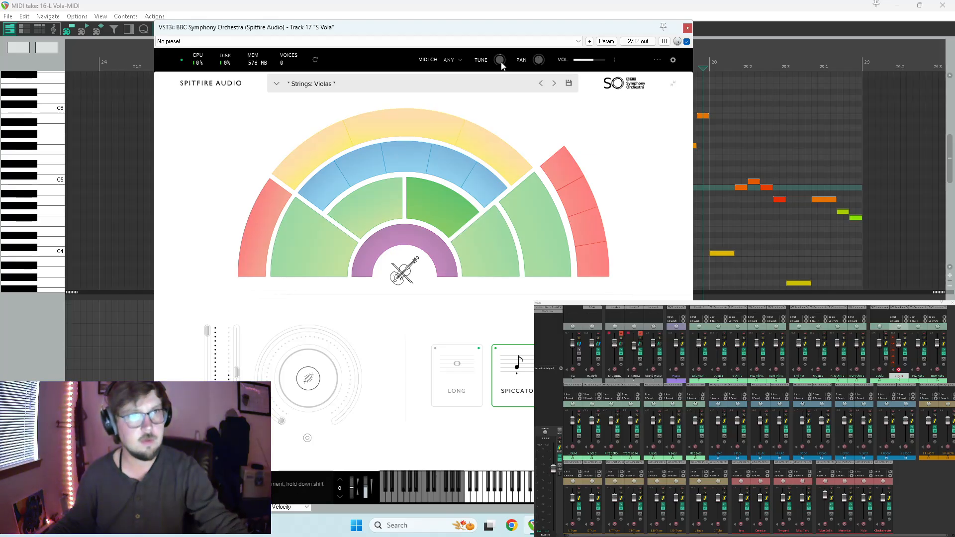
pyautogui.rightClick(510, 69)
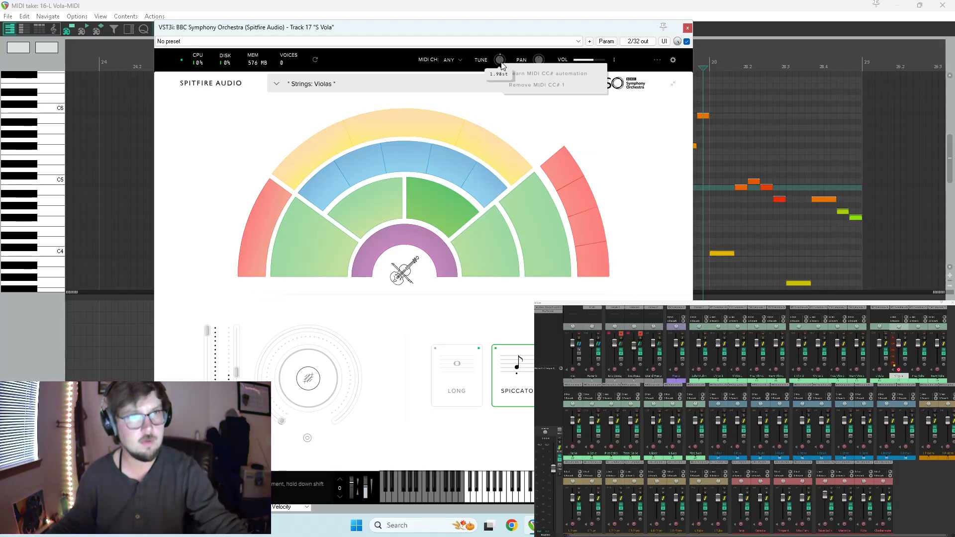
pyautogui.click(538, 84)
pyautogui.moveTo(501, 64)
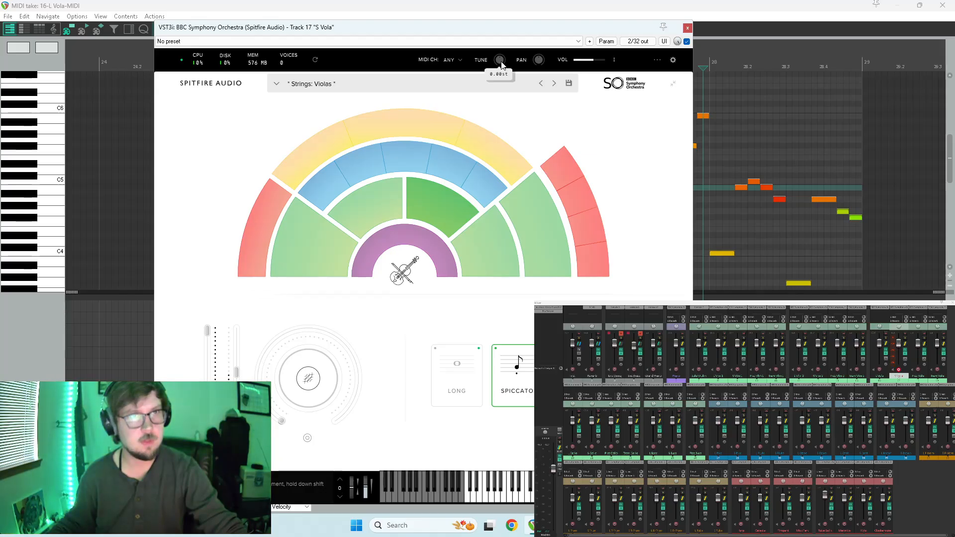
# Try again to assign a MIDI controller to the Tune knob through MIDI CC learn.
pyautogui.rightClick(501, 65)
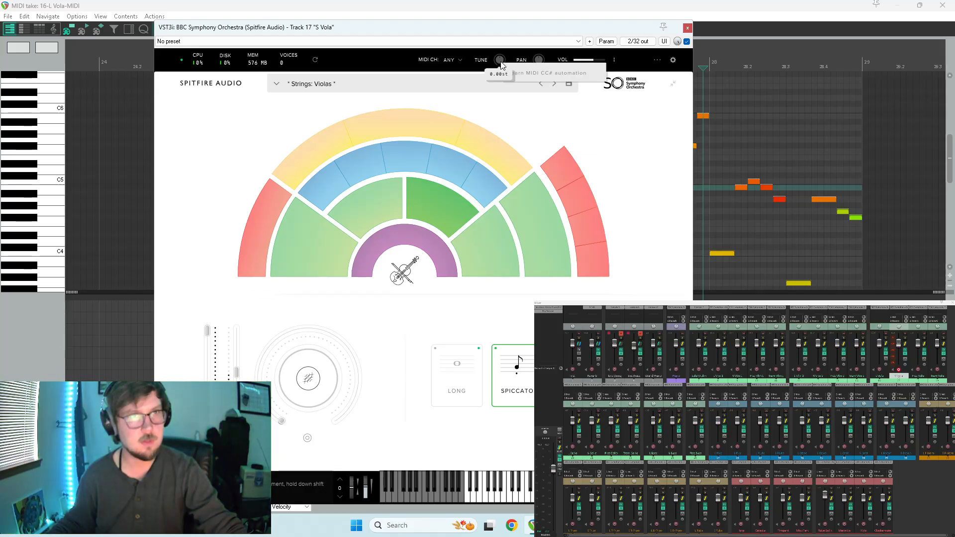
pyautogui.click(544, 76)
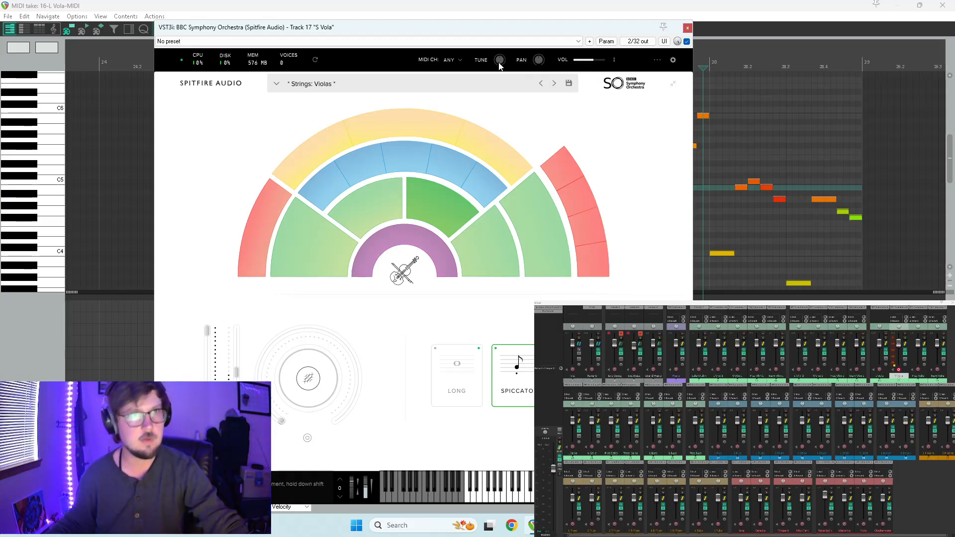
pyautogui.rightClick(499, 62)
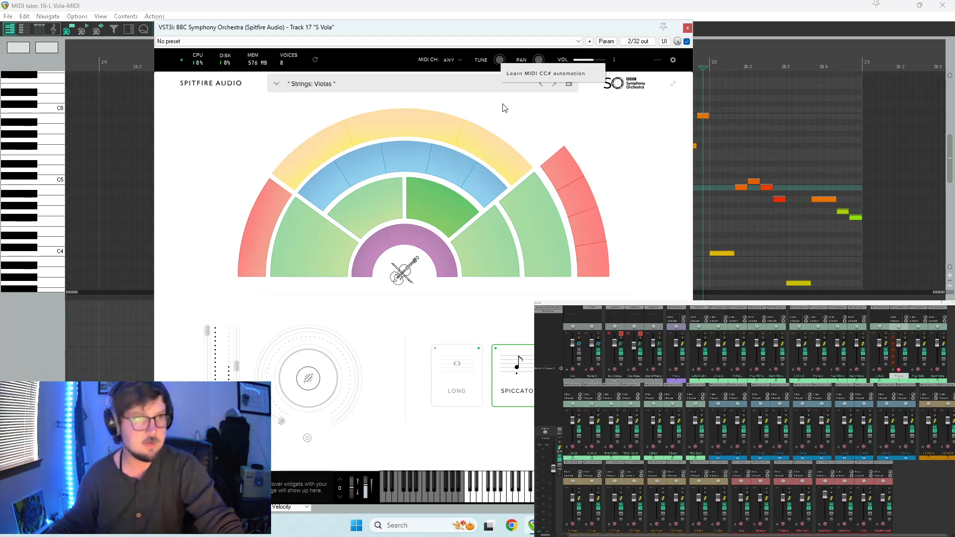
pyautogui.click(572, 119)
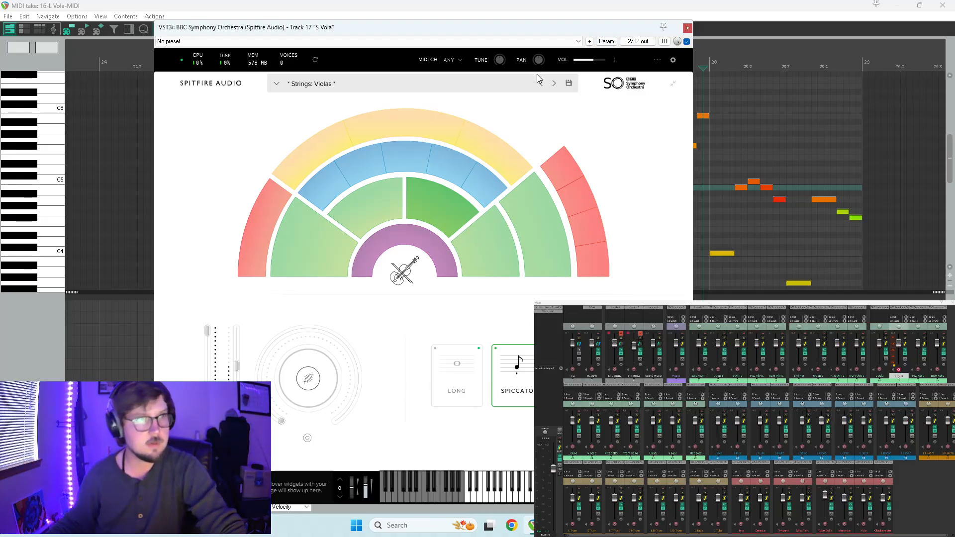
# Check the instrument's dynamics, velocity and CC mapping settings and the Tune knob's options, and close the instrument.
pyautogui.click(657, 60)
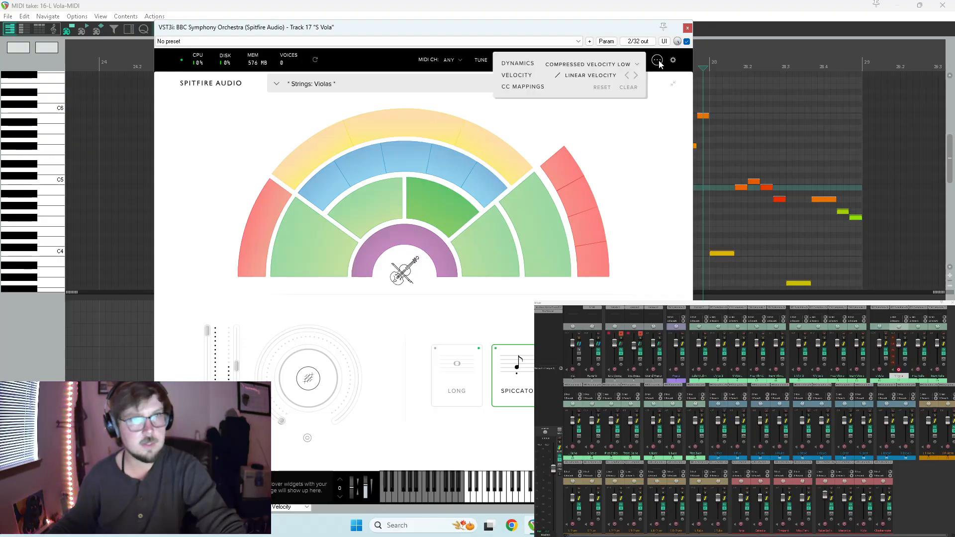
pyautogui.click(546, 114)
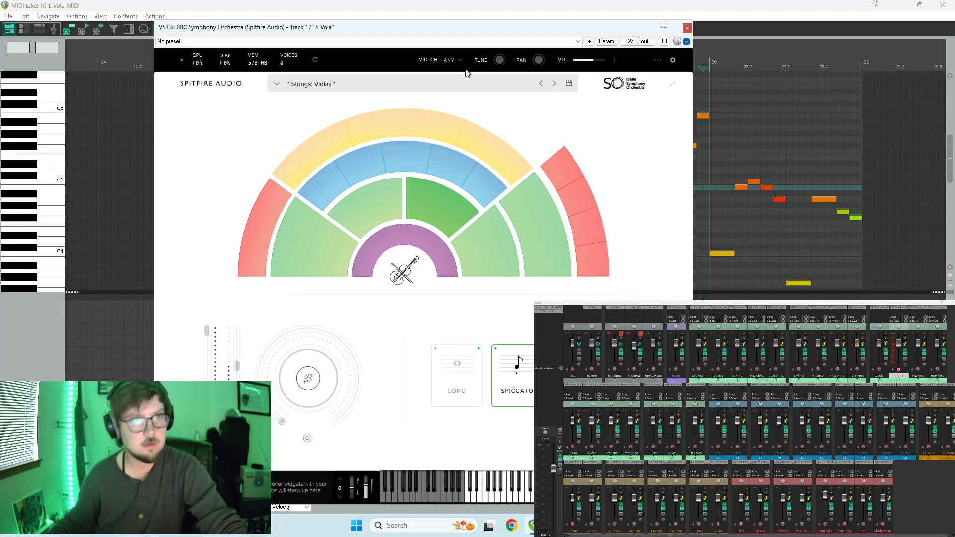
pyautogui.click(501, 60)
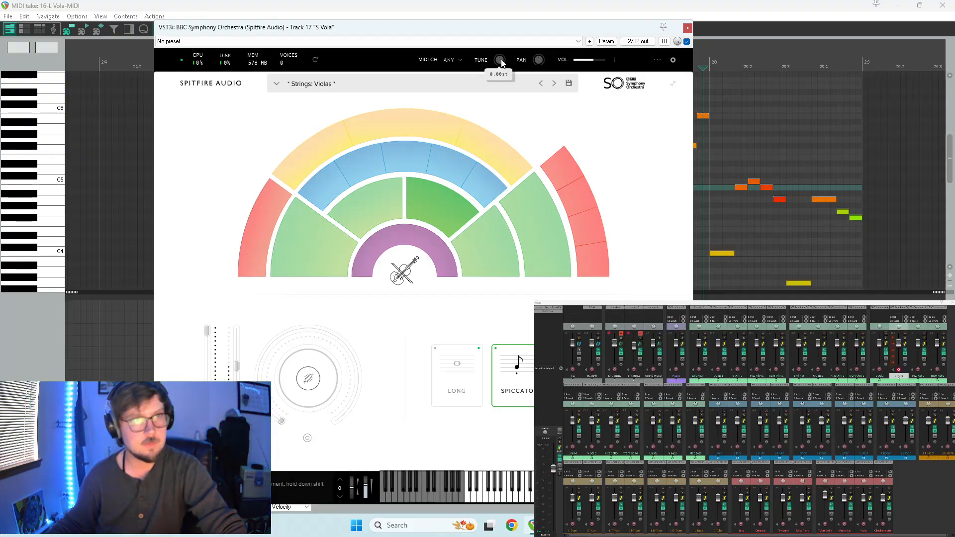
pyautogui.rightClick(500, 62)
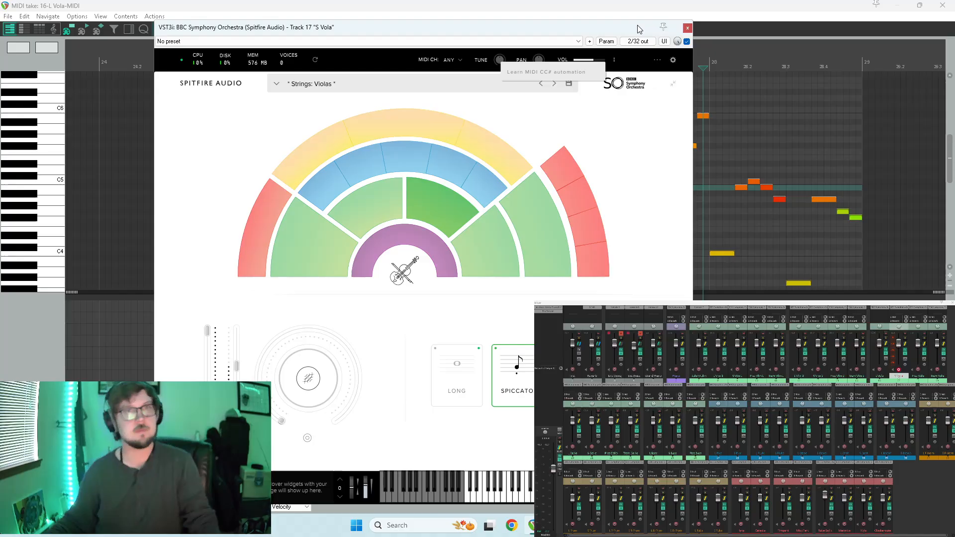
pyautogui.click(687, 28)
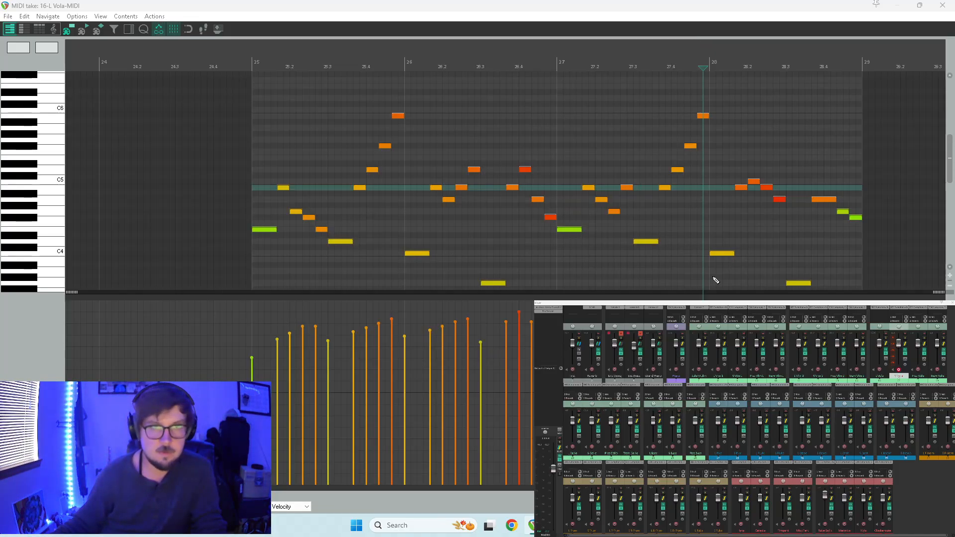
# Replay the S Vola passage, select the first C5 note in measure 28, and close the MIDI editor.
pyautogui.press('space')
pyautogui.press('space')
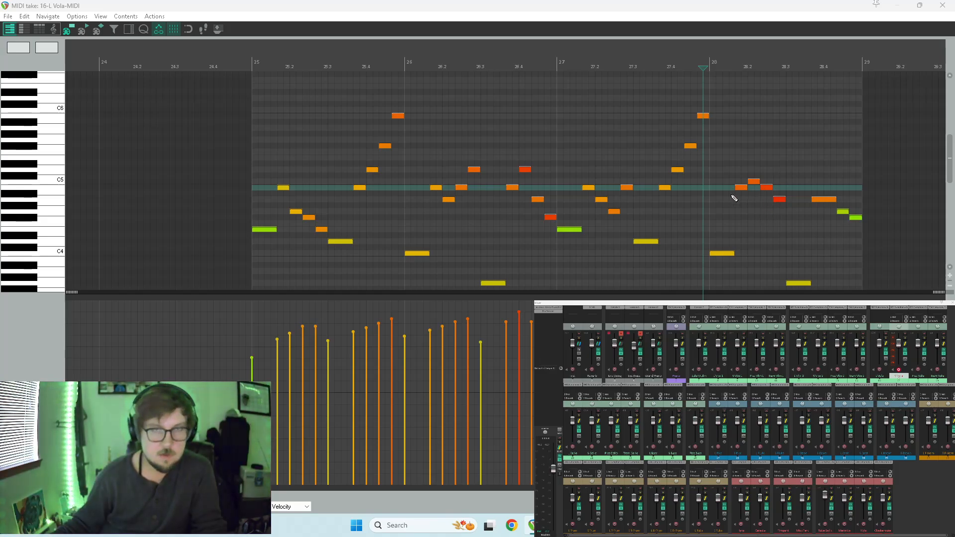
pyautogui.click(735, 157)
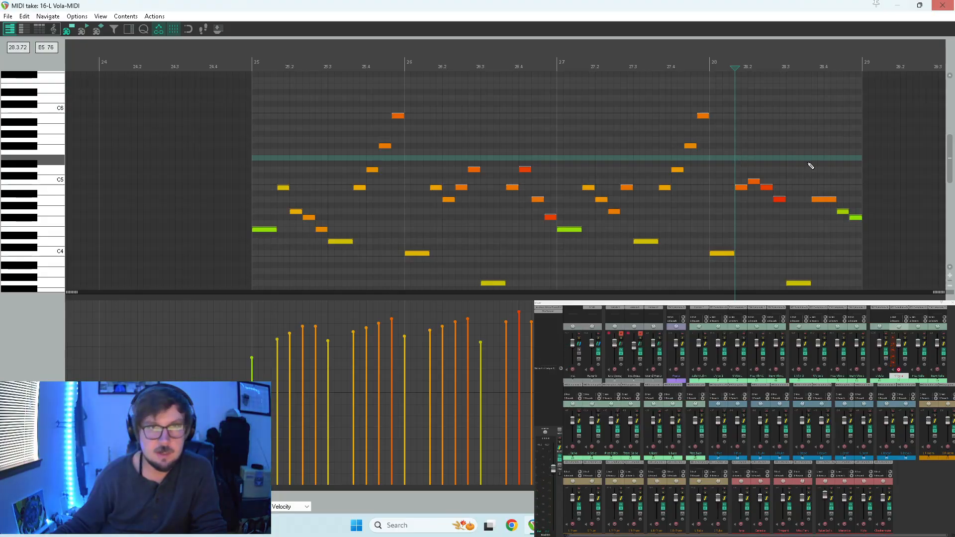
pyautogui.click(943, 6)
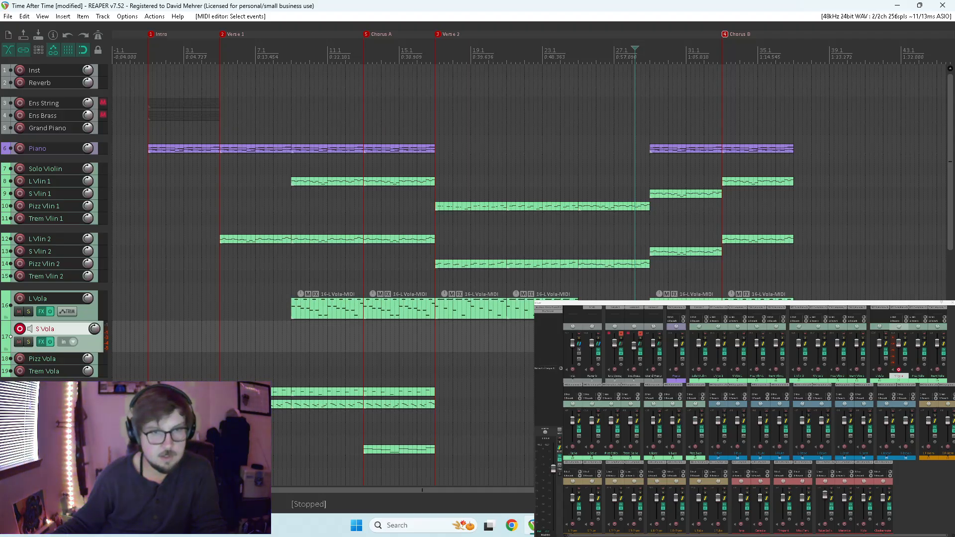
# Copy the S Vola item spanning measures 25 to 28 onto the L Vola track and open the copy.
pyautogui.click(618, 337)
pyautogui.moveTo(618, 337); pyautogui.dragTo(613, 297)
pyautogui.doubleClick(614, 297)
# Delete every note in the L Vola copy except the first C5 in measure 28, and play it back.
pyautogui.scroll(-5, 575, 252)
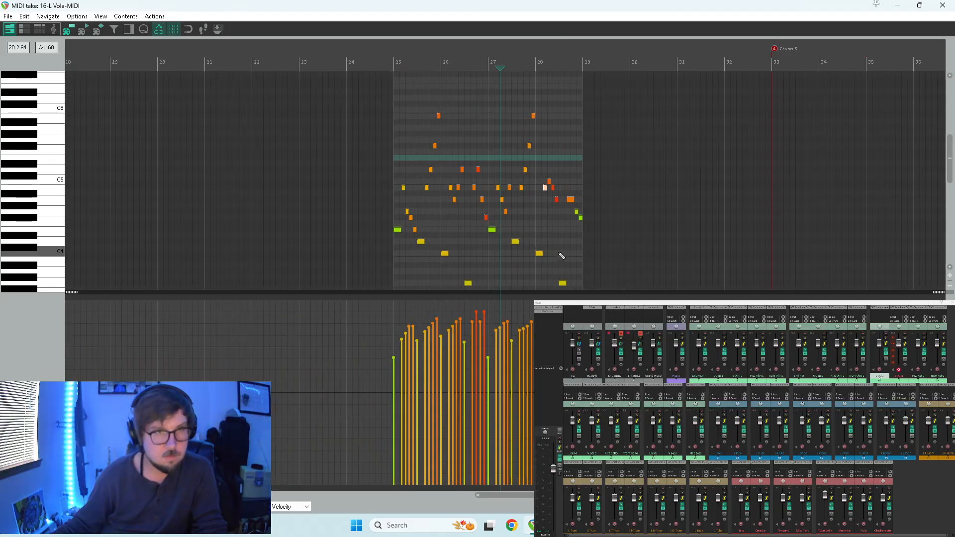
pyautogui.moveTo(419, 359); pyautogui.dragTo(419, 220)
pyautogui.scroll(5, 46, 225)
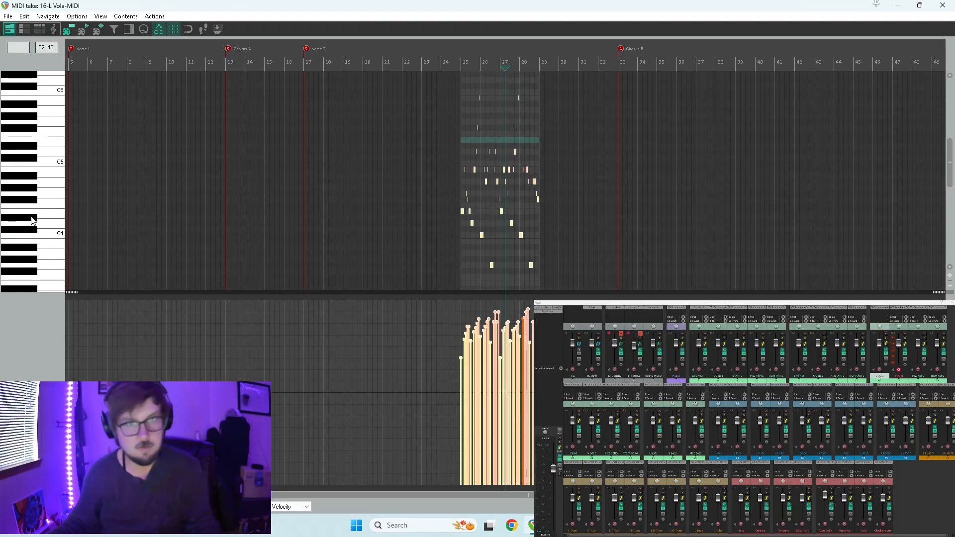
pyautogui.press('Delete')
pyautogui.scroll(4, 517, 209)
pyautogui.press('space')
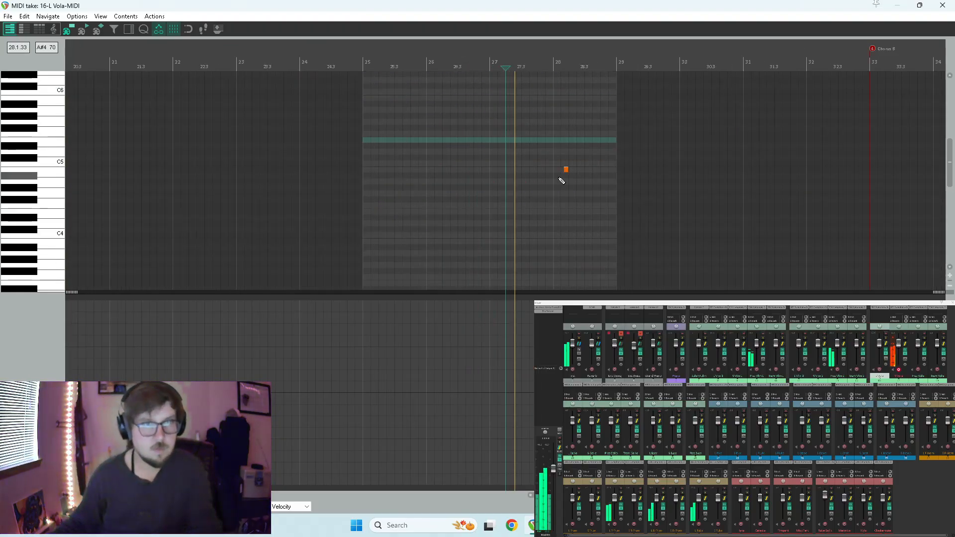
pyautogui.click(935, 5)
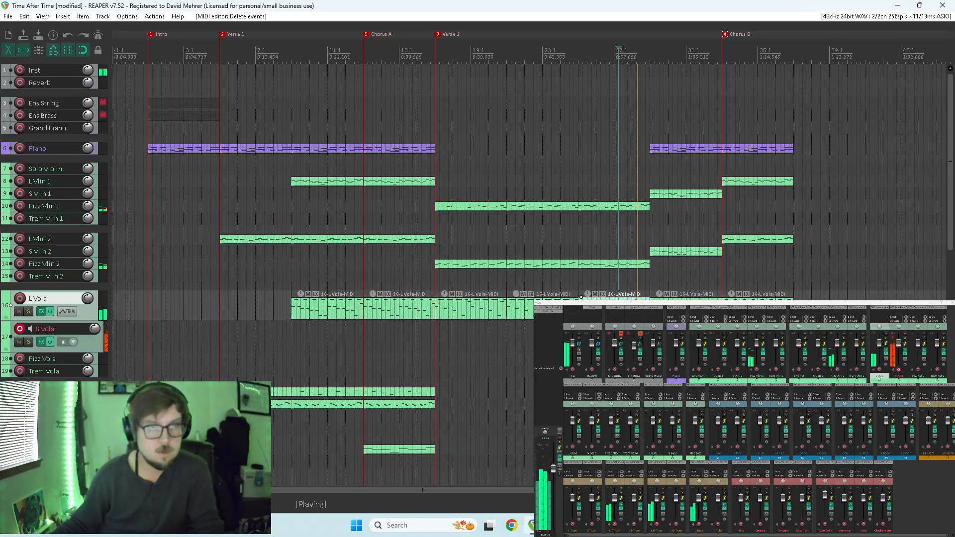
# Disarm the S Vola track and solo the L Vola and S Vola tracks to audition them together.
pyautogui.press('space')
pyautogui.click(632, 227)
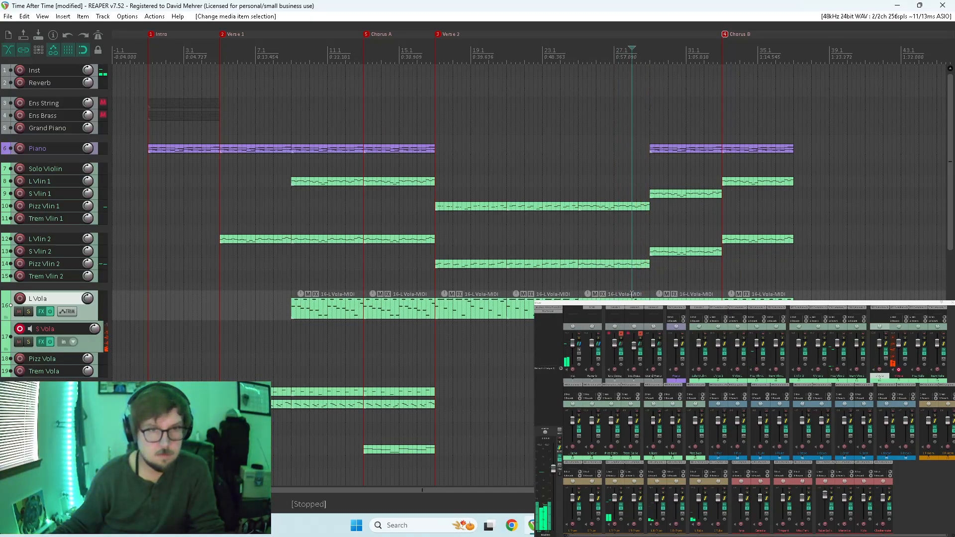
pyautogui.click(899, 370)
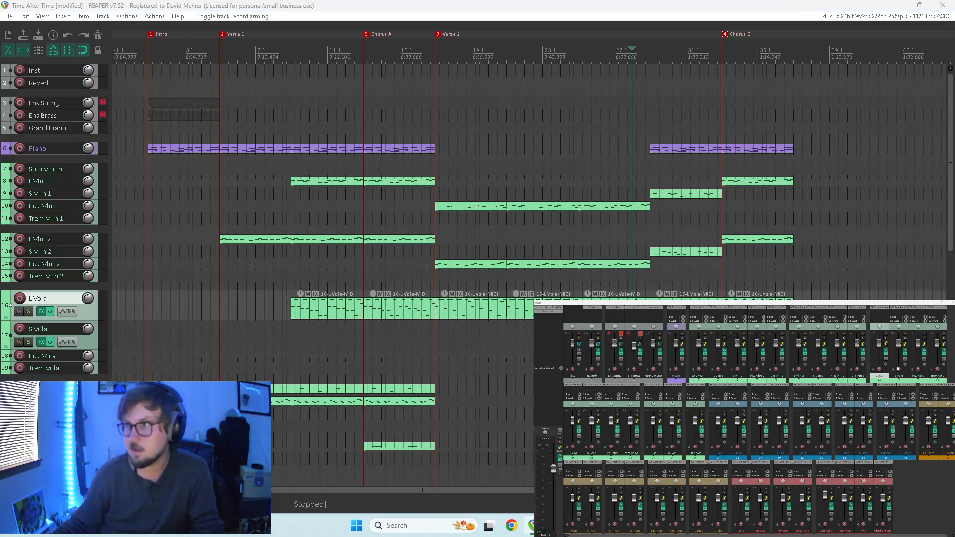
pyautogui.click(886, 339)
pyautogui.press('space')
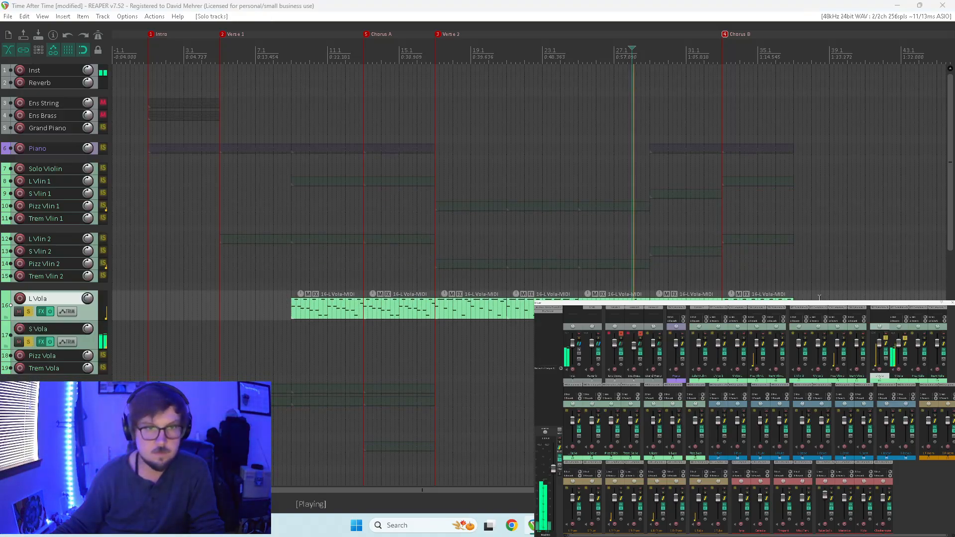
pyautogui.press('space')
# Reopen the S Vola item, replay the start of measure 28, and place the MIDI editor beside the arrangement.
pyautogui.doubleClick(636, 337)
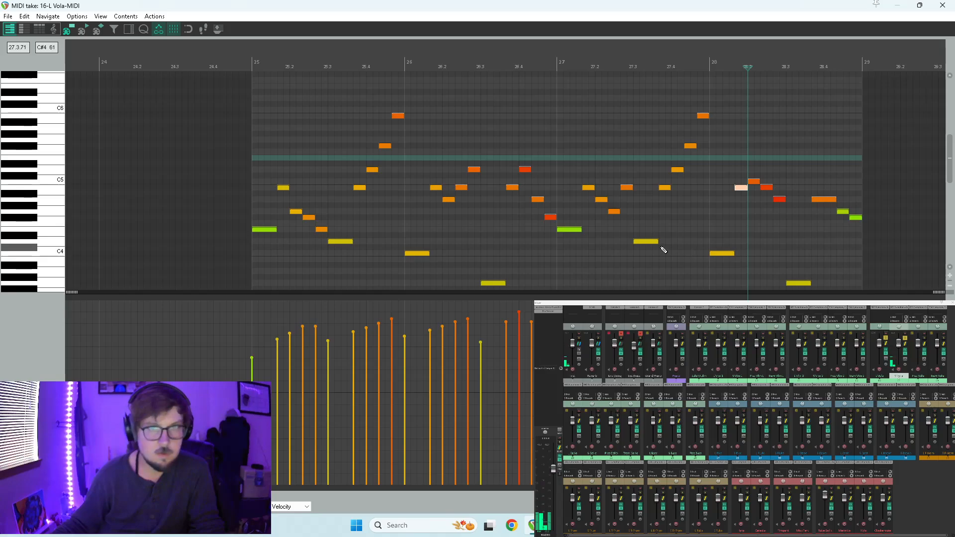
pyautogui.click(711, 207)
pyautogui.press('space')
pyautogui.press('space')
pyautogui.click(741, 187)
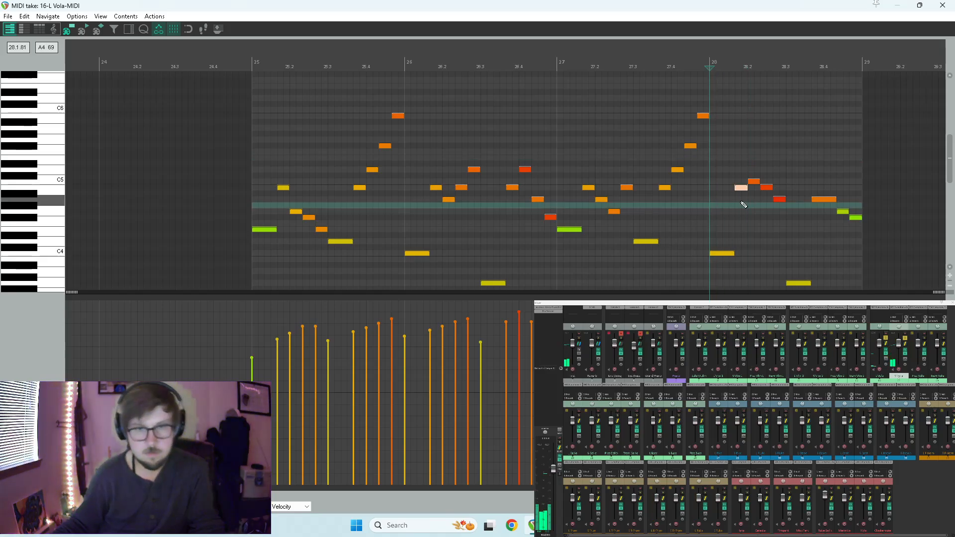
pyautogui.click(734, 117)
pyautogui.press('F7')
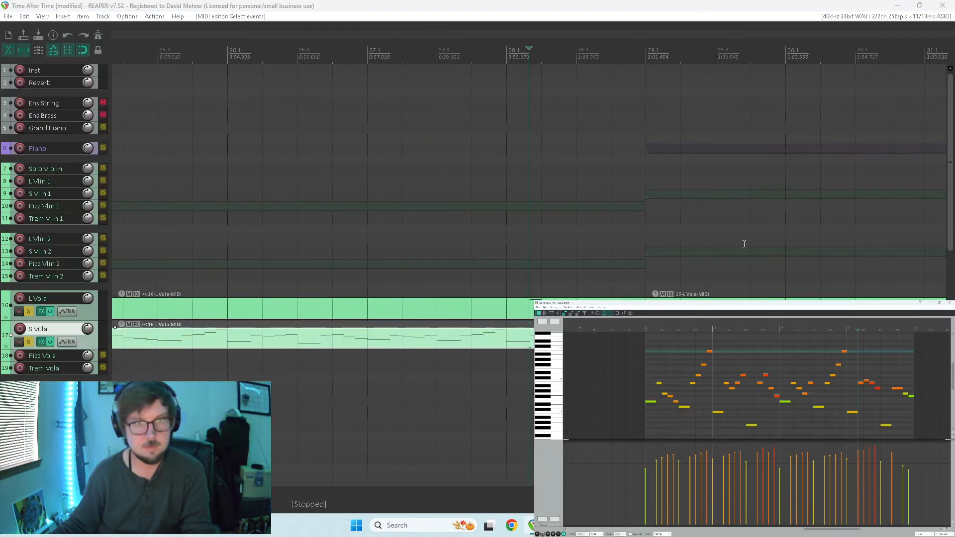
# Delete the first C5 note in measure 28 from the S Vola item, play the passage back, and close the editor.
pyautogui.scroll(5, 708, 254)
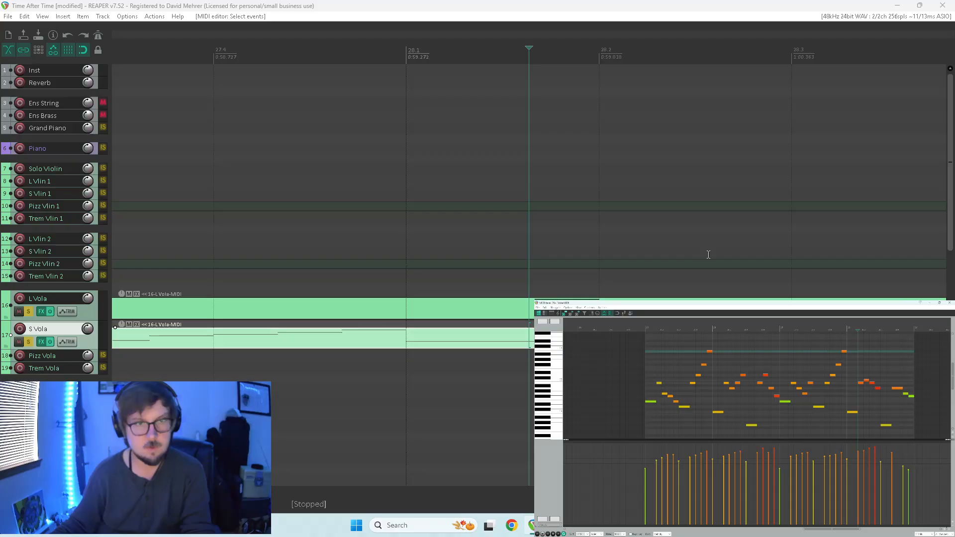
pyautogui.scroll(4, 806, 393)
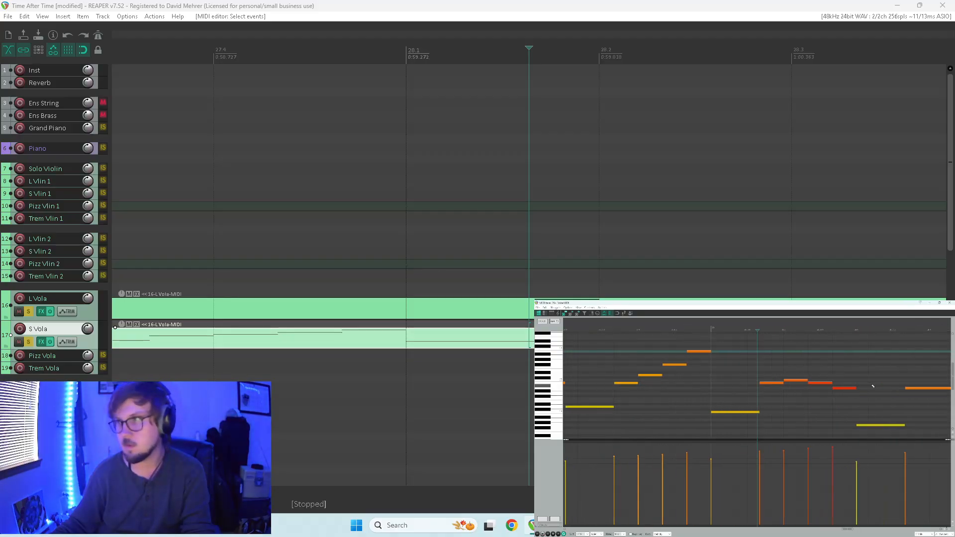
pyautogui.click(761, 390)
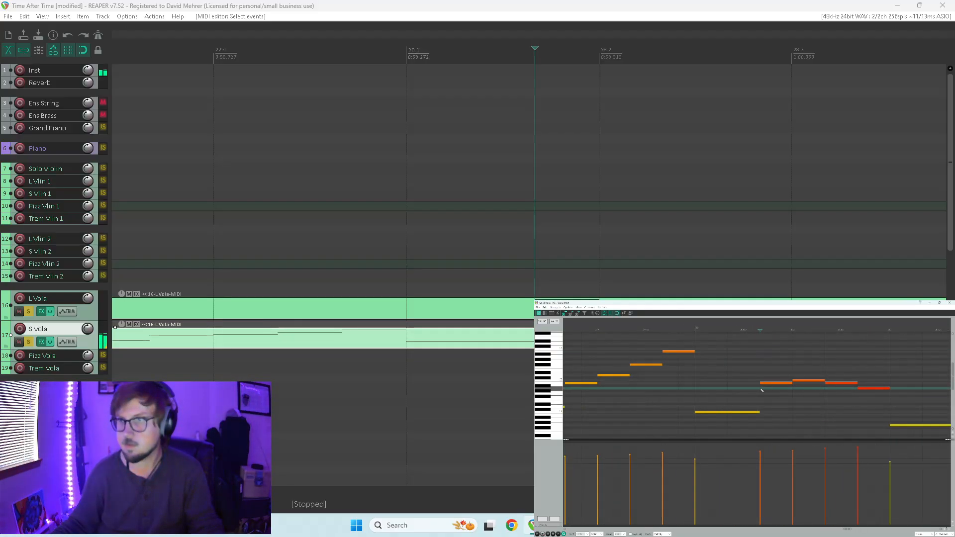
pyautogui.click(773, 382)
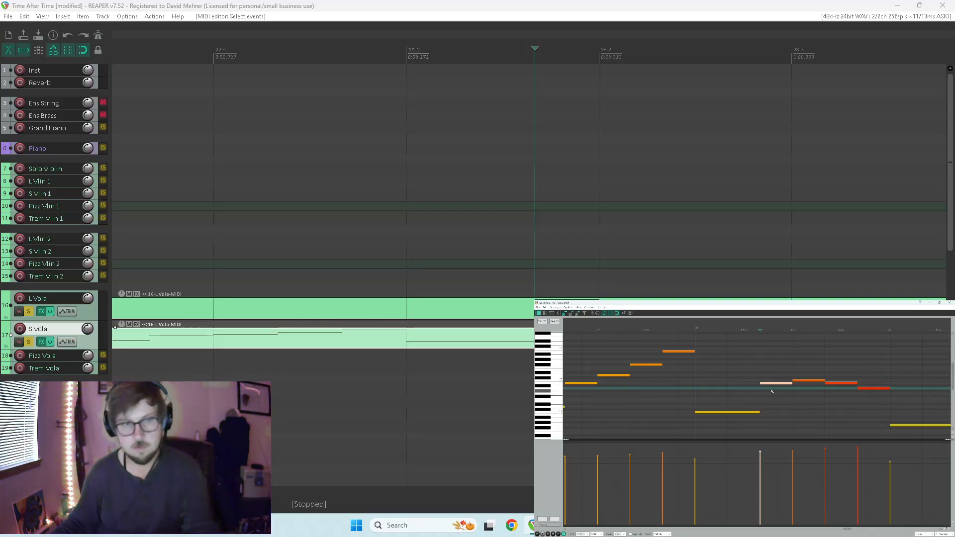
pyautogui.press('Delete')
pyautogui.press('space')
pyautogui.scroll(-4, 715, 396)
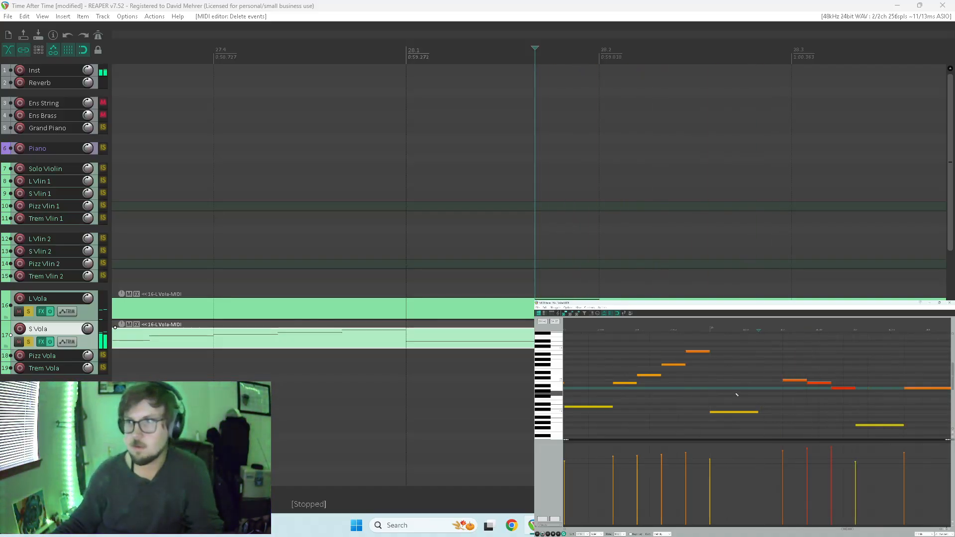
pyautogui.click(733, 393)
pyautogui.press('space')
pyautogui.click(948, 303)
pyautogui.scroll(-5, 714, 249)
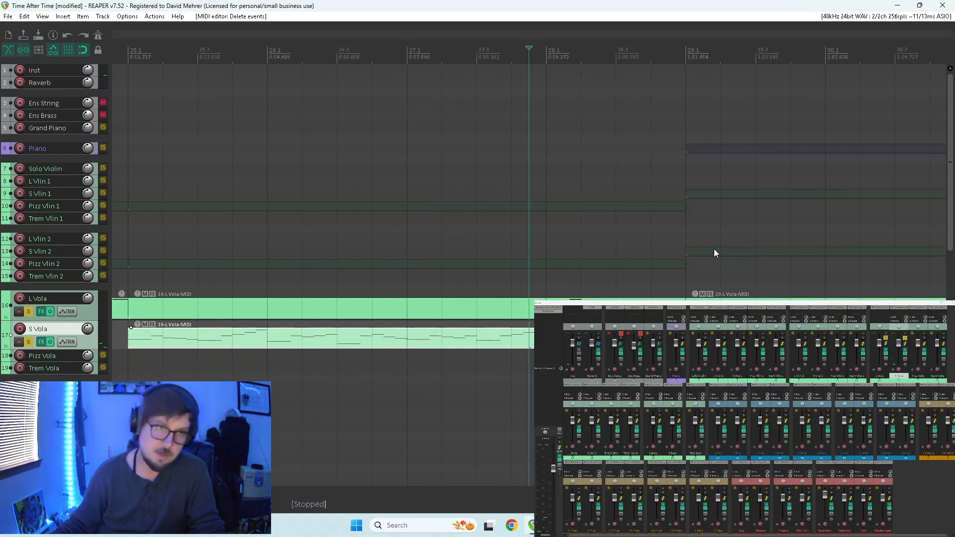
# Reopen the L Vola item holding the single B4 note in measure 28 and play it from the middle of measure 27.
pyautogui.scroll(-3, 408, 315)
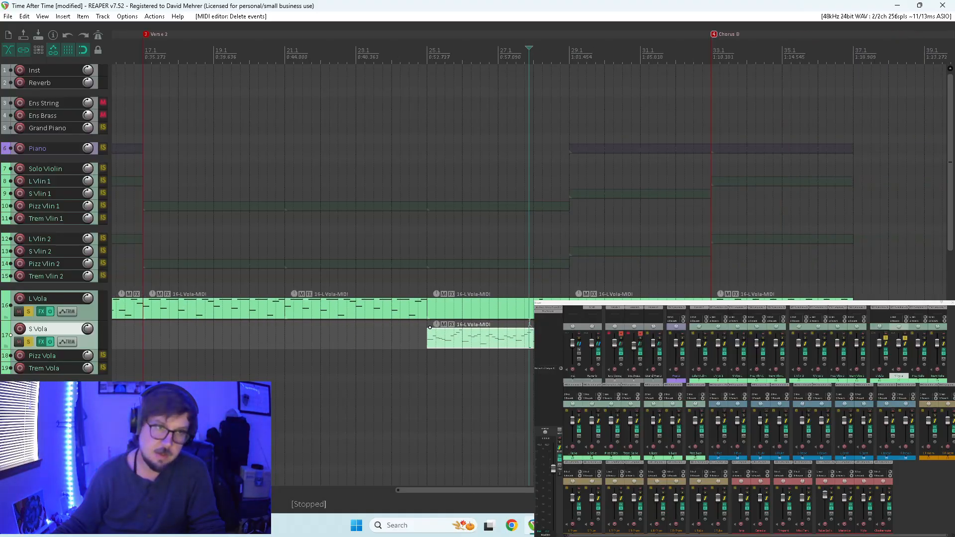
pyautogui.doubleClick(530, 322)
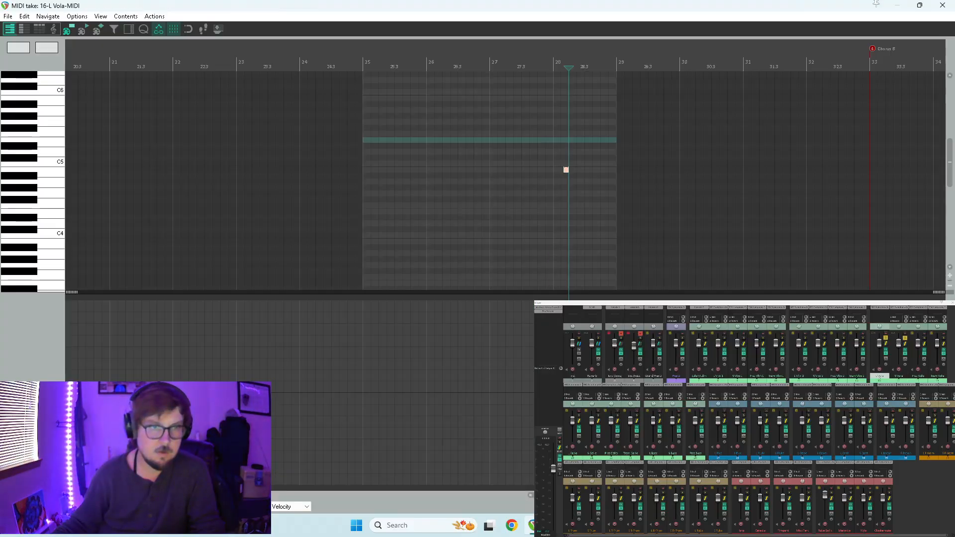
pyautogui.press('space')
pyautogui.click(522, 189)
pyautogui.scroll(3, 597, 179)
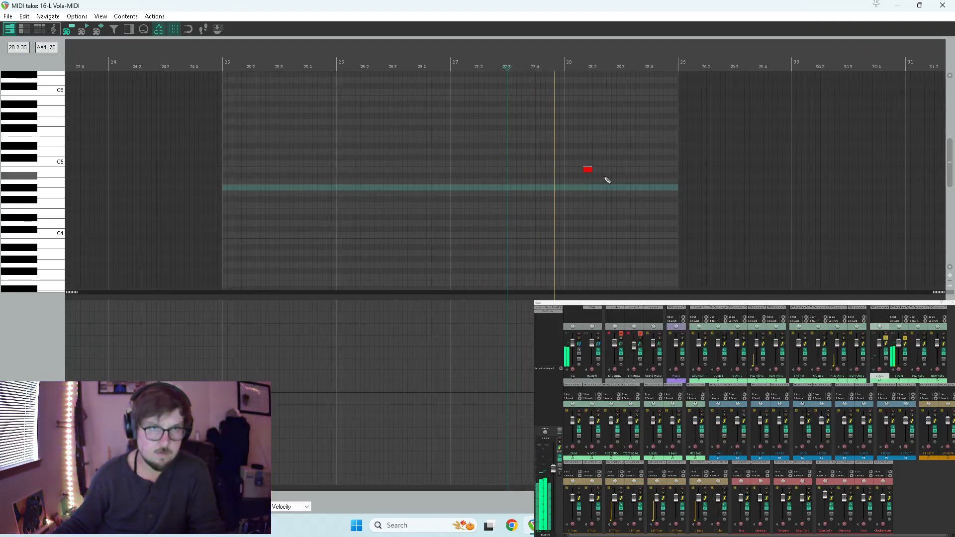
pyautogui.press('space')
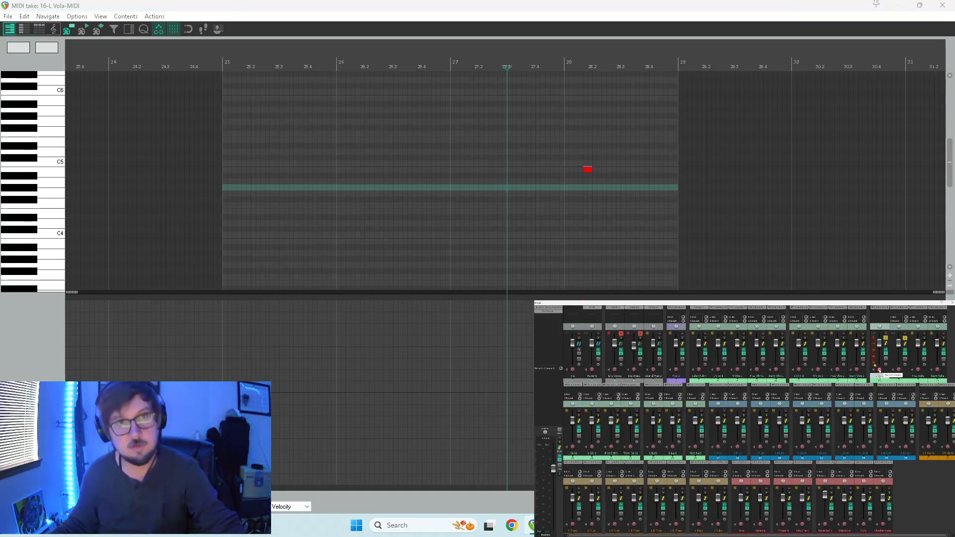
# Arm the L Vola track for recording, close the MIDI editor, and replay the passage into measure 28.
pyautogui.press('space')
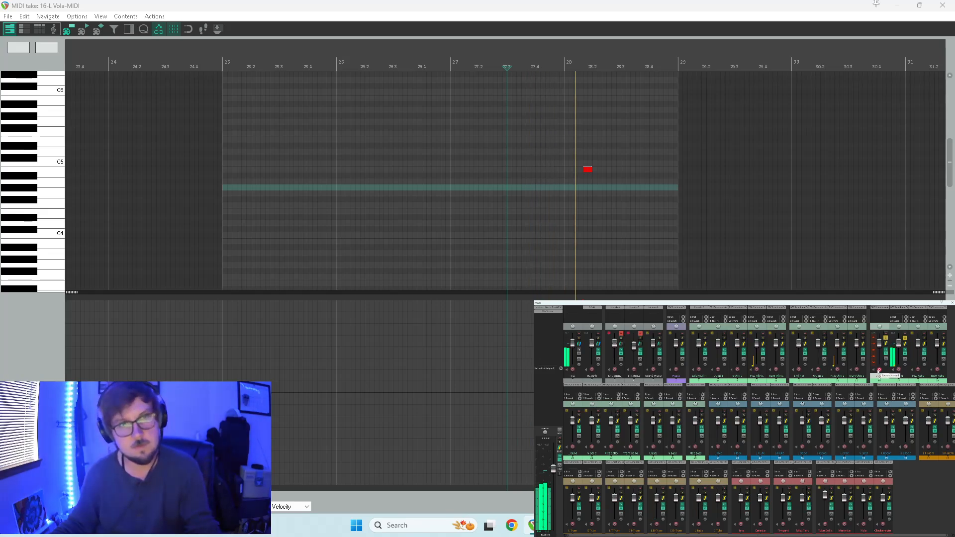
pyautogui.press('space')
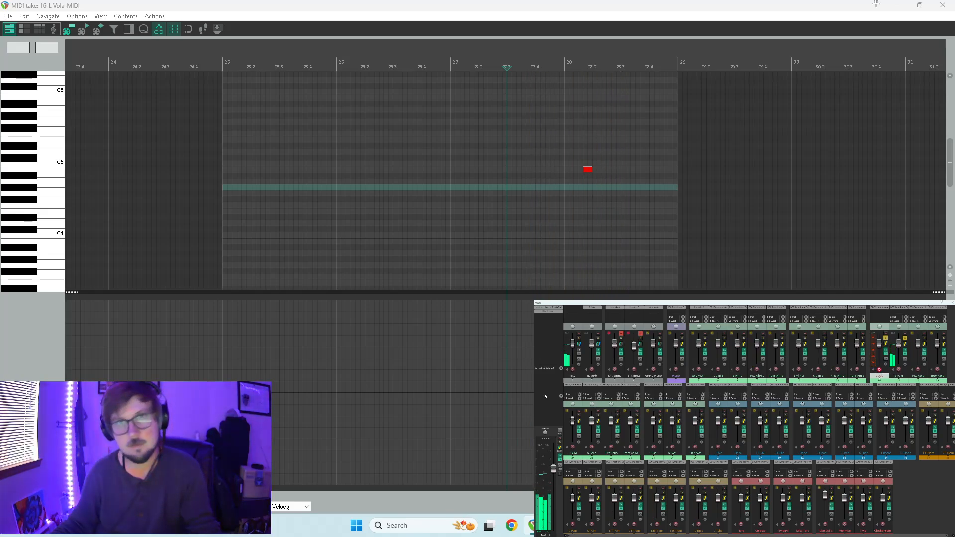
pyautogui.click(943, 4)
pyautogui.press('space')
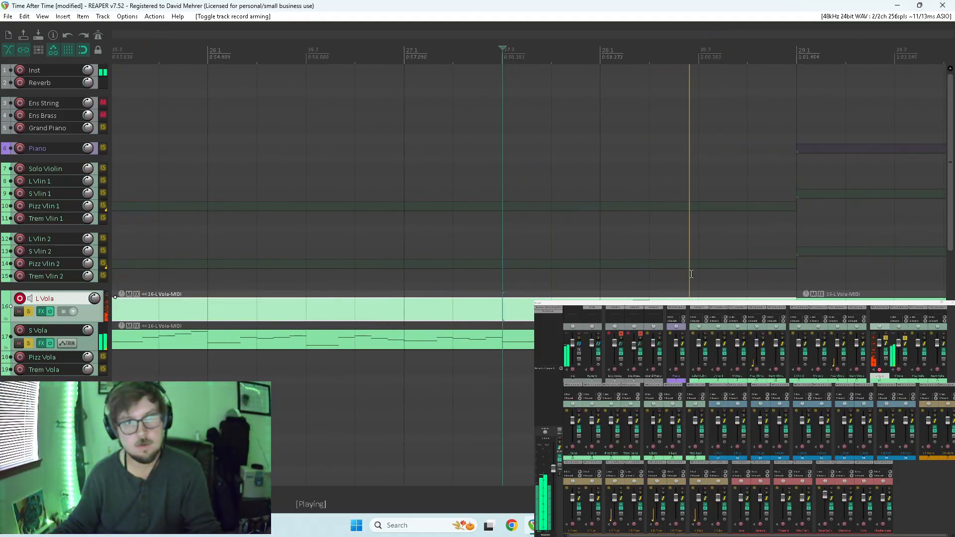
pyautogui.press('space')
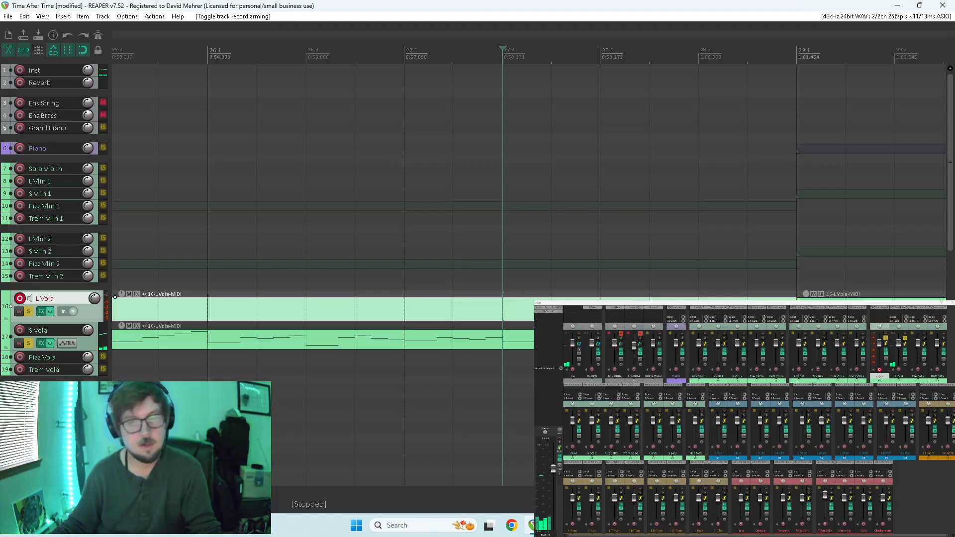
# Undo the viola edits back to before the S Vola item was copied onto L Vola.
pyautogui.hotkey('ctrl', 'z')
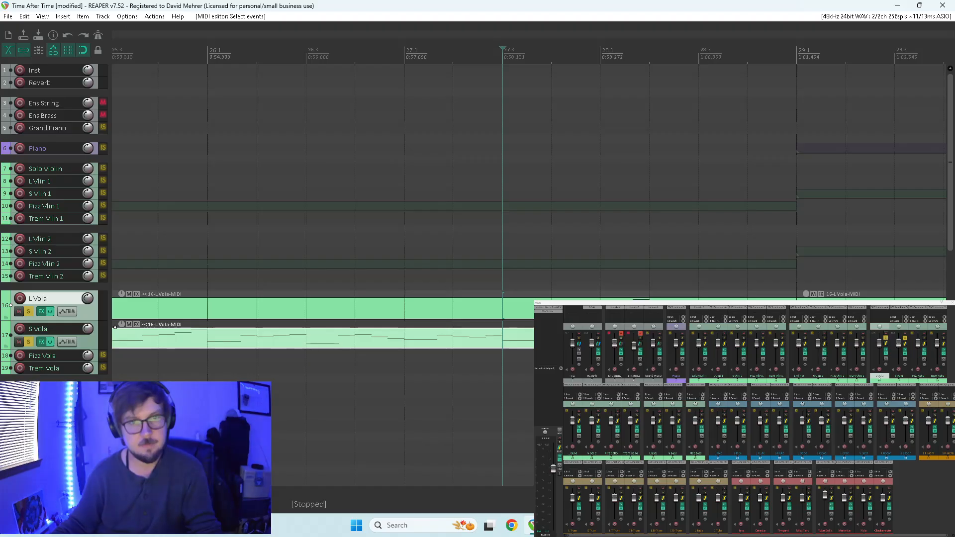
pyautogui.hotkey('ctrl', 'z')
pyautogui.hotkey('ctrl', 'z')
pyautogui.hotkey('ctrl', 'z')
pyautogui.hotkey('ctrl', 'z')
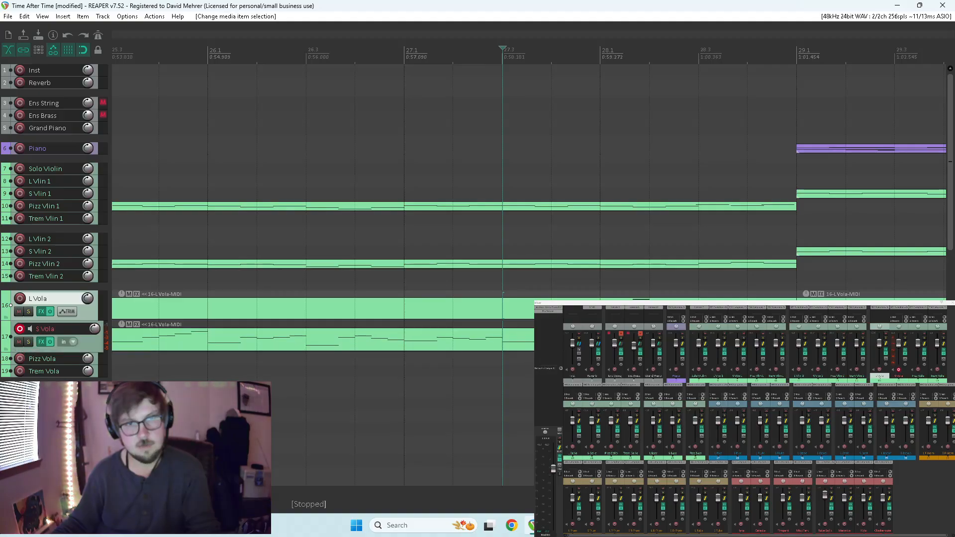
pyautogui.hotkey('ctrl', 'z')
pyautogui.hotkey('ctrl', 'z')
pyautogui.hotkey('ctrl', 'z')
pyautogui.scroll(-4, 530, 317)
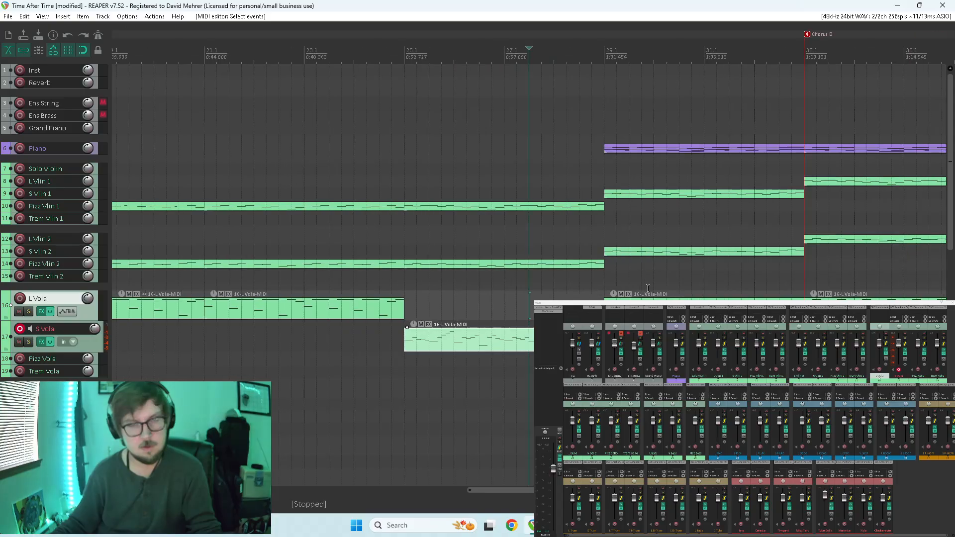
# Play the unsoloed arrangement from measure 27 and again from the start of measure 28.
pyautogui.press('space')
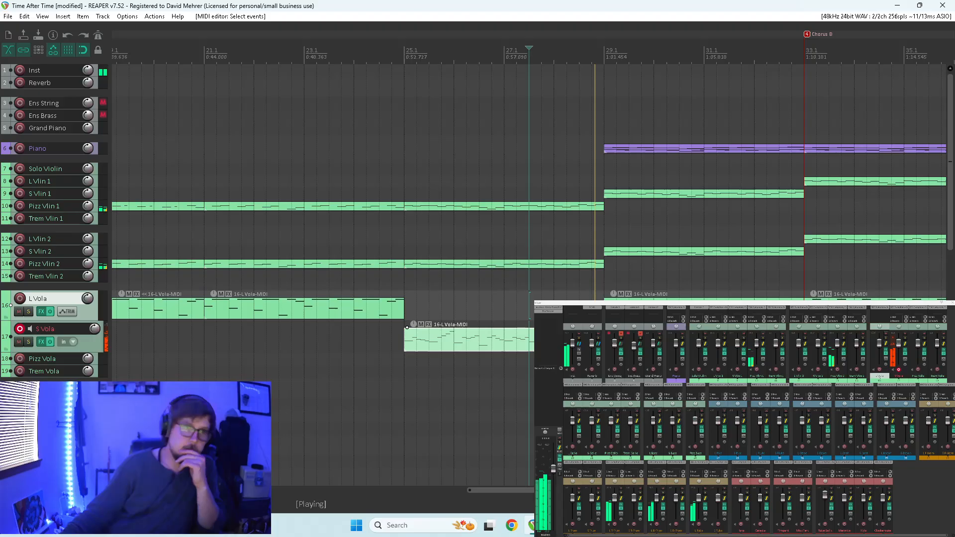
pyautogui.click(565, 299)
pyautogui.click(553, 296)
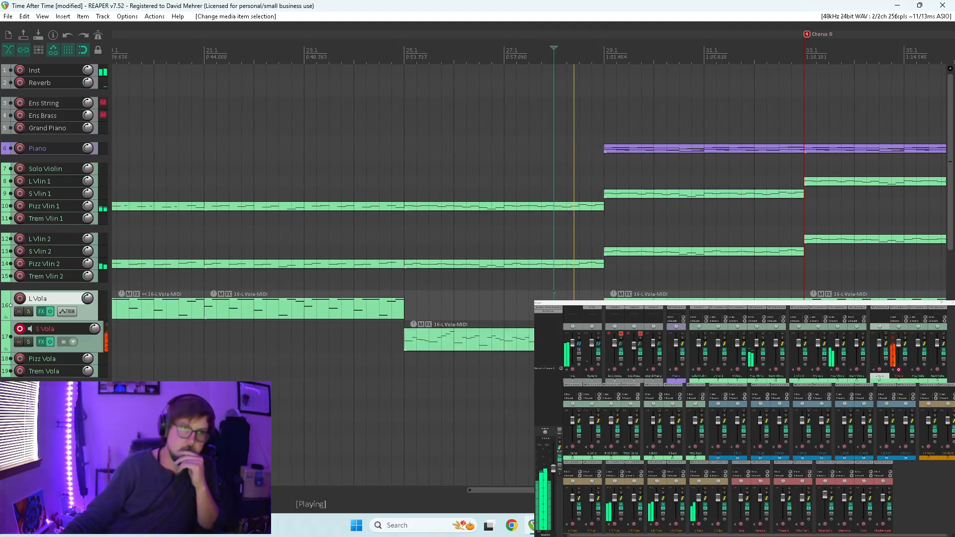
# Open the S Vola item, audition the first B4 note in measure 28, and close the editor.
pyautogui.doubleClick(507, 340)
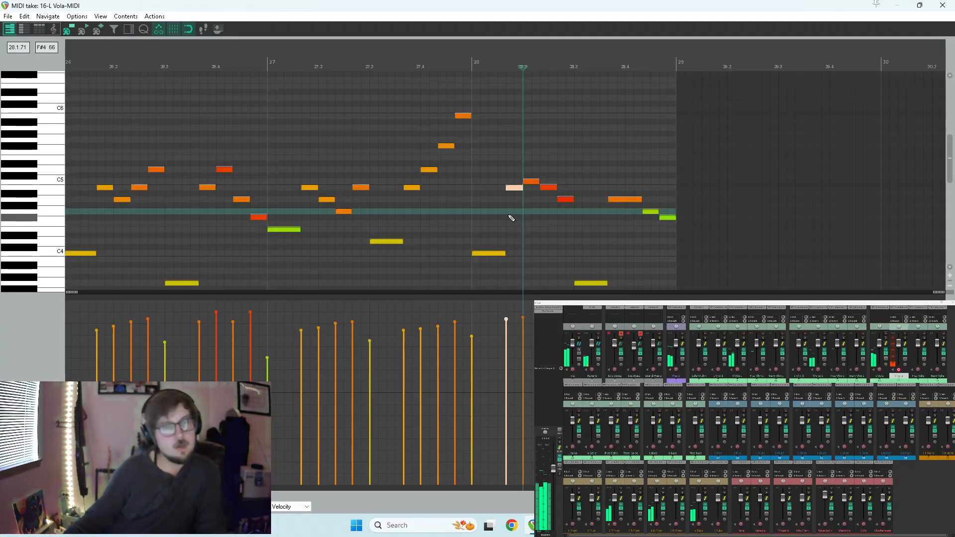
pyautogui.moveTo(521, 188); pyautogui.dragTo(529, 195)
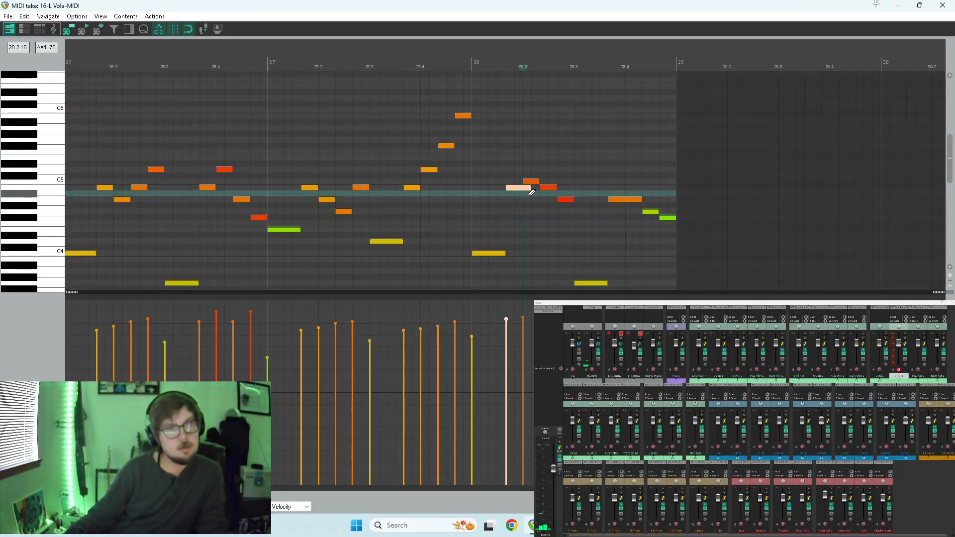
pyautogui.press('space')
pyautogui.press('space')
pyautogui.click(508, 202)
pyautogui.press('space')
pyautogui.press('space')
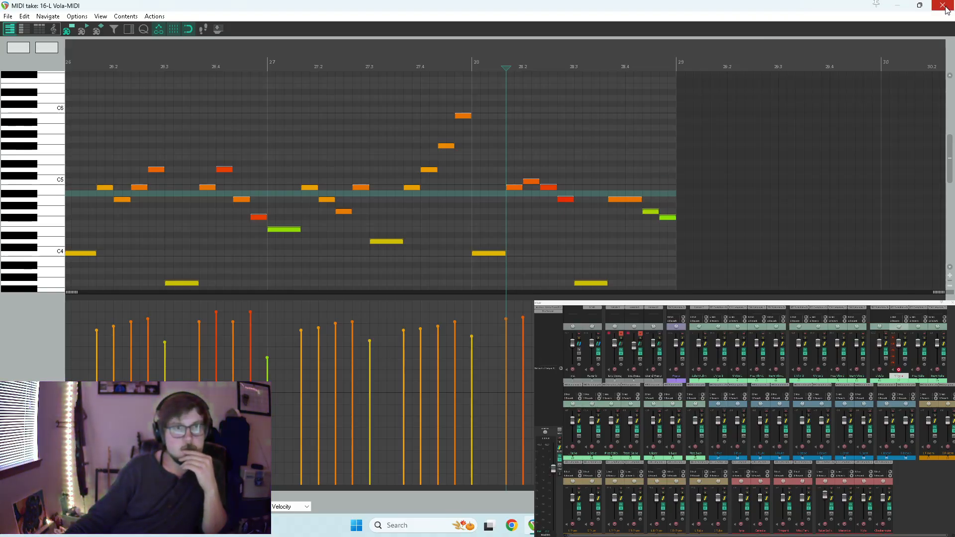
pyautogui.click(943, 6)
# Copy the S Vola item covering measures 25 to 28 onto the L Vola track.
pyautogui.click(531, 257)
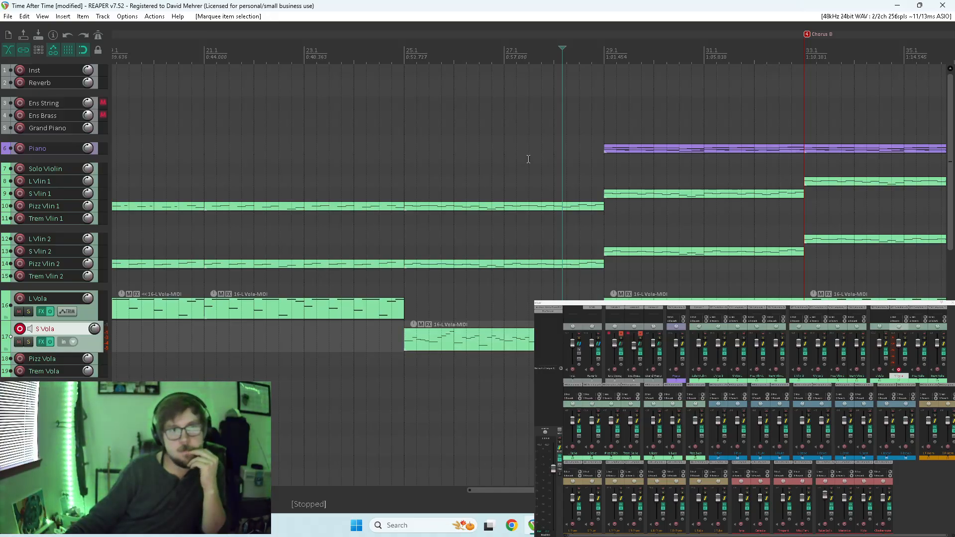
pyautogui.click(483, 165)
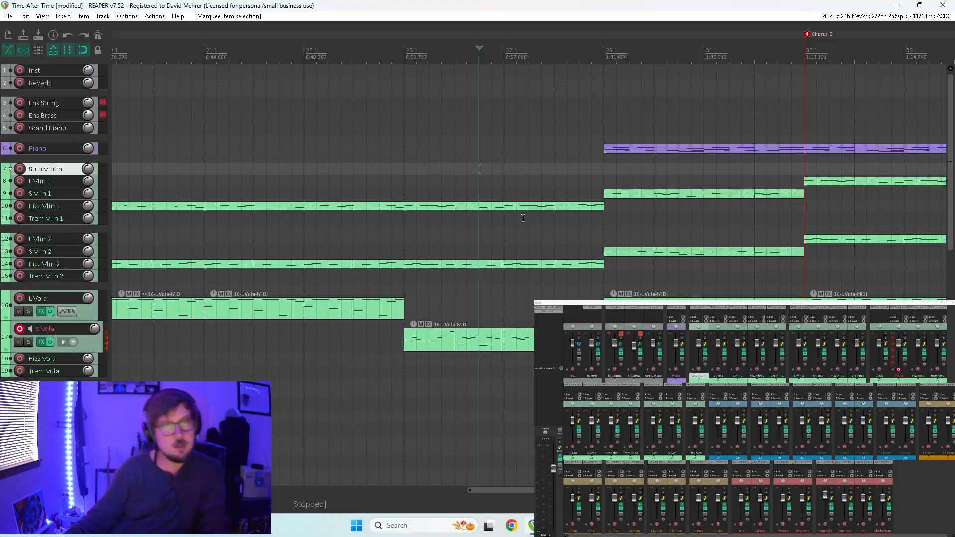
pyautogui.click(567, 310)
pyautogui.moveTo(567, 339); pyautogui.dragTo(567, 309)
# Delete every note in the new L Vola copy except the first B4 in measure 28, and close the editor.
pyautogui.doubleClick(567, 309)
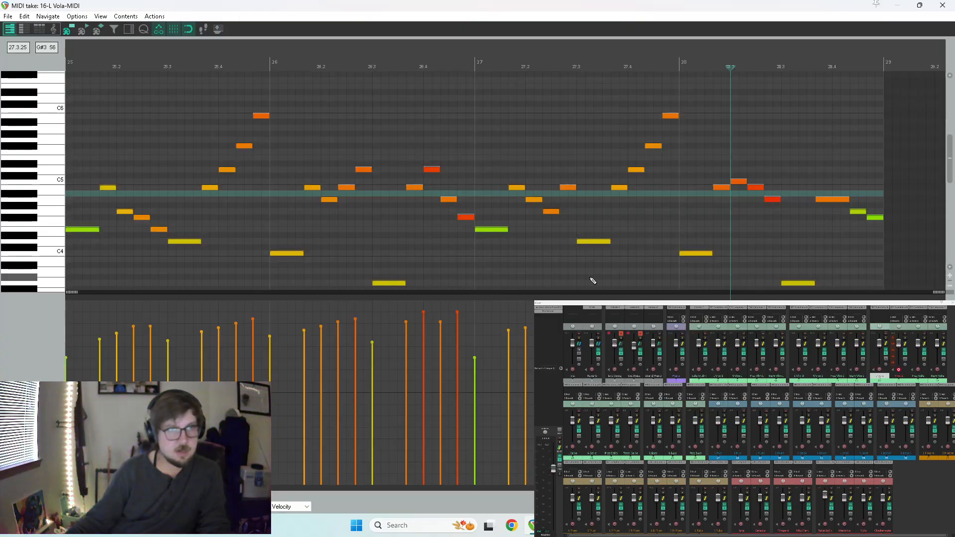
pyautogui.click(723, 188)
pyautogui.scroll(-5, 652, 228)
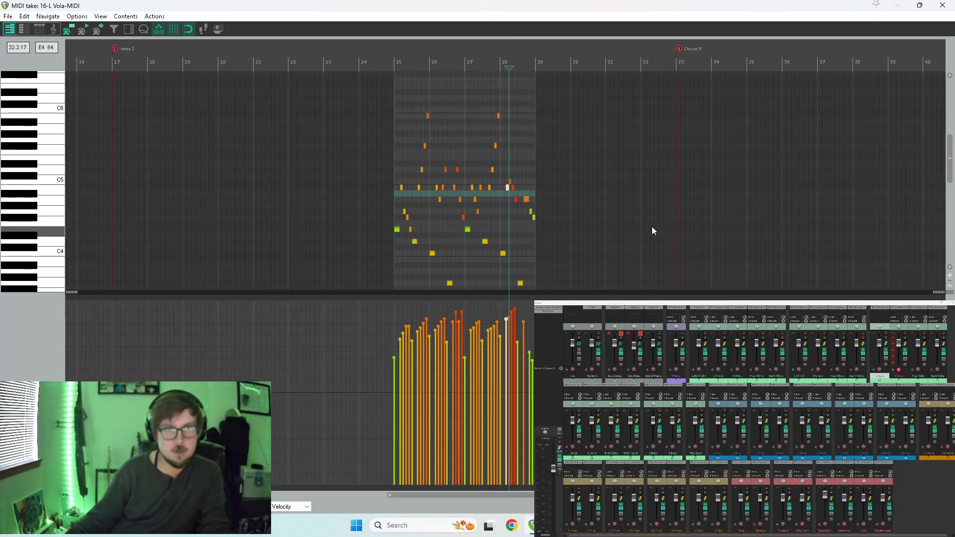
pyautogui.moveTo(586, 106); pyautogui.dragTo(373, 286)
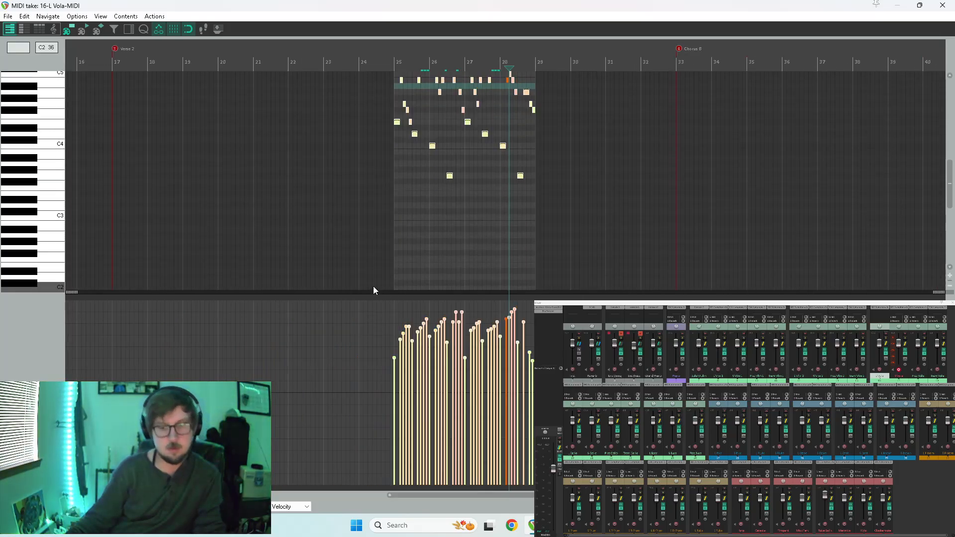
pyautogui.press('Delete')
pyautogui.click(943, 5)
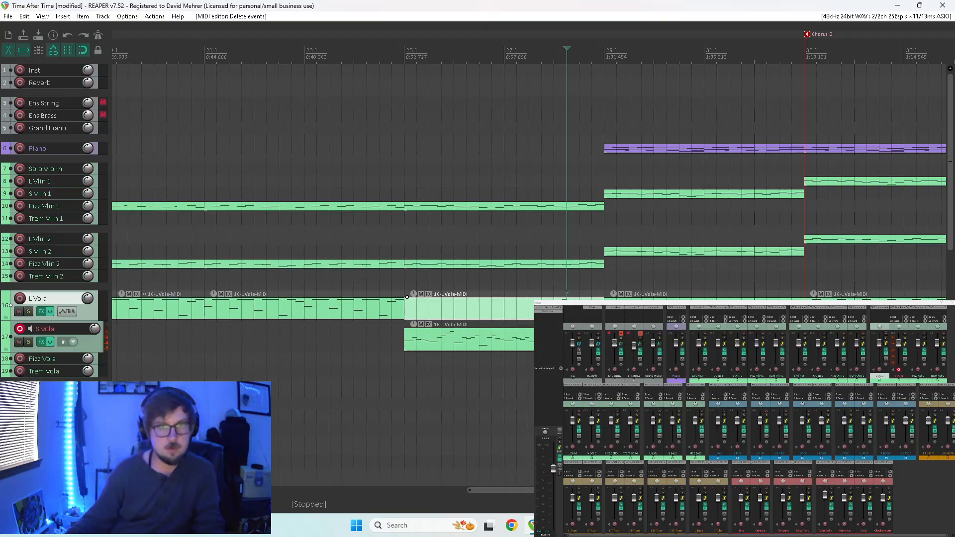
# Delete the first B4 note in measure 28 from the S Vola item and close the editor.
pyautogui.scroll(5, 529, 274)
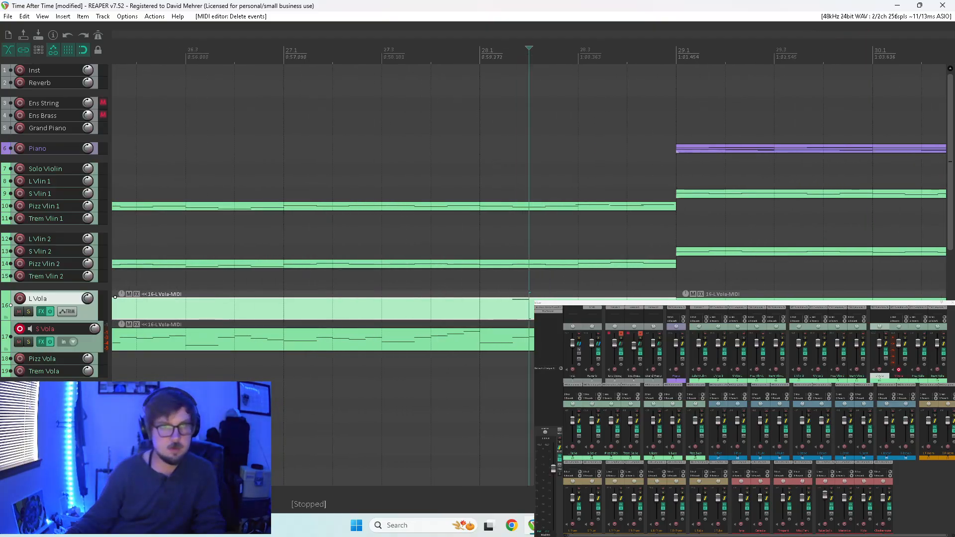
pyautogui.click(514, 288)
pyautogui.press('space')
pyautogui.doubleClick(527, 342)
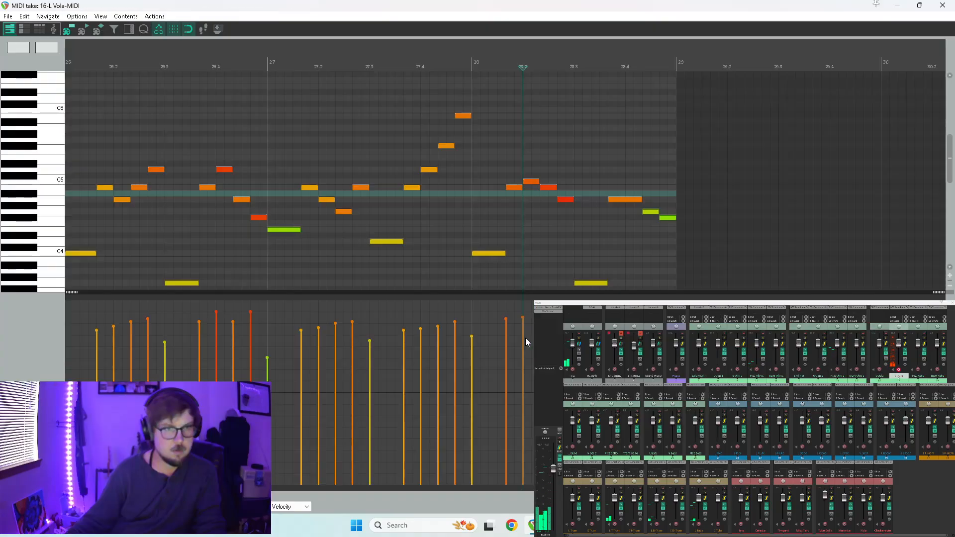
pyautogui.click(514, 187)
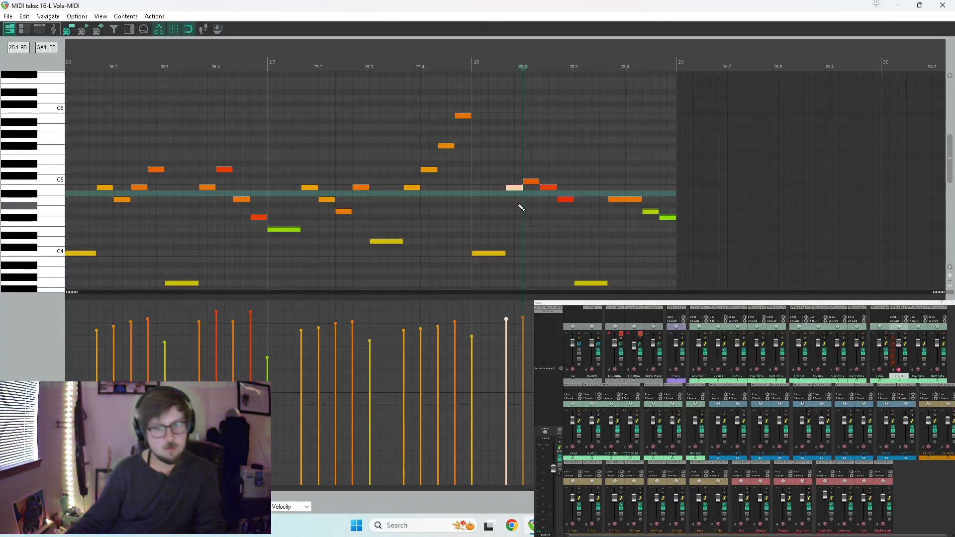
pyautogui.press('Delete')
pyautogui.click(942, 5)
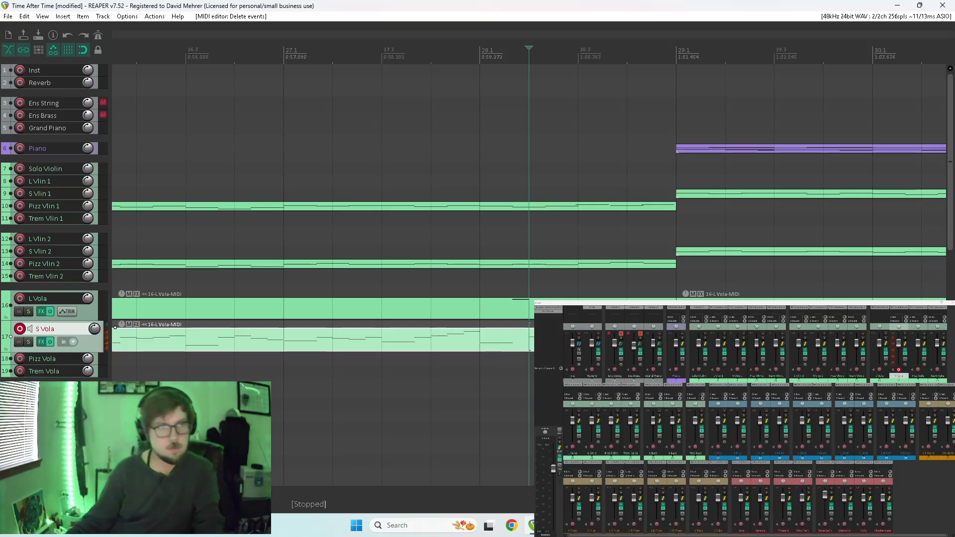
# Show the 01 Mod Wheel MSB lane for the L Vola item and insert a modulation point around measure 27.
pyautogui.doubleClick(503, 310)
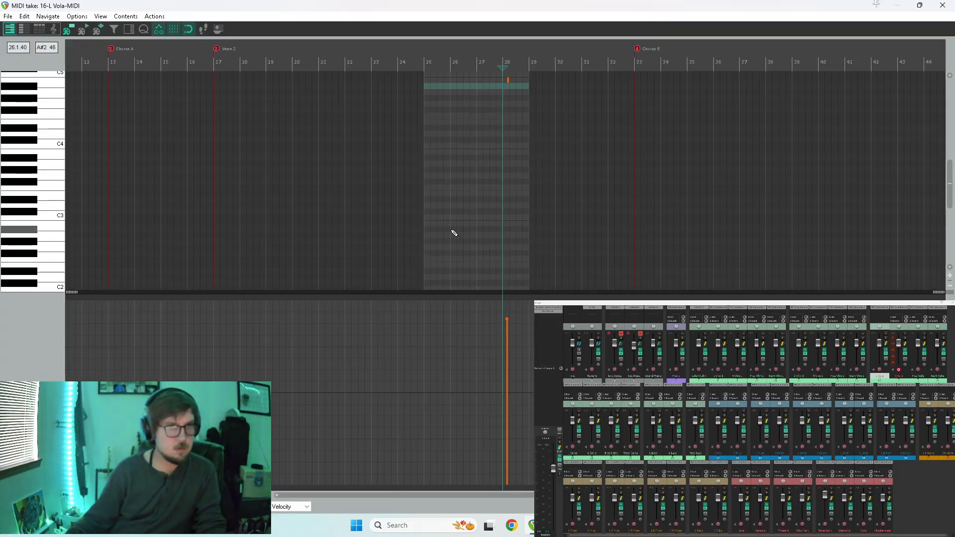
pyautogui.click(29, 393)
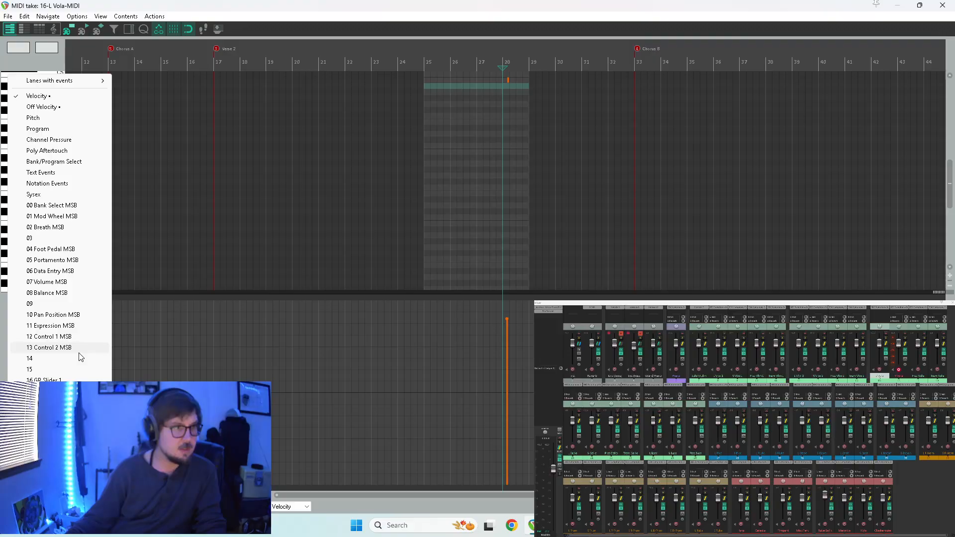
pyautogui.click(63, 217)
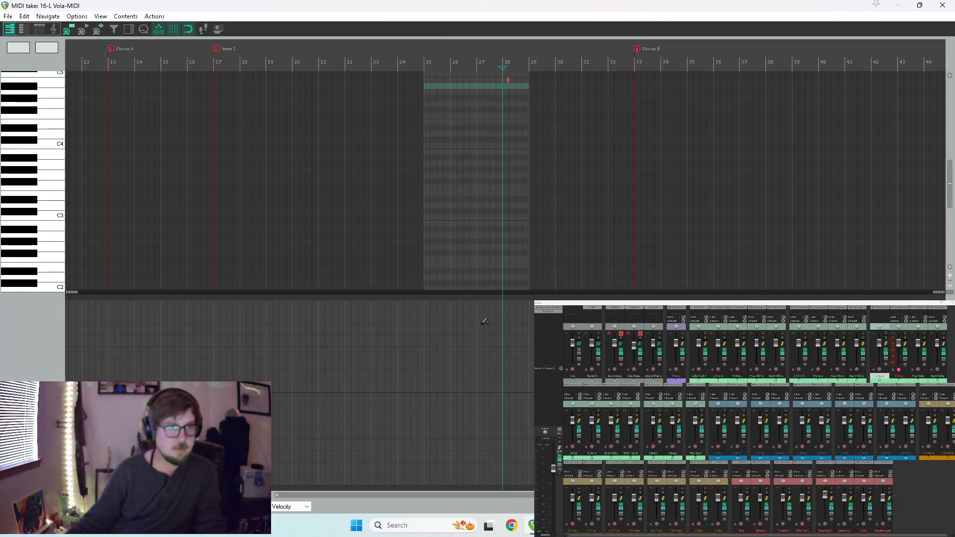
pyautogui.click(477, 346)
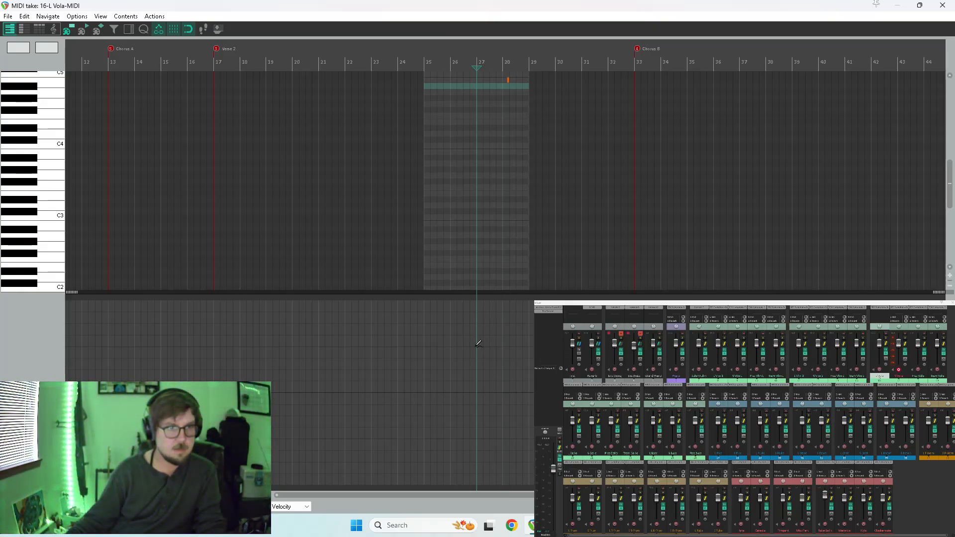
pyautogui.click(477, 346)
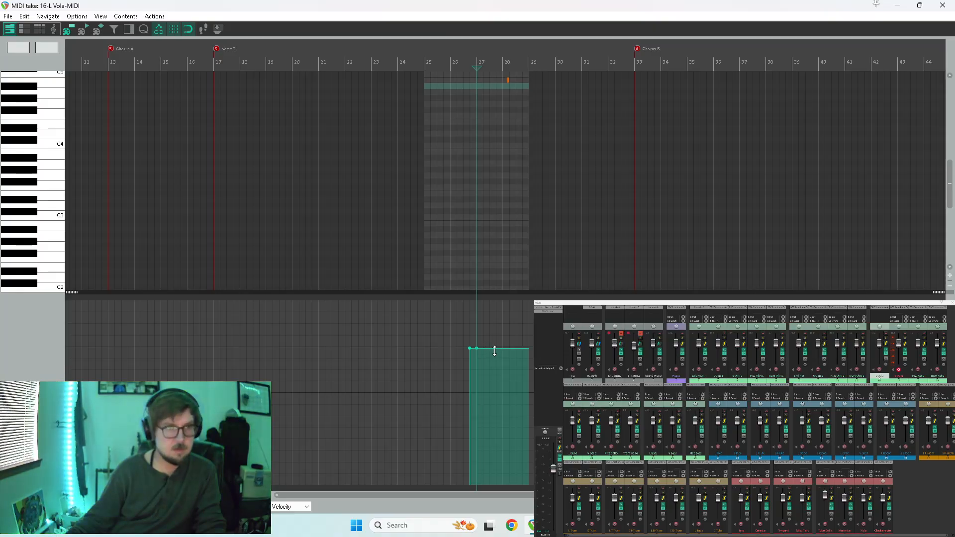
# Raise the L Vola mod wheel curve to maximum across measures 27 and 28, play it back, and close the editor.
pyautogui.click(521, 350)
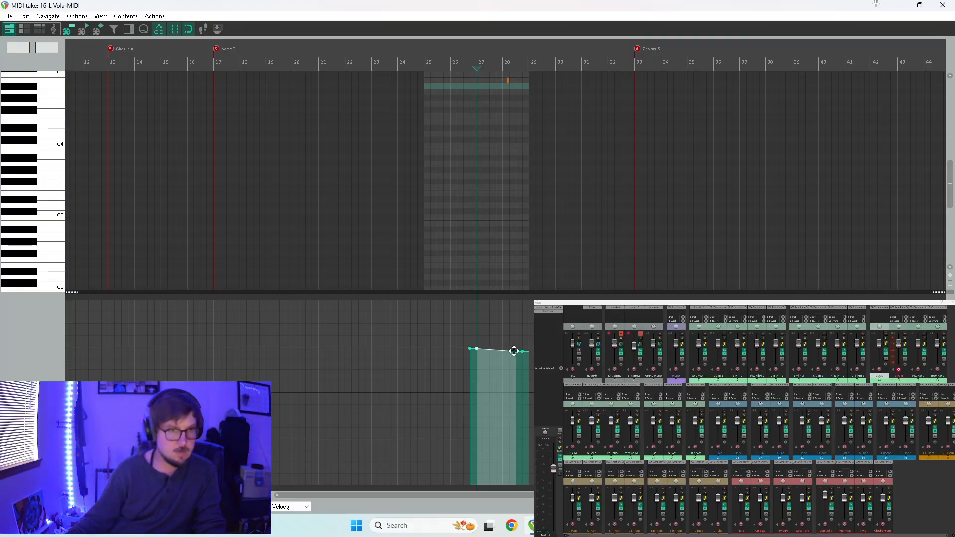
pyautogui.moveTo(514, 350); pyautogui.dragTo(515, 484)
pyautogui.moveTo(476, 348); pyautogui.dragTo(497, 293)
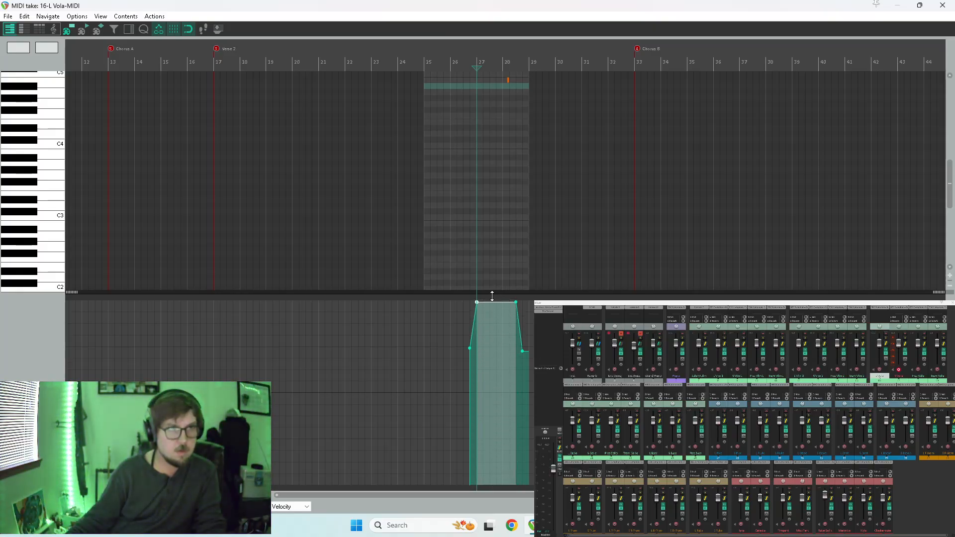
pyautogui.press('space')
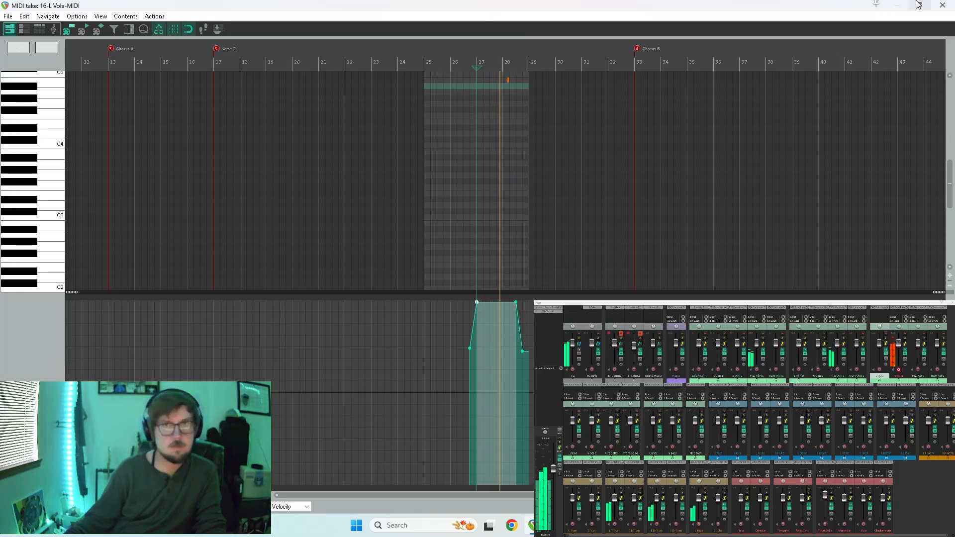
pyautogui.click(942, 5)
pyautogui.press('space')
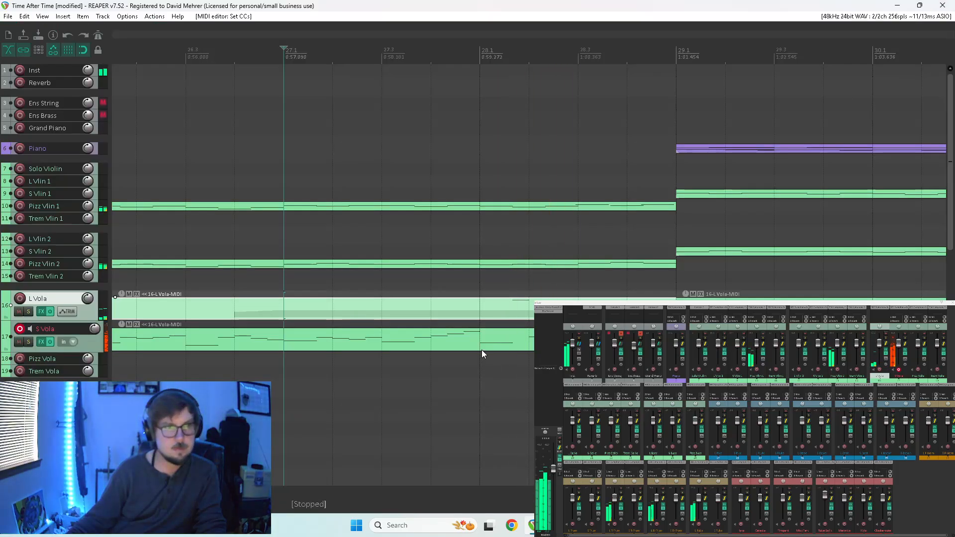
# Open the L Vola item containing the B4 note in measure 28 and show its Velocity lane.
pyautogui.click(500, 382)
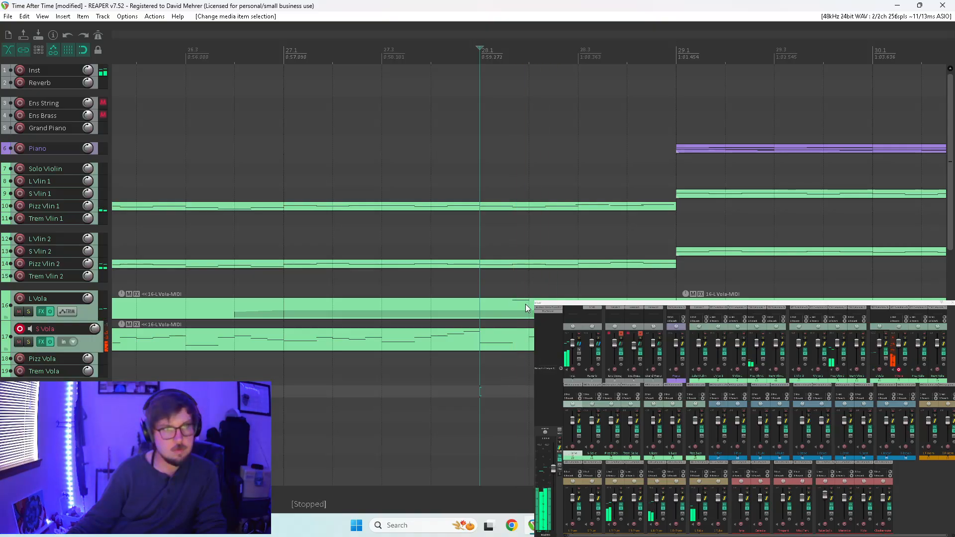
pyautogui.doubleClick(525, 305)
pyautogui.moveTo(483, 110); pyautogui.dragTo(574, 41)
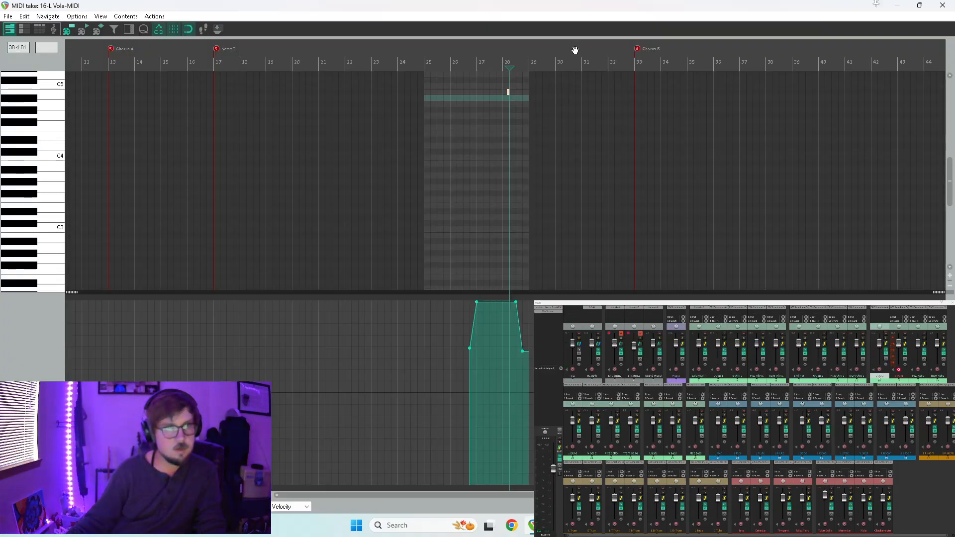
pyautogui.click(45, 392)
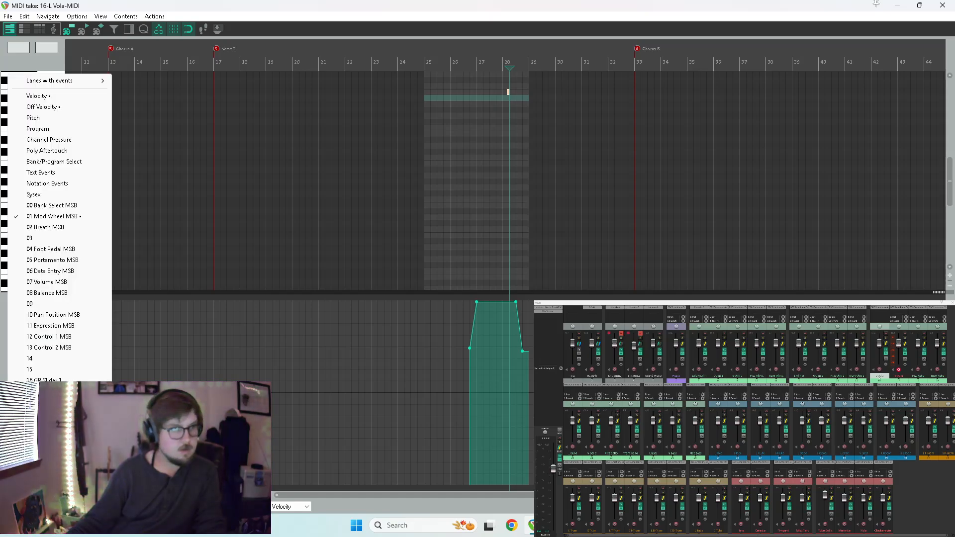
pyautogui.click(67, 96)
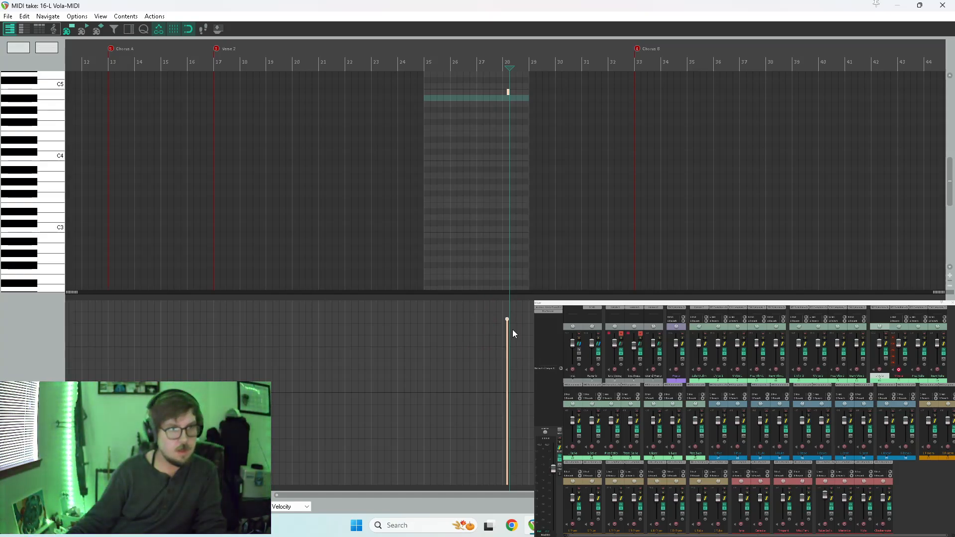
# Raise the velocity of the L Vola B4 note in measure 28 to maximum, play it back, and close the editor.
pyautogui.click(495, 203)
pyautogui.press('space')
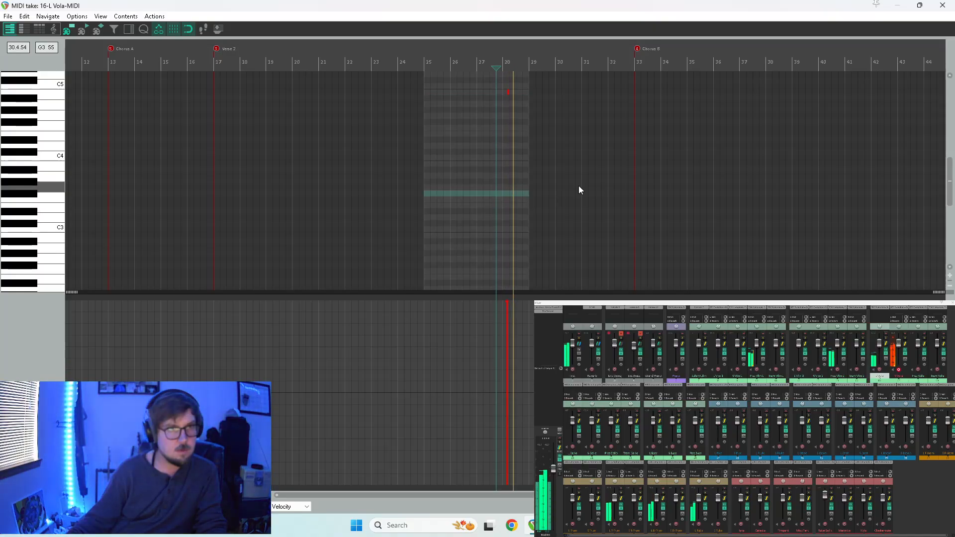
pyautogui.press('space')
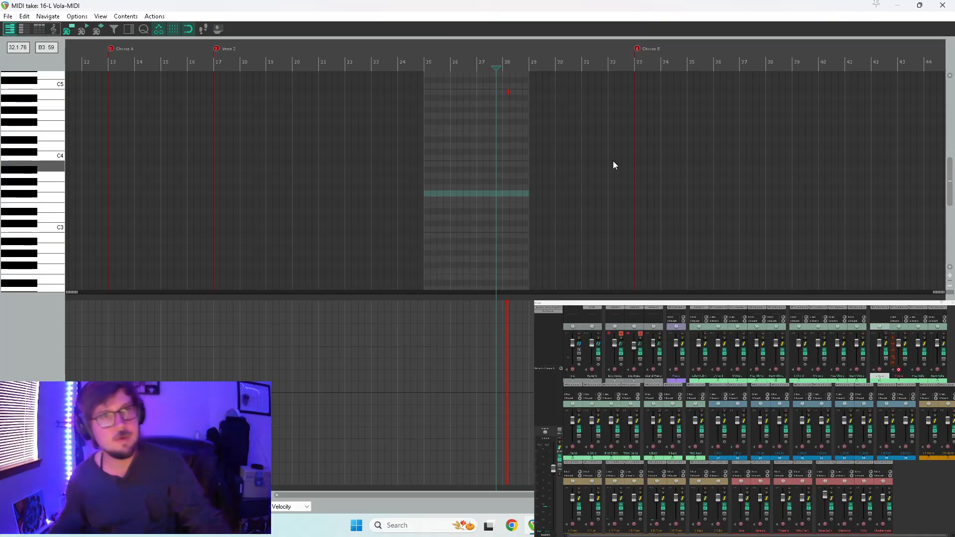
pyautogui.press('space')
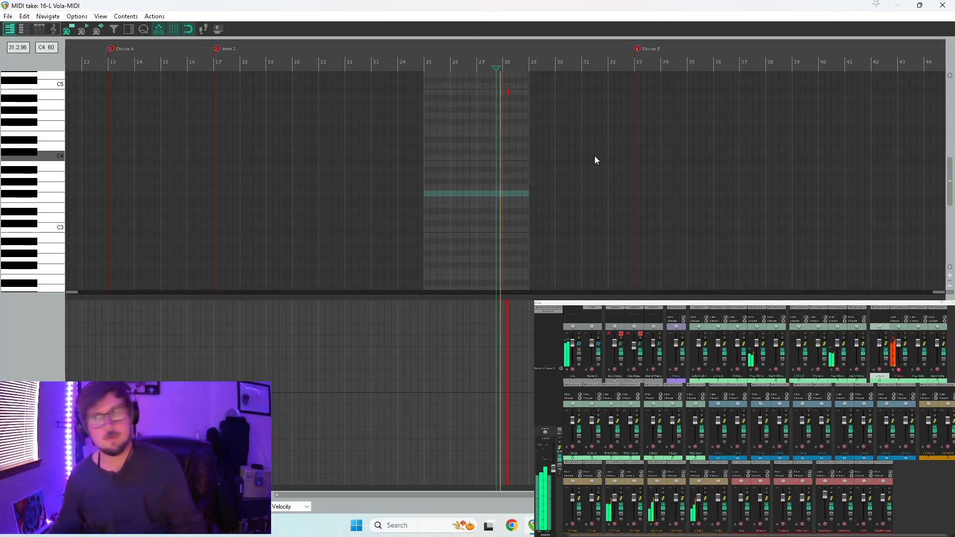
pyautogui.click(926, 5)
pyautogui.press('space')
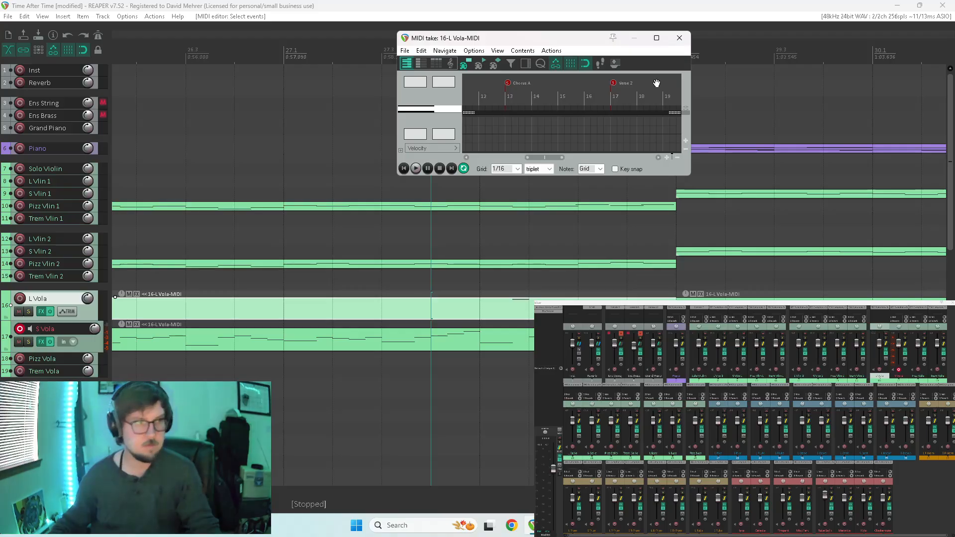
pyautogui.click(680, 38)
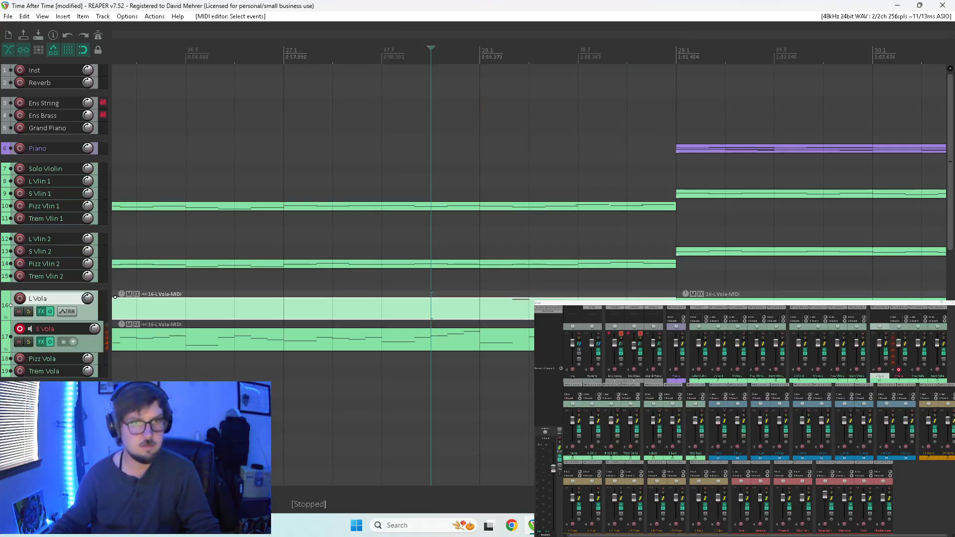
# Reopen the L Vola item at measure 28, arm the L Vola track instead of S Vola, audition the passage, and close the editor.
pyautogui.scroll(-3, 517, 316)
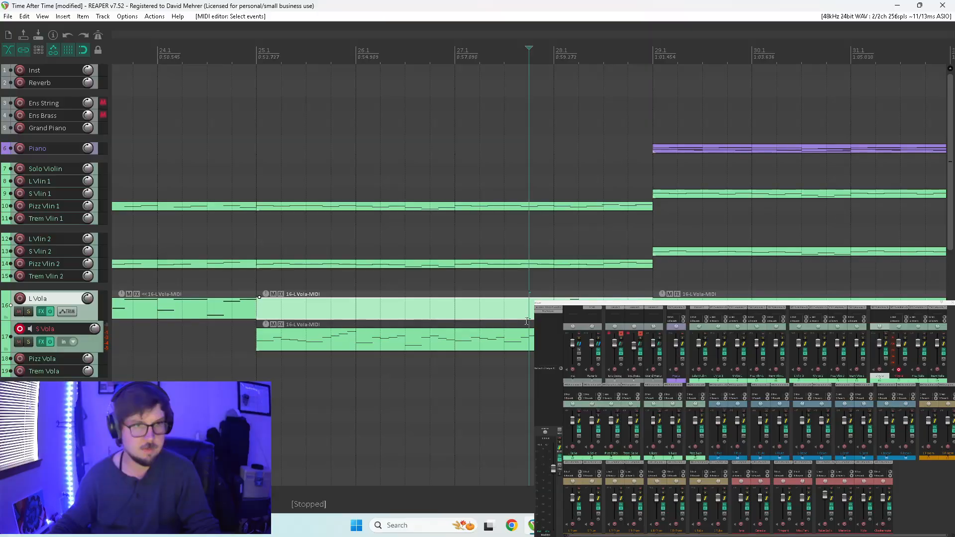
pyautogui.doubleClick(576, 310)
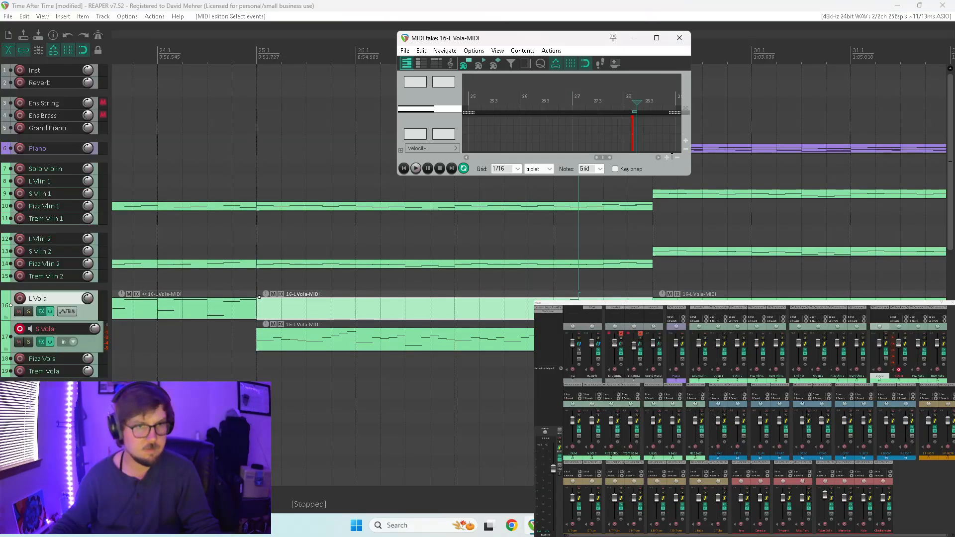
pyautogui.click(656, 38)
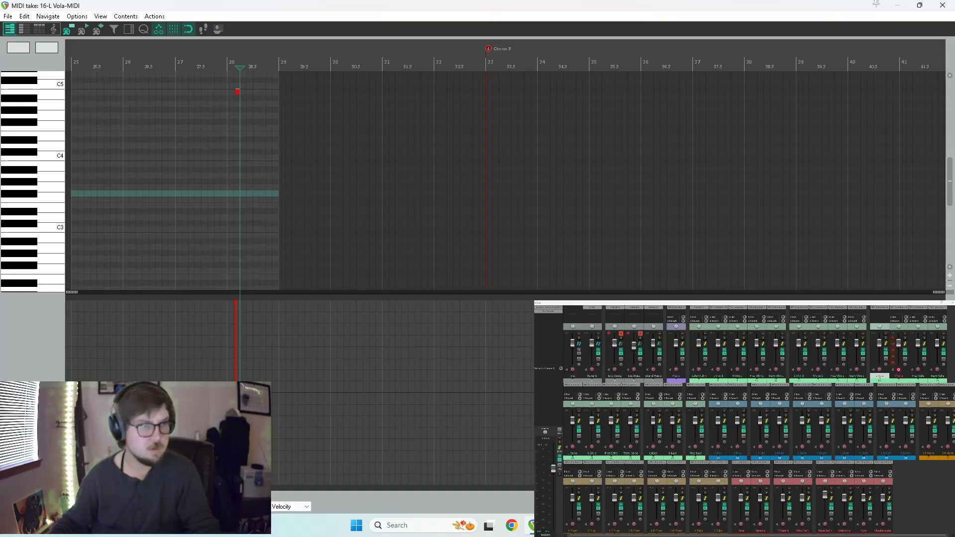
pyautogui.click(35, 392)
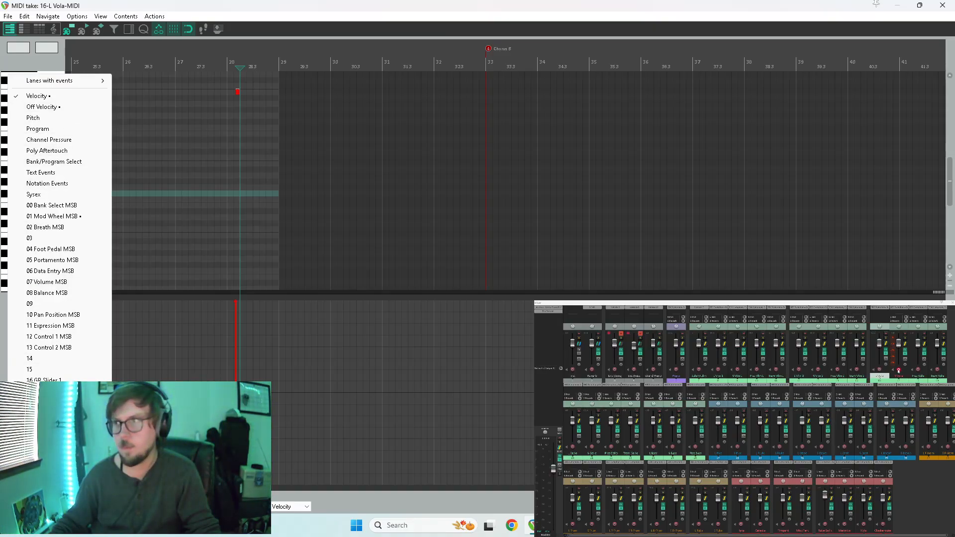
pyautogui.click(898, 371)
pyautogui.press('space')
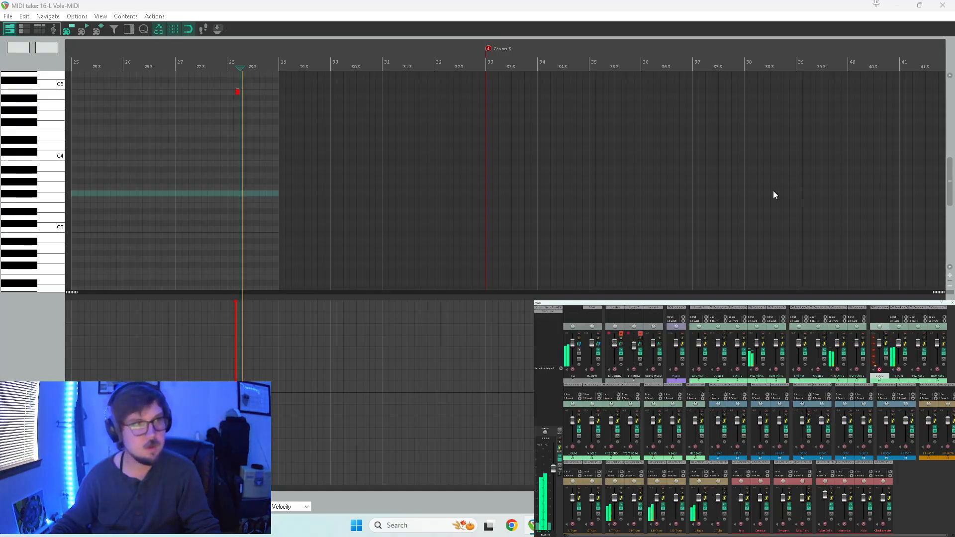
pyautogui.click(221, 145)
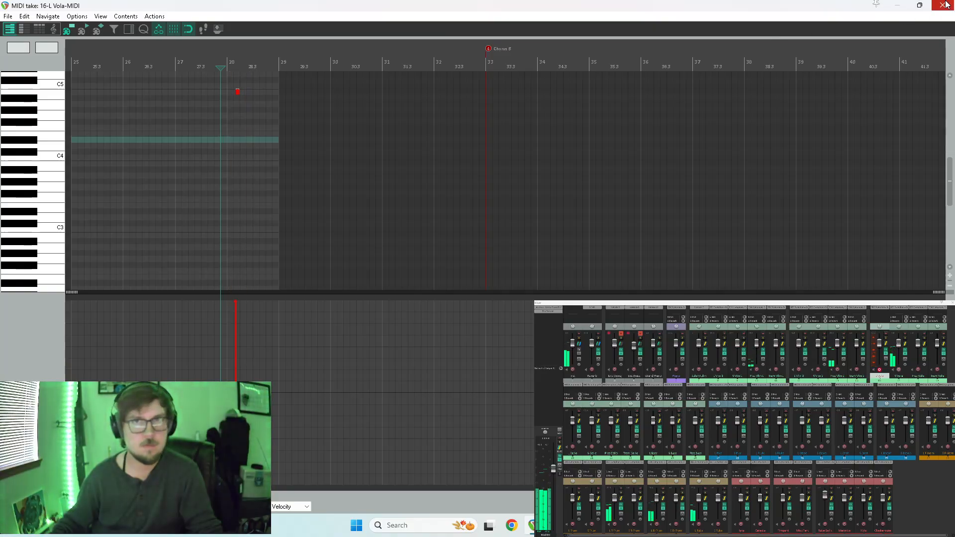
pyautogui.scroll(3, 477, 120)
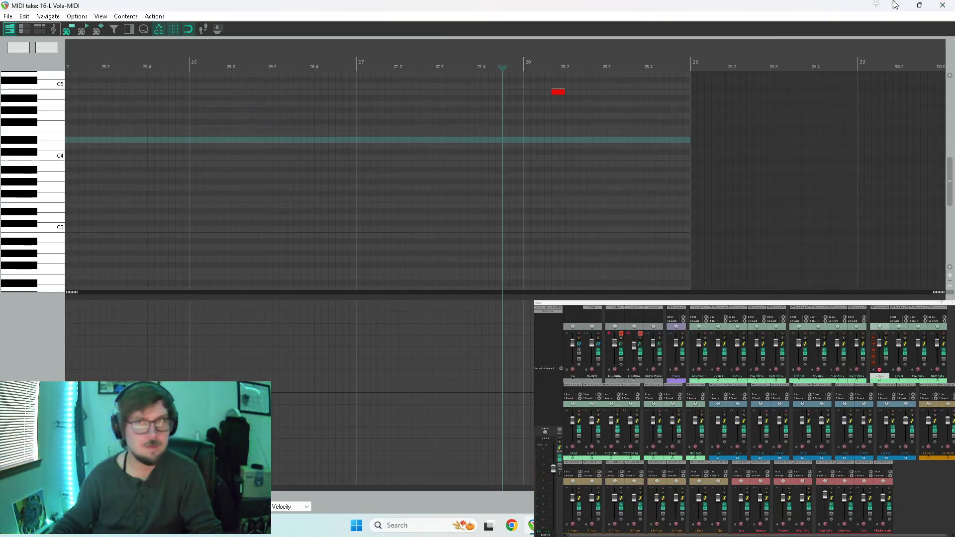
pyautogui.click(942, 5)
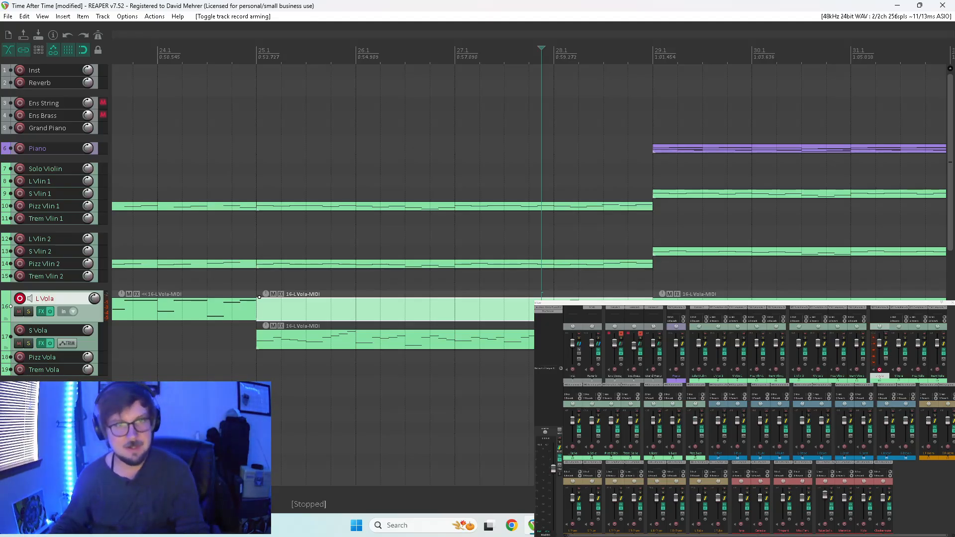
# Delete the L Vola item spanning measures 25 to 28 and play back the passage without it.
pyautogui.press('Delete')
pyautogui.click(522, 291)
pyautogui.press('space')
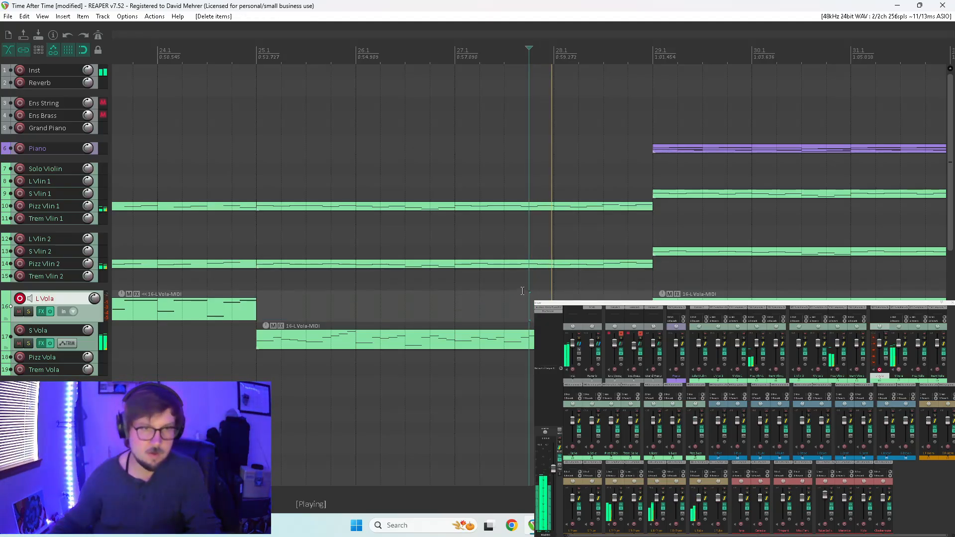
# Insert a short D5 note in the S Vola item just before the descending run in measure 28, and close the editor.
pyautogui.doubleClick(520, 339)
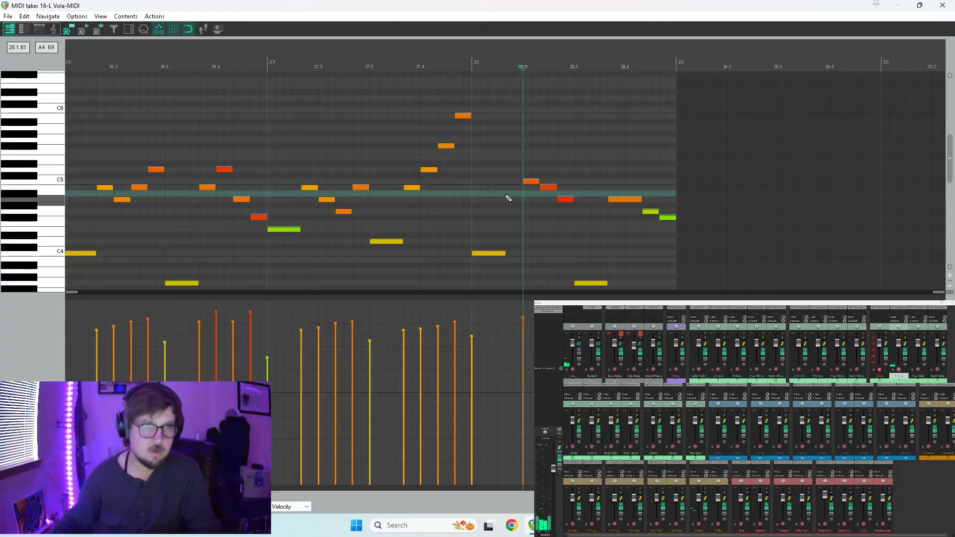
pyautogui.click(509, 170)
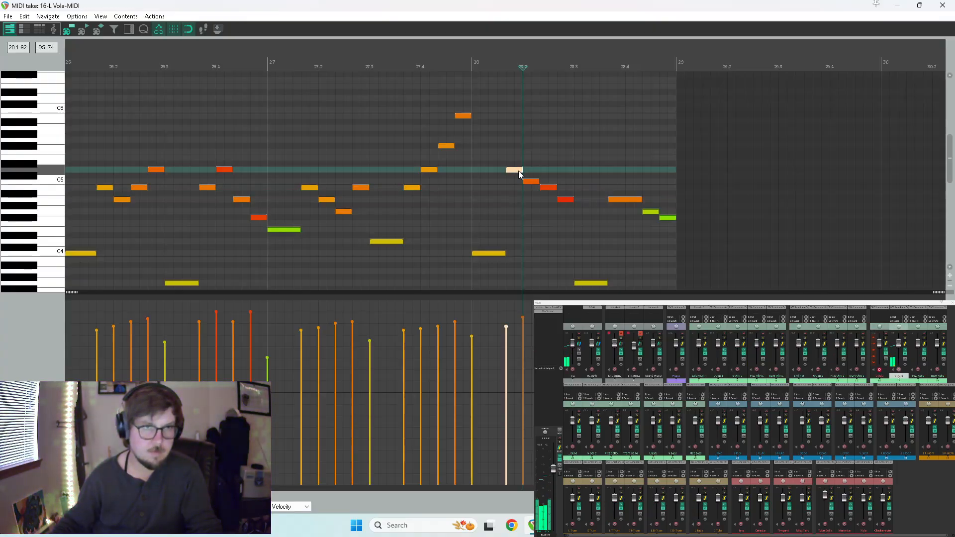
pyautogui.scroll(-5, 463, 200)
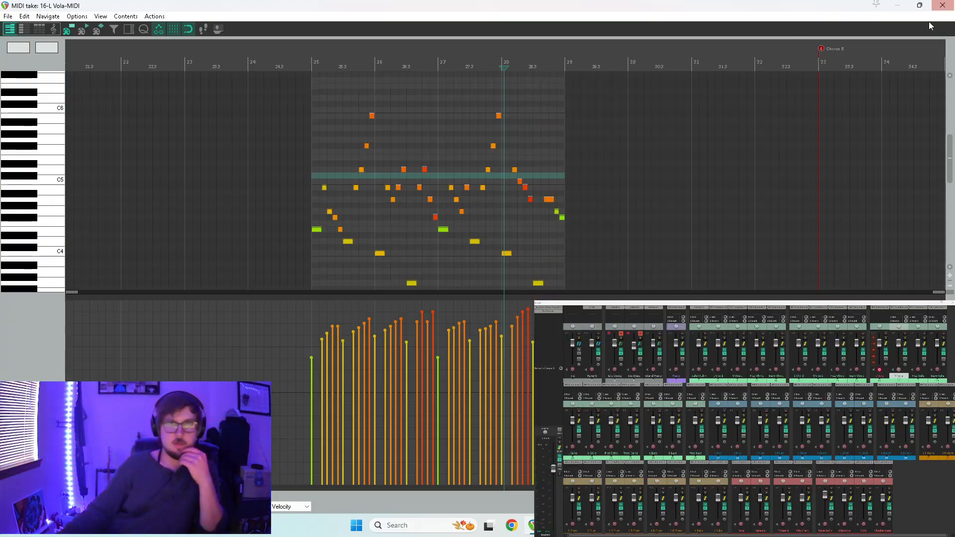
pyautogui.click(942, 5)
# Play back Verse 2 from around measure 18 to review the viola parts.
pyautogui.scroll(-4, 406, 324)
pyautogui.click(279, 371)
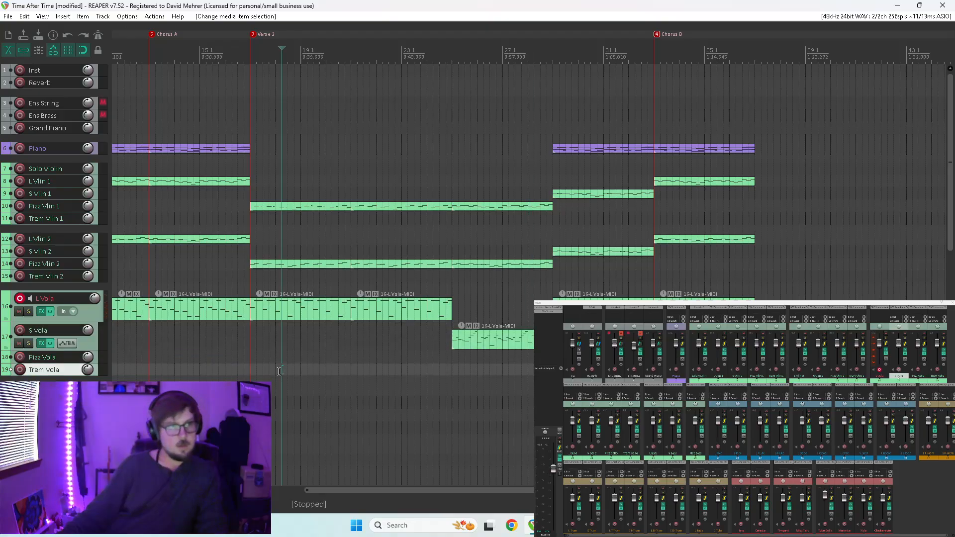
pyautogui.press('space')
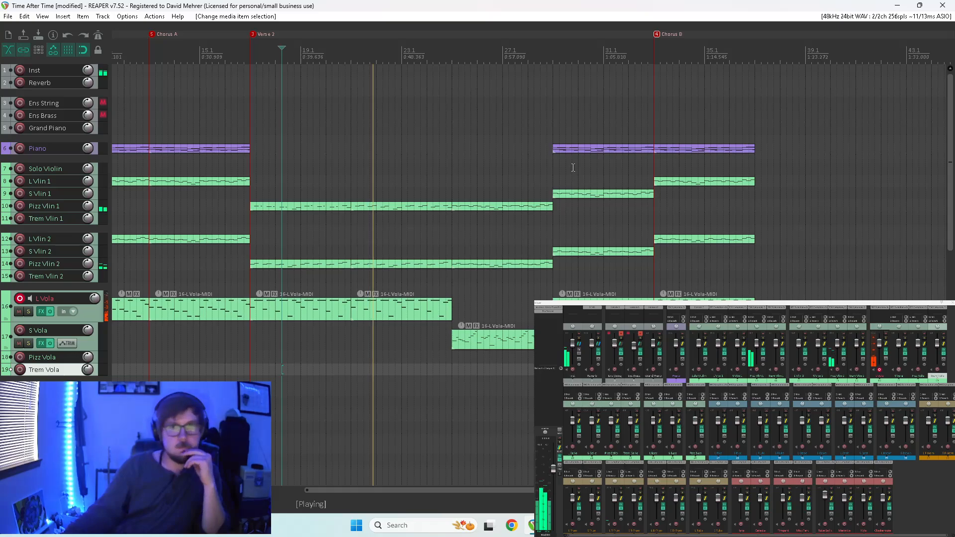
pyautogui.scroll(-3, 342, 309)
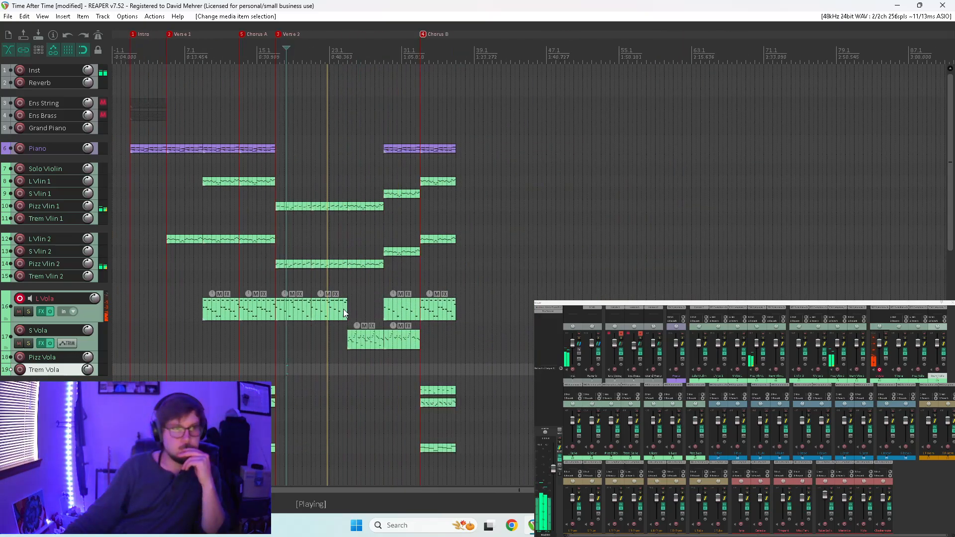
pyautogui.scroll(3, 344, 309)
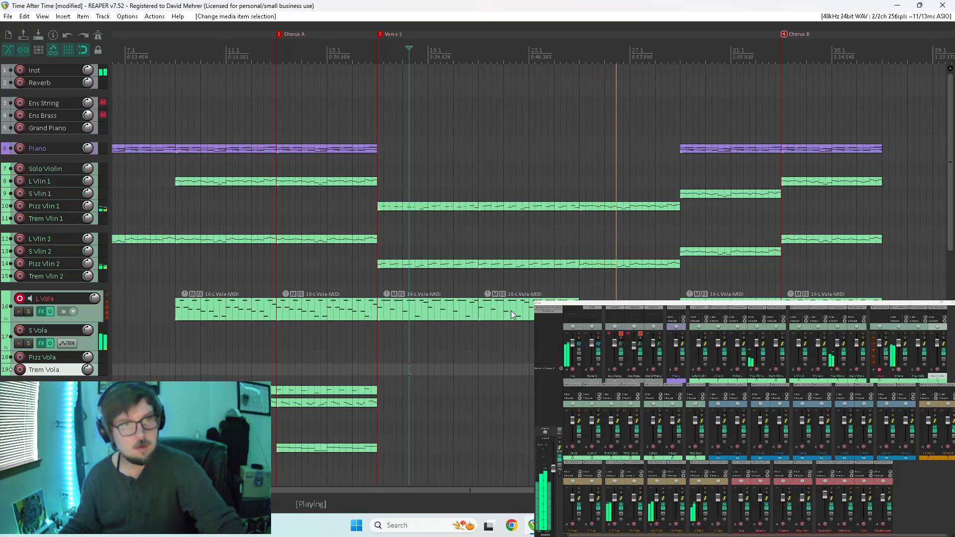
# Play the arrangement from around measure 8, toggle the L Vola solo on and off, and disarm the L Vola track.
pyautogui.click(164, 343)
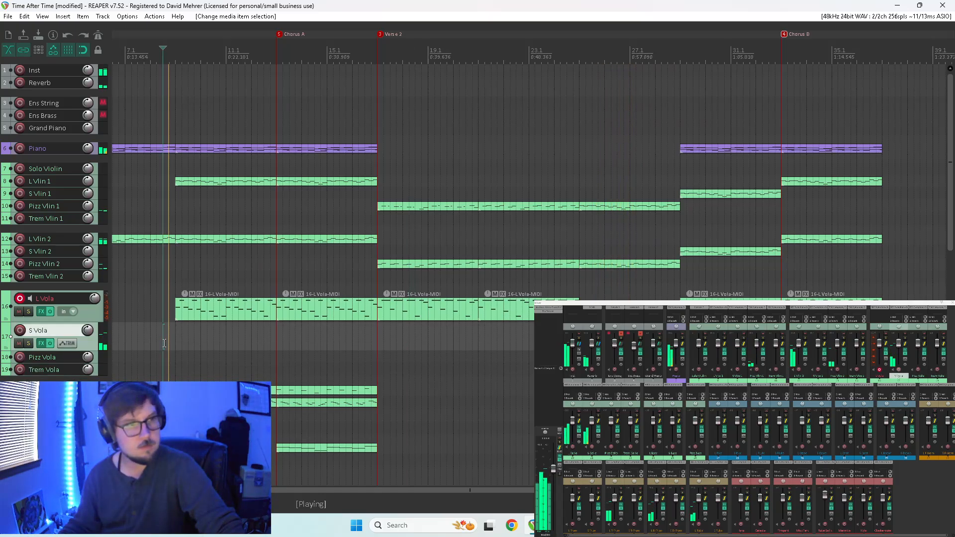
pyautogui.click(29, 311)
pyautogui.click(29, 312)
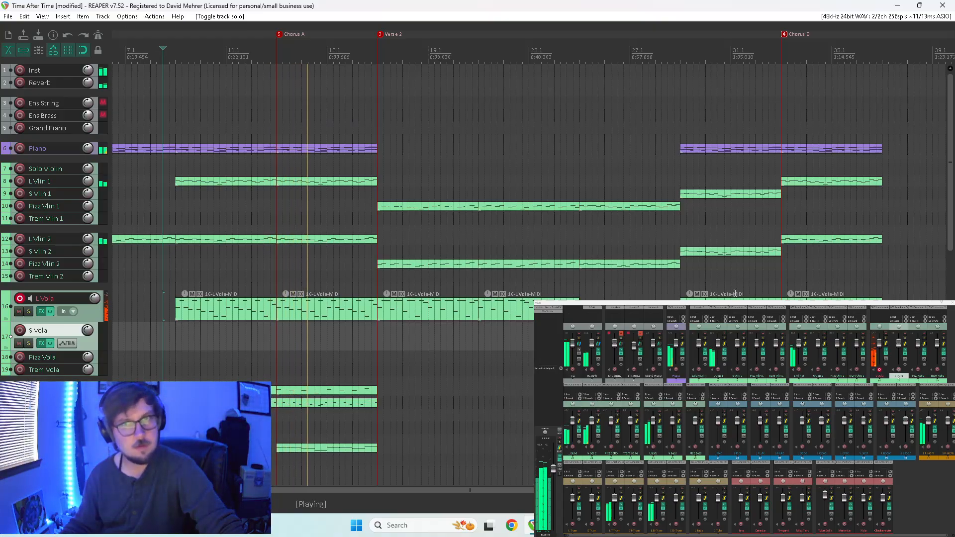
pyautogui.click(21, 299)
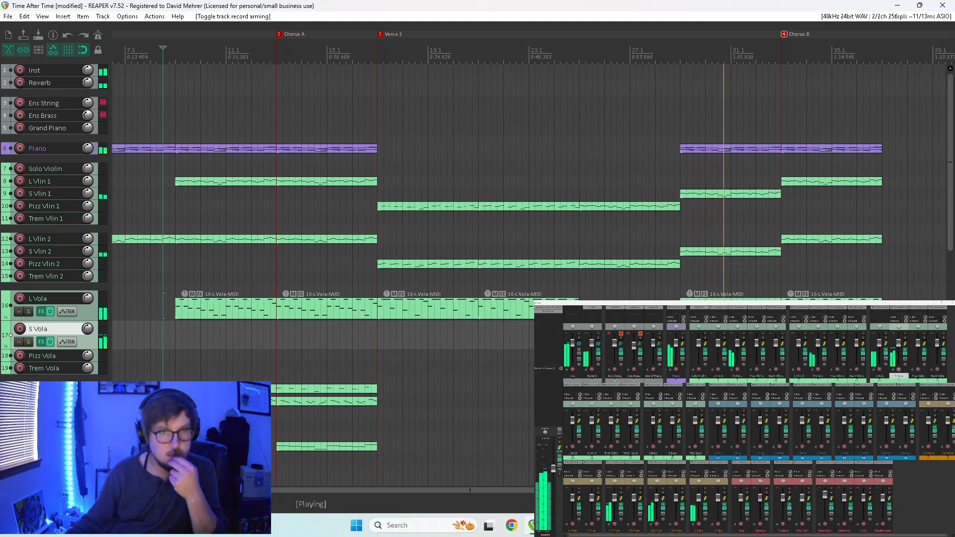
# Solo L Vola and S Vola, and slightly raise the velocities of all notes in the L Vola item covering measures 29 to 32.
pyautogui.click(667, 293)
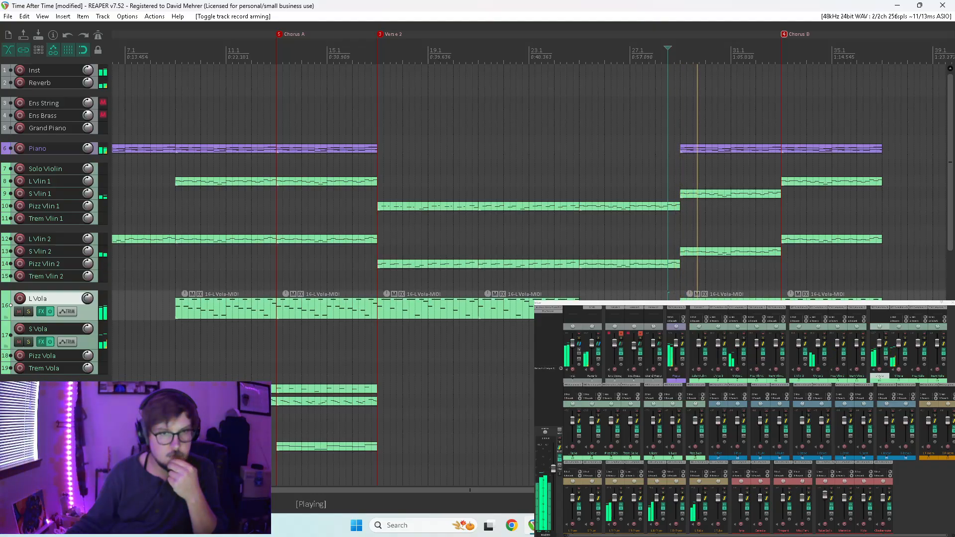
pyautogui.moveTo(29, 312); pyautogui.dragTo(28, 342)
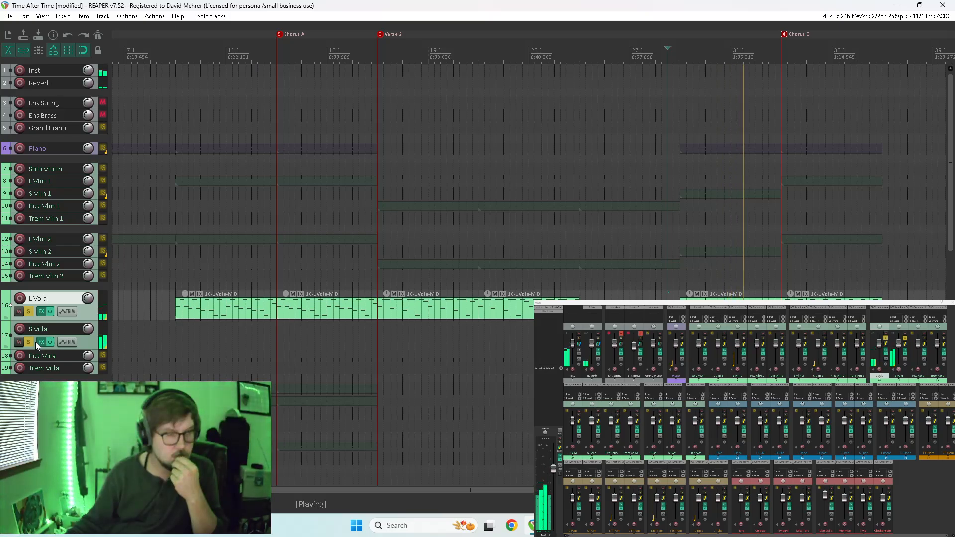
pyautogui.doubleClick(712, 296)
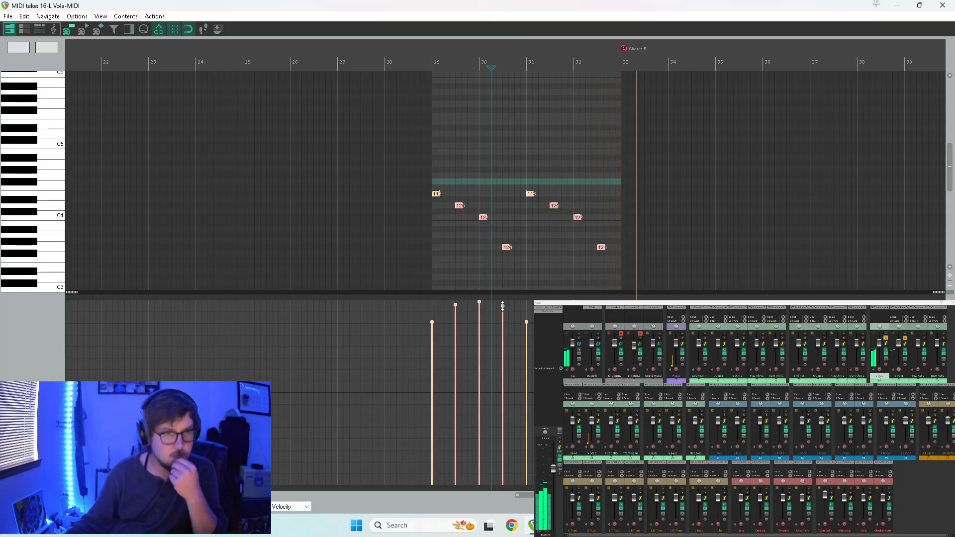
pyautogui.click(442, 214)
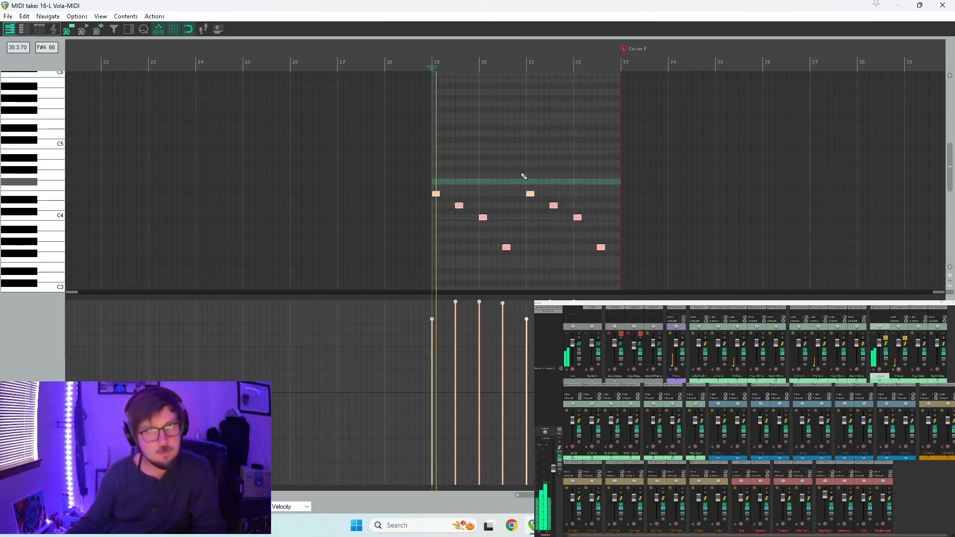
pyautogui.click(894, 5)
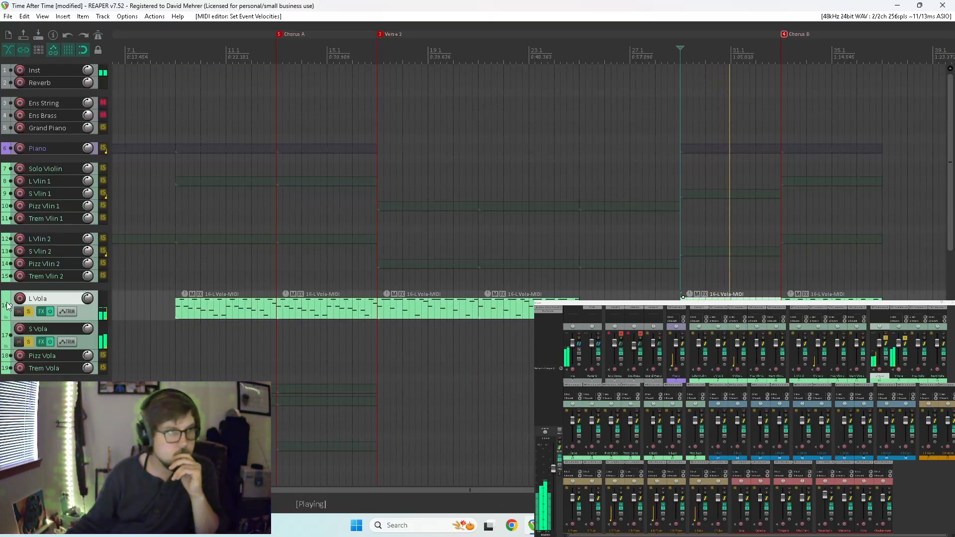
# Unsolo both viola tracks, restart playback from around measure 28, and stop it.
pyautogui.click(29, 312)
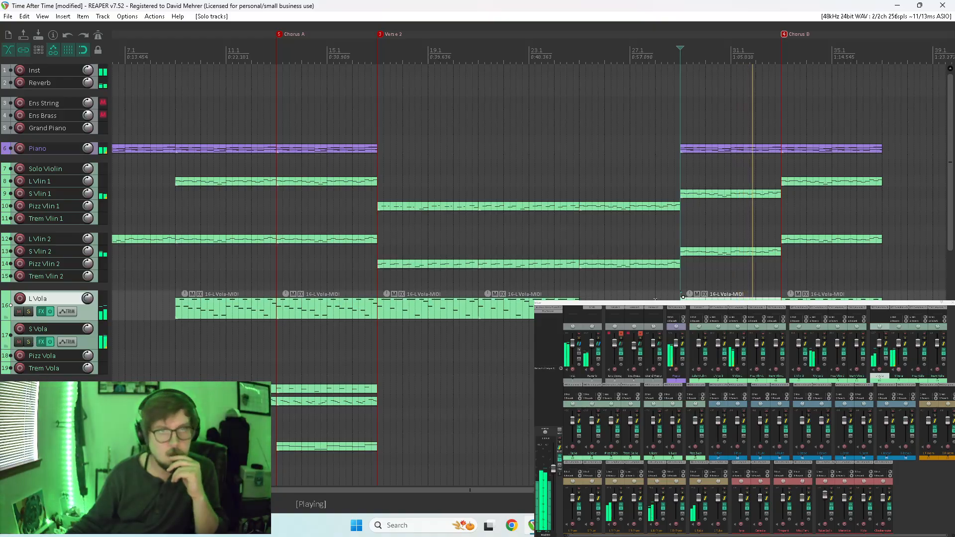
pyautogui.click(654, 299)
pyautogui.press('space')
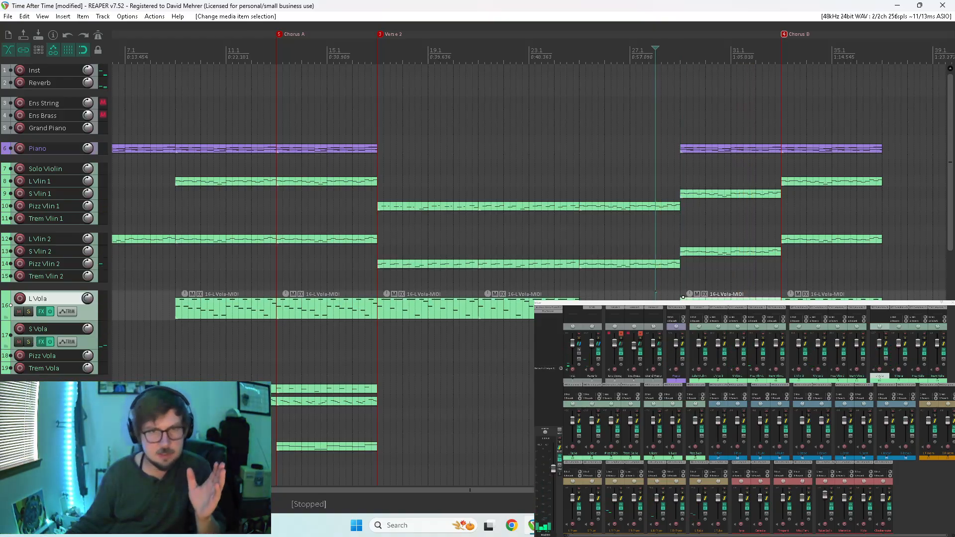
# Raise the velocity of the first note at measure 33 in the L Vola Chorus B item to 122.
pyautogui.doubleClick(684, 299)
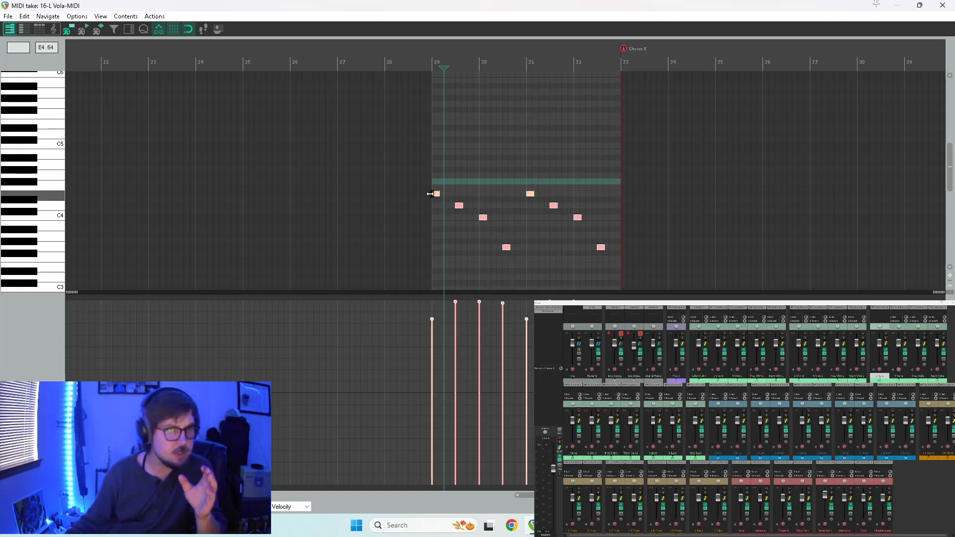
pyautogui.click(942, 5)
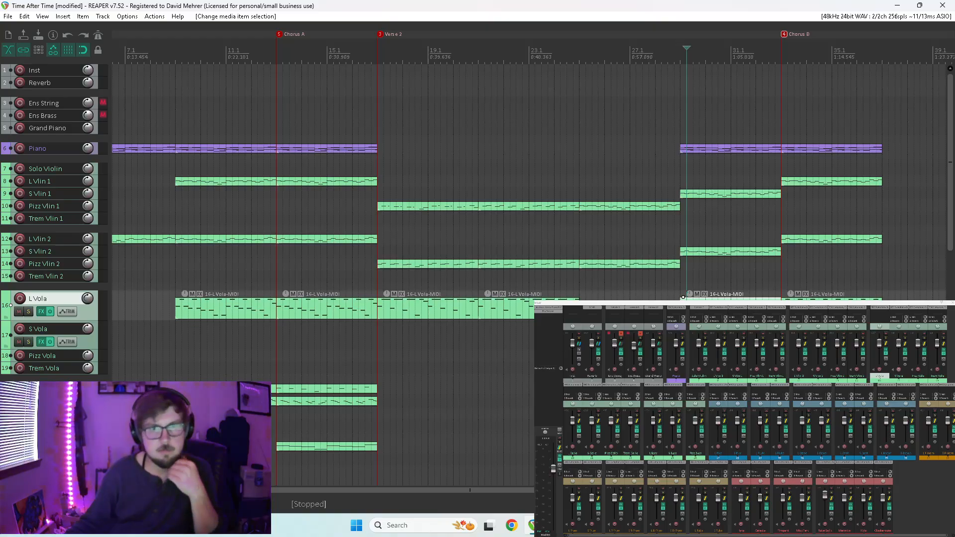
pyautogui.doubleClick(816, 297)
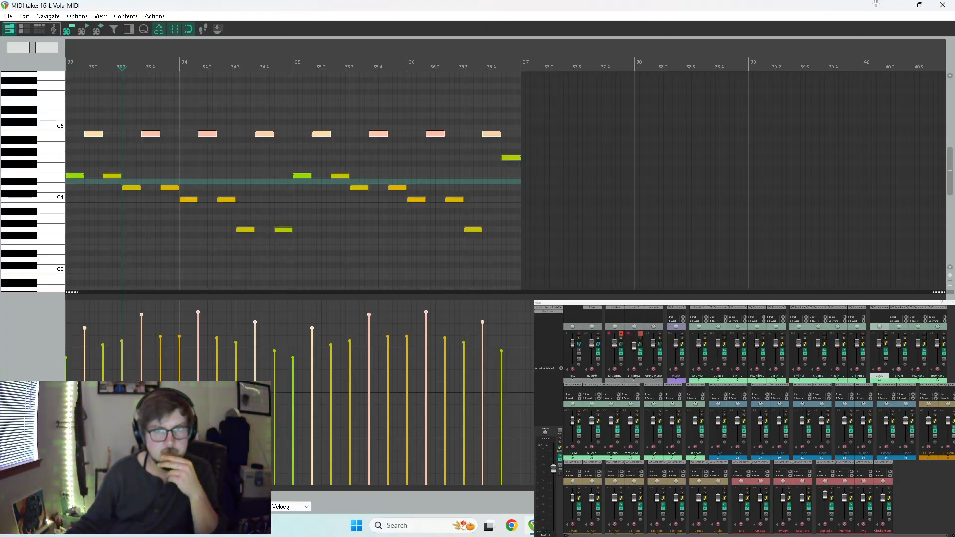
pyautogui.scroll(-2, 475, 227)
pyautogui.scroll(3, 473, 224)
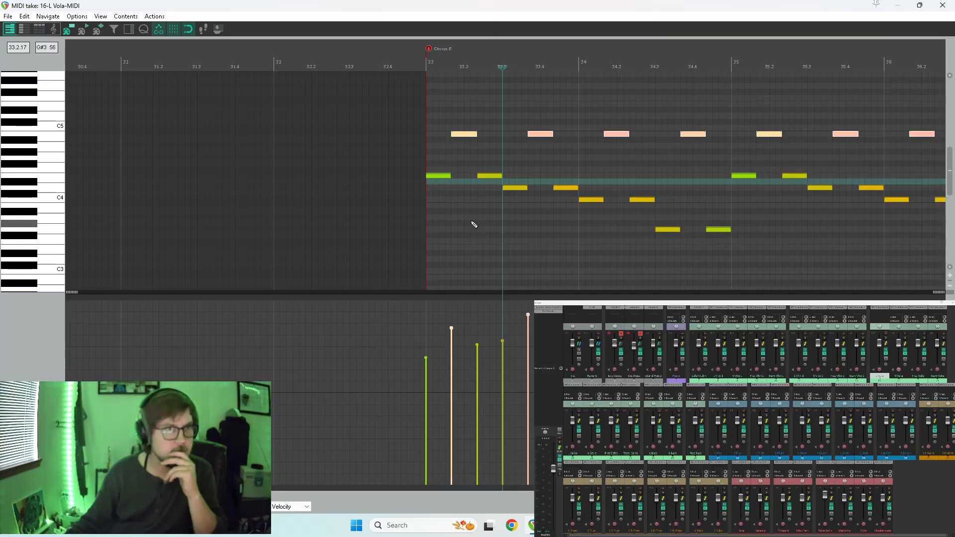
pyautogui.click(437, 174)
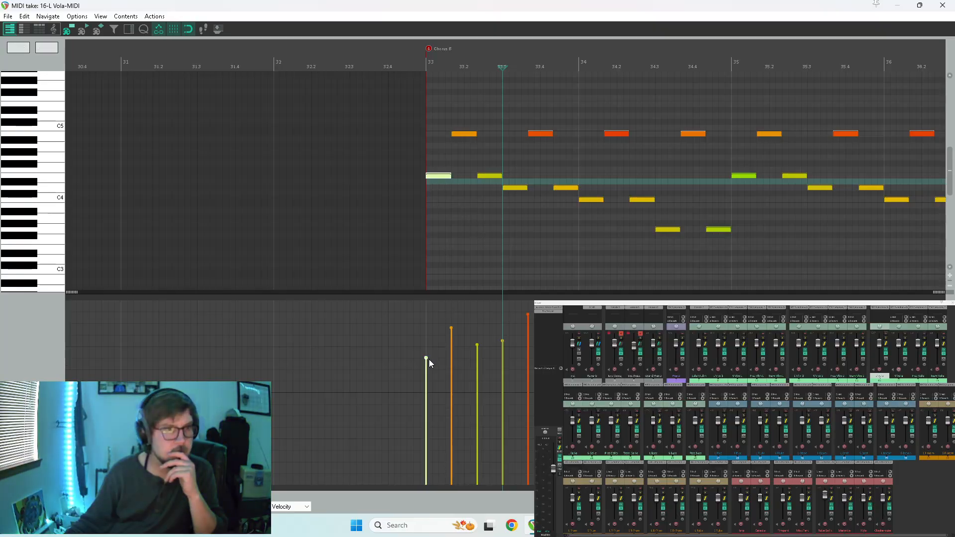
pyautogui.click(437, 309)
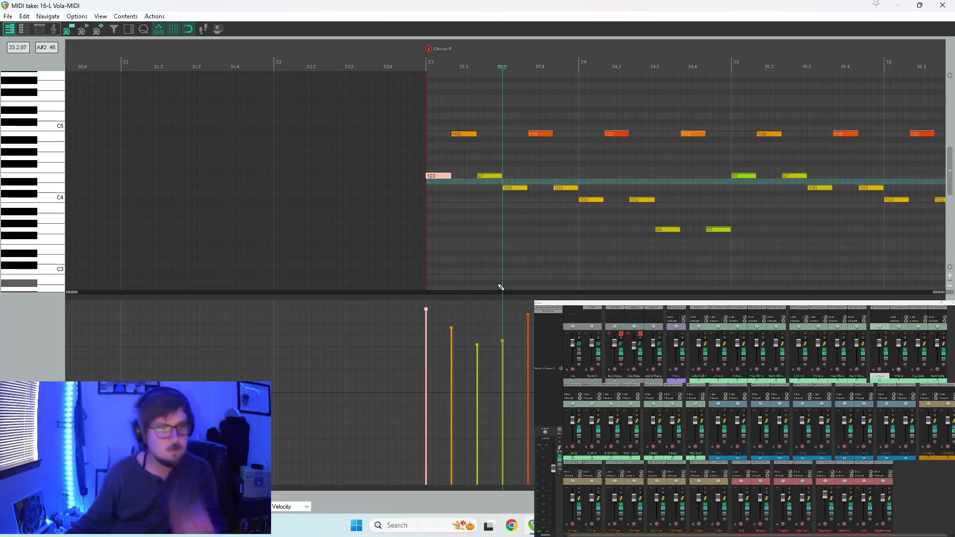
pyautogui.click(942, 5)
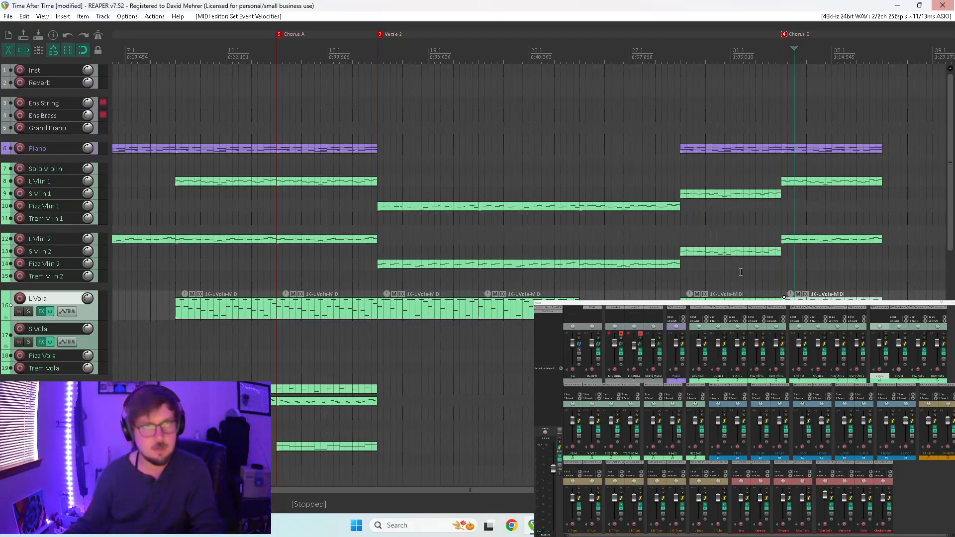
# Play the mix from around measure 28 and raise the velocity of the first L Vola note at measure 29 to match the following notes.
pyautogui.click(661, 296)
pyautogui.press('space')
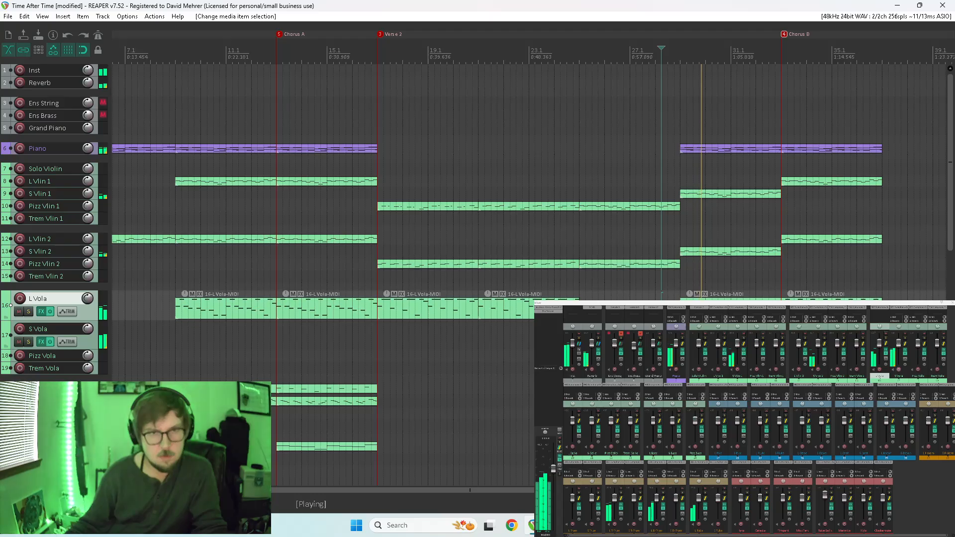
pyautogui.doubleClick(726, 296)
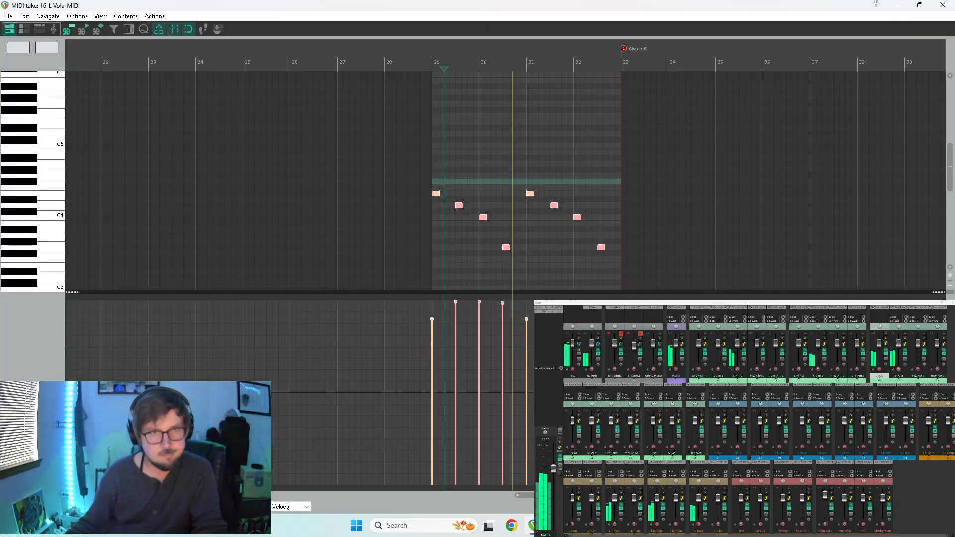
pyautogui.click(431, 320)
pyautogui.moveTo(432, 320); pyautogui.dragTo(422, 302)
# Slightly lower the velocities of all L Vola notes in measures 29 to 32, leaving the first note a little louder than the rest.
pyautogui.moveTo(402, 336); pyautogui.dragTo(676, 259)
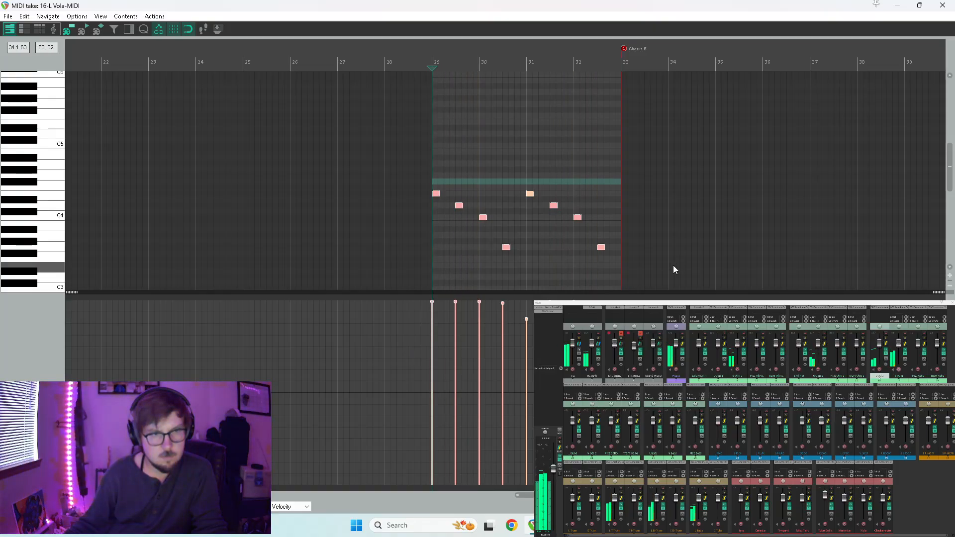
pyautogui.moveTo(454, 308); pyautogui.dragTo(432, 309)
pyautogui.click(440, 306)
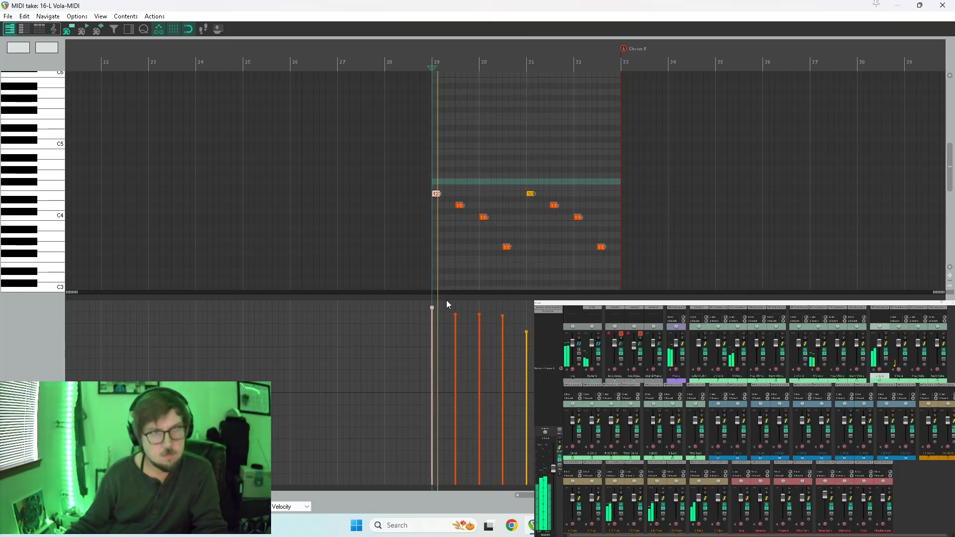
pyautogui.click(942, 5)
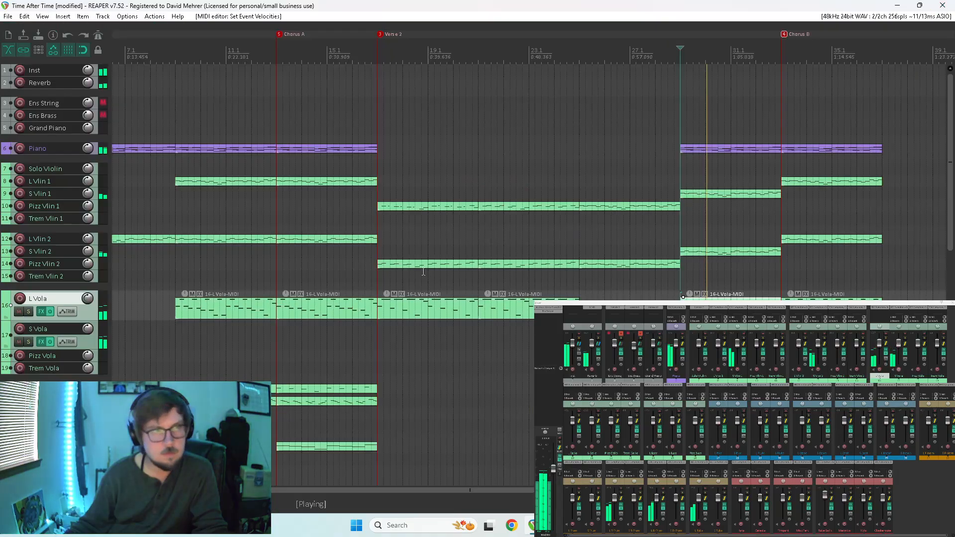
# Solo the viola tracks during playback into Chorus B, and unsolo them to hear the full mix.
pyautogui.click(28, 311)
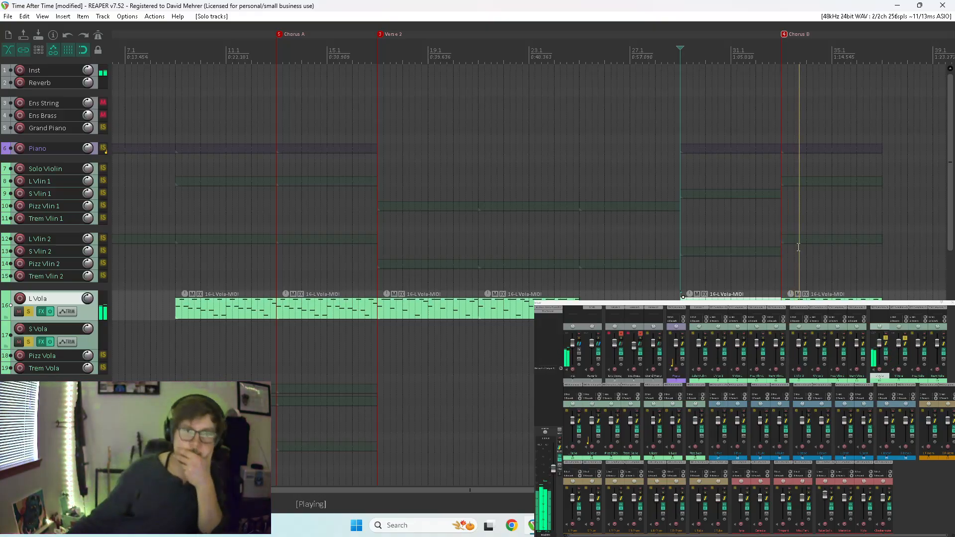
pyautogui.click(27, 312)
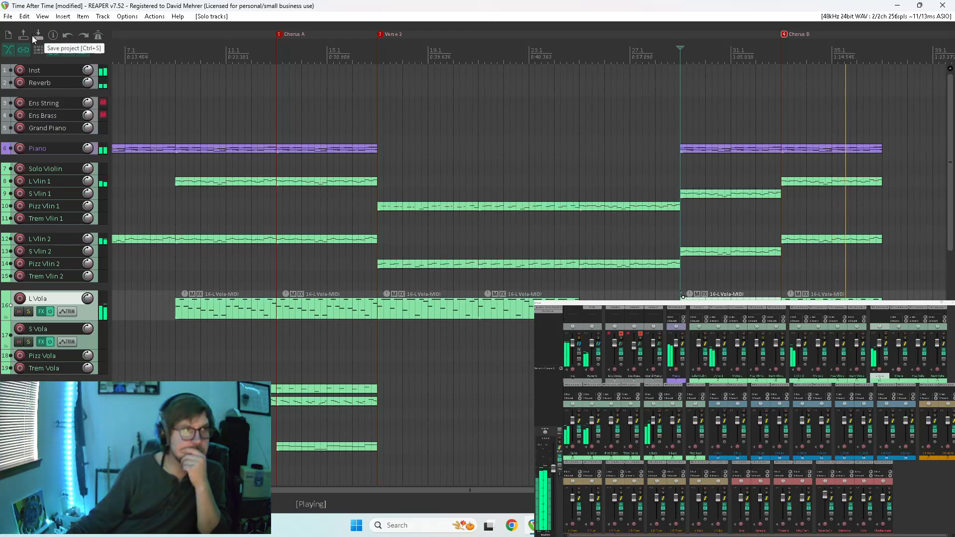
# Save the project under the new name Time After Time v2 in the Reaper Projects folder.
pyautogui.click(8, 16)
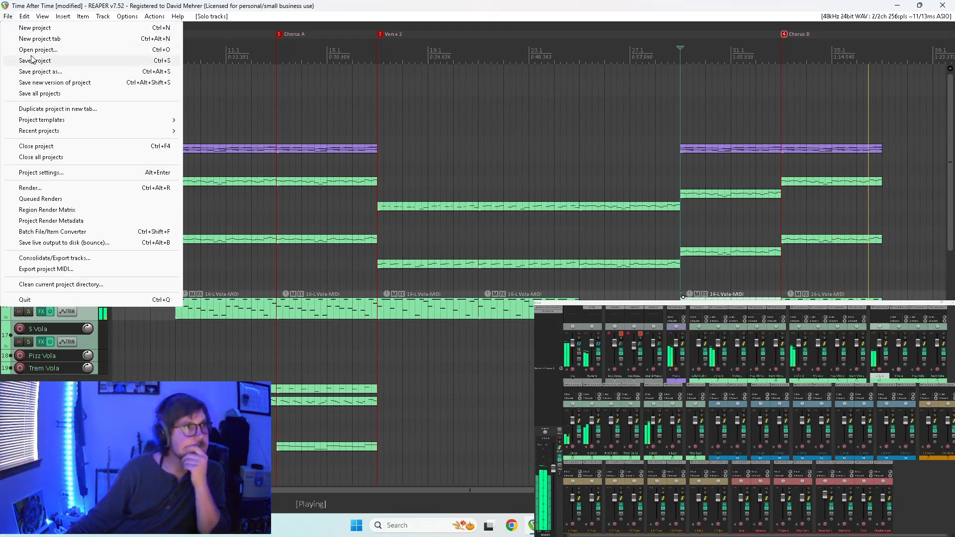
pyautogui.click(47, 73)
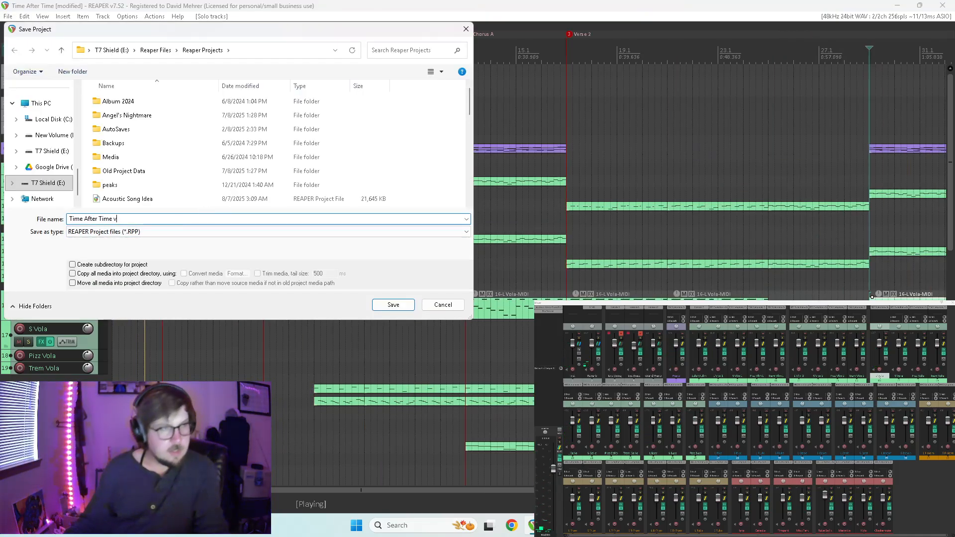
pyautogui.click(393, 306)
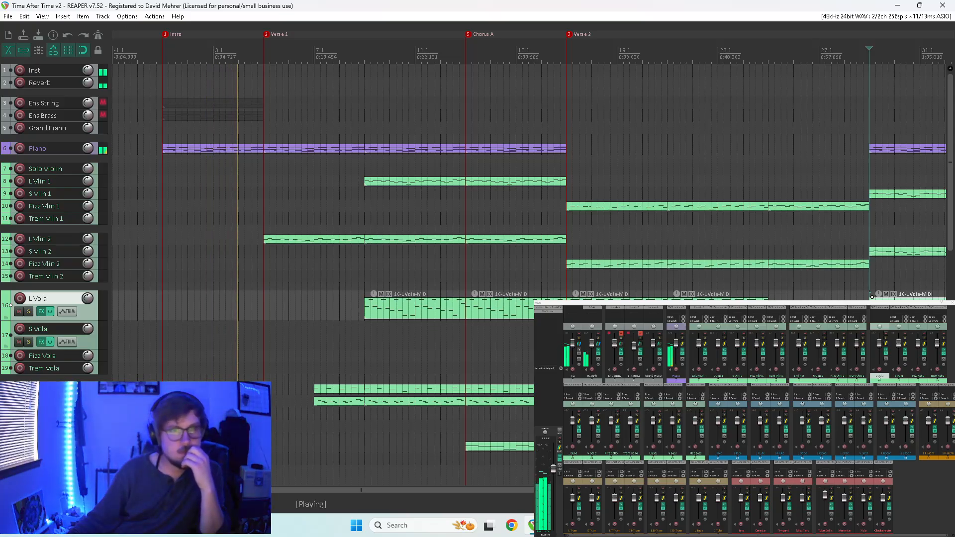
pyautogui.scroll(-3, 529, 199)
pyautogui.scroll(2, 528, 198)
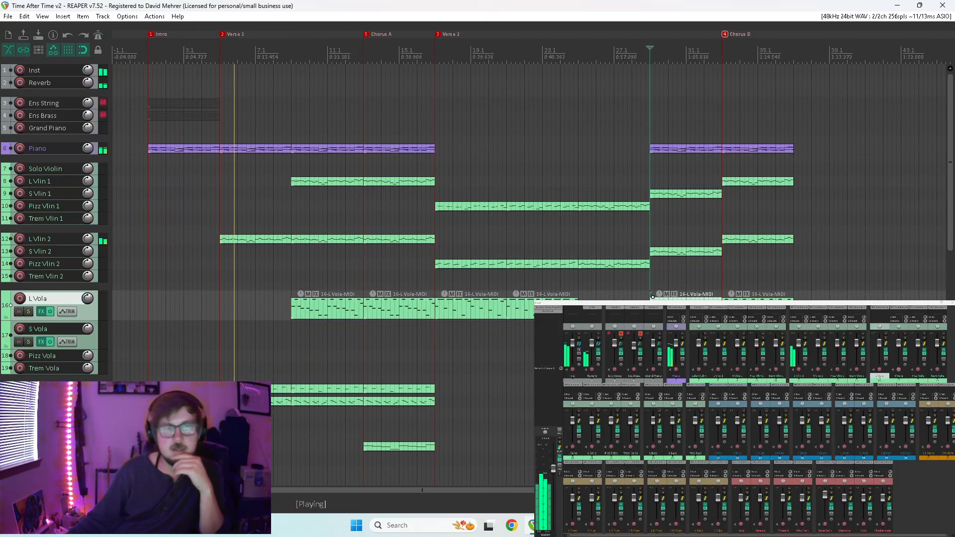
pyautogui.scroll(-3, 625, 83)
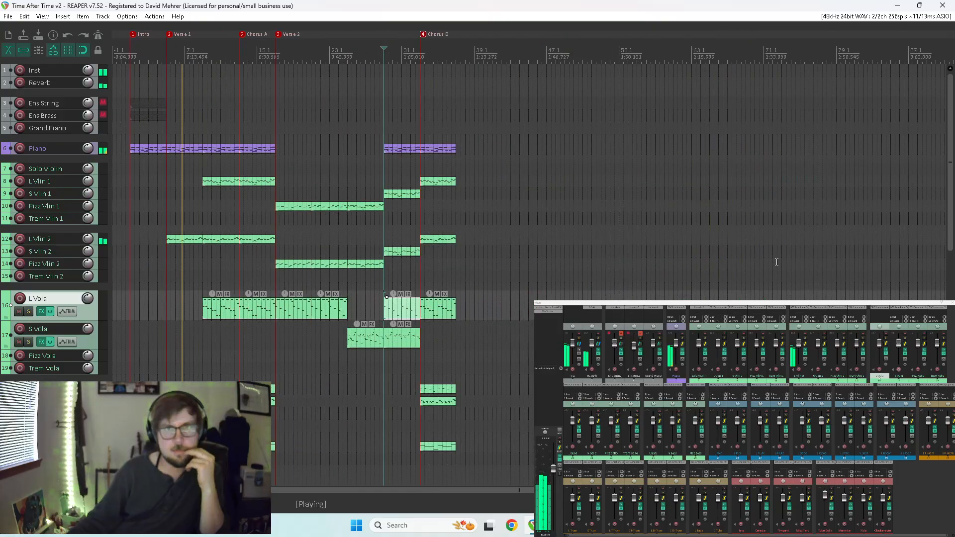
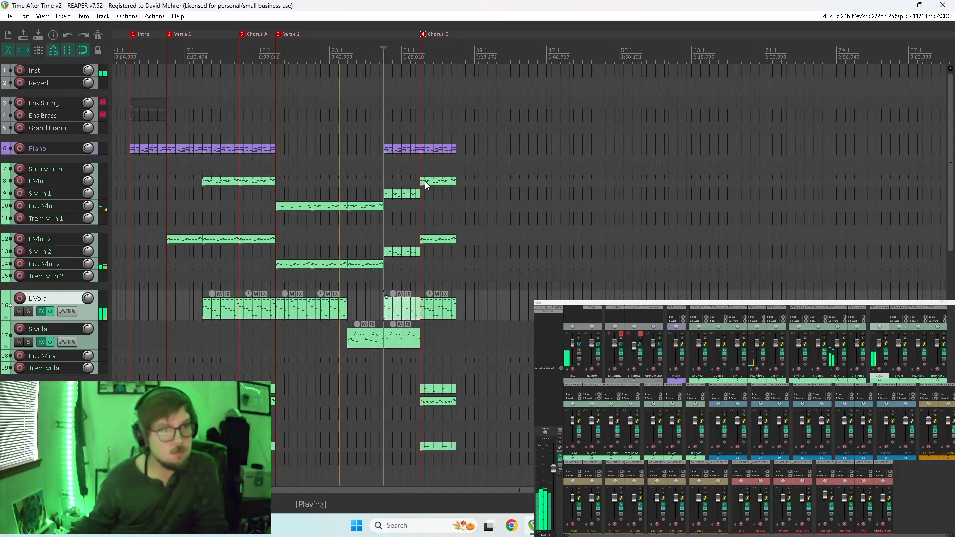
# Transpose the B4 notes of the L Vola item in measures 21 to 24 down one octave to B3.
pyautogui.press('space')
pyautogui.doubleClick(331, 312)
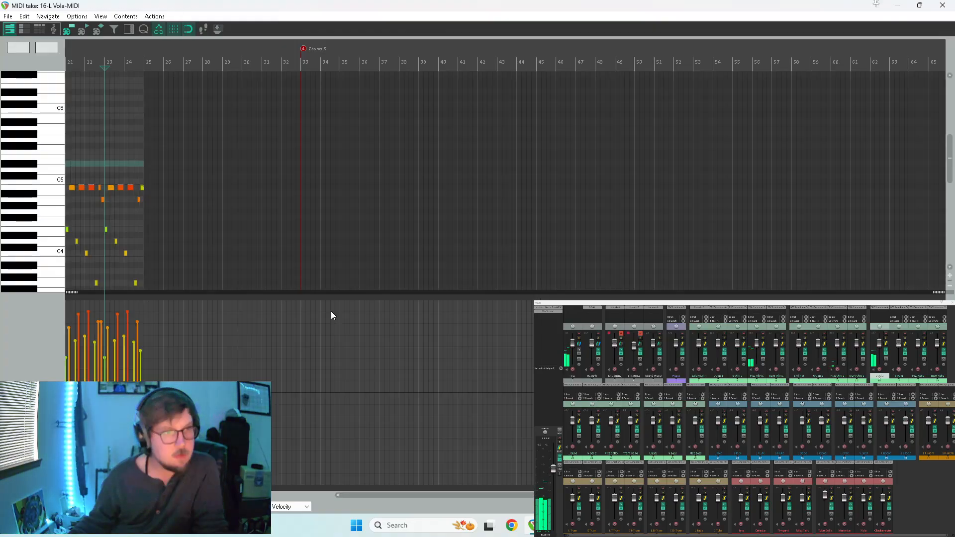
pyautogui.scroll(-3, 445, 228)
pyautogui.moveTo(468, 172); pyautogui.dragTo(370, 192)
pyautogui.scroll(4, 448, 206)
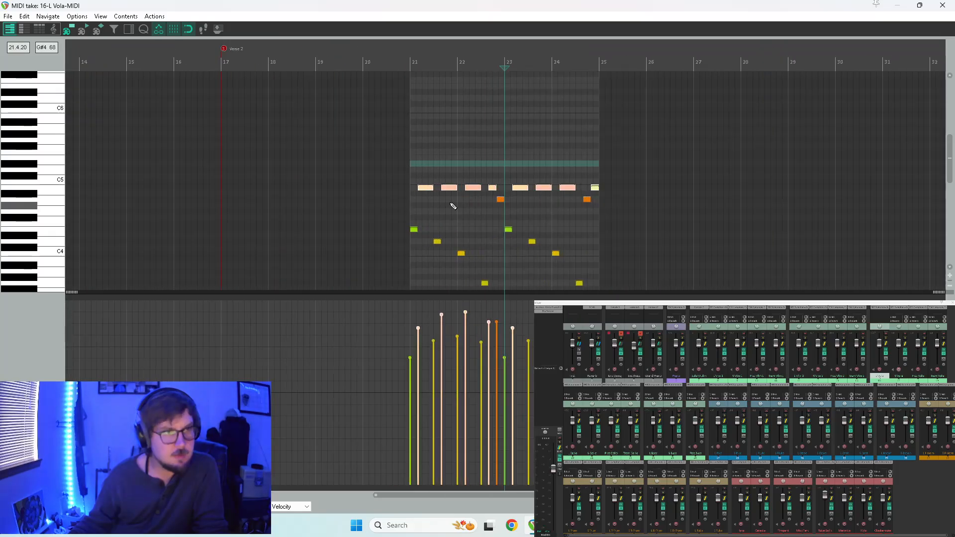
pyautogui.scroll(3, 436, 192)
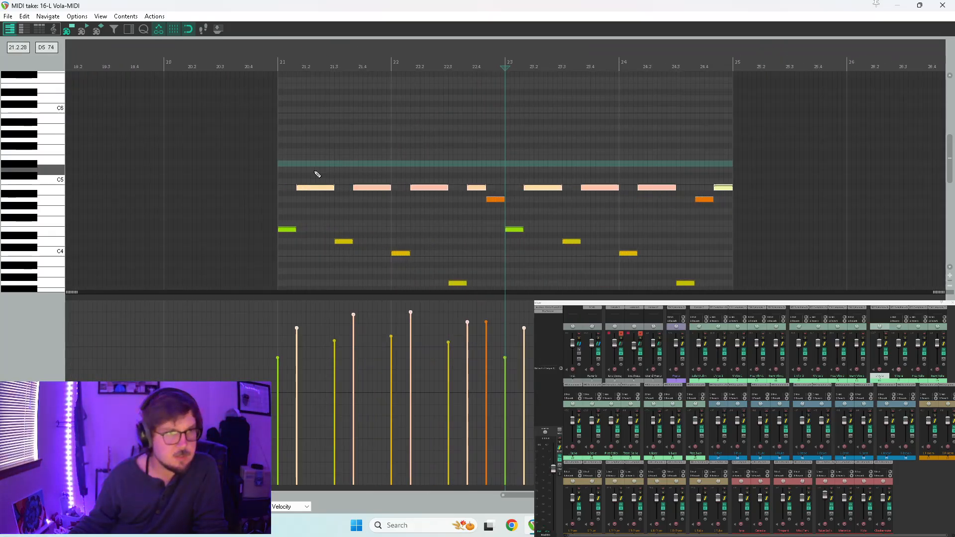
pyautogui.click(303, 187)
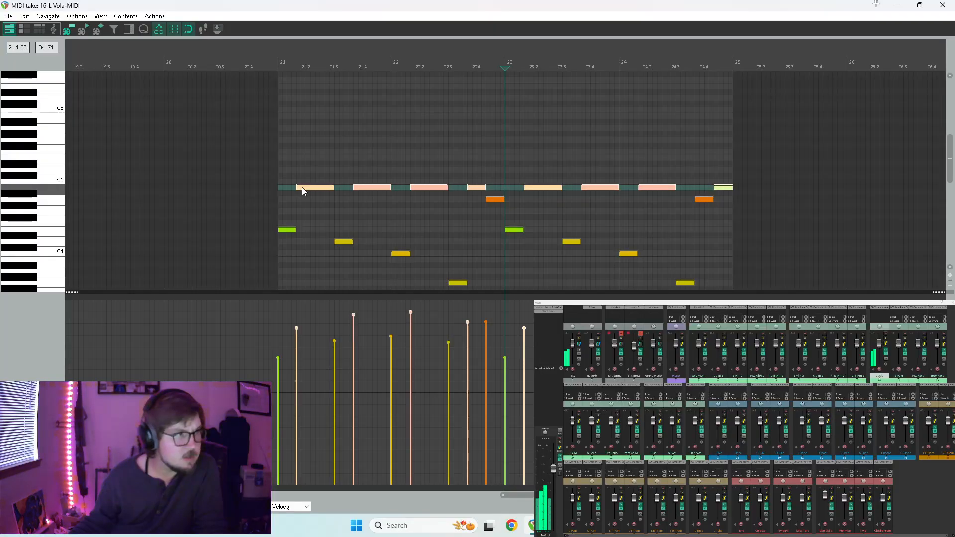
pyautogui.moveTo(302, 187); pyautogui.dragTo(306, 261)
# Play the arrangement from measure 21 to hear the lowered viola notes and the full mix into Chorus B.
pyautogui.press('space')
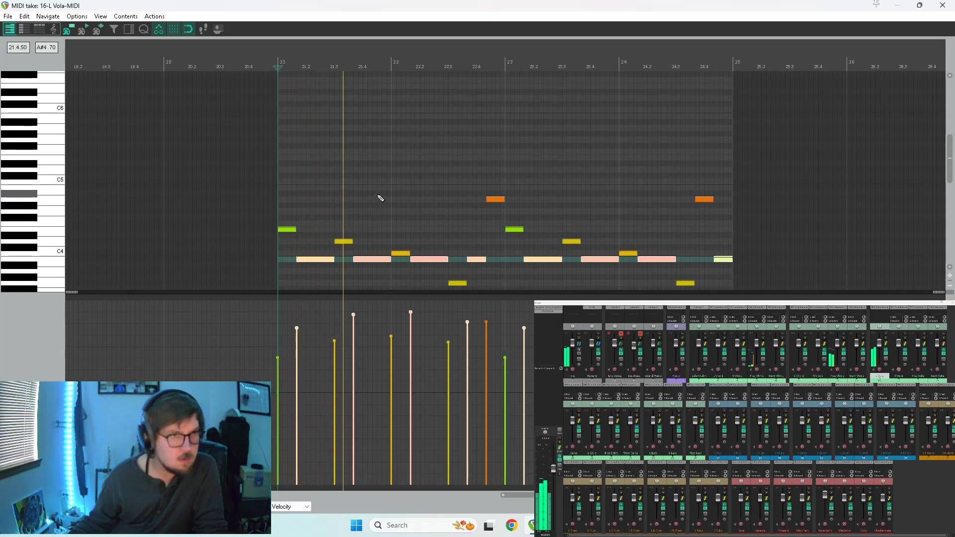
pyautogui.click(893, 5)
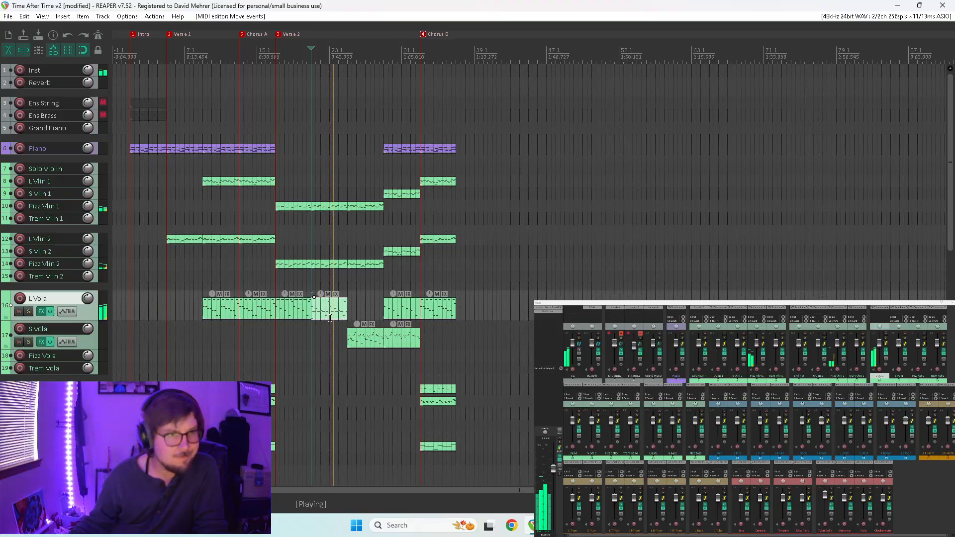
pyautogui.press('space')
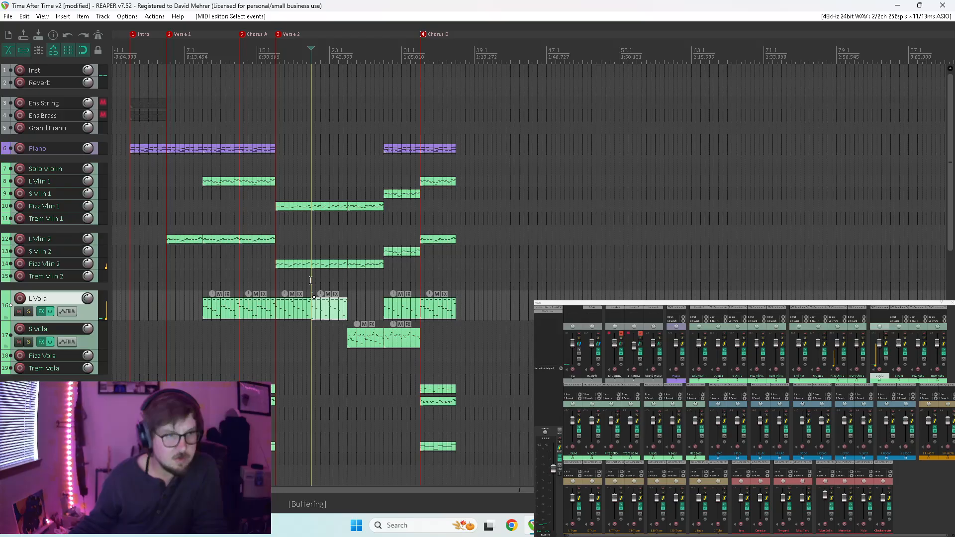
pyautogui.moveTo(952, 166)
pyautogui.mouseDown()
pyautogui.moveTo(952, 290)
pyautogui.moveTo(952, 167)
pyautogui.mouseUp()
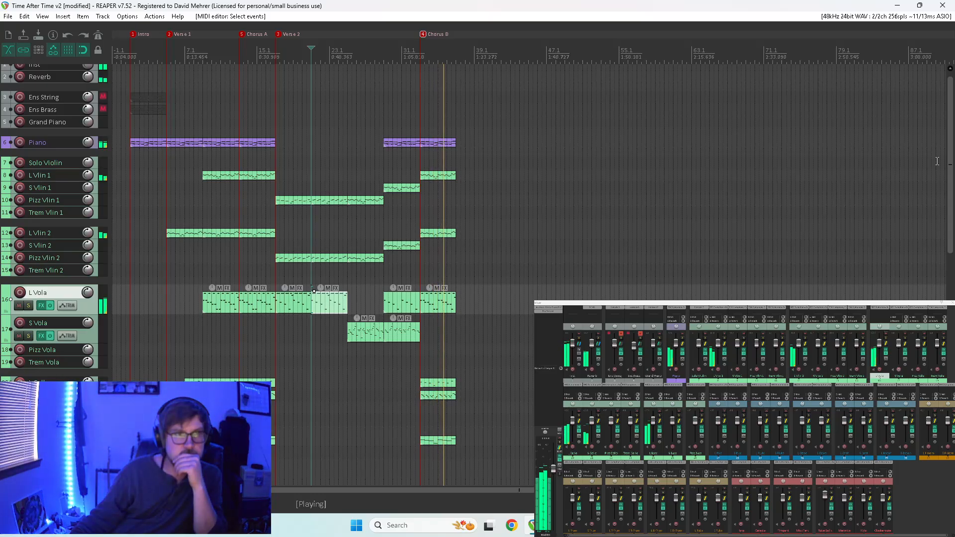
# Copy the L F-Horn, L T-Trom and L B-Trom items from Chorus A to the start of Chorus B.
pyautogui.moveTo(949, 169); pyautogui.dragTo(949, 360)
pyautogui.moveTo(750, 273); pyautogui.dragTo(769, 273)
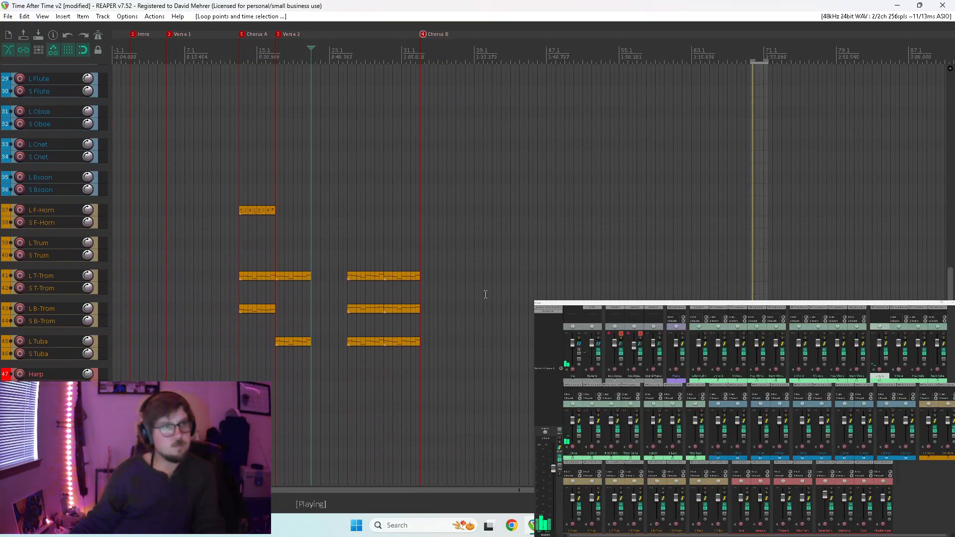
pyautogui.press('space')
pyautogui.moveTo(255, 211); pyautogui.dragTo(437, 214)
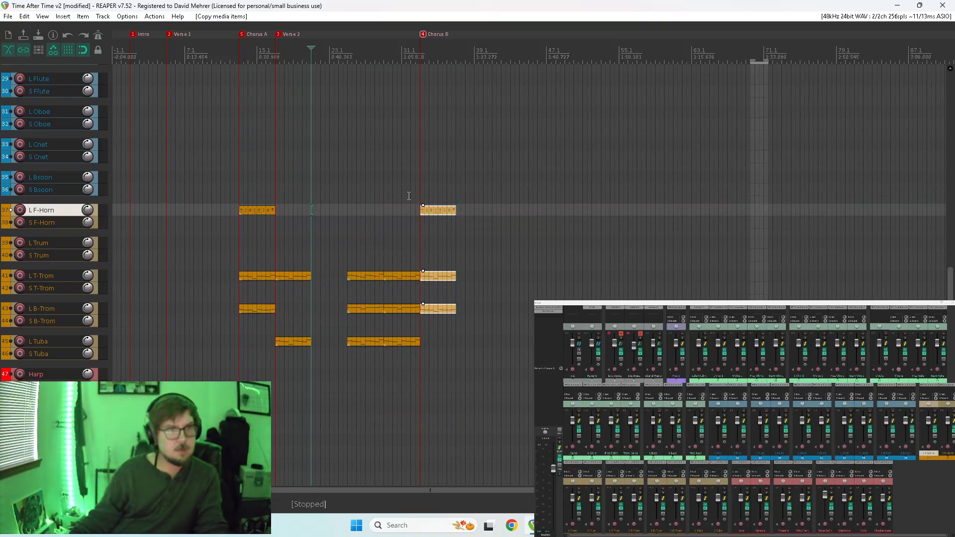
# Play the mix from around measure 32 and copy the L Tuba item preceding Chorus B to the start of Chorus B.
pyautogui.click(412, 191)
pyautogui.press('space')
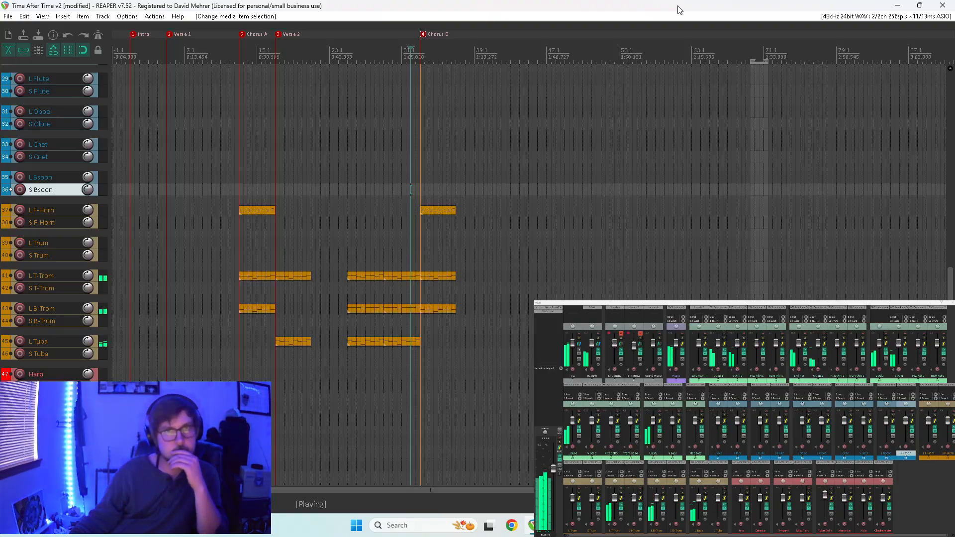
pyautogui.click(404, 343)
pyautogui.moveTo(402, 342); pyautogui.dragTo(422, 329)
pyautogui.click(420, 320)
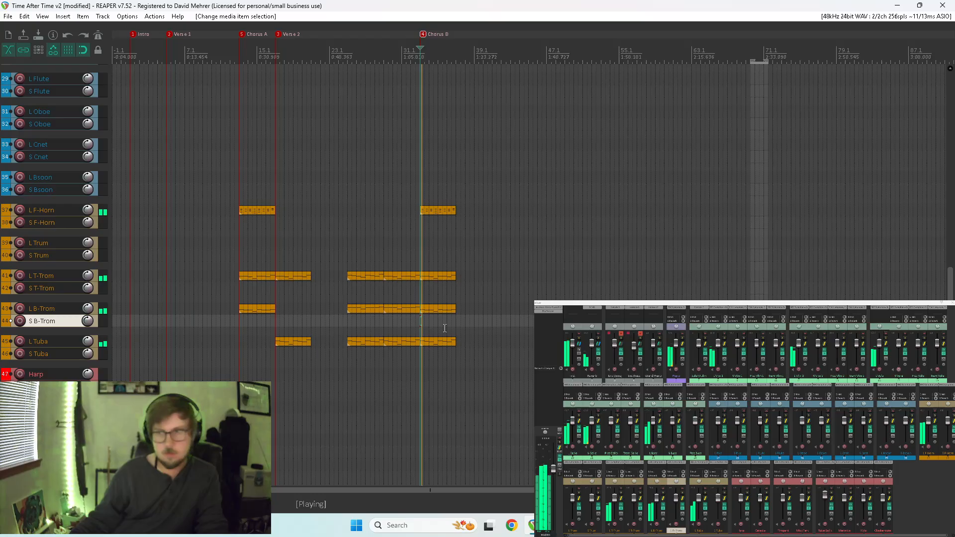
# Solo L Tuba in Chorus B, inspect the copied item's notes, and arm the track for recording.
pyautogui.click(705, 493)
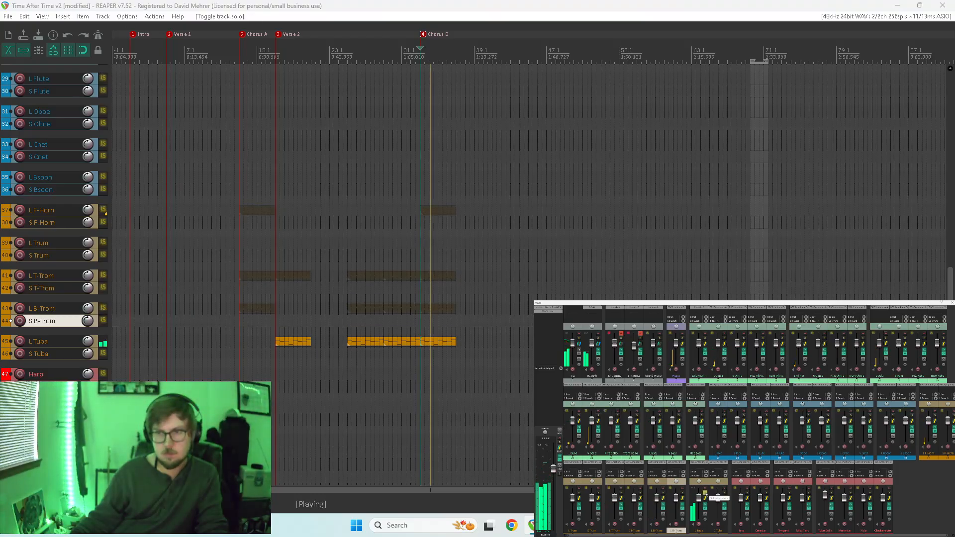
pyautogui.doubleClick(432, 341)
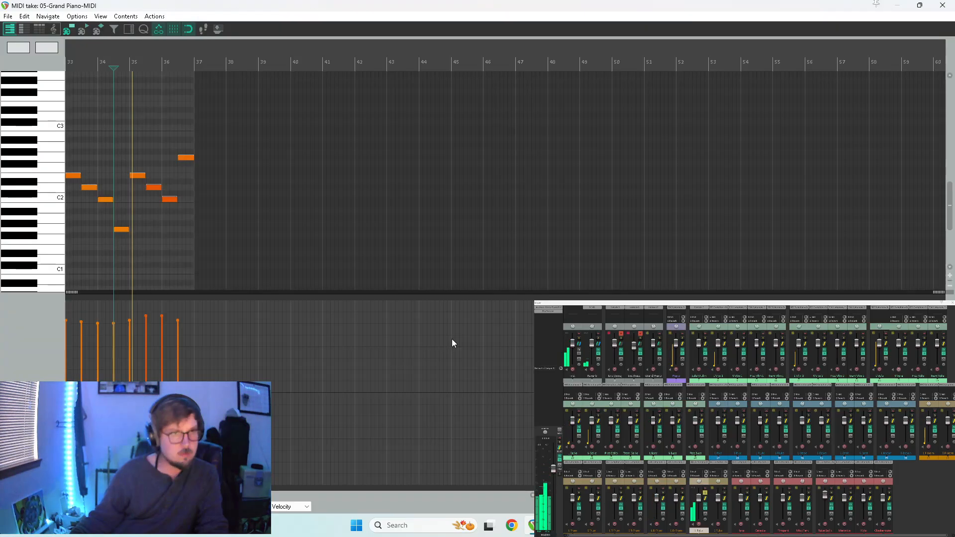
pyautogui.click(942, 5)
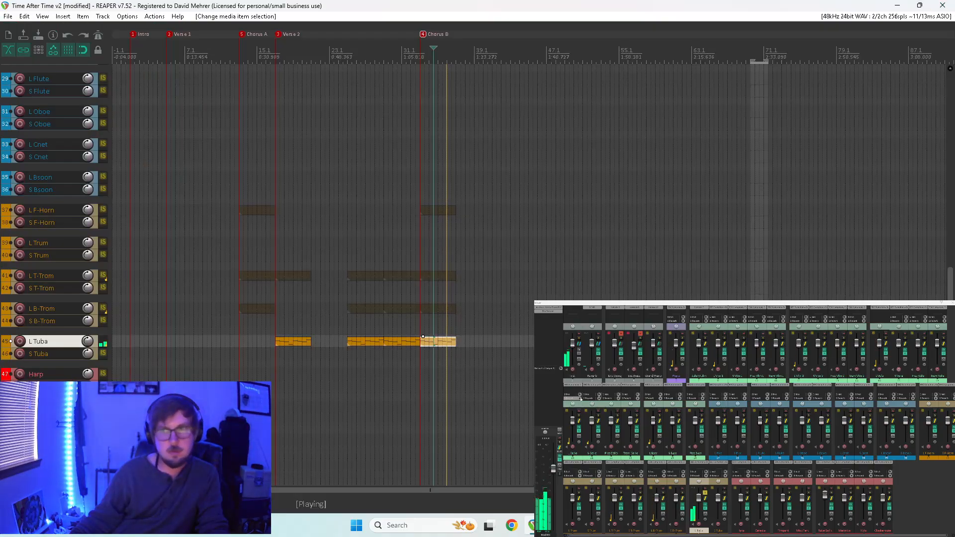
pyautogui.click(698, 525)
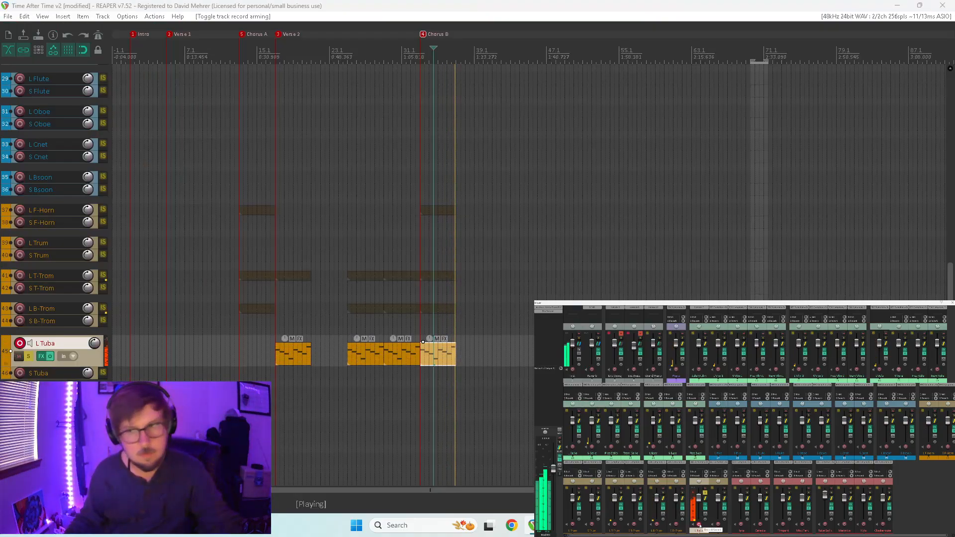
pyautogui.press('space')
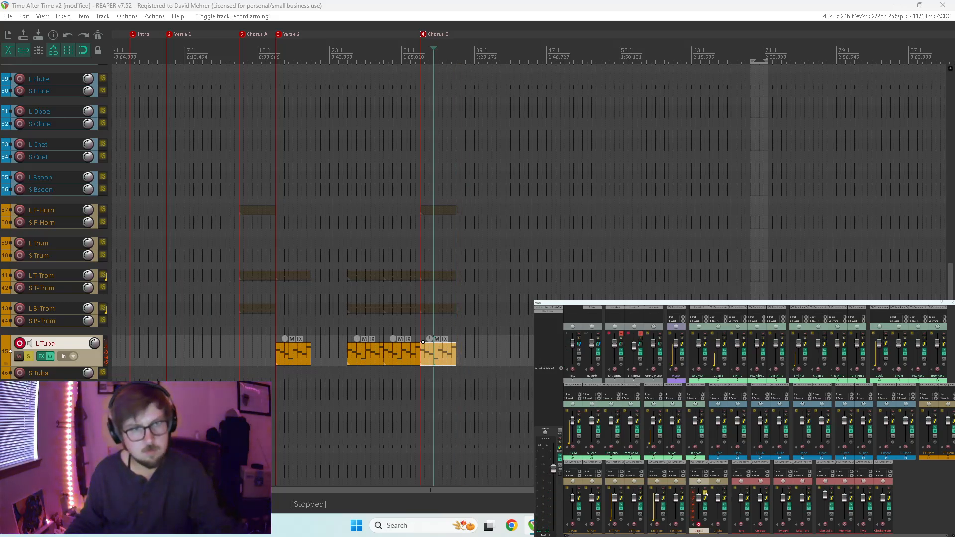
# Unsolo L Tuba and play the full mix in Chorus B and from late Chorus A into Verse 2.
pyautogui.press('space')
pyautogui.click(705, 494)
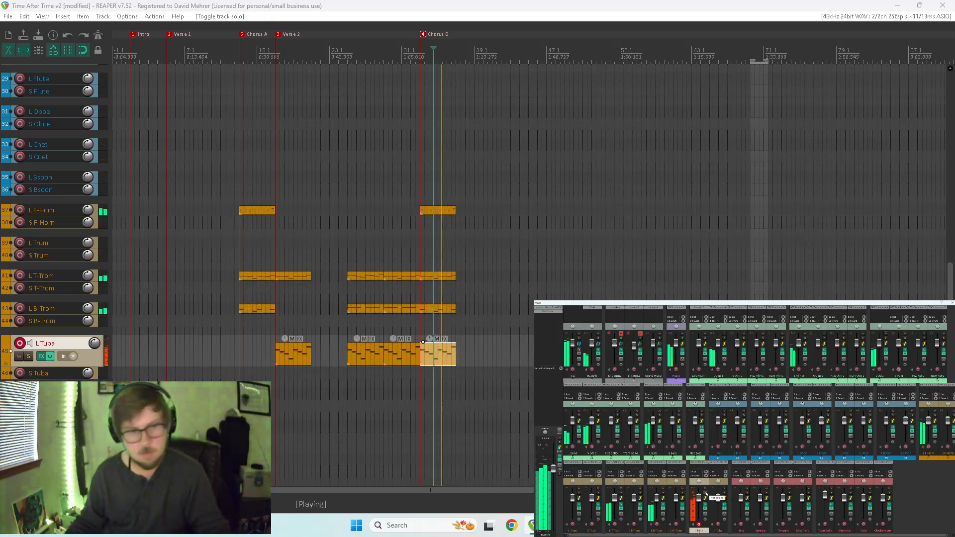
pyautogui.click(270, 381)
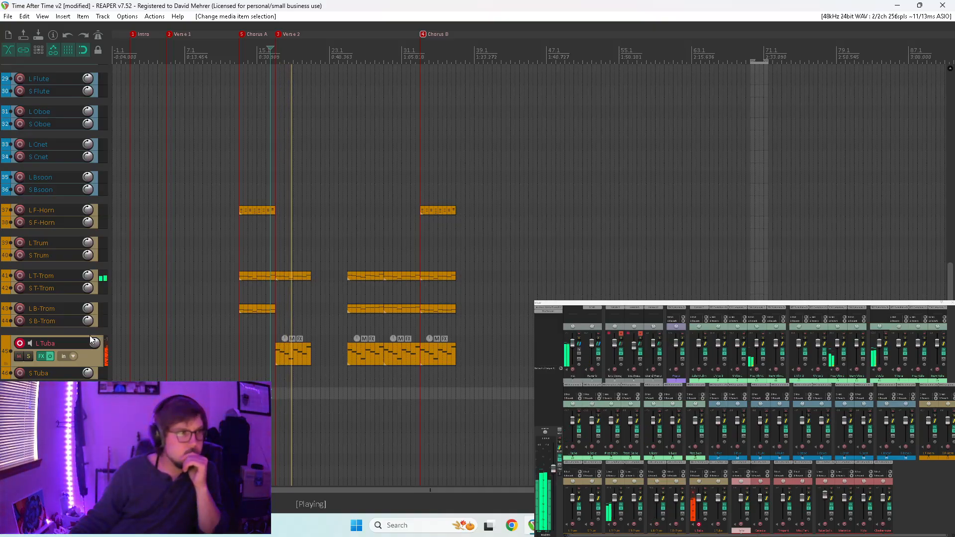
# Solo the L Bass track and play it from the start of Chorus A.
pyautogui.scroll(6, 45, 287)
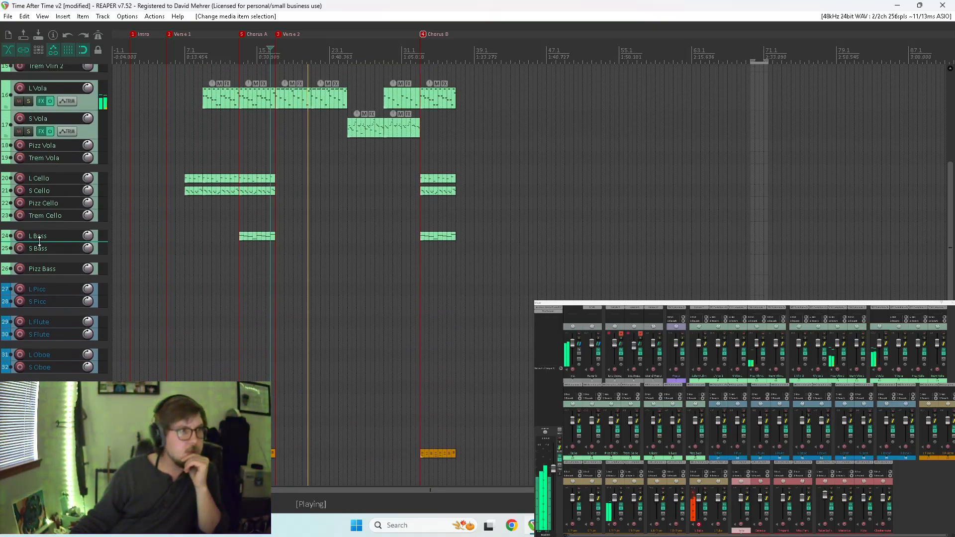
pyautogui.click(70, 239)
pyautogui.click(28, 250)
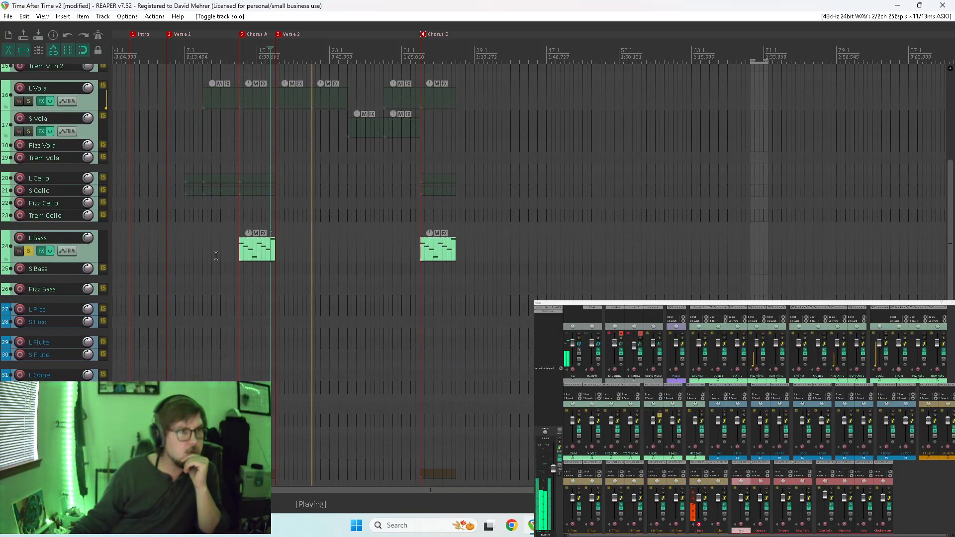
pyautogui.click(239, 269)
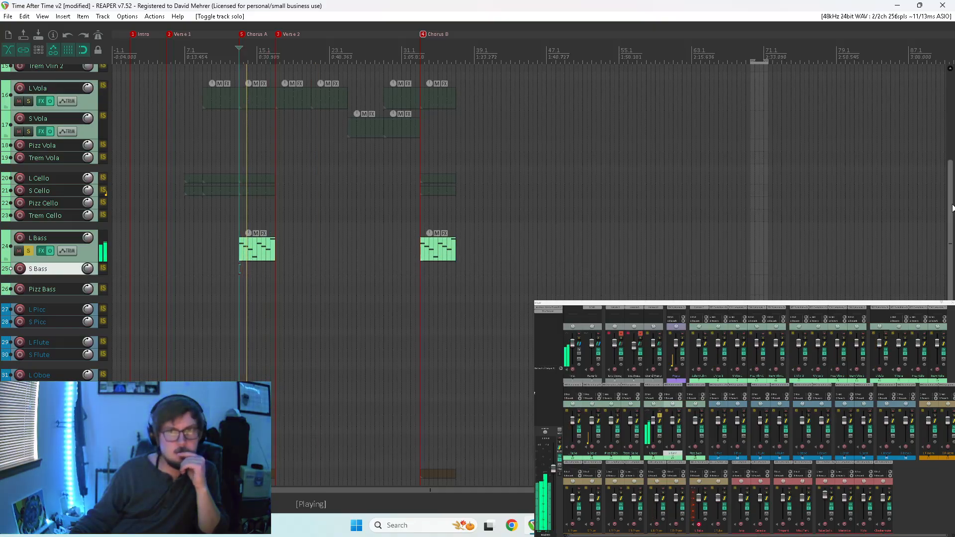
# Disarm L Tuba, solo it alongside L Bass, and enlarge its track during playback into Verse 2.
pyautogui.scroll(-7, 845, 219)
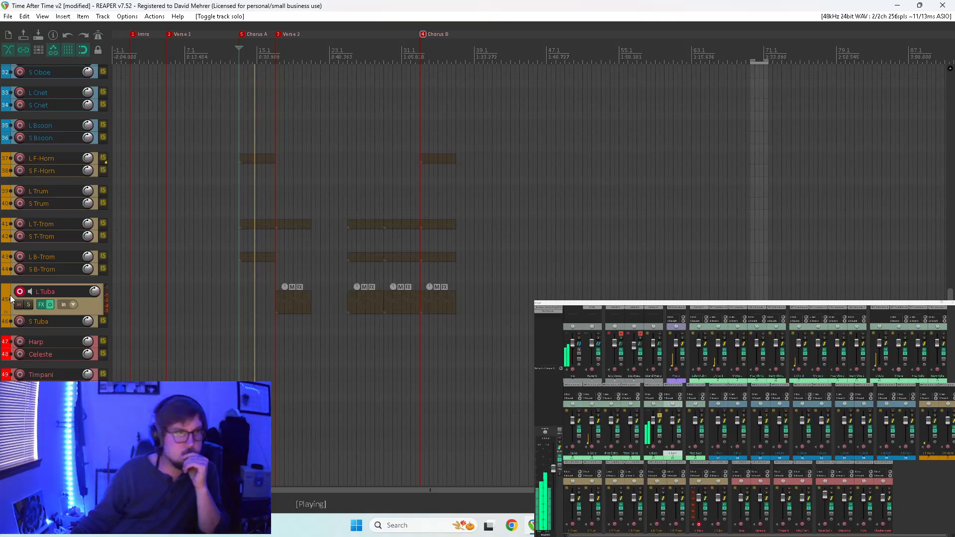
pyautogui.click(30, 305)
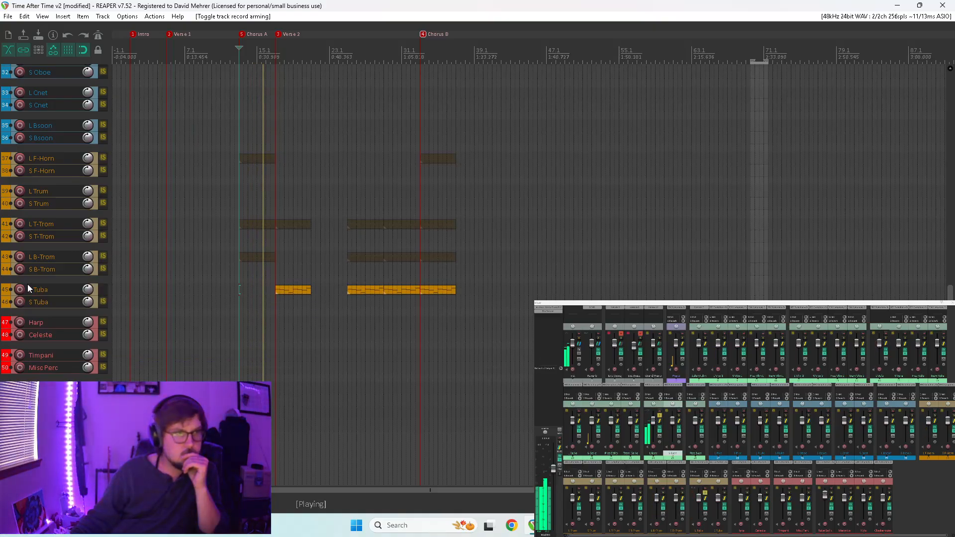
pyautogui.moveTo(70, 296); pyautogui.dragTo(69, 321)
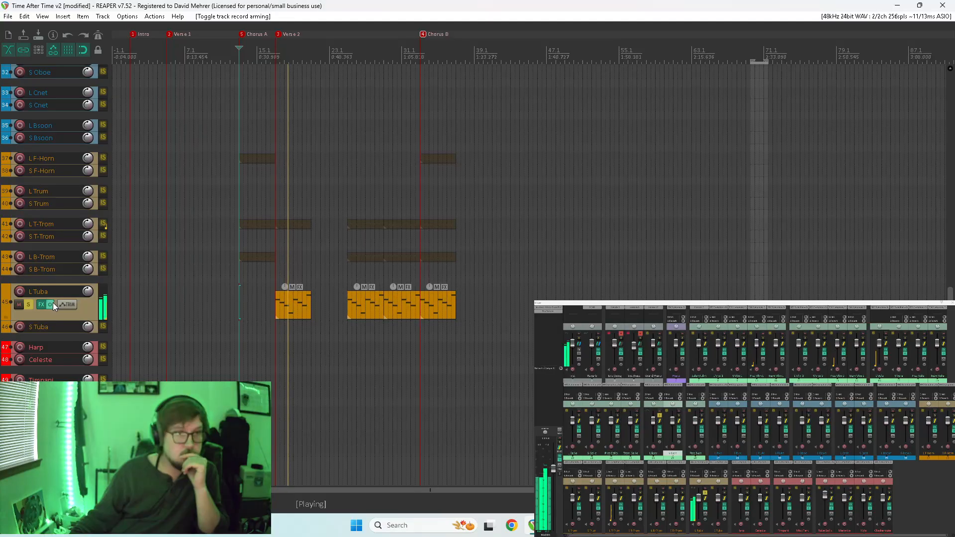
# Compare L Bass and L Tuba by playing from around measure 32 into Chorus B, and clear their solos.
pyautogui.scroll(4, 28, 291)
pyautogui.scroll(4, 27, 290)
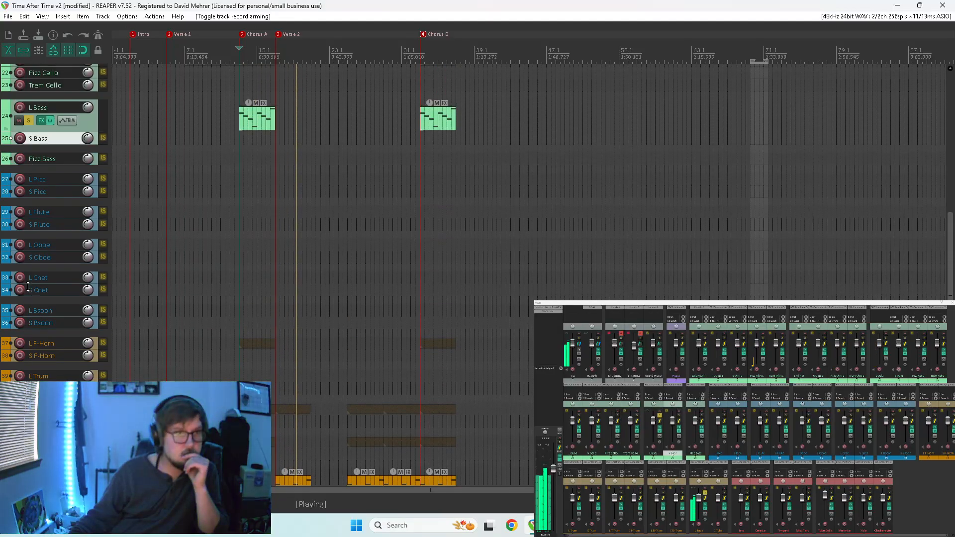
pyautogui.scroll(-2, 29, 291)
pyautogui.click(411, 245)
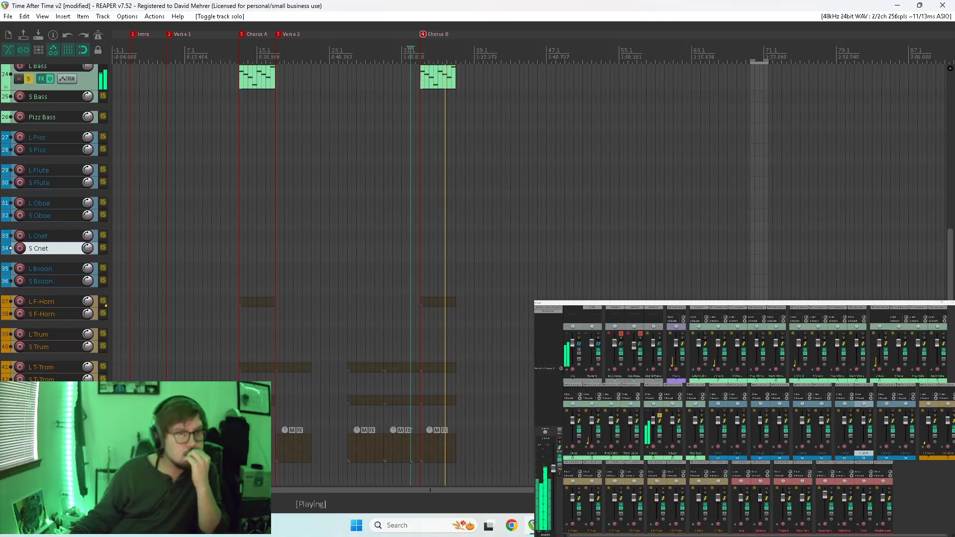
pyautogui.click(29, 79)
pyautogui.click(29, 451)
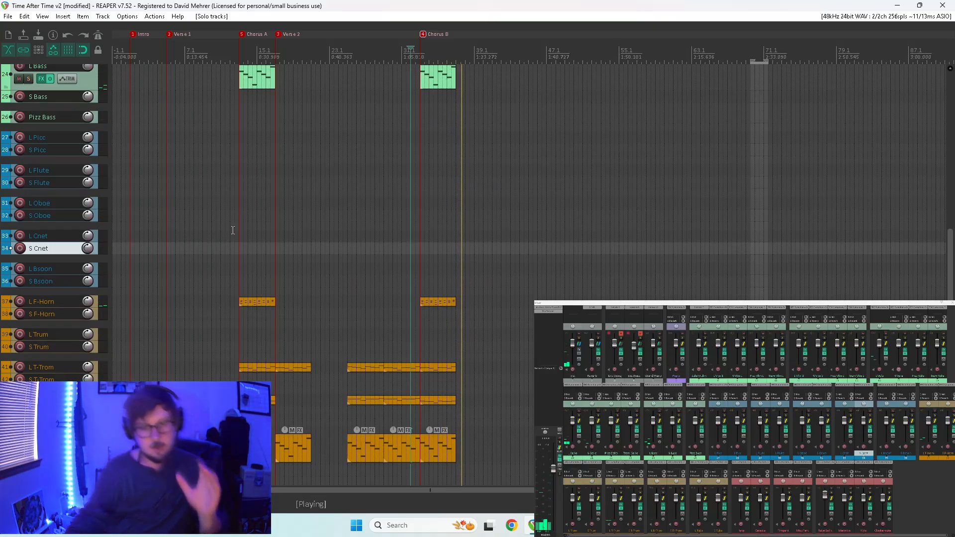
# Replay the full mix from around measure 32 to the end of Chorus B with no tracks soloed.
pyautogui.press('space')
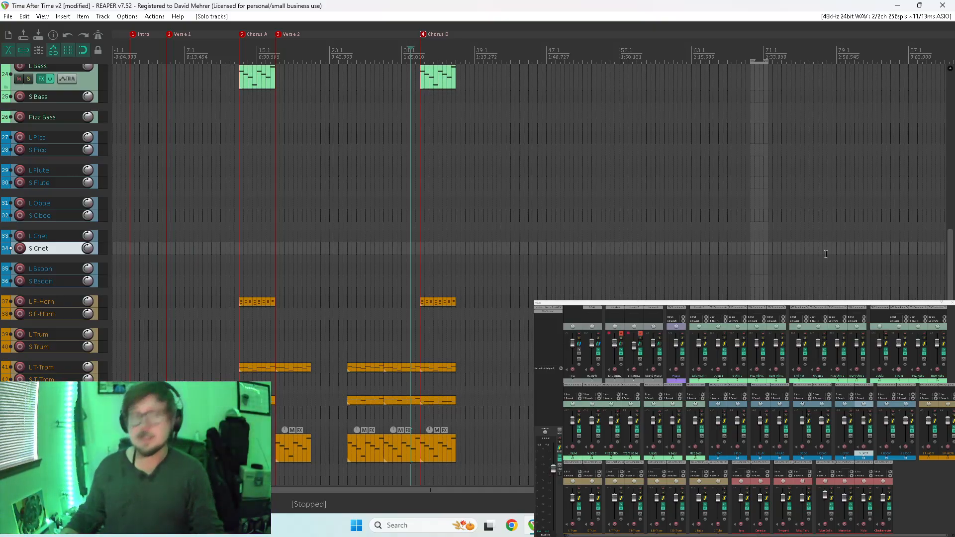
pyautogui.press('space')
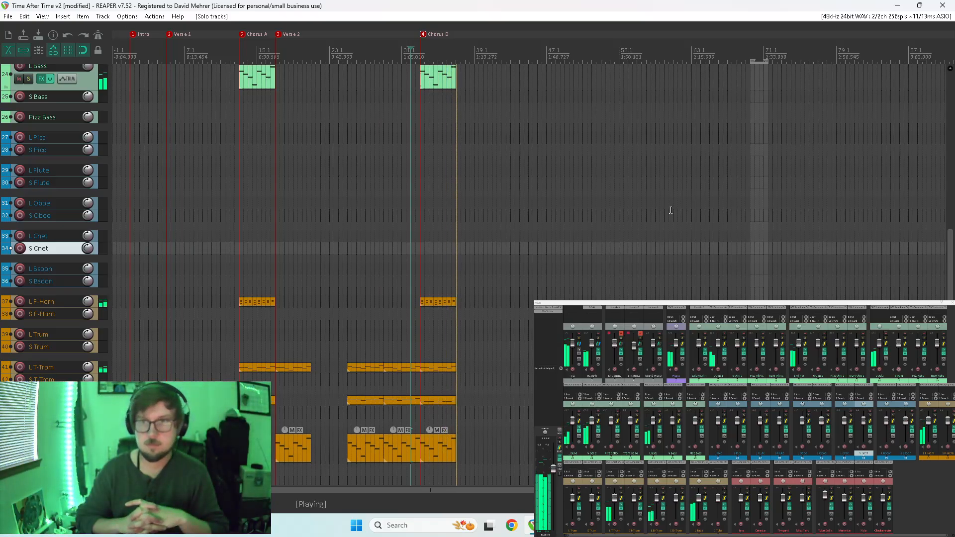
pyautogui.press('space')
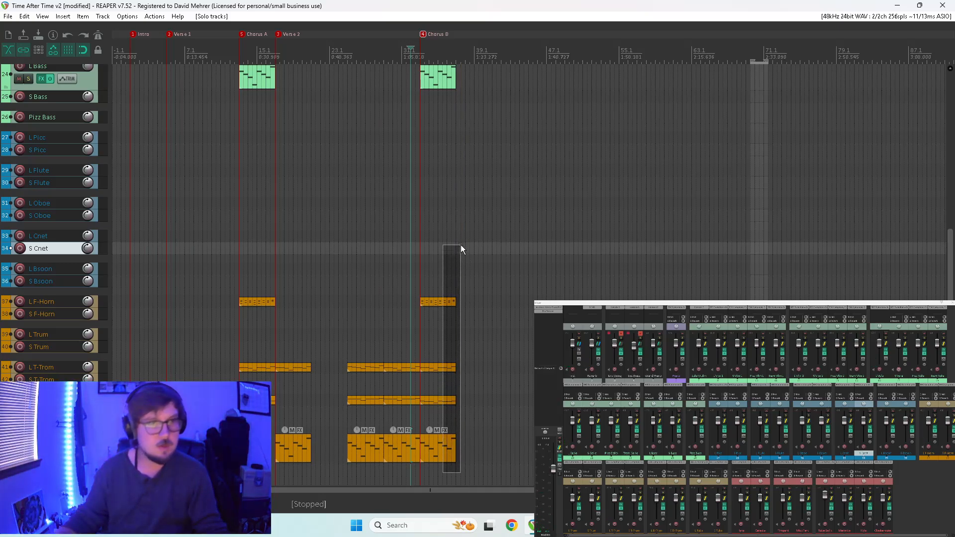
# Copy the Chorus B items on all tracks three times end to end up to measure 49, and clear the time selection.
pyautogui.scroll(5, 460, 251)
pyautogui.moveTo(466, 1); pyautogui.dragTo(550, 153)
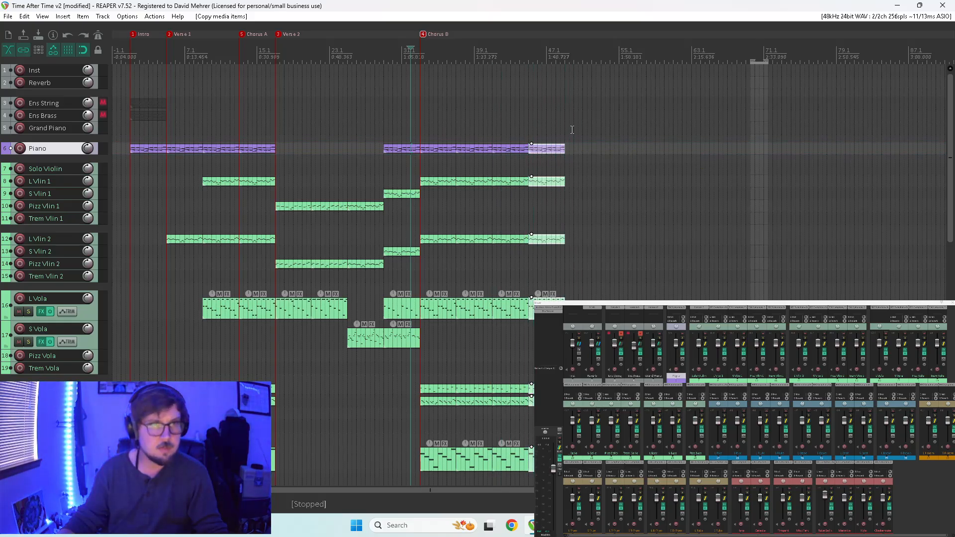
pyautogui.moveTo(592, 126); pyautogui.dragTo(445, 469)
pyautogui.press('Escape')
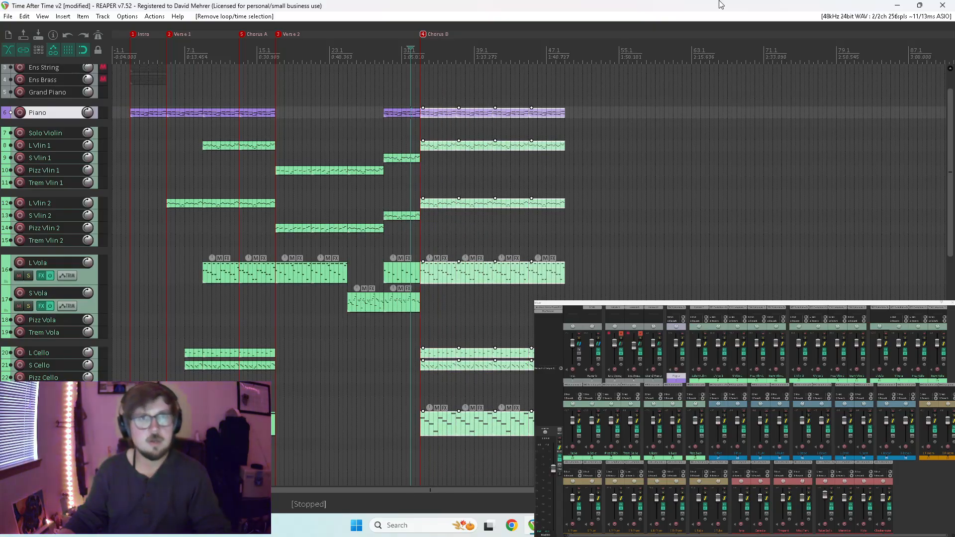
# Move the last two of the four Chorus B blocks across the tracks to around measure 49, leaving a gap from measure 41.
pyautogui.moveTo(440, 113); pyautogui.dragTo(499, 425)
pyautogui.hotkey('ctrl', 'z')
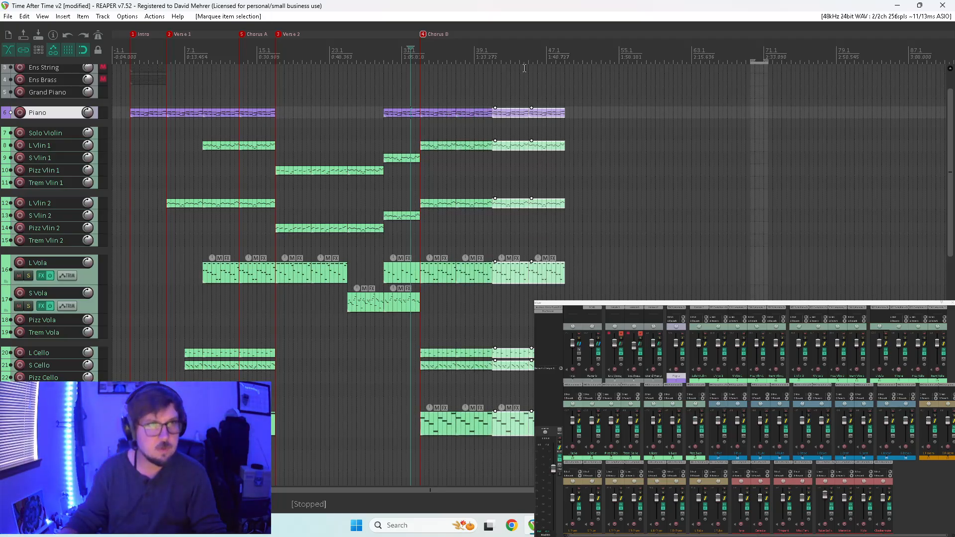
pyautogui.moveTo(512, 119); pyautogui.dragTo(590, 115)
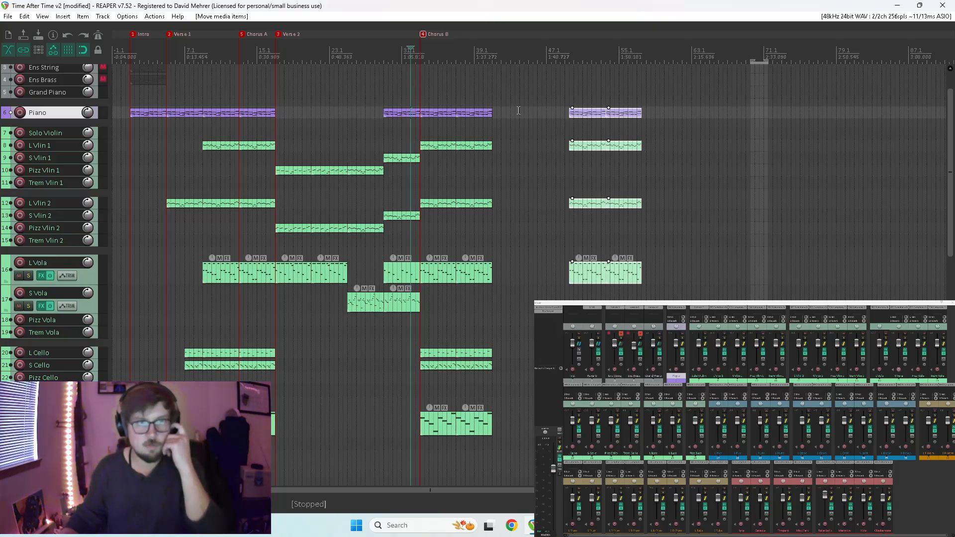
# Mark an eight-bar gap from measure 41 to 49, align the final Chorus B copies to measure 49, and clear the time selection.
pyautogui.click(566, 89)
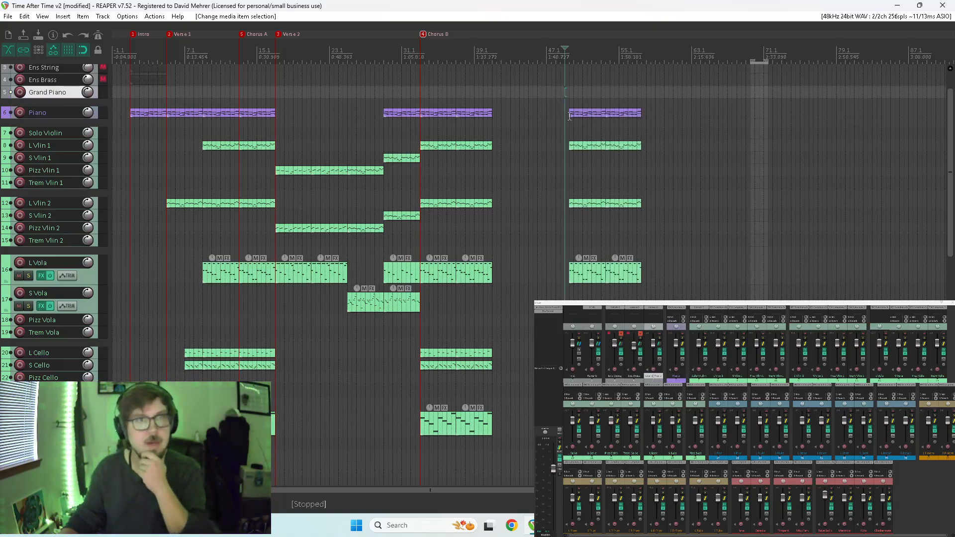
pyautogui.scroll(5, 583, 147)
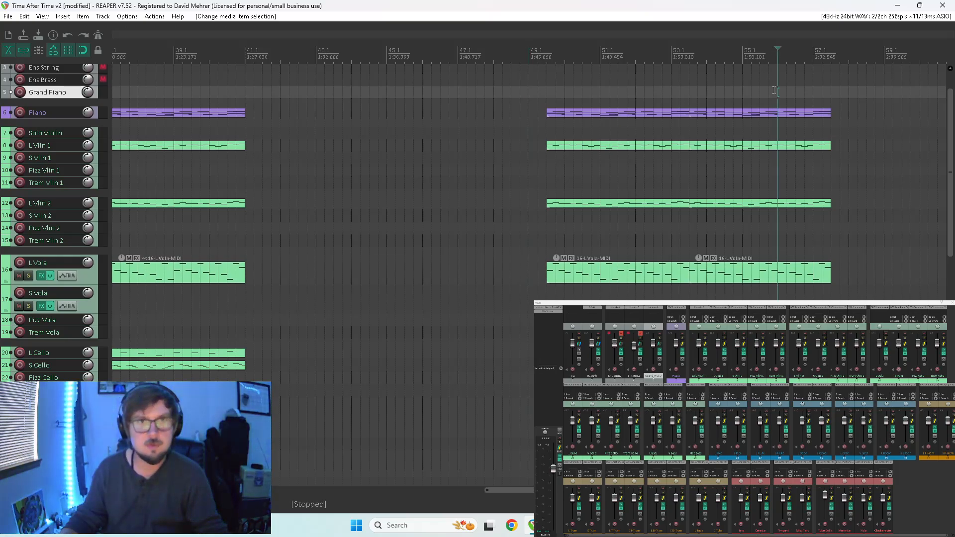
pyautogui.scroll(3, 774, 90)
pyautogui.scroll(-5, 690, 86)
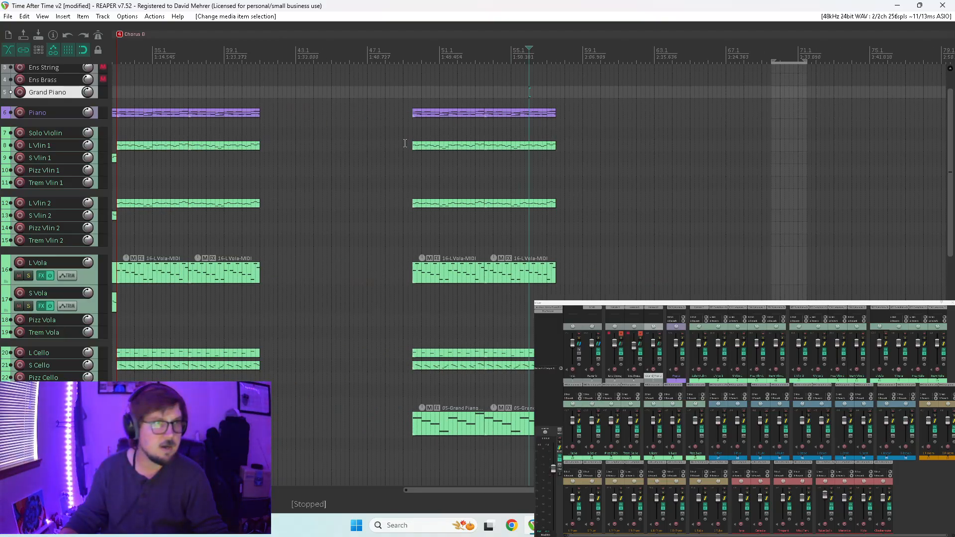
pyautogui.moveTo(259, 58); pyautogui.dragTo(402, 69)
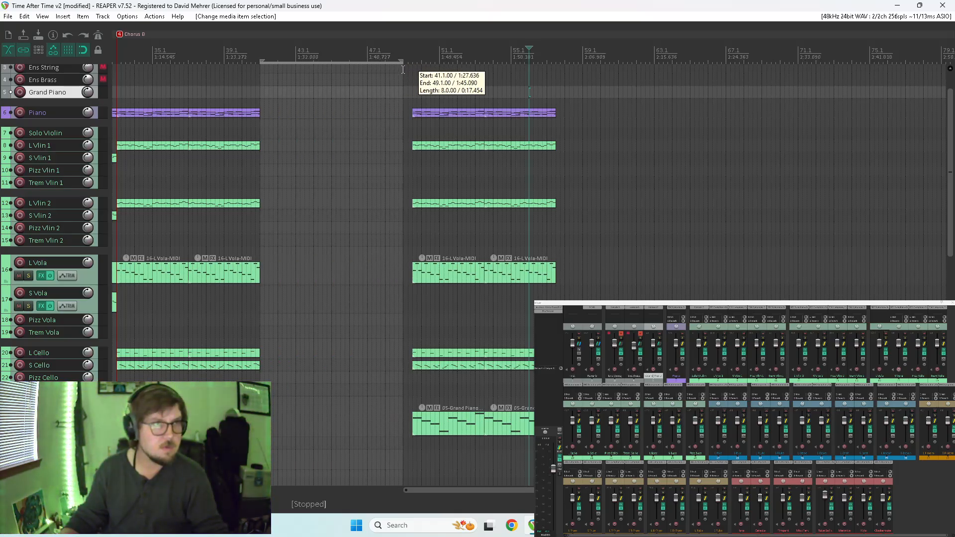
pyautogui.moveTo(433, 98); pyautogui.dragTo(674, 492)
pyautogui.moveTo(435, 96); pyautogui.dragTo(423, 99)
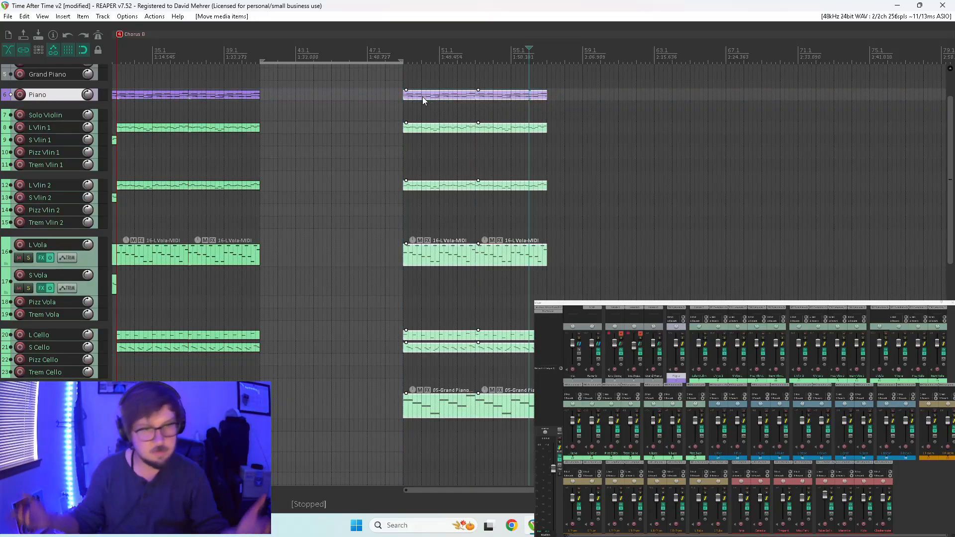
pyautogui.scroll(3, 559, 101)
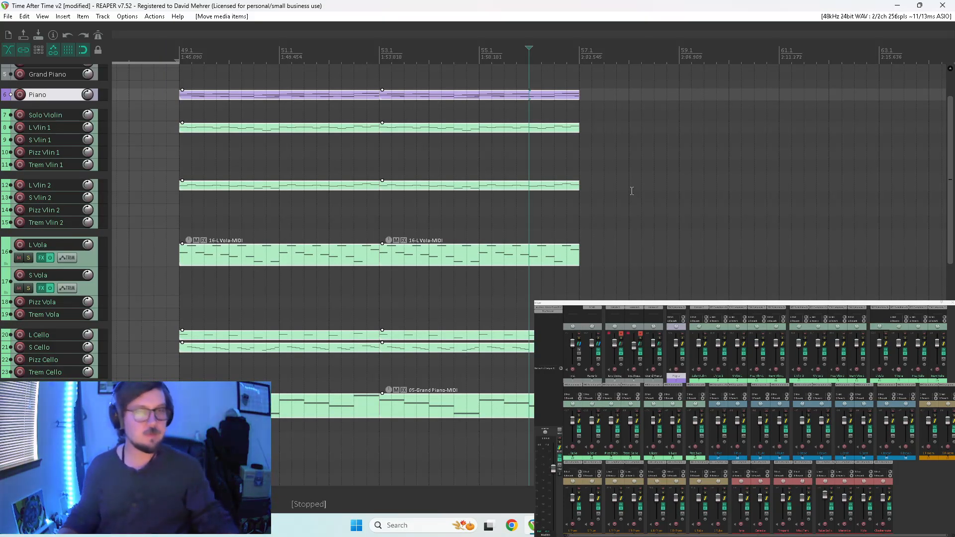
pyautogui.scroll(-2, 602, 264)
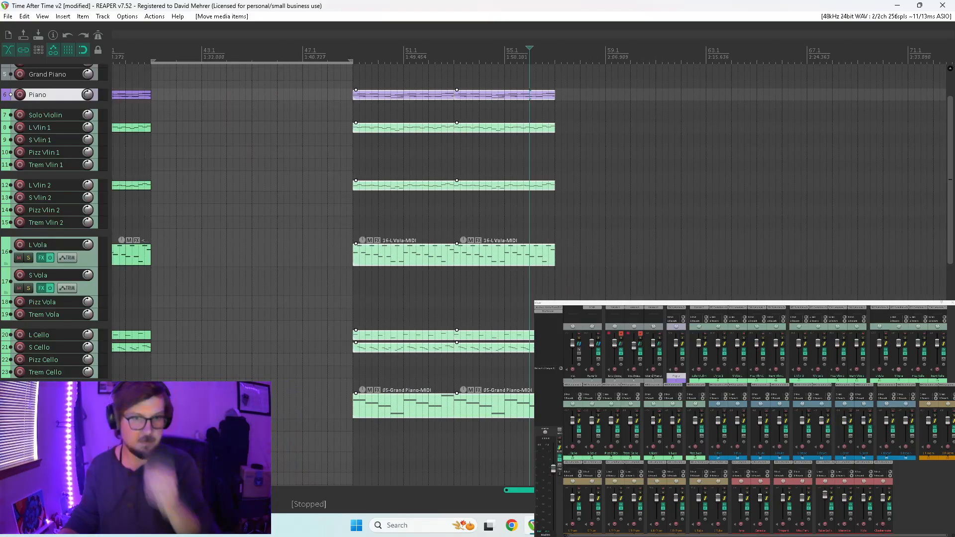
pyautogui.scroll(-3, 456, 408)
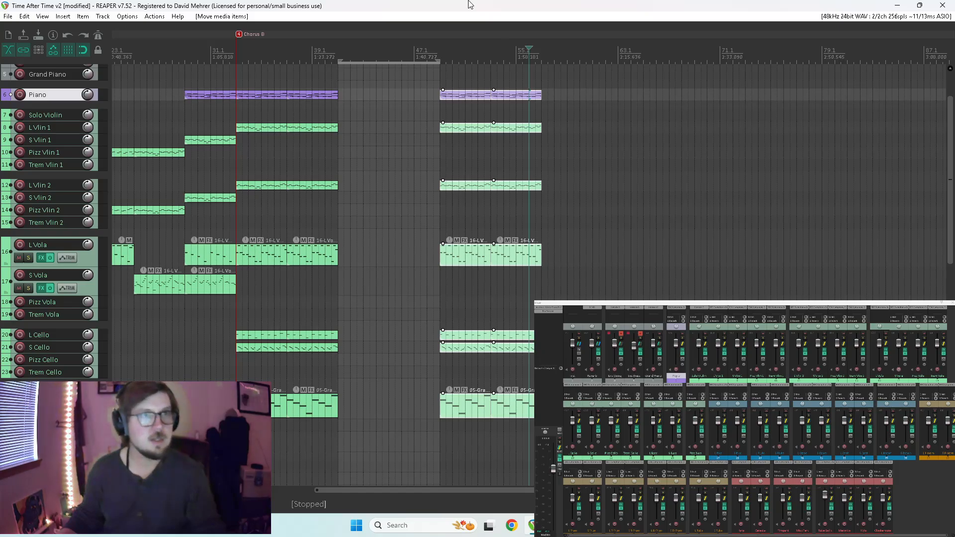
pyautogui.press('Escape')
# Add a marker named Bridge at measure 41 and a marker named Chorus C at measure 49.
pyautogui.moveTo(569, 490); pyautogui.dragTo(411, 462)
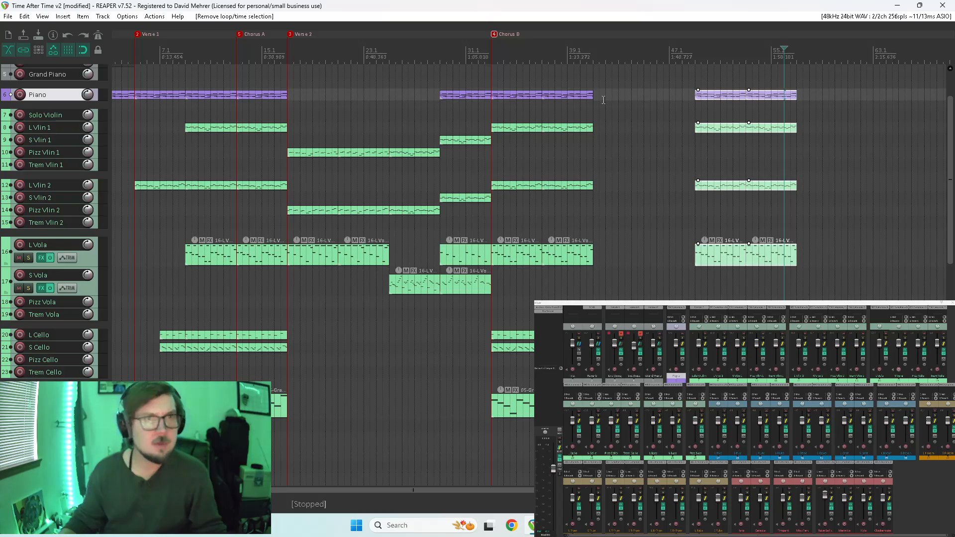
pyautogui.click(593, 79)
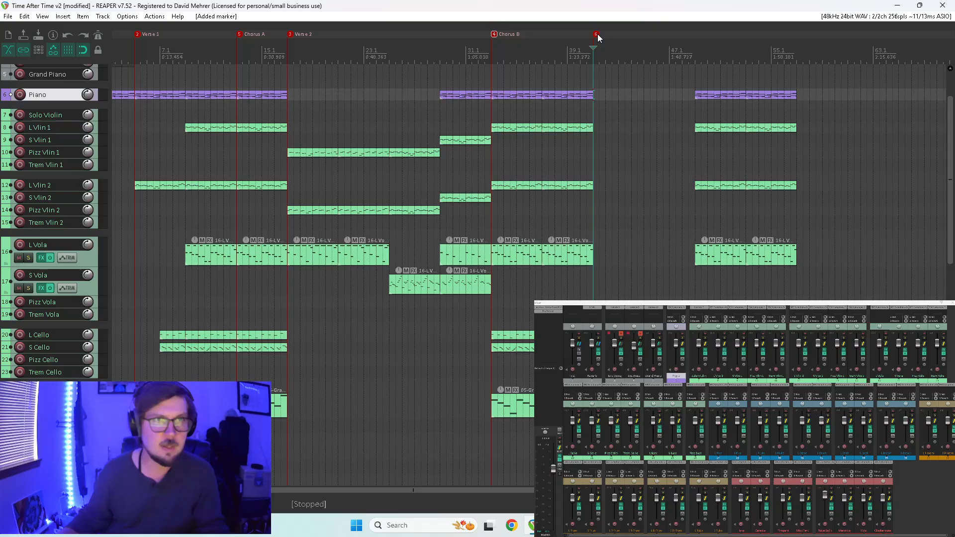
pyautogui.doubleClick(597, 34)
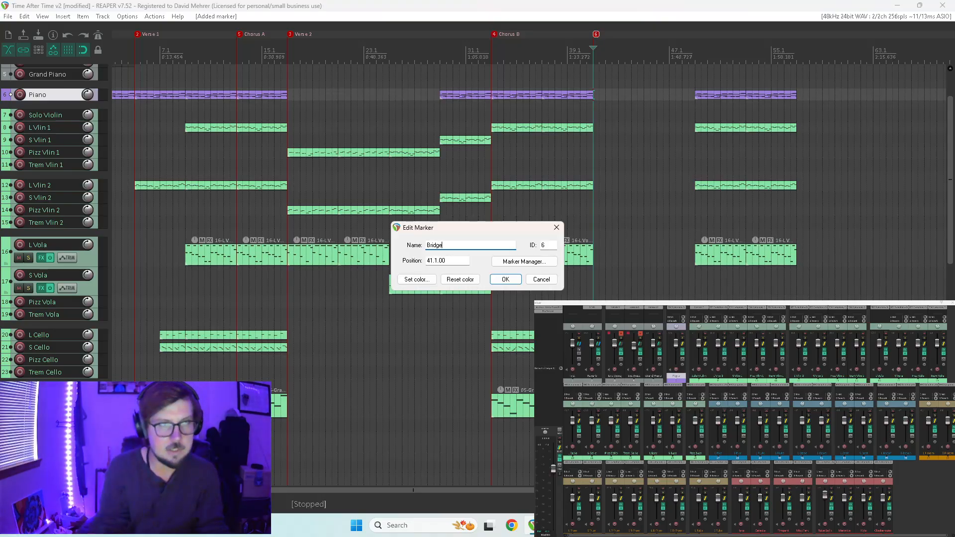
pyautogui.press('Return')
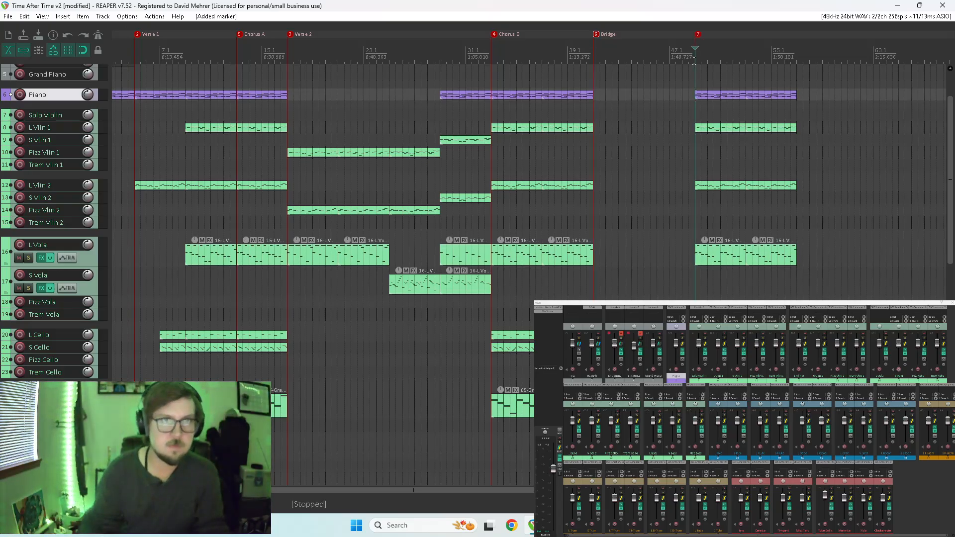
pyautogui.doubleClick(698, 34)
pyautogui.write('Chorus C')
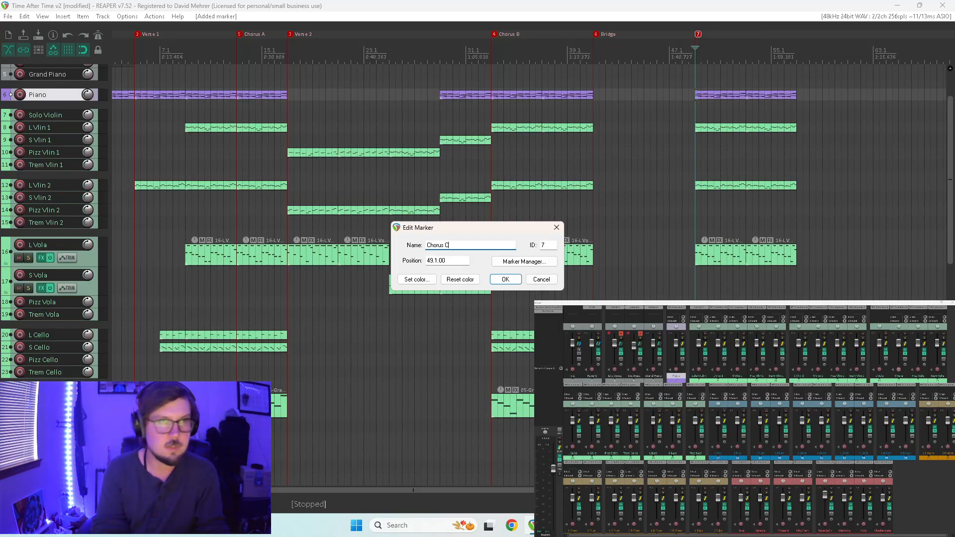
pyautogui.press('Return')
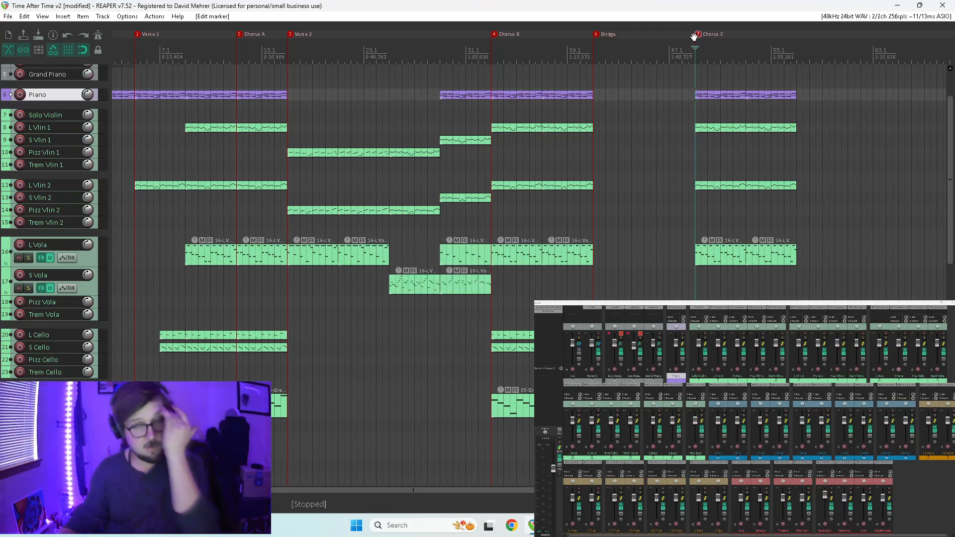
# Add a marker named Outro/Stinger at measure 57, where the Chorus C items end.
pyautogui.click(796, 77)
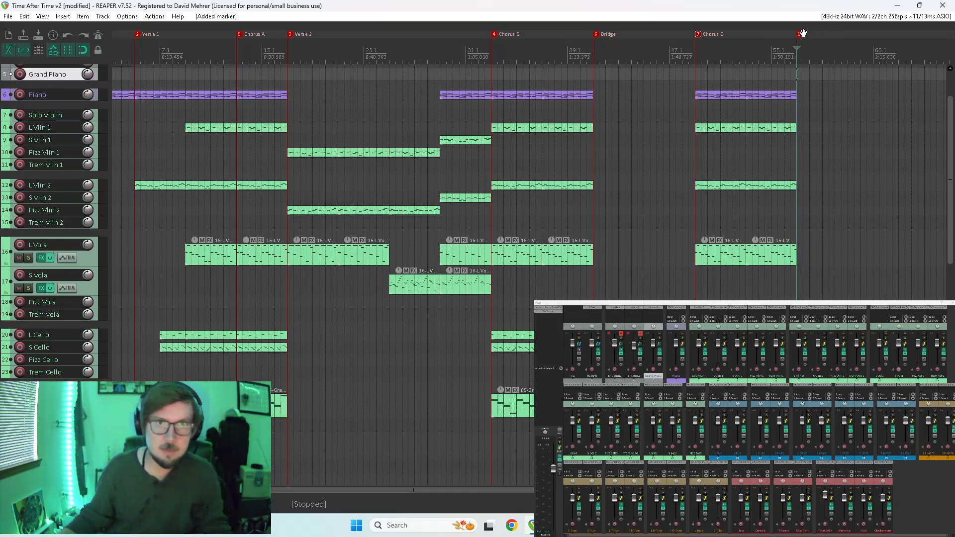
pyautogui.doubleClick(800, 35)
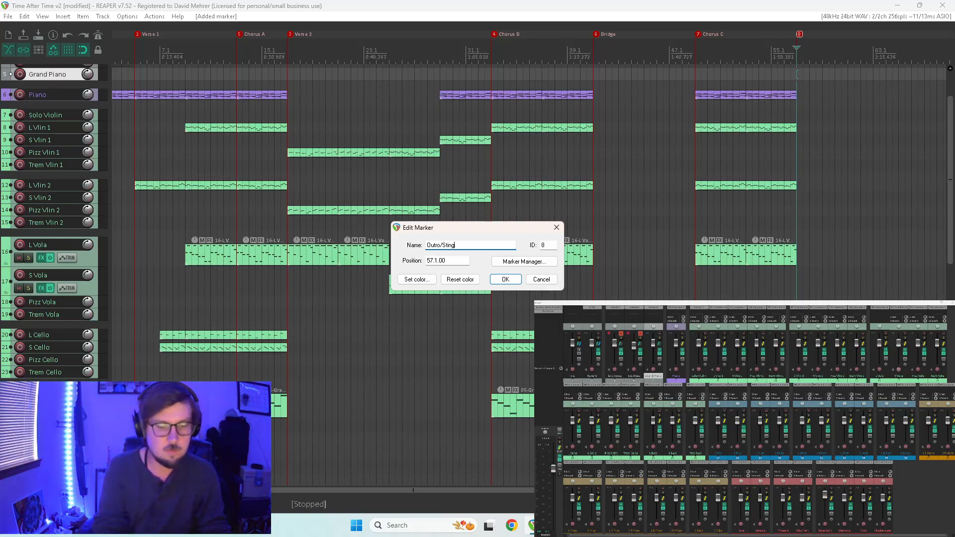
pyautogui.press('Return')
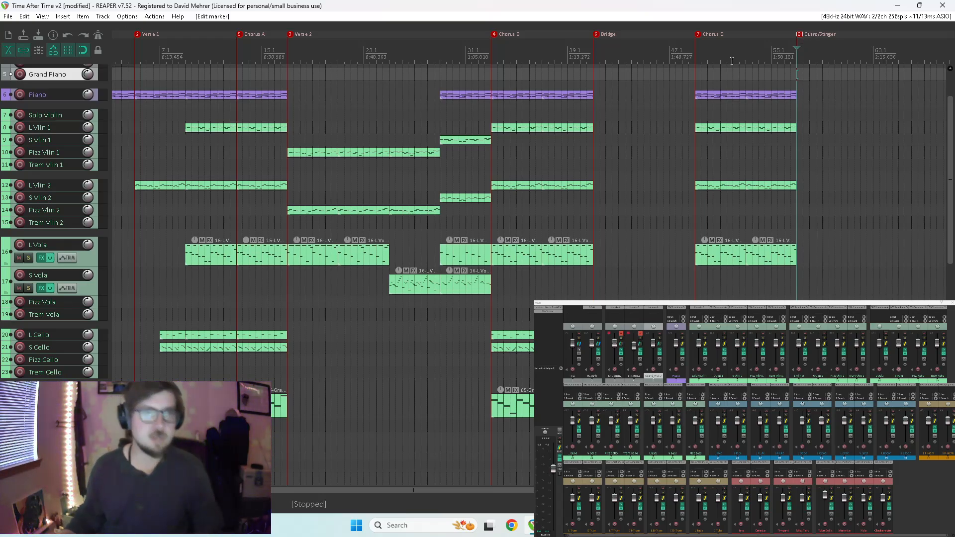
# Move the copied brass items lying in the Bridge, including L F-Horn, so they start at the Chorus C marker.
pyautogui.moveTo(571, 490); pyautogui.dragTo(526, 503)
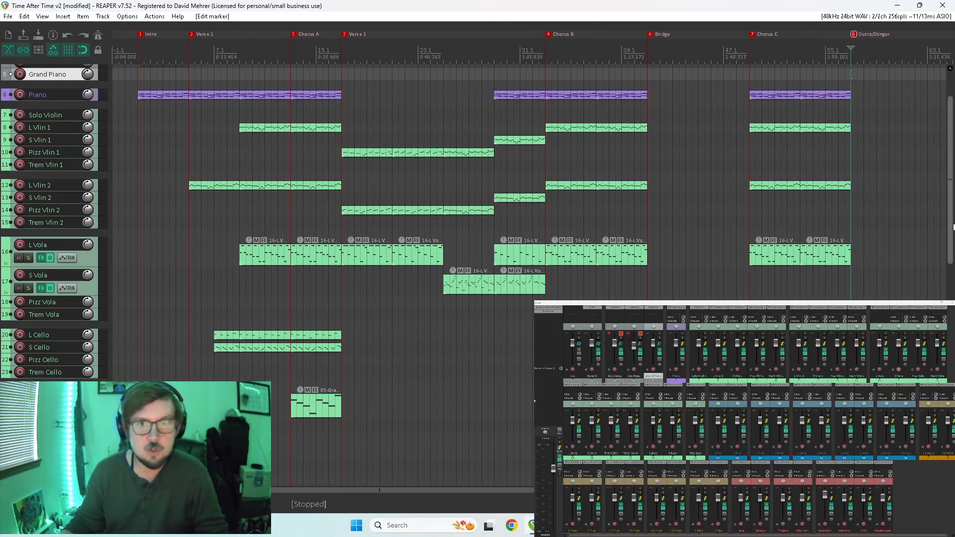
pyautogui.moveTo(953, 228); pyautogui.dragTo(953, 205)
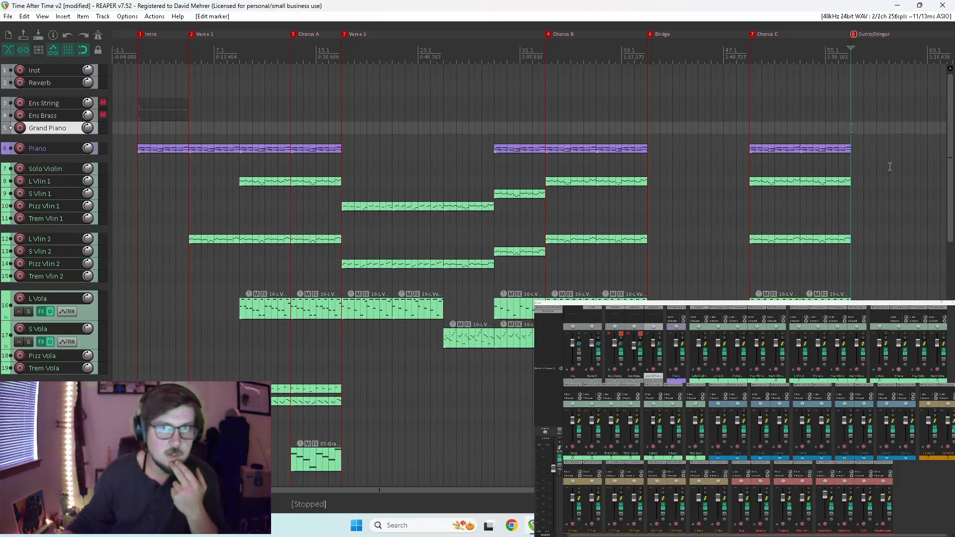
pyautogui.moveTo(950, 162); pyautogui.dragTo(917, 149)
pyautogui.scroll(-10, 925, 272)
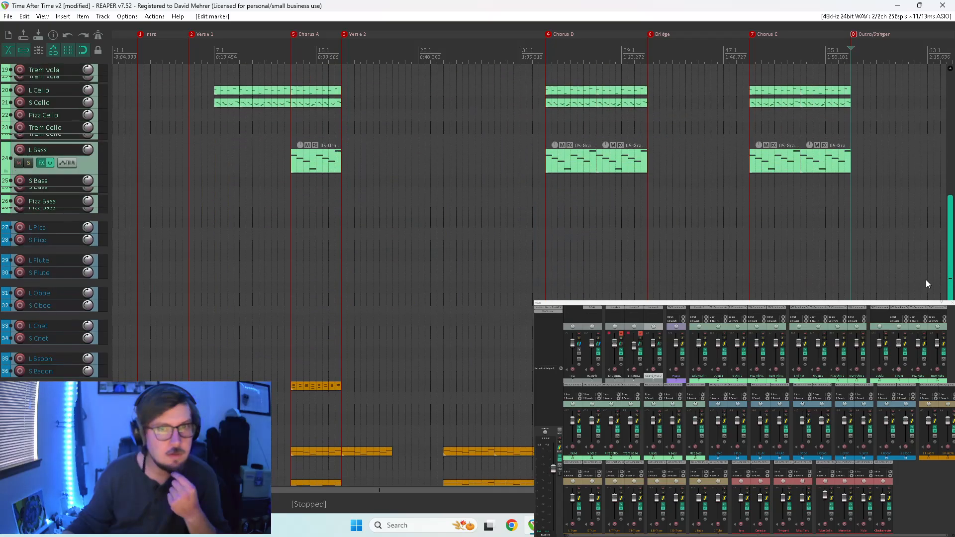
pyautogui.moveTo(938, 339)
pyautogui.mouseDown()
pyautogui.moveTo(937, 363)
pyautogui.moveTo(937, 252)
pyautogui.moveTo(935, 320)
pyautogui.mouseUp()
pyautogui.moveTo(716, 225); pyautogui.dragTo(694, 288)
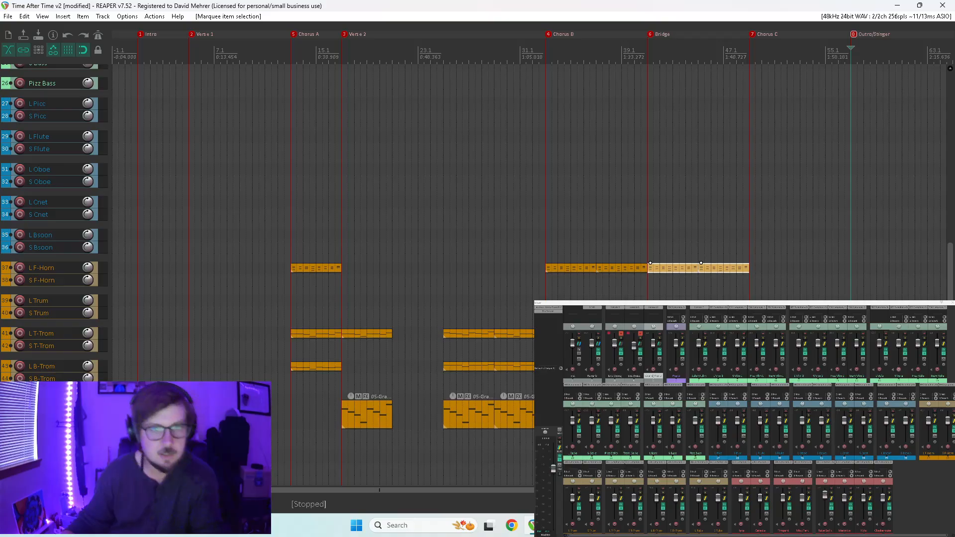
pyautogui.moveTo(696, 414); pyautogui.dragTo(799, 413)
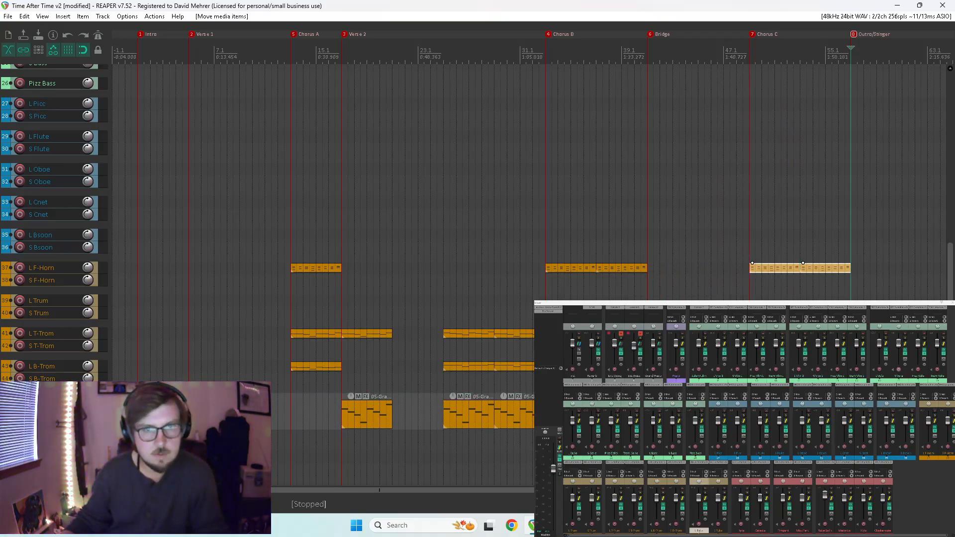
# Enlarge and solo the Piano track, and play it from the Intro marker.
pyautogui.scroll(10, 935, 223)
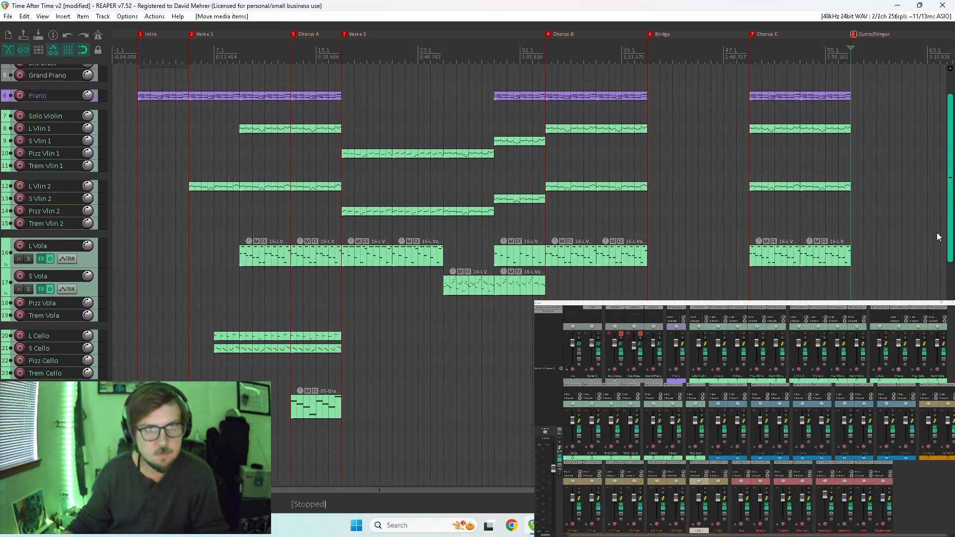
pyautogui.scroll(-2, 932, 214)
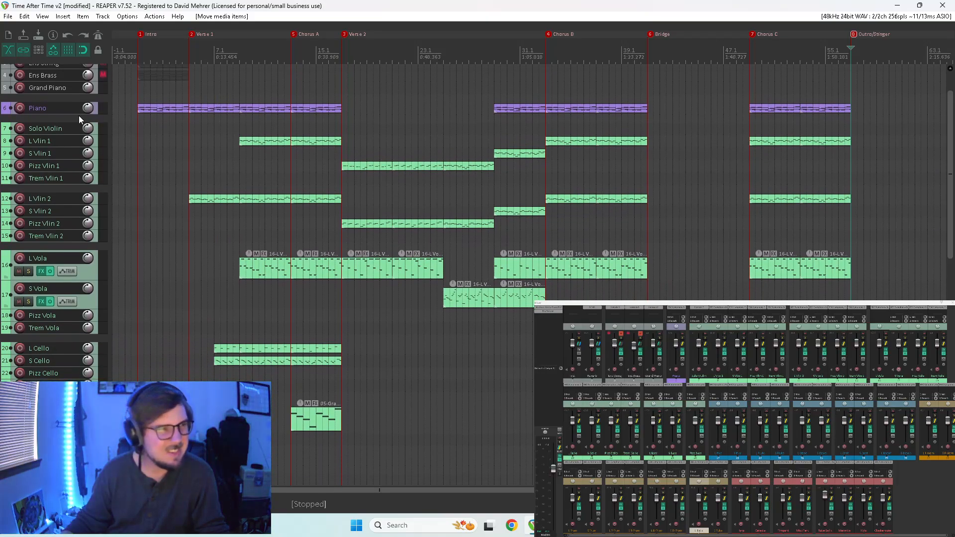
pyautogui.moveTo(67, 113); pyautogui.dragTo(66, 140)
pyautogui.click(28, 126)
pyautogui.click(138, 98)
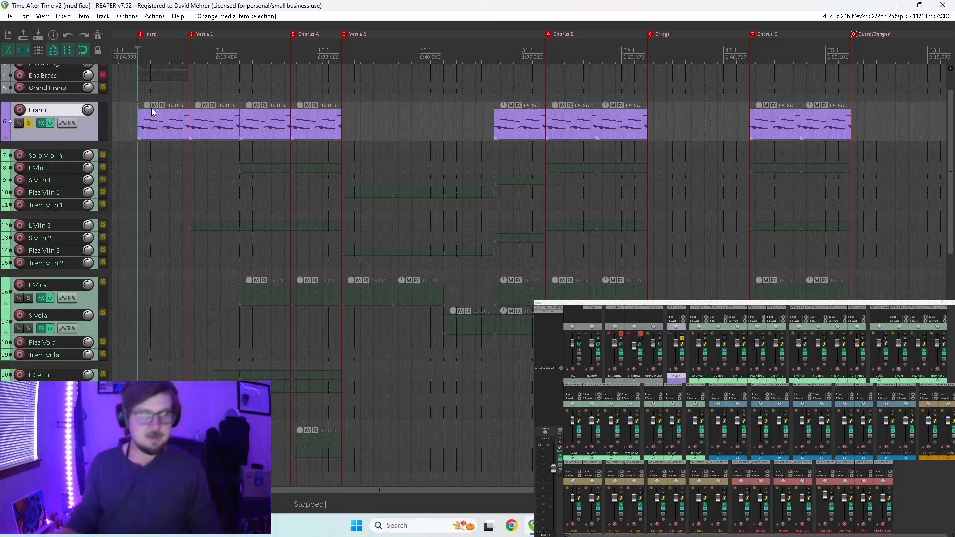
pyautogui.press('space')
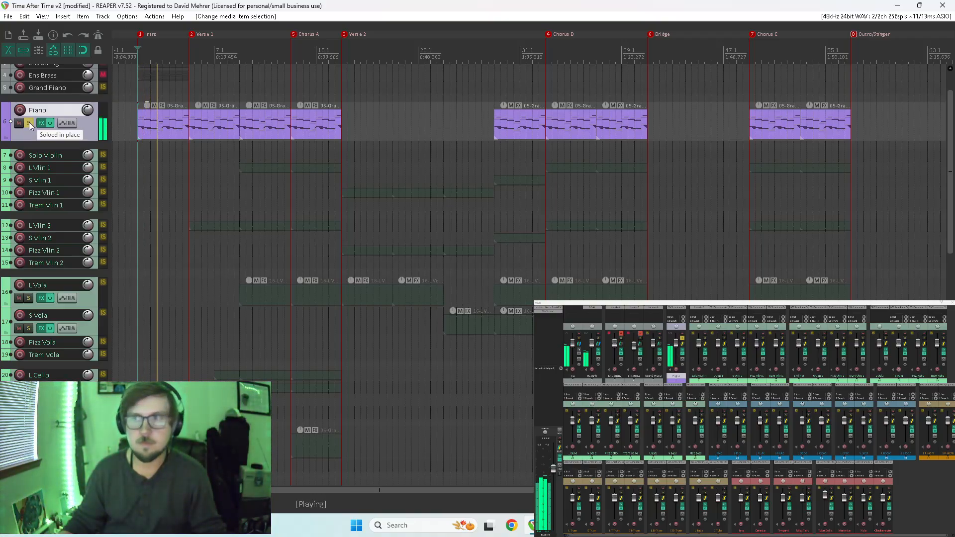
# Adjust a slider in the Piano track's BBC Symphony Orchestra instrument during playback, then close it, stop playback and clear the solo.
pyautogui.click(677, 308)
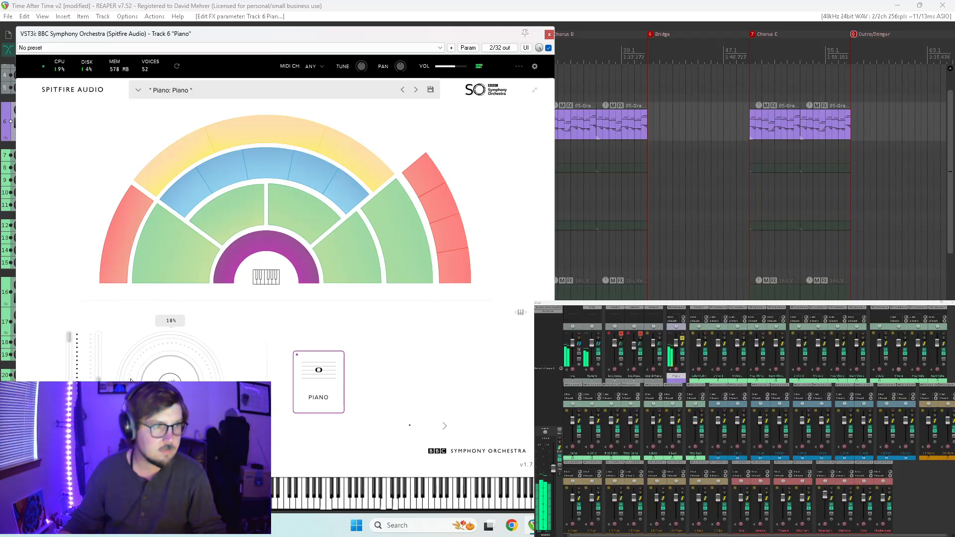
pyautogui.moveTo(101, 380); pyautogui.dragTo(99, 337)
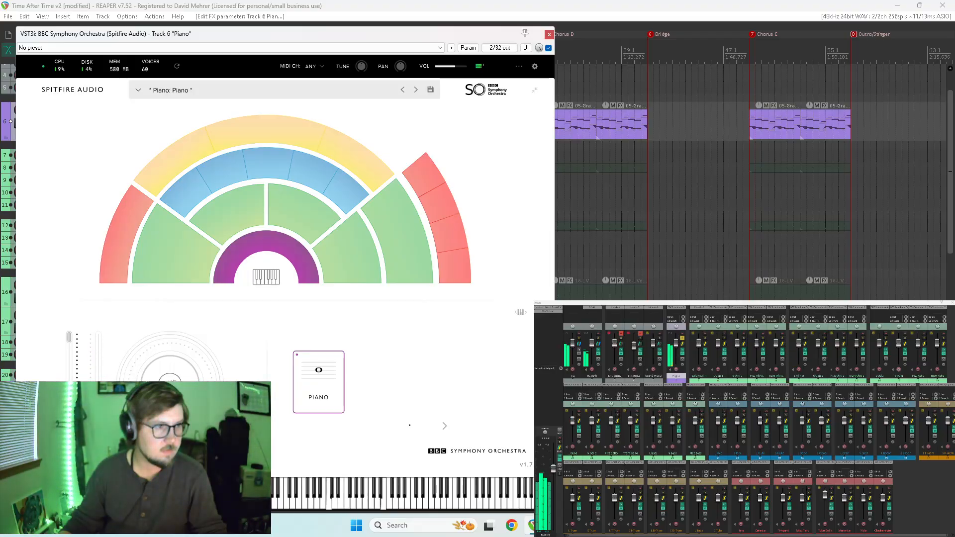
pyautogui.moveTo(100, 374); pyautogui.dragTo(100, 370)
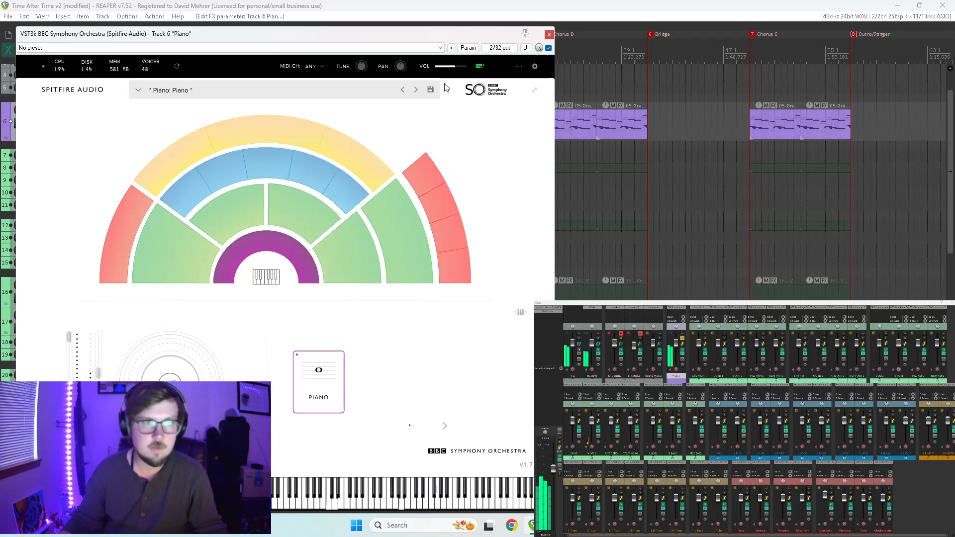
pyautogui.click(553, 34)
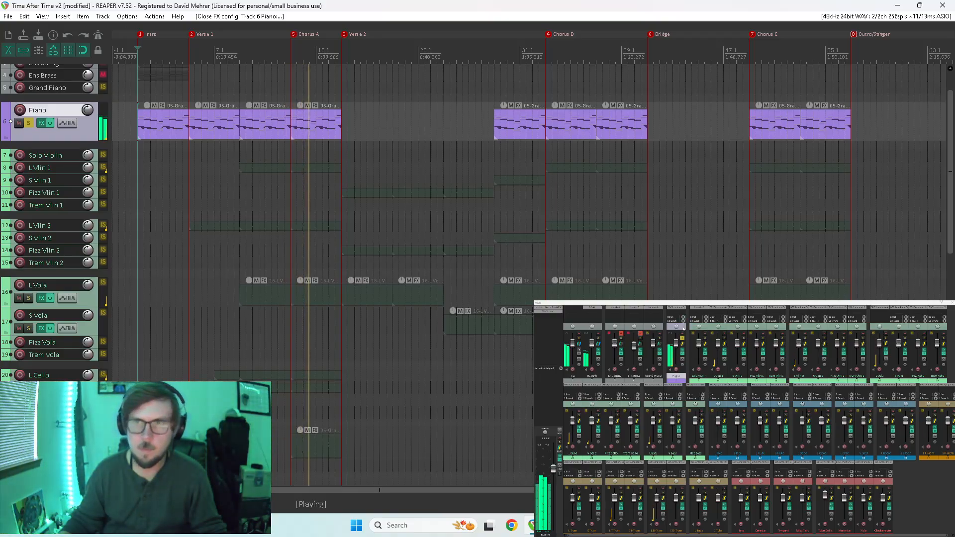
pyautogui.press('space')
pyautogui.press('F6')
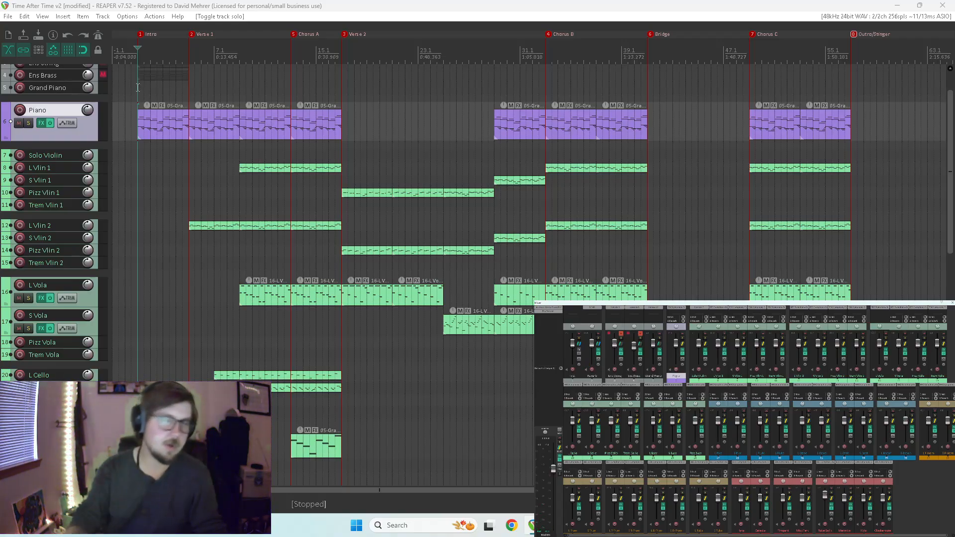
pyautogui.scroll(-3, 945, 134)
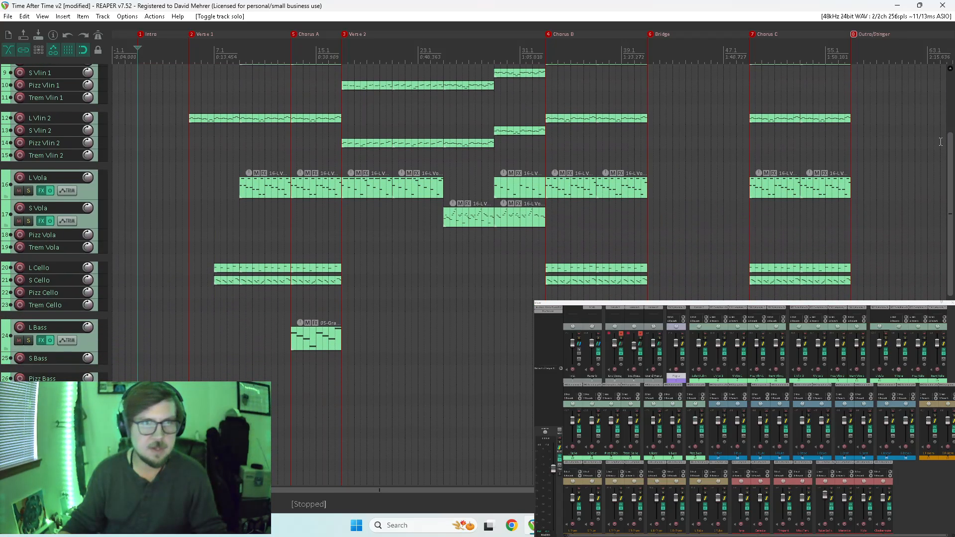
pyautogui.moveTo(950, 174); pyautogui.dragTo(930, 228)
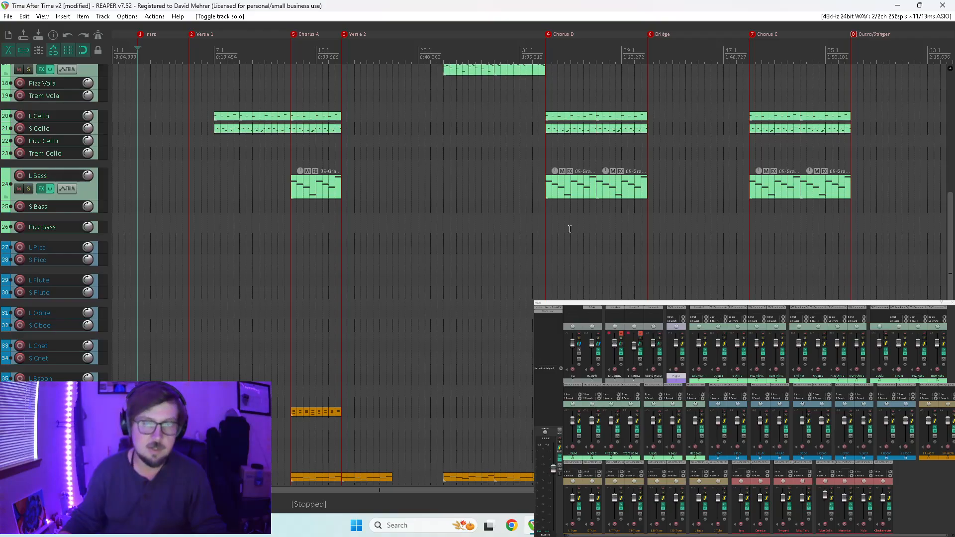
pyautogui.moveTo(950, 209); pyautogui.dragTo(948, 292)
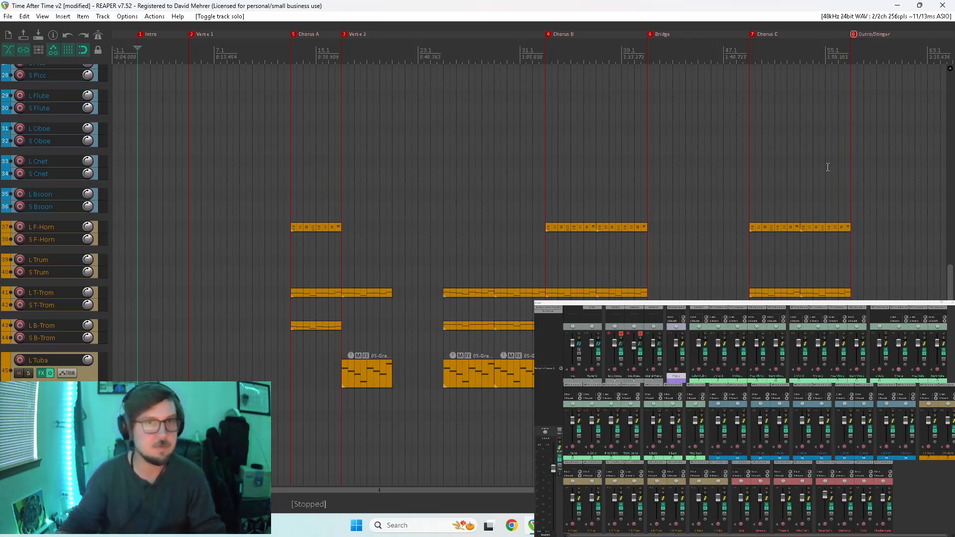
pyautogui.moveTo(950, 297); pyautogui.dragTo(943, 129)
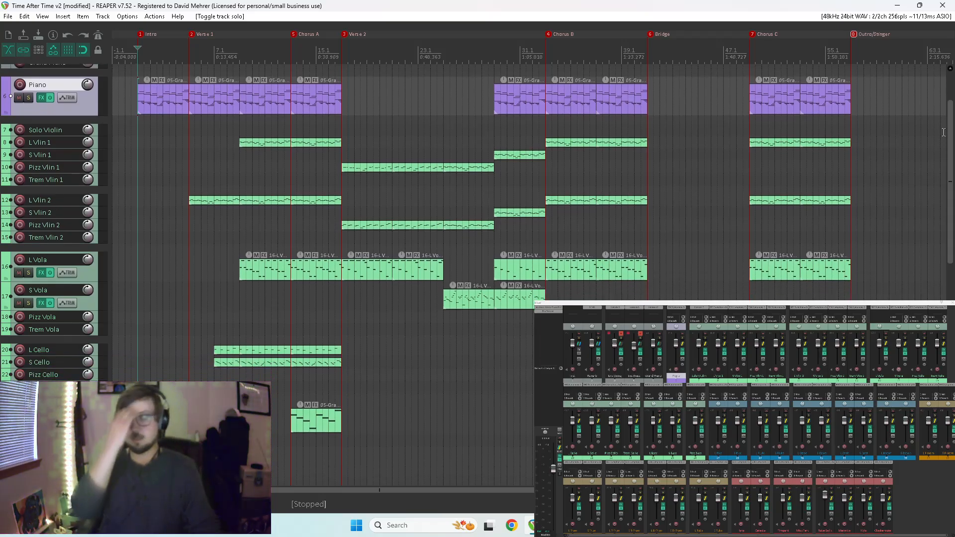
# Play the arrangement from the Intro through Verse 2, then replay it from around measure 24.
pyautogui.press('space')
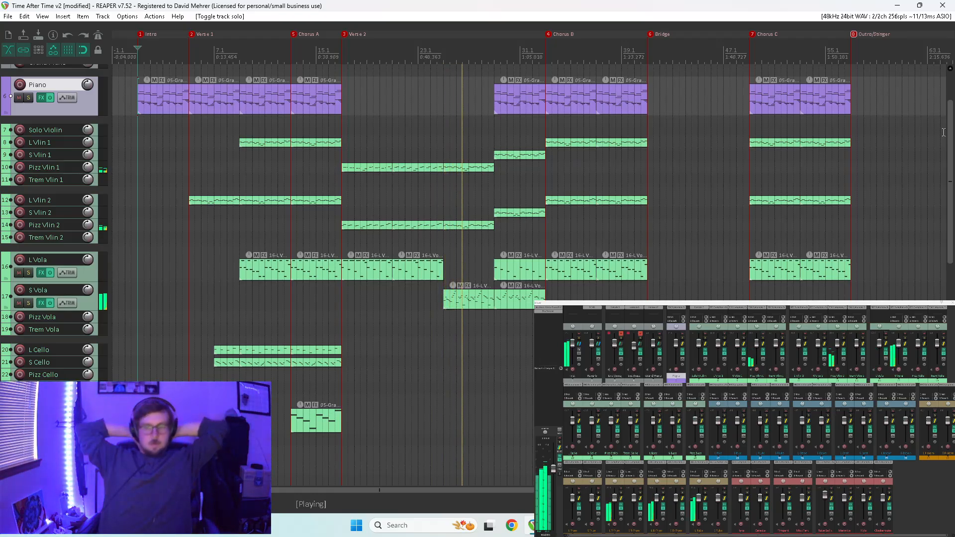
pyautogui.press('space')
pyautogui.click(436, 144)
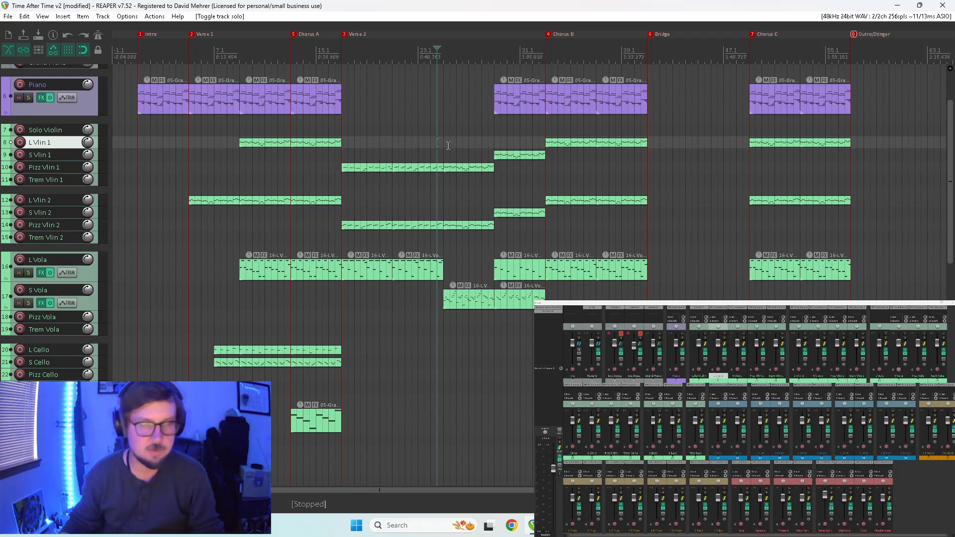
pyautogui.press('space')
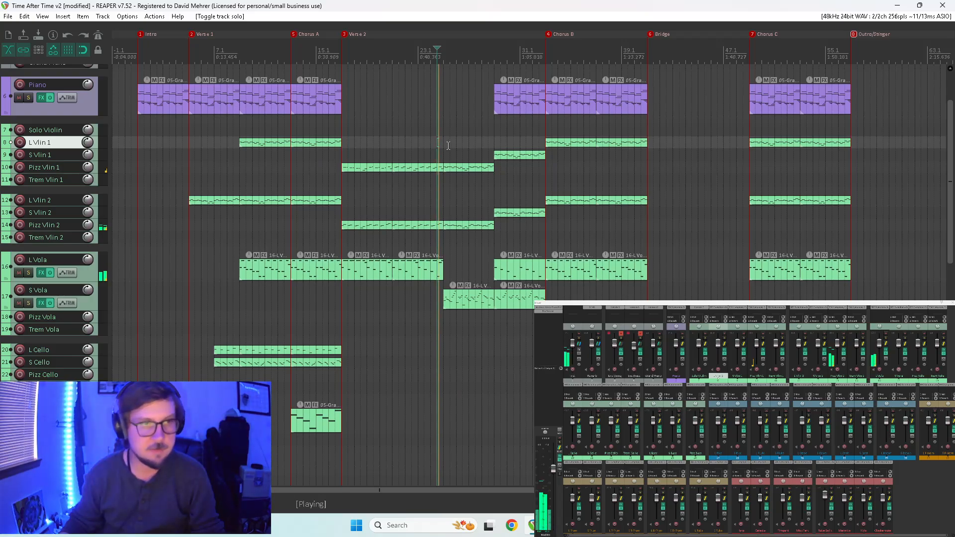
# In the Pizz Vlin 1 item, halve the last G6 and B5 notes of measure 24 and add E6 and D6 notes after them.
pyautogui.doubleClick(436, 168)
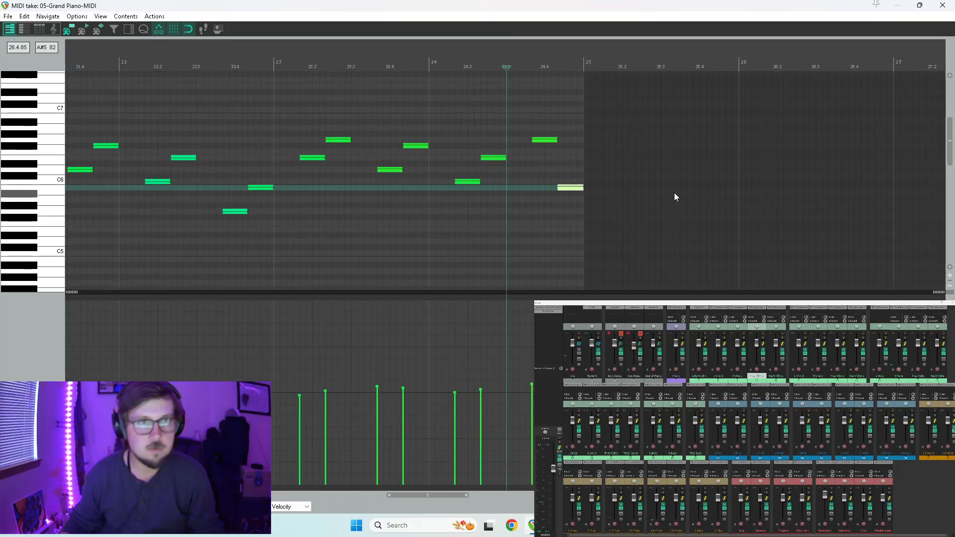
pyautogui.click(543, 141)
pyautogui.moveTo(556, 141)
pyautogui.mouseDown()
pyautogui.moveTo(545, 145)
pyautogui.moveTo(552, 128)
pyautogui.moveTo(553, 157)
pyautogui.mouseUp()
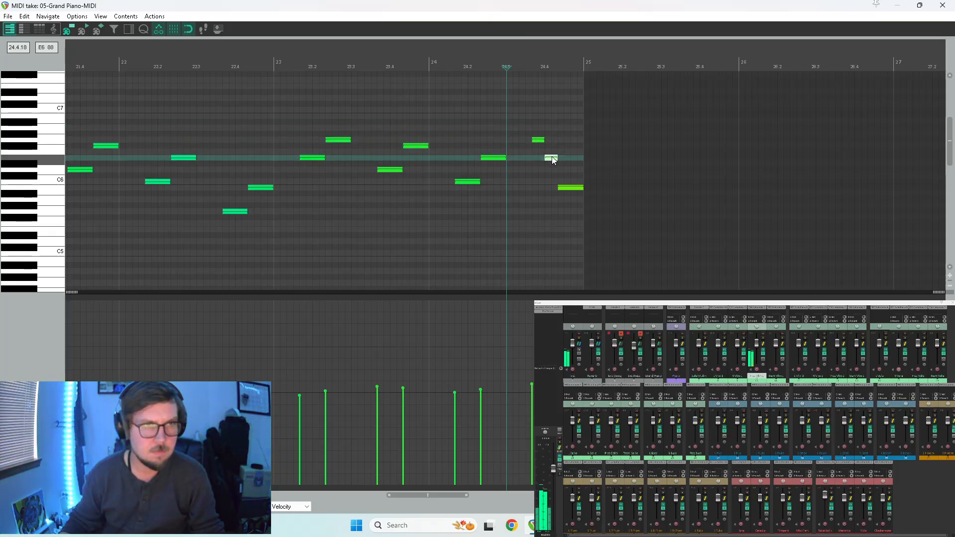
pyautogui.moveTo(583, 188); pyautogui.dragTo(571, 188)
pyautogui.click(563, 188)
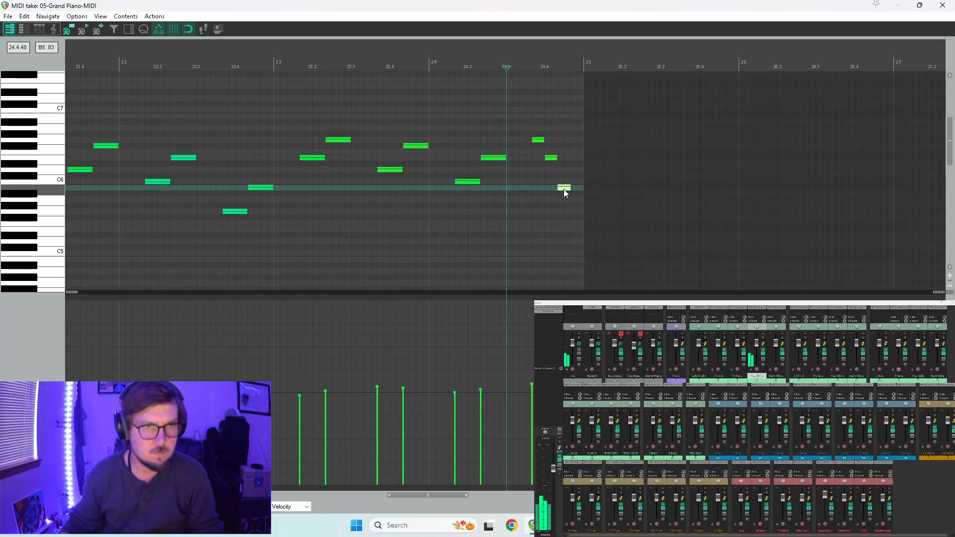
pyautogui.click(577, 170)
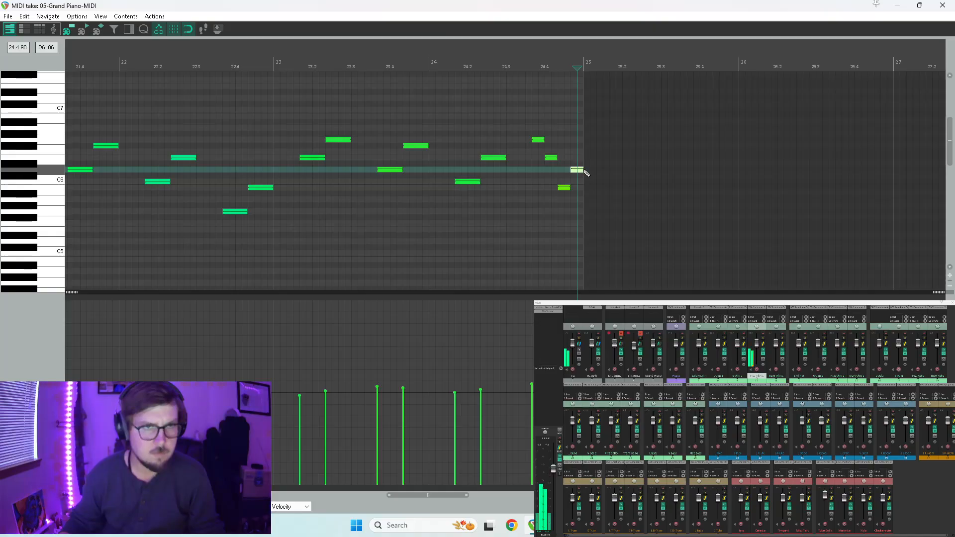
# Lower the velocities of the four closing notes of measure 24 slightly and audition the run.
pyautogui.press('space')
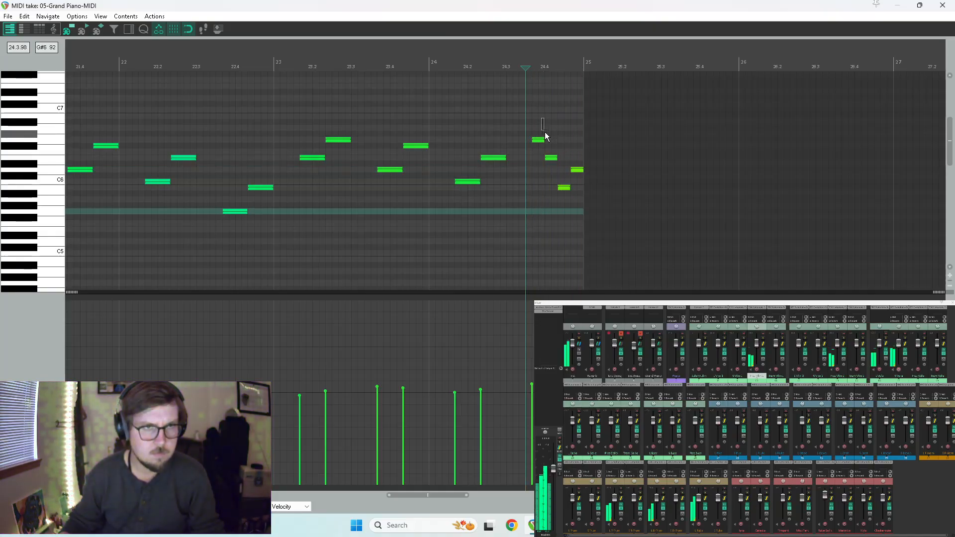
pyautogui.moveTo(541, 122); pyautogui.dragTo(619, 251)
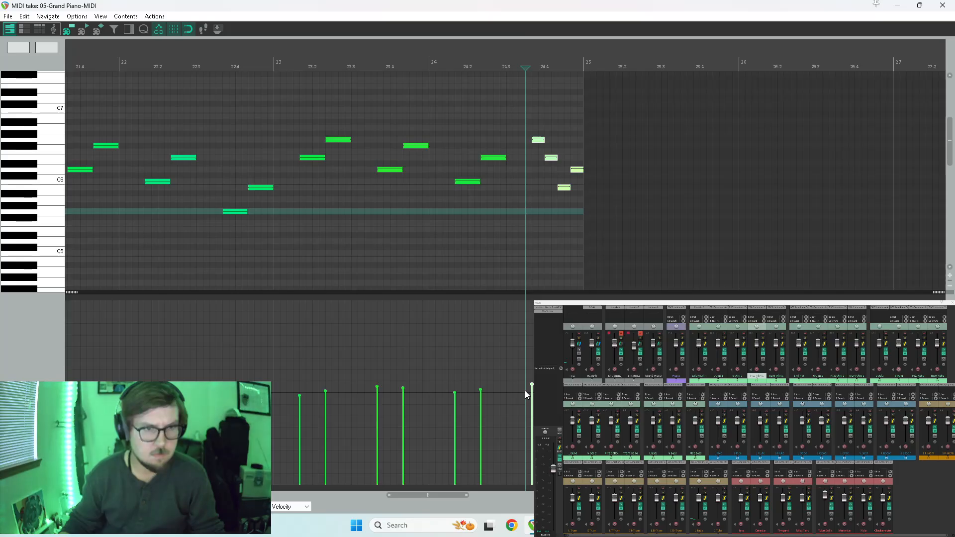
pyautogui.press('space')
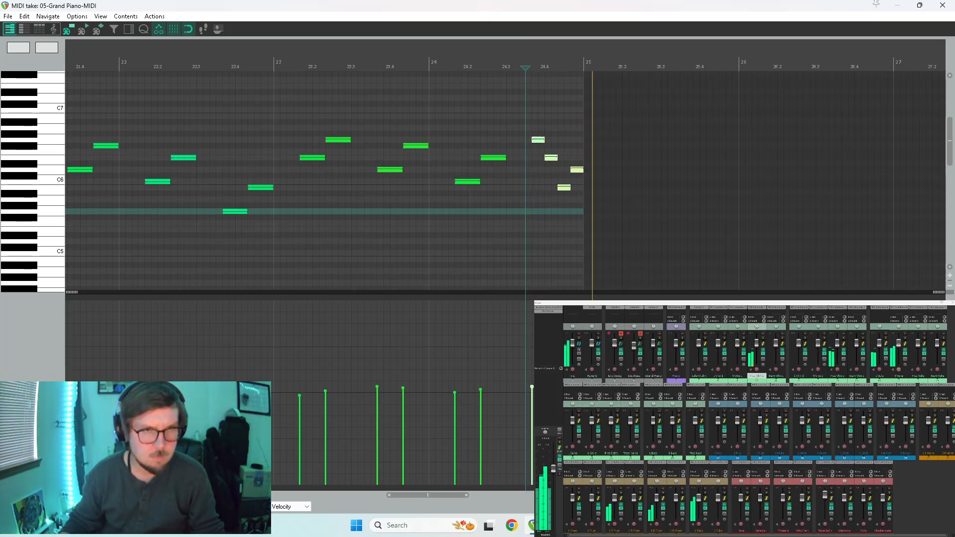
pyautogui.scroll(3, 566, 211)
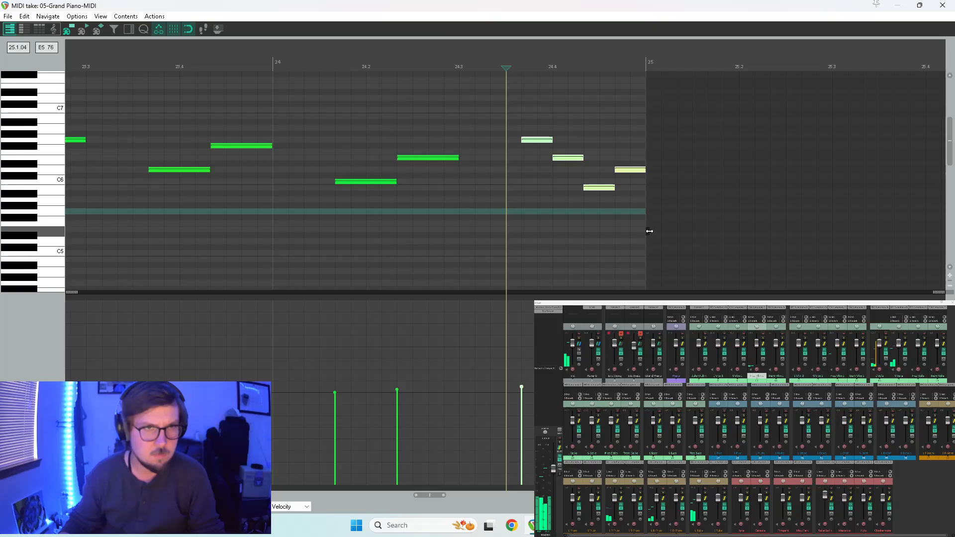
pyautogui.click(459, 68)
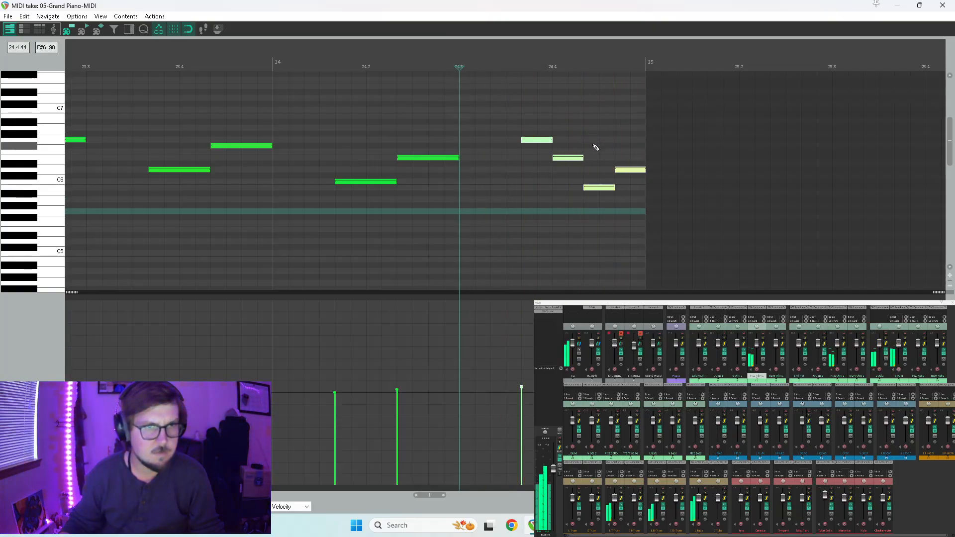
# Nudge the closing B5 note of measure 24 slightly later with snapping off, and close the MIDI editor.
pyautogui.click(597, 188)
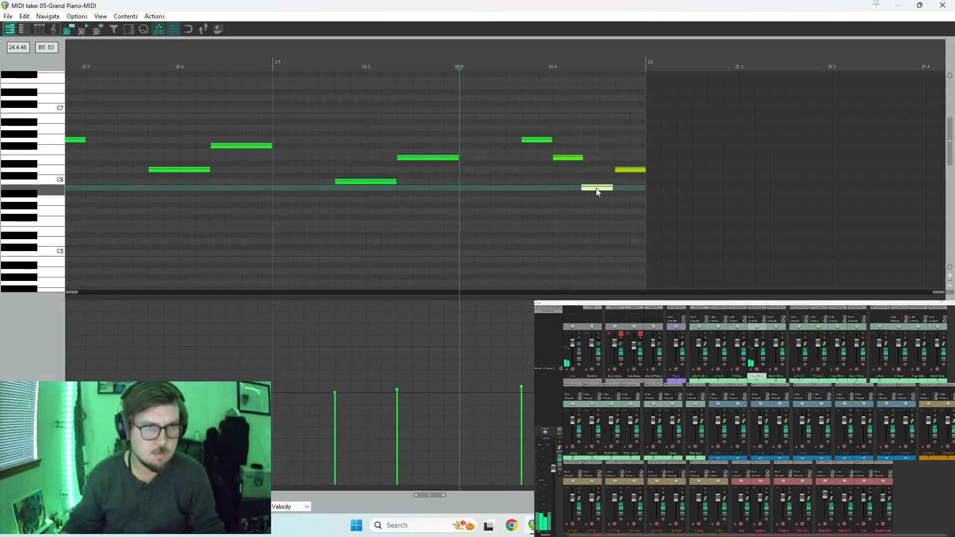
pyautogui.moveTo(597, 188); pyautogui.dragTo(602, 189)
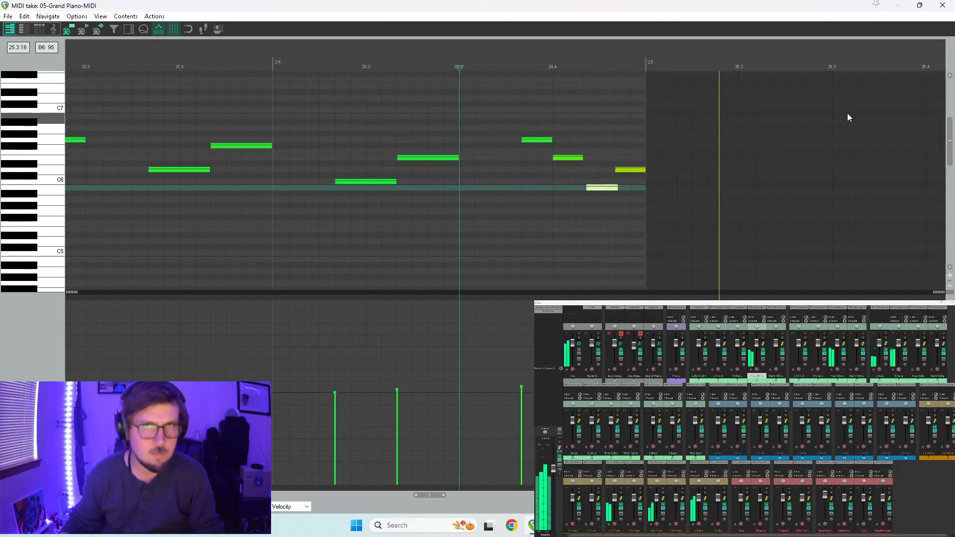
pyautogui.click(942, 5)
# Replay the passage from measure 24 and recheck the Pizz Vlin 1 notes in the MIDI editor.
pyautogui.press('space')
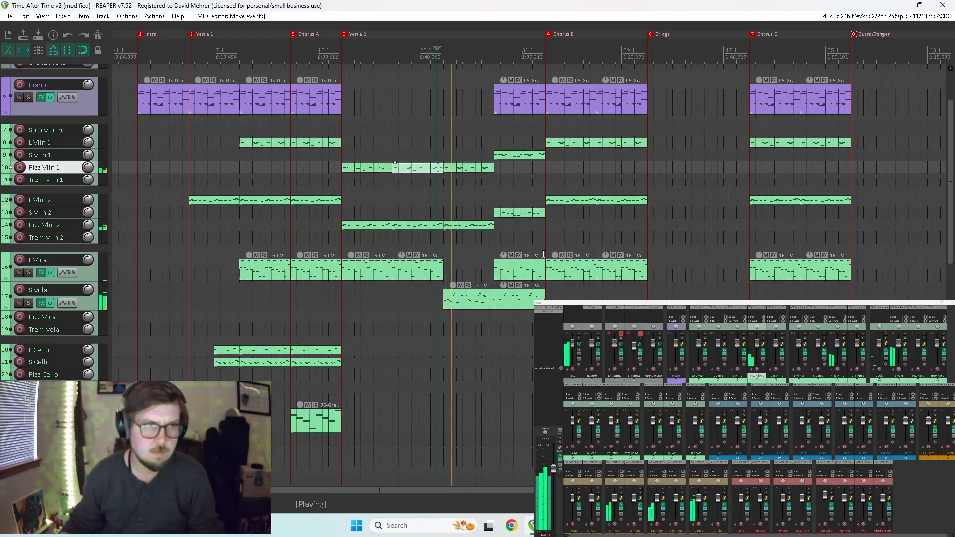
pyautogui.click(438, 214)
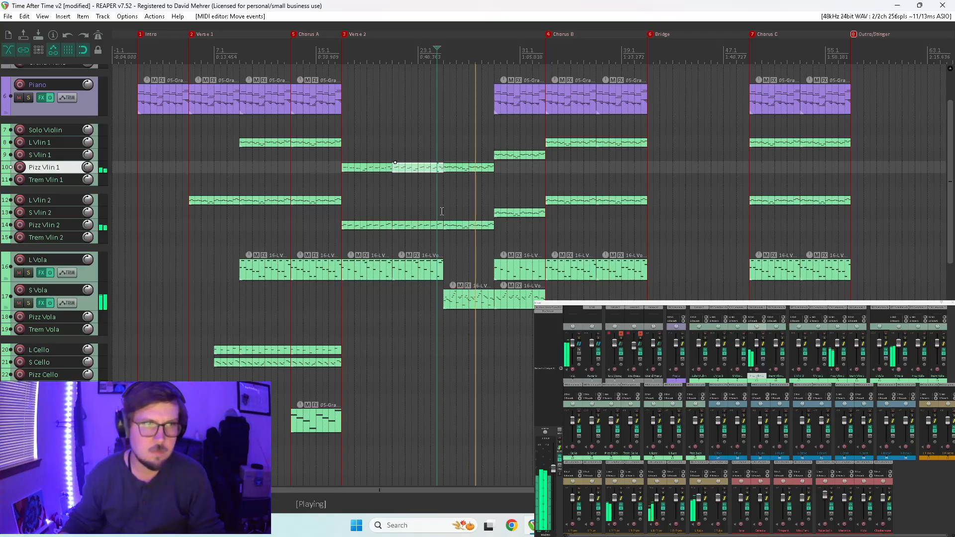
pyautogui.press('space')
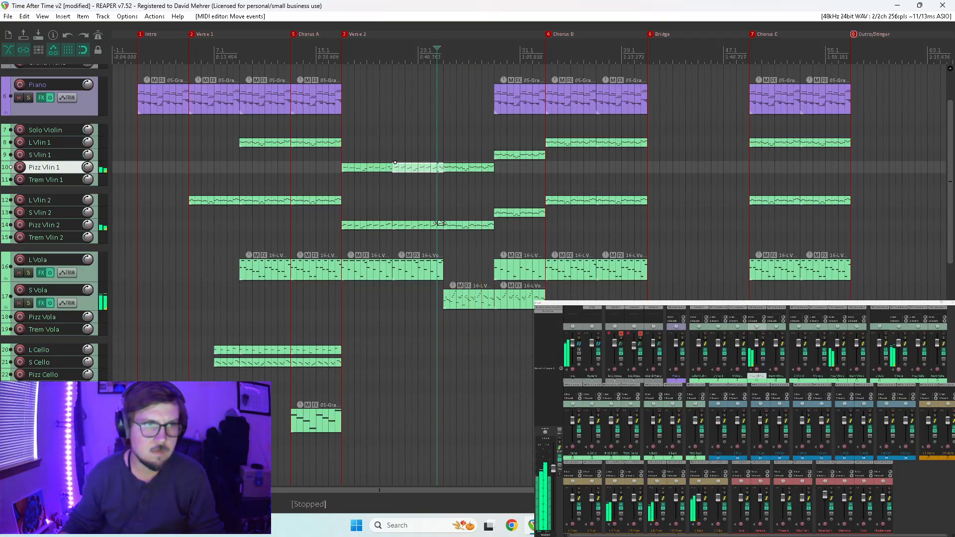
pyautogui.doubleClick(438, 169)
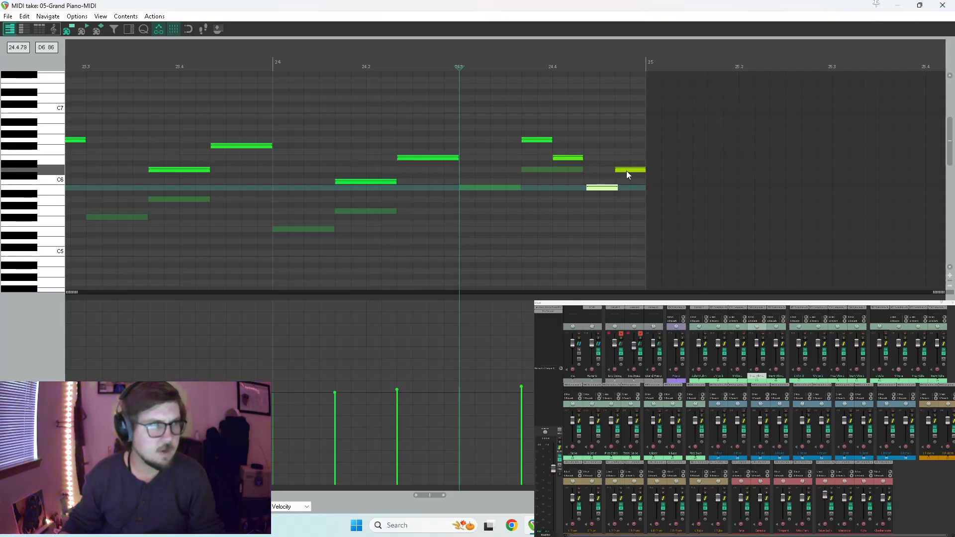
pyautogui.click(943, 5)
pyautogui.press('space')
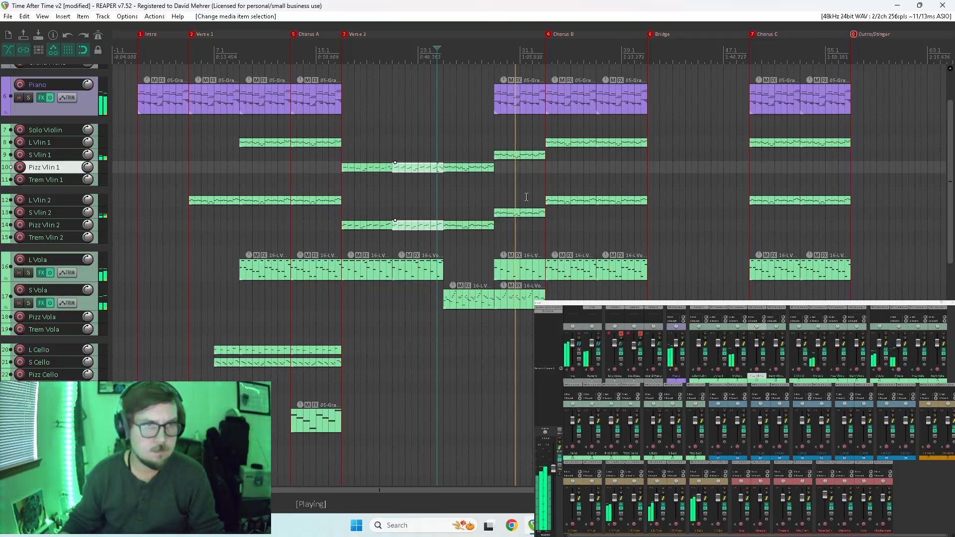
# In the S Vlin 2 item, halve the notes of measures 29 and 30 and duplicate each one directly after itself.
pyautogui.doubleClick(504, 210)
pyautogui.scroll(-2, 449, 205)
pyautogui.moveTo(341, 118); pyautogui.dragTo(555, 214)
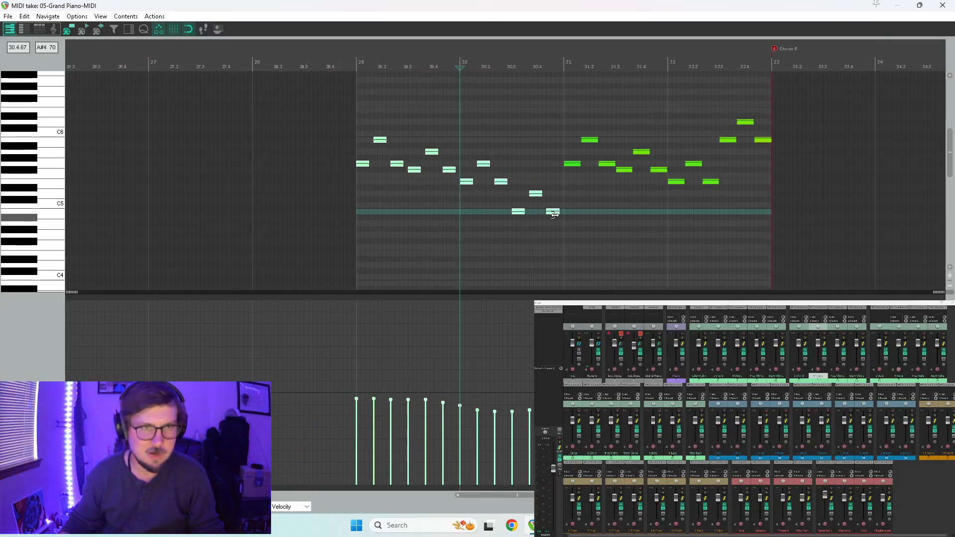
pyautogui.scroll(3, 561, 232)
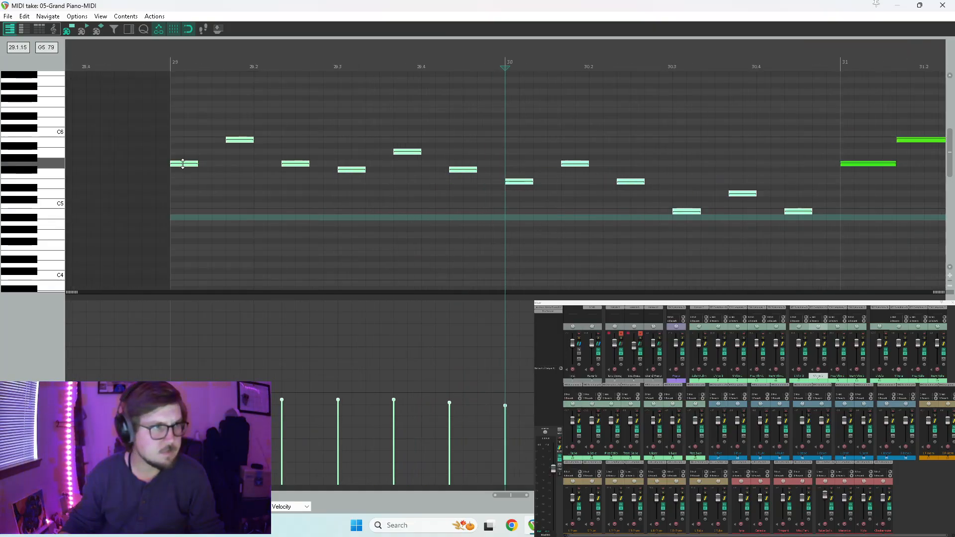
pyautogui.keyDown('ctrl'); pyautogui.moveTo(188, 164); pyautogui.dragTo(215, 167); pyautogui.keyUp('ctrl')
pyautogui.press('space')
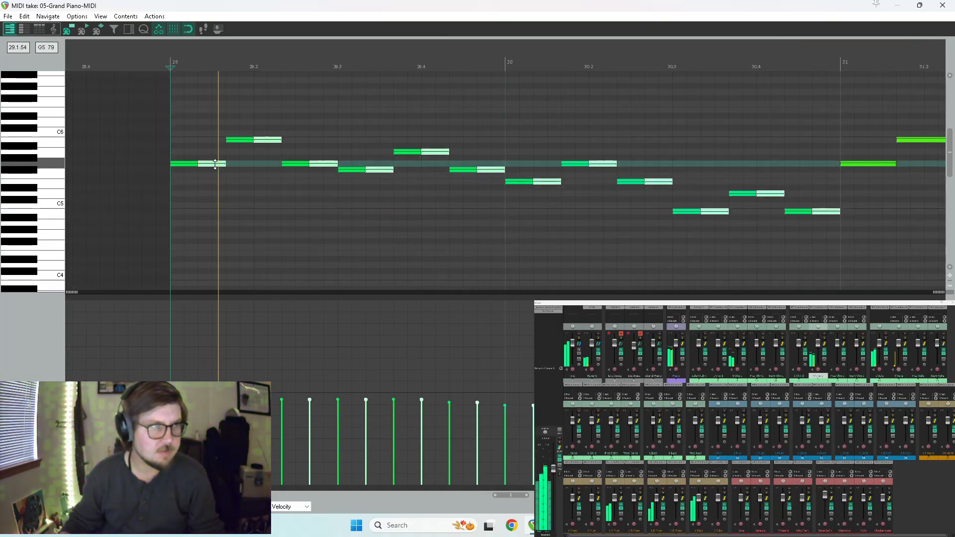
# Lower the velocities of the duplicated S Vlin 2 notes and solo the S Vlin 2 track.
pyautogui.scroll(-3, 438, 208)
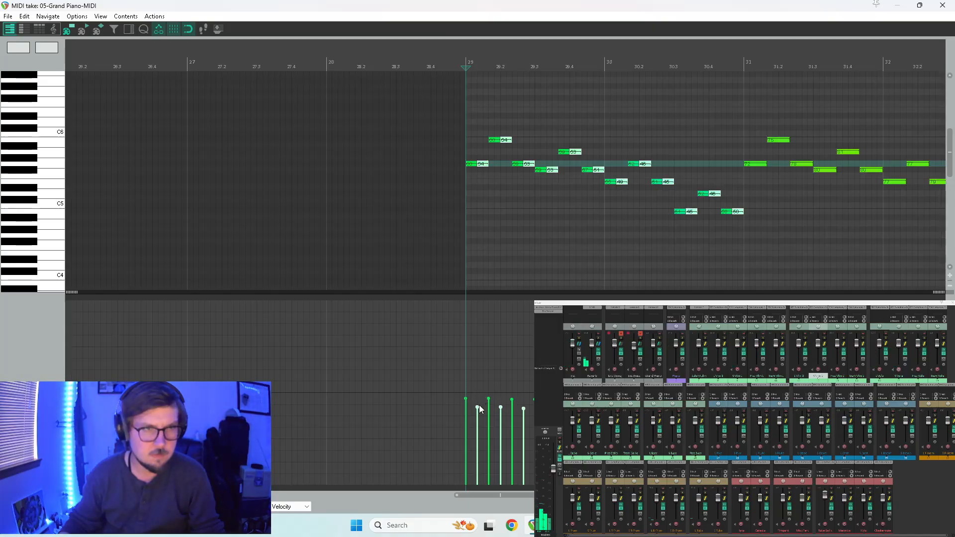
pyautogui.press('space')
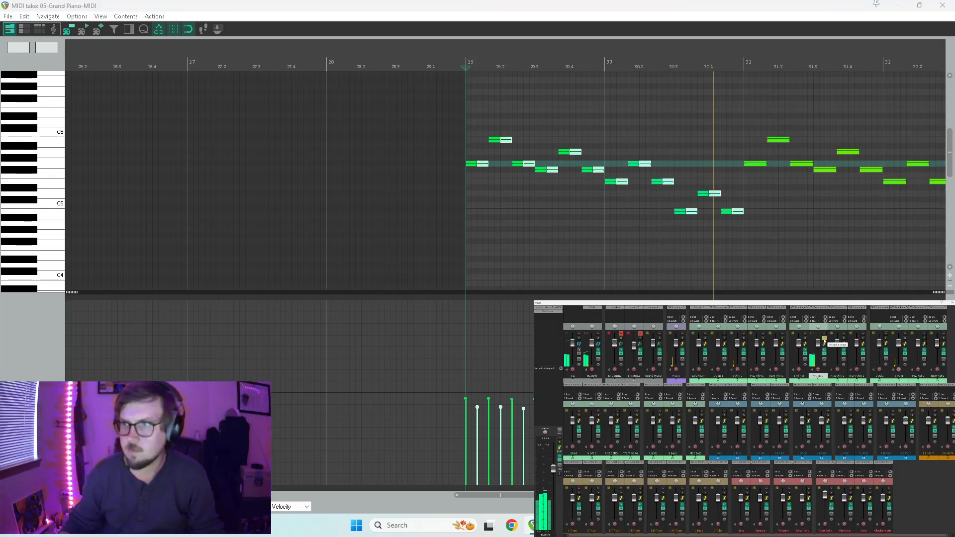
pyautogui.press('space')
pyautogui.press('w')
pyautogui.press('space')
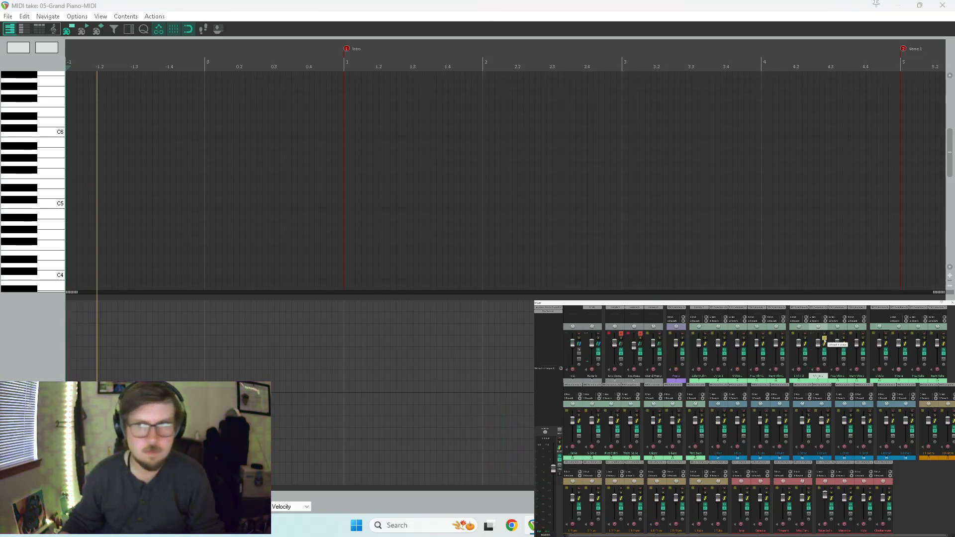
pyautogui.press('space')
# Play the soloed S Vlin 2 passage from measure 29 to check the repeated notes.
pyautogui.scroll(-5, 775, 216)
pyautogui.scroll(-5, 557, 190)
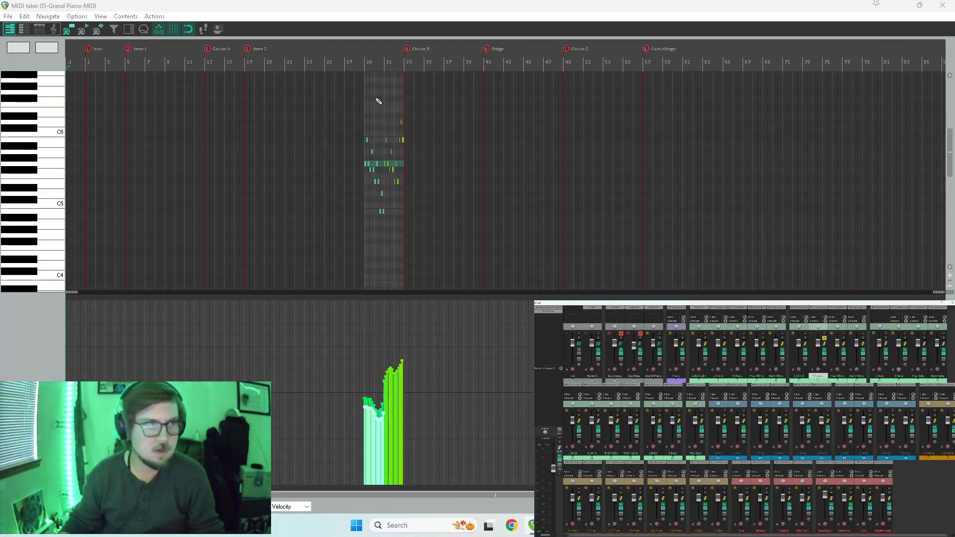
pyautogui.click(366, 66)
pyautogui.scroll(8, 459, 153)
pyautogui.press('space')
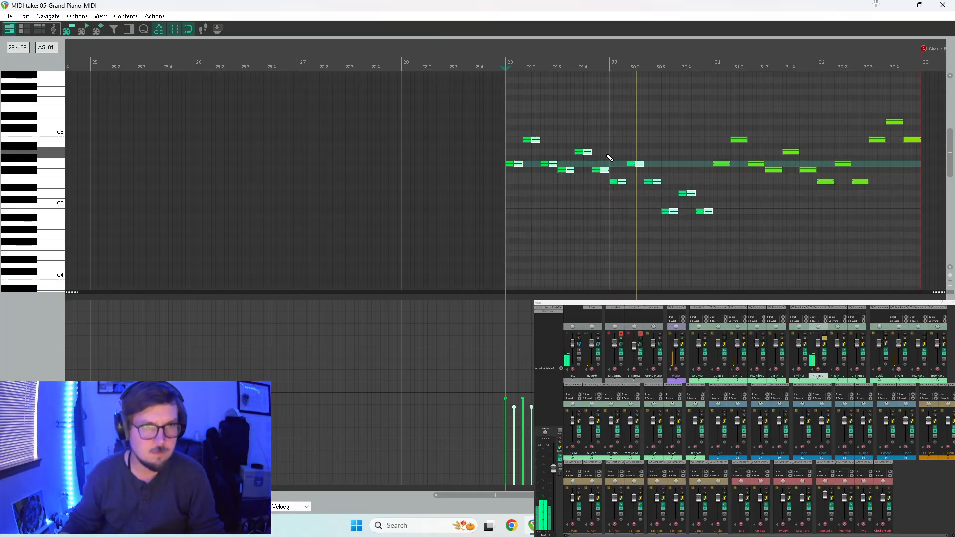
pyautogui.press('space')
pyautogui.press('space')
pyautogui.scroll(4, 593, 169)
pyautogui.press('space')
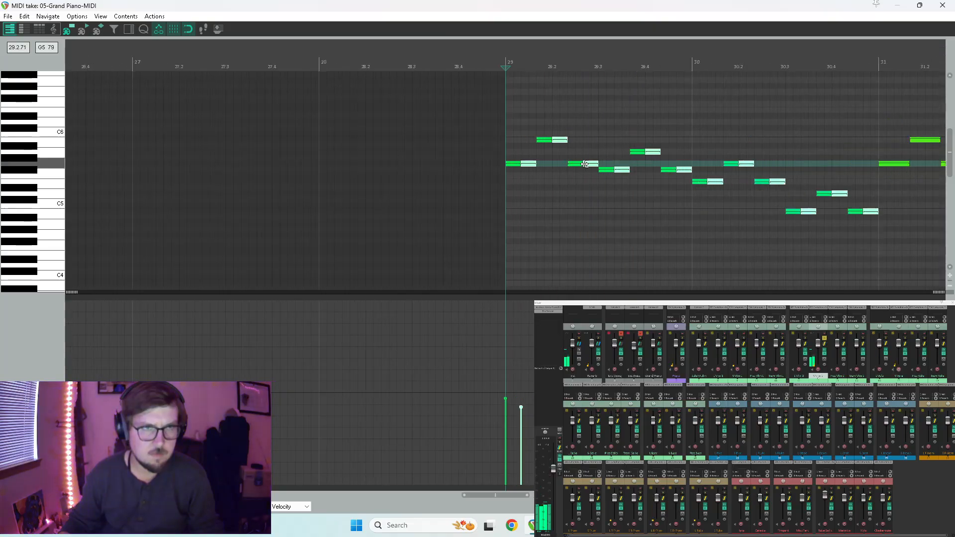
# Delete the duplicates that follow the B5, A5, second-beat G5 and D5 notes in measures 29 and 30.
pyautogui.click(562, 139)
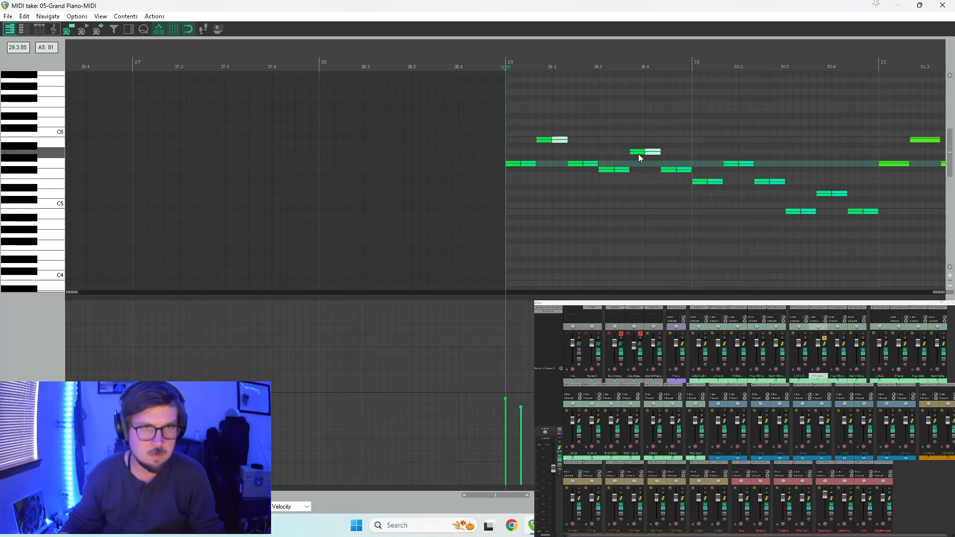
pyautogui.click(749, 165)
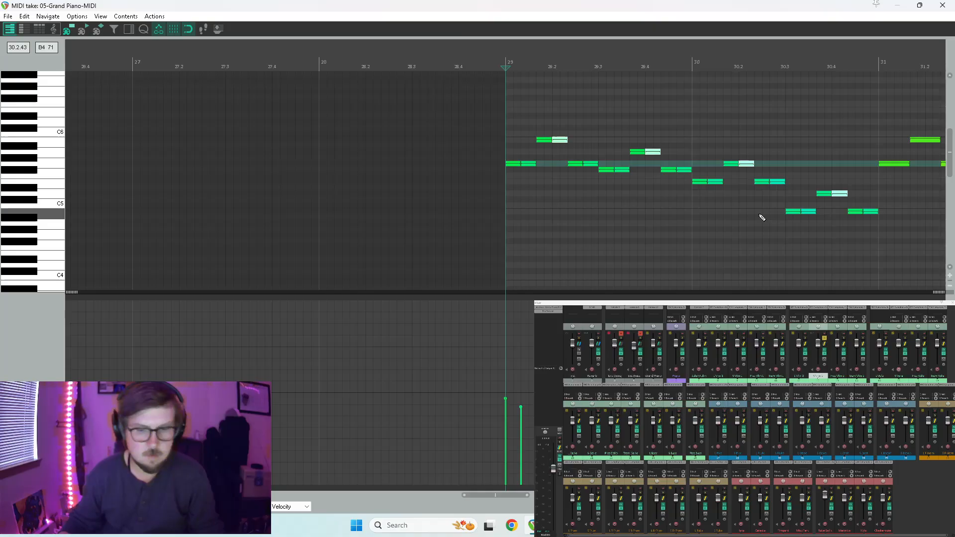
pyautogui.press('space')
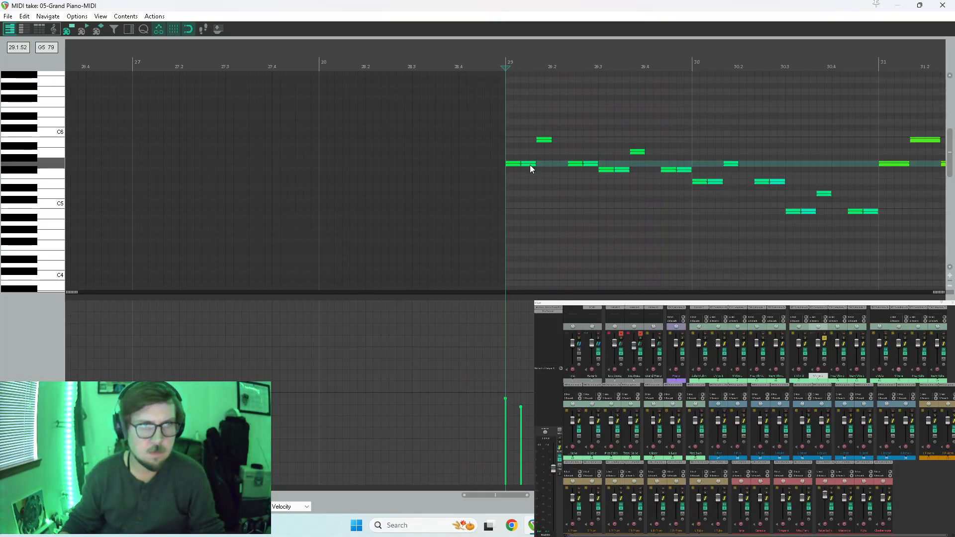
# In measure 29, raise the two duplicated G5 notes to A5 and the two duplicated F#5 notes to G5.
pyautogui.moveTo(528, 165); pyautogui.dragTo(527, 152)
pyautogui.press('space')
pyautogui.moveTo(593, 166); pyautogui.dragTo(622, 164)
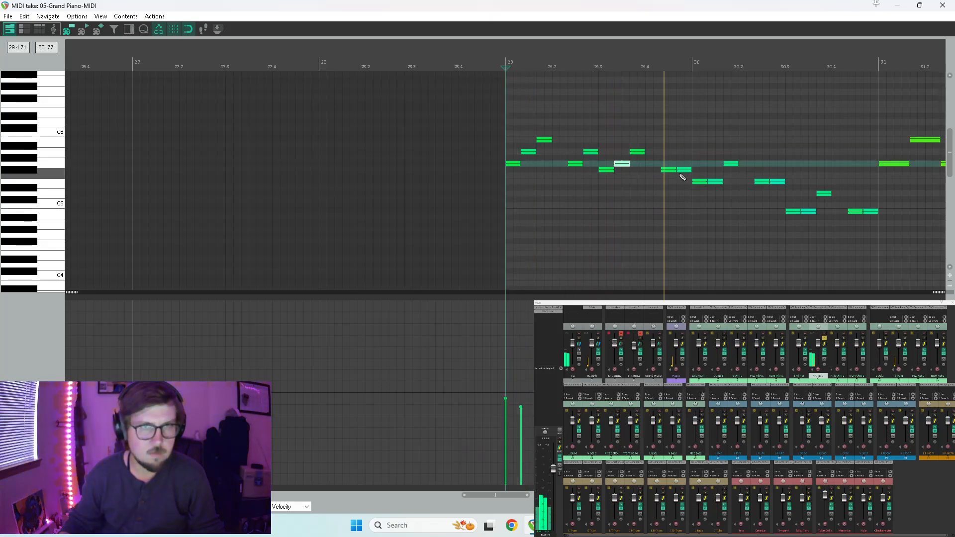
pyautogui.moveTo(687, 173); pyautogui.dragTo(686, 165)
pyautogui.press('space')
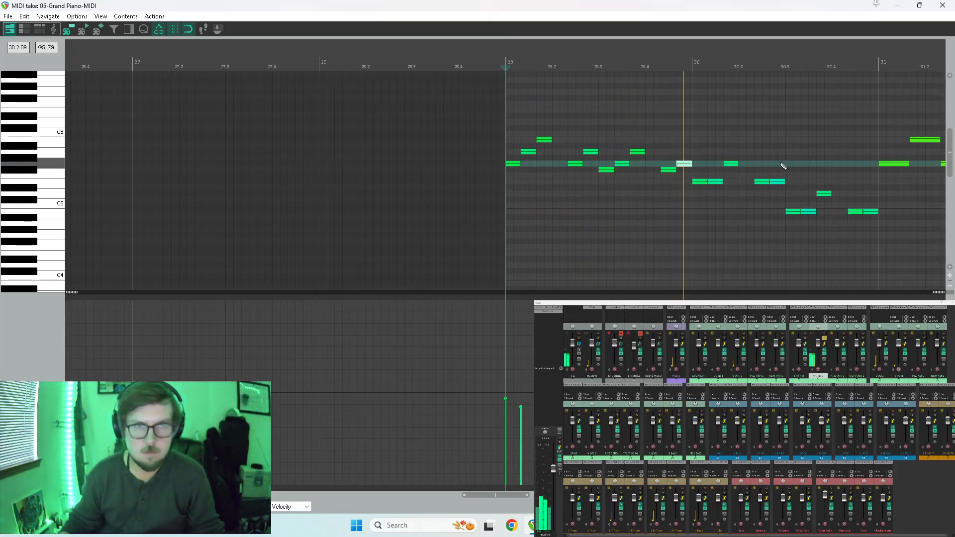
# In measure 30 of the S Vlin 2 part, raise the second note of each repeated E5 pair to F#5.
pyautogui.press('space')
pyautogui.moveTo(716, 184); pyautogui.dragTo(716, 171)
pyautogui.moveTo(778, 181); pyautogui.dragTo(777, 170)
pyautogui.press('space')
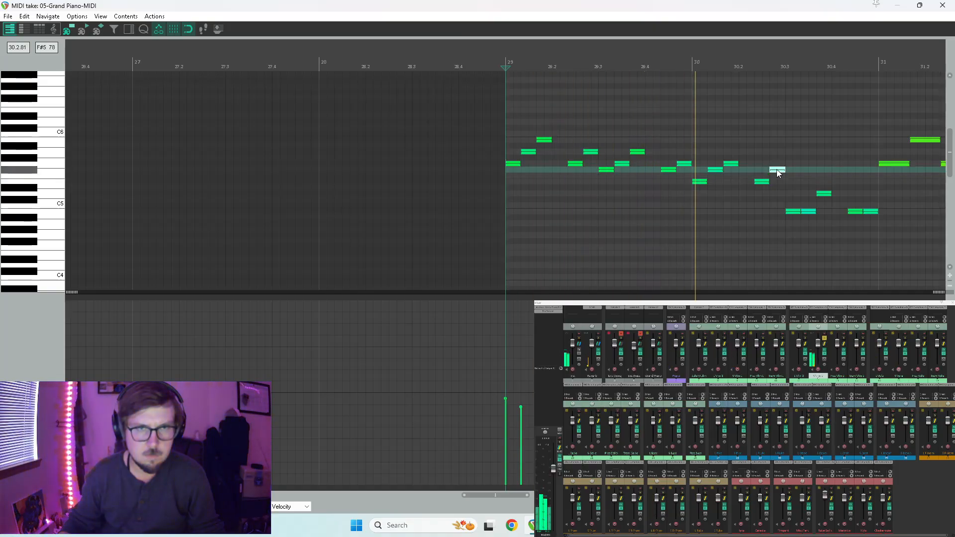
pyautogui.press('space')
# In measure 30, raise the second note of the beat-3 B4 pair to C5 and the measure's last B4 to D5.
pyautogui.moveTo(811, 213); pyautogui.dragTo(812, 205)
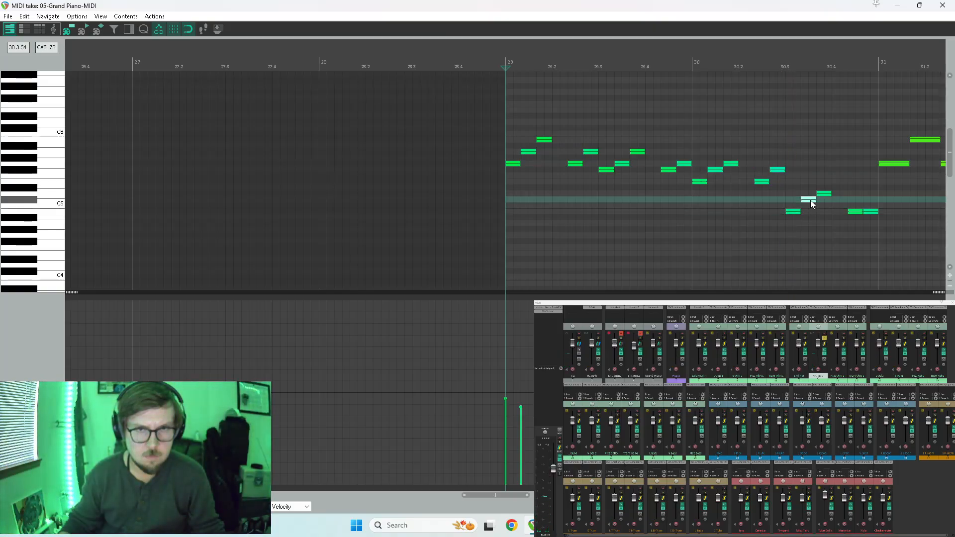
pyautogui.press('space')
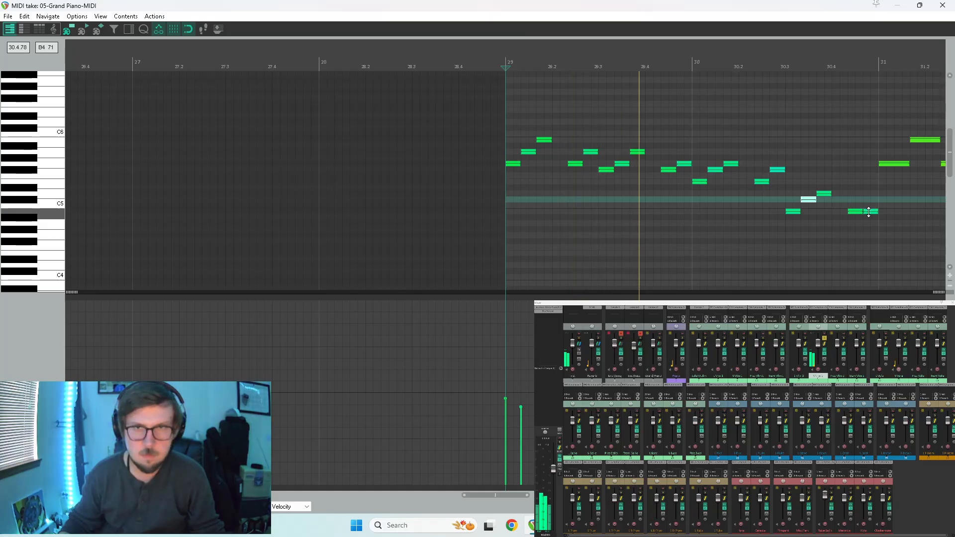
pyautogui.moveTo(870, 213); pyautogui.dragTo(870, 194)
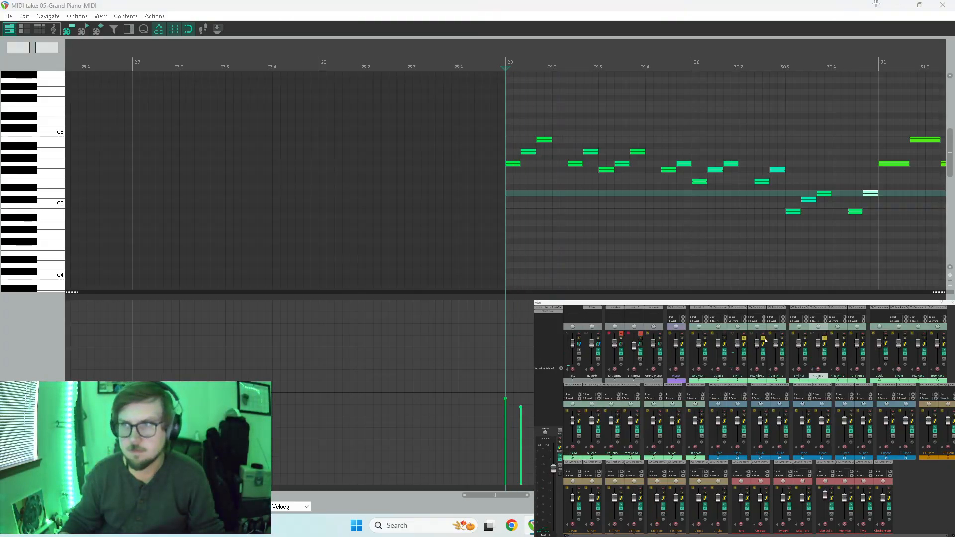
pyautogui.press('space')
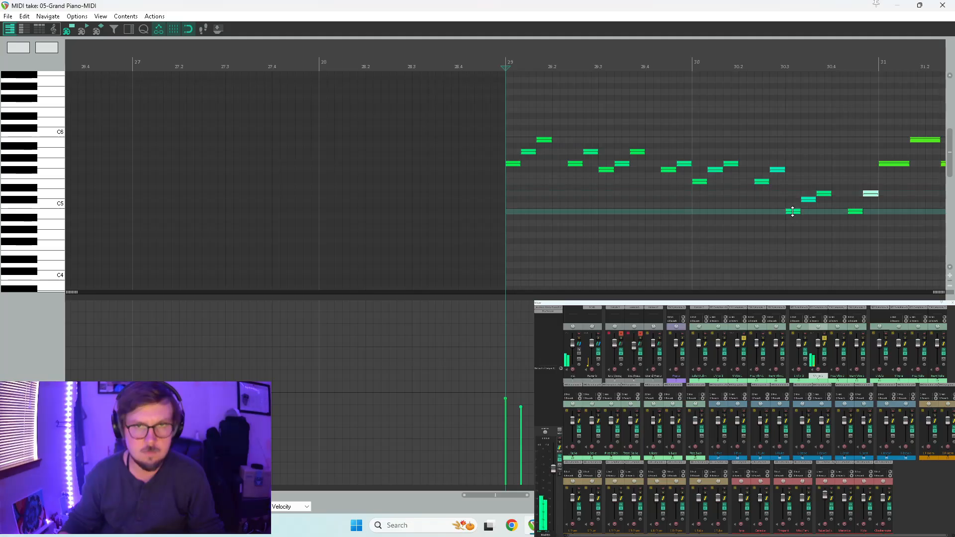
pyautogui.moveTo(809, 200); pyautogui.dragTo(811, 207)
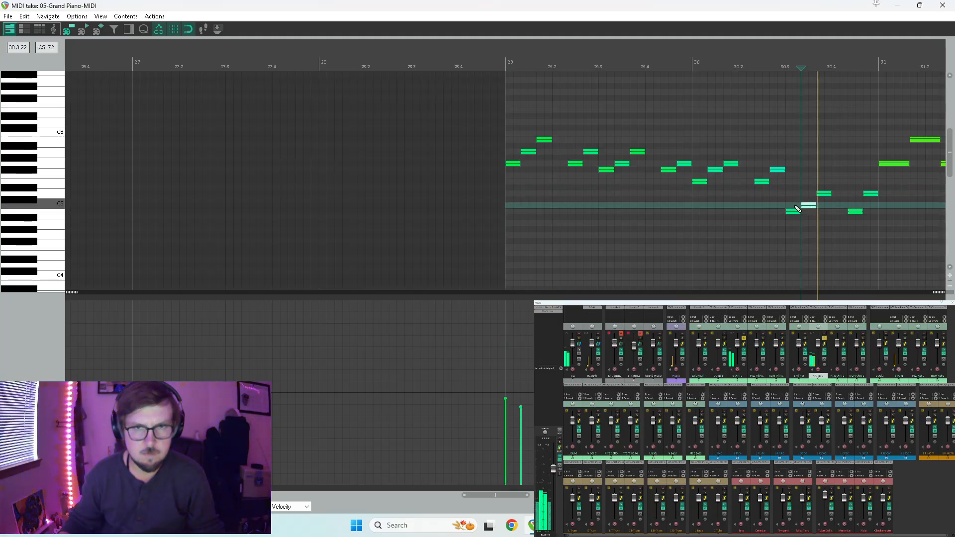
pyautogui.click(770, 218)
pyautogui.press('space')
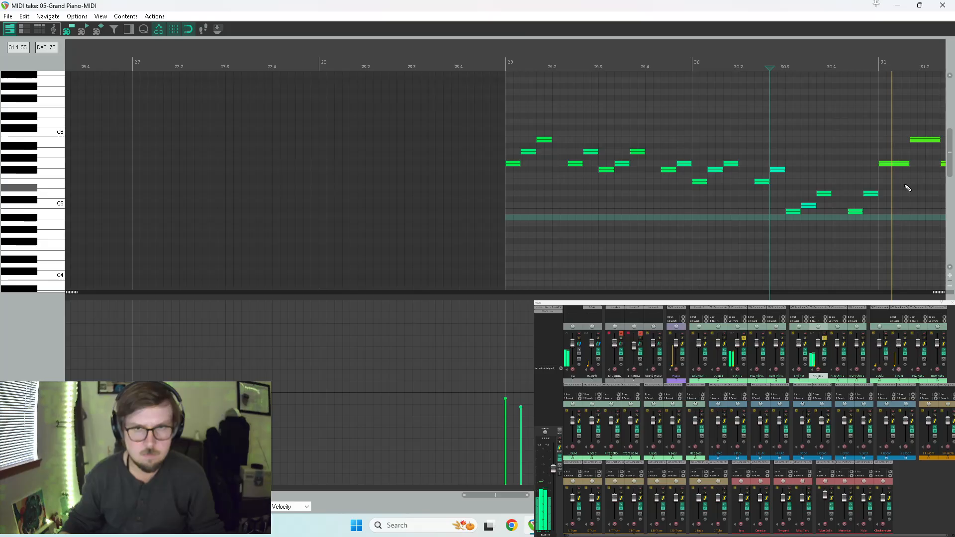
# Close the S Vlin 2 item and play the arrangement from about measure 26 through the new short violin passage.
pyautogui.scroll(-4, 751, 179)
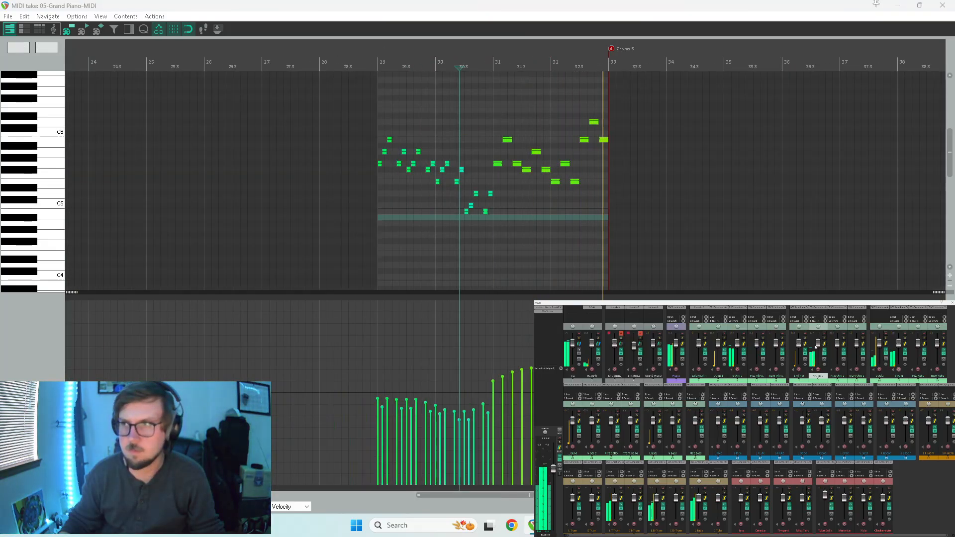
pyautogui.click(942, 6)
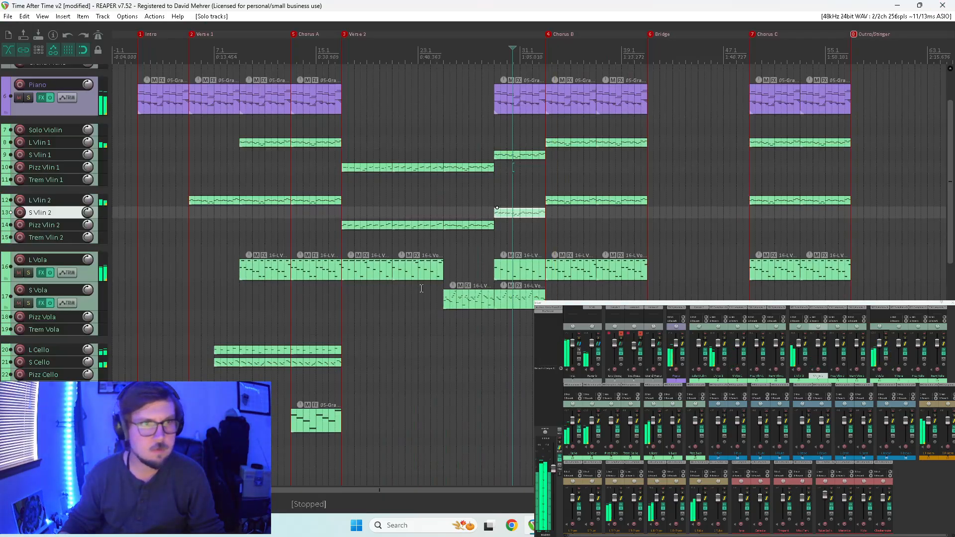
pyautogui.click(465, 256)
pyautogui.press('space')
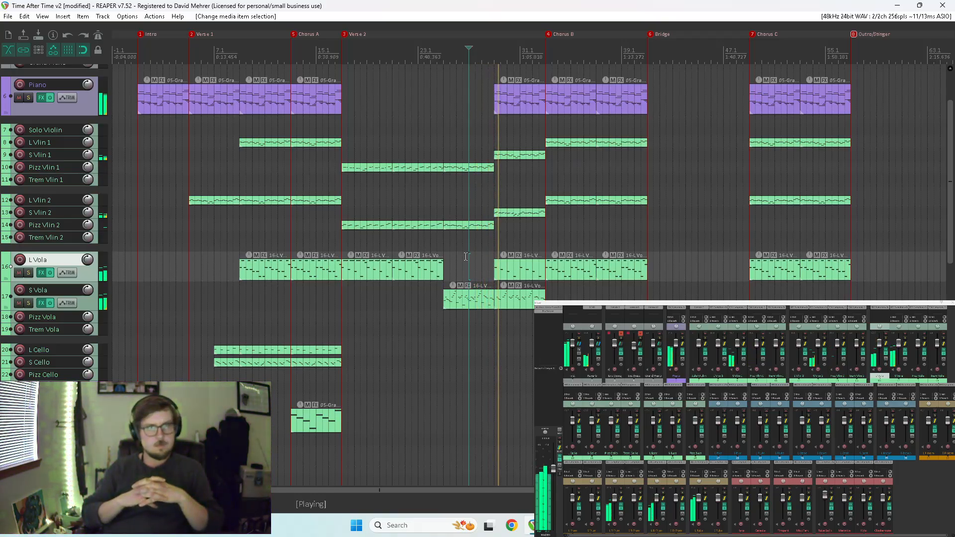
pyautogui.press('space')
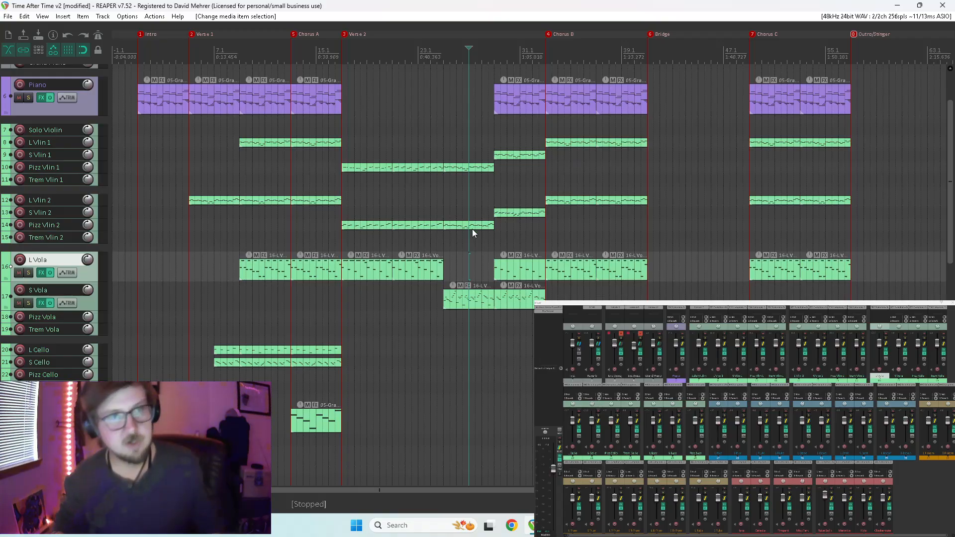
# Examine the notes of the last Pizz Vlin 1 item in Verse 2, and play the arrangement from measure 23.
pyautogui.doubleClick(451, 170)
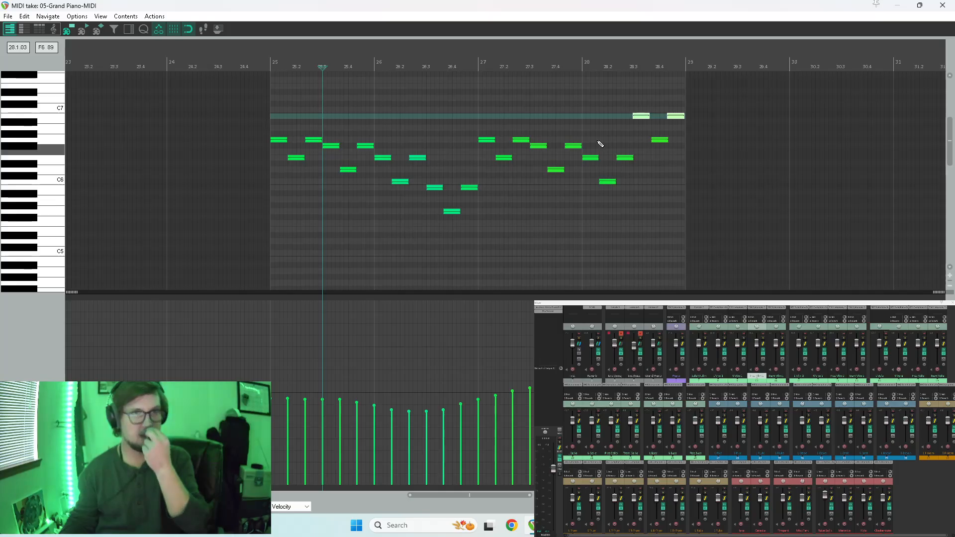
pyautogui.click(942, 4)
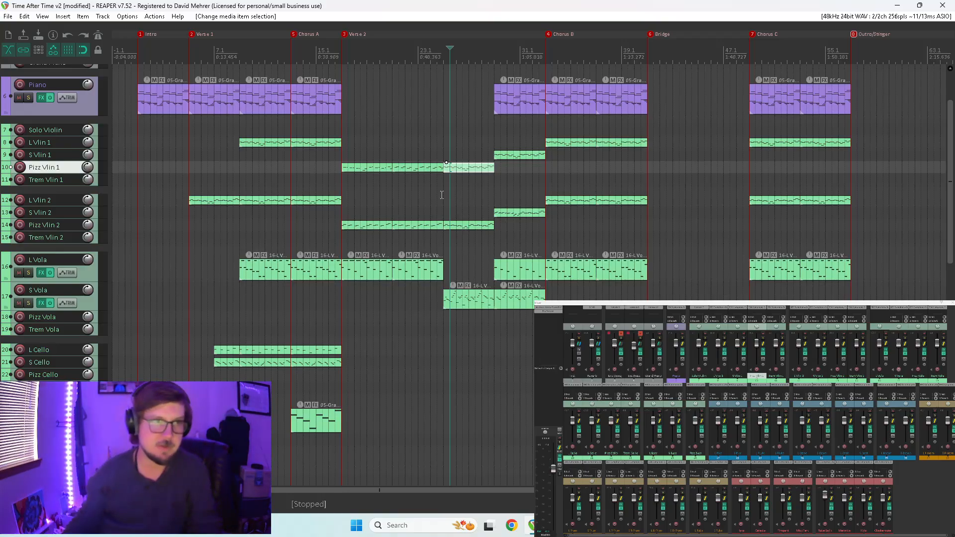
pyautogui.click(422, 197)
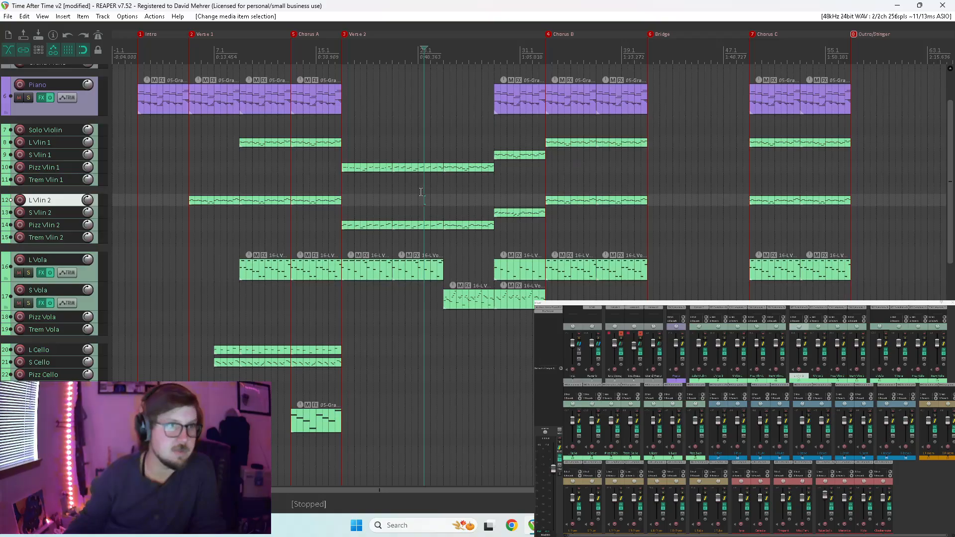
pyautogui.press('space')
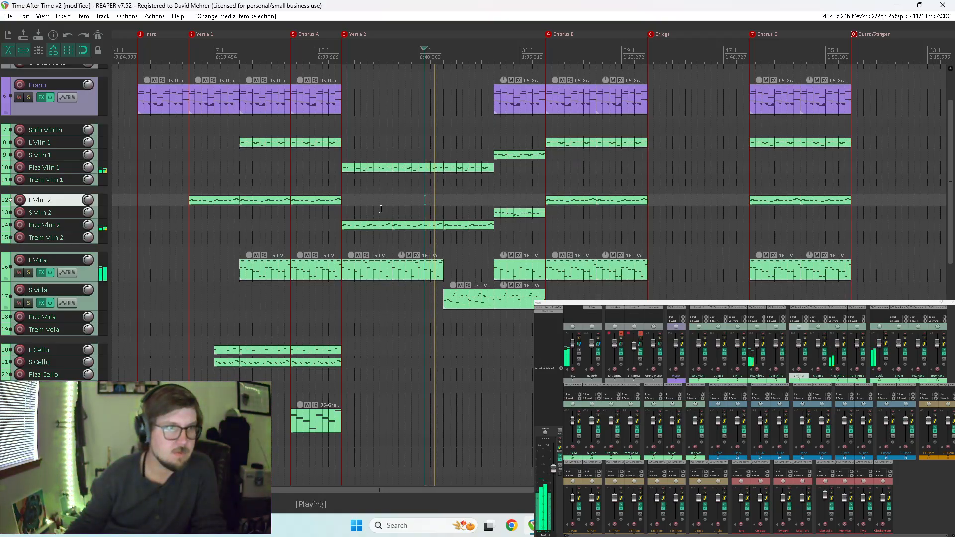
# Play from the end of Chorus A into Verse 2 while reviewing the lower string, woodwind and brass tracks.
pyautogui.click(329, 180)
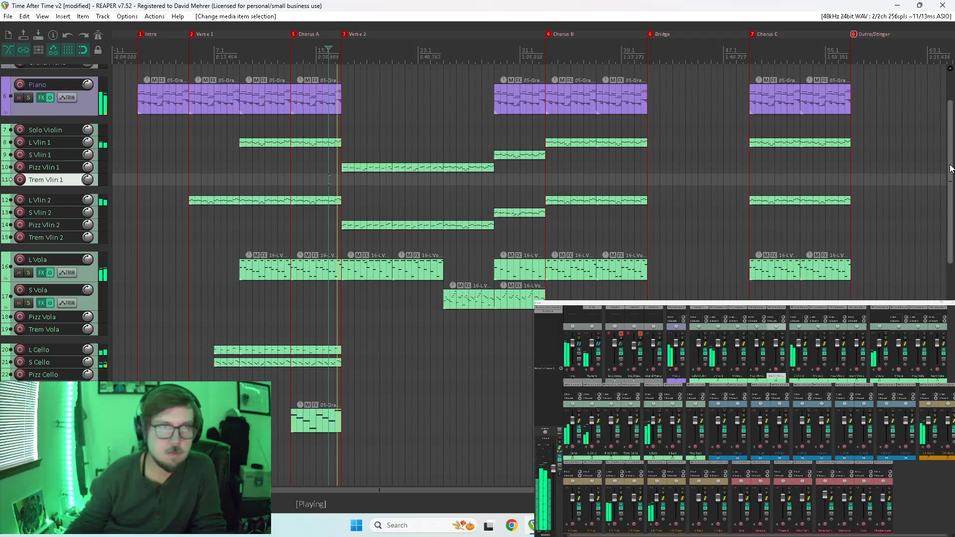
pyautogui.scroll(-10, 950, 168)
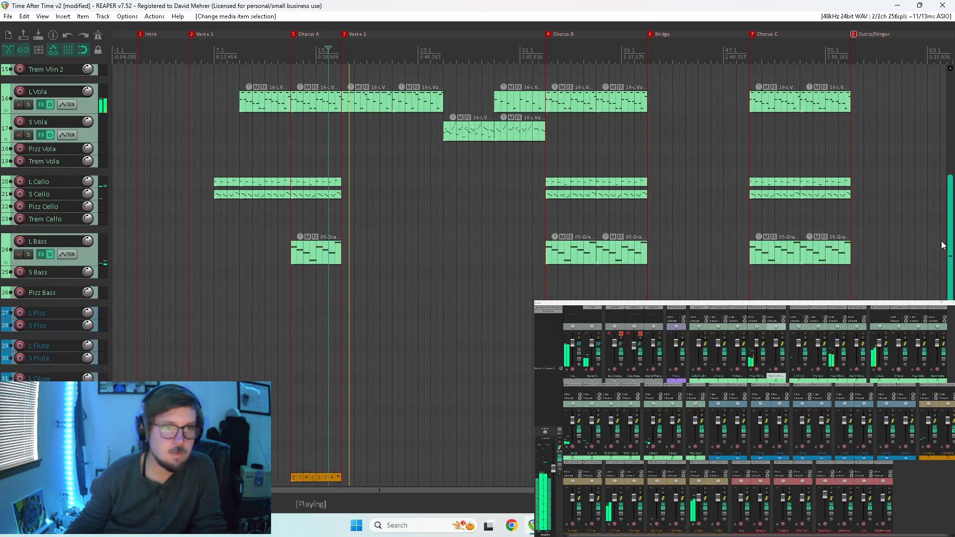
pyautogui.scroll(-1, 950, 168)
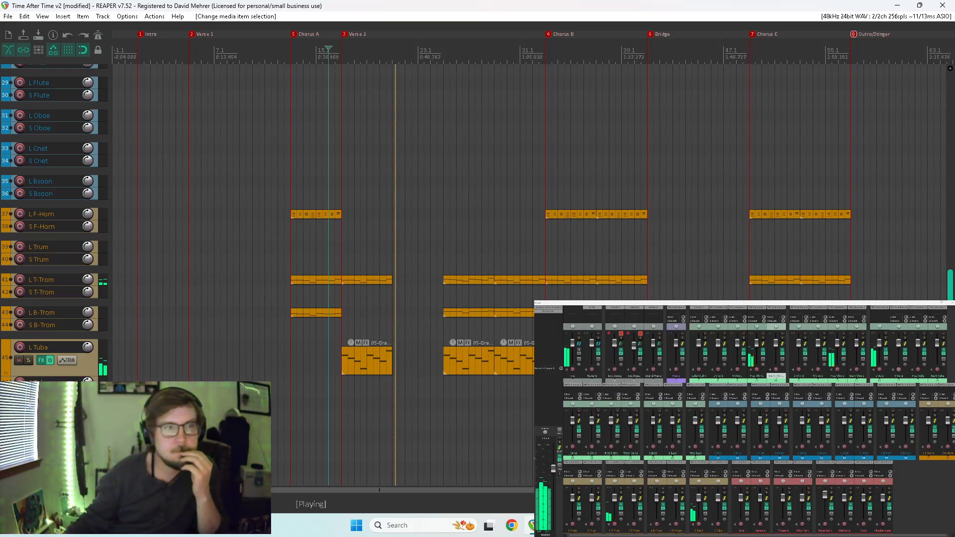
pyautogui.scroll(10, 950, 247)
pyautogui.scroll(2, 950, 247)
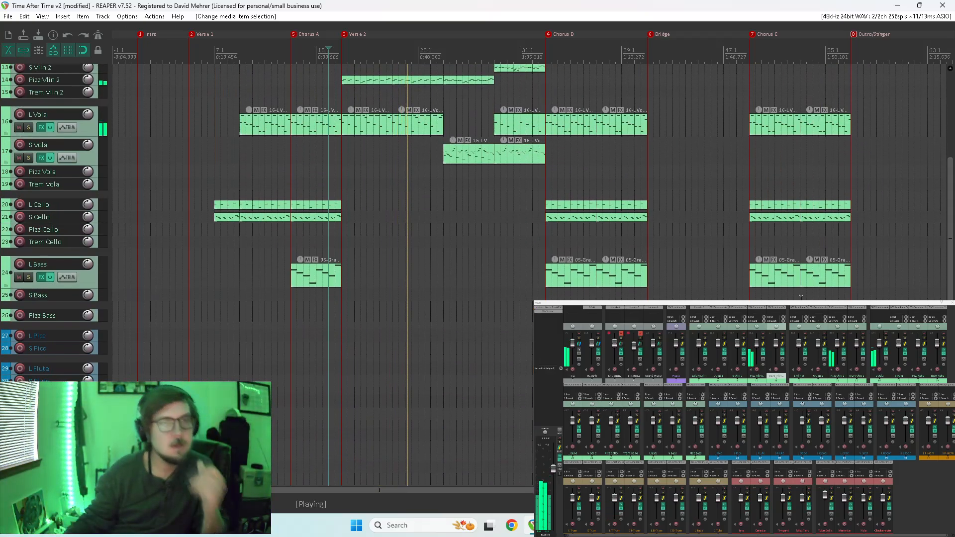
# Copy the first Verse 2 item of L Vola to the L Trum track and open the copy for note editing.
pyautogui.press('space')
pyautogui.moveTo(365, 124); pyautogui.dragTo(362, 463)
pyautogui.doubleClick(352, 461)
pyautogui.scroll(5, 277, 246)
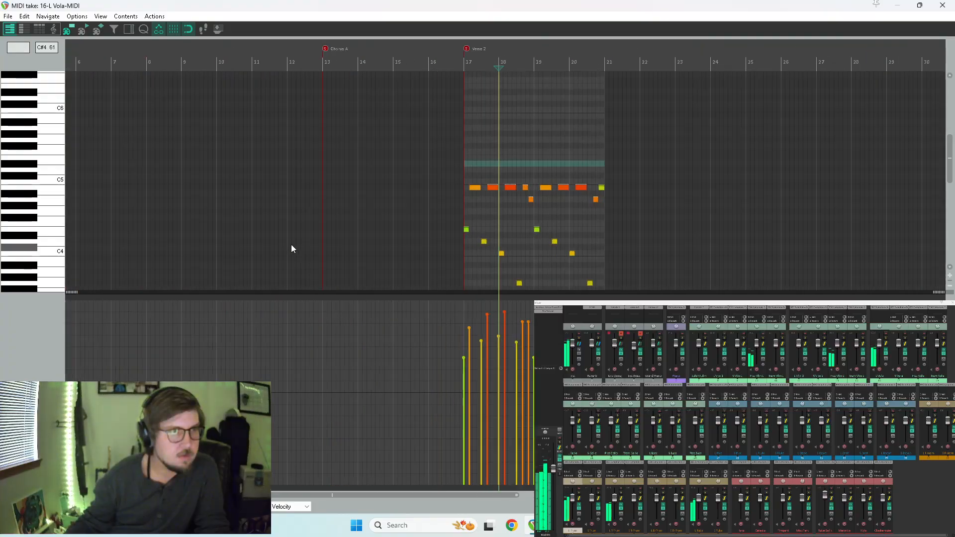
pyautogui.moveTo(948, 157); pyautogui.dragTo(947, 173)
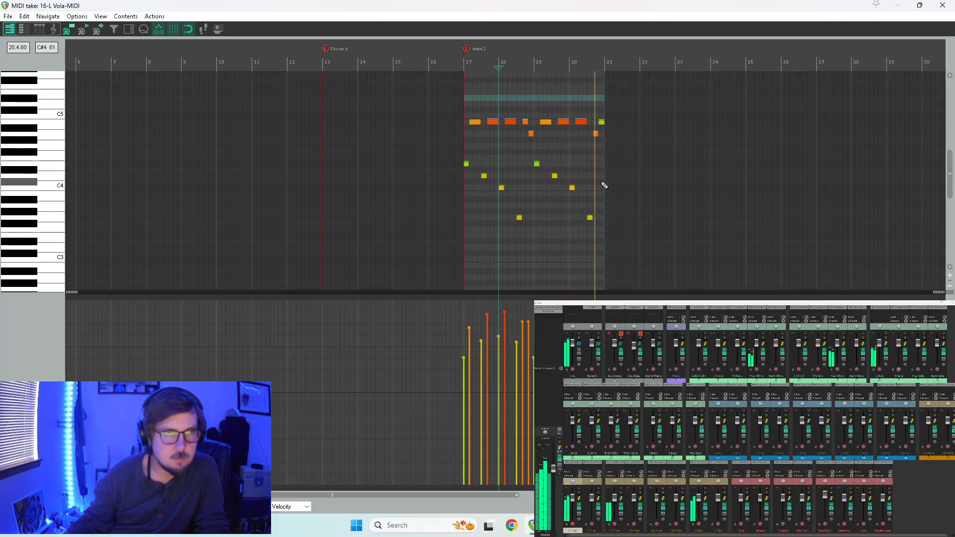
# Audition keys around and below C4 to check the trumpet's playable range against the copied notes.
pyautogui.press('space')
pyautogui.click(38, 266)
pyautogui.click(47, 218)
pyautogui.click(53, 259)
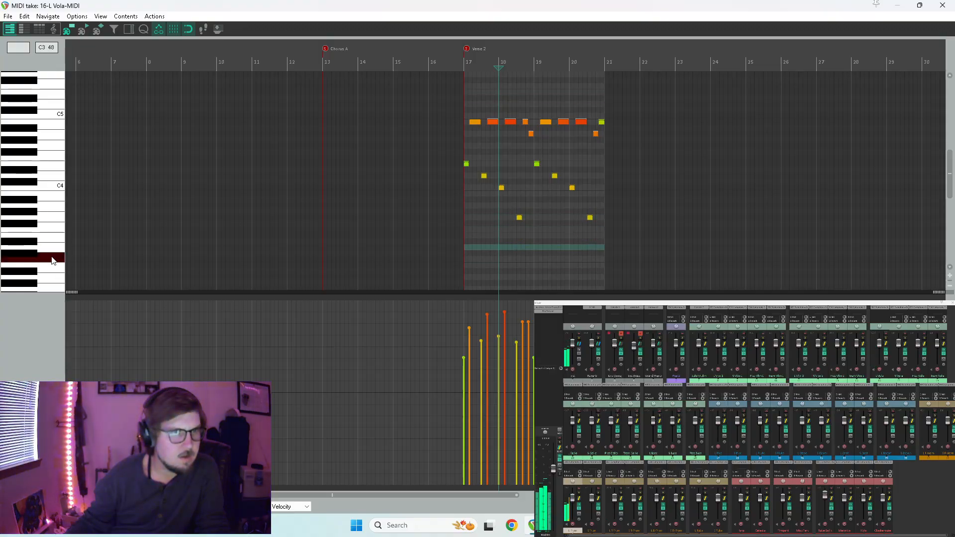
pyautogui.scroll(3, 50, 199)
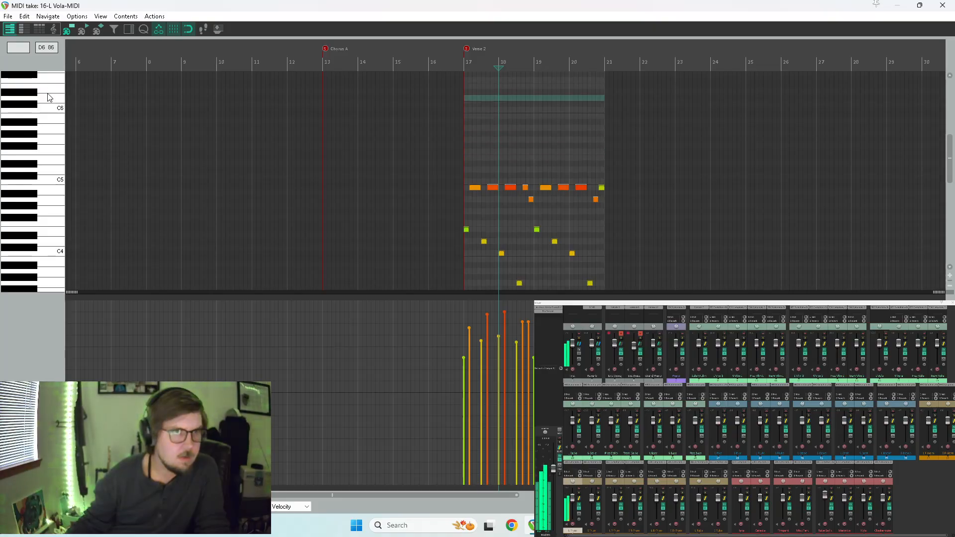
pyautogui.scroll(2, 49, 97)
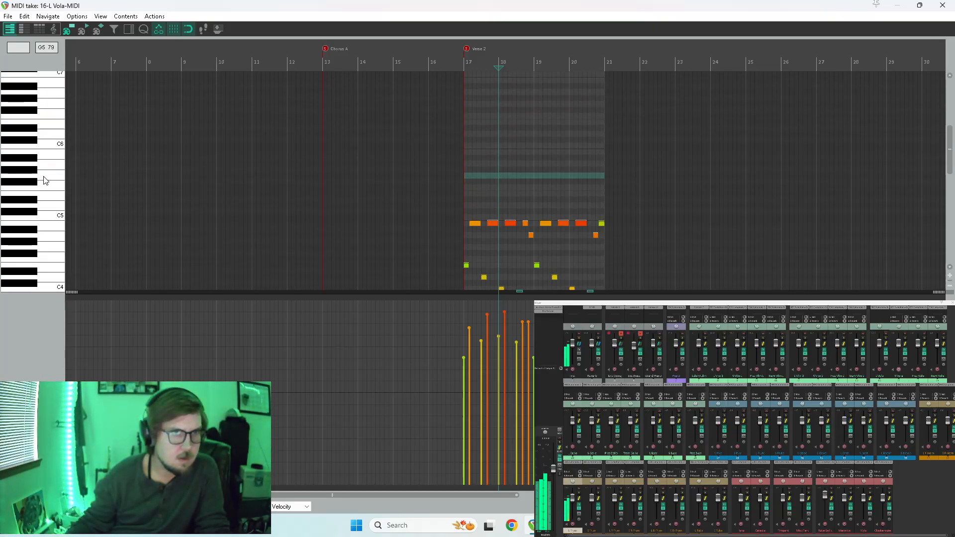
pyautogui.scroll(-6, 45, 180)
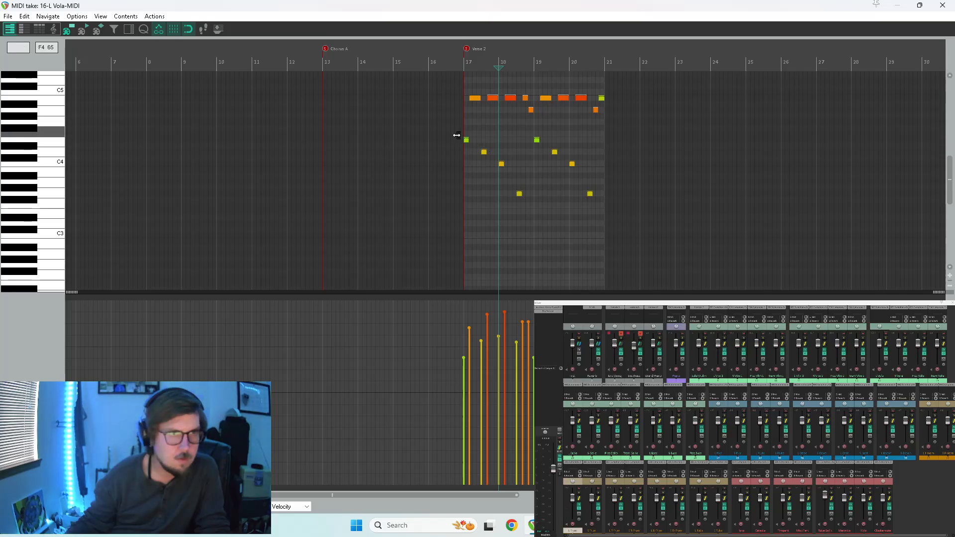
# Raise the lower descending notes of the trumpet item by one octave, from E4 to E5, and play from measure 17.
pyautogui.moveTo(453, 139); pyautogui.dragTo(698, 245)
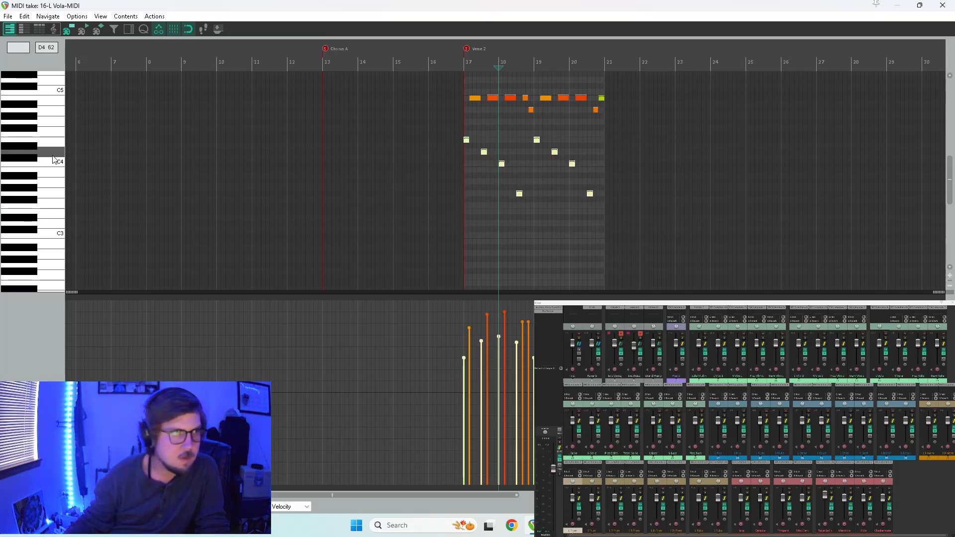
pyautogui.scroll(2, 20, 164)
pyautogui.click(466, 175)
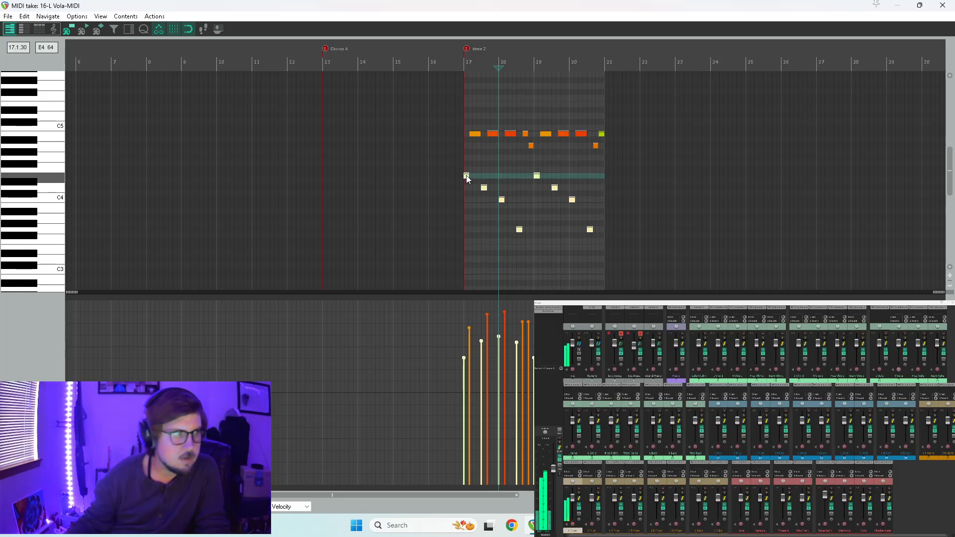
pyautogui.moveTo(467, 175); pyautogui.dragTo(460, 106)
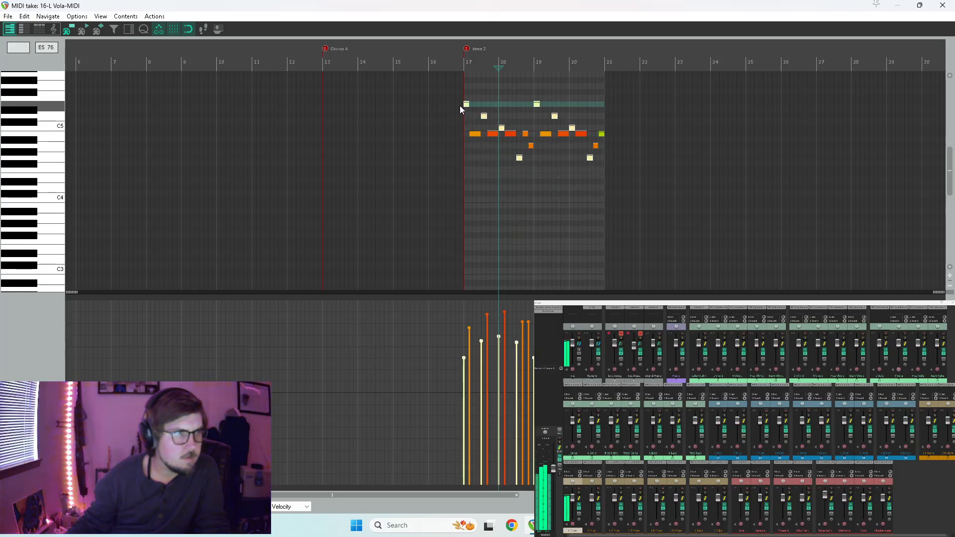
pyautogui.click(461, 105)
pyautogui.press('space')
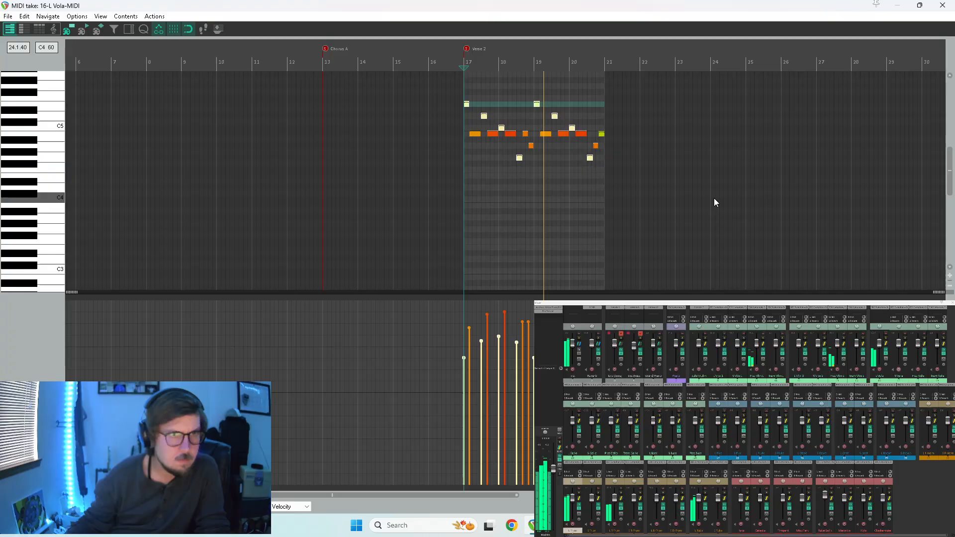
pyautogui.press('space')
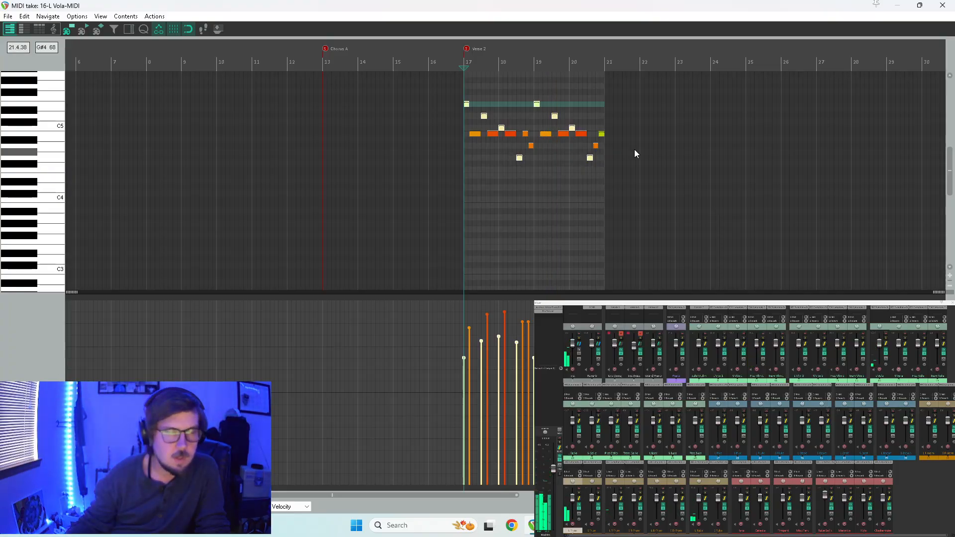
# Shorten the first two B4 notes in measure 17 and fill the gaps after them with a short E5 and a short D5.
pyautogui.scroll(5, 586, 168)
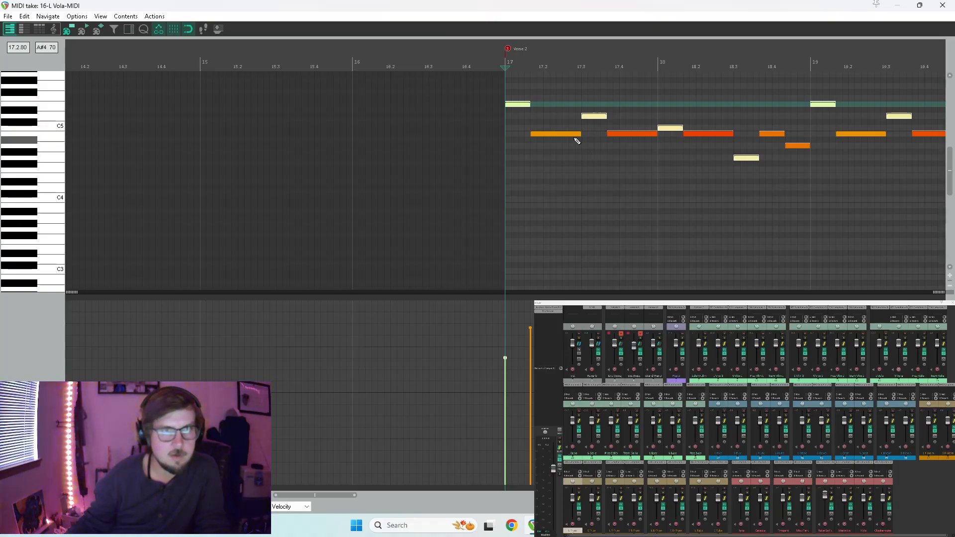
pyautogui.press('space')
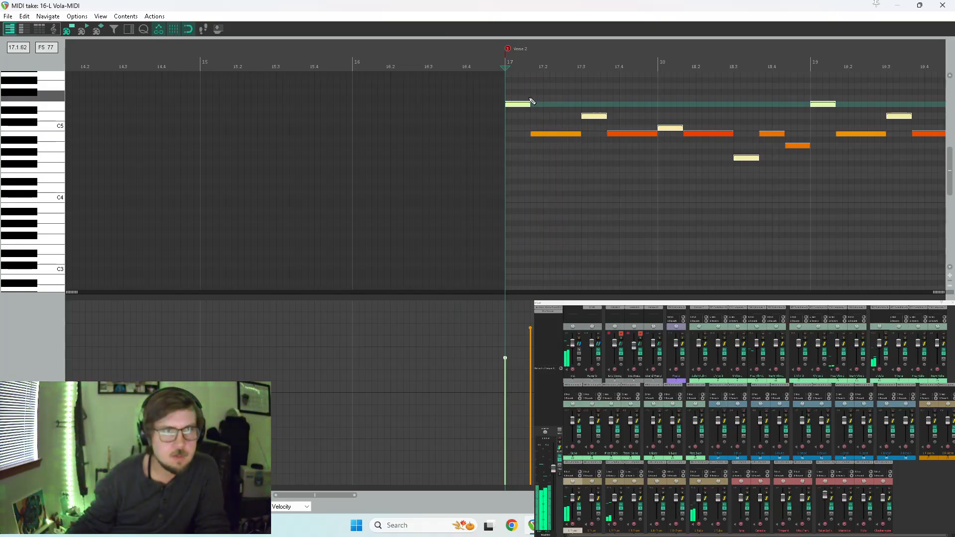
pyautogui.moveTo(579, 135); pyautogui.dragTo(566, 139)
pyautogui.moveTo(571, 105); pyautogui.dragTo(578, 105)
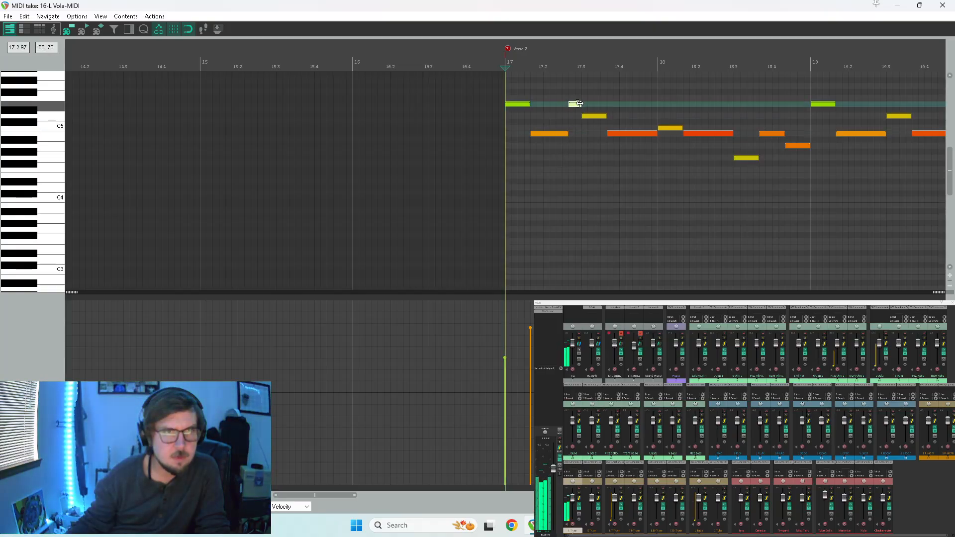
pyautogui.press('space')
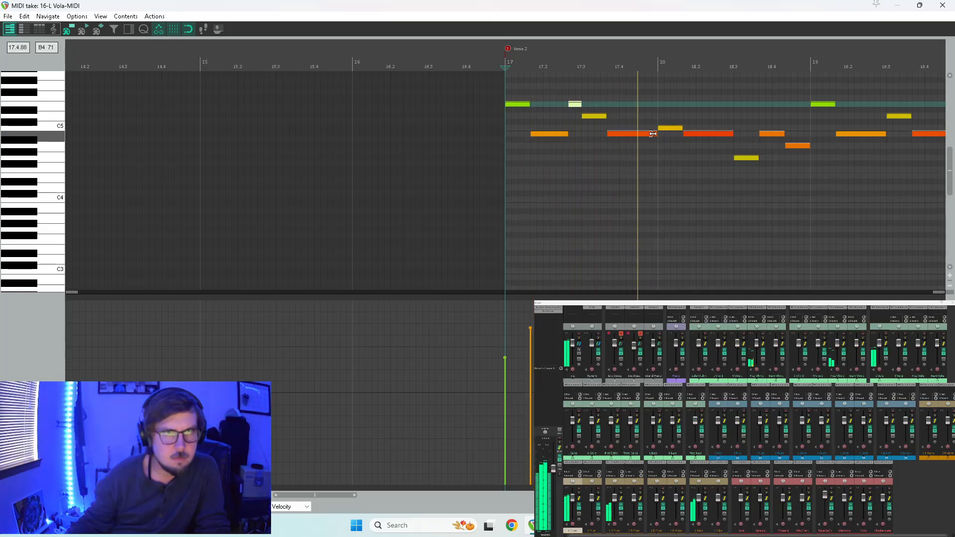
pyautogui.press('space')
pyautogui.moveTo(647, 117); pyautogui.dragTo(659, 117)
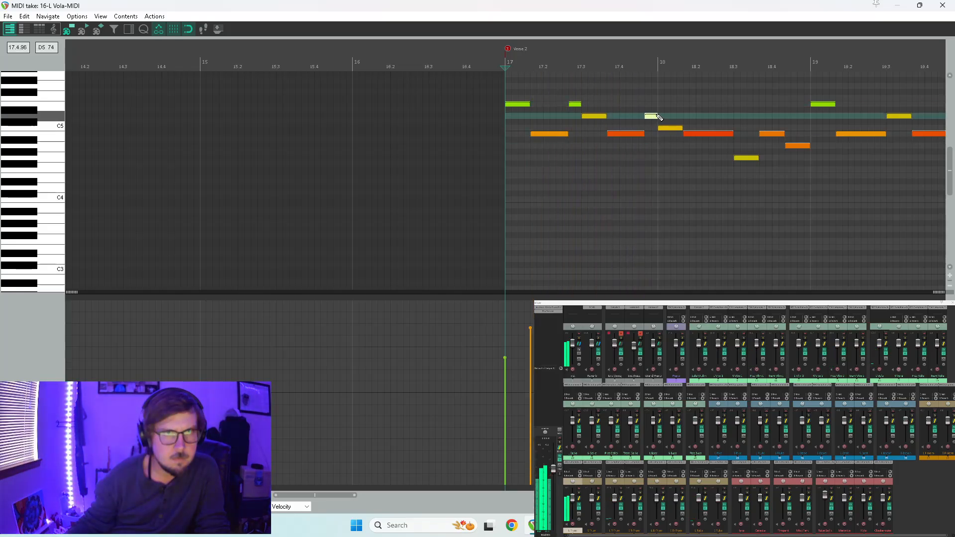
# Shorten the long B4 note in measure 18, fill the gap after it with a short A4, and play the passage.
pyautogui.click(702, 135)
pyautogui.press('space')
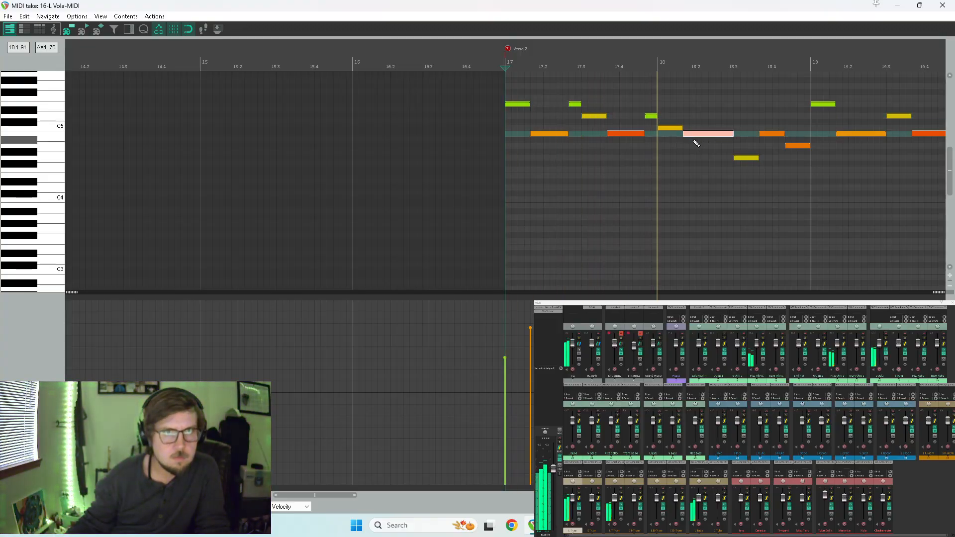
pyautogui.press('space')
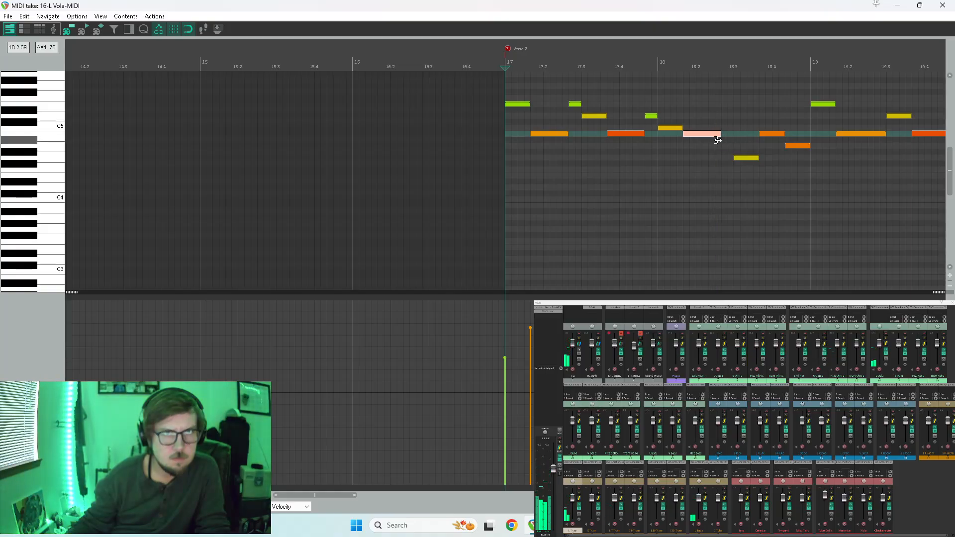
pyautogui.click(726, 146)
pyautogui.press('space')
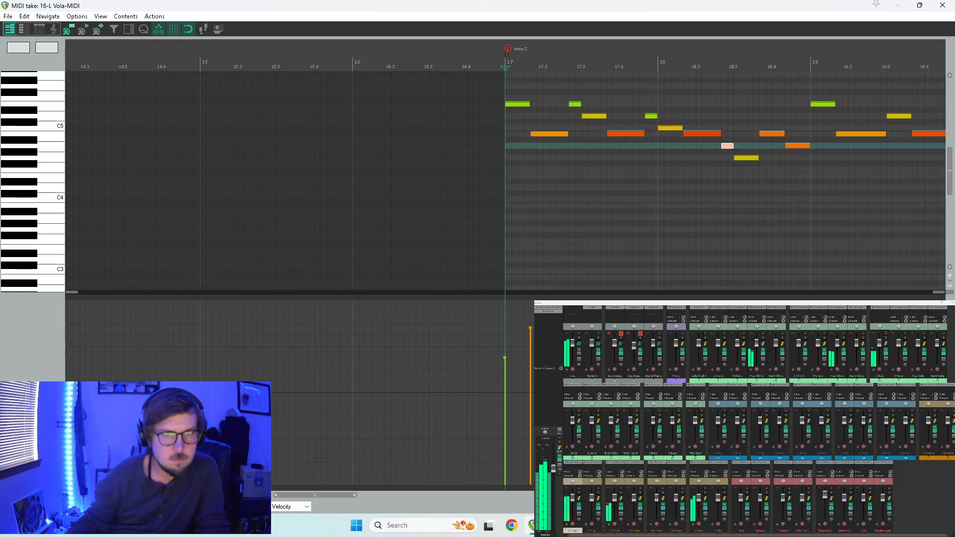
# Shorten the first B4 note in measure 19, fill the gap after it with a short C5, and play the result.
pyautogui.scroll(-2, 618, 185)
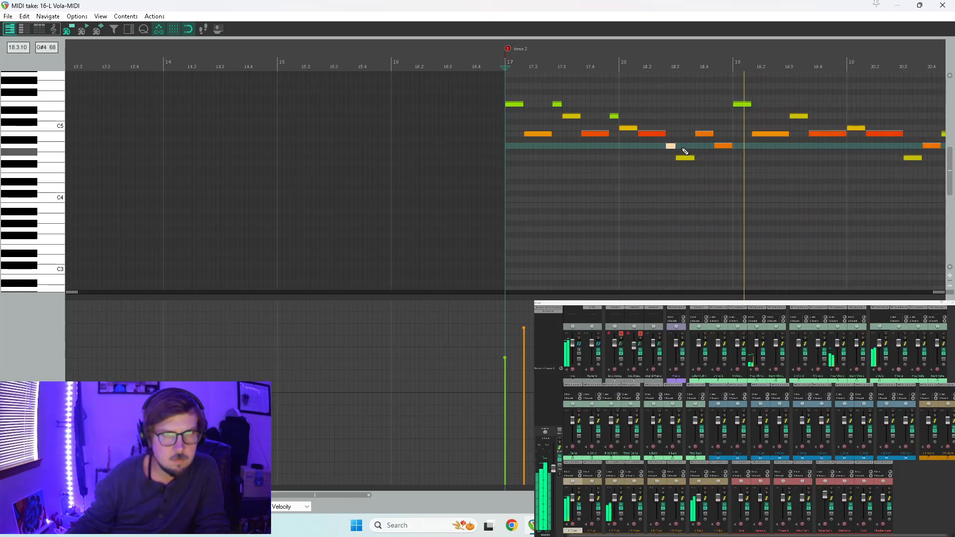
pyautogui.press('space')
pyautogui.moveTo(786, 131); pyautogui.dragTo(779, 131)
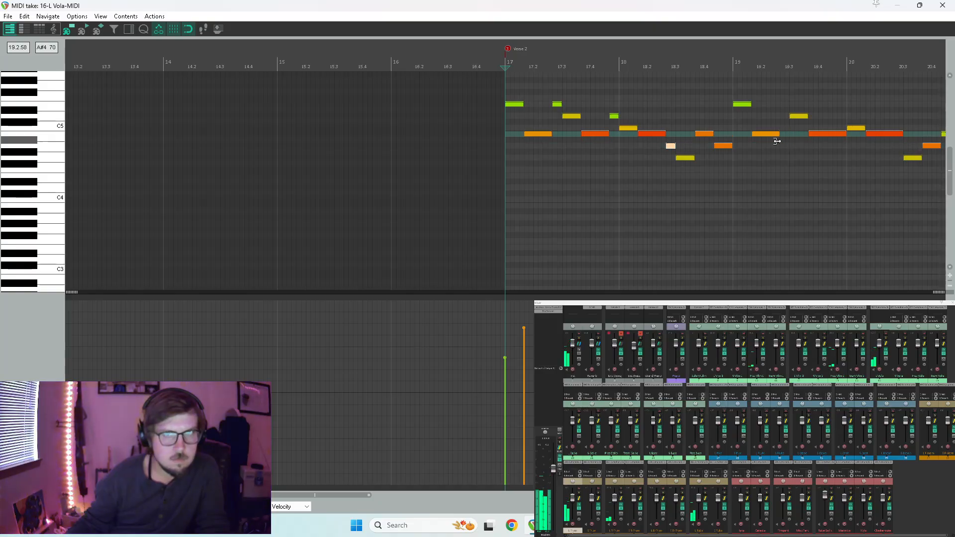
pyautogui.click(781, 106)
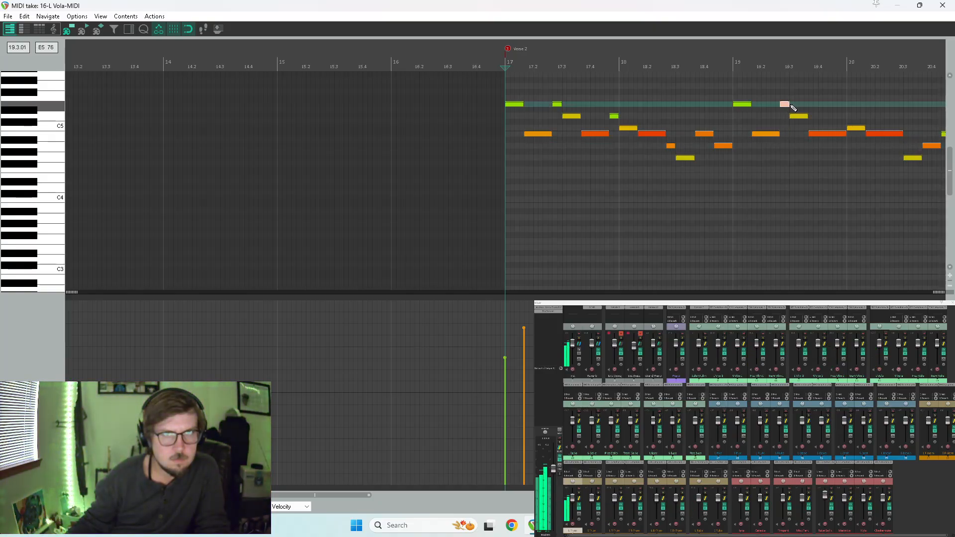
pyautogui.moveTo(784, 105); pyautogui.dragTo(784, 130)
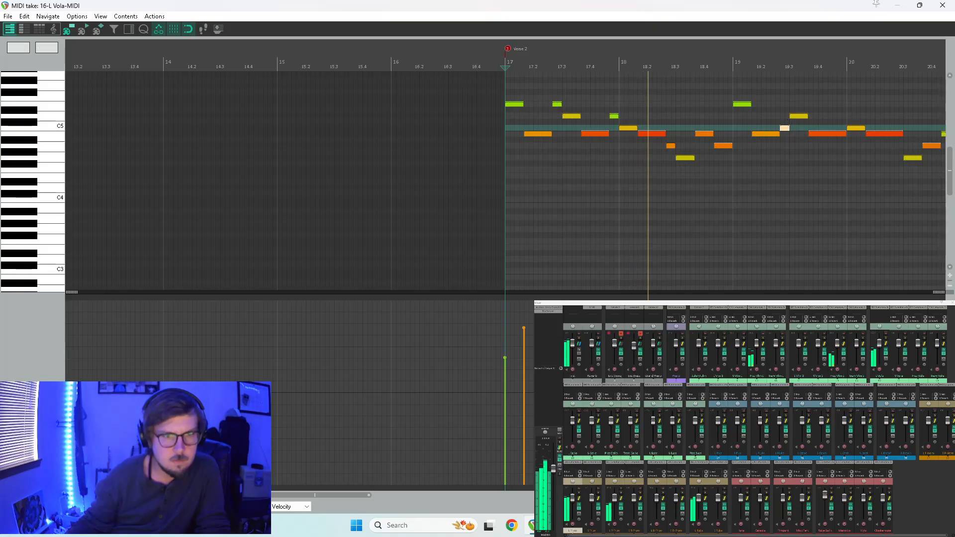
pyautogui.moveTo(346, 496); pyautogui.dragTo(390, 498)
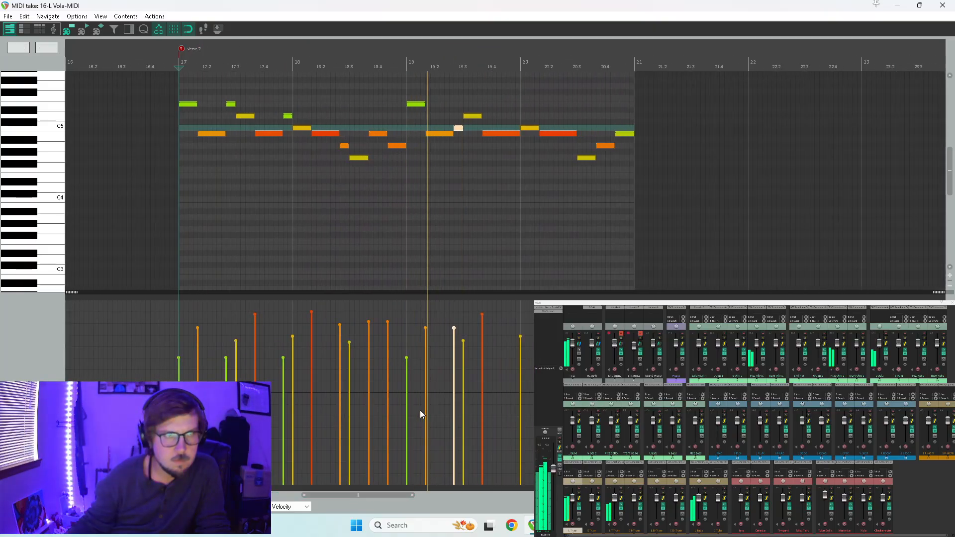
pyautogui.press('space')
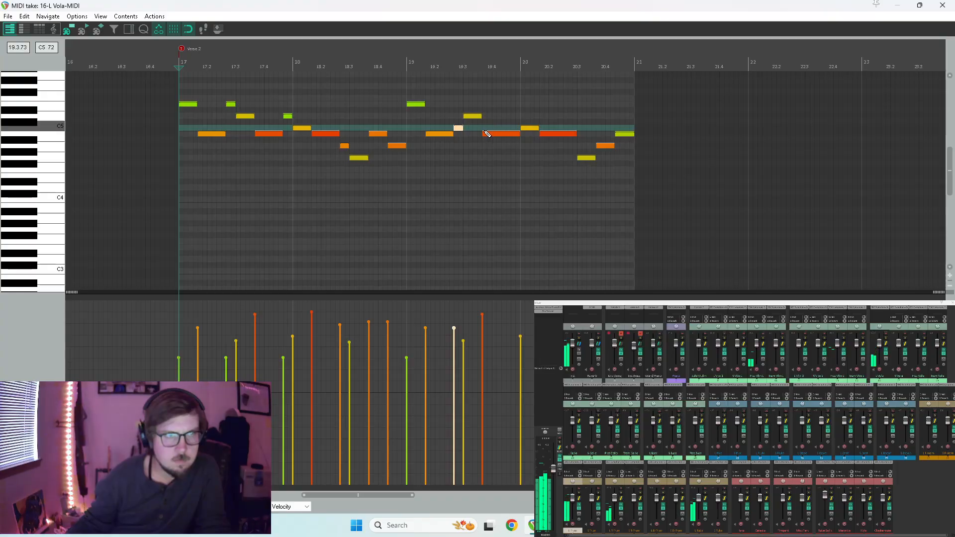
# Turn the long B4 note at the end of measure 19 into a C5 followed by a B4 and play it back.
pyautogui.click(515, 134)
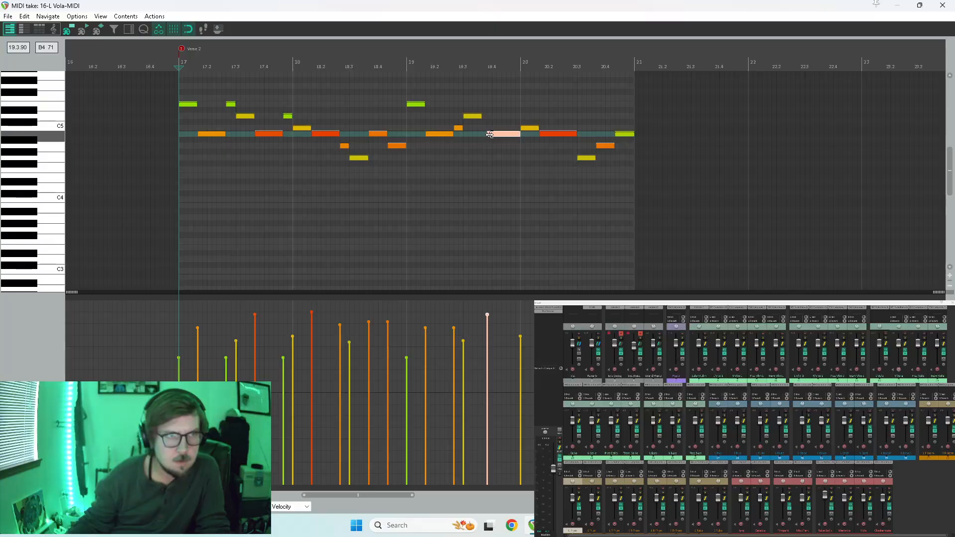
pyautogui.click(492, 129)
pyautogui.press('space')
pyautogui.click(432, 169)
pyautogui.press('space')
pyautogui.moveTo(494, 133); pyautogui.dragTo(501, 128)
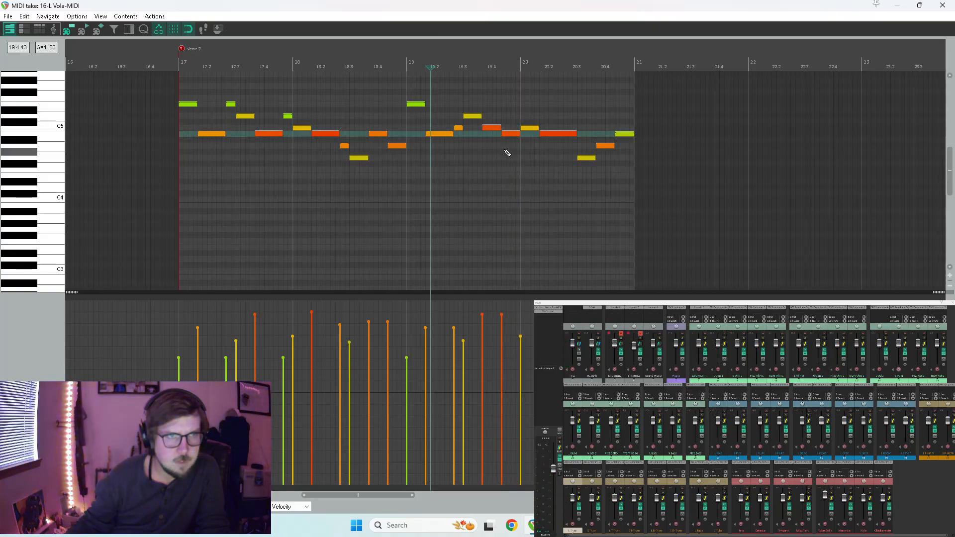
pyautogui.press('space')
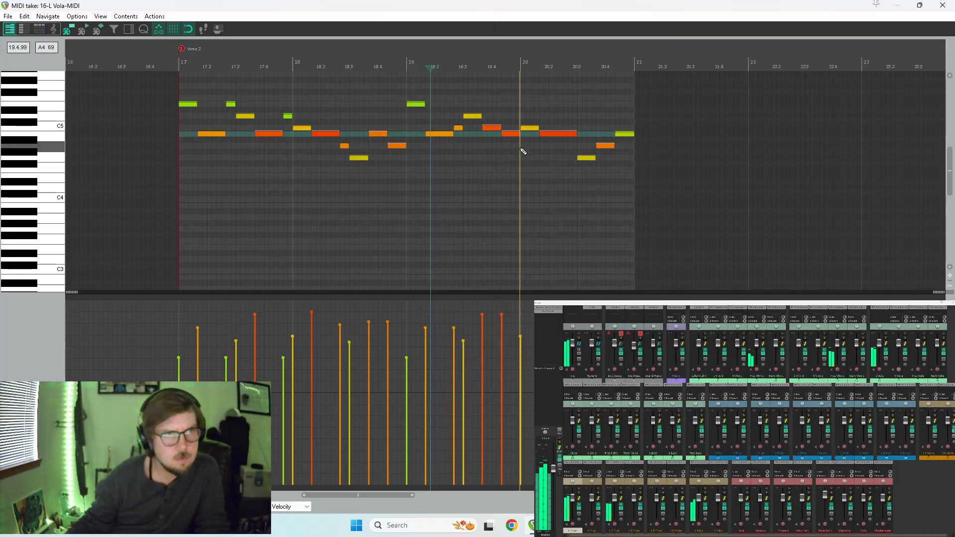
# Shorten the long B4 note in measure 20, fill the gap with a short A4, and close the note editor.
pyautogui.press('space')
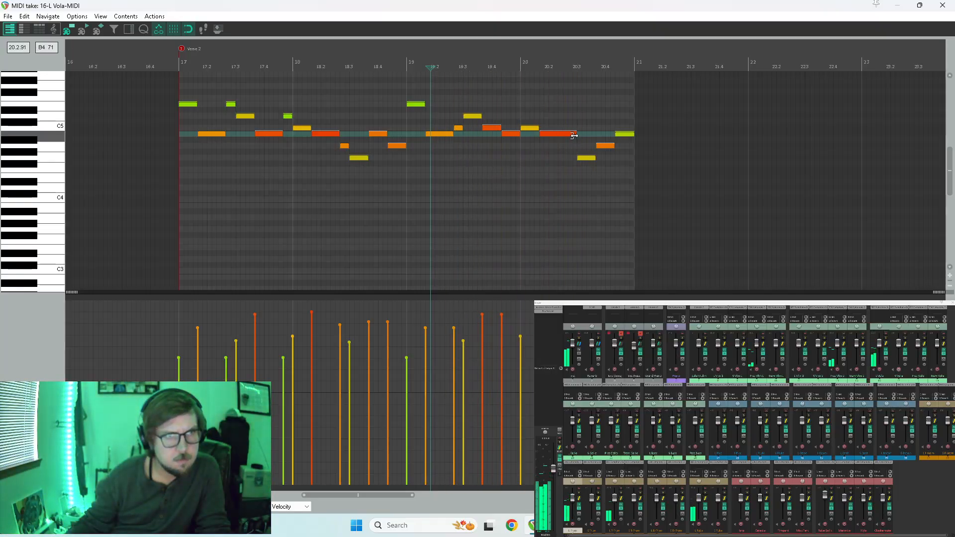
pyautogui.press('space')
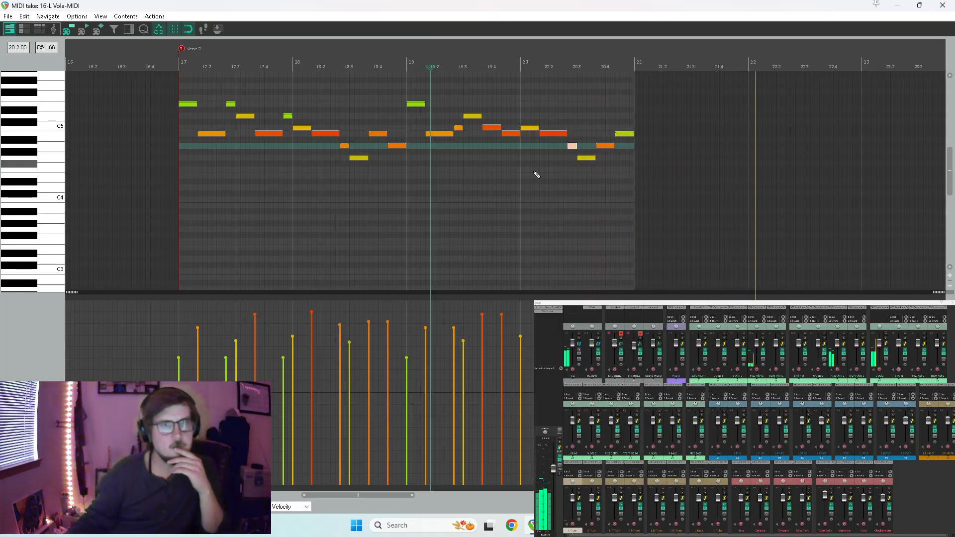
pyautogui.press('-')
pyautogui.click(943, 6)
pyautogui.press('space')
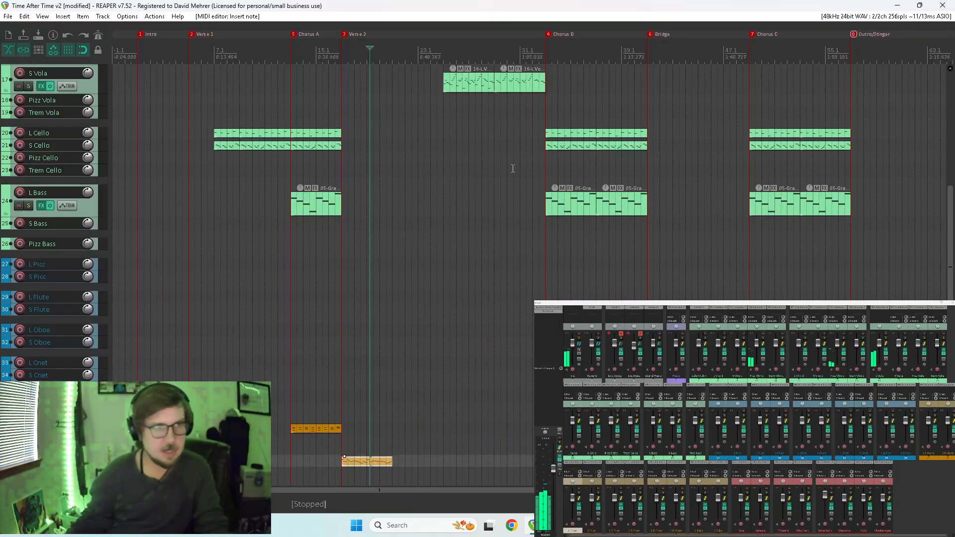
# Reopen the L Trum item, lower the velocities of all its notes, and play from measure 17.
pyautogui.scroll(-5, 950, 274)
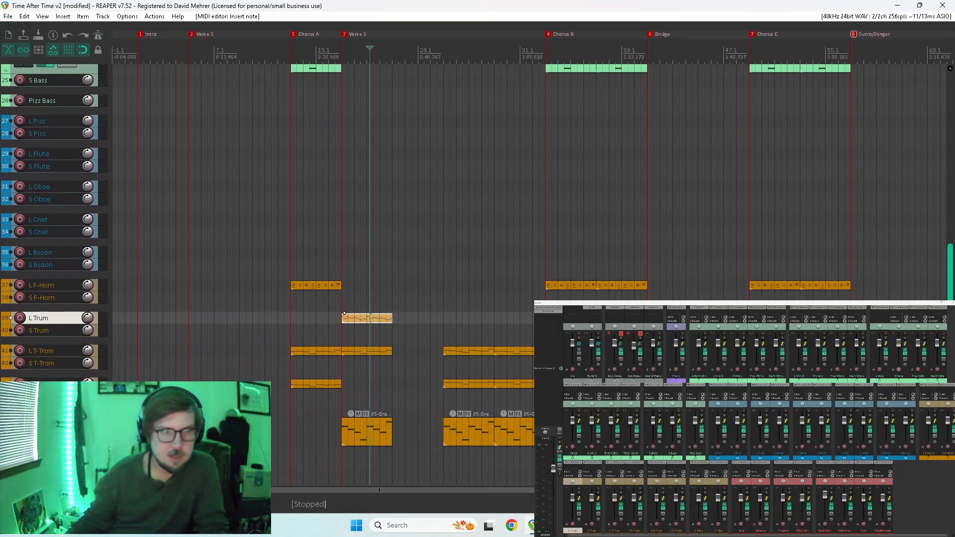
pyautogui.scroll(4, 408, 309)
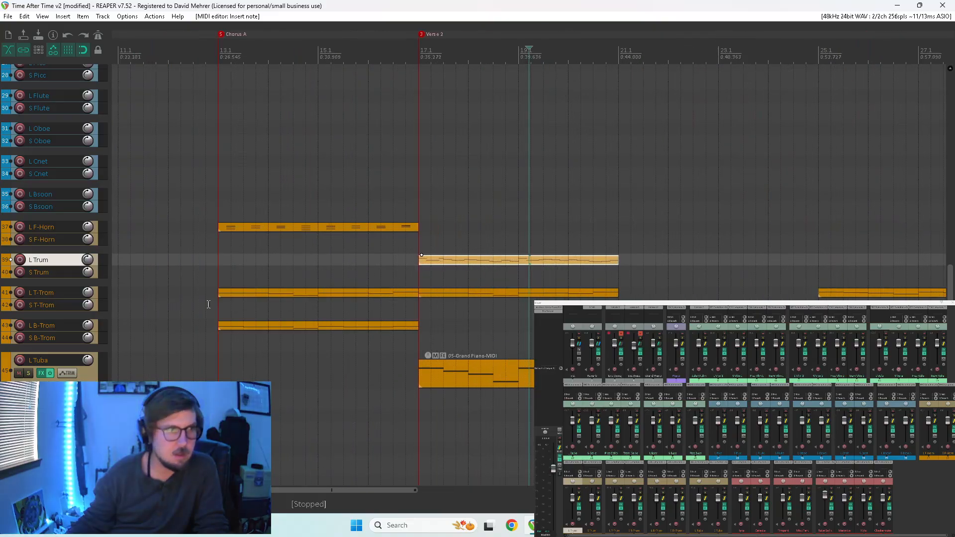
pyautogui.doubleClick(470, 264)
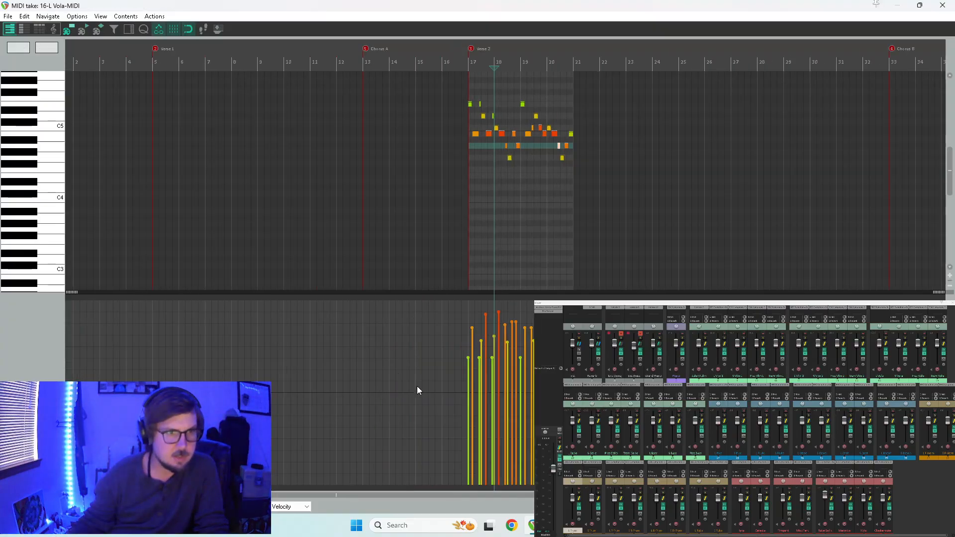
pyautogui.moveTo(494, 336); pyautogui.dragTo(494, 376)
pyautogui.press('3')
pyautogui.press('space')
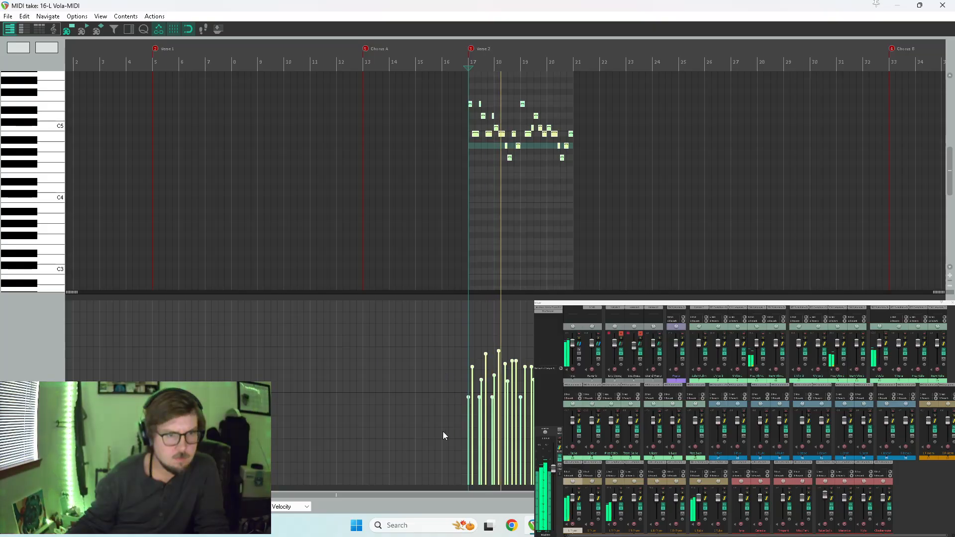
# Even out the velocities of all L Trum notes at a lower level and play the item in the arrangement.
pyautogui.moveTo(493, 375); pyautogui.dragTo(547, 394)
pyautogui.press('space')
pyautogui.hotkey('ctrl', 'z')
pyautogui.hotkey('ctrl', 'z')
pyautogui.hotkey('ctrl', 'z')
pyautogui.hotkey('ctrl', 'z')
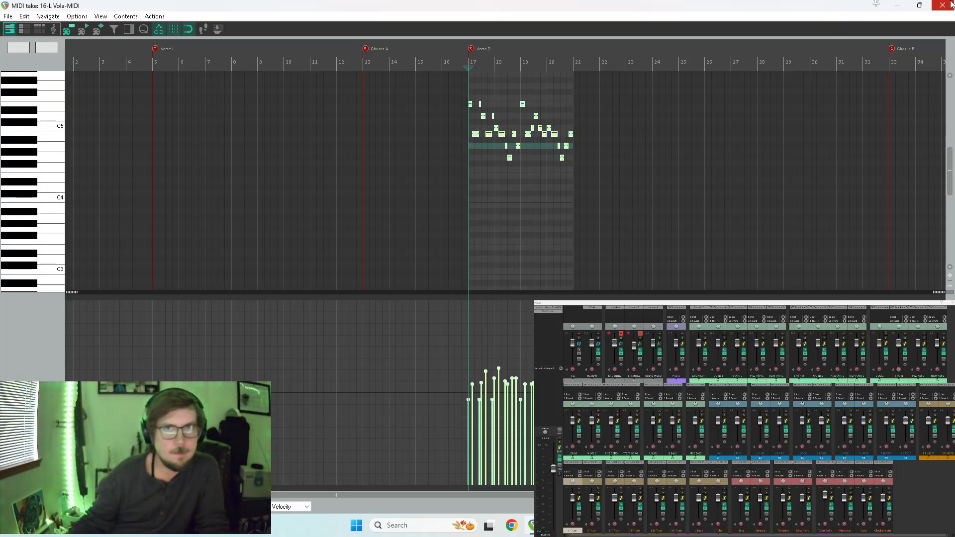
pyautogui.moveTo(650, 324); pyautogui.dragTo(564, 337)
pyautogui.press('space')
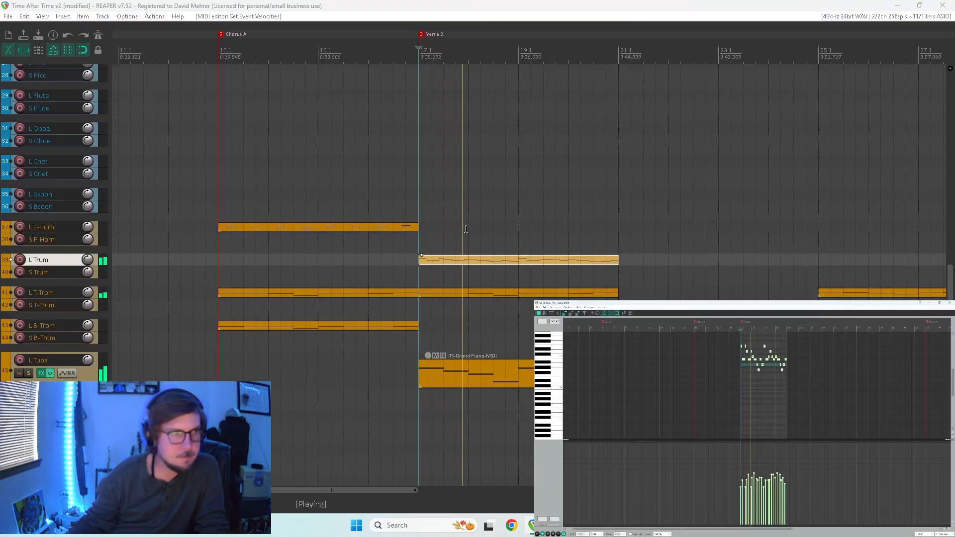
# Record-arm the L Trum track and move its item from the start of Verse 2 to measure 25.
pyautogui.click(21, 259)
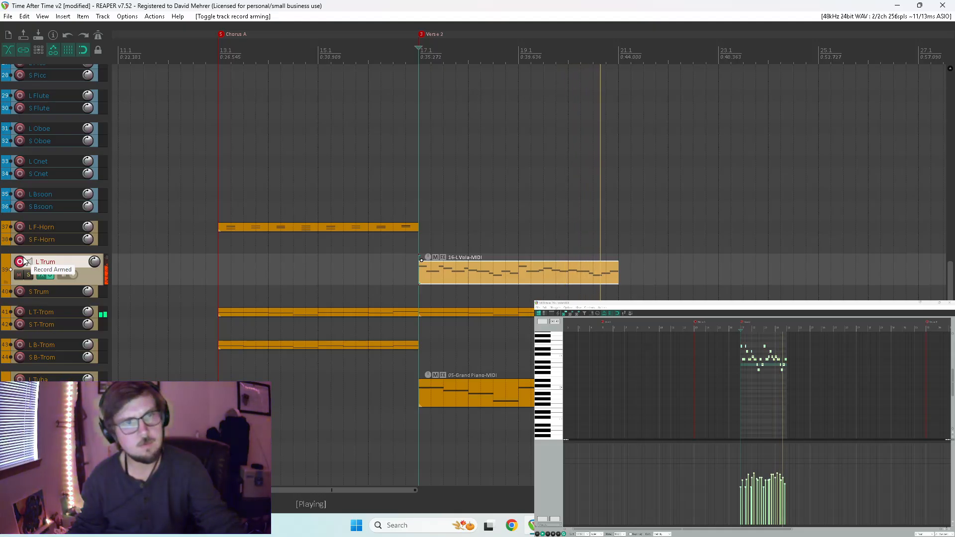
pyautogui.click(948, 302)
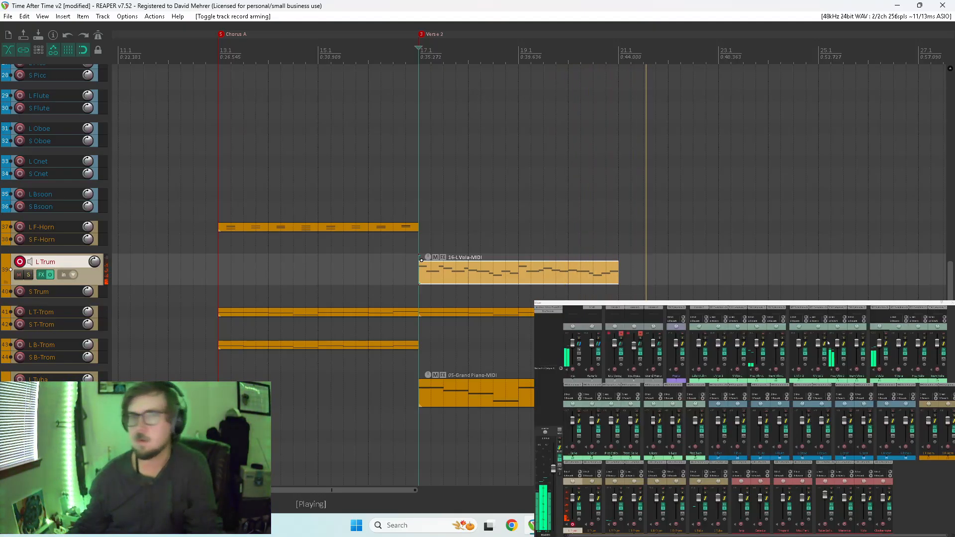
pyautogui.scroll(-8, 506, 221)
pyautogui.scroll(4, 510, 235)
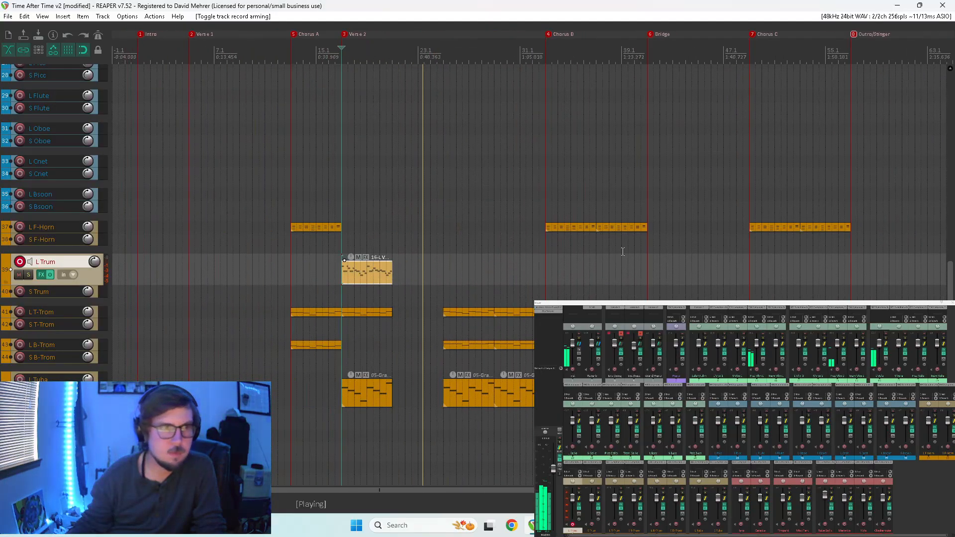
pyautogui.click(317, 291)
pyautogui.moveTo(369, 278); pyautogui.dragTo(463, 273)
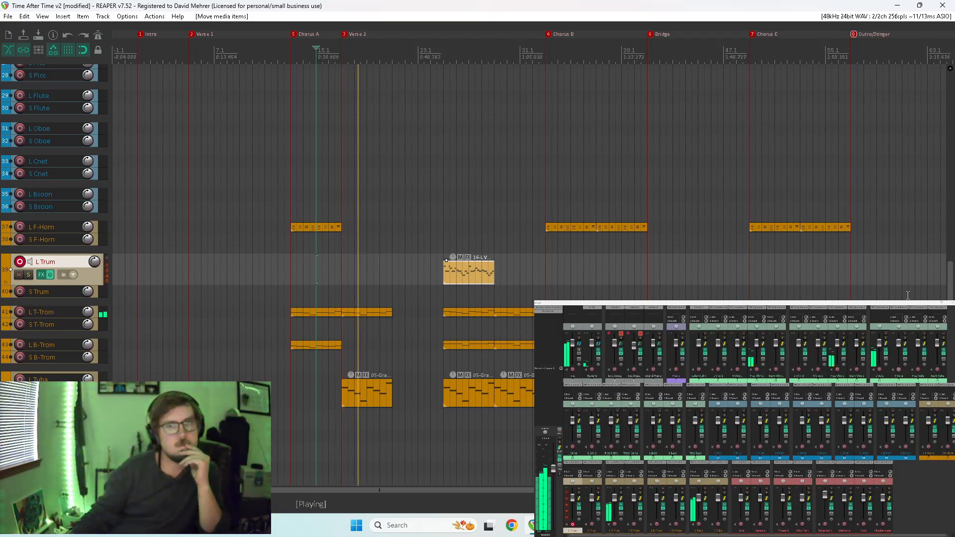
# Listen to the string parts through Verse 2, replaying from just before measures 25 and 21.
pyautogui.scroll(10, 930, 189)
pyautogui.moveTo(922, 133); pyautogui.dragTo(920, 140)
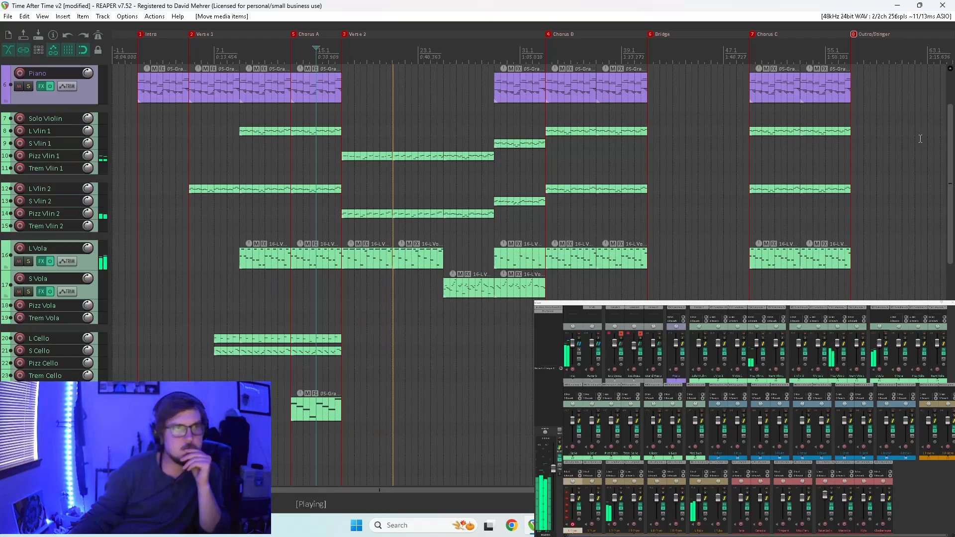
pyautogui.scroll(4, 406, 299)
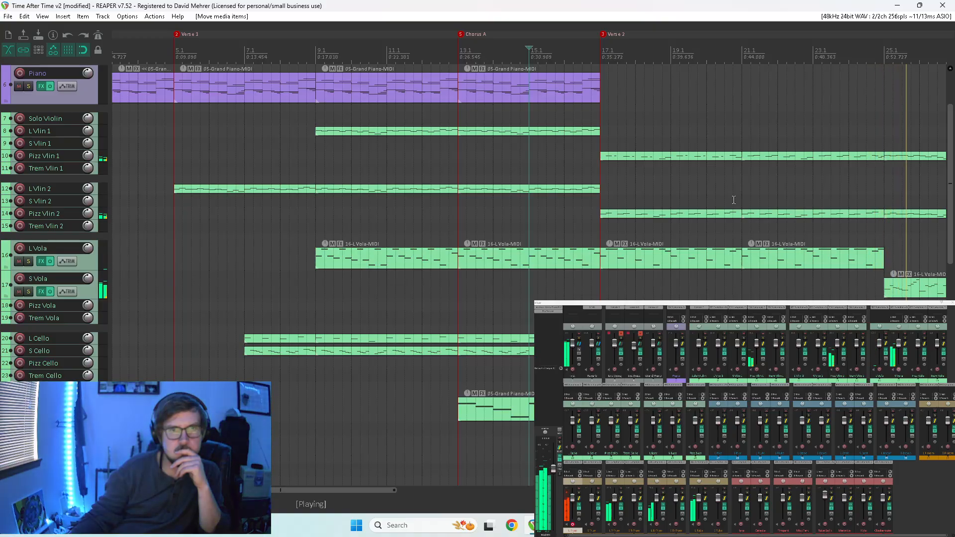
pyautogui.click(875, 166)
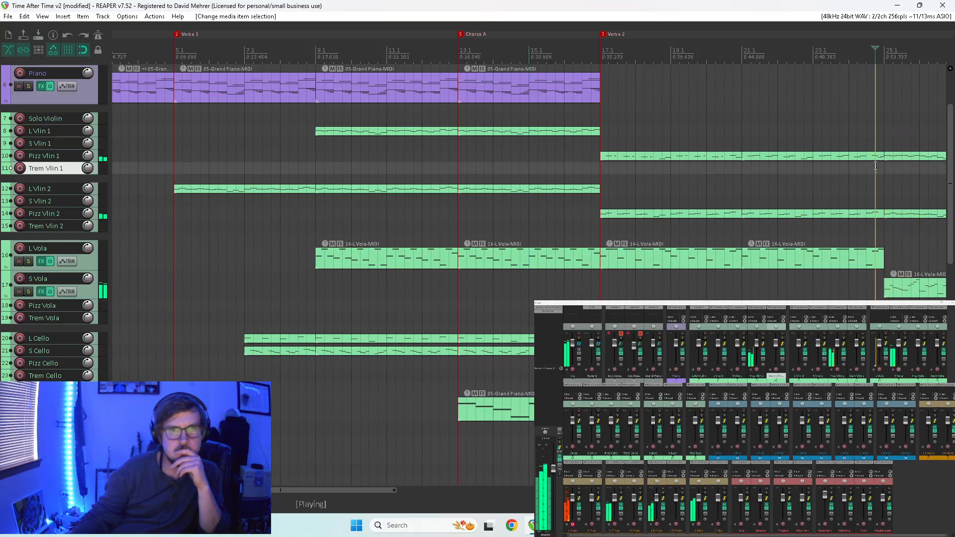
pyautogui.click(715, 187)
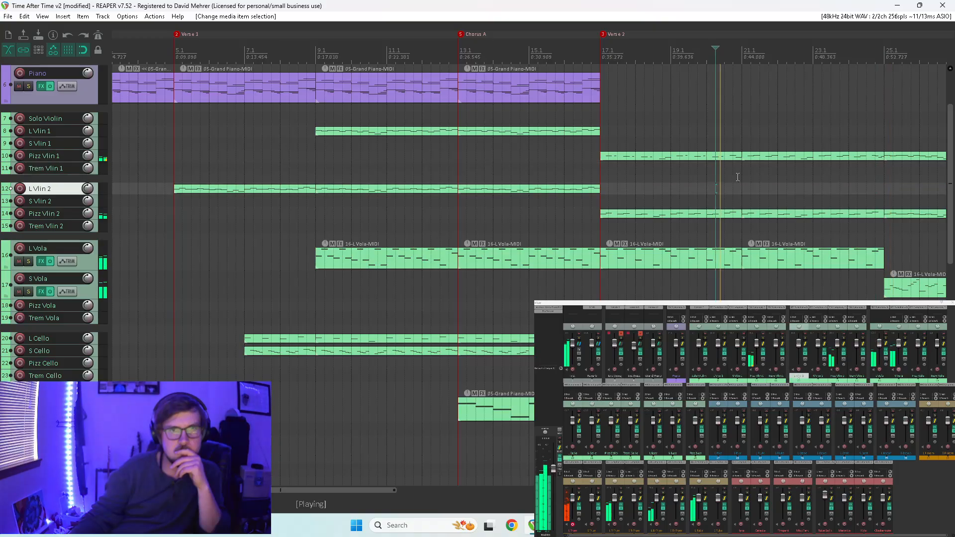
# Split the first two Verse 2 items of Pizz Vlin 1 halfway through measures 20 and 24.
pyautogui.click(867, 158)
pyautogui.press('space')
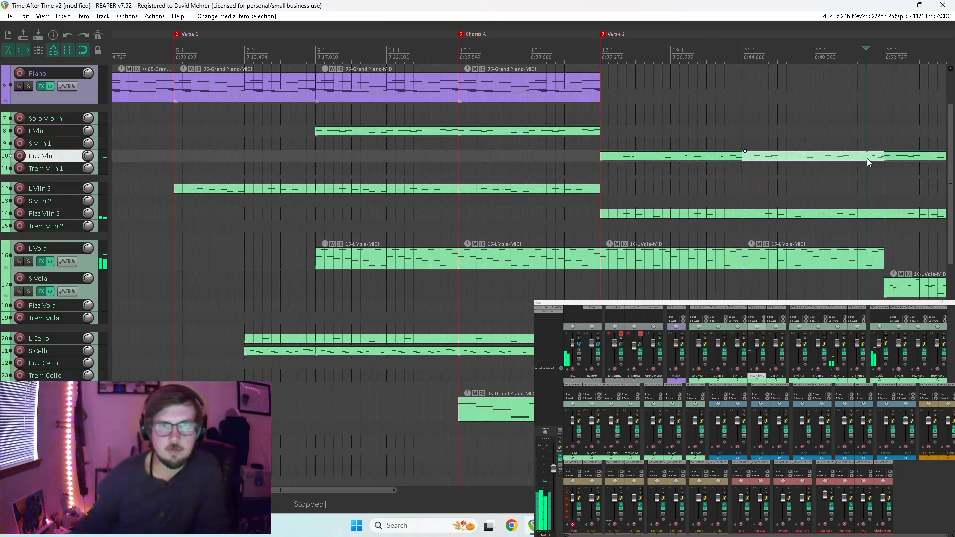
pyautogui.press('s')
pyautogui.click(726, 160)
pyautogui.press('s')
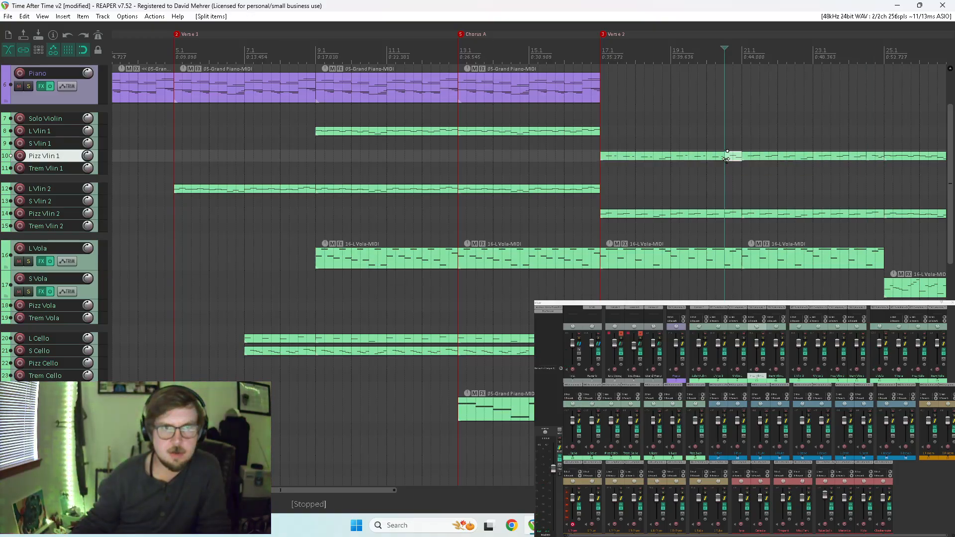
# Delete the Pizz Vlin 1 pieces between the two splits, from mid-measure 20 to mid-measure 24.
pyautogui.click(825, 158)
pyautogui.press('Delete')
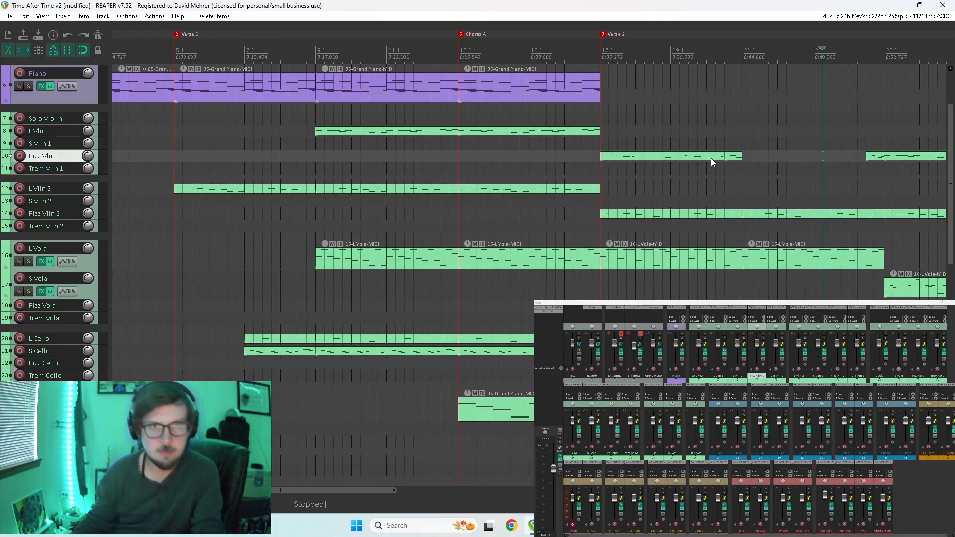
pyautogui.click(735, 157)
pyautogui.press('Delete')
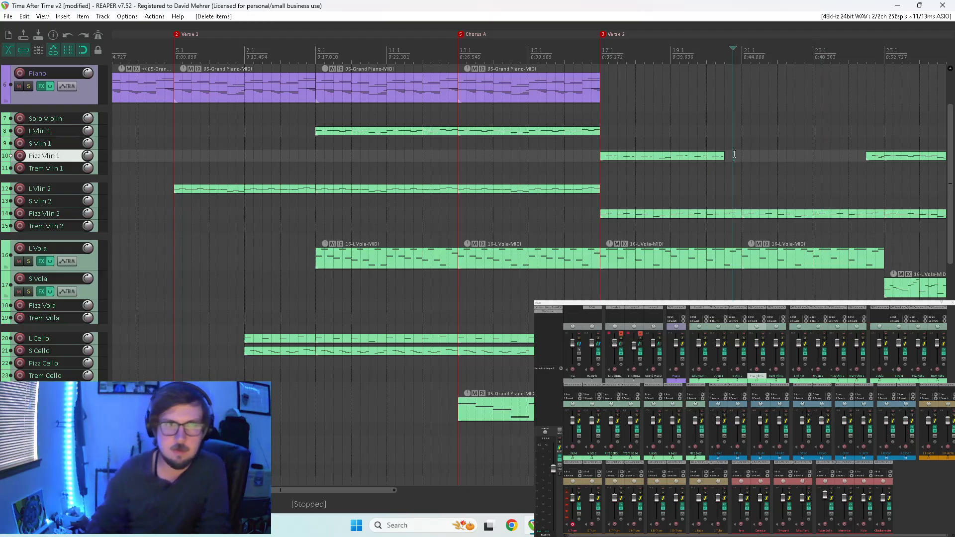
# Move the remaining first Pizz Vlin 1 item of Verse 2 to measure 21 and play from there.
pyautogui.moveTo(724, 157); pyautogui.dragTo(848, 155)
pyautogui.click(746, 179)
pyautogui.press('space')
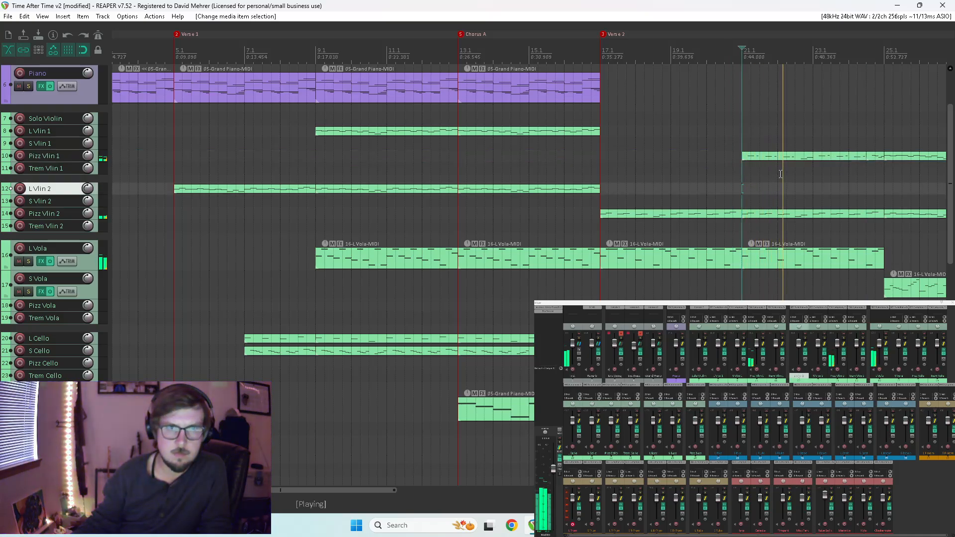
# Delete the first Verse 2 item of Pizz Vlin 2, starting at measure 17, and play the transition into Verse 2.
pyautogui.click(698, 212)
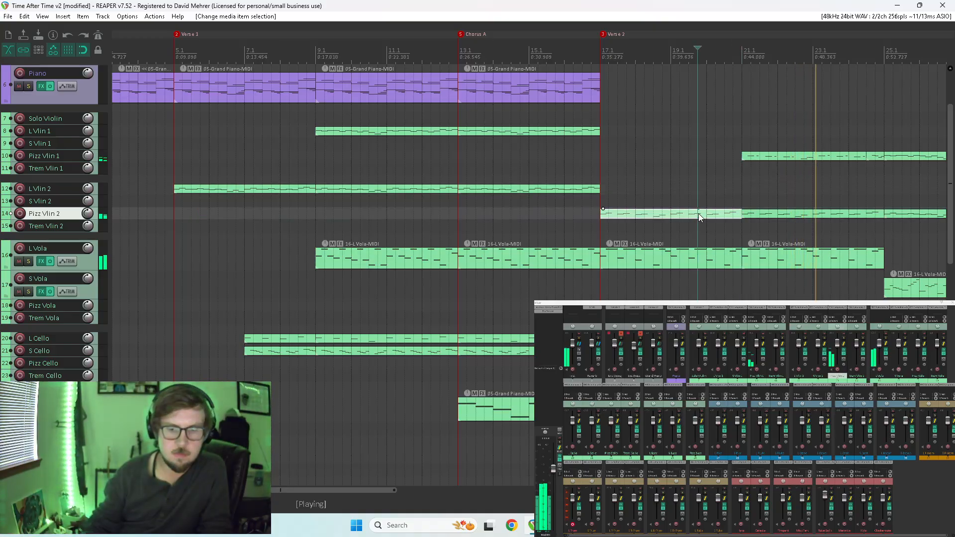
pyautogui.press('Delete')
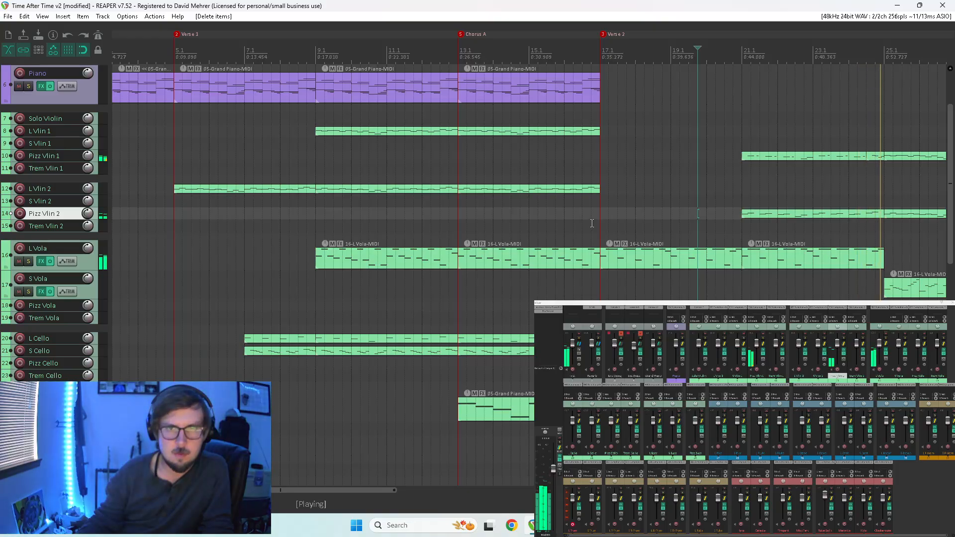
pyautogui.scroll(-2, 765, 231)
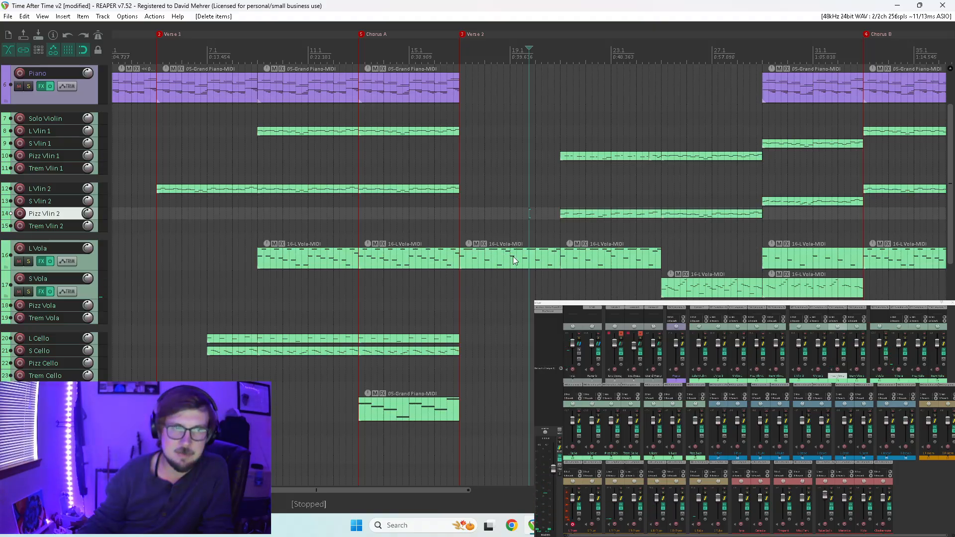
pyautogui.moveTo(950, 171); pyautogui.dragTo(929, 157)
pyautogui.click(452, 189)
pyautogui.press('space')
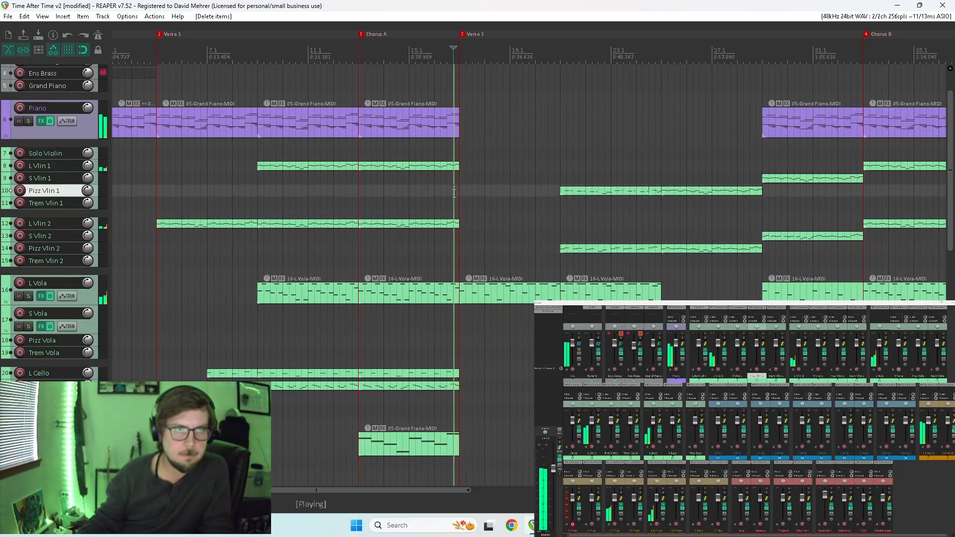
pyautogui.moveTo(950, 164); pyautogui.dragTo(948, 133)
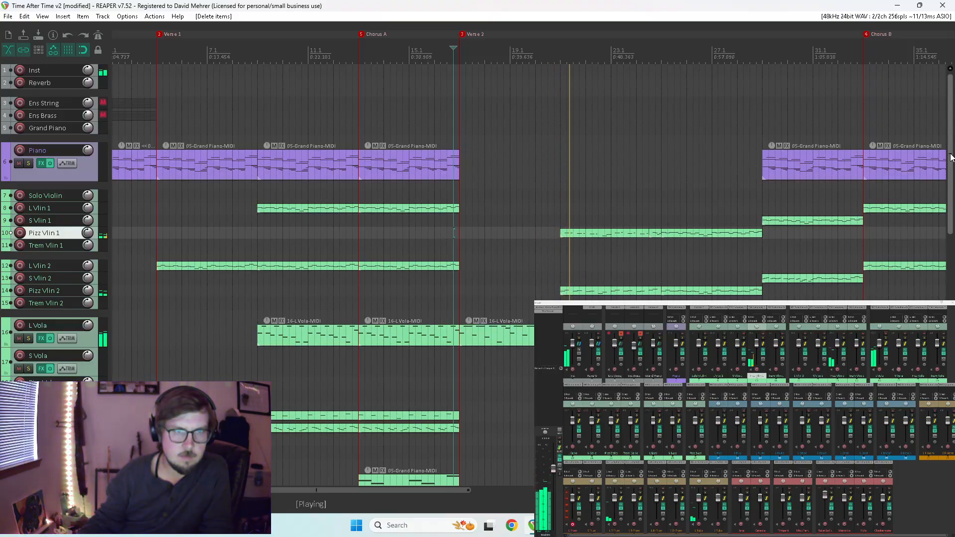
# Try deleting the first Verse 2 item of L Vola, listen to the transition, and undo the deletion.
pyautogui.click(511, 333)
pyautogui.press('space')
pyautogui.press('Delete')
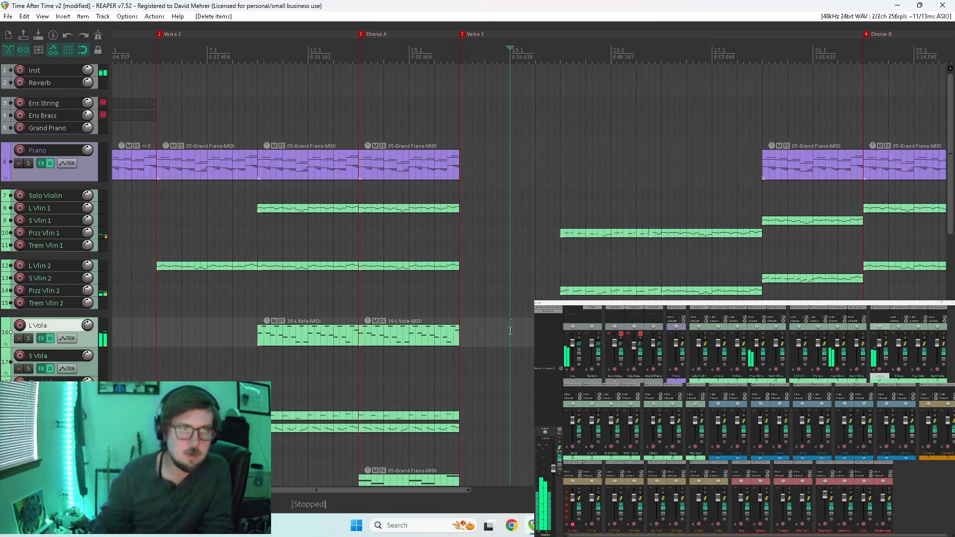
pyautogui.click(450, 295)
pyautogui.press('space')
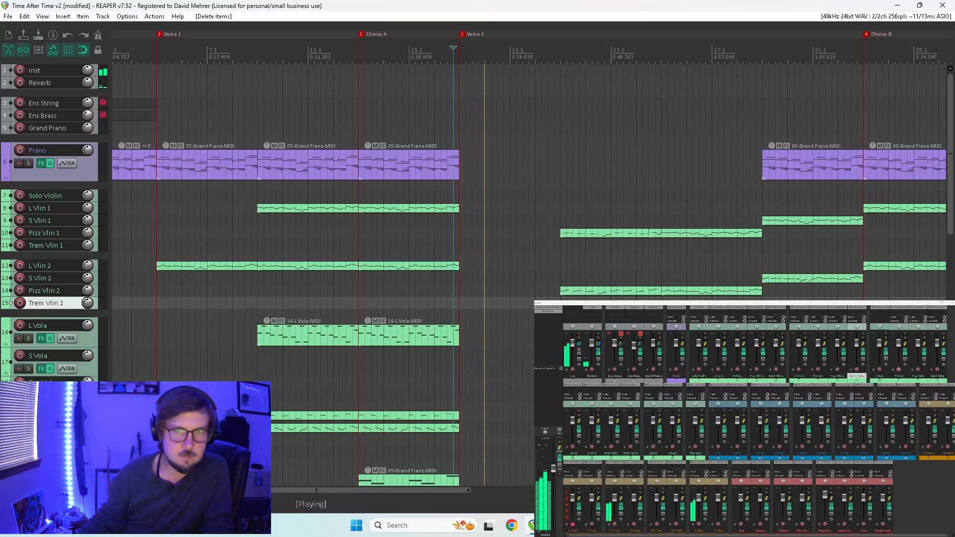
pyautogui.press('space')
pyautogui.hotkey('ctrl', 'z')
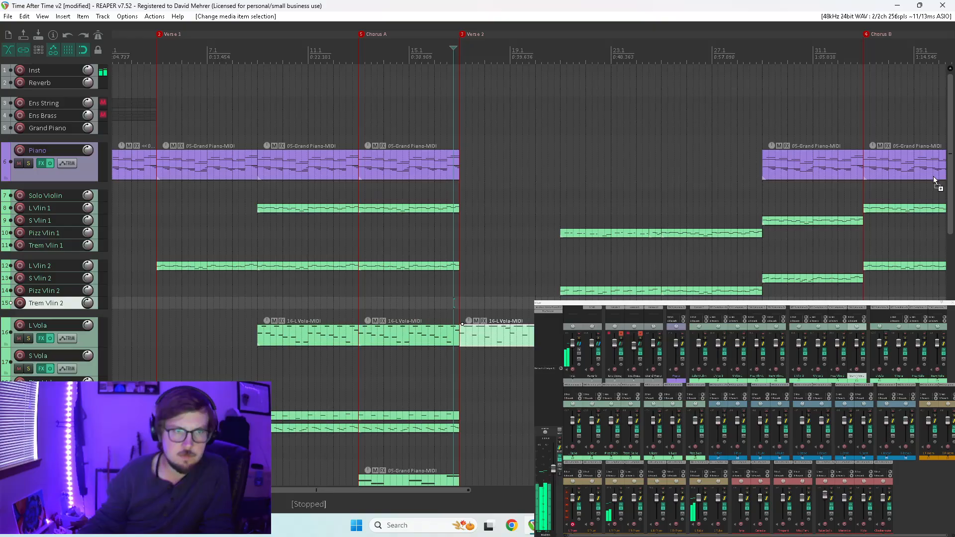
# Move the L Vola item at measure 17 down to the L Cnet track and play from the start of Verse 2.
pyautogui.moveTo(950, 163); pyautogui.dragTo(950, 248)
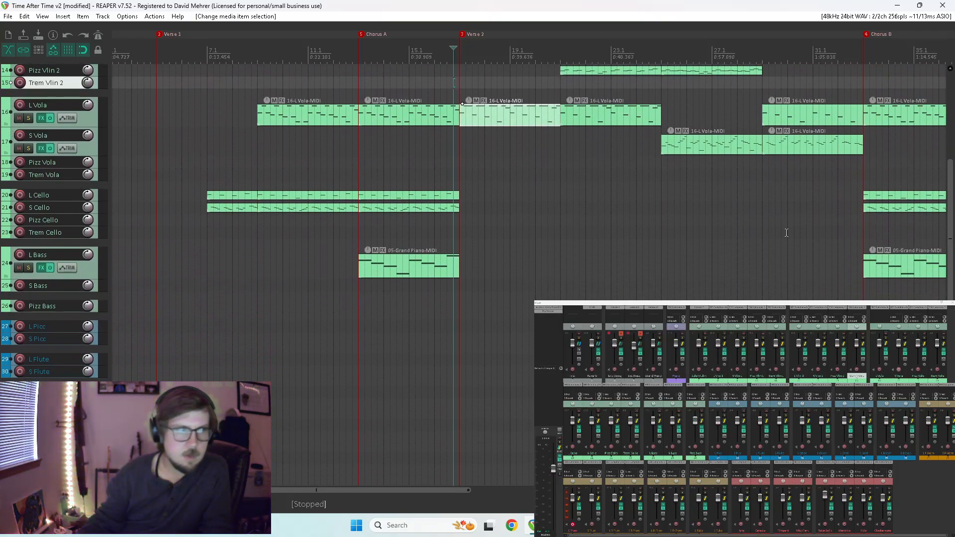
pyautogui.moveTo(512, 122); pyautogui.dragTo(506, 422)
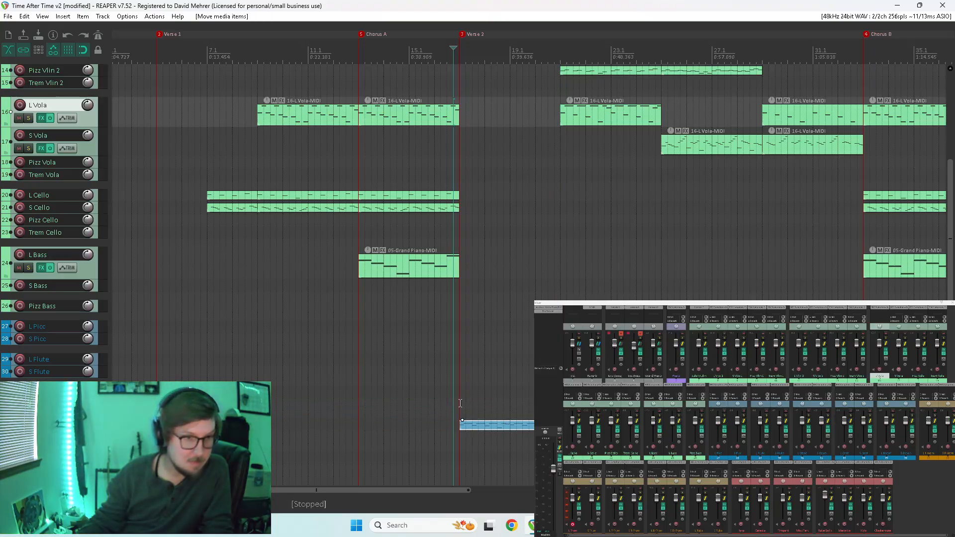
pyautogui.click(460, 403)
pyautogui.press('space')
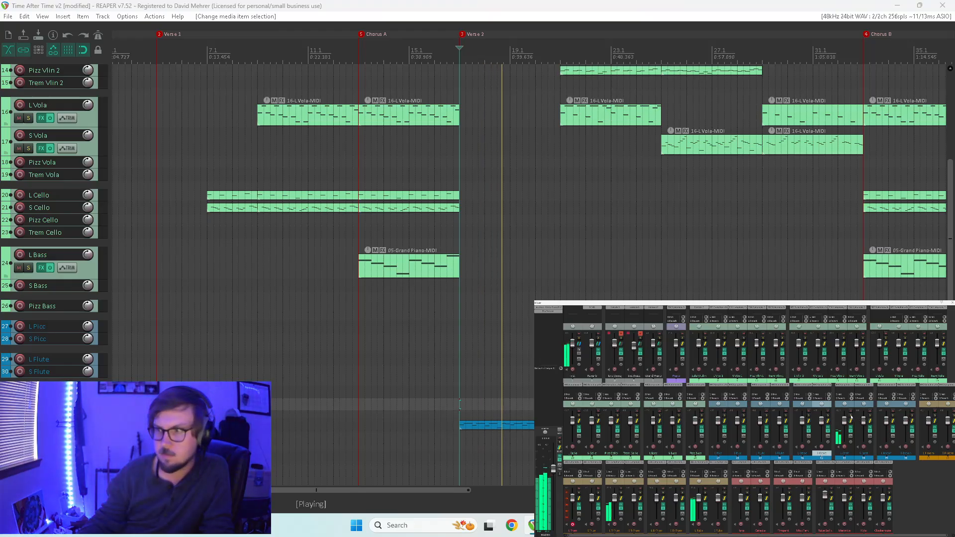
# Solo the L Cnet part to hear it alone, clear the solo, and replay the start of Verse 2.
pyautogui.click(844, 447)
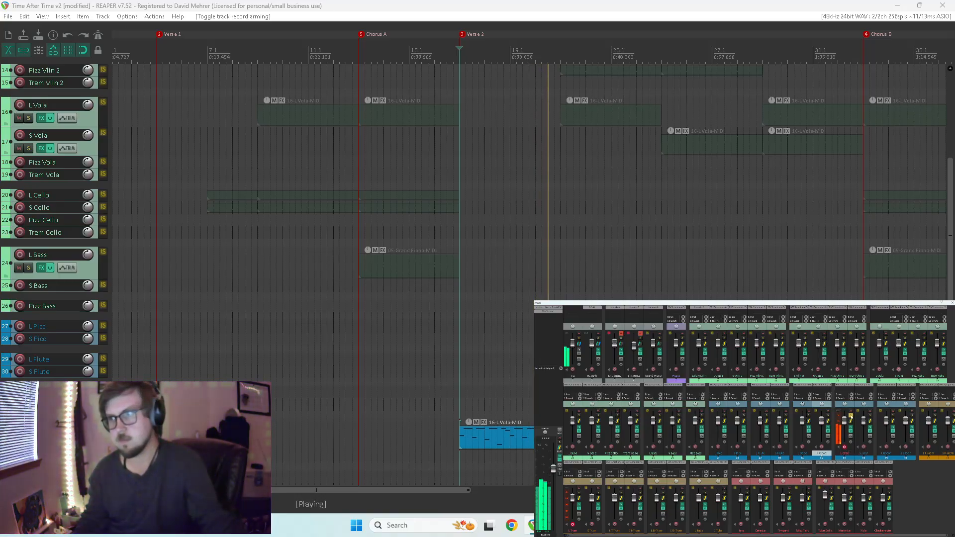
pyautogui.click(827, 426)
pyautogui.press('space')
pyautogui.press('space')
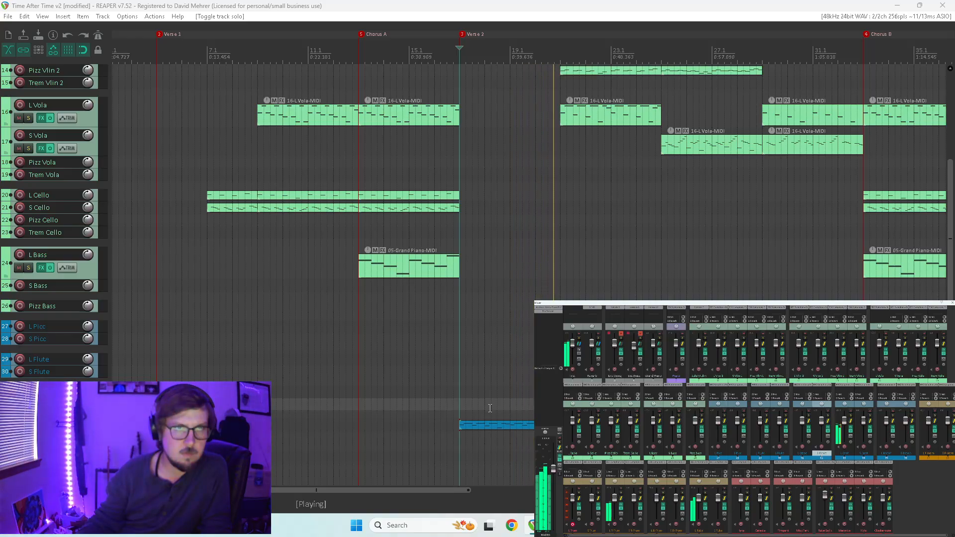
pyautogui.press('space')
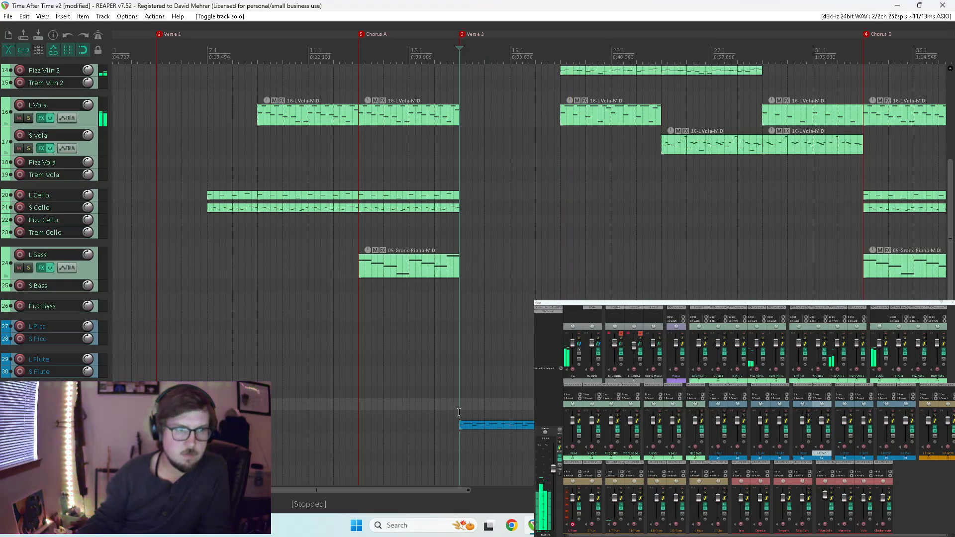
# In the clarinet item, shorten the first B4 note of measure 17 and add a short E4 right before beat 3.
pyautogui.doubleClick(474, 424)
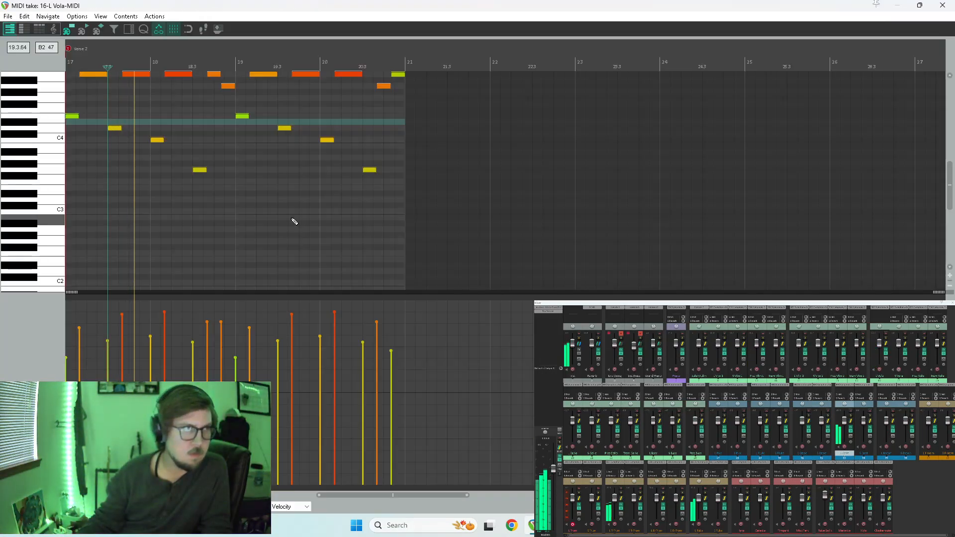
pyautogui.scroll(-2, 601, 190)
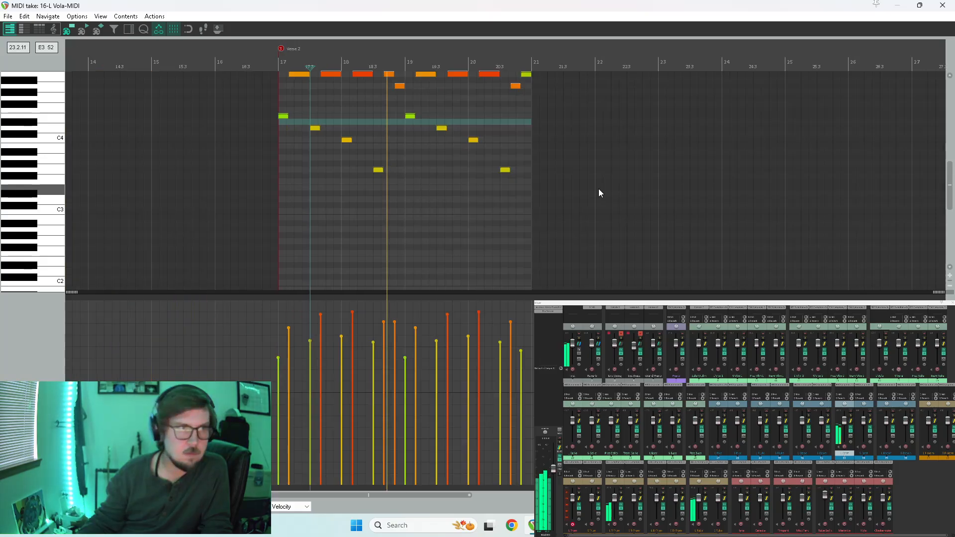
pyautogui.scroll(3, 406, 175)
pyautogui.press('space')
pyautogui.scroll(4, 406, 175)
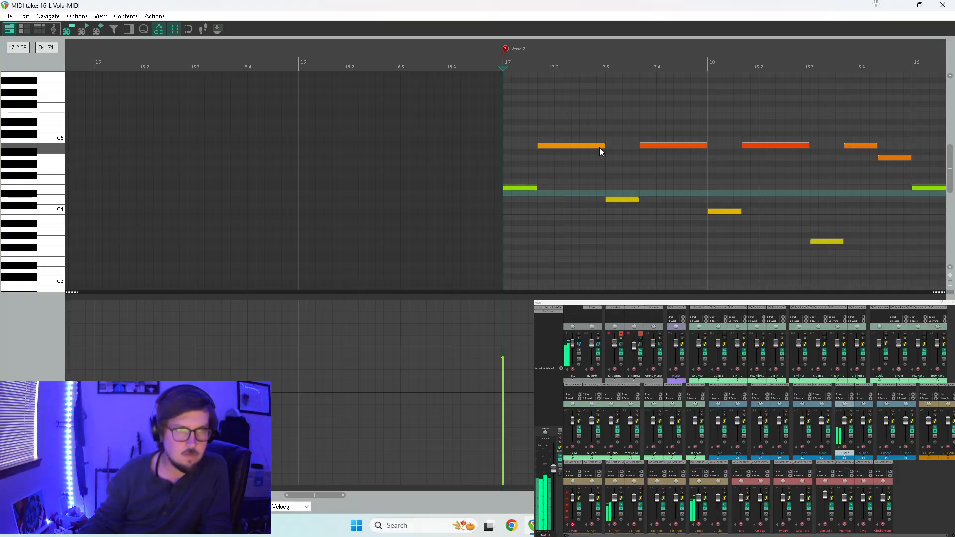
pyautogui.moveTo(602, 145); pyautogui.dragTo(586, 149)
pyautogui.click(592, 188)
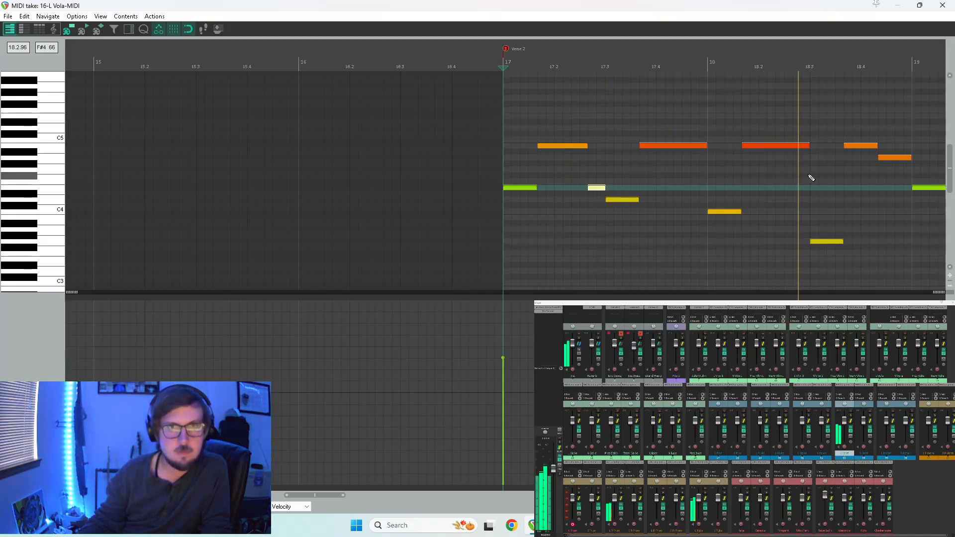
# Shorten the B4 note ending at beat 3 of measure 18, add a short A3 after it, and play from measure 19.
pyautogui.moveTo(808, 145); pyautogui.dragTo(789, 156)
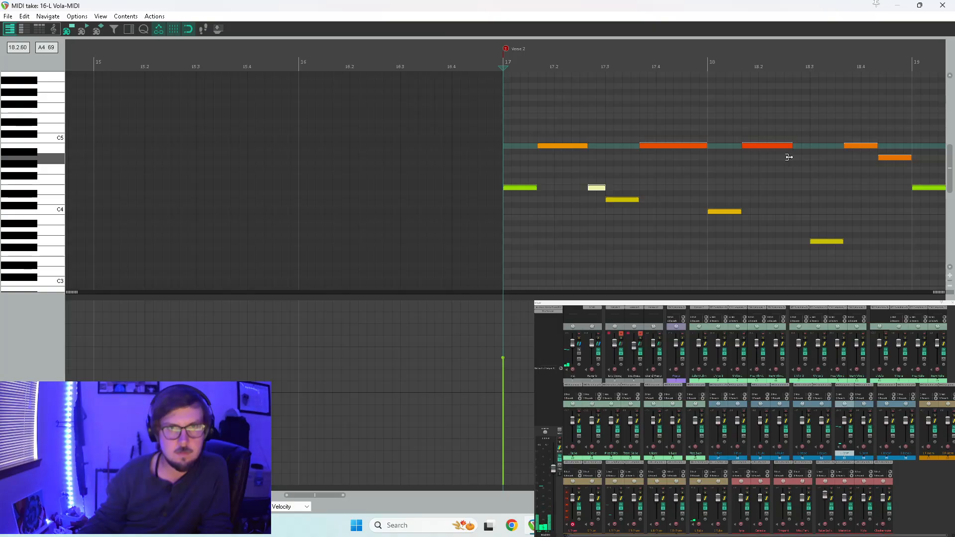
pyautogui.click(798, 230)
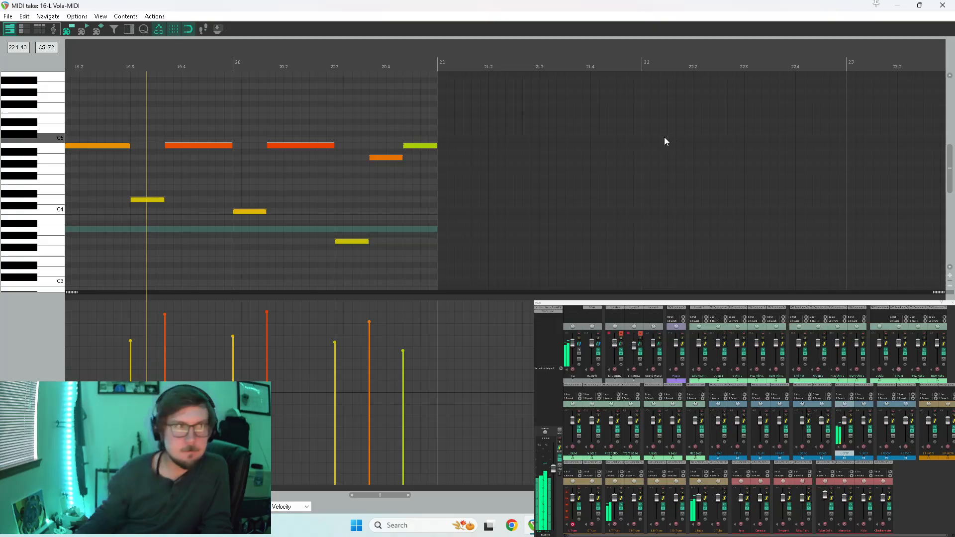
pyautogui.scroll(-3, 680, 133)
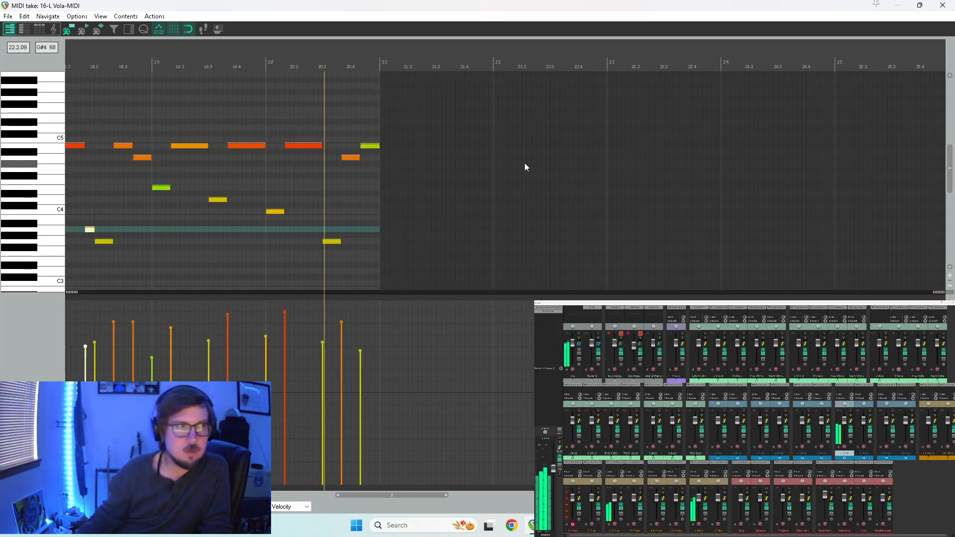
pyautogui.press('space')
pyautogui.click(154, 220)
pyautogui.press('space')
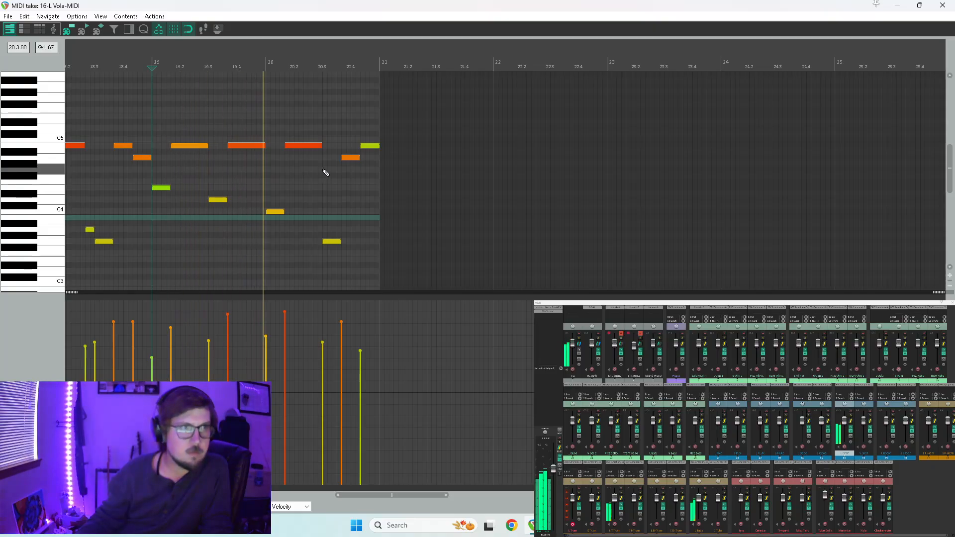
# At the end of measure 20, halve the A4 and last B4 notes, follow them with a short G4 and C5, and play the result.
pyautogui.press('space')
pyautogui.click(354, 158)
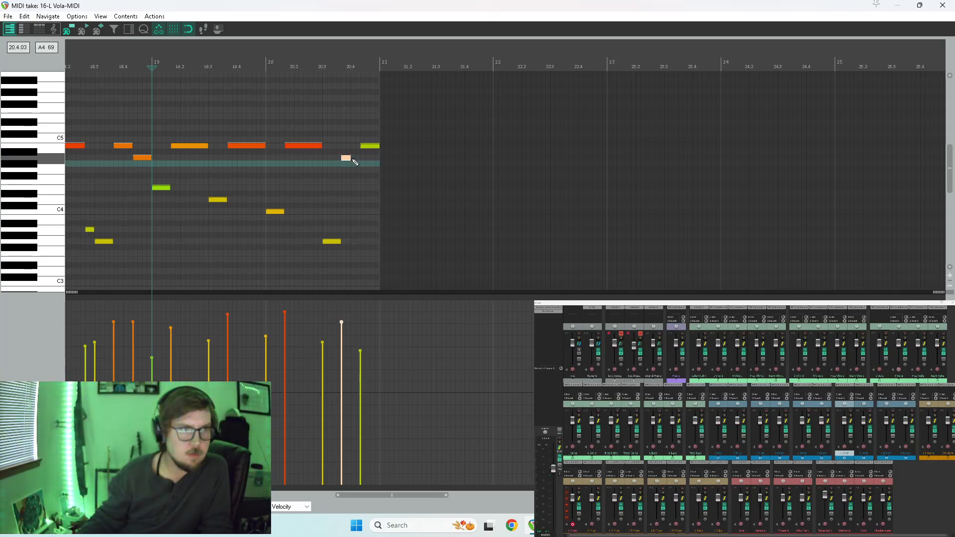
pyautogui.click(356, 158)
pyautogui.moveTo(356, 159); pyautogui.dragTo(354, 168)
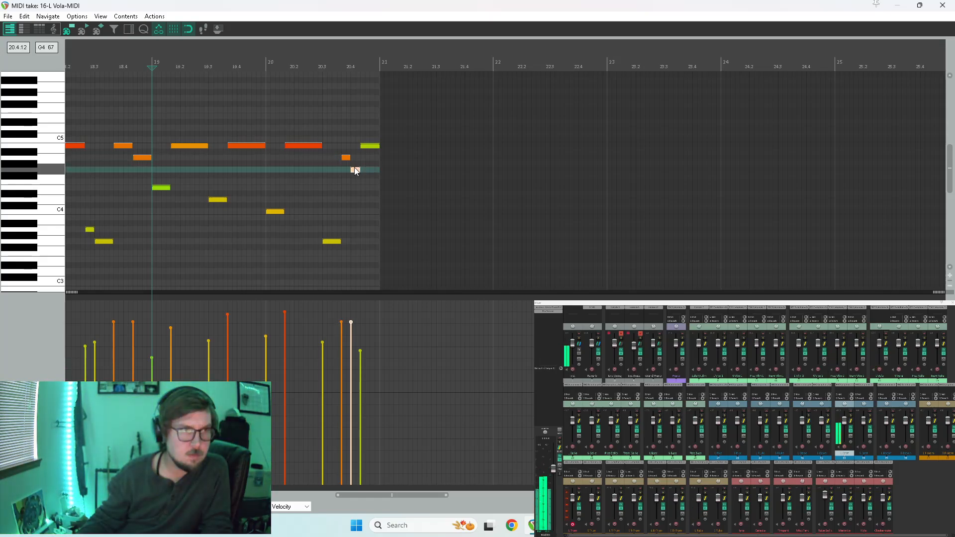
pyautogui.click(368, 148)
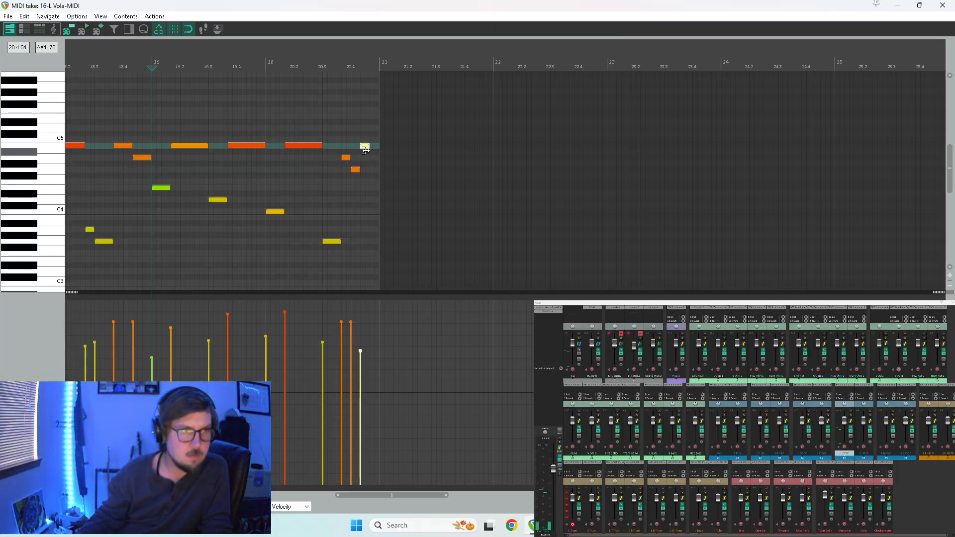
pyautogui.click(372, 141)
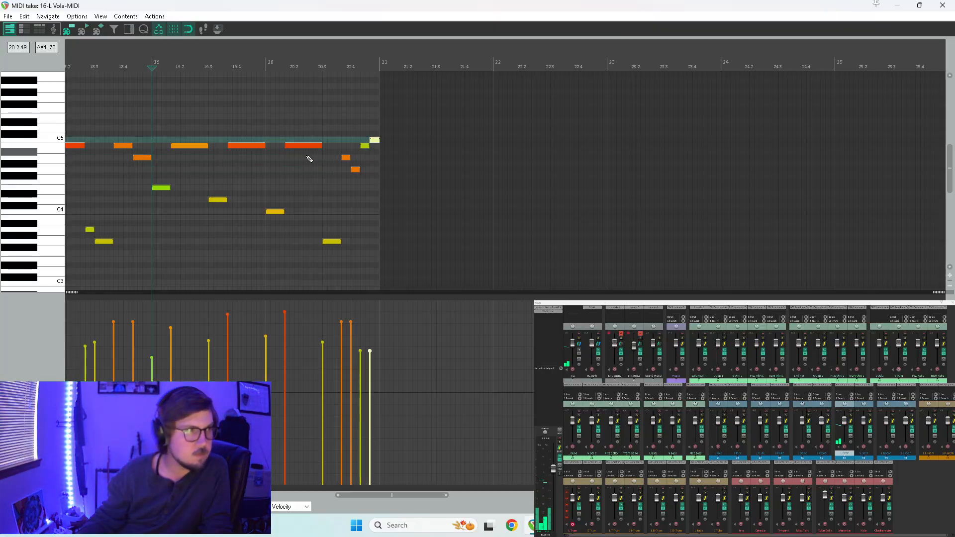
pyautogui.click(313, 176)
pyautogui.press('space')
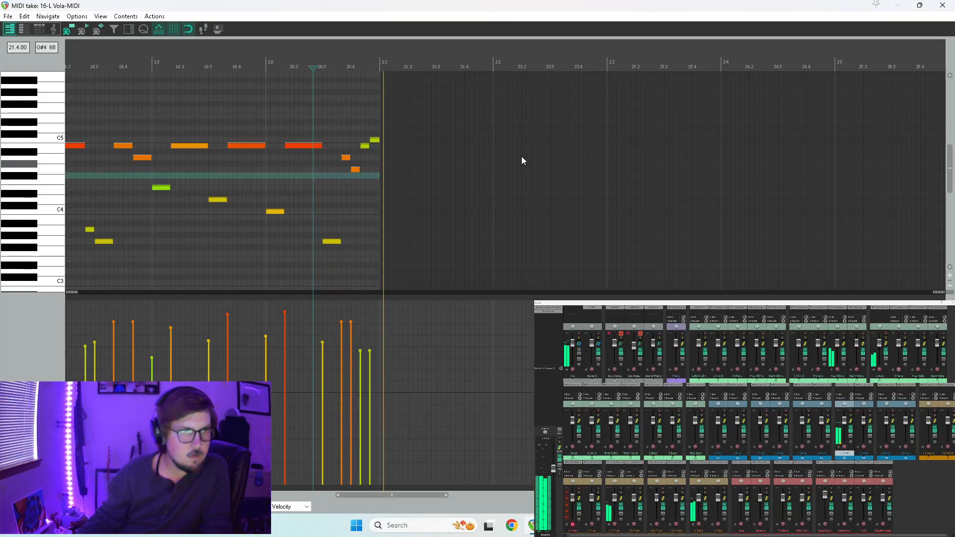
pyautogui.press('space')
pyautogui.click(942, 5)
# Copy the edited L Cnet item to measure 21 and play from there.
pyautogui.press('space')
pyautogui.scroll(-3, 568, 211)
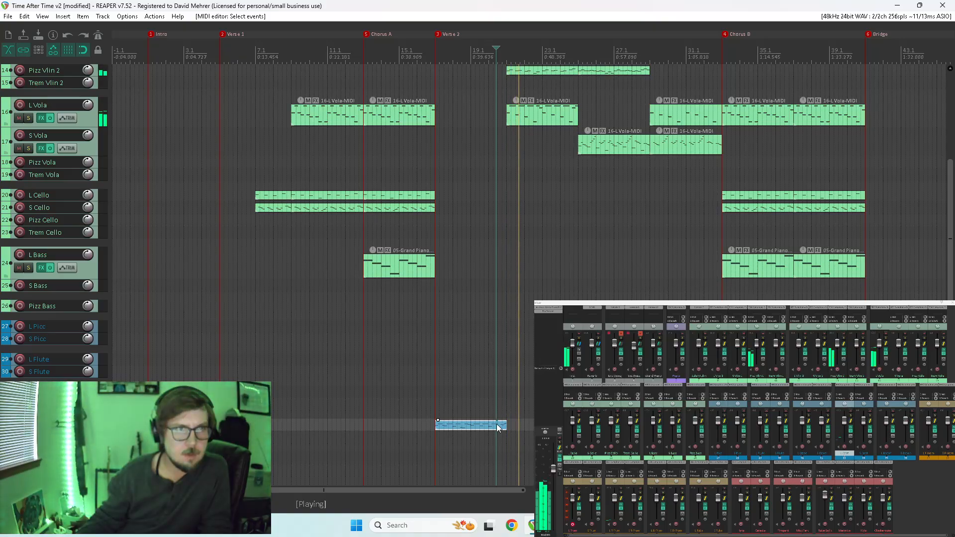
pyautogui.moveTo(950, 229); pyautogui.dragTo(950, 312)
pyautogui.press('space')
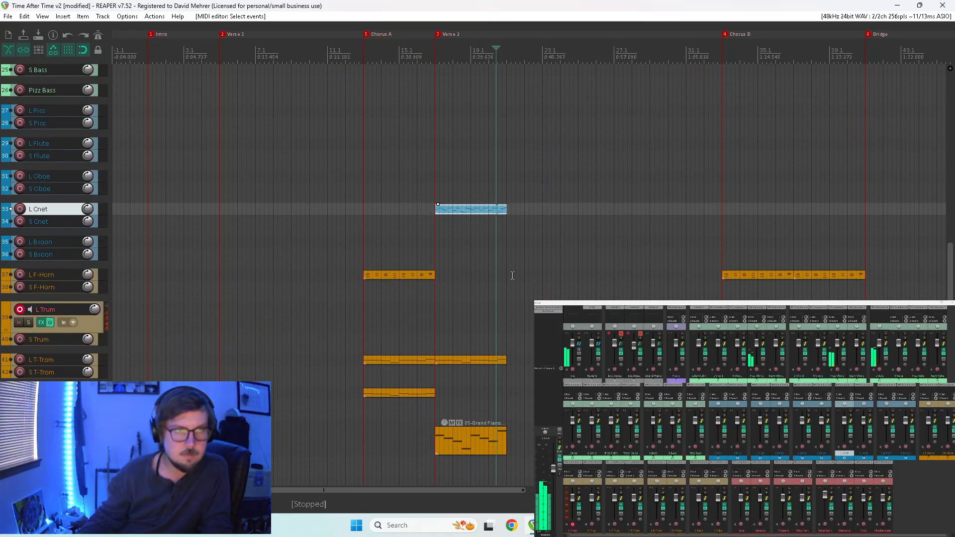
pyautogui.moveTo(475, 210); pyautogui.dragTo(537, 212)
pyautogui.click(511, 208)
pyautogui.press('space')
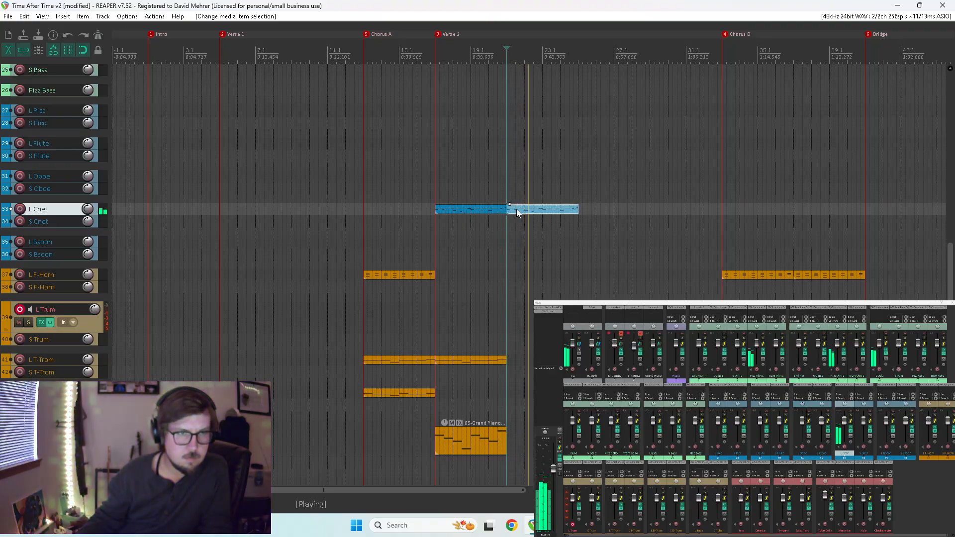
# Review the copied clarinet item's notes from measure 21, and replay Verse 2 from measures 20 and 24.
pyautogui.doubleClick(516, 208)
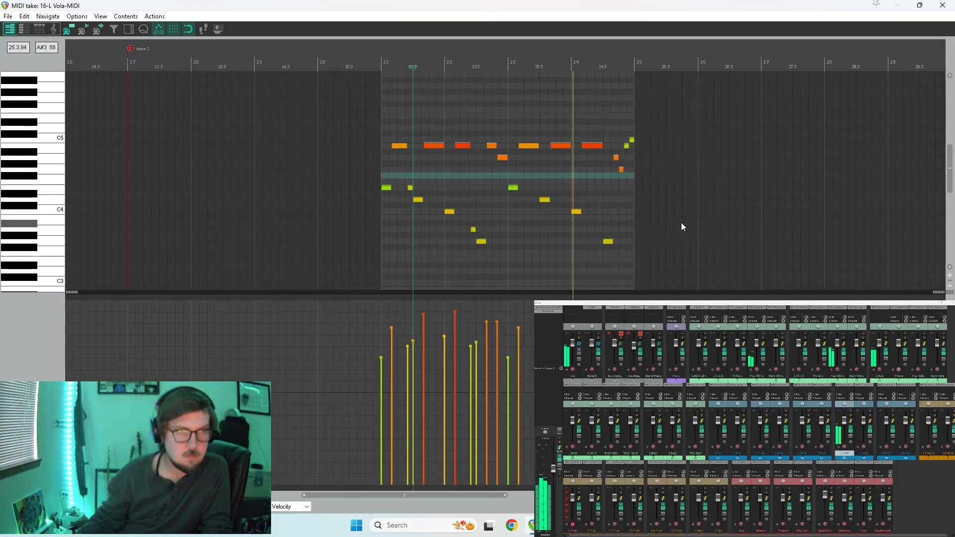
pyautogui.press('space')
pyautogui.press('Home')
pyautogui.press('space')
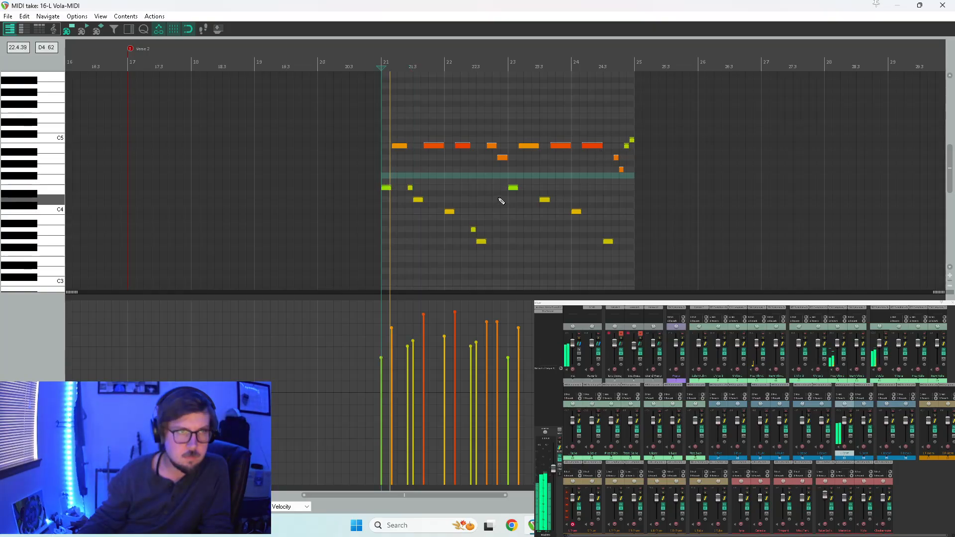
pyautogui.click(941, 4)
pyautogui.moveTo(950, 261); pyautogui.dragTo(949, 193)
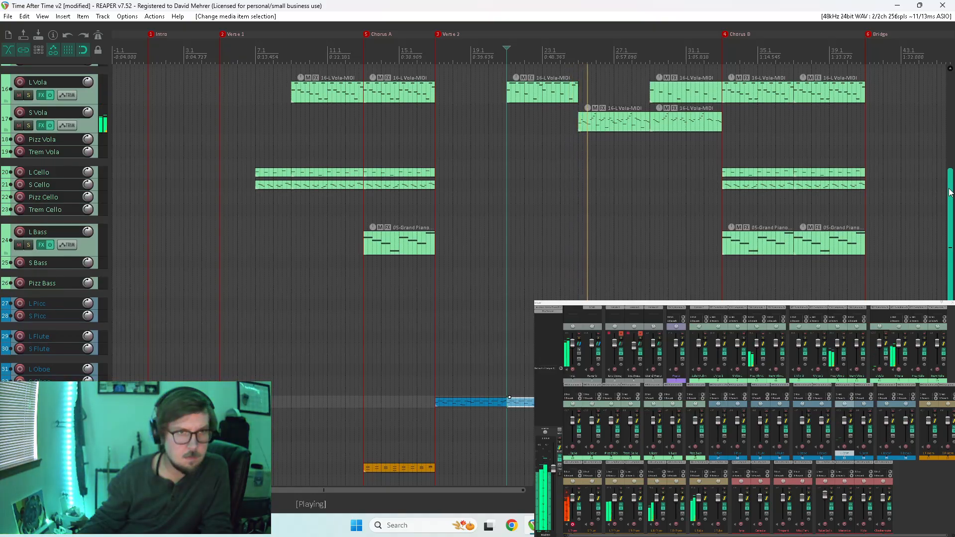
pyautogui.click(490, 386)
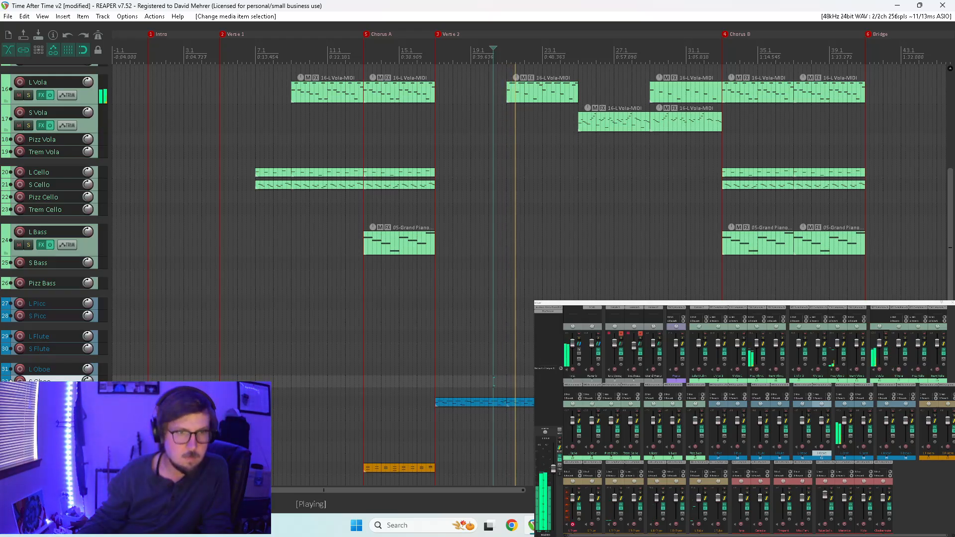
pyautogui.click(561, 403)
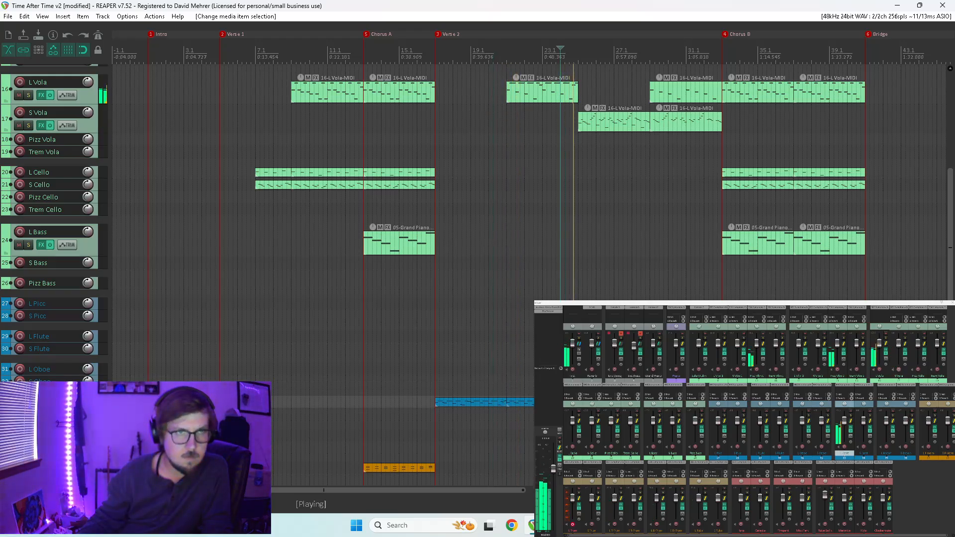
# In the L Cnet item at measure 21, lower the last two notes of measure 24 to F#4 and G4.
pyautogui.doubleClick(573, 402)
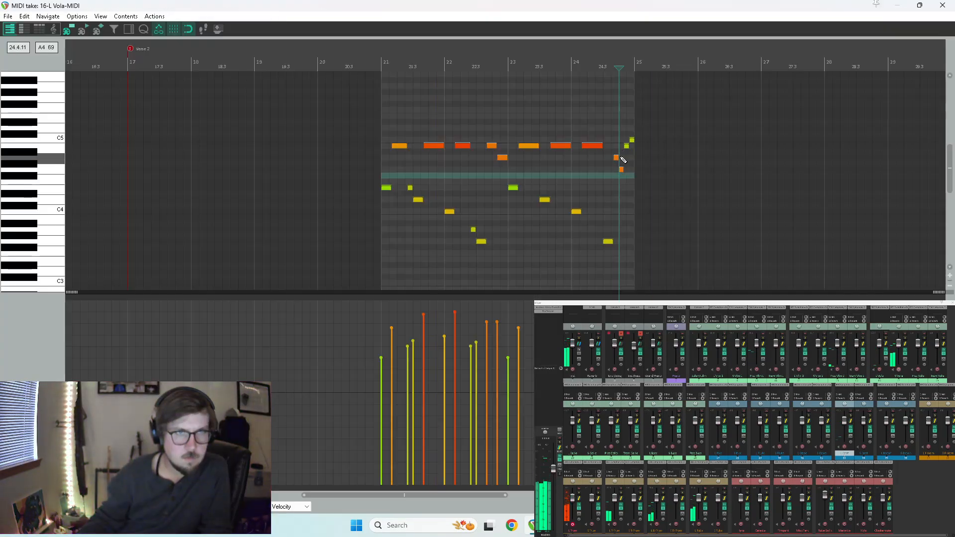
pyautogui.moveTo(631, 141); pyautogui.dragTo(632, 158)
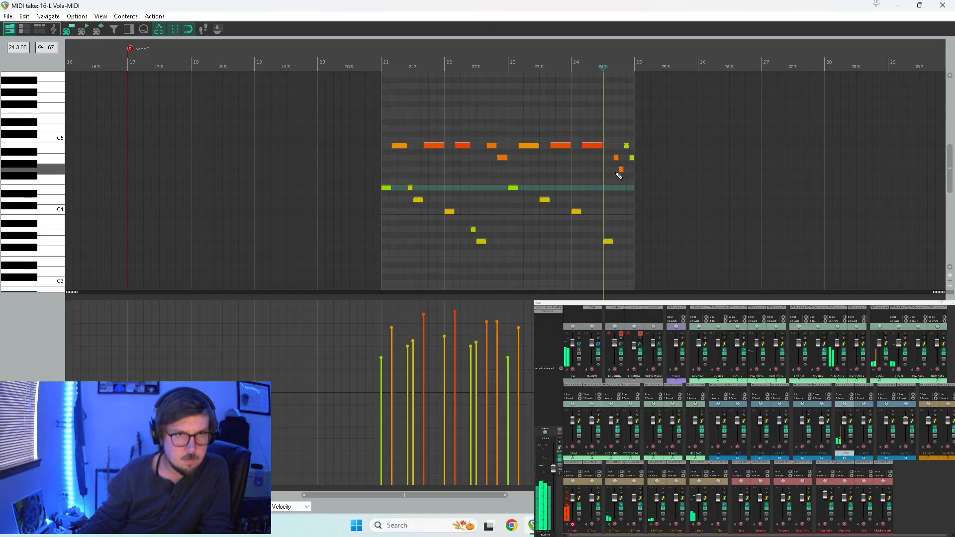
pyautogui.moveTo(627, 151); pyautogui.dragTo(626, 178)
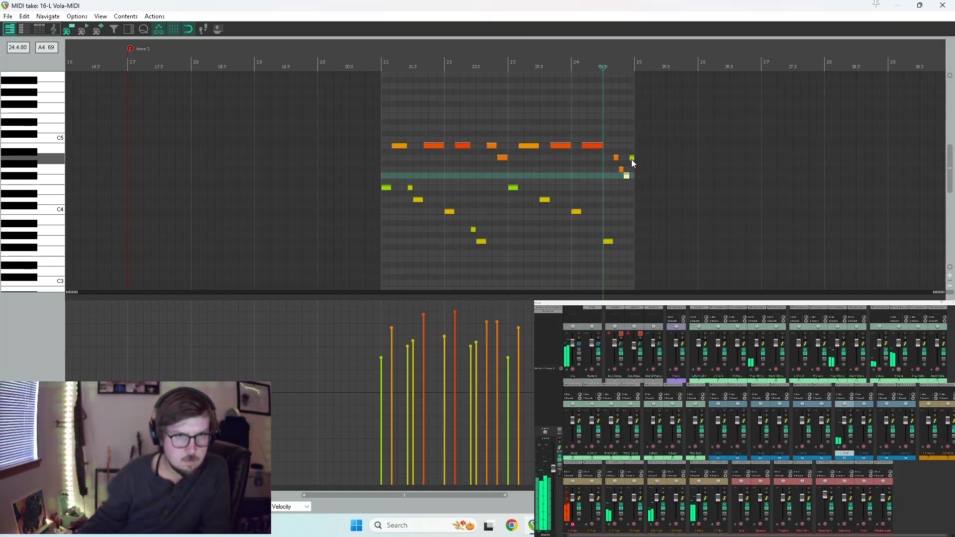
pyautogui.click(628, 188)
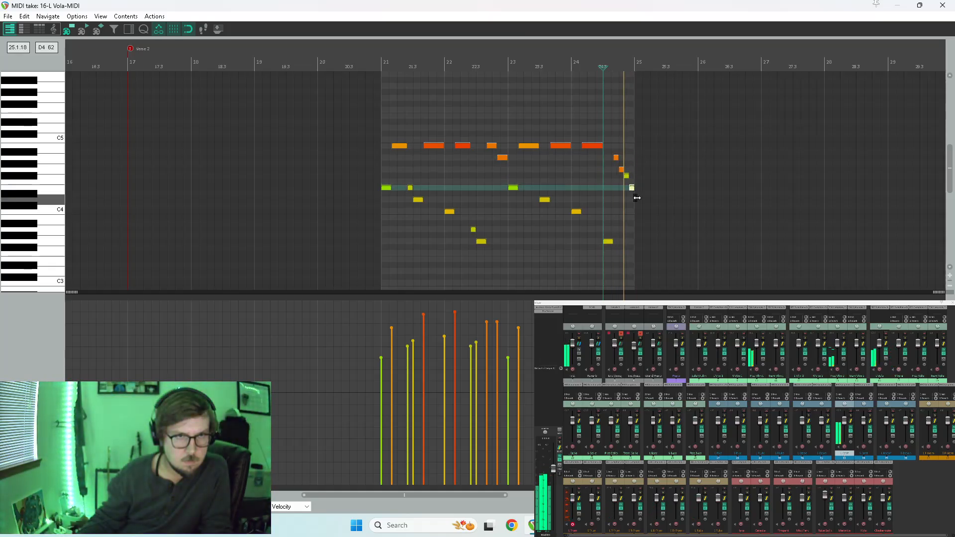
pyautogui.moveTo(633, 189); pyautogui.dragTo(632, 199)
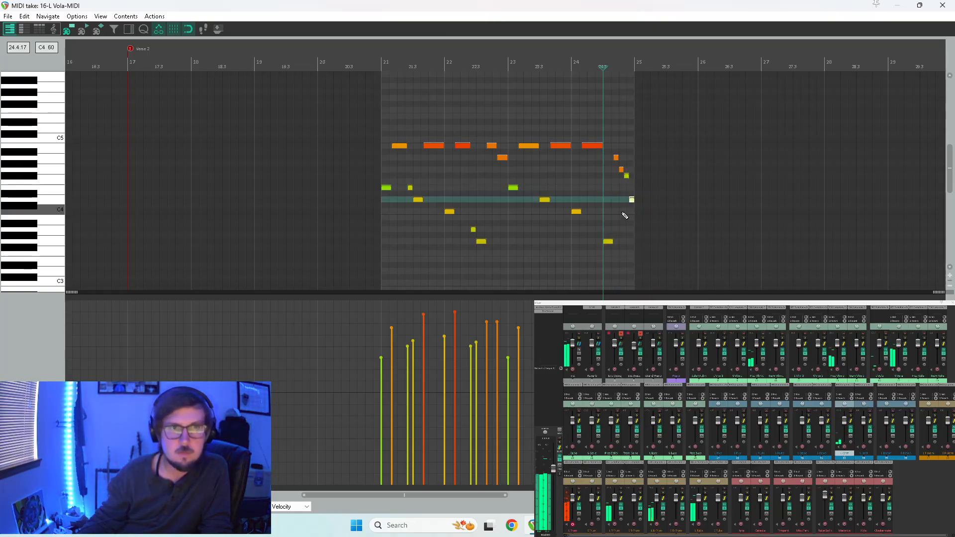
pyautogui.moveTo(632, 199); pyautogui.dragTo(635, 172)
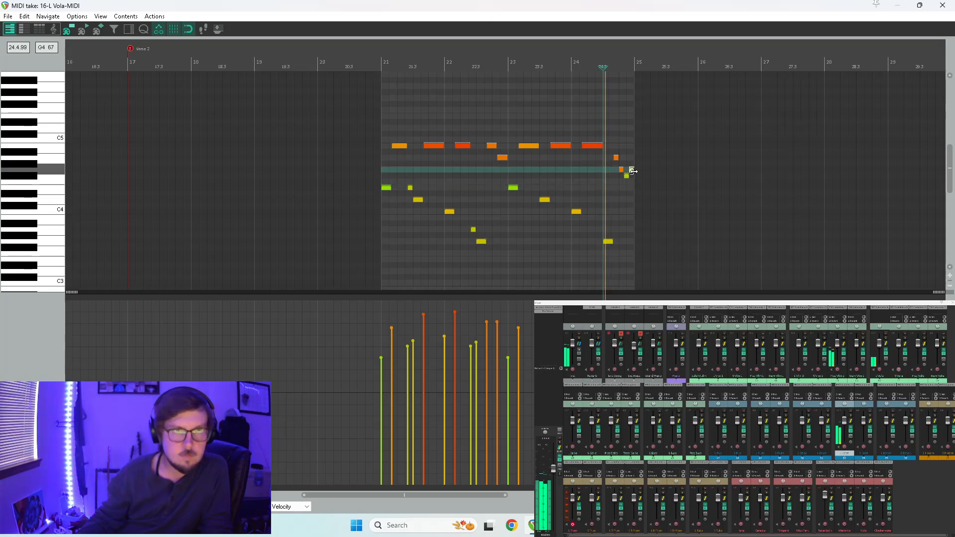
pyautogui.click(942, 5)
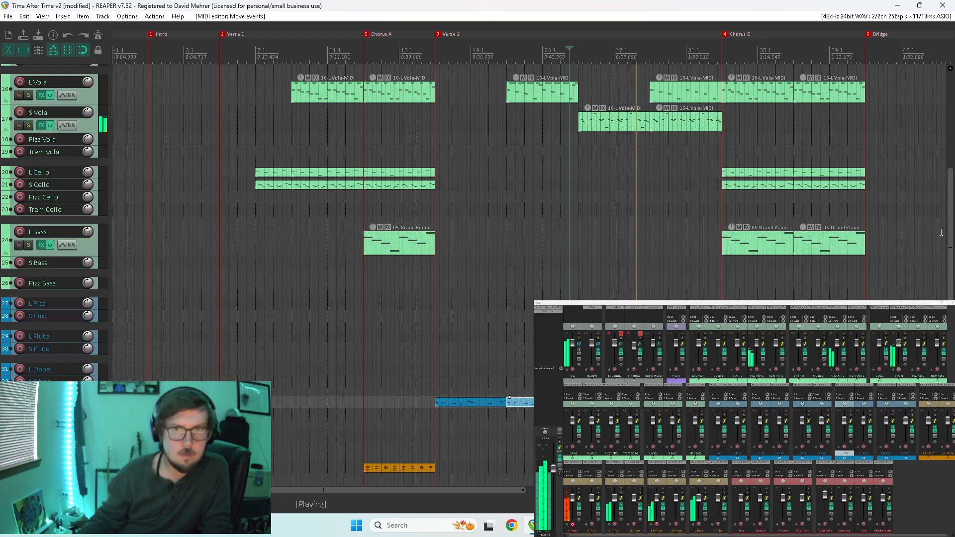
# Copy the viola MIDI item onto the L Oboe track at measure 25 and play from there.
pyautogui.moveTo(951, 237); pyautogui.dragTo(947, 295)
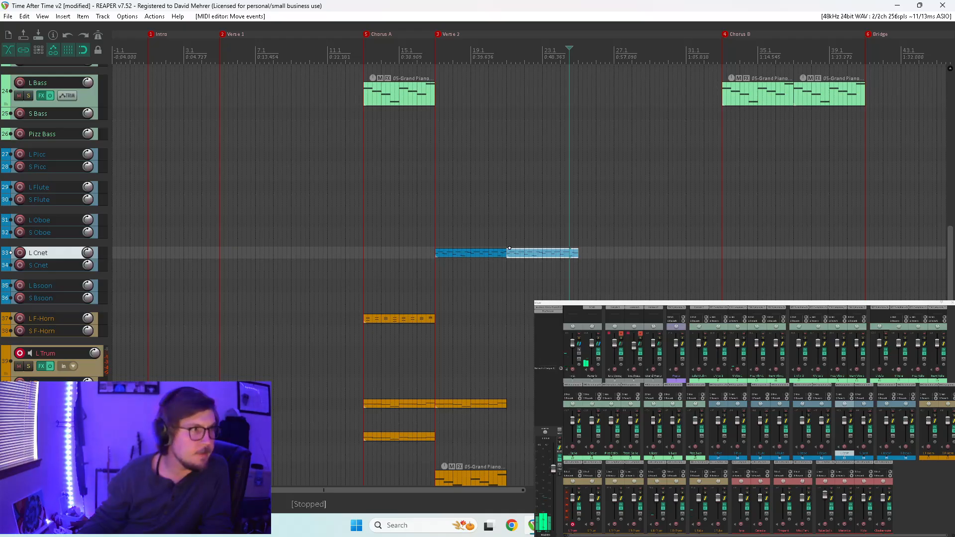
pyautogui.click(618, 362)
pyautogui.moveTo(618, 362); pyautogui.dragTo(601, 221)
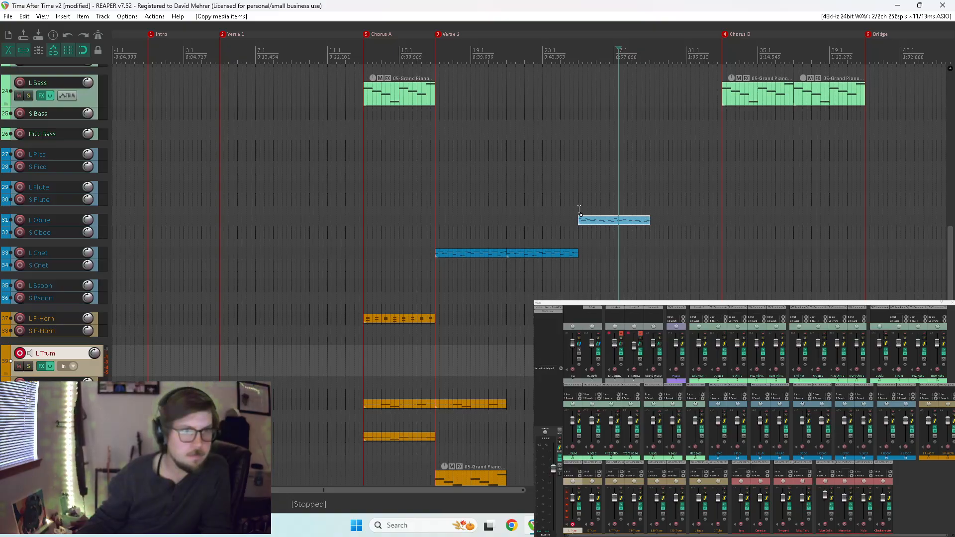
pyautogui.click(587, 221)
pyautogui.press('space')
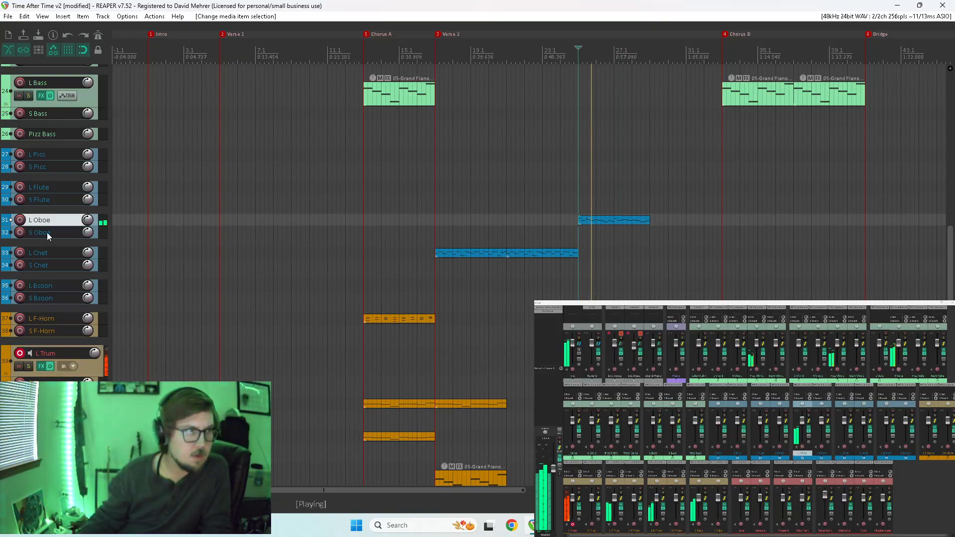
# Record-arm L Oboe, briefly toggle its solo, and copy its item to measure 29.
pyautogui.click(20, 219)
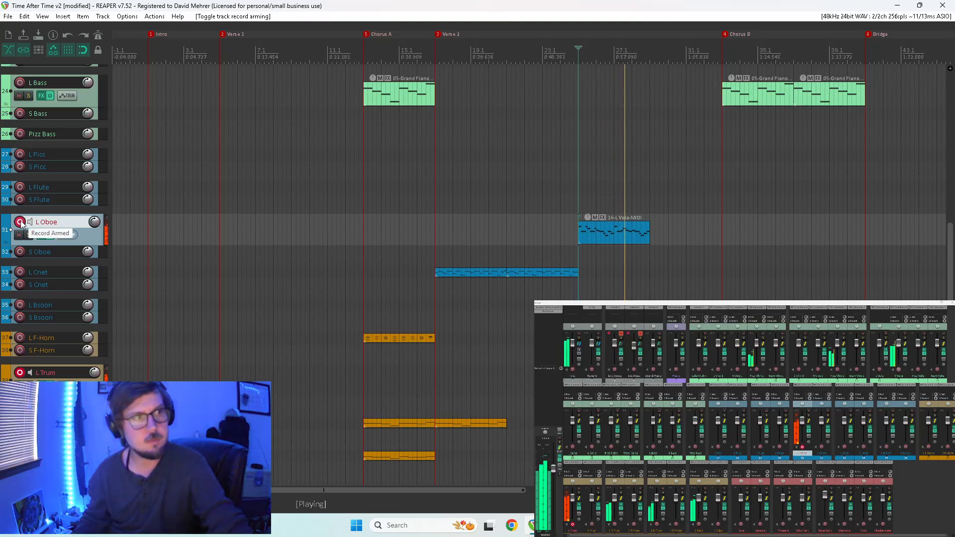
pyautogui.click(27, 235)
pyautogui.click(27, 235)
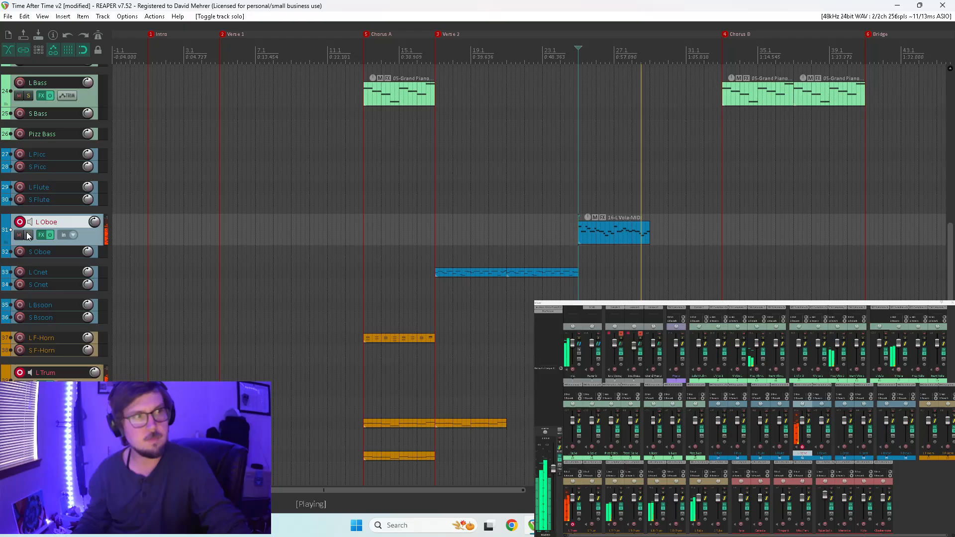
pyautogui.click(573, 304)
pyautogui.moveTo(610, 229); pyautogui.dragTo(683, 228)
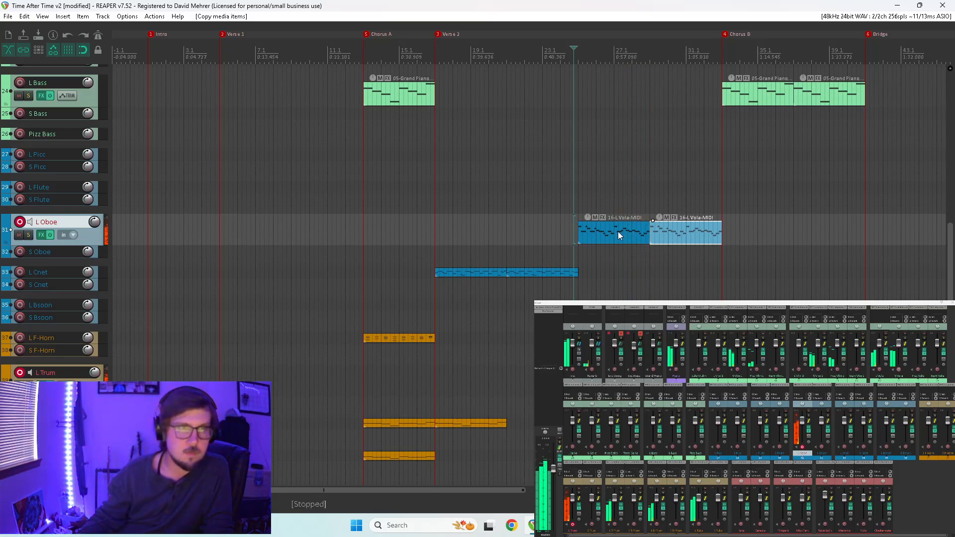
# In the L Oboe item at measure 25, raise the five long B4 notes to F#5, leaving out the other B4 notes.
pyautogui.doubleClick(604, 231)
pyautogui.scroll(-4, 350, 246)
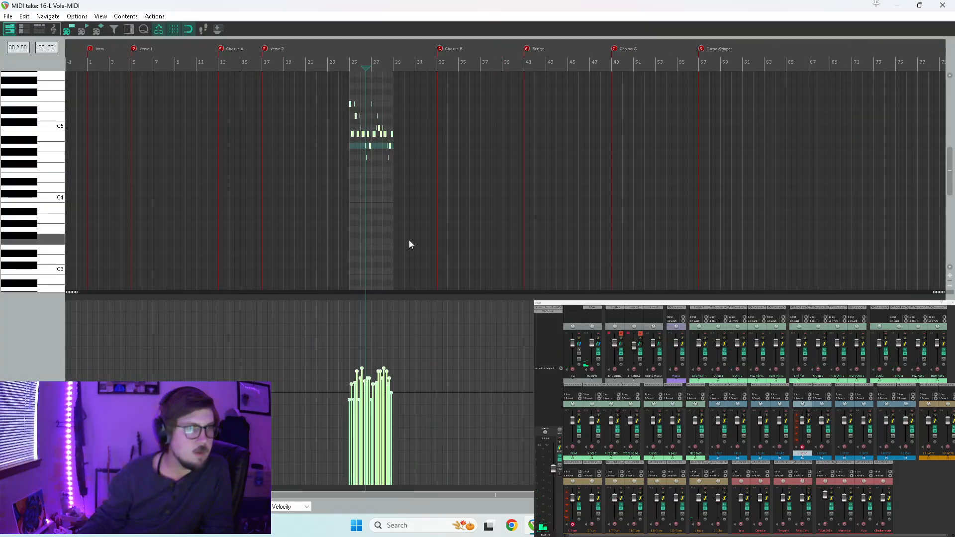
pyautogui.scroll(4, 45, 124)
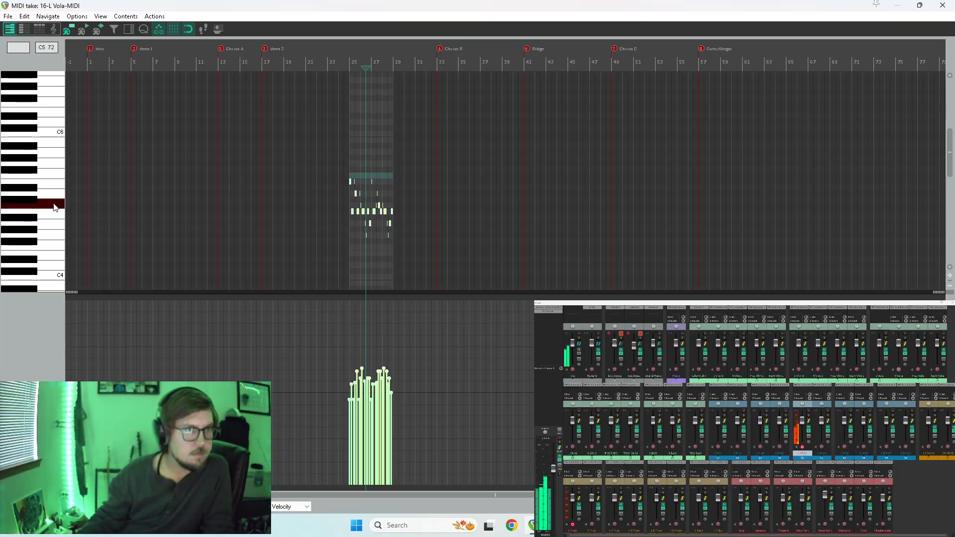
pyautogui.scroll(3, 474, 214)
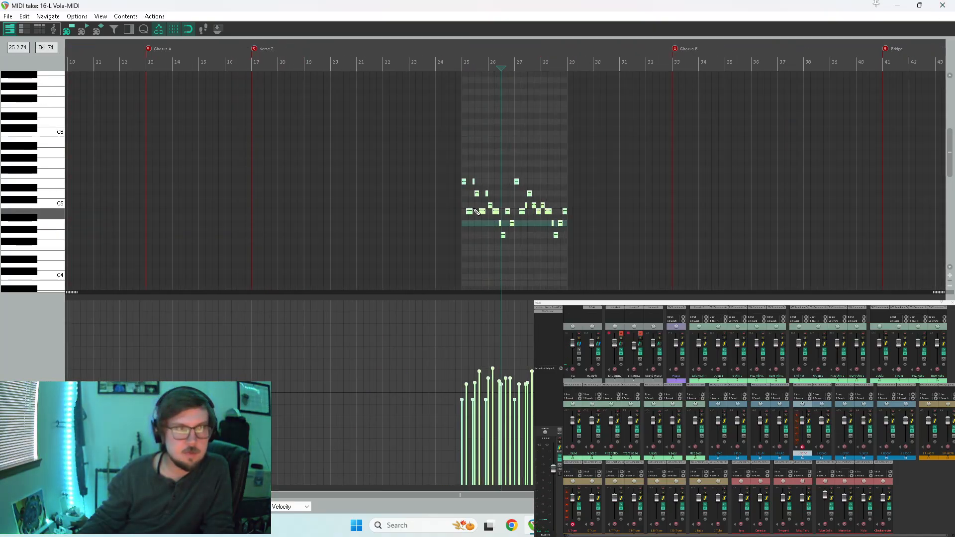
pyautogui.scroll(2, 567, 202)
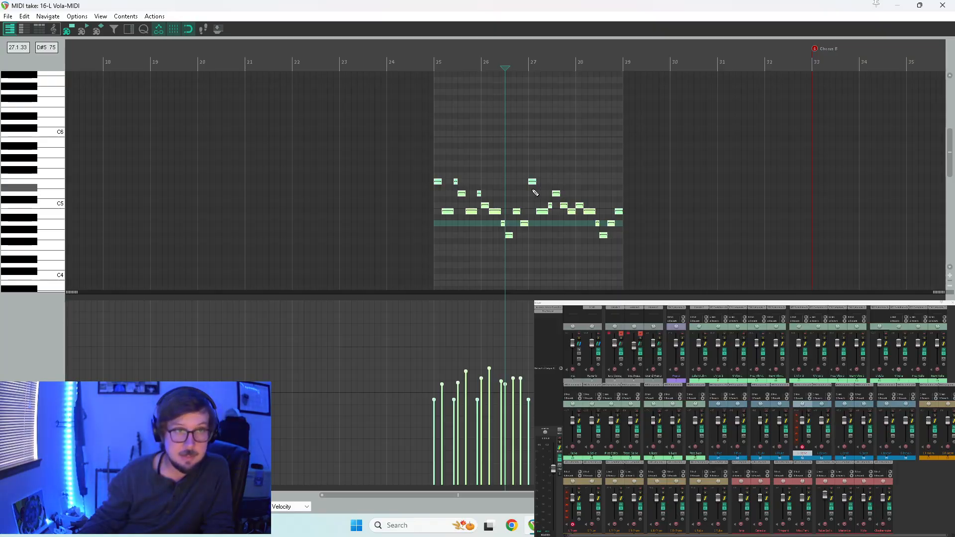
pyautogui.scroll(3, 463, 182)
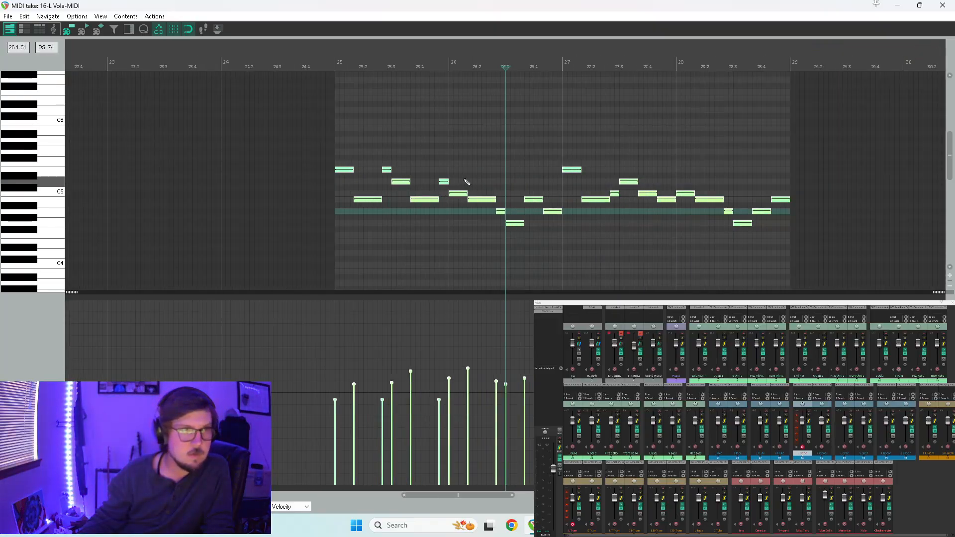
pyautogui.moveTo(368, 200); pyautogui.dragTo(784, 200)
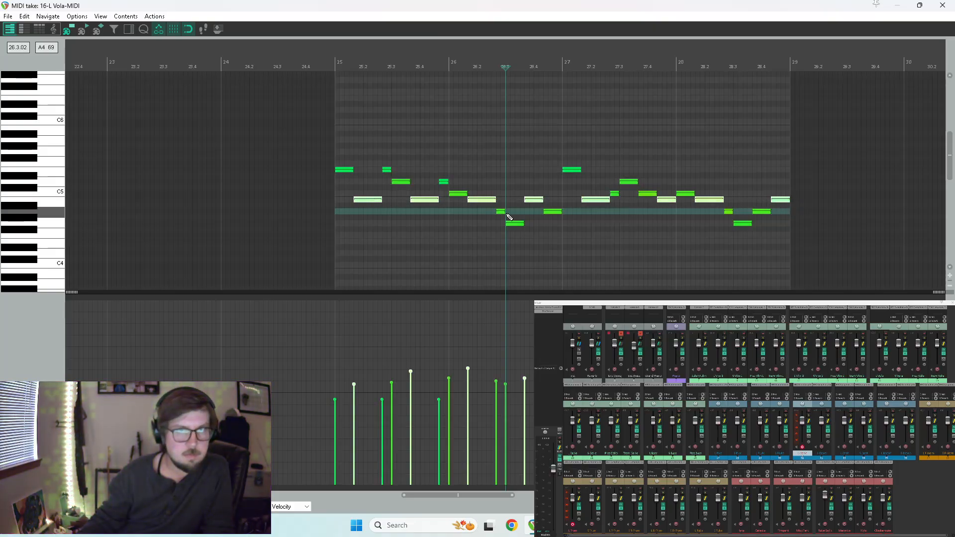
pyautogui.keyDown('ctrl'); pyautogui.click(665, 201); pyautogui.keyUp('ctrl')
pyautogui.keyDown('ctrl'); pyautogui.click(780, 200); pyautogui.keyUp('ctrl')
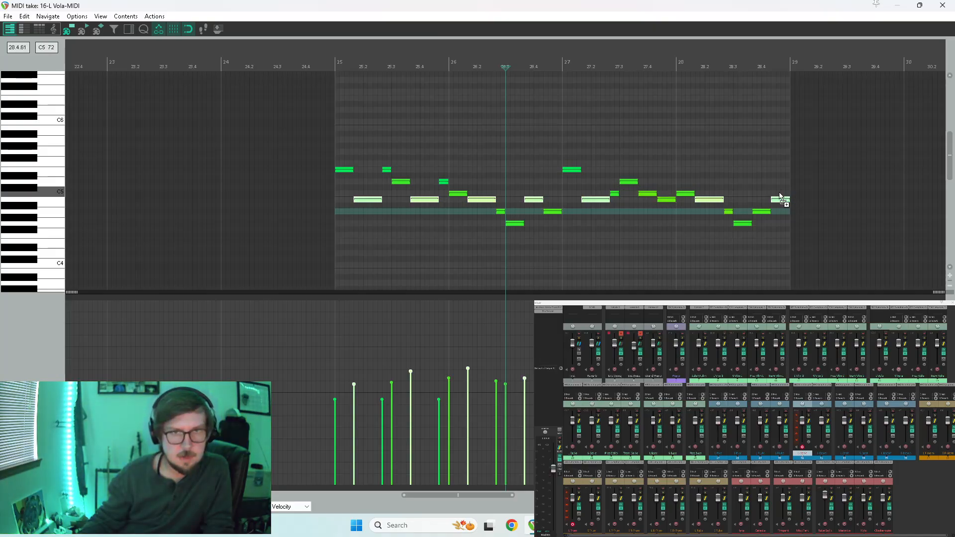
pyautogui.keyDown('ctrl'); pyautogui.click(533, 202); pyautogui.keyUp('ctrl')
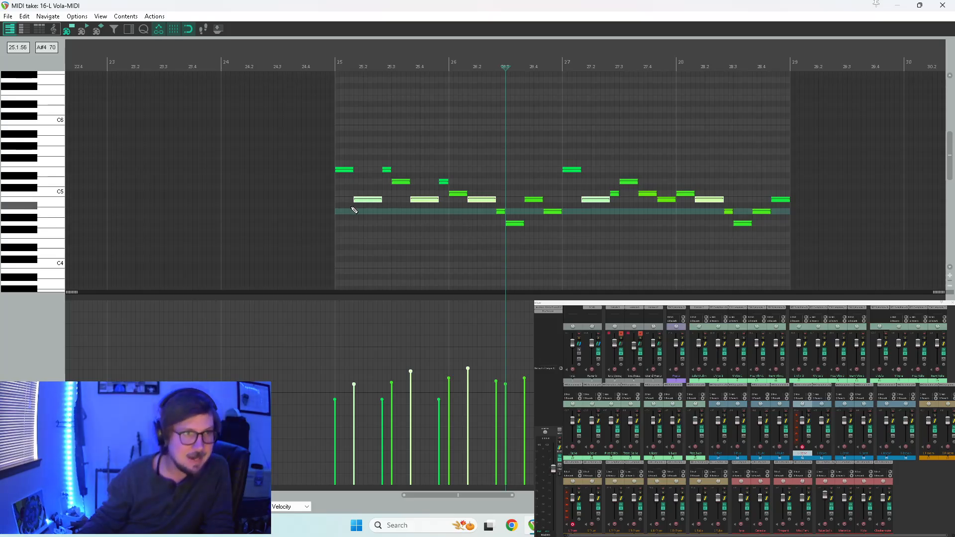
pyautogui.click(56, 203)
pyautogui.click(53, 181)
pyautogui.click(54, 163)
pyautogui.click(33, 158)
pyautogui.moveTo(367, 202); pyautogui.dragTo(369, 160)
# Play the oboe line from measure 25, disarm L Trum, and replay the passage.
pyautogui.press('space')
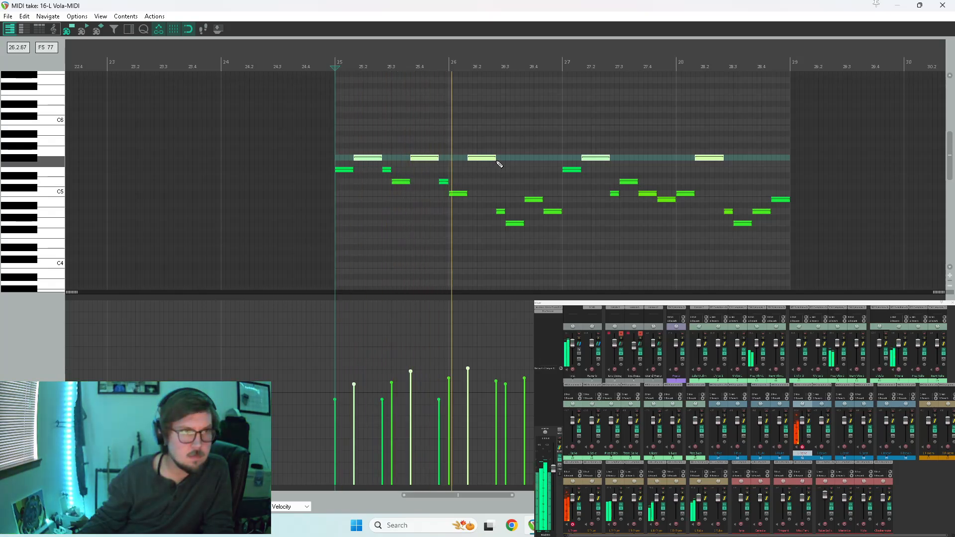
pyautogui.press('space')
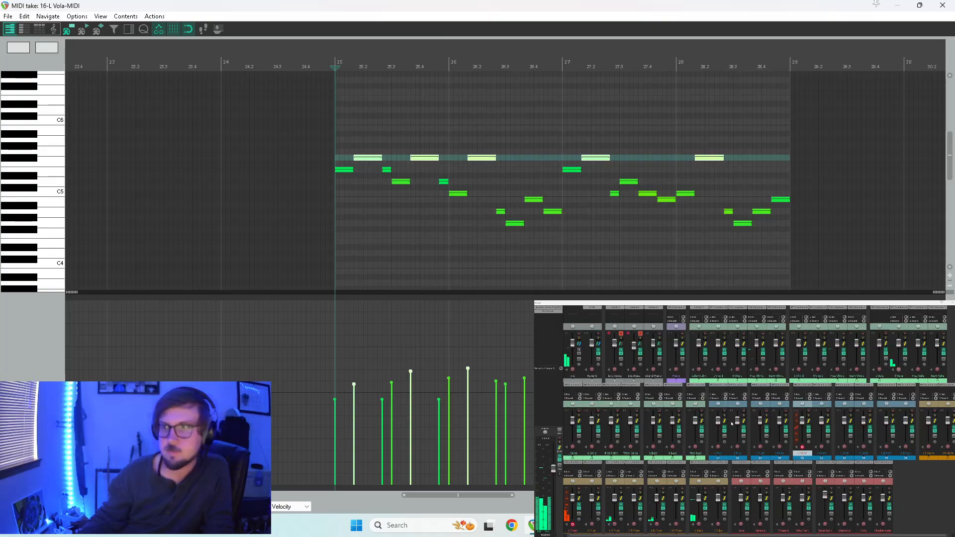
pyautogui.press('space')
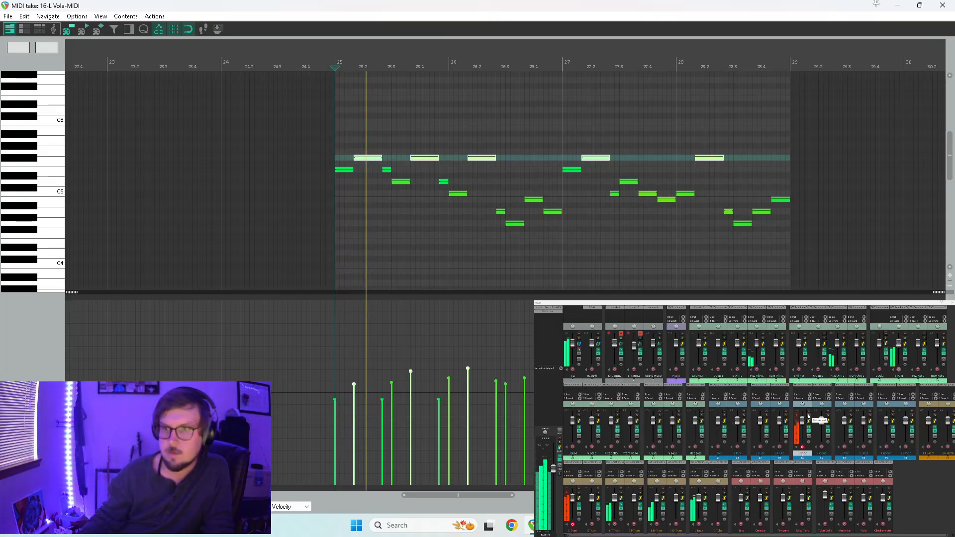
pyautogui.click(572, 525)
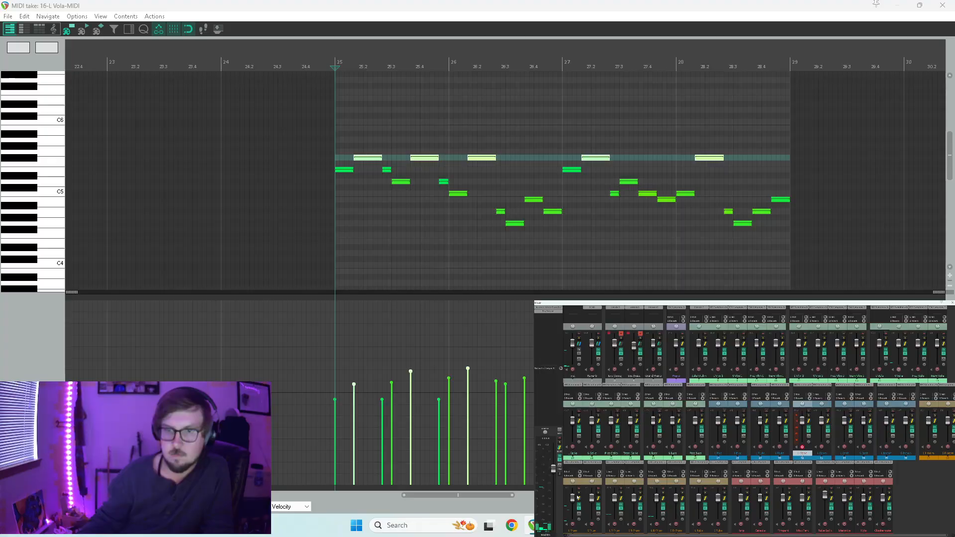
pyautogui.press('space')
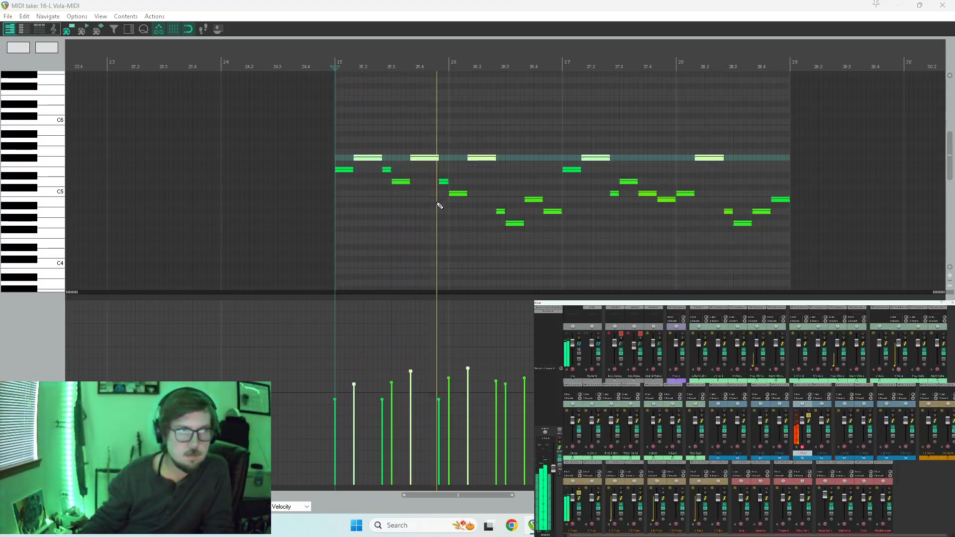
# Raise the five F#5 notes of the oboe line to G5 and listen to the start of measure 25.
pyautogui.click(367, 157)
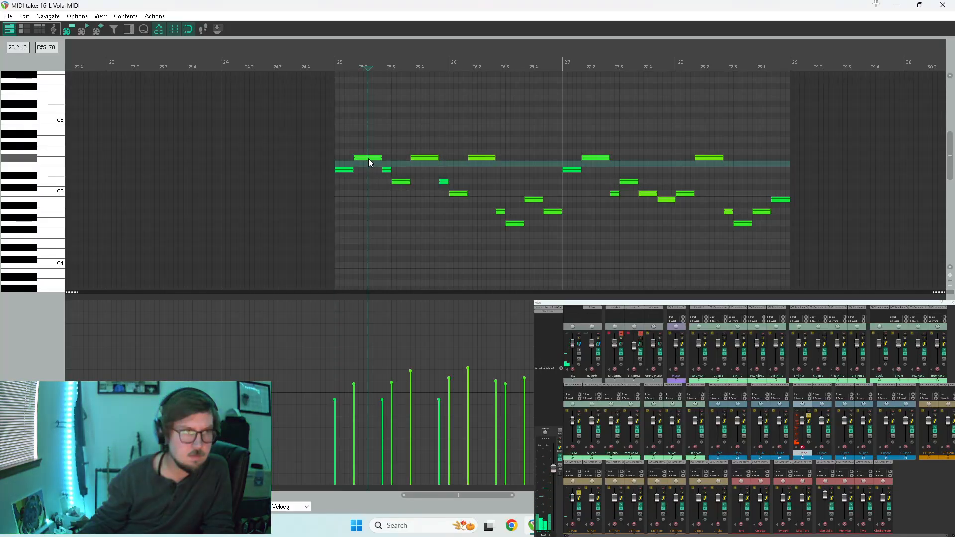
pyautogui.keyDown('ctrl'); pyautogui.keyDown('alt'); pyautogui.keyDown('shift'); pyautogui.click(368, 158); pyautogui.keyUp('shift'); pyautogui.keyUp('alt'); pyautogui.keyUp('ctrl')
pyautogui.moveTo(368, 158); pyautogui.dragTo(368, 153)
pyautogui.press('space')
pyautogui.press('space')
# Lower the second G5 note of measure 25 to F#5 and replay from the start of the item.
pyautogui.click(426, 153)
pyautogui.click(426, 153)
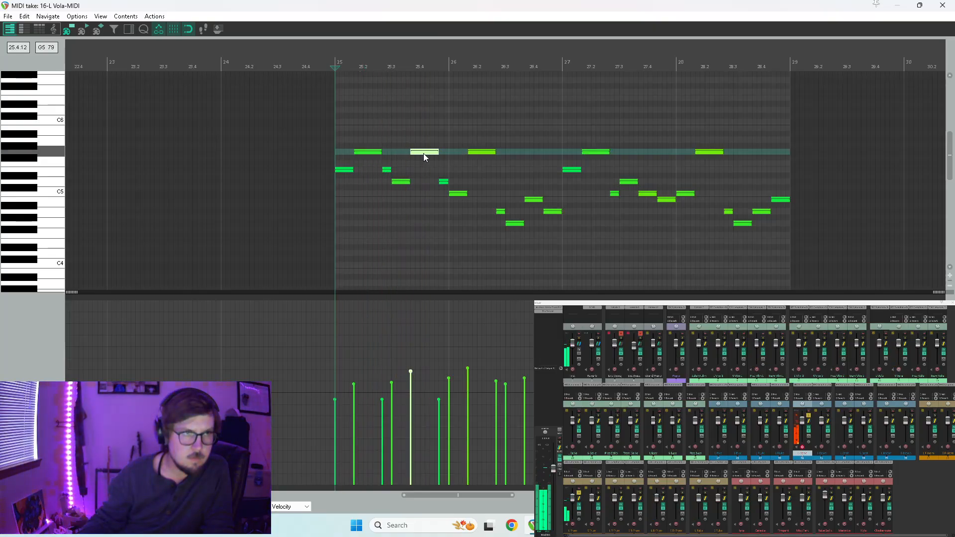
pyautogui.press('Down')
pyautogui.press('space')
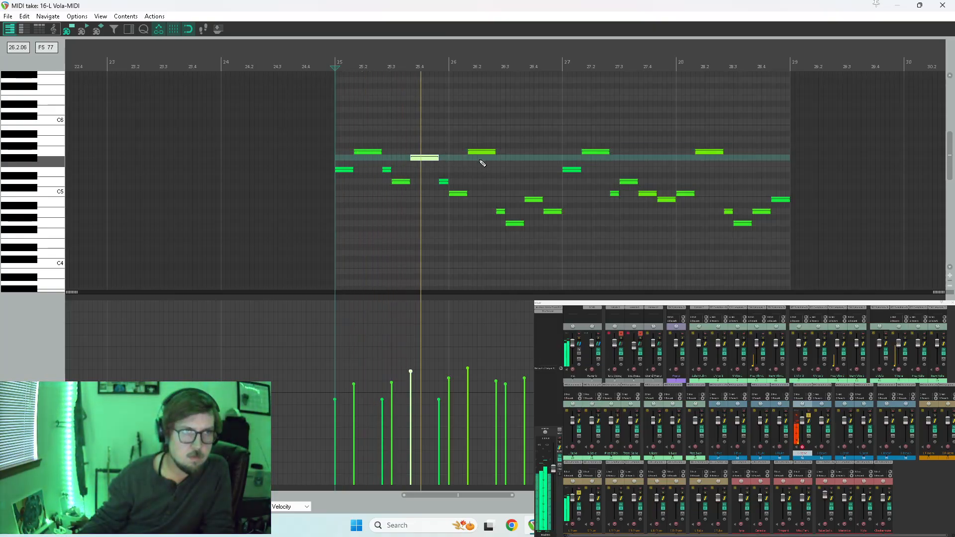
pyautogui.press('space')
# Lower the G5 note in measure 26 to E5 and play through to measure 28.
pyautogui.click(480, 153)
pyautogui.moveTo(480, 154); pyautogui.dragTo(482, 169)
pyautogui.press('space')
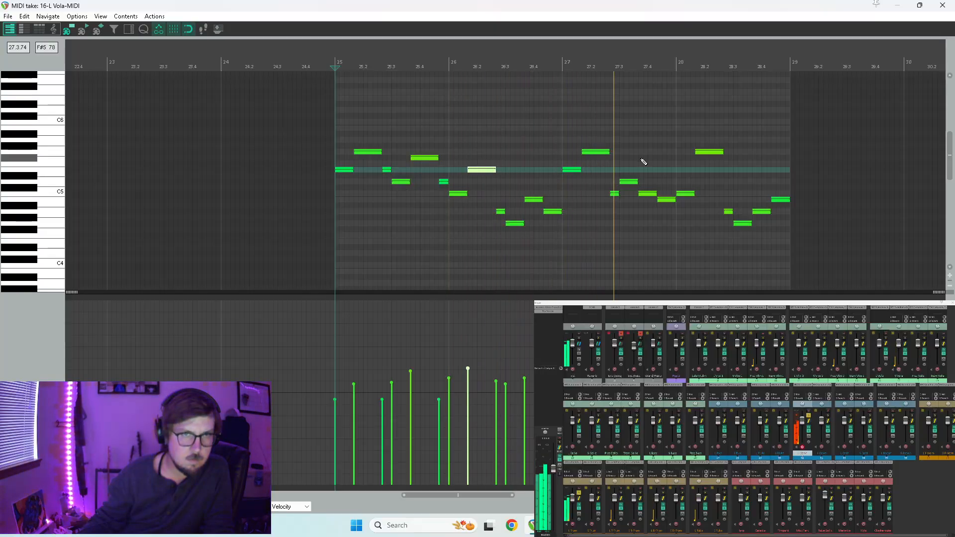
pyautogui.press('space')
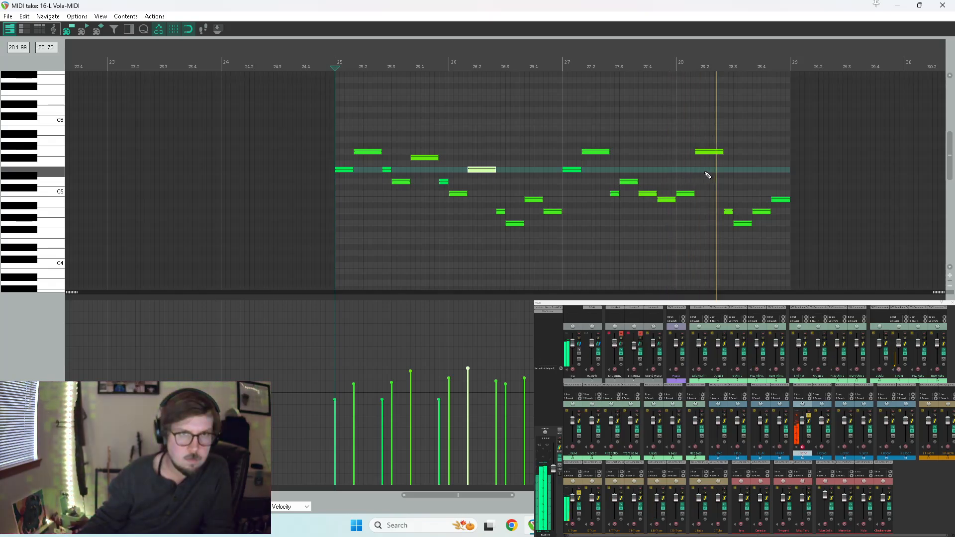
# Lower the G5 note in measure 28 to E5, listen to the line, and return to the project start.
pyautogui.click(712, 153)
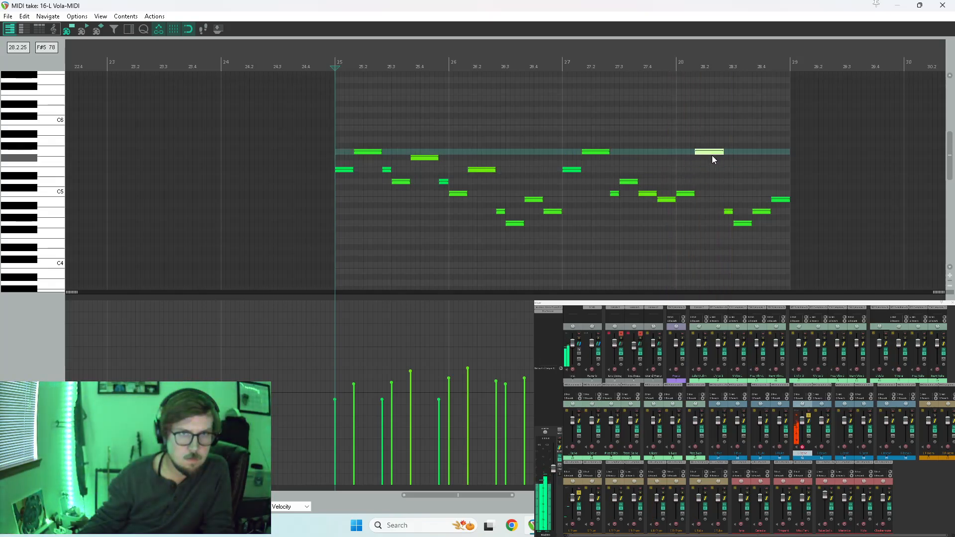
pyautogui.press('Down')
pyautogui.press('space')
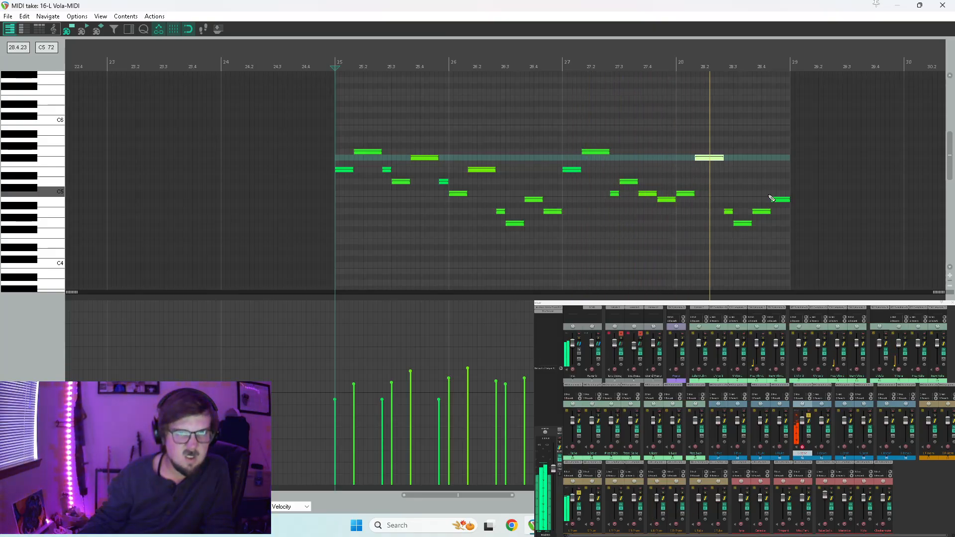
pyautogui.moveTo(709, 159); pyautogui.dragTo(712, 172)
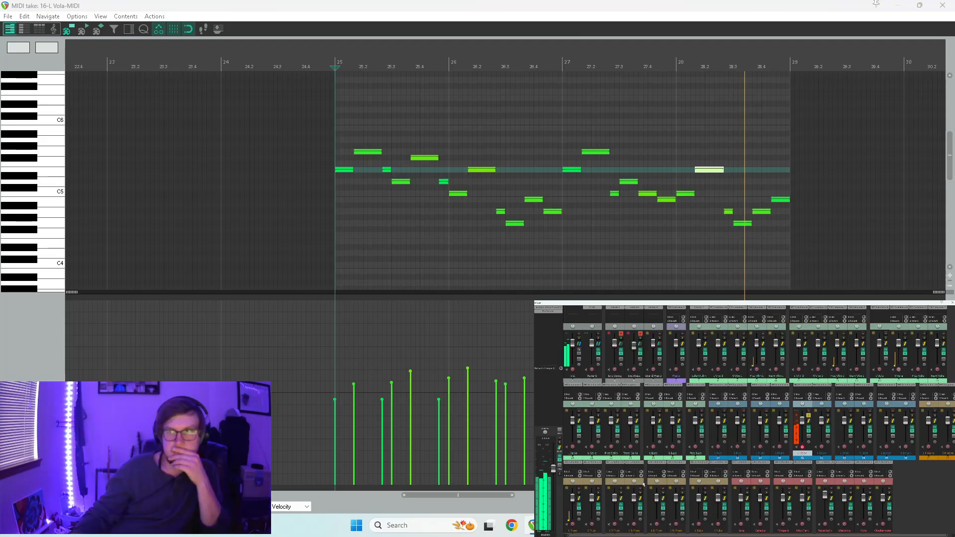
pyautogui.press('Home')
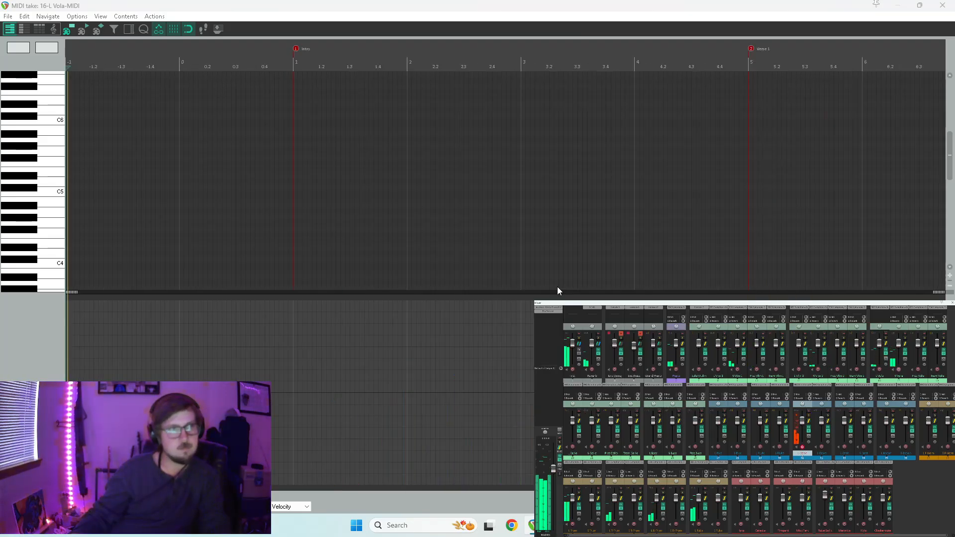
# Play the edited L Oboe line from measure 25 through its first four measures and return to the arrangement.
pyautogui.scroll(-8, 594, 232)
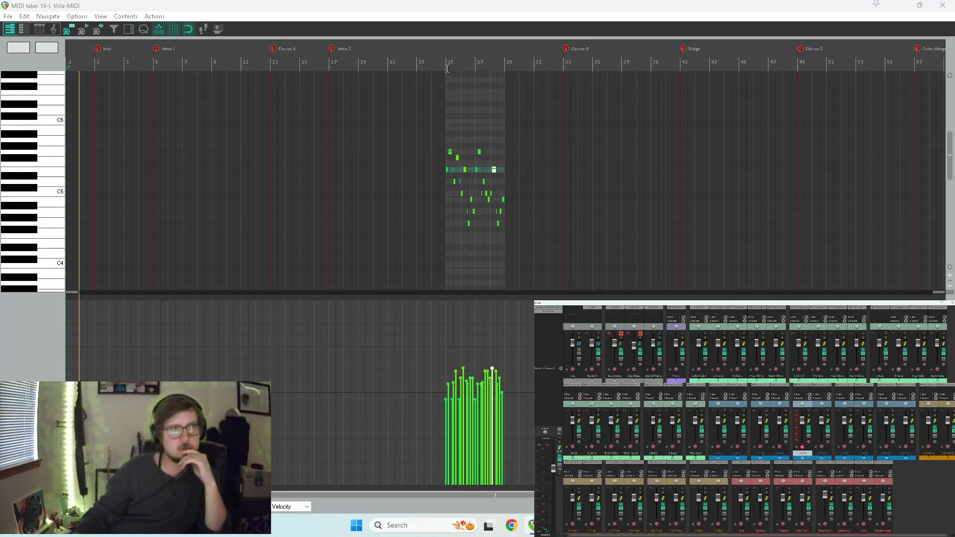
pyautogui.click(446, 58)
pyautogui.doubleClick(712, 5)
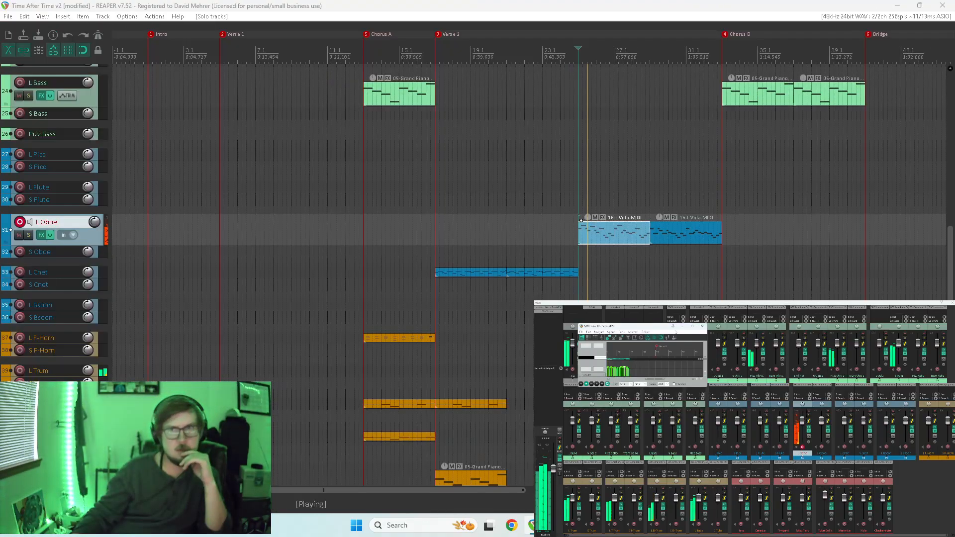
pyautogui.moveTo(655, 327); pyautogui.dragTo(733, 3)
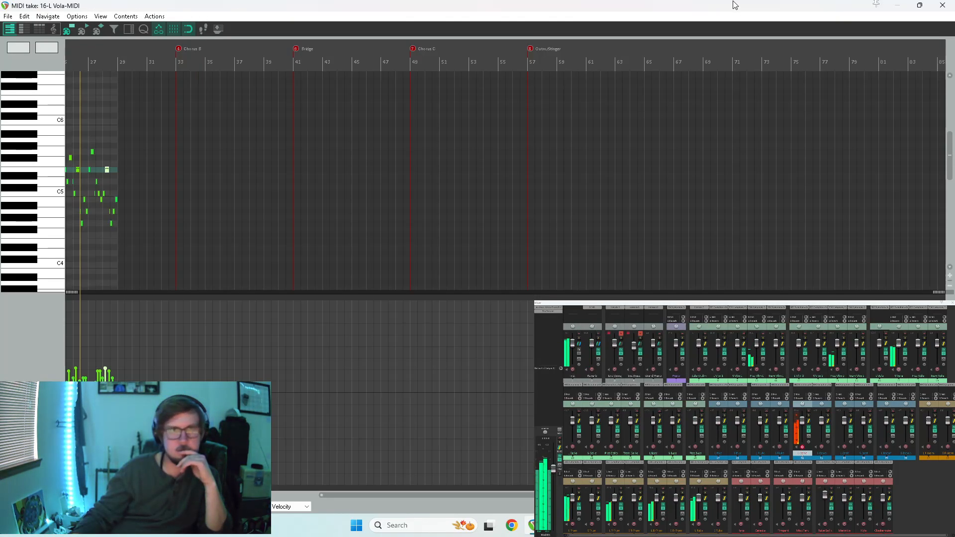
pyautogui.scroll(6, 646, 238)
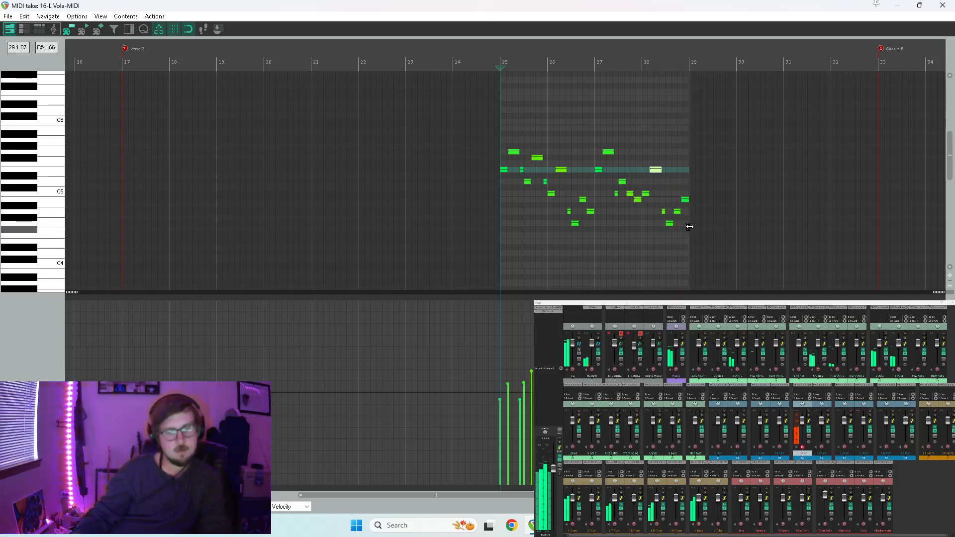
pyautogui.press('Escape')
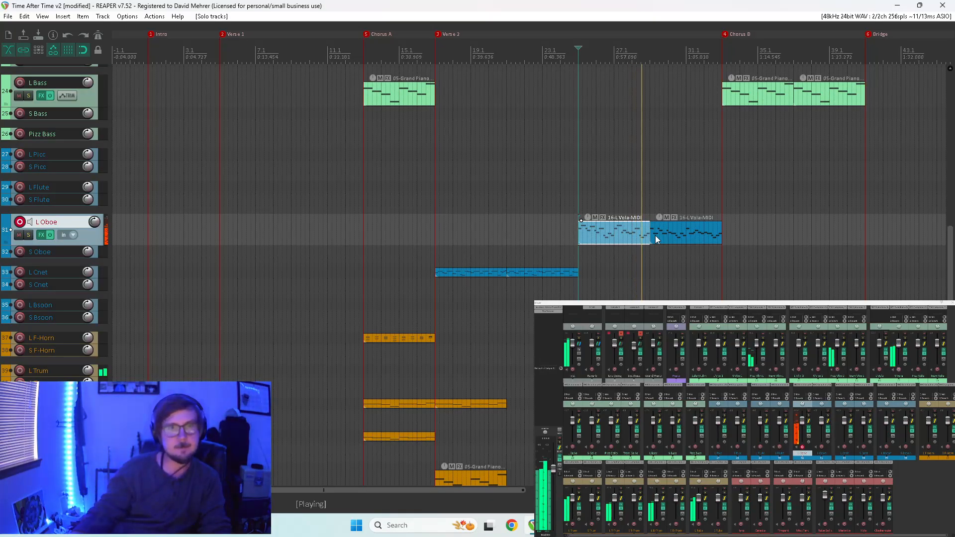
# Replace the second L Oboe item at measure 29 with a copy of the edited first item and listen to it.
pyautogui.click(668, 234)
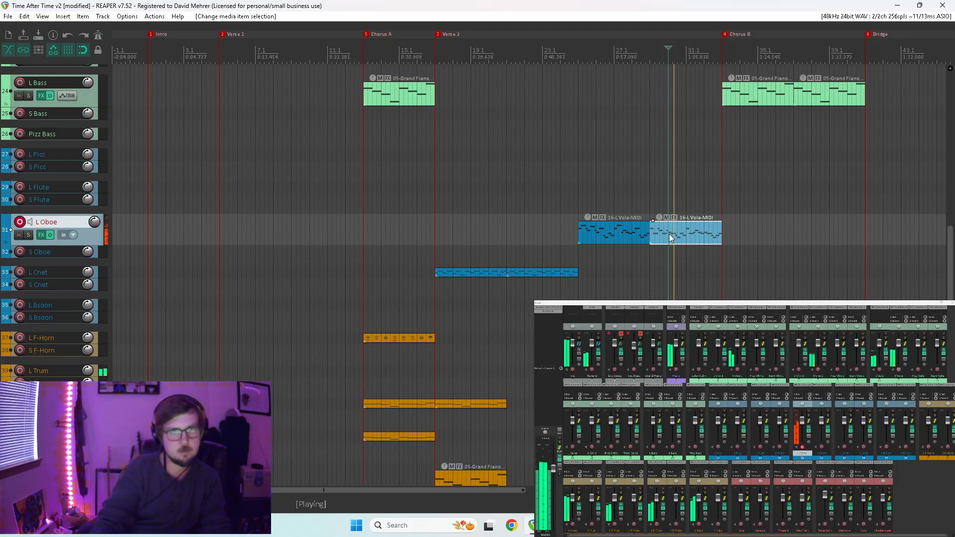
pyautogui.press('Delete')
pyautogui.press('space')
pyautogui.click(631, 220)
pyautogui.moveTo(607, 241); pyautogui.dragTo(679, 239)
pyautogui.press('space')
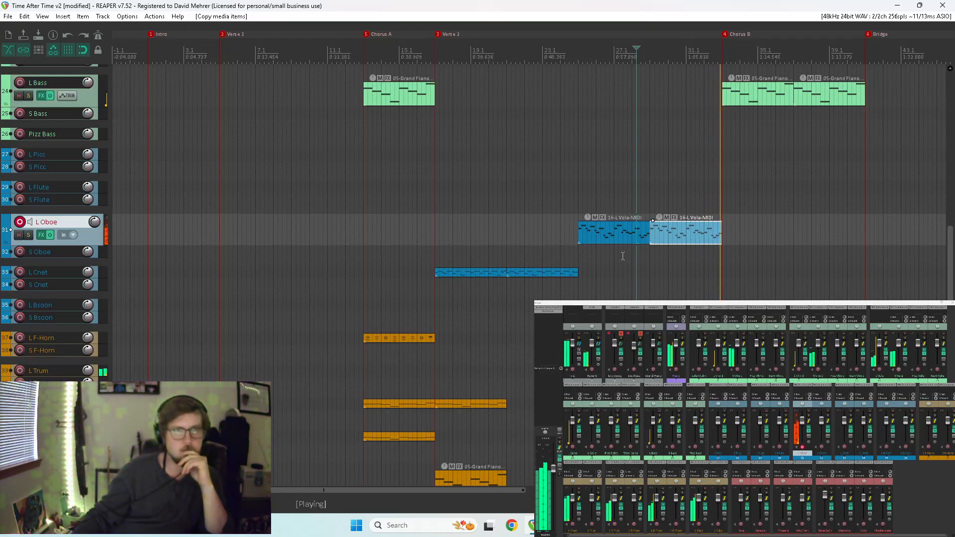
pyautogui.press('space')
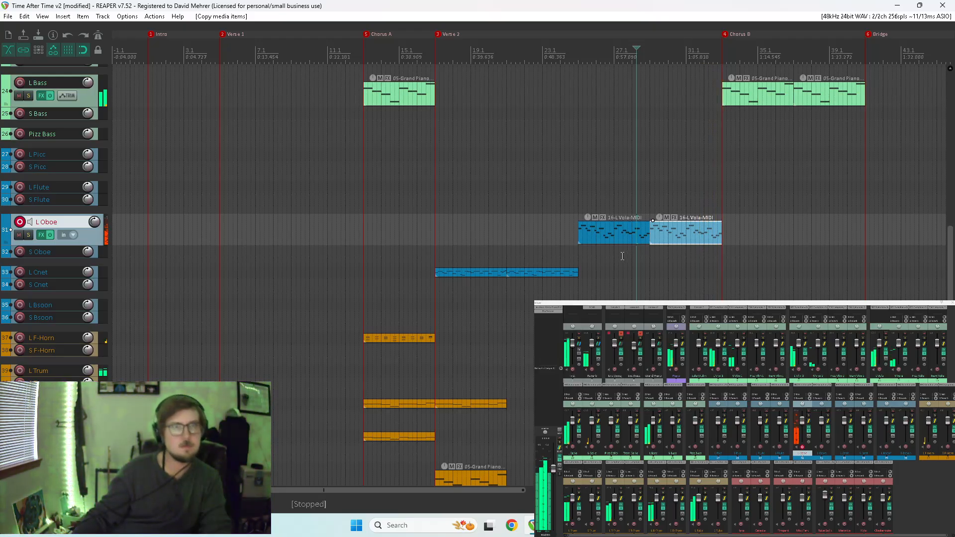
# Copy the second L Cnet item of Verse 2 to measure 25 and disarm recording on the L Oboe track.
pyautogui.click(502, 291)
pyautogui.press('space')
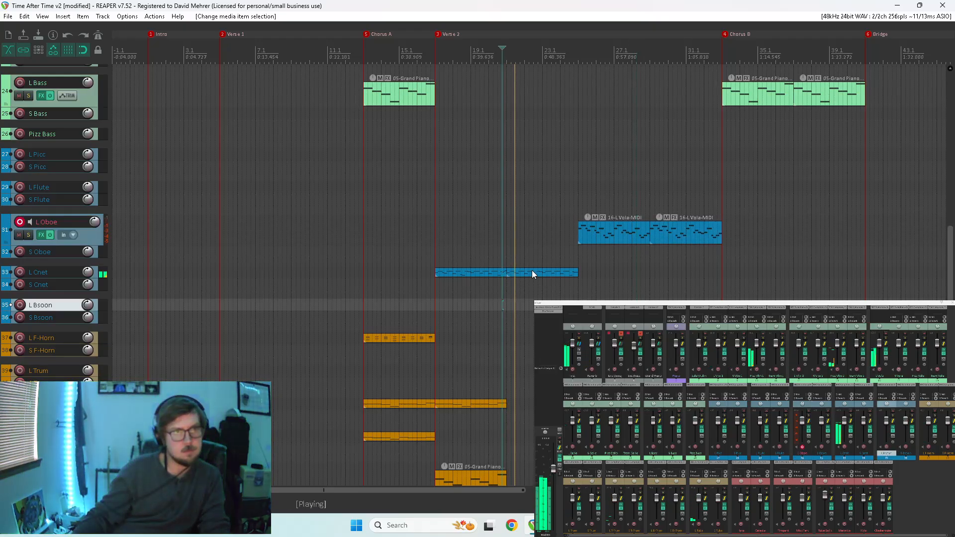
pyautogui.moveTo(532, 276); pyautogui.dragTo(651, 264)
pyautogui.click(802, 446)
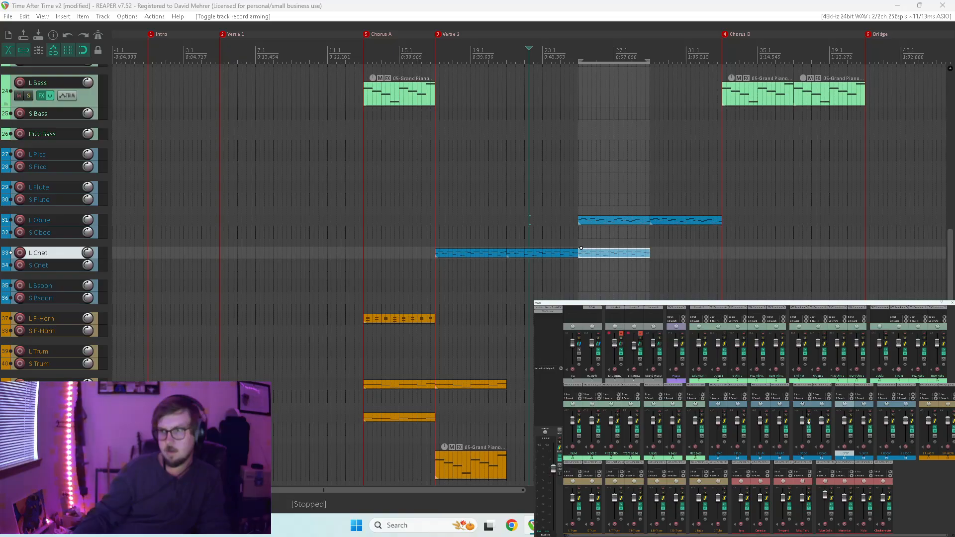
# Solo the long and short oboe and clarinet tracks and start playback from Verse 2.
pyautogui.moveTo(809, 416); pyautogui.dragTo(870, 416)
pyautogui.press('space')
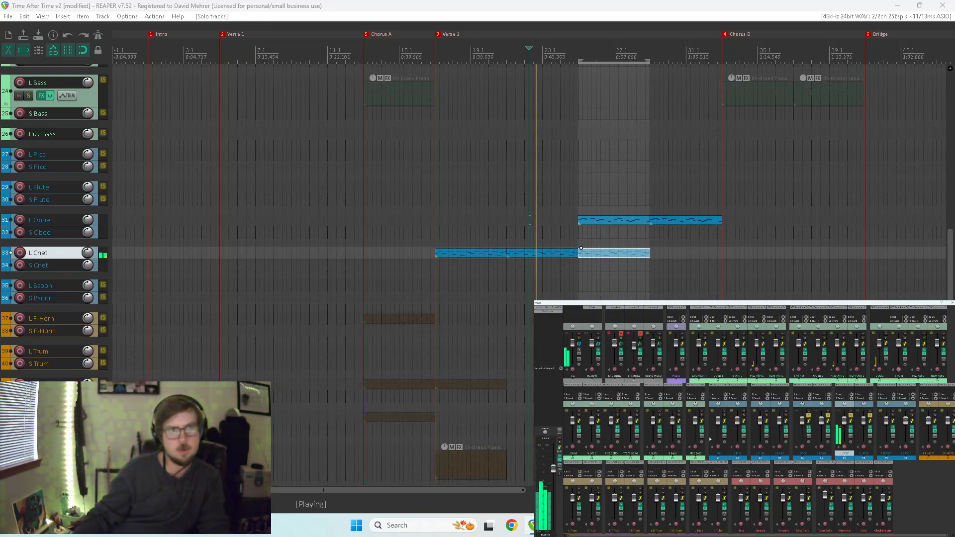
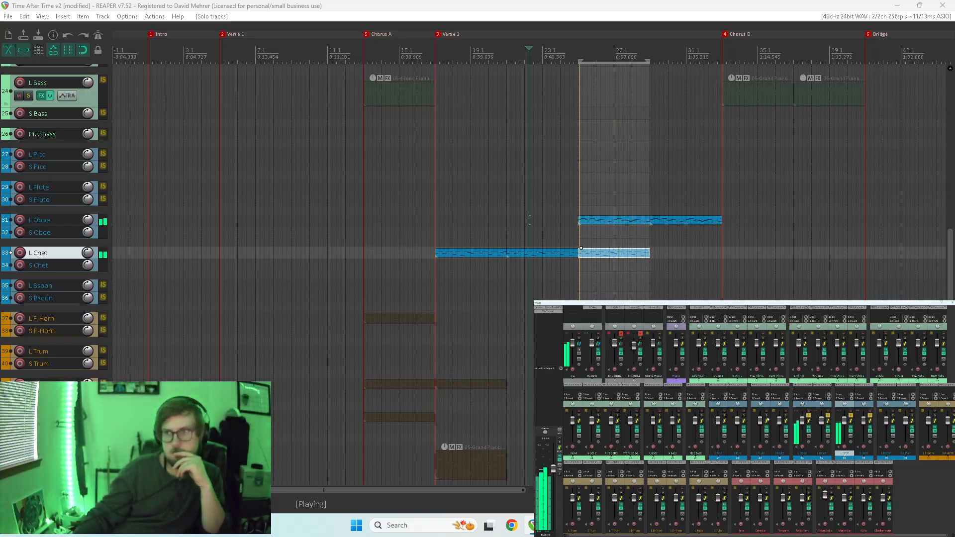
# Unsolo the oboe and clarinet tracks and copy the last L Cnet item to measure 29.
pyautogui.moveTo(809, 416); pyautogui.dragTo(869, 416)
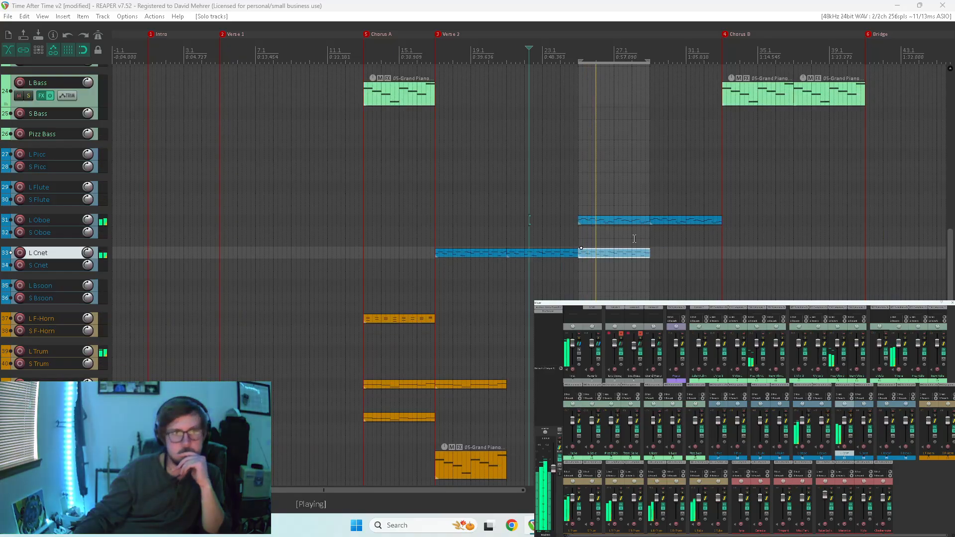
pyautogui.press('space')
pyautogui.moveTo(631, 254); pyautogui.dragTo(696, 257)
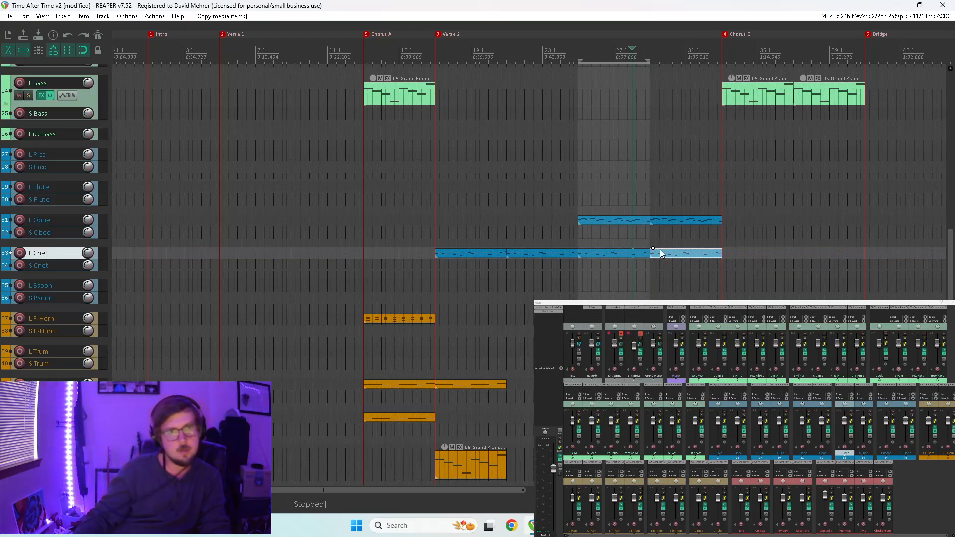
# Play the copied L Cnet item at measure 29 in the MIDI editor and return to the mixer.
pyautogui.doubleClick(658, 252)
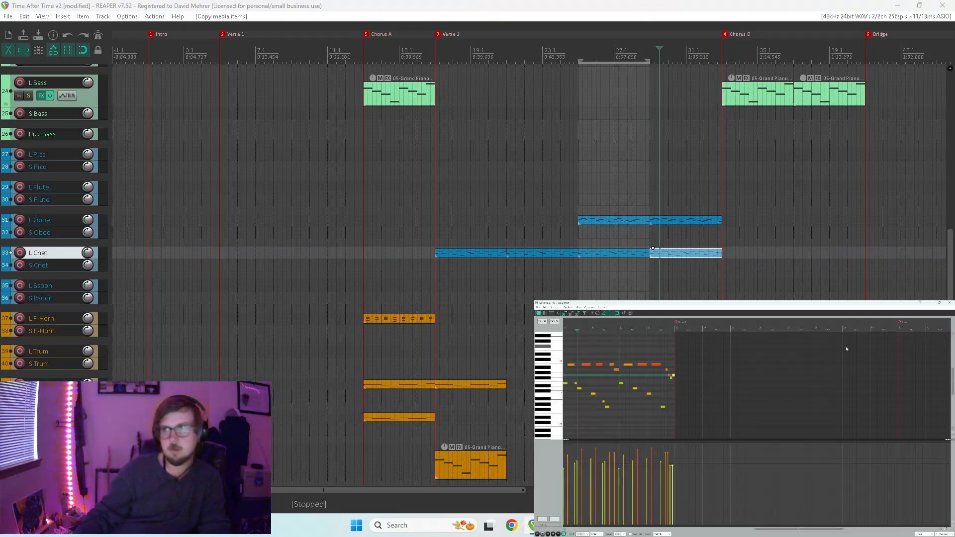
pyautogui.press('space')
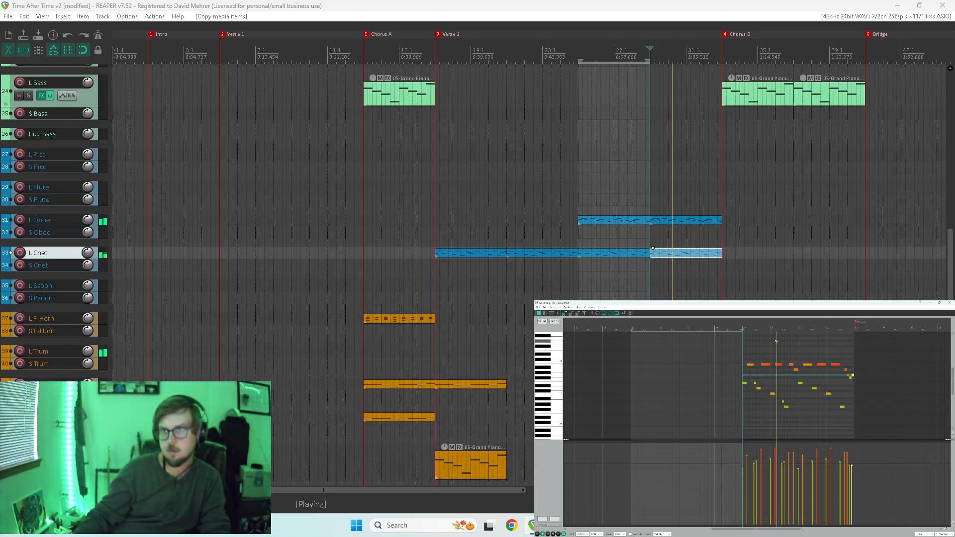
pyautogui.scroll(3, 751, 366)
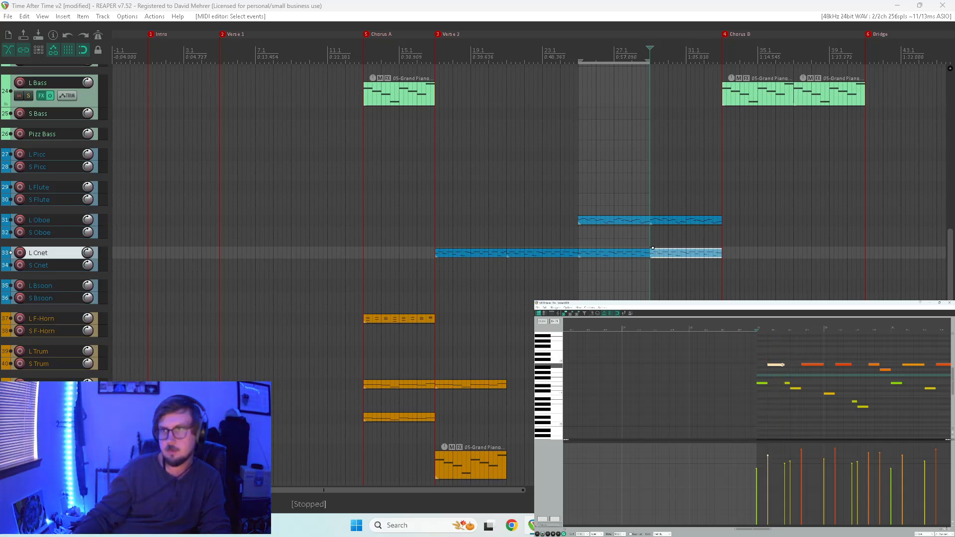
pyautogui.press('space')
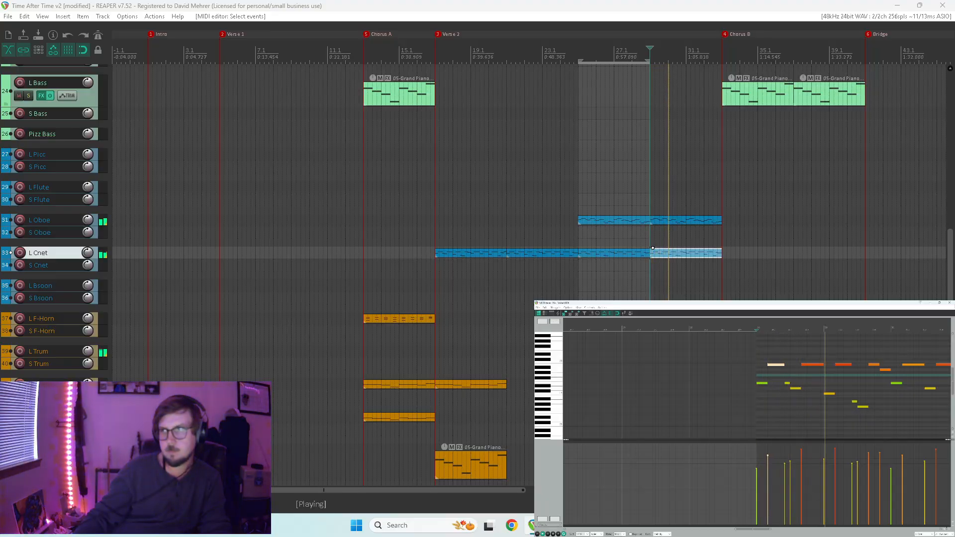
pyautogui.hotkey('ctrl', 'm')
pyautogui.press('space')
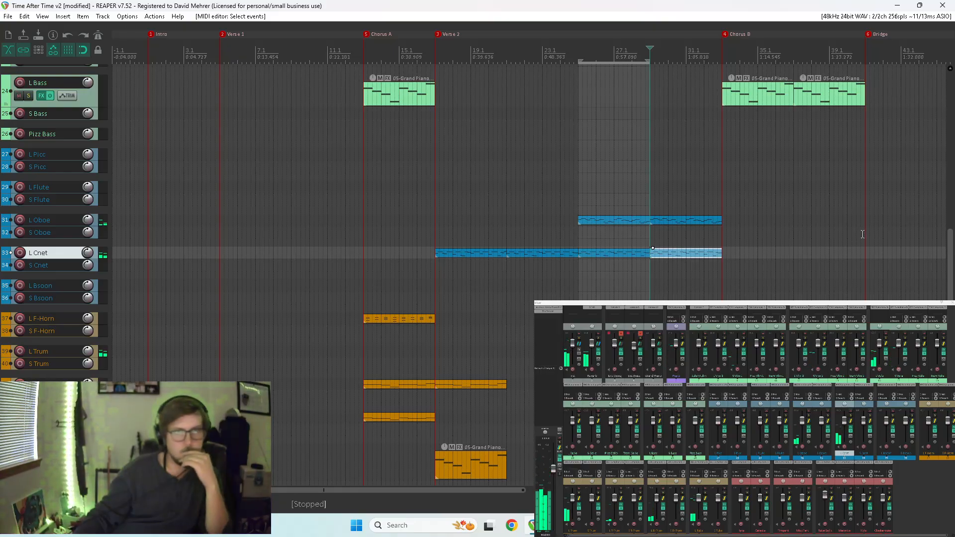
# Copy the L Cnet item at measure 29 onto the S Cnet track and listen to its opening notes.
pyautogui.scroll(2, 853, 235)
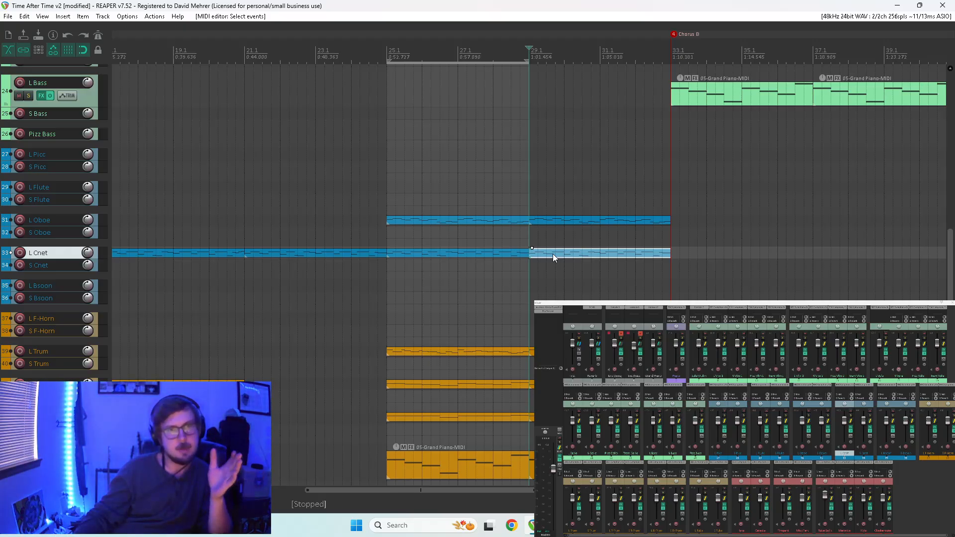
pyautogui.moveTo(553, 255); pyautogui.dragTo(545, 262)
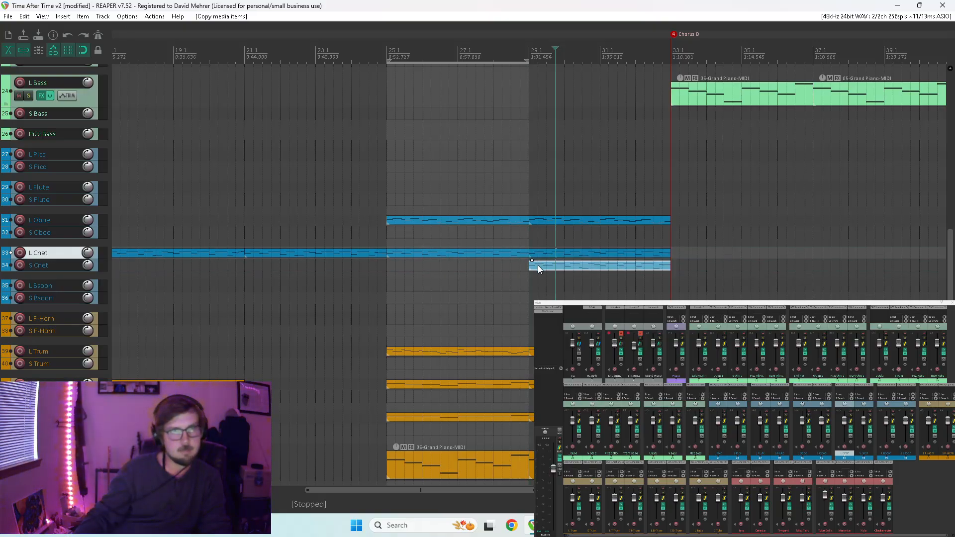
pyautogui.doubleClick(538, 264)
pyautogui.scroll(4, 696, 368)
pyautogui.click(711, 330)
pyautogui.press('space')
pyautogui.press('space')
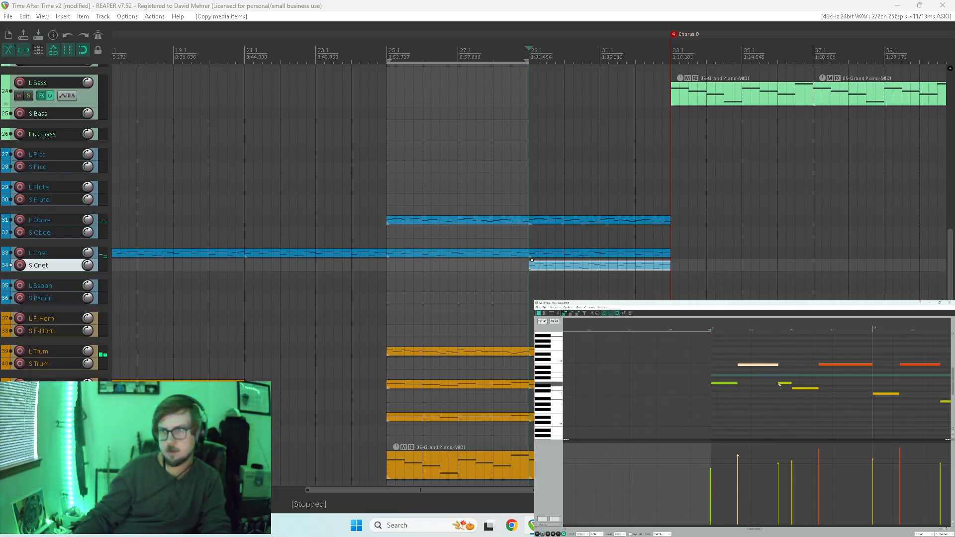
# Insert short E4 and F#4 notes in beat 2 of measure 29 on S Cnet and remove the longer opening notes around them.
pyautogui.press('space')
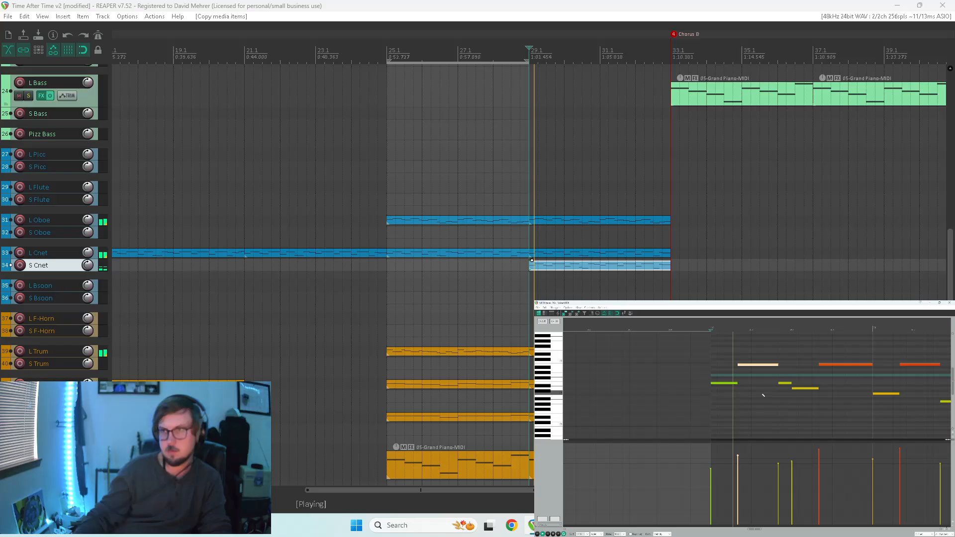
pyautogui.press('space')
pyautogui.click(756, 382)
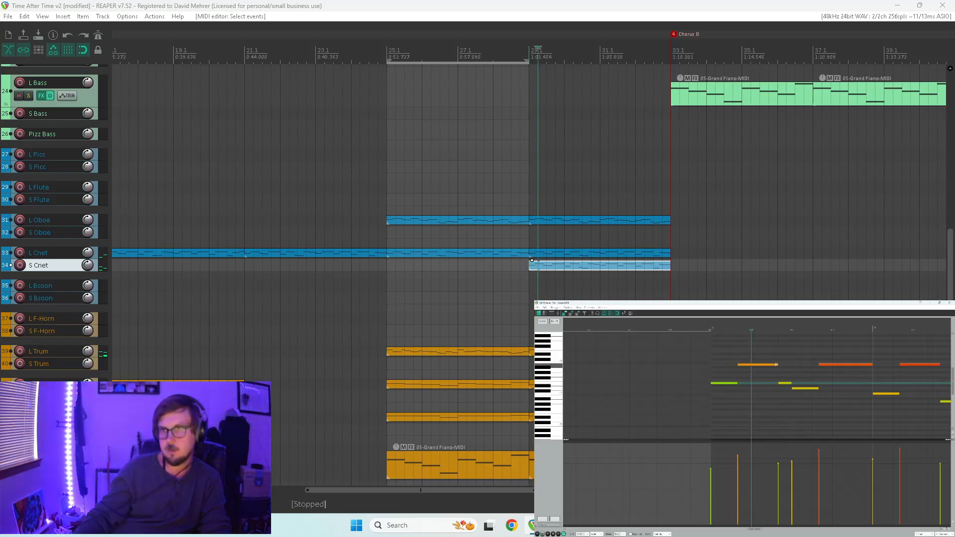
pyautogui.moveTo(753, 385); pyautogui.dragTo(759, 384)
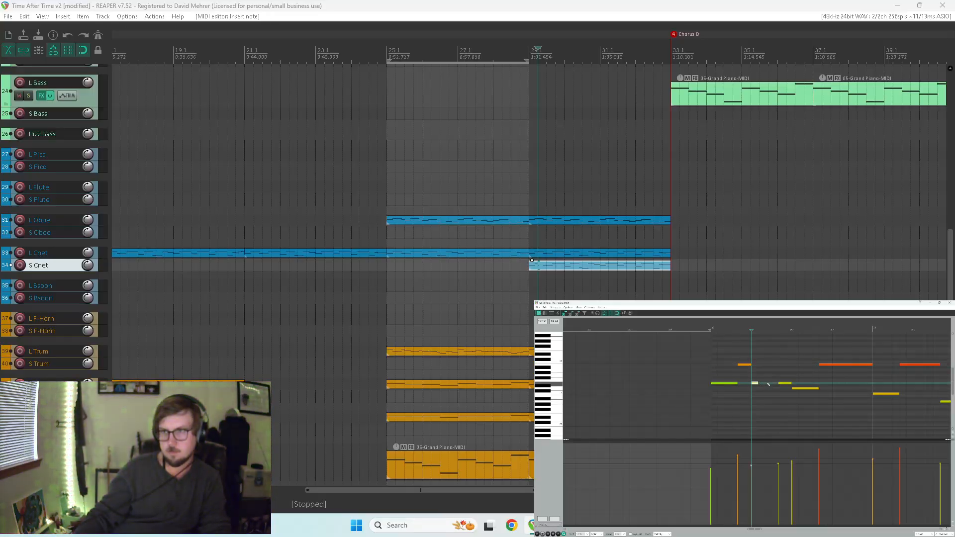
pyautogui.click(768, 379)
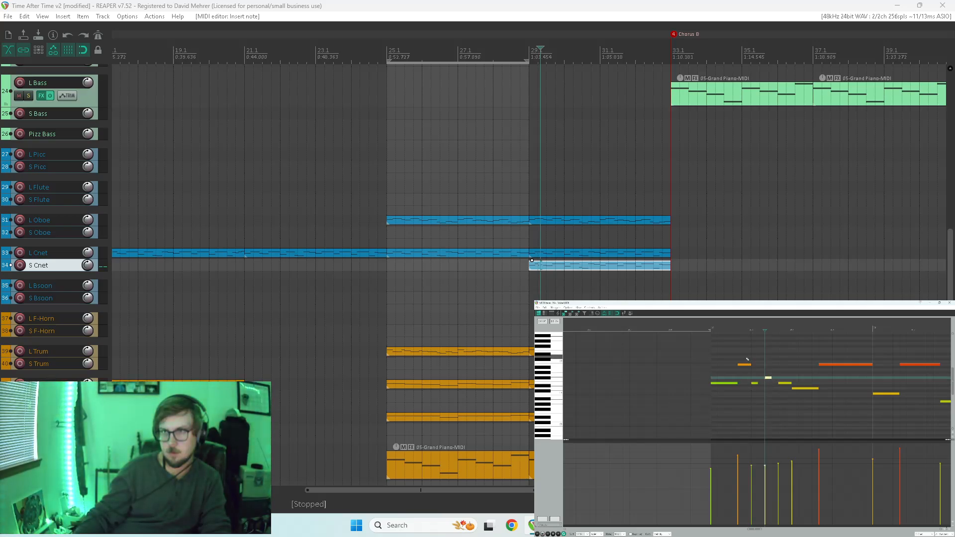
pyautogui.press('space')
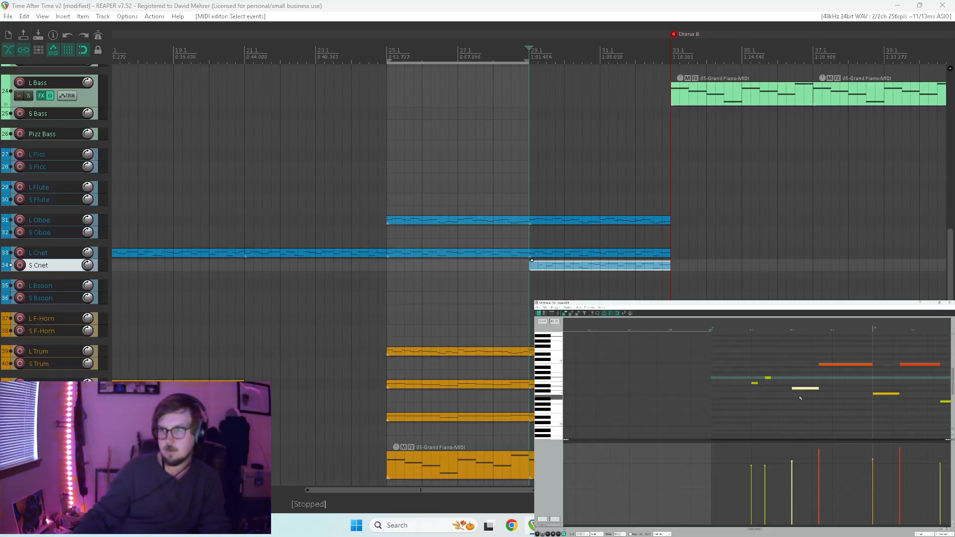
# Play the thinned-out S Cnet passage from measure 29 with the full arrangement.
pyautogui.press('space')
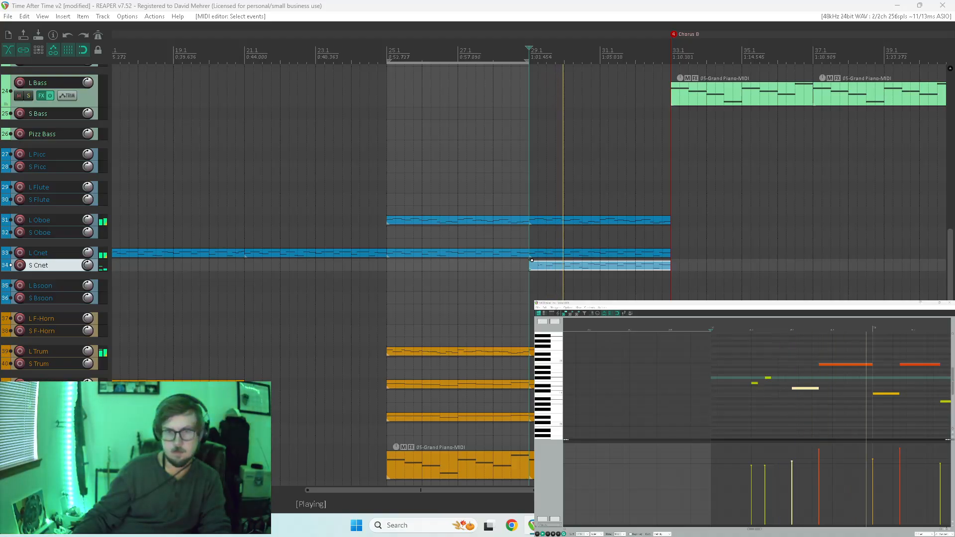
pyautogui.press('space')
pyautogui.scroll(-3, 764, 403)
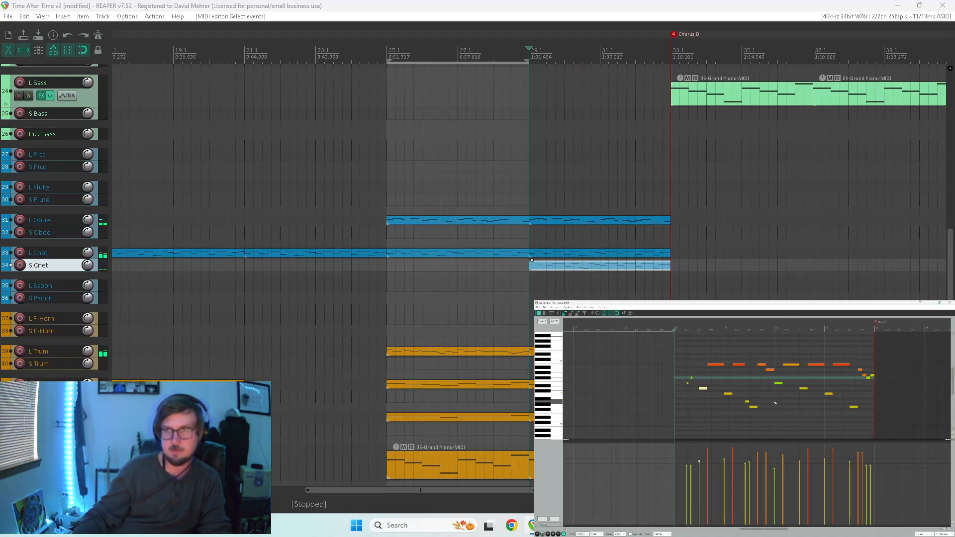
pyautogui.press('space')
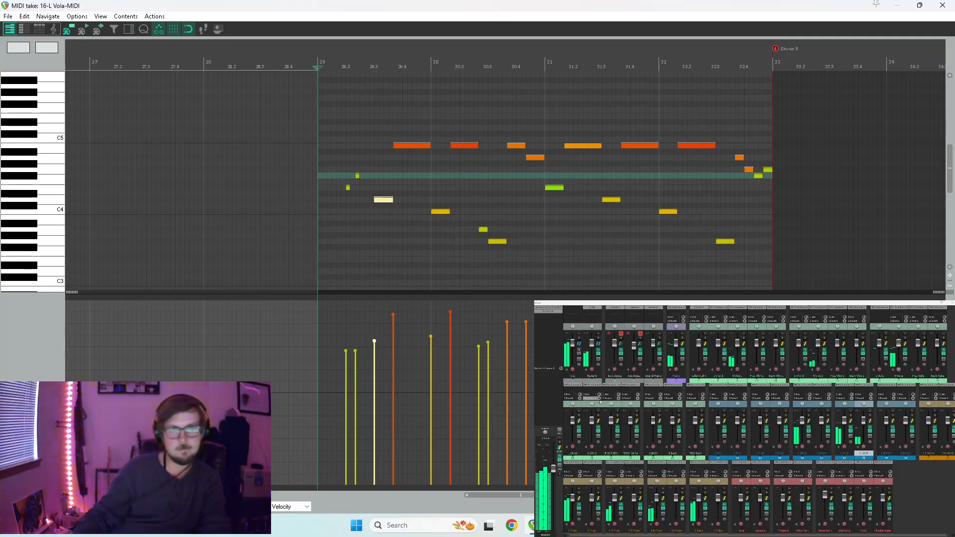
# Maximize the MIDI editor and play measure 29 with only the L Cnet and S Cnet tracks soloed.
pyautogui.moveTo(792, 7); pyautogui.dragTo(888, 142)
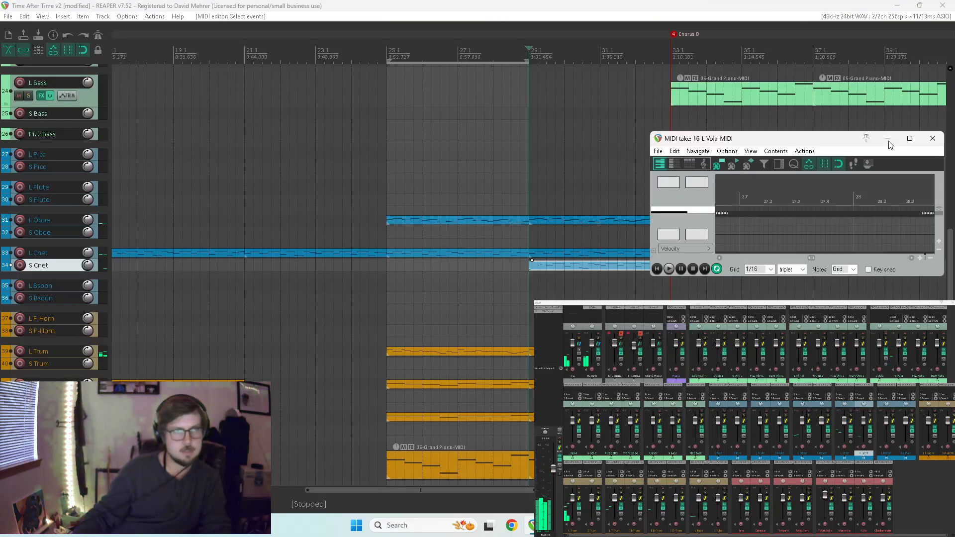
pyautogui.doubleClick(854, 142)
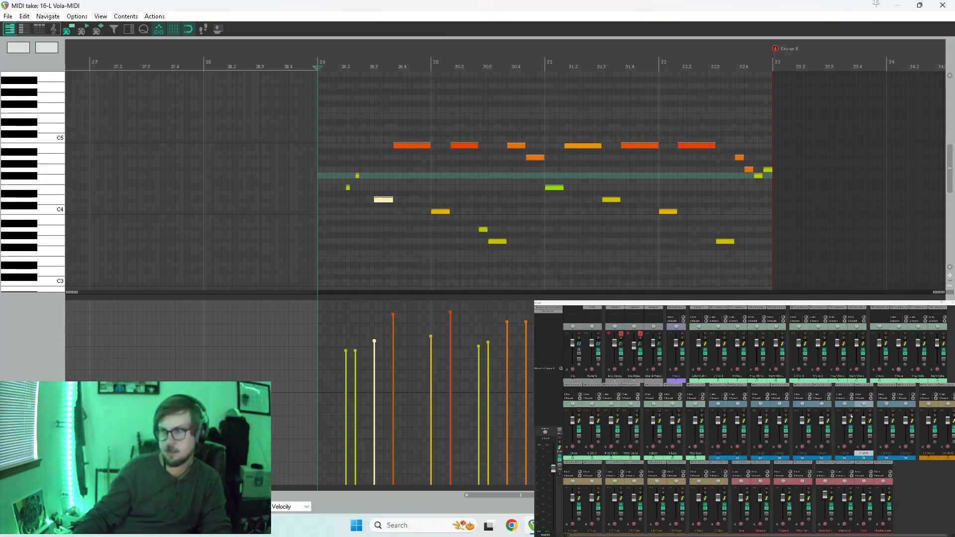
pyautogui.press('space')
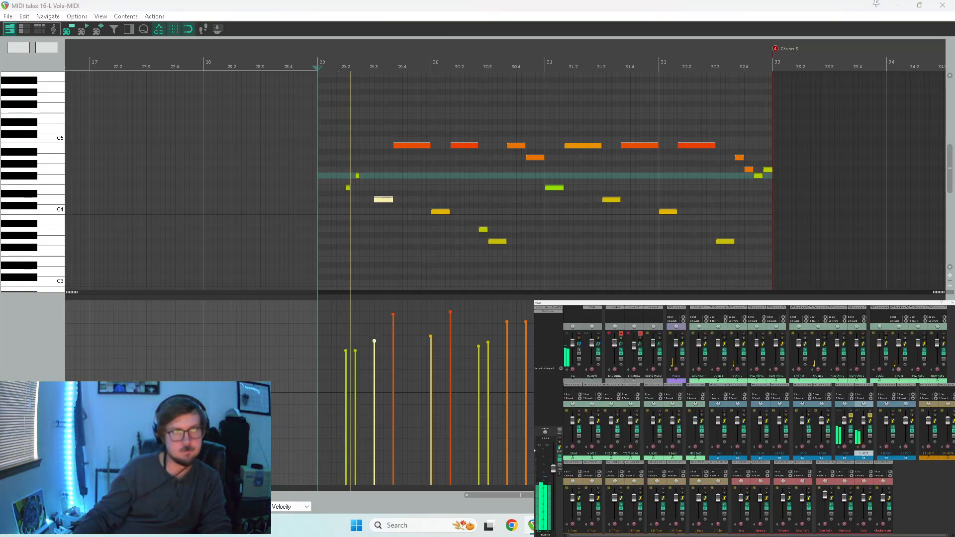
pyautogui.press('space')
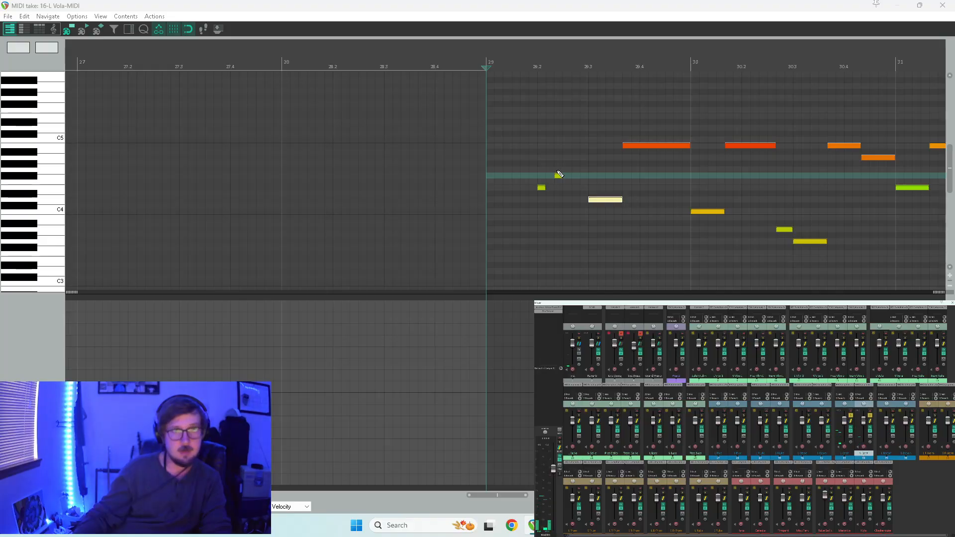
# Close the MIDI editor and delete the S Cnet item at measure 29.
pyautogui.click(942, 5)
pyautogui.click(566, 267)
pyautogui.press('Delete')
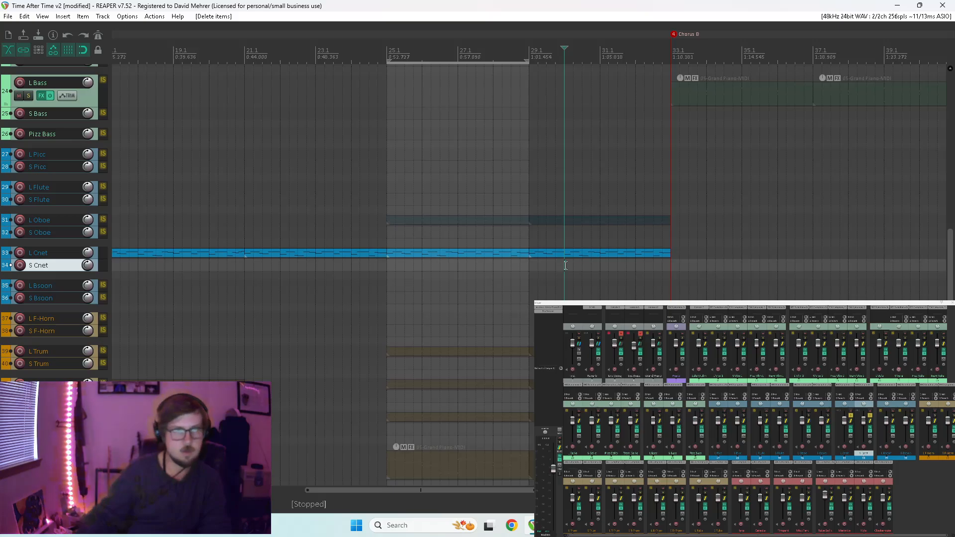
# Divide the first B4 note of the L Cnet item at measure 29 into short B4, D5 and B4 notes and listen.
pyautogui.click(528, 272)
pyautogui.press('space')
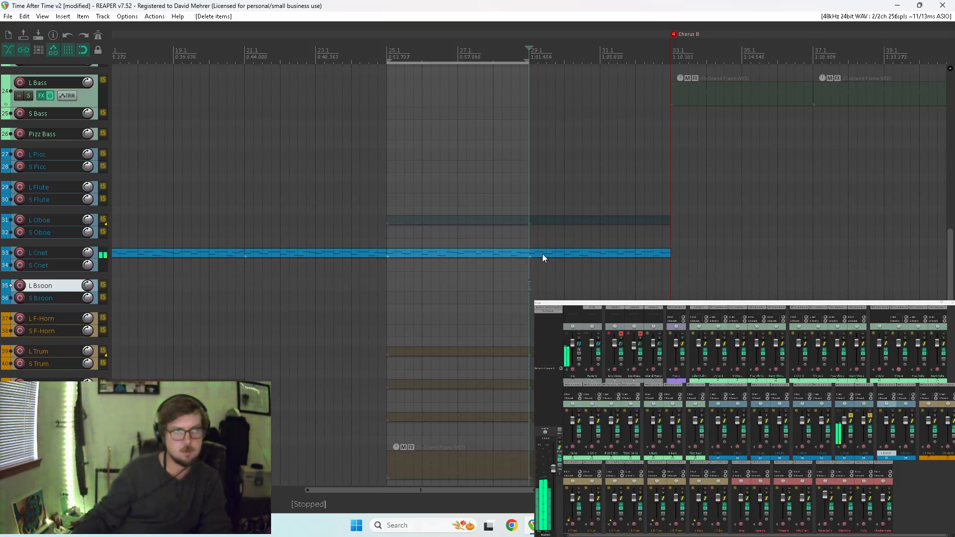
pyautogui.doubleClick(541, 254)
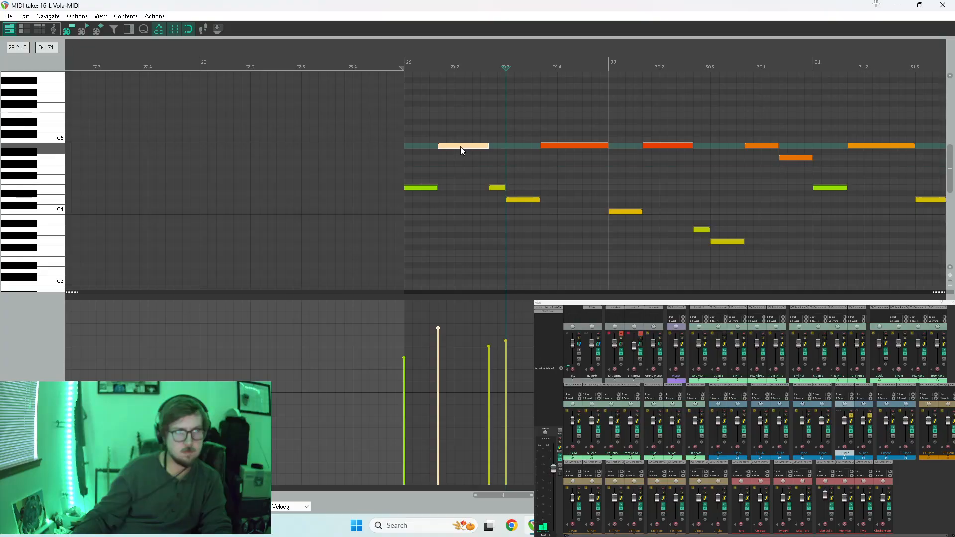
pyautogui.moveTo(484, 146)
pyautogui.mouseDown()
pyautogui.moveTo(452, 147)
pyautogui.moveTo(469, 145)
pyautogui.moveTo(469, 130)
pyautogui.moveTo(483, 146)
pyautogui.mouseUp()
pyautogui.press('space')
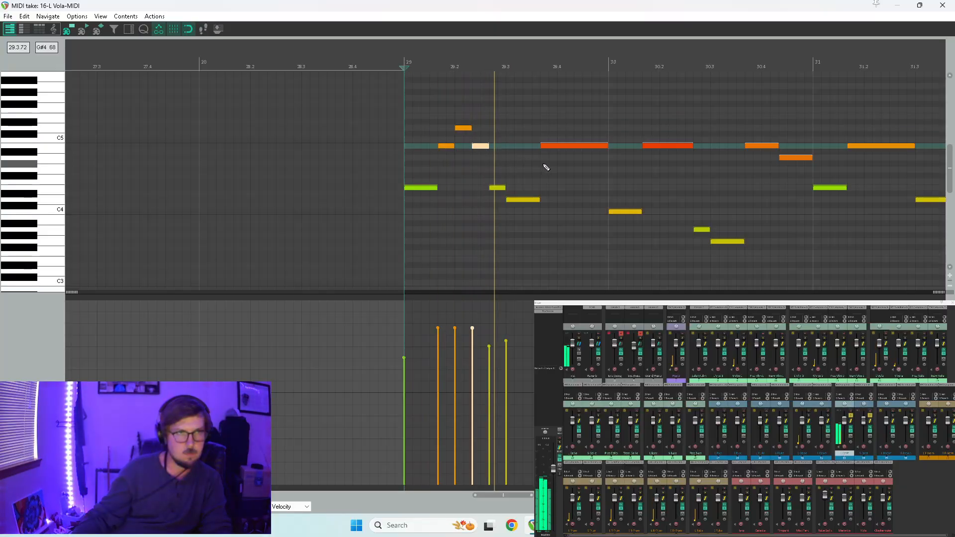
pyautogui.press('space')
# Divide the second B4 note in measure 29 into short B4, D5, B4 and A4 notes and play them with the oboes also soloed.
pyautogui.click(592, 147)
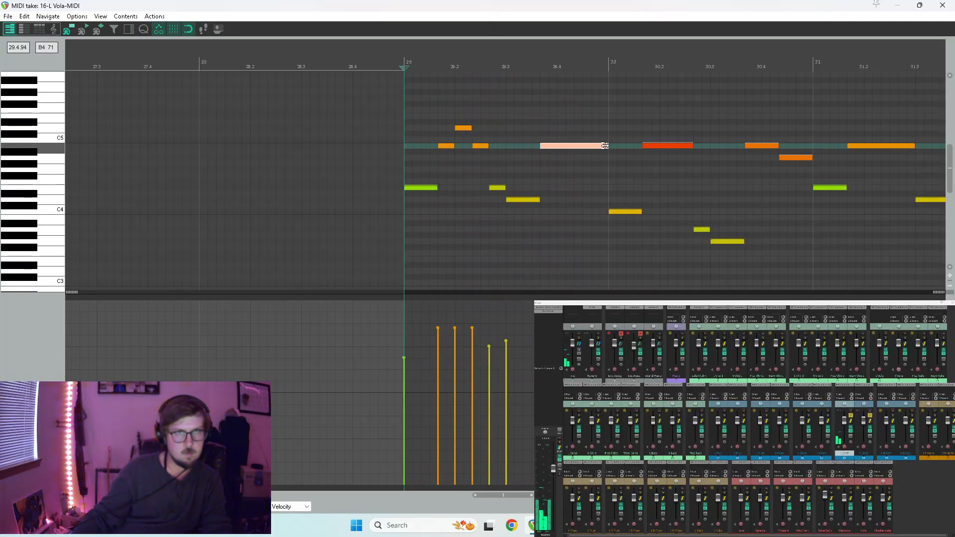
pyautogui.moveTo(605, 146)
pyautogui.mouseDown()
pyautogui.moveTo(560, 148)
pyautogui.moveTo(569, 128)
pyautogui.moveTo(602, 154)
pyautogui.moveTo(603, 168)
pyautogui.moveTo(602, 160)
pyautogui.mouseUp()
pyautogui.press('space')
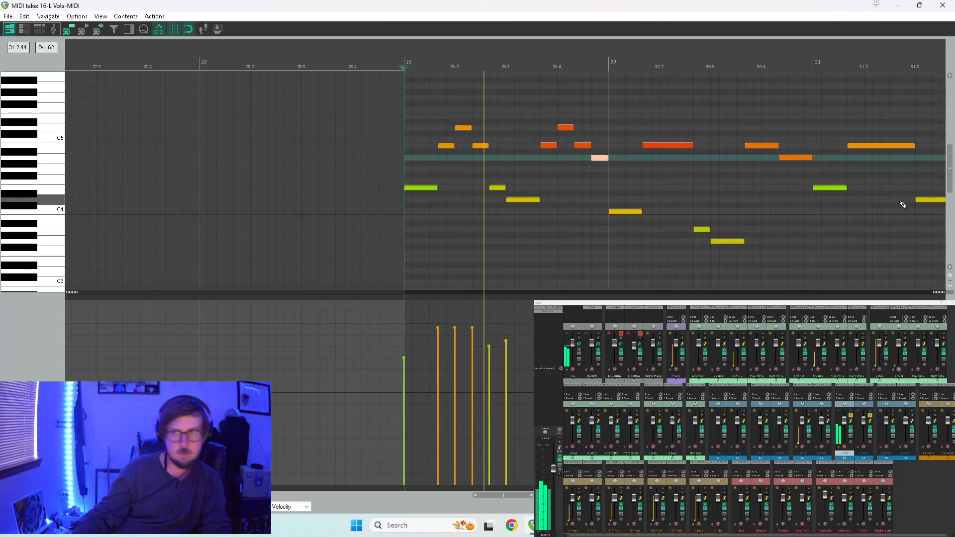
pyautogui.press('space')
pyautogui.press('space')
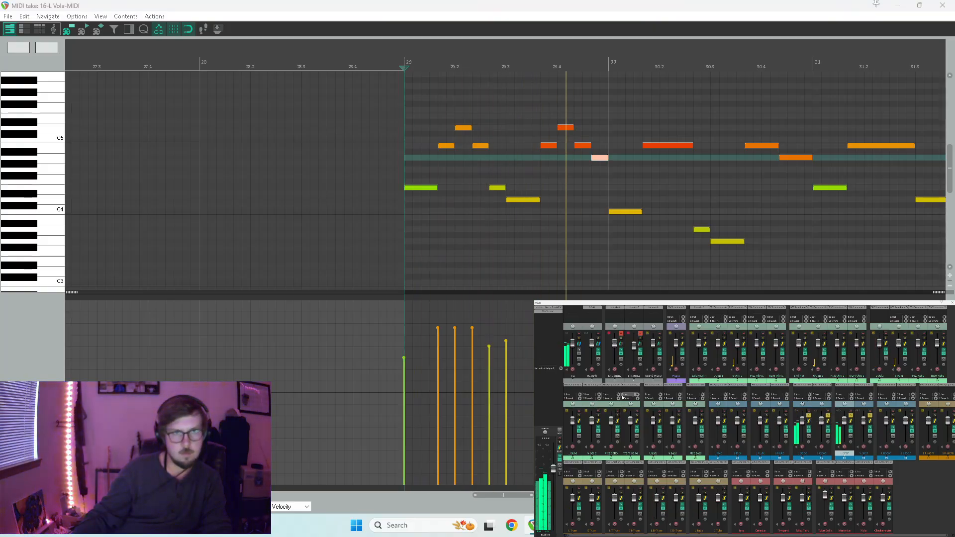
pyautogui.press('space')
# Divide the long B4 note in measure 30 into short B4, D5 and B4 notes and play on from beat 3.
pyautogui.click(687, 146)
pyautogui.moveTo(690, 145)
pyautogui.mouseDown()
pyautogui.moveTo(659, 145)
pyautogui.moveTo(675, 130)
pyautogui.moveTo(690, 148)
pyautogui.mouseUp()
pyautogui.press('space')
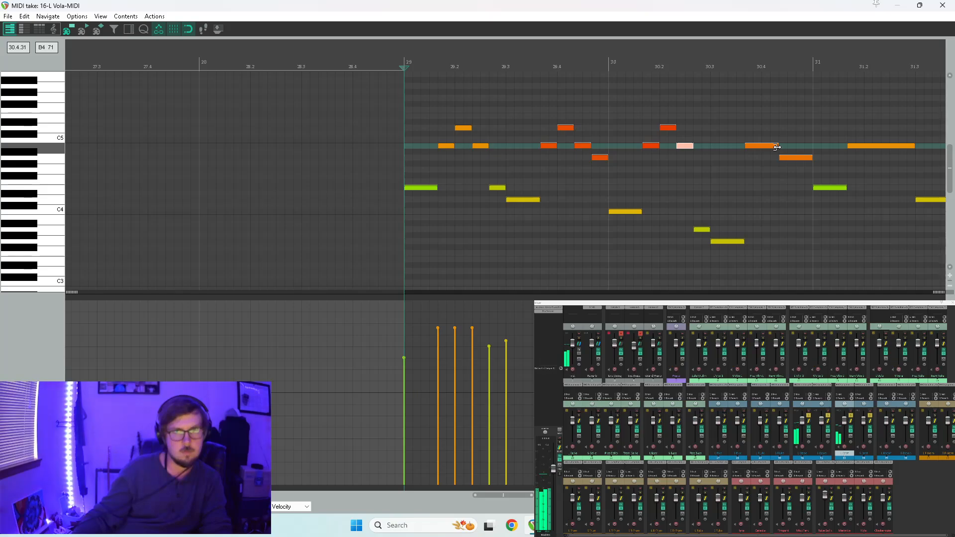
pyautogui.click(711, 158)
pyautogui.press('space')
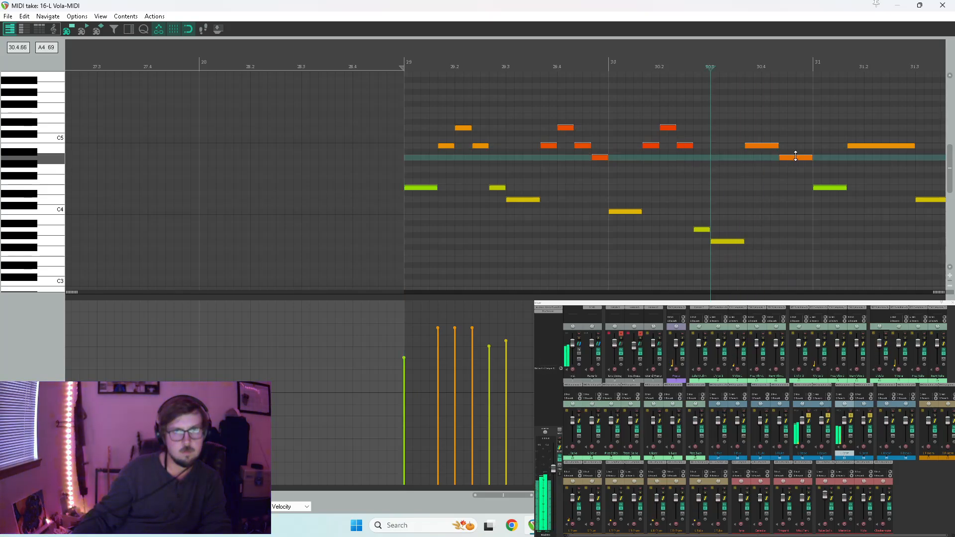
# Try raising the A4 note at the end of measure 30 to C5, undo the pitch change and replay the passage.
pyautogui.moveTo(796, 159); pyautogui.dragTo(797, 140)
pyautogui.press('space')
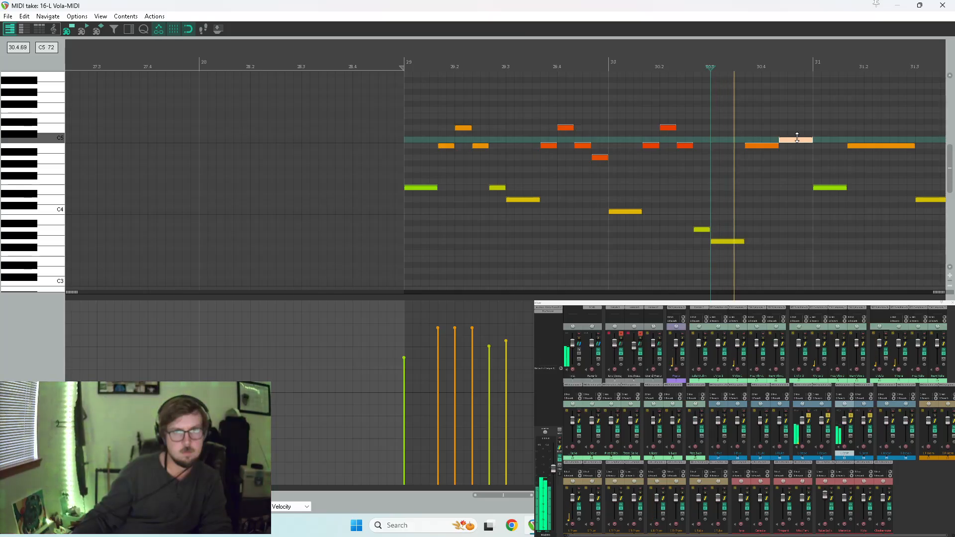
pyautogui.press('space')
pyautogui.moveTo(798, 138); pyautogui.dragTo(800, 168)
pyautogui.hotkey('ctrl', 'z')
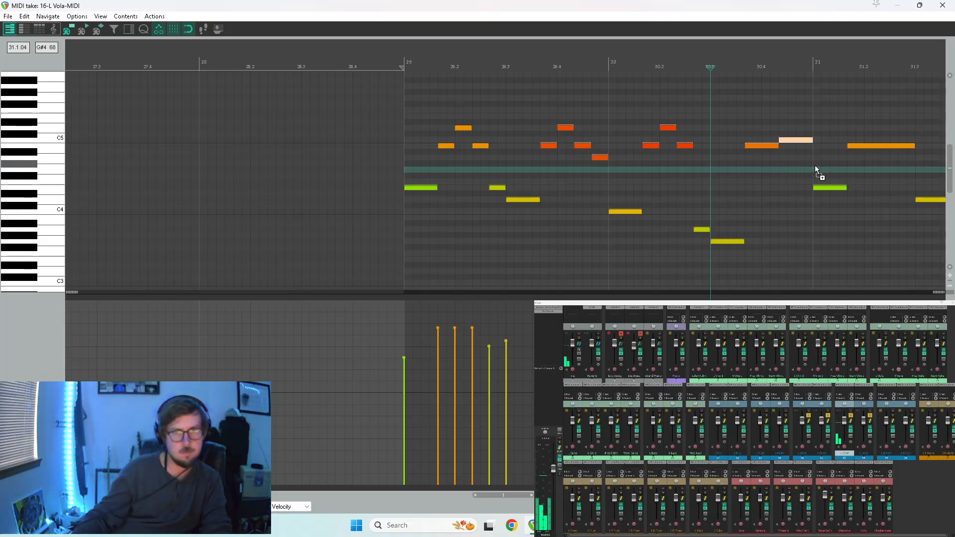
pyautogui.press('space')
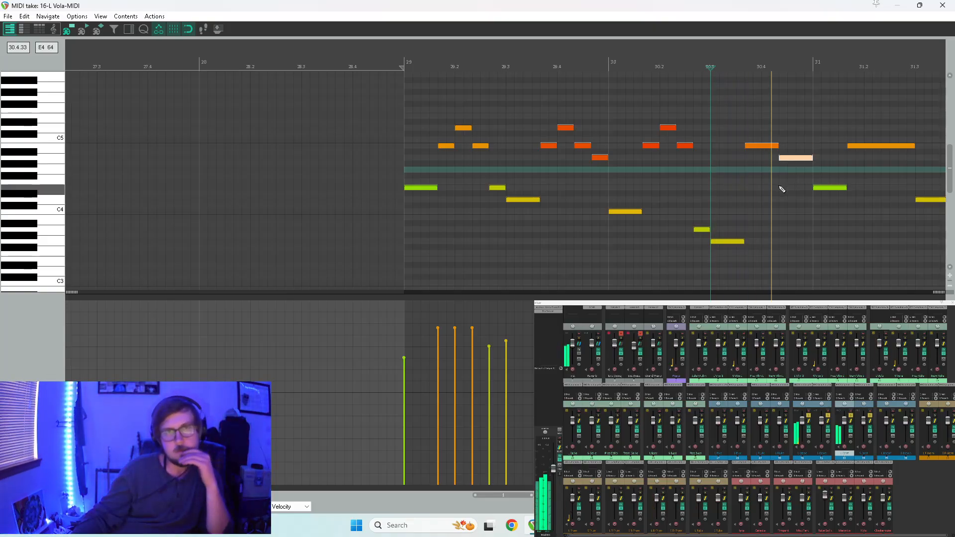
pyautogui.scroll(-2, 792, 184)
pyautogui.press('space')
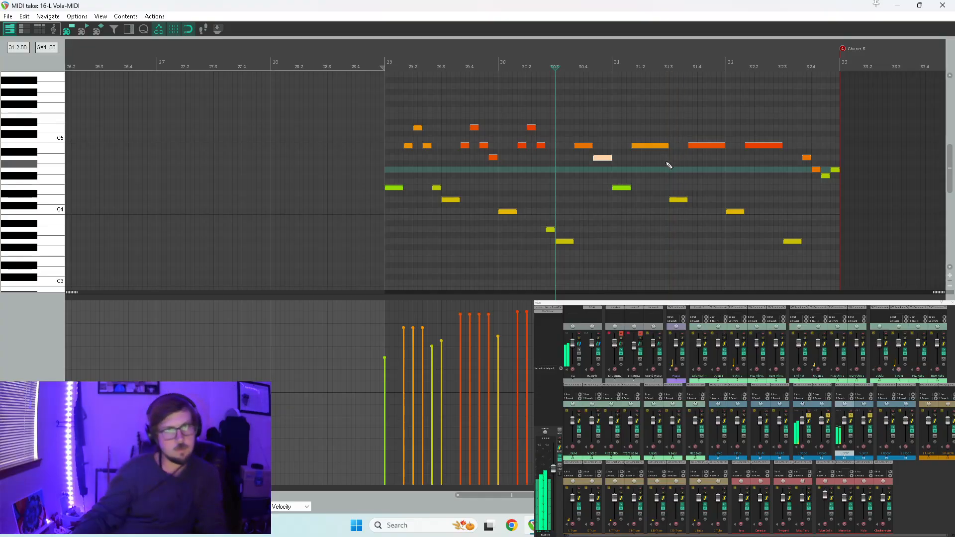
# Try dividing the three long B4 notes in measures 31 and 32 into short B4, D5 and B4 notes together, and undo it.
pyautogui.moveTo(655, 142); pyautogui.dragTo(752, 157)
pyautogui.scroll(2, 752, 162)
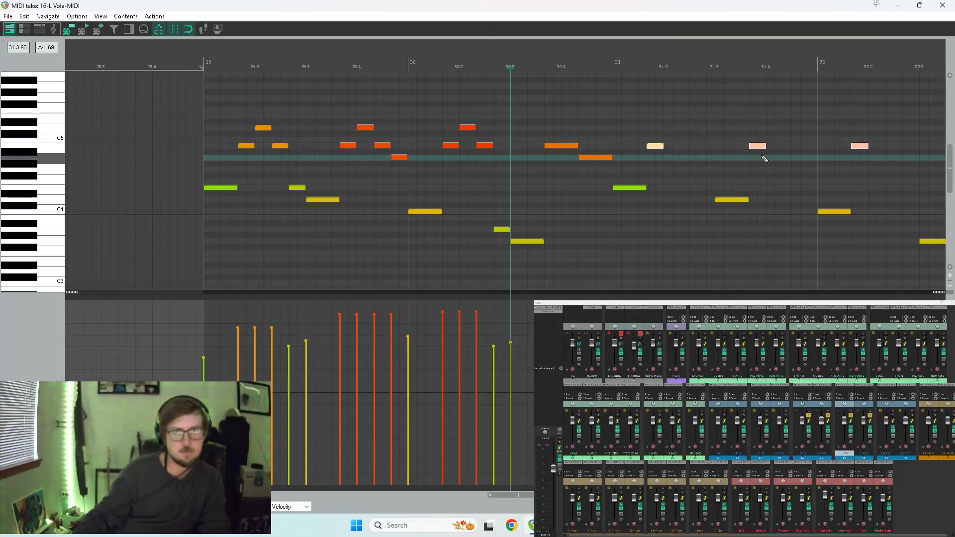
pyautogui.keyDown('ctrl'); pyautogui.moveTo(657, 146); pyautogui.dragTo(694, 147); pyautogui.keyUp('ctrl')
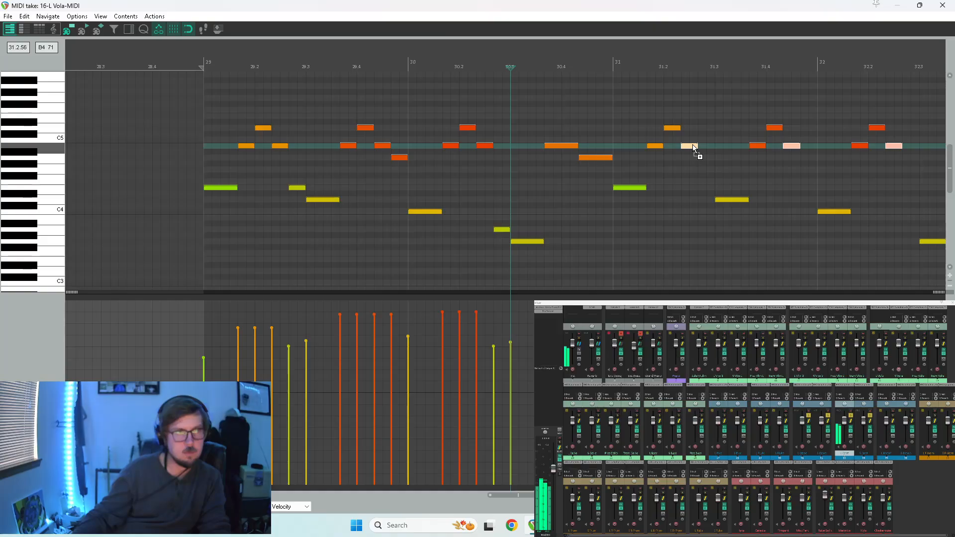
pyautogui.hotkey('ctrl', 'z')
pyautogui.hotkey('ctrl', 'z')
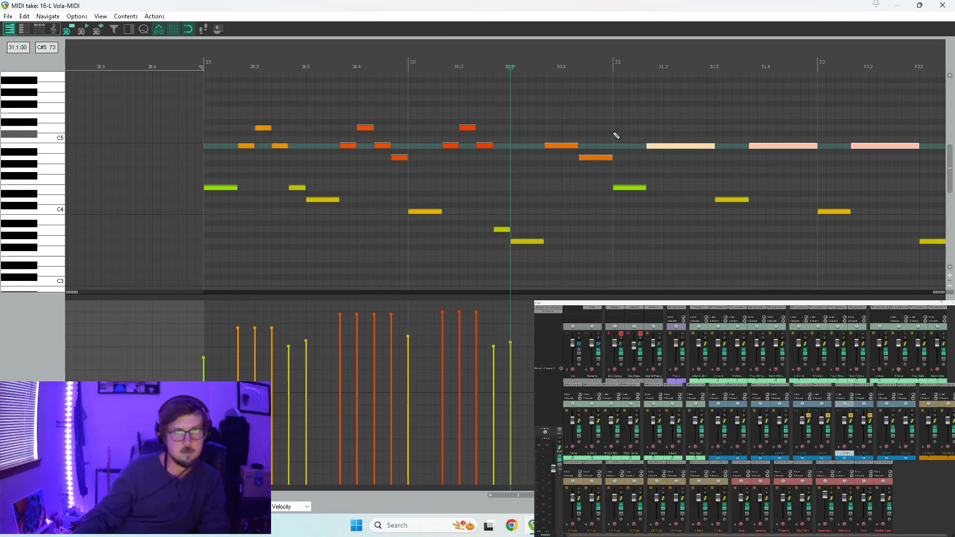
# Replace the three long B4 notes in measures 31 and 32 with copies of the short B4–D5–B4 figures from measures 29 and 30.
pyautogui.click(617, 136)
pyautogui.press('space')
pyautogui.press('space')
pyautogui.scroll(-3, 675, 151)
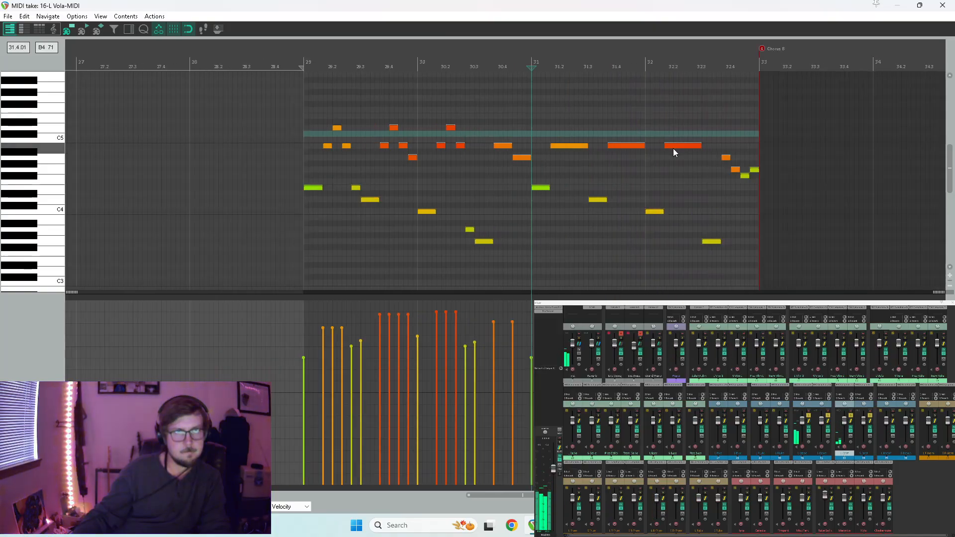
pyautogui.moveTo(638, 139); pyautogui.dragTo(531, 155)
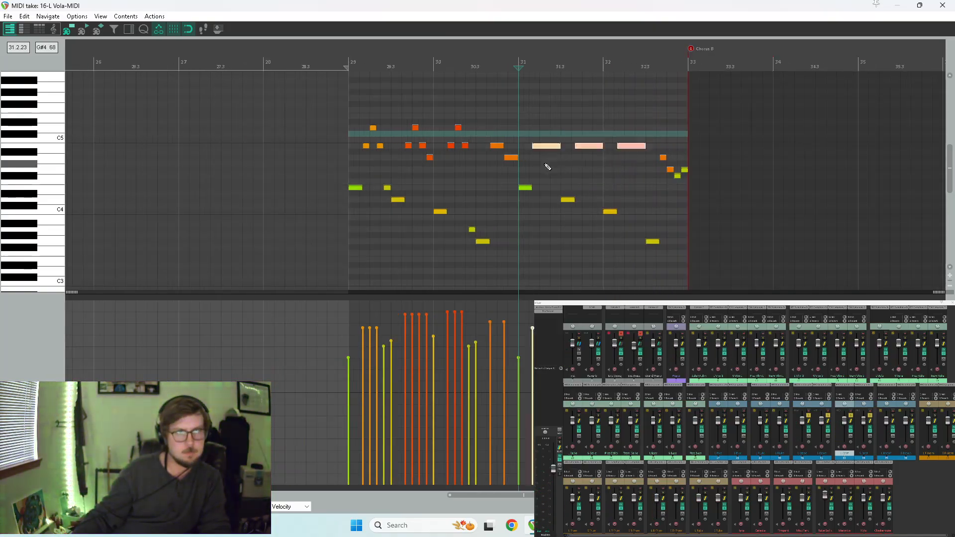
pyautogui.moveTo(483, 114); pyautogui.dragTo(539, 147)
pyautogui.click(537, 62)
pyautogui.scroll(5, 531, 156)
pyautogui.scroll(-3, 534, 158)
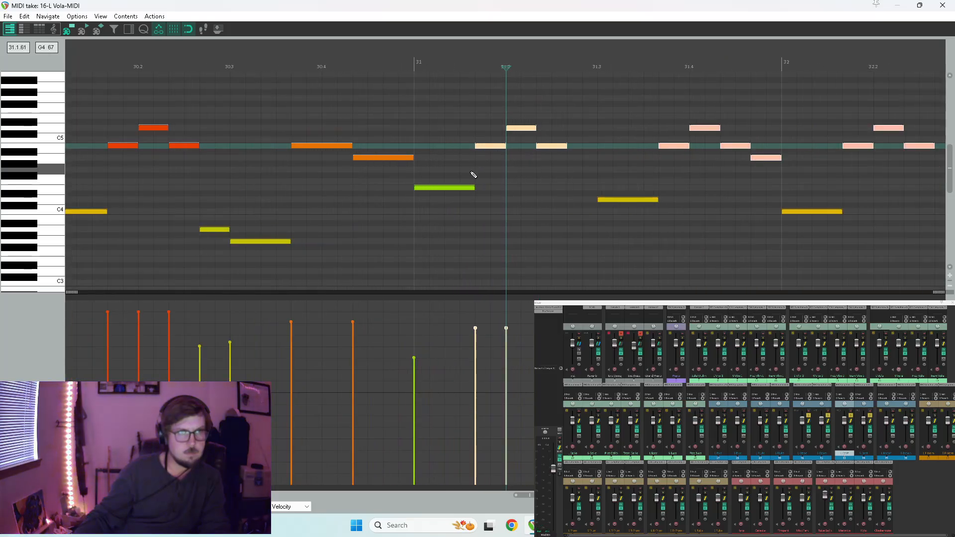
pyautogui.scroll(-2, 481, 198)
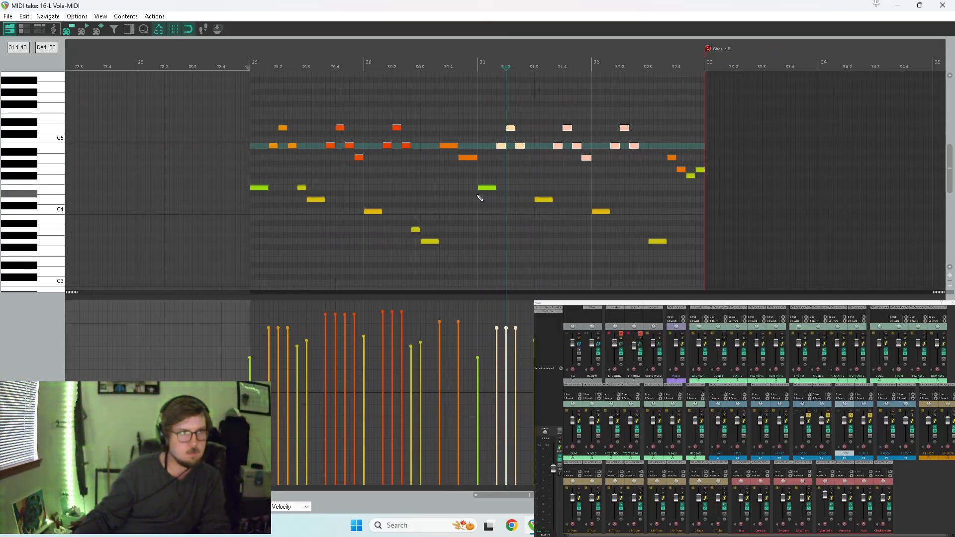
# Add a short E4 note before the D4 in measure 31 and a short A3 note before the G3 in measure 32.
pyautogui.click(530, 188)
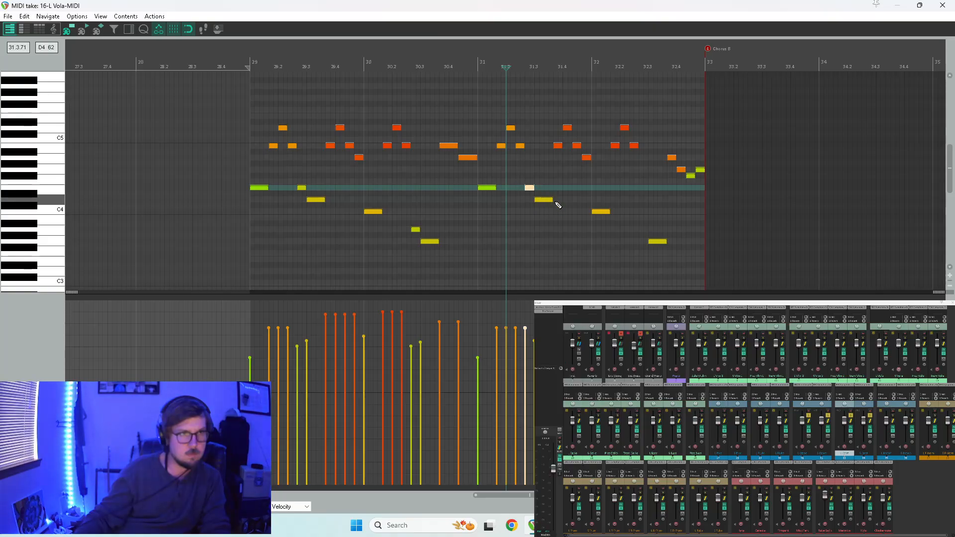
pyautogui.click(648, 231)
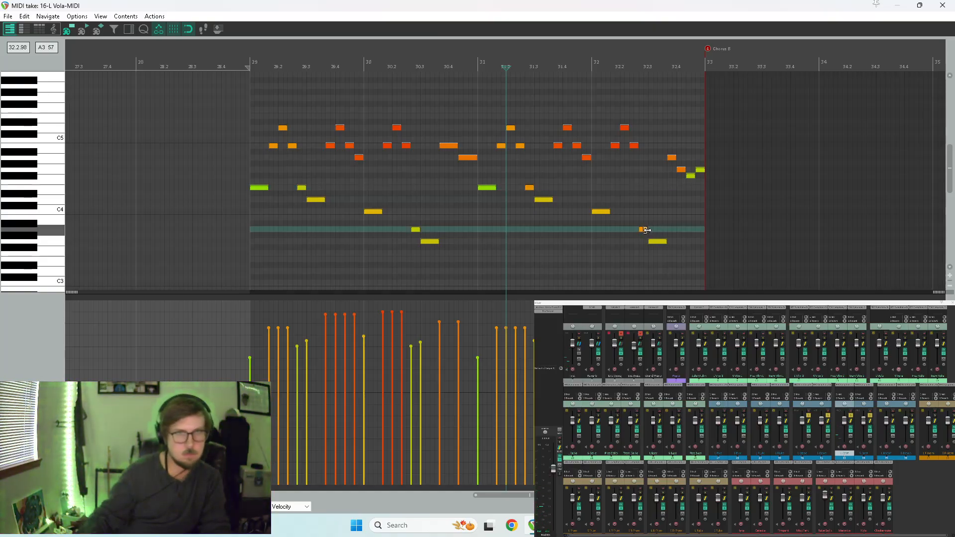
pyautogui.scroll(3, 637, 221)
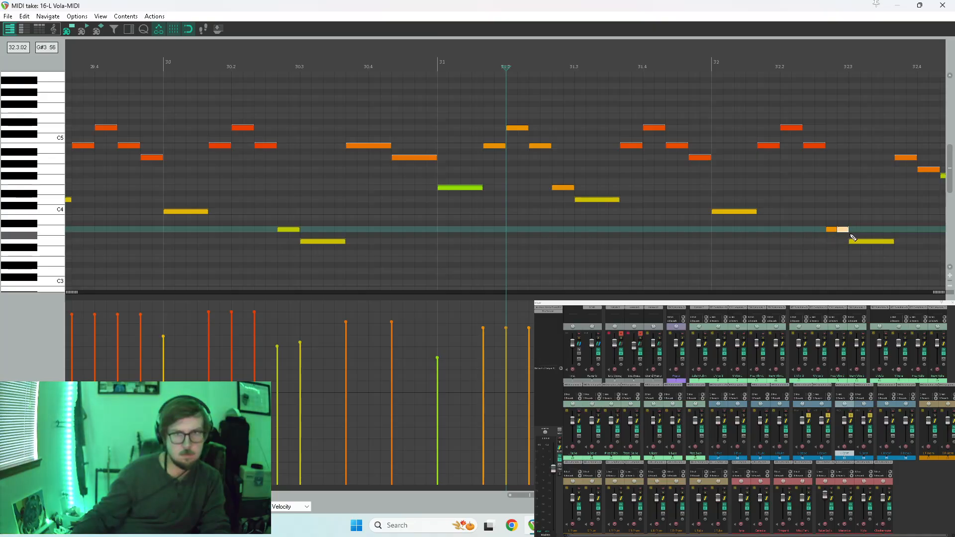
pyautogui.press('Delete')
pyautogui.click(827, 231)
pyautogui.scroll(-5, 836, 230)
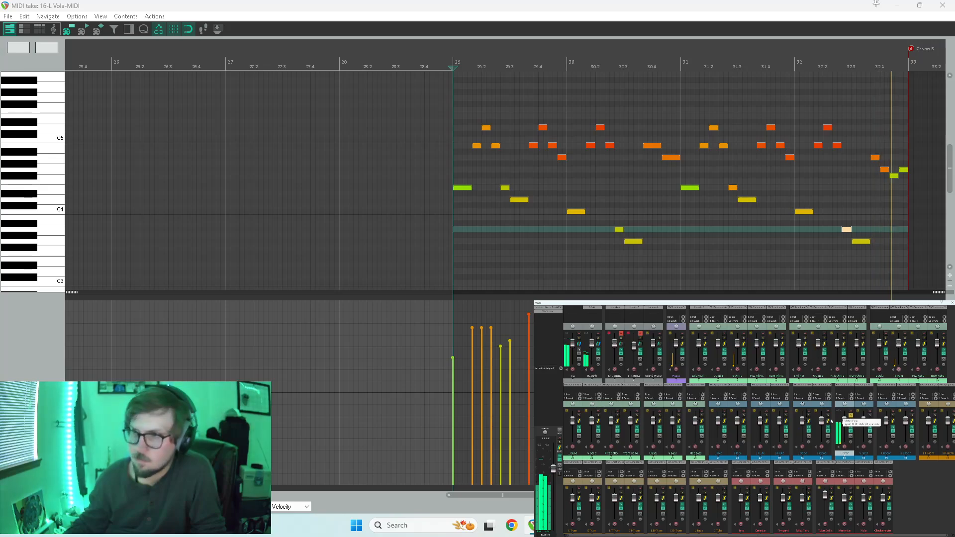
# Audition D5 on the keyboard, raise all the clarinet notes from measure 29 by one octave and play the passage.
pyautogui.scroll(-5, 645, 190)
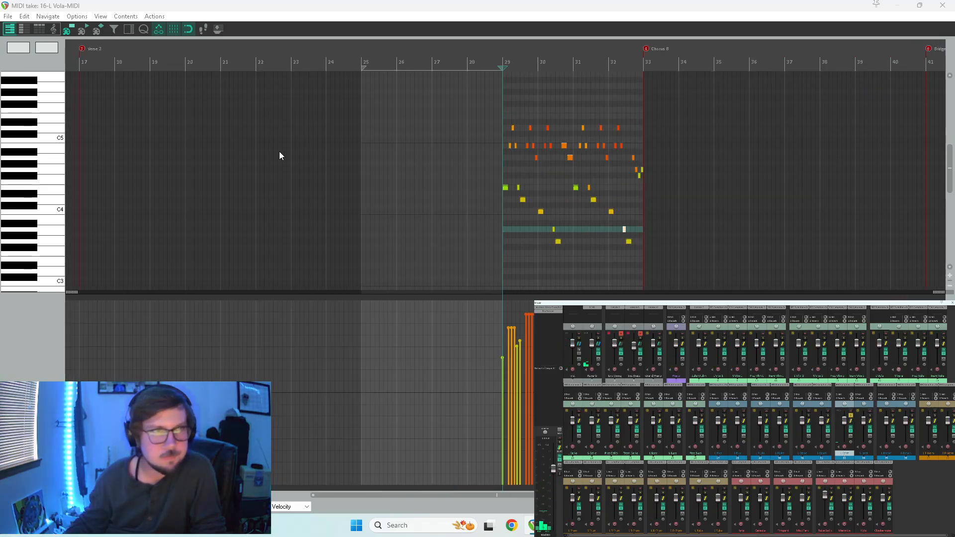
pyautogui.scroll(2, 18, 124)
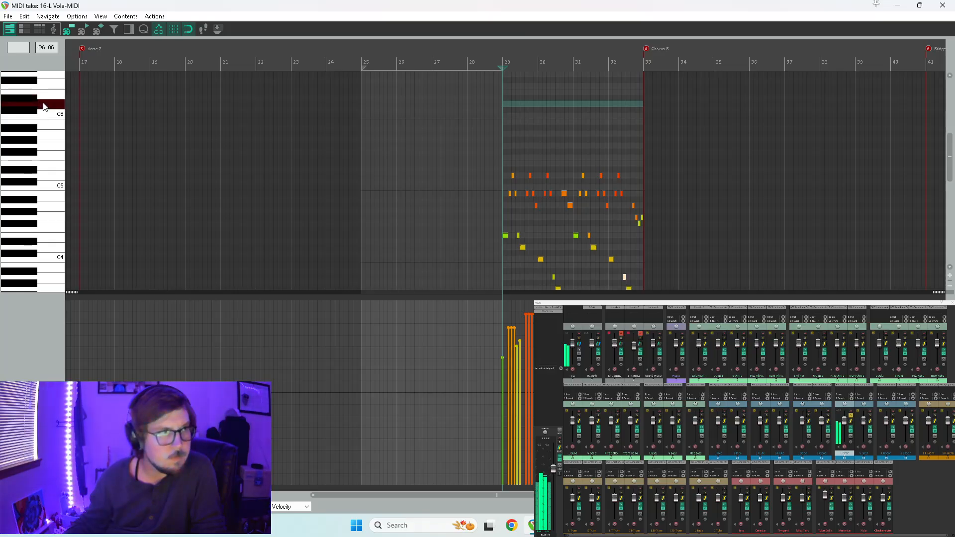
pyautogui.click(58, 177)
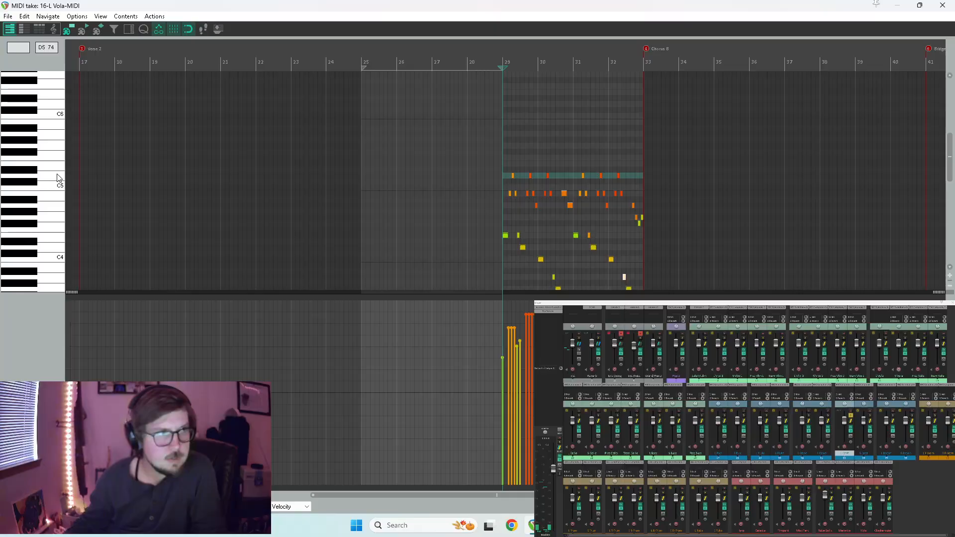
pyautogui.moveTo(707, 129); pyautogui.dragTo(451, 282)
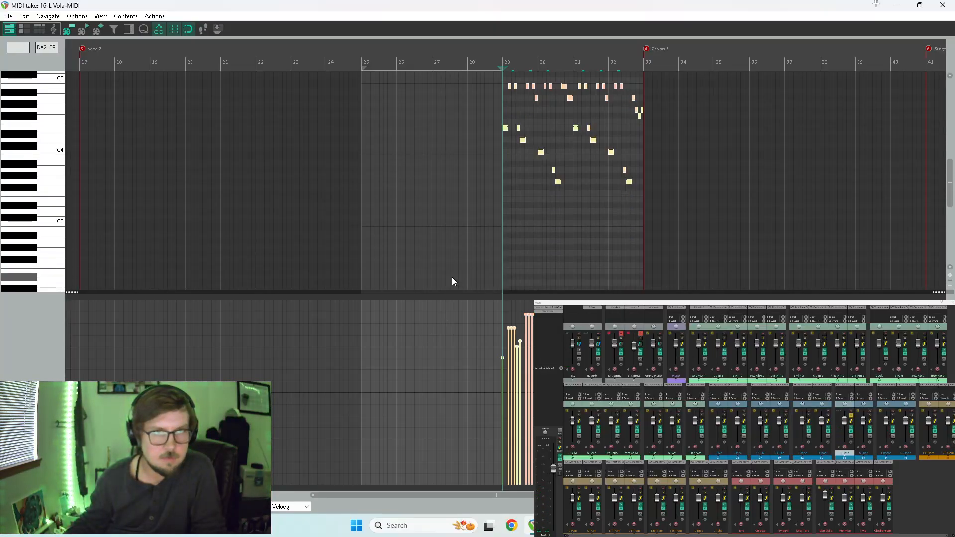
pyautogui.scroll(4, 64, 191)
pyautogui.scroll(3, 507, 188)
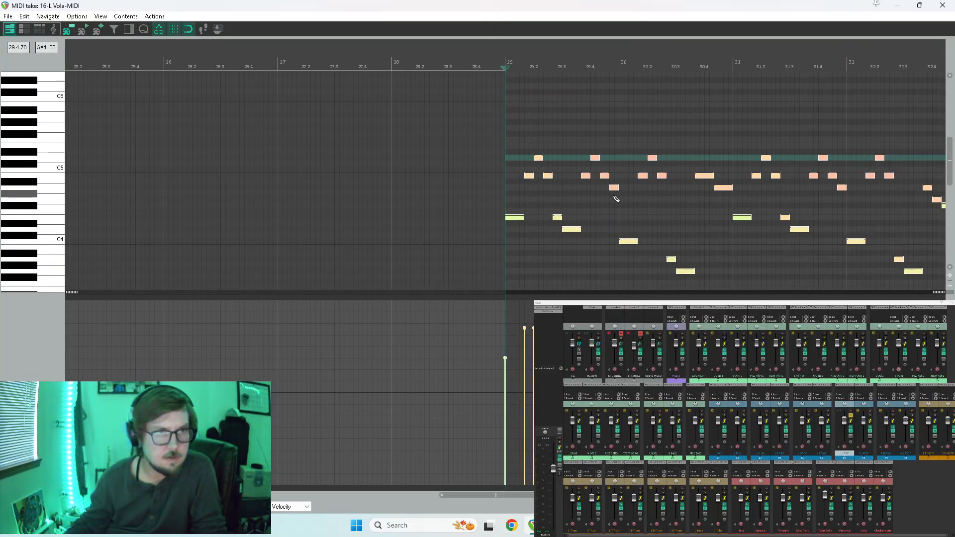
pyautogui.click(516, 220)
pyautogui.moveTo(515, 219); pyautogui.dragTo(509, 148)
pyautogui.press('space')
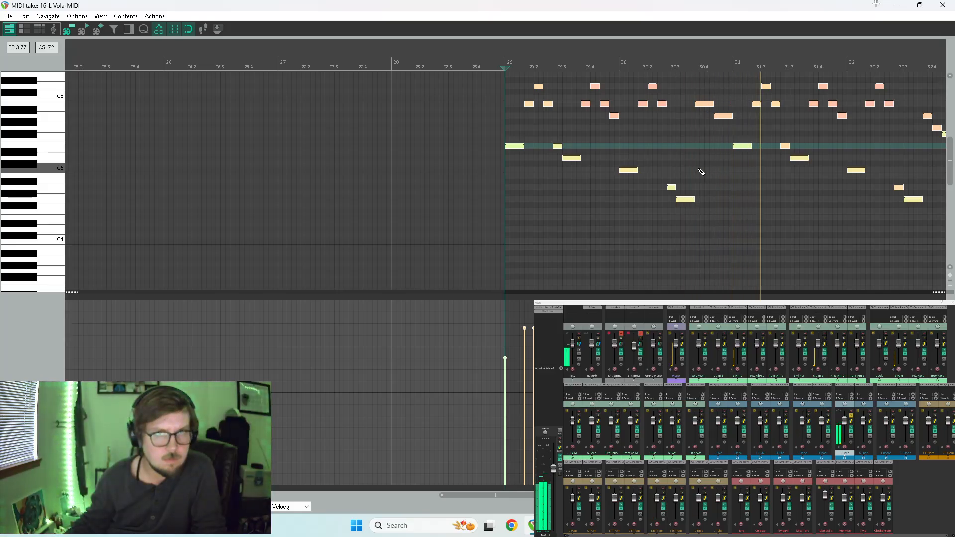
pyautogui.scroll(-2, 676, 165)
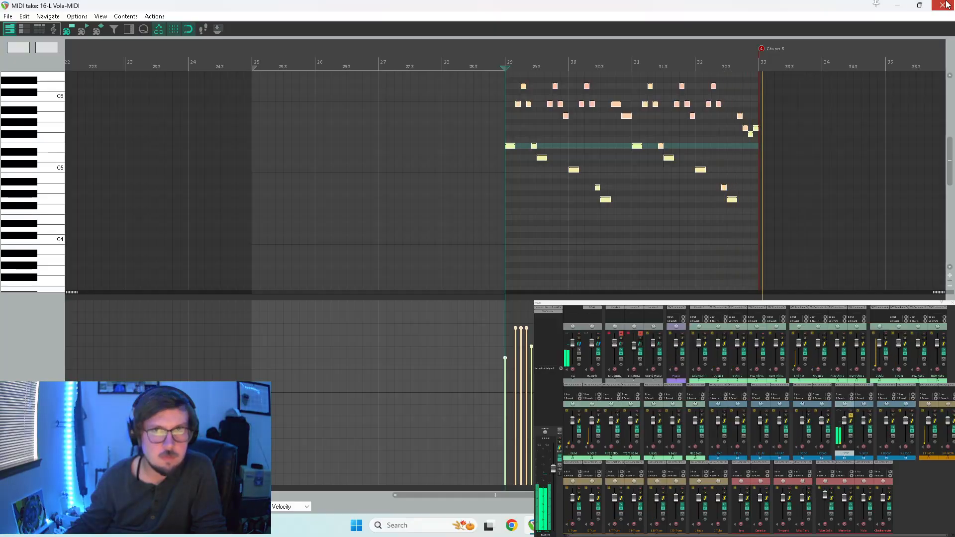
# Copy the L Cnet item at measure 29 onto the S Cnet track, enlarge that track and solo it.
pyautogui.press('Escape')
pyautogui.press('space')
pyautogui.moveTo(616, 252); pyautogui.dragTo(590, 264)
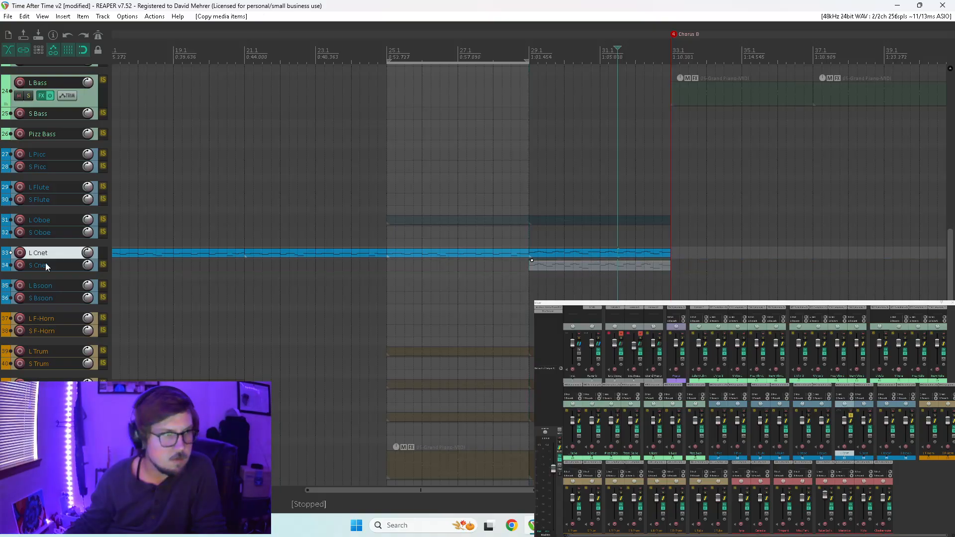
pyautogui.moveTo(37, 269); pyautogui.dragTo(38, 288)
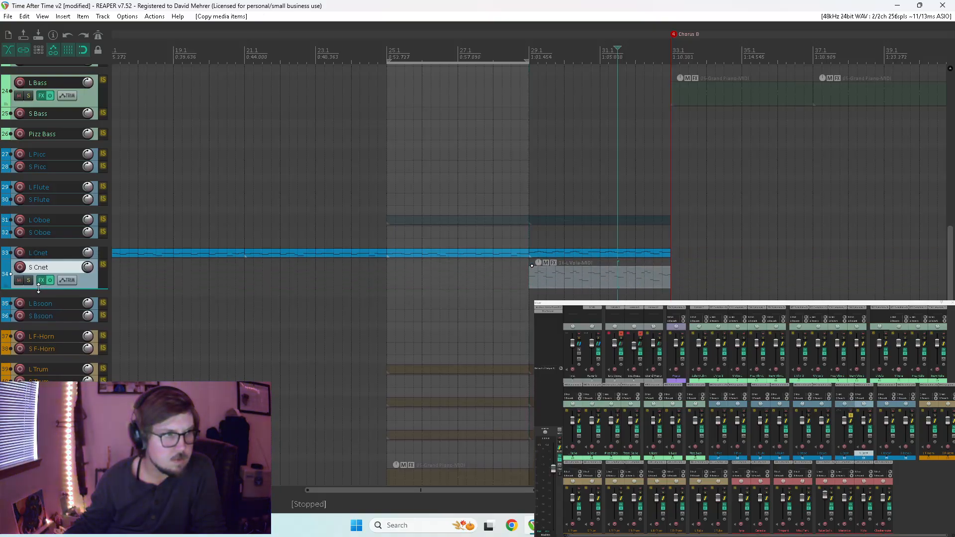
pyautogui.click(29, 280)
# Delete the low E5, D5, C5, A4 and G4 notes from the S Cnet item, keeping only the ornamented upper figures, and play it.
pyautogui.doubleClick(557, 275)
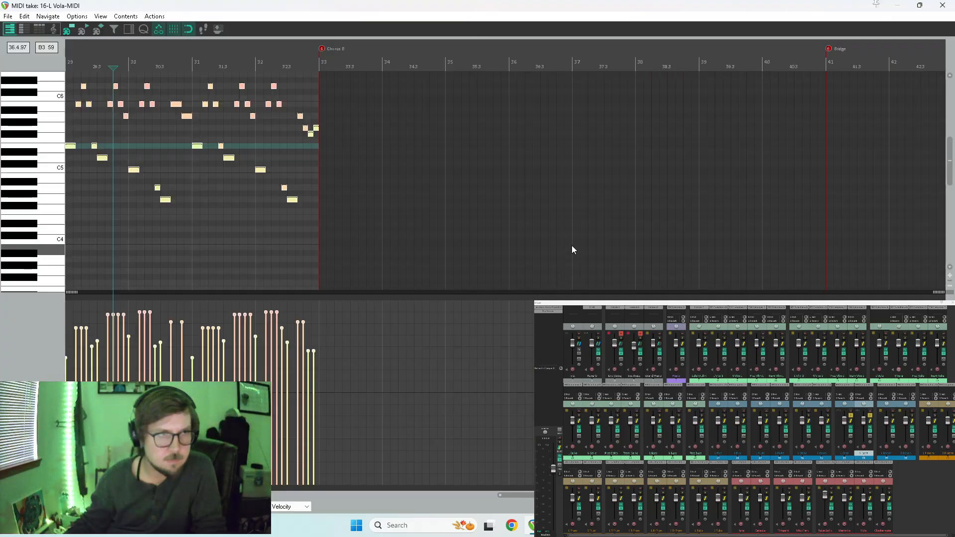
pyautogui.moveTo(427, 144); pyautogui.dragTo(887, 261)
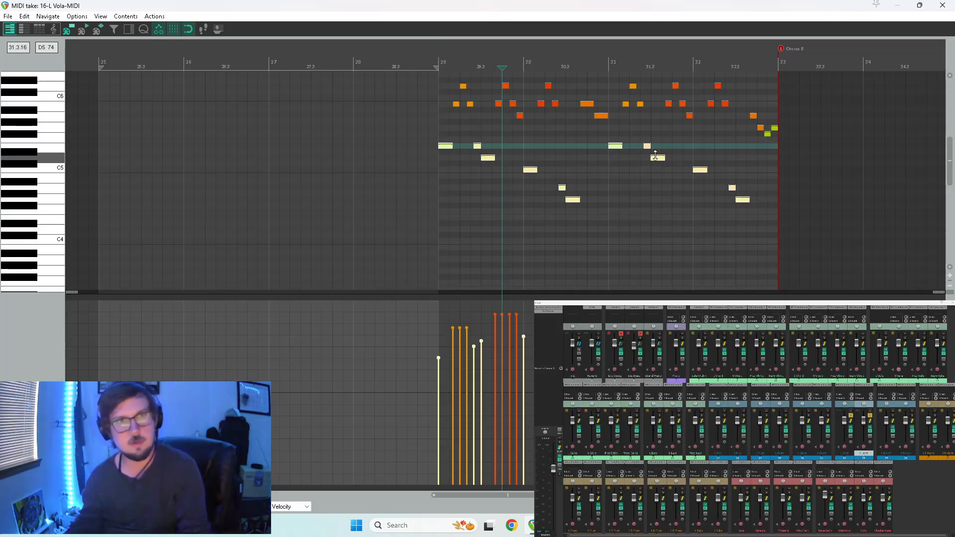
pyautogui.press('Delete')
pyautogui.press('space')
pyautogui.press('Escape')
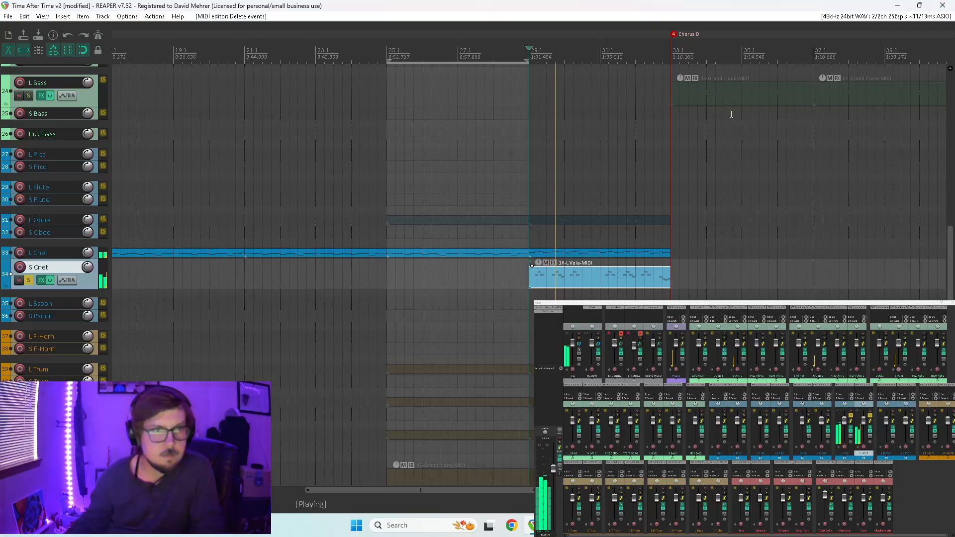
# Delete the fast upper figures from the L Cnet item at measure 29, keeping the lower line and the B5 and A5 notes in measure 30.
pyautogui.doubleClick(557, 255)
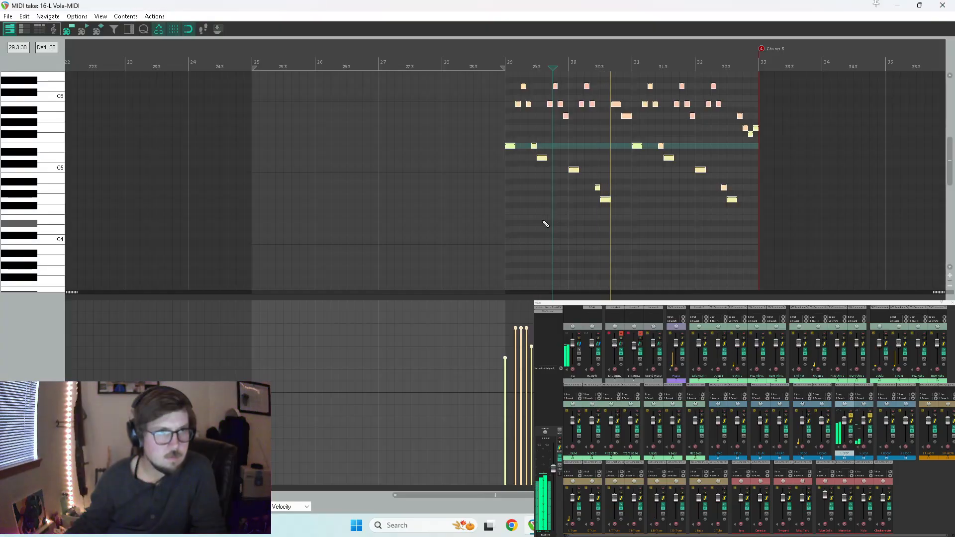
pyautogui.scroll(-2, 544, 222)
pyautogui.moveTo(495, 84); pyautogui.dragTo(565, 124)
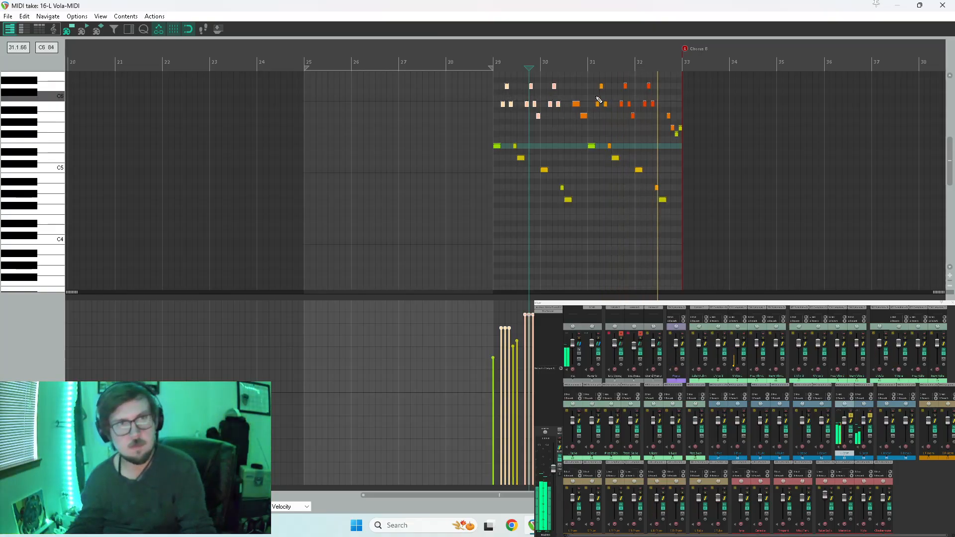
pyautogui.press('Delete')
pyautogui.moveTo(595, 81); pyautogui.dragTo(697, 141)
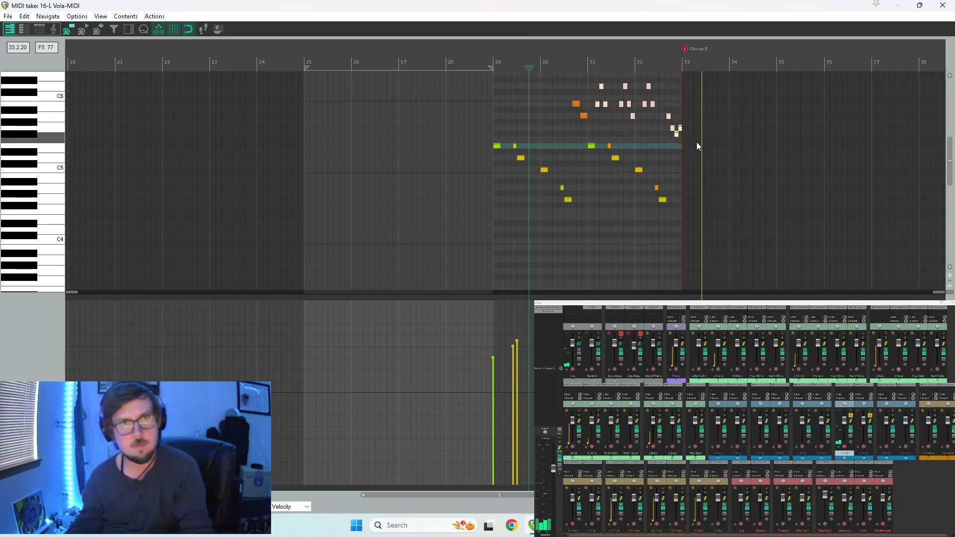
pyautogui.press('Delete')
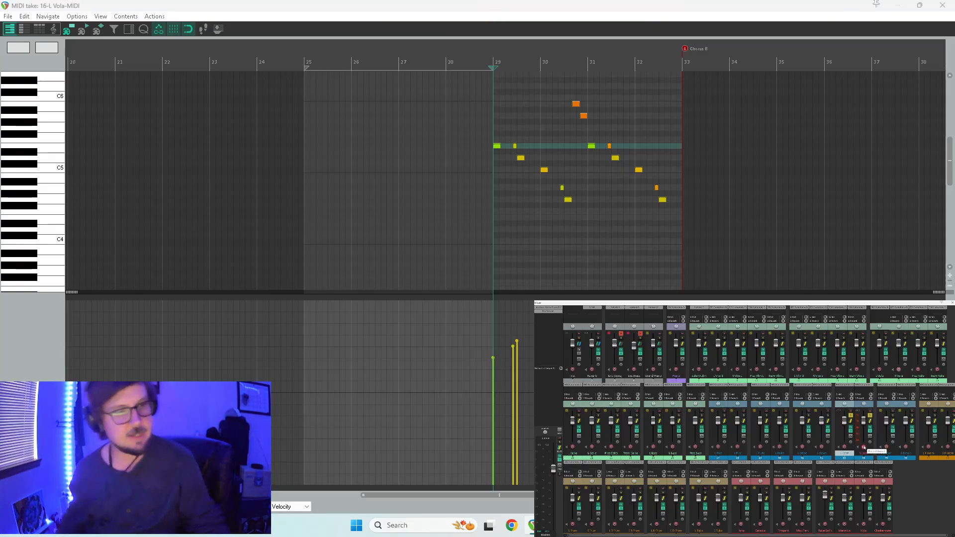
# Listen to the two soloed clarinet parts from measure 29, and replay from measure 25 without the time selection.
pyautogui.press('space')
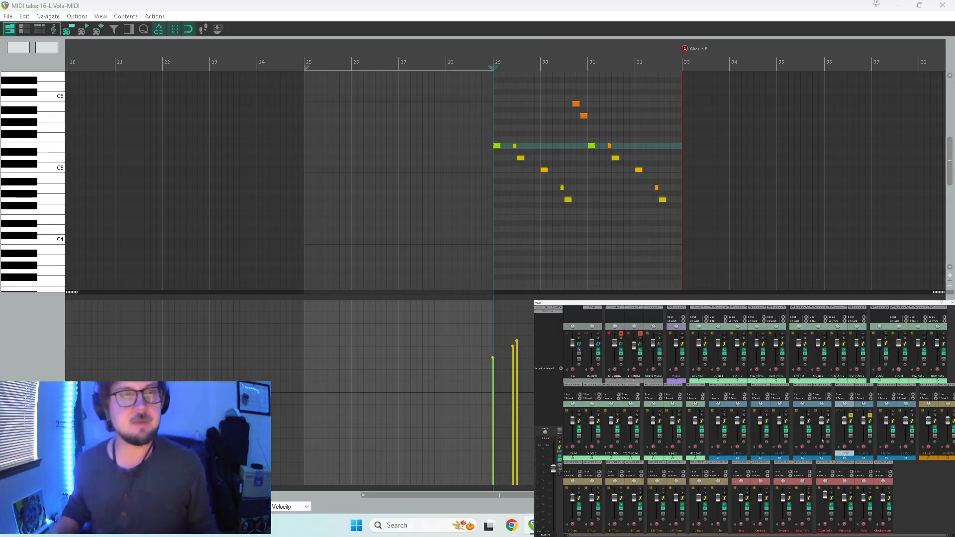
pyautogui.press('space')
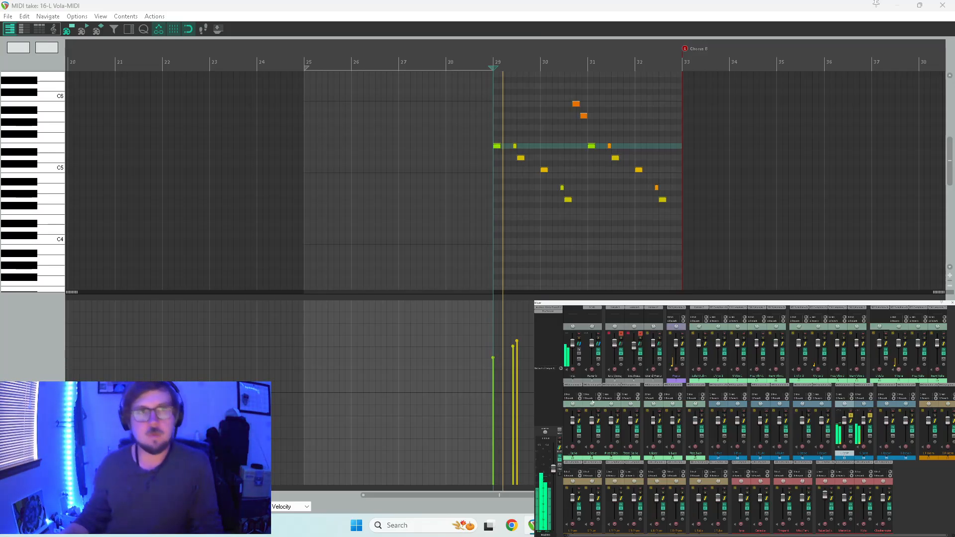
pyautogui.click(942, 5)
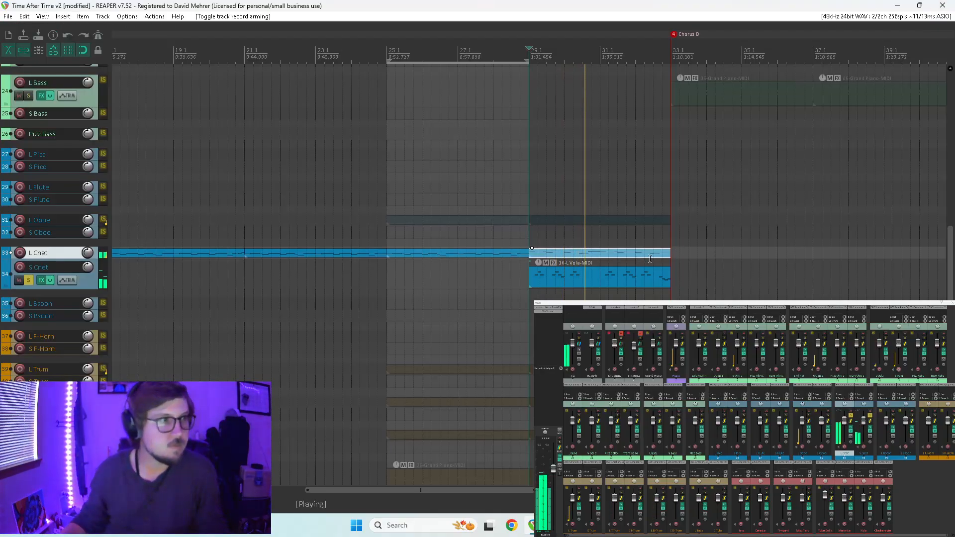
pyautogui.click(455, 283)
pyautogui.press('Escape')
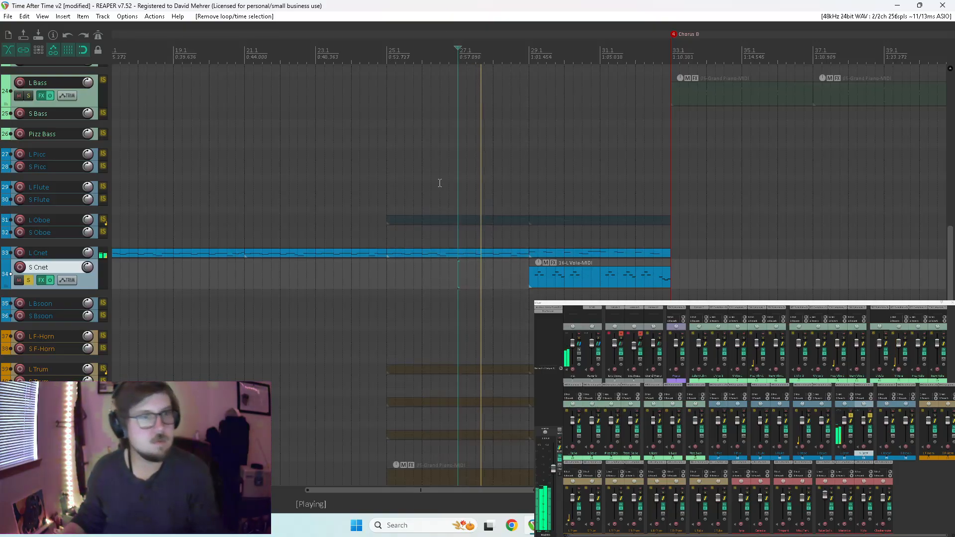
pyautogui.click(387, 273)
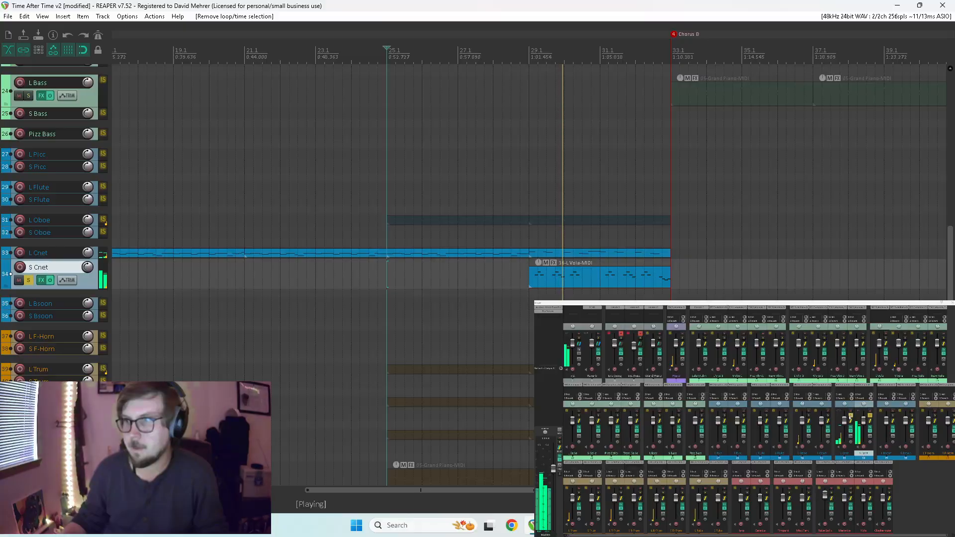
# Unsolo both clarinet tracks and play the full arrangement from measure 29 with the whole project in view.
pyautogui.moveTo(869, 415); pyautogui.dragTo(850, 415)
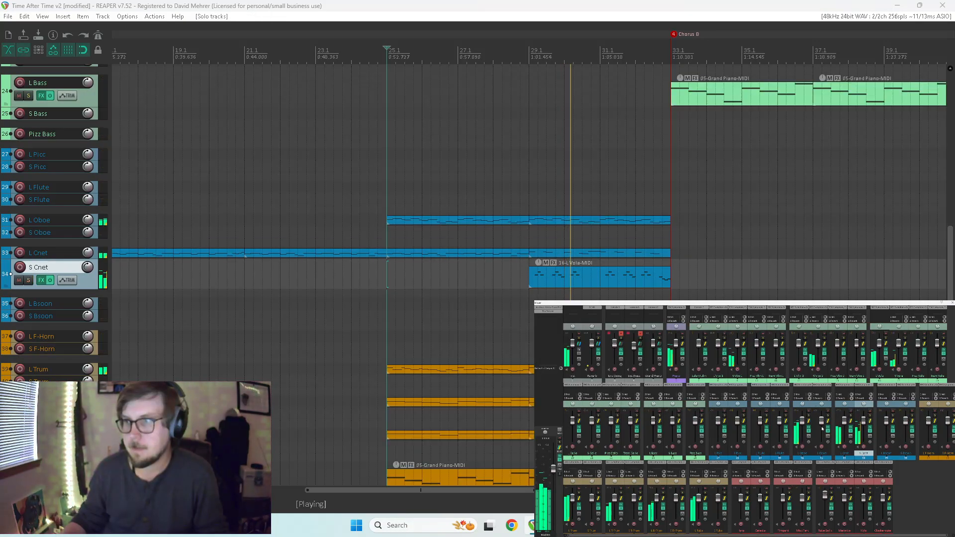
pyautogui.click(530, 303)
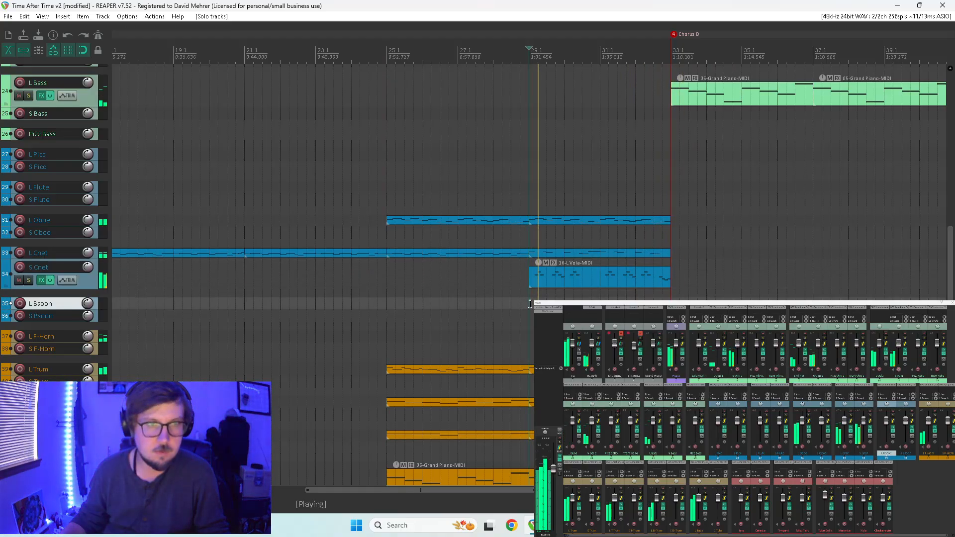
pyautogui.moveTo(950, 254); pyautogui.dragTo(935, 111)
pyautogui.scroll(-4, 738, 227)
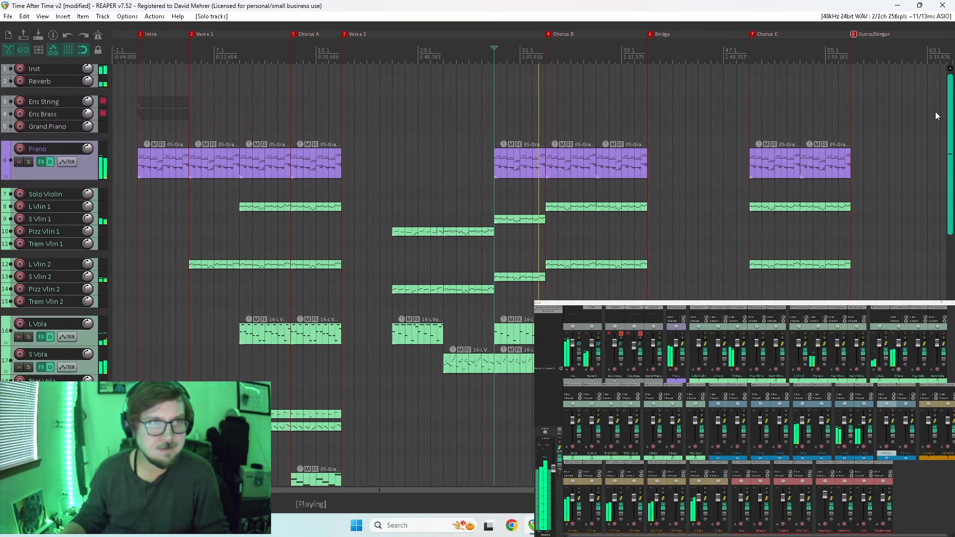
# Replace the Piano item at measure 29, just before Chorus B, with a copy of the S Cnet item.
pyautogui.click(536, 161)
pyautogui.press('Delete')
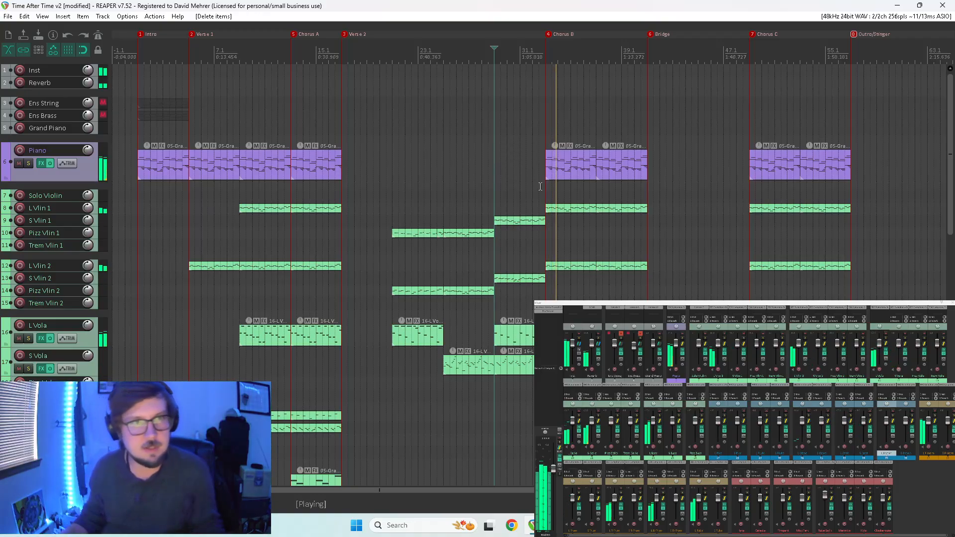
pyautogui.scroll(-6, 551, 298)
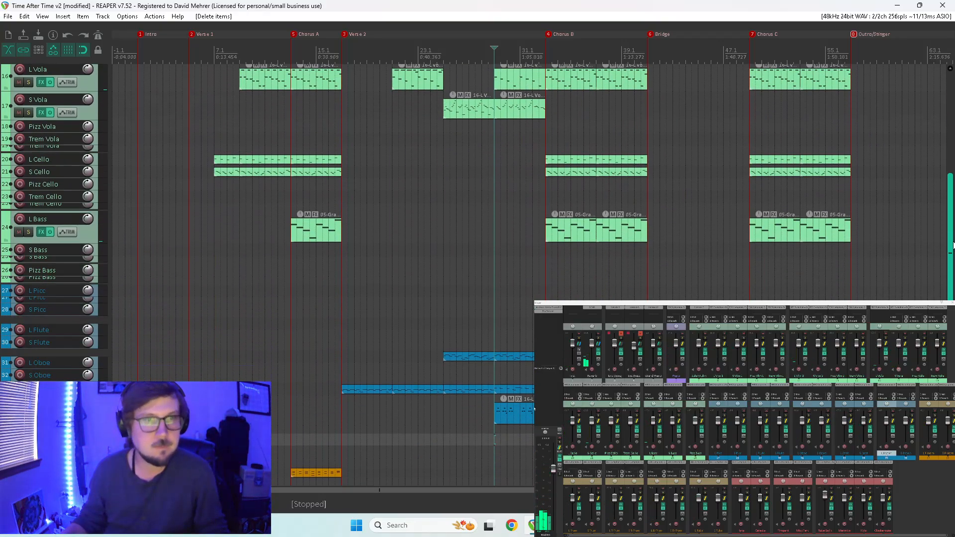
pyautogui.moveTo(518, 393); pyautogui.dragTo(512, 114)
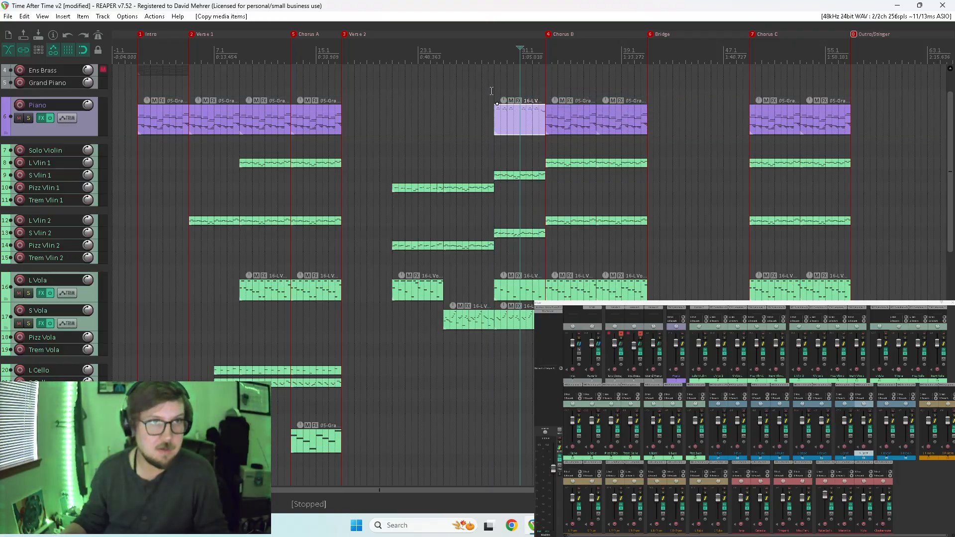
# Listen to the copied Piano part within the full arrangement, replaying the last measures of Verse 2 from several start points.
pyautogui.press('space')
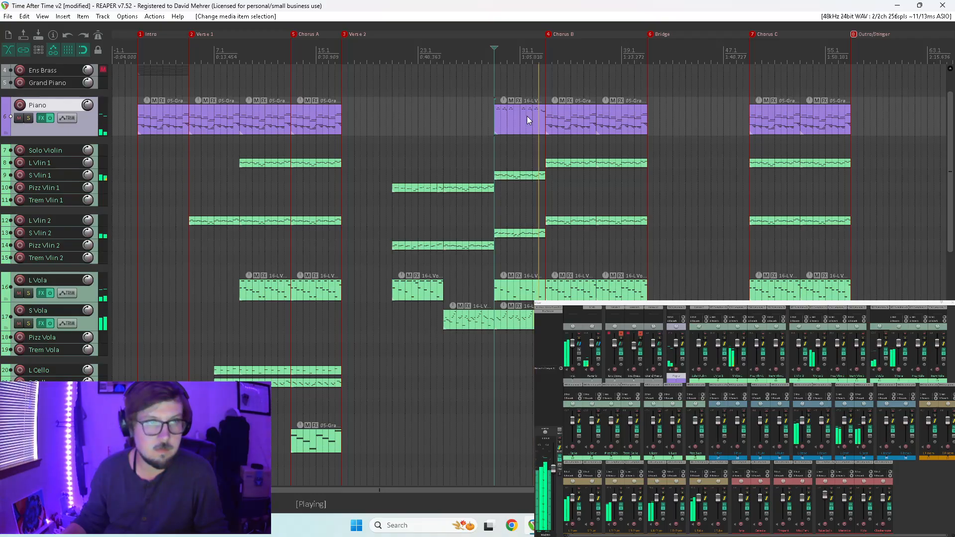
pyautogui.press('space')
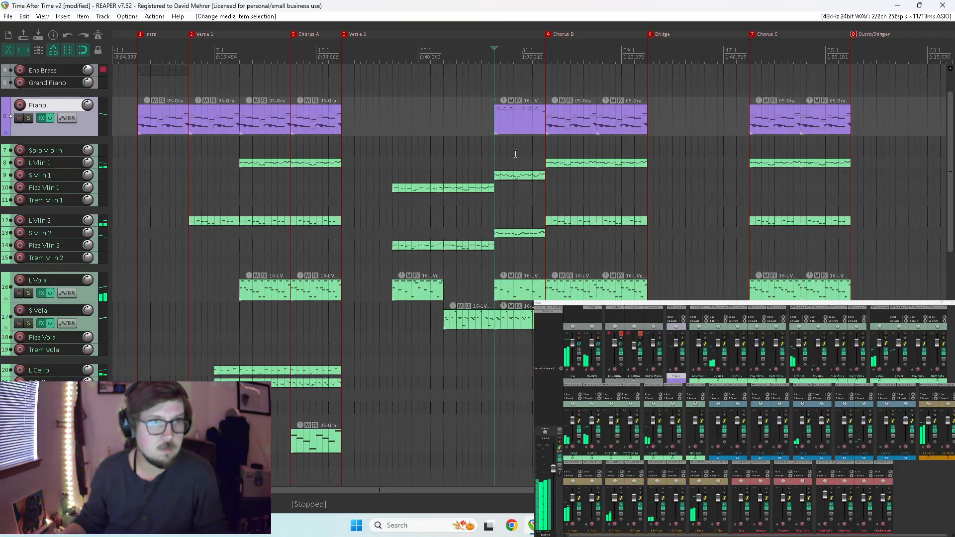
pyautogui.click(513, 161)
pyautogui.press('space')
pyautogui.press('space')
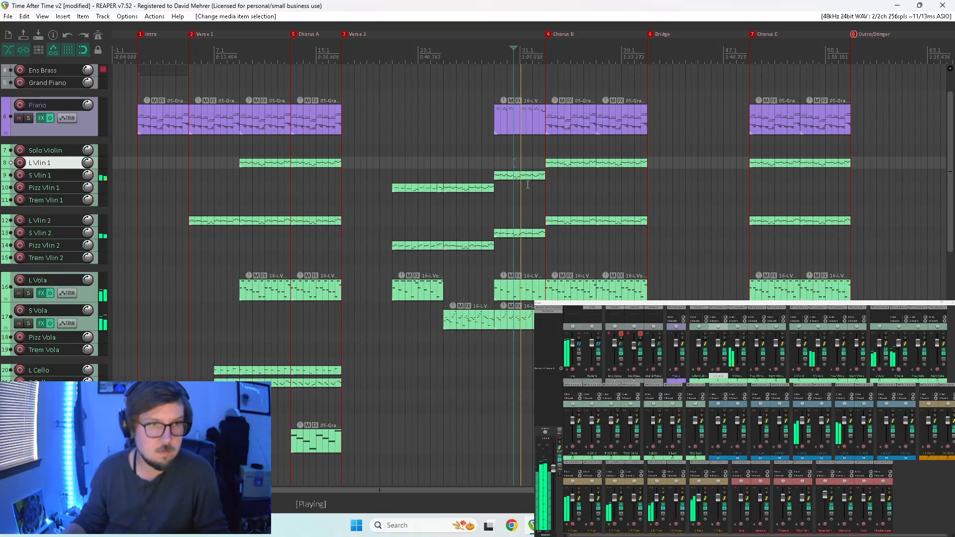
pyautogui.click(487, 145)
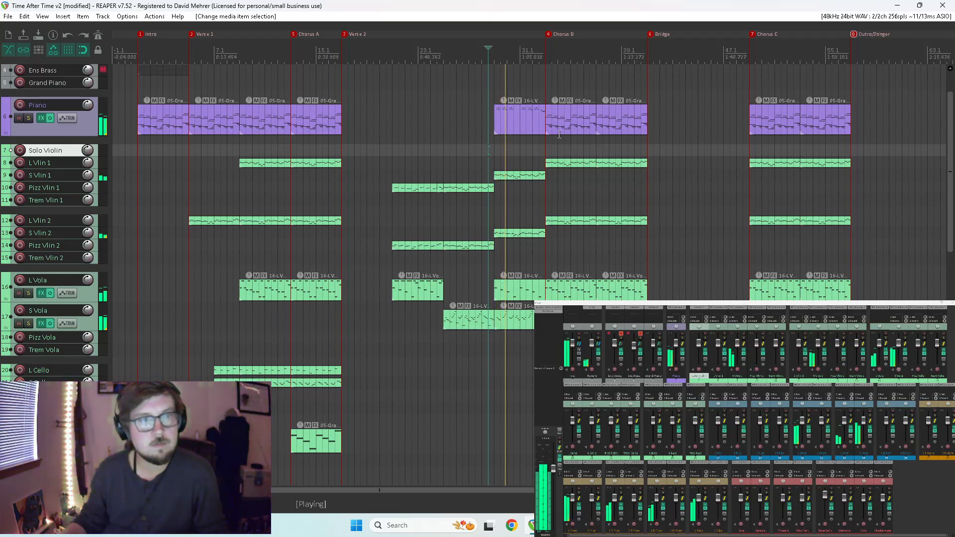
pyautogui.scroll(-1, 594, 142)
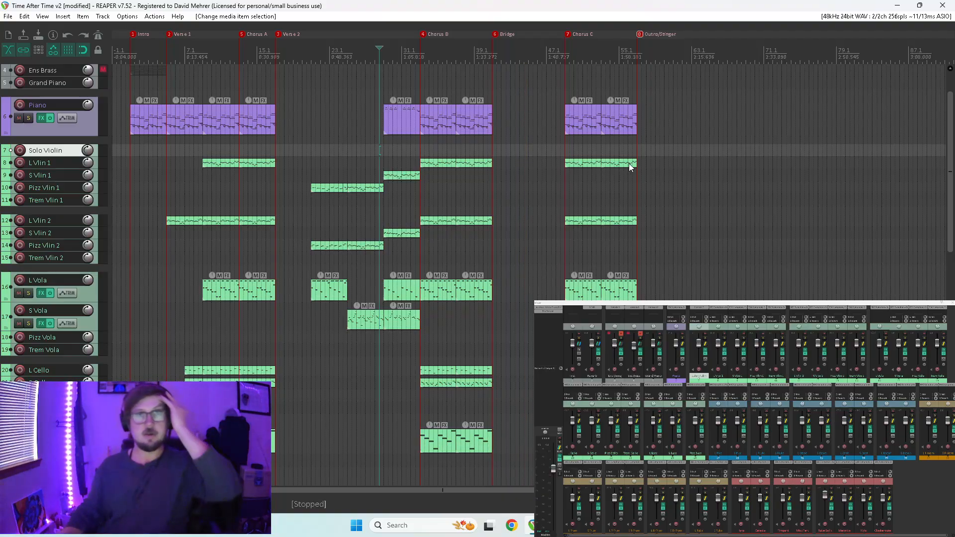
pyautogui.scroll(-6, 924, 130)
pyautogui.scroll(1, 892, 182)
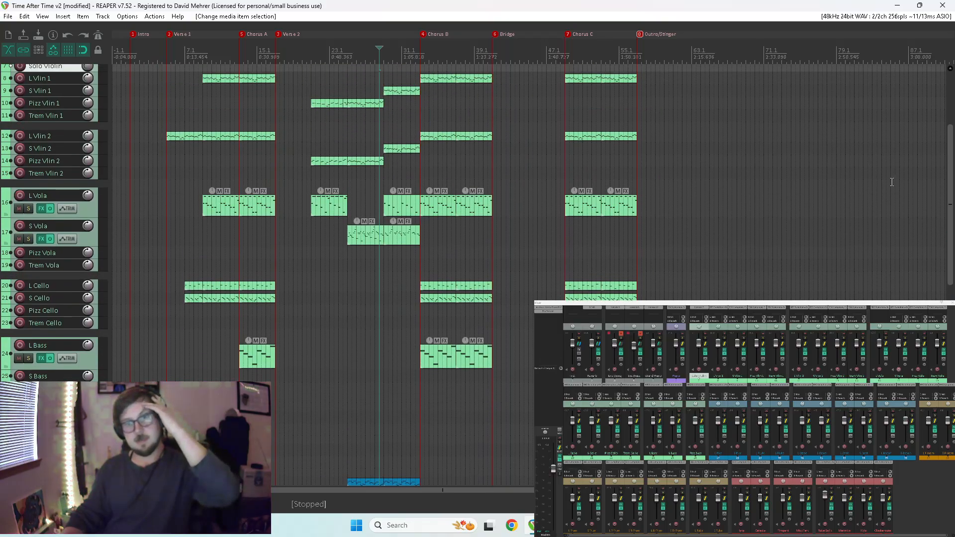
pyautogui.hotkey('alt', 'Tab')
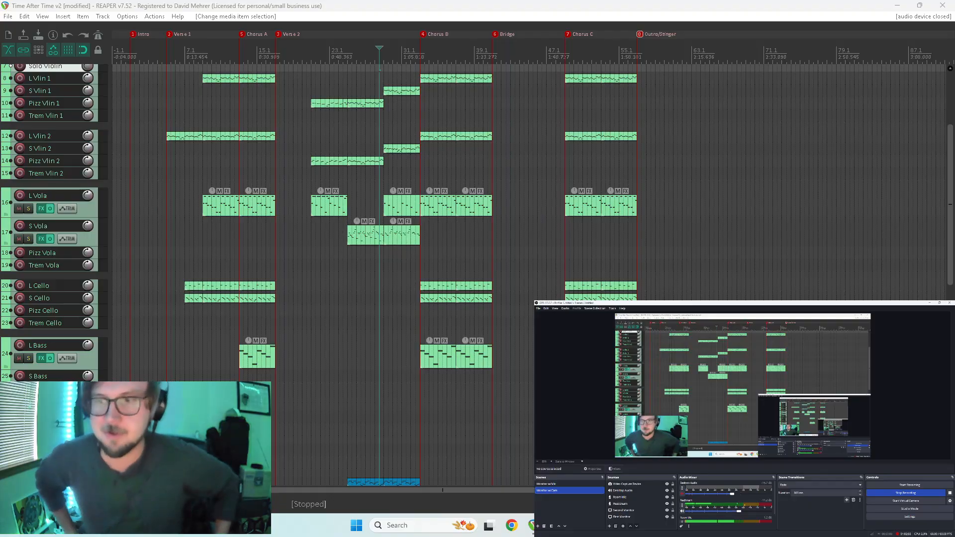
pyautogui.hotkey('alt', 'Tab')
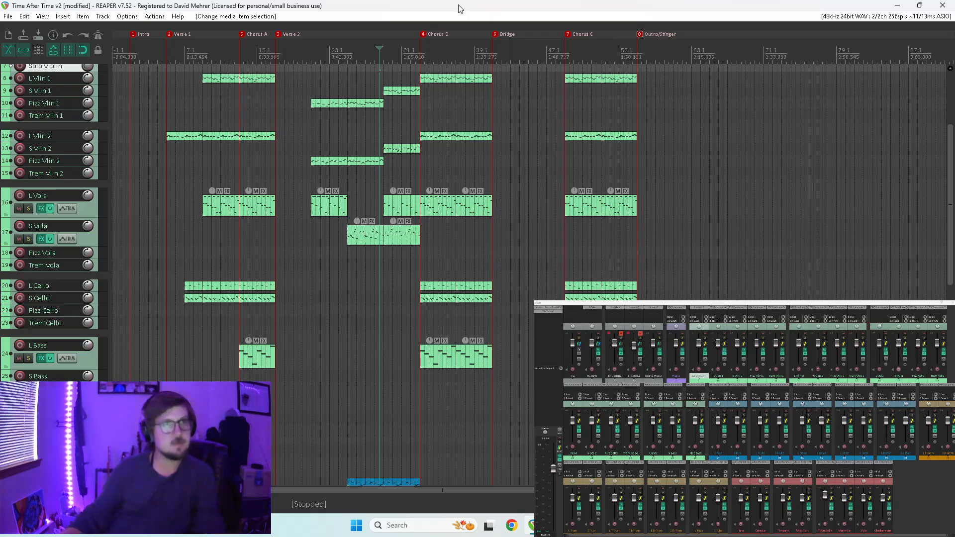
# Play the arrangement from the start of the Intro with the woodwind and brass tracks in view.
pyautogui.click(129, 120)
pyautogui.moveTo(949, 162); pyautogui.dragTo(952, 254)
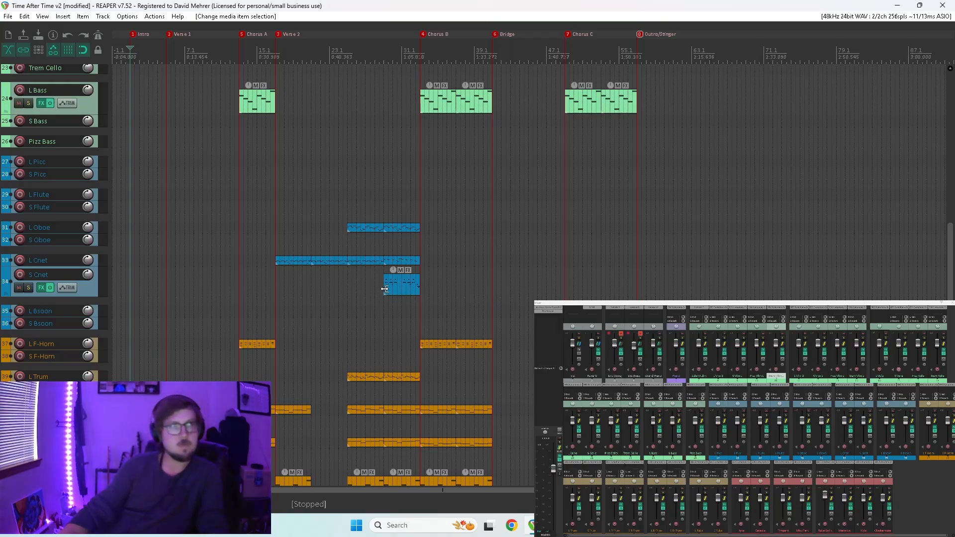
pyautogui.press('space')
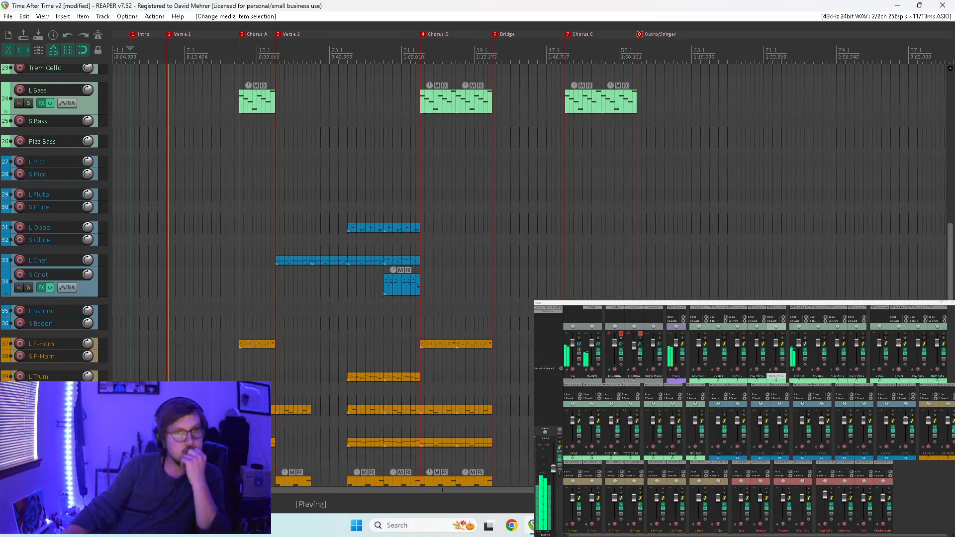
pyautogui.press('space')
# Open the Intro's Piano item for MIDI editing, raise all its upper right-hand notes by one octave, and play it.
pyautogui.scroll(8, 922, 172)
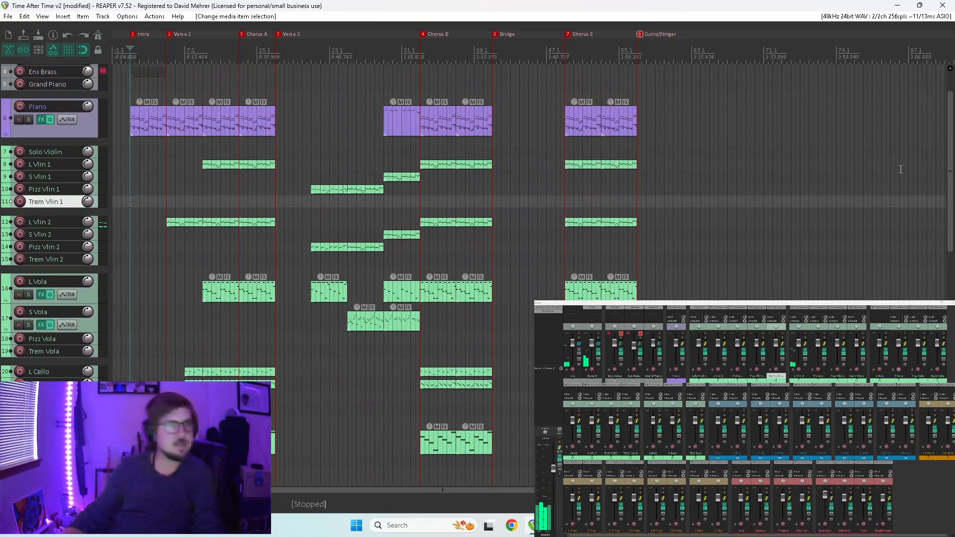
pyautogui.doubleClick(136, 111)
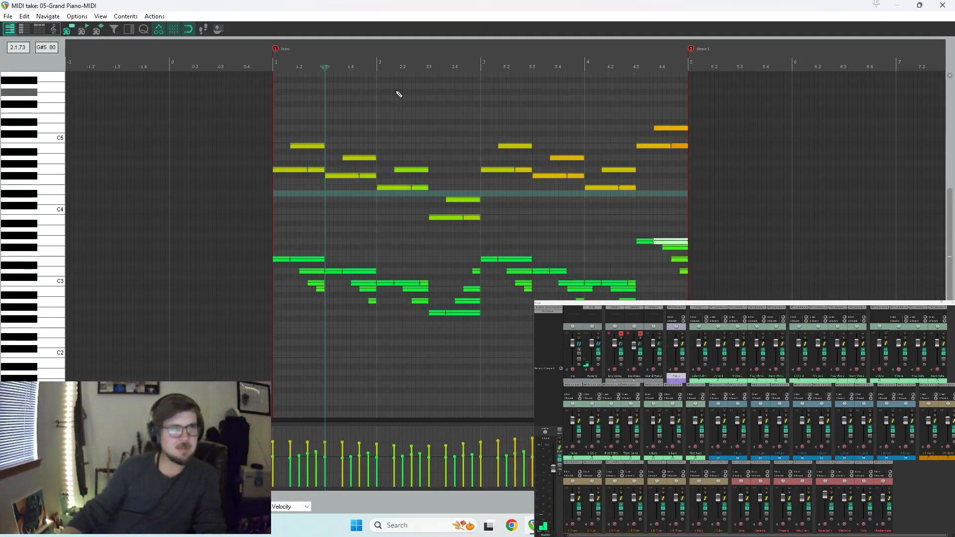
pyautogui.moveTo(721, 108); pyautogui.dragTo(219, 225)
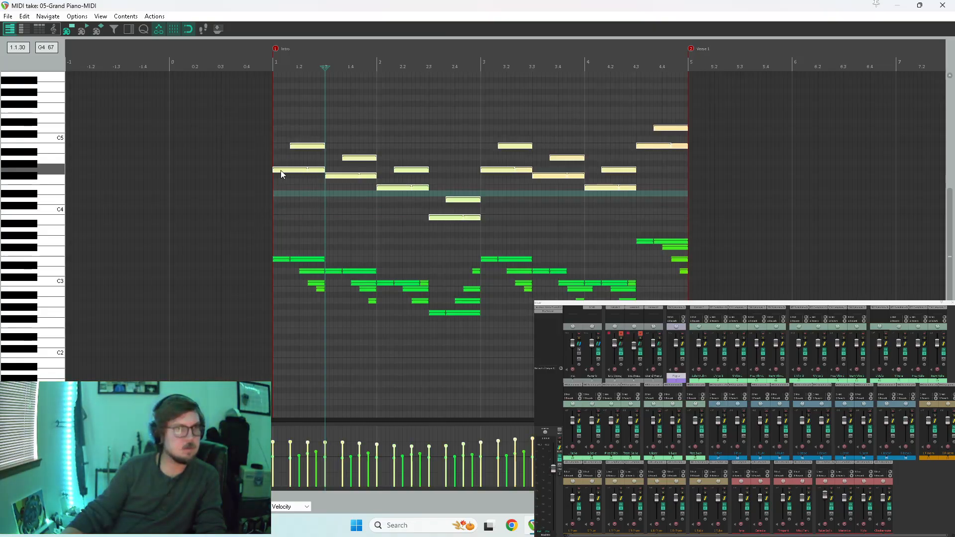
pyautogui.moveTo(280, 170); pyautogui.dragTo(275, 98)
pyautogui.press('space')
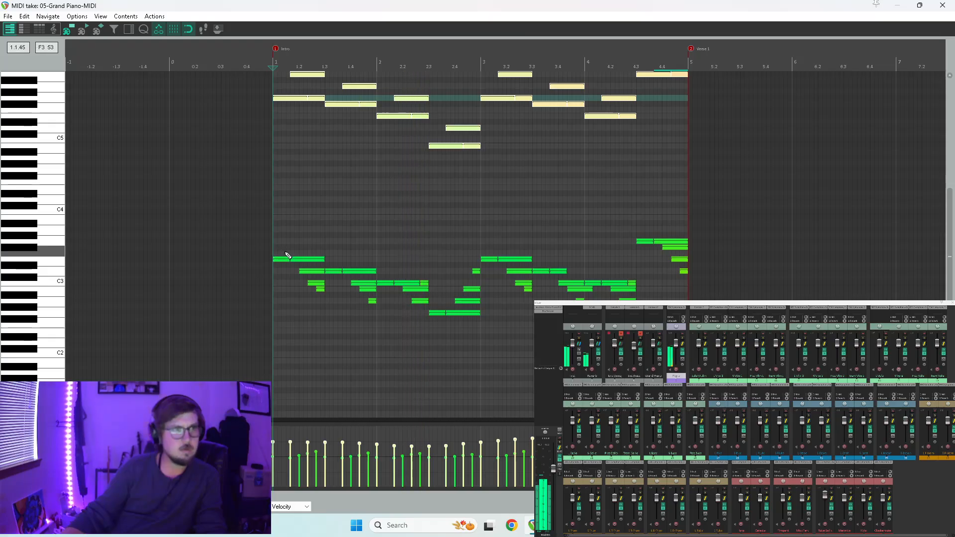
pyautogui.press('space')
# Lower the first left-hand note of every half-measure figure in the Intro piano part by one octave and play it.
pyautogui.moveTo(281, 268); pyautogui.dragTo(341, 281)
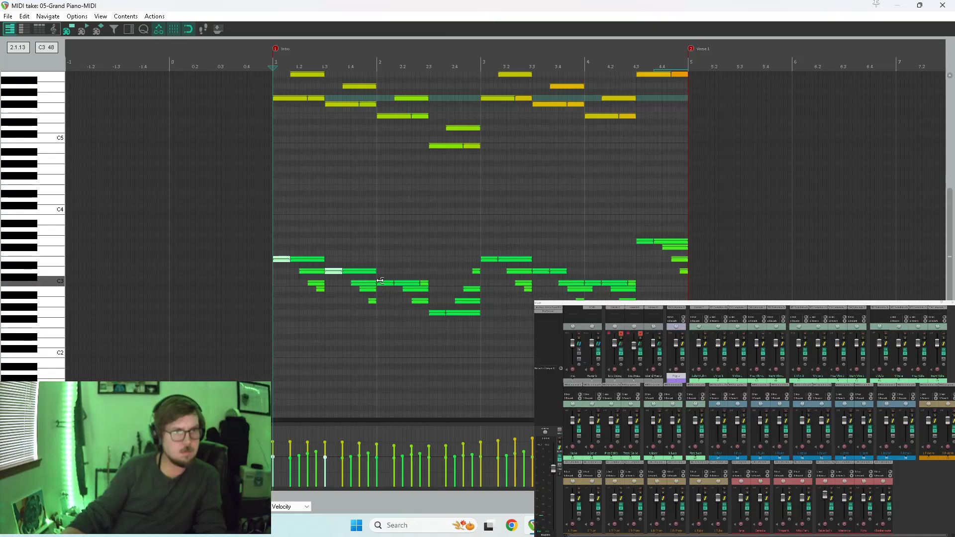
pyautogui.moveTo(438, 317); pyautogui.dragTo(439, 318)
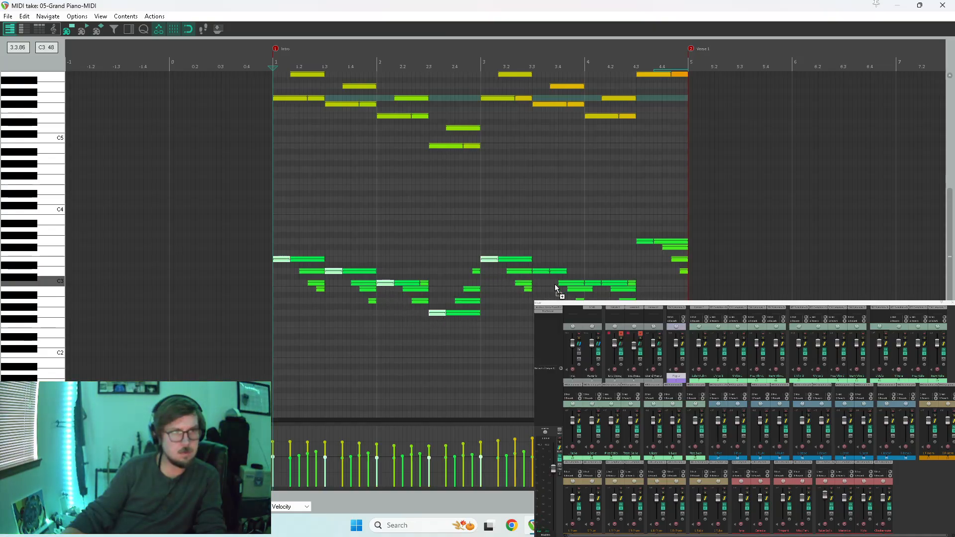
pyautogui.click(588, 289)
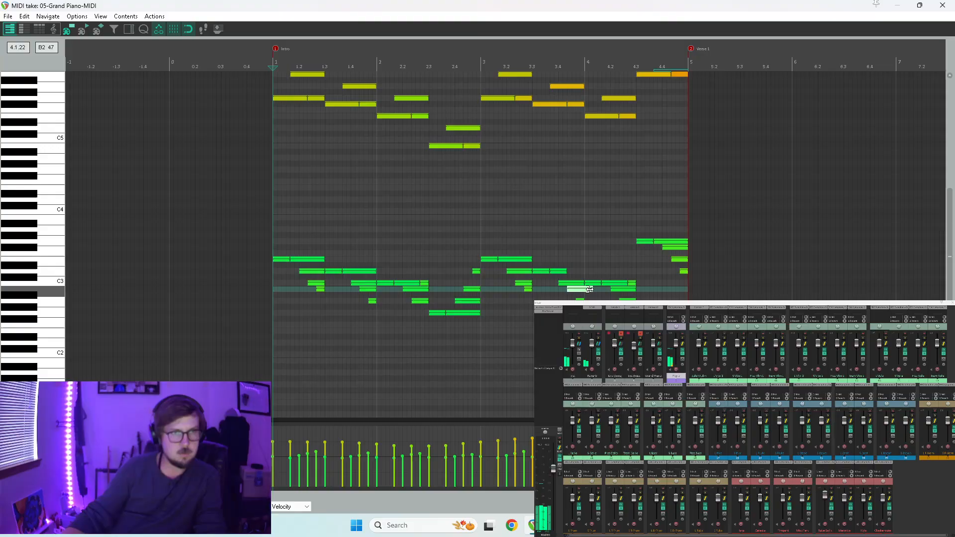
pyautogui.keyDown('ctrl'); pyautogui.click(593, 285); pyautogui.keyUp('ctrl')
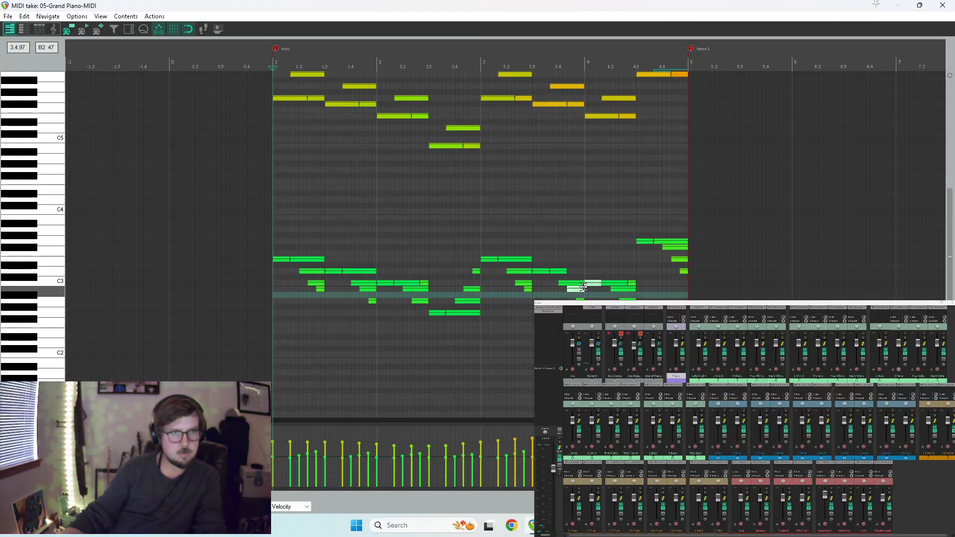
pyautogui.keyDown('ctrl'); pyautogui.click(568, 290); pyautogui.keyUp('ctrl')
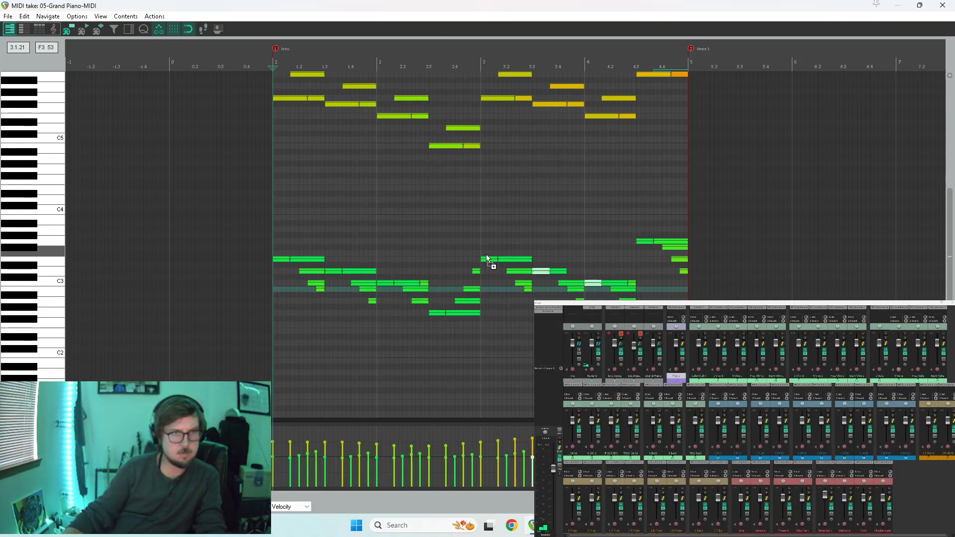
pyautogui.keyDown('ctrl'); pyautogui.click(385, 282); pyautogui.keyUp('ctrl')
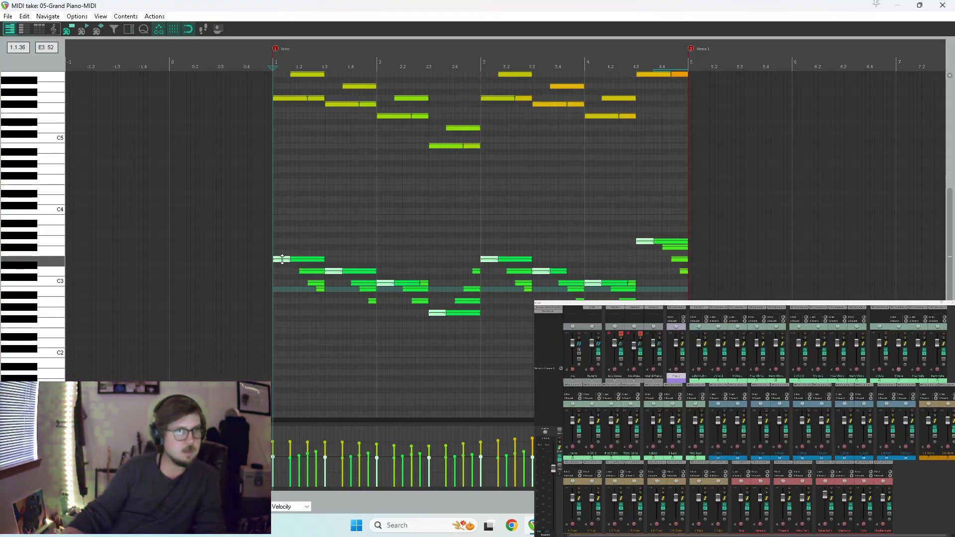
pyautogui.moveTo(282, 262); pyautogui.dragTo(275, 332)
pyautogui.press('space')
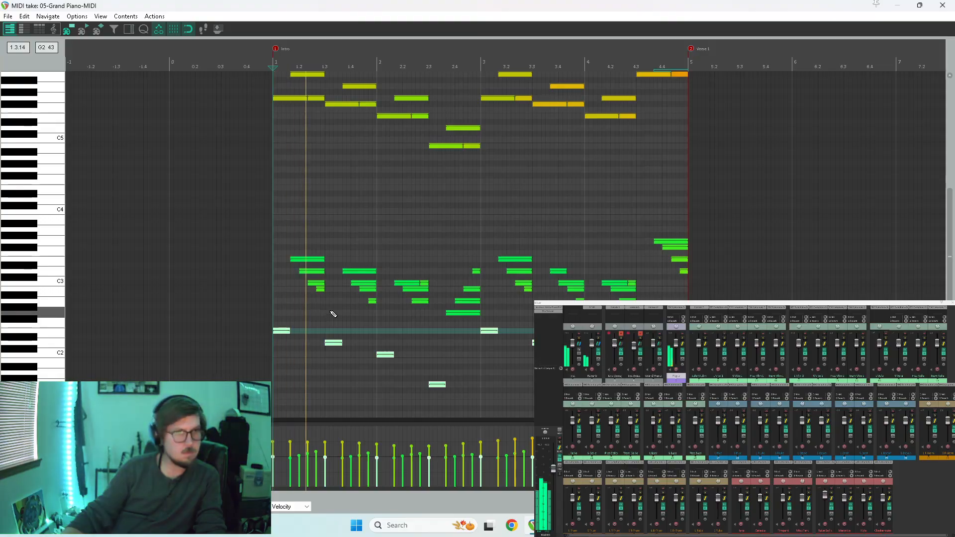
pyautogui.press('space')
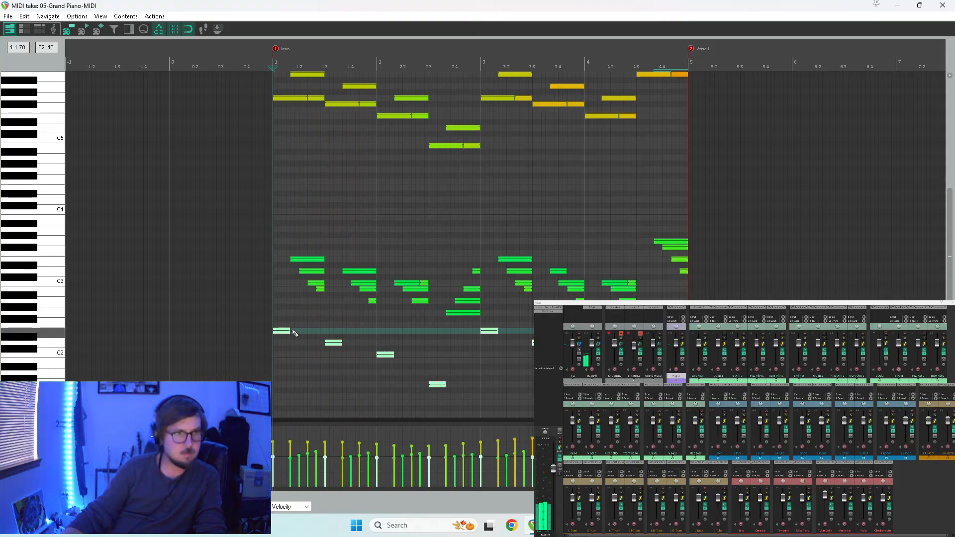
# Lengthen the lowered bass notes to half a measure each so they reach the next bass note, and play them.
pyautogui.moveTo(288, 330); pyautogui.dragTo(313, 335)
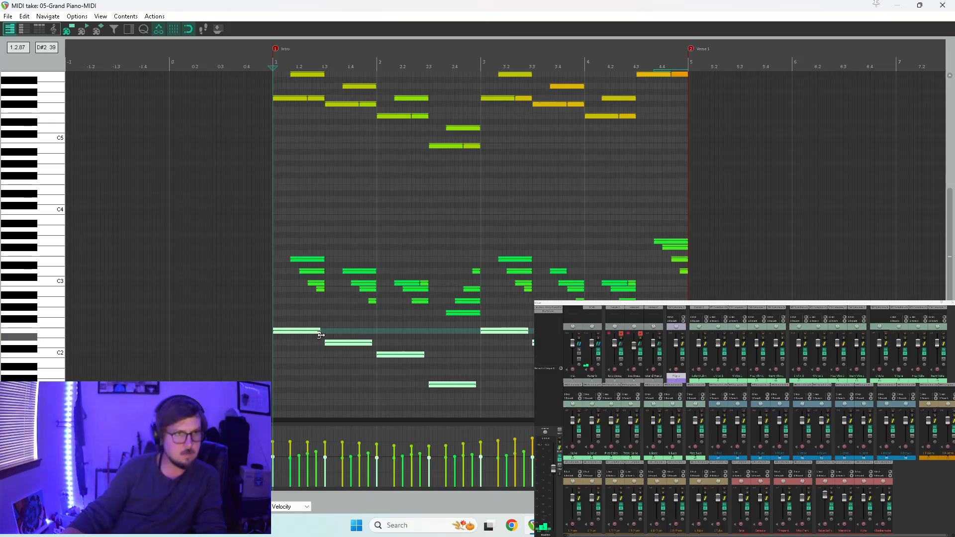
pyautogui.press('space')
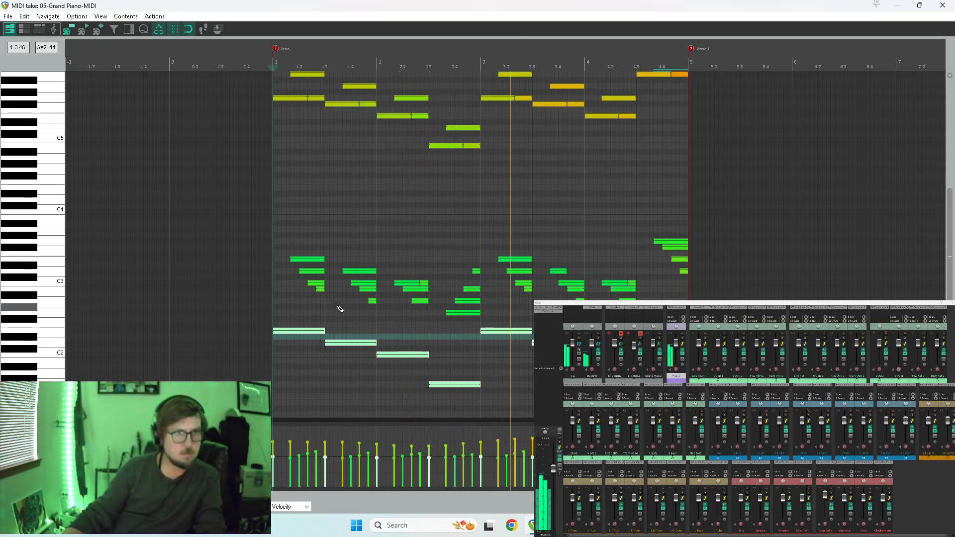
pyautogui.press('space')
# Raise the remaining short left-hand notes around C3 in the Intro piano part by one octave and play the result.
pyautogui.moveTo(271, 211); pyautogui.dragTo(701, 305)
pyautogui.scroll(3, 307, 271)
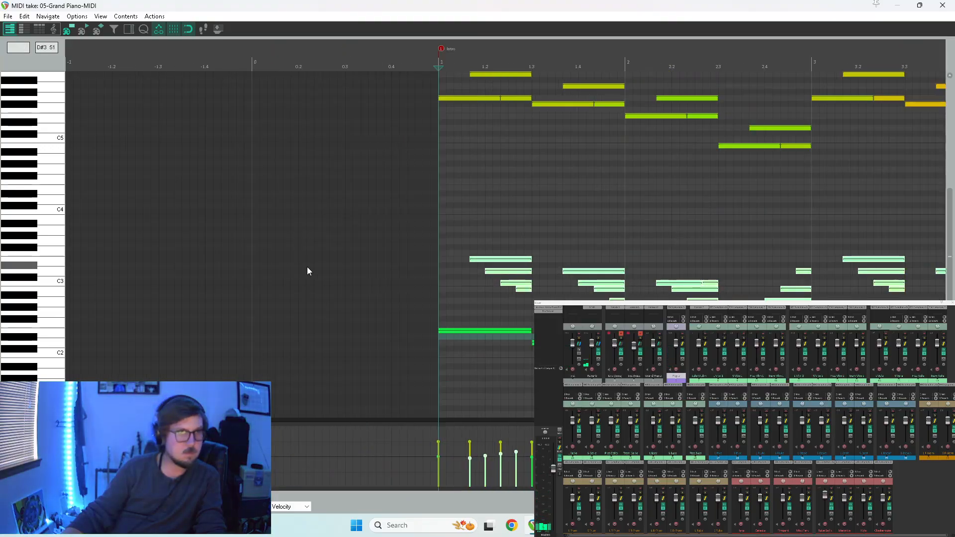
pyautogui.click(479, 258)
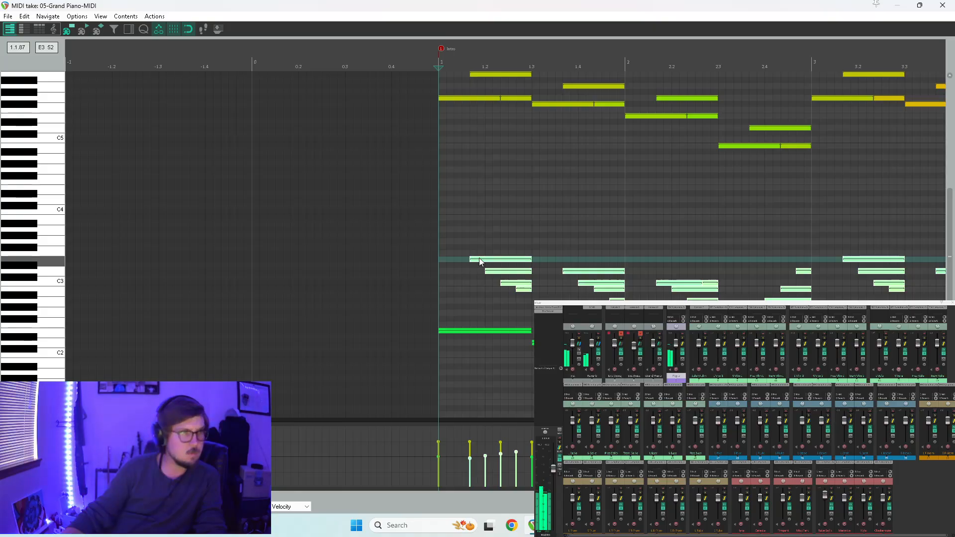
pyautogui.moveTo(478, 258); pyautogui.dragTo(480, 191)
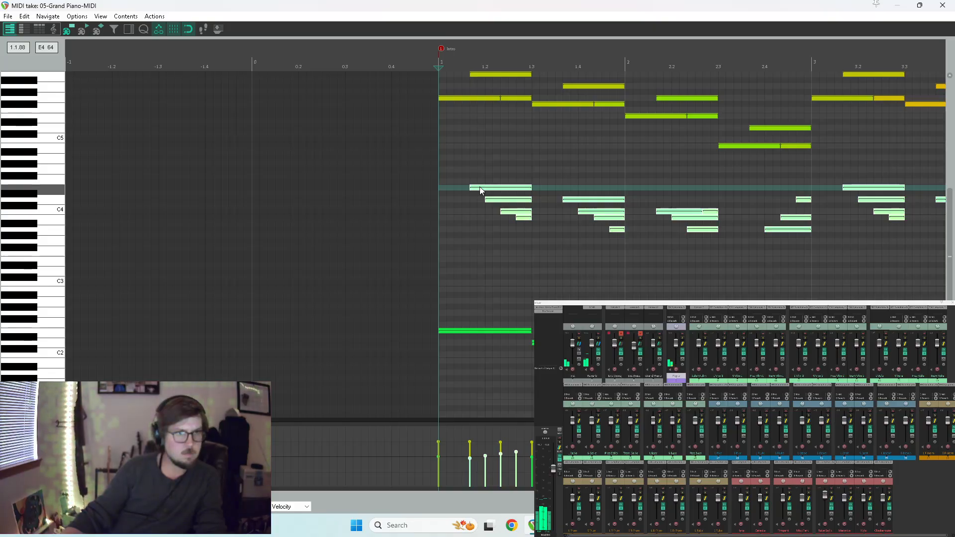
pyautogui.press('space')
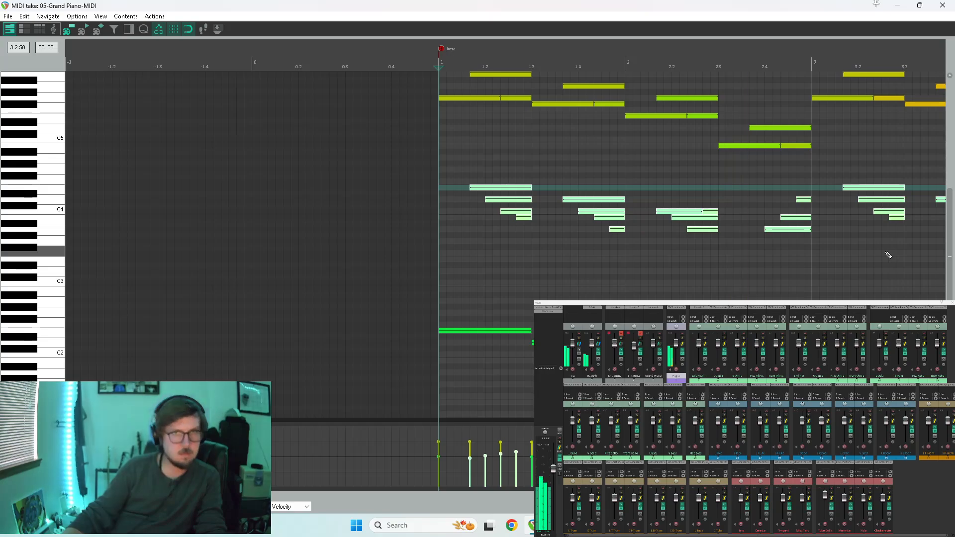
pyautogui.scroll(-4, 790, 271)
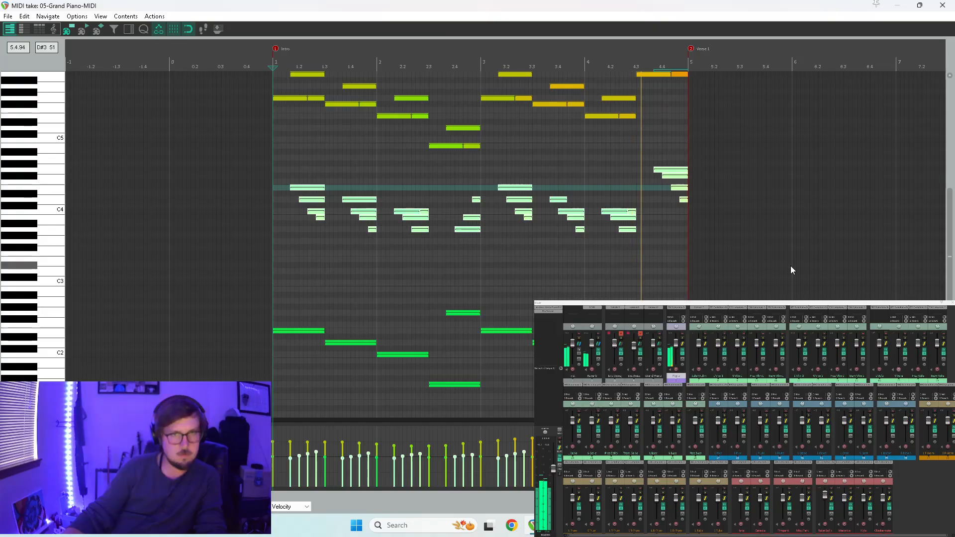
pyautogui.press('space')
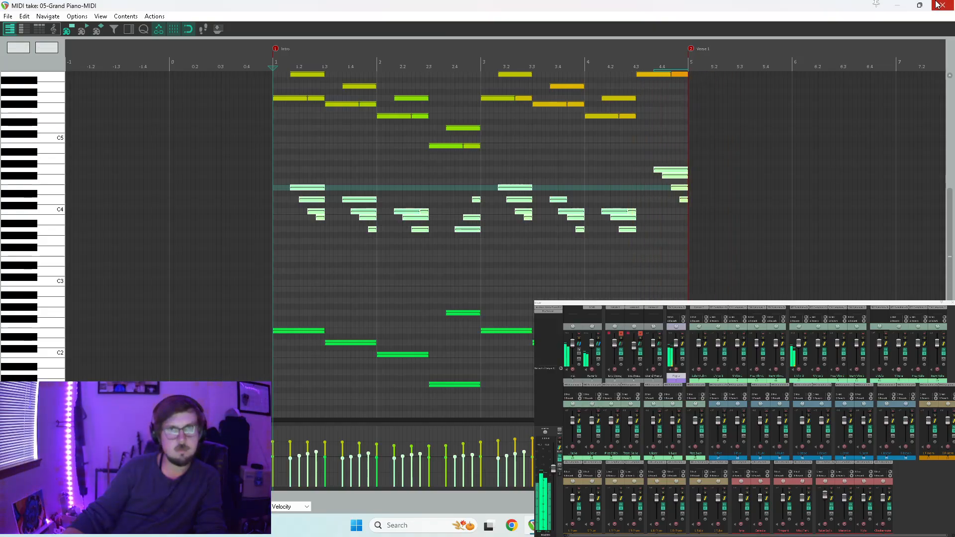
pyautogui.press('space')
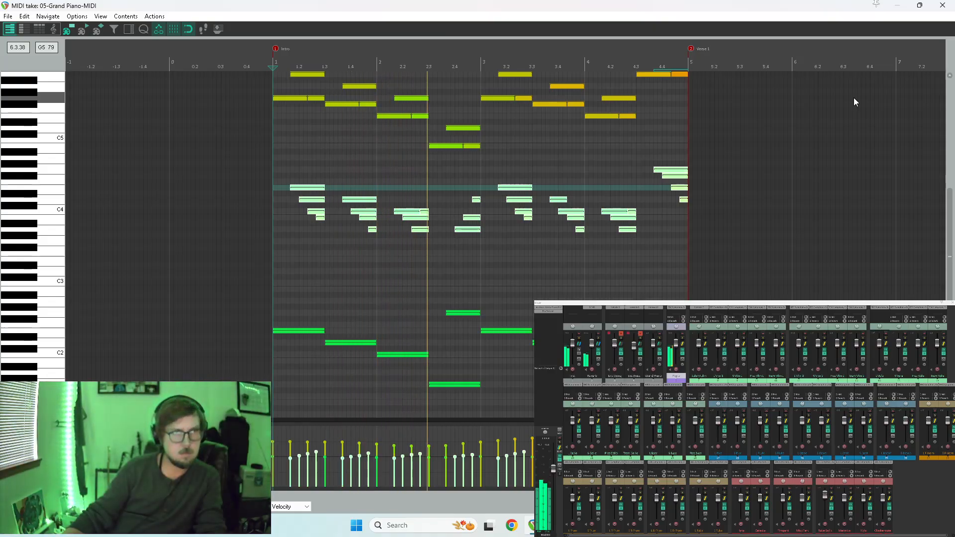
# Replace the Piano items across Verse 1 and Chorus A with copies of the revised Intro piano item.
pyautogui.click(942, 5)
pyautogui.moveTo(191, 121); pyautogui.dragTo(264, 129)
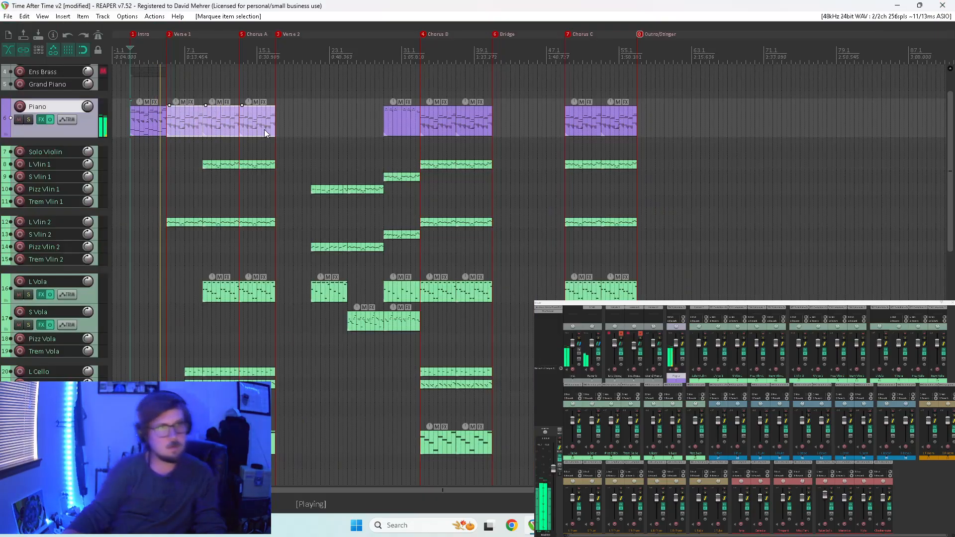
pyautogui.press('Delete')
pyautogui.click(141, 116)
pyautogui.moveTo(141, 117); pyautogui.dragTo(262, 122)
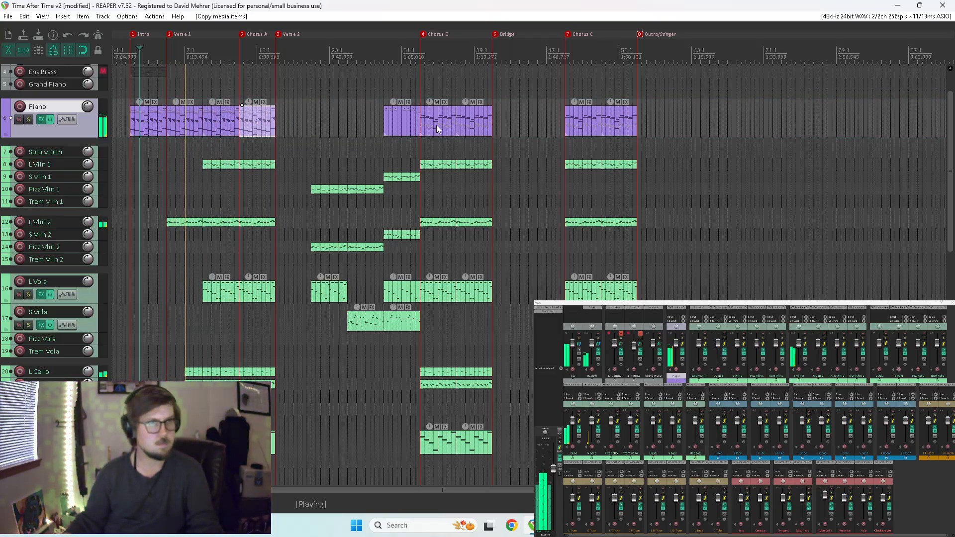
# Replace the two Chorus B Piano items with copies of the revised piano items from Verse 1.
pyautogui.moveTo(440, 124); pyautogui.dragTo(499, 124)
pyautogui.press('Delete')
pyautogui.moveTo(225, 125); pyautogui.dragTo(446, 134)
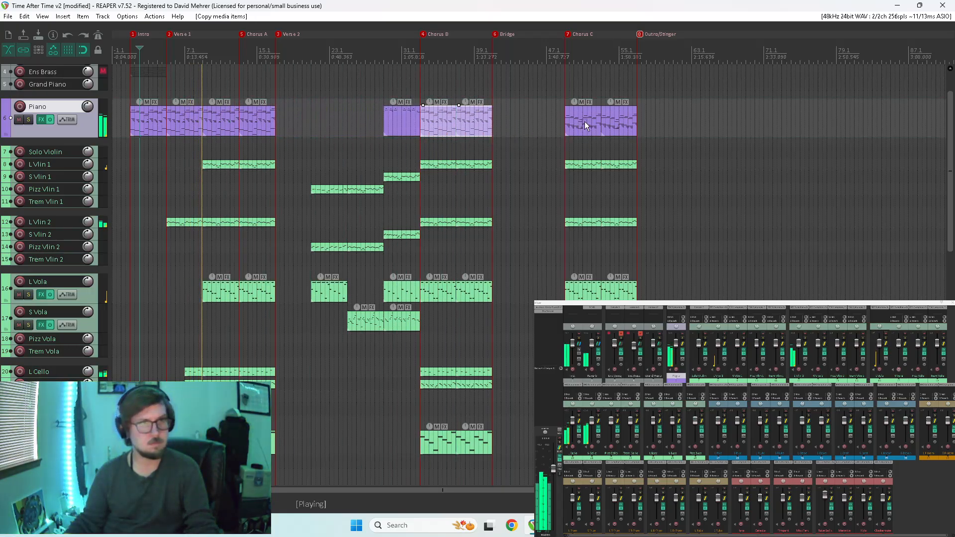
# Replace the two Chorus C Piano items with copies of the revised Chorus B piano, and save the project.
pyautogui.moveTo(580, 124); pyautogui.dragTo(665, 138)
pyautogui.press('Delete')
pyautogui.moveTo(478, 120); pyautogui.dragTo(620, 124)
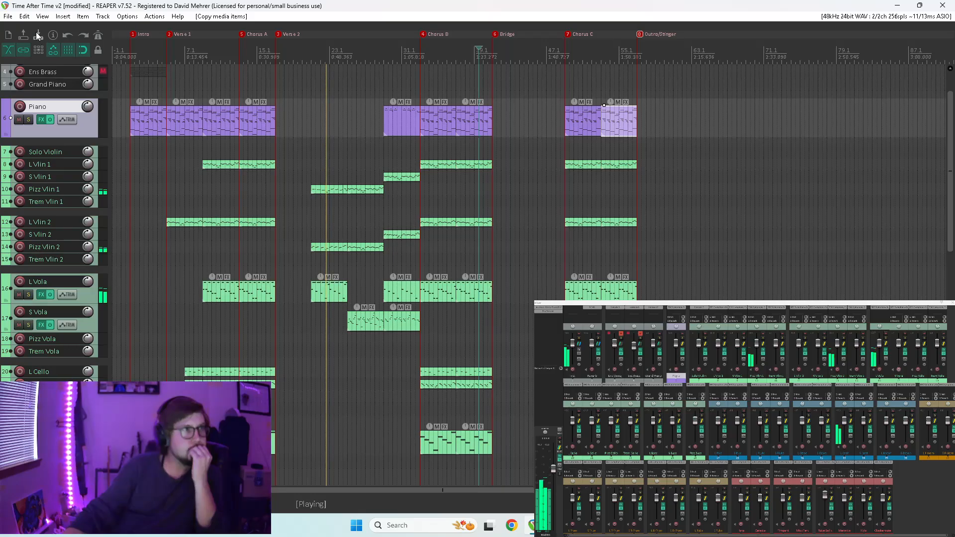
pyautogui.hotkey('ctrl', 's')
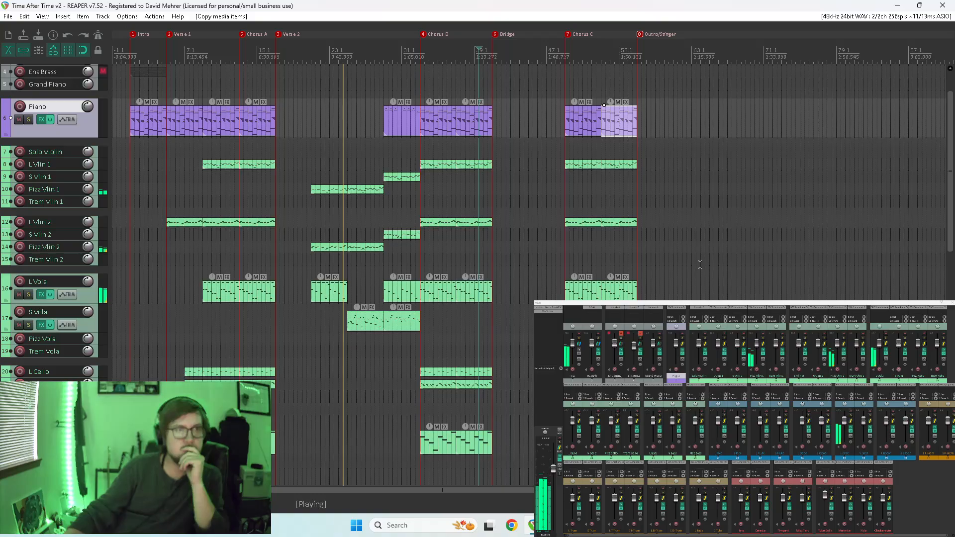
# Play from the start of Verse 2 into Chorus B and review which string, woodwind and brass tracks play in each section.
pyautogui.moveTo(950, 199); pyautogui.dragTo(952, 313)
pyautogui.press('space')
pyautogui.click(268, 314)
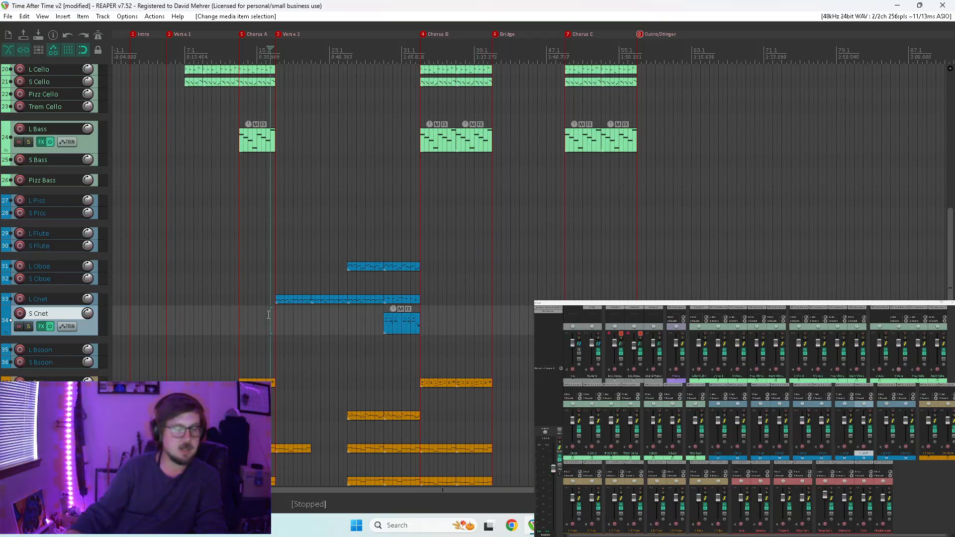
pyautogui.press('space')
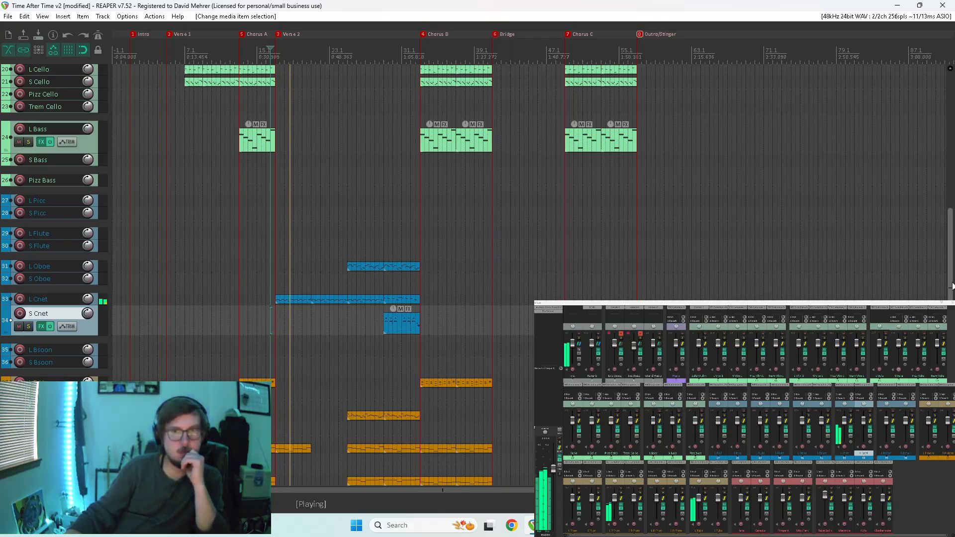
pyautogui.scroll(5, 950, 213)
pyautogui.moveTo(951, 212)
pyautogui.mouseDown()
pyautogui.moveTo(951, 174)
pyautogui.moveTo(952, 218)
pyautogui.moveTo(948, 176)
pyautogui.moveTo(939, 224)
pyautogui.mouseUp()
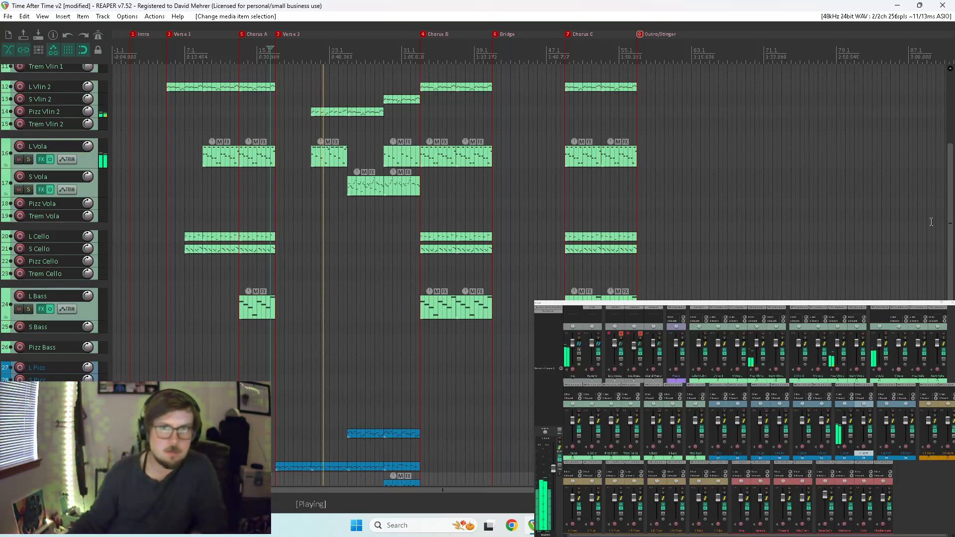
pyautogui.moveTo(948, 227); pyautogui.dragTo(935, 312)
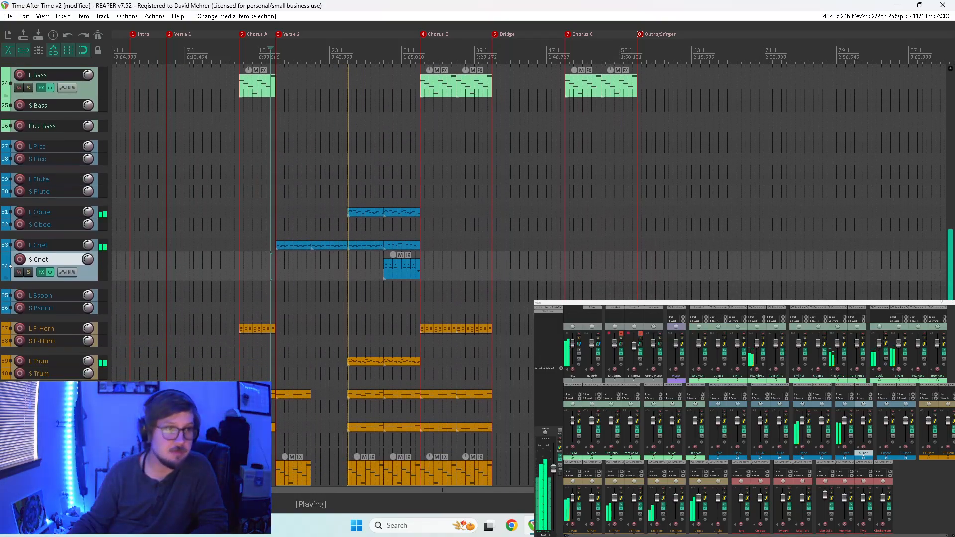
pyautogui.moveTo(935, 312); pyautogui.dragTo(935, 313)
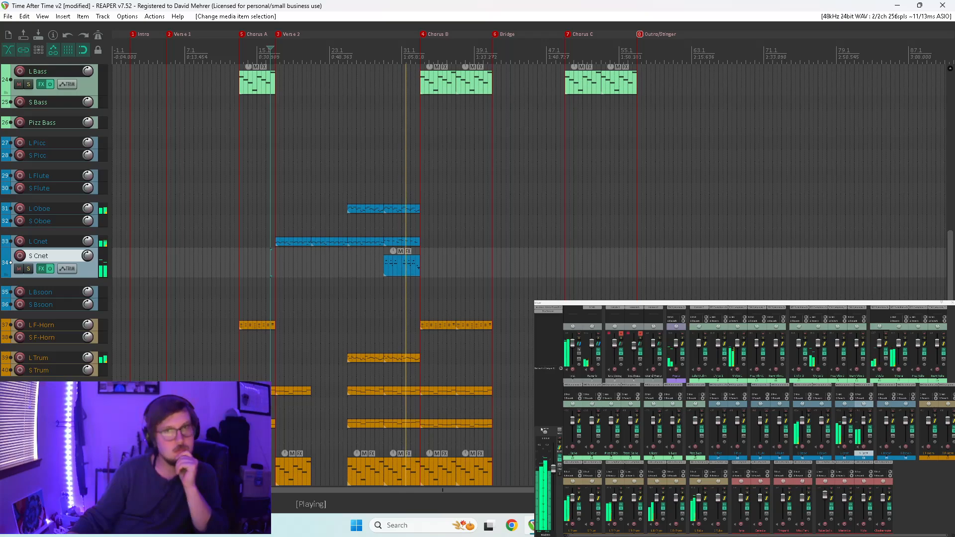
pyautogui.moveTo(949, 314); pyautogui.dragTo(936, 241)
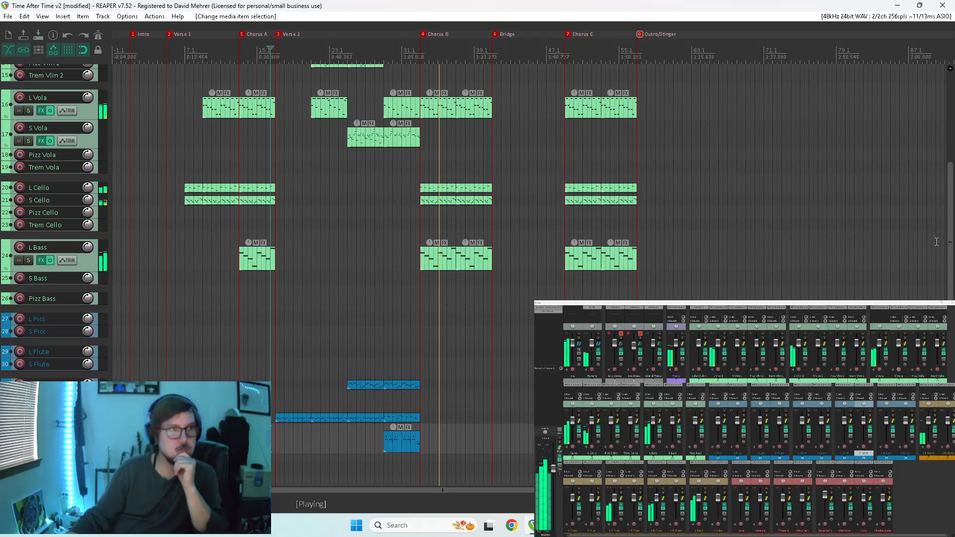
# Toggle the L Bass track's solo during Chorus B playback and arm the track for recording.
pyautogui.click(32, 261)
pyautogui.click(32, 261)
pyautogui.click(32, 260)
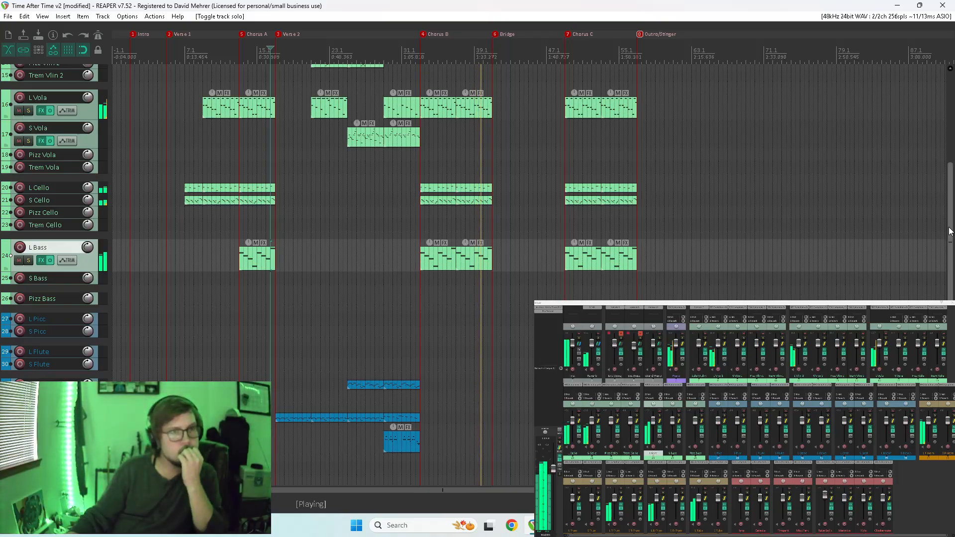
pyautogui.click(23, 249)
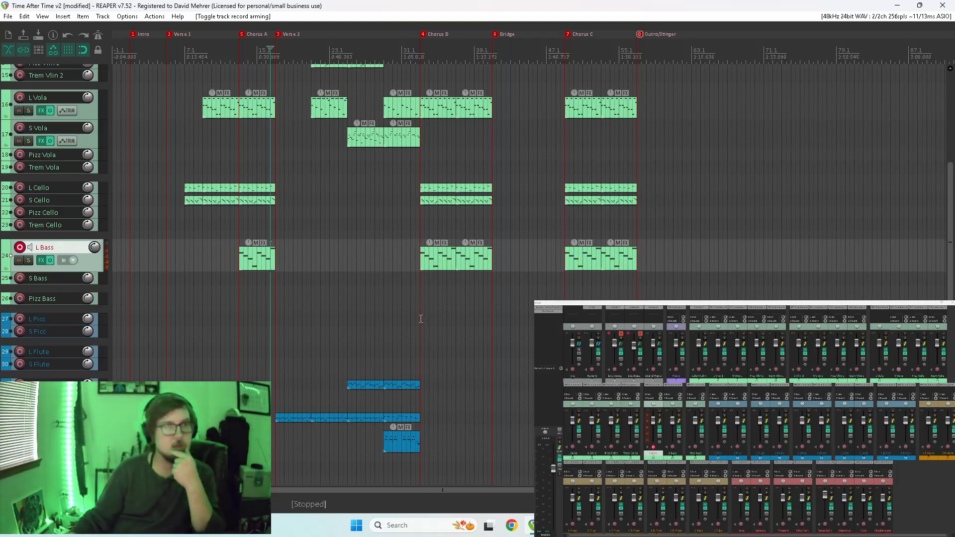
pyautogui.moveTo(951, 244); pyautogui.dragTo(950, 171)
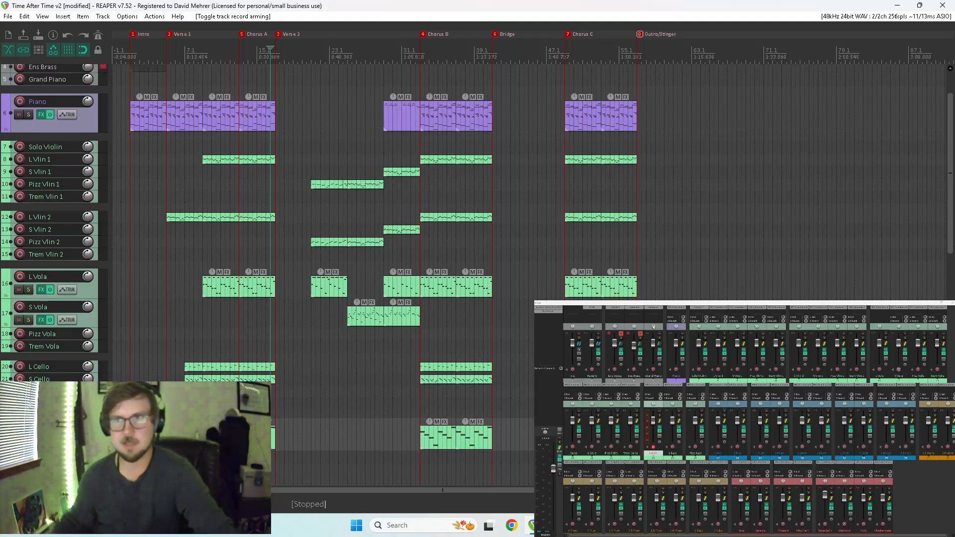
# Unmute Ens Brass and the ensemble track above it, audition each and L Vlin 1 by record-arming them, and disarm all tracks.
pyautogui.click(640, 337)
pyautogui.click(634, 369)
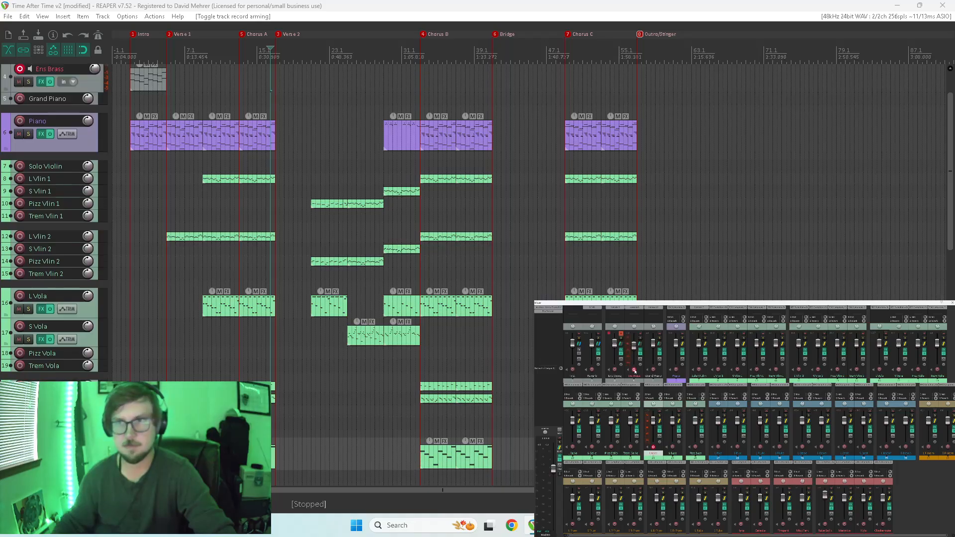
pyautogui.click(634, 370)
pyautogui.click(615, 370)
pyautogui.click(621, 335)
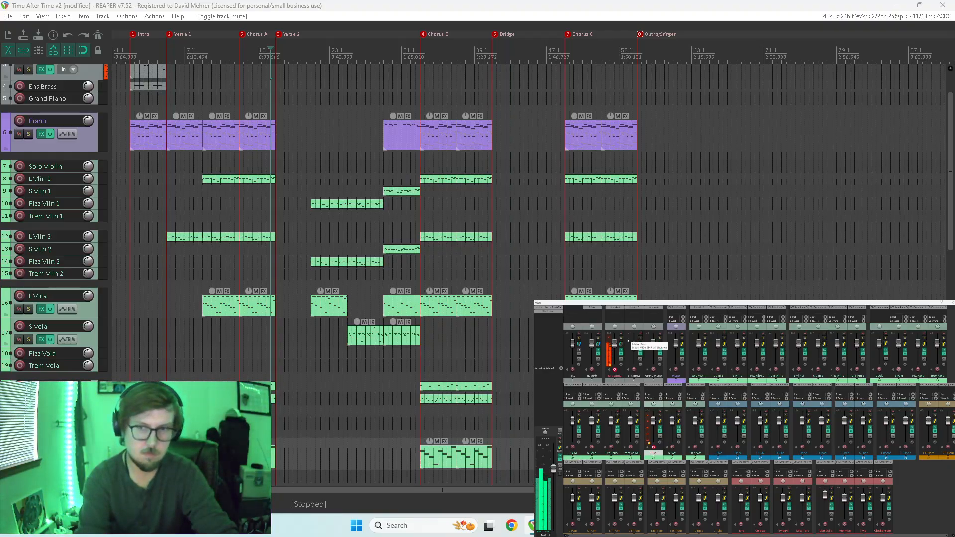
pyautogui.click(614, 370)
pyautogui.click(718, 371)
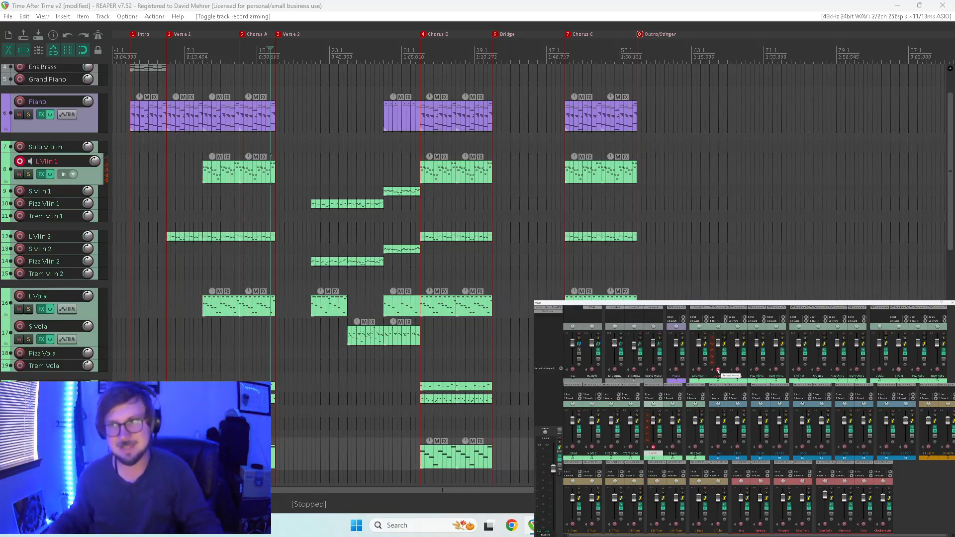
pyautogui.click(718, 371)
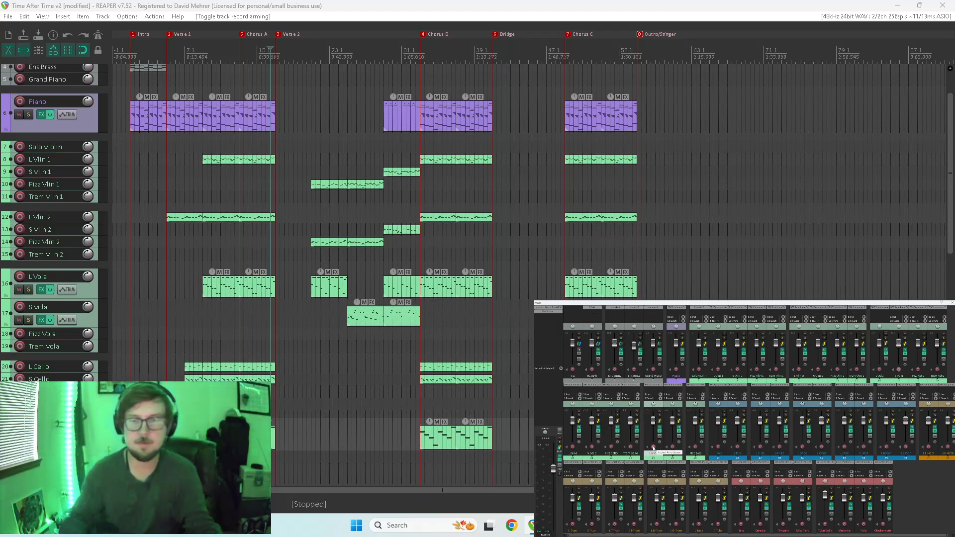
# Copy the Chorus A items of L Cello and S Cello onto L Oboe and S Oboe at the start of Verse 2 and play them.
pyautogui.press('space')
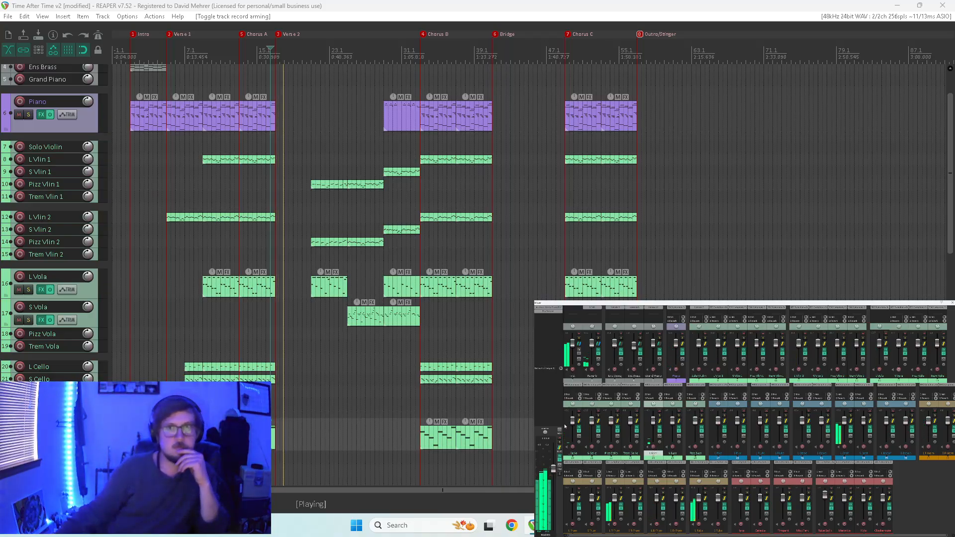
pyautogui.scroll(-10, 942, 169)
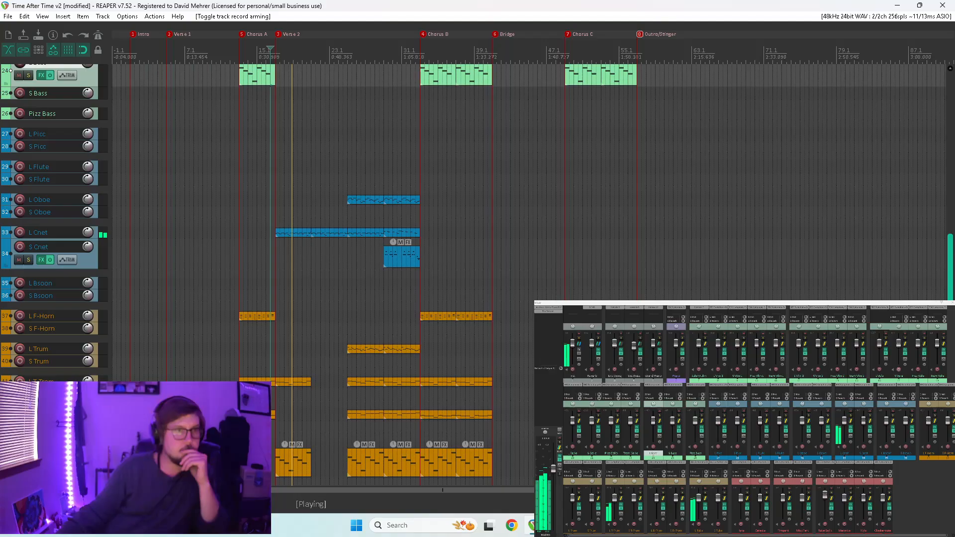
pyautogui.scroll(4, 932, 287)
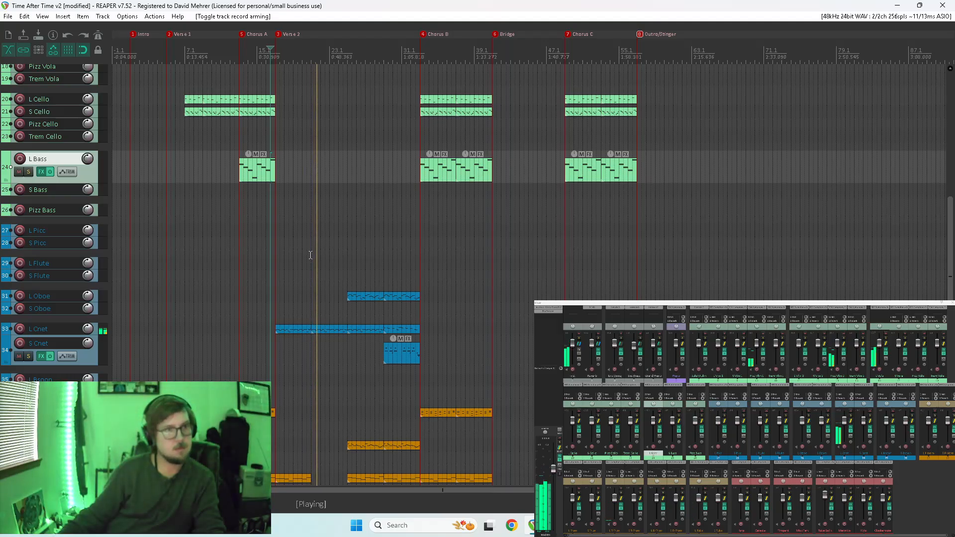
pyautogui.press('space')
pyautogui.scroll(1, 59, 256)
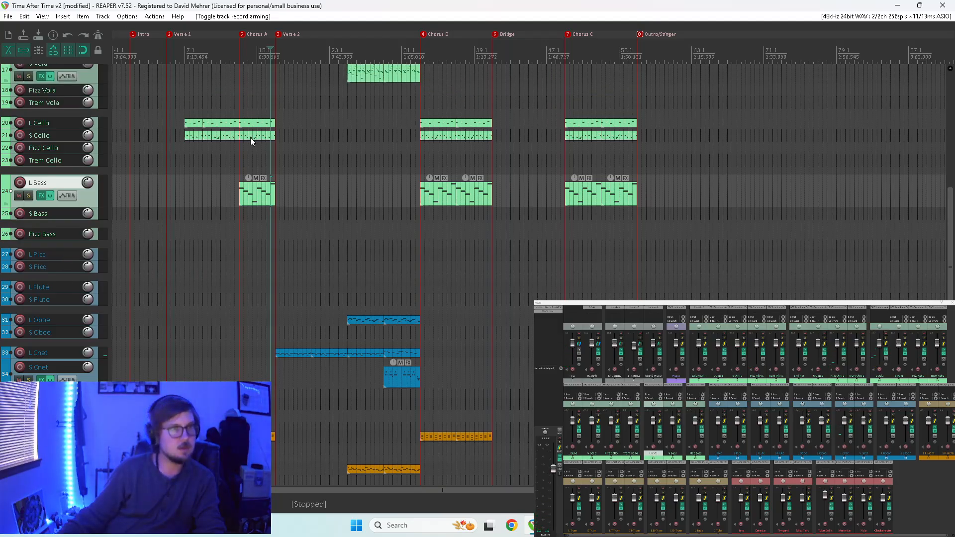
pyautogui.moveTo(251, 135); pyautogui.dragTo(292, 320)
pyautogui.click(275, 320)
pyautogui.press('space')
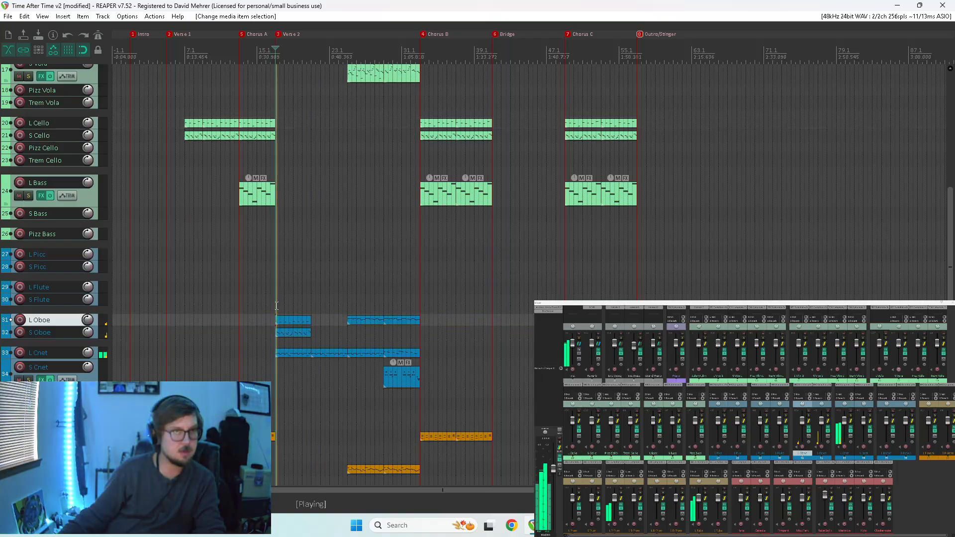
pyautogui.press('space')
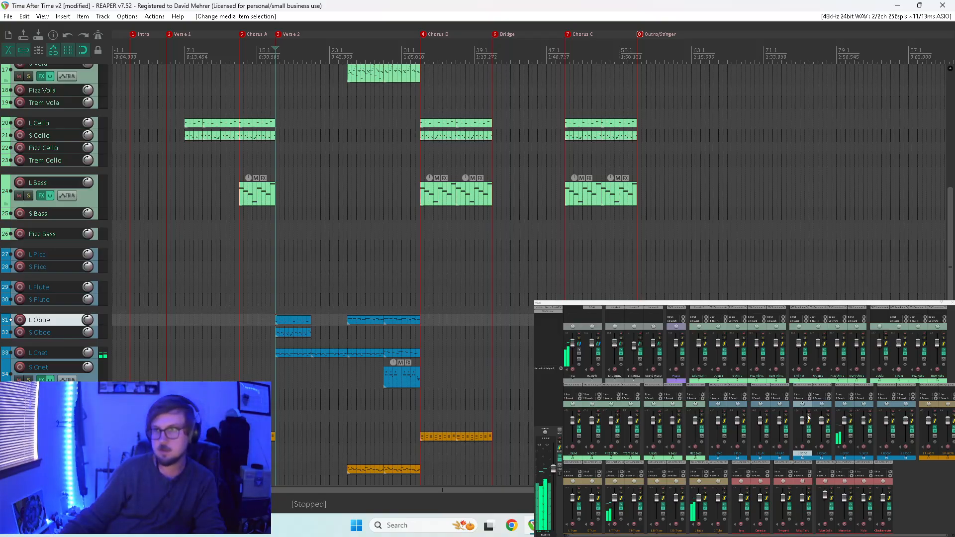
# Solo L Oboe and S Oboe, play them, and inspect the notes of the copied L Oboe item in the MIDI editor.
pyautogui.moveTo(808, 415); pyautogui.dragTo(828, 415)
pyautogui.press('space')
pyautogui.click(286, 322)
pyautogui.doubleClick(285, 322)
pyautogui.press('space')
pyautogui.scroll(-3, 492, 199)
pyautogui.moveTo(634, 110); pyautogui.dragTo(351, 258)
pyautogui.click(942, 5)
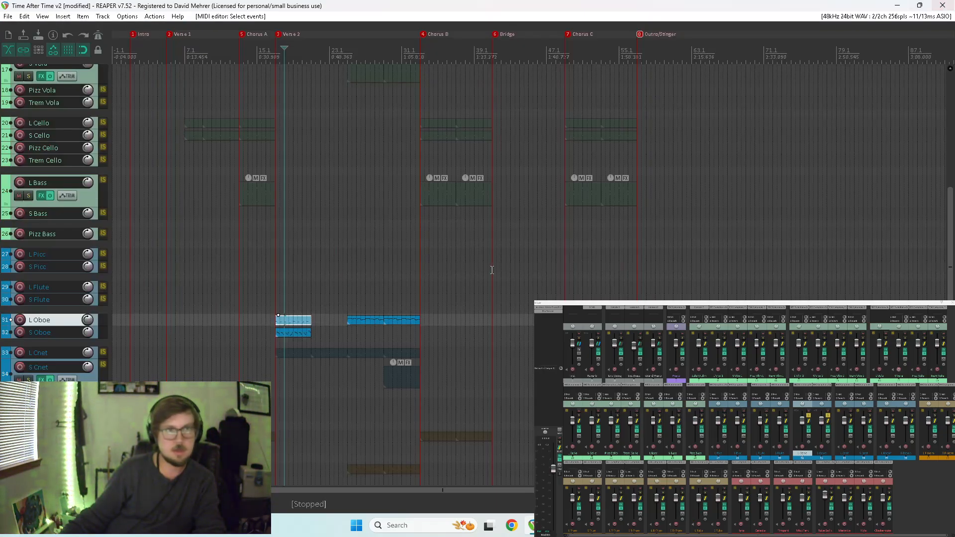
# Move the copied L Oboe item down to L Bsoon at the start of Verse 2 and play it soloed with the oboes.
pyautogui.moveTo(292, 322); pyautogui.dragTo(278, 404)
pyautogui.click(277, 405)
pyautogui.press('space')
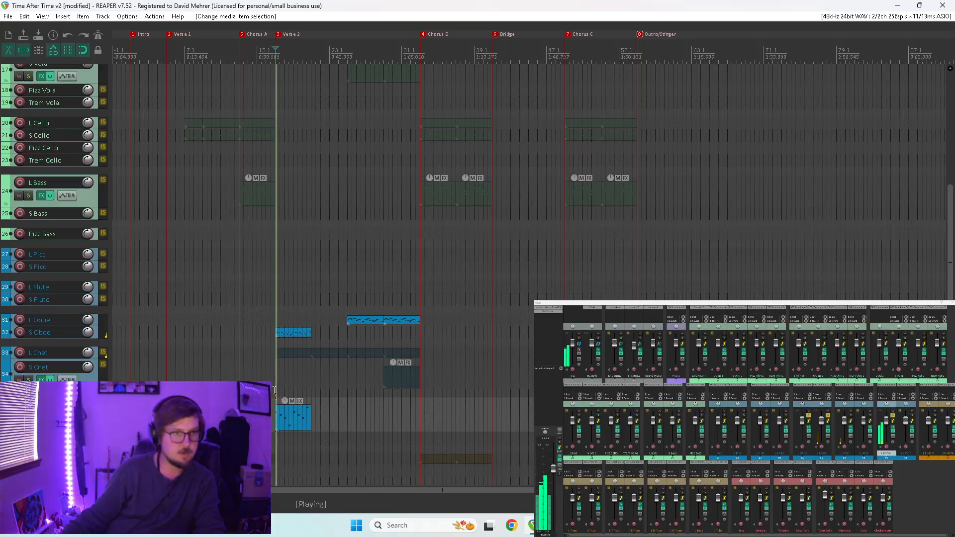
# Open the L Bsoon item for MIDI editing, lower all its notes by one octave, and play it.
pyautogui.doubleClick(291, 414)
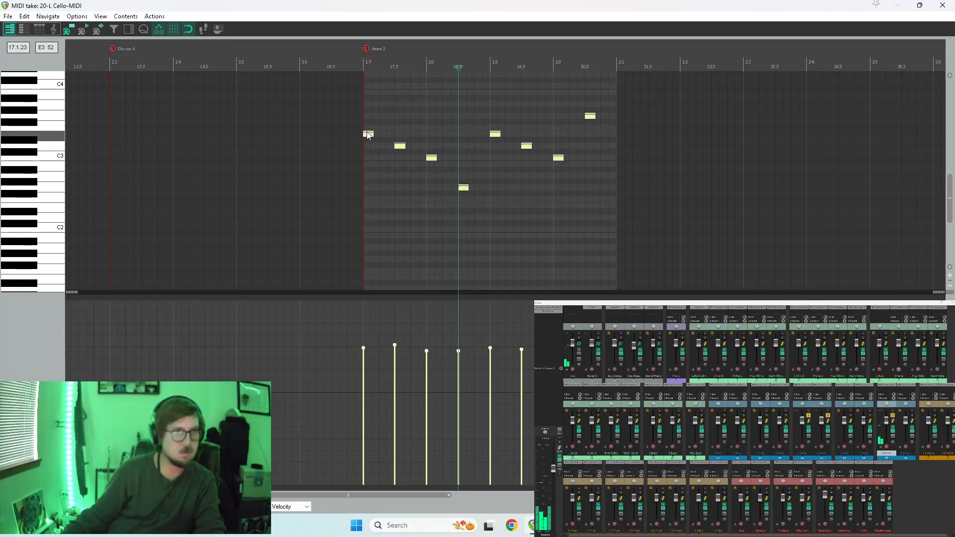
pyautogui.moveTo(367, 136); pyautogui.dragTo(376, 204)
pyautogui.press('space')
pyautogui.scroll(3, 438, 207)
# Duplicate the bassoon notes so each pitch repeats three times and fills its half measure, and play the pattern.
pyautogui.moveTo(499, 207); pyautogui.dragTo(538, 205)
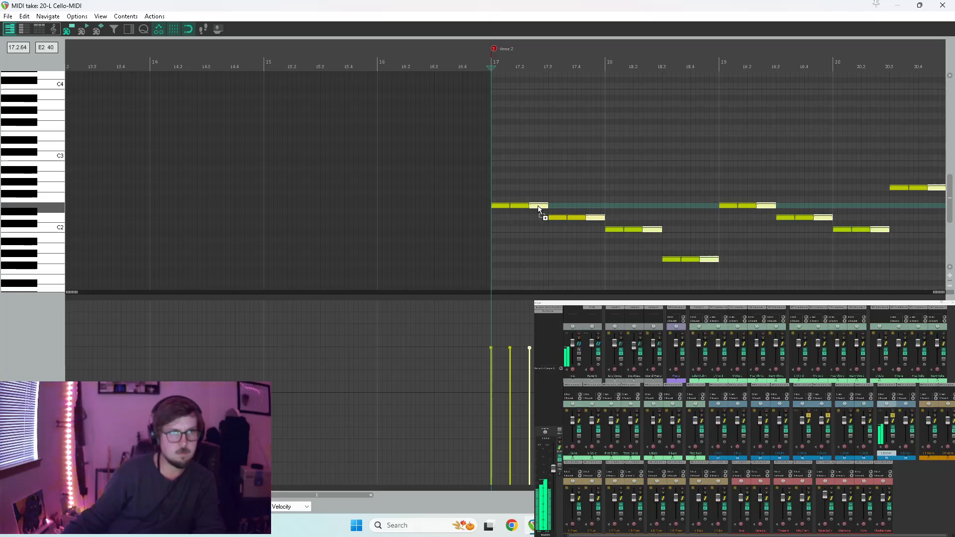
pyautogui.press('space')
pyautogui.scroll(-3, 507, 264)
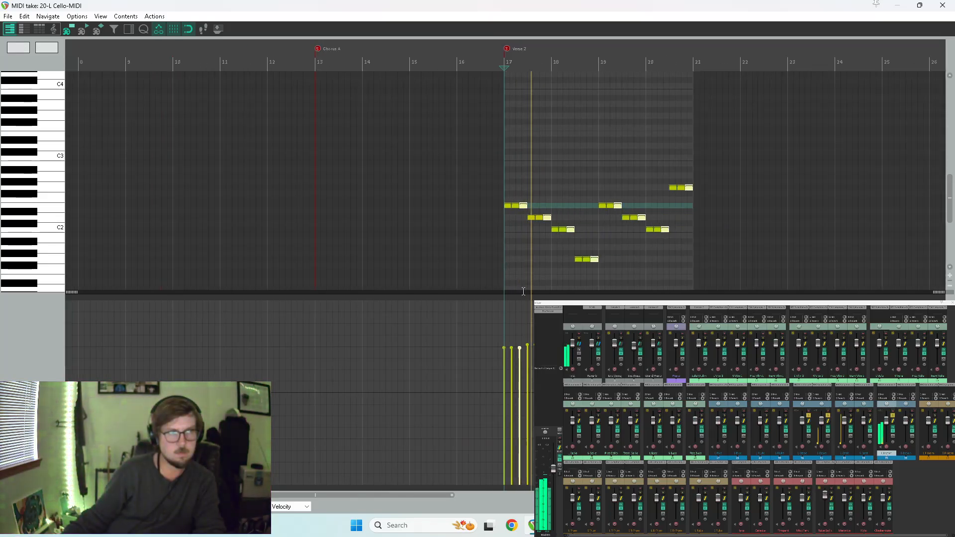
# Vary the velocities of all the repeated bassoon notes and play the part with the oboe.
pyautogui.moveTo(493, 142); pyautogui.dragTo(719, 309)
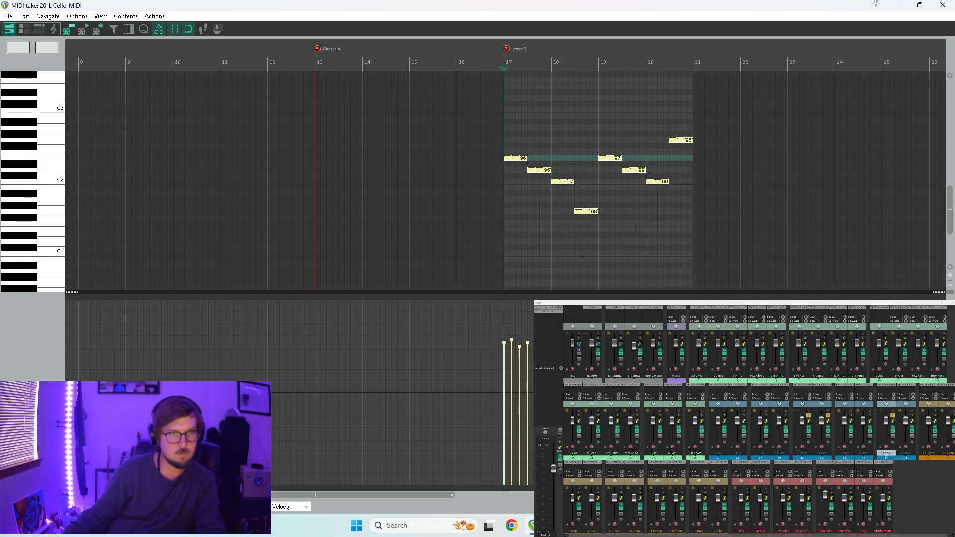
pyautogui.press('space')
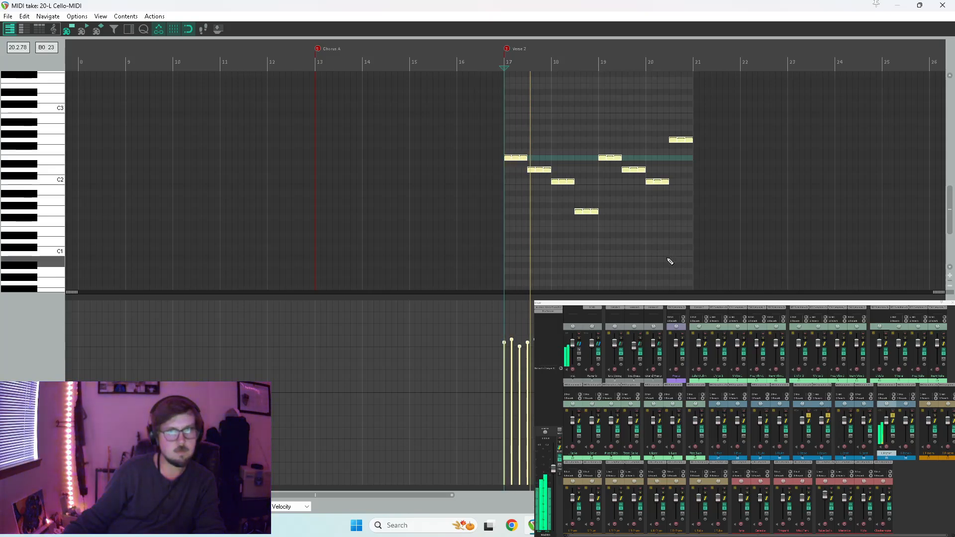
pyautogui.click(900, 5)
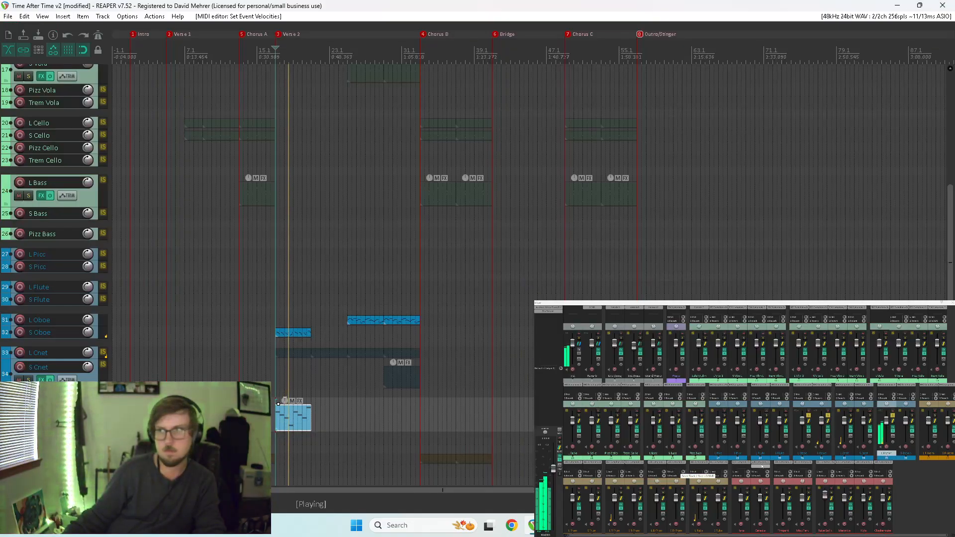
pyautogui.press('space')
# Raise the three lowest bassoon notes at the end of measure 18 by one octave to G2 and play the result.
pyautogui.click(292, 420)
pyautogui.doubleClick(292, 421)
pyautogui.rightClick(291, 420)
pyautogui.click(583, 209)
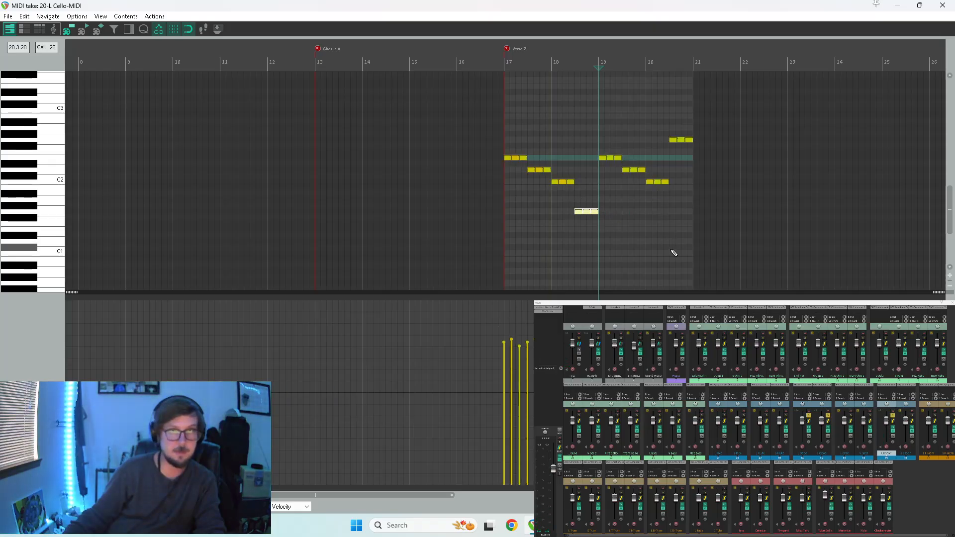
pyautogui.scroll(3, 562, 239)
pyautogui.moveTo(459, 214); pyautogui.dragTo(458, 141)
pyautogui.press('w')
pyautogui.press('space')
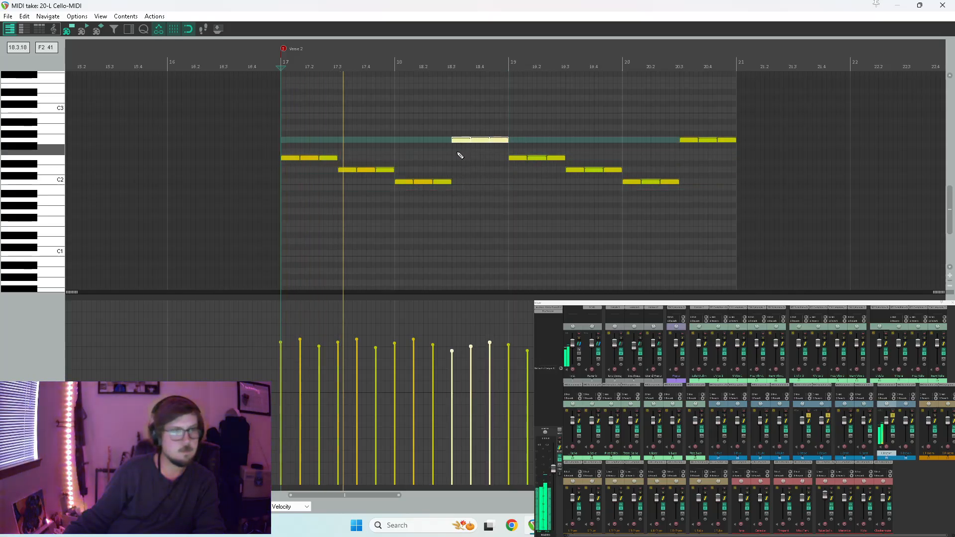
pyautogui.press('space')
# Raise the first nine bassoon notes, from measure 17 to mid-measure 18, by one octave to E3, D3 and C3, and play the result.
pyautogui.moveTo(277, 143); pyautogui.dragTo(429, 225)
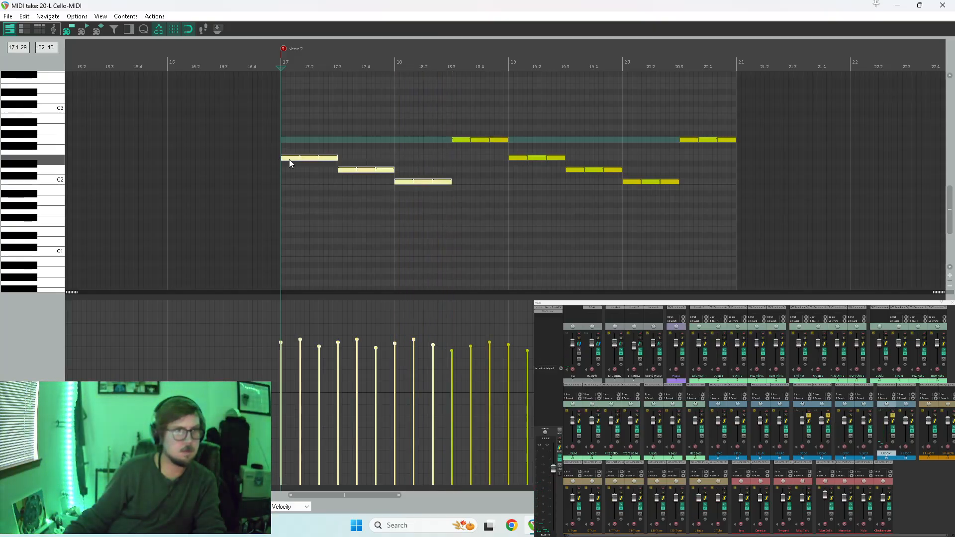
pyautogui.moveTo(288, 160); pyautogui.dragTo(285, 85)
pyautogui.press('space')
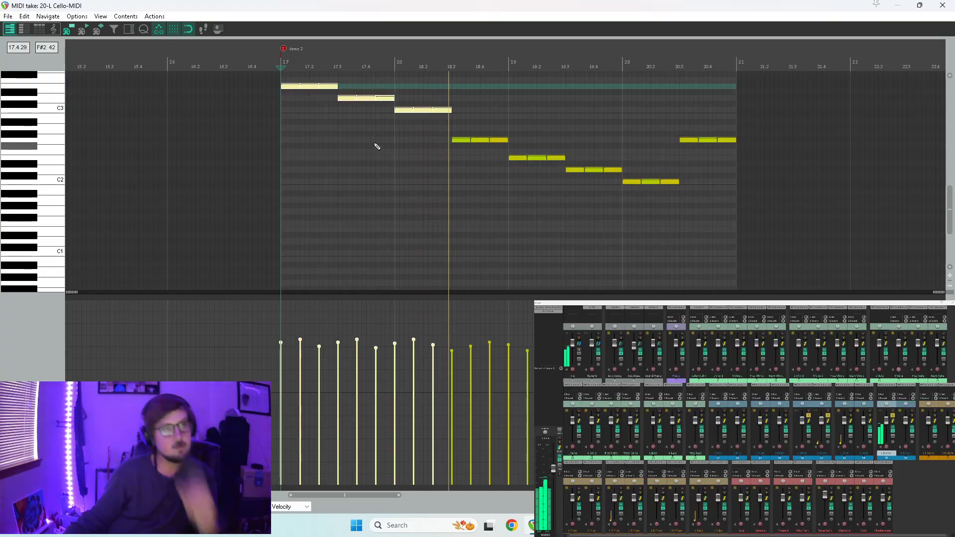
pyautogui.press('space')
# Try descending shapes in measure 17 by lowering the repeated bassoon notes to C3 and G2, then B2 and F#2, and play them.
pyautogui.moveTo(341, 91); pyautogui.dragTo(313, 111)
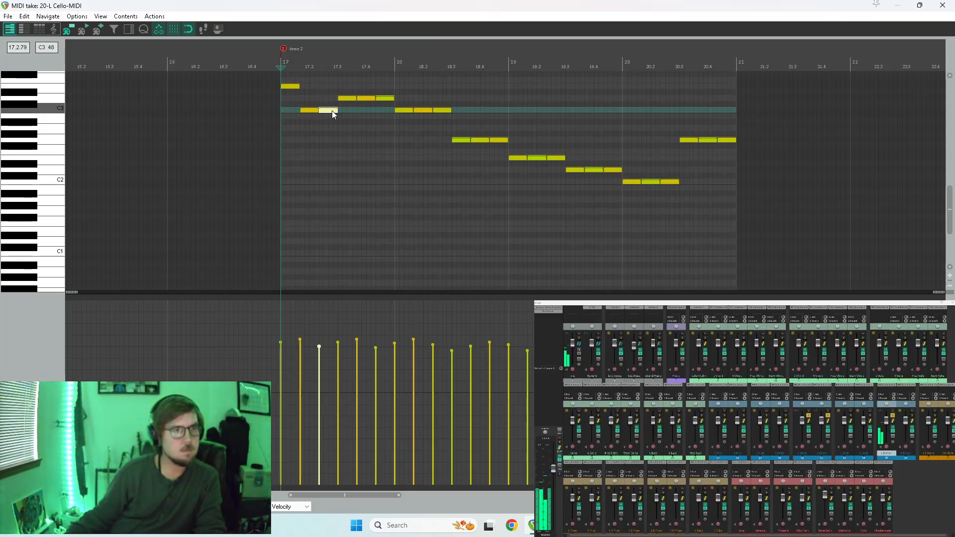
pyautogui.moveTo(329, 110); pyautogui.dragTo(329, 141)
pyautogui.press('space')
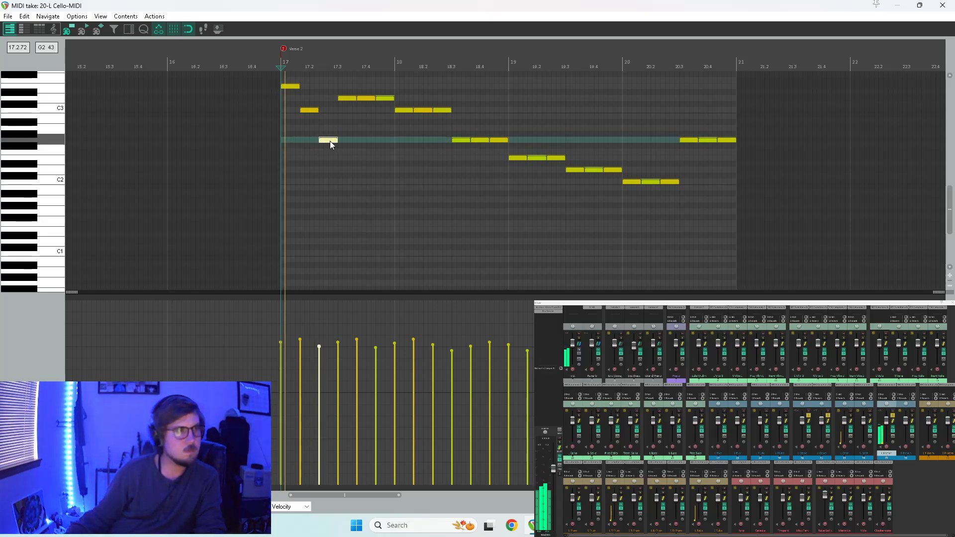
pyautogui.press('space')
pyautogui.moveTo(368, 97); pyautogui.dragTo(384, 147)
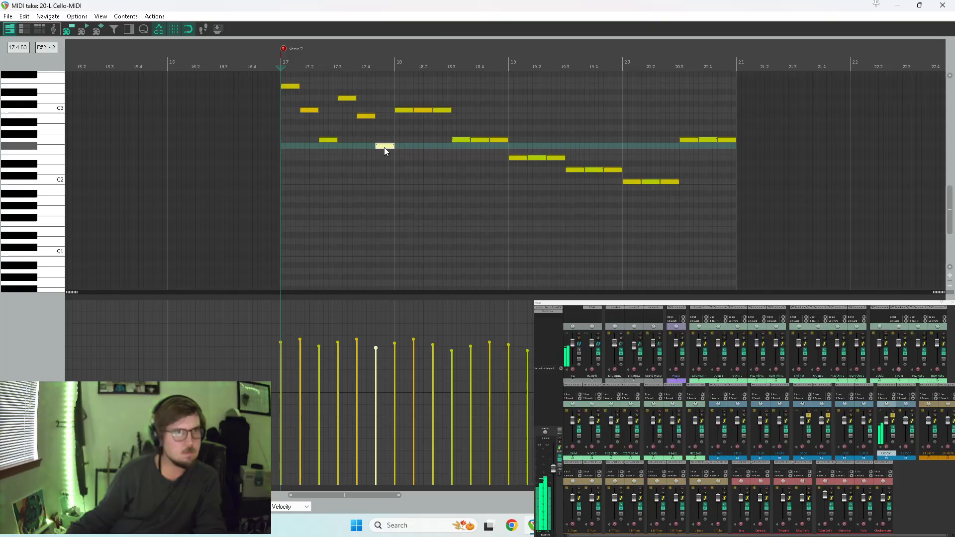
pyautogui.press('space')
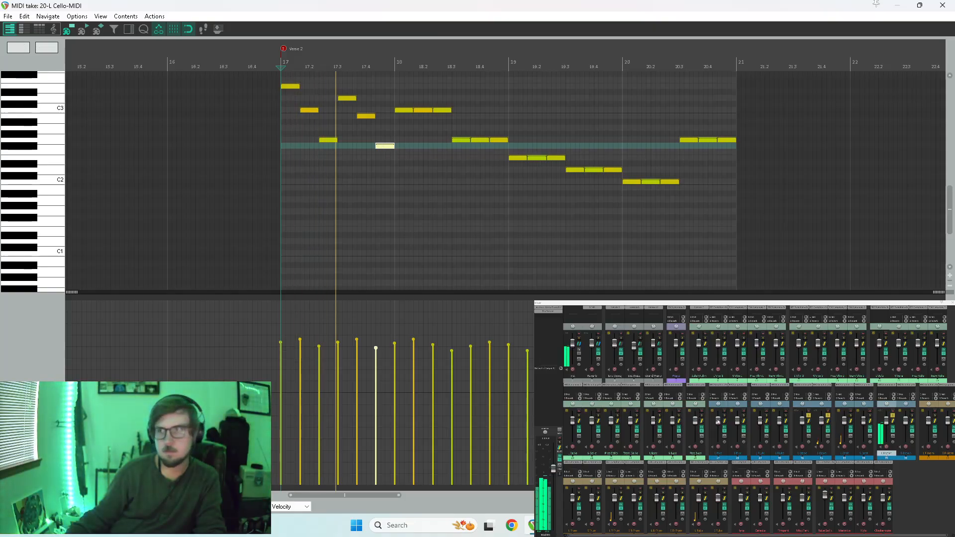
pyautogui.press('space')
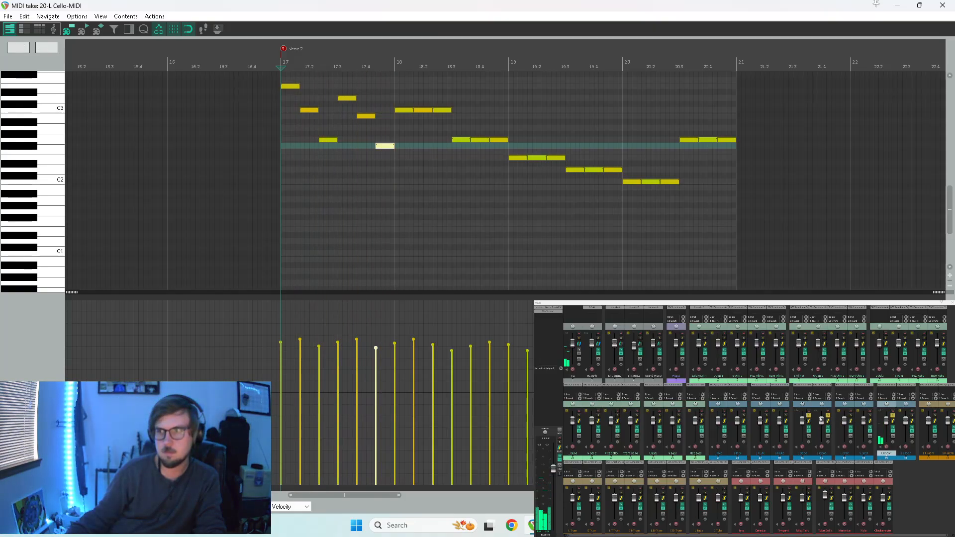
# Remove the track solos and play the bassoon part with the full arrangement from Verse 2.
pyautogui.click(808, 416)
pyautogui.click(827, 416)
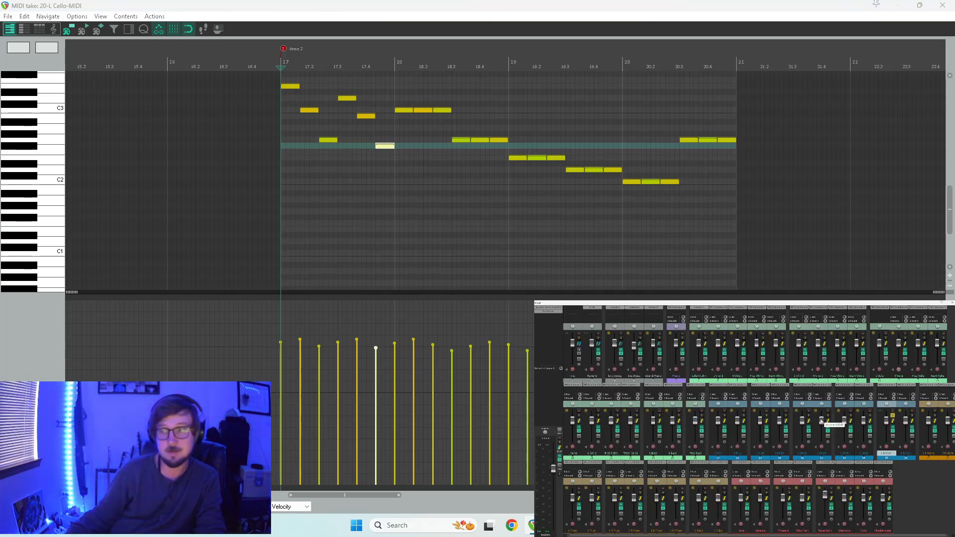
pyautogui.press('space')
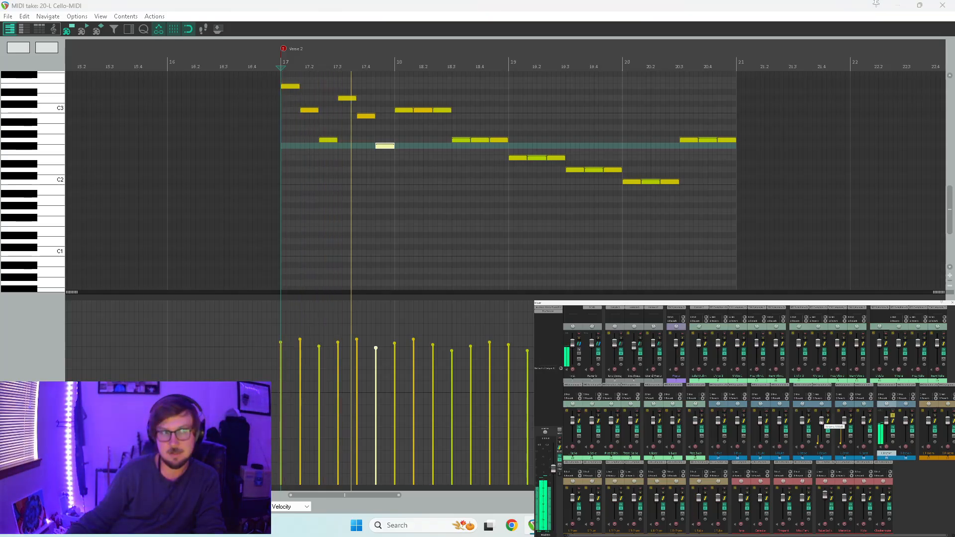
pyautogui.press('space')
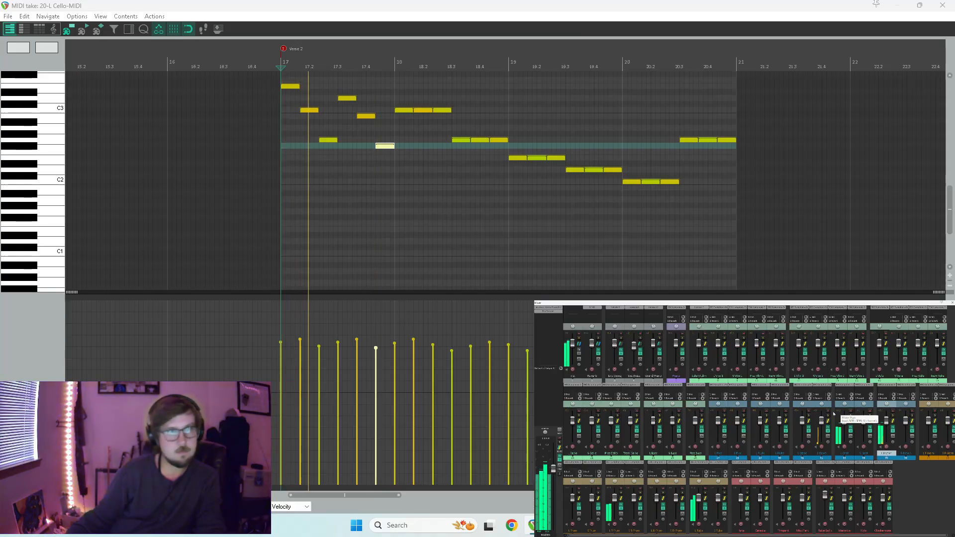
pyautogui.press('space')
pyautogui.press('space')
pyautogui.press('space')
# Delete the second and third notes of both bassoon groups in measure 17, keeping only E3 and D3.
pyautogui.click(311, 110)
pyautogui.press('Delete')
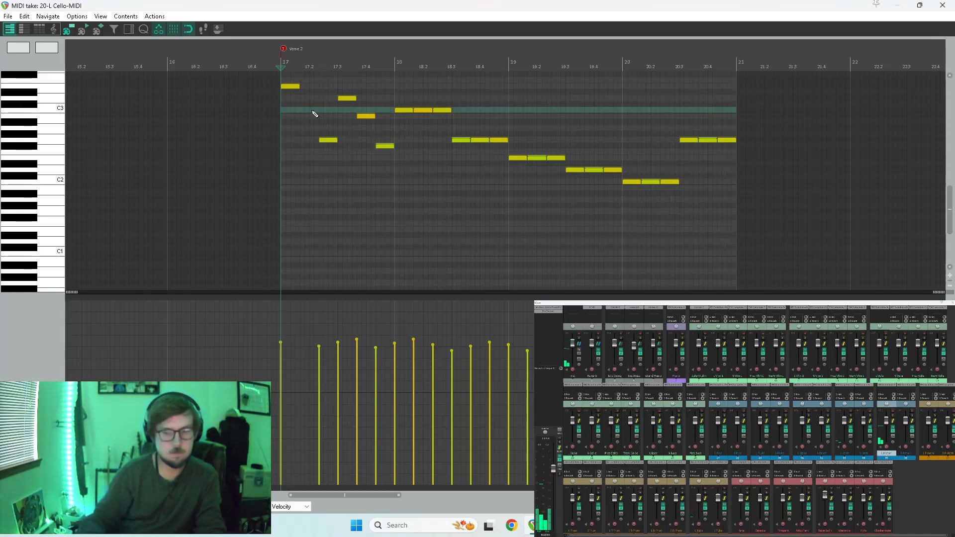
pyautogui.press('space')
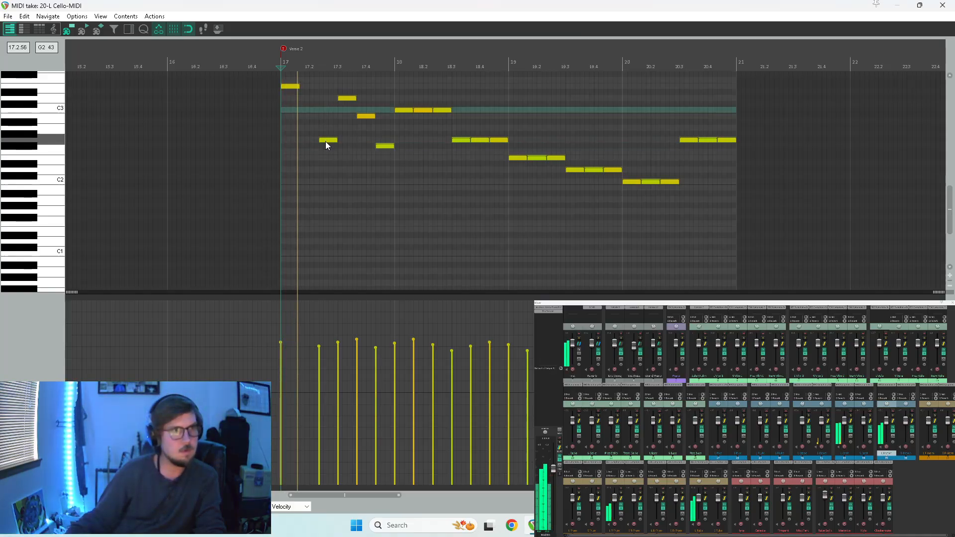
pyautogui.click(328, 140)
pyautogui.press('Delete')
pyautogui.moveTo(363, 116); pyautogui.dragTo(398, 169)
pyautogui.press('Delete')
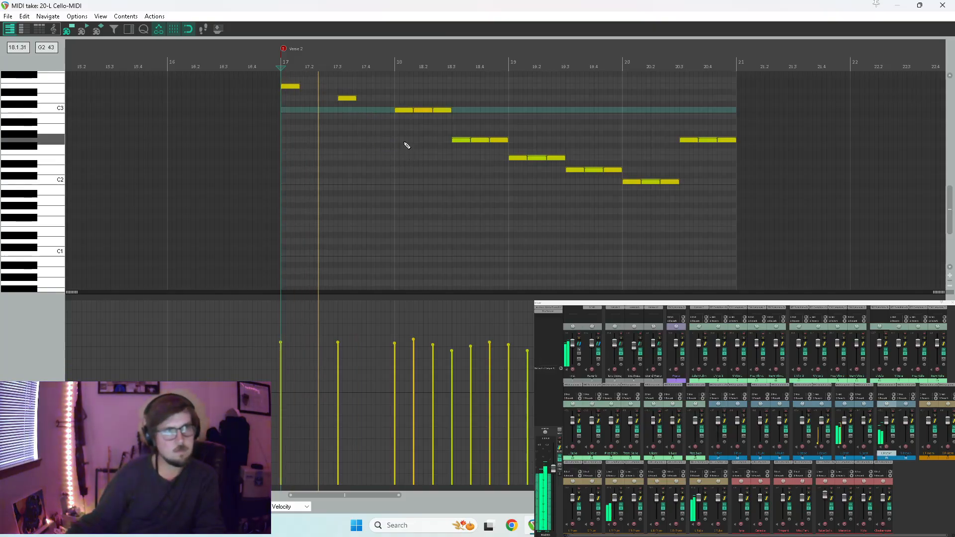
# Delete the repeated notes from the remaining bassoon groups in measures 18 to 20, leaving one note per half measure, and play the part.
pyautogui.moveTo(425, 108); pyautogui.dragTo(626, 177)
pyautogui.press('Delete')
pyautogui.press('space')
pyautogui.press('Delete')
pyautogui.moveTo(648, 179); pyautogui.dragTo(672, 188)
pyautogui.moveTo(705, 138); pyautogui.dragTo(727, 144)
pyautogui.press('Delete')
pyautogui.press('space')
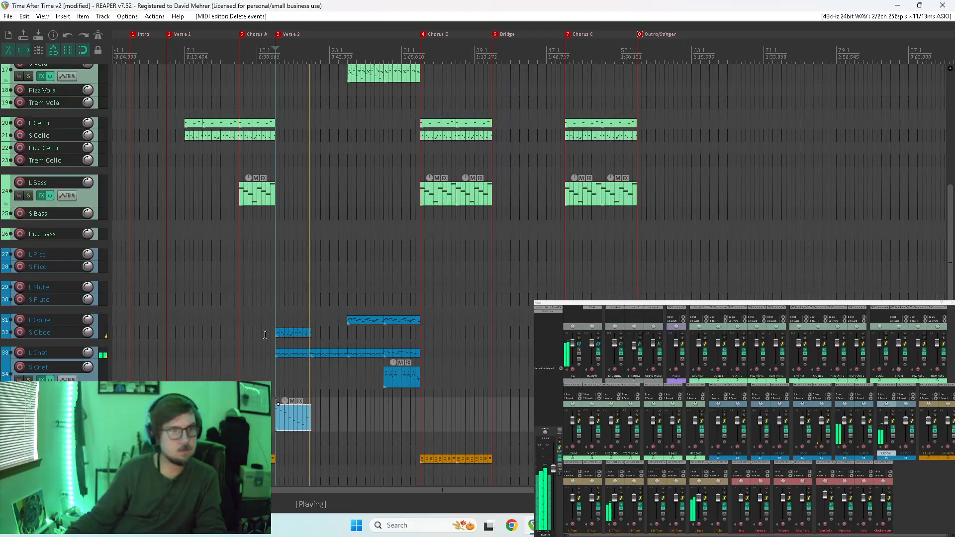
# Solo the S Oboe track and play it from the start of Verse 2.
pyautogui.scroll(3, 333, 358)
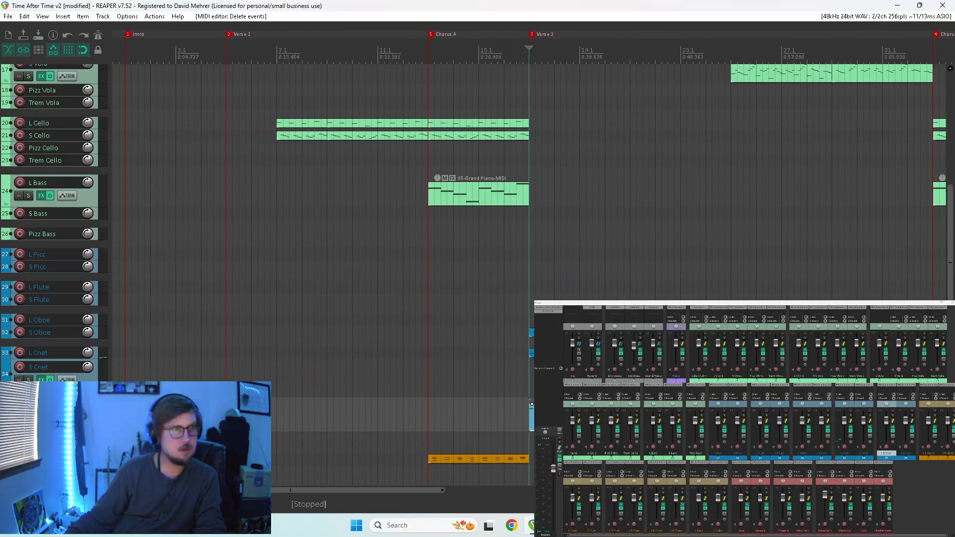
pyautogui.click(531, 329)
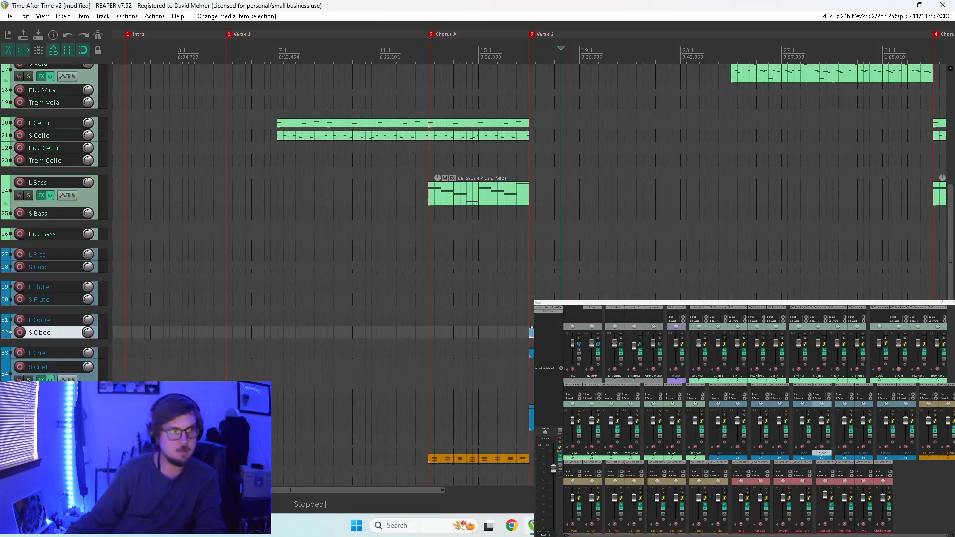
pyautogui.moveTo(49, 339); pyautogui.dragTo(43, 363)
pyautogui.click(28, 347)
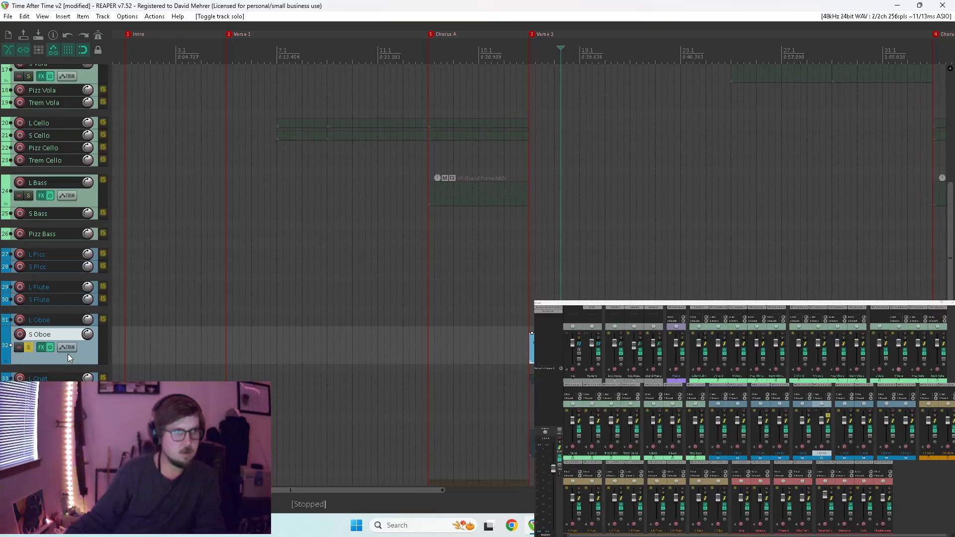
pyautogui.click(529, 317)
pyautogui.press('space')
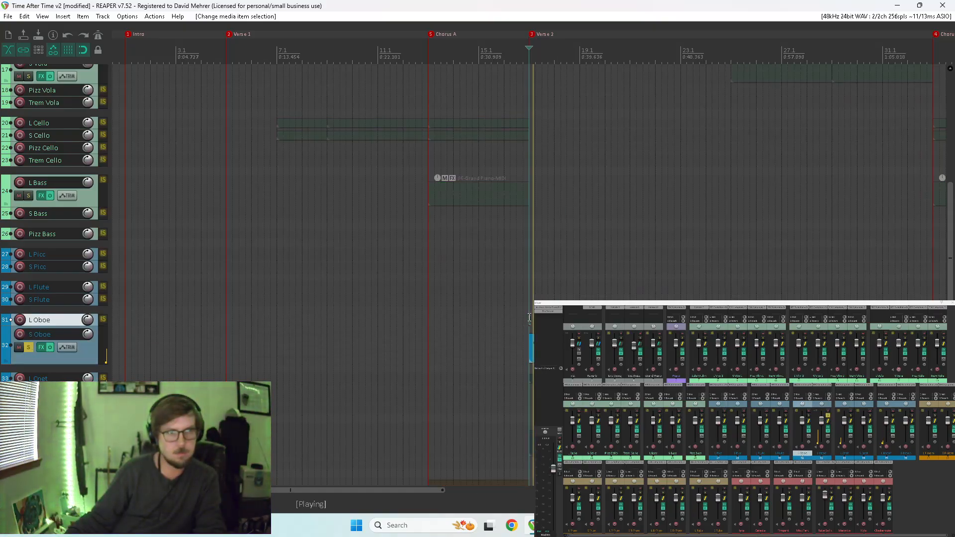
# Open the S Oboe item for MIDI editing, raise all its notes by one octave so the line starts on E4, and play it.
pyautogui.doubleClick(532, 348)
pyautogui.scroll(-1, 424, 246)
pyautogui.moveTo(459, 116); pyautogui.dragTo(261, 243)
pyautogui.press('space')
pyautogui.scroll(4, 264, 245)
pyautogui.scroll(3, 518, 234)
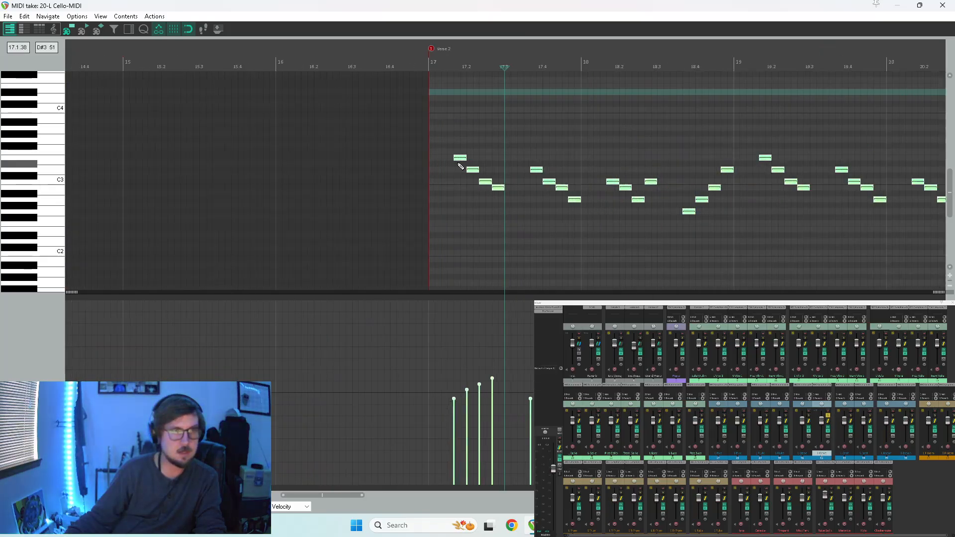
pyautogui.moveTo(427, 161); pyautogui.dragTo(431, 91)
pyautogui.hotkey('ctrl', 'z')
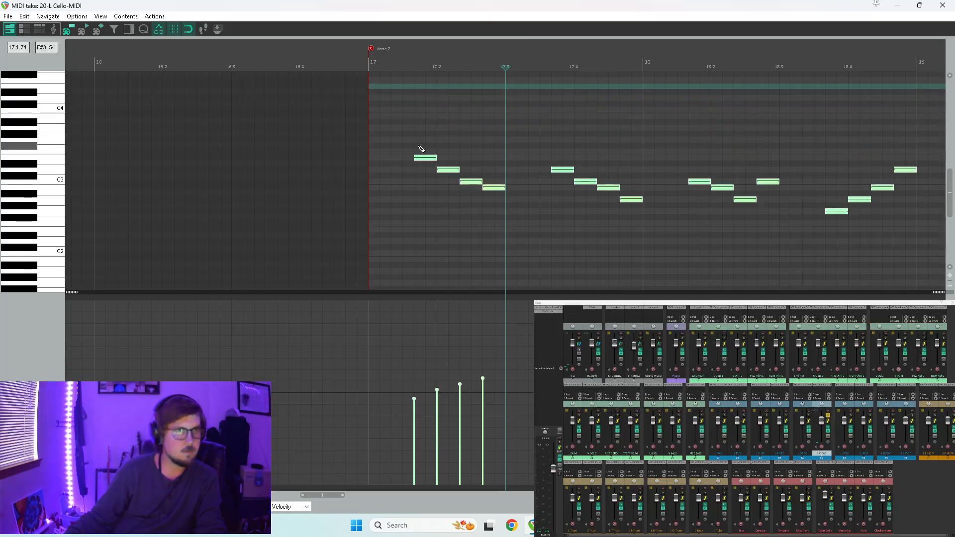
pyautogui.scroll(3, 72, 149)
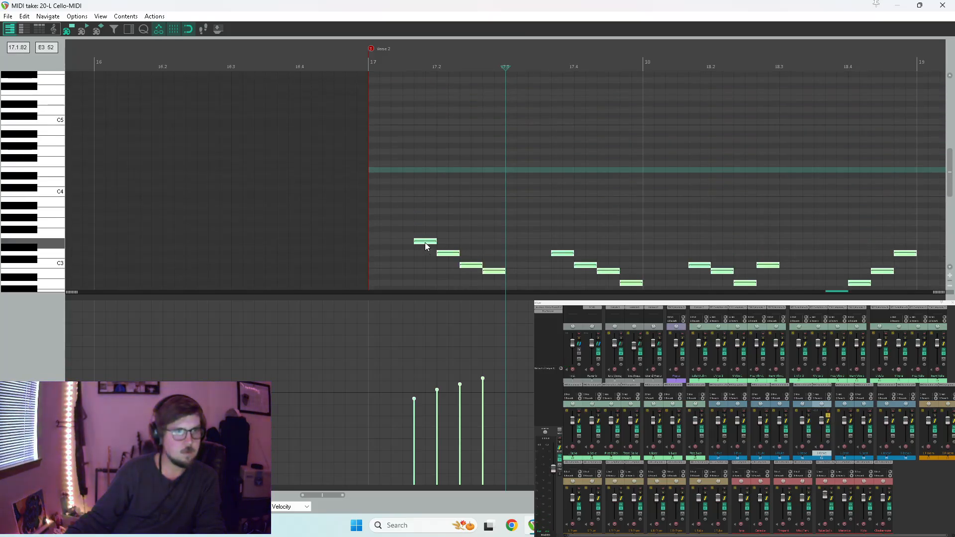
pyautogui.moveTo(426, 243); pyautogui.dragTo(433, 174)
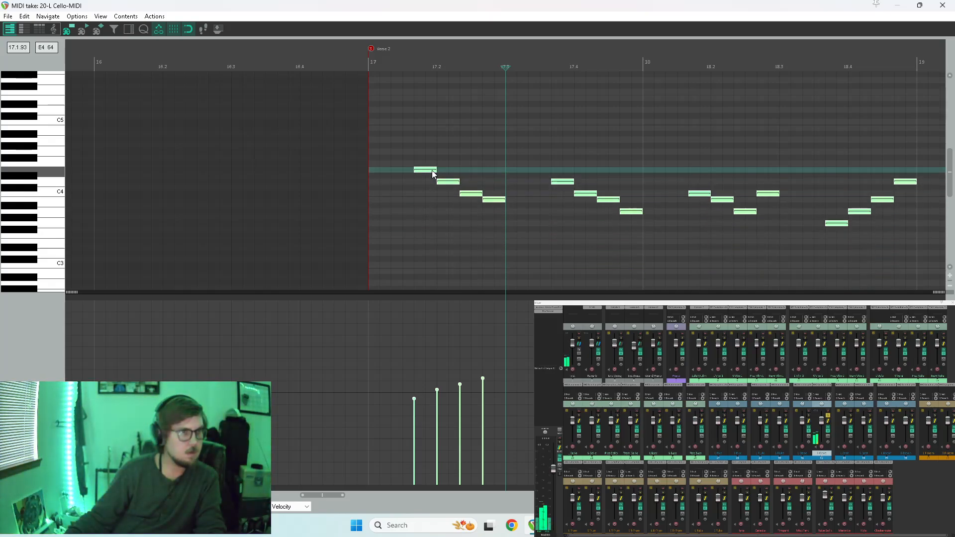
pyautogui.press('3')
pyautogui.press('space')
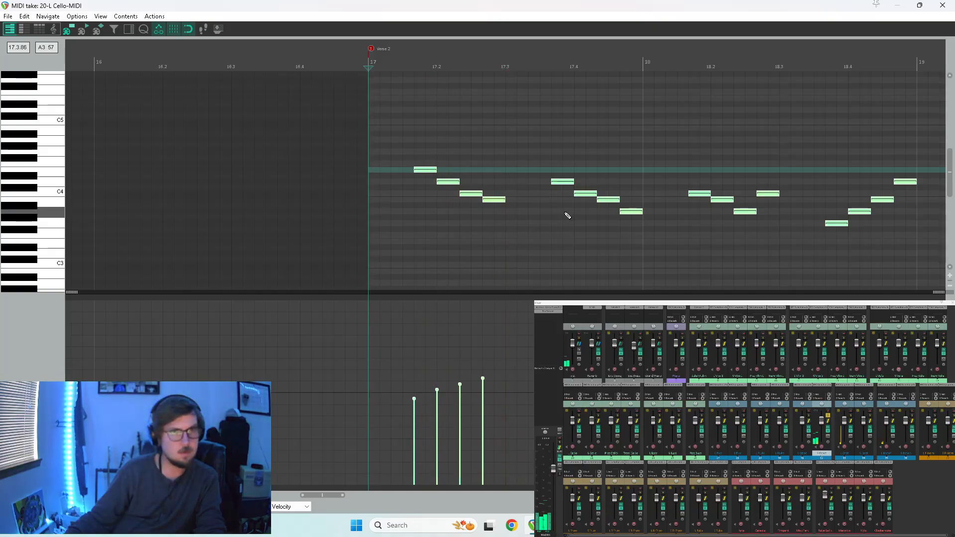
pyautogui.scroll(-2, 602, 211)
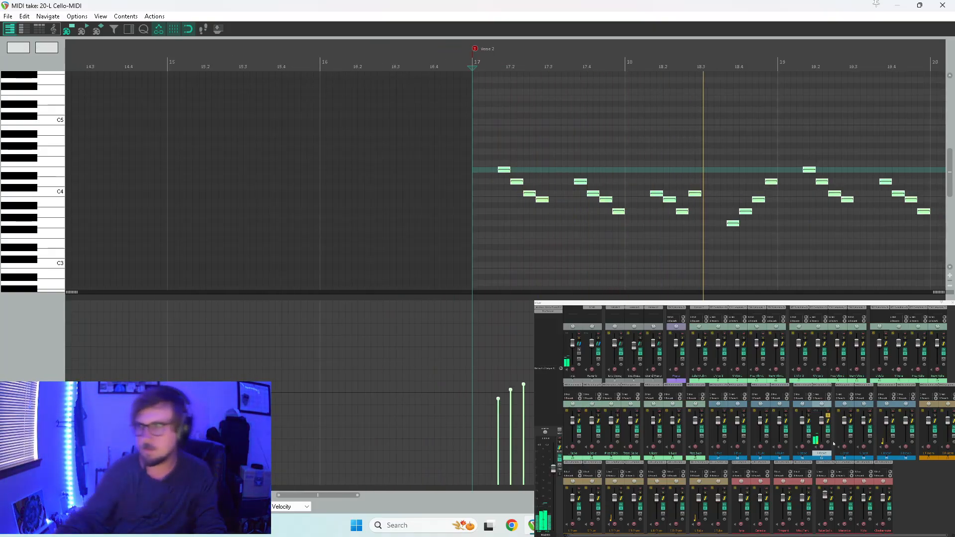
# Close the MIDI editor, solo the bassoon alongside the oboe, and play both parts from Verse 2.
pyautogui.click(942, 4)
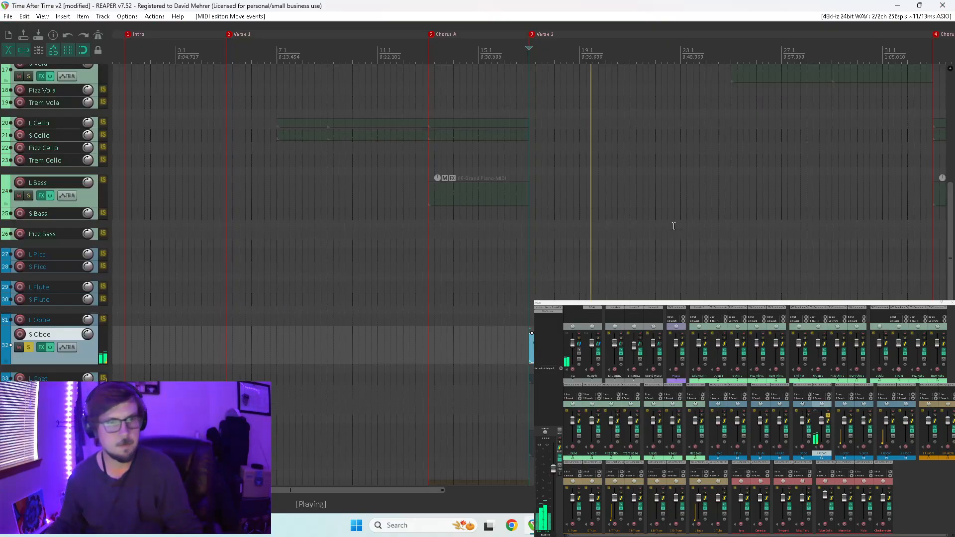
pyautogui.click(28, 444)
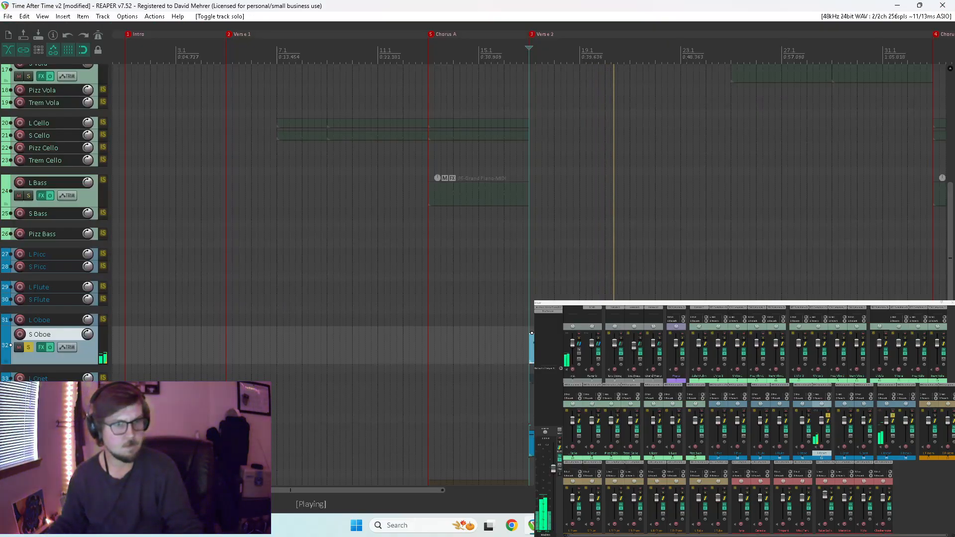
pyautogui.click(528, 413)
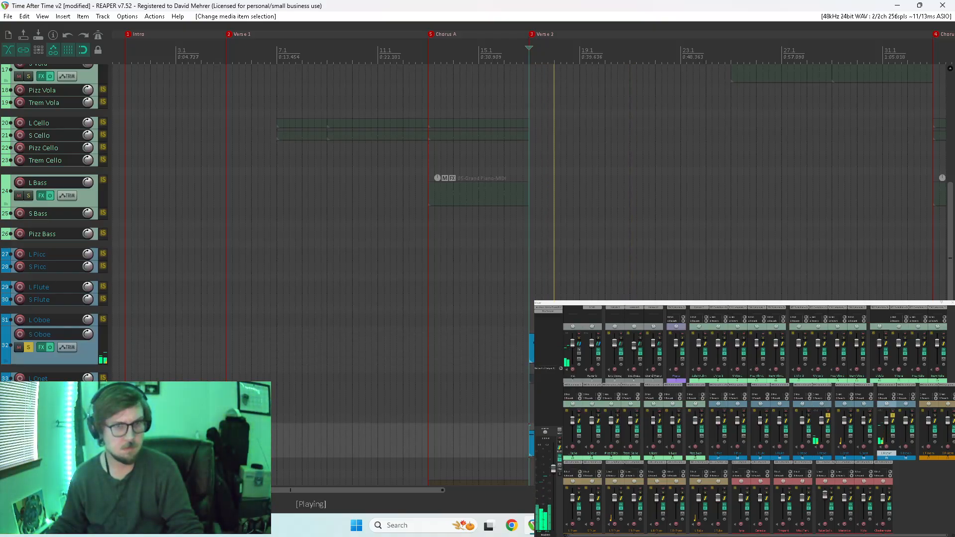
pyautogui.scroll(-4, 508, 391)
pyautogui.scroll(2, 289, 370)
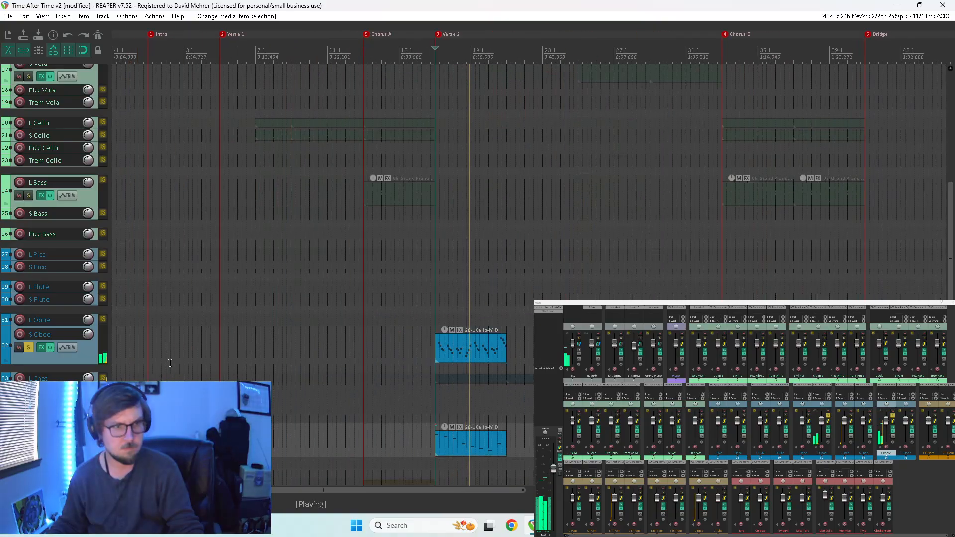
pyautogui.click(20, 336)
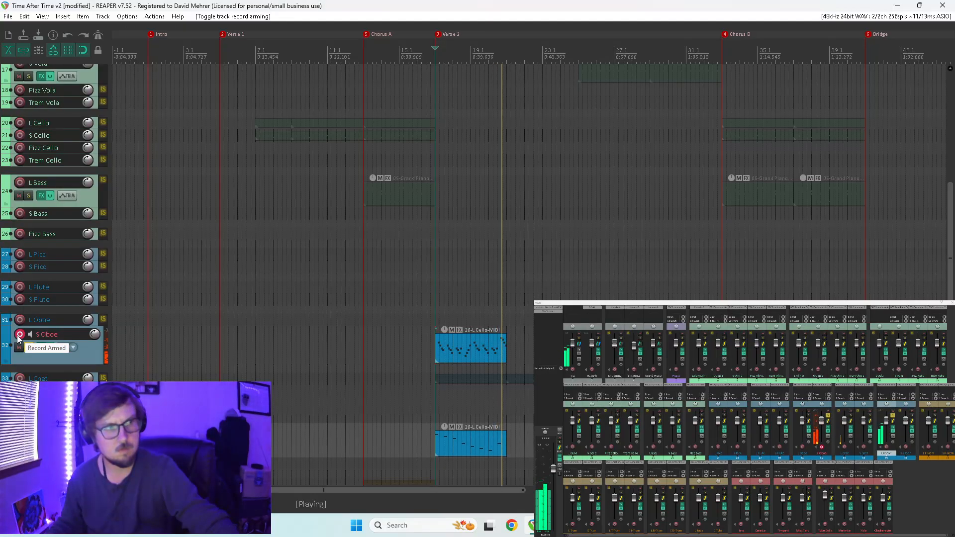
pyautogui.click(20, 335)
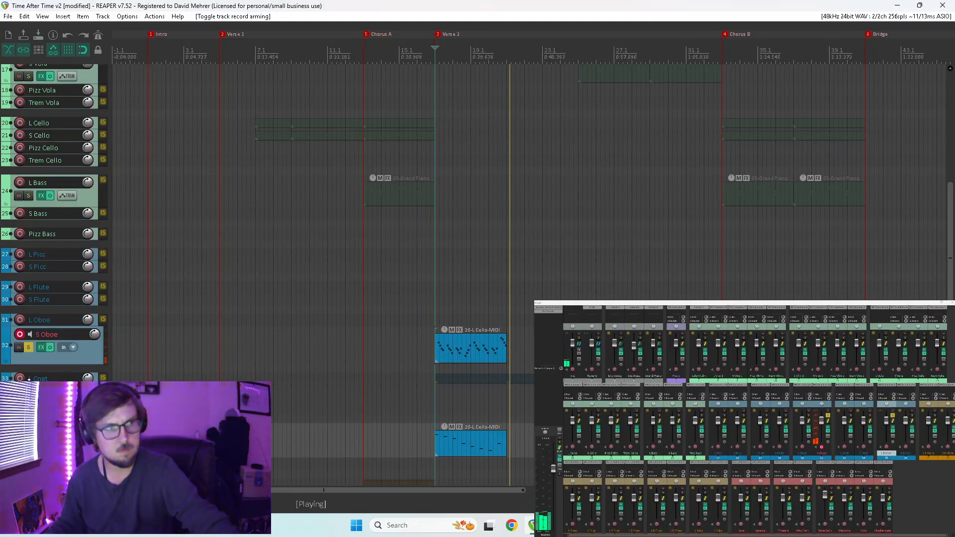
# Remove the solos from the oboe and bassoon tracks and play Verse 2 with the full arrangement.
pyautogui.click(29, 348)
pyautogui.click(28, 443)
pyautogui.press('space')
pyautogui.press('space')
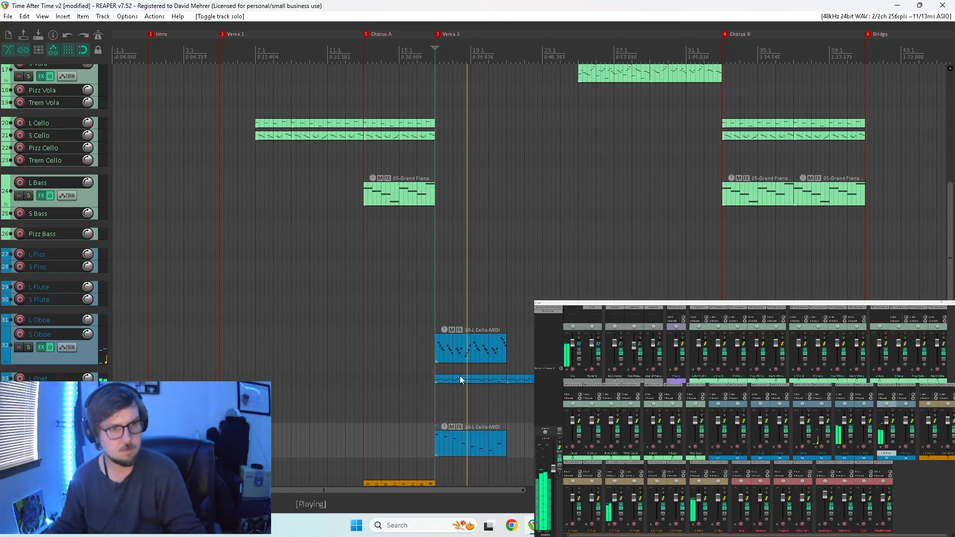
# Open the S Oboe item for MIDI editing, raise the velocities of all its notes together, play it, and close the editor.
pyautogui.doubleClick(473, 341)
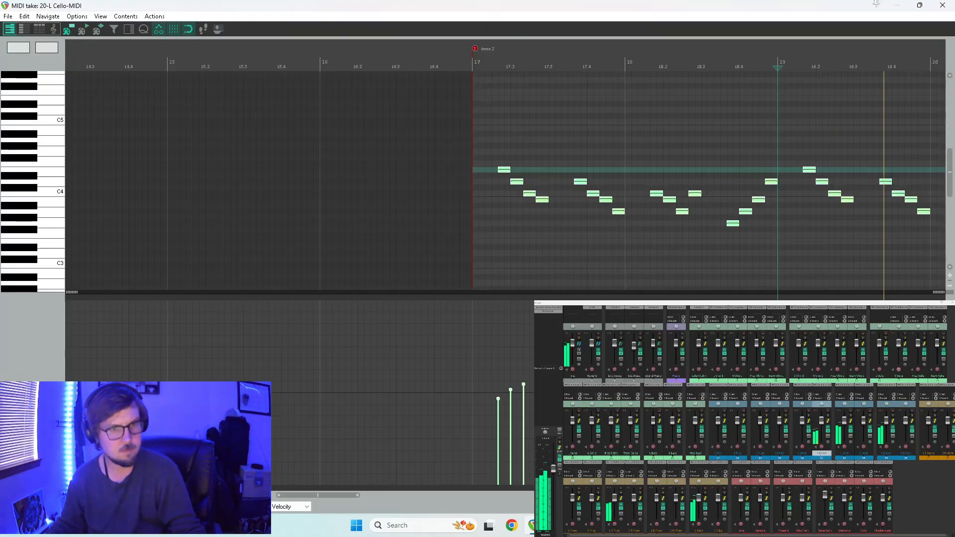
pyautogui.scroll(-4, 406, 209)
pyautogui.moveTo(447, 377); pyautogui.dragTo(447, 353)
pyautogui.press('space')
pyautogui.press('space')
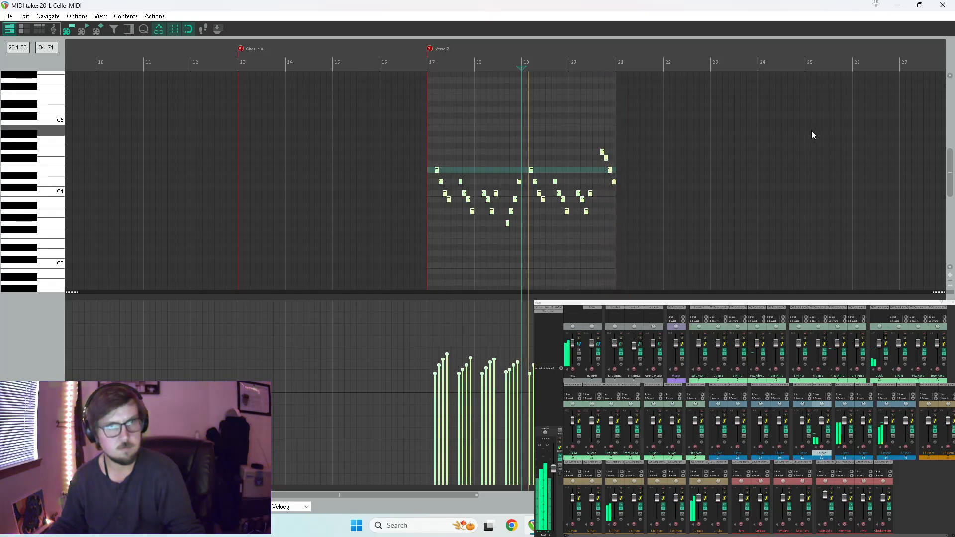
pyautogui.click(942, 5)
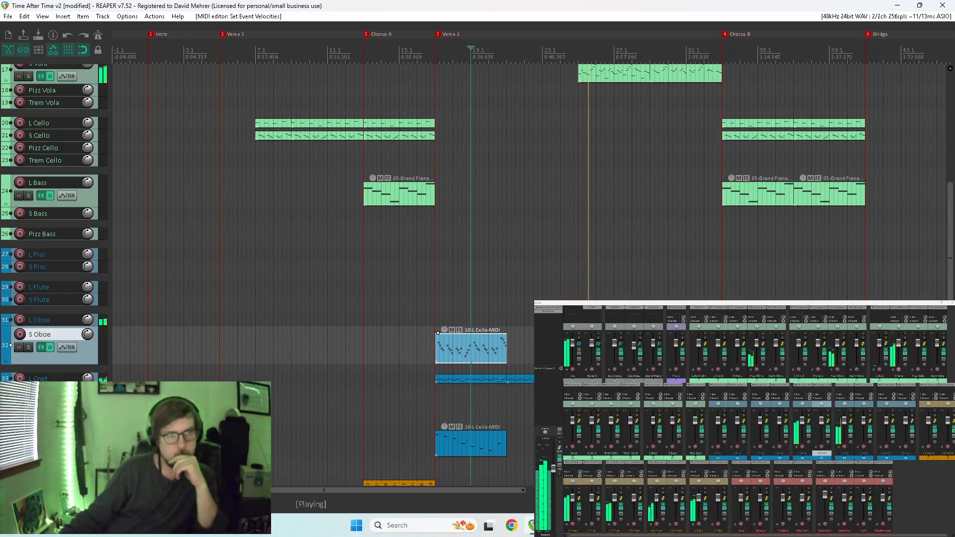
# Copy the S Oboe item directly after the original so it starts at measure 21.
pyautogui.press('space')
pyautogui.moveTo(479, 350); pyautogui.dragTo(551, 350)
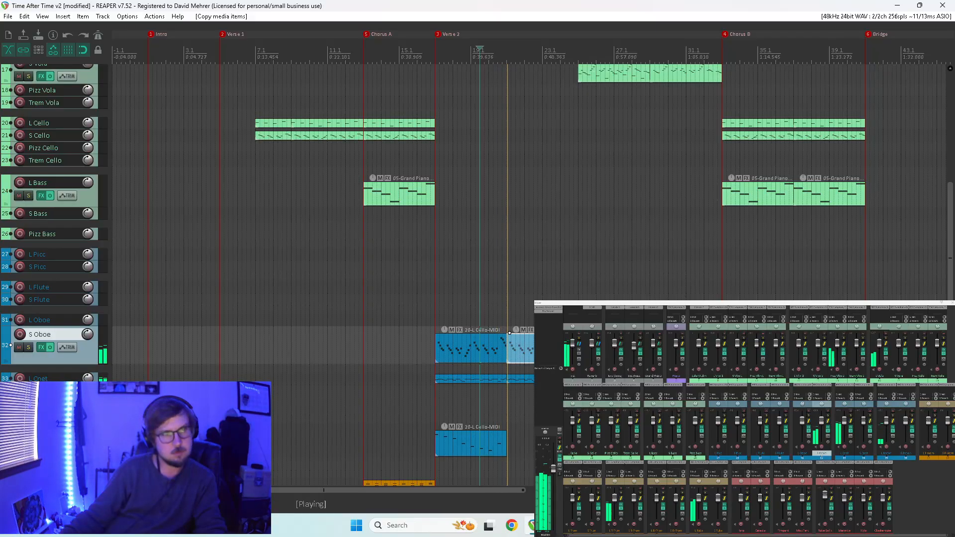
# Repeat the S Oboe item back to back through the rest of Verse 2 and Chorus B, up to the Bridge.
pyautogui.click(491, 440)
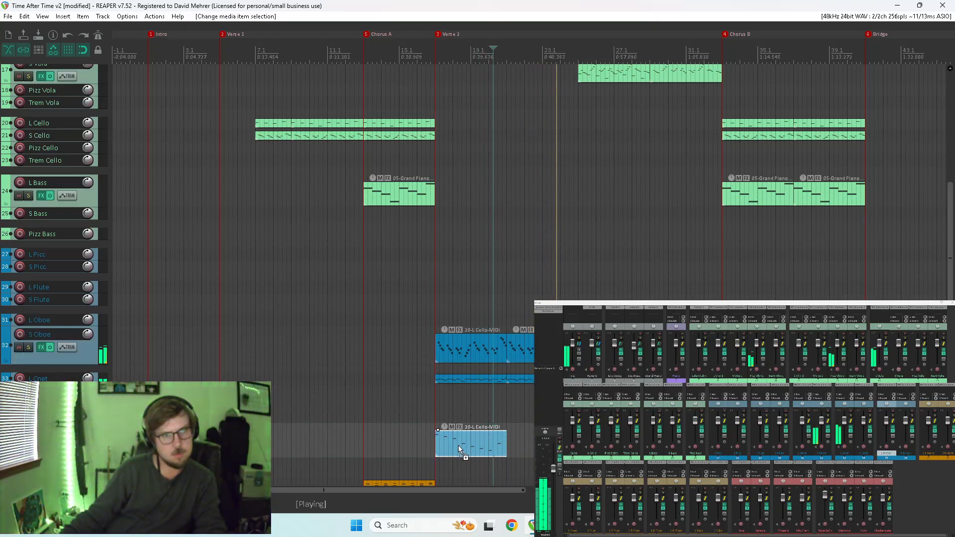
pyautogui.click(529, 350)
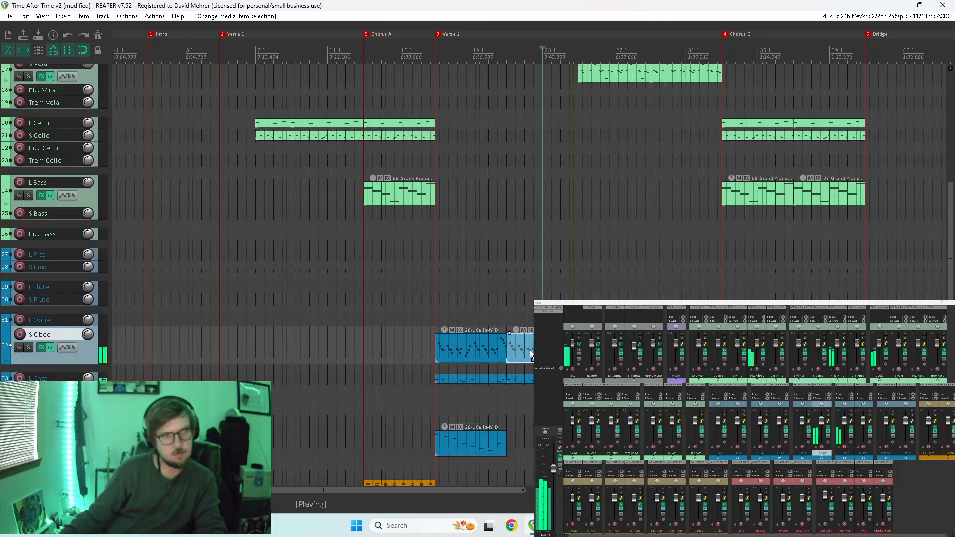
pyautogui.moveTo(551, 350); pyautogui.dragTo(600, 350)
pyautogui.click(488, 451)
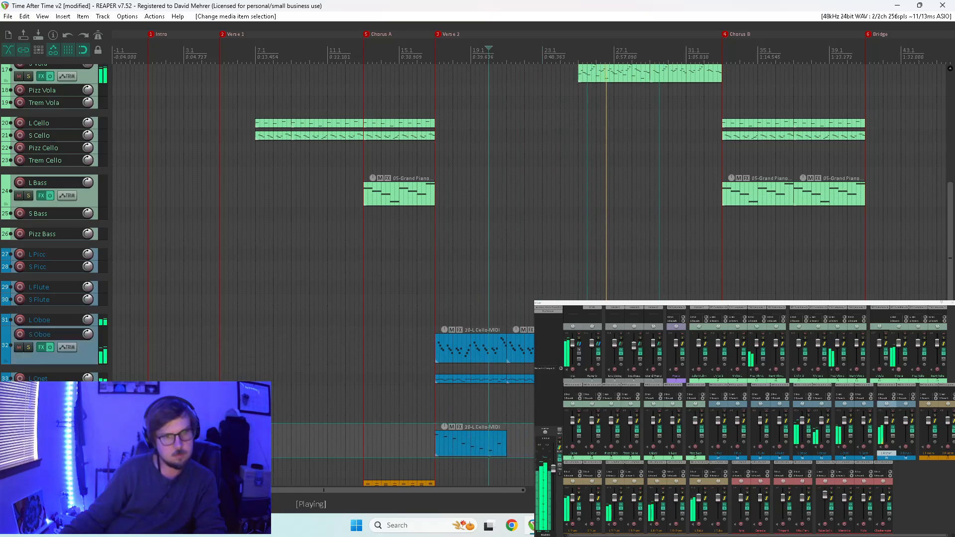
pyautogui.moveTo(609, 350); pyautogui.dragTo(682, 350)
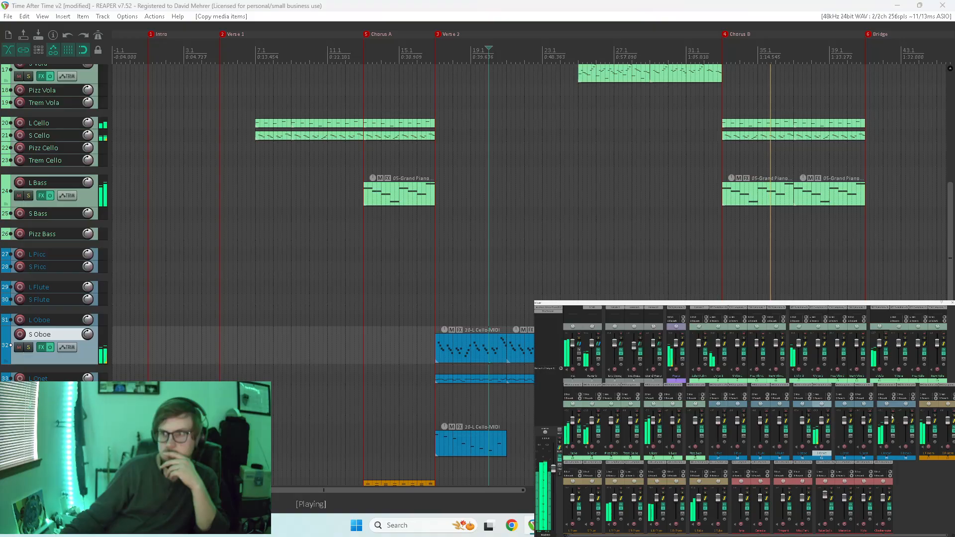
# Solo the woodwinds together with the string tracks, take L Bass out of the solo, and listen to Chorus B.
pyautogui.press('F6')
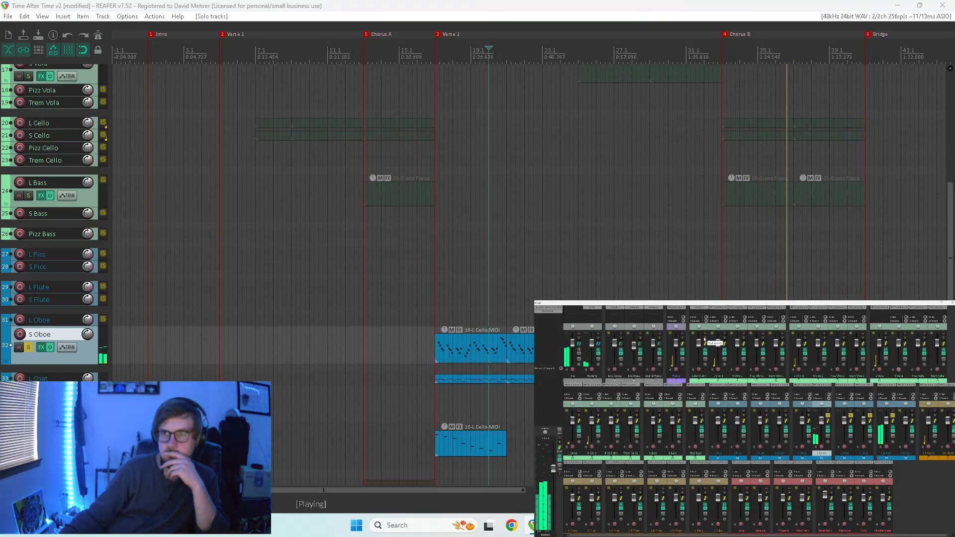
pyautogui.press('F6')
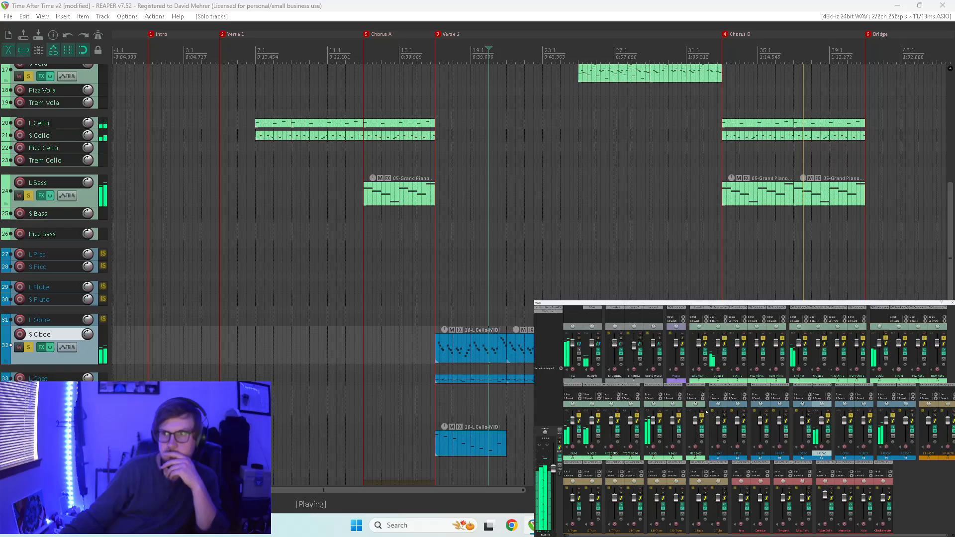
pyautogui.click(659, 416)
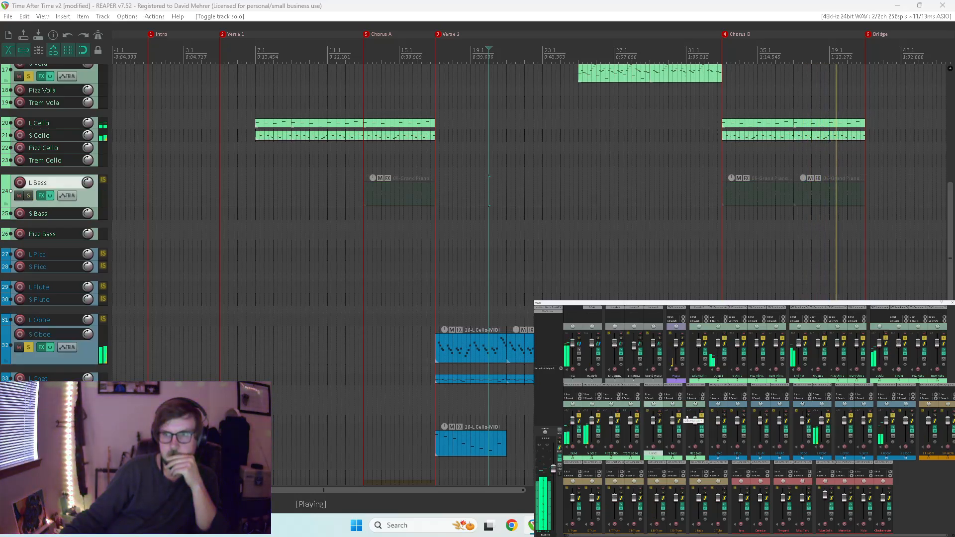
pyautogui.press('F6')
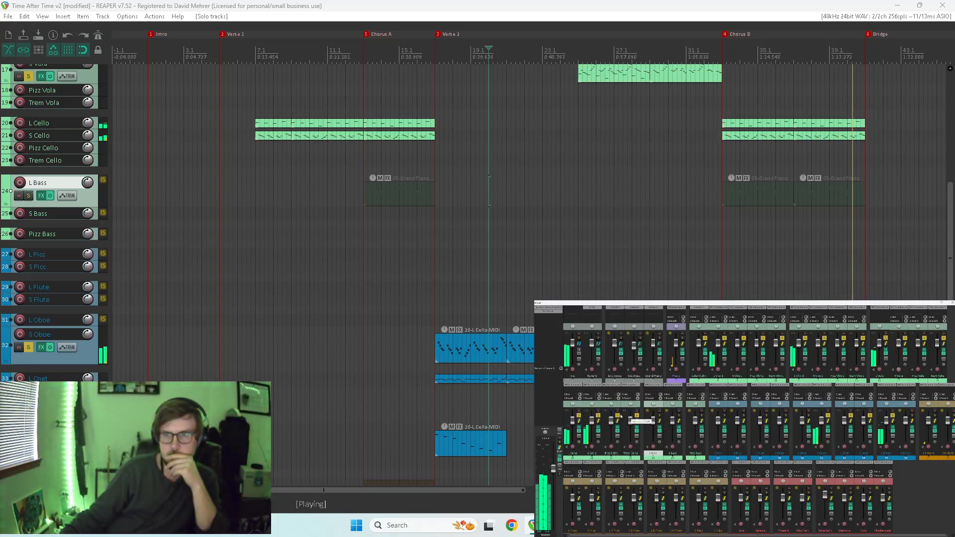
pyautogui.press('space')
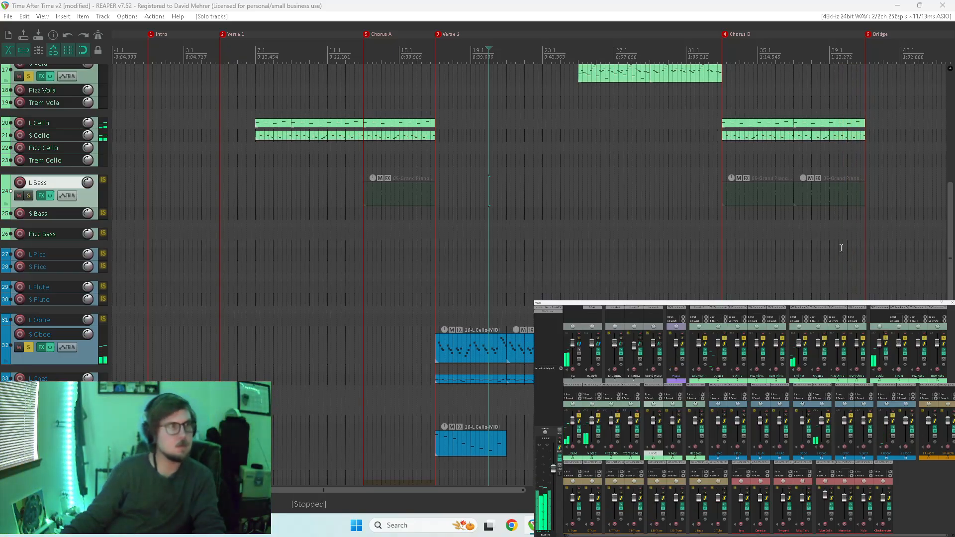
# Play from the start of Chorus B and remove the solos from the upper string tracks, keeping the cellos and woodwinds soloed.
pyautogui.press('space')
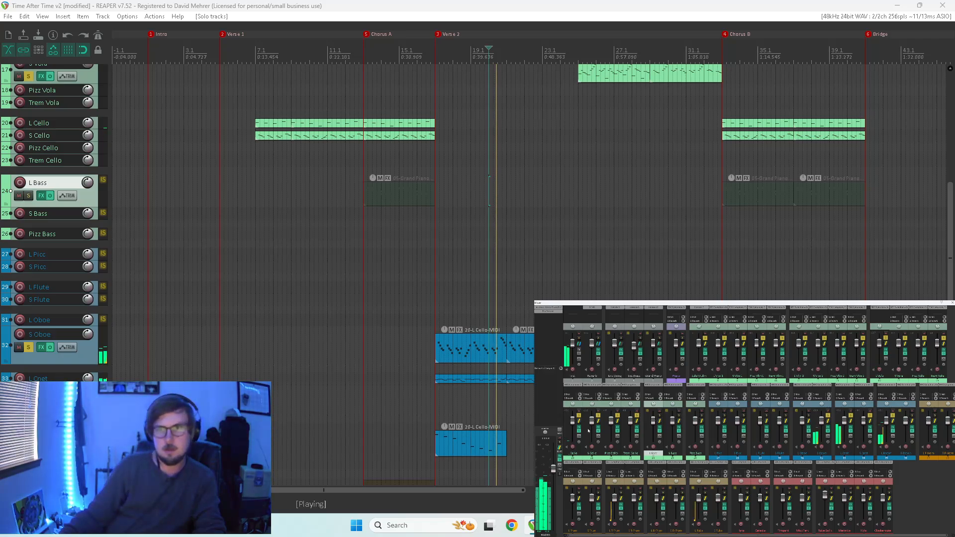
pyautogui.click(721, 158)
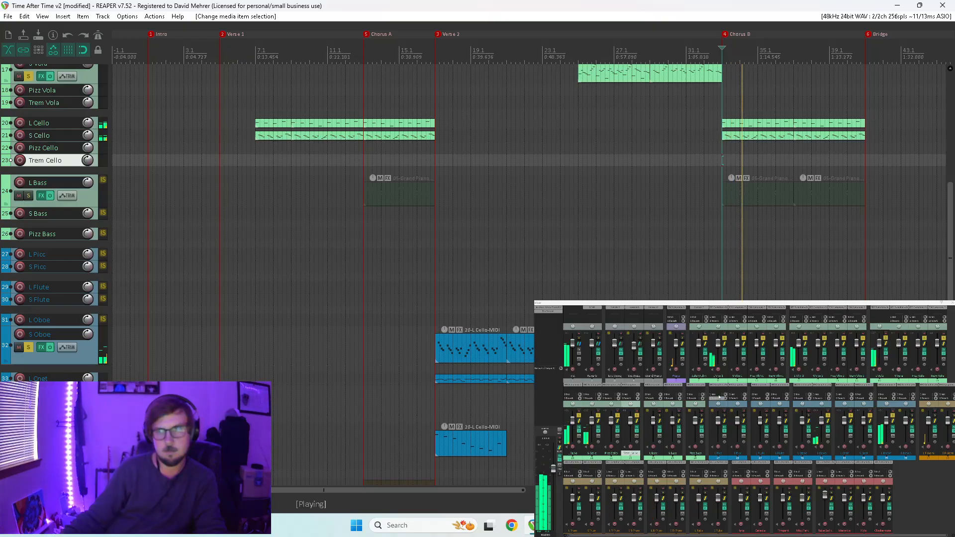
pyautogui.moveTo(705, 339); pyautogui.dragTo(943, 338)
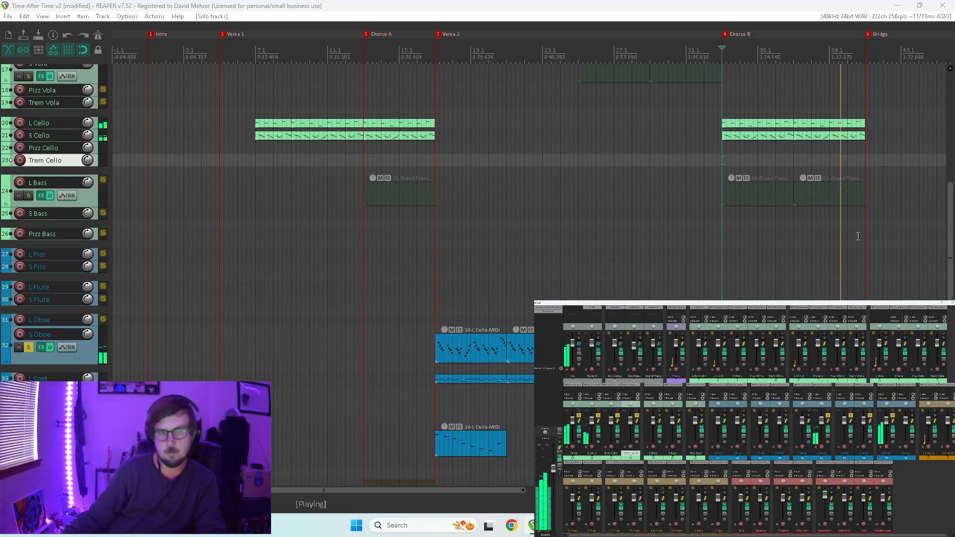
pyautogui.press('space')
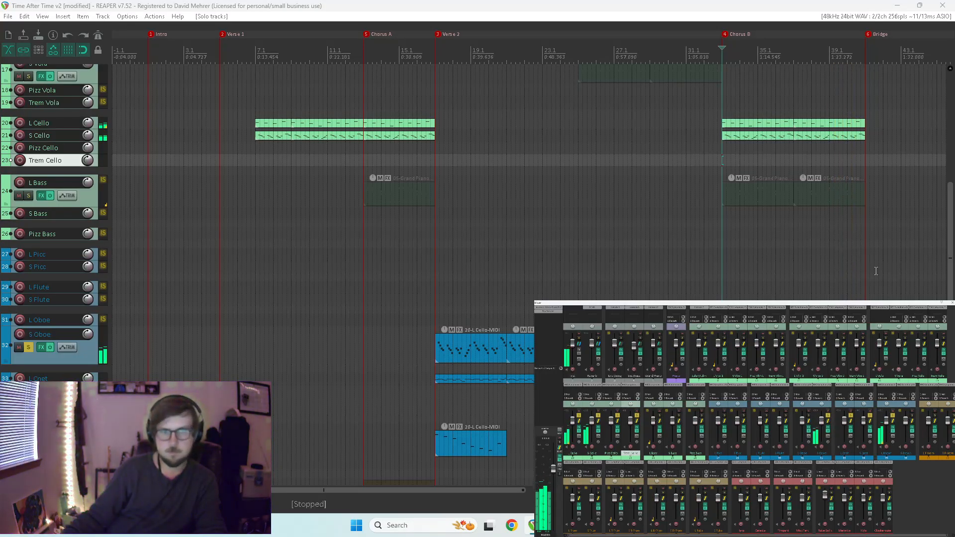
# Copy the first Chorus B item from S Oboe to the L Cnet track and open the copy for MIDI editing.
pyautogui.click(757, 348)
pyautogui.moveTo(757, 348); pyautogui.dragTo(753, 378)
pyautogui.doubleClick(754, 379)
# Select all notes in the L Cnet item and transpose them up one octave.
pyautogui.moveTo(303, 110); pyautogui.dragTo(20, 263)
pyautogui.scroll(6, 234, 242)
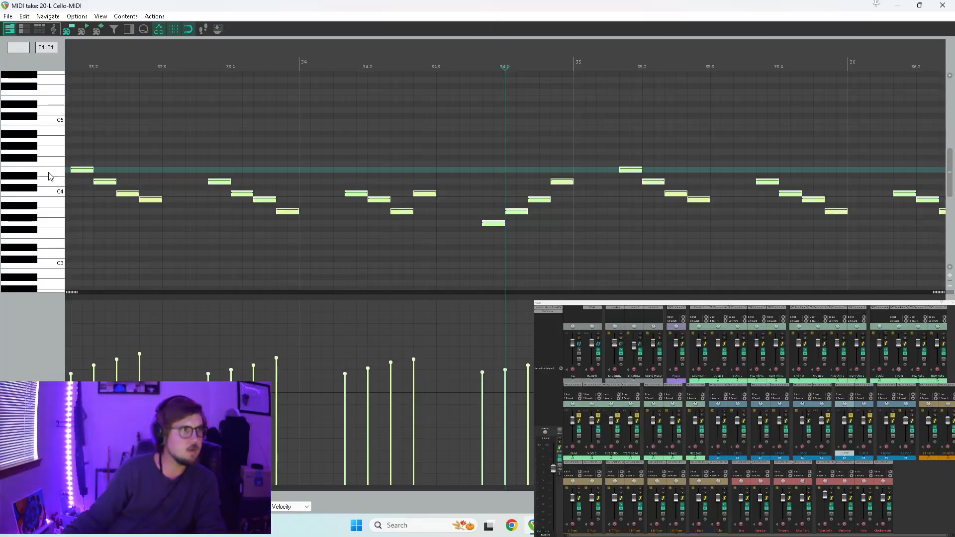
pyautogui.click(47, 104)
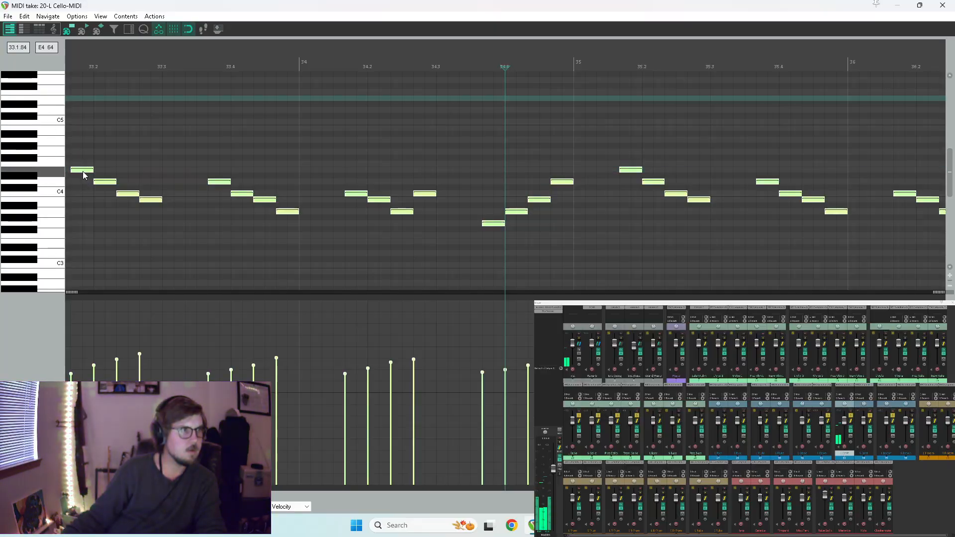
pyautogui.moveTo(83, 172); pyautogui.dragTo(90, 99)
pyautogui.scroll(1, 13, 141)
pyautogui.scroll(3, 13, 143)
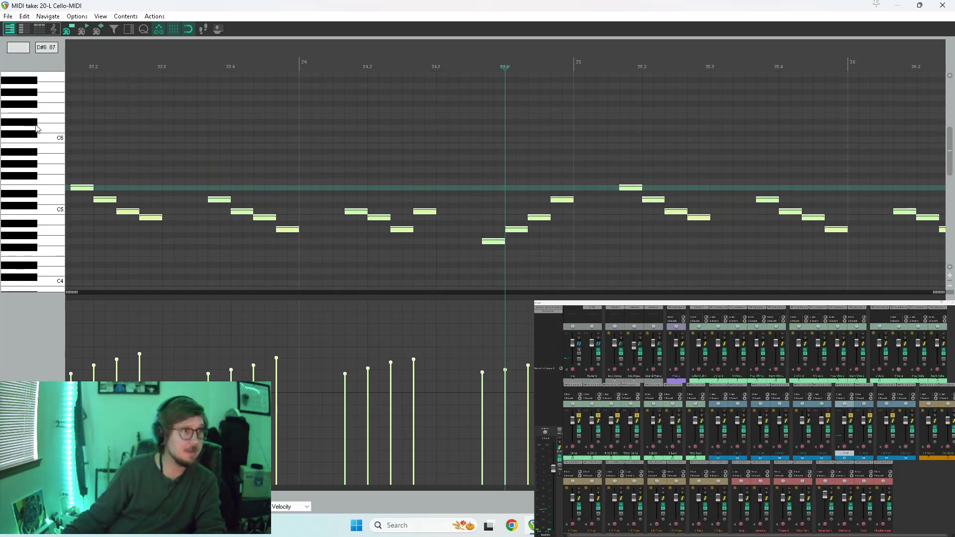
pyautogui.scroll(-3, 107, 132)
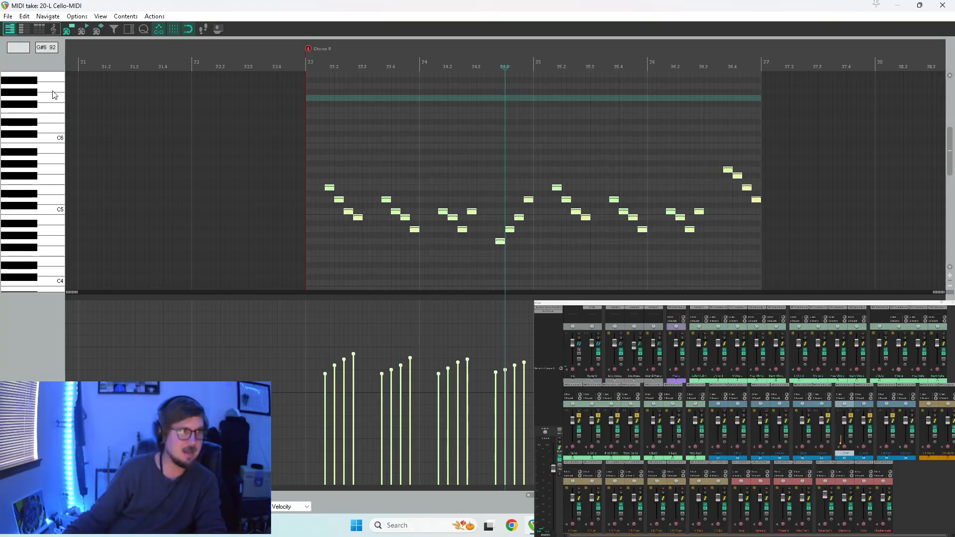
# Play the clarinet part from Chorus B with the full arrangement unsoloed, and close the MIDI editor.
pyautogui.press('space')
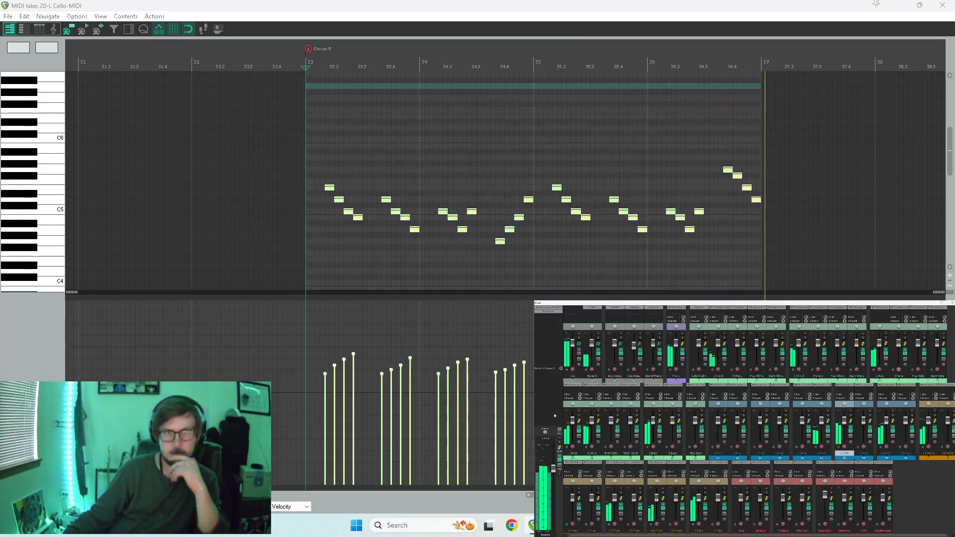
pyautogui.press('w')
pyautogui.press('space')
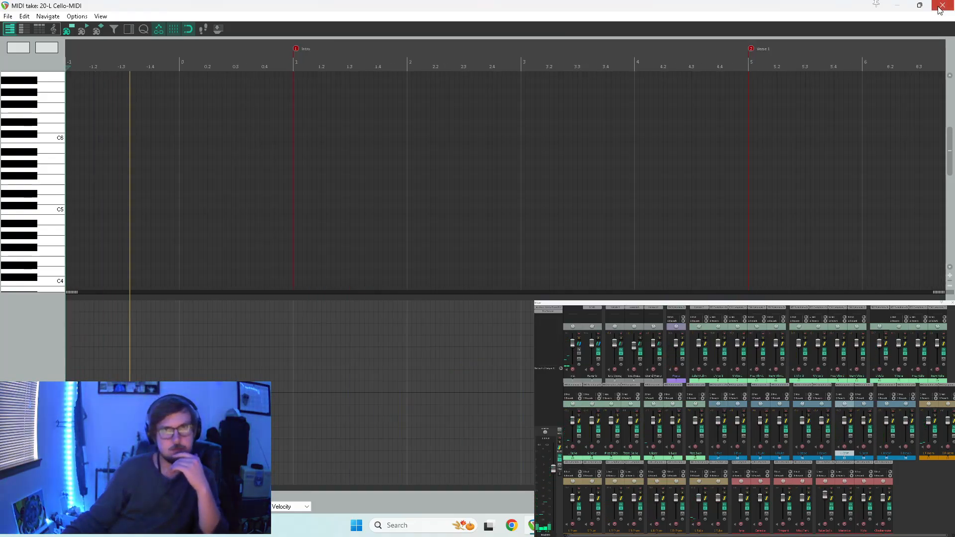
pyautogui.click(942, 6)
# Play from Chorus B and copy the L Cnet item directly after itself so the part reaches the Bridge.
pyautogui.click(721, 294)
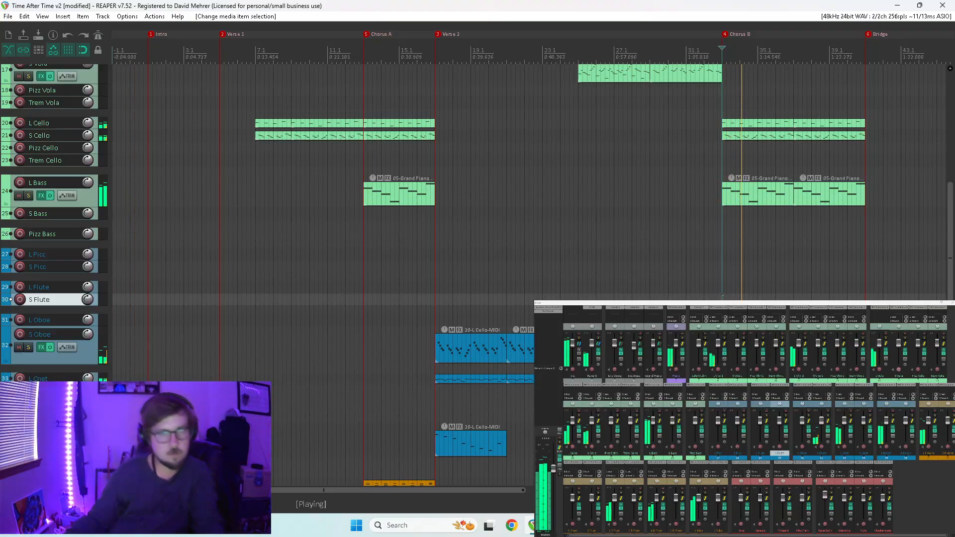
pyautogui.click(757, 379)
pyautogui.moveTo(757, 379)
pyautogui.mouseDown()
pyautogui.moveTo(837, 378)
pyautogui.moveTo(829, 379)
pyautogui.mouseUp()
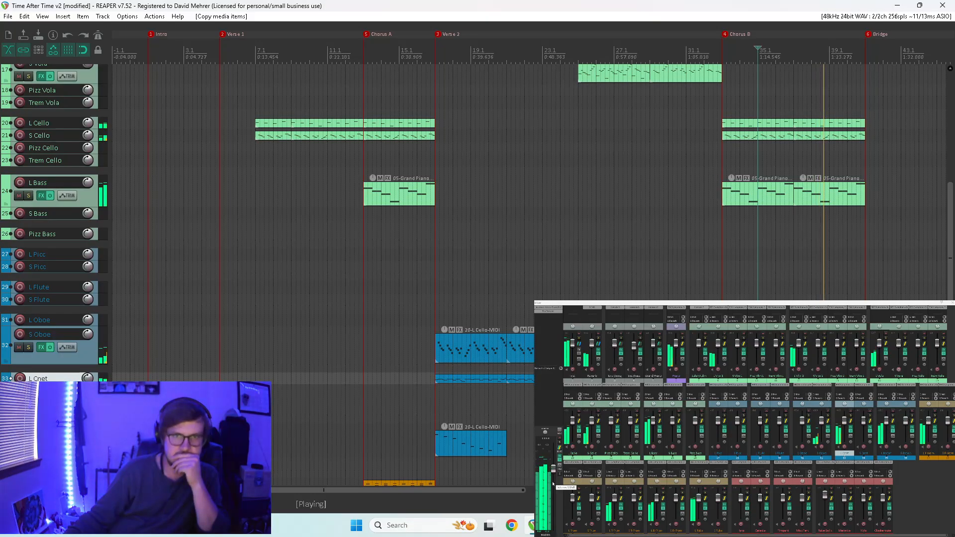
# Copy the two L F-Horn items in Chorus B to the L Picc track, starting at measure 33.
pyautogui.scroll(-3, 795, 267)
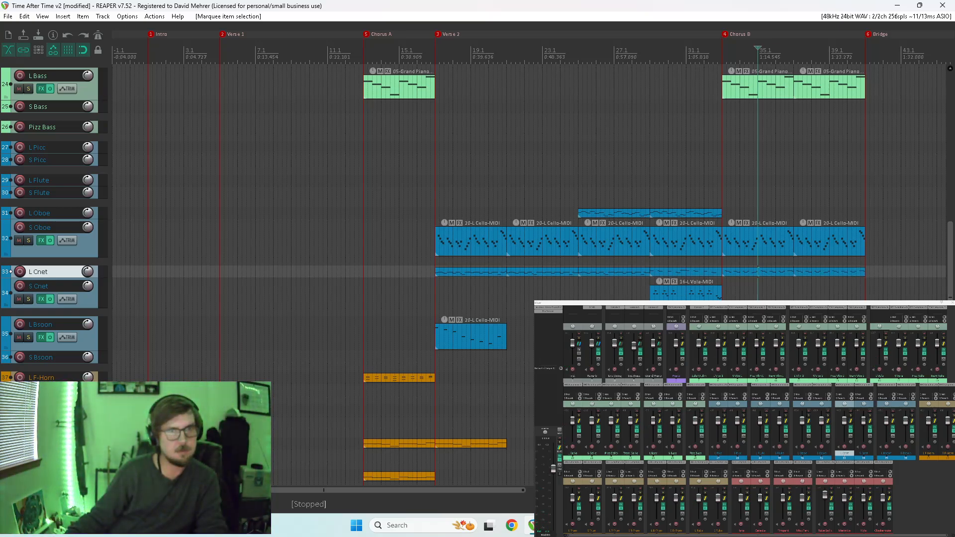
pyautogui.moveTo(751, 223); pyautogui.dragTo(751, 145)
pyautogui.click(725, 147)
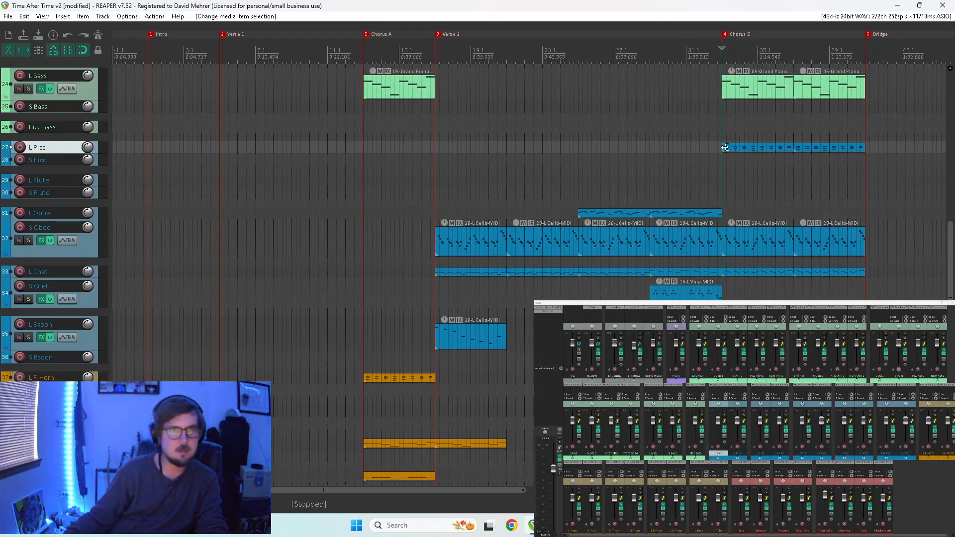
# Open the first L Picc item in the MIDI editor, delete all its B4 notes, and play it from Chorus B.
pyautogui.doubleClick(726, 149)
pyautogui.hscroll(-5, 547, 207)
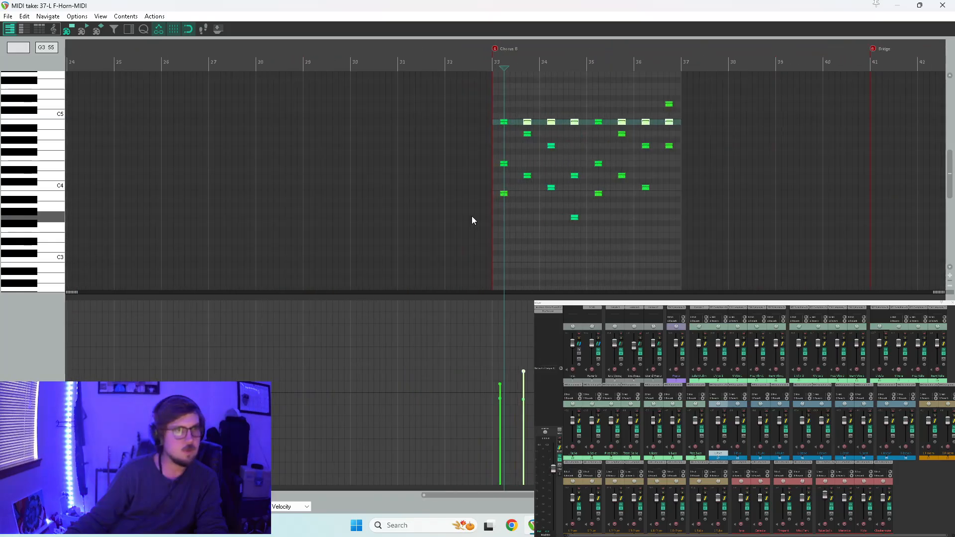
pyautogui.keyDown('ctrl'); pyautogui.click(499, 124); pyautogui.keyUp('ctrl')
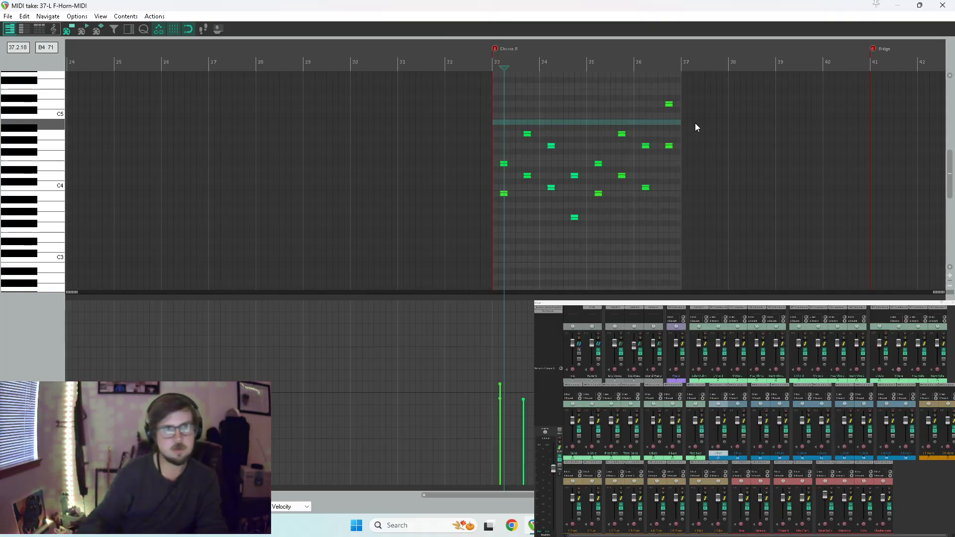
pyautogui.press('Delete')
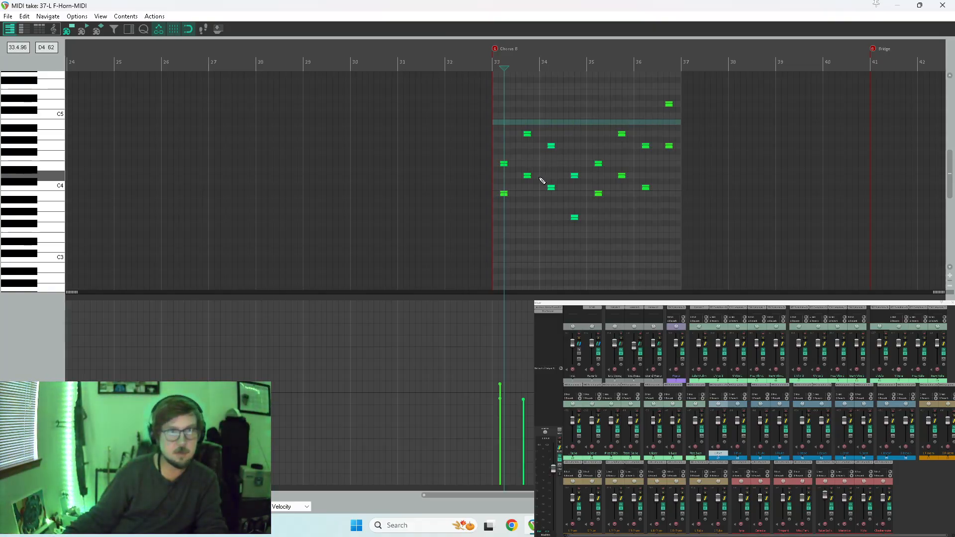
pyautogui.press('space')
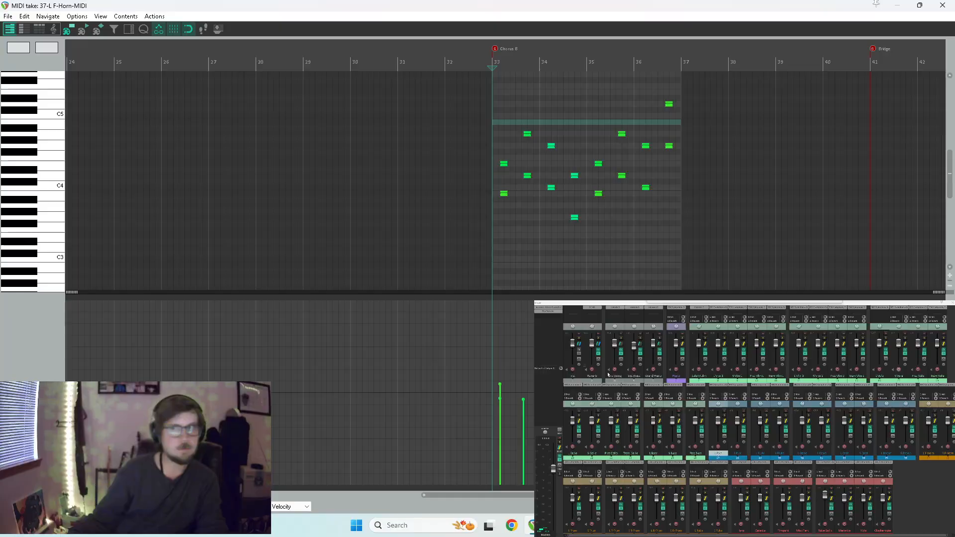
# Move the MIDI editor off the arrangement and copy the first L Picc item to L Flute, keeping only the lower notes in the copy.
pyautogui.doubleClick(358, 5)
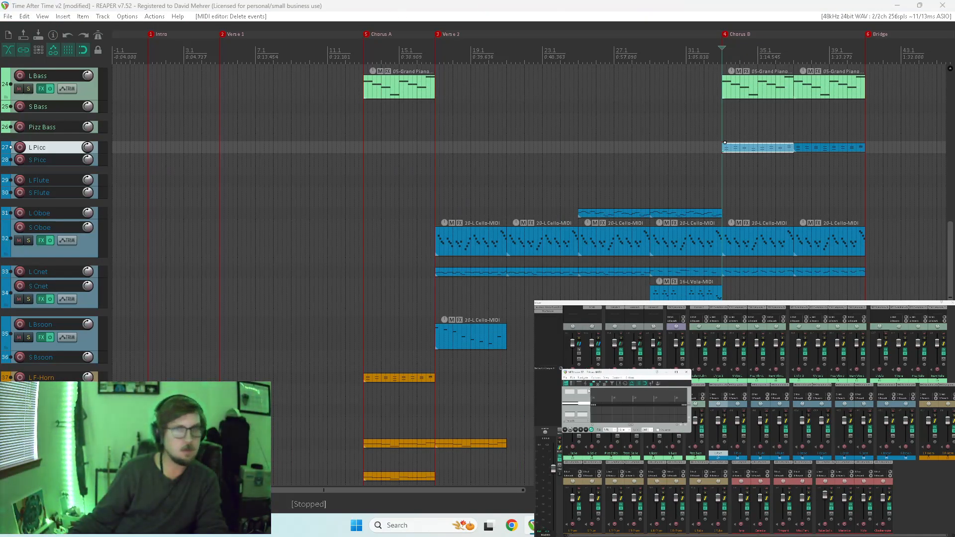
pyautogui.moveTo(628, 373); pyautogui.dragTo(573, 4)
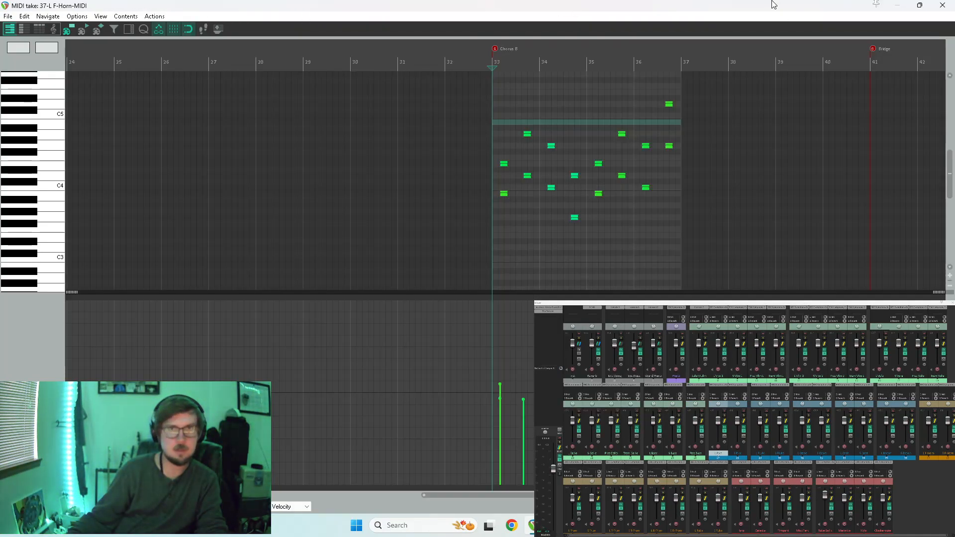
pyautogui.doubleClick(774, 5)
pyautogui.click(762, 148)
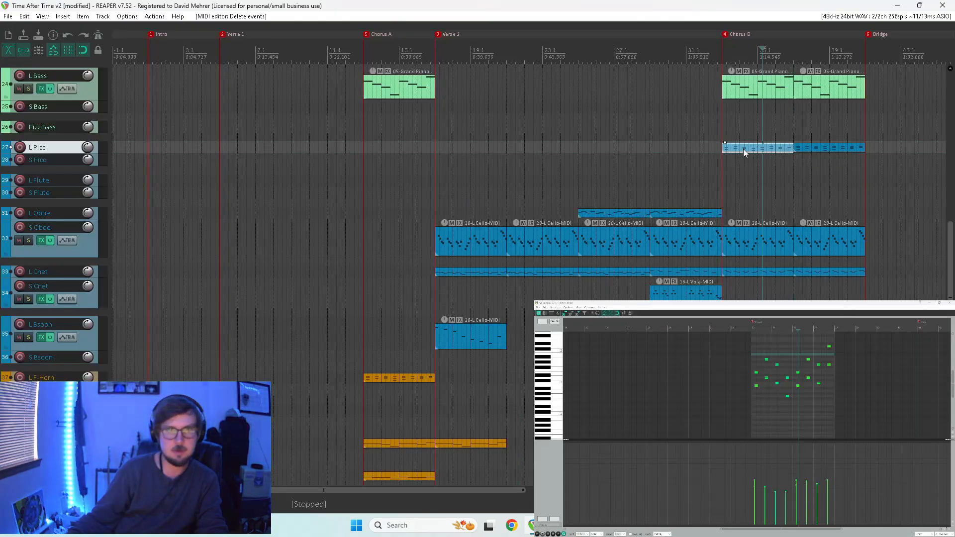
pyautogui.moveTo(758, 148); pyautogui.dragTo(753, 181)
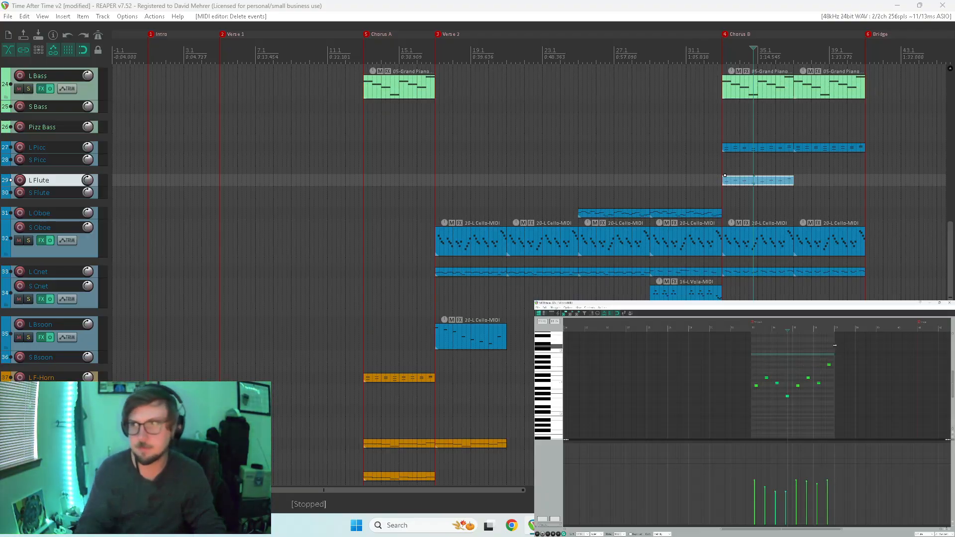
# Bring the MIDI editor back over the arrangement, solo L Flute, and play its part from Chorus B.
pyautogui.press('Home')
pyautogui.press('space')
pyautogui.press('space')
pyautogui.moveTo(765, 348); pyautogui.dragTo(831, 2)
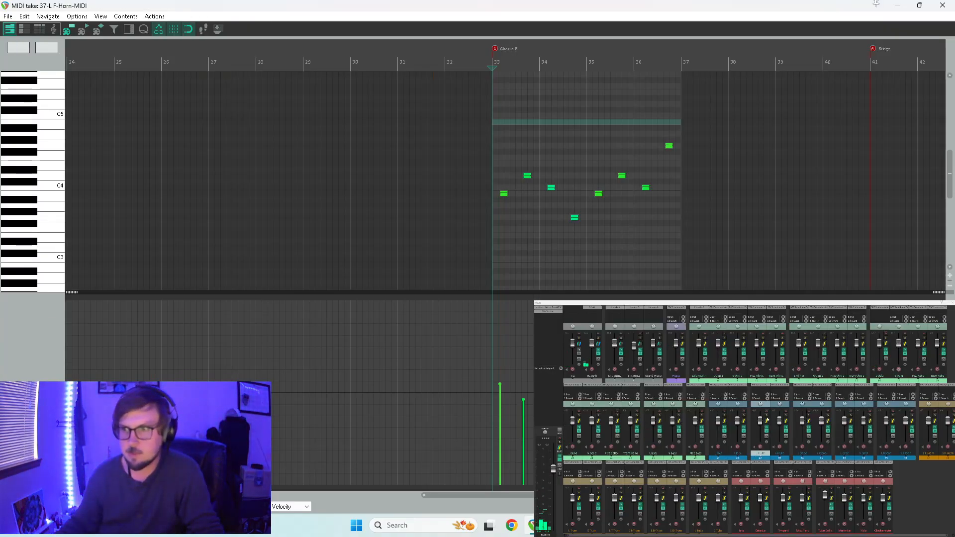
pyautogui.press('space')
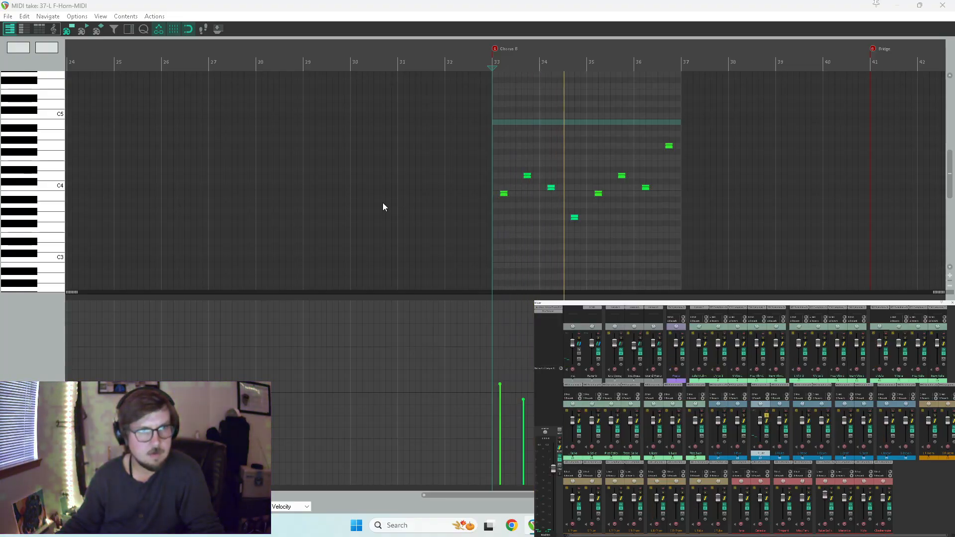
pyautogui.press('space')
# Audition pitches for the L Flute item, select all its notes, and enlarge the note area above the velocity lane.
pyautogui.moveTo(33, 123); pyautogui.dragTo(39, 92)
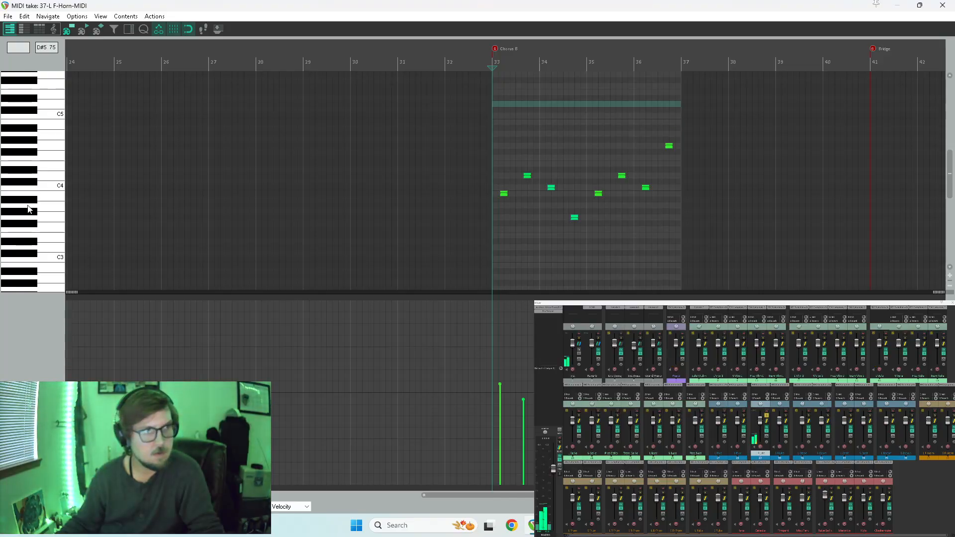
pyautogui.scroll(4, 701, 102)
pyautogui.moveTo(718, 103); pyautogui.dragTo(529, 254)
pyautogui.scroll(-4, 530, 254)
pyautogui.moveTo(755, 121); pyautogui.dragTo(219, 228)
pyautogui.scroll(6, 268, 186)
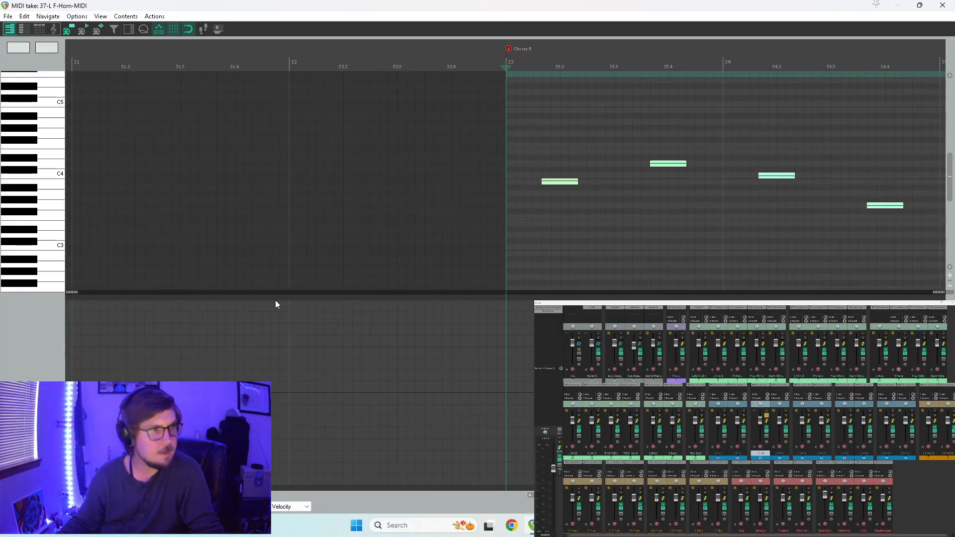
pyautogui.moveTo(76, 292); pyautogui.dragTo(75, 432)
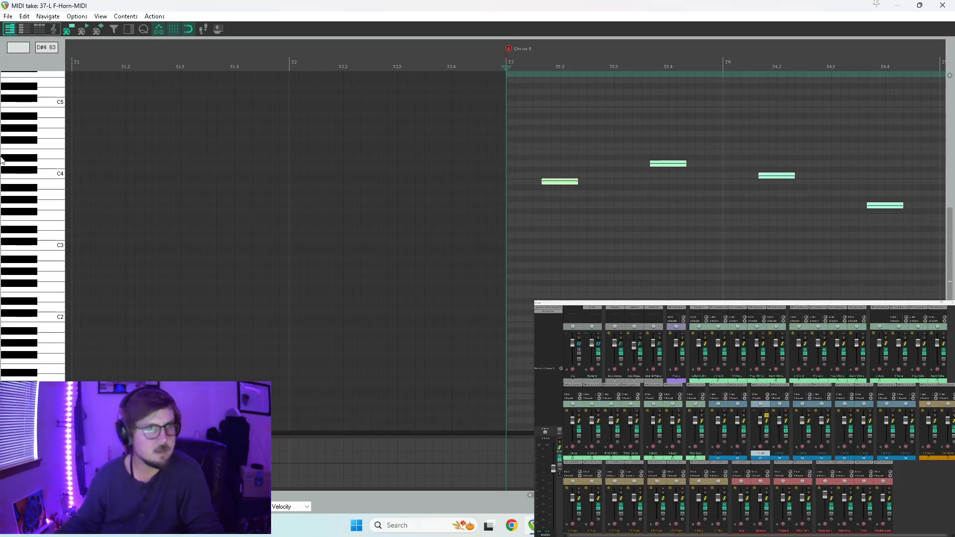
pyautogui.scroll(5, 50, 174)
pyautogui.scroll(1, 50, 173)
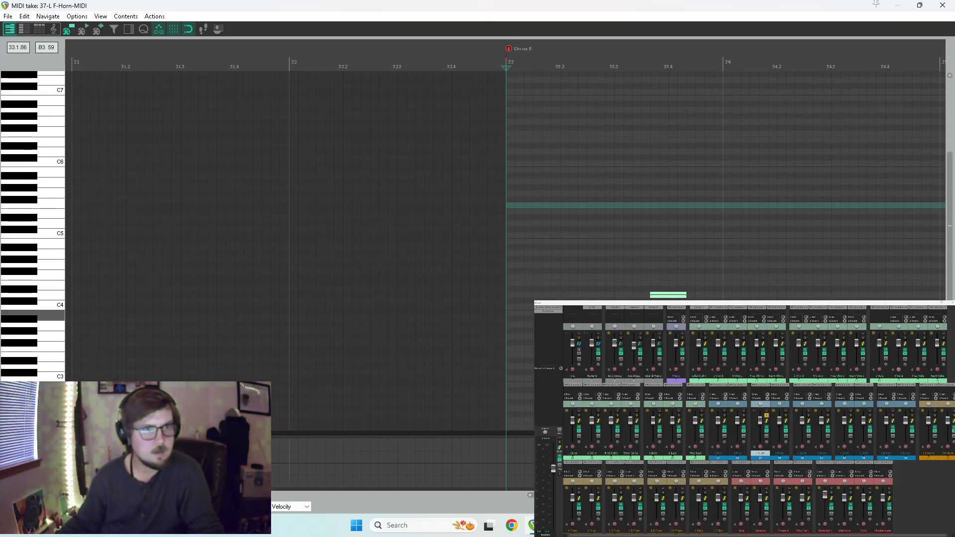
# Try raising the selected L Flute notes two octaves, play them from Chorus B, and undo the move.
pyautogui.click(554, 314)
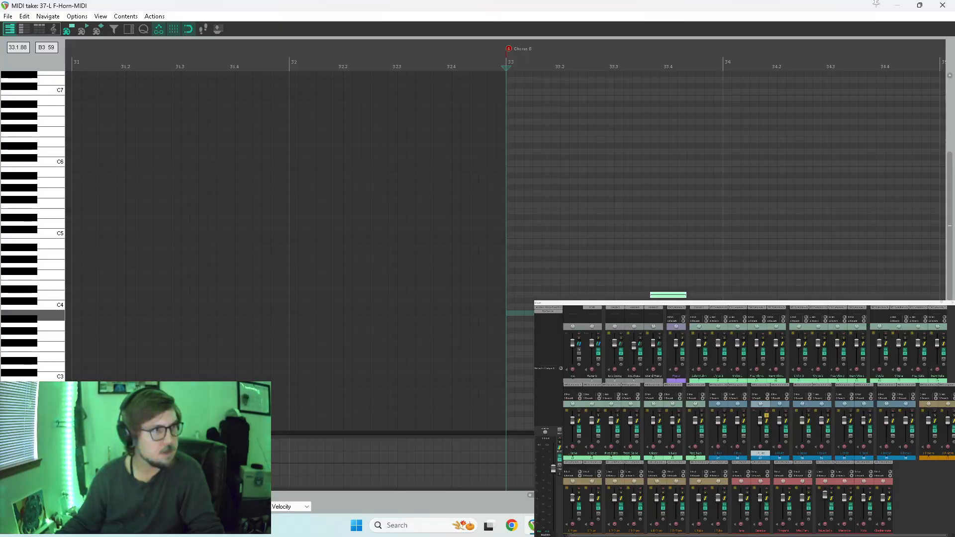
pyautogui.moveTo(562, 314)
pyautogui.mouseDown()
pyautogui.moveTo(565, 206)
pyautogui.moveTo(556, 170)
pyautogui.mouseUp()
pyautogui.press('space')
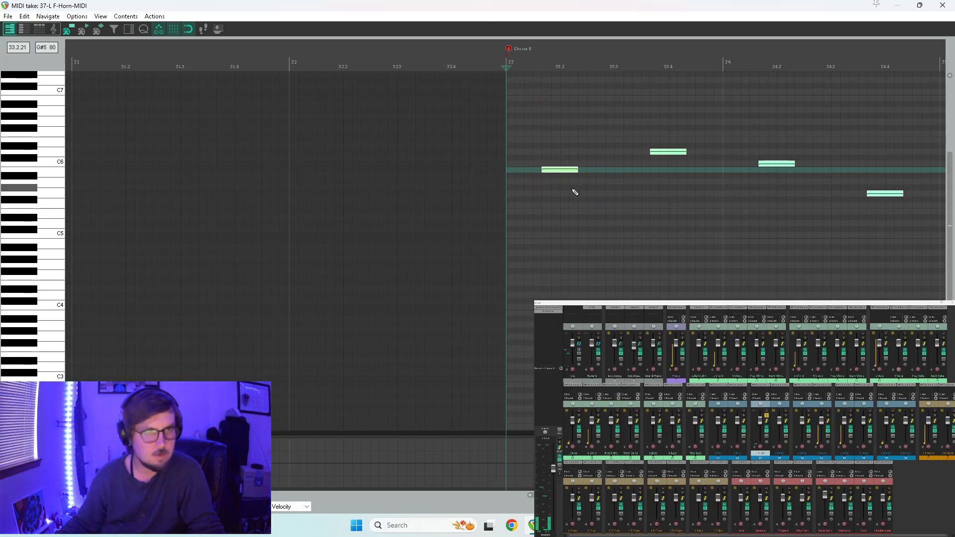
pyautogui.press('space')
pyautogui.hotkey('ctrl', 'z')
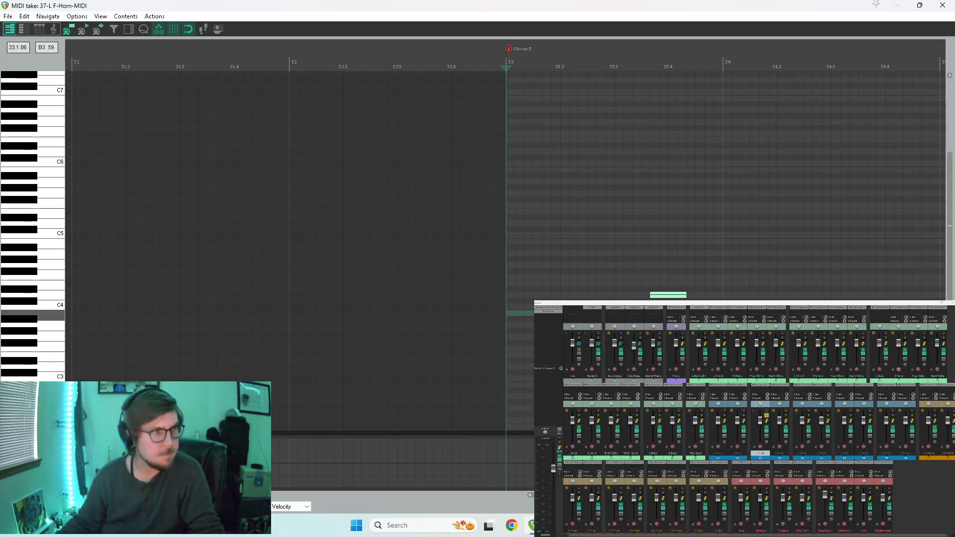
# Raise the selected L Flute notes two octaves, so the B3 opening note becomes B5, play them, and close the MIDI editor.
pyautogui.moveTo(557, 314); pyautogui.dragTo(565, 169)
pyautogui.press('space')
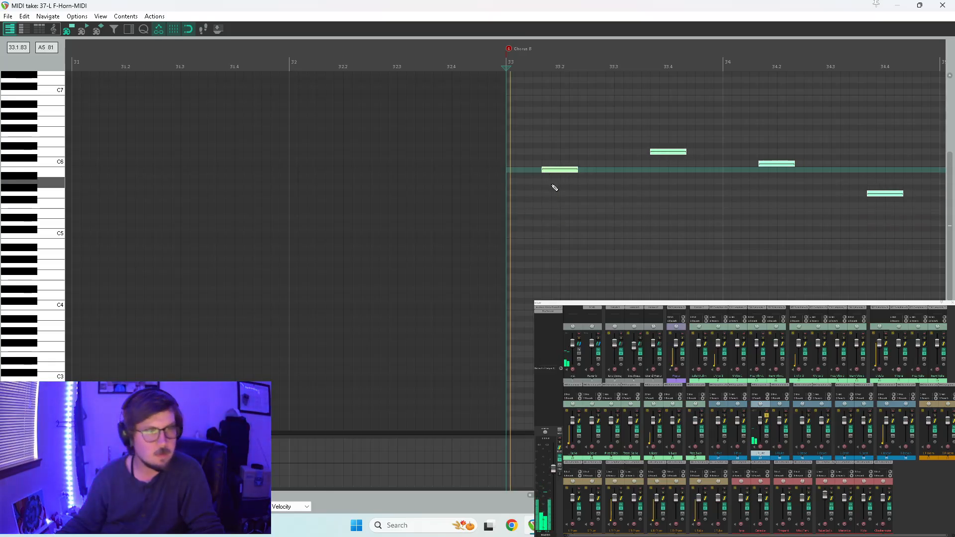
pyautogui.click(944, 5)
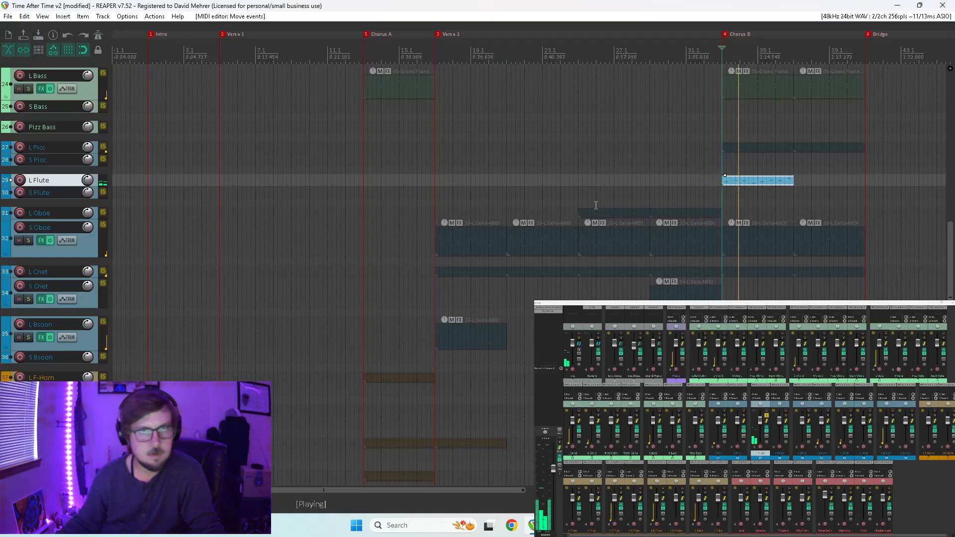
# Open the first L Picc item in Chorus B in the MIDI editor and raise all its notes two octaves.
pyautogui.doubleClick(736, 149)
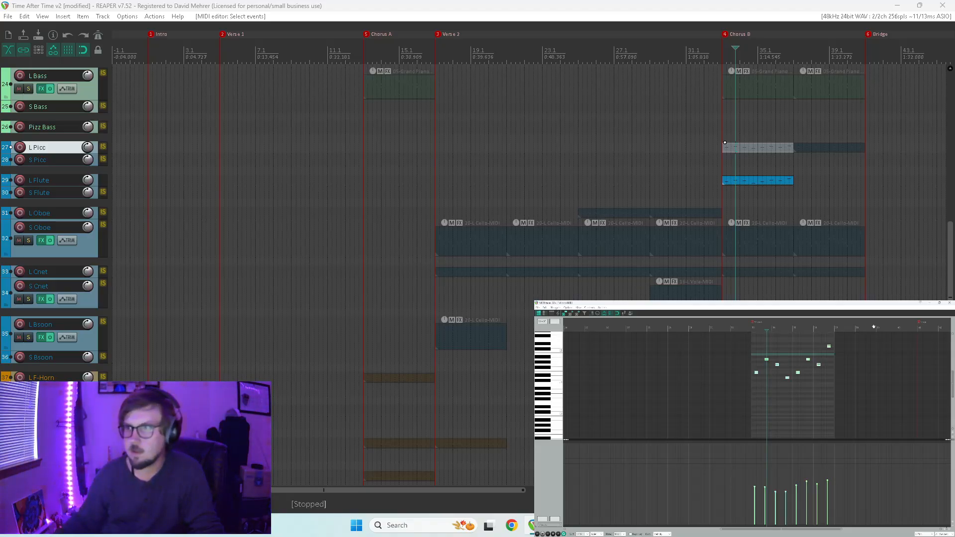
pyautogui.scroll(5, 791, 378)
pyautogui.scroll(3, 702, 427)
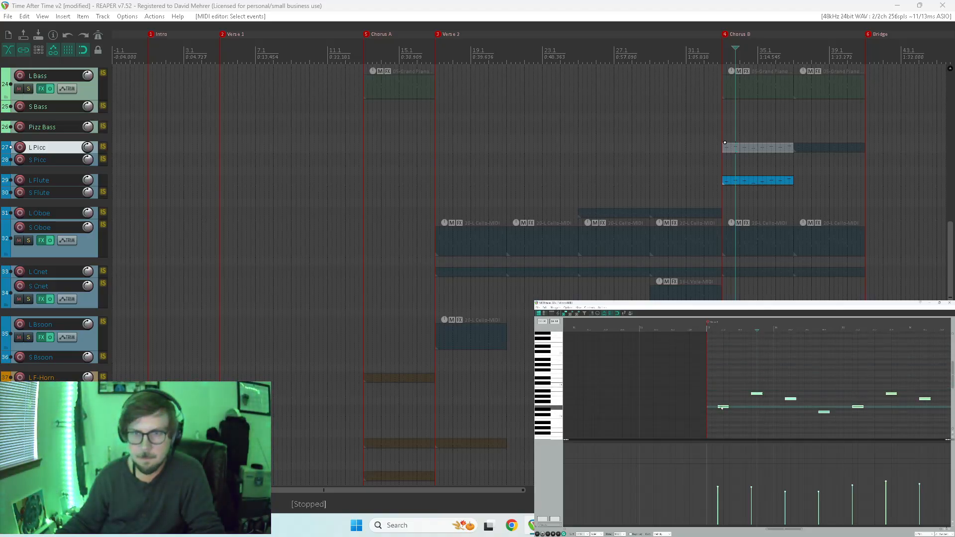
pyautogui.moveTo(721, 408); pyautogui.dragTo(718, 343)
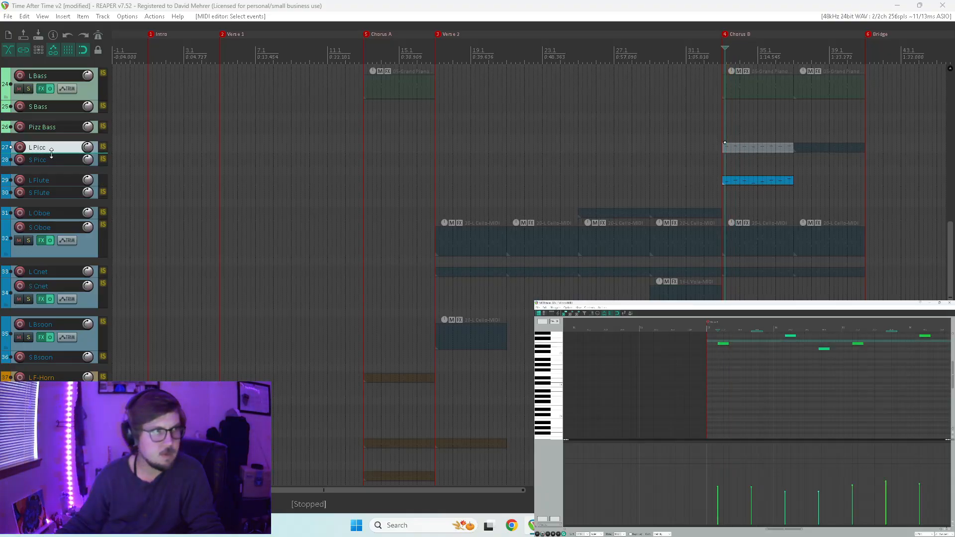
# Make the L Picc track taller, solo it together with L Flute, play both from Chorus B, and close the MIDI editor.
pyautogui.moveTo(52, 153); pyautogui.dragTo(49, 180)
pyautogui.click(28, 163)
pyautogui.press('space')
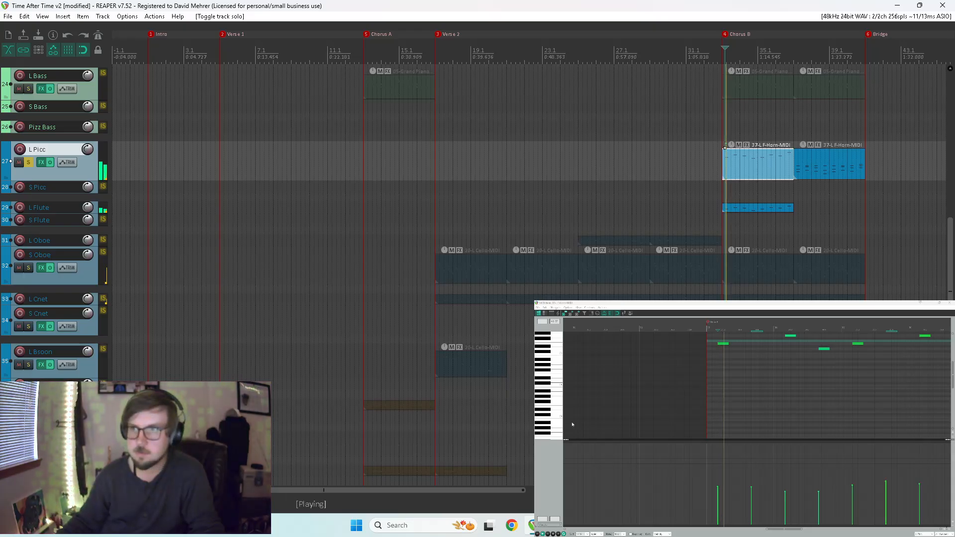
pyautogui.moveTo(952, 382); pyautogui.dragTo(952, 365)
pyautogui.scroll(-3, 848, 388)
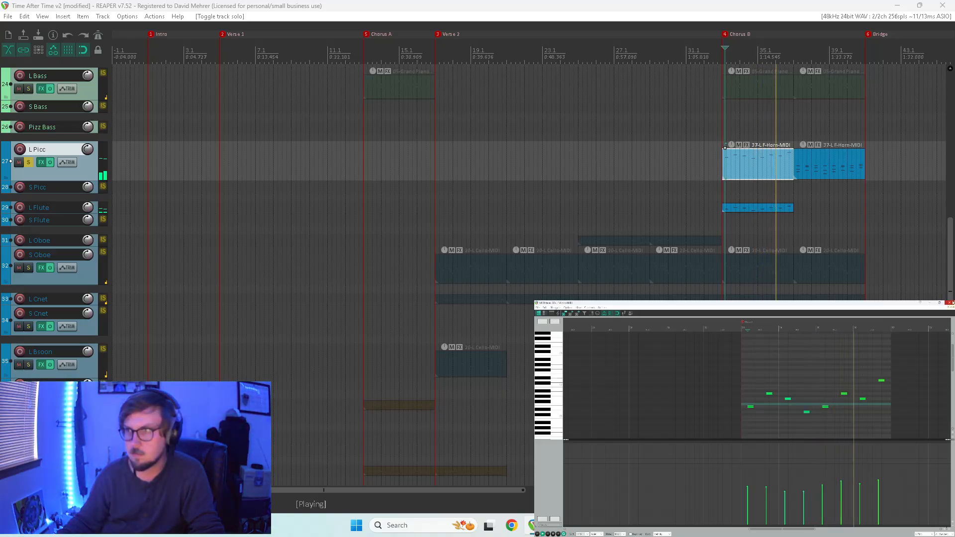
pyautogui.click(950, 302)
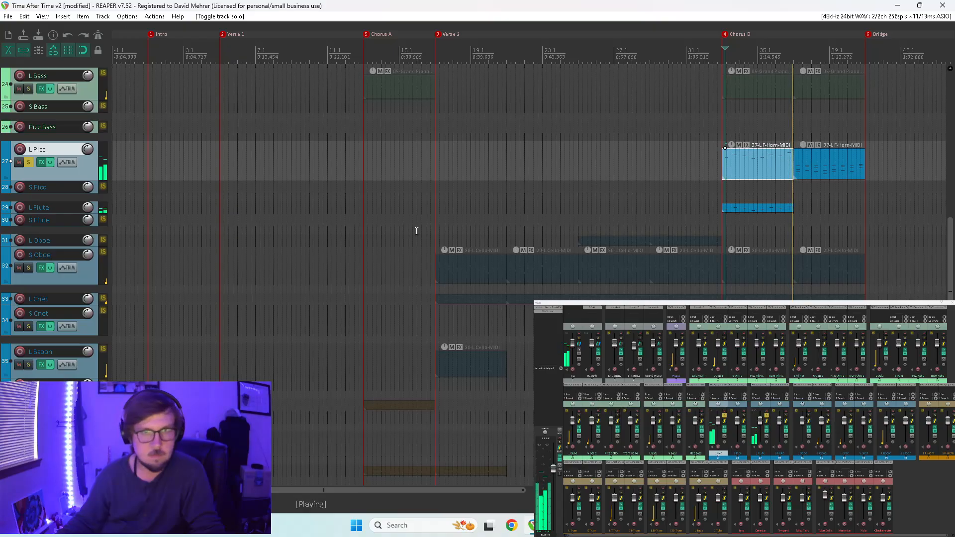
# Clear the solos on L Picc and L Flute and play the full arrangement from the start of Chorus B.
pyautogui.click(724, 415)
pyautogui.click(766, 416)
pyautogui.press('space')
pyautogui.press('space')
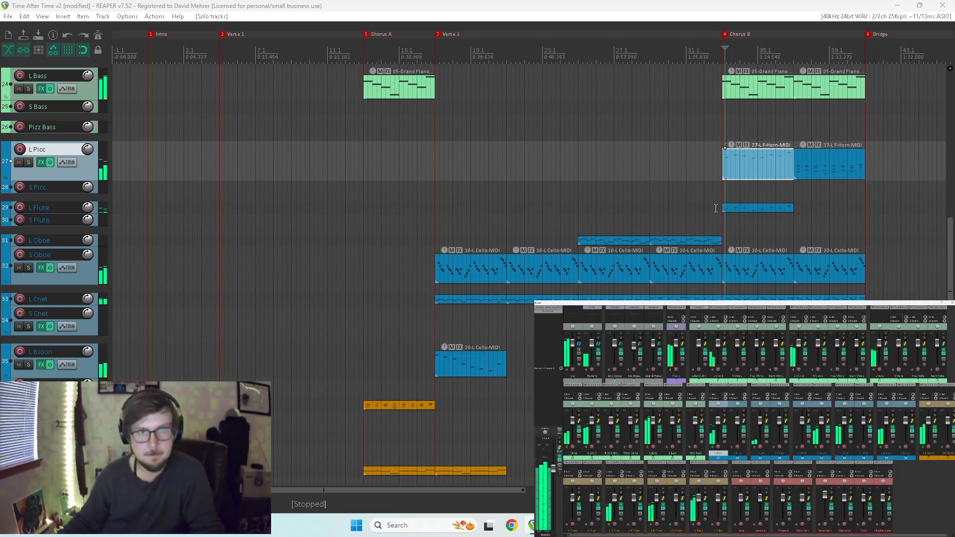
pyautogui.click(715, 208)
pyautogui.press('space')
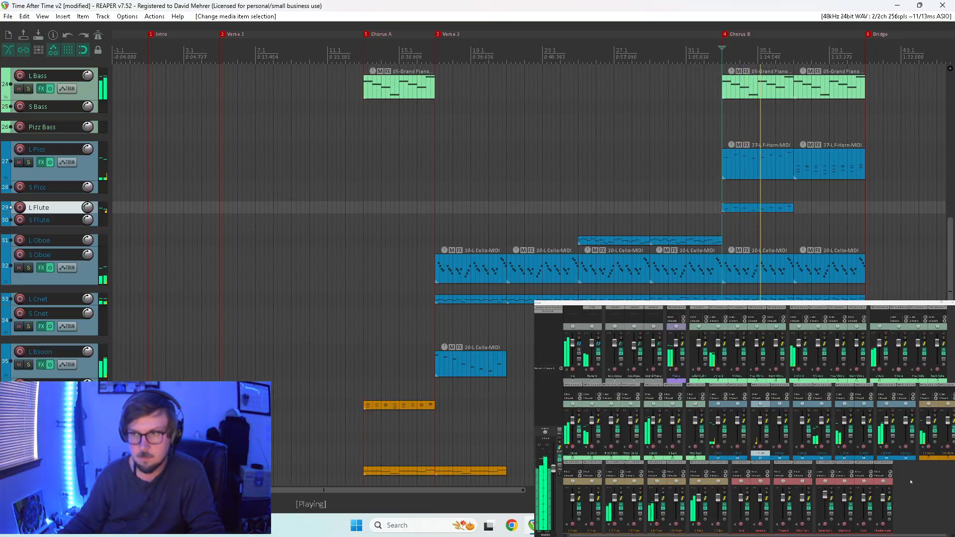
# Solo L F-Horn and all woodwind tracks from L Picc through S Bsoon, and play them from Chorus B.
pyautogui.click(934, 415)
pyautogui.moveTo(724, 416); pyautogui.dragTo(785, 416)
pyautogui.press('space')
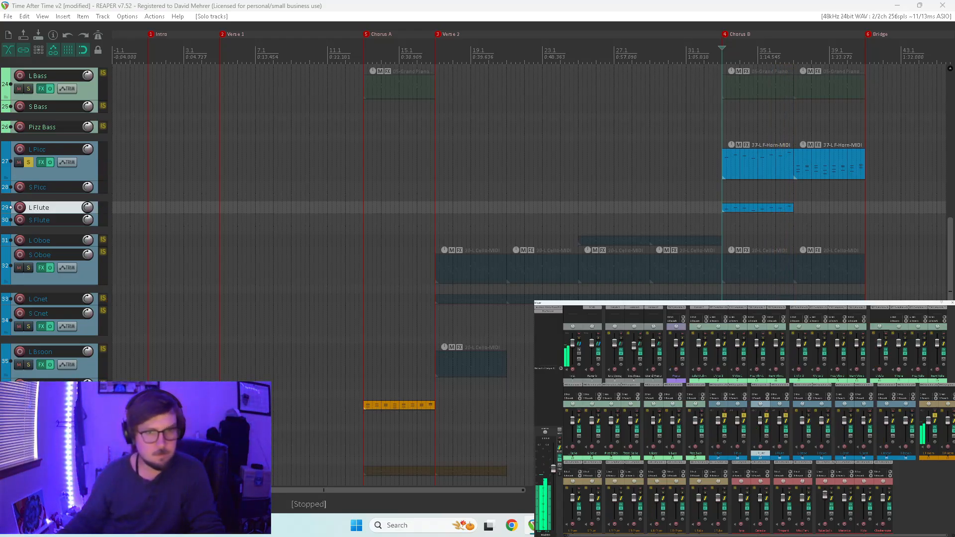
pyautogui.moveTo(808, 417); pyautogui.dragTo(910, 417)
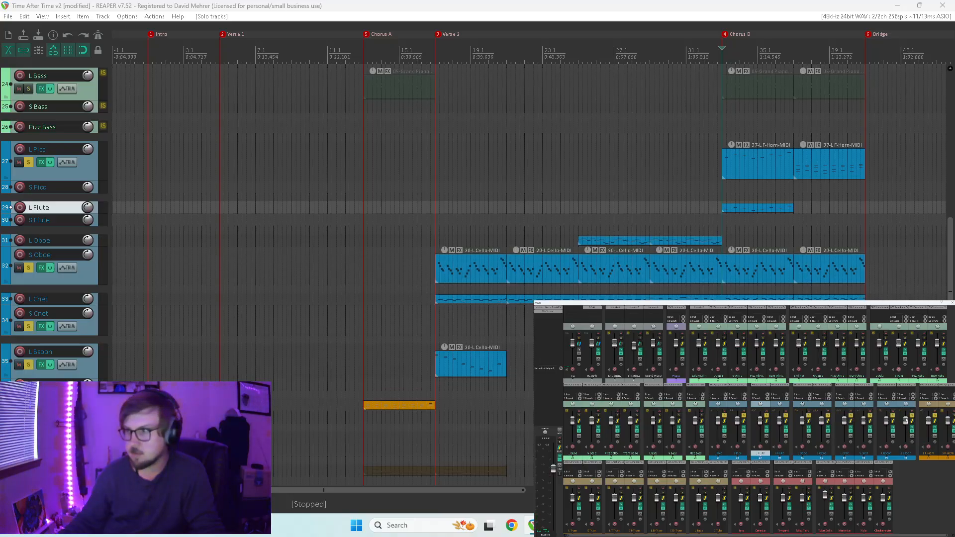
pyautogui.press('space')
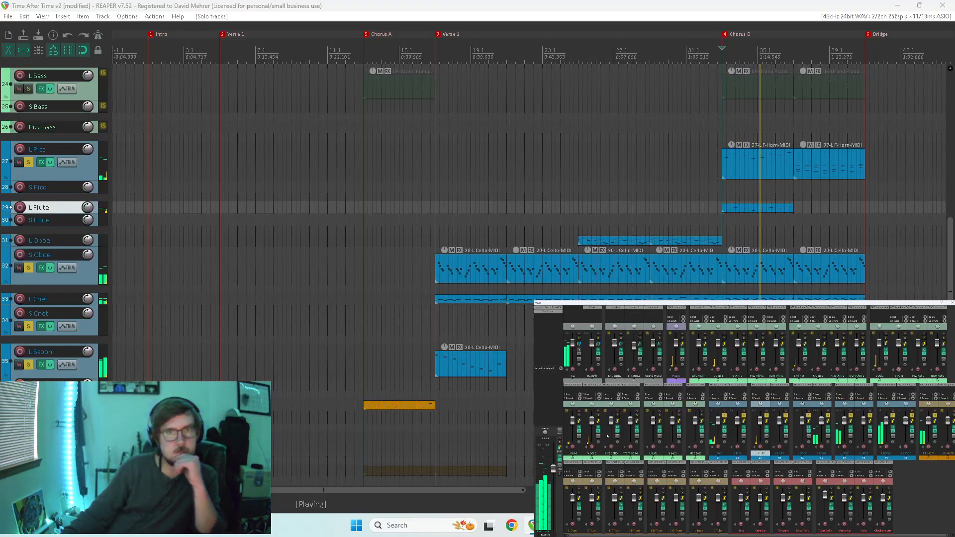
# Delete the second L Picc item and copy the first L Picc and L Flute items into the second half of Chorus B.
pyautogui.click(820, 172)
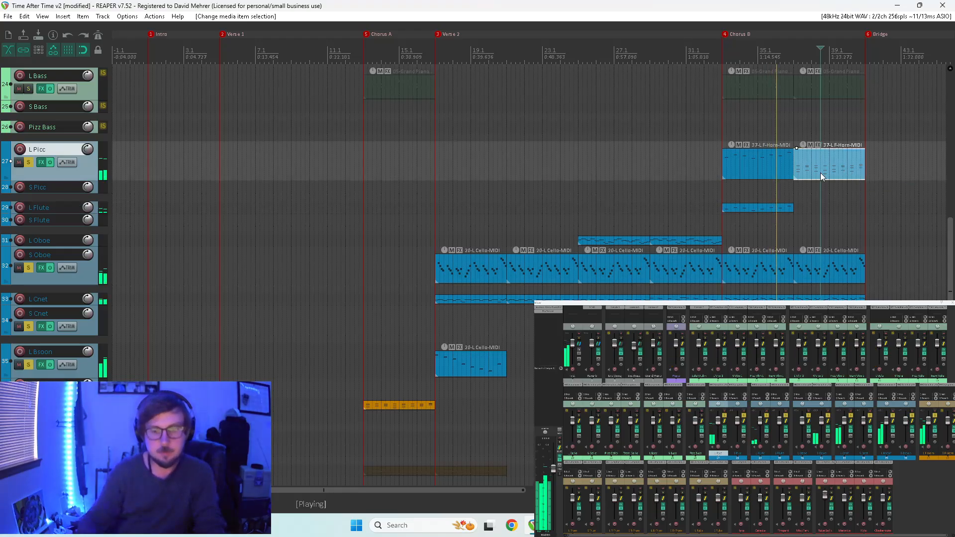
pyautogui.press('Delete')
pyautogui.moveTo(823, 164); pyautogui.dragTo(769, 206)
pyautogui.moveTo(768, 167); pyautogui.dragTo(836, 168)
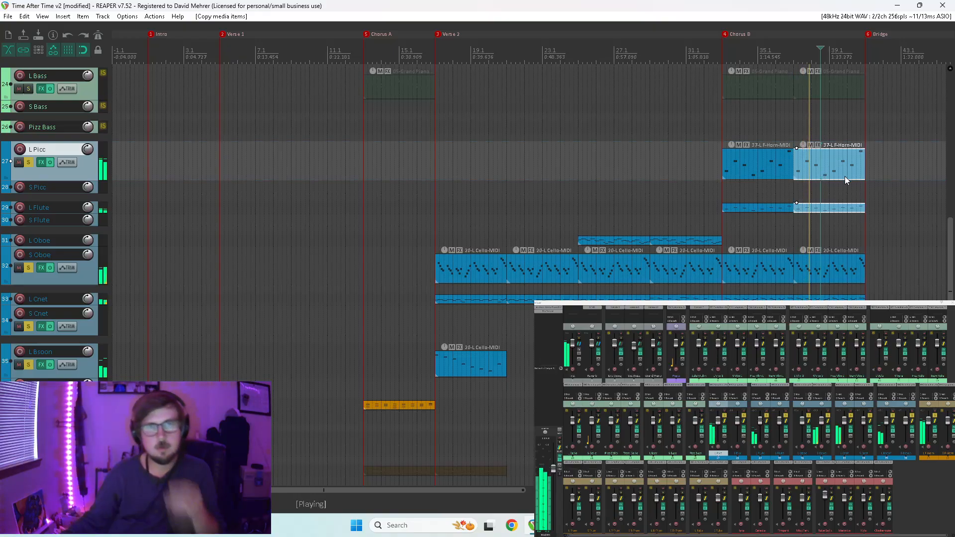
# Clear the solos on the woodwind and L F-Horn tracks, and stop playback.
pyautogui.moveTo(948, 252)
pyautogui.mouseDown()
pyautogui.moveTo(948, 207)
pyautogui.moveTo(947, 260)
pyautogui.mouseUp()
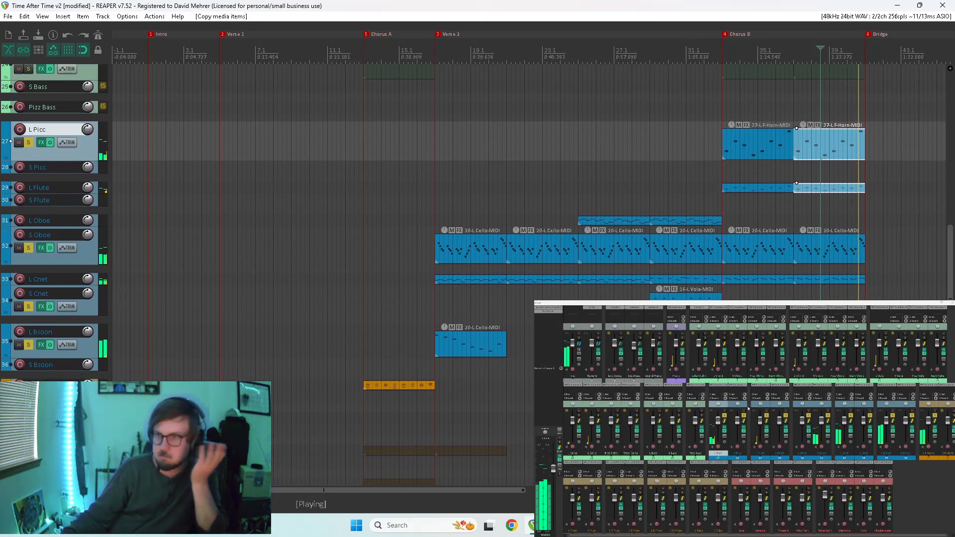
pyautogui.moveTo(724, 415); pyautogui.dragTo(948, 416)
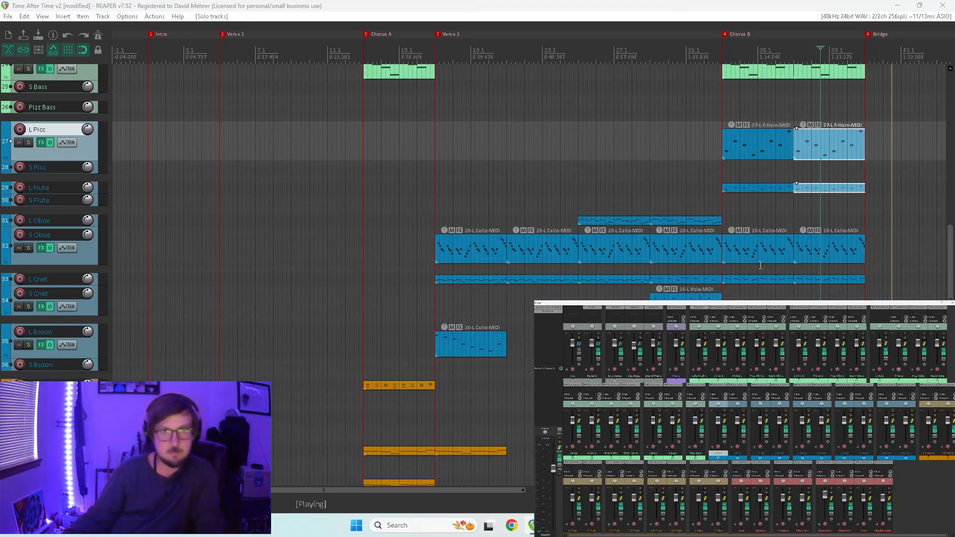
pyautogui.scroll(-2, 746, 265)
pyautogui.press('space')
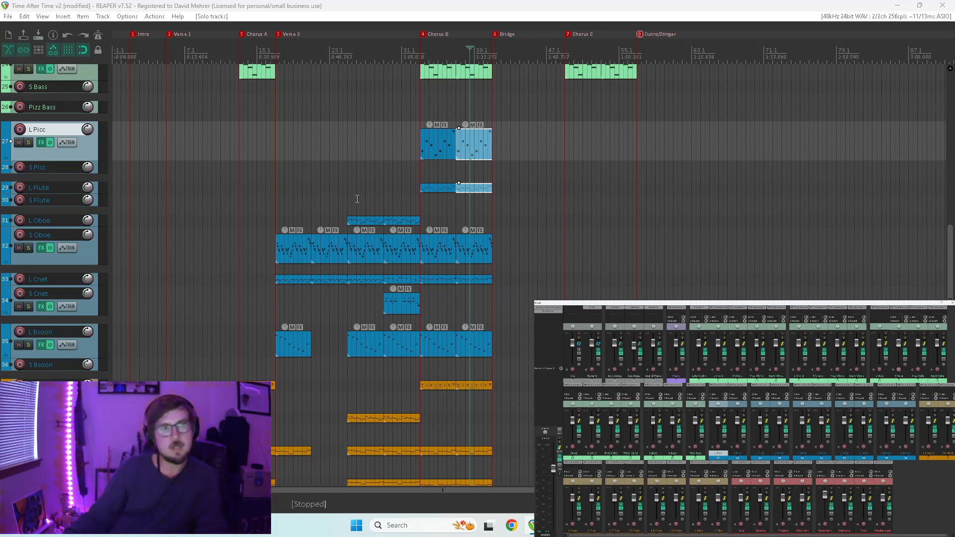
# Play the full arrangement from the start of the project, and move the playback start to the beginning of Verse 1.
pyautogui.scroll(1, 357, 199)
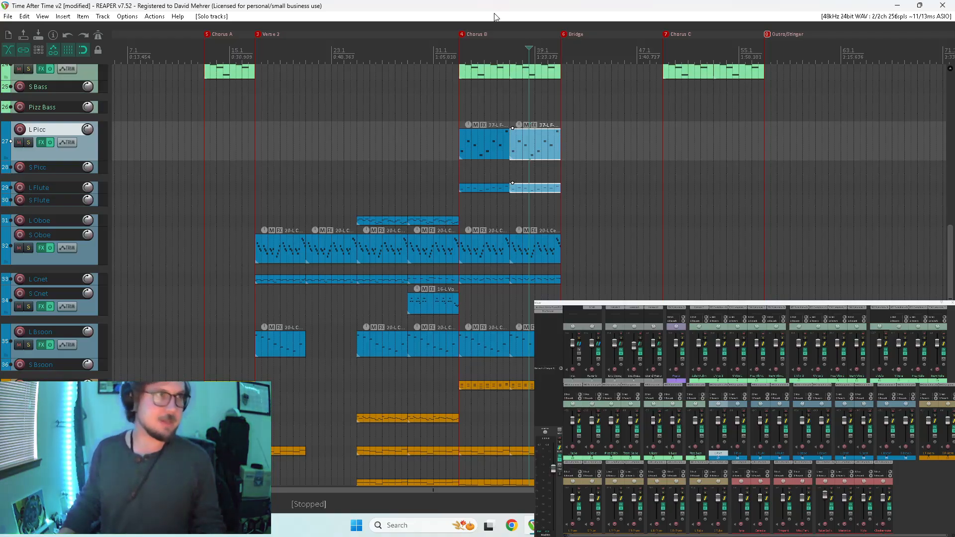
pyautogui.scroll(-2, 449, 144)
pyautogui.press('Home')
pyautogui.press('space')
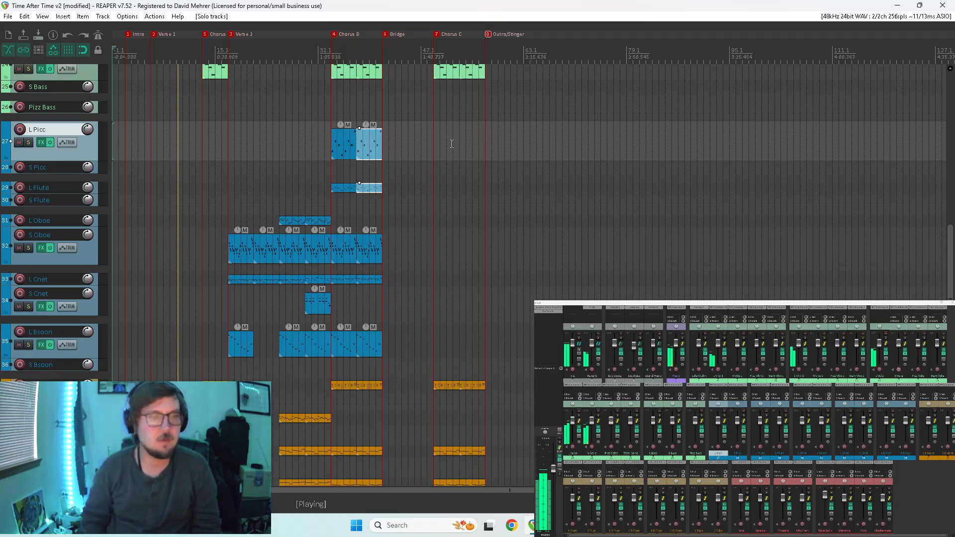
pyautogui.moveTo(951, 247); pyautogui.dragTo(949, 92)
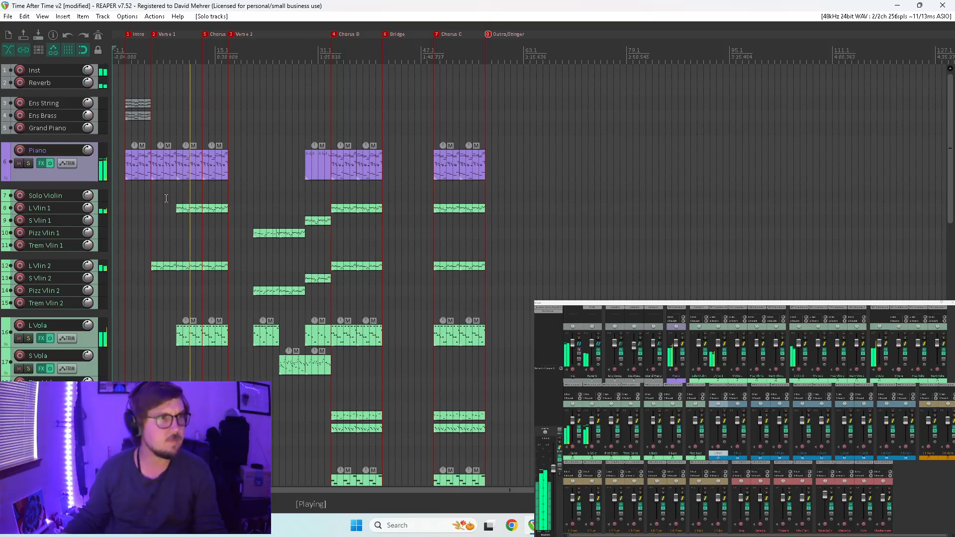
pyautogui.click(150, 199)
pyautogui.scroll(5, 479, 253)
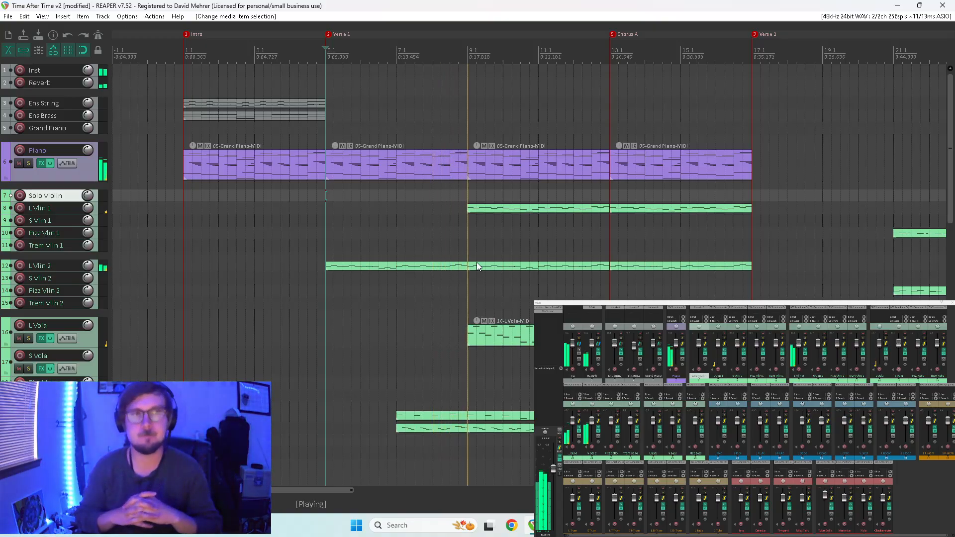
# Open the L Vlin 2 item of Verse 1 in the MIDI editor and replay its ending from the middle of measure 8.
pyautogui.press('space')
pyautogui.press('space')
pyautogui.click(458, 265)
pyautogui.click(441, 253)
pyautogui.doubleClick(452, 266)
pyautogui.press('space')
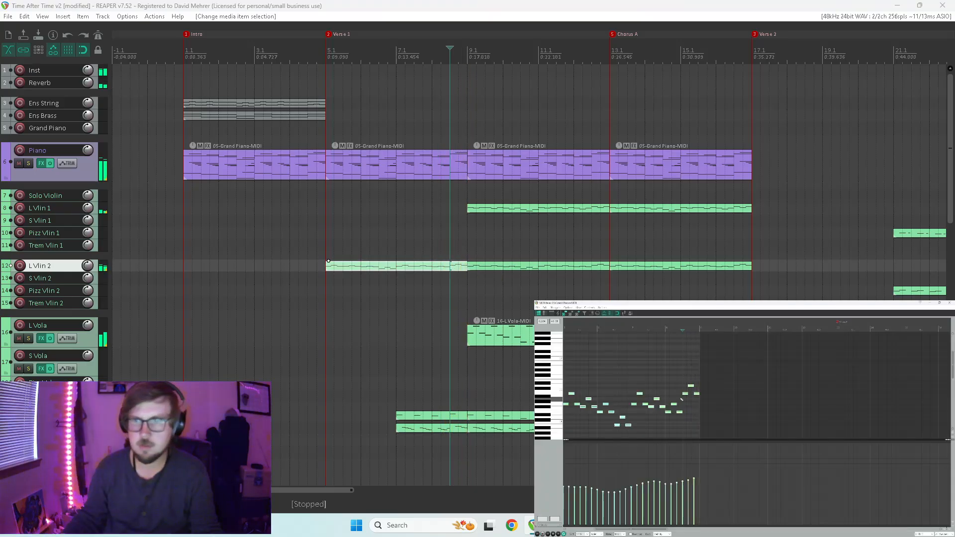
pyautogui.press('space')
pyautogui.scroll(5, 652, 390)
pyautogui.press('space')
pyautogui.press('space')
pyautogui.press('space')
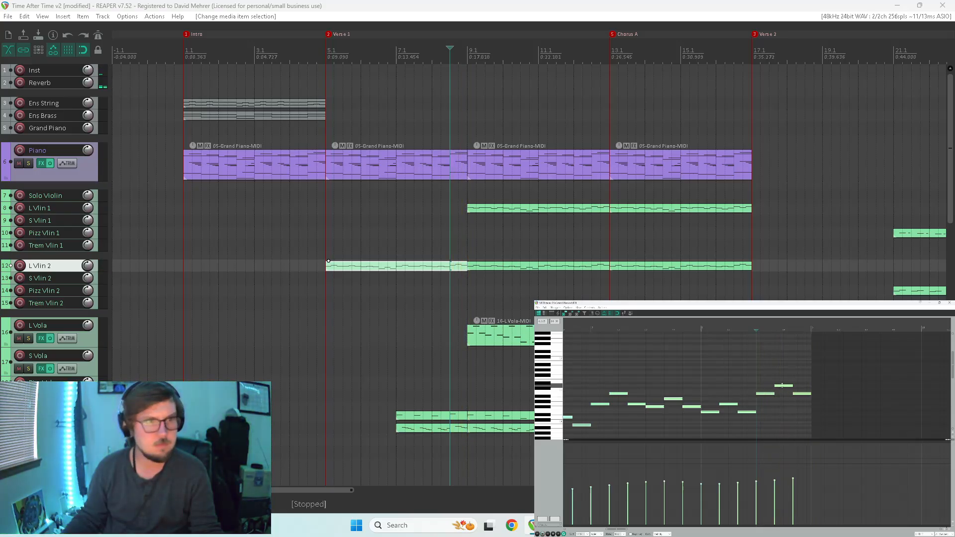
# Raise the velocity of the second-to-last note in the L Vlin 2 item and replay the passage.
pyautogui.click(784, 385)
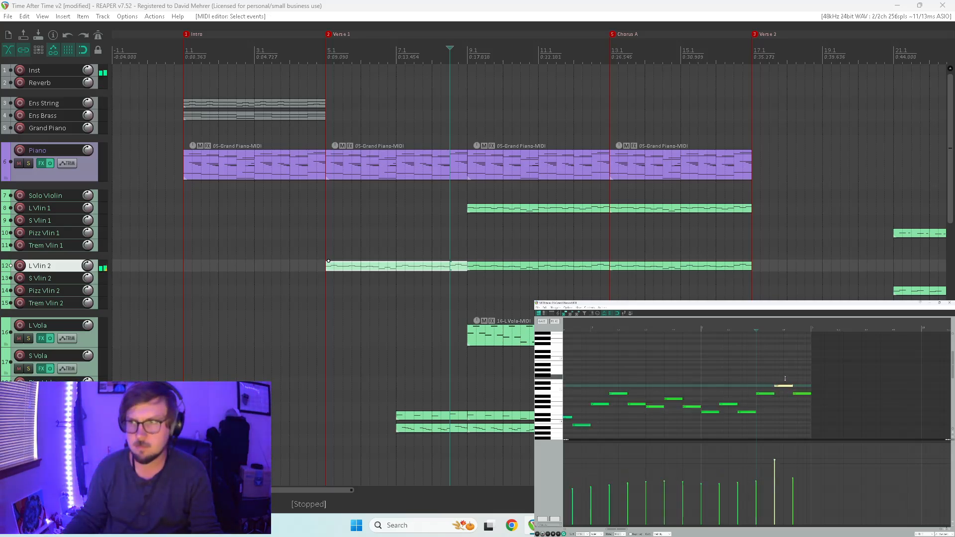
pyautogui.press('space')
pyautogui.press('space')
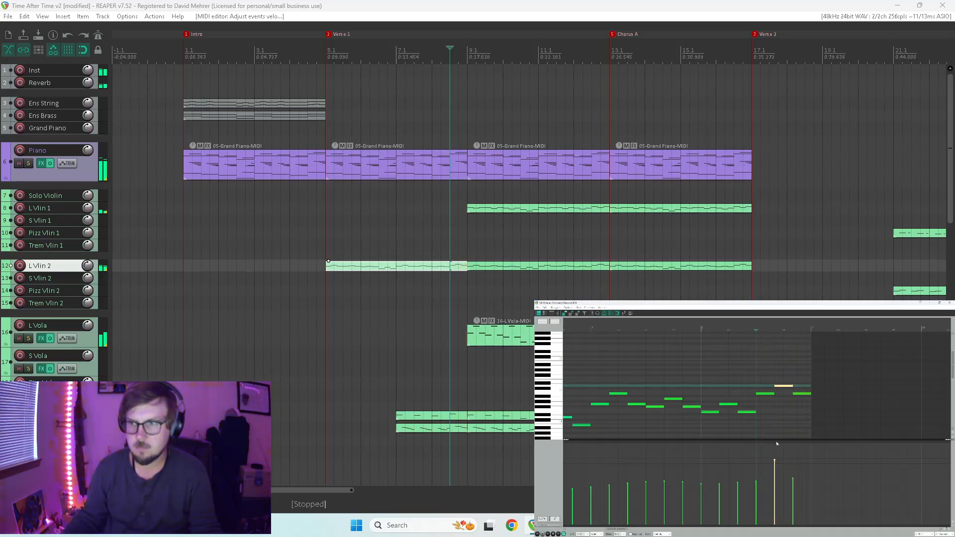
# Try raising the velocity of the second-to-last L Vlin 2 note even further and play the passage again.
pyautogui.press('space')
pyautogui.press('space')
pyautogui.moveTo(775, 459); pyautogui.dragTo(785, 421)
pyautogui.press('space')
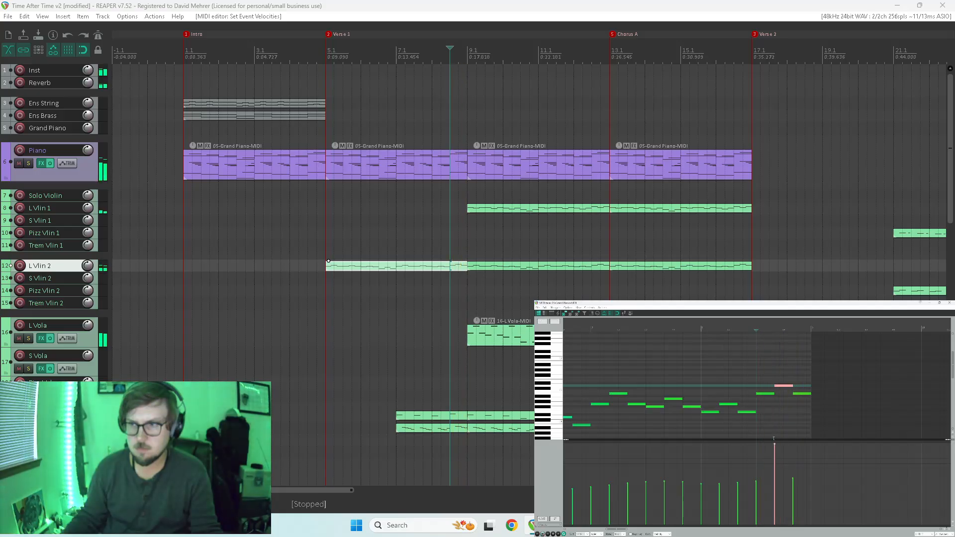
pyautogui.press('space')
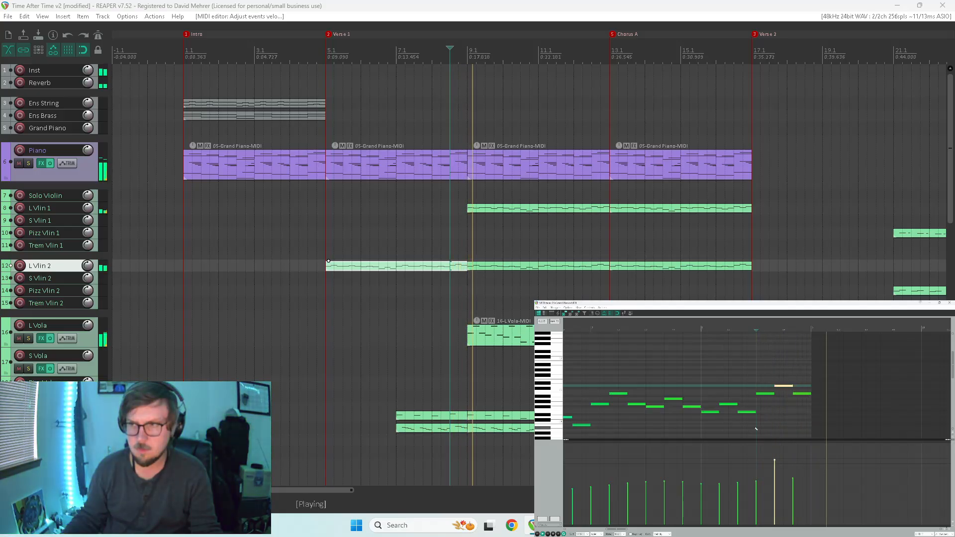
# Replay the end of the L Vlin 2 item from different points around the middle of measure 8.
pyautogui.scroll(-2, 724, 419)
pyautogui.press('space')
pyautogui.click(690, 383)
pyautogui.press('space')
pyautogui.press('space')
pyautogui.click(751, 388)
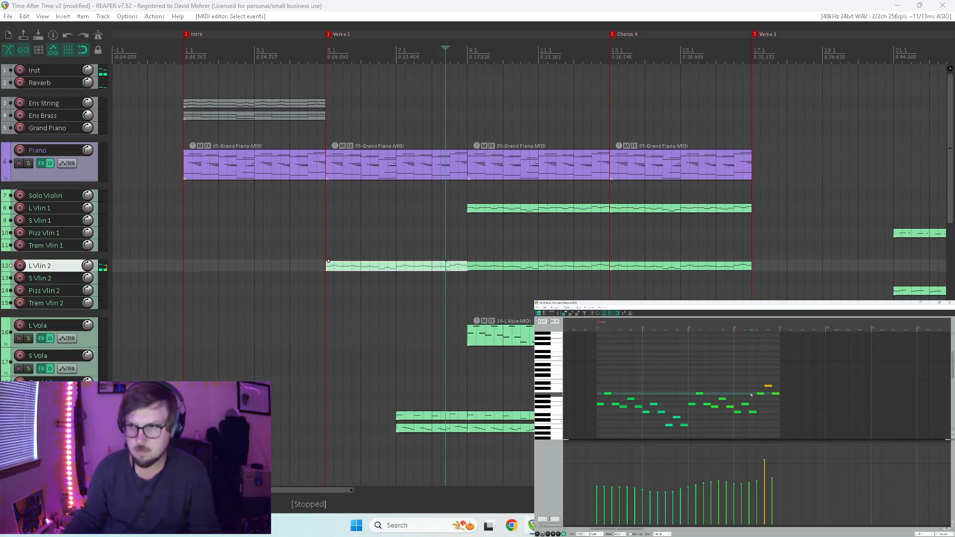
pyautogui.click(753, 386)
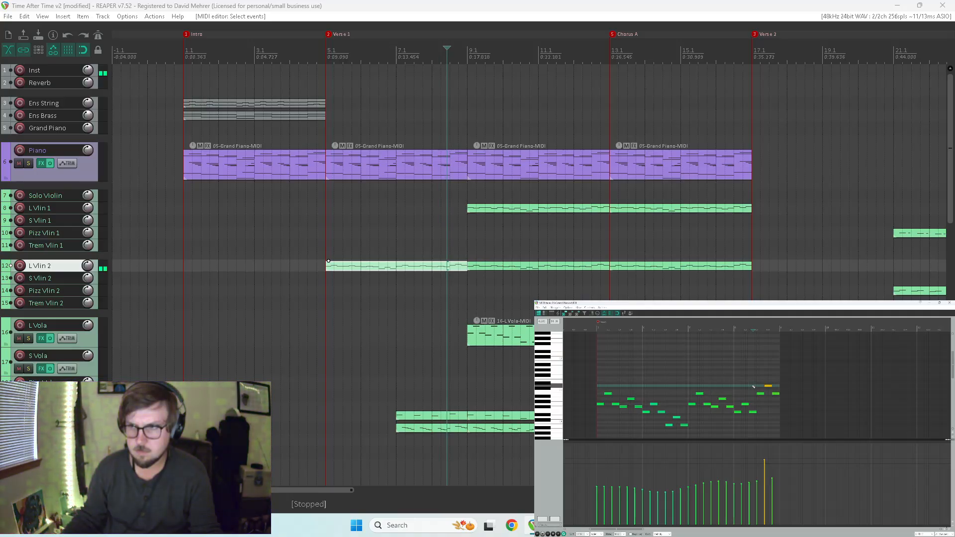
pyautogui.click(755, 387)
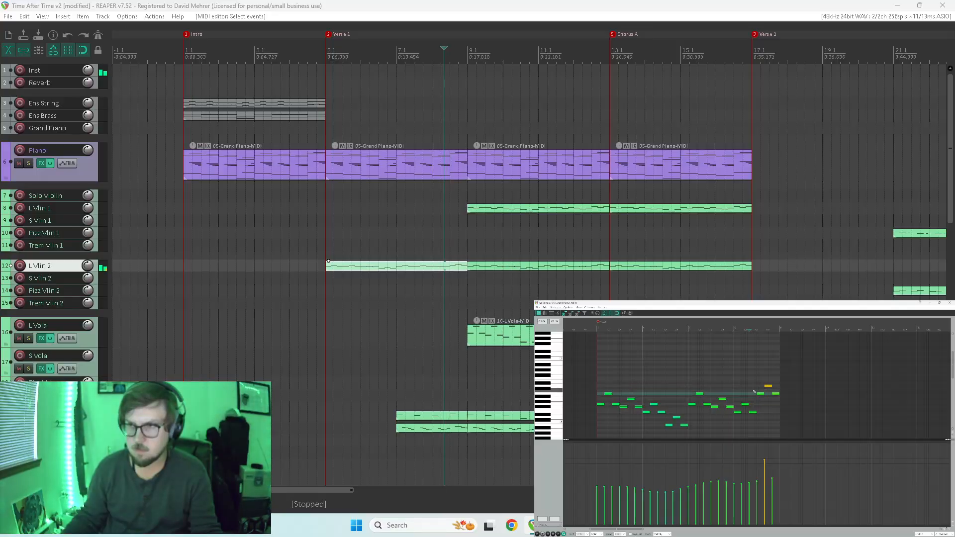
# Raise the velocity of the second-to-last L Vlin 2 note once more, play it from mid-measure 8, and return to the mixer.
pyautogui.click(757, 386)
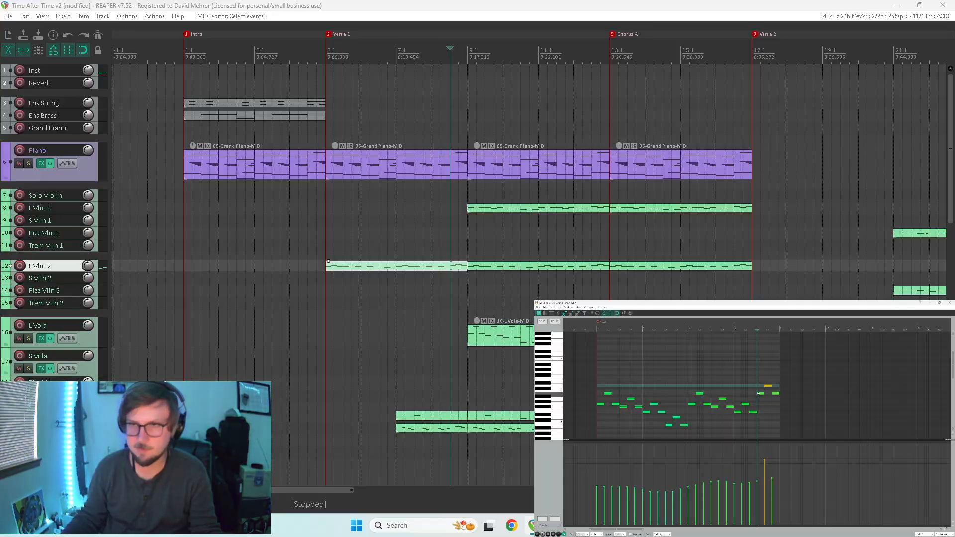
pyautogui.press('space')
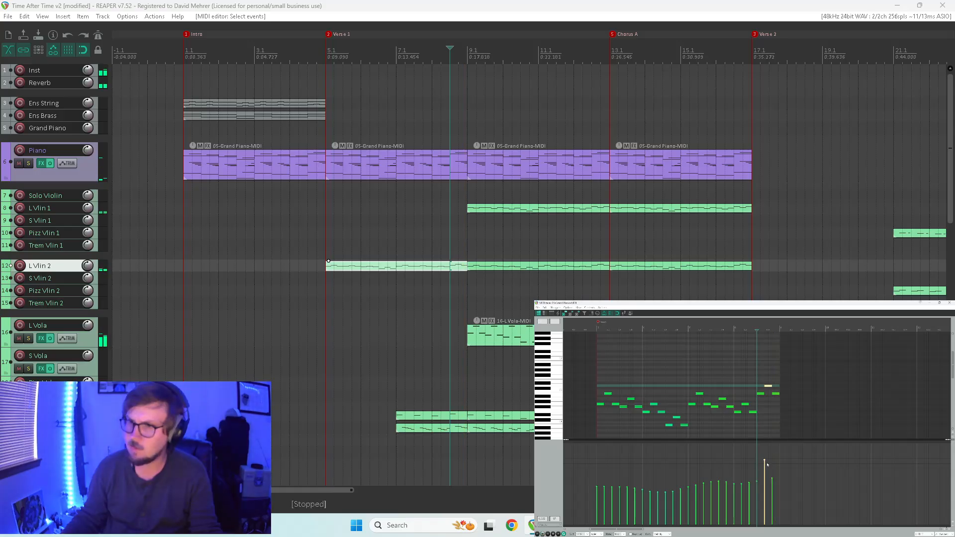
pyautogui.press('space')
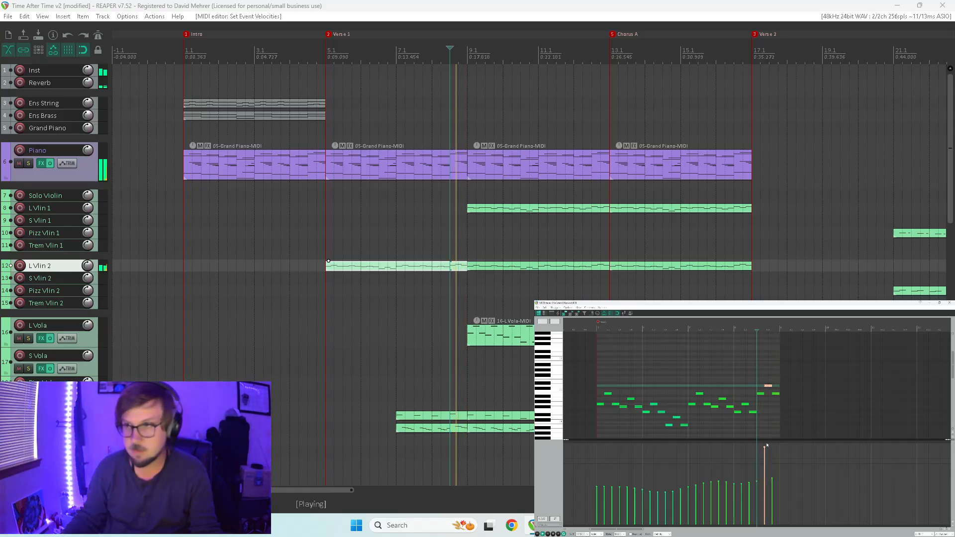
pyautogui.hotkey('ctrl', 'm')
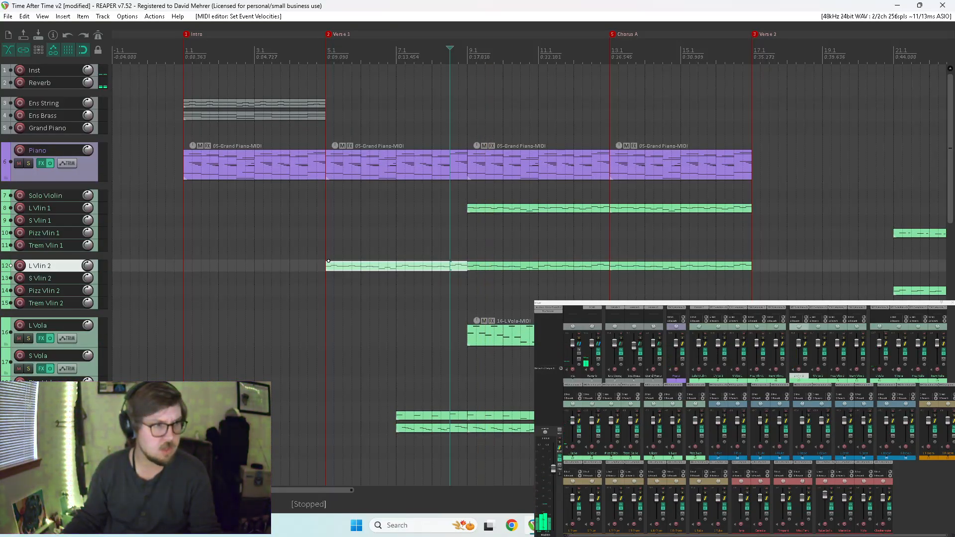
# Compare the passage from mid-measure 8 with L Cello soloed and with the full arrangement.
pyautogui.click(573, 454)
pyautogui.press('F6')
pyautogui.press('space')
pyautogui.press('space')
pyautogui.press('F6')
pyautogui.press('space')
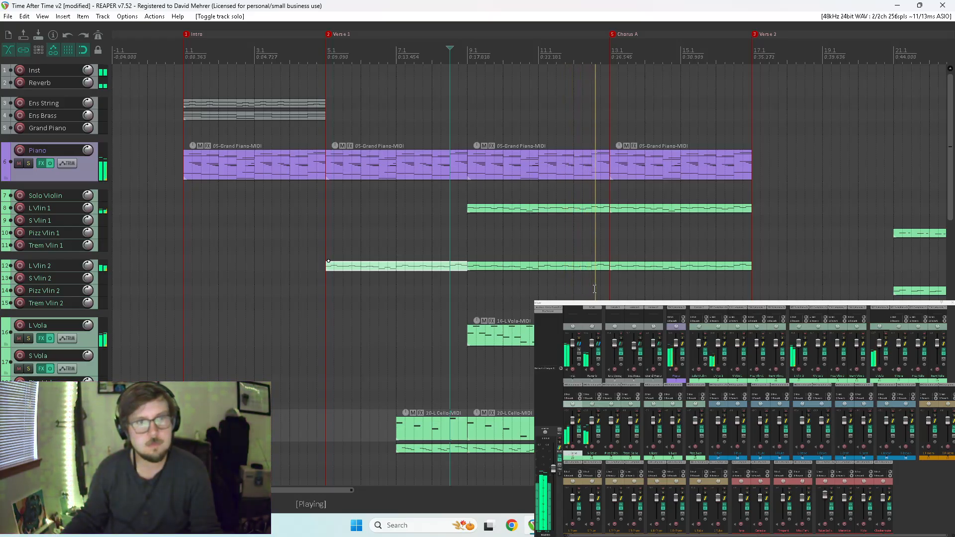
# Raise the velocity of the second-to-last note in the L Vlin 2 item of measures 9 to 12 and play its ending.
pyautogui.press('space')
pyautogui.doubleClick(599, 266)
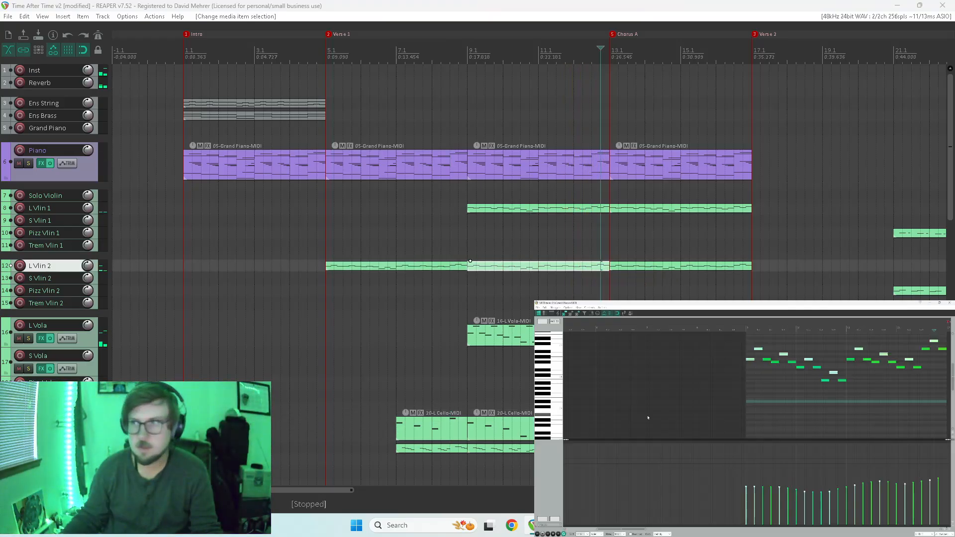
pyautogui.scroll(-2, 845, 373)
pyautogui.scroll(3, 801, 369)
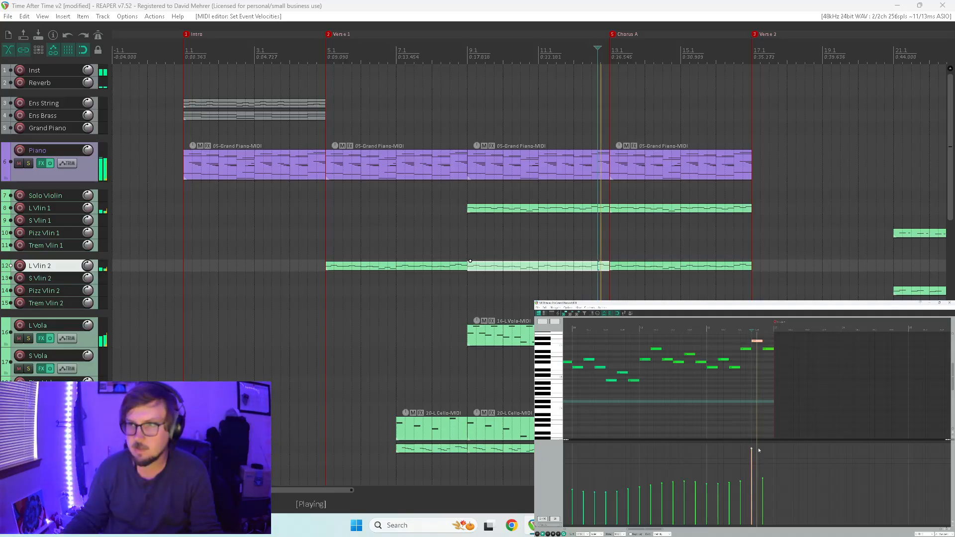
pyautogui.click(949, 303)
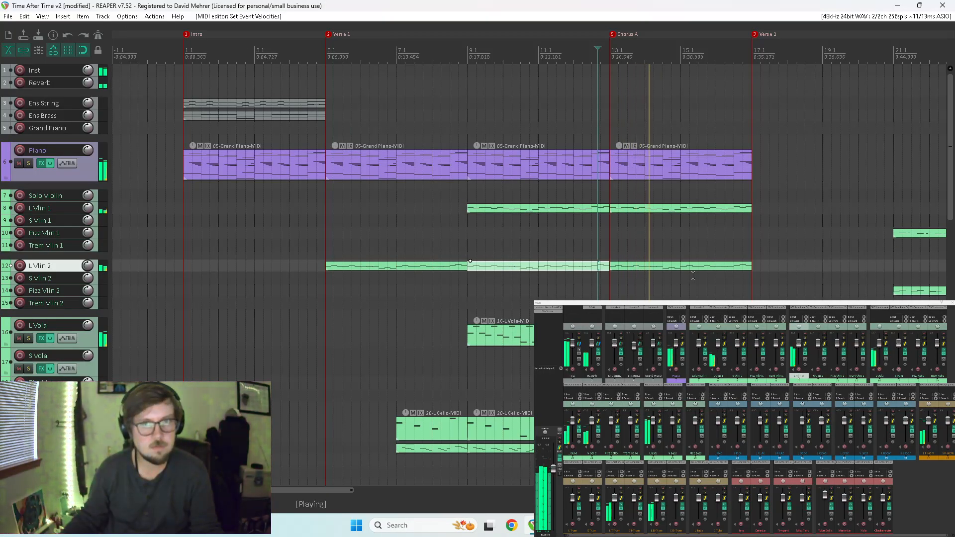
# Listen on into Verse 2, delete its first S Oboe item, and play again from the start of Verse 2.
pyautogui.scroll(-3, 692, 275)
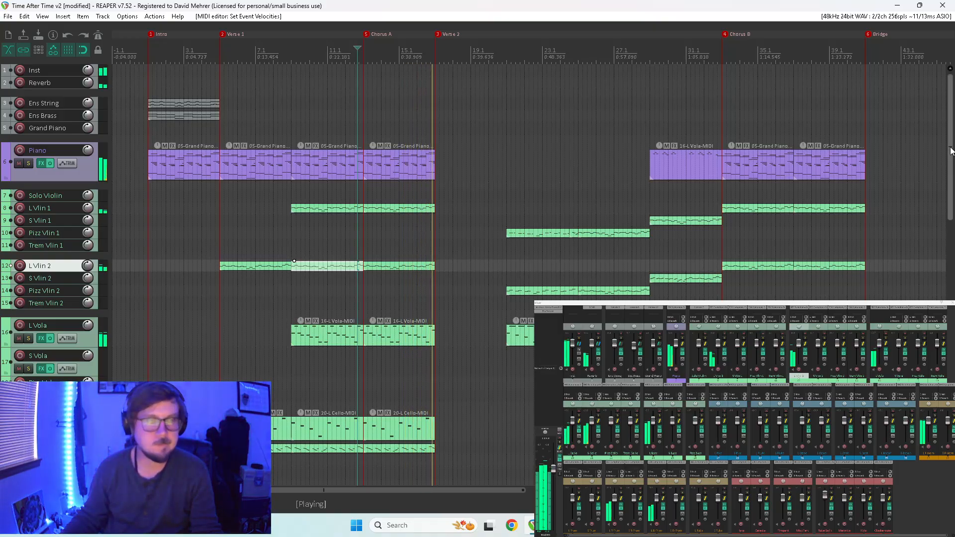
pyautogui.moveTo(951, 152); pyautogui.dragTo(940, 279)
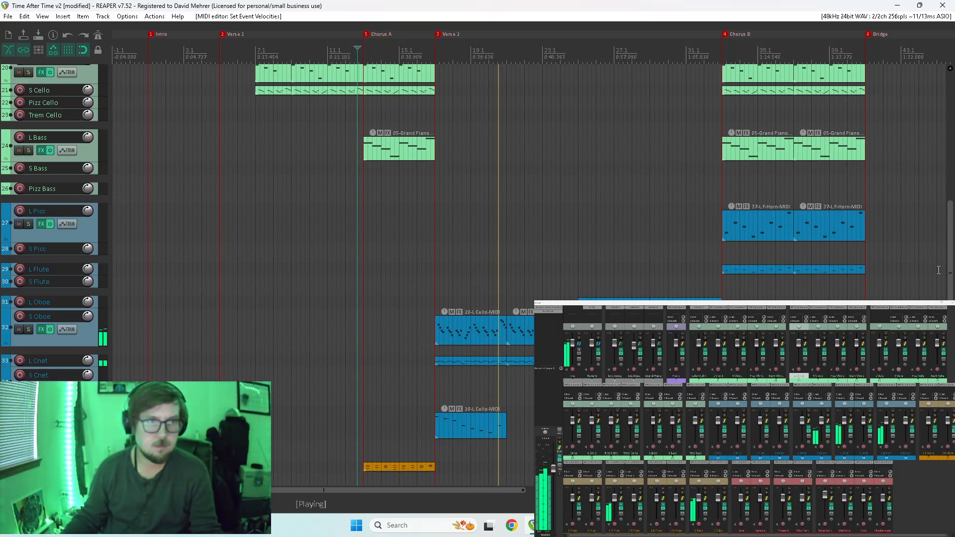
pyautogui.press('space')
pyautogui.click(486, 330)
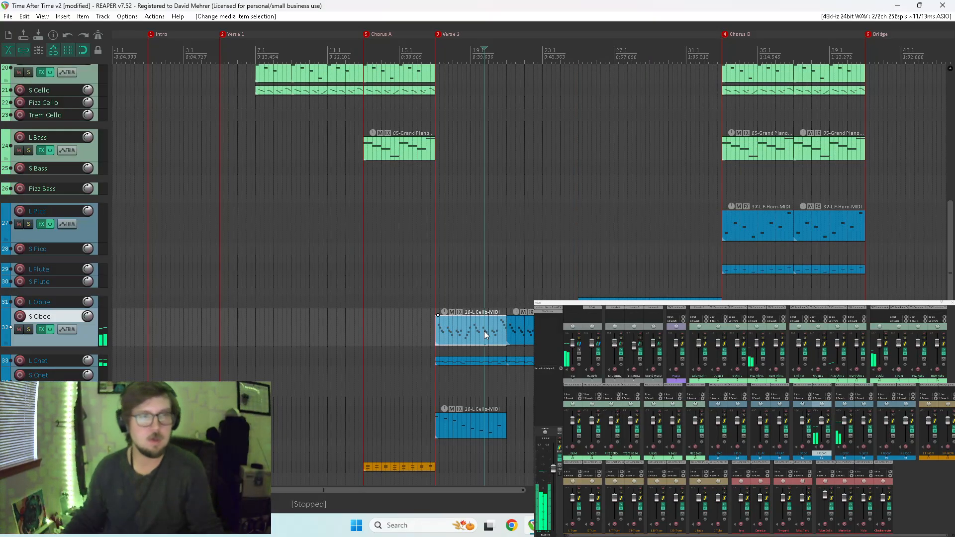
pyautogui.press('Delete')
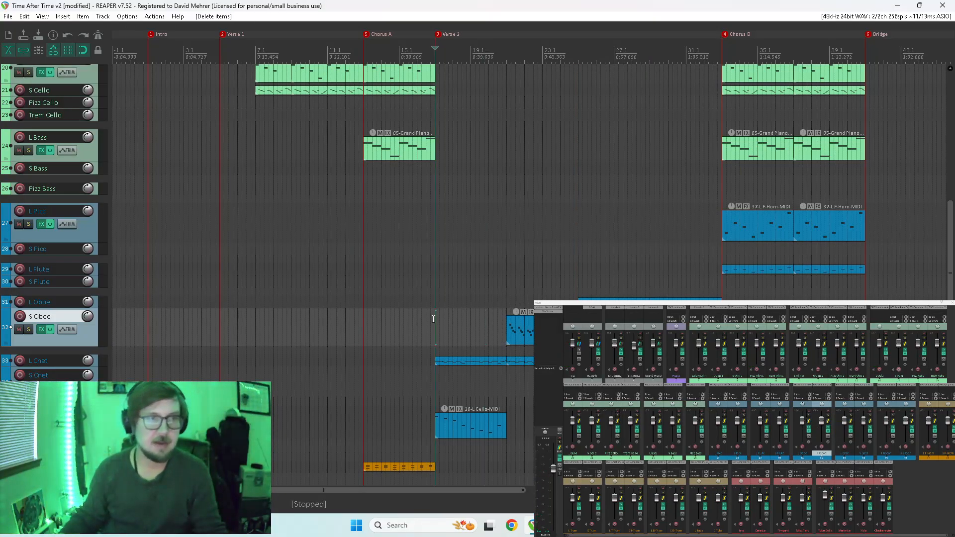
pyautogui.click(433, 319)
pyautogui.press('space')
# Lengthen all notes of the L Bsoon item at the start of Verse 2 so each reaches the next, and play the result.
pyautogui.click(451, 420)
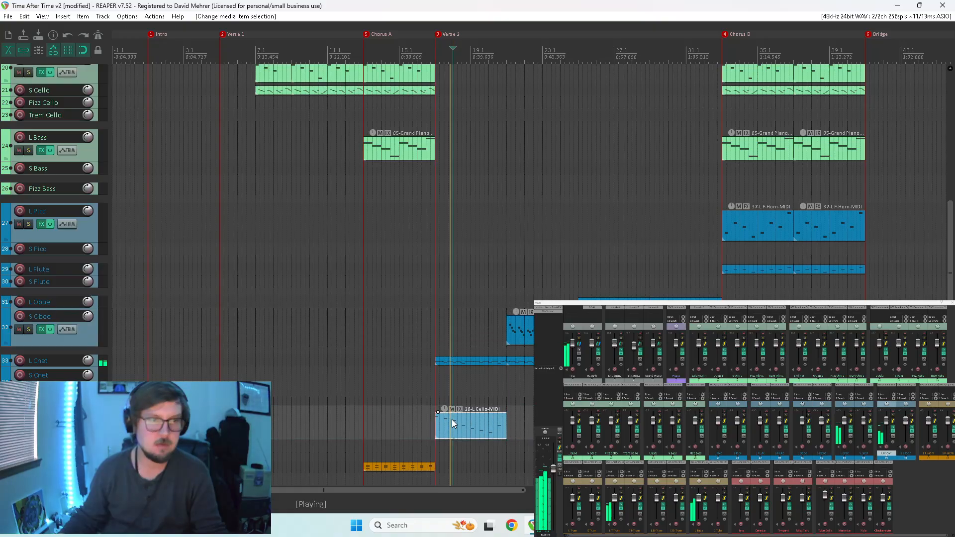
pyautogui.doubleClick(452, 419)
pyautogui.press('space')
pyautogui.moveTo(717, 333); pyautogui.dragTo(823, 405)
pyautogui.scroll(3, 741, 360)
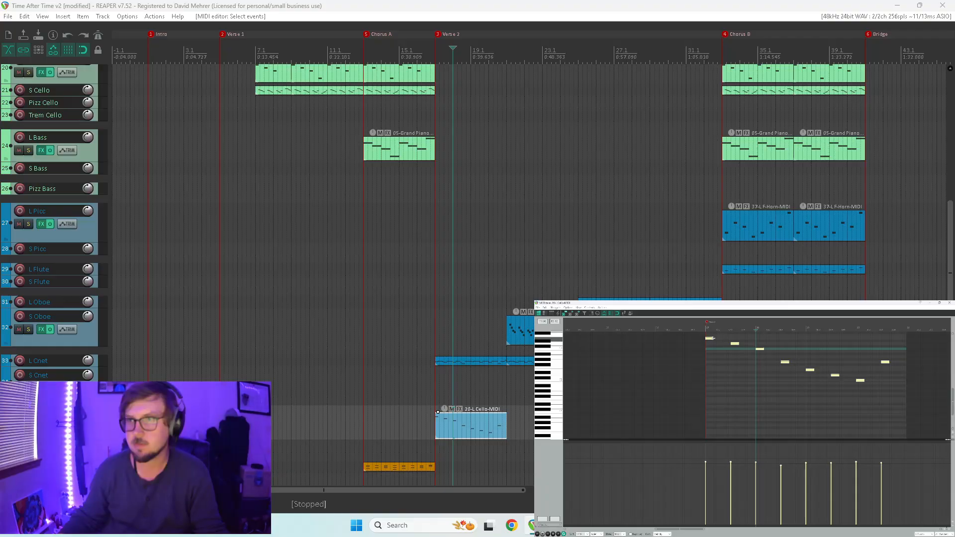
pyautogui.press('space')
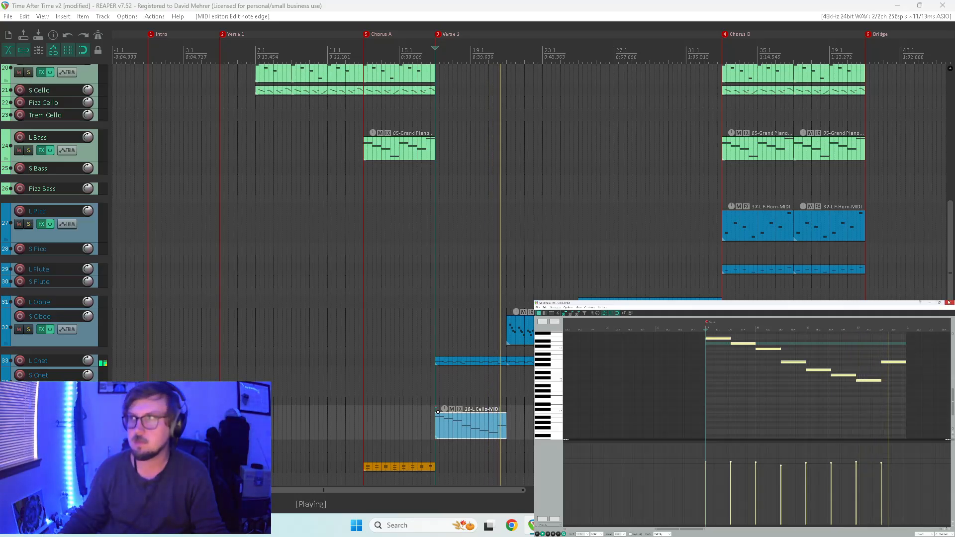
pyautogui.click(950, 302)
# Listen to the S Oboe track soloed from just before measure 21.
pyautogui.moveTo(949, 221); pyautogui.dragTo(949, 267)
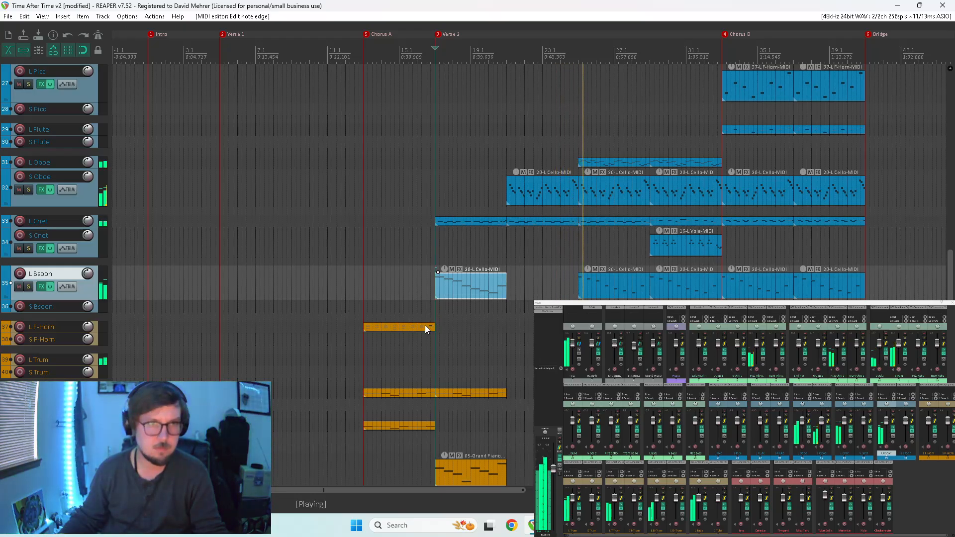
pyautogui.click(502, 334)
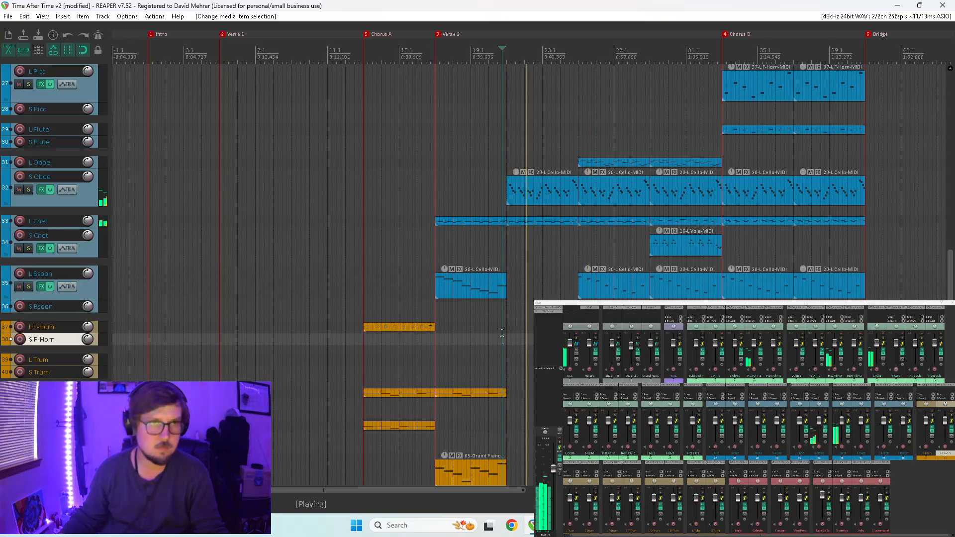
pyautogui.click(28, 189)
pyautogui.press('space')
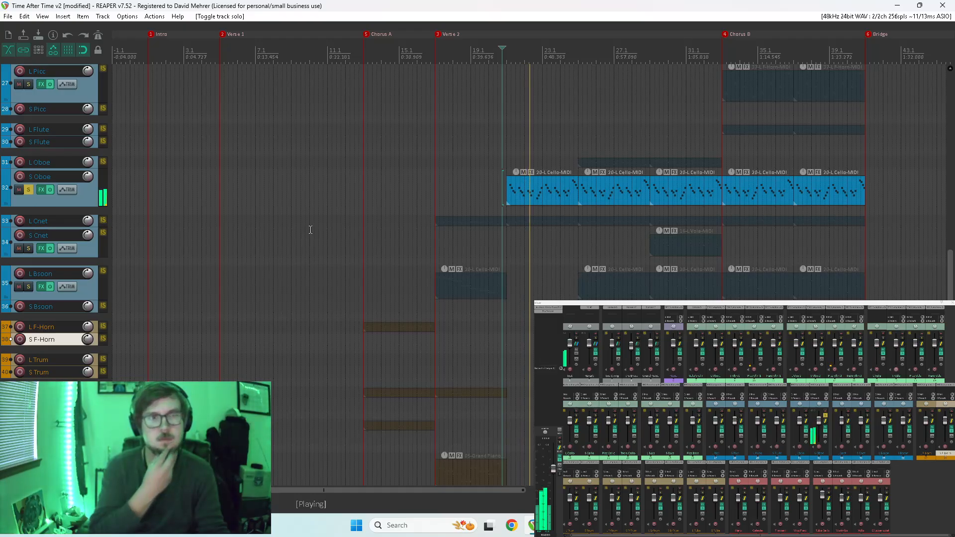
pyautogui.press('space')
# Open the S Oboe item at measure 21 in the MIDI editor and play it from its start.
pyautogui.doubleClick(532, 189)
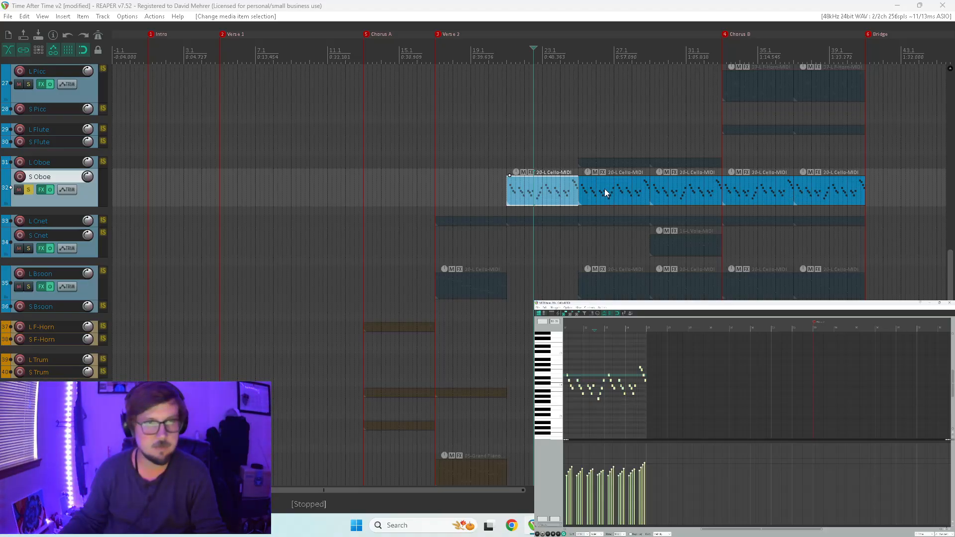
pyautogui.click(566, 394)
pyautogui.press('space')
pyautogui.scroll(5, 609, 392)
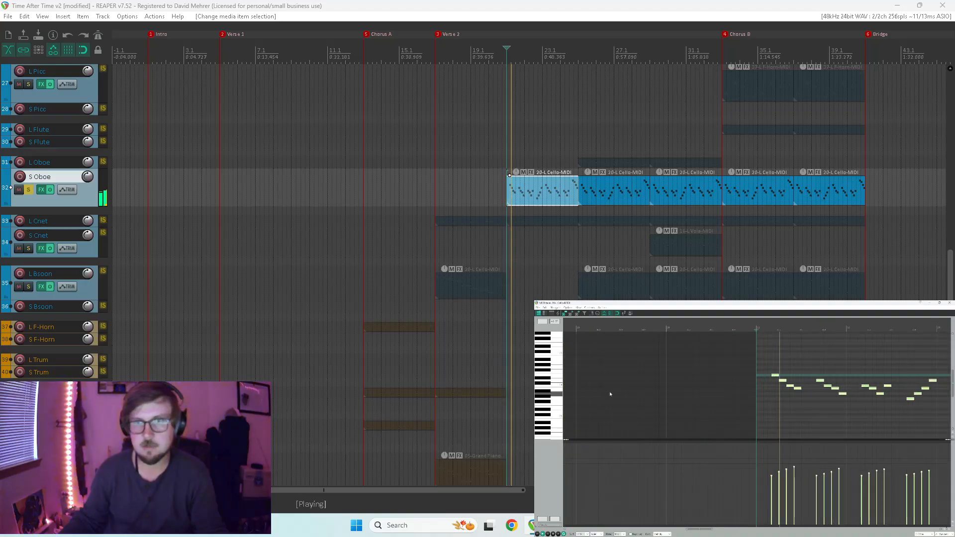
pyautogui.scroll(-3, 646, 394)
pyautogui.press('space')
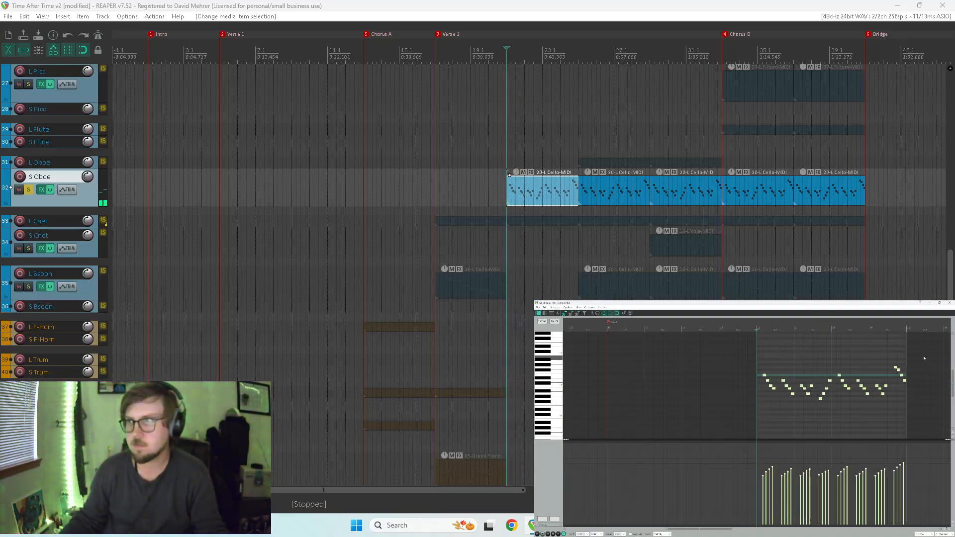
# Transpose all notes of the S Oboe item at measure 21 up an octave, listen to it, and unsolo the track.
pyautogui.moveTo(923, 357); pyautogui.dragTo(730, 444)
pyautogui.scroll(3, 553, 370)
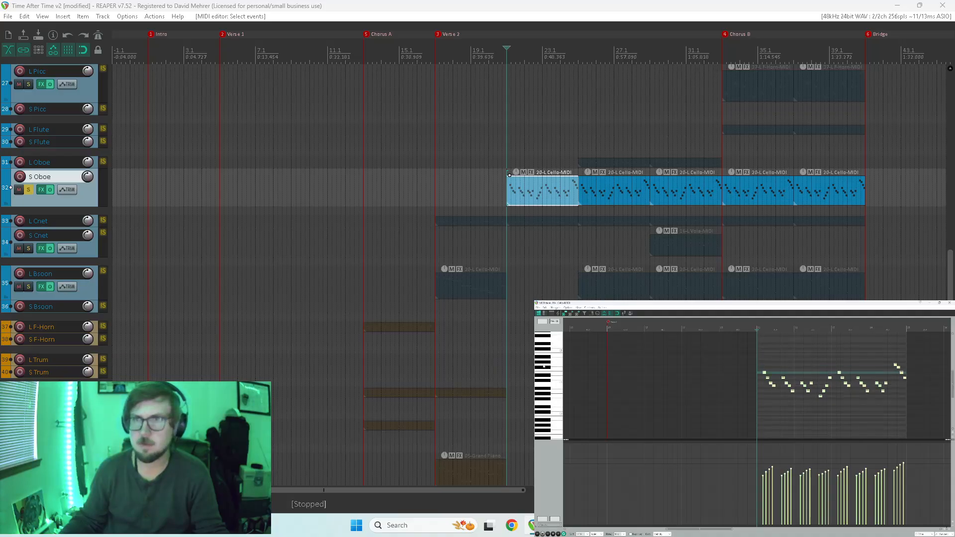
pyautogui.scroll(4, 790, 396)
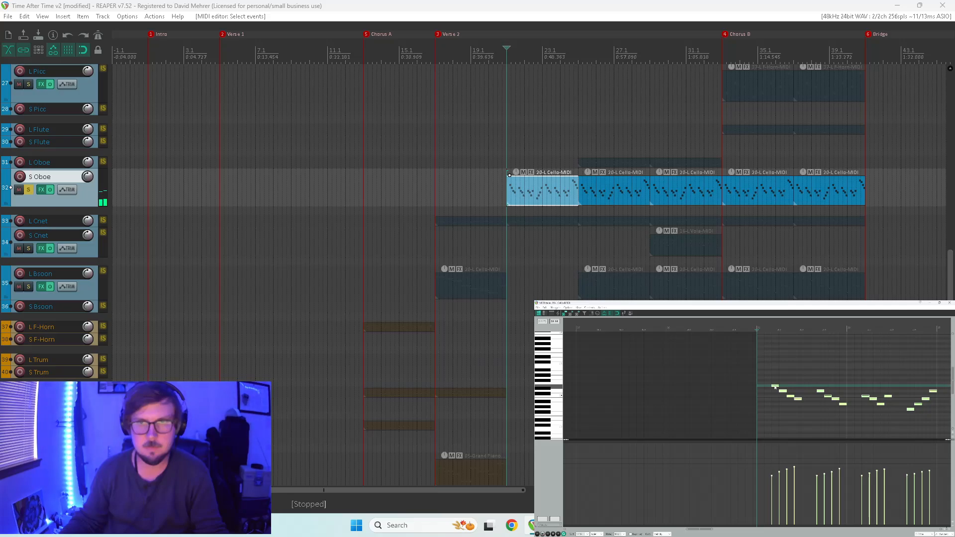
pyautogui.moveTo(775, 387); pyautogui.dragTo(777, 356)
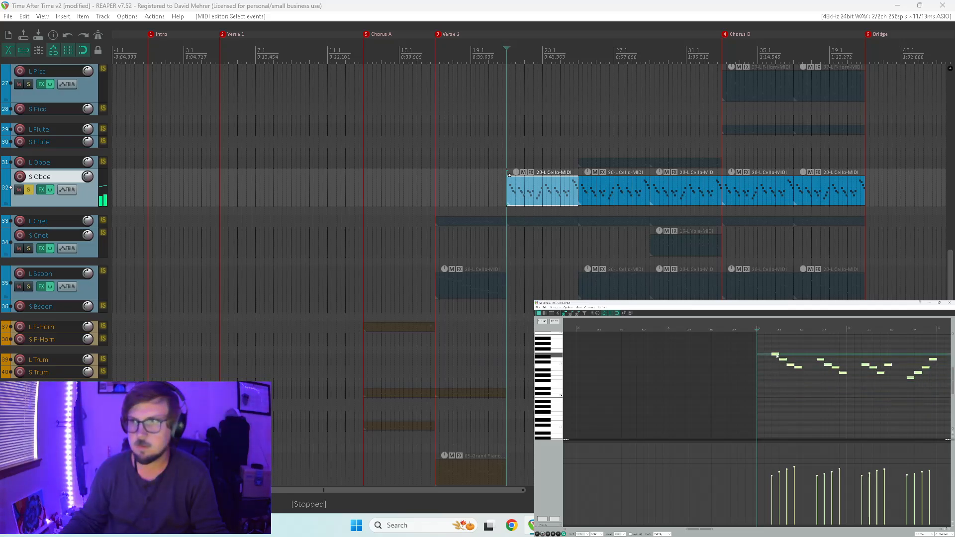
pyautogui.press('space')
pyautogui.scroll(-2, 770, 363)
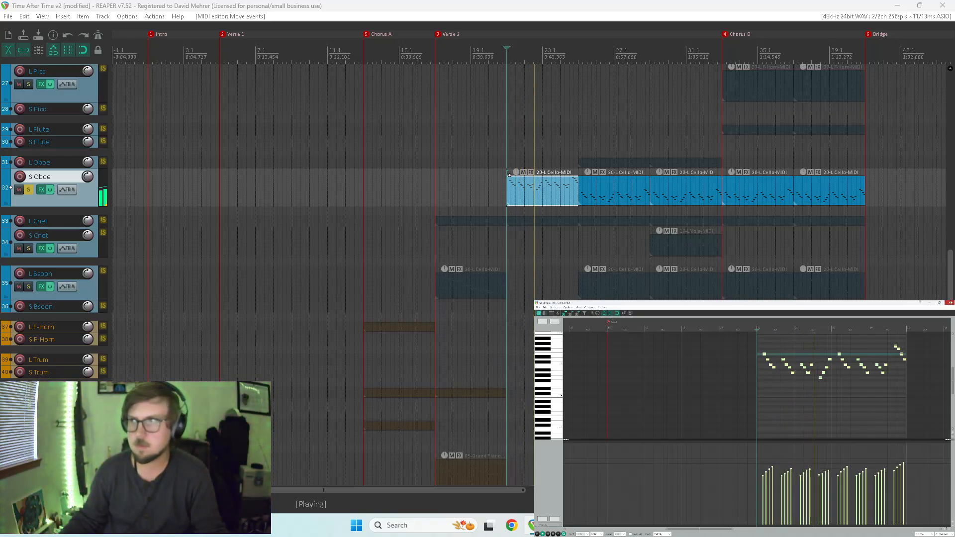
pyautogui.hotkey('ctrl', 'm')
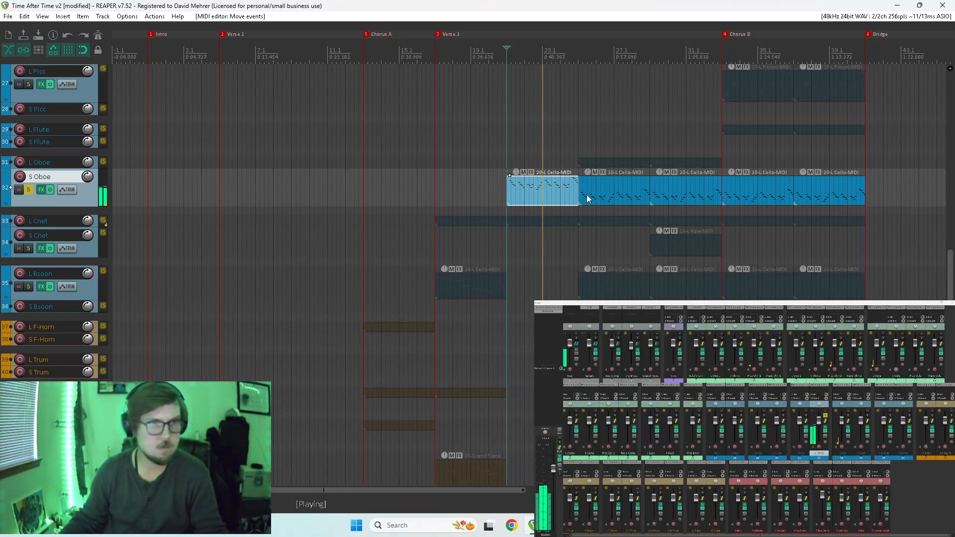
pyautogui.click(29, 192)
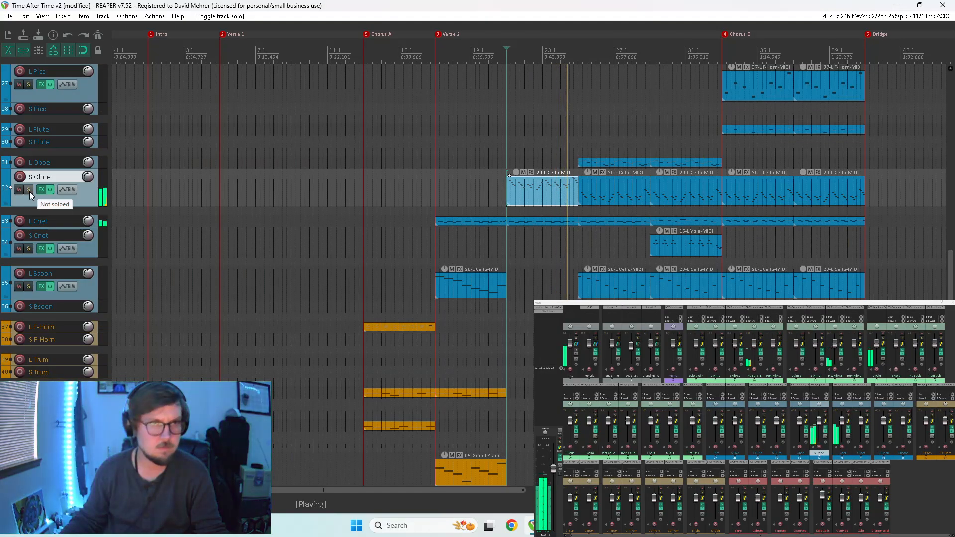
# Replace the four following S Oboe items through the end of Chorus B with copies of the transposed item.
pyautogui.press('space')
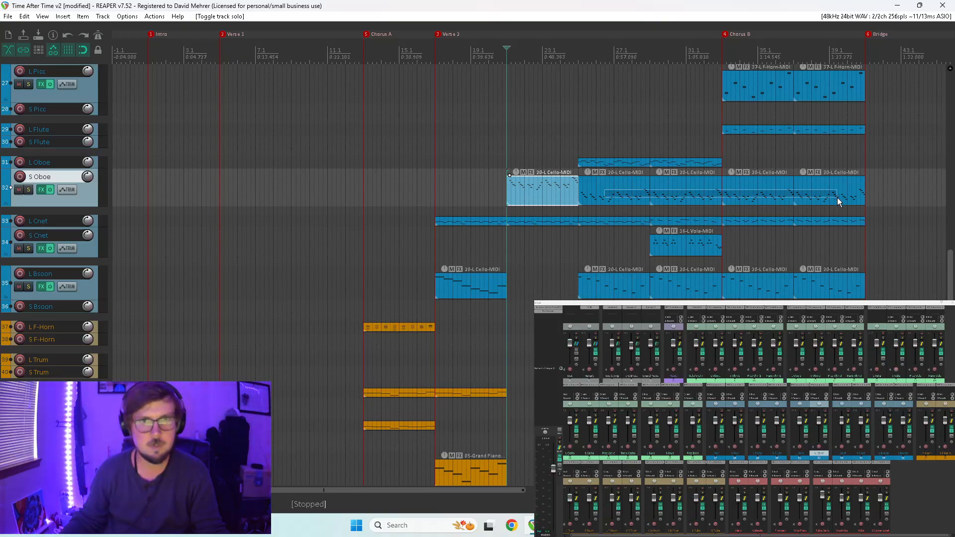
pyautogui.moveTo(837, 197); pyautogui.dragTo(835, 197)
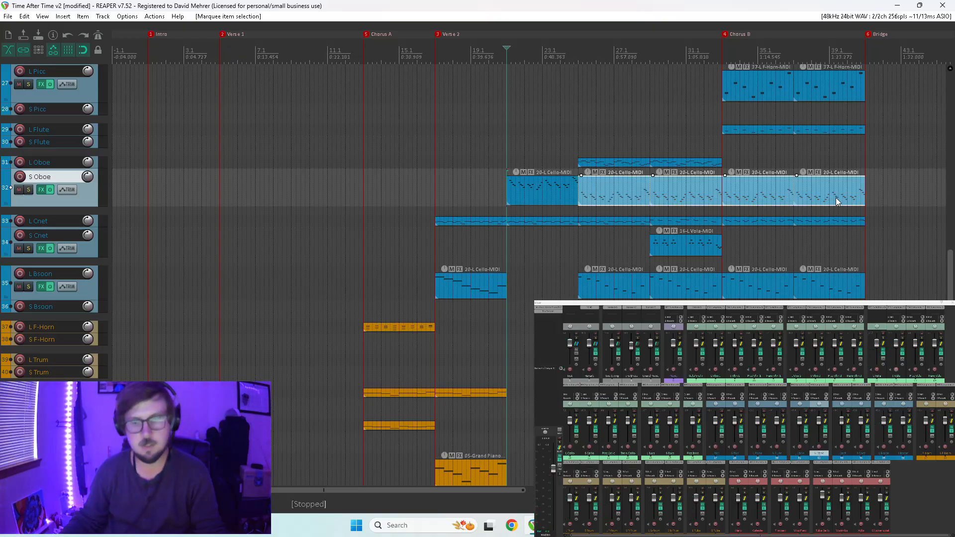
pyautogui.click(541, 187)
pyautogui.moveTo(541, 187); pyautogui.dragTo(682, 199)
pyautogui.click(759, 192)
pyautogui.moveTo(758, 192); pyautogui.dragTo(820, 196)
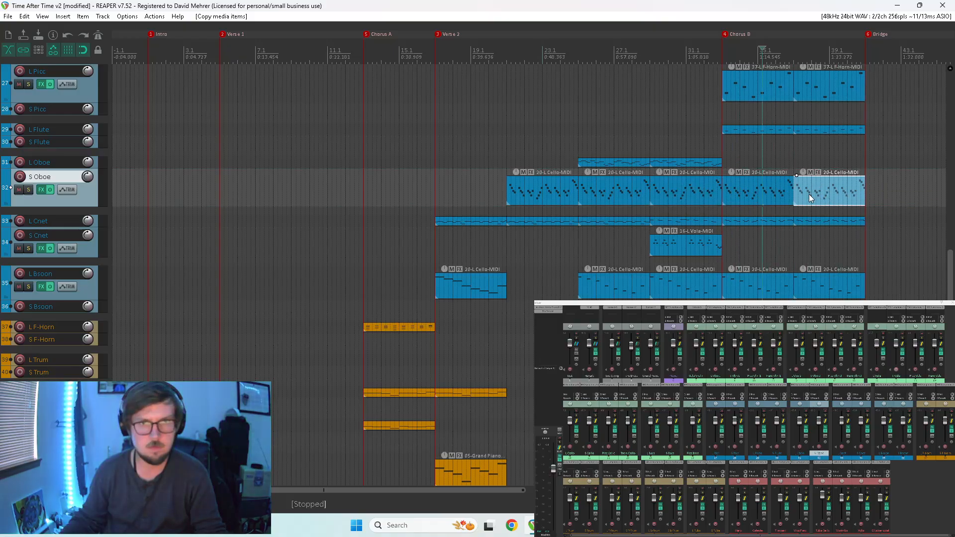
# Play the full arrangement from around measure 21 to hear the transposed S Oboe part in context.
pyautogui.press('space')
pyautogui.click(502, 242)
pyautogui.press('space')
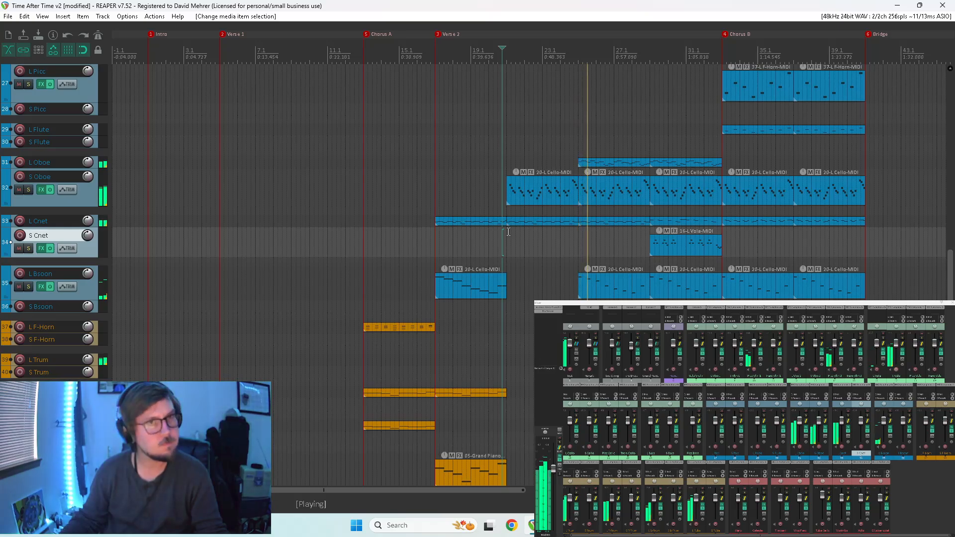
pyautogui.click(507, 232)
pyautogui.press('space')
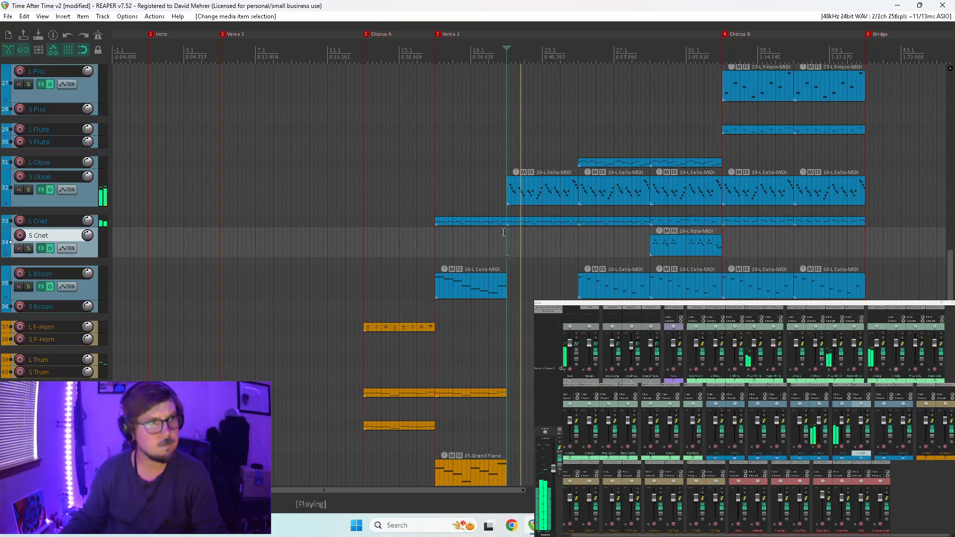
# Listen to S Oboe and L Cnet soloed together, unsolo them, and restart playback from the beginning of Verse 2.
pyautogui.click(824, 415)
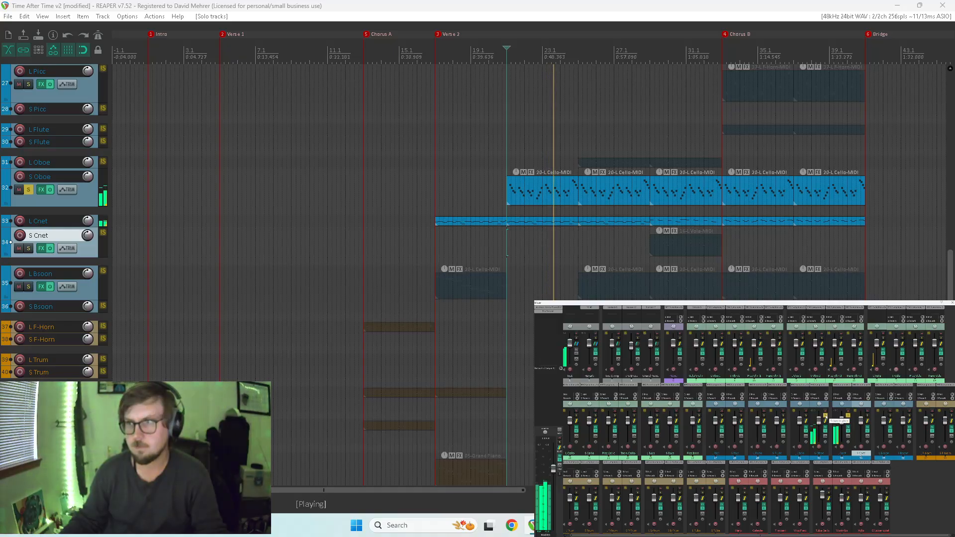
pyautogui.click(825, 415)
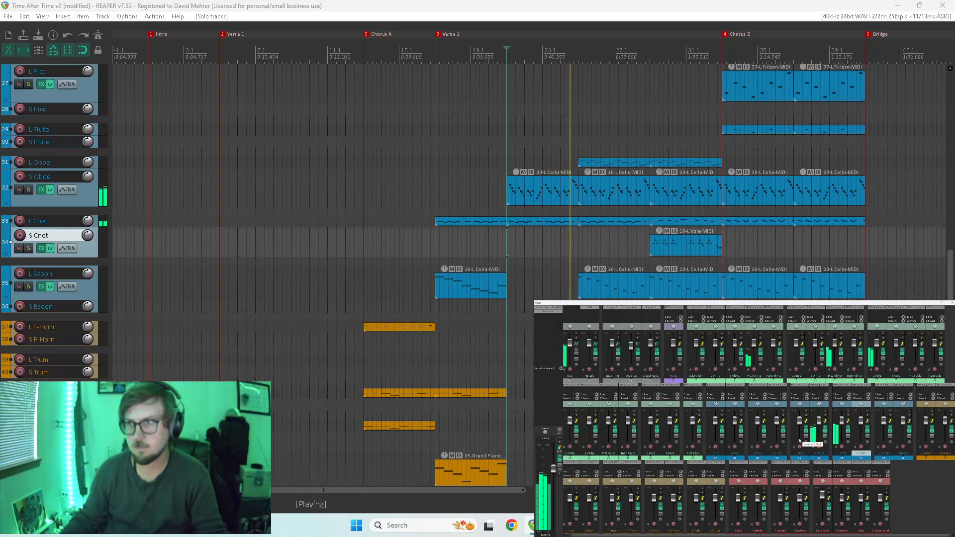
pyautogui.click(433, 240)
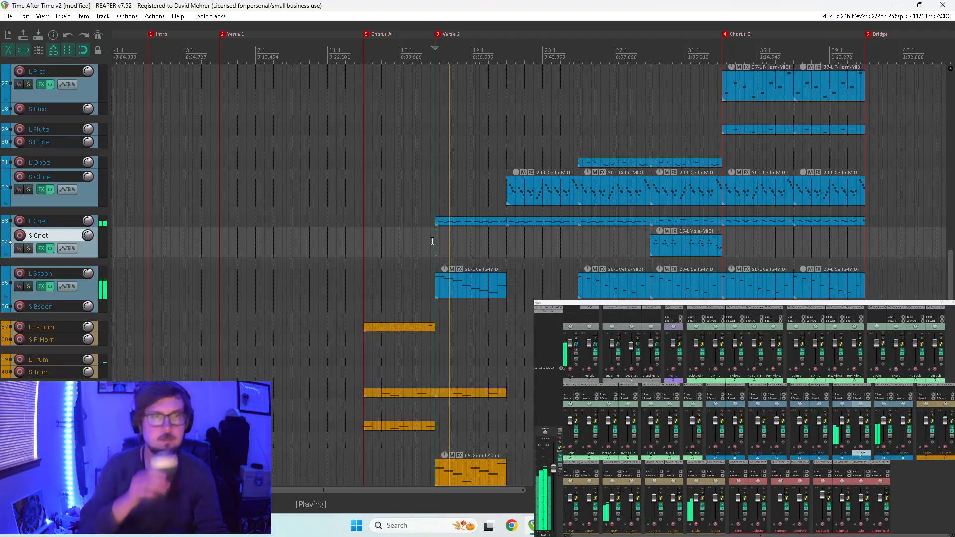
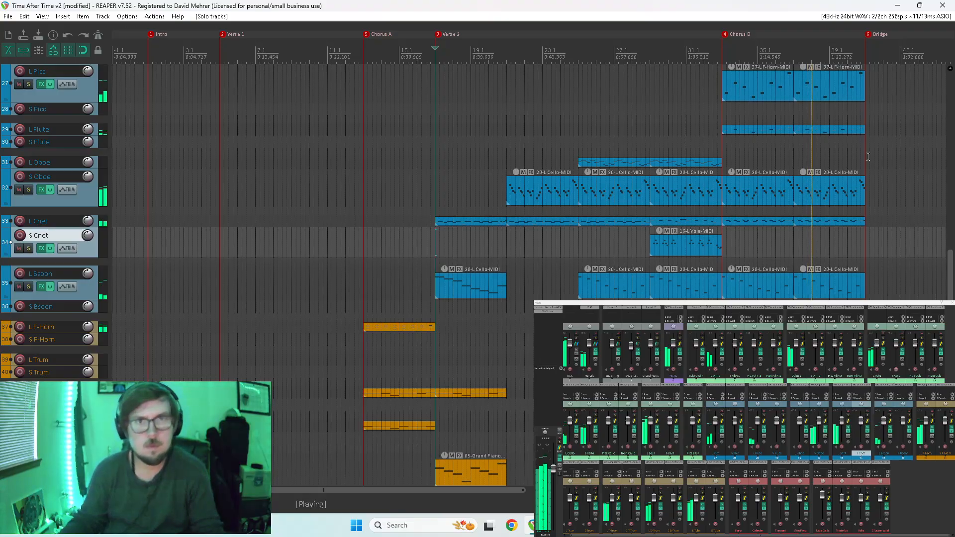
# Lower the velocity of the last note in the first L Picc item of Chorus B and audition it.
pyautogui.scroll(5, 951, 271)
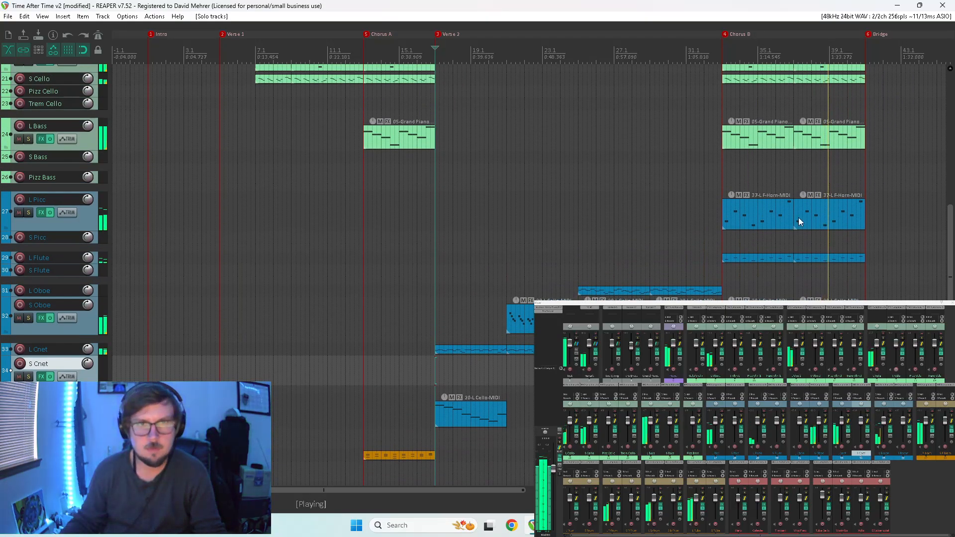
pyautogui.doubleClick(787, 206)
pyautogui.scroll(-4, 679, 398)
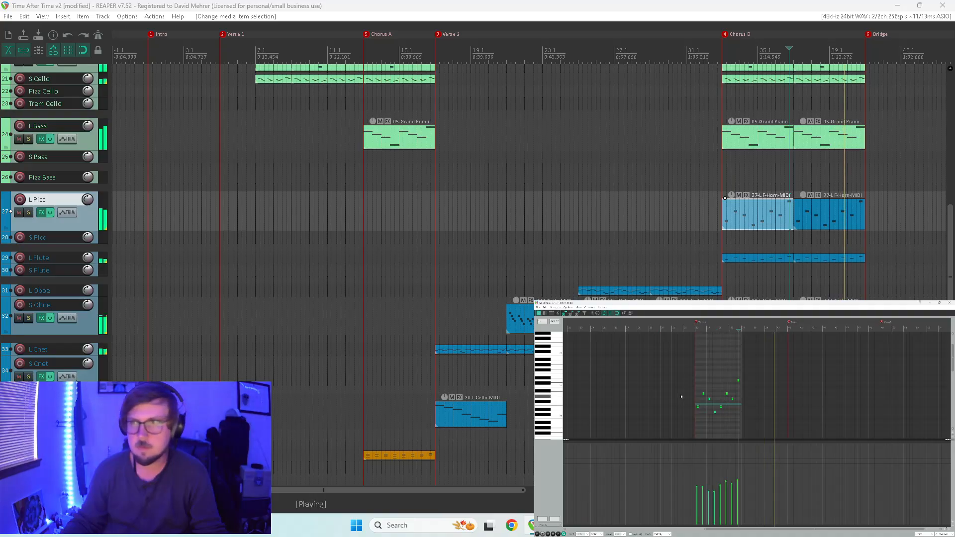
pyautogui.press('space')
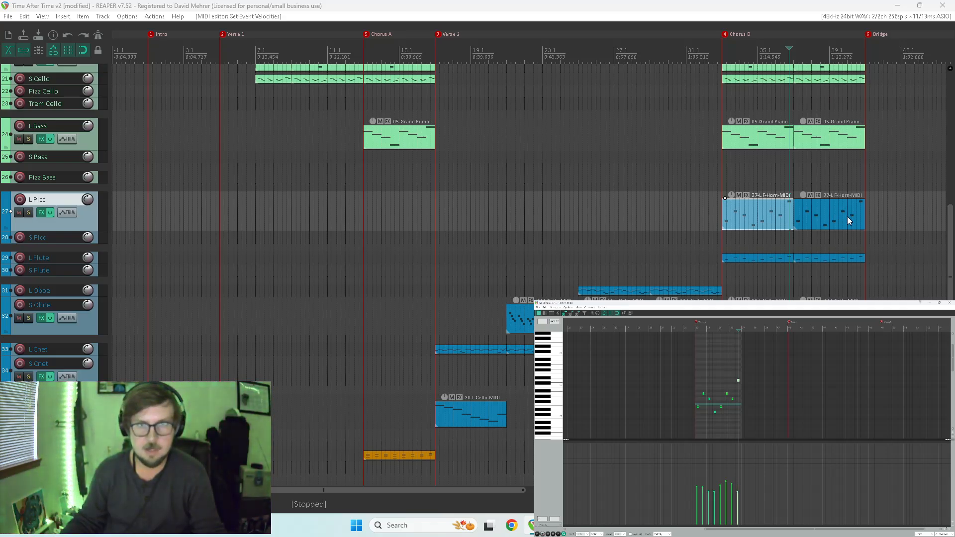
pyautogui.click(774, 189)
pyautogui.press('space')
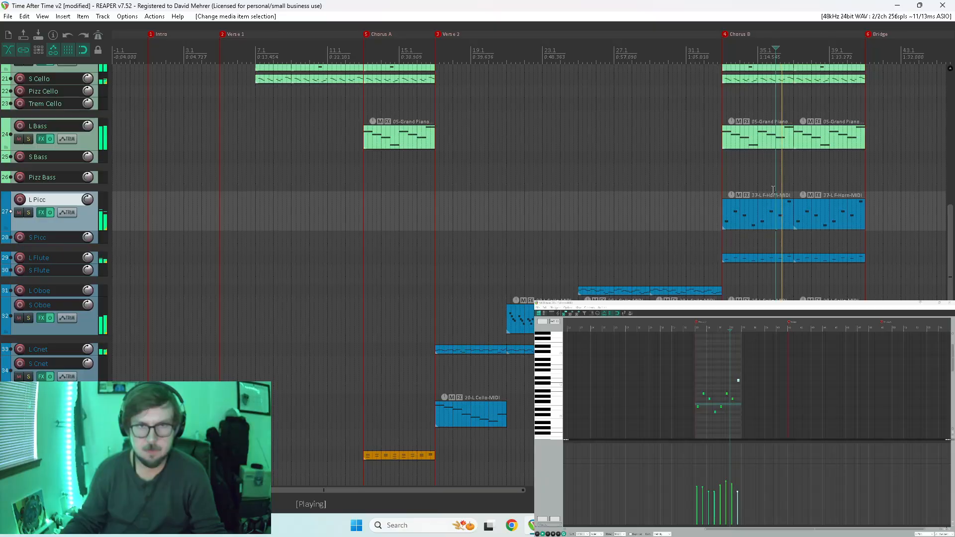
pyautogui.press('space')
# Lower the velocity of the last note in the second L Picc item of Chorus B, close the MIDI editor and play back.
pyautogui.click(852, 189)
pyautogui.press('space')
pyautogui.press('space')
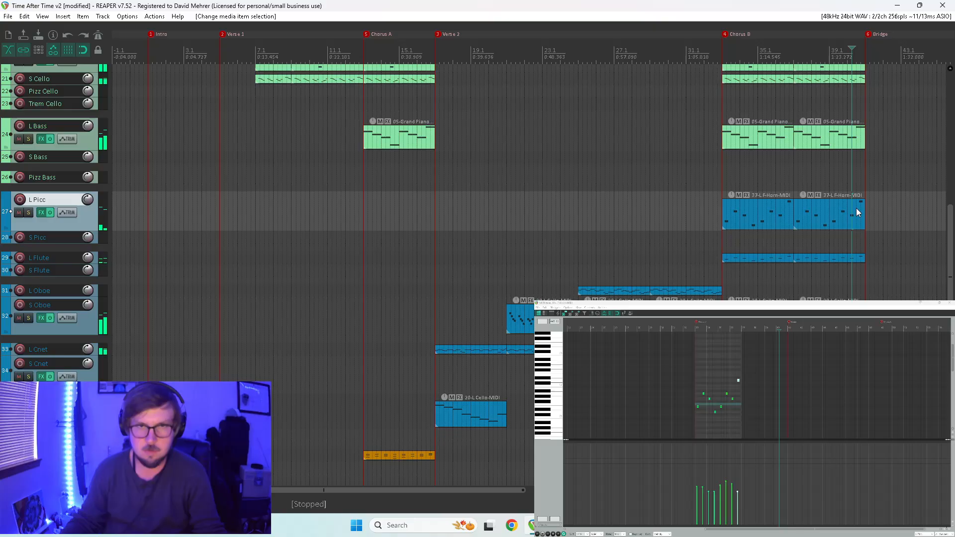
pyautogui.click(858, 208)
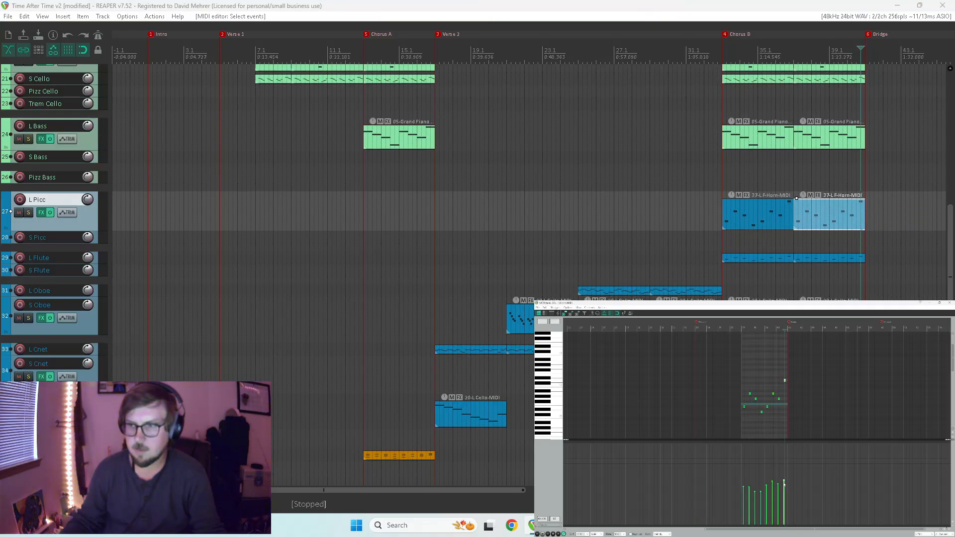
pyautogui.moveTo(784, 481); pyautogui.dragTo(784, 497)
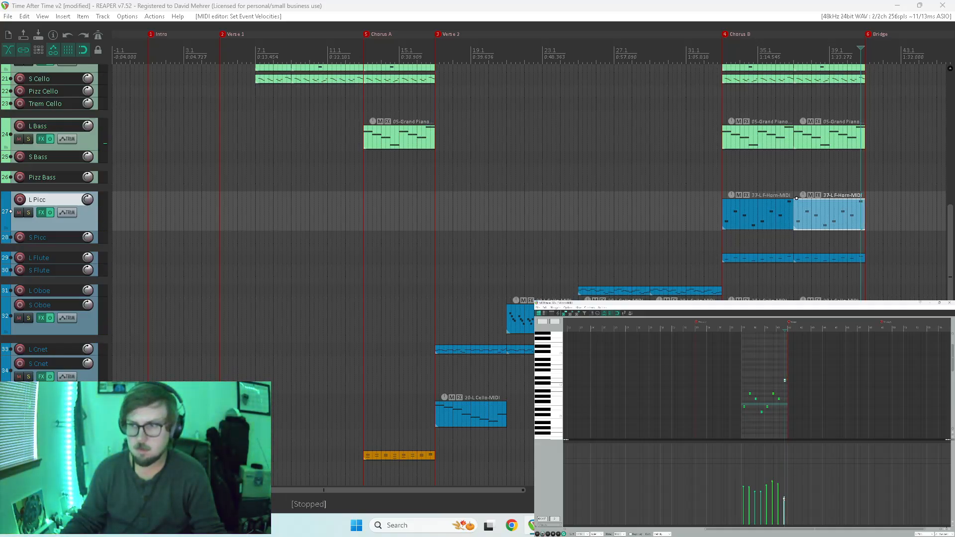
pyautogui.click(952, 302)
pyautogui.click(833, 187)
pyautogui.press('space')
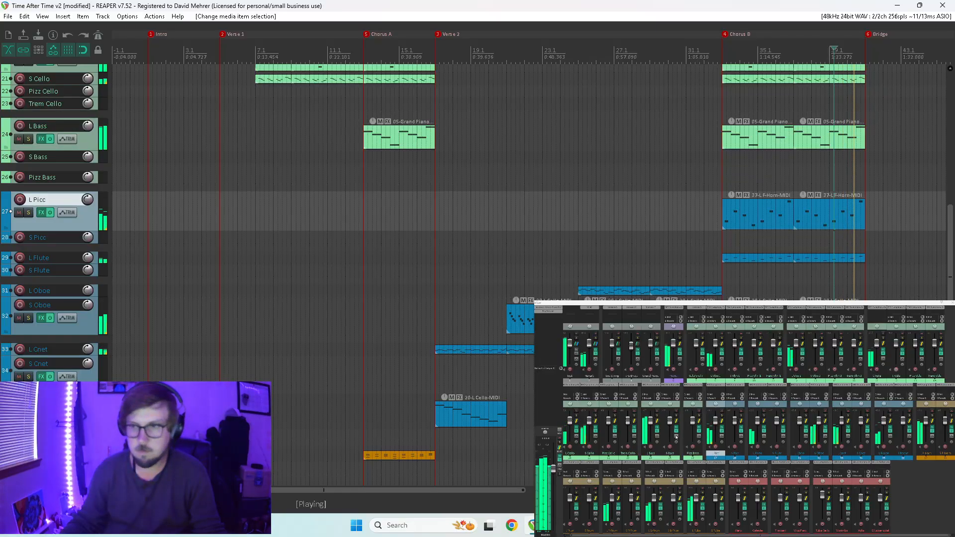
# Solo the L Picc, S Picc and L Flute tracks to hear them alone, then clear the solos.
pyautogui.moveTo(722, 416); pyautogui.dragTo(763, 415)
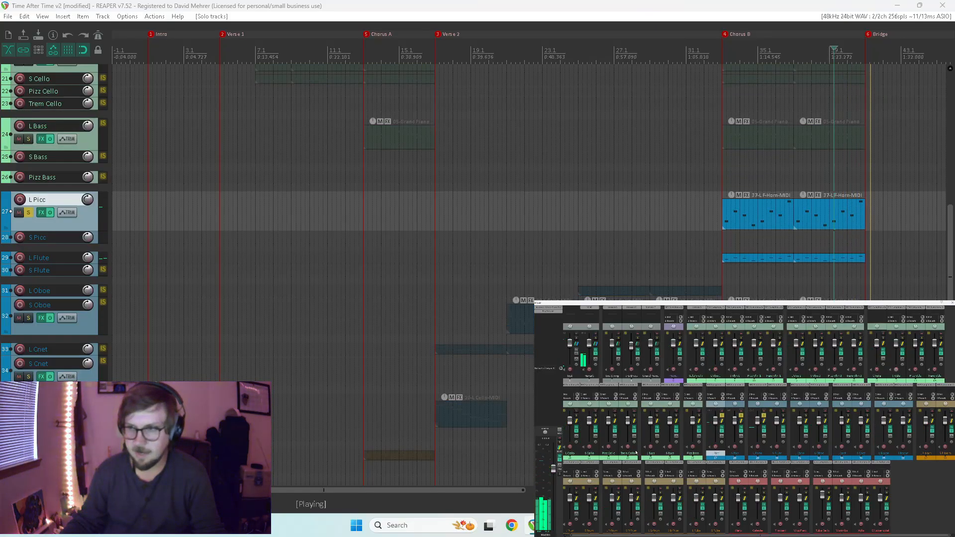
pyautogui.press('space')
pyautogui.press('space')
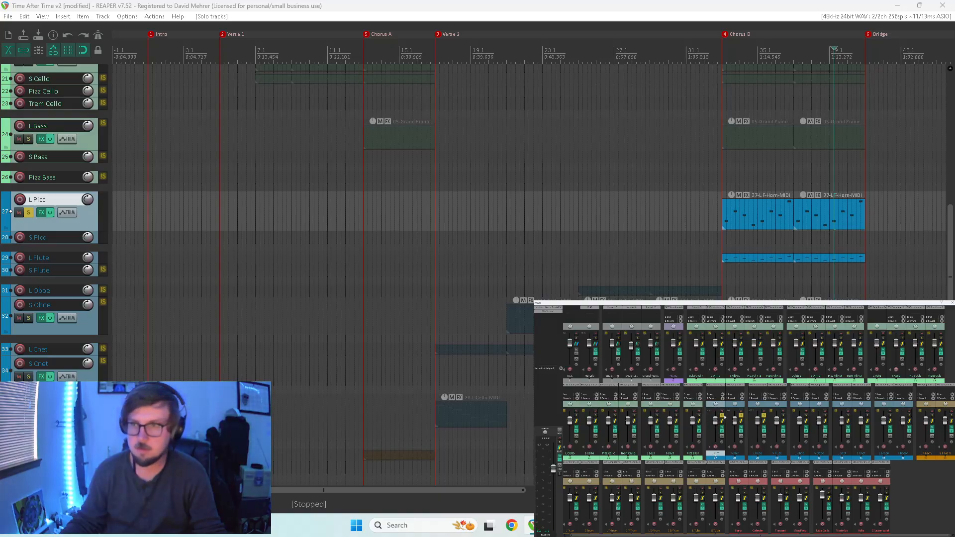
pyautogui.moveTo(724, 417); pyautogui.dragTo(762, 419)
# Copy the L Picc and L Flute items from Chorus B to Chorus C, and lengthen all notes in the first L Picc copy.
pyautogui.scroll(-3, 900, 273)
pyautogui.moveTo(436, 216); pyautogui.dragTo(583, 220)
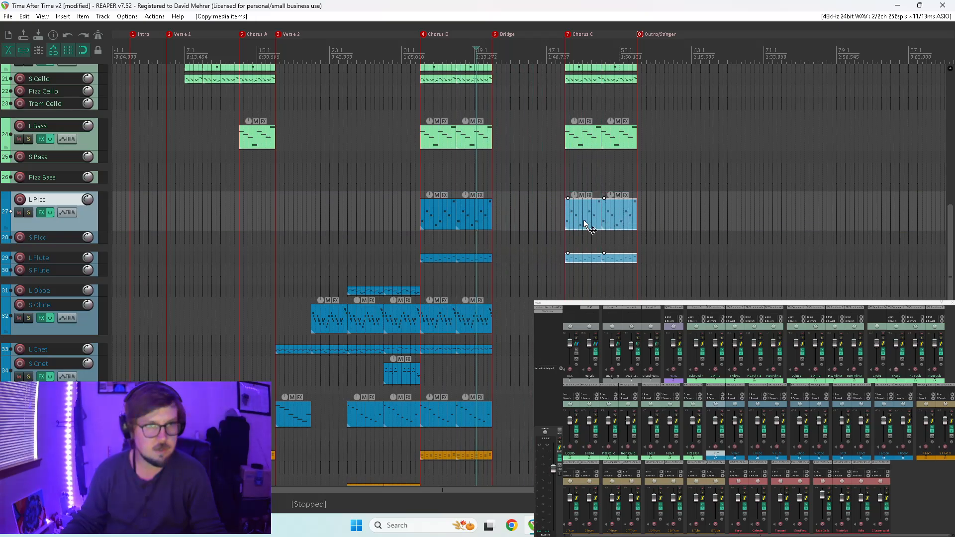
pyautogui.doubleClick(583, 220)
pyautogui.scroll(3, 655, 401)
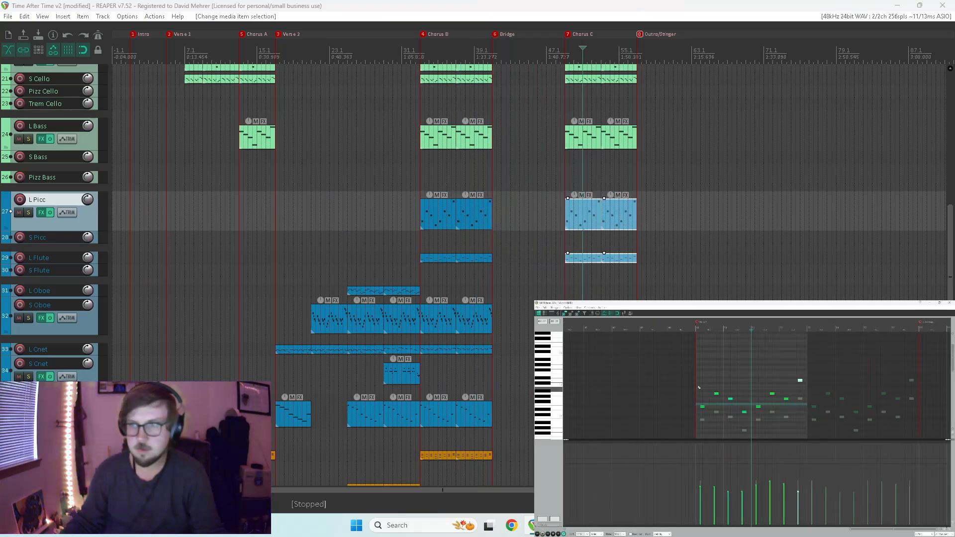
pyautogui.moveTo(677, 361); pyautogui.dragTo(862, 447)
pyautogui.scroll(3, 724, 419)
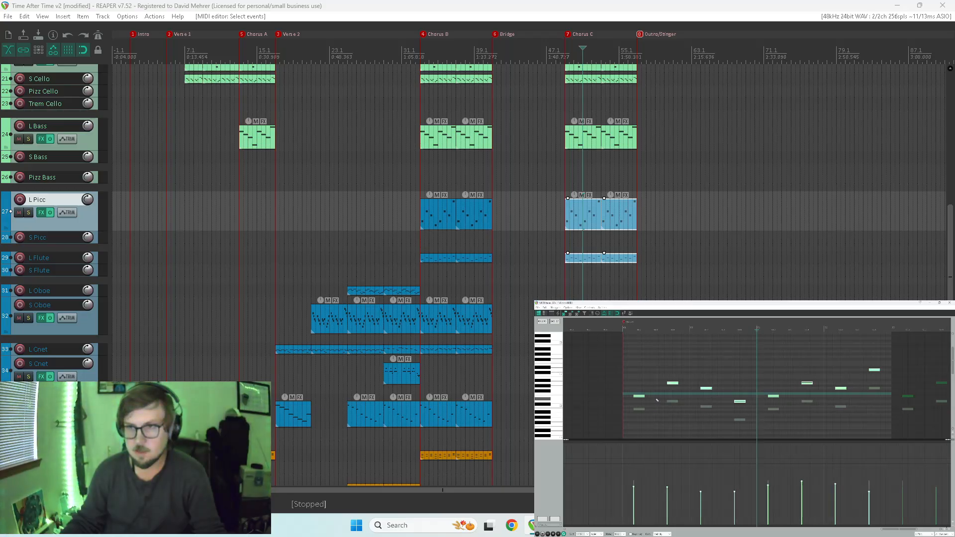
pyautogui.moveTo(644, 396); pyautogui.dragTo(651, 398)
pyautogui.press('space')
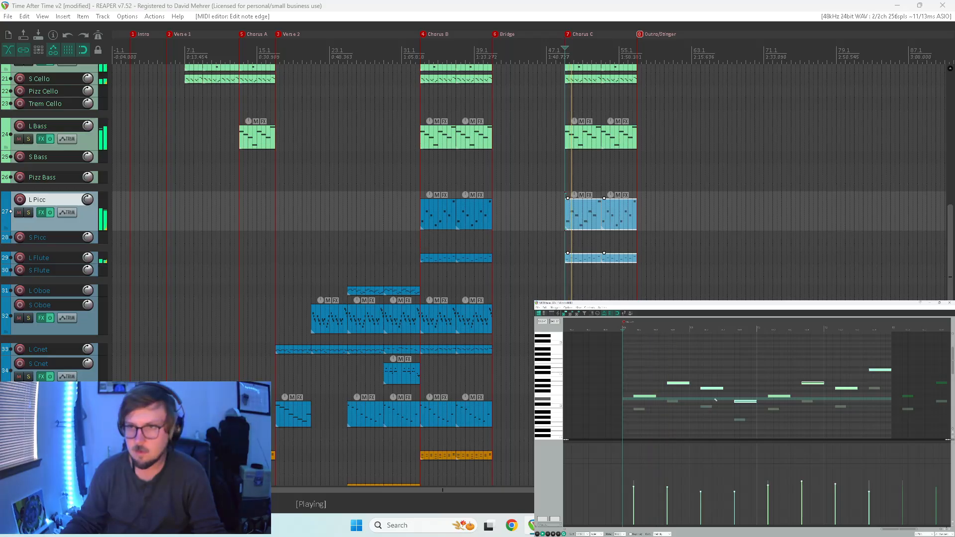
pyautogui.hotkey('ctrl', 'm')
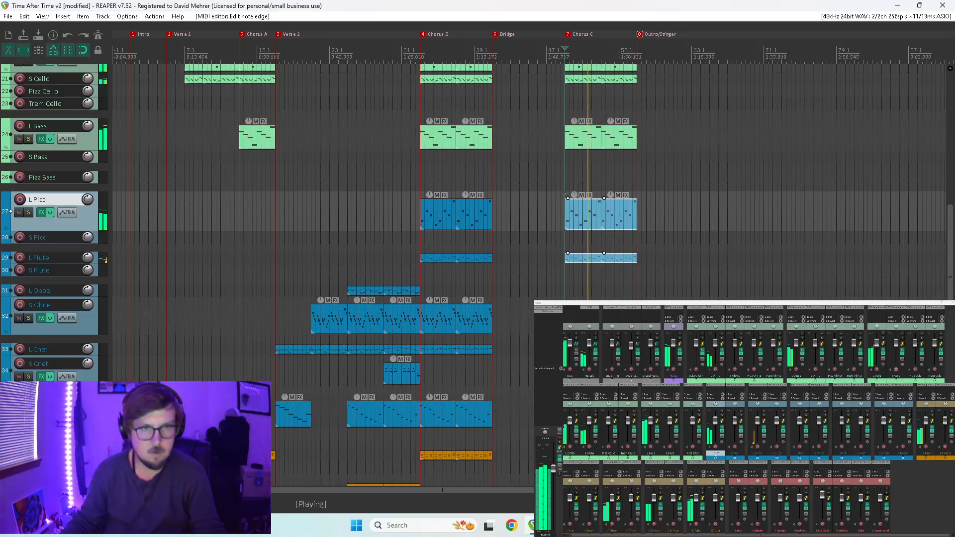
# Lengthen all notes in the first L Flute item of Chorus C, auditioning it with the piccolo and flute soloed and with the full mix.
pyautogui.moveTo(722, 416); pyautogui.dragTo(764, 416)
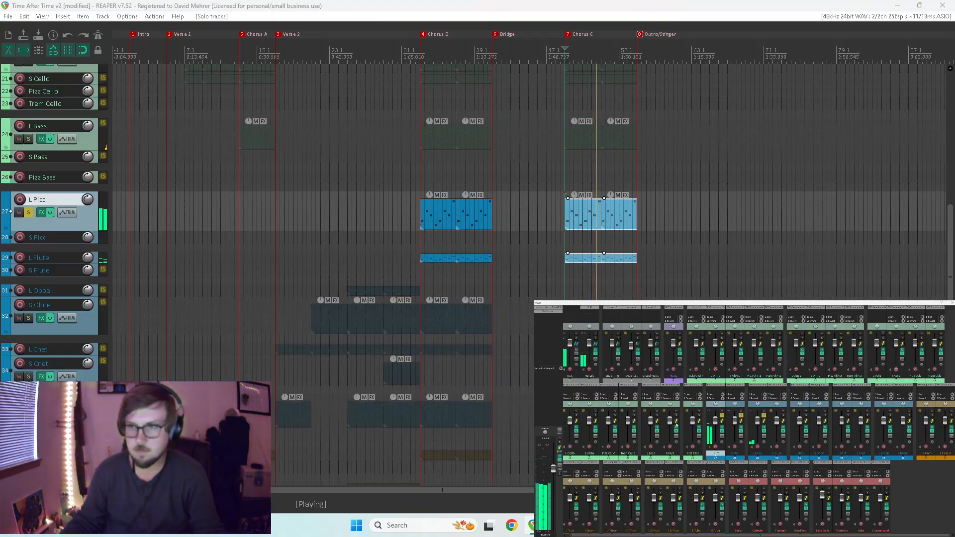
pyautogui.doubleClick(581, 261)
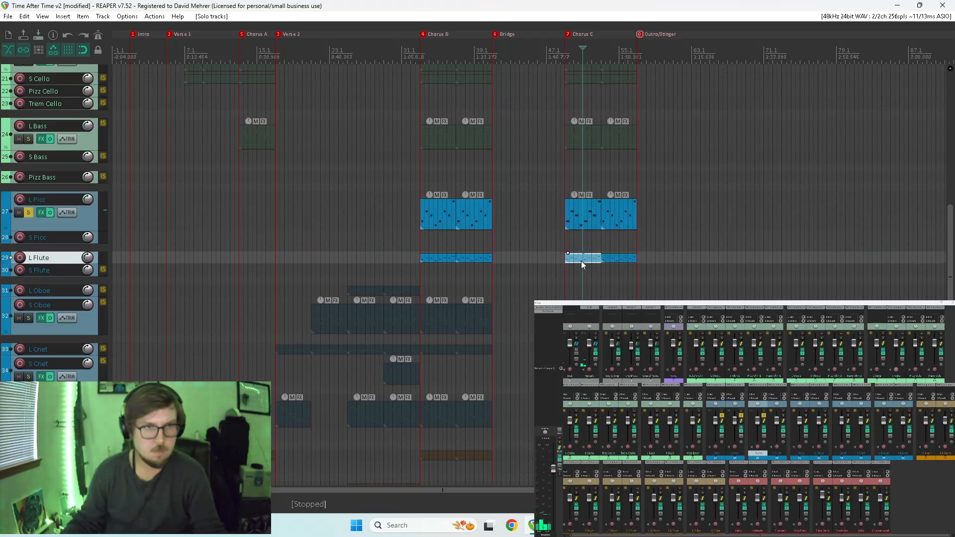
pyautogui.moveTo(644, 409); pyautogui.dragTo(656, 411)
pyautogui.press('Home')
pyautogui.press('space')
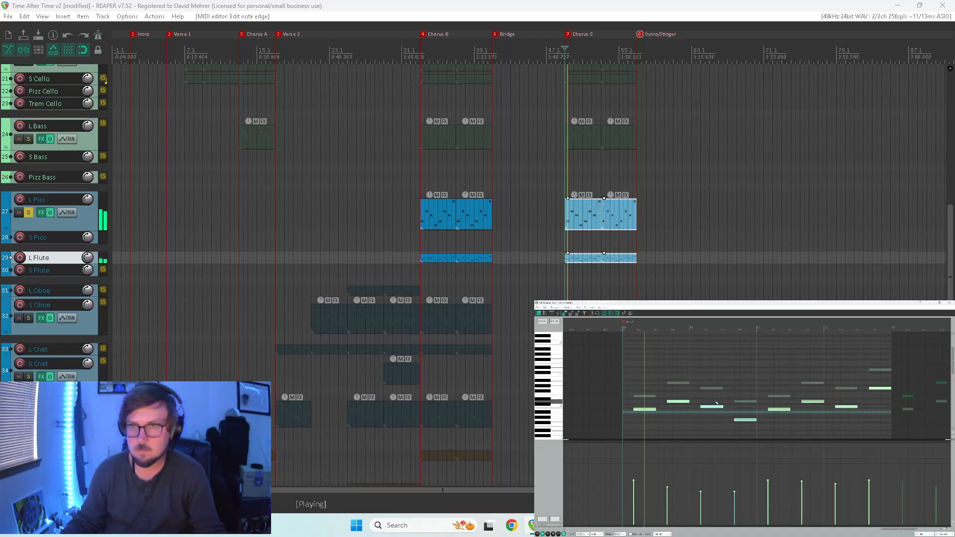
pyautogui.click(949, 302)
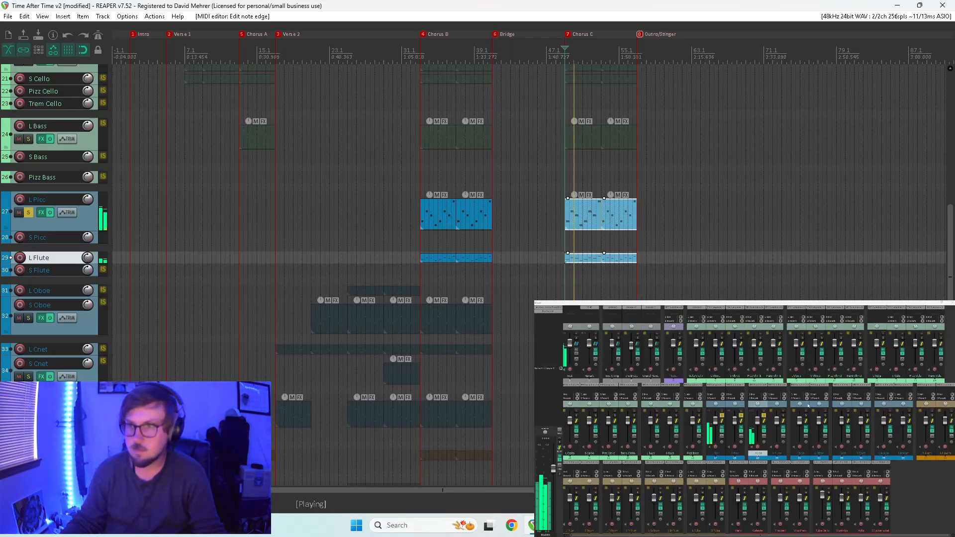
pyautogui.keyDown('ctrl'); pyautogui.click(722, 416); pyautogui.keyUp('ctrl')
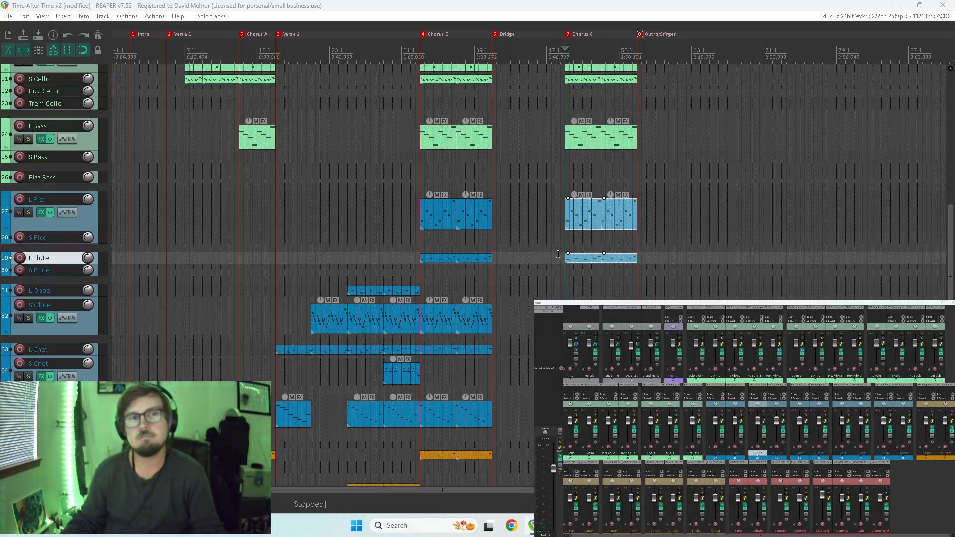
pyautogui.press('space')
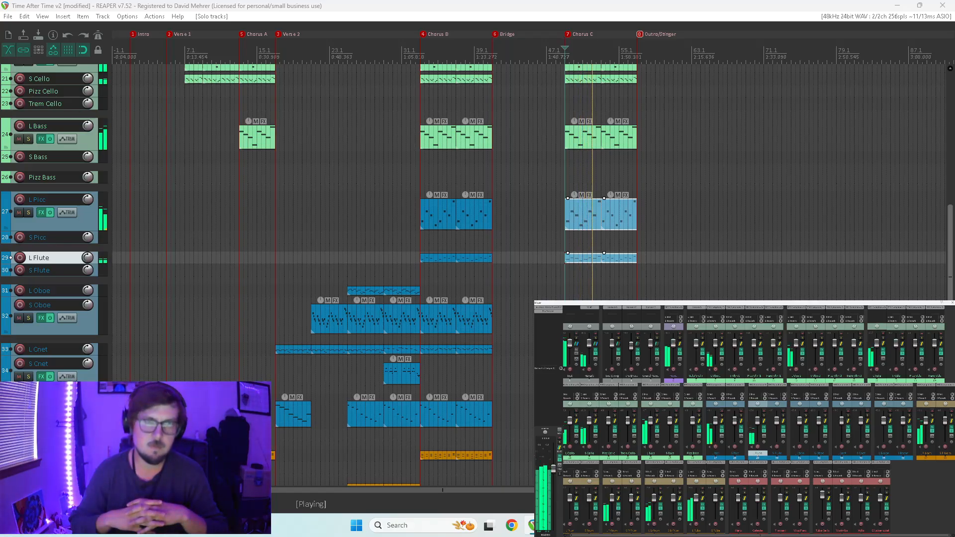
pyautogui.press('space')
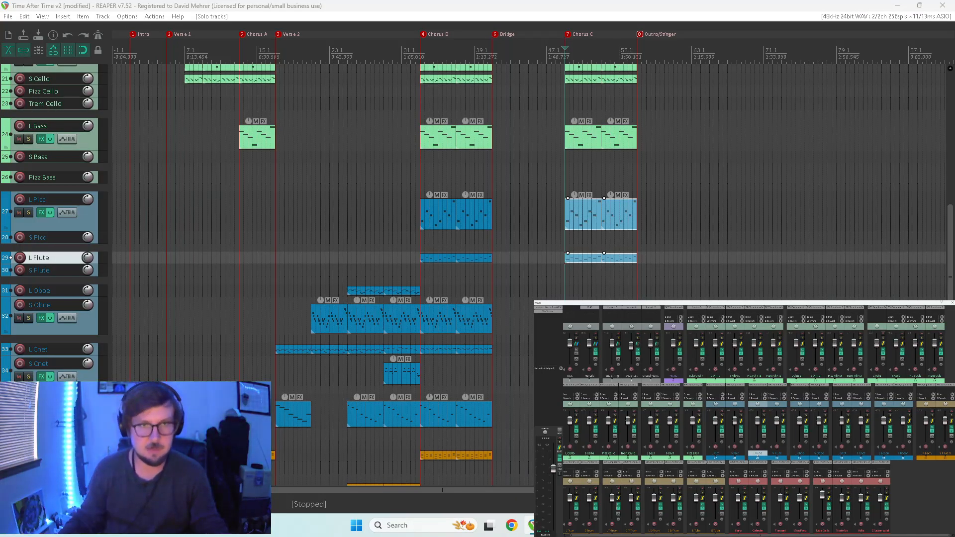
# Lengthen all notes in the second L Picc item of Chorus C and close the MIDI editor.
pyautogui.doubleClick(615, 221)
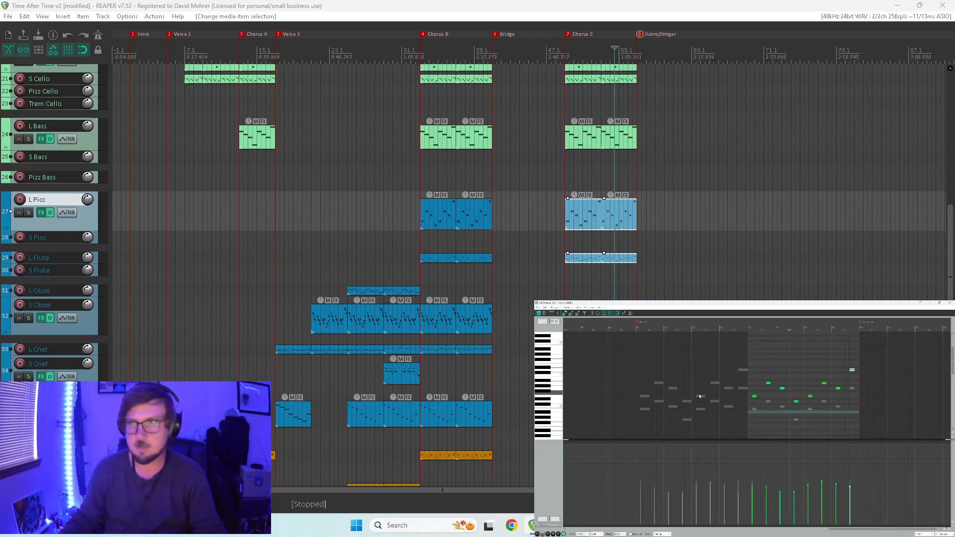
pyautogui.moveTo(683, 357); pyautogui.dragTo(933, 455)
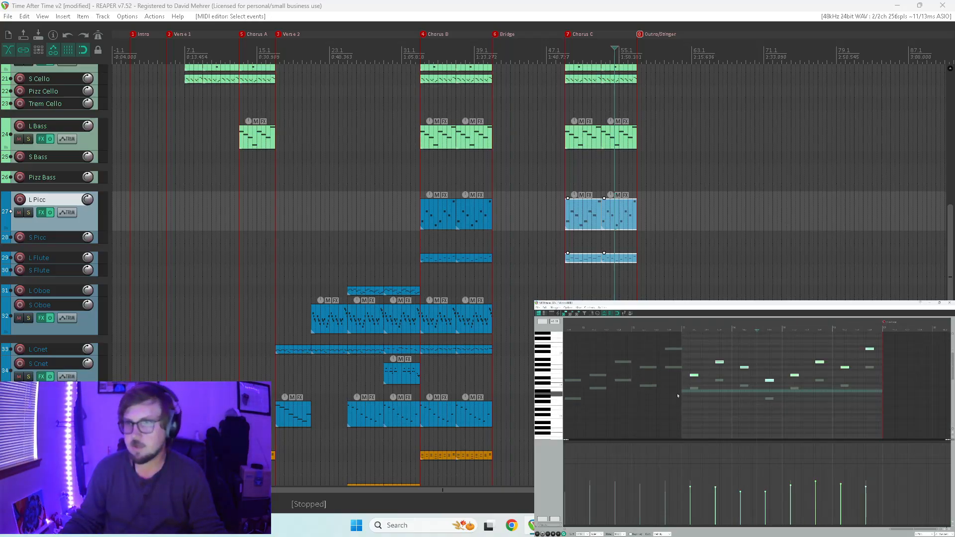
pyautogui.moveTo(698, 375); pyautogui.dragTo(705, 378)
pyautogui.press('Escape')
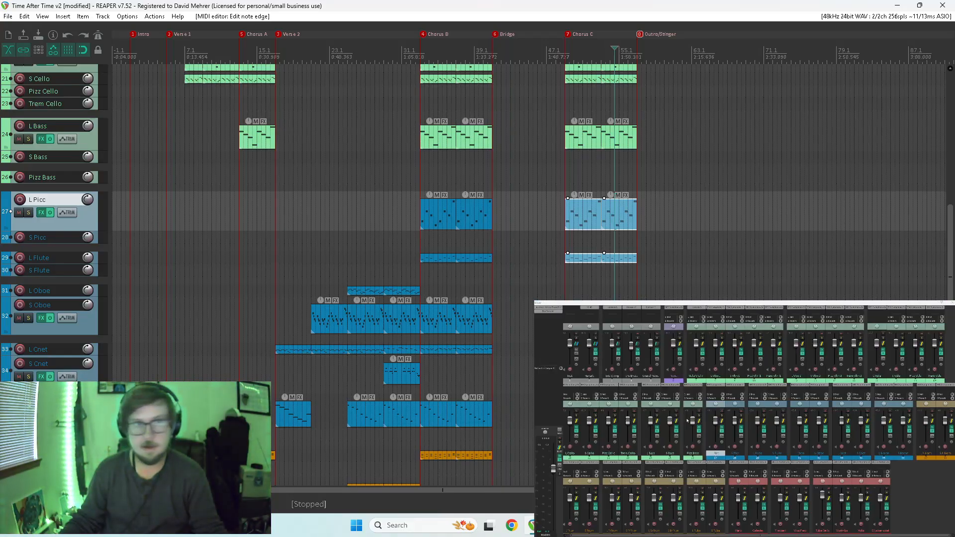
# Lengthen all notes in the second L Flute item of Chorus C and play back from the start of that chorus.
pyautogui.doubleClick(619, 259)
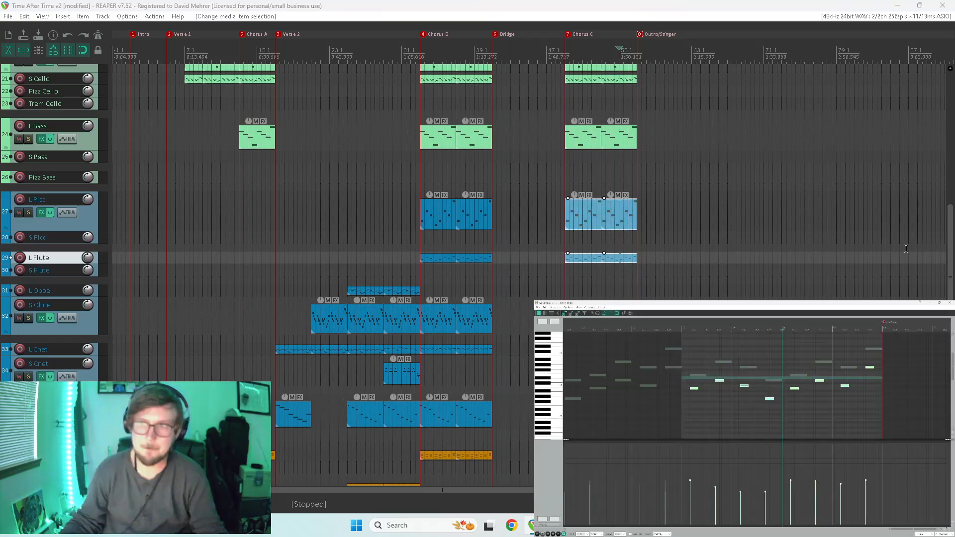
pyautogui.moveTo(815, 393); pyautogui.dragTo(814, 393)
pyautogui.moveTo(697, 388); pyautogui.dragTo(707, 391)
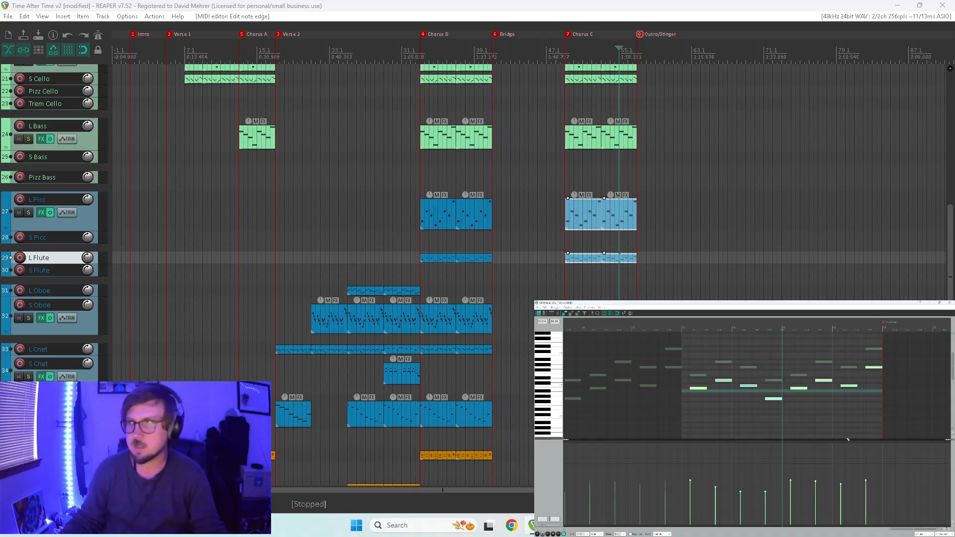
pyautogui.click(948, 302)
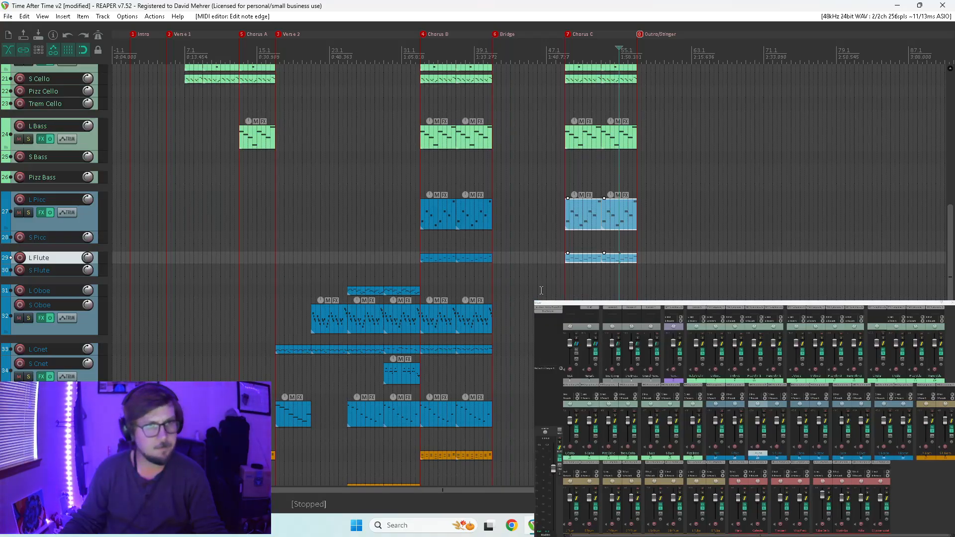
pyautogui.click(564, 273)
pyautogui.press('space')
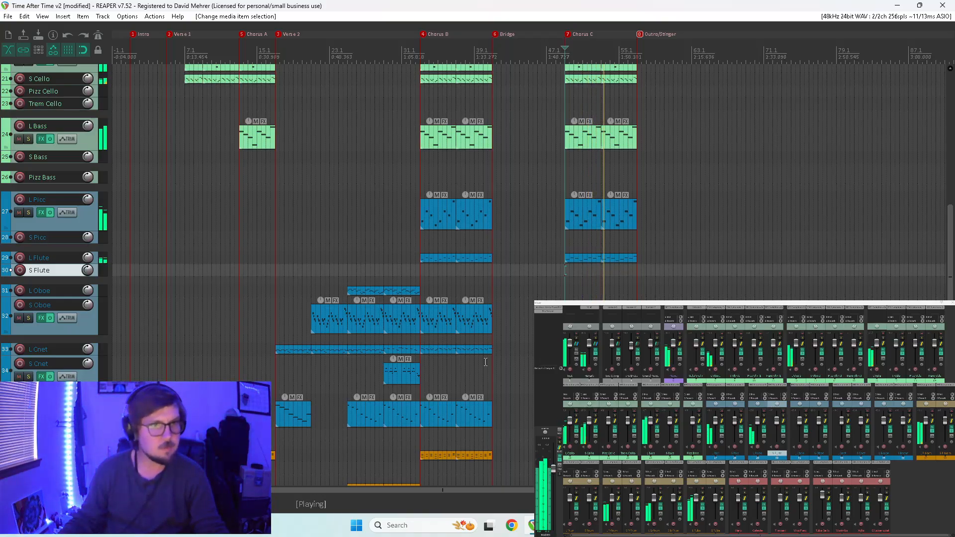
# Replace the two L Bsoon items in Chorus B with copies of the Verse 2 bassoon item and play back the chorus.
pyautogui.click(294, 410)
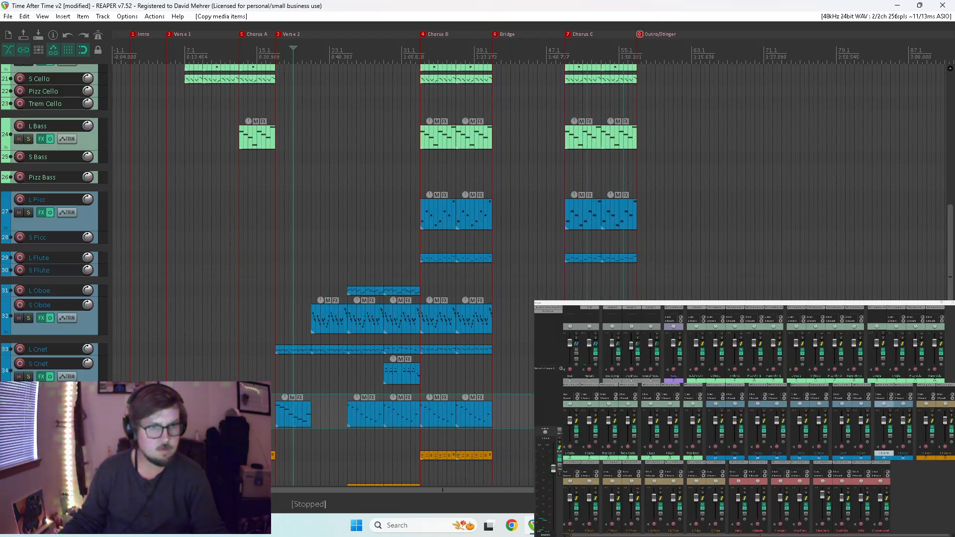
pyautogui.hotkey('ctrl', 'c')
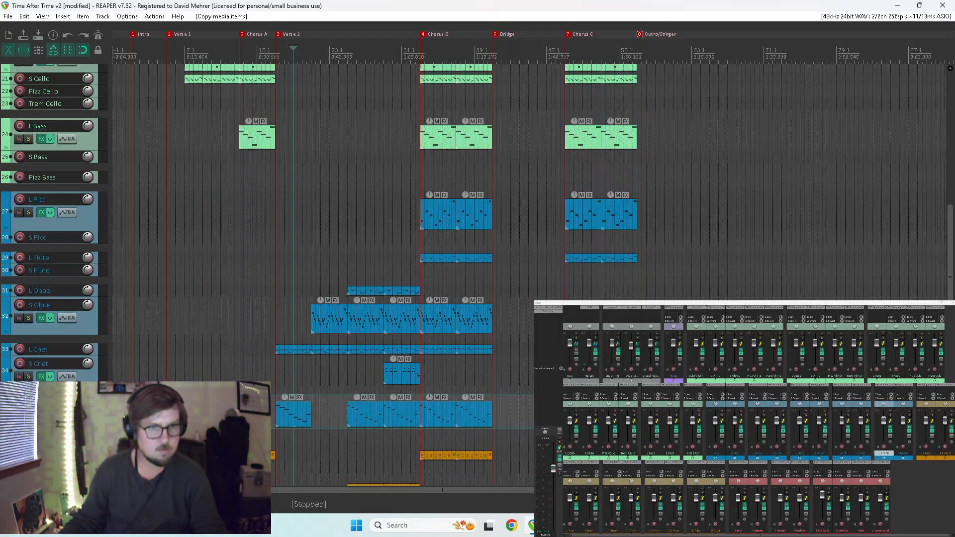
pyautogui.click(421, 393)
pyautogui.press('space')
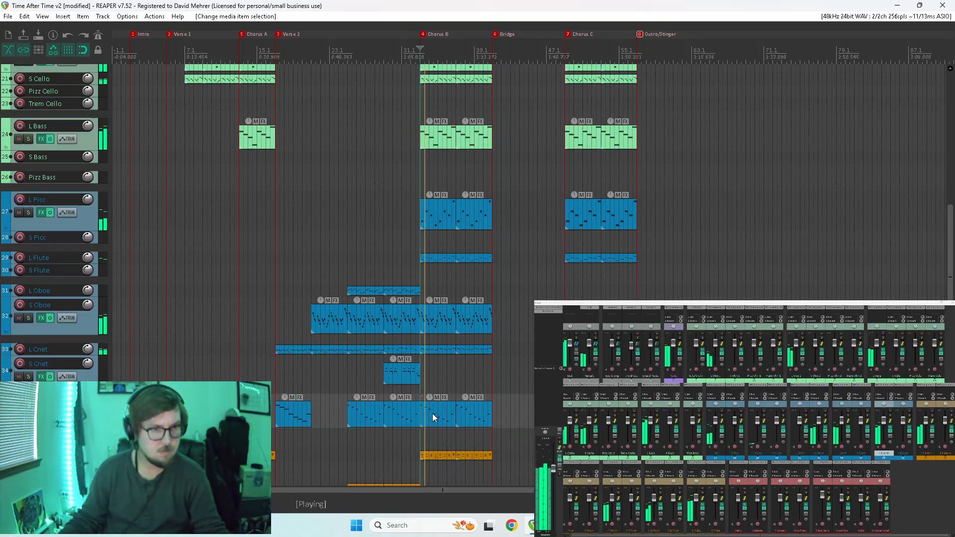
pyautogui.press('space')
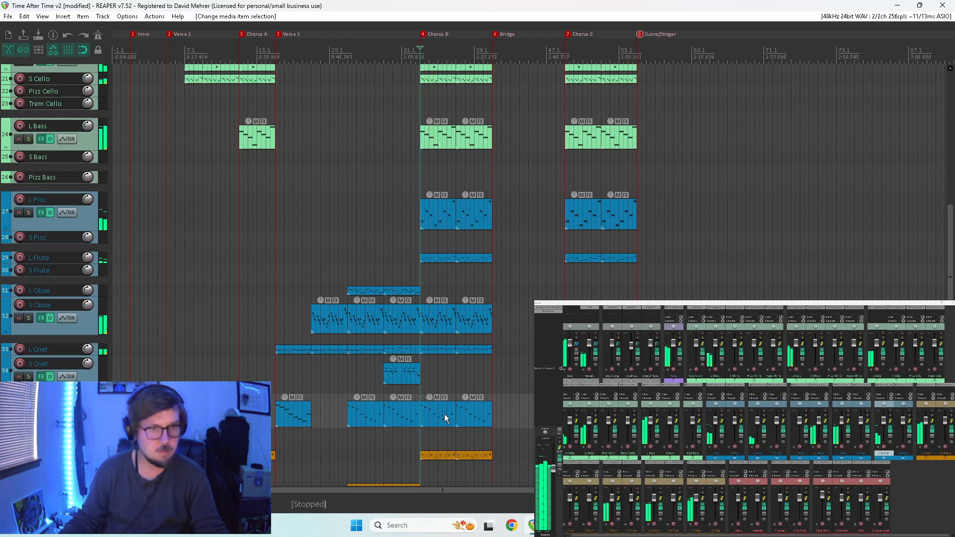
pyautogui.moveTo(439, 413); pyautogui.dragTo(501, 415)
pyautogui.press('Delete')
pyautogui.moveTo(589, 414); pyautogui.dragTo(442, 414)
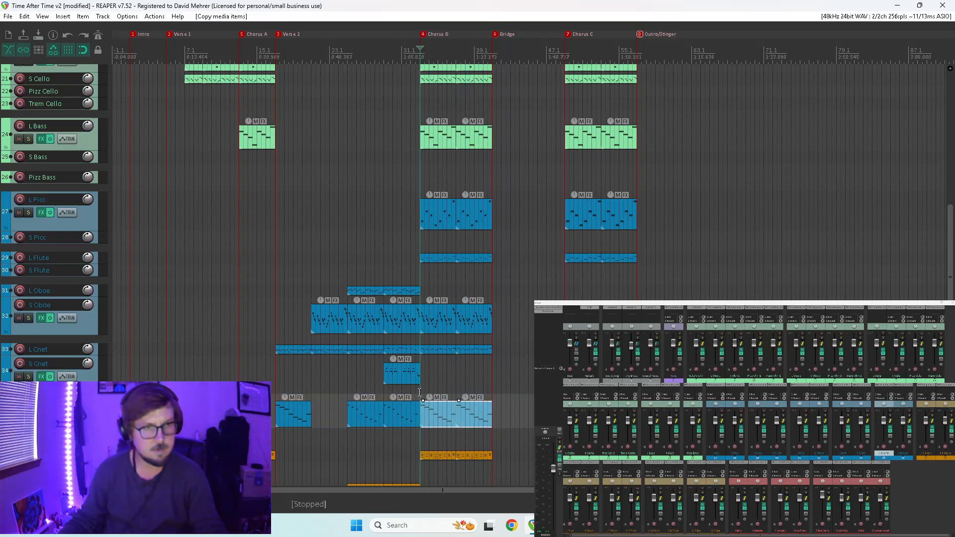
pyautogui.click(419, 392)
pyautogui.press('space')
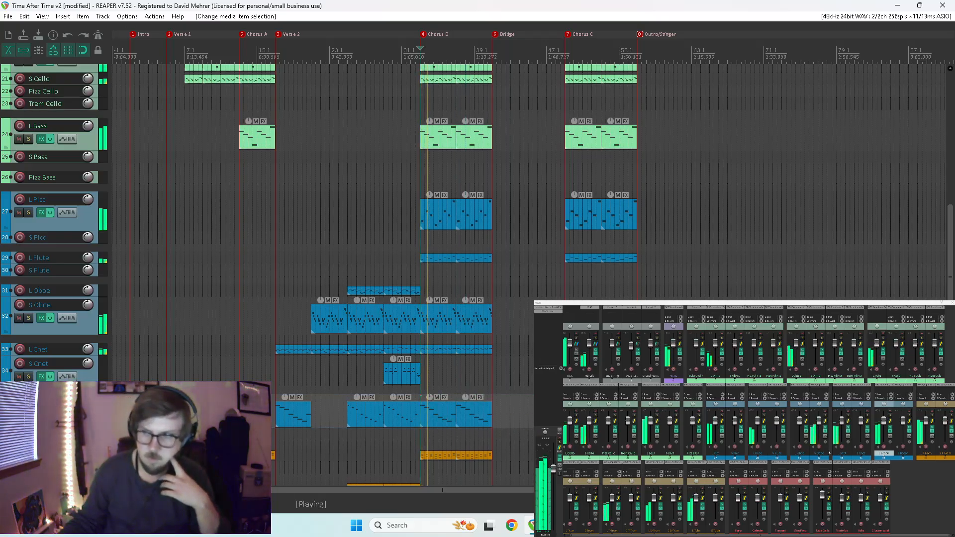
# Audition the L Bsoon part in Chorus B soloed and against the full mix.
pyautogui.click(889, 417)
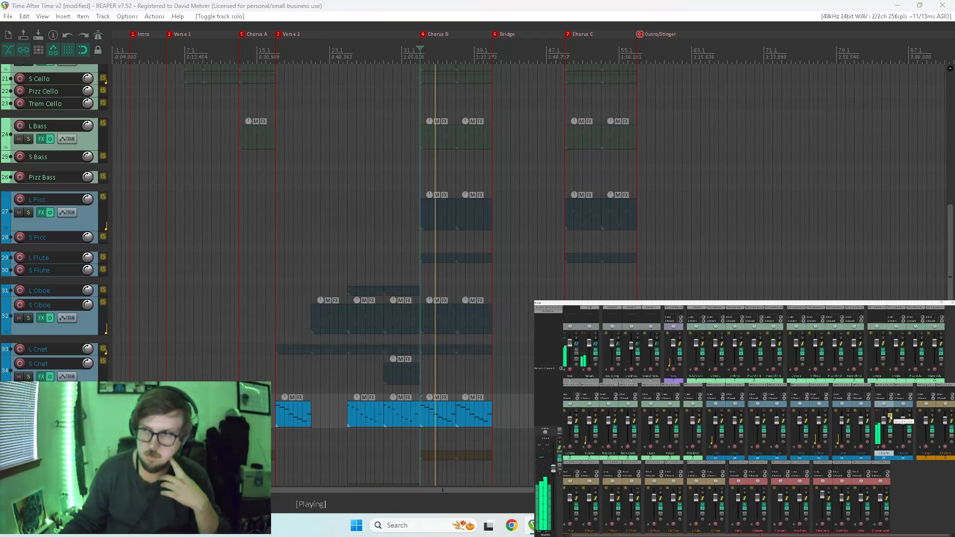
pyautogui.click(889, 416)
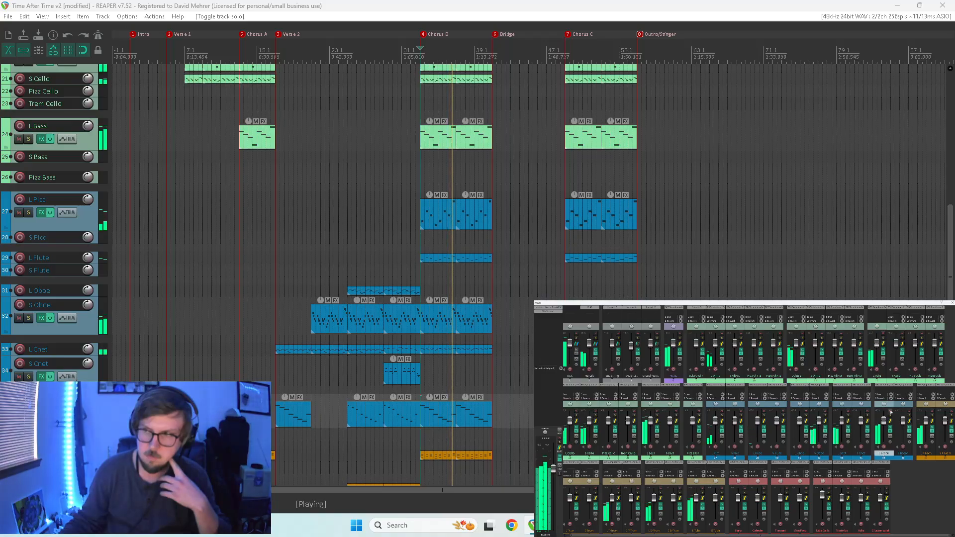
pyautogui.press('space')
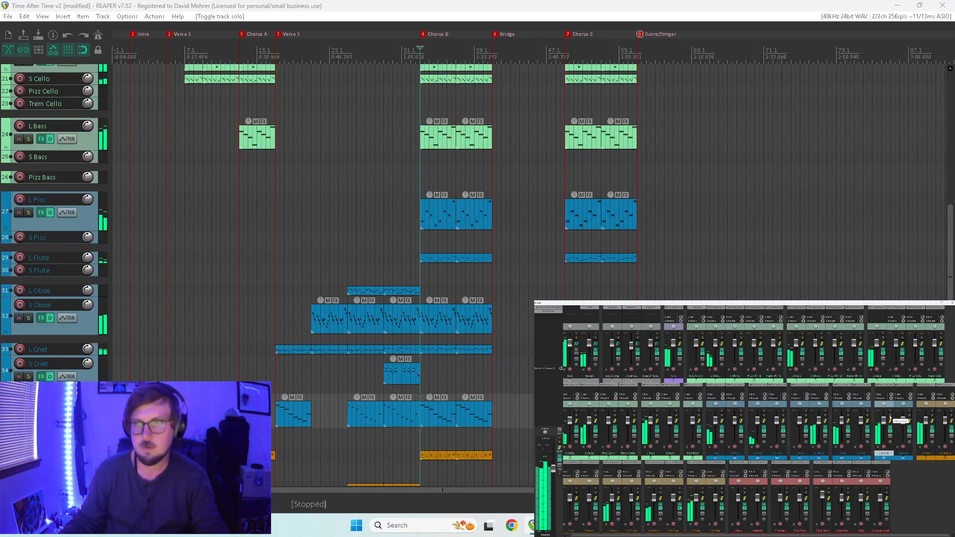
# Play Chorus B with L Bass and the low brass soloed, comparing the line with and without L Bsoon and L Bass.
pyautogui.click(889, 416)
pyautogui.click(657, 416)
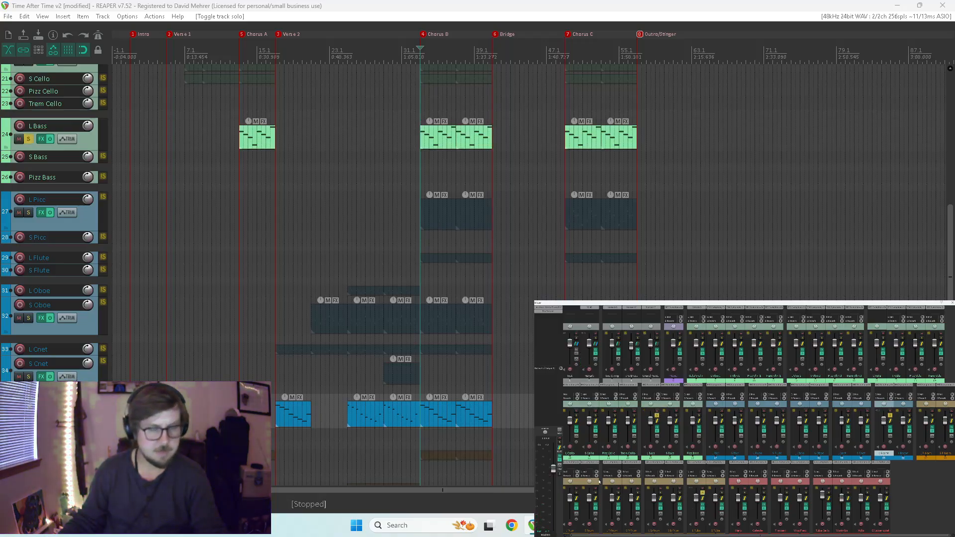
pyautogui.press('space')
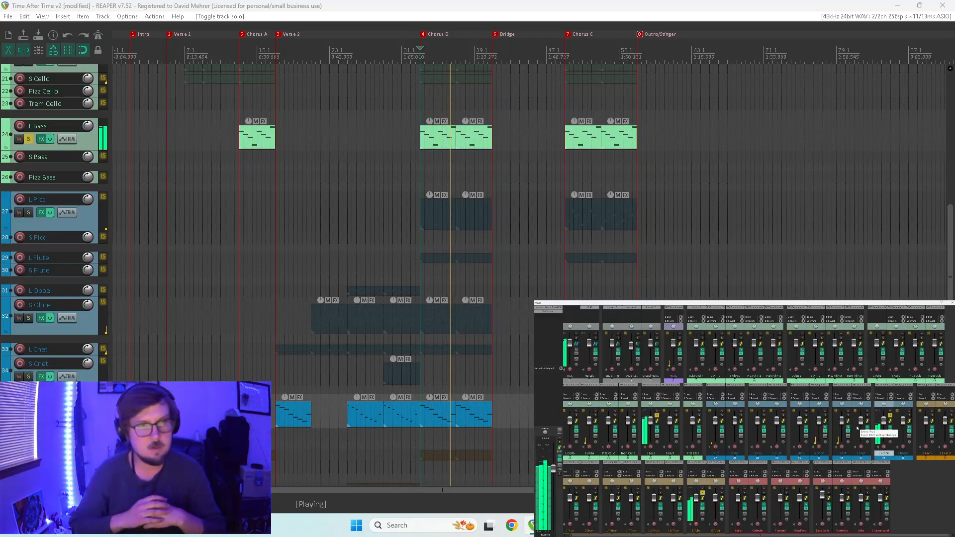
pyautogui.click(889, 416)
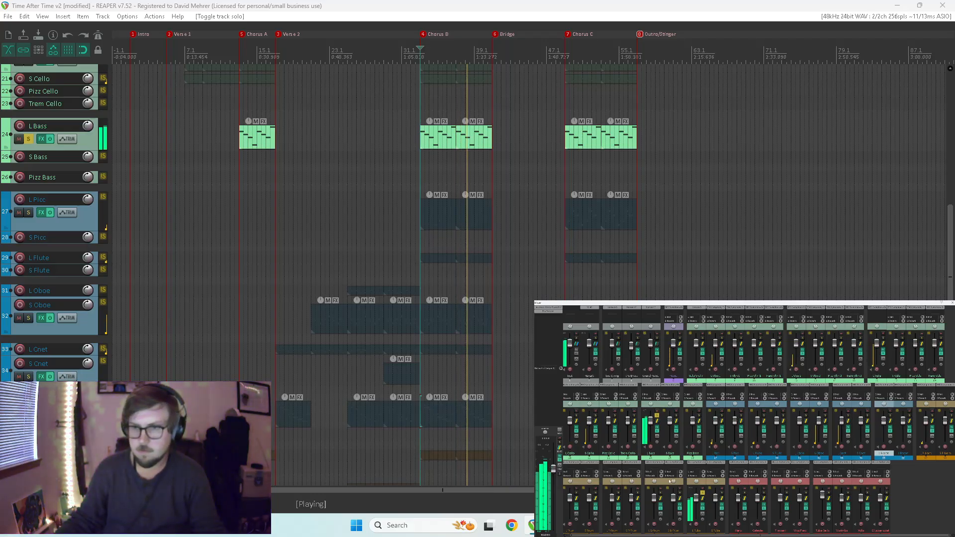
pyautogui.click(657, 416)
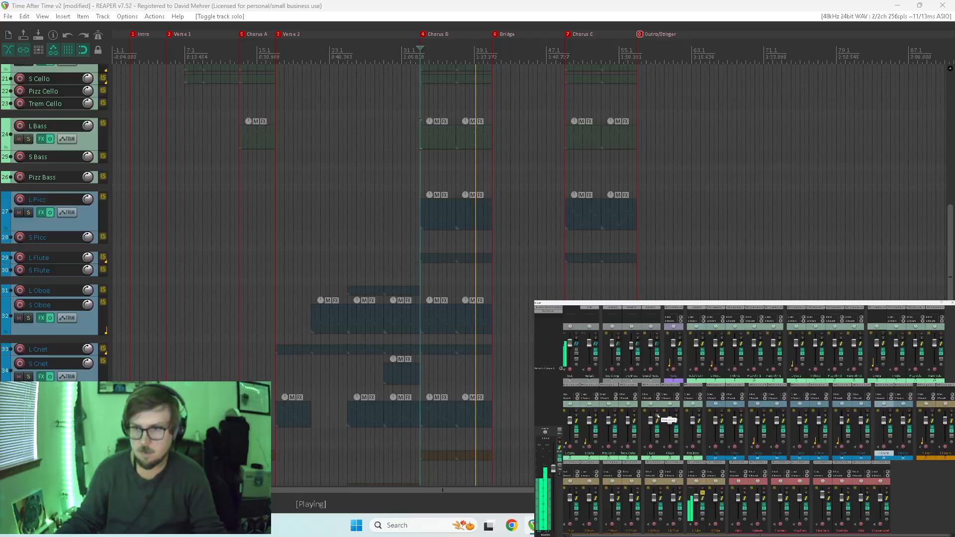
pyautogui.click(657, 415)
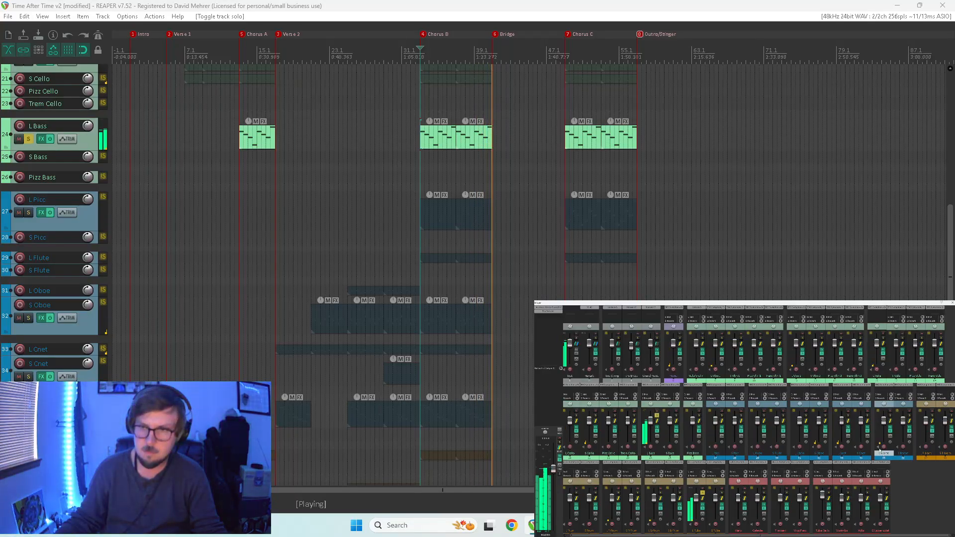
pyautogui.press('space')
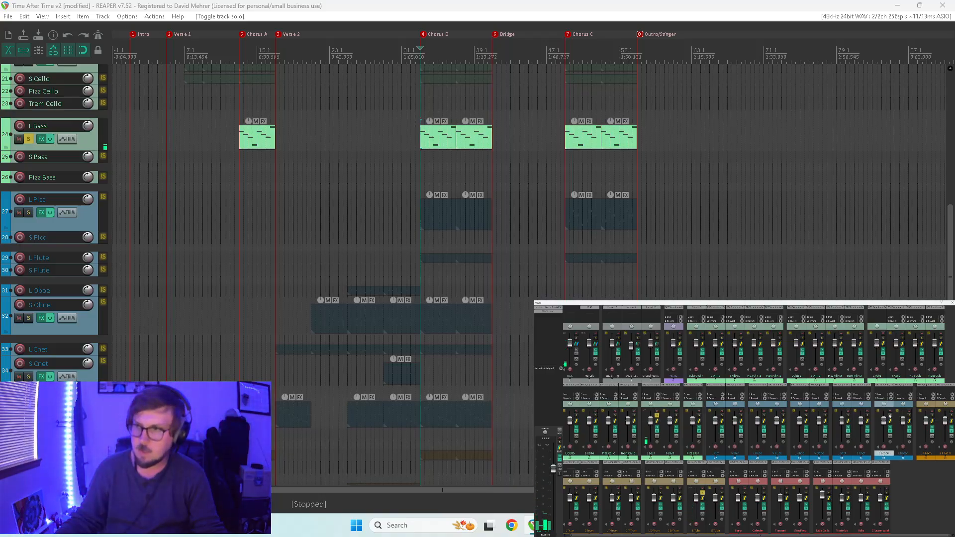
# Compare the soloed low instruments of Chorus B with and without L Bsoon once more and clear all solos.
pyautogui.click(890, 416)
pyautogui.press('space')
pyautogui.click(890, 415)
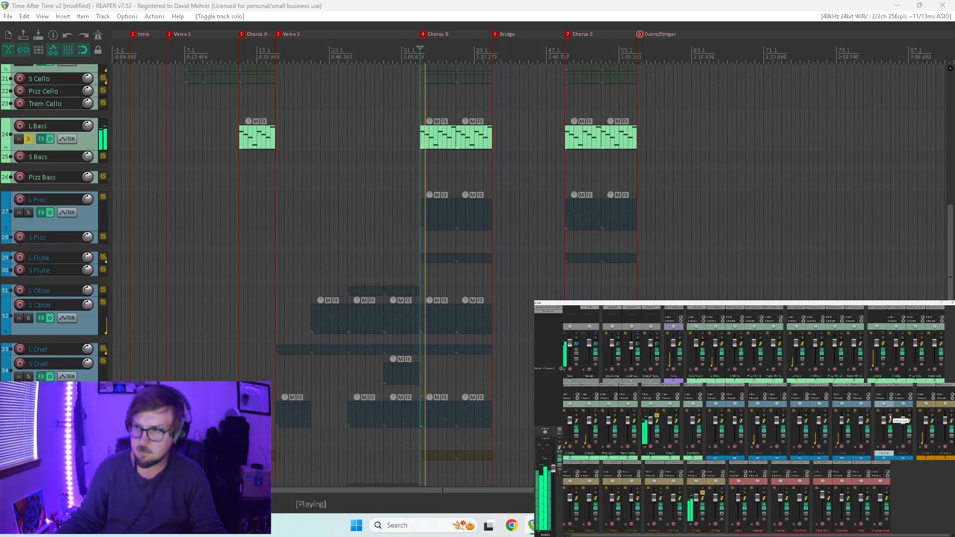
pyautogui.click(890, 416)
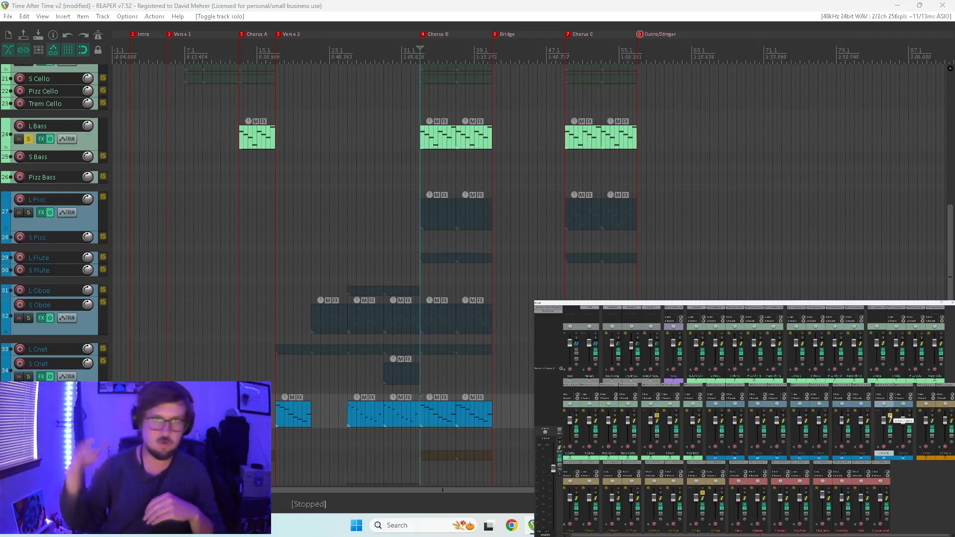
pyautogui.click(890, 416)
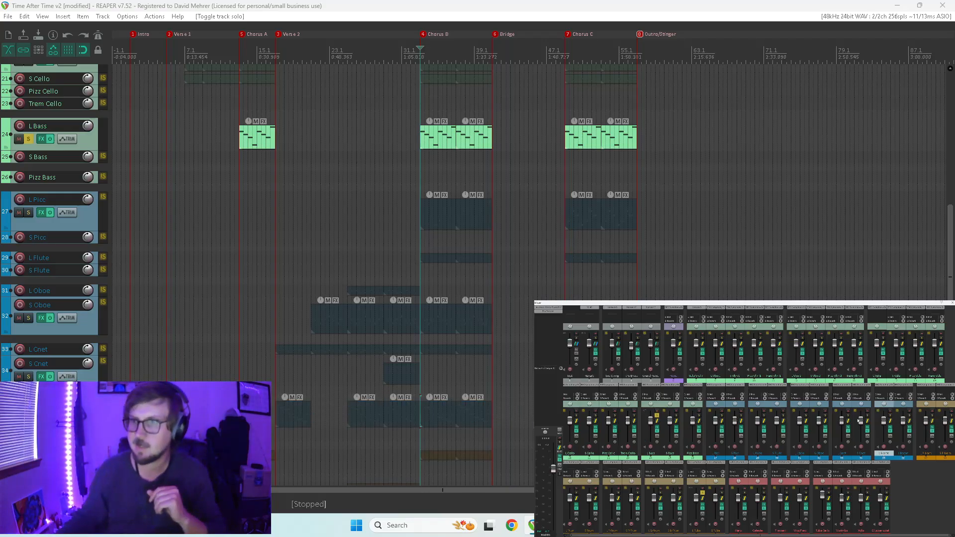
pyautogui.click(656, 416)
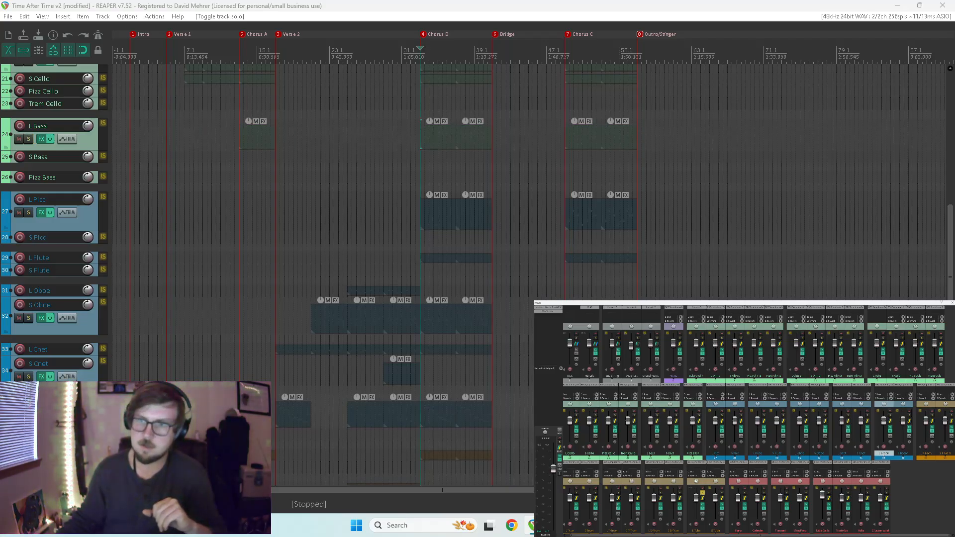
pyautogui.click(702, 495)
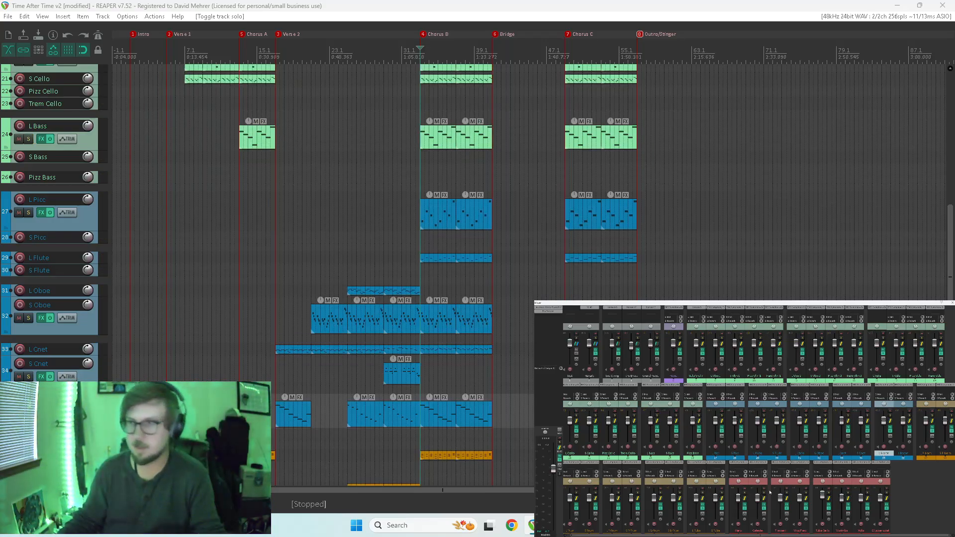
# Play back Chorus B in the full mix, following the woodwind and brass tracks.
pyautogui.press('space')
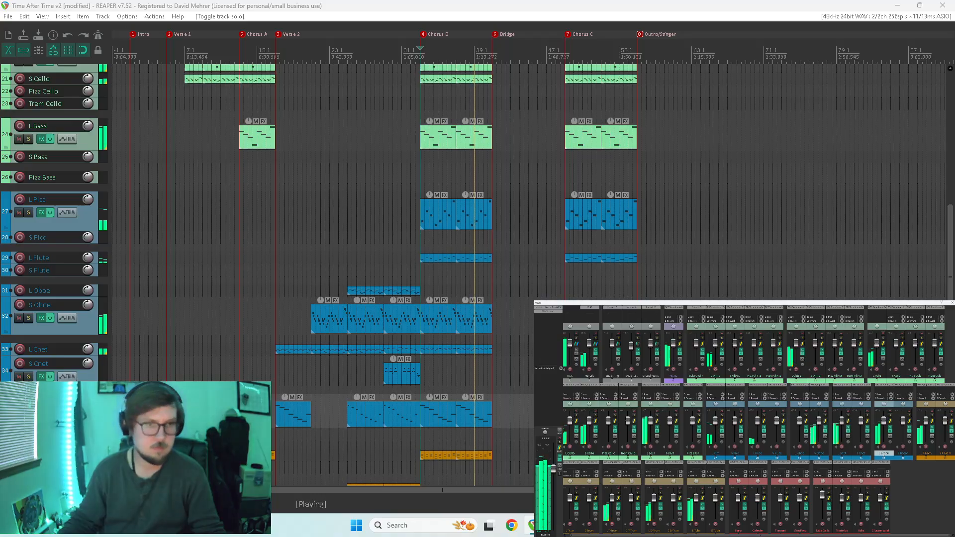
pyautogui.scroll(-2, 946, 277)
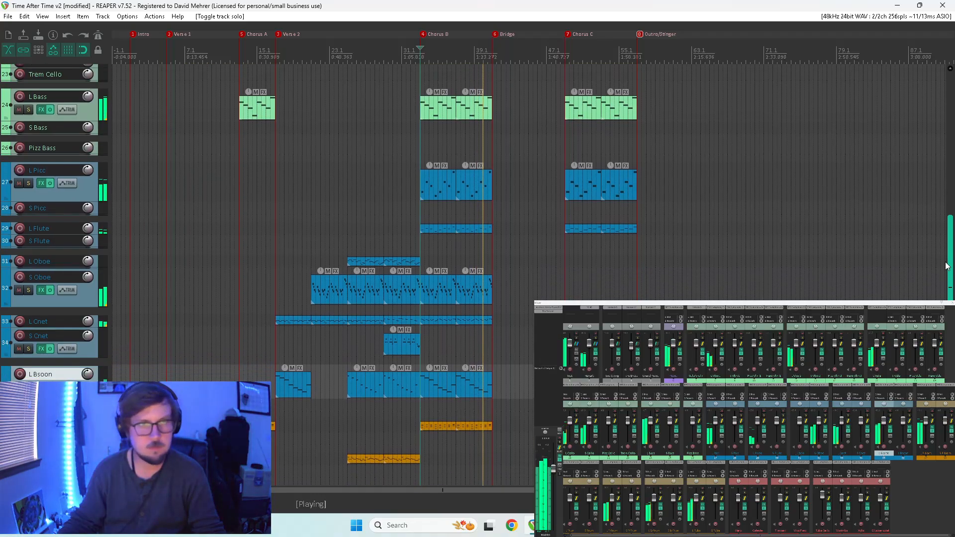
pyautogui.scroll(-1, 945, 276)
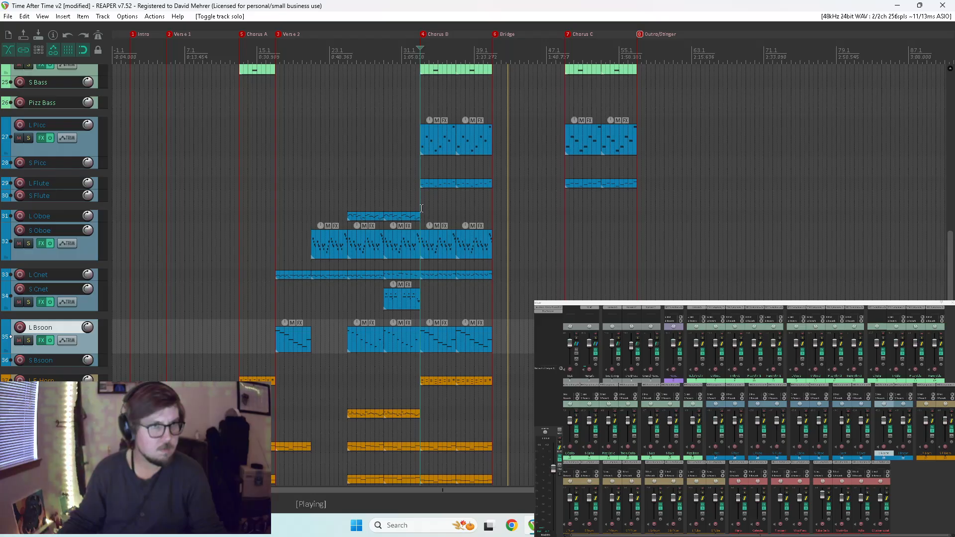
pyautogui.press('space')
# Copy the S Oboe and L Cnet items from Chorus B to the start of Chorus C and play back from there.
pyautogui.moveTo(438, 238); pyautogui.dragTo(498, 281)
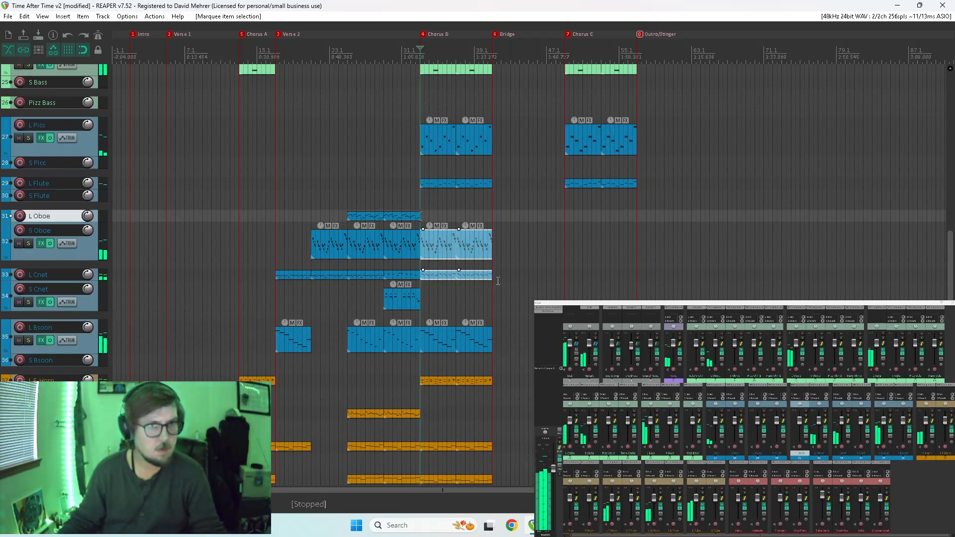
pyautogui.moveTo(437, 248); pyautogui.dragTo(582, 249)
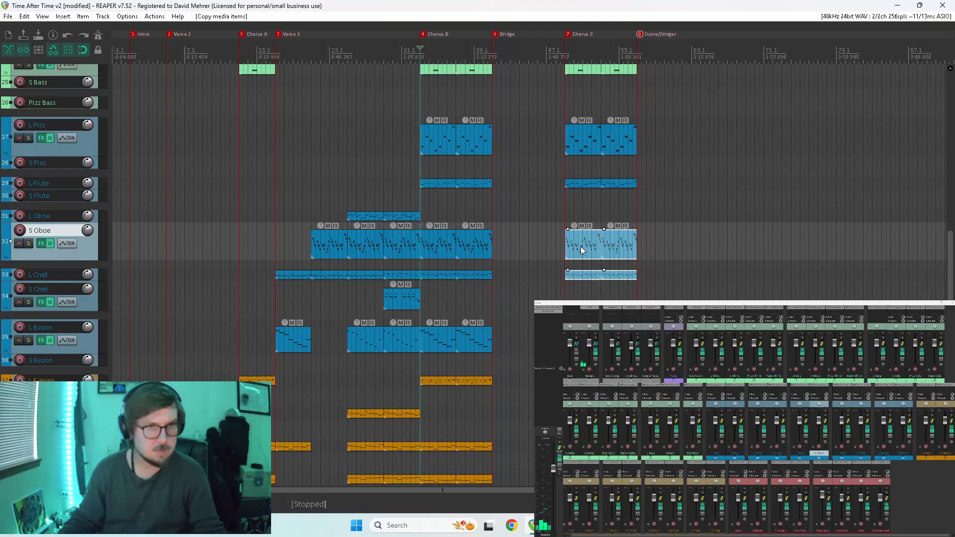
pyautogui.click(565, 216)
pyautogui.press('space')
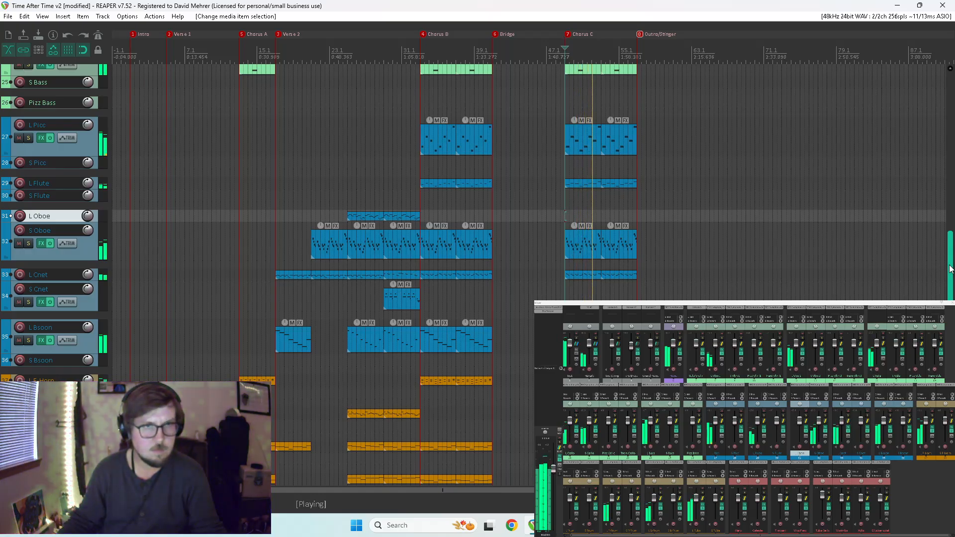
pyautogui.moveTo(949, 266); pyautogui.dragTo(940, 186)
pyautogui.scroll(-15, 932, 145)
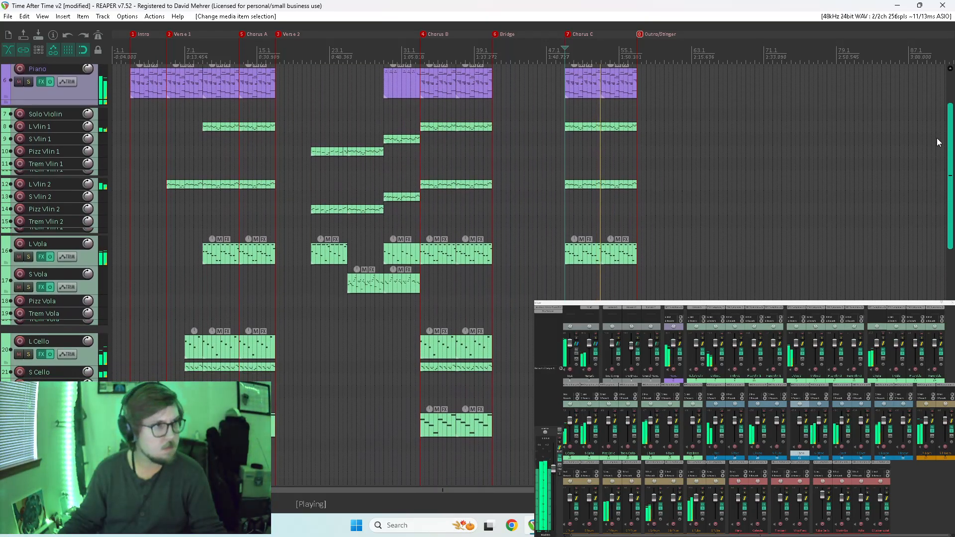
pyautogui.moveTo(952, 303); pyautogui.dragTo(926, 227)
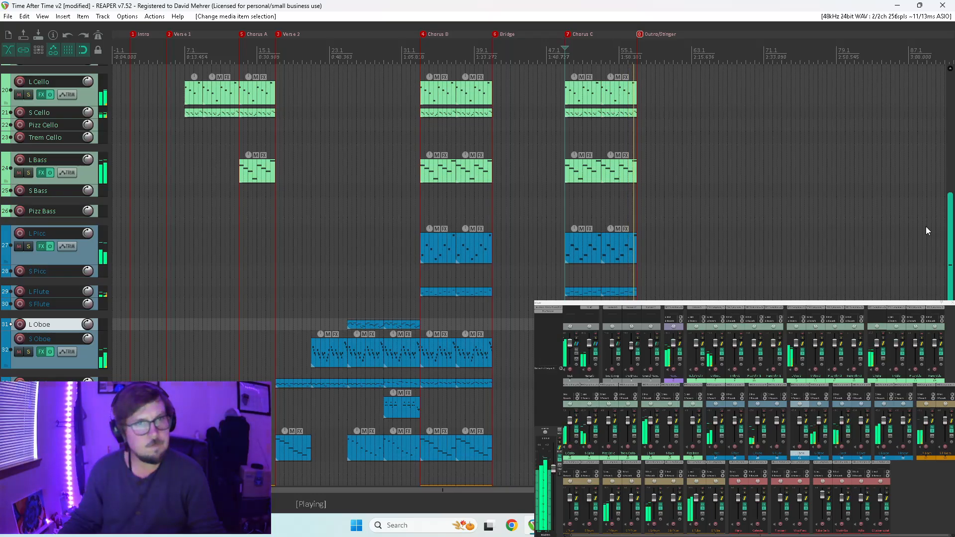
pyautogui.moveTo(926, 226); pyautogui.dragTo(922, 235)
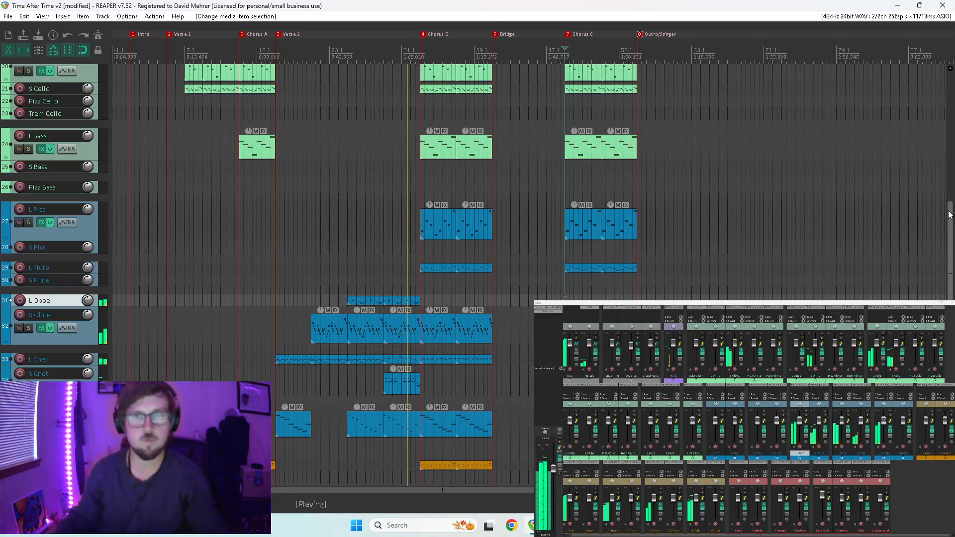
# Lower the velocities of all notes in the Piano item just before Chorus B, replay that passage and close the MIDI editor.
pyautogui.moveTo(949, 214); pyautogui.dragTo(949, 80)
pyautogui.doubleClick(400, 161)
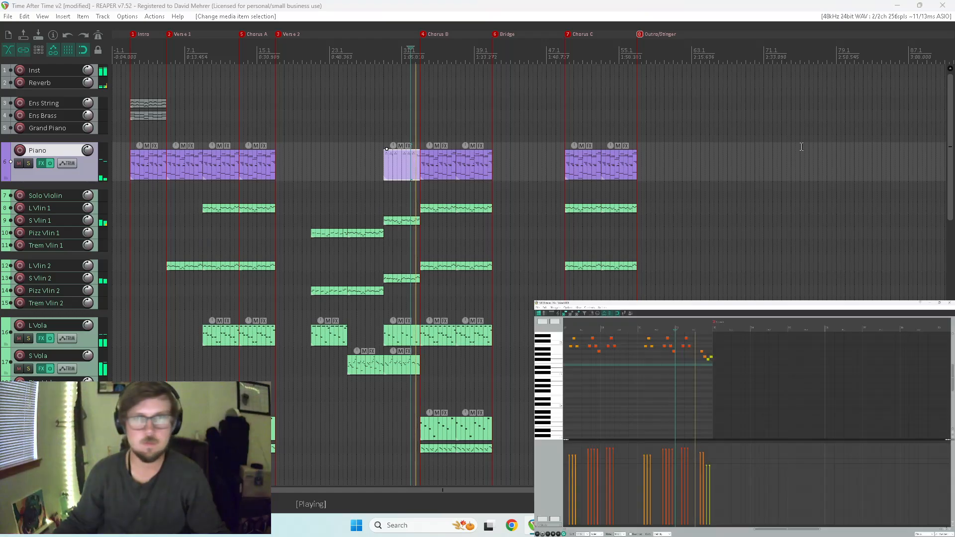
pyautogui.moveTo(725, 381); pyautogui.dragTo(565, 326)
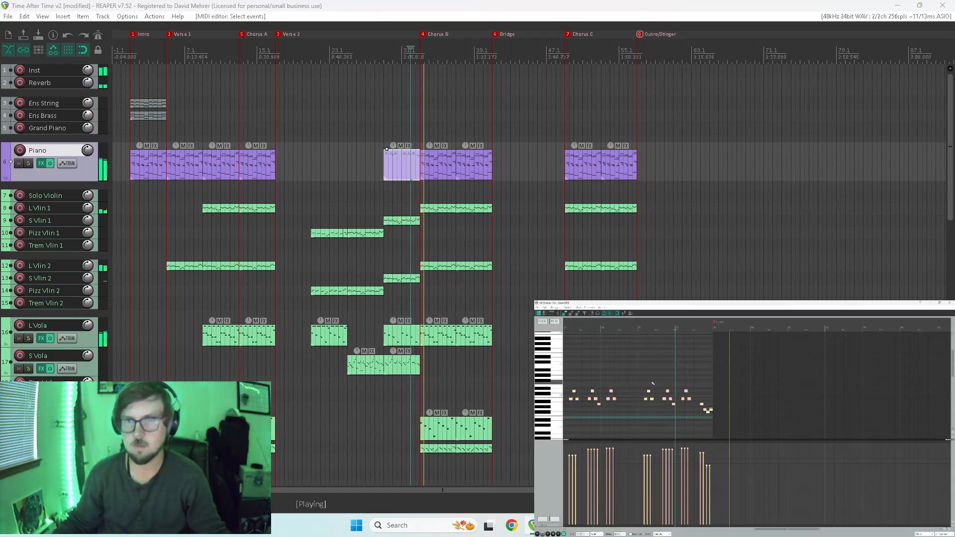
pyautogui.moveTo(615, 449); pyautogui.dragTo(617, 469)
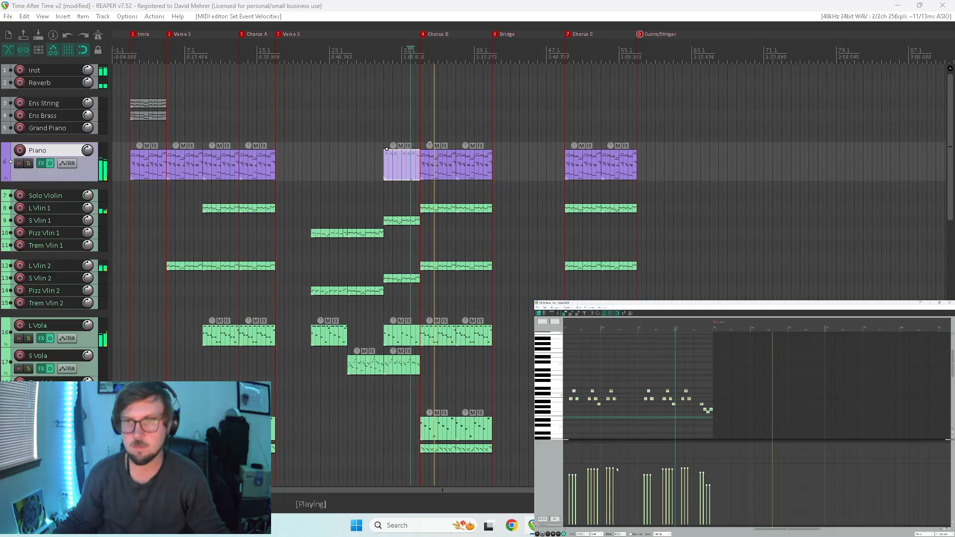
pyautogui.click(379, 117)
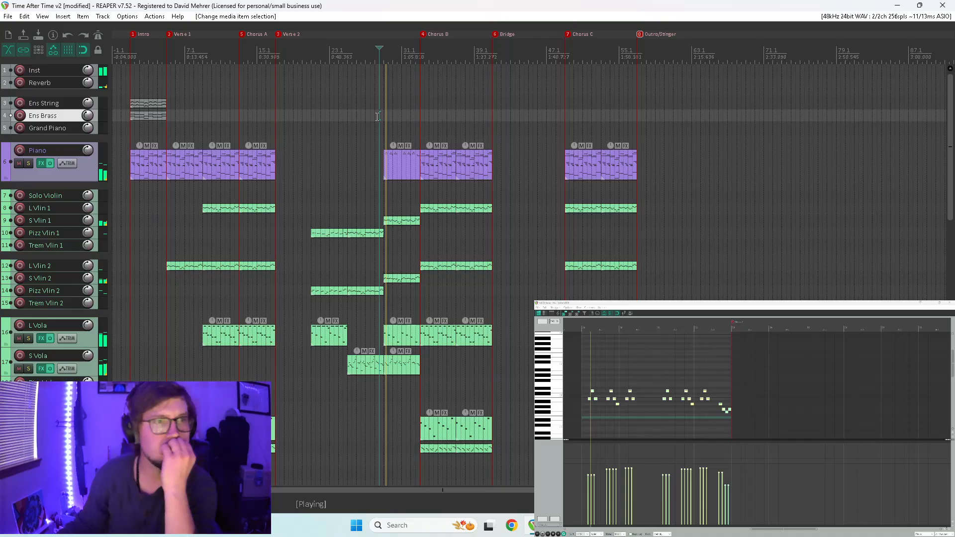
pyautogui.click(950, 303)
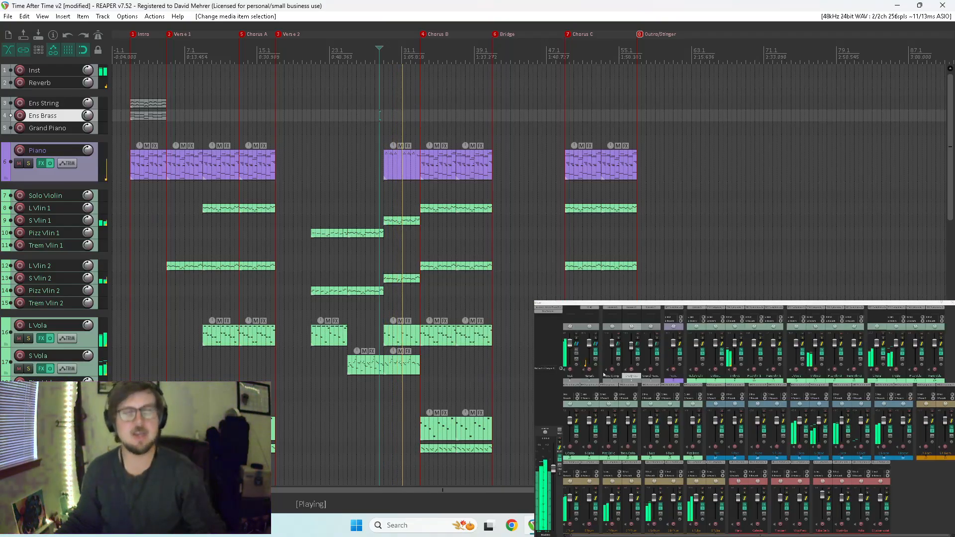
# Play Chorus B from its start in the full mix and with the Piano track soloed.
pyautogui.press('space')
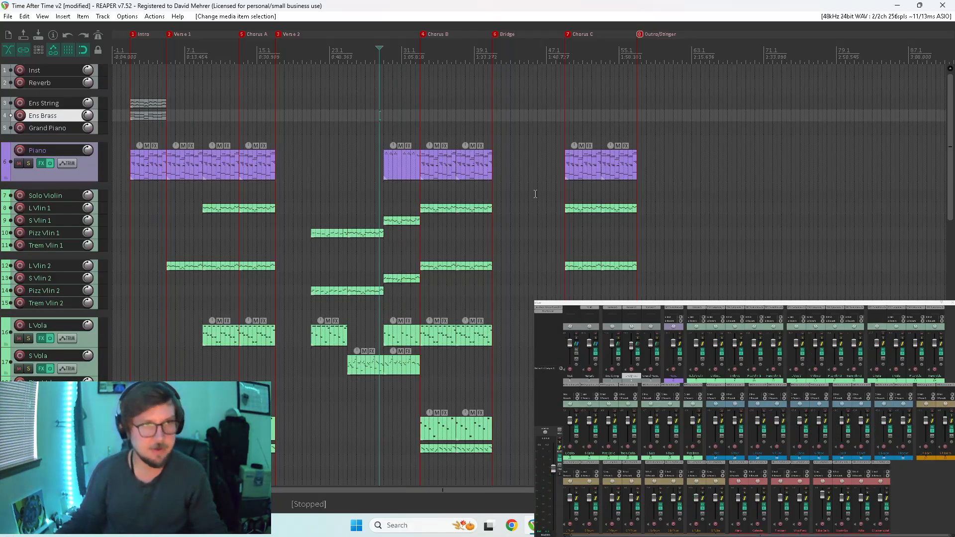
pyautogui.click(420, 124)
pyautogui.press('space')
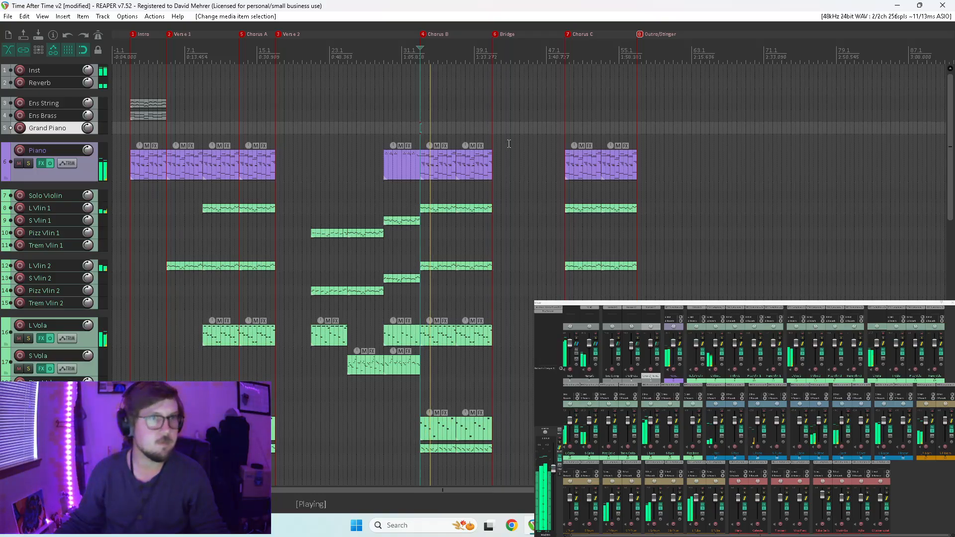
pyautogui.click(680, 339)
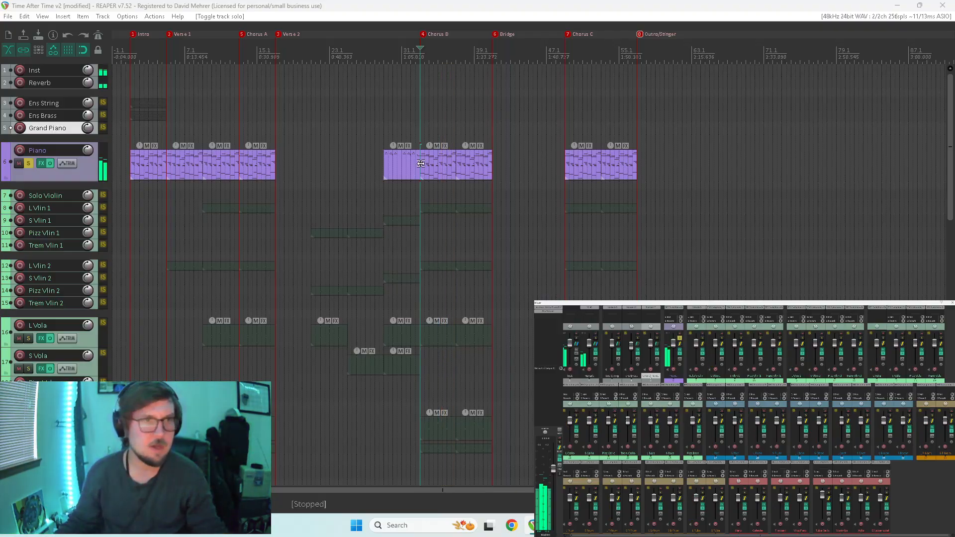
# Inspect the first Chorus B Piano item's notes, audition the piano soloed, and play the full mix from just before Chorus C.
pyautogui.doubleClick(442, 164)
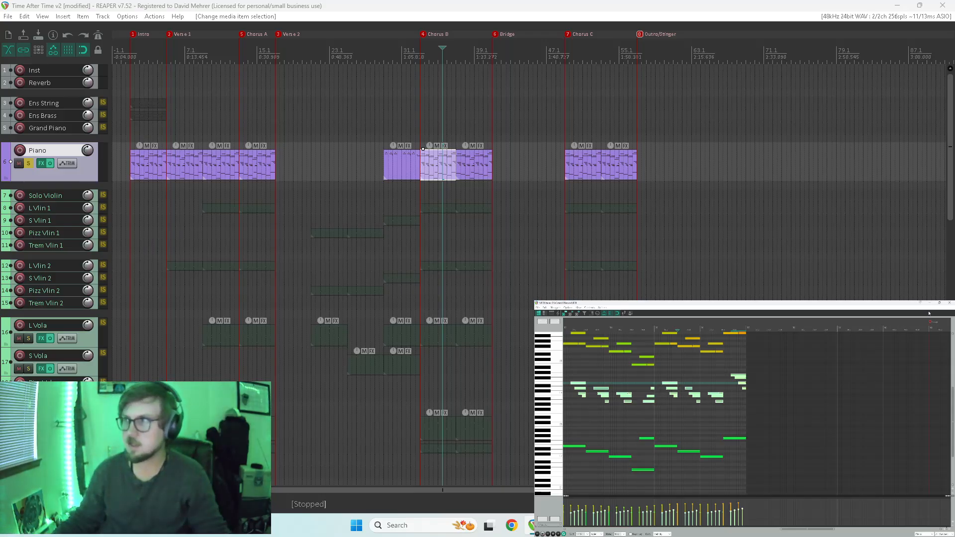
pyautogui.click(947, 304)
pyautogui.press('space')
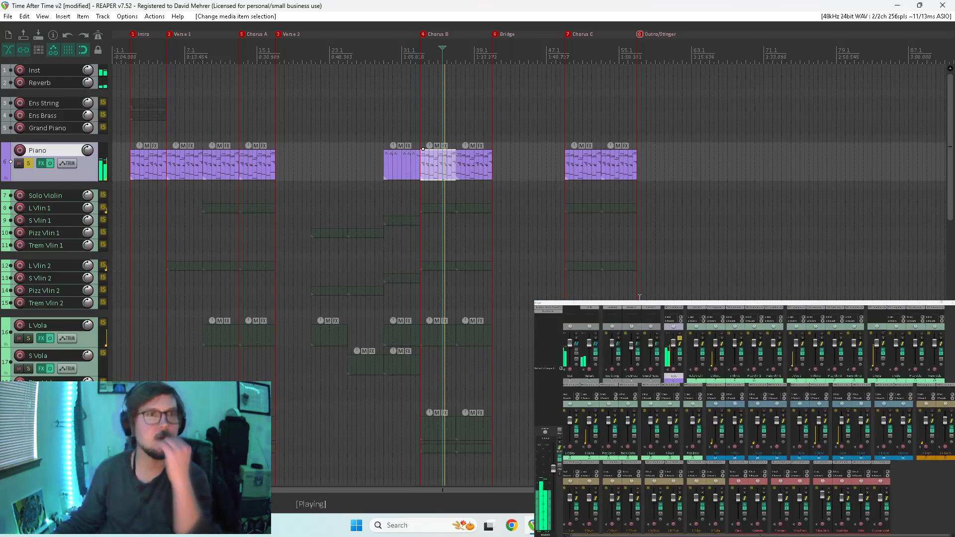
pyautogui.click(680, 339)
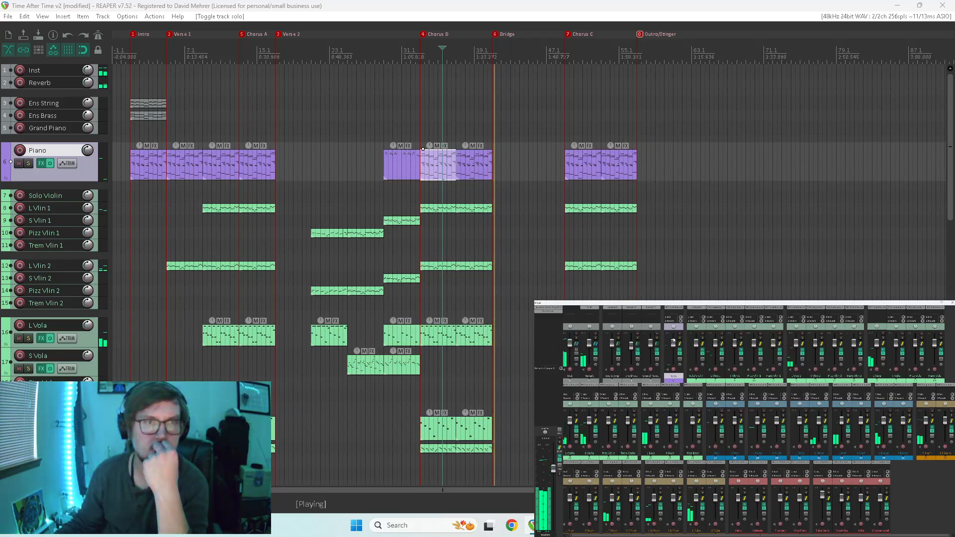
pyautogui.click(557, 133)
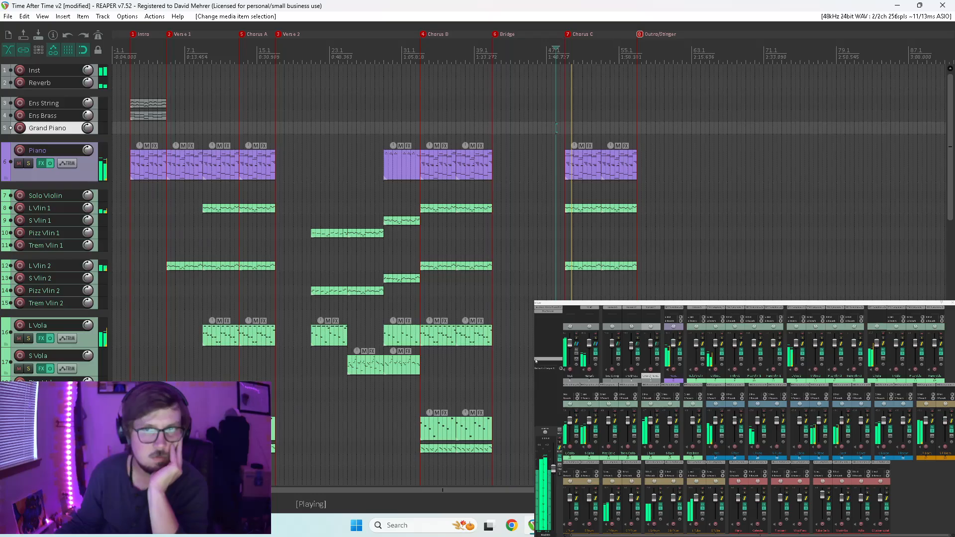
# Stop the full-mix playback, solo the woodwind tracks, and audition them from the start of Verse 2 through Chorus B.
pyautogui.moveTo(950, 139); pyautogui.dragTo(945, 377)
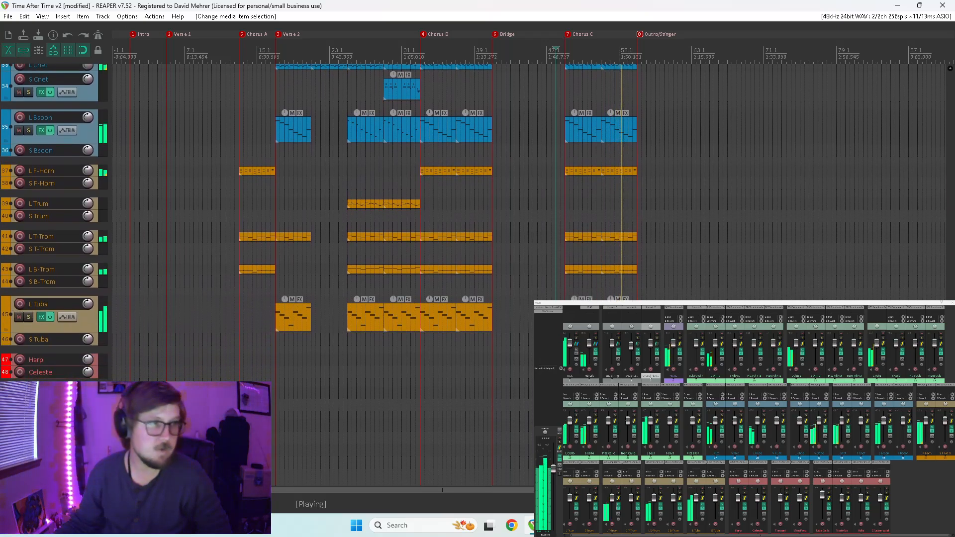
pyautogui.press('space')
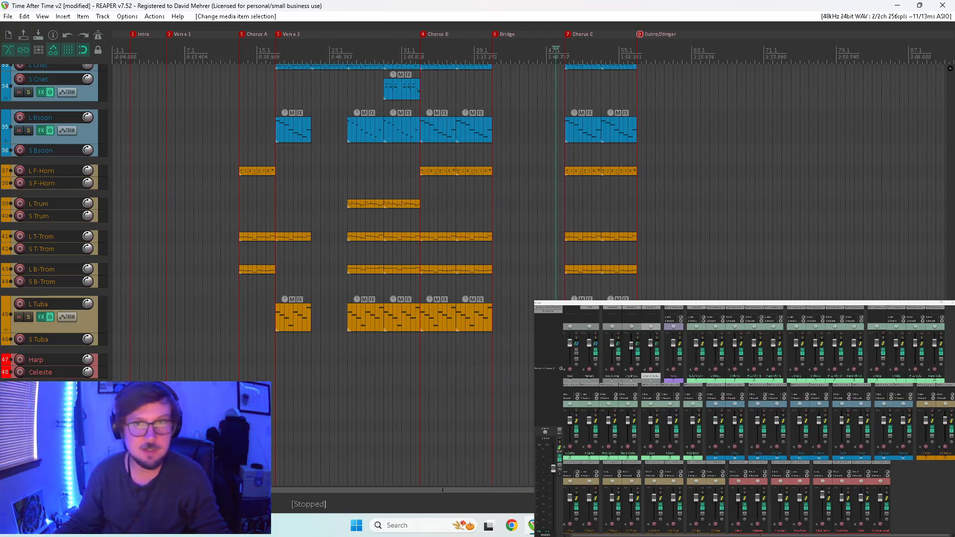
pyautogui.moveTo(949, 327); pyautogui.dragTo(911, 55)
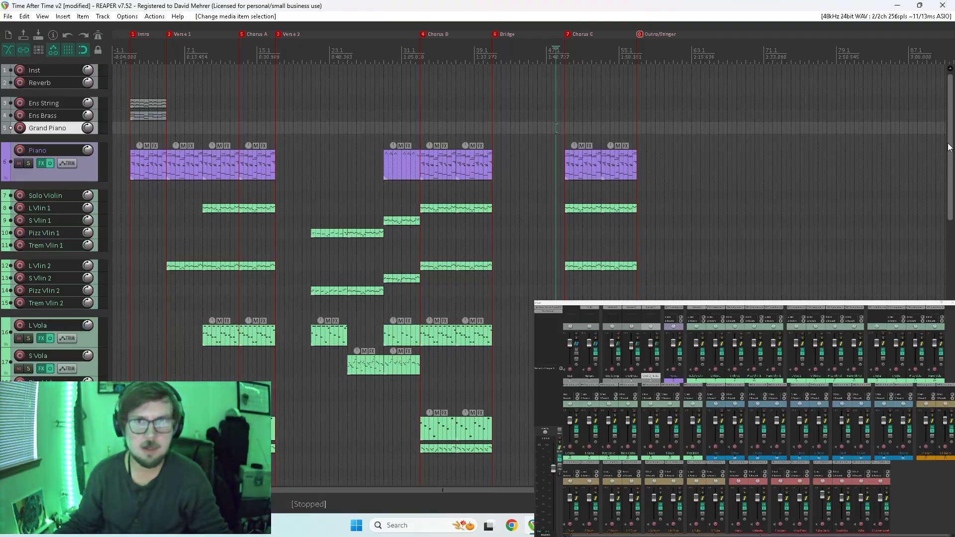
pyautogui.moveTo(951, 146); pyautogui.dragTo(927, 281)
pyautogui.moveTo(720, 417); pyautogui.dragTo(898, 419)
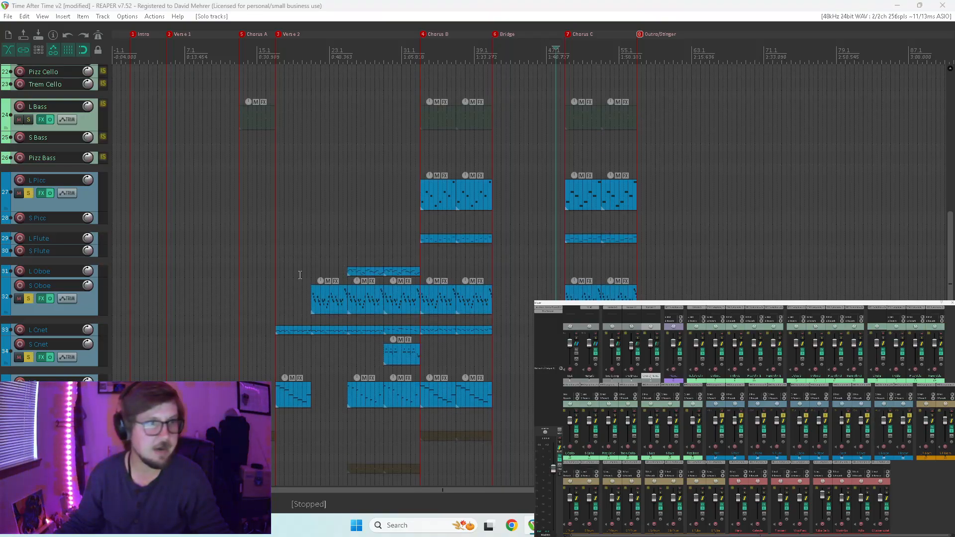
pyautogui.click(274, 261)
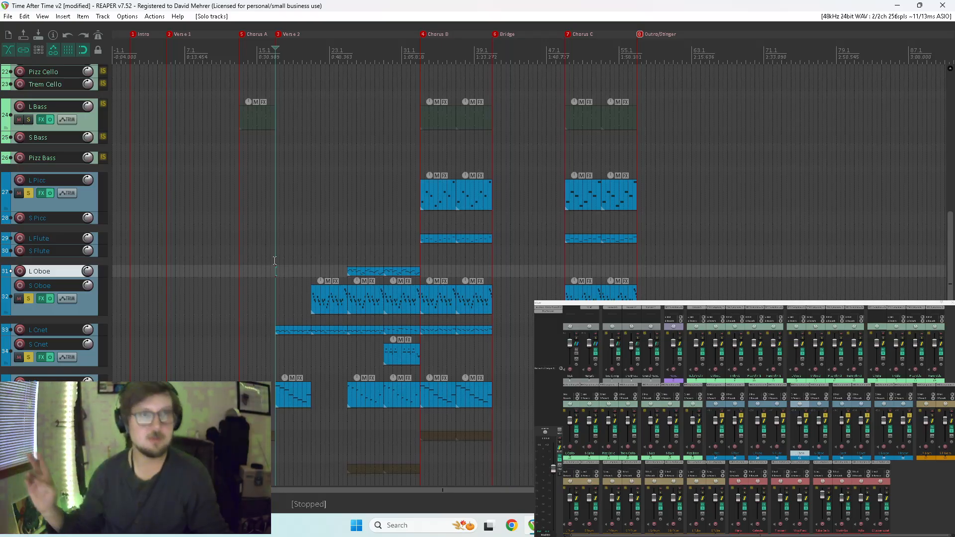
pyautogui.press('space')
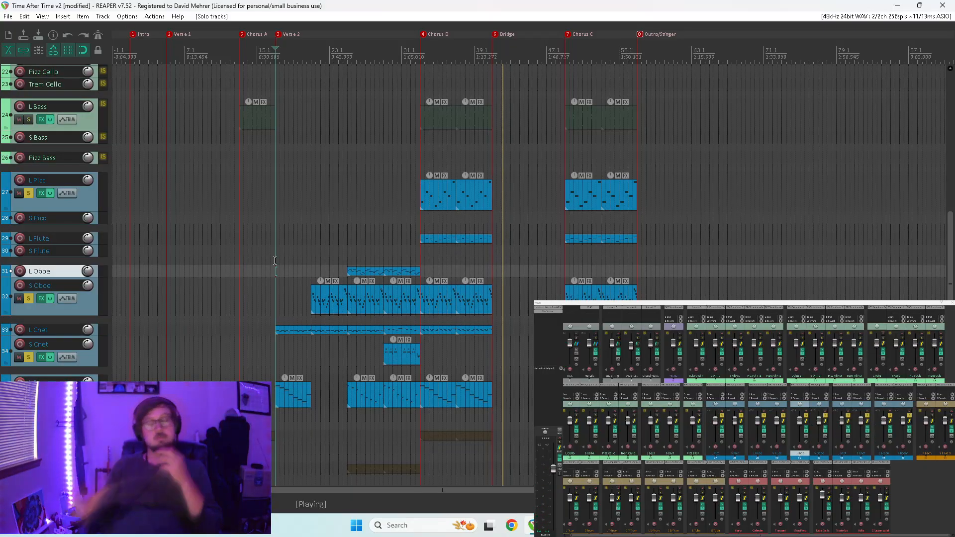
pyautogui.press('space')
# Adjust the last note's velocity in the first Chorus B L Picc item to match its neighbours, auditioning the passage, and close the MIDI editor.
pyautogui.doubleClick(446, 195)
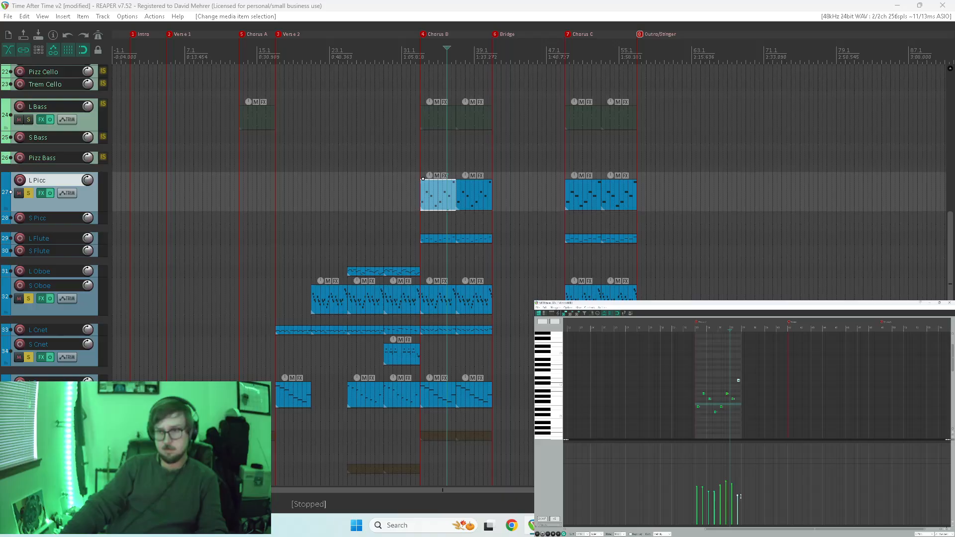
pyautogui.press('space')
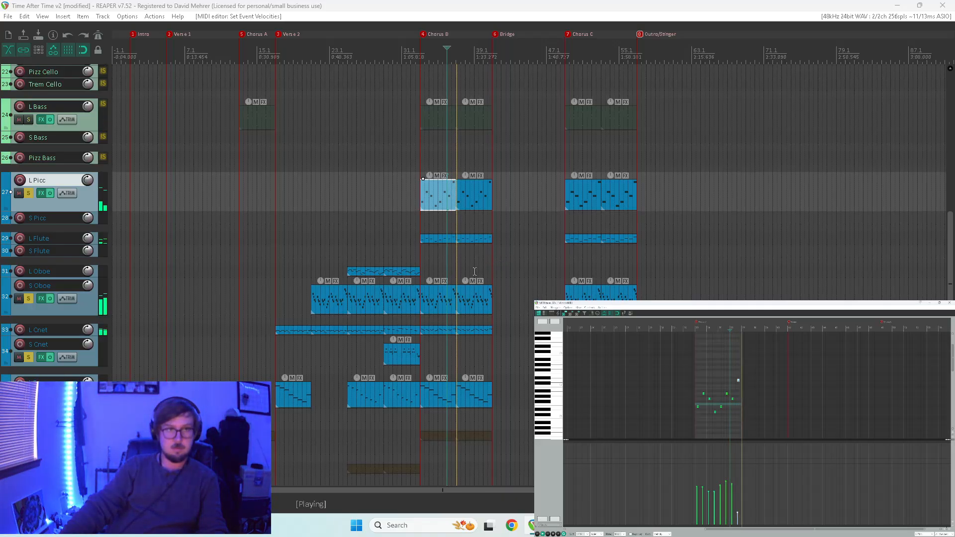
pyautogui.click(483, 169)
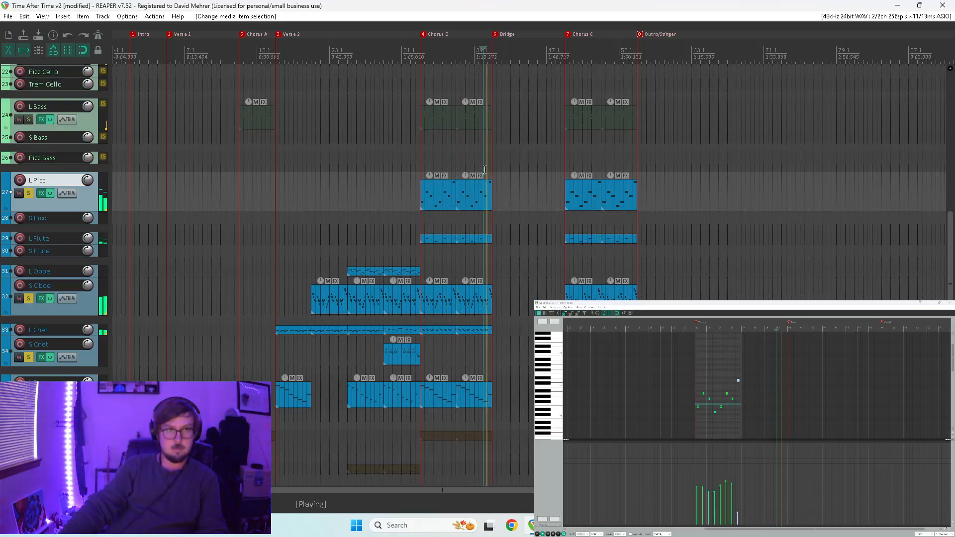
pyautogui.press('space')
pyautogui.click(450, 165)
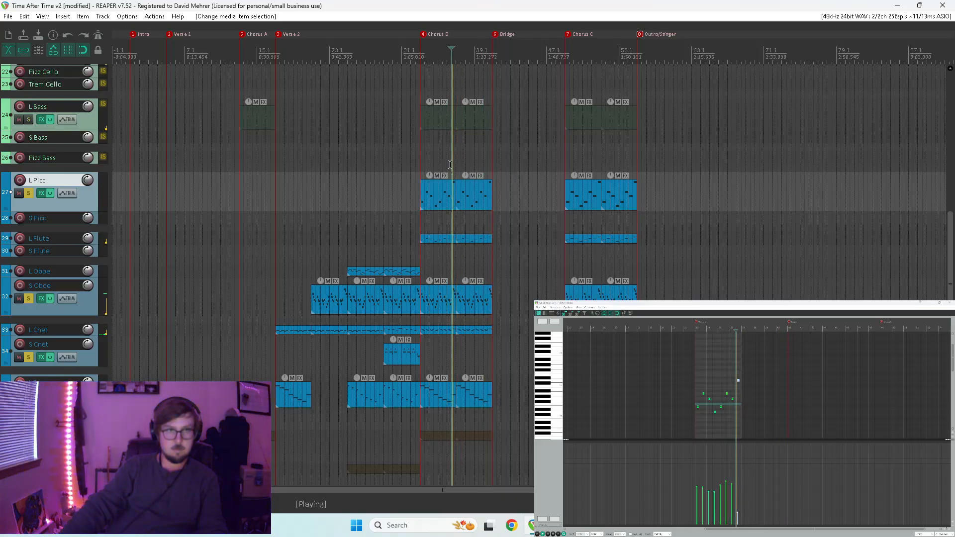
pyautogui.click(488, 169)
pyautogui.press('space')
pyautogui.press('space')
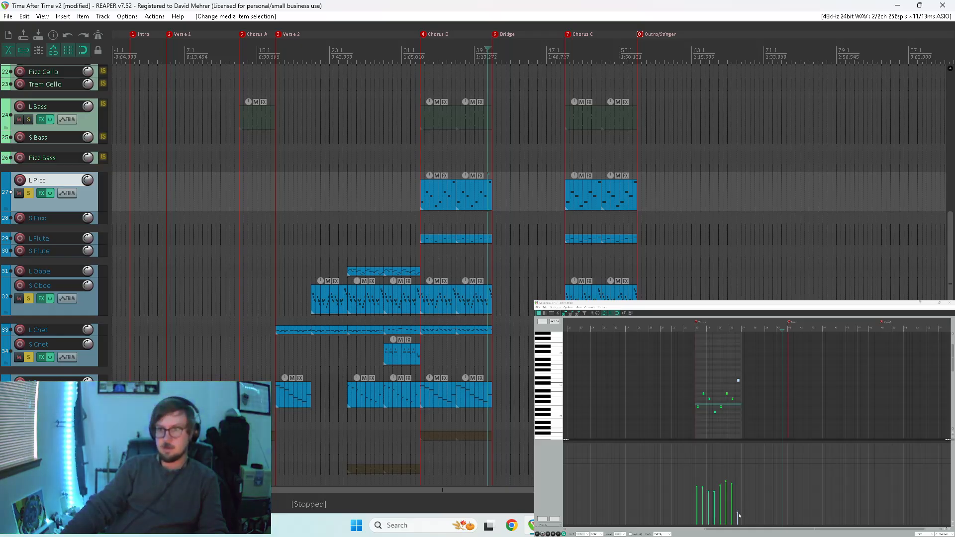
pyautogui.moveTo(738, 513); pyautogui.dragTo(739, 507)
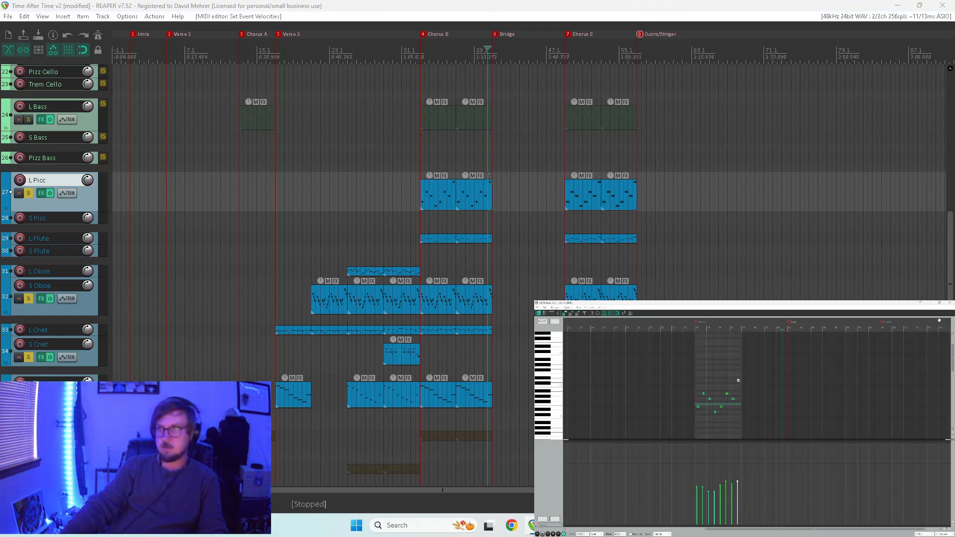
pyautogui.hotkey('ctrl', 'm')
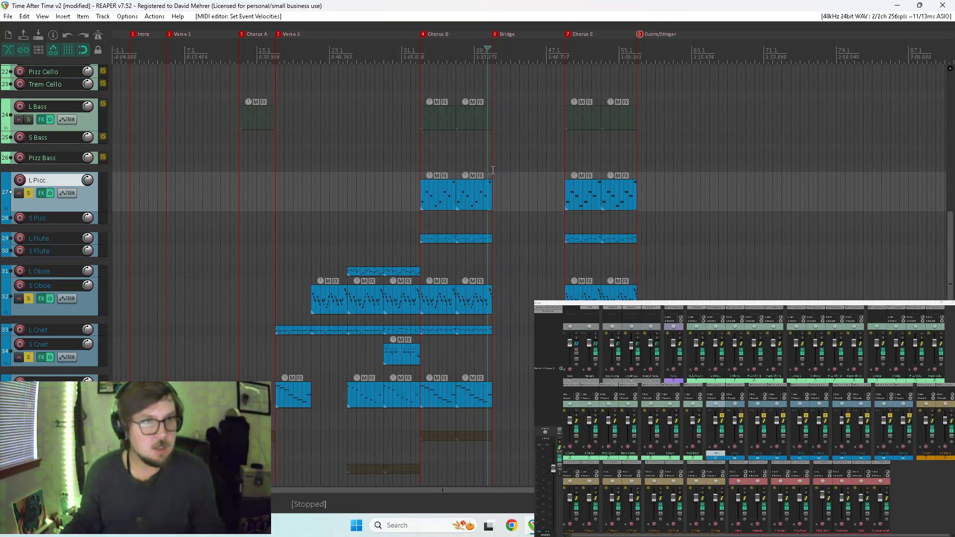
# Reopen the first Chorus B L Picc item and add a level controller curve across it, with an extra point near the last note.
pyautogui.scroll(3, 510, 202)
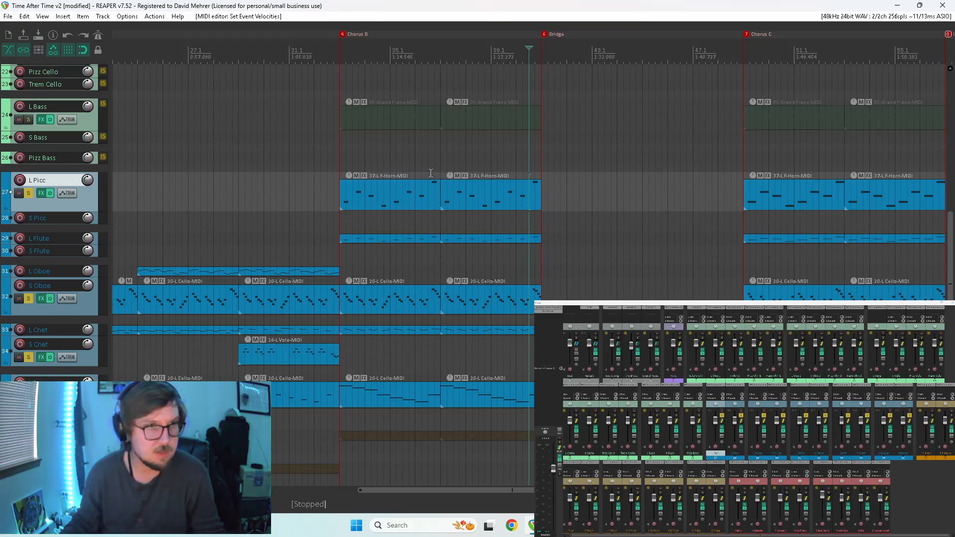
pyautogui.doubleClick(426, 188)
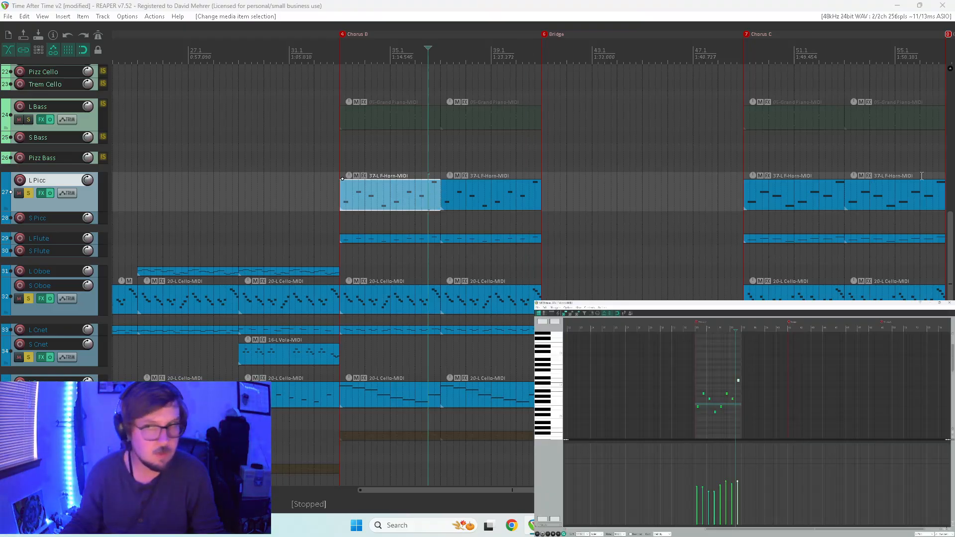
pyautogui.click(554, 521)
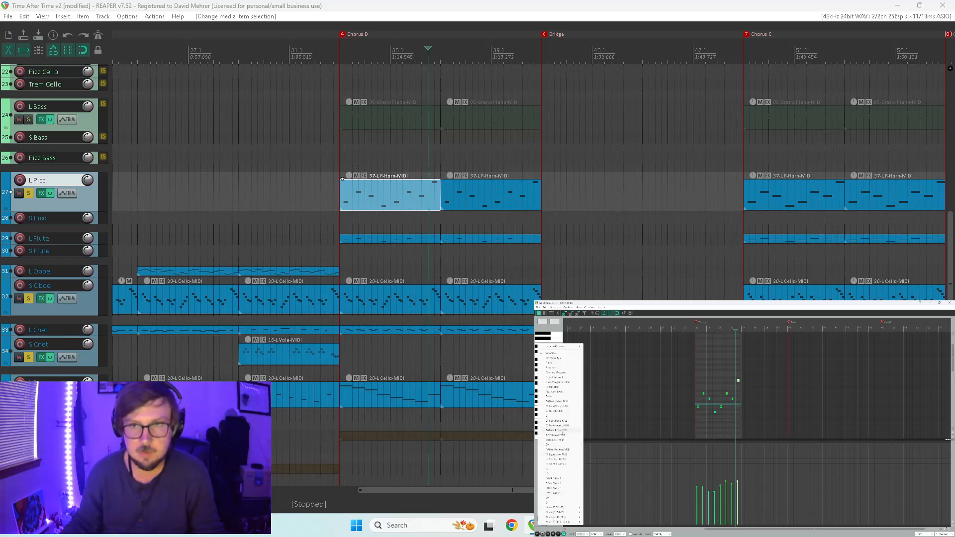
pyautogui.click(560, 406)
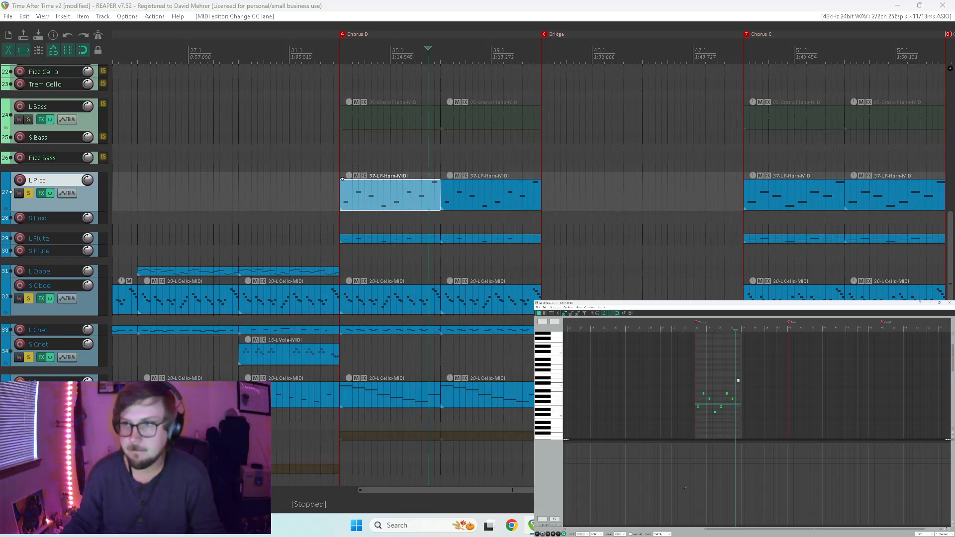
pyautogui.scroll(3, 750, 480)
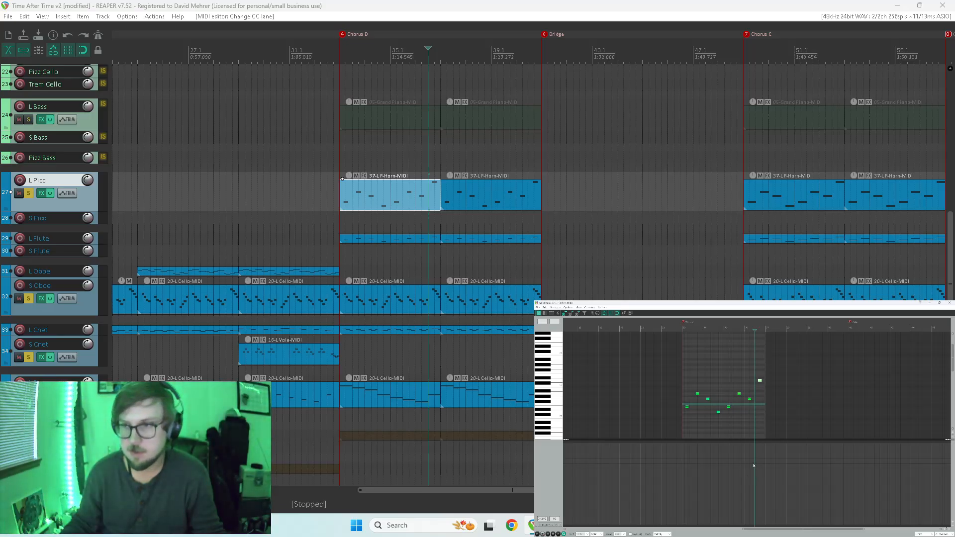
pyautogui.click(682, 464)
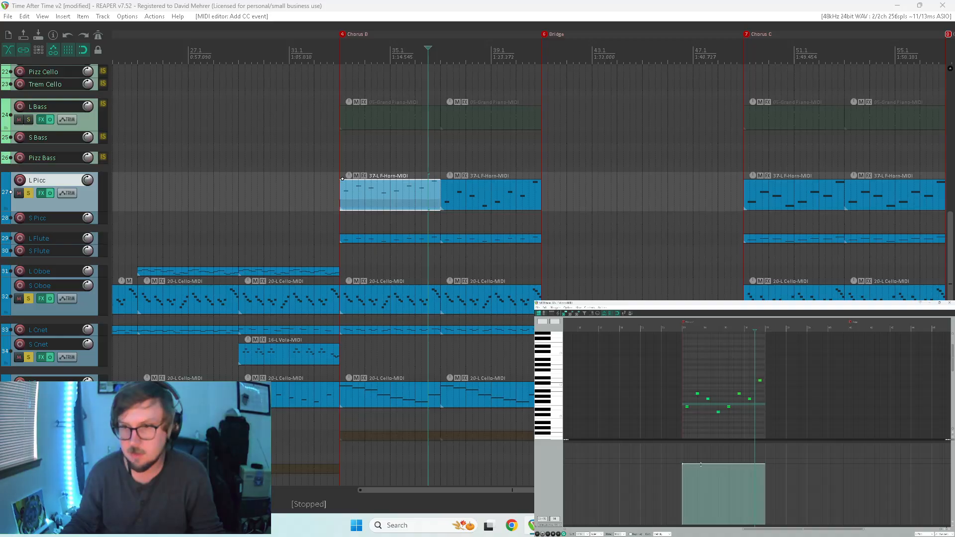
pyautogui.click(755, 464)
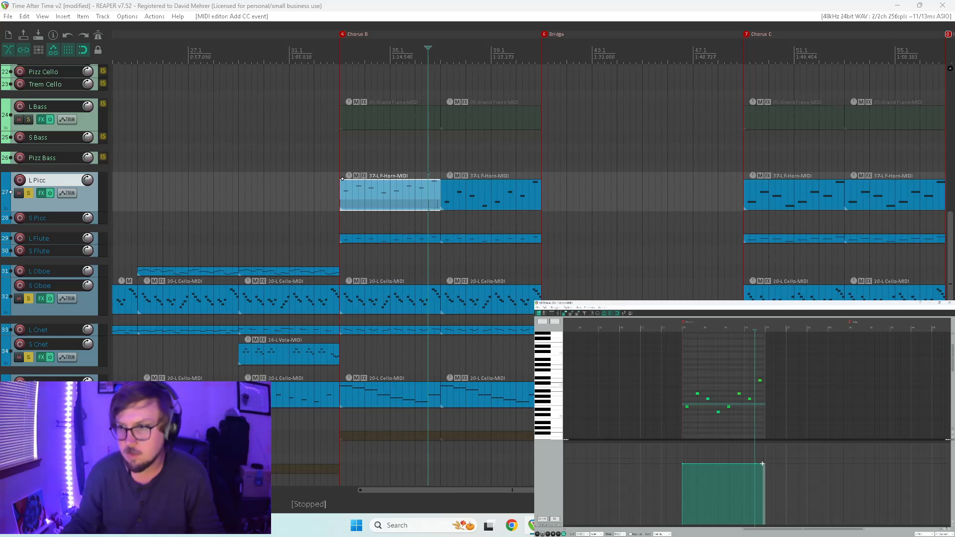
# Shape a dip in the L Picc controller curve beneath the last note, return it to its former level, and audition it.
pyautogui.moveTo(758, 464); pyautogui.dragTo(758, 459)
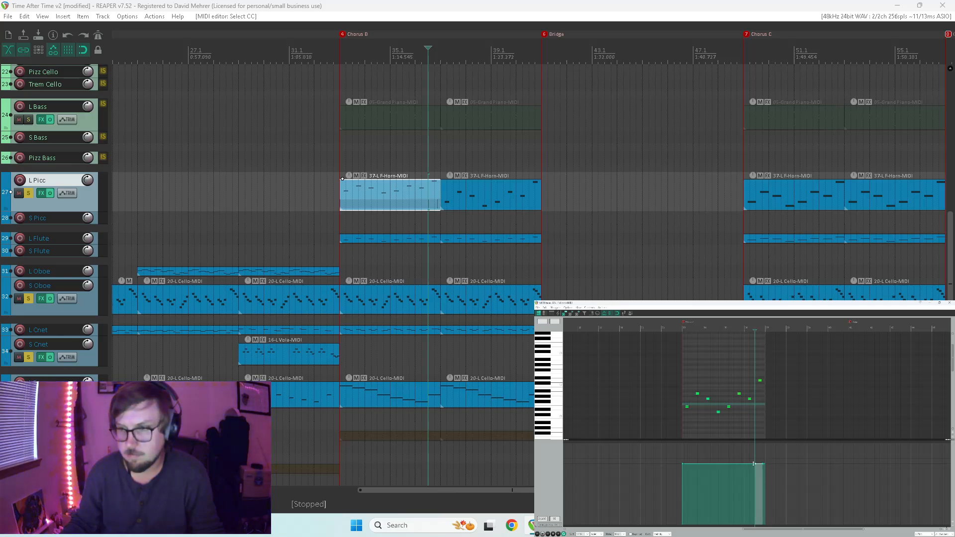
pyautogui.click(758, 463)
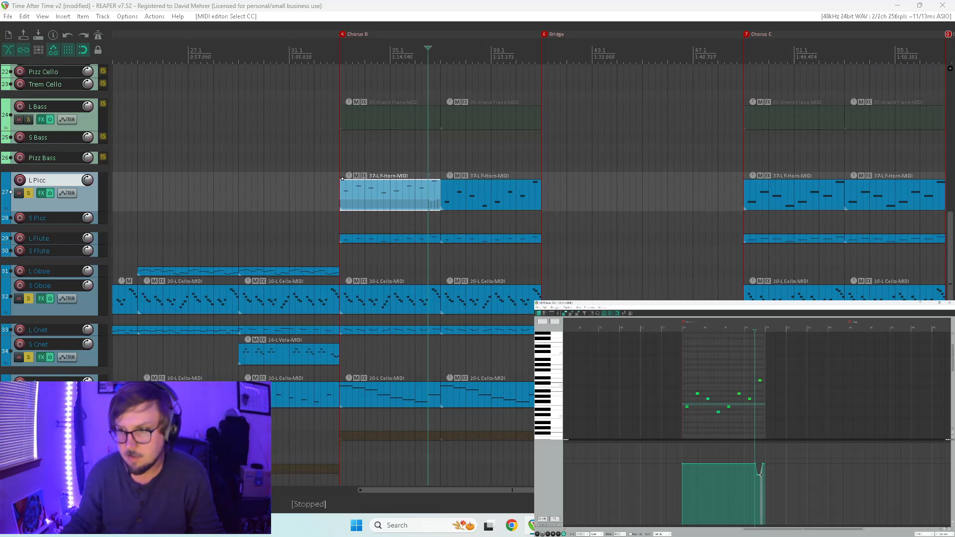
pyautogui.scroll(3, 760, 475)
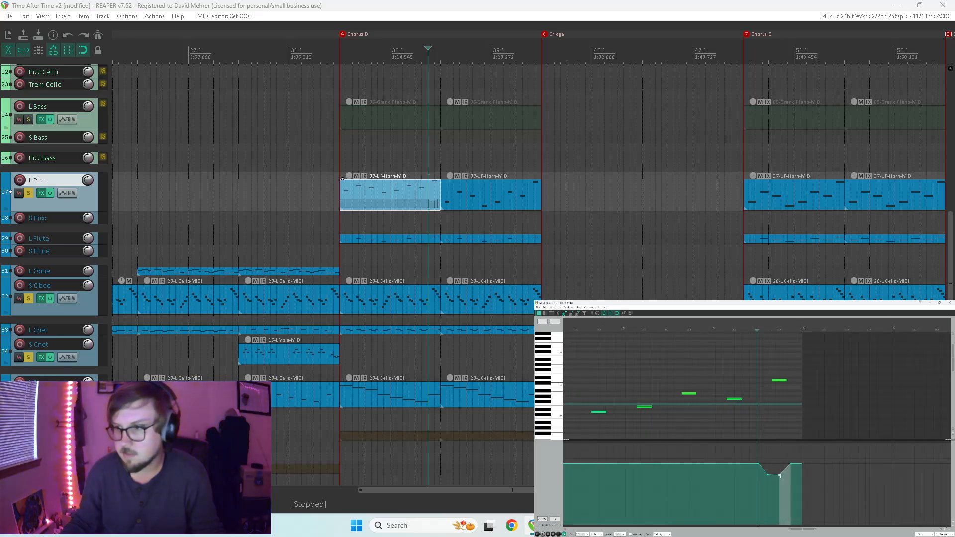
pyautogui.doubleClick(780, 474)
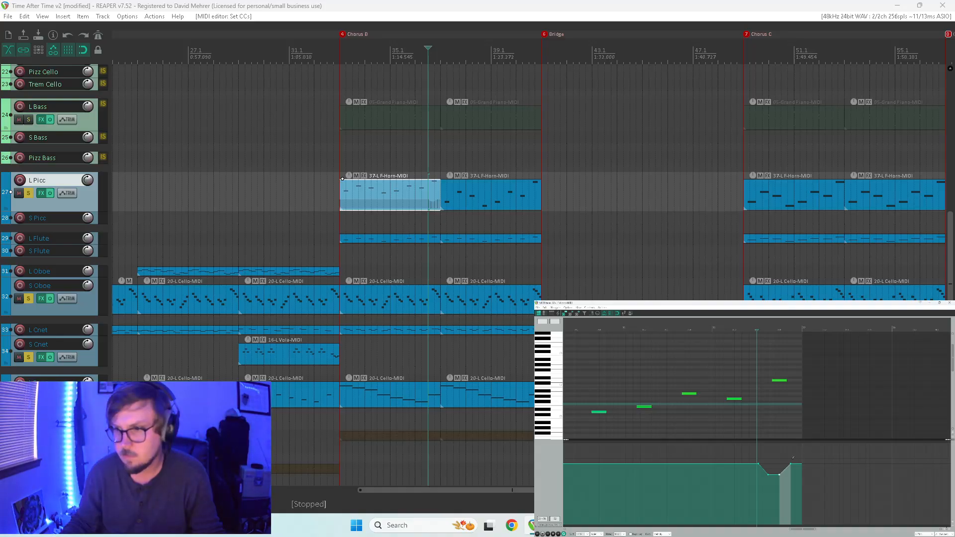
pyautogui.moveTo(767, 479); pyautogui.dragTo(796, 461)
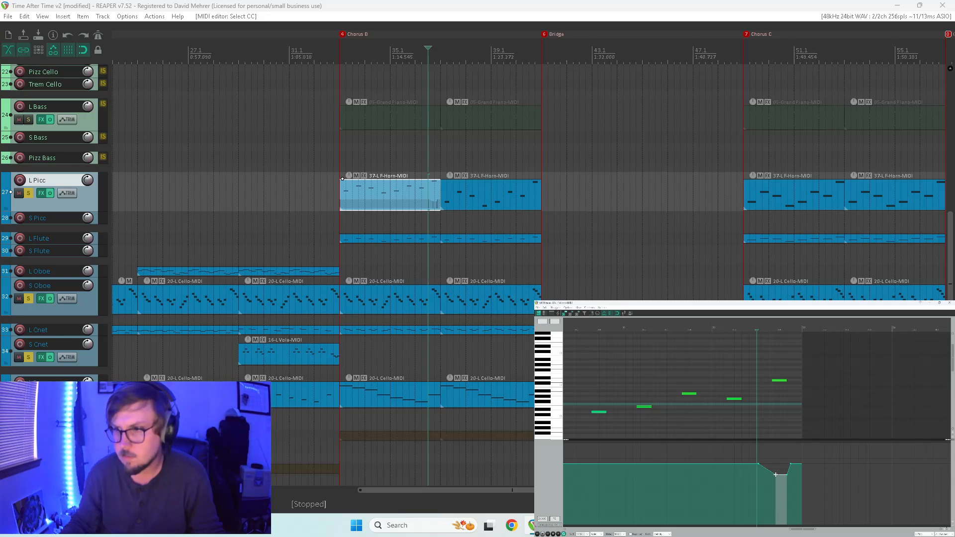
pyautogui.press('space')
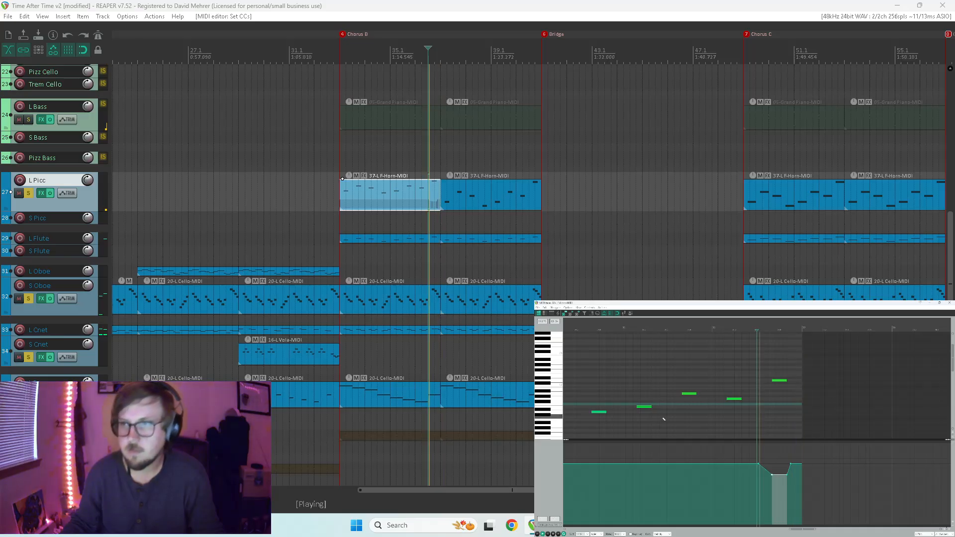
pyautogui.press('space')
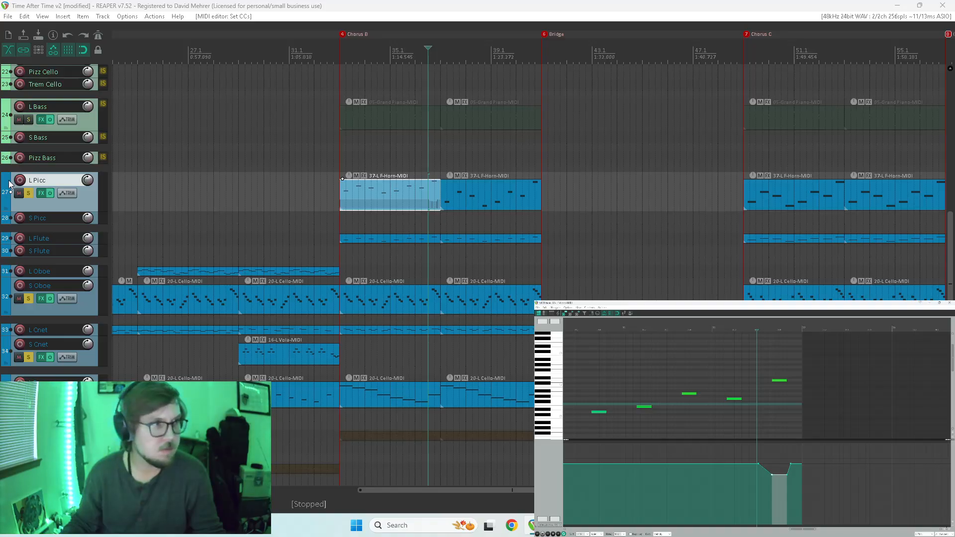
# Remove the solo from the S Oboe, clarinet and bassoon tracks and replay the first half of Chorus B.
pyautogui.moveTo(30, 297); pyautogui.dragTo(32, 398)
pyautogui.press('space')
pyautogui.press('space')
pyautogui.click(402, 165)
pyautogui.press('space')
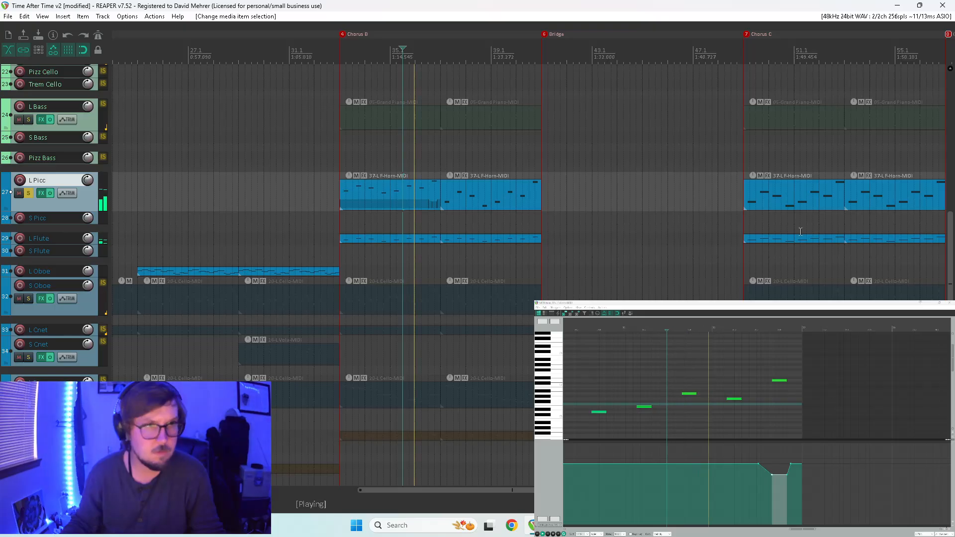
# Lower the controller dip under the last L Picc note to the minimum, stop playback and close the MIDI editor.
pyautogui.moveTo(780, 475); pyautogui.dragTo(769, 522)
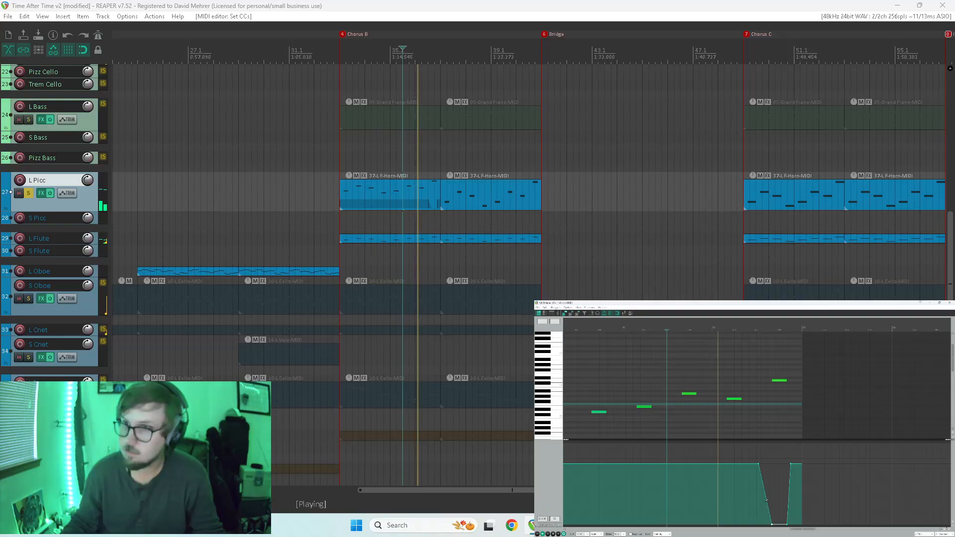
pyautogui.press('space')
pyautogui.click(948, 303)
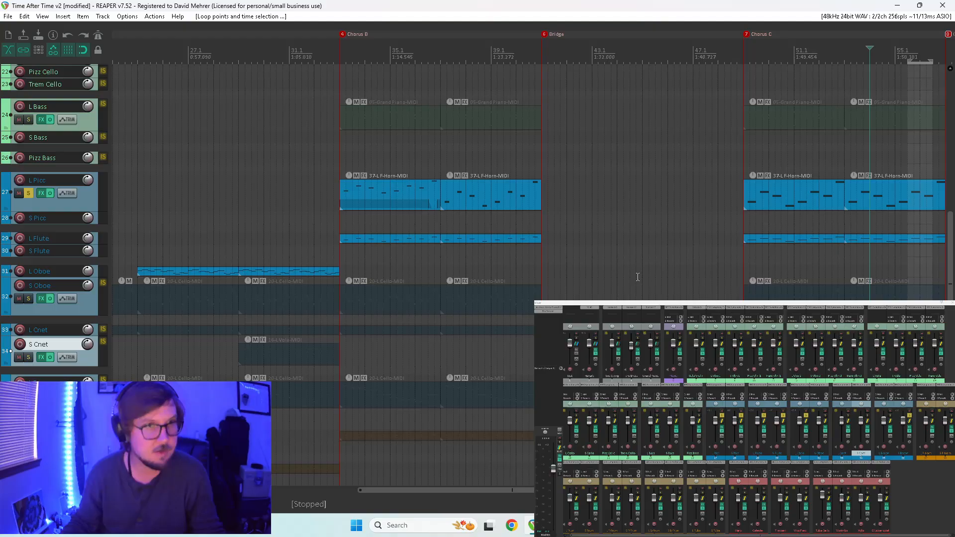
# Replace the second Chorus B L Picc item with a copy of the first and play back from the copy's start.
pyautogui.click(509, 194)
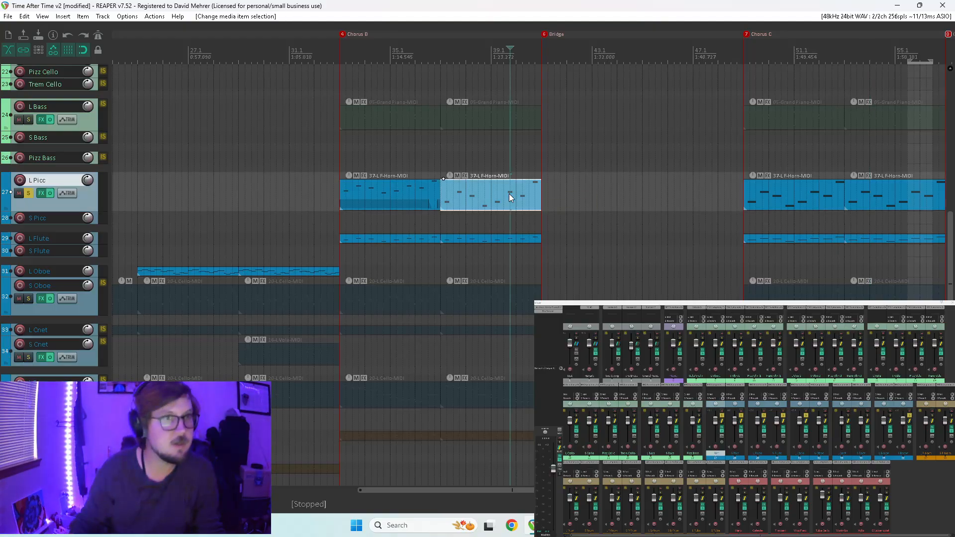
pyautogui.press('Delete')
pyautogui.click(371, 189)
pyautogui.moveTo(369, 190); pyautogui.dragTo(476, 193)
pyautogui.click(446, 188)
pyautogui.press('space')
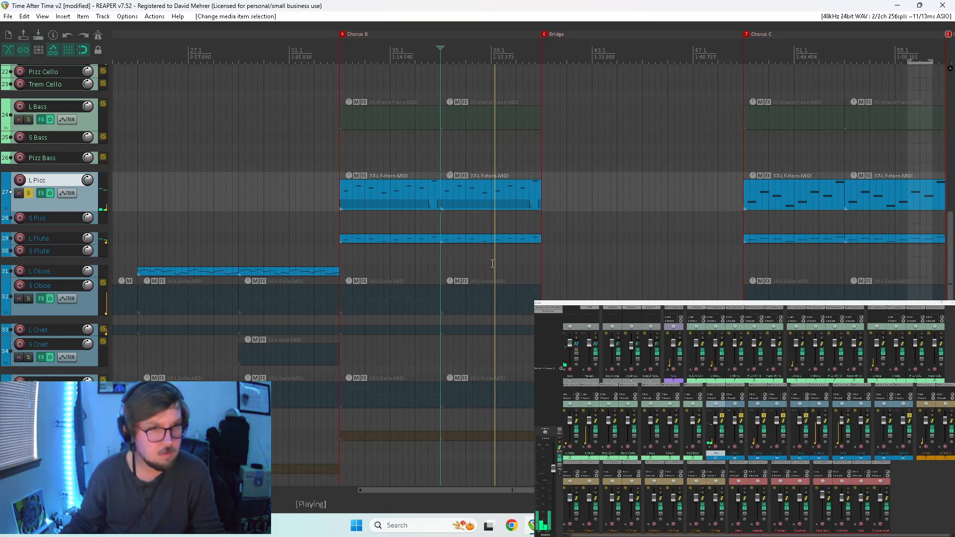
# Compare the playback with the L Picc track's solo off and on again, and stop playback.
pyautogui.click(722, 416)
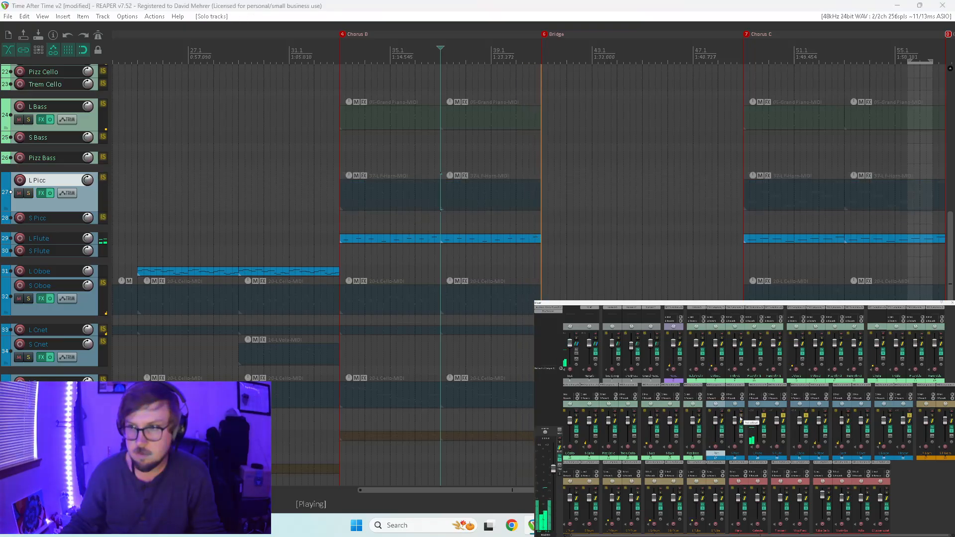
pyautogui.click(722, 416)
pyautogui.press('space')
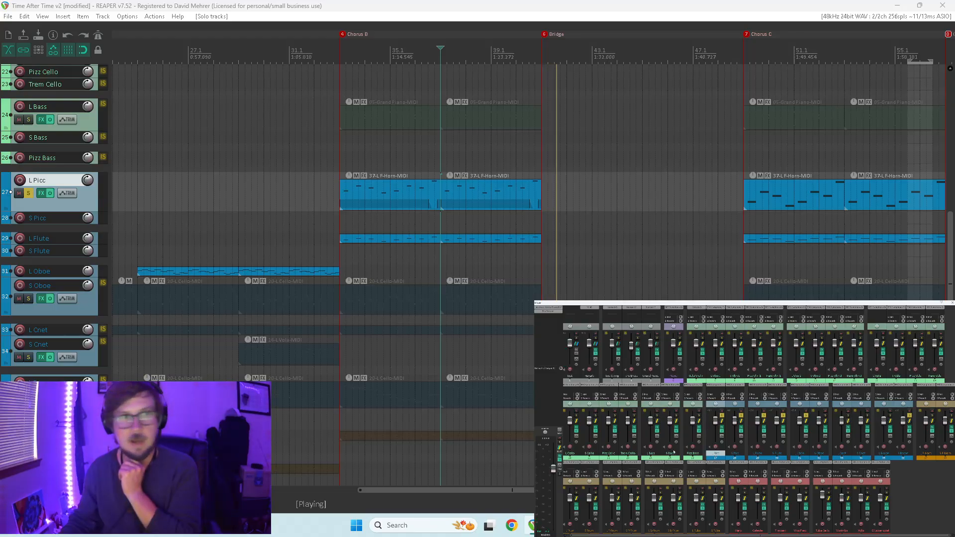
pyautogui.scroll(-3, 664, 293)
pyautogui.press('space')
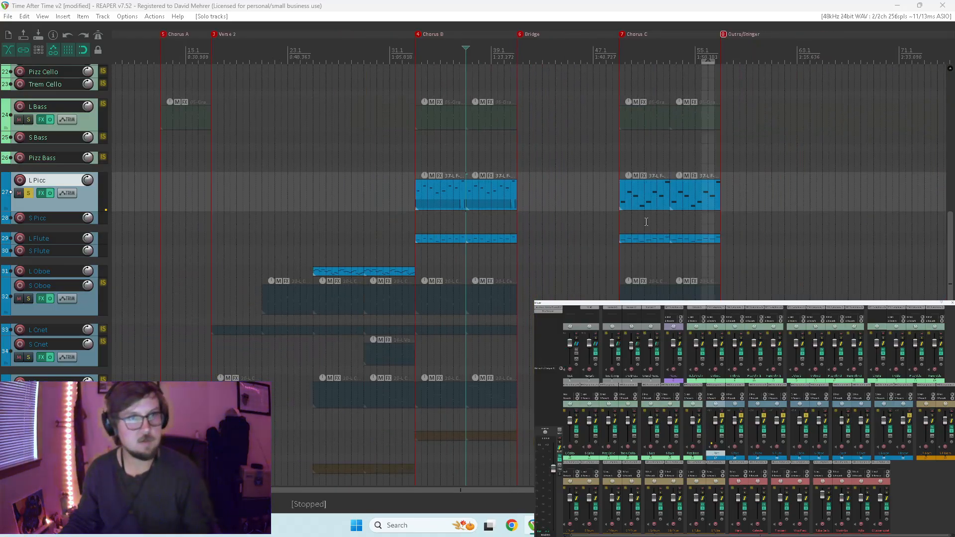
# Replace both Chorus C L Picc items with copies of the two Chorus B L Picc items.
pyautogui.moveTo(646, 222); pyautogui.dragTo(760, 205)
pyautogui.press('Delete')
pyautogui.moveTo(488, 191); pyautogui.dragTo(640, 195)
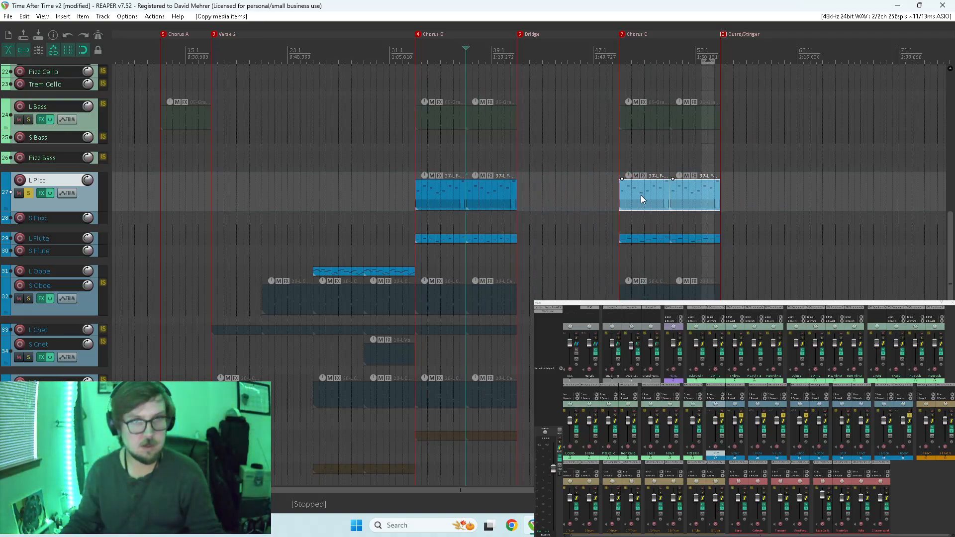
# Extend the controller dip under the last L Picc note to the item's end in Chorus C, align its start with the note, and close the editor.
pyautogui.doubleClick(640, 194)
pyautogui.moveTo(814, 368); pyautogui.dragTo(690, 400)
pyautogui.scroll(4, 716, 414)
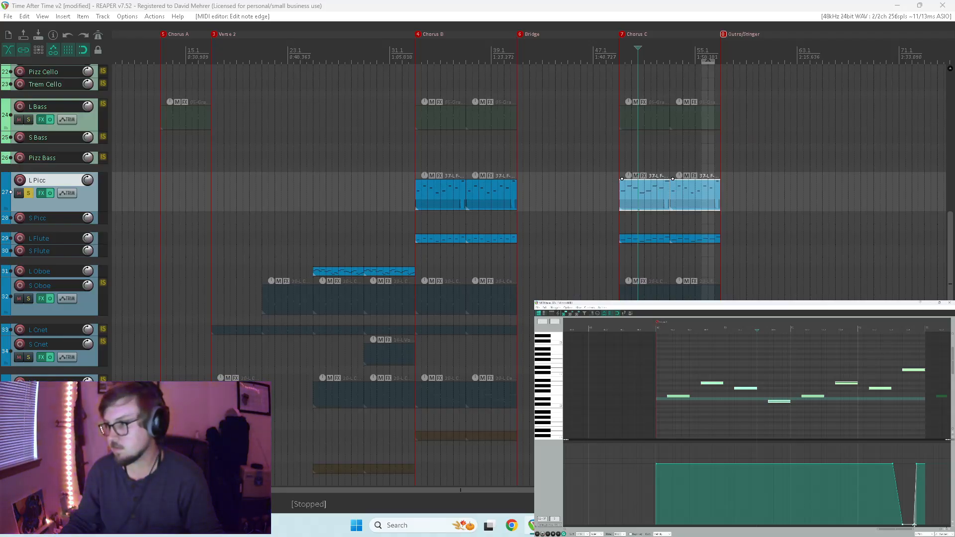
pyautogui.moveTo(914, 524); pyautogui.dragTo(926, 525)
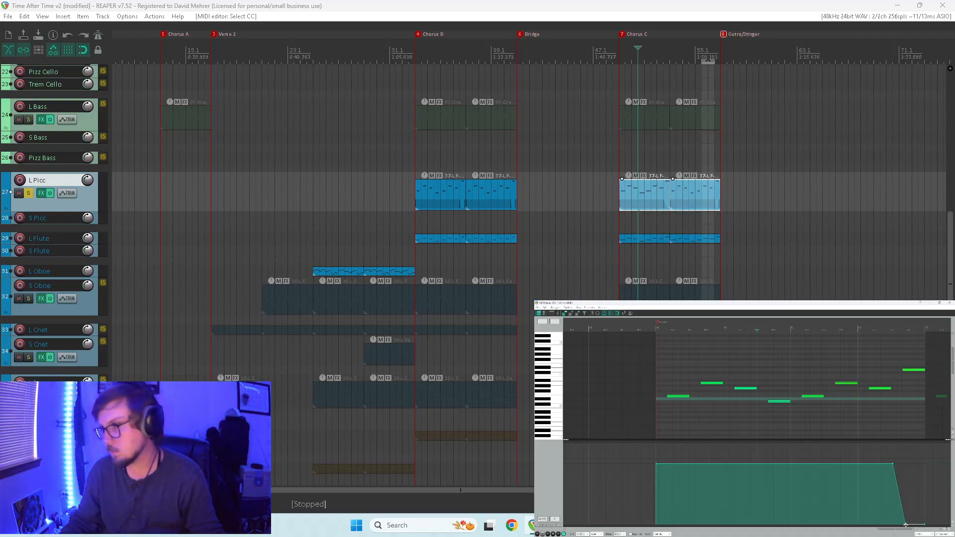
pyautogui.click(904, 396)
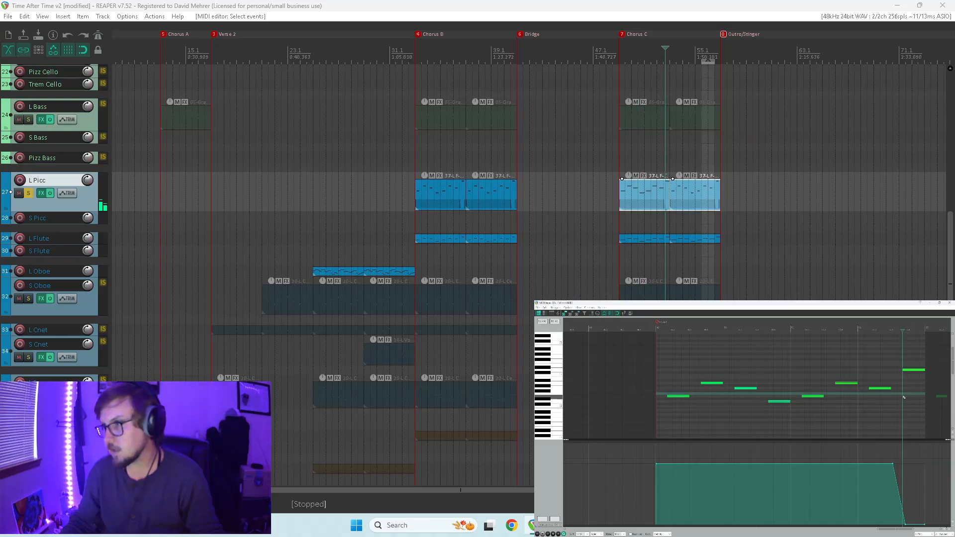
pyautogui.click(901, 524)
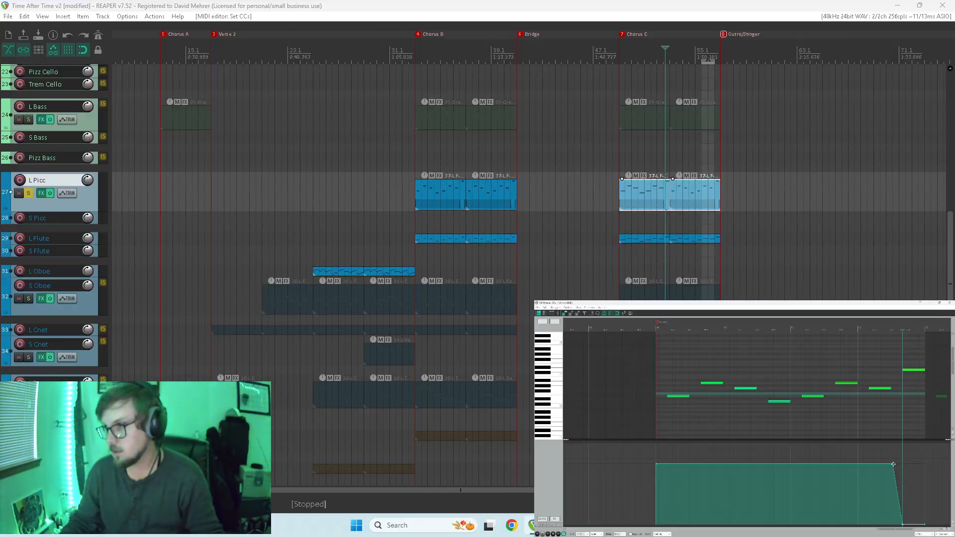
pyautogui.click(878, 426)
pyautogui.click(949, 302)
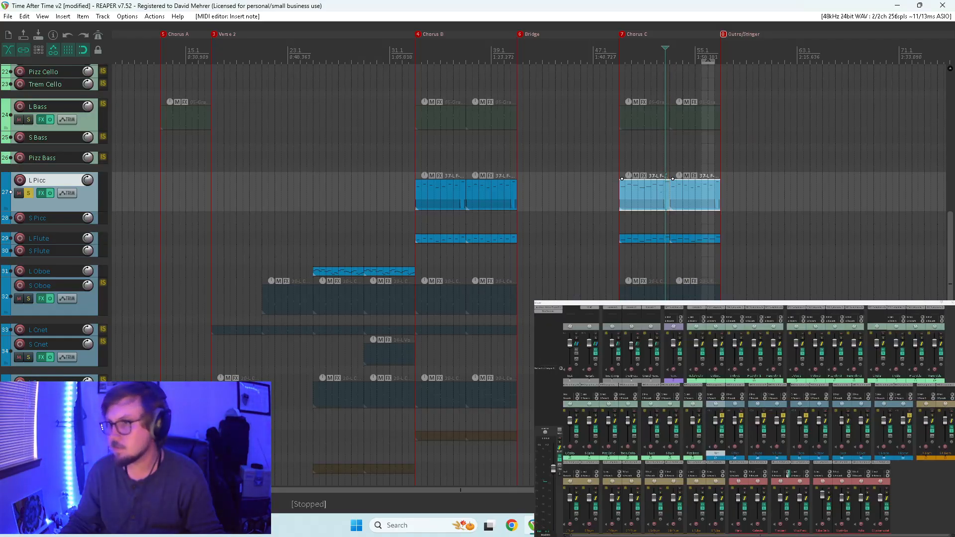
# Play back Chorus C and delete the stray low note near the end of both L Picc items.
pyautogui.moveTo(702, 196)
pyautogui.mouseDown()
pyautogui.moveTo(639, 196)
pyautogui.moveTo(696, 191)
pyautogui.mouseUp()
pyautogui.press('space')
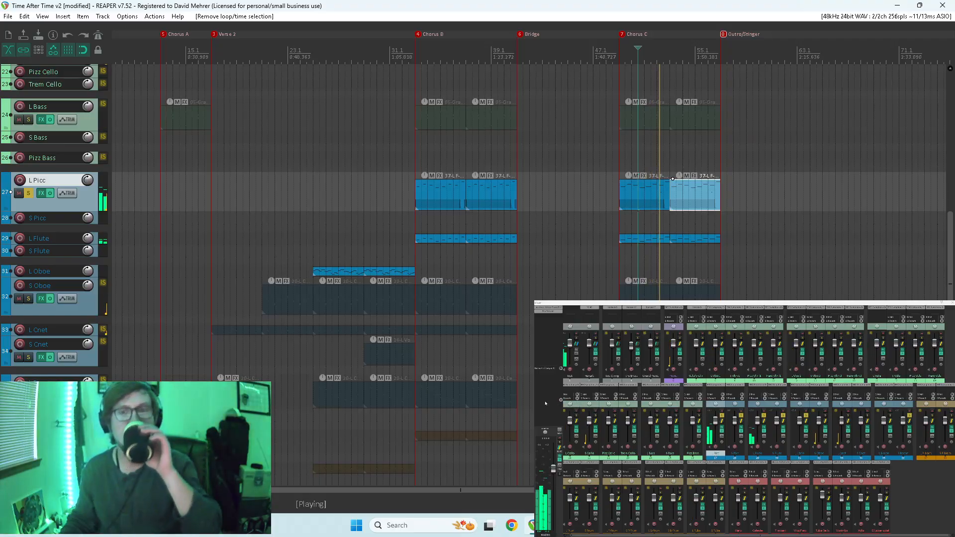
pyautogui.click(659, 218)
pyautogui.doubleClick(659, 193)
pyautogui.press('space')
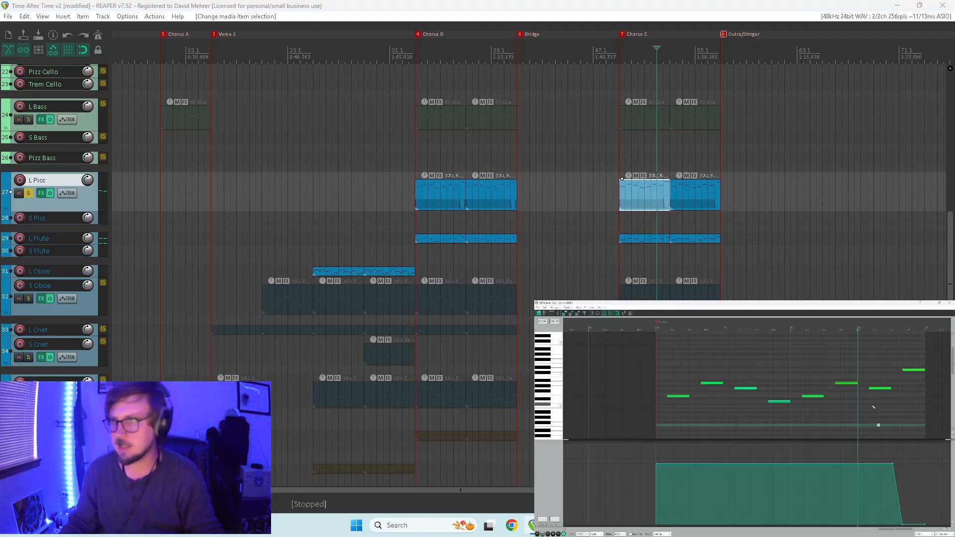
pyautogui.click(952, 302)
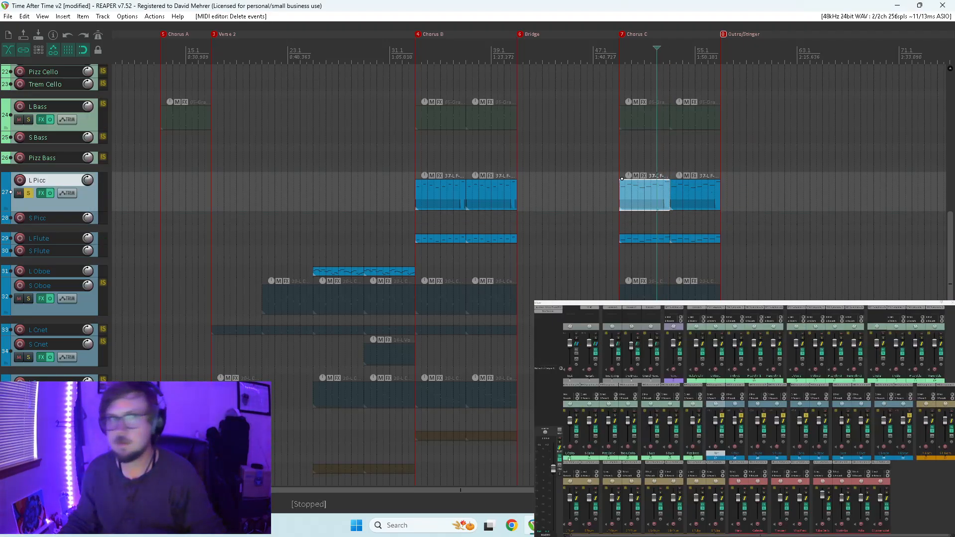
pyautogui.click(688, 196)
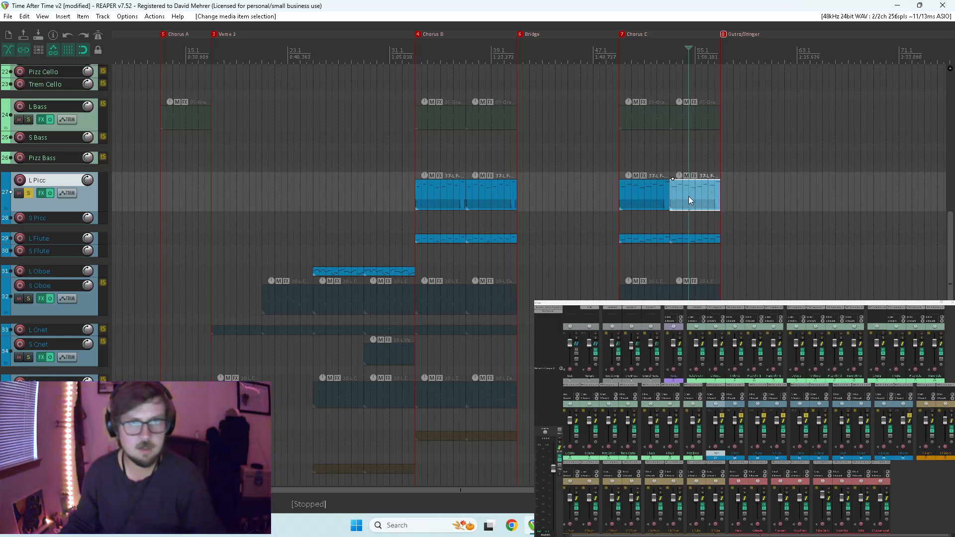
pyautogui.doubleClick(703, 197)
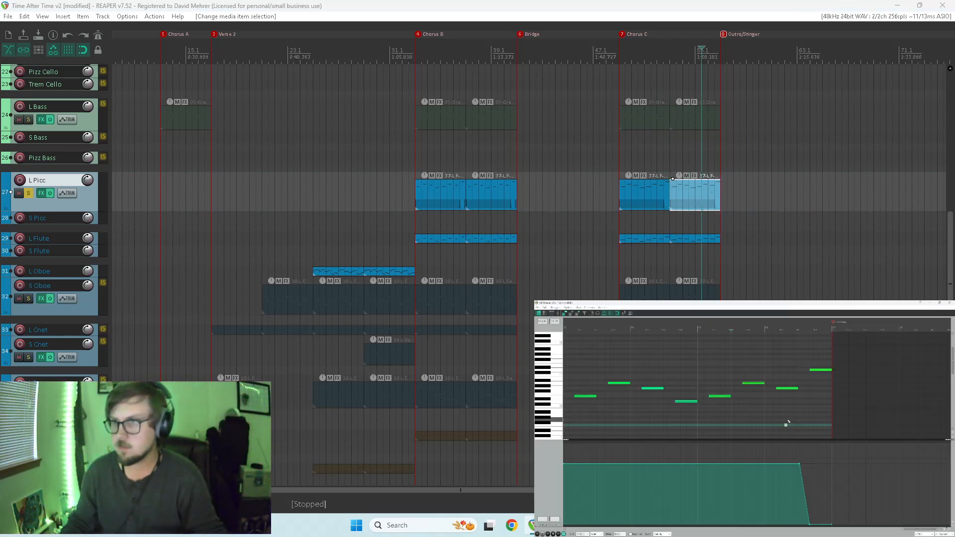
pyautogui.click(950, 302)
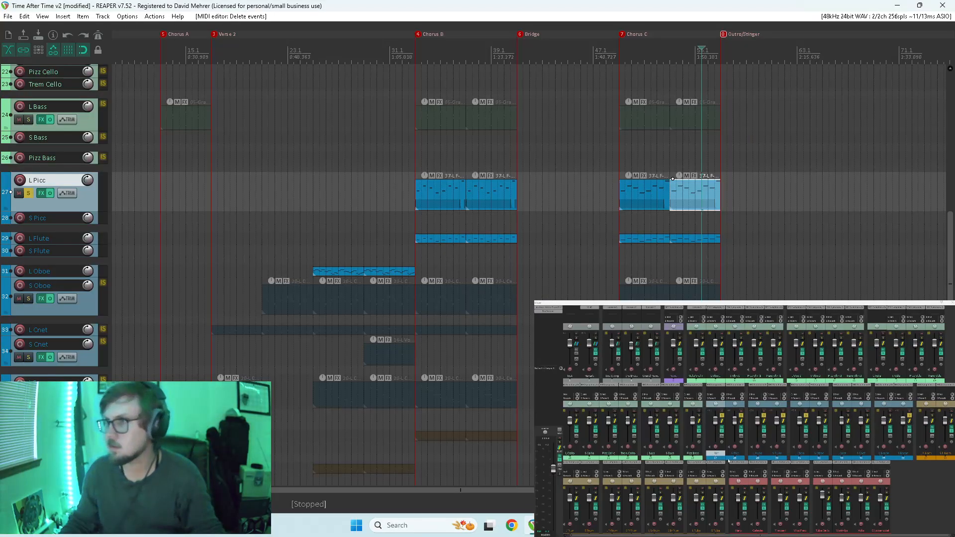
# Play back the L Picc part from the start of Chorus C through the junction between its two items, and stop.
pyautogui.click(617, 216)
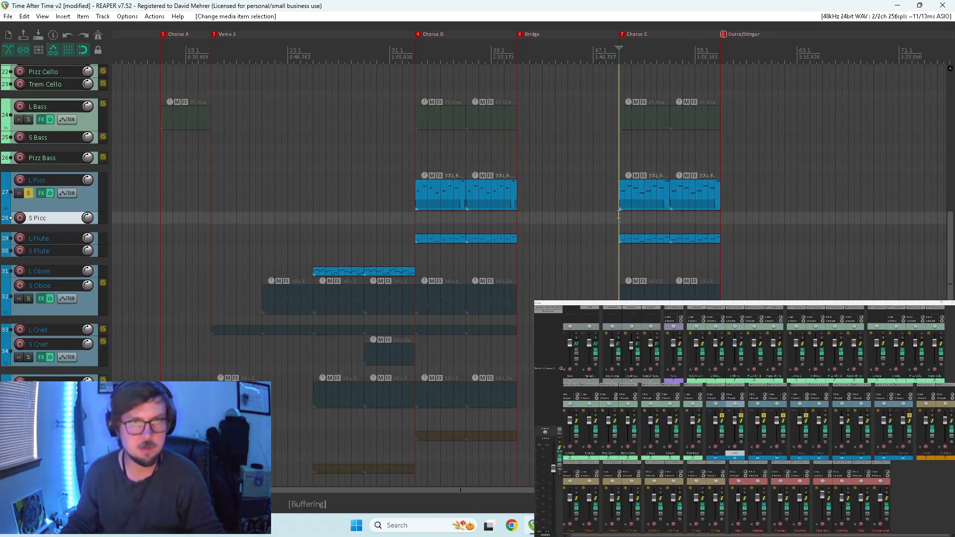
pyautogui.press('space')
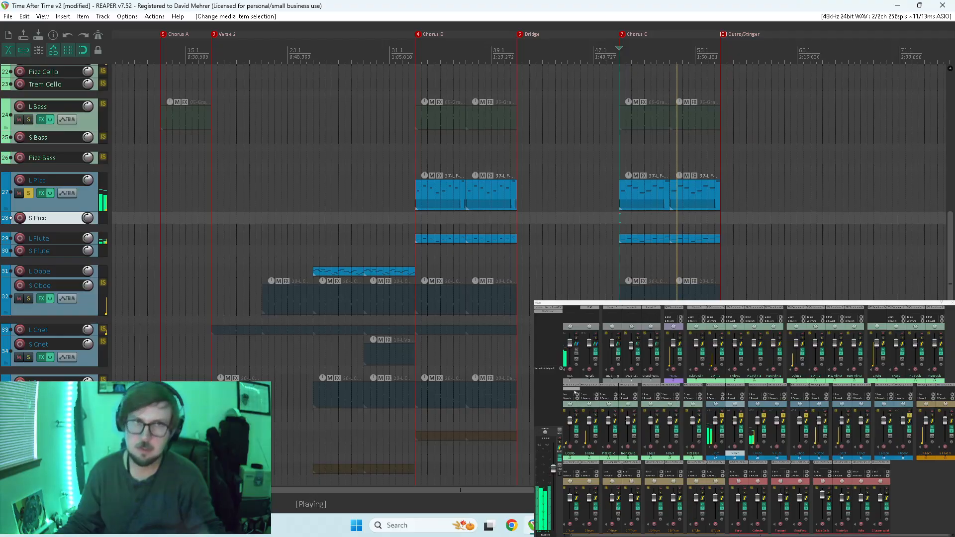
pyautogui.click(663, 173)
pyautogui.scroll(6, 694, 173)
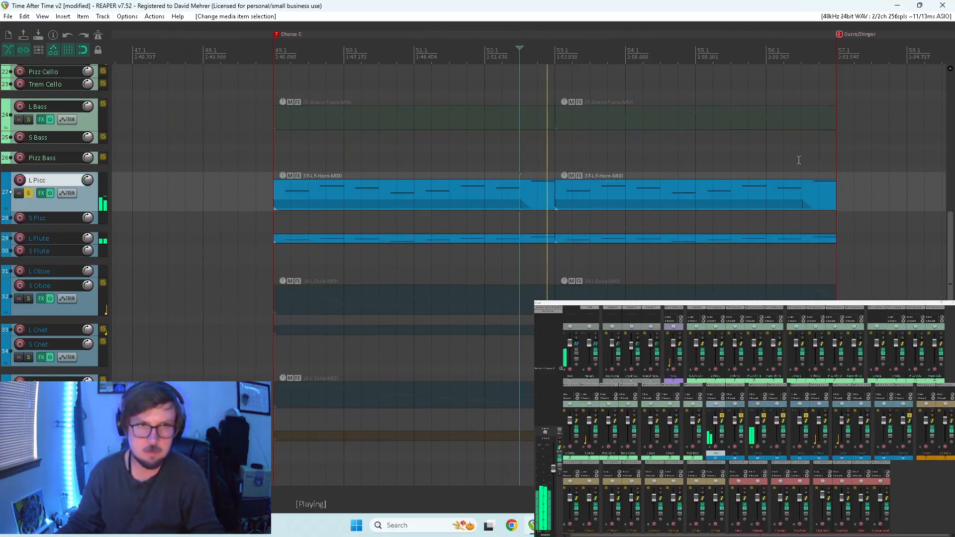
pyautogui.press('space')
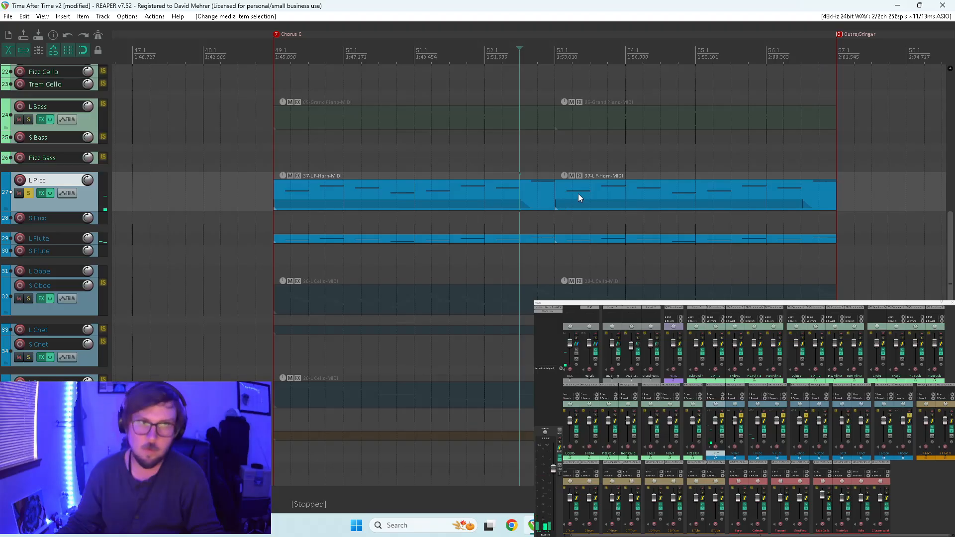
# Glue the two Chorus C L Picc items into one item.
pyautogui.moveTo(571, 194); pyautogui.dragTo(547, 192)
pyautogui.rightClick(550, 192)
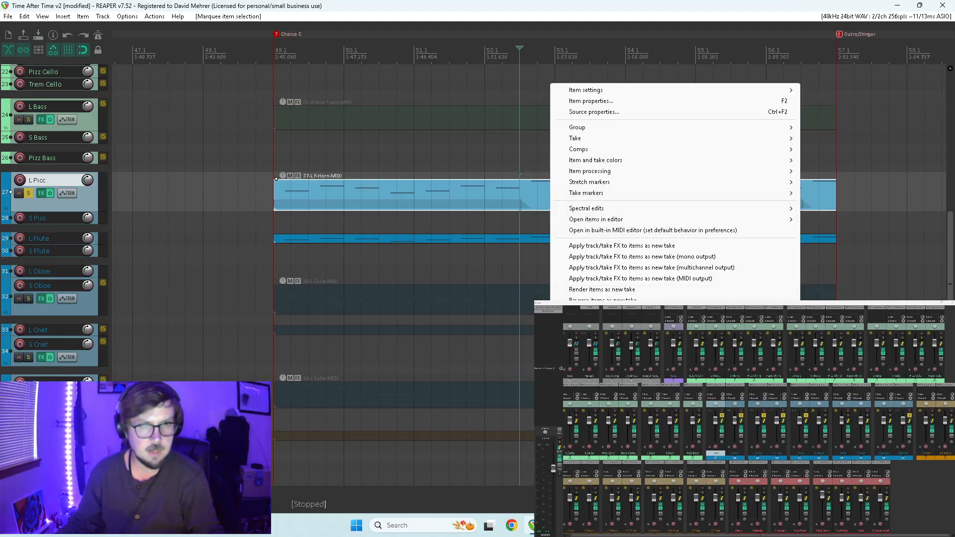
pyautogui.click(612, 291)
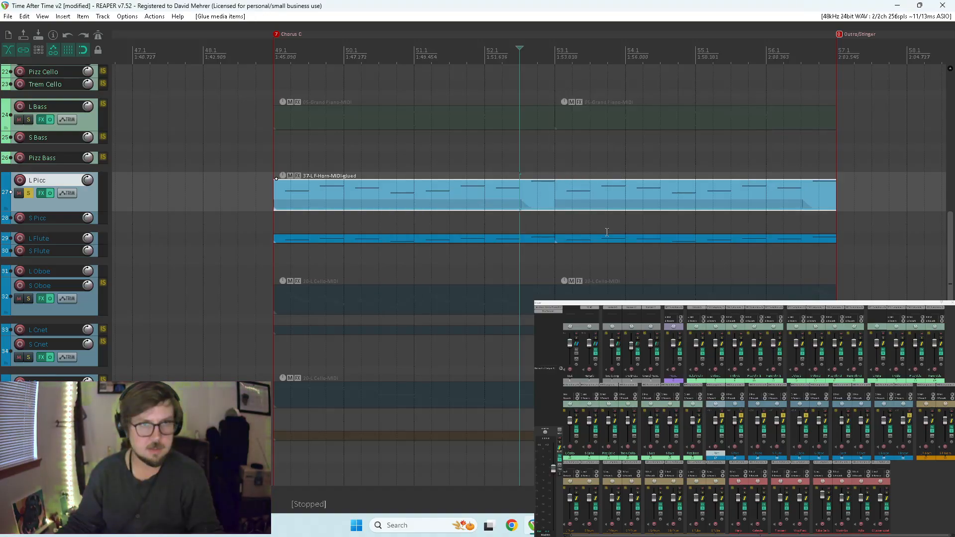
# Move the controller's return after the middle dip slightly later in the glued Chorus C item and give the preceding low point a linear shape.
pyautogui.doubleClick(558, 196)
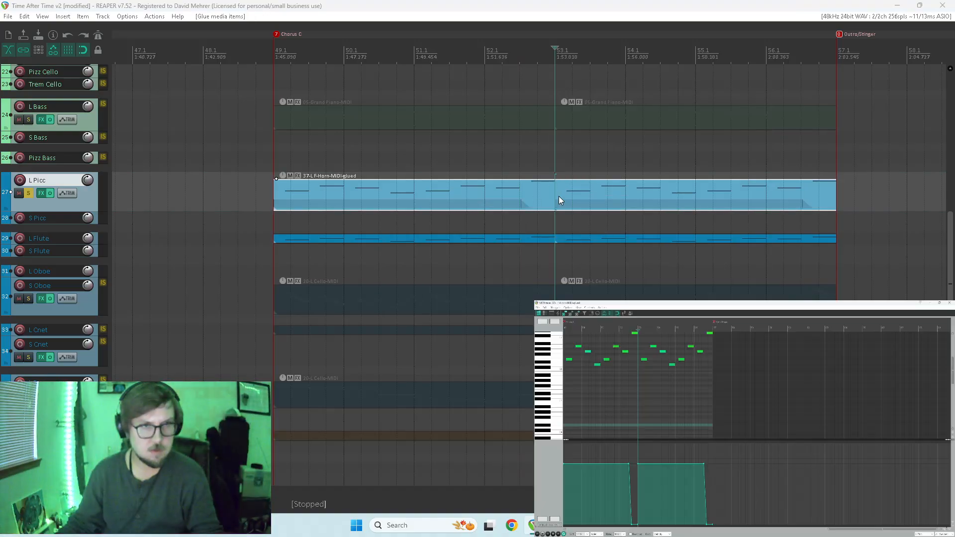
pyautogui.click(639, 463)
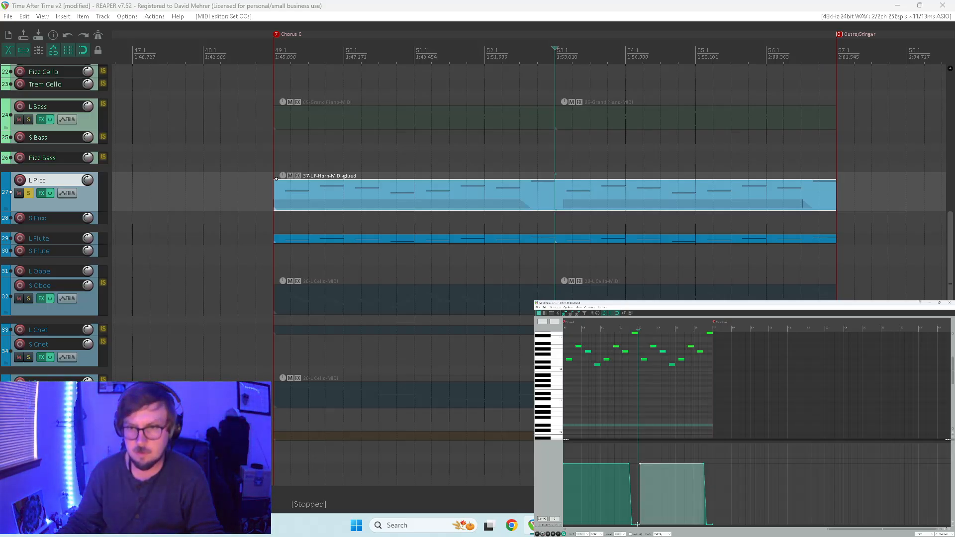
pyautogui.click(645, 522)
pyautogui.scroll(4, 650, 512)
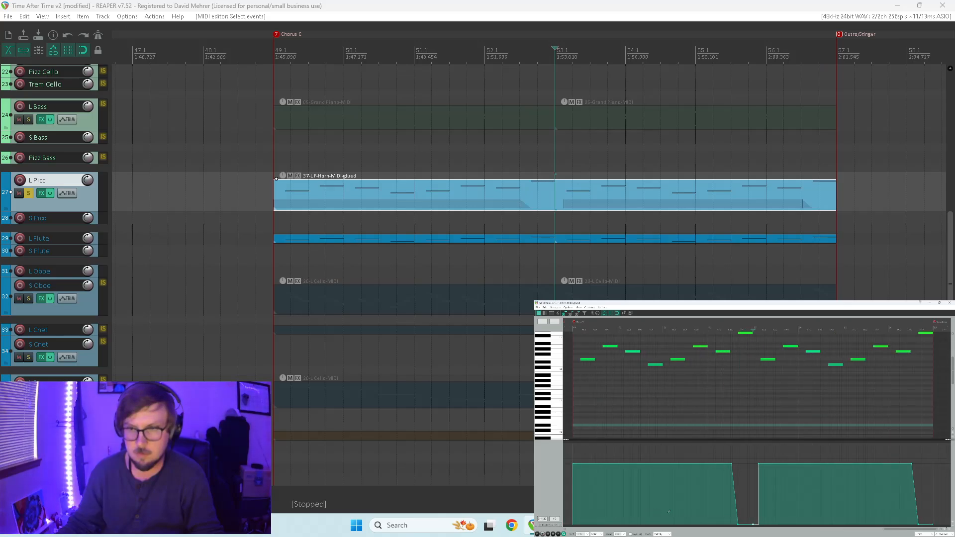
pyautogui.rightClick(752, 524)
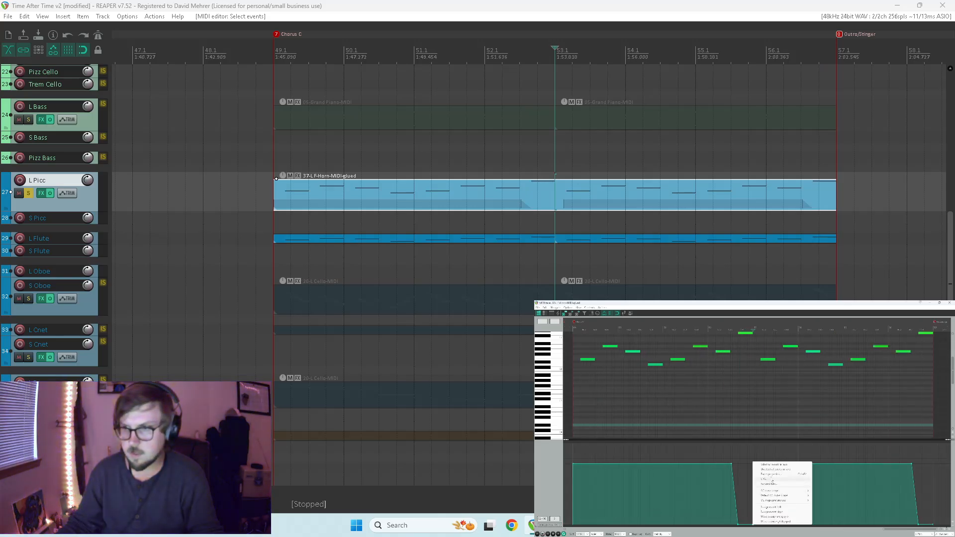
pyautogui.moveTo(777, 491)
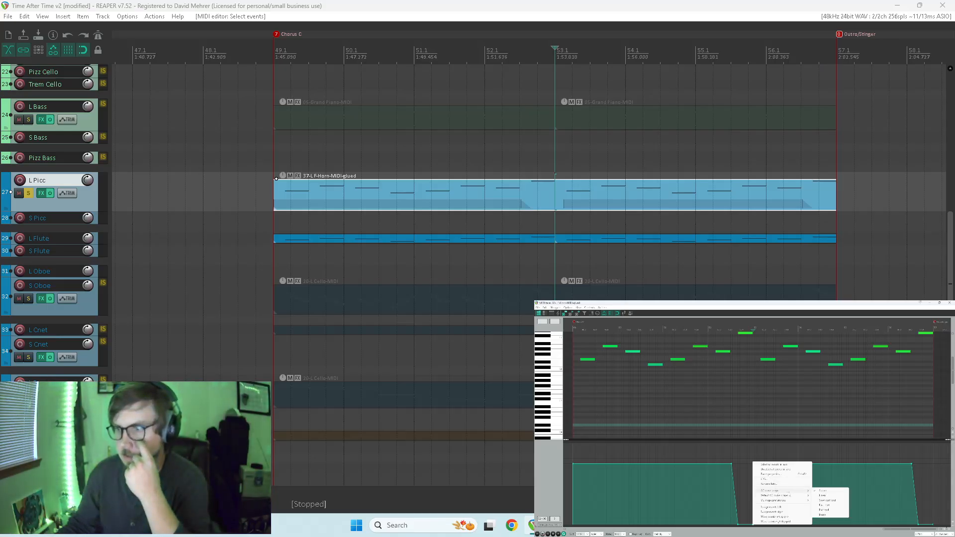
pyautogui.click(823, 496)
# Play back the controller dip between the two Chorus C phrases, close the MIDI editor and stop playback.
pyautogui.click(727, 452)
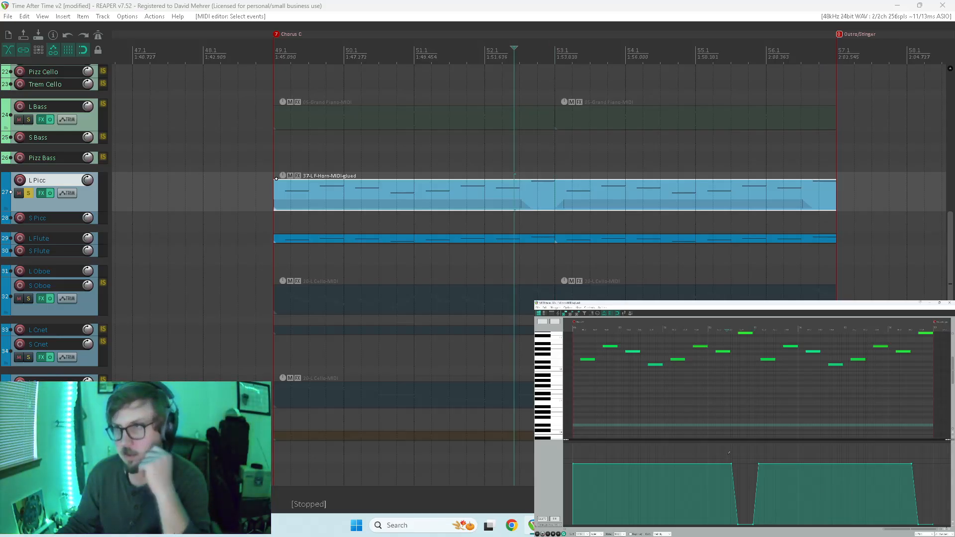
pyautogui.press('space')
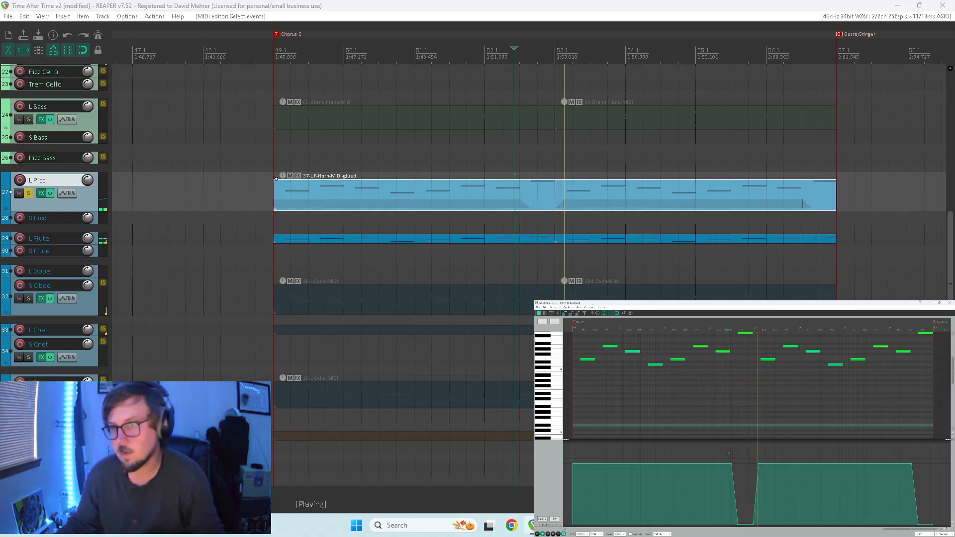
pyautogui.click(948, 303)
pyautogui.press('space')
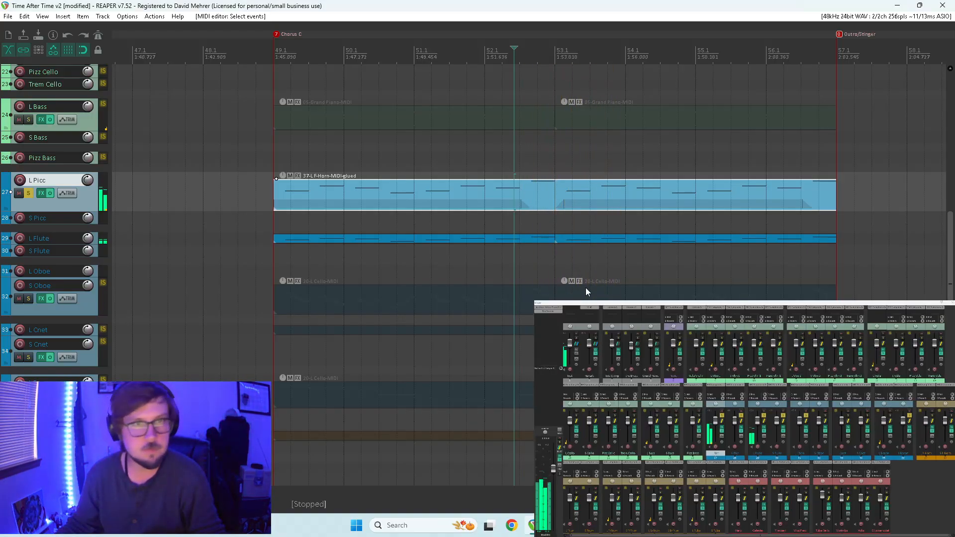
# Glue the two Chorus B L Picc items into one item.
pyautogui.scroll(-5, 469, 260)
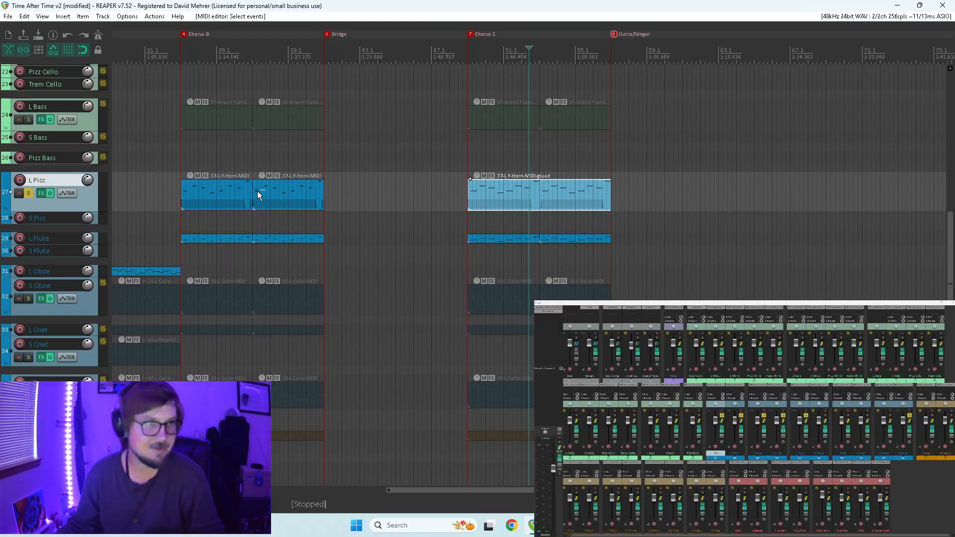
pyautogui.rightClick(236, 194)
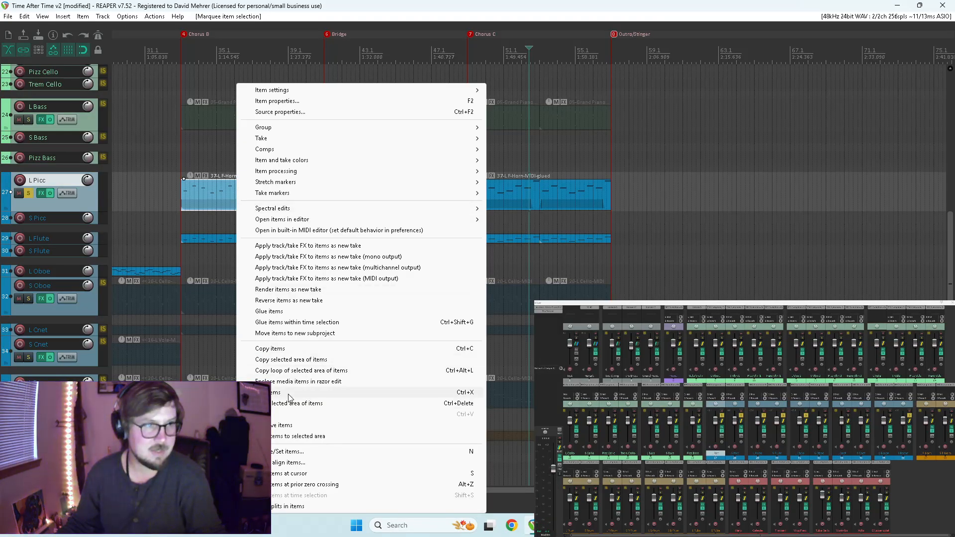
pyautogui.click(293, 311)
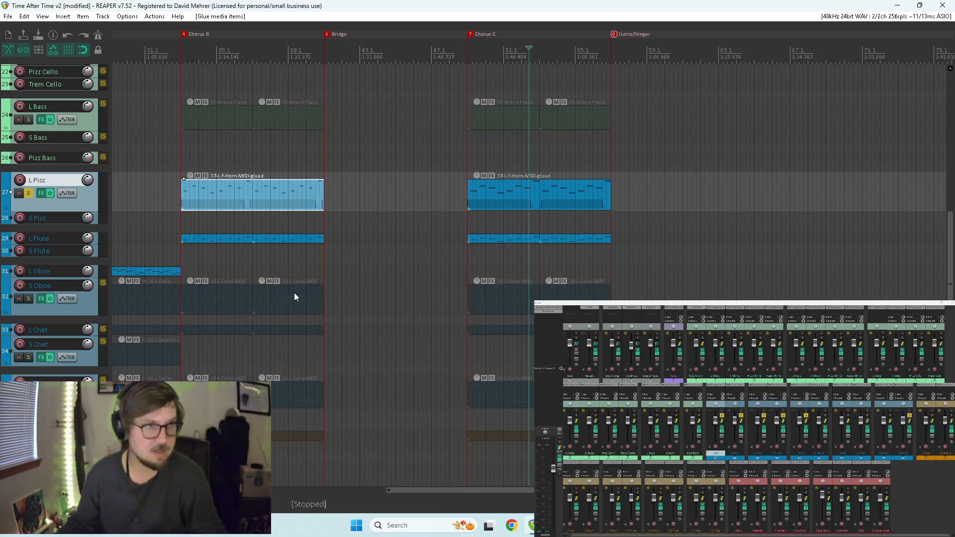
# Turn the controller's jump after the middle dip into a sloped rise in the glued Chorus B L Picc item, and play it back.
pyautogui.doubleClick(253, 194)
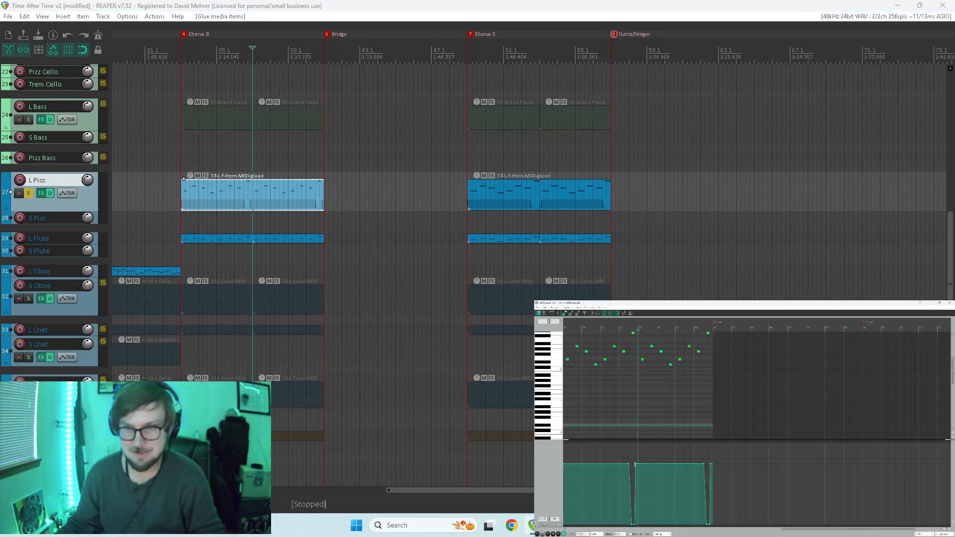
pyautogui.scroll(2, 698, 453)
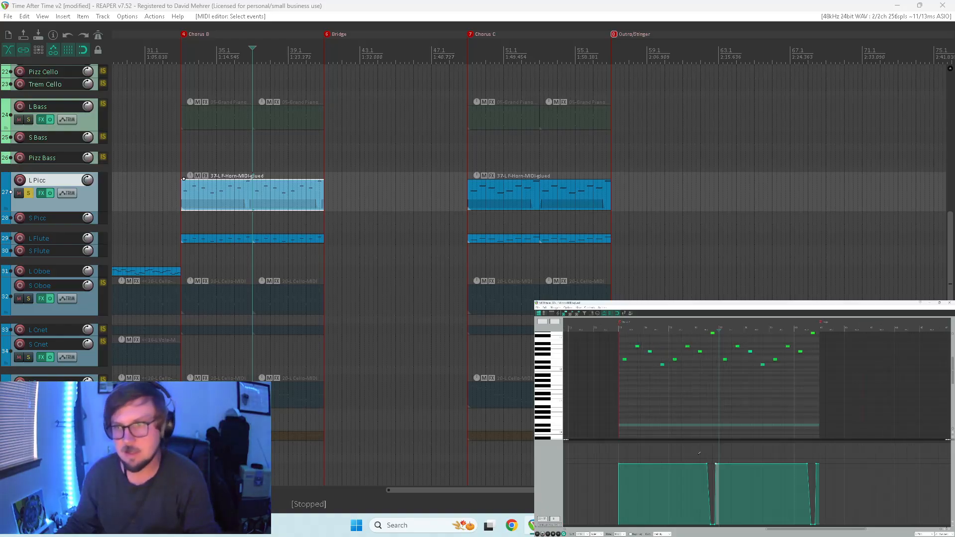
pyautogui.press('space')
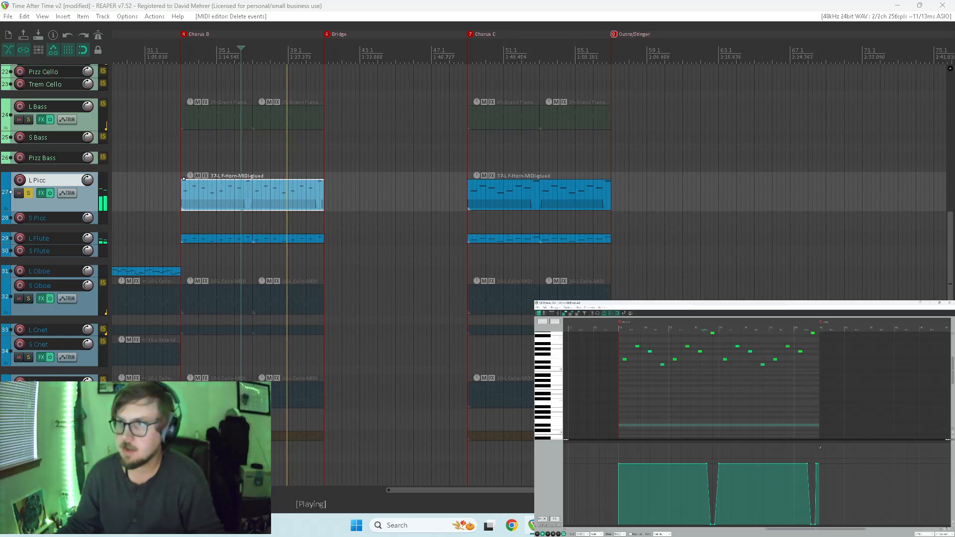
# Move the controller's final rise to the end of the glued Chorus B L Picc item and replay the last note.
pyautogui.click(817, 464)
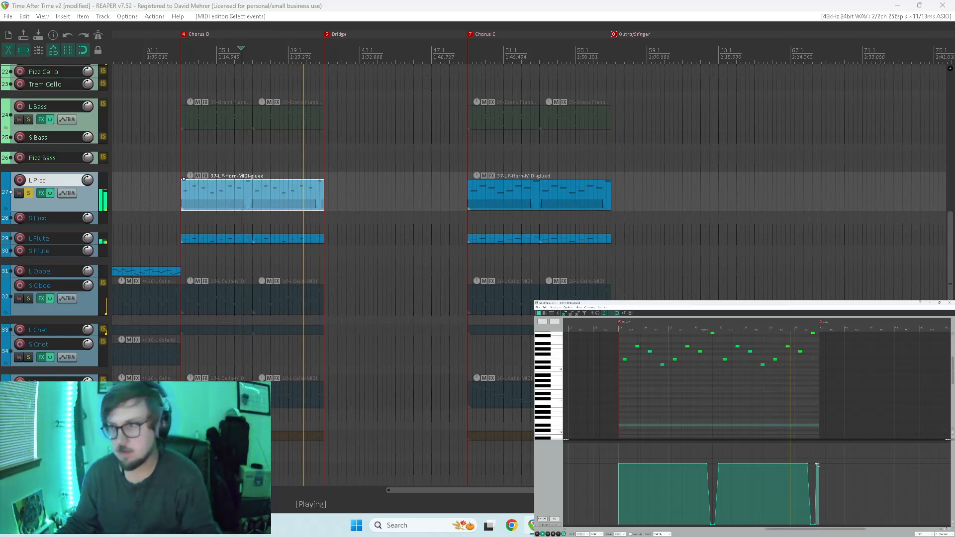
pyautogui.moveTo(817, 464); pyautogui.dragTo(819, 464)
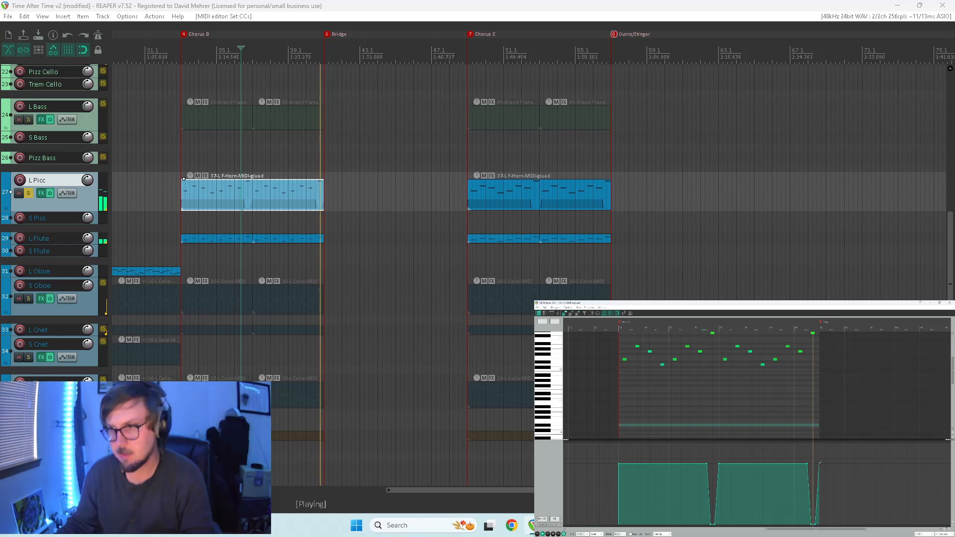
pyautogui.press('Delete')
pyautogui.press('space')
pyautogui.click(807, 452)
pyautogui.press('space')
pyautogui.press('space')
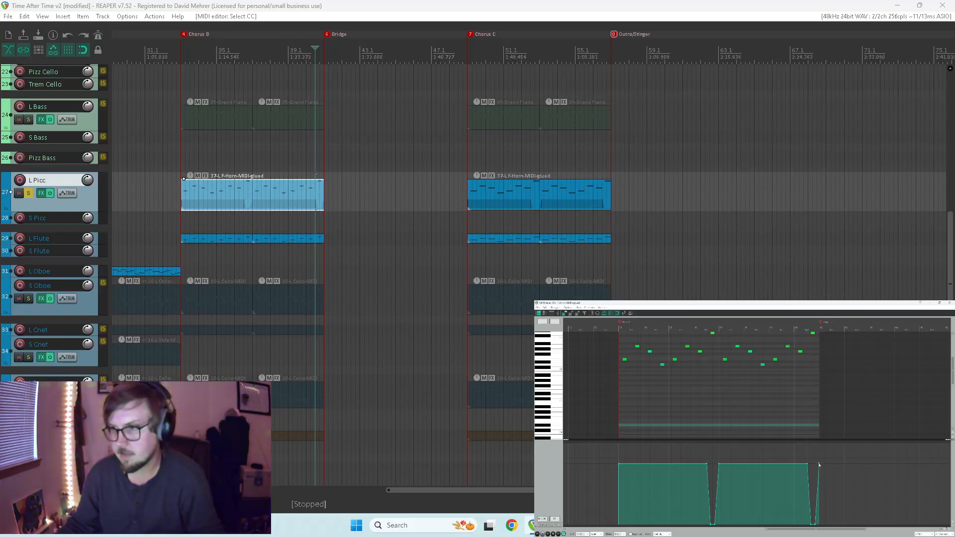
# Close the MIDI editor and play back the end of the Chorus B L Picc part.
pyautogui.click(952, 303)
pyautogui.press('space')
pyautogui.scroll(-4, 490, 238)
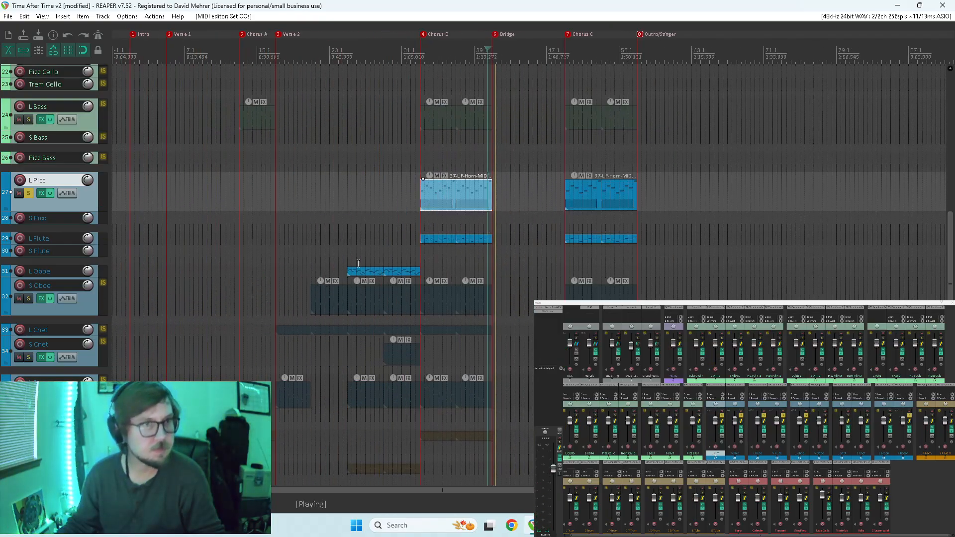
pyautogui.press('space')
pyautogui.click(556, 525)
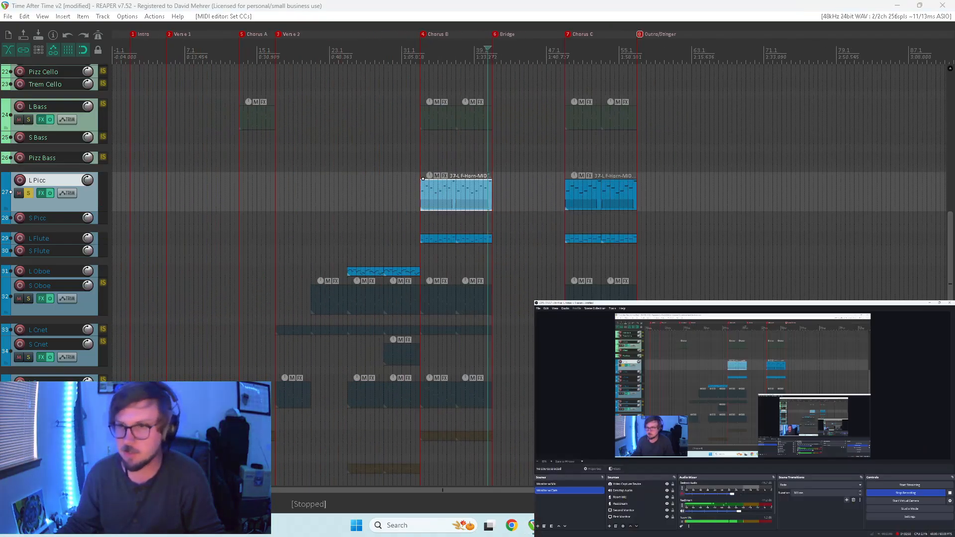
pyautogui.click(555, 525)
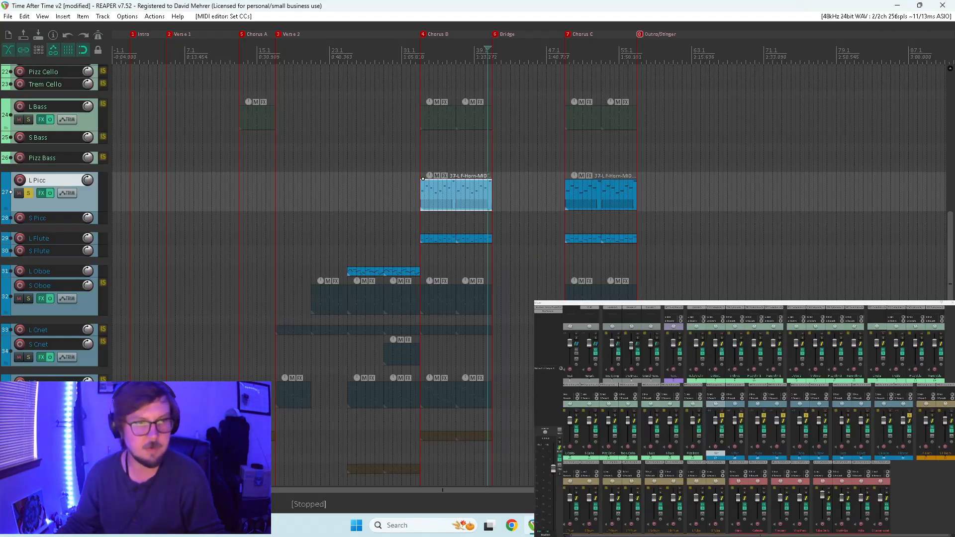
pyautogui.rightClick(309, 246)
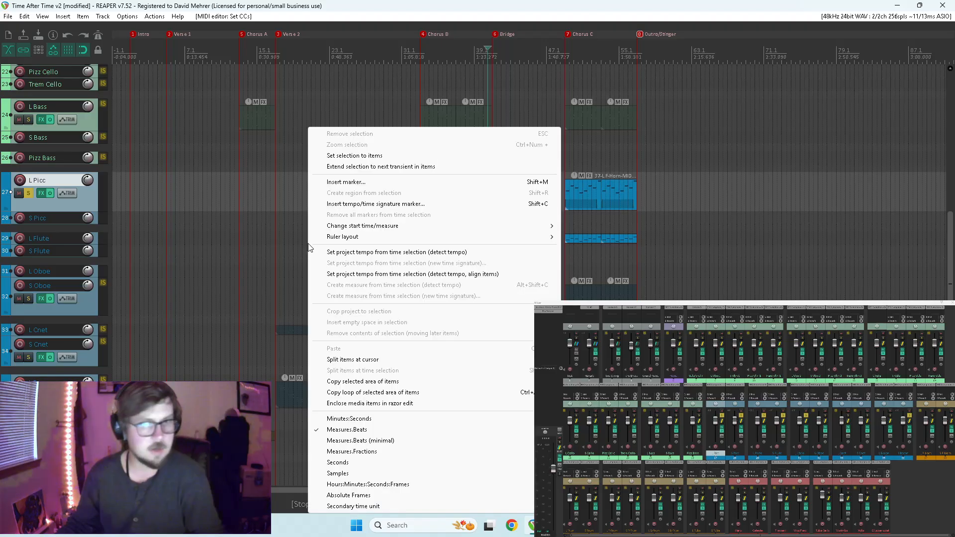
pyautogui.click(398, 106)
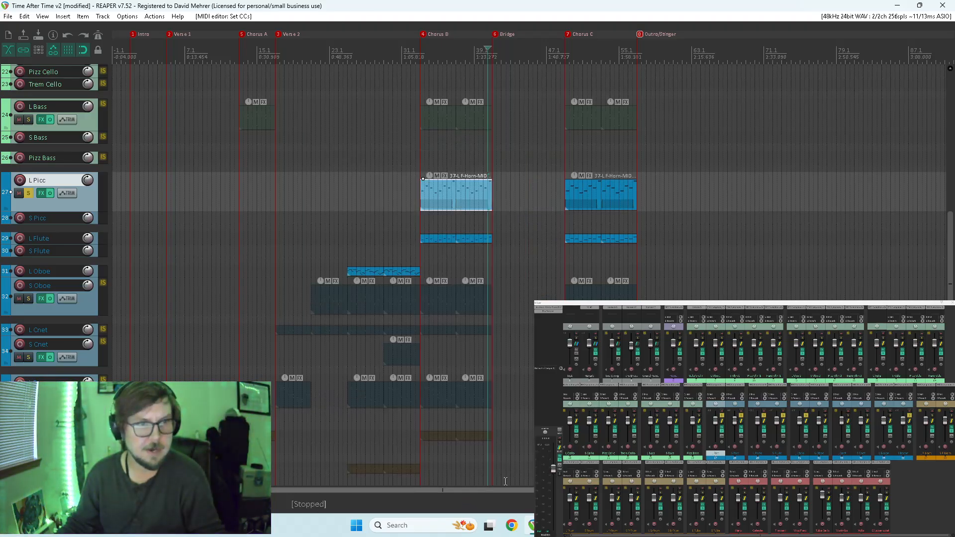
# Unsolo the L Picc track and the other soloed woodwind tracks so the full orchestra can play.
pyautogui.moveTo(950, 286); pyautogui.dragTo(919, 265)
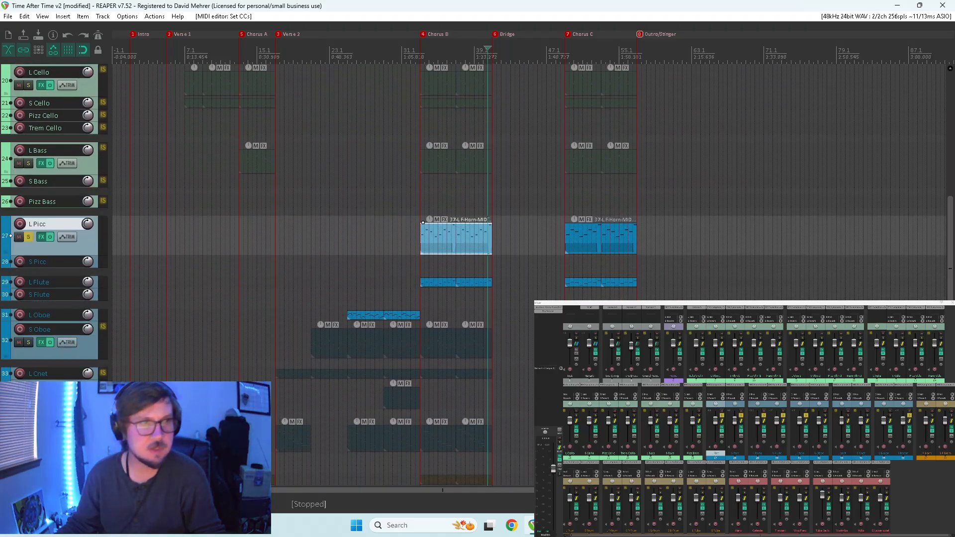
pyautogui.click(31, 237)
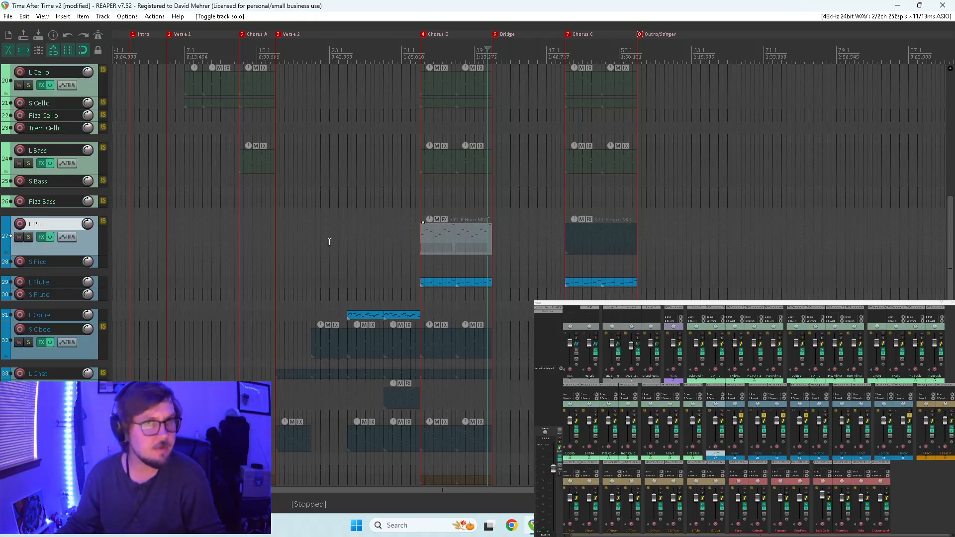
pyautogui.scroll(-3, 497, 237)
pyautogui.scroll(6, 521, 233)
pyautogui.scroll(-6, 505, 237)
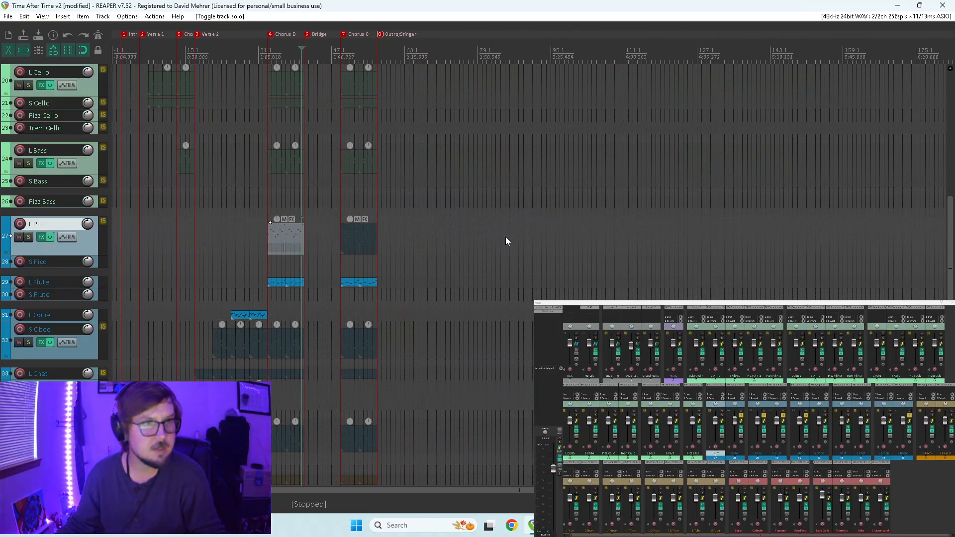
pyautogui.scroll(6, 343, 211)
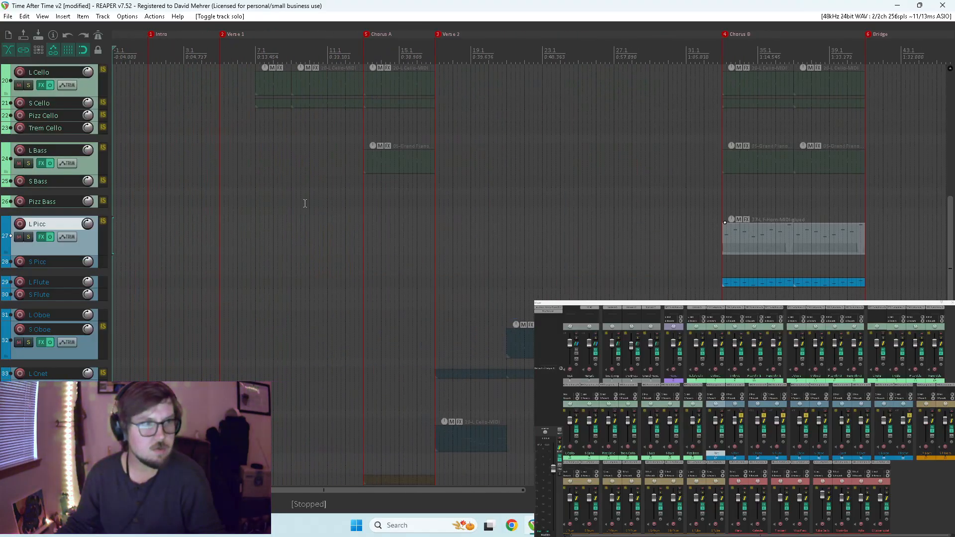
pyautogui.moveTo(805, 415); pyautogui.dragTo(740, 415)
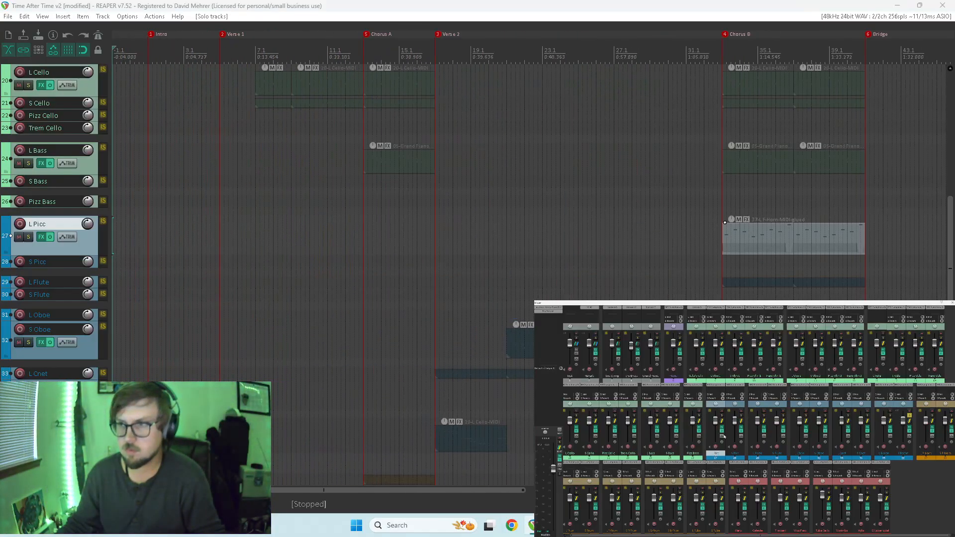
pyautogui.click(909, 416)
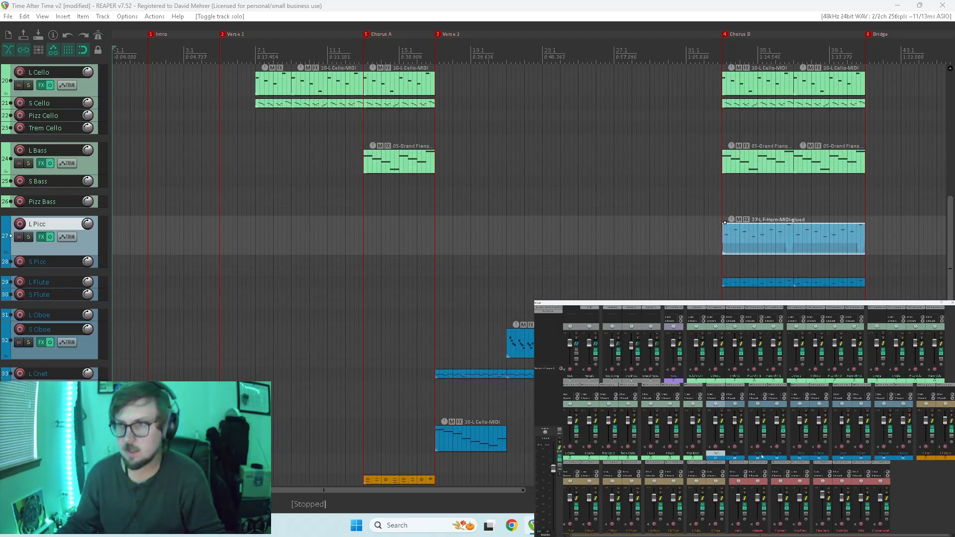
# Shrink all tracks to their minimum height and show the start of the track list.
pyautogui.click(546, 5)
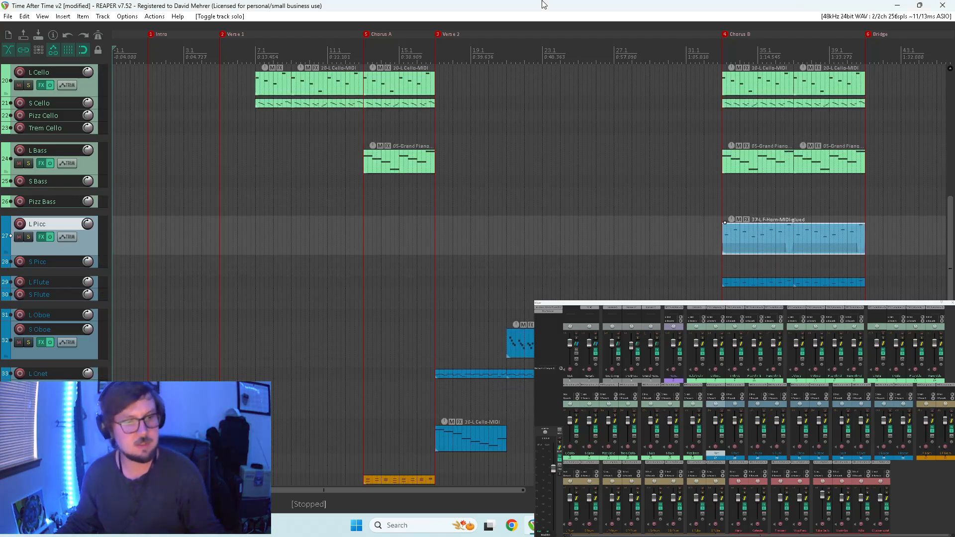
pyautogui.press('`')
pyautogui.moveTo(950, 232); pyautogui.dragTo(931, 126)
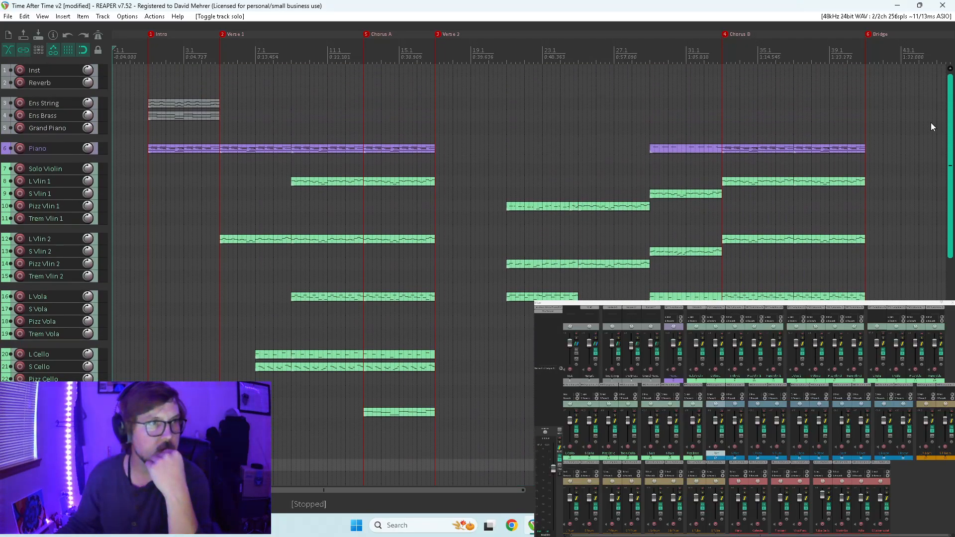
# Examine the piano, string, woodwind and brass parts across Chorus B, the Bridge and Chorus C.
pyautogui.scroll(-3, 933, 131)
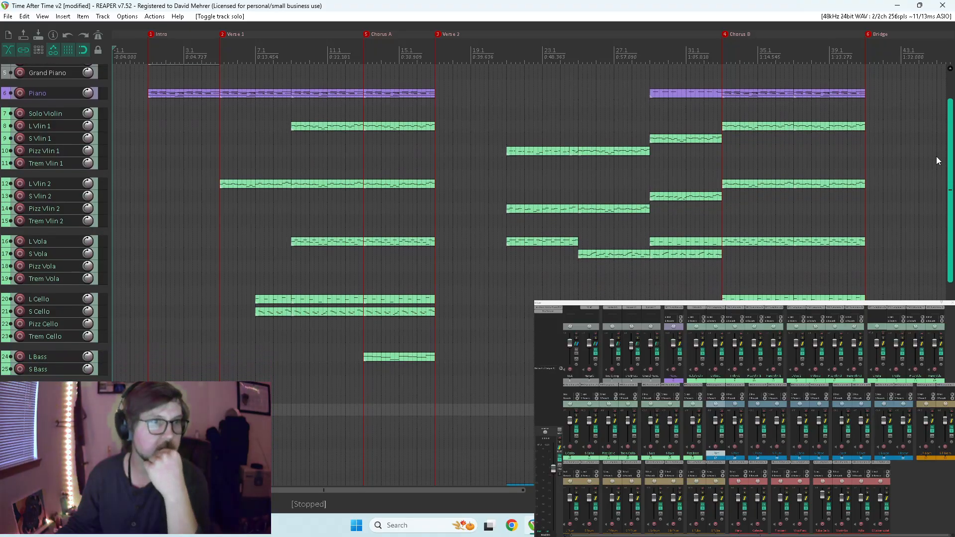
pyautogui.scroll(-20, 936, 155)
pyautogui.scroll(15, 887, 184)
pyautogui.scroll(-12, 896, 201)
pyautogui.moveTo(949, 328); pyautogui.dragTo(945, 259)
pyautogui.moveTo(497, 491); pyautogui.dragTo(733, 492)
pyautogui.moveTo(950, 290); pyautogui.dragTo(918, 359)
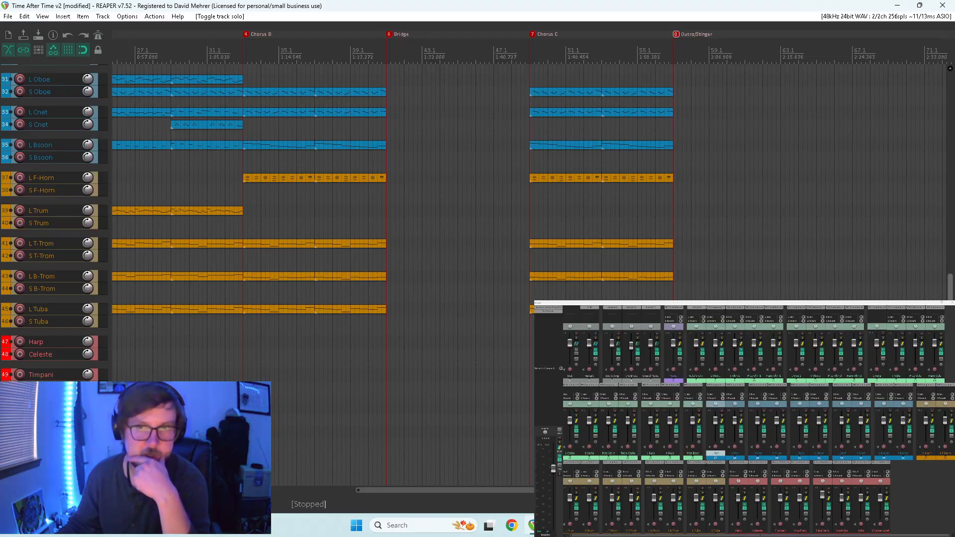
pyautogui.moveTo(950, 320); pyautogui.dragTo(944, 297)
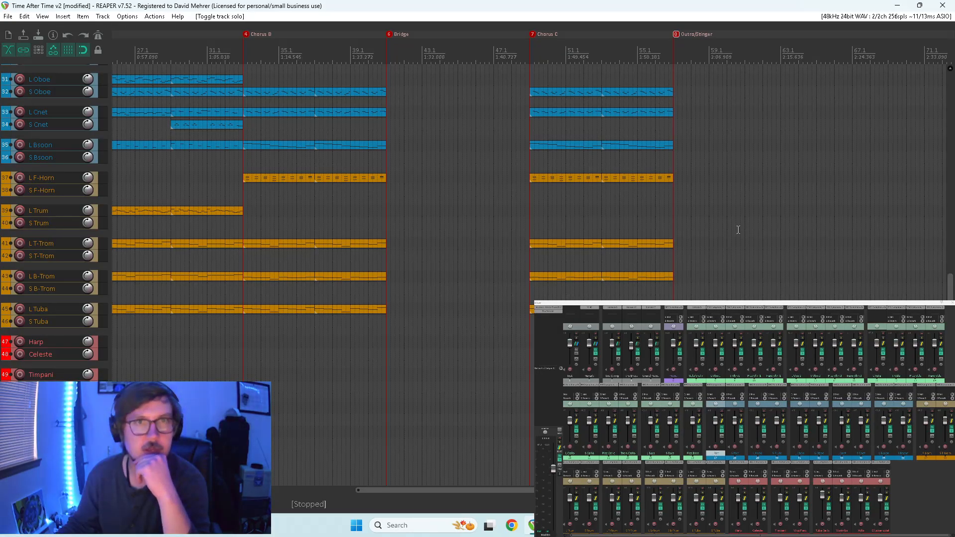
pyautogui.scroll(15, 916, 220)
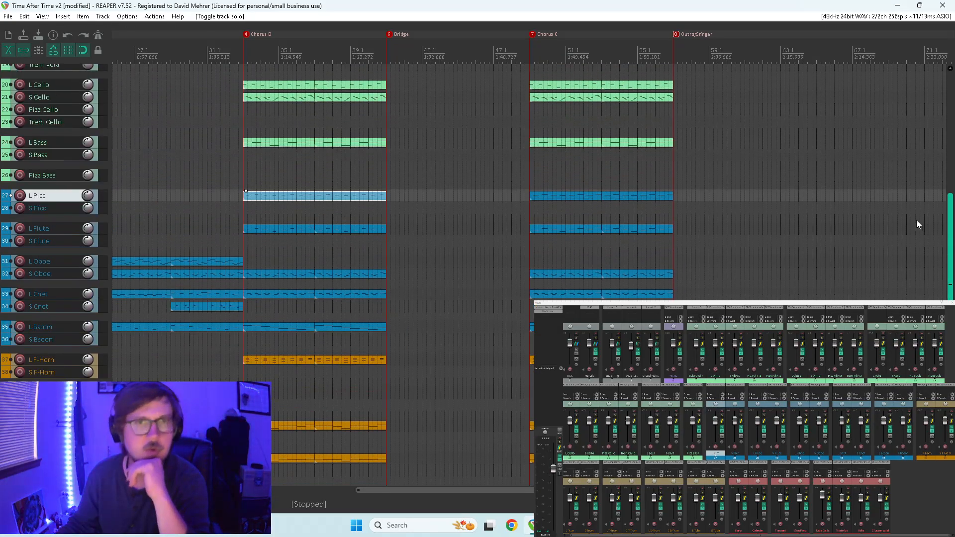
pyautogui.scroll(-2, 924, 102)
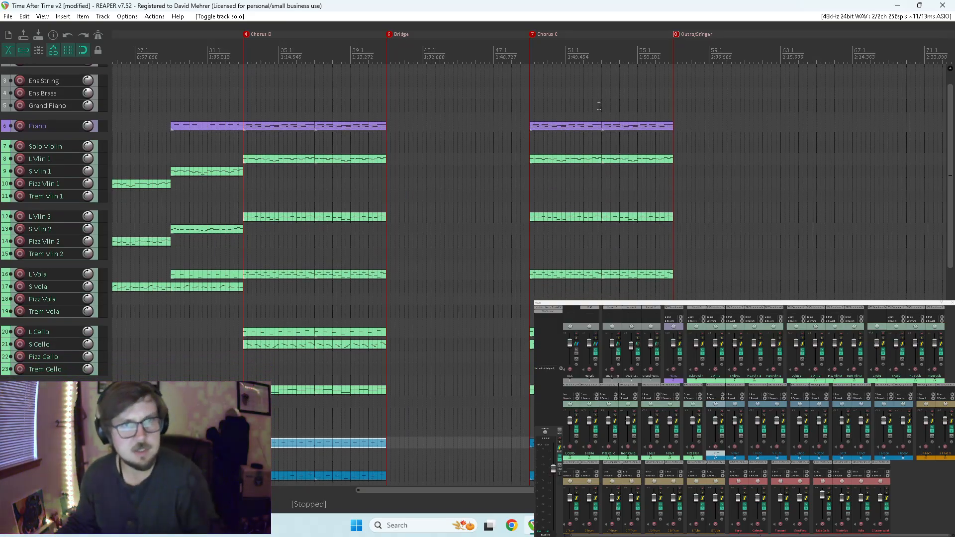
# Play back the end of Chorus C into the outro, followed by Chorus B from its start with the full orchestra.
pyautogui.click(627, 103)
pyautogui.press('space')
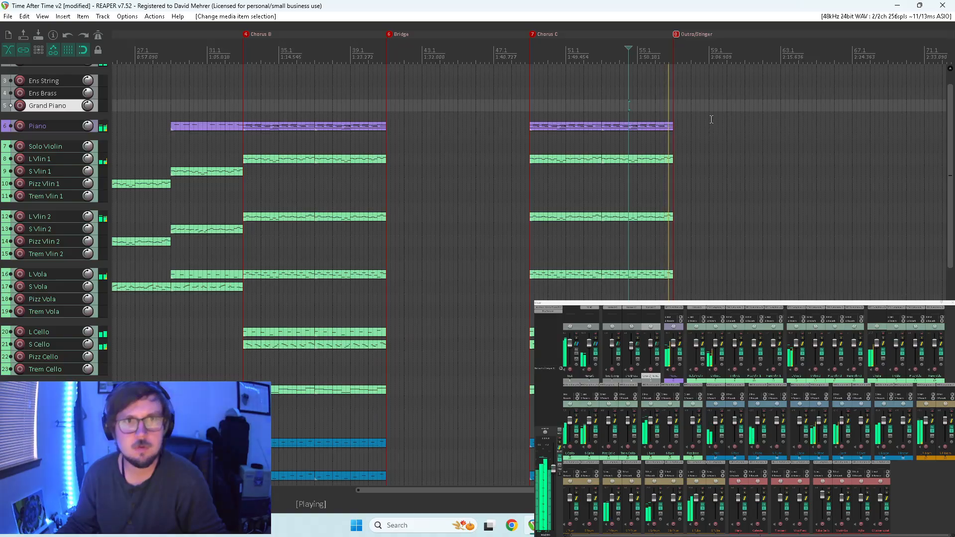
pyautogui.press('Home')
pyautogui.press('space')
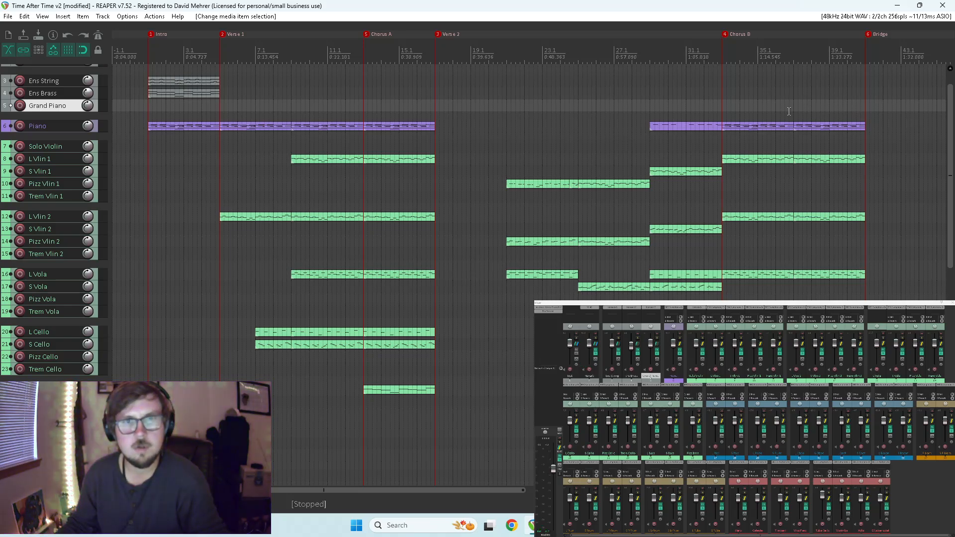
pyautogui.click(722, 104)
pyautogui.press('space')
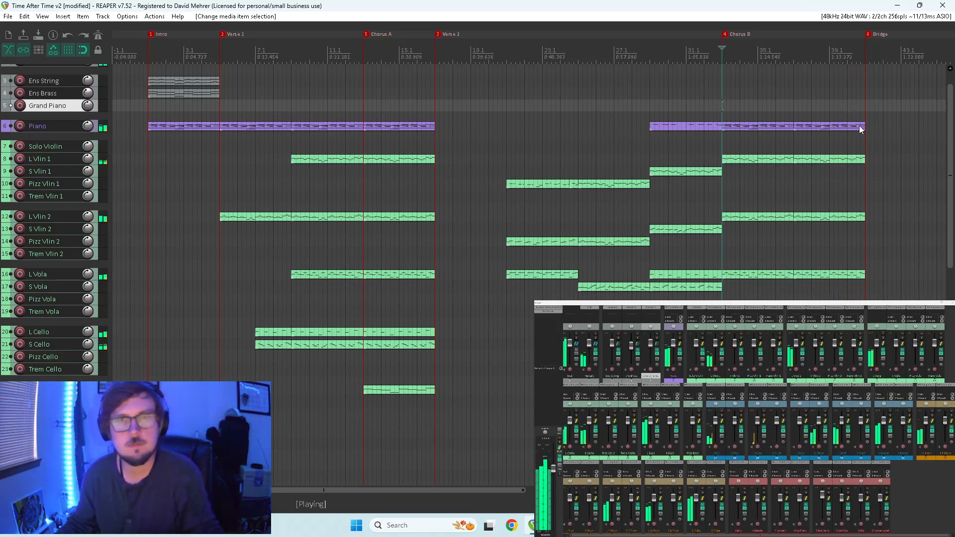
# Select the second Chorus B item on the Piano track and enlarge the track to show its notes.
pyautogui.click(847, 118)
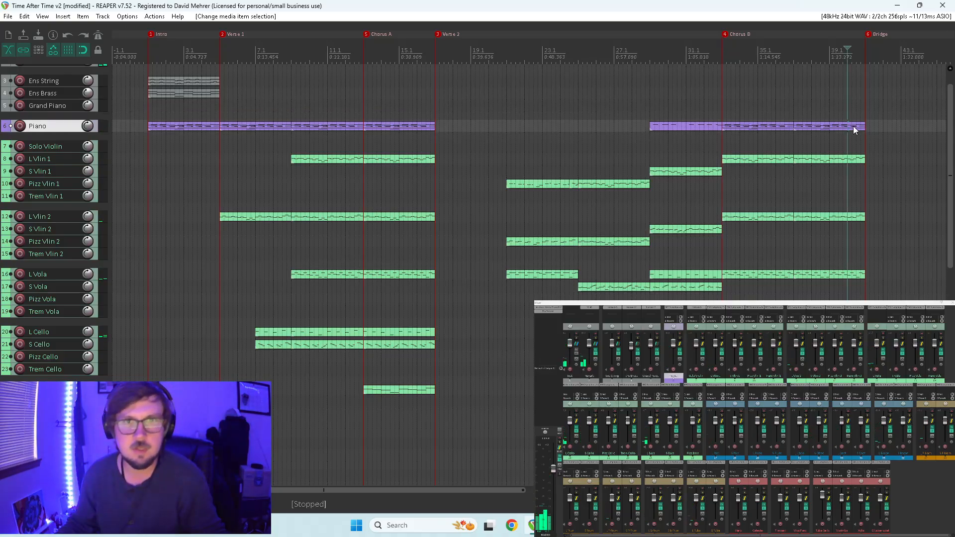
pyautogui.click(852, 127)
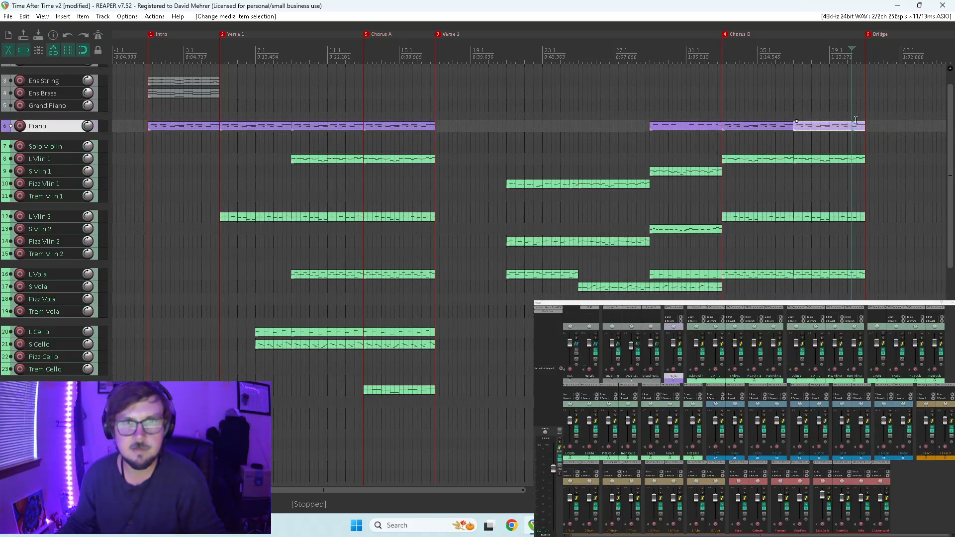
pyautogui.scroll(5, 857, 126)
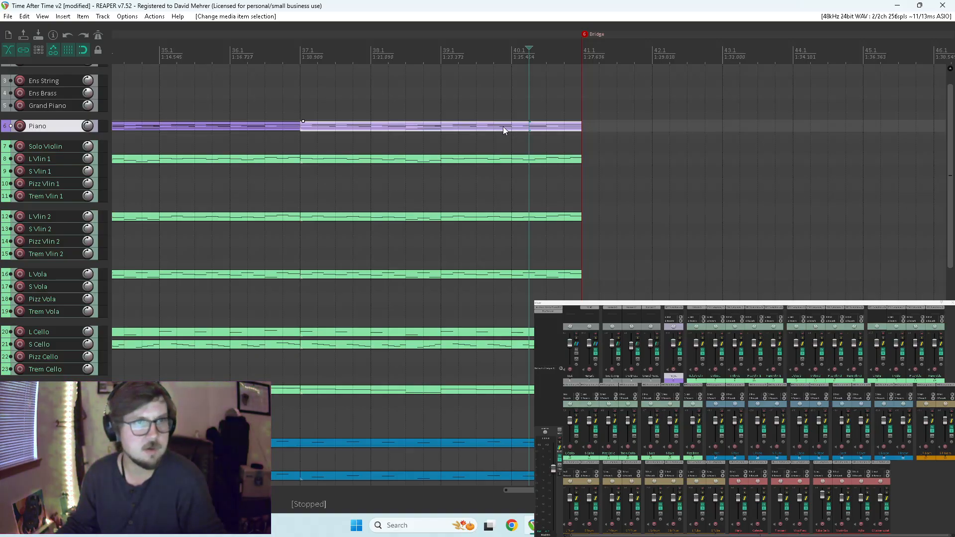
pyautogui.moveTo(17, 133); pyautogui.dragTo(122, 218)
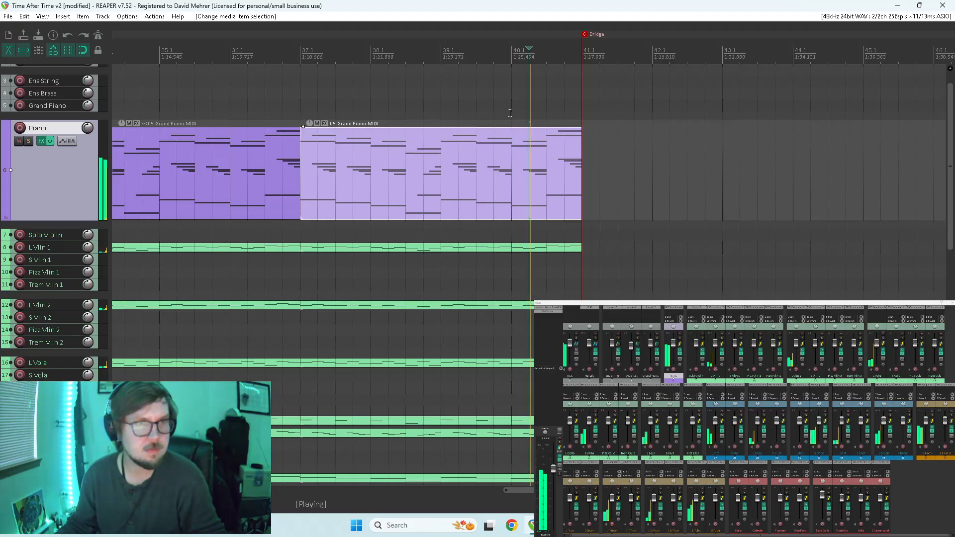
# Split the Piano item half a bar before the Bridge and move the split-off piece to bar 41.1.
pyautogui.click(547, 112)
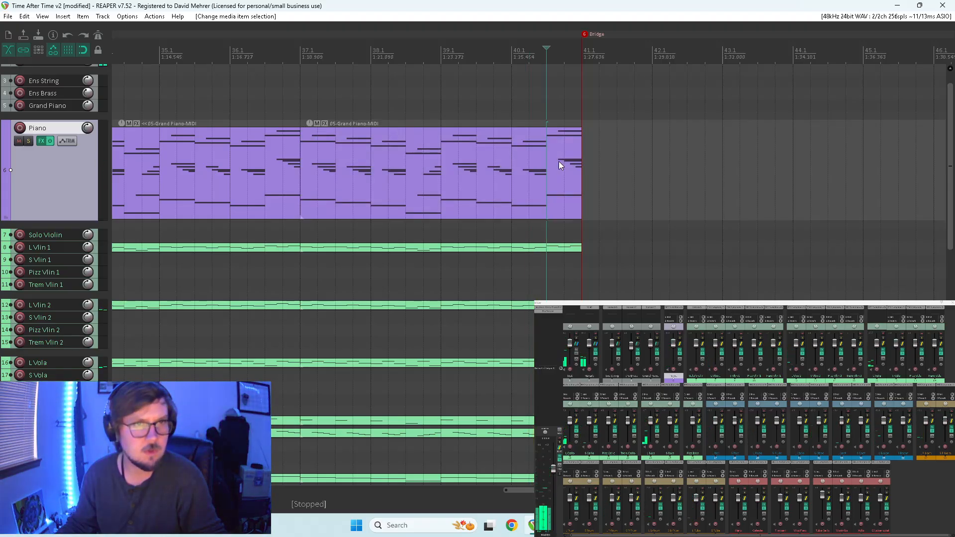
pyautogui.click(547, 157)
pyautogui.press('s')
pyautogui.moveTo(556, 160); pyautogui.dragTo(591, 160)
# Lengthen the last chord's notes in the shortened Piano item to reach the Bridge marker, and audition the change.
pyautogui.click(539, 156)
pyautogui.doubleClick(533, 157)
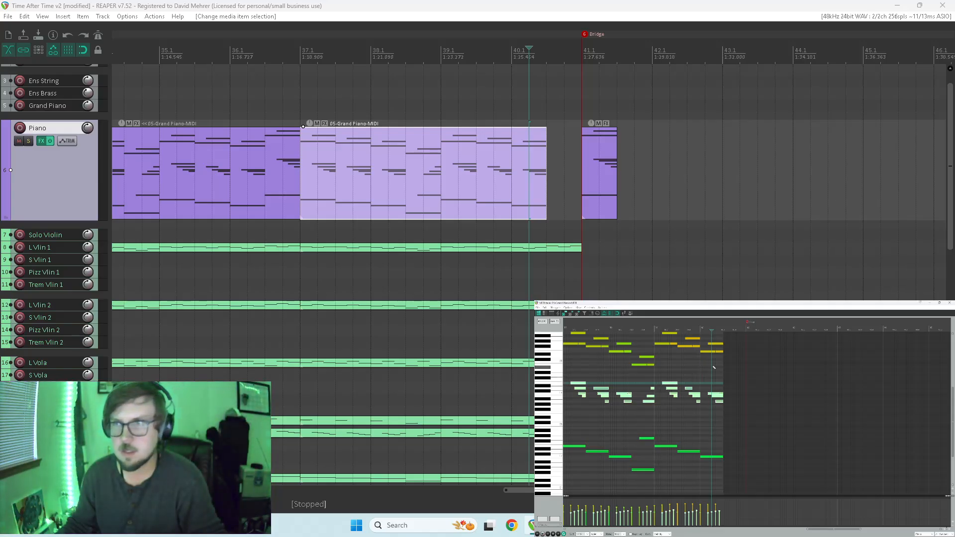
pyautogui.moveTo(724, 363); pyautogui.dragTo(749, 458)
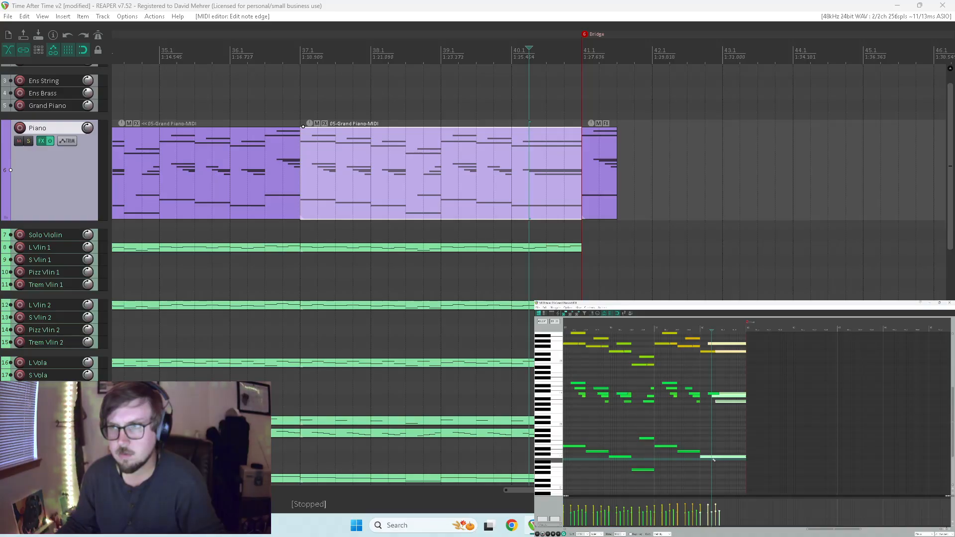
pyautogui.press('space')
pyautogui.press('space')
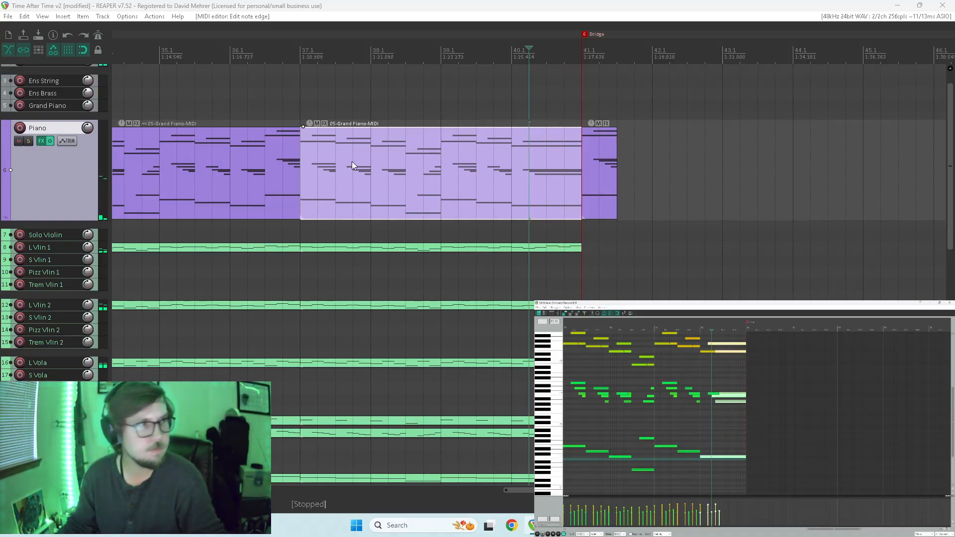
# Solo the Piano track and play it from bar 37.1 through the moved piece at the Bridge.
pyautogui.click(28, 141)
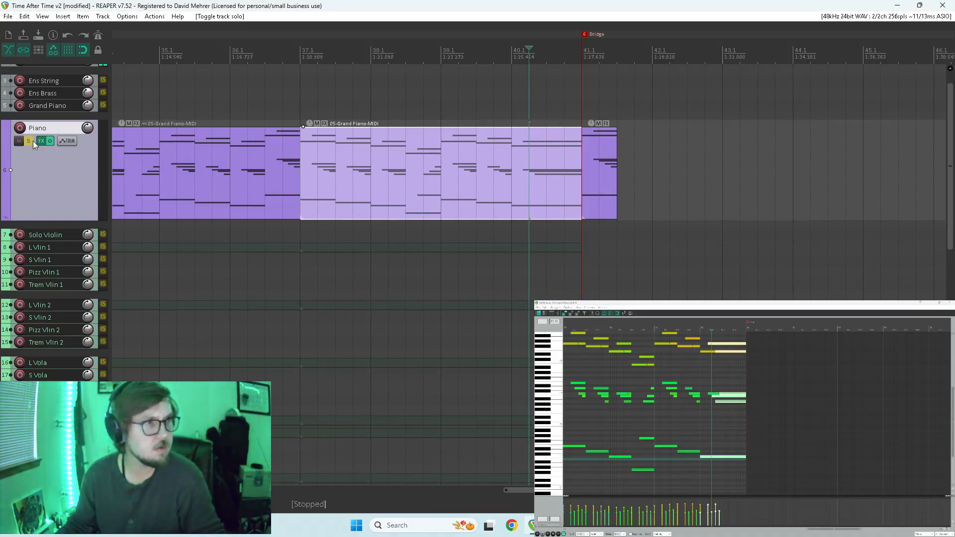
pyautogui.click(298, 101)
pyautogui.press('space')
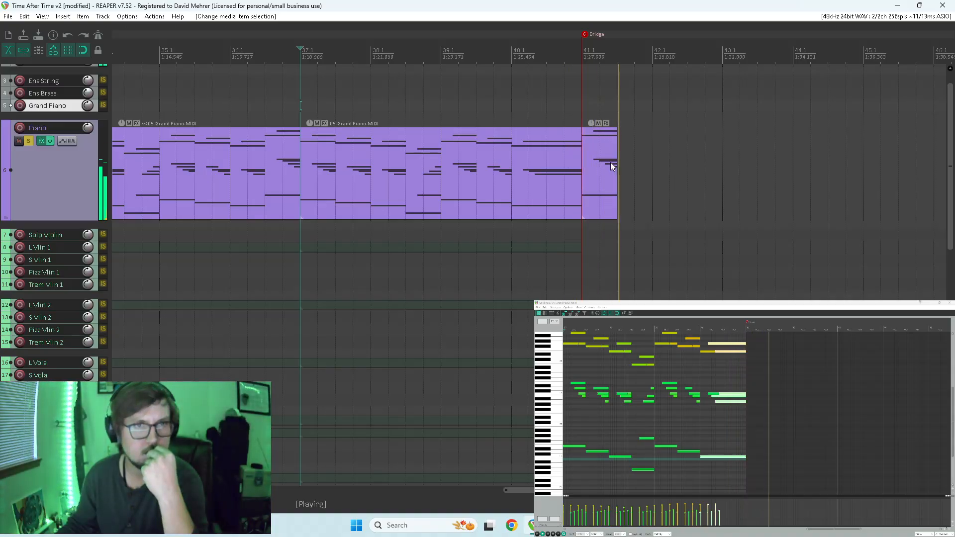
pyautogui.press('space')
# Play back the soloed piano's lengthened final chord from bar 40.1 to the Bridge.
pyautogui.click(580, 113)
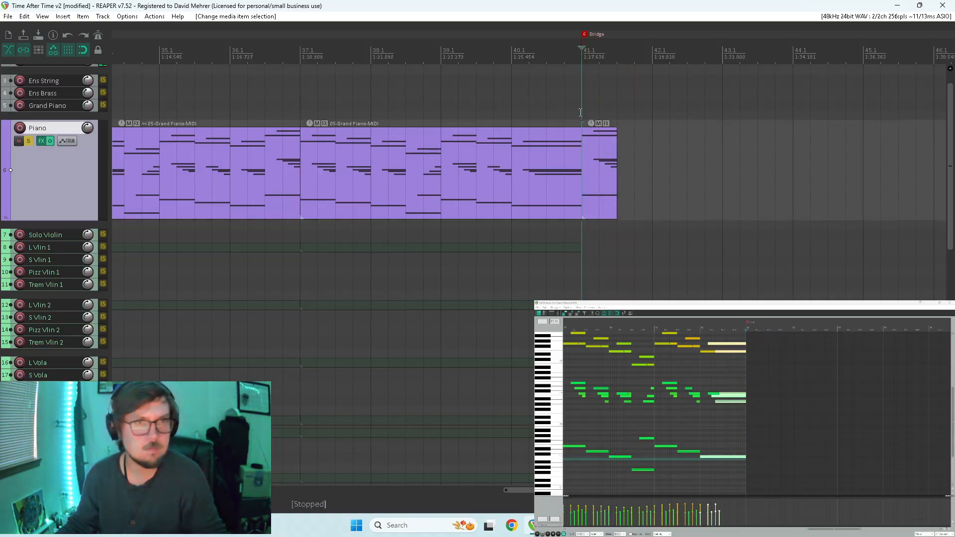
pyautogui.scroll(2, 758, 381)
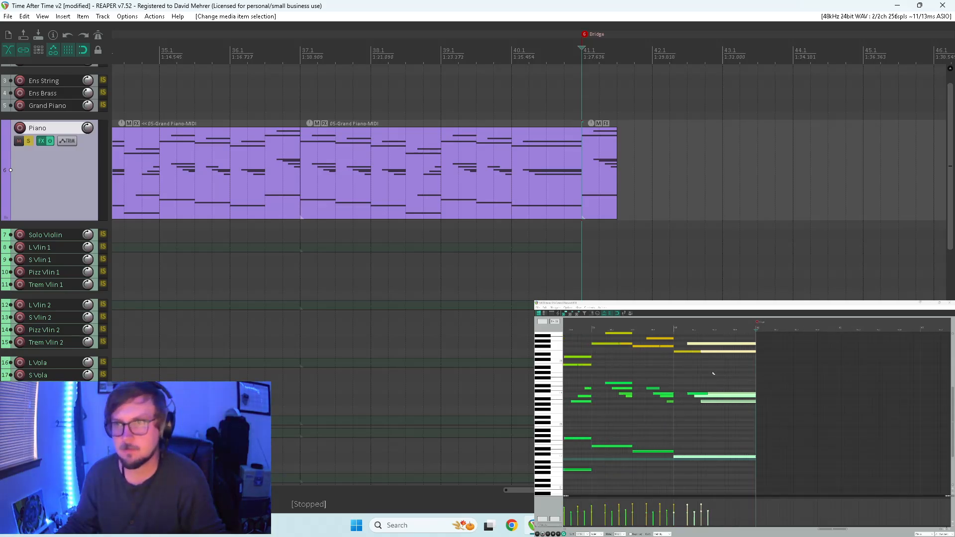
pyautogui.click(504, 225)
pyautogui.press('space')
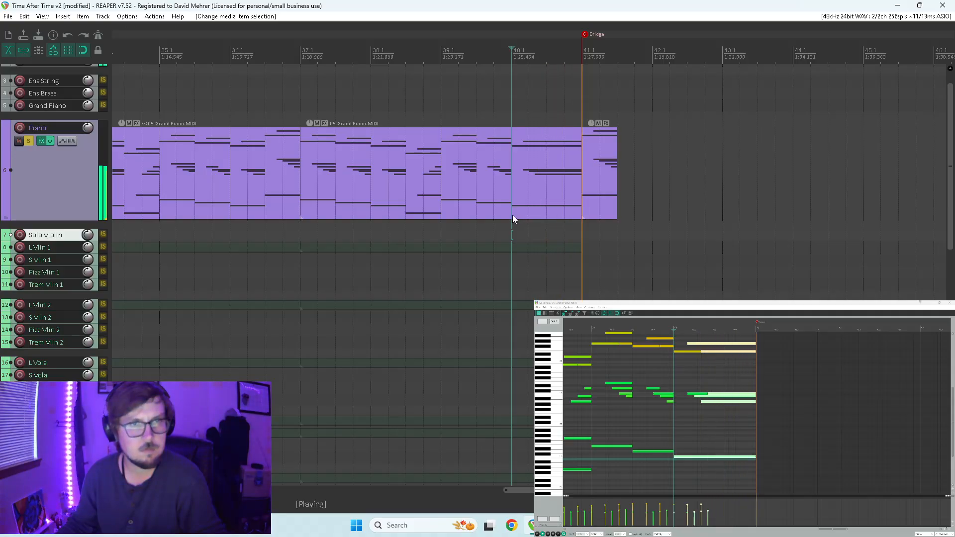
pyautogui.press('space')
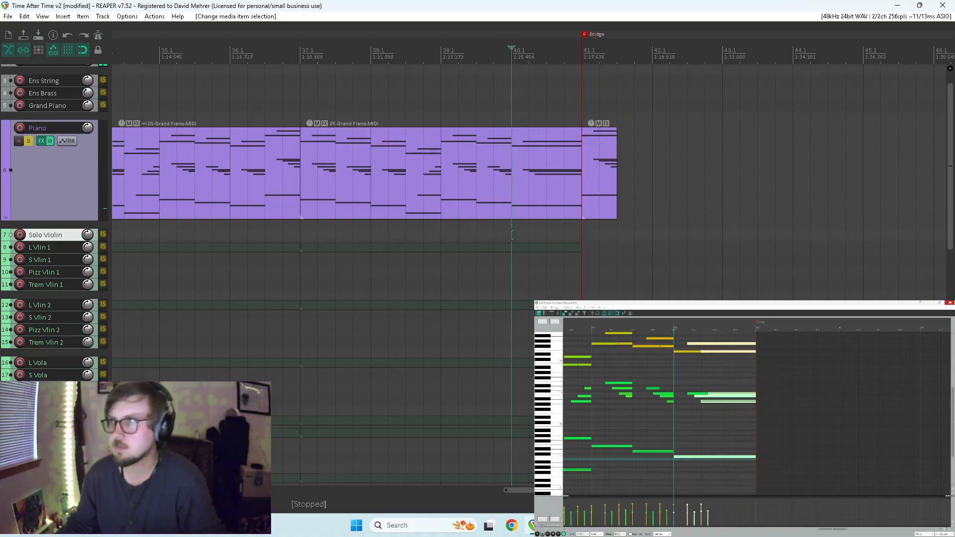
# In the Piano piece at bar 41.1, move the arpeggio notes back to the start and delete all but the highest.
pyautogui.hotkey('ctrl', 'm')
pyautogui.click(603, 172)
pyautogui.doubleClick(604, 172)
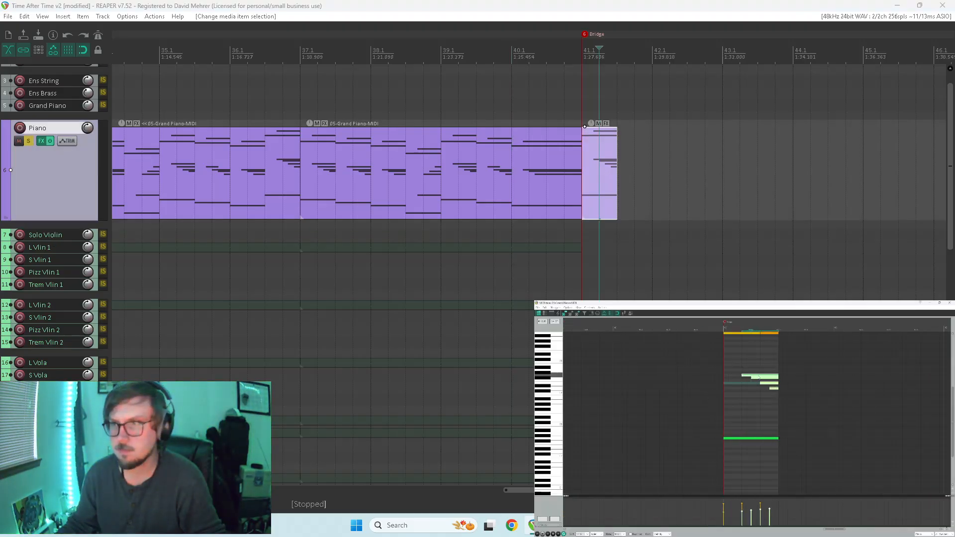
pyautogui.moveTo(759, 378); pyautogui.dragTo(740, 377)
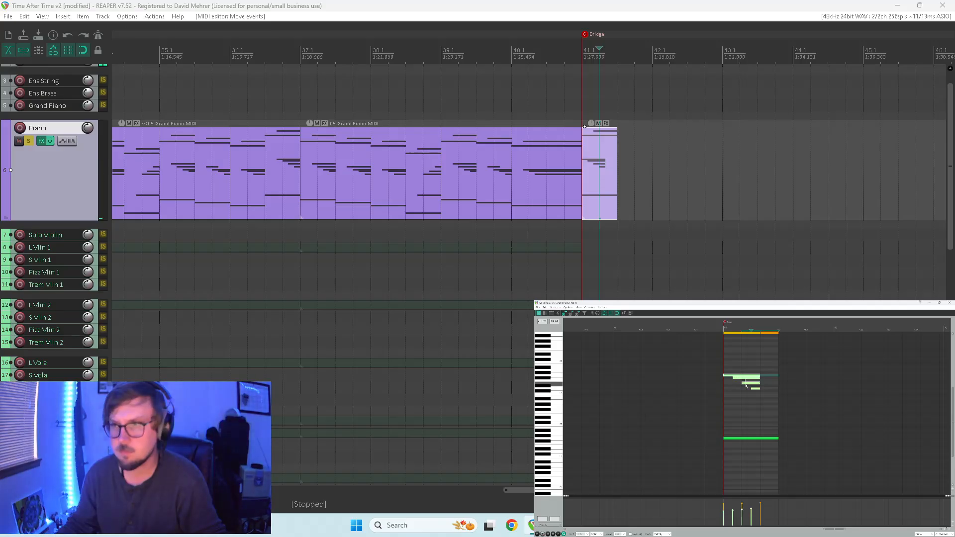
pyautogui.press('Delete')
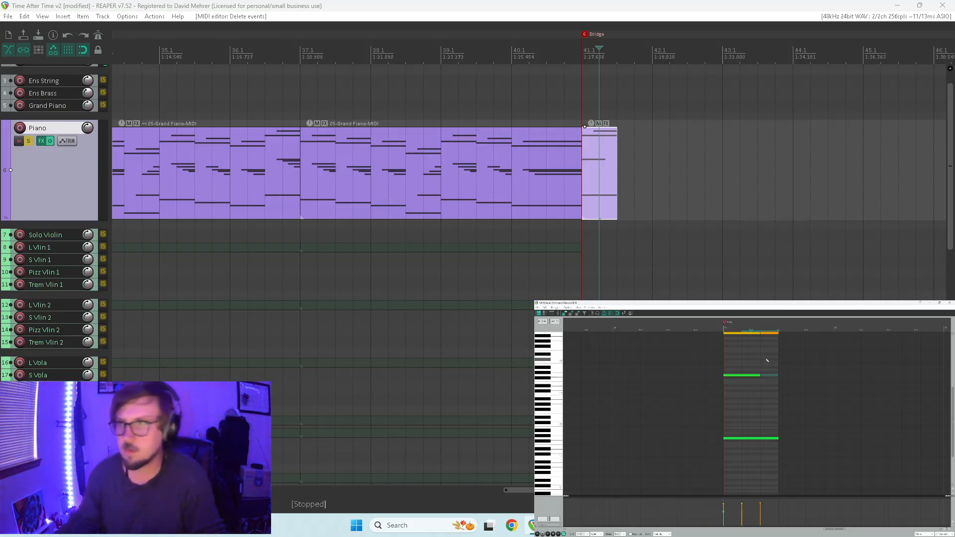
# Reduce the upper melody in the Piano piece at the Bridge to its first note and audition the resulting chord.
pyautogui.scroll(2, 616, 381)
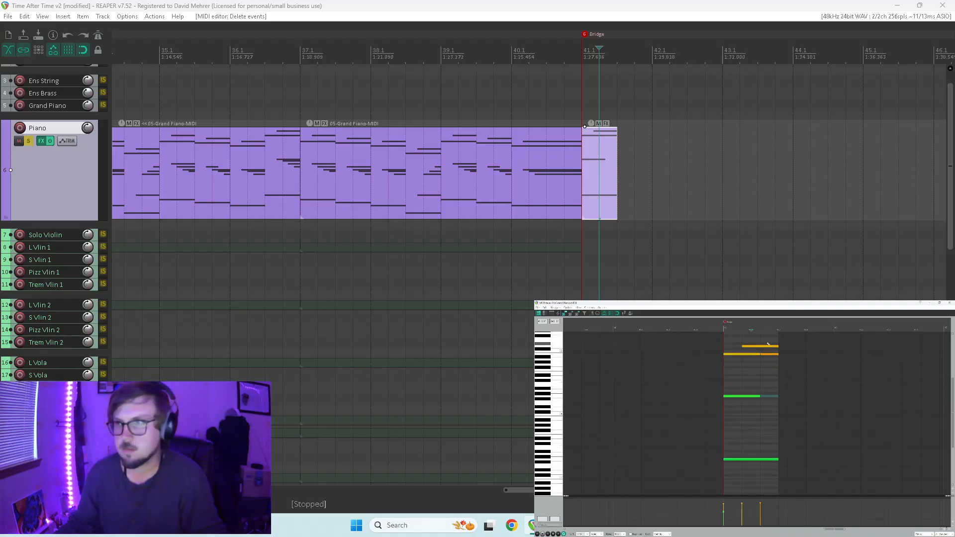
pyautogui.press('Home')
pyautogui.press('space')
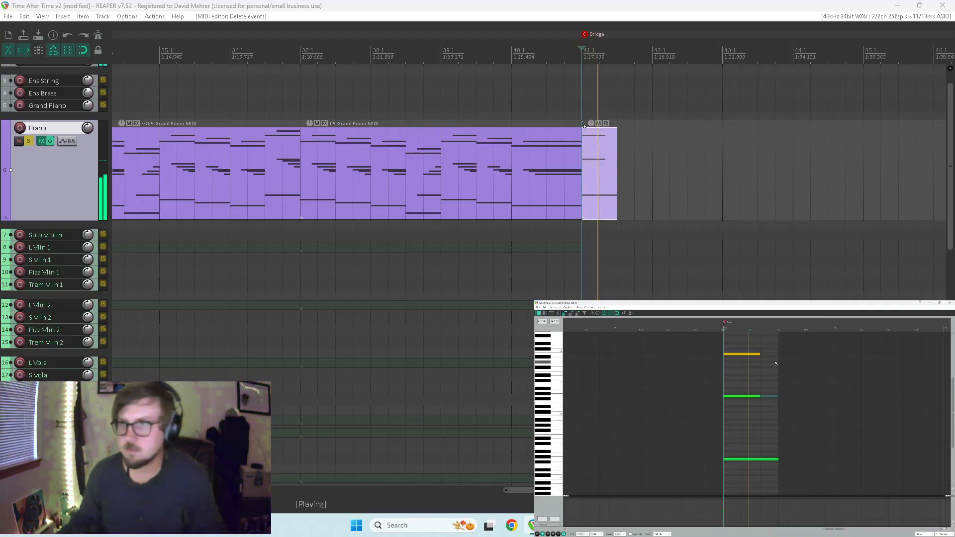
pyautogui.press('space')
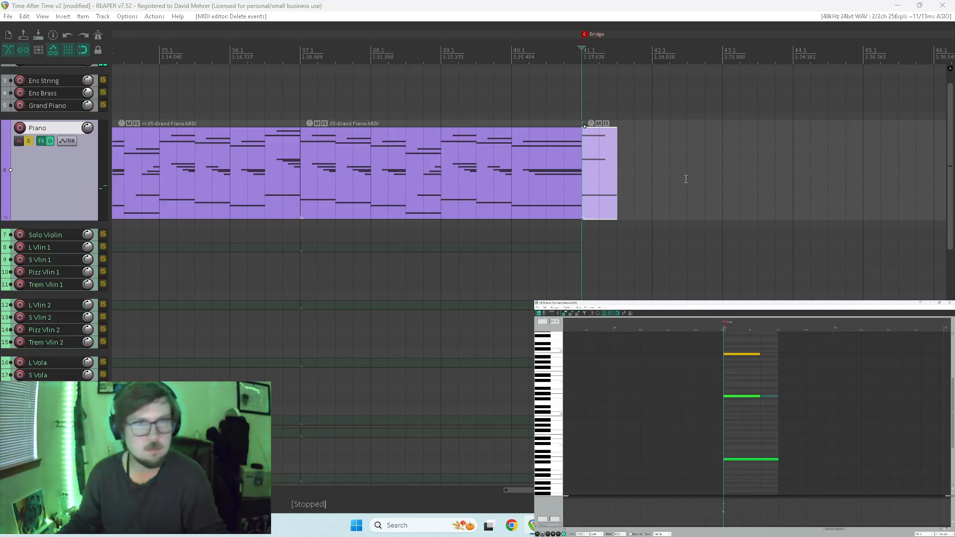
# Play the soloed piano from bar 39.1 into the chord at the Bridge, closing the MIDI editor.
pyautogui.click(457, 106)
pyautogui.scroll(-3, 457, 107)
pyautogui.press('space')
pyautogui.scroll(-1, 513, 138)
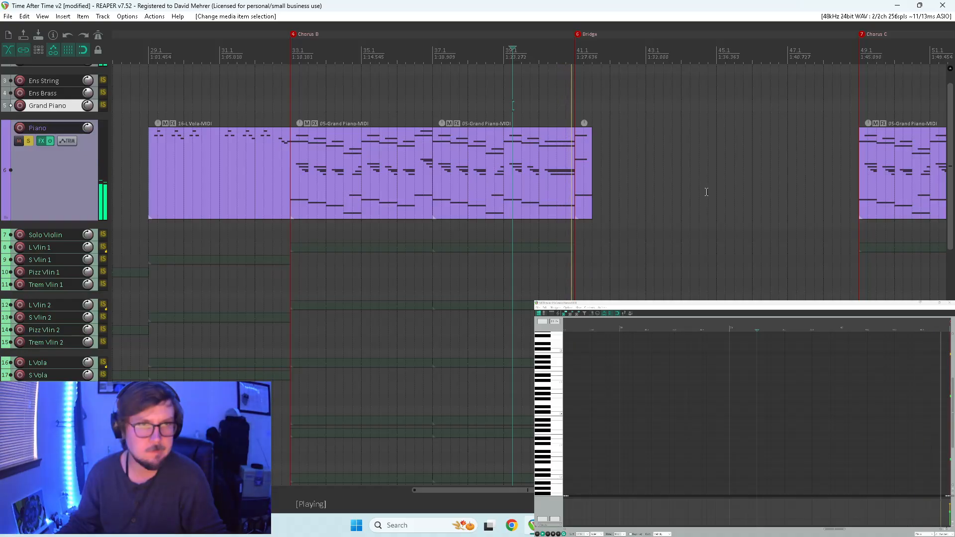
pyautogui.scroll(-2, 647, 427)
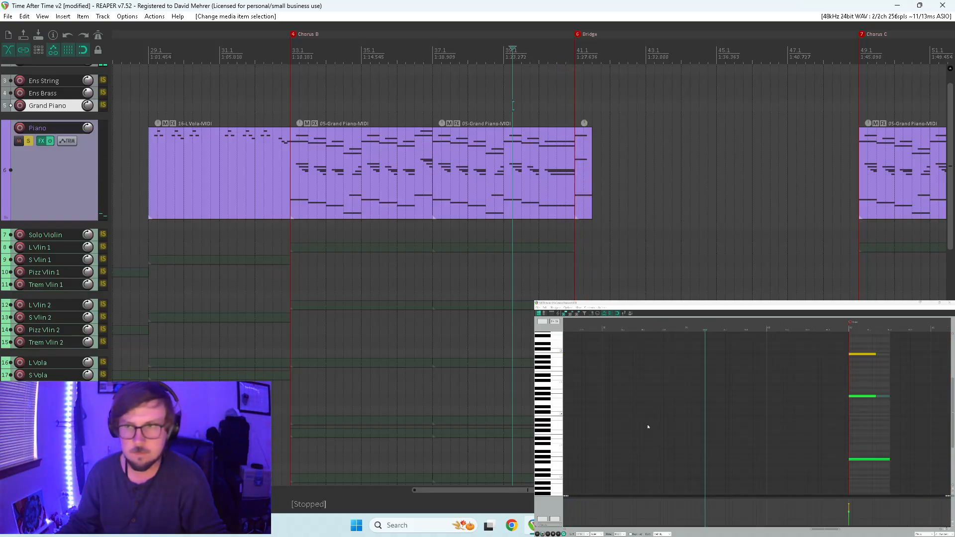
pyautogui.moveTo(952, 388)
pyautogui.mouseDown()
pyautogui.moveTo(951, 415)
pyautogui.moveTo(951, 388)
pyautogui.mouseUp()
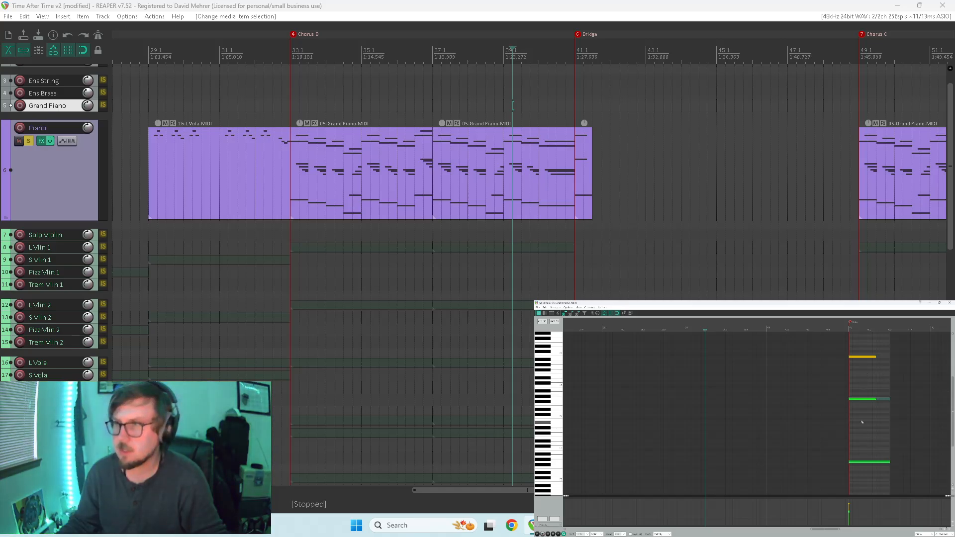
pyautogui.press('space')
pyautogui.click(949, 303)
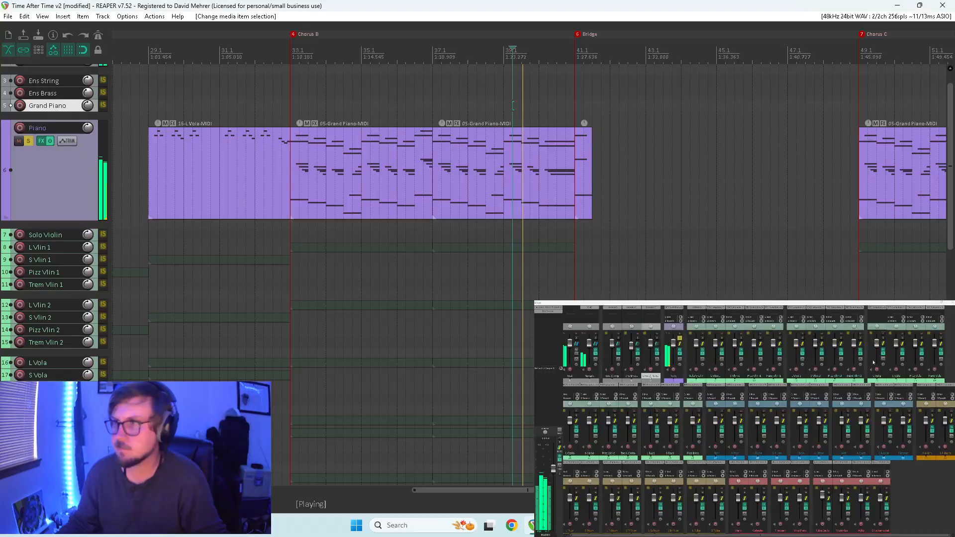
pyautogui.scroll(-2, 577, 206)
pyautogui.scroll(-2, 584, 206)
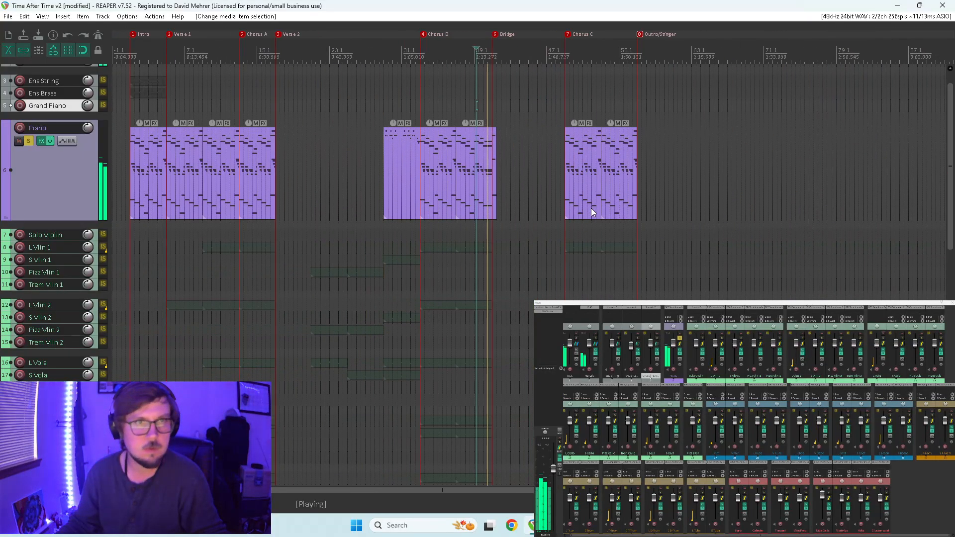
pyautogui.press('space')
# Swap the reworked Piano ending of Chorus B with the last piano item of Chorus C, placing its final chord at Outro/Stinger.
pyautogui.scroll(2, 554, 160)
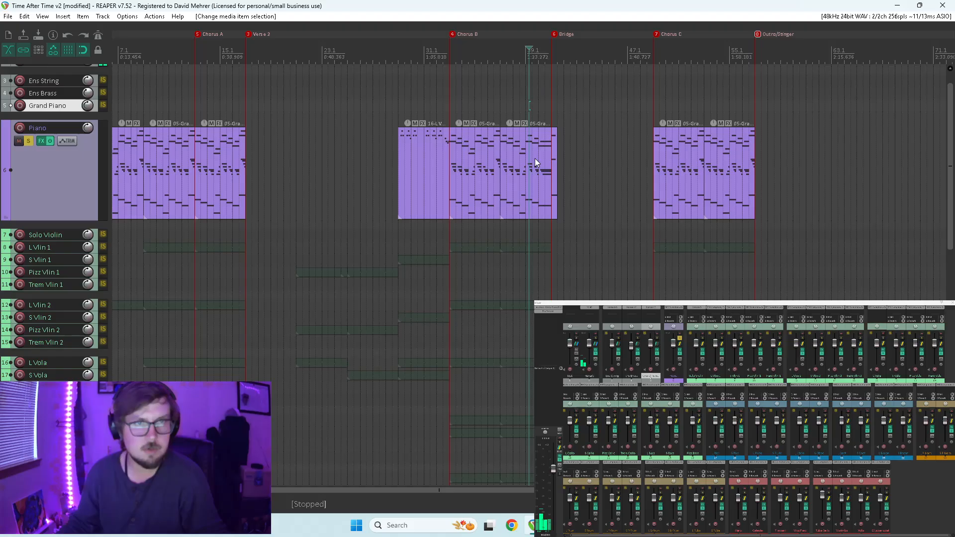
pyautogui.click(542, 166)
pyautogui.moveTo(542, 170); pyautogui.dragTo(822, 174)
pyautogui.moveTo(723, 166); pyautogui.dragTo(521, 166)
pyautogui.moveTo(802, 168); pyautogui.dragTo(725, 166)
# Audition the piano chord at the Outro/Stinger marker and unsolo the Piano track.
pyautogui.click(752, 112)
pyautogui.press('space')
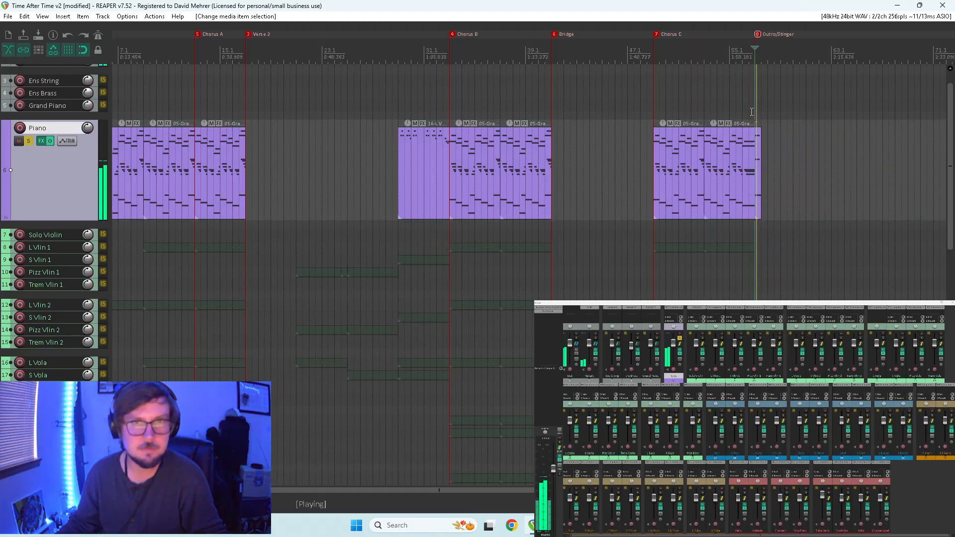
pyautogui.press('Home')
pyautogui.scroll(-5, 748, 124)
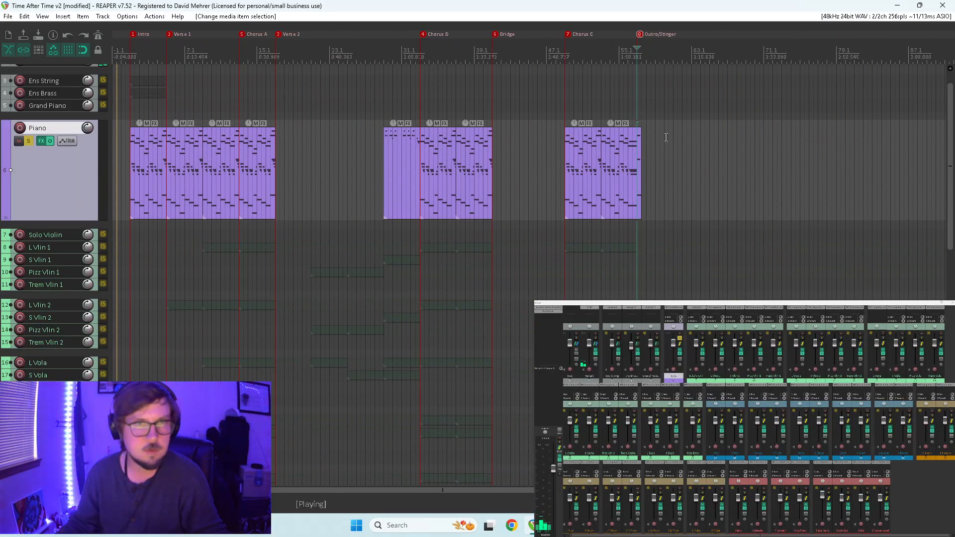
pyautogui.click(29, 141)
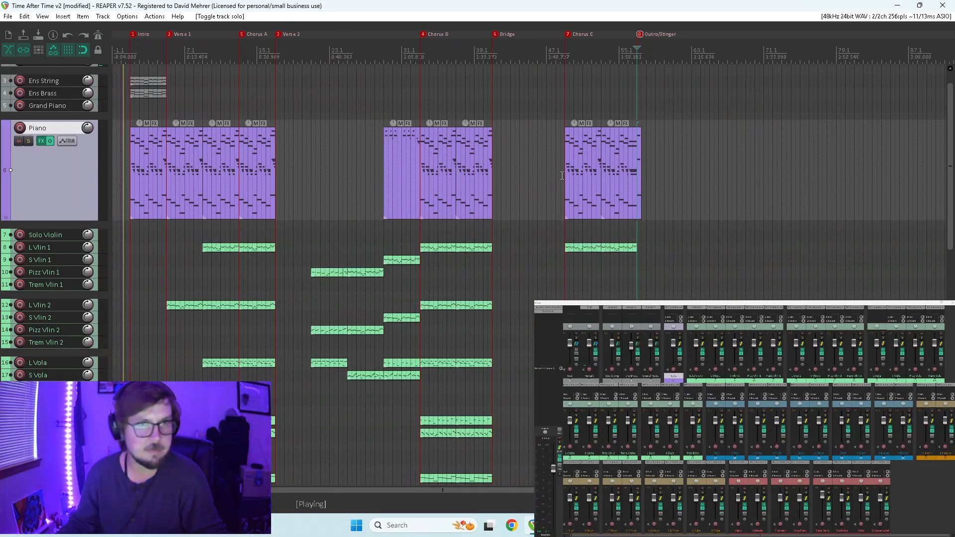
# Play the full arrangement from bar 56.1 to check the strings against the held piano chord.
pyautogui.click(624, 233)
pyautogui.press('space')
pyautogui.scroll(5, 659, 219)
pyautogui.scroll(3, 659, 219)
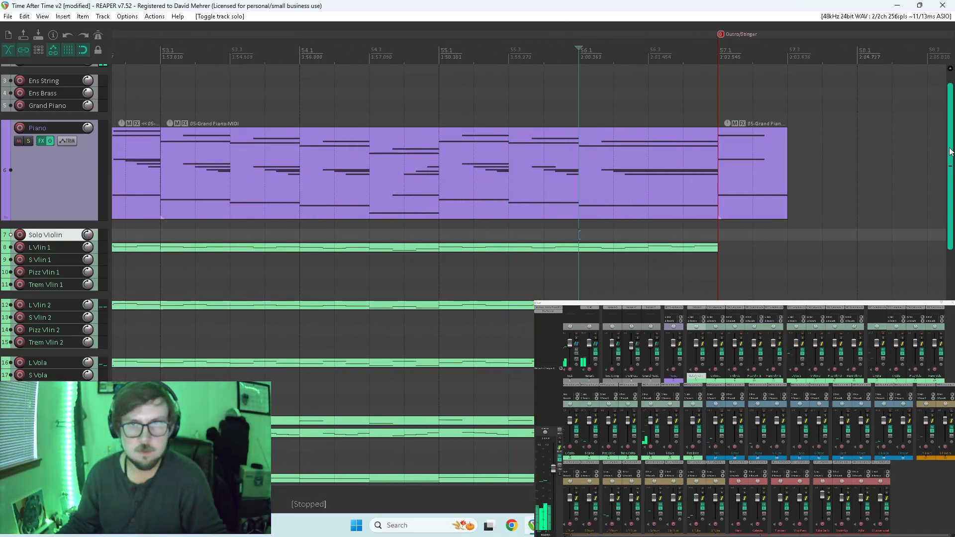
pyautogui.scroll(-3, 595, 169)
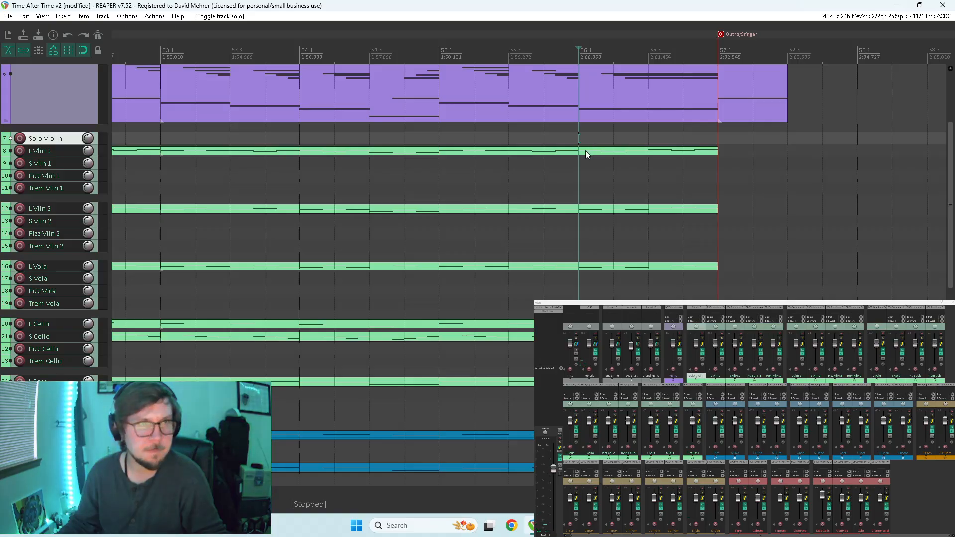
pyautogui.press('space')
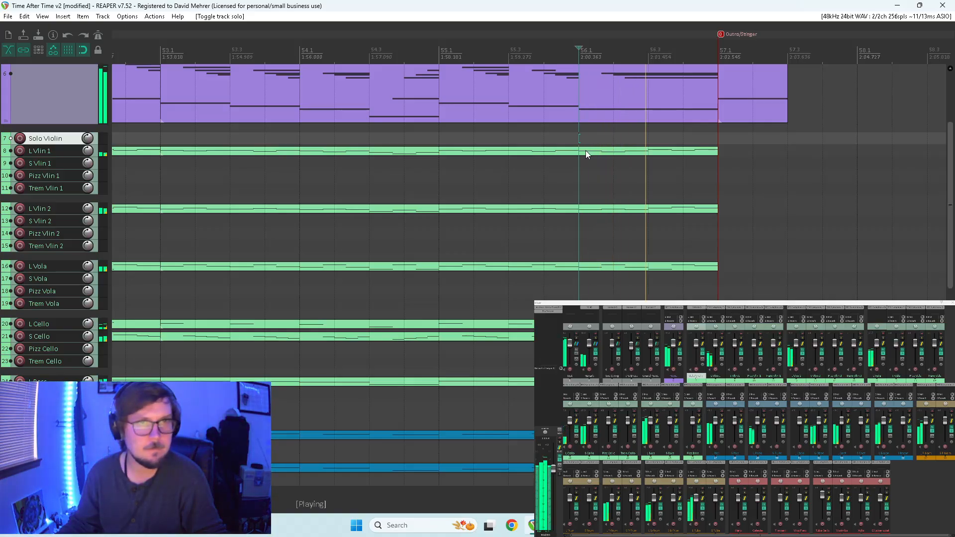
pyautogui.press('space')
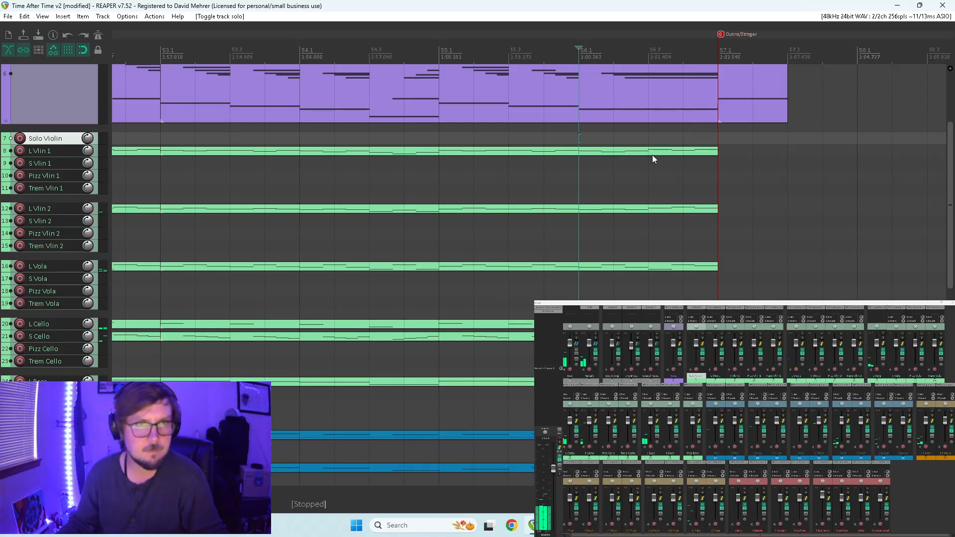
# Split the string items at bar 56.3 and move the split-off pieces to the Outro/Stinger marker at bar 57.1.
pyautogui.click(653, 154)
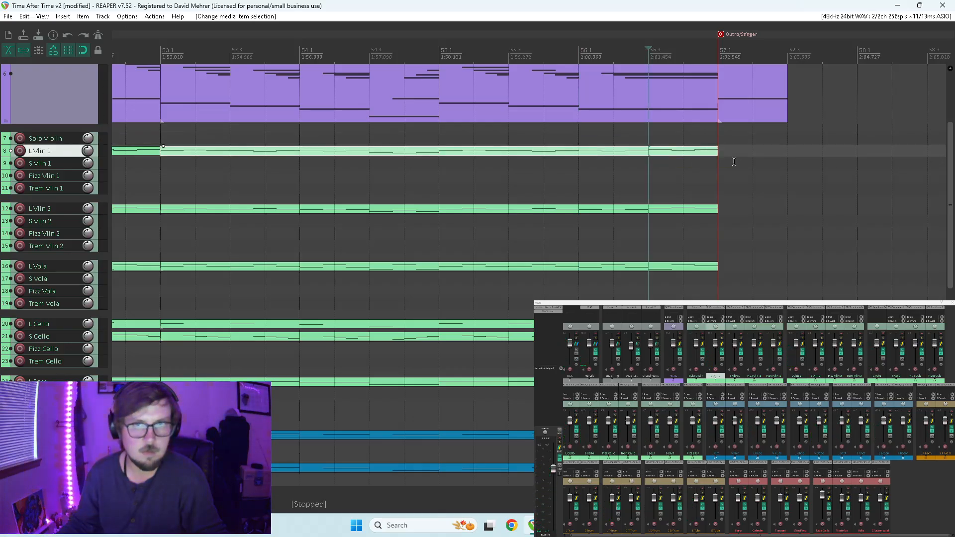
pyautogui.moveTo(670, 143); pyautogui.dragTo(667, 218)
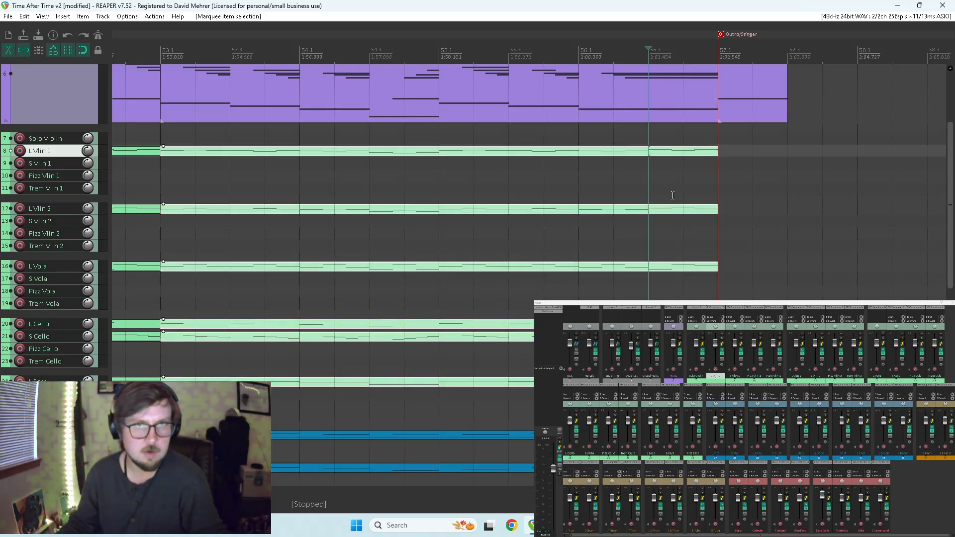
pyautogui.press('s')
pyautogui.moveTo(663, 153); pyautogui.dragTo(709, 158)
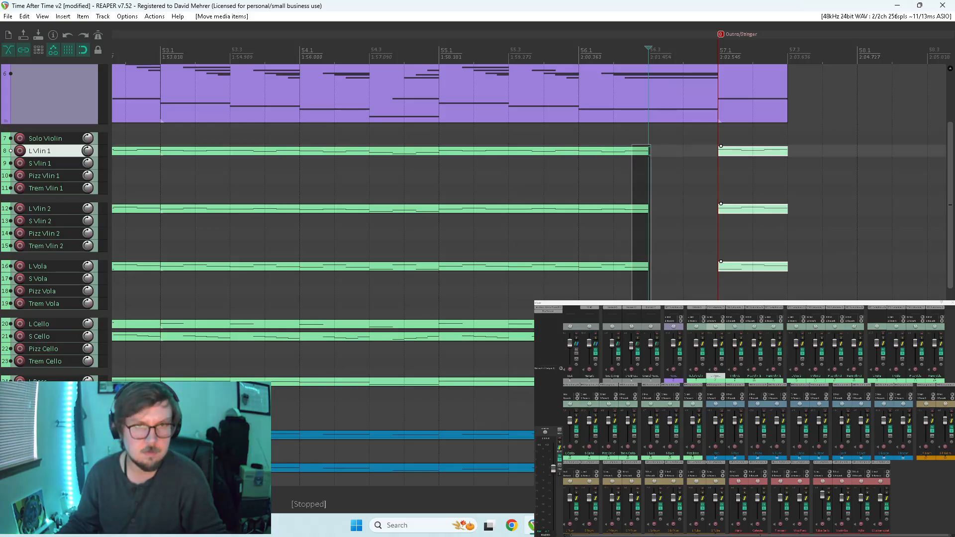
# Extend the shortened string items to the Outro/Stinger marker to close the gap before the moved pieces.
pyautogui.click(163, 378)
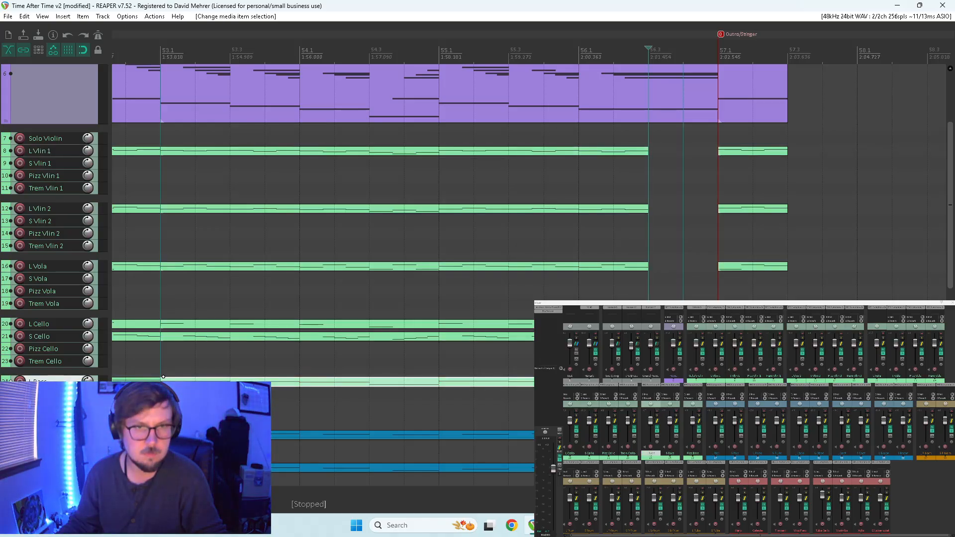
pyautogui.moveTo(628, 157); pyautogui.dragTo(718, 381)
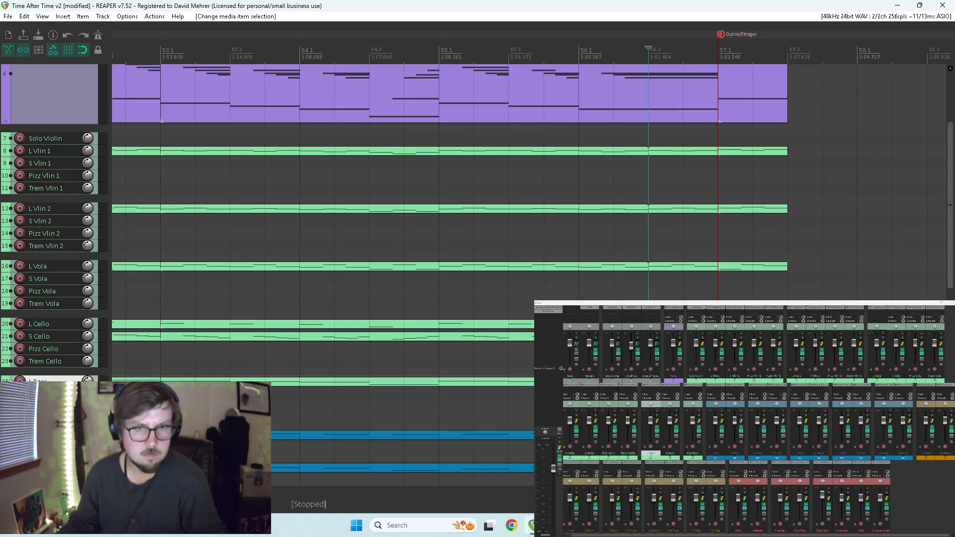
# In the extended bass item, remove the note at bar 56.3 and lengthen the preceding note to the Outro/Stinger marker.
pyautogui.click(648, 381)
pyautogui.click(648, 383)
pyautogui.doubleClick(648, 382)
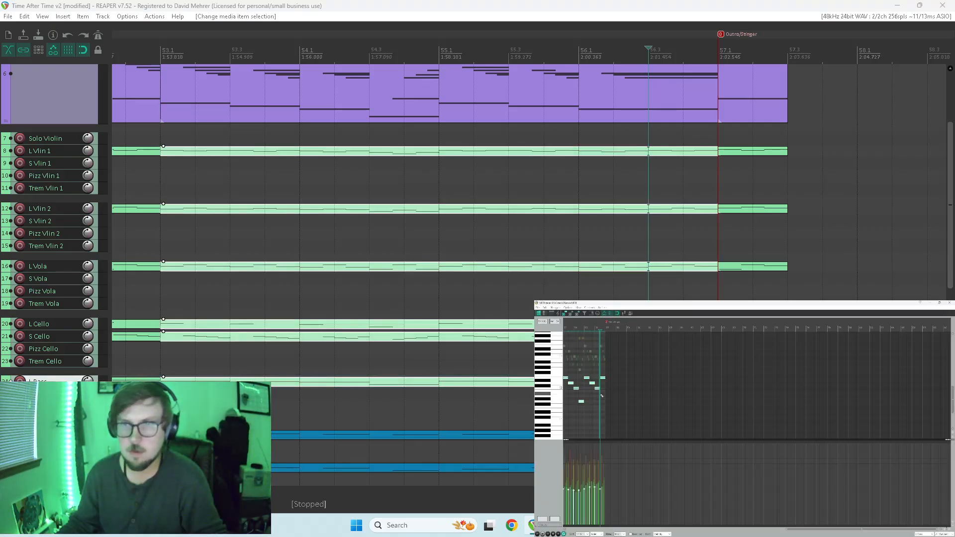
pyautogui.hotkey('ctrl', 'a')
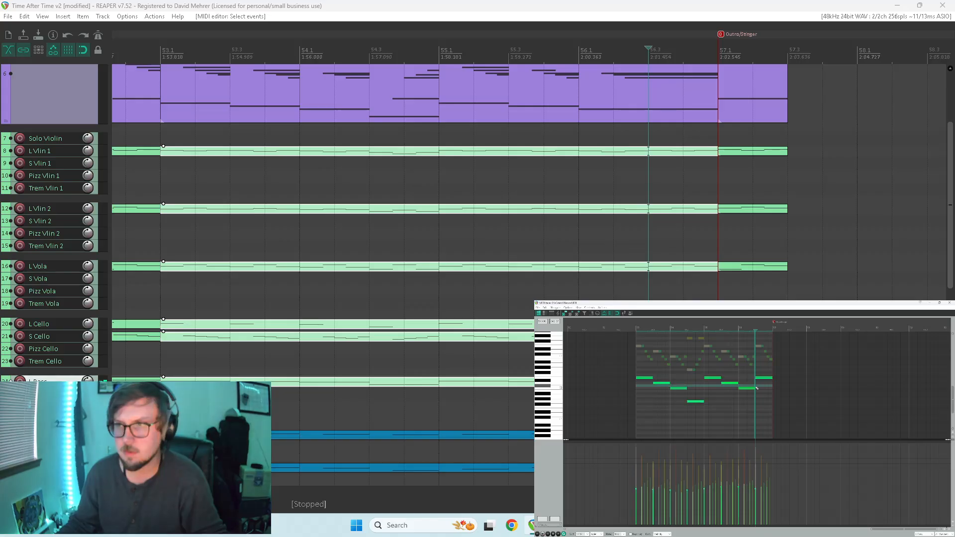
pyautogui.moveTo(754, 385); pyautogui.dragTo(771, 385)
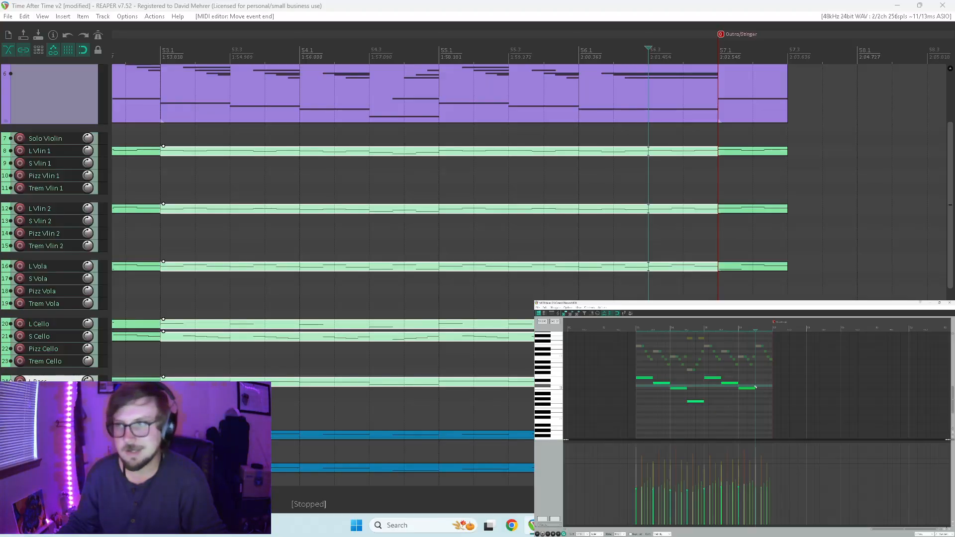
pyautogui.moveTo(755, 389); pyautogui.dragTo(772, 388)
# Play back the held bass note from bar 56.3 with the full arrangement.
pyautogui.press('space')
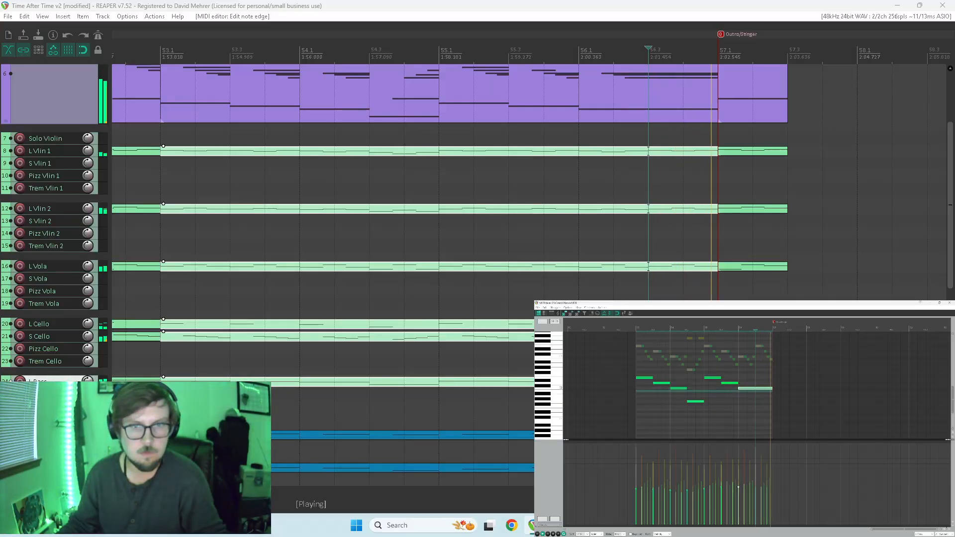
pyautogui.press('space')
pyautogui.press('space')
pyautogui.press('space')
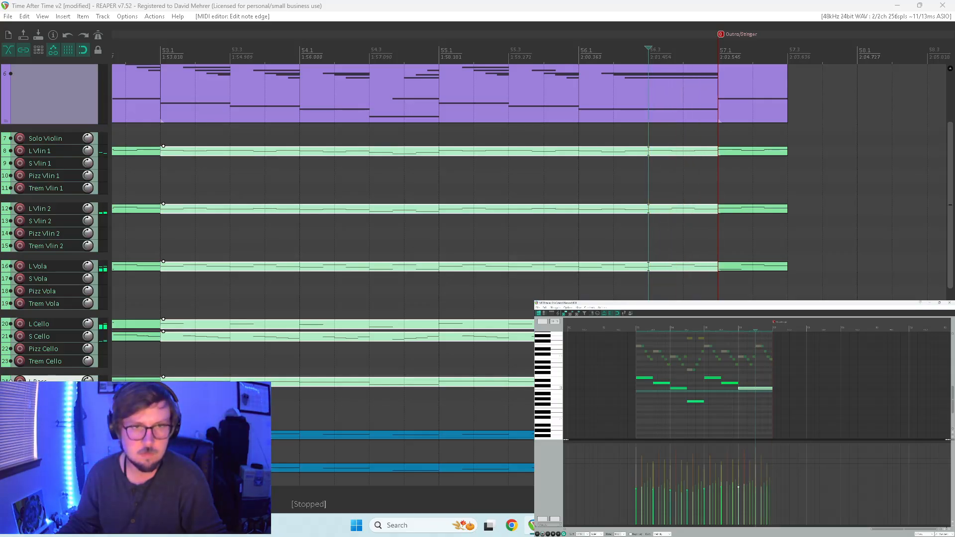
# Remove the S Cello notes after bar 56.3, try holding its last note to the Outro/Stinger marker, and audition from bar 56.1.
pyautogui.hotkey('ctrl', 'alt', 'Up')
pyautogui.moveTo(754, 377); pyautogui.dragTo(769, 377)
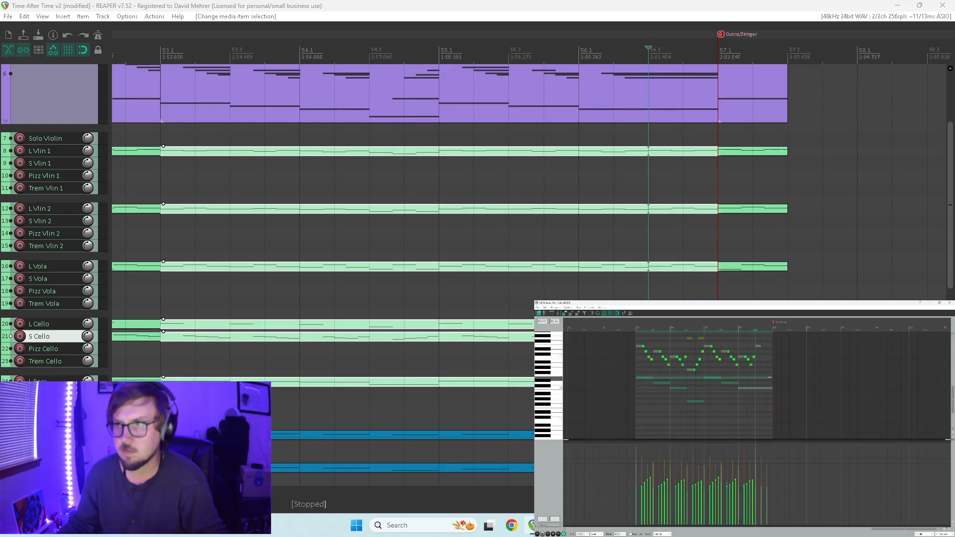
pyautogui.click(754, 357)
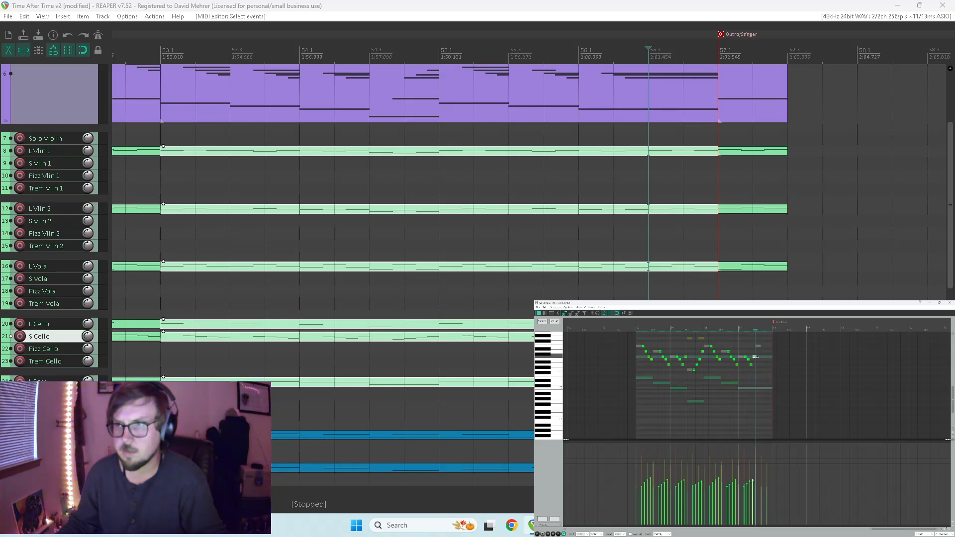
pyautogui.click(737, 381)
pyautogui.press('space')
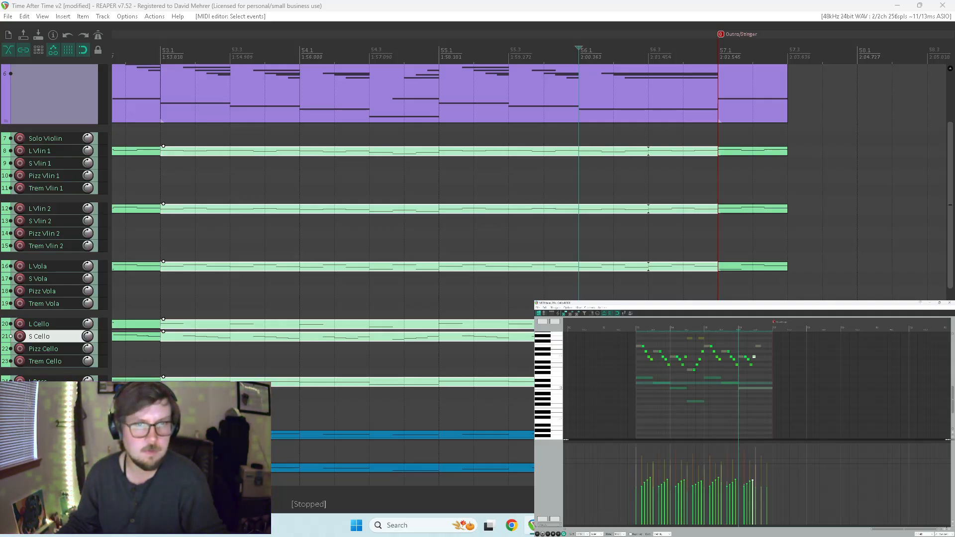
# Remove the L Cello note at bar 56.3, lengthen the bar 56.1 note to Outro/Stinger, and play back from bar 53.1.
pyautogui.click(758, 346)
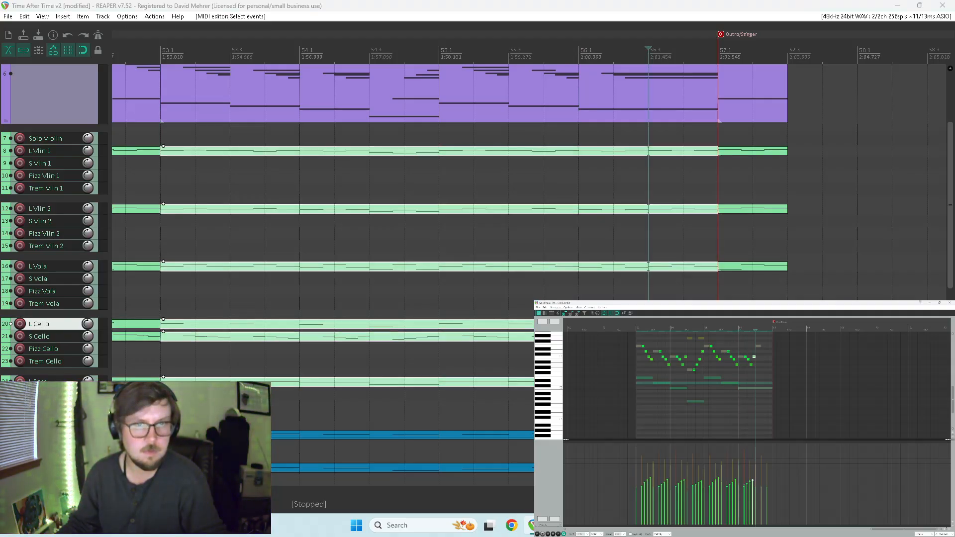
pyautogui.moveTo(753, 355); pyautogui.dragTo(766, 360)
pyautogui.hotkey('ctrl', 'z')
pyautogui.click(742, 358)
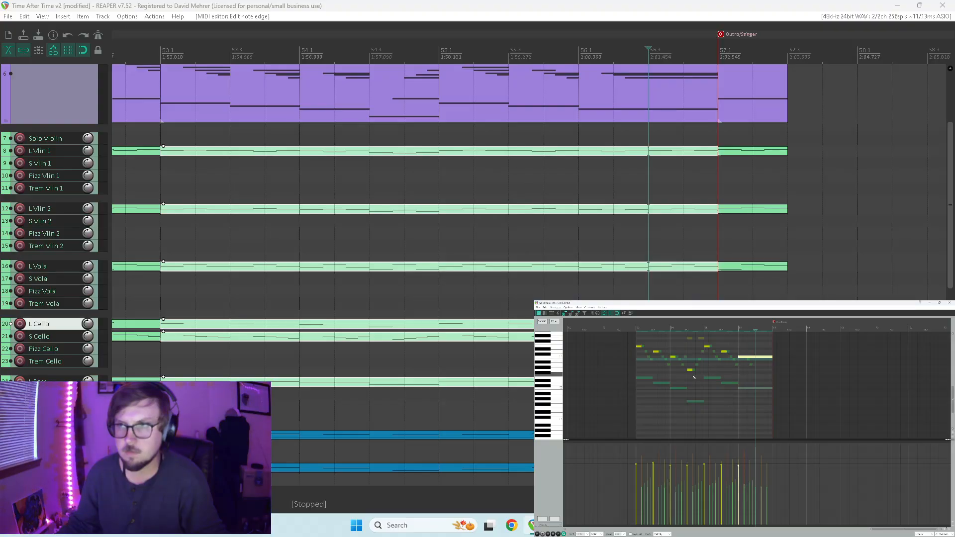
pyautogui.press('space')
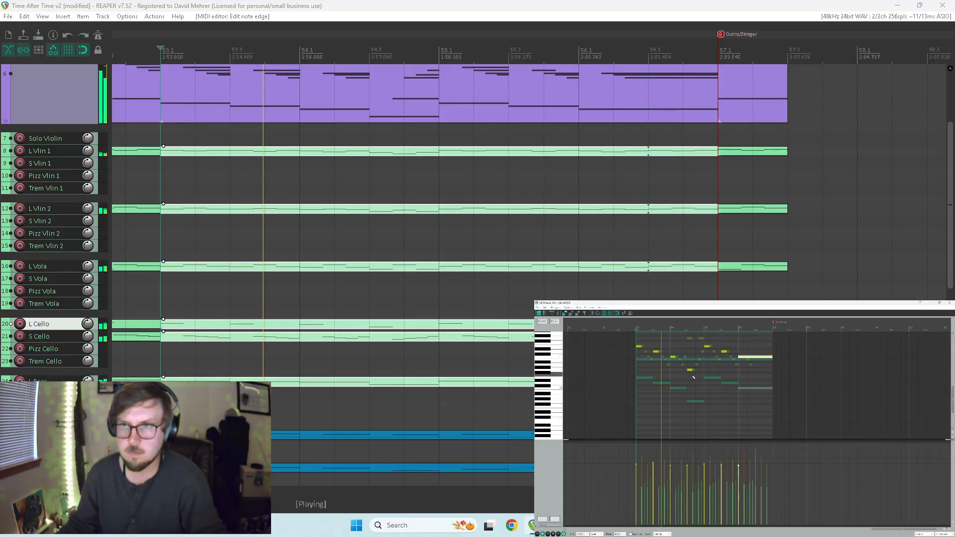
# Listen to the held L Cello note through the Outro/Stinger marker, ending playback after it.
pyautogui.scroll(4, 694, 376)
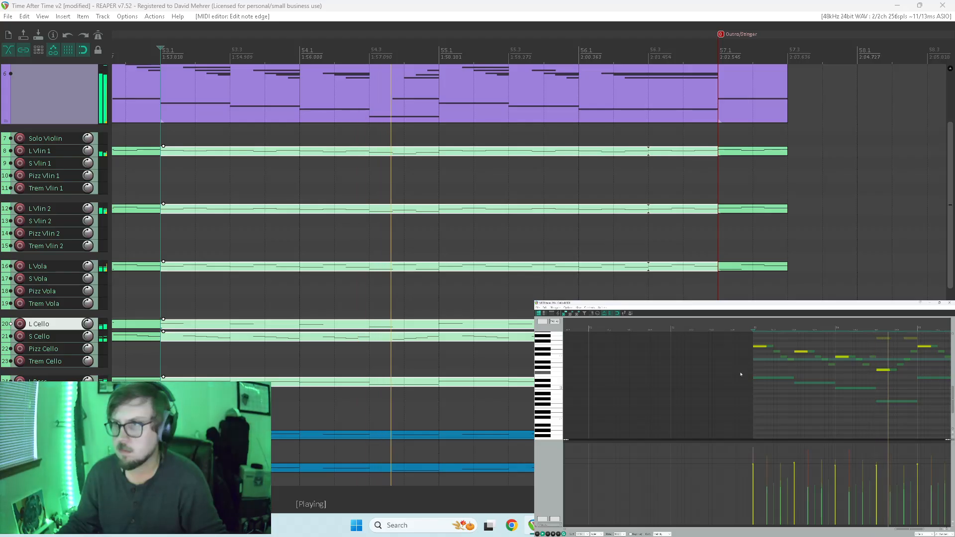
pyautogui.scroll(-3, 740, 374)
pyautogui.scroll(-2, 806, 370)
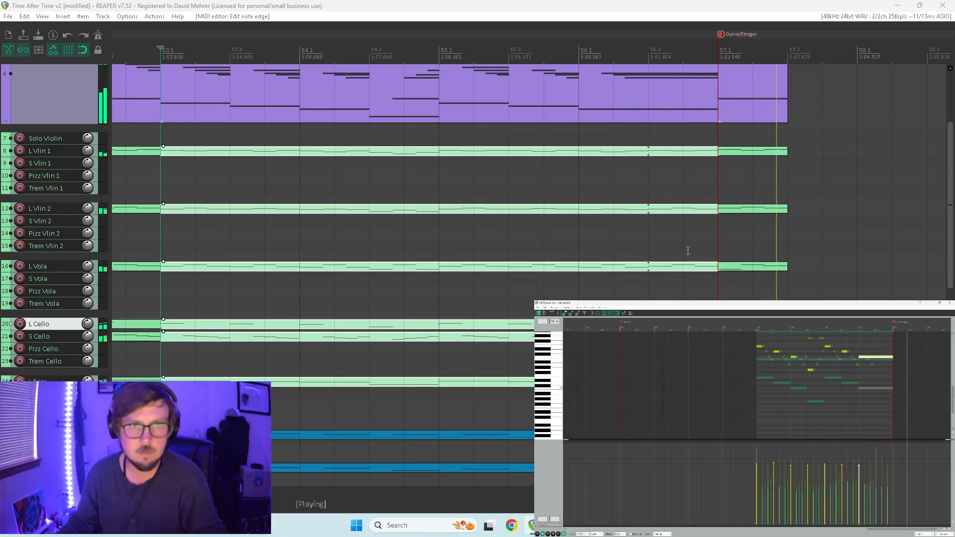
pyautogui.press('space')
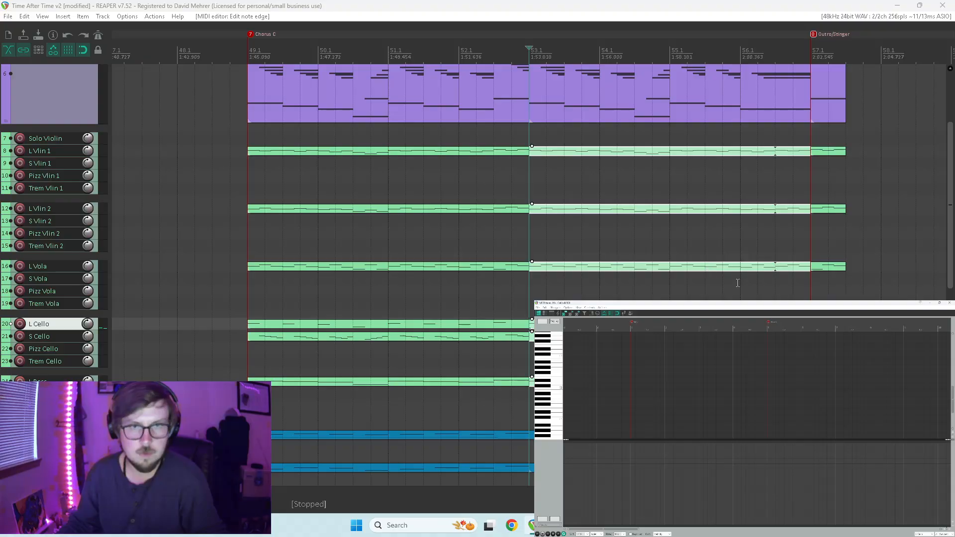
# Remove the L Vola notes after bar 56.3, lengthen the preceding note to the Outro/Stinger marker, and audition from bar 56.1.
pyautogui.click(777, 268)
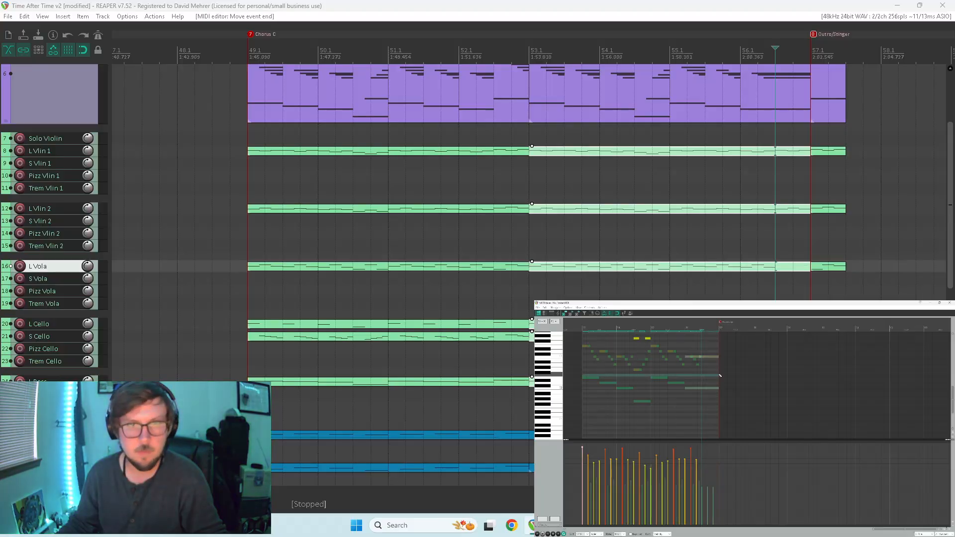
pyautogui.moveTo(949, 394); pyautogui.dragTo(946, 366)
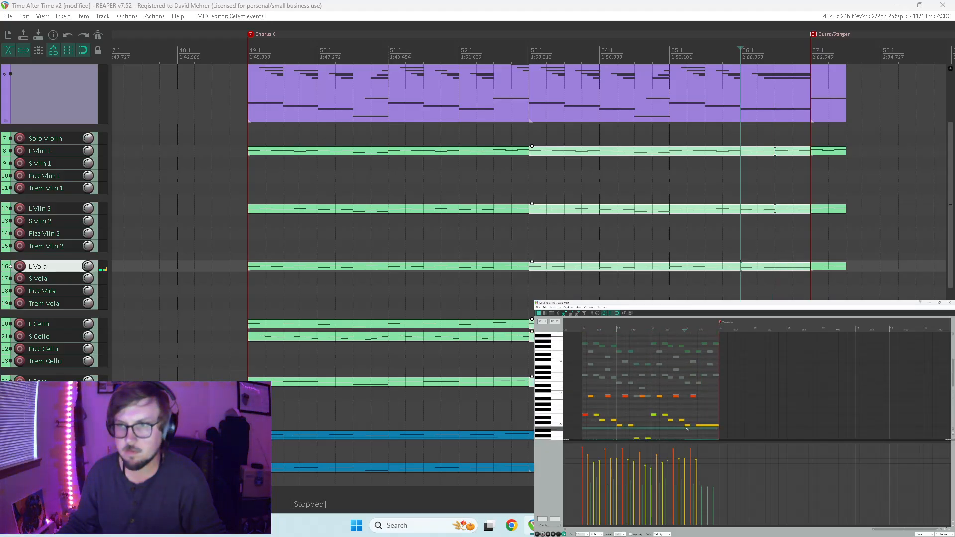
pyautogui.click(676, 406)
pyautogui.press('space')
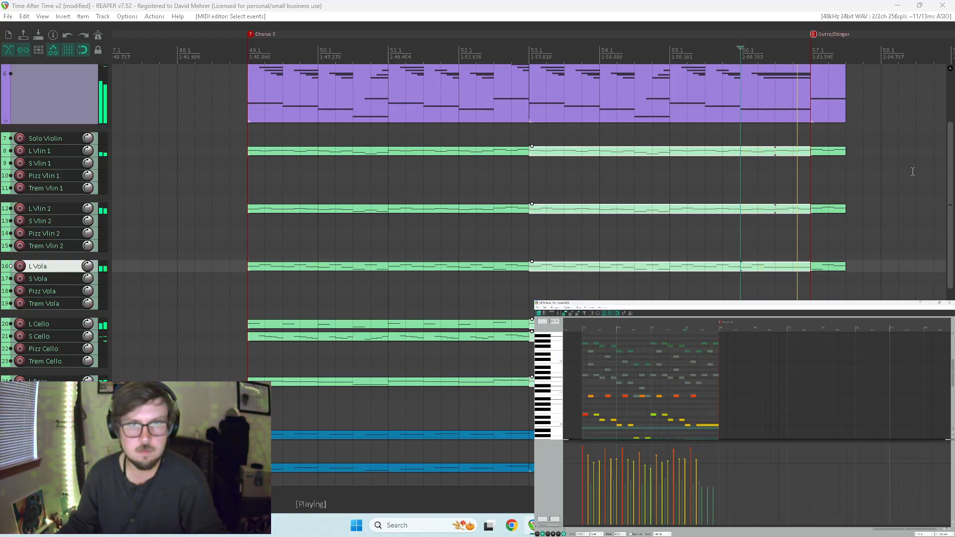
pyautogui.press('space')
# Remove the L Vlin 2 notes after bar 56.3 and lengthen the preceding note to the Outro/Stinger marker.
pyautogui.click(775, 208)
pyautogui.moveTo(701, 373); pyautogui.dragTo(718, 384)
pyautogui.press('Delete')
pyautogui.hotkey('ctrl', 'z')
pyautogui.click(704, 379)
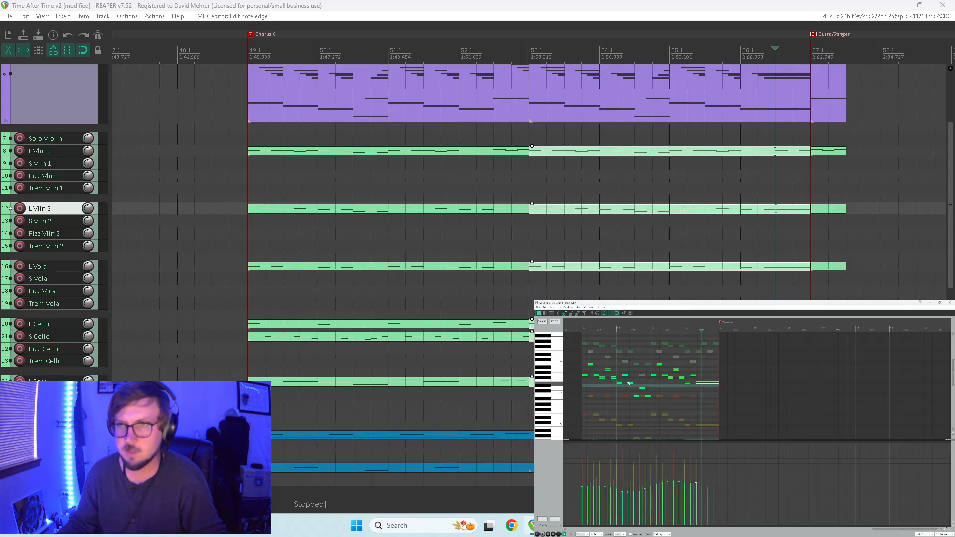
# Remove the L Vlin 1 notes after bar 56.3, hold the preceding note to Outro/Stinger, and play back from bar 55.1.
pyautogui.click(778, 150)
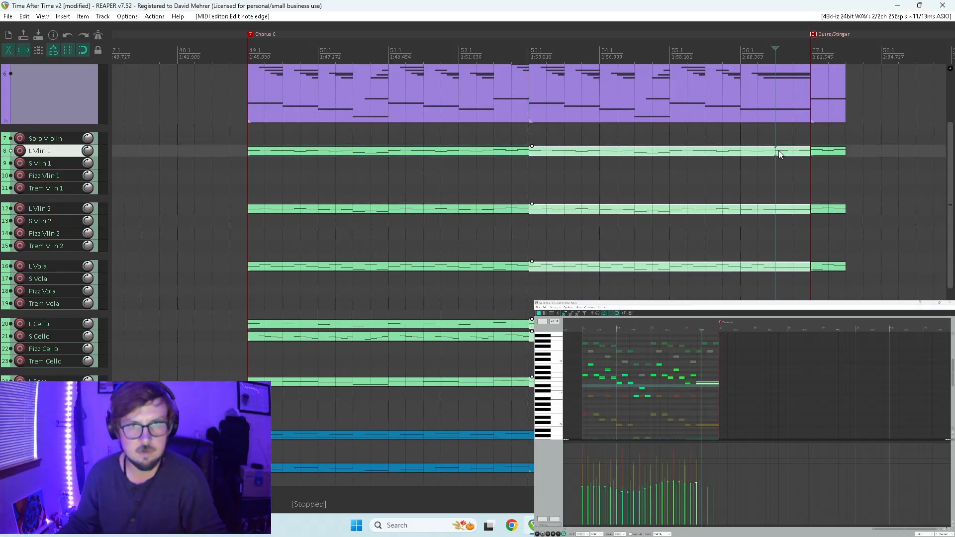
pyautogui.click(700, 367)
pyautogui.moveTo(702, 365); pyautogui.dragTo(718, 352)
pyautogui.press('Delete')
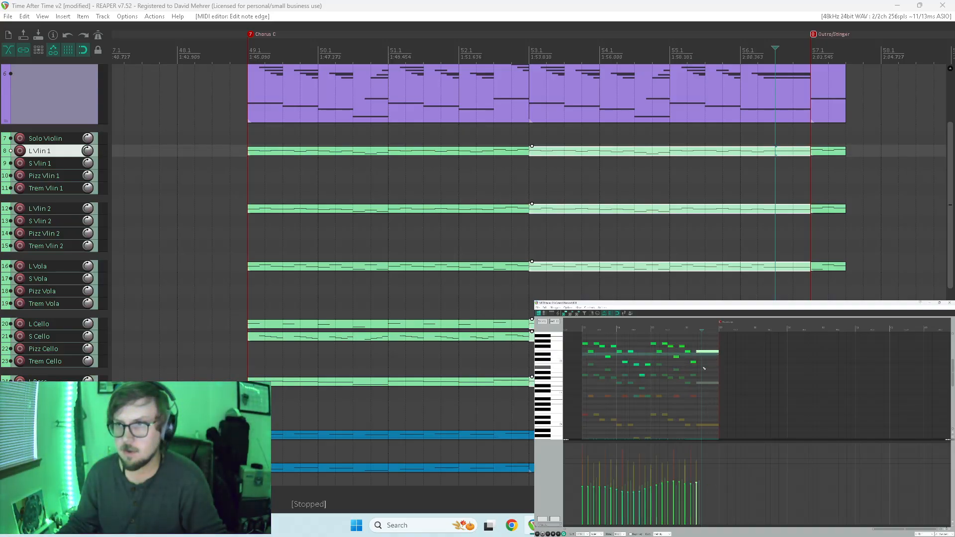
pyautogui.click(652, 393)
pyautogui.press('space')
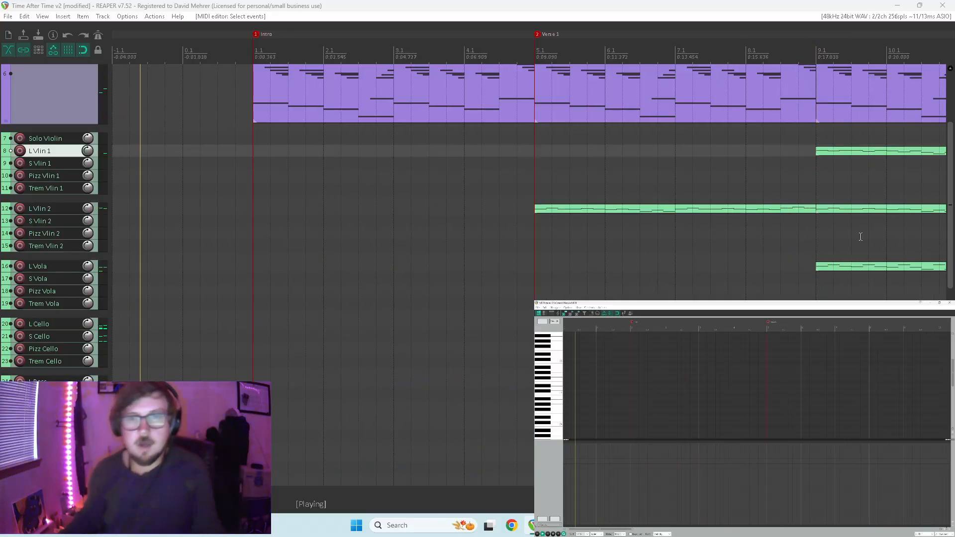
pyautogui.scroll(-5, 872, 243)
pyautogui.press('space')
# Open the L Picc item of Chorus C for note editing and audition its ending from bar 55.1.
pyautogui.moveTo(950, 188); pyautogui.dragTo(949, 254)
pyautogui.scroll(4, 843, 259)
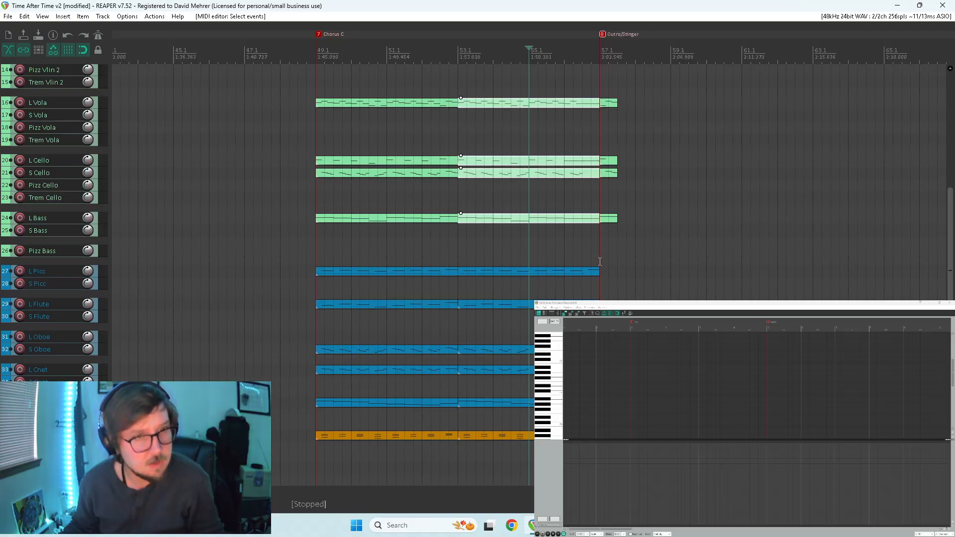
pyautogui.click(565, 273)
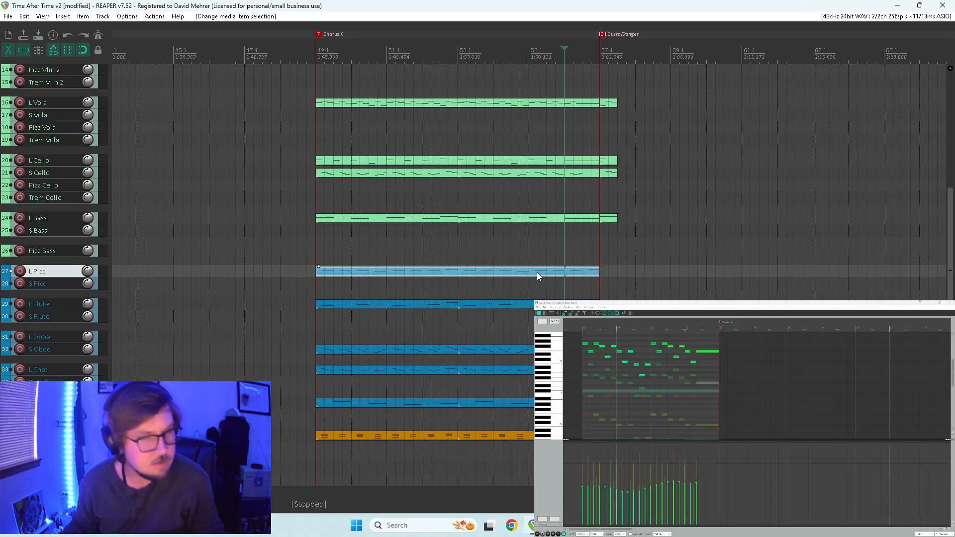
pyautogui.moveTo(532, 272)
pyautogui.mouseDown()
pyautogui.moveTo(532, 285)
pyautogui.moveTo(533, 273)
pyautogui.mouseUp()
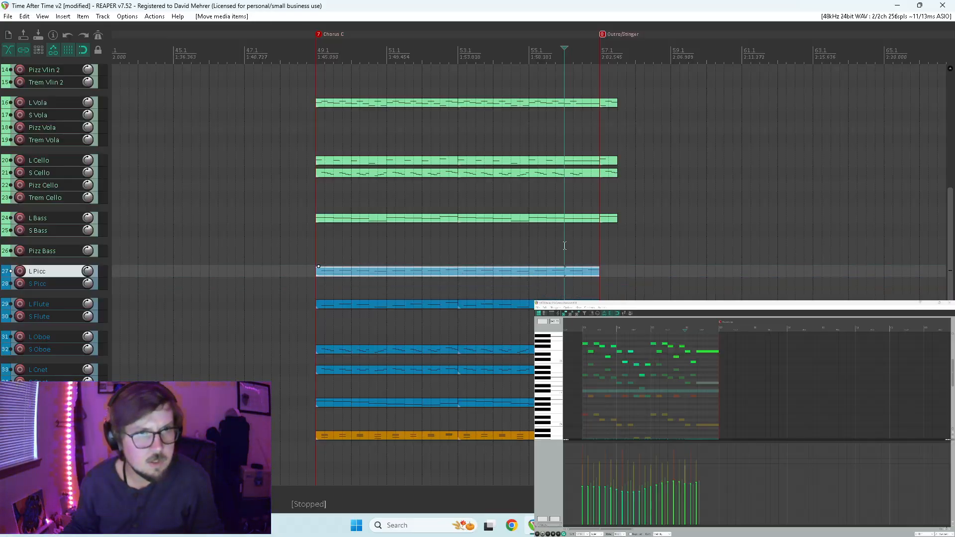
pyautogui.moveTo(574, 270); pyautogui.dragTo(577, 275)
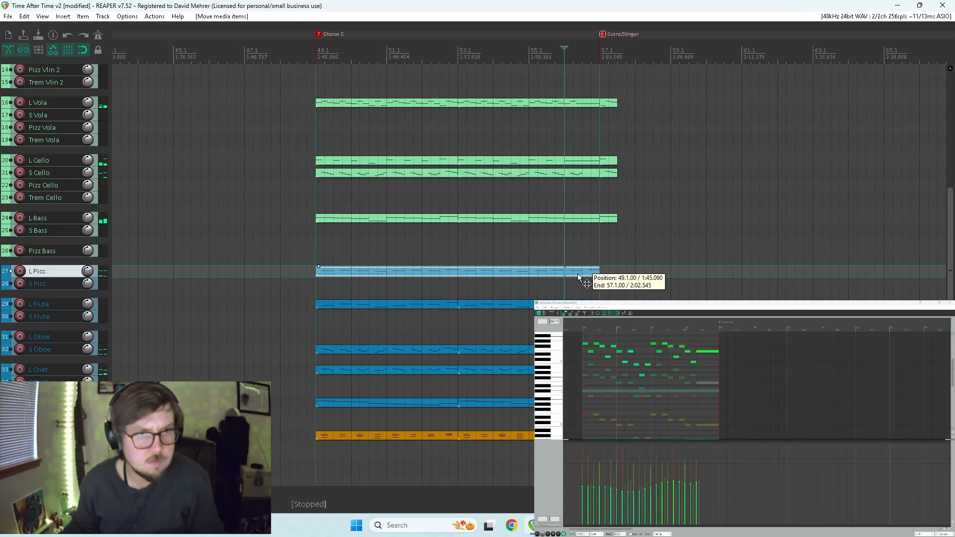
pyautogui.doubleClick(578, 275)
pyautogui.scroll(-3, 680, 388)
pyautogui.scroll(1, 551, 389)
pyautogui.scroll(2, 550, 389)
pyautogui.scroll(3, 748, 386)
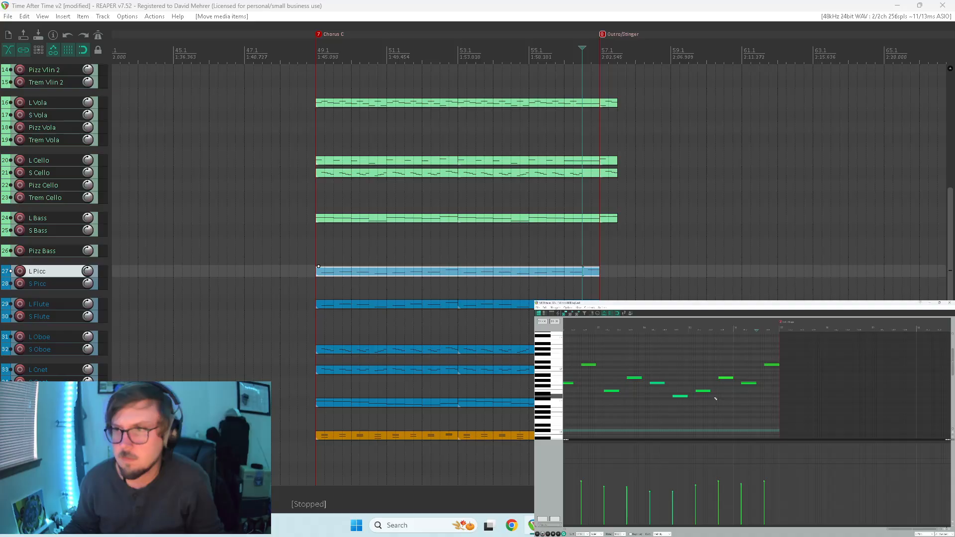
pyautogui.click(689, 407)
pyautogui.press('space')
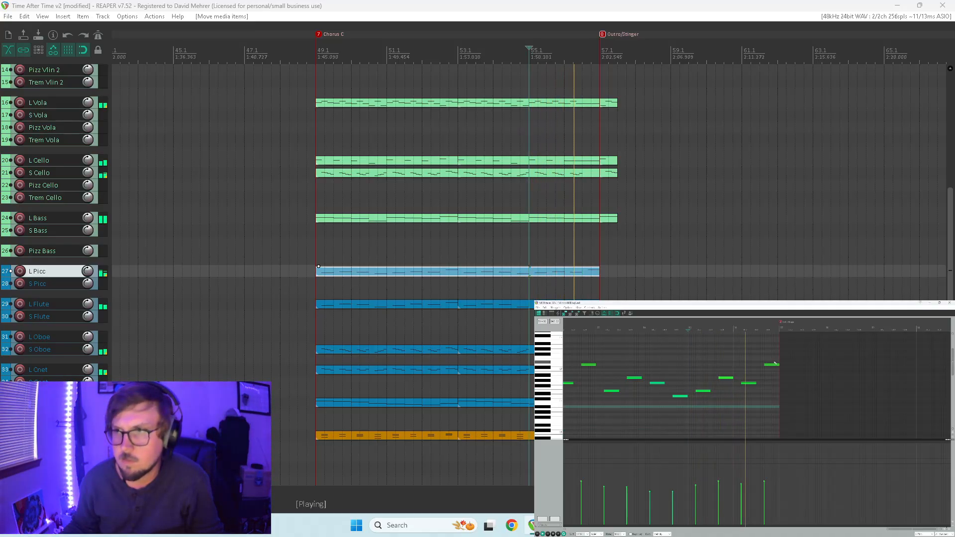
pyautogui.press('space')
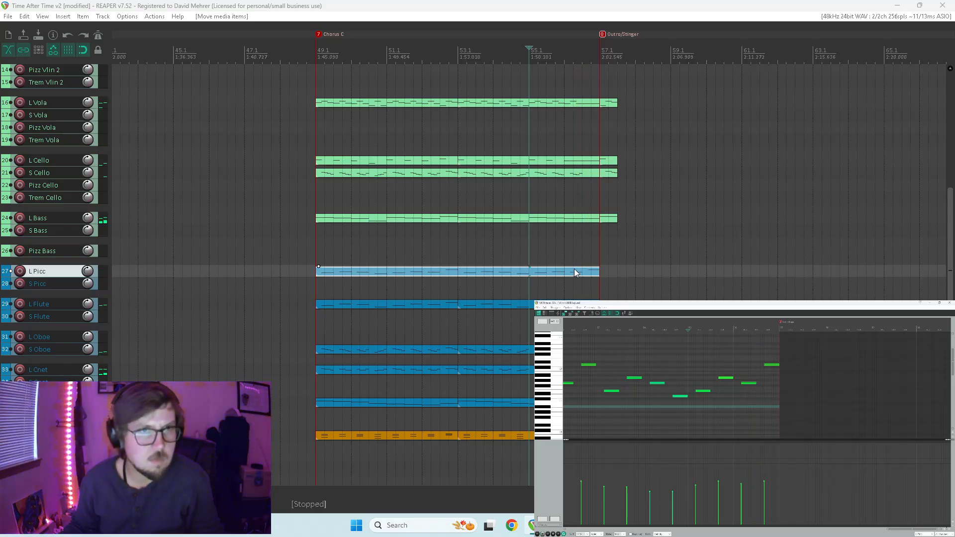
# Split the woodwind items at bar 56.3, move the end pieces to the Outro/Stinger marker, and extend the originals back to it.
pyautogui.click(584, 273)
pyautogui.moveTo(605, 269); pyautogui.dragTo(587, 409)
pyautogui.press('s')
pyautogui.moveTo(589, 270); pyautogui.dragTo(610, 277)
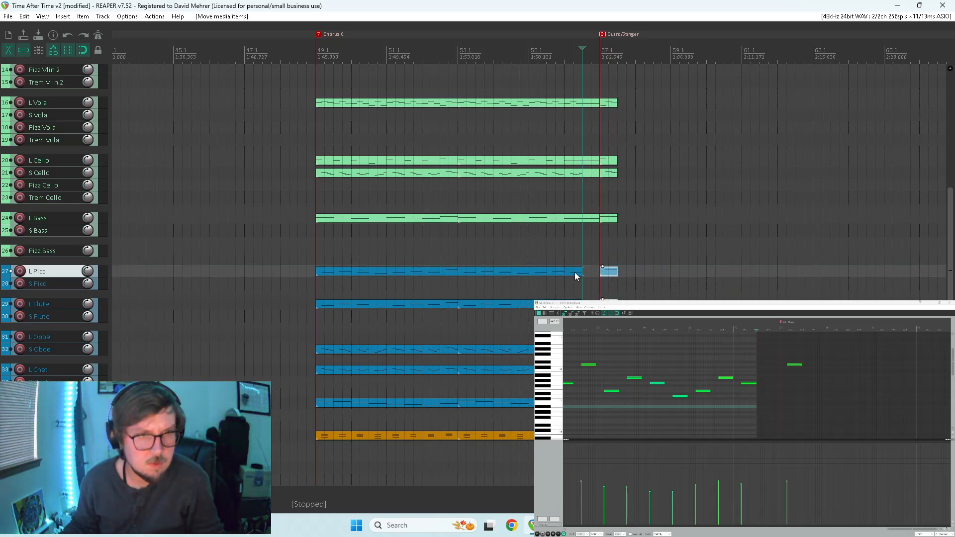
pyautogui.moveTo(575, 270); pyautogui.dragTo(601, 404)
# In the lowest woodwind item, remove the note after bar 56.3, lengthen the bar 56.1 note to Outro/Stinger, and audition from bar 55.3.
pyautogui.doubleClick(591, 403)
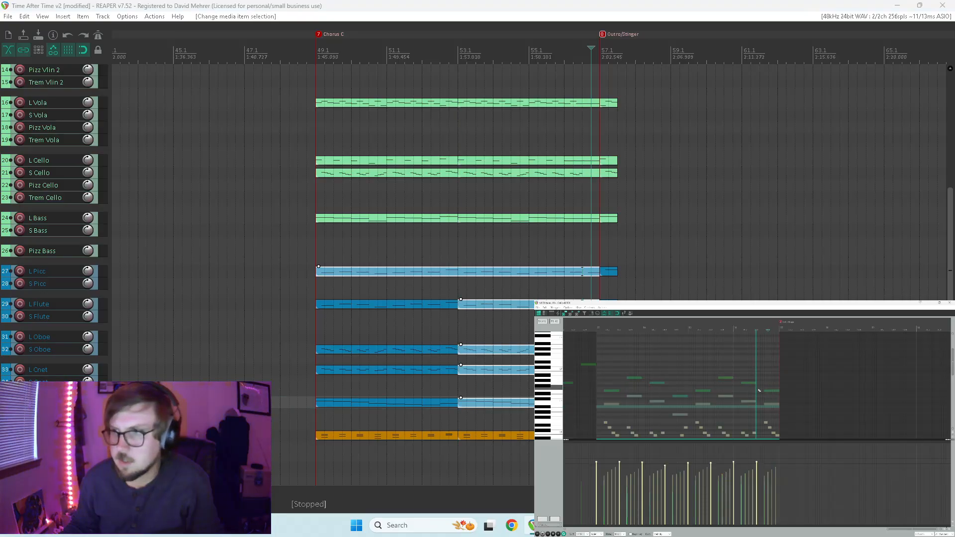
pyautogui.moveTo(755, 388); pyautogui.dragTo(780, 388)
pyautogui.moveTo(953, 362); pyautogui.dragTo(952, 401)
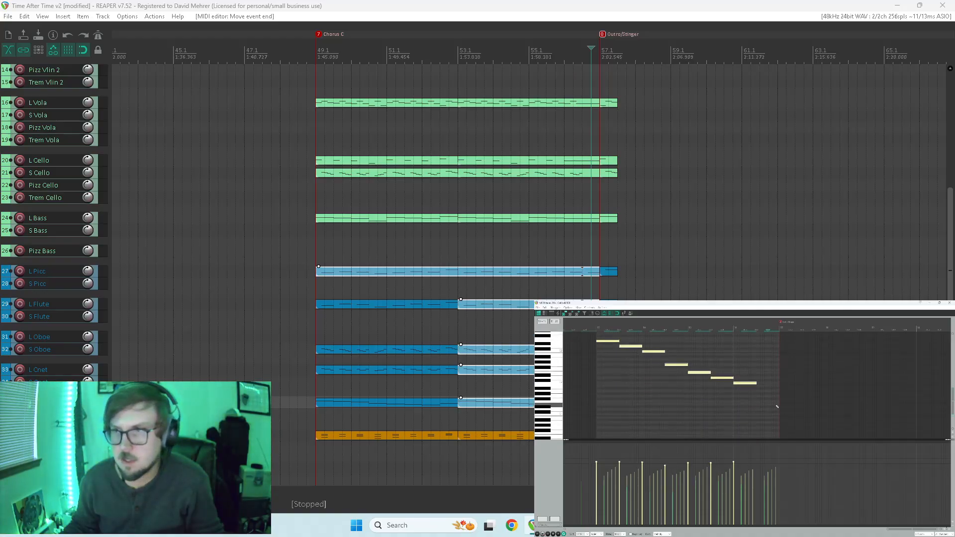
pyautogui.click(751, 384)
pyautogui.moveTo(756, 383); pyautogui.dragTo(779, 383)
pyautogui.click(713, 396)
pyautogui.press('space')
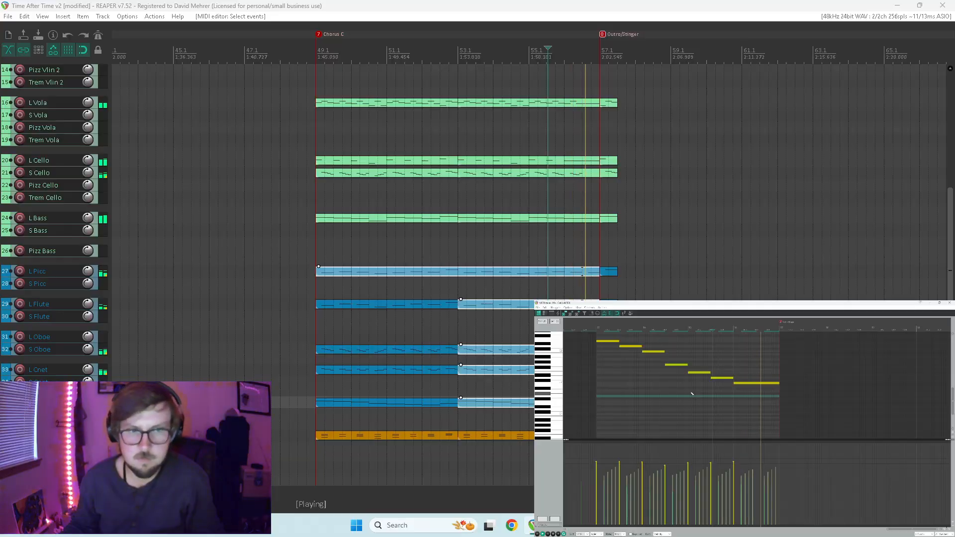
pyautogui.press('space')
# Open the L Cnet item ending at the Outro/Stinger marker and remove its notes after bar 56.3.
pyautogui.scroll(-3, 529, 370)
pyautogui.scroll(3, 529, 370)
pyautogui.click(572, 369)
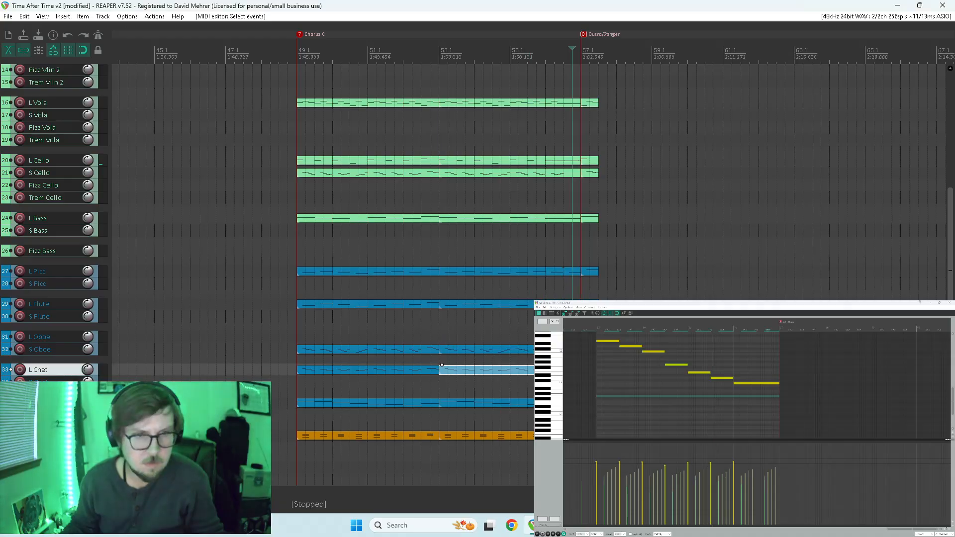
pyautogui.doubleClick(572, 370)
pyautogui.scroll(12, 538, 390)
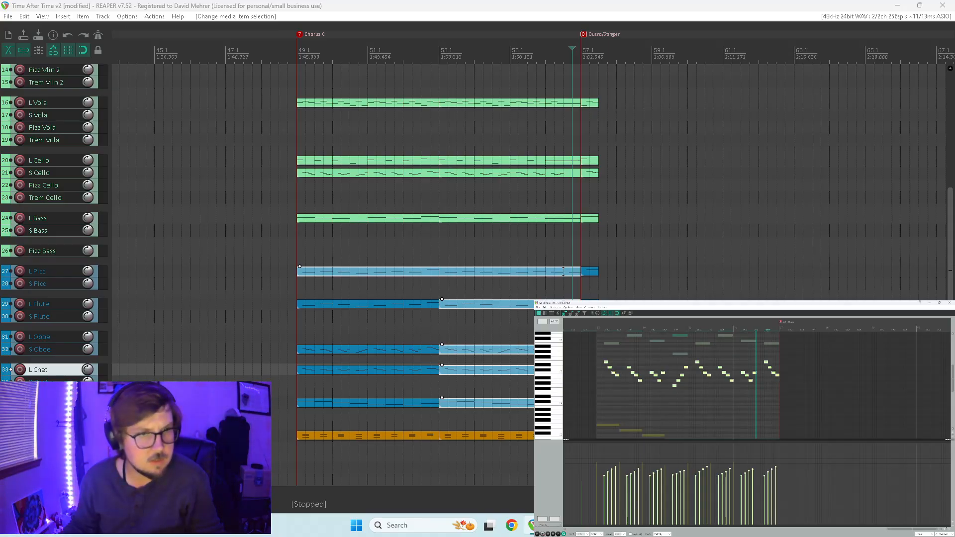
pyautogui.moveTo(755, 389); pyautogui.dragTo(778, 391)
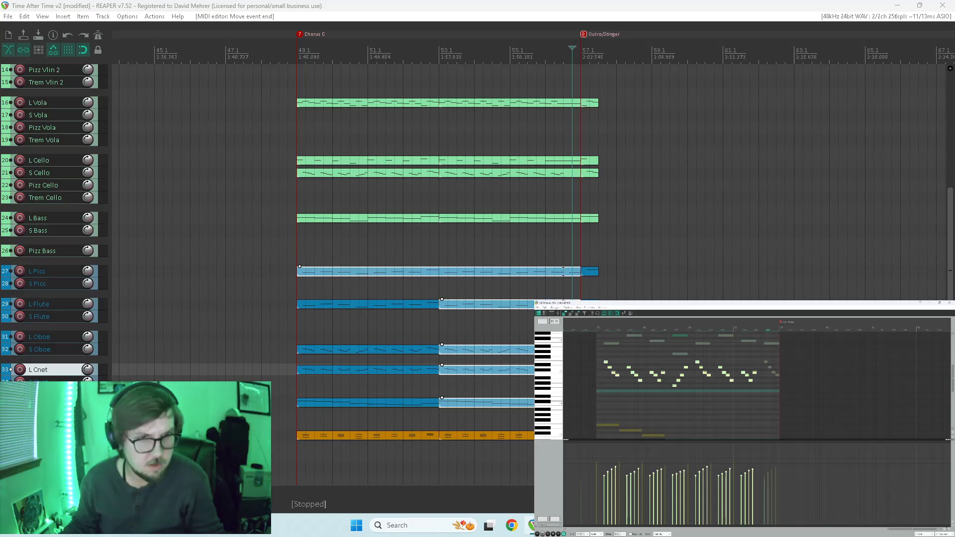
# Remove the S Oboe notes after bar 56.3 and lengthen only the last remaining note to the Outro/Stinger marker.
pyautogui.doubleClick(563, 349)
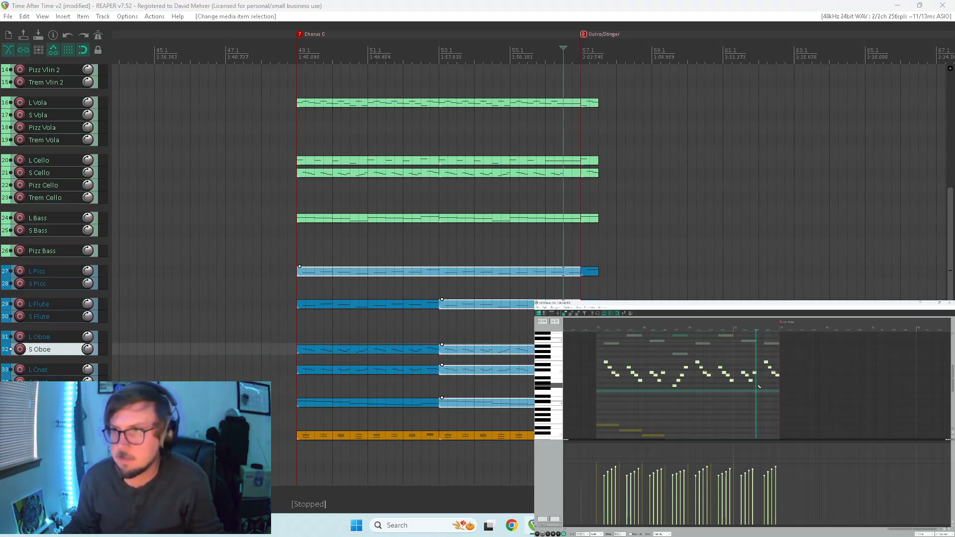
pyautogui.moveTo(755, 384); pyautogui.dragTo(778, 385)
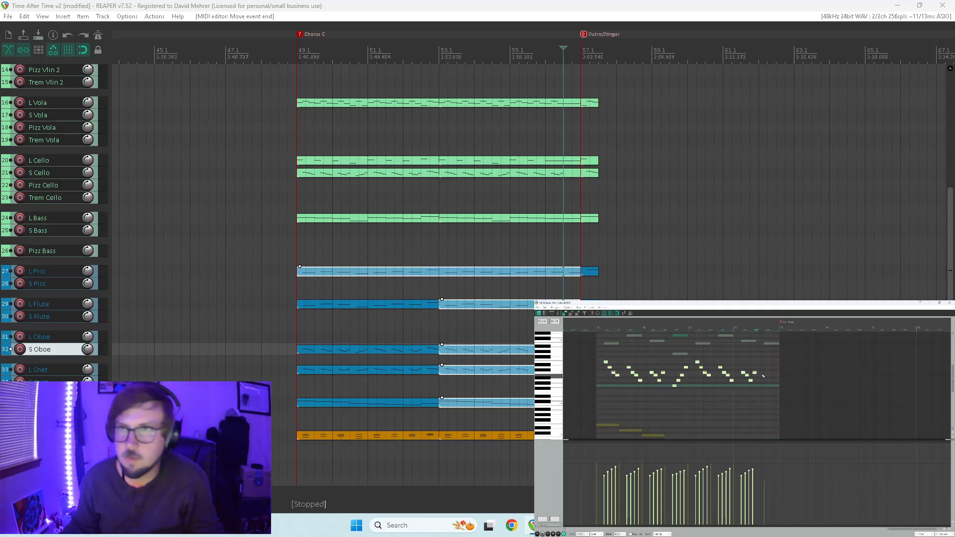
pyautogui.moveTo(756, 372); pyautogui.dragTo(778, 373)
pyautogui.hotkey('ctrl', 'z')
pyautogui.click(754, 372)
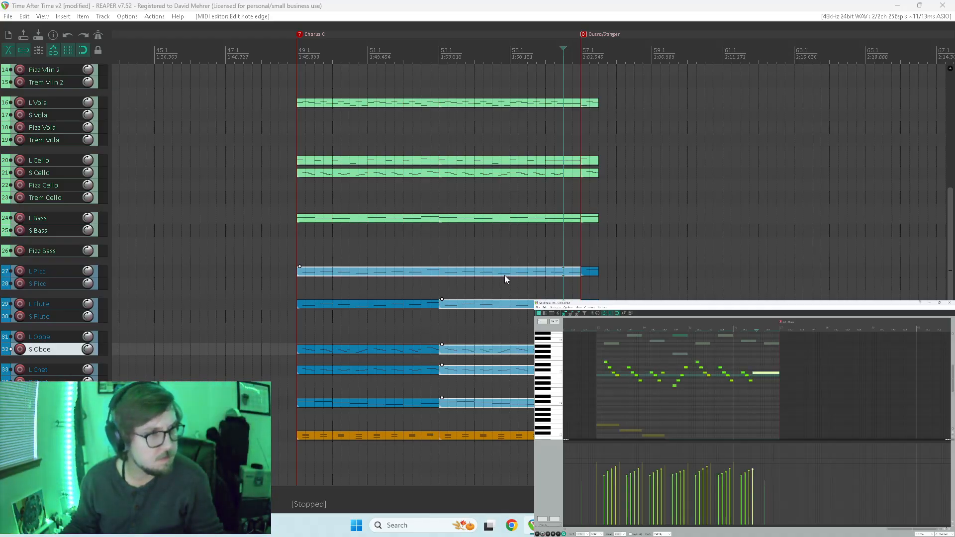
# Remove the L Flute note after bar 56.3 and lengthen the preceding note to the Outro/Stinger marker.
pyautogui.doubleClick(518, 304)
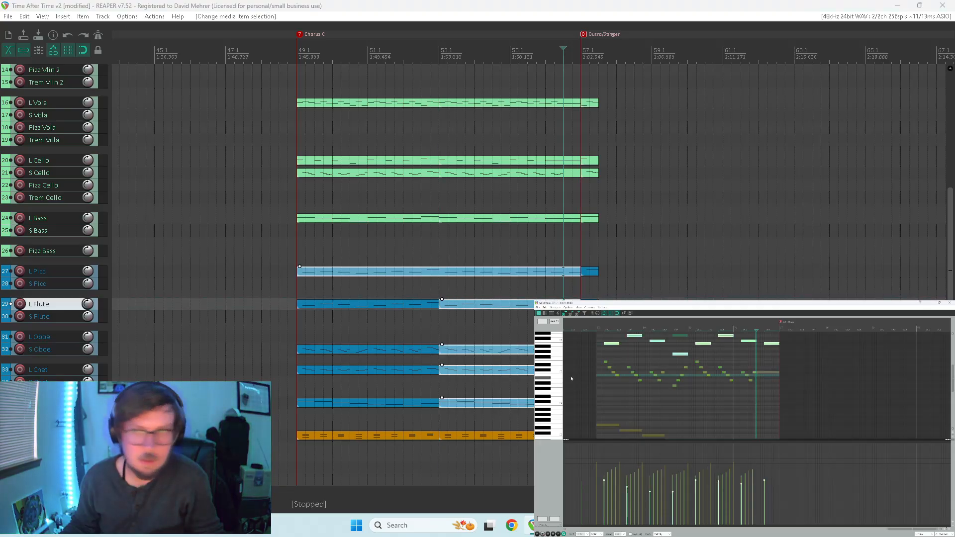
pyautogui.press('Delete')
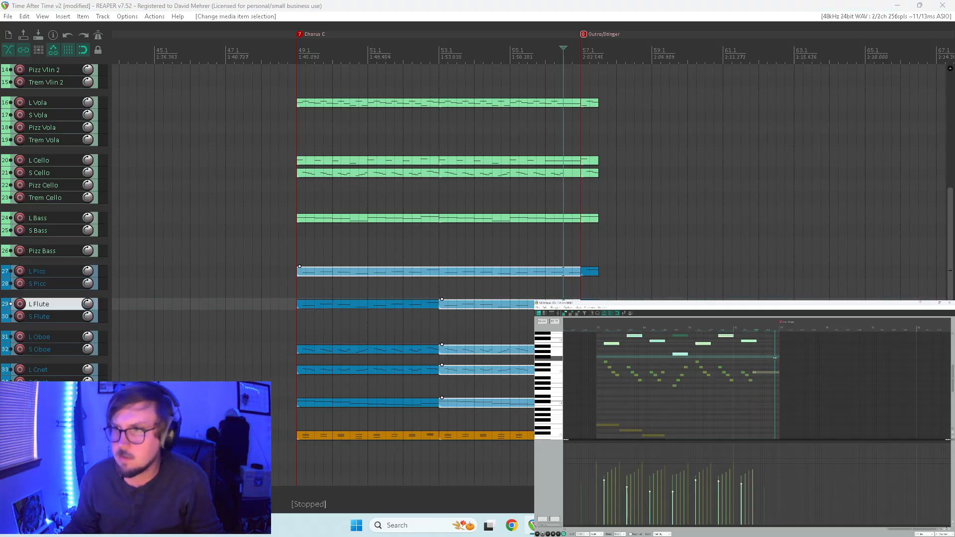
pyautogui.click(755, 341)
pyautogui.moveTo(757, 341); pyautogui.dragTo(761, 341)
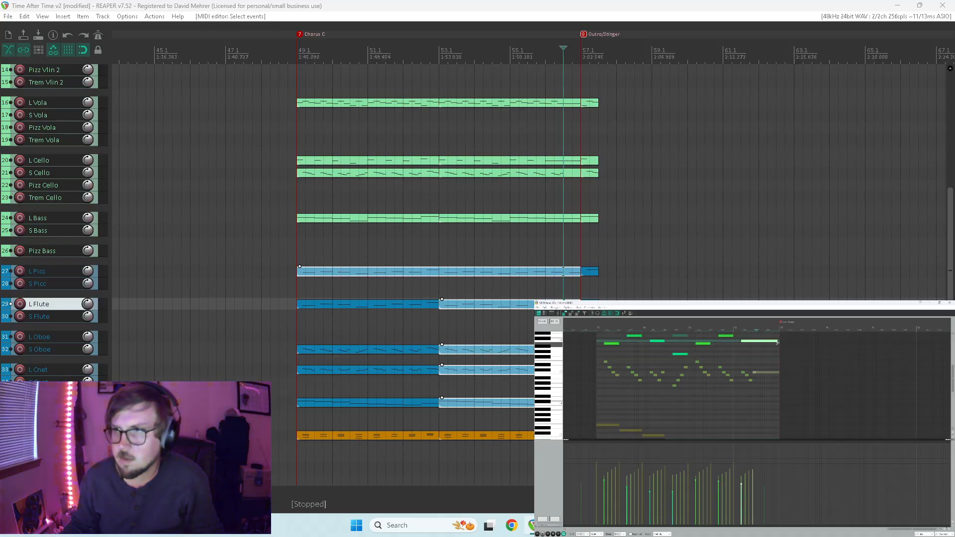
# Remove the L Picc note after bar 56.3, lengthen the preceding note to Outro/Stinger, and play back from bar 56.1.
pyautogui.click(559, 271)
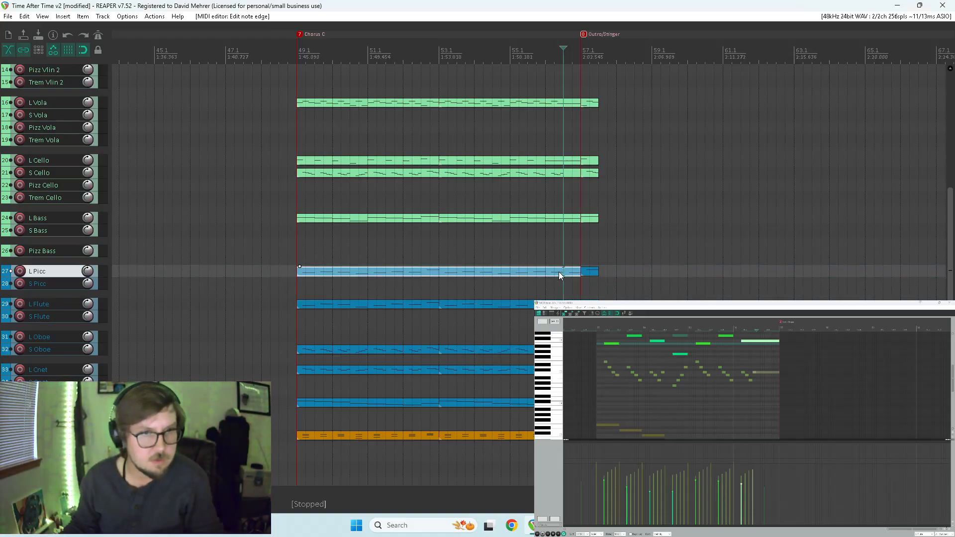
pyautogui.scroll(3, 551, 385)
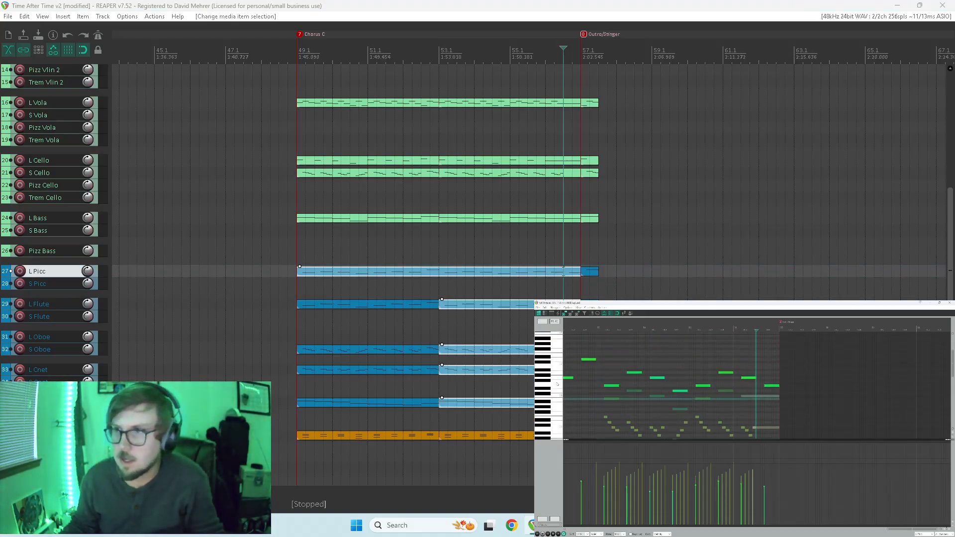
pyautogui.click(753, 378)
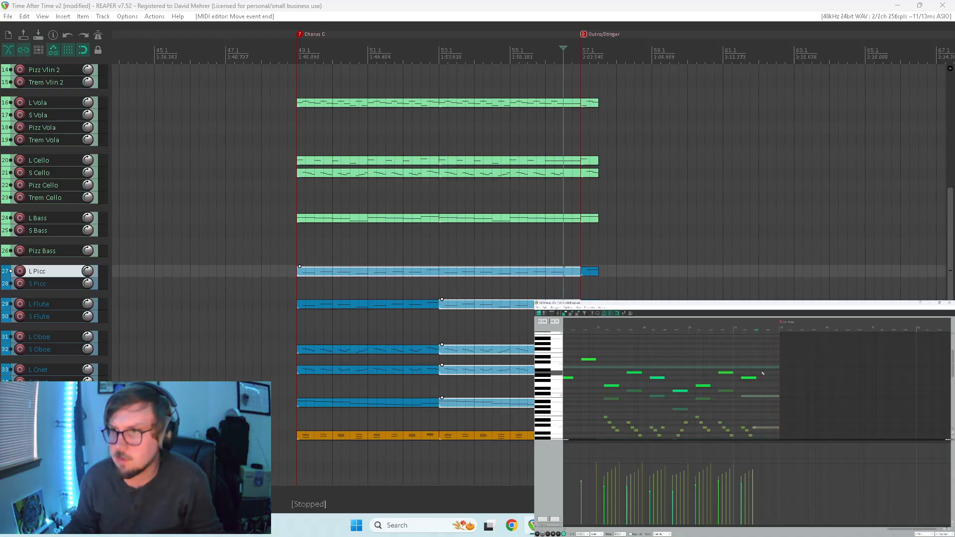
pyautogui.moveTo(755, 378); pyautogui.dragTo(761, 379)
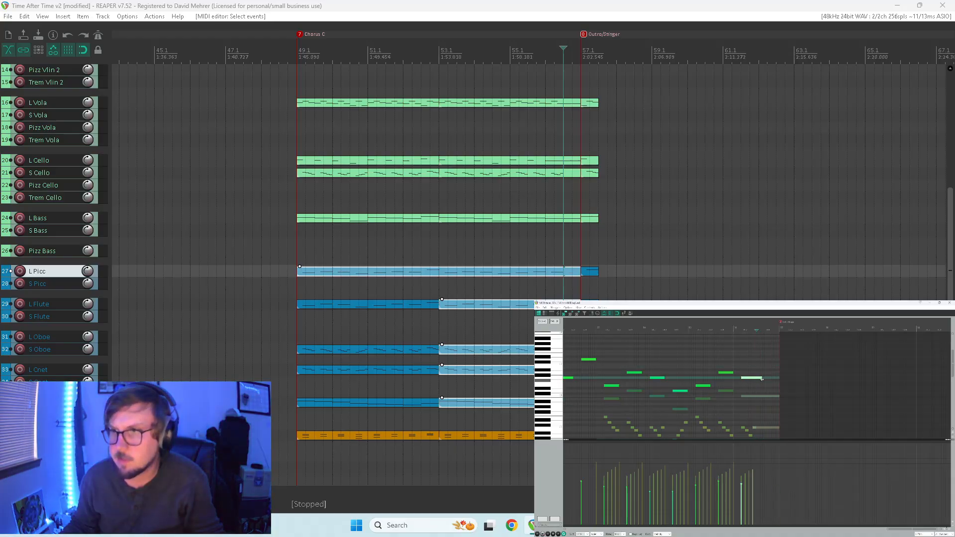
pyautogui.click(734, 384)
pyautogui.press('space')
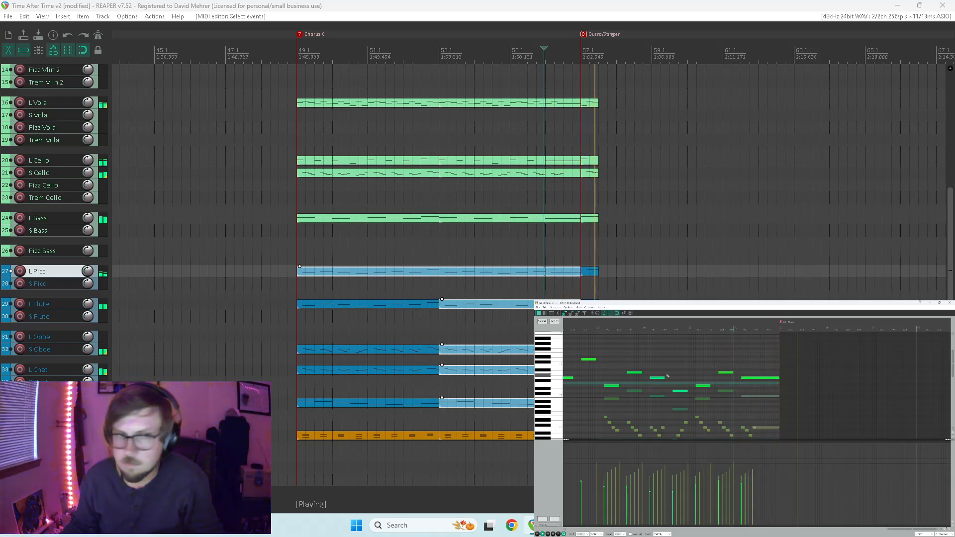
# Move the outro items on L Vola and the tracks below it one beat later to 57.2 and play back.
pyautogui.press('space')
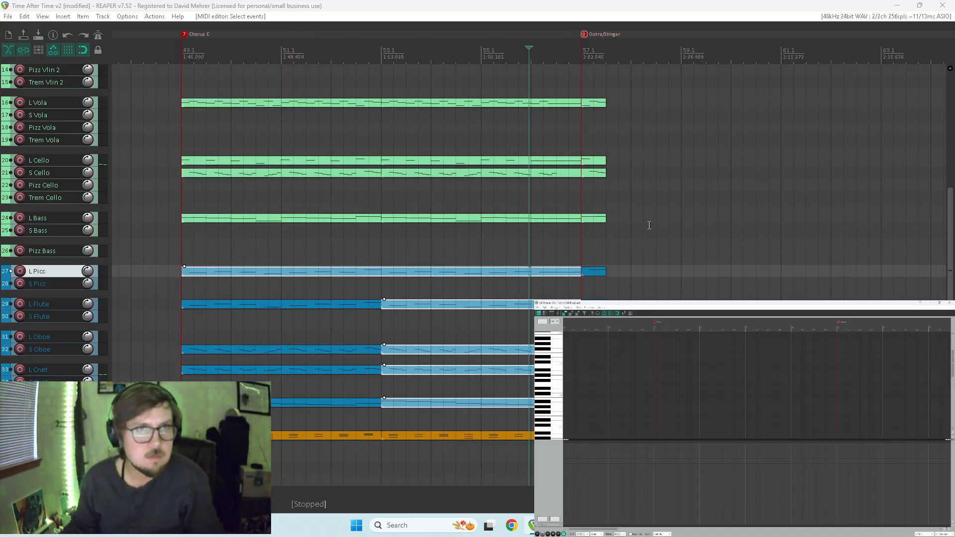
pyautogui.press('space')
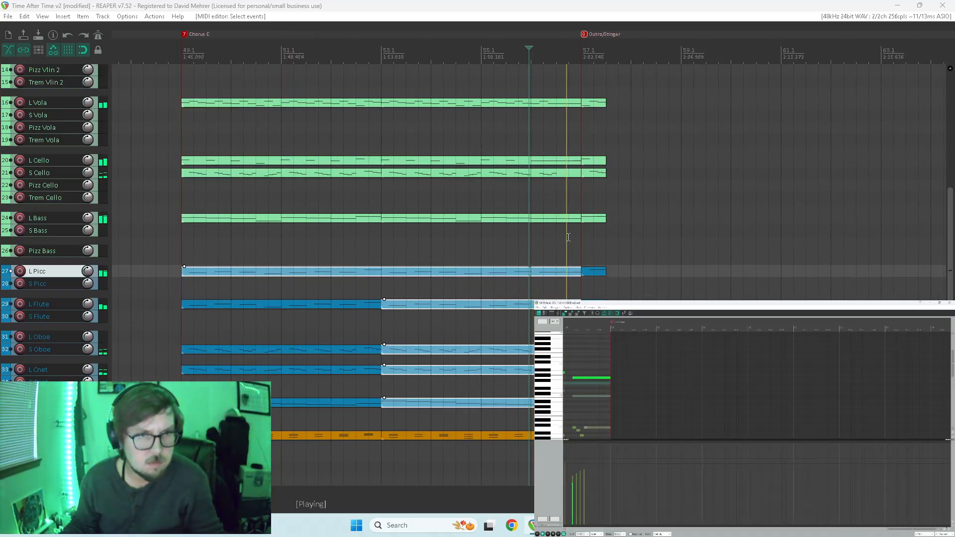
pyautogui.press('space')
pyautogui.click(518, 249)
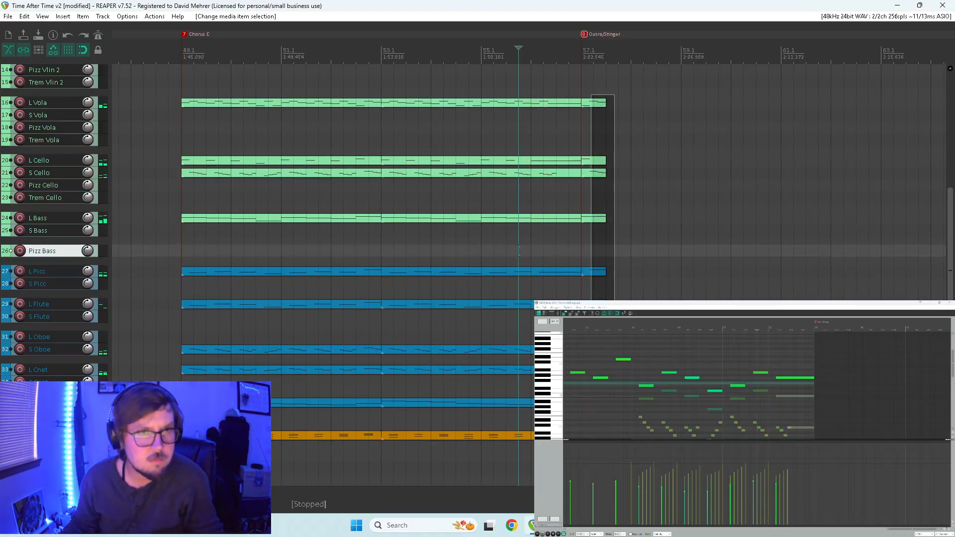
pyautogui.moveTo(612, 448); pyautogui.dragTo(615, 450)
pyautogui.moveTo(592, 105); pyautogui.dragTo(604, 103)
pyautogui.press('space')
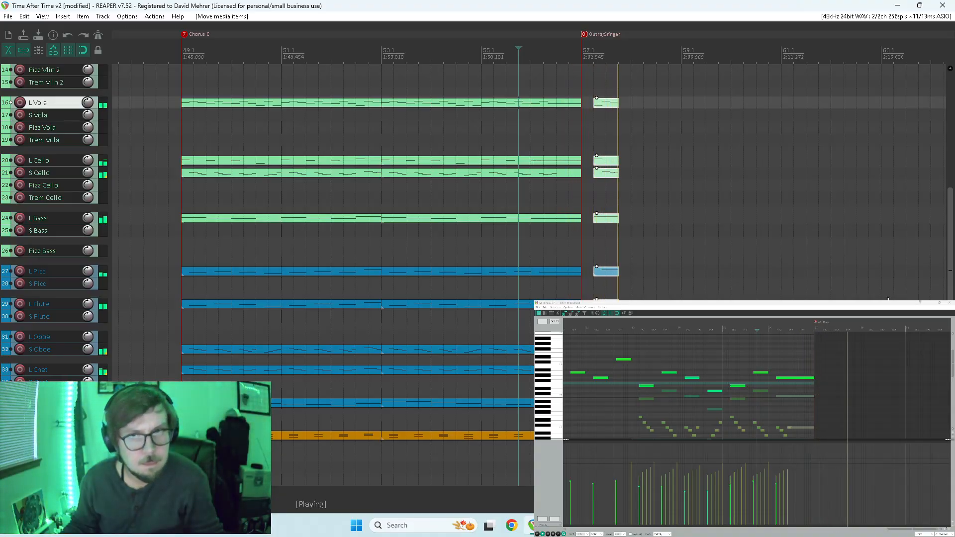
# Move the Piano, L Vlin 1 and L Vlin 2 outro items one beat later to 57.2 and play the transition.
pyautogui.press('space')
pyautogui.moveTo(950, 258); pyautogui.dragTo(950, 158)
pyautogui.scroll(-6, 768, 296)
pyautogui.scroll(6, 768, 296)
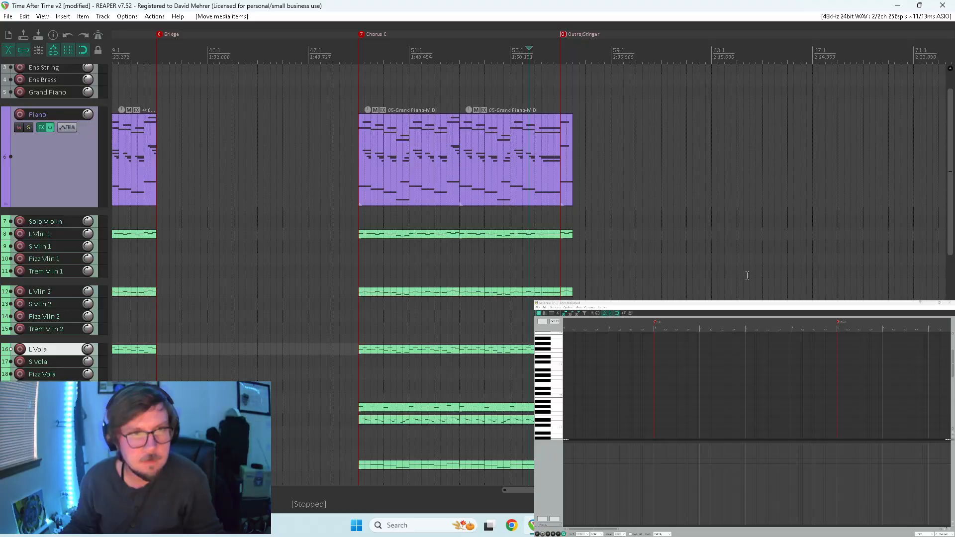
pyautogui.moveTo(570, 297)
pyautogui.mouseDown()
pyautogui.moveTo(581, 222)
pyautogui.moveTo(579, 176)
pyautogui.moveTo(567, 177)
pyautogui.moveTo(577, 177)
pyautogui.mouseUp()
pyautogui.press('space')
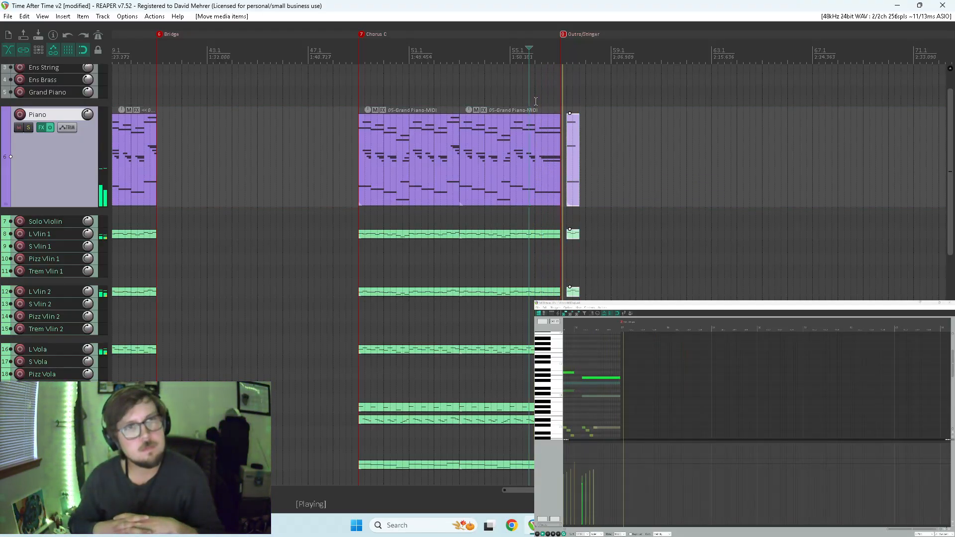
# Replay the end of Chorus C to examine how it leads into the delayed outro items.
pyautogui.scroll(-5, 571, 249)
pyautogui.scroll(5, 572, 251)
pyautogui.scroll(-4, 571, 251)
pyautogui.press('space')
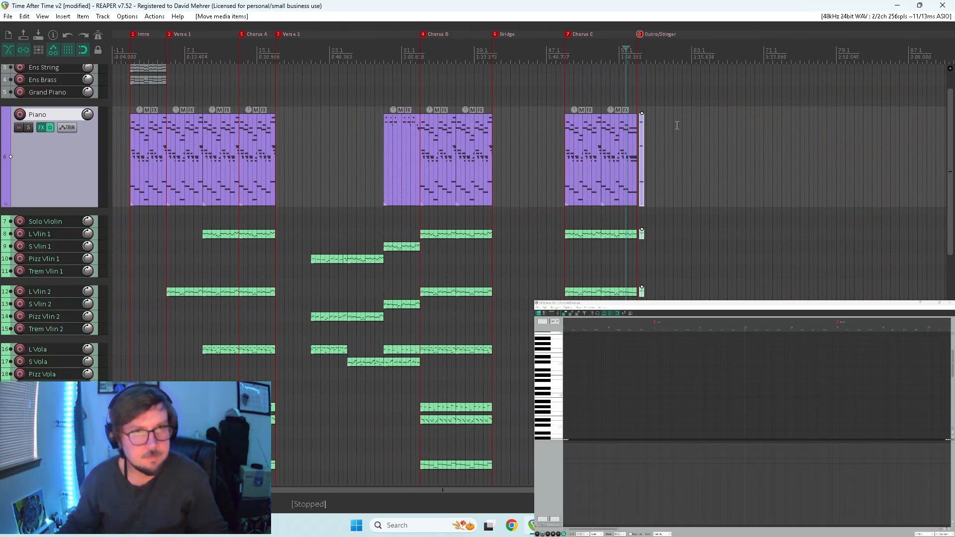
pyautogui.scroll(9, 663, 159)
pyautogui.press('space')
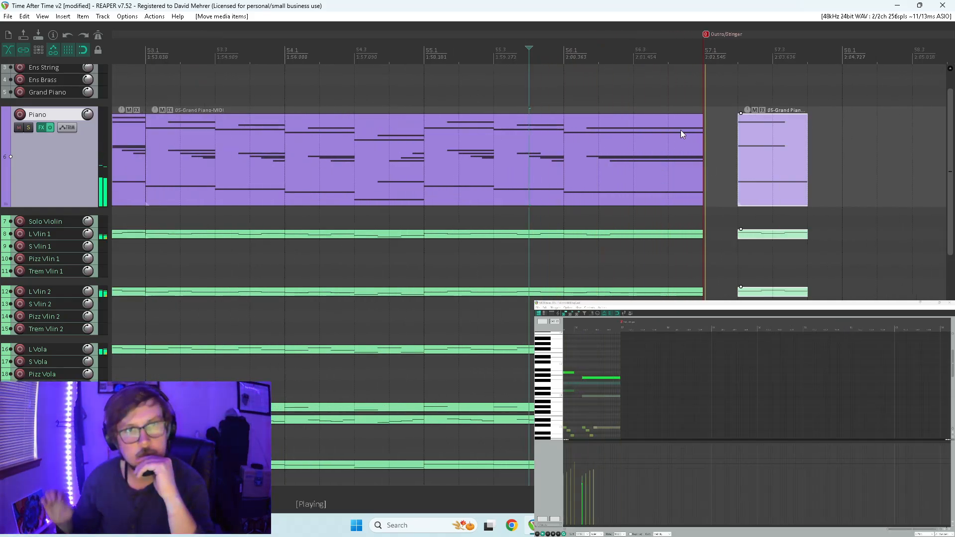
pyautogui.press('space')
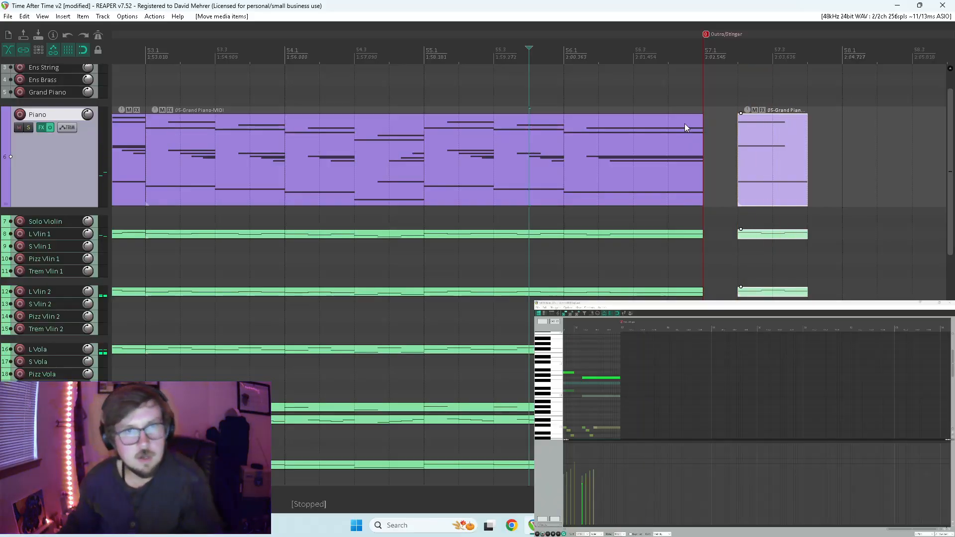
# Extend the ends of the Chorus C items across the tracks from the Outro/Stinger marker to 57.2.
pyautogui.scroll(-3, 686, 125)
pyautogui.moveTo(572, 139)
pyautogui.mouseDown()
pyautogui.moveTo(583, 484)
pyautogui.moveTo(597, 489)
pyautogui.mouseUp()
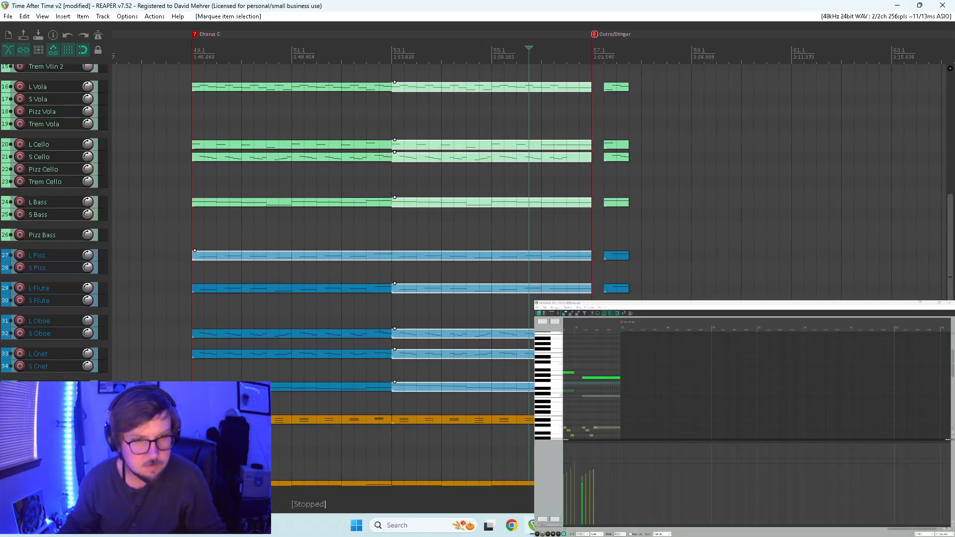
pyautogui.moveTo(591, 387); pyautogui.dragTo(604, 386)
# Move the outro items on all tracks three beats later to 58.1 and play back from 56.3.
pyautogui.moveTo(640, 298); pyautogui.dragTo(638, 19)
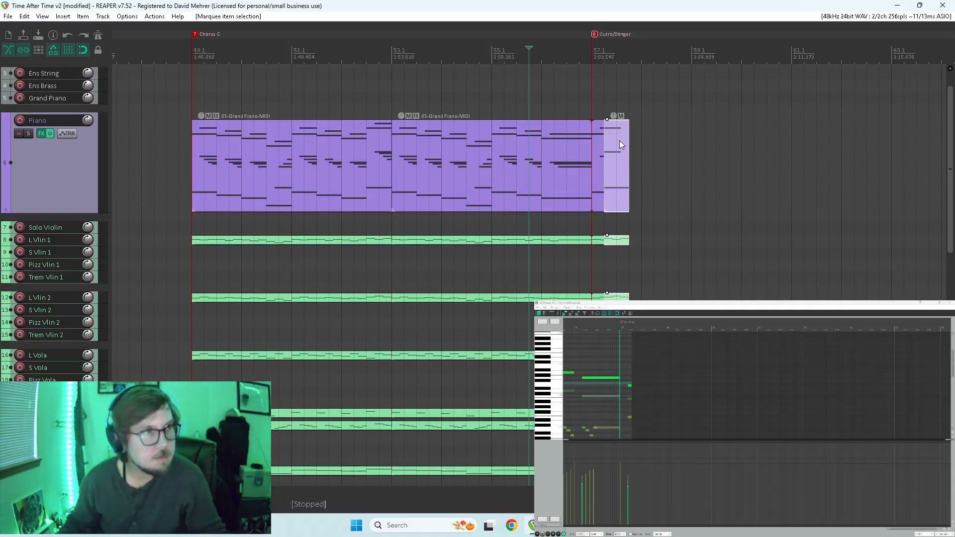
pyautogui.moveTo(950, 126); pyautogui.dragTo(908, 63)
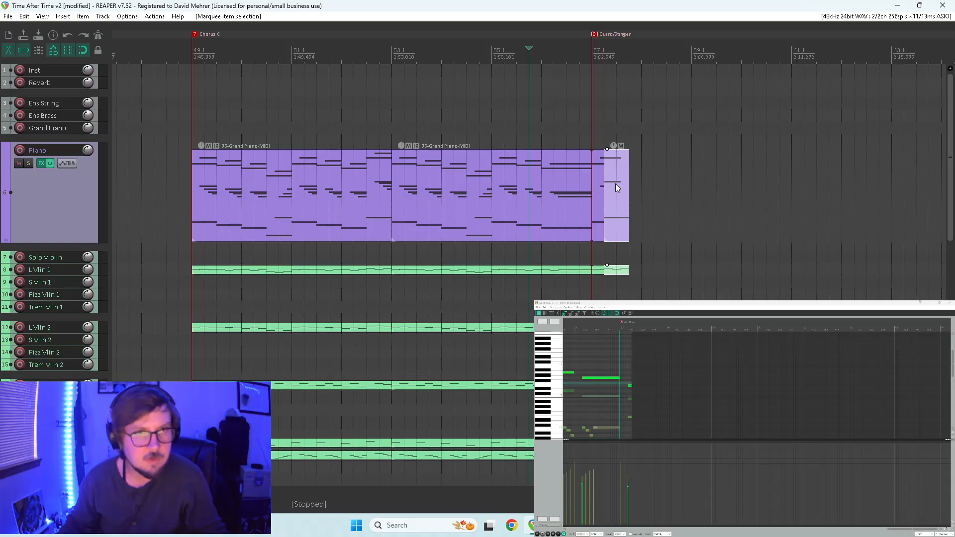
pyautogui.moveTo(617, 180); pyautogui.dragTo(653, 181)
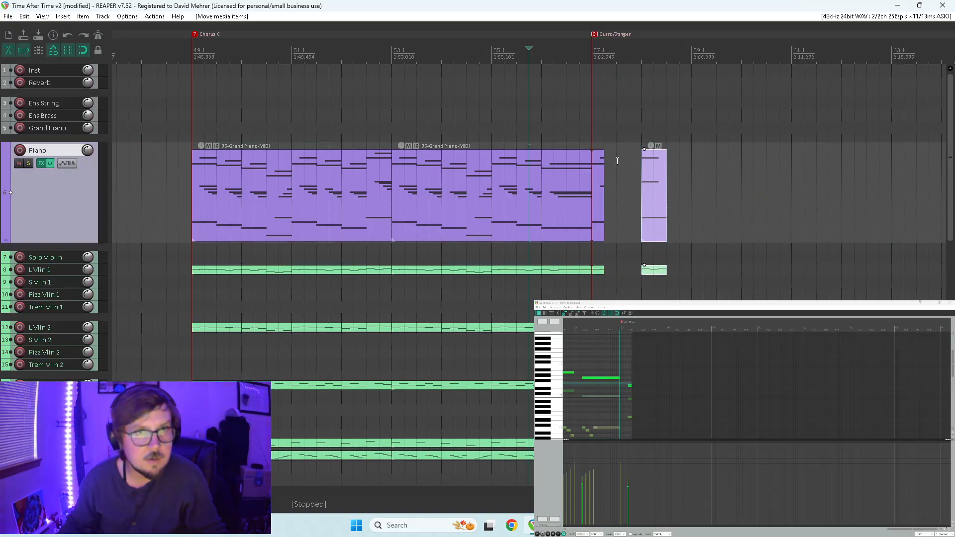
pyautogui.click(568, 137)
pyautogui.press('space')
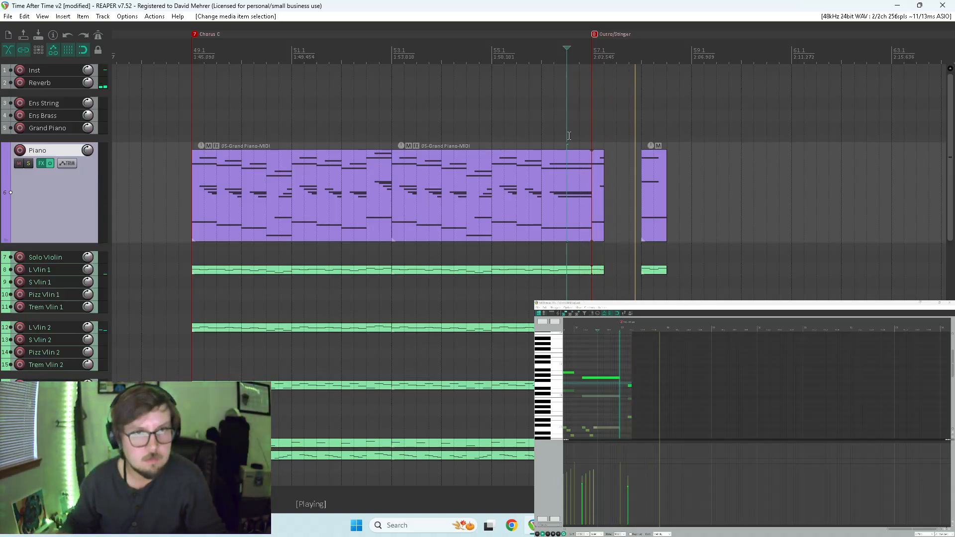
pyautogui.press('space')
# Open the second Chorus C Piano item and remove its notes after the Outro/Stinger marker.
pyautogui.scroll(-2, 635, 235)
pyautogui.scroll(1, 622, 225)
pyautogui.scroll(3, 621, 224)
pyautogui.click(575, 183)
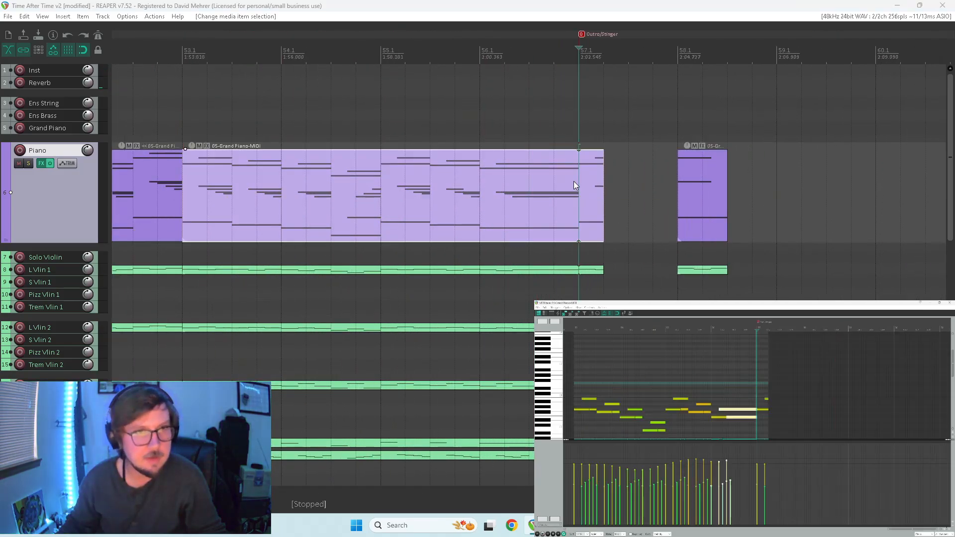
pyautogui.moveTo(768, 378); pyautogui.dragTo(767, 378)
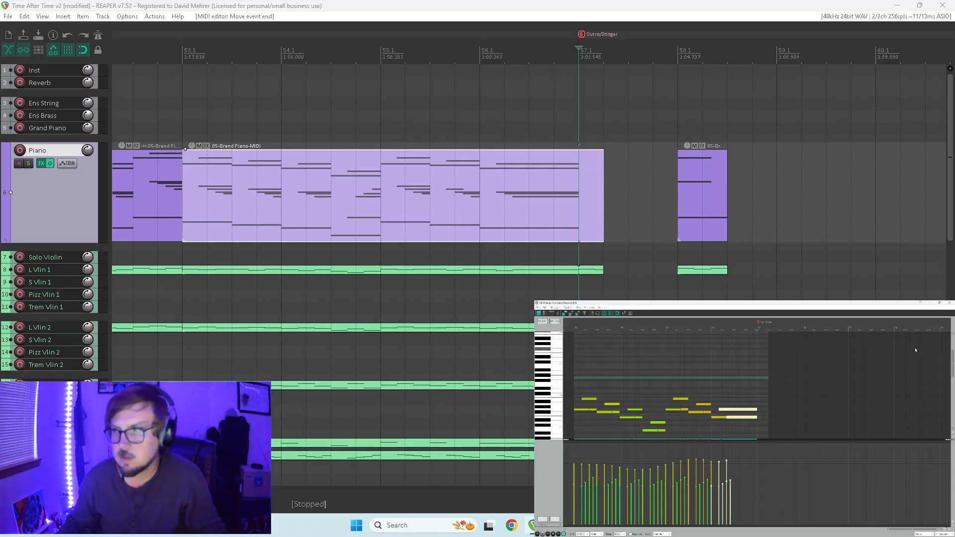
# Lengthen the final Piano chord past the Outro/Stinger marker to the item's end at 57.2 and play it back.
pyautogui.scroll(-5, 945, 380)
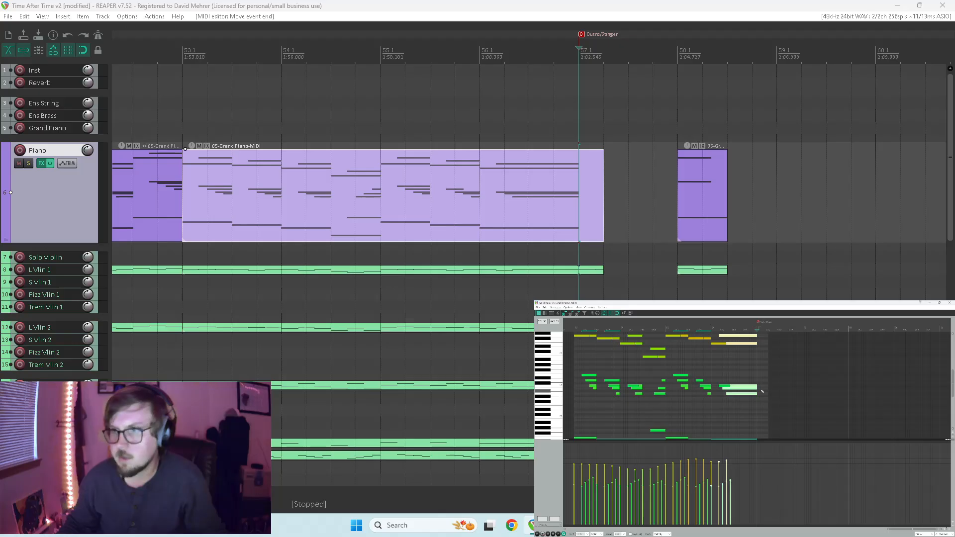
pyautogui.moveTo(755, 389); pyautogui.dragTo(768, 389)
pyautogui.press('space')
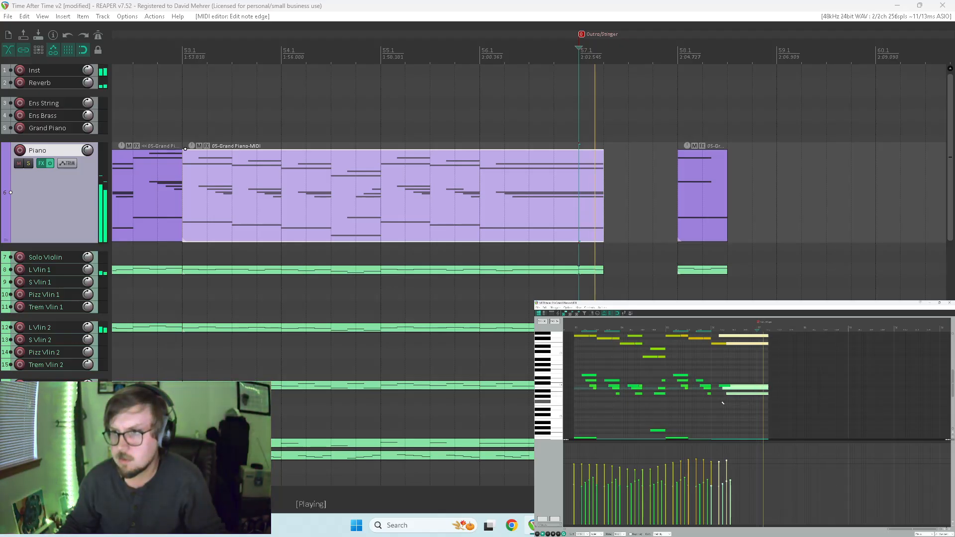
pyautogui.click(722, 402)
pyautogui.scroll(-3, 722, 403)
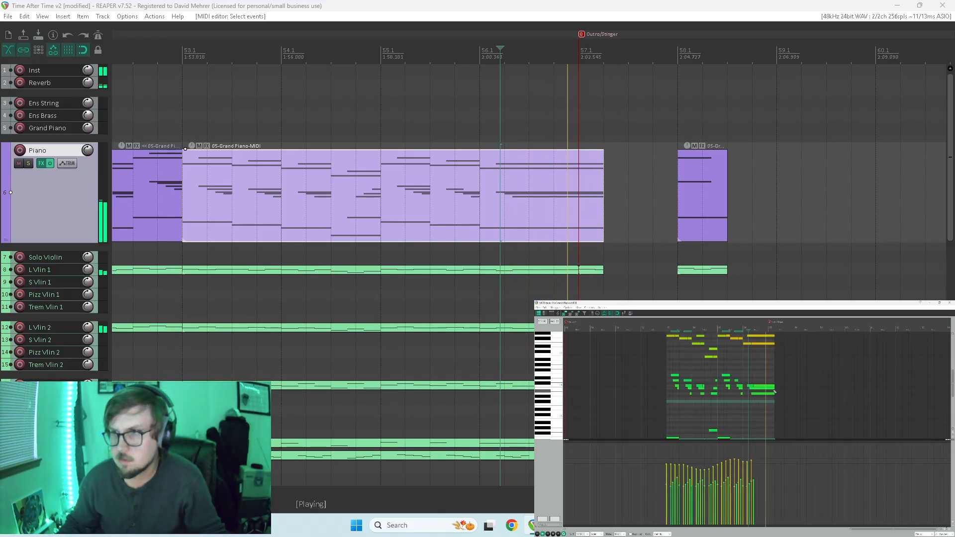
pyautogui.press('space')
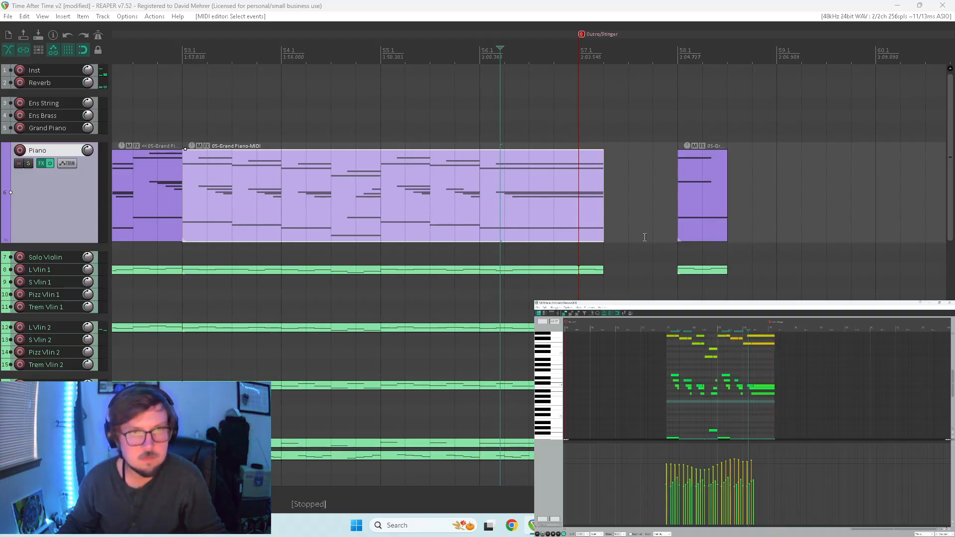
# Remove the notes after the Outro/Stinger marker from the extended L Vlin 1, L Vlin 2 and L Vola items.
pyautogui.click(585, 270)
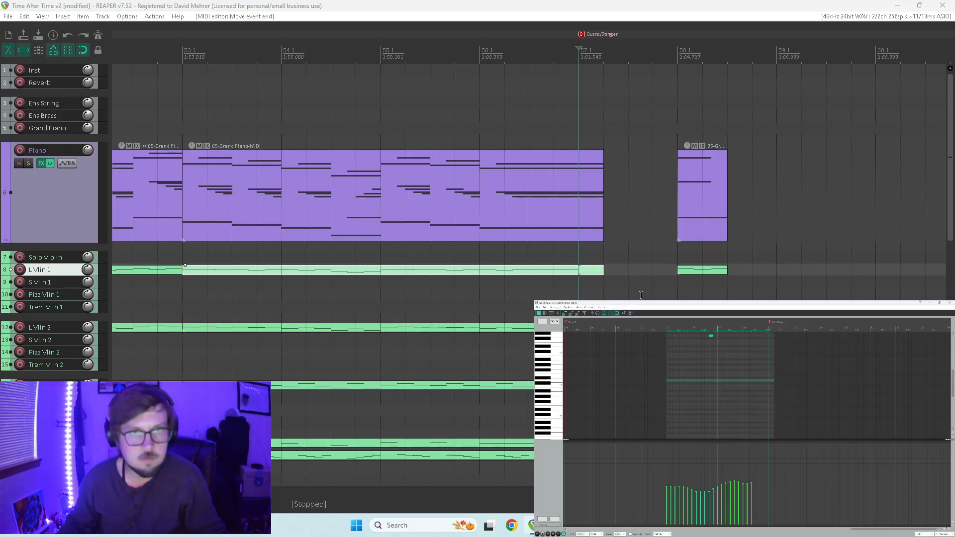
pyautogui.click(185, 325)
pyautogui.moveTo(767, 373); pyautogui.dragTo(773, 373)
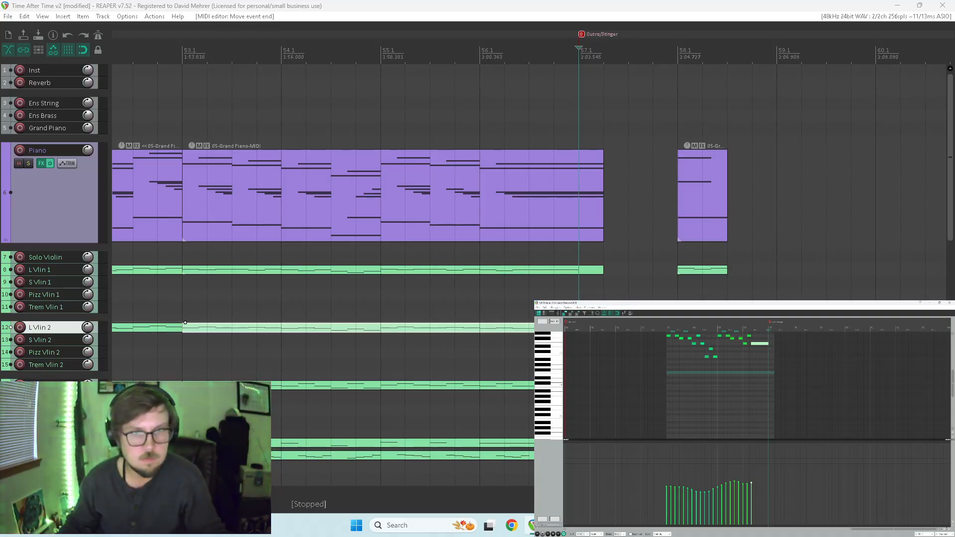
pyautogui.click(185, 382)
pyautogui.moveTo(767, 367); pyautogui.dragTo(773, 366)
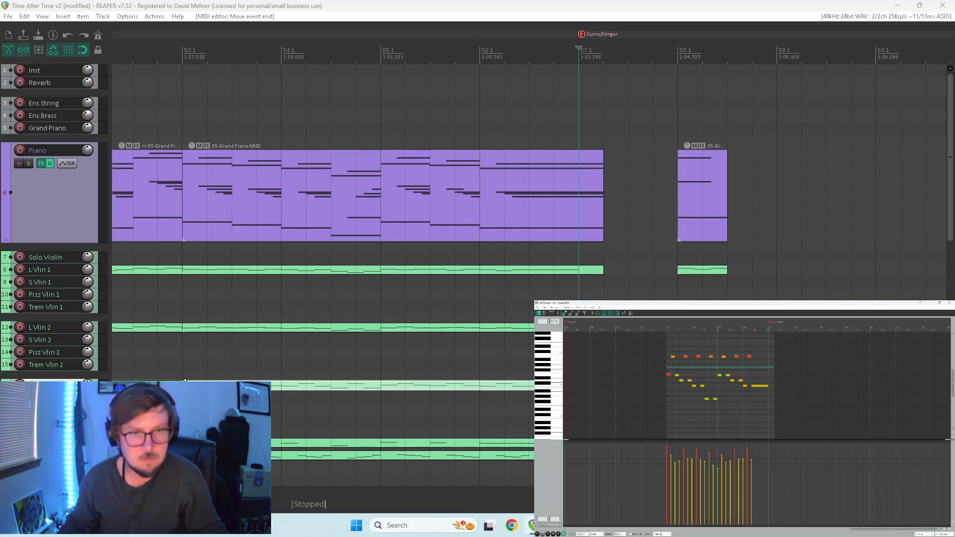
# Remove the notes after the Outro/Stinger marker from the extended L Cello and S Cello items.
pyautogui.click(498, 443)
pyautogui.moveTo(768, 397); pyautogui.dragTo(772, 393)
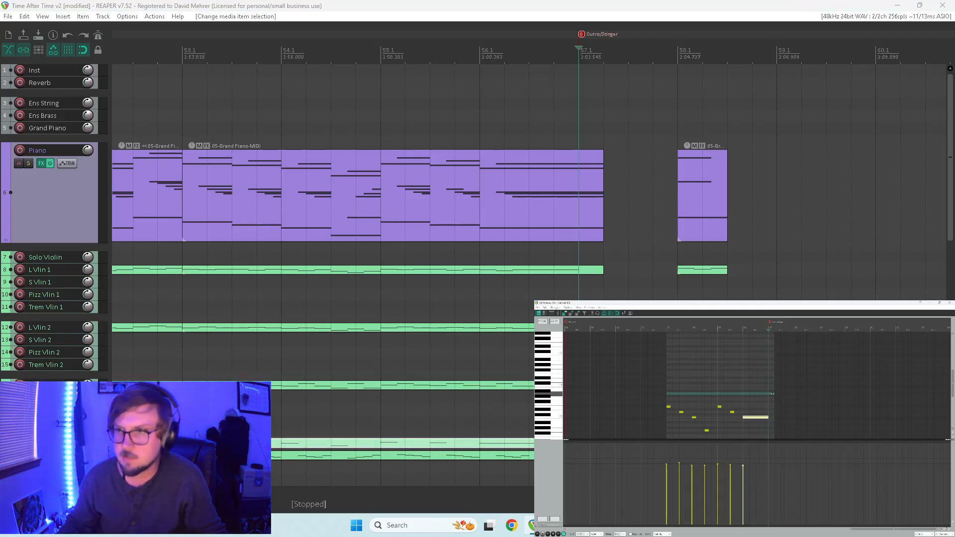
pyautogui.click(528, 455)
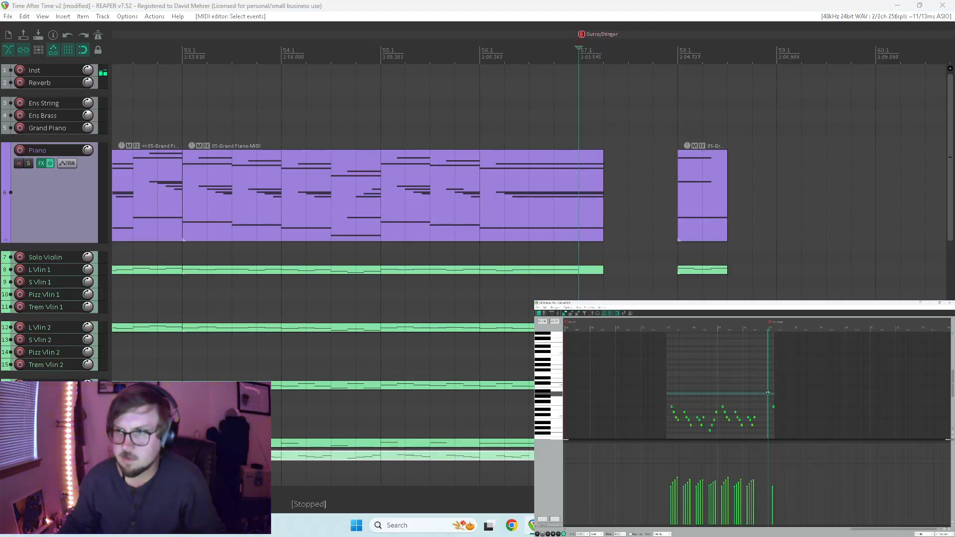
pyautogui.moveTo(772, 393); pyautogui.dragTo(774, 393)
# Play back the end of Chorus C from bar 56 to check the transition into the outro.
pyautogui.click(506, 361)
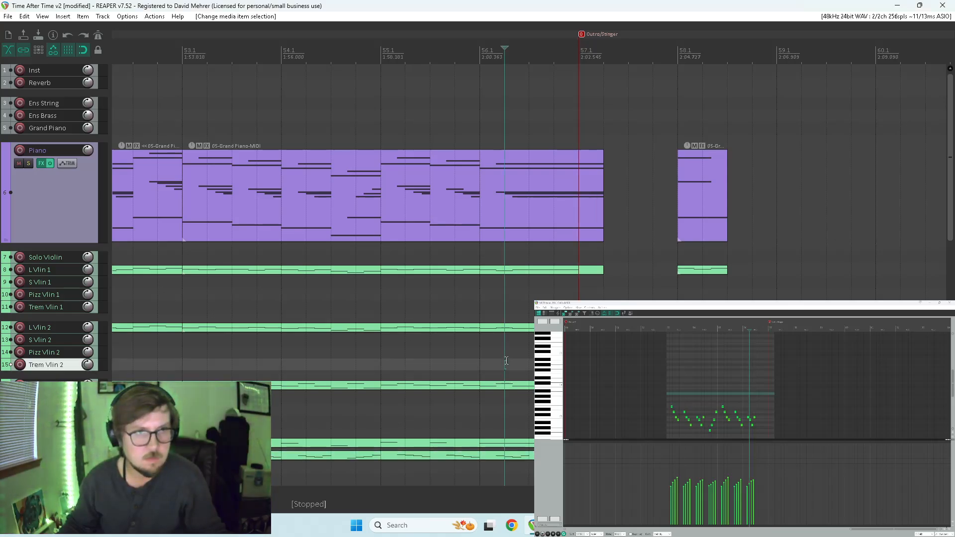
pyautogui.press('space')
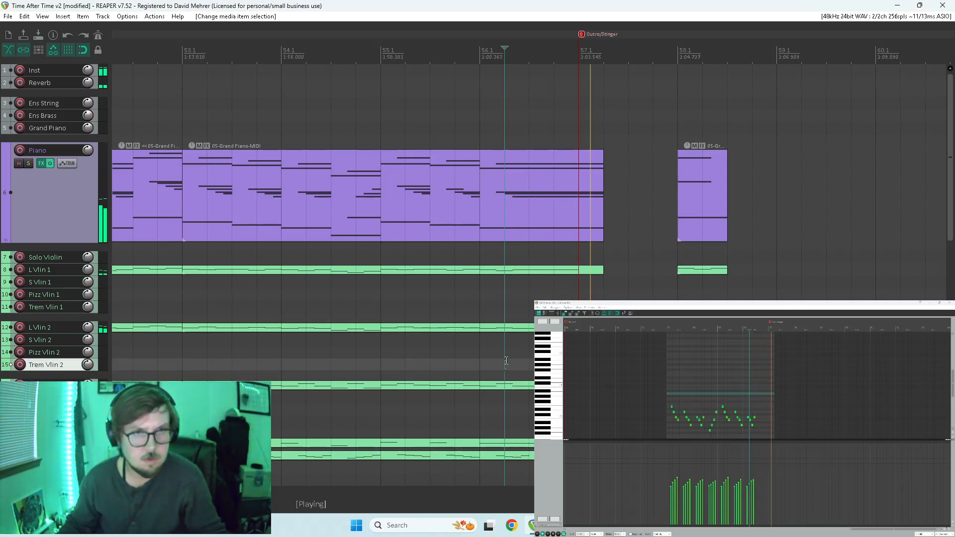
pyautogui.press('space')
pyautogui.click(478, 347)
pyautogui.press('space')
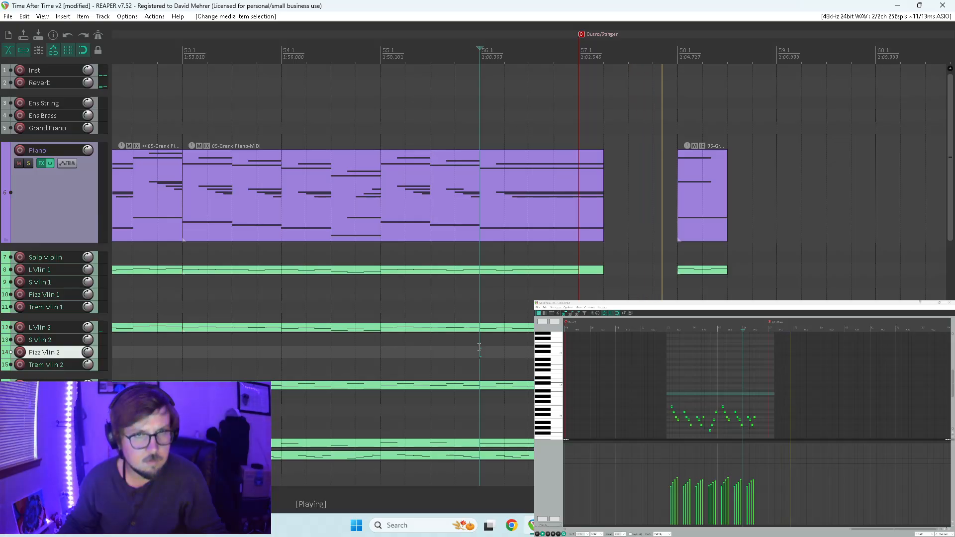
pyautogui.press('space')
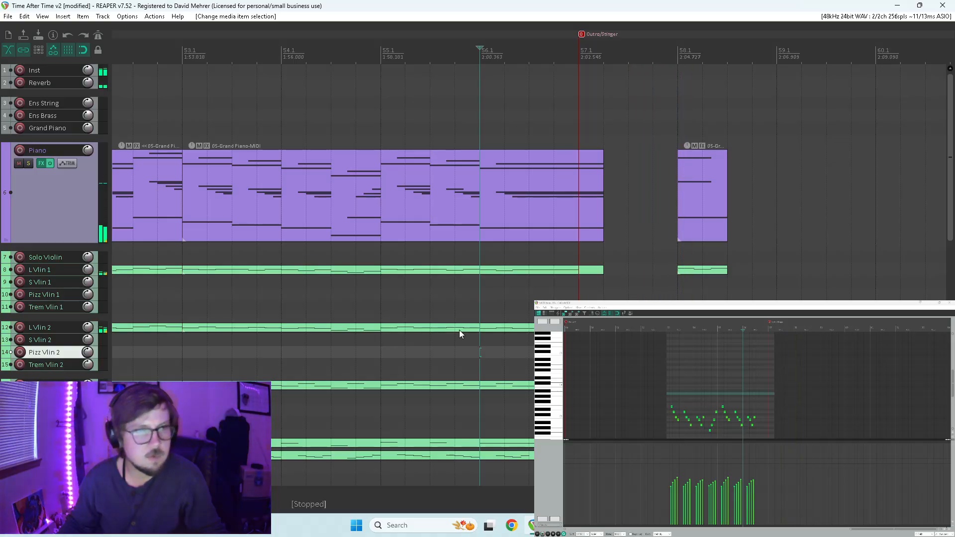
# Solo the Piano track and play it from 54.2.
pyautogui.click(55, 210)
pyautogui.click(28, 163)
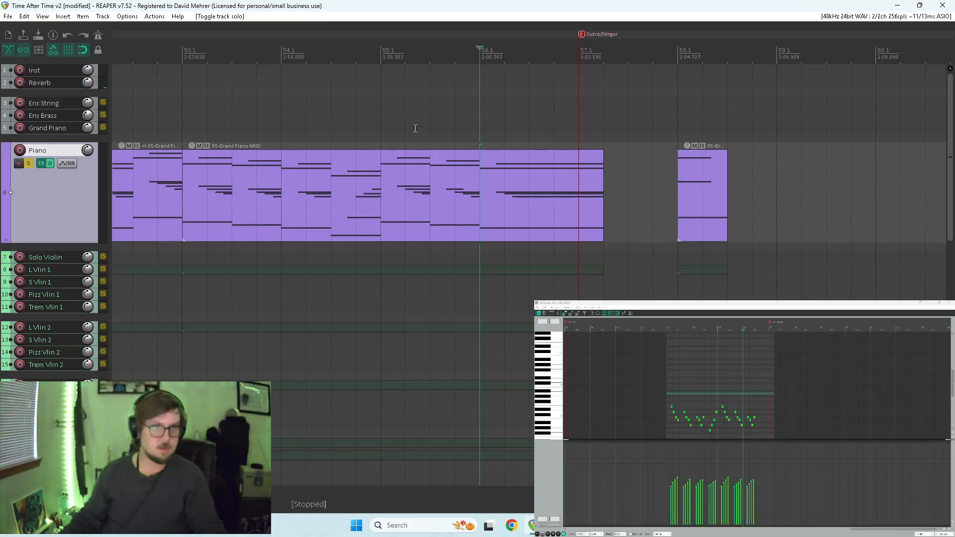
pyautogui.click(306, 129)
pyautogui.press('space')
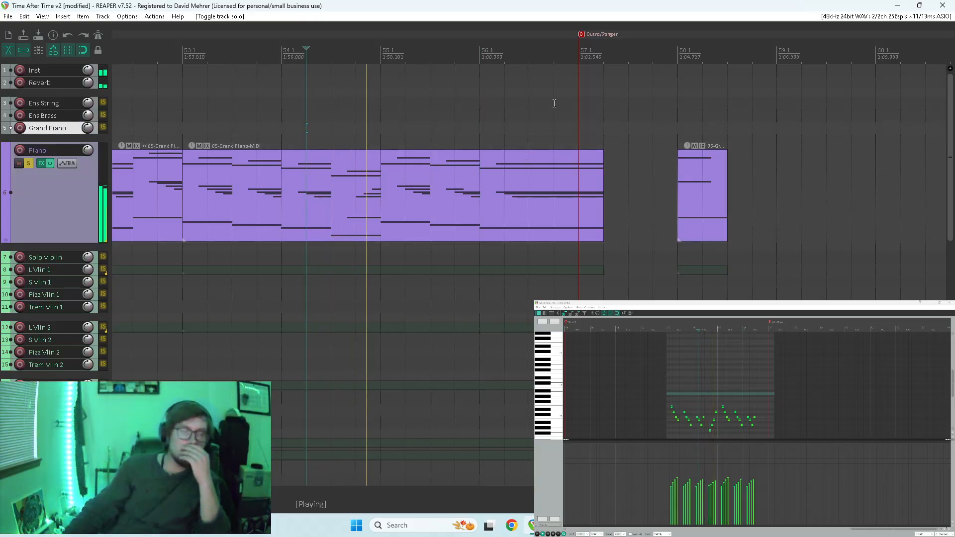
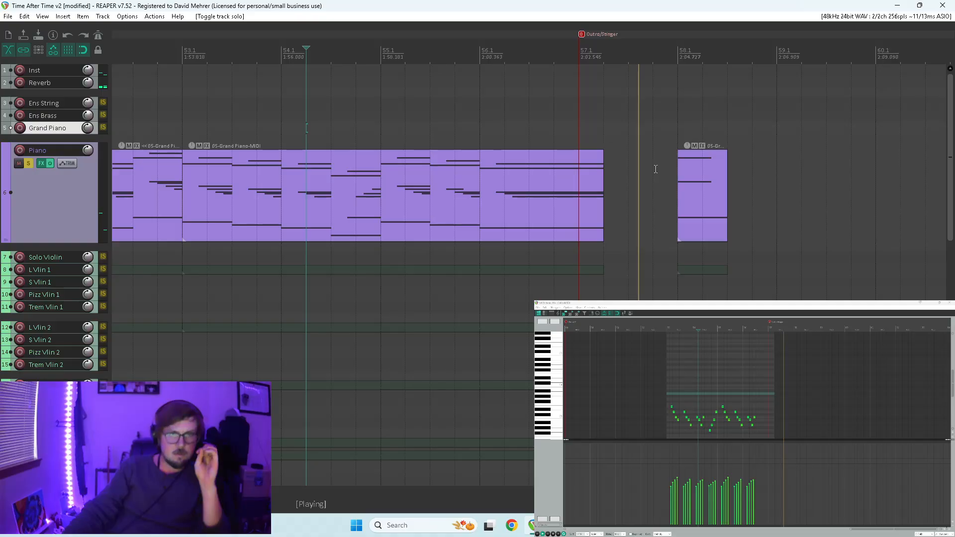
# Extend the Piano item to 57.3 and remove the repeated notes after its final held chord.
pyautogui.moveTo(603, 186); pyautogui.dragTo(626, 186)
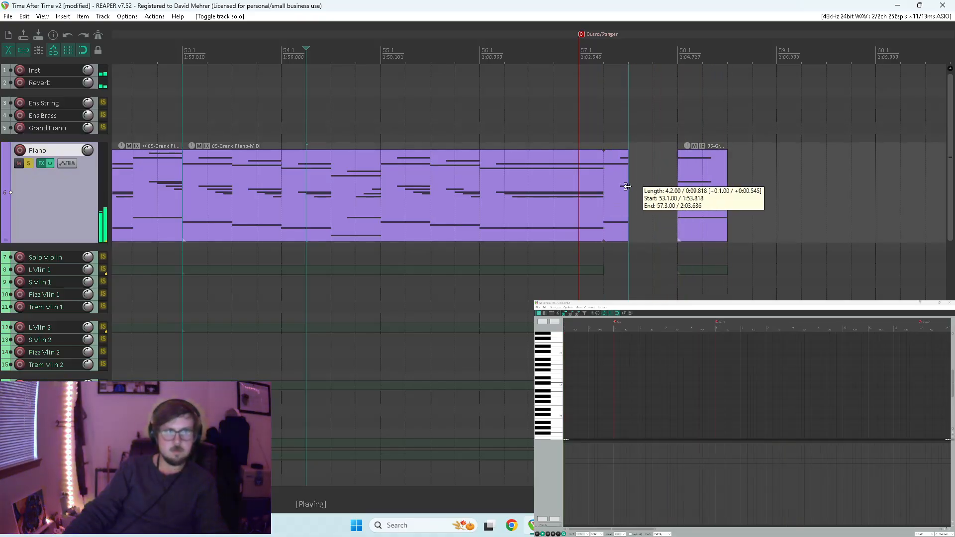
pyautogui.press('space')
pyautogui.click(596, 183)
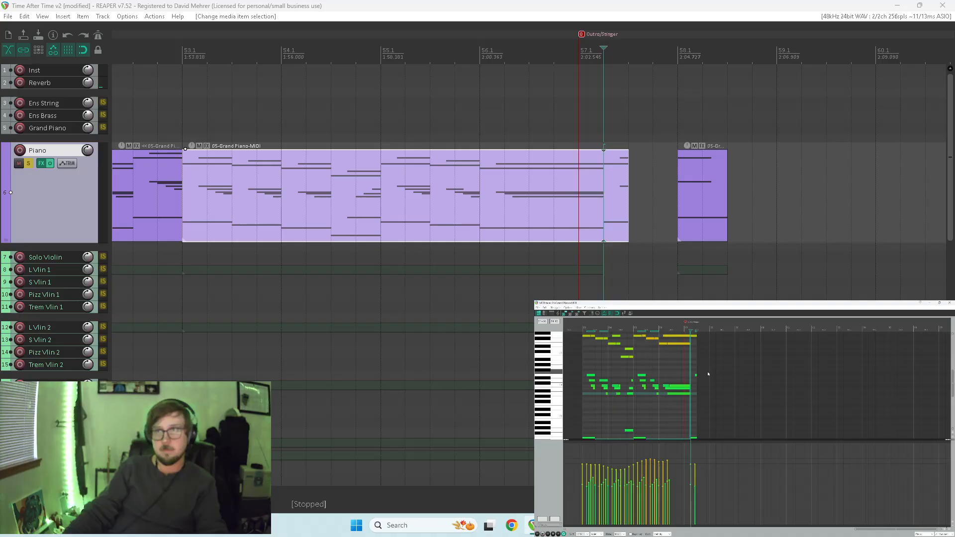
pyautogui.scroll(3, 708, 373)
pyautogui.moveTo(756, 370); pyautogui.dragTo(772, 370)
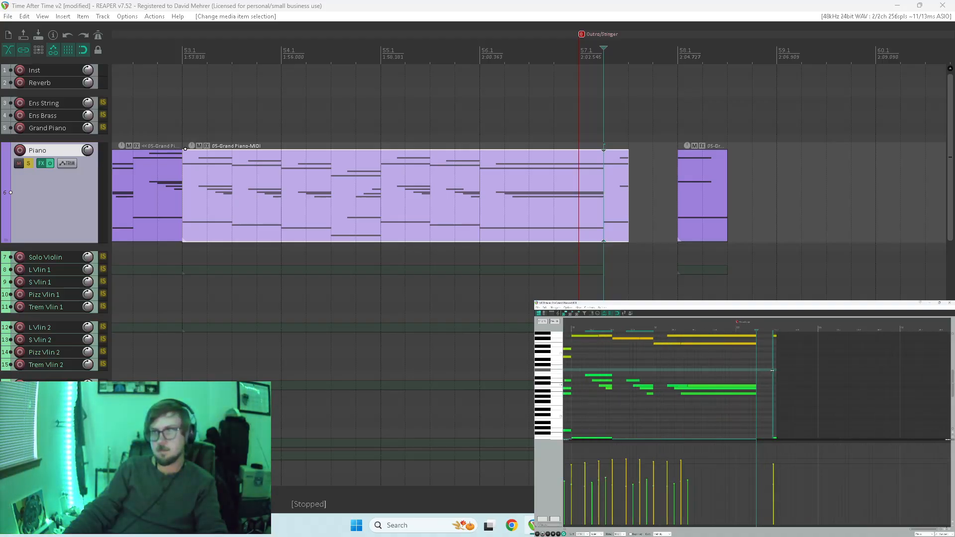
pyautogui.scroll(2, 553, 385)
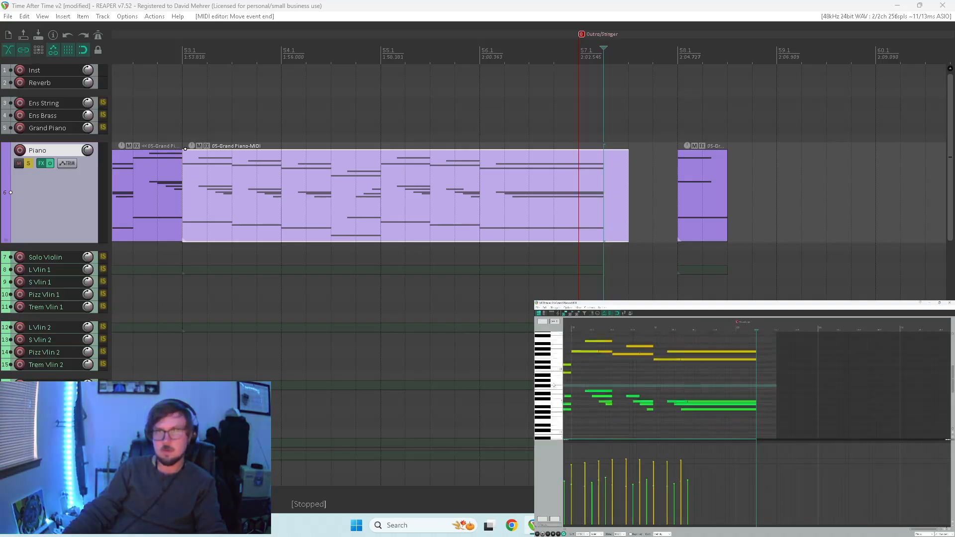
# Lengthen all notes of the final Piano chord to the item's end at 57.3 and unsolo the track.
pyautogui.moveTo(739, 346); pyautogui.dragTo(764, 426)
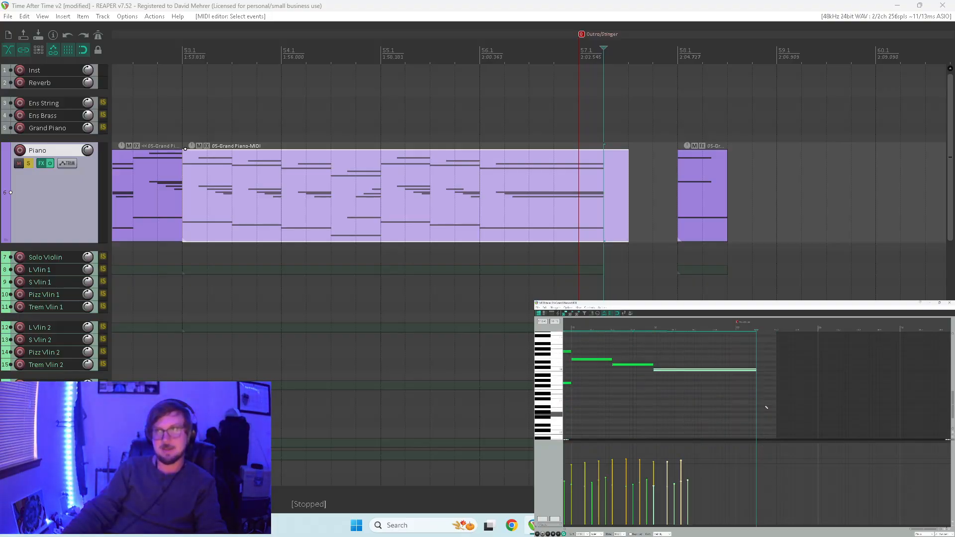
pyautogui.moveTo(774, 371); pyautogui.dragTo(777, 371)
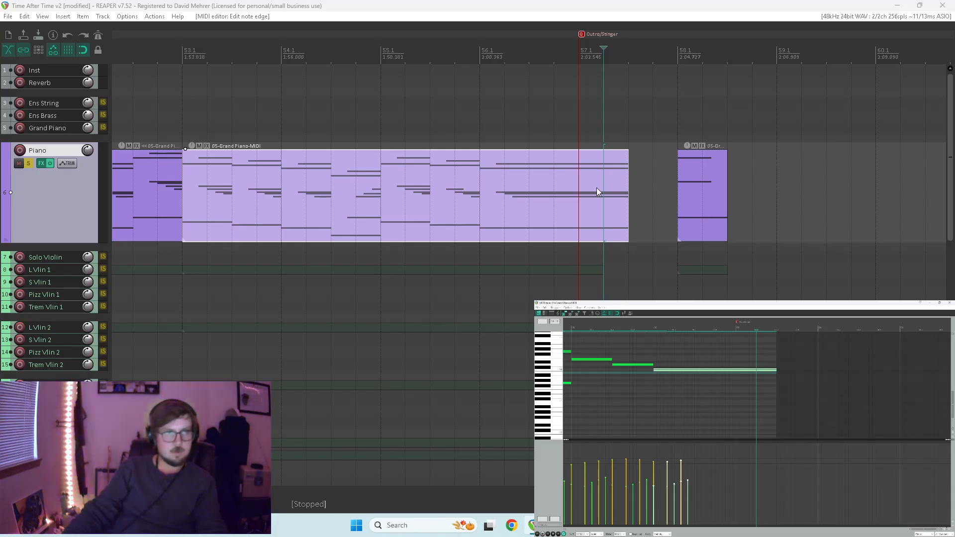
pyautogui.moveTo(948, 169)
pyautogui.mouseDown()
pyautogui.moveTo(949, 204)
pyautogui.moveTo(949, 153)
pyautogui.moveTo(949, 185)
pyautogui.mouseUp()
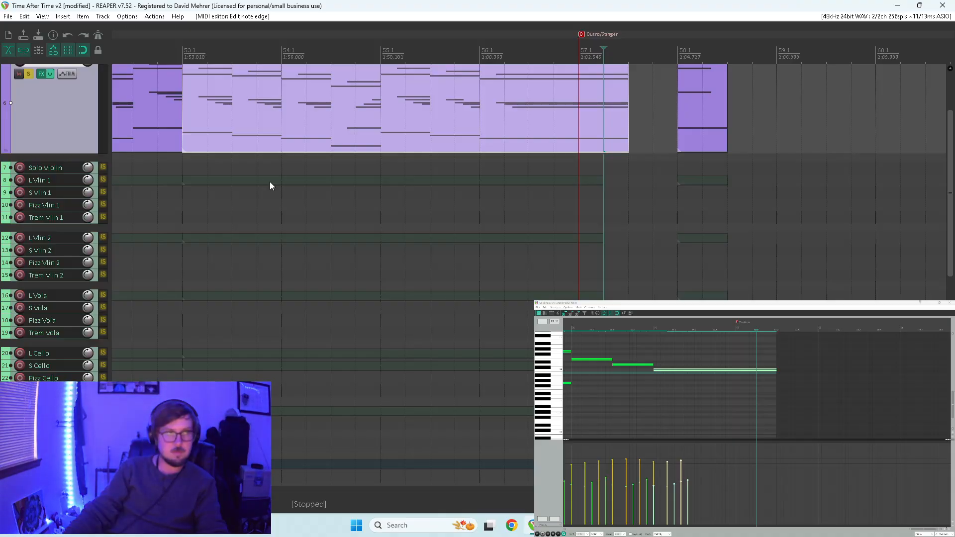
pyautogui.click(28, 75)
# Extend the L Vlin 1 item to 57.3, remove its repeated notes and lengthen the last note to the item's end.
pyautogui.moveTo(601, 181); pyautogui.dragTo(620, 184)
pyautogui.click(603, 182)
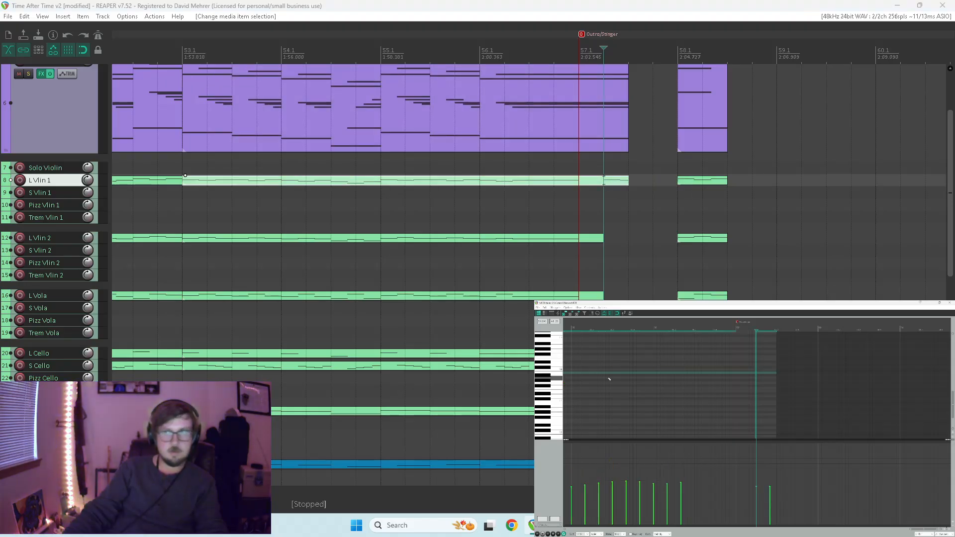
pyautogui.moveTo(756, 372); pyautogui.dragTo(776, 373)
pyautogui.scroll(2, 555, 393)
pyautogui.scroll(5, 555, 394)
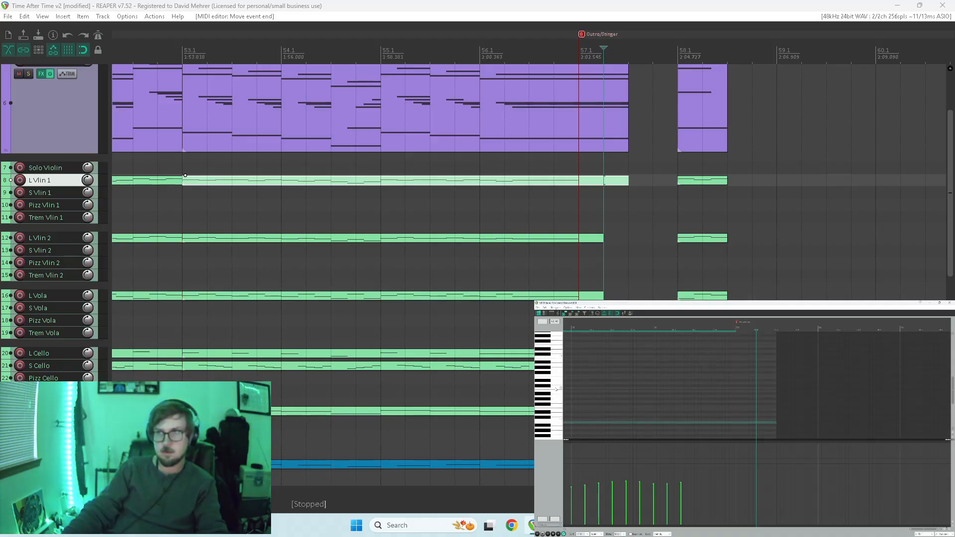
pyautogui.click(732, 387)
pyautogui.moveTo(773, 388); pyautogui.dragTo(777, 388)
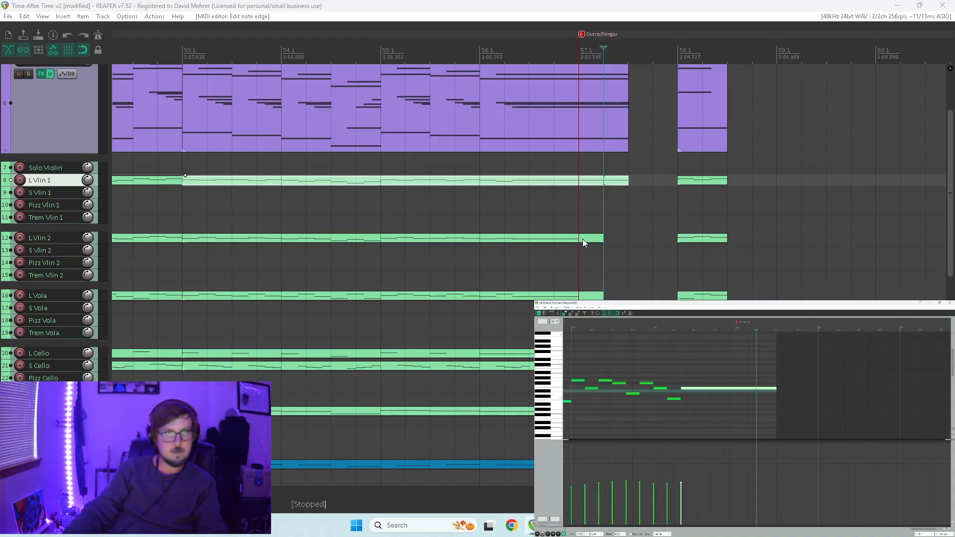
# Extend the L Vlin 2 and L Vola items to 57.3 and lengthen their final notes to the item ends.
pyautogui.click(583, 239)
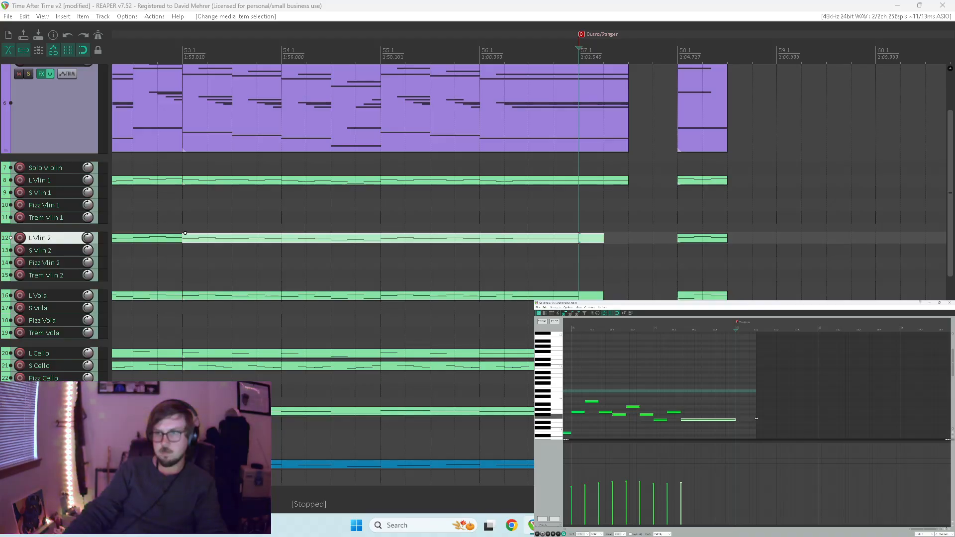
pyautogui.moveTo(755, 418); pyautogui.dragTo(776, 422)
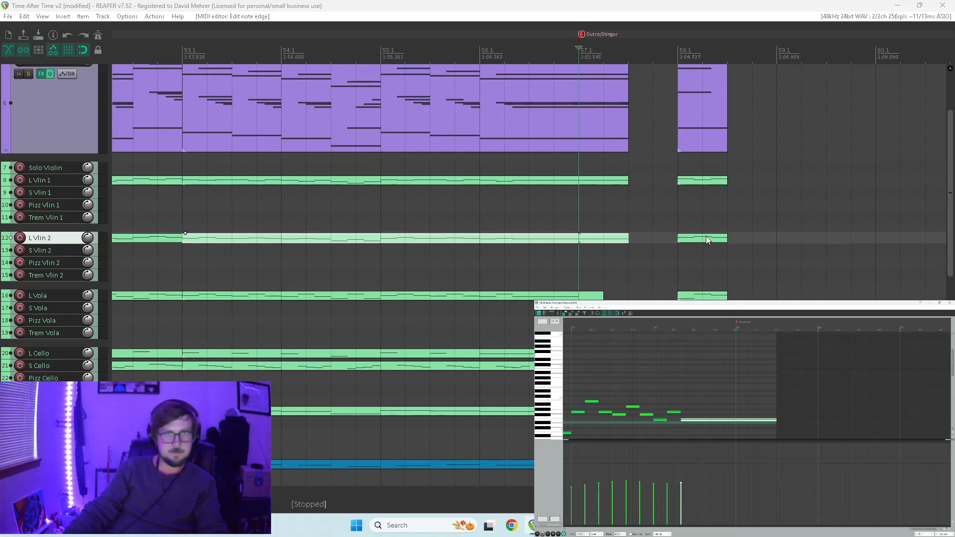
pyautogui.click(562, 297)
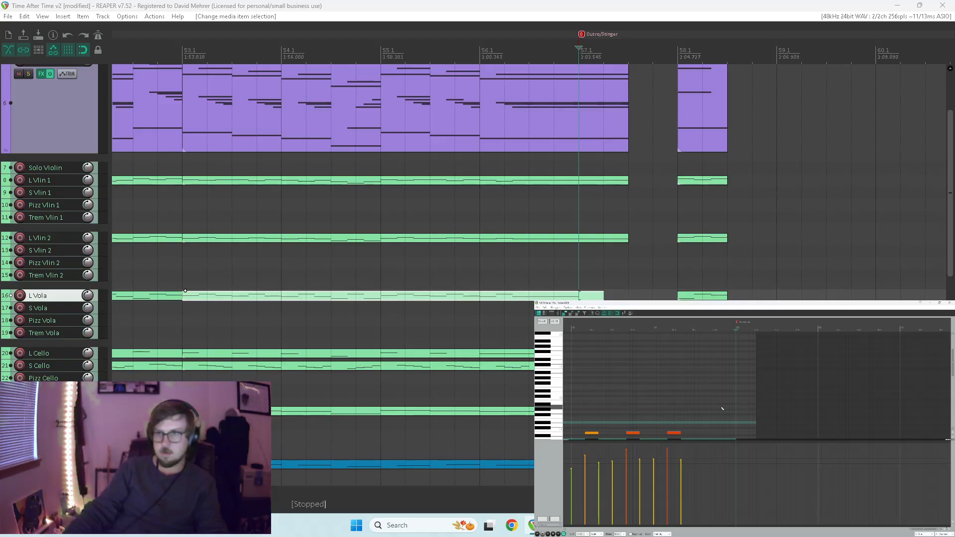
pyautogui.scroll(-3, 746, 398)
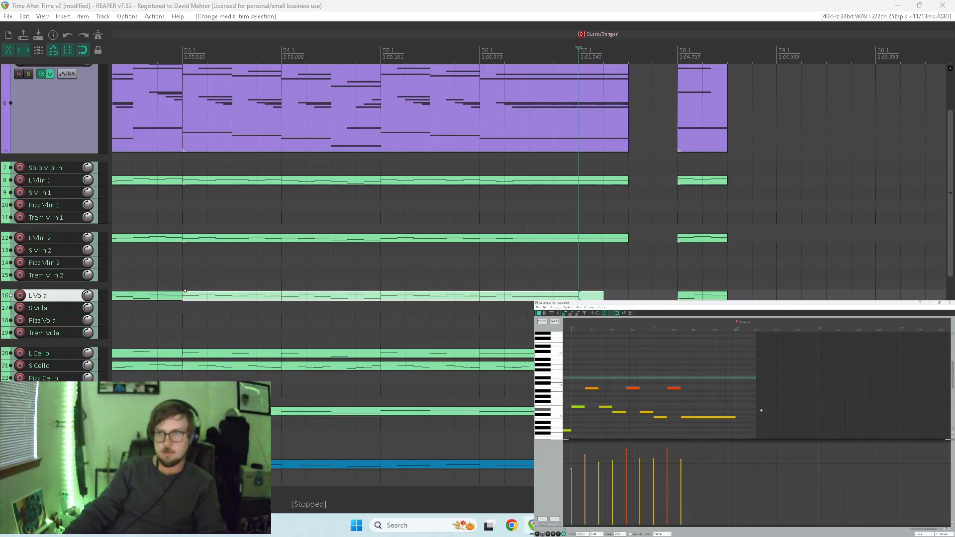
pyautogui.moveTo(761, 409)
pyautogui.mouseDown()
pyautogui.moveTo(772, 408)
pyautogui.moveTo(750, 417)
pyautogui.moveTo(775, 419)
pyautogui.mouseUp()
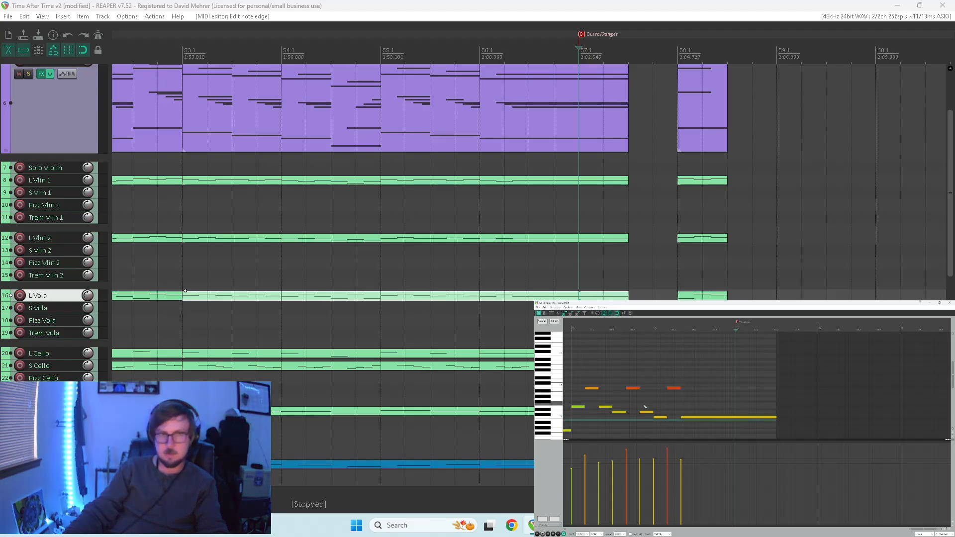
# Extend the L Cello and L Bass items with their final notes to 57.3, removing the L Bass note after the Outro/Stinger marker.
pyautogui.click(185, 349)
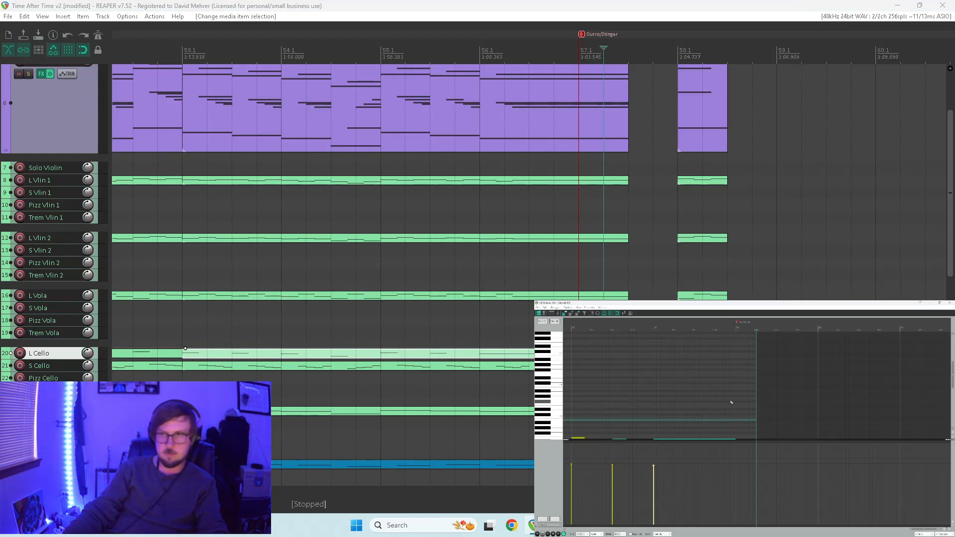
pyautogui.scroll(-5, 557, 396)
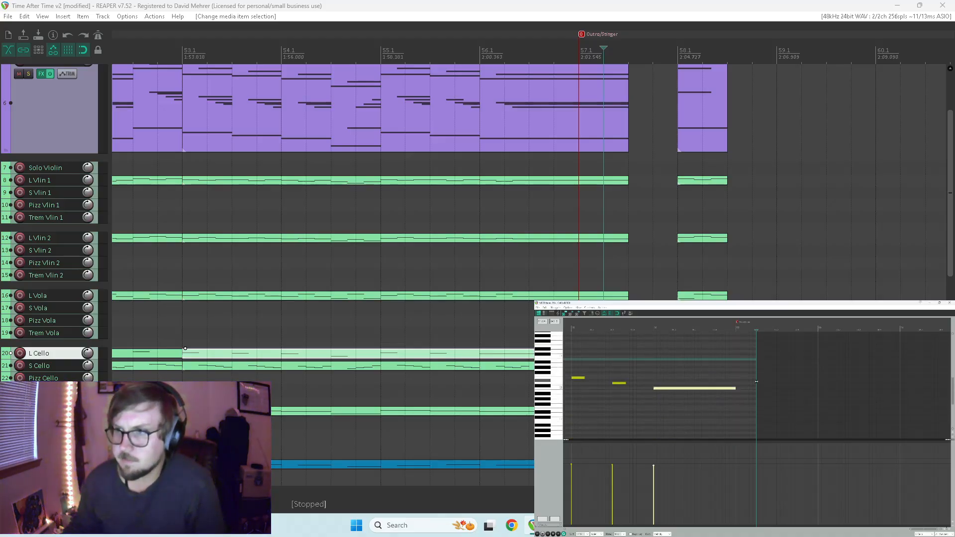
pyautogui.moveTo(756, 382); pyautogui.dragTo(775, 392)
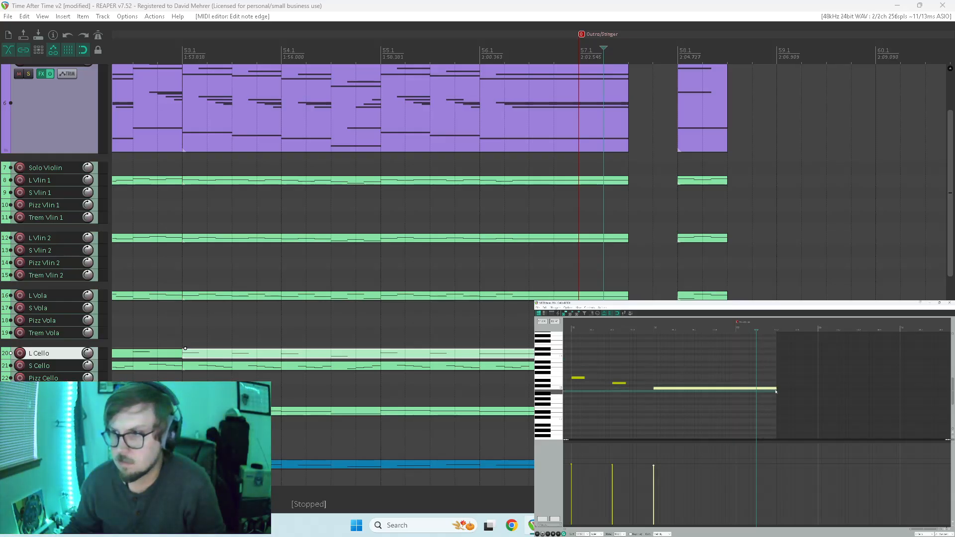
pyautogui.click(185, 361)
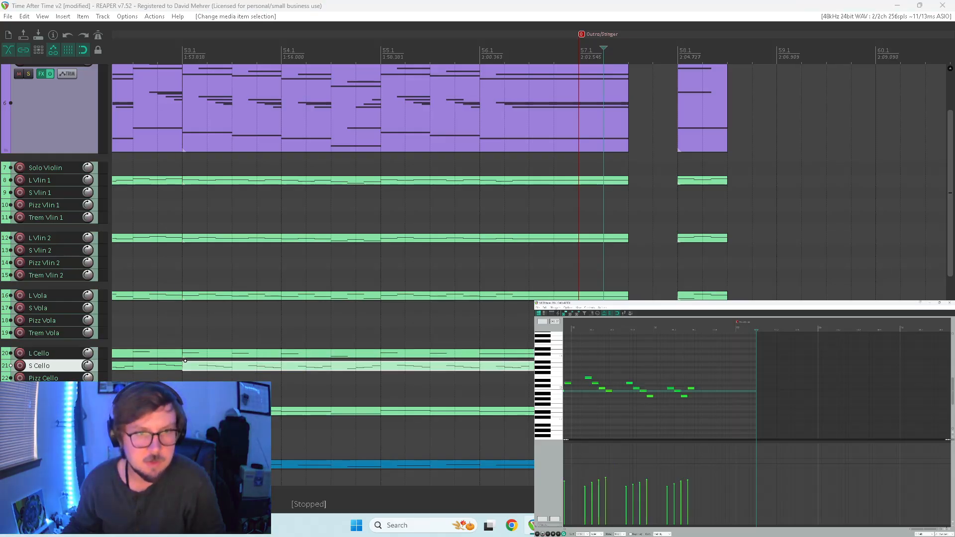
pyautogui.click(185, 411)
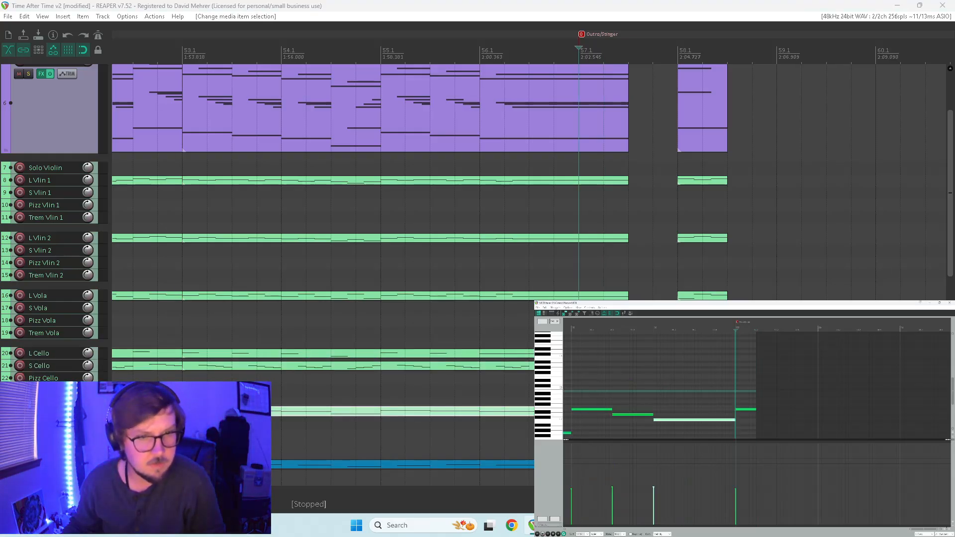
pyautogui.moveTo(735, 399); pyautogui.dragTo(775, 420)
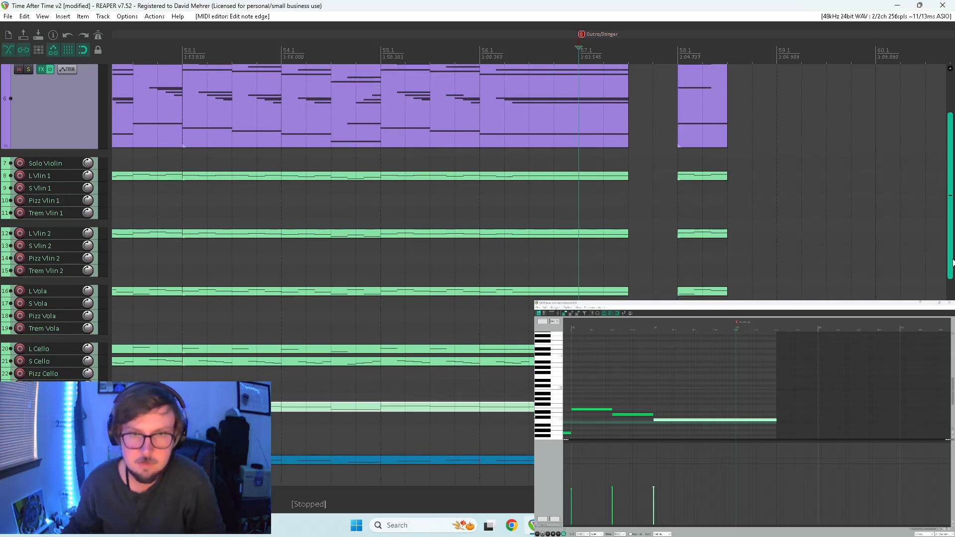
# Extend the L Picc and L Flute items to 57.3 and lengthen their final notes to the item ends.
pyautogui.scroll(-5, 949, 284)
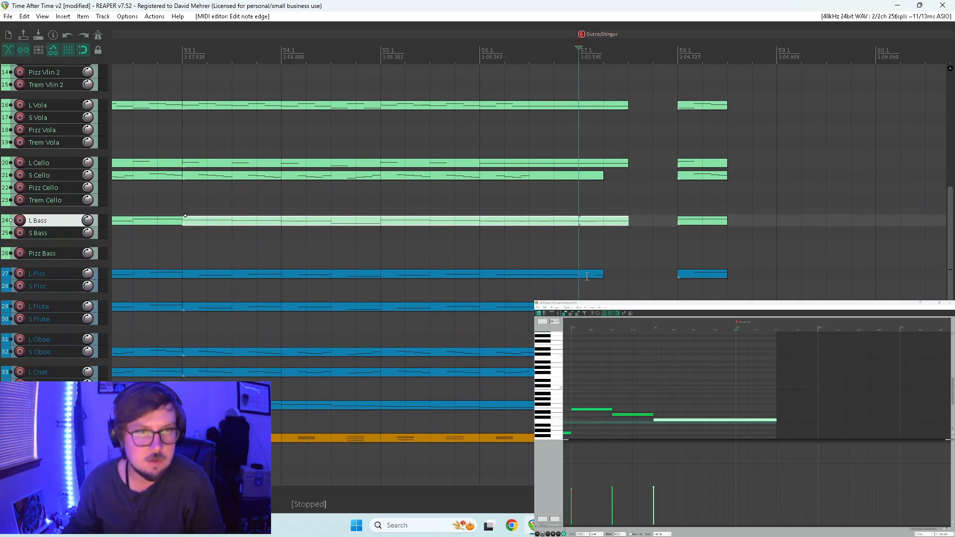
pyautogui.click(586, 276)
pyautogui.moveTo(734, 406); pyautogui.dragTo(774, 407)
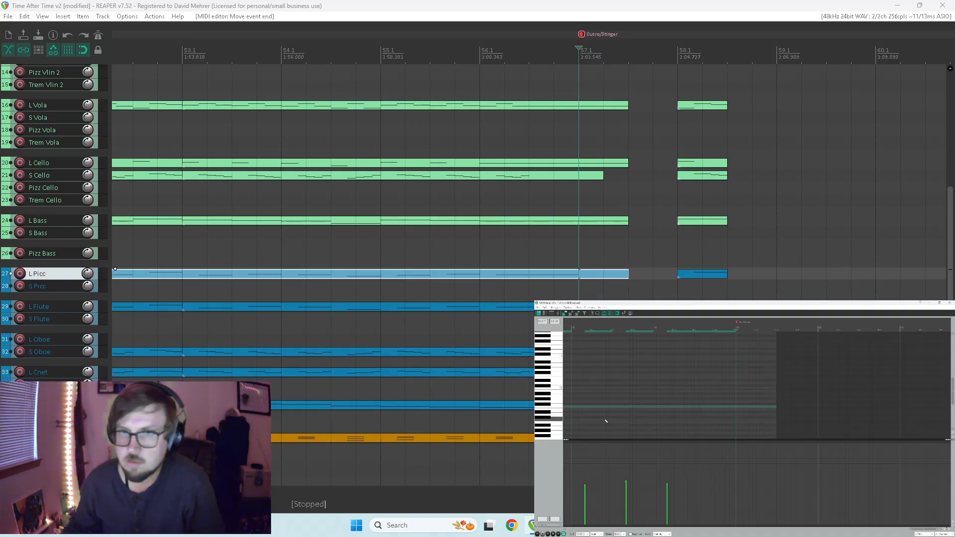
pyautogui.scroll(4, 605, 421)
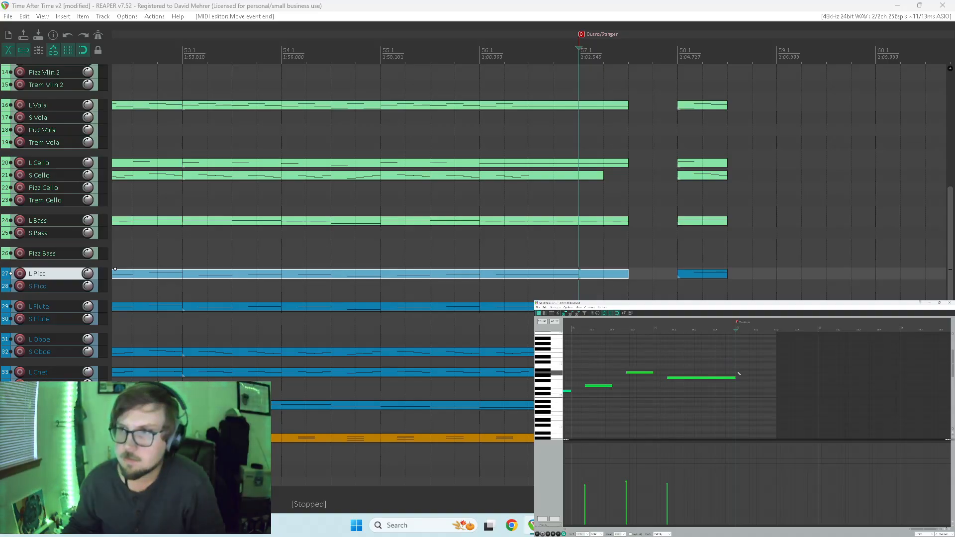
pyautogui.moveTo(740, 387); pyautogui.dragTo(735, 377)
pyautogui.click(774, 382)
pyautogui.click(185, 301)
pyautogui.moveTo(736, 389); pyautogui.dragTo(776, 396)
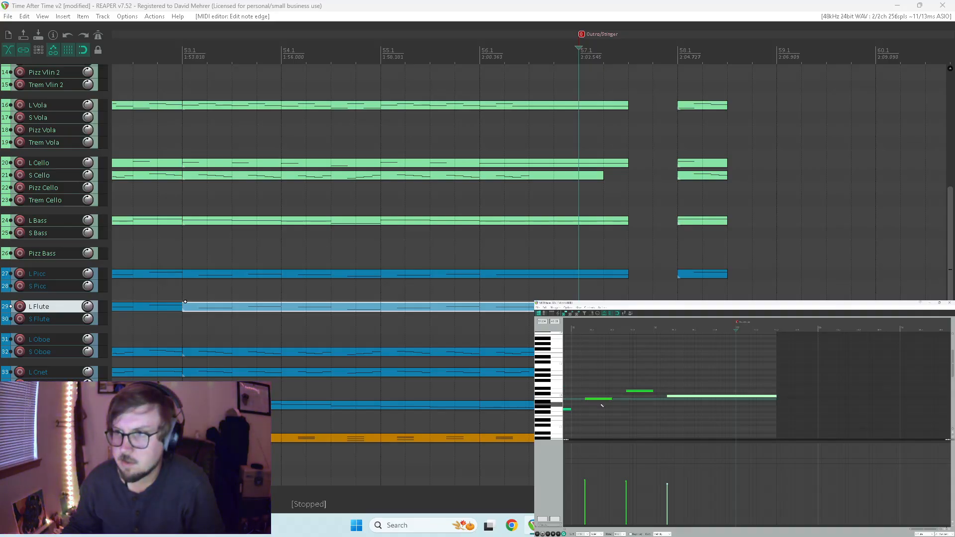
# Remove the note after the Outro/Stinger marker from the S Oboe item.
pyautogui.moveTo(950, 211); pyautogui.dragTo(951, 255)
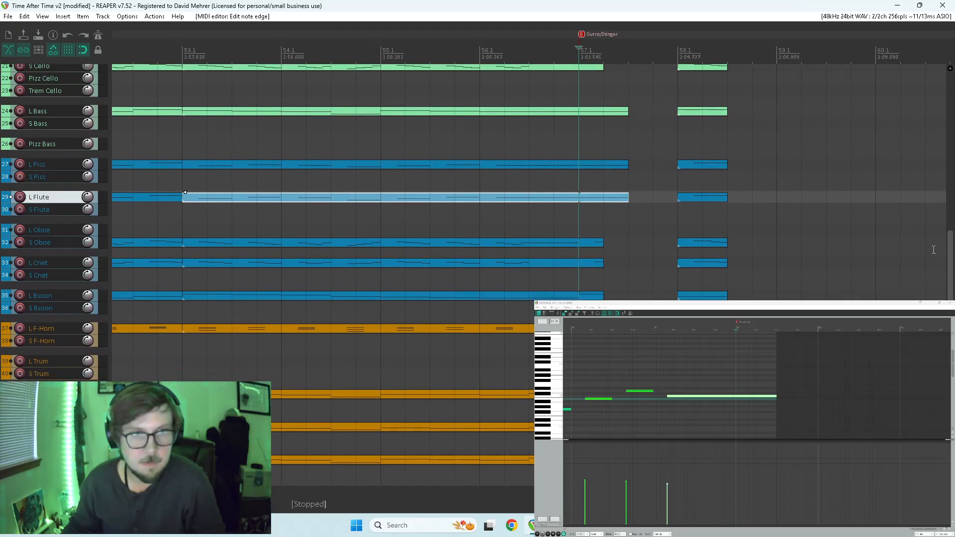
pyautogui.click(585, 244)
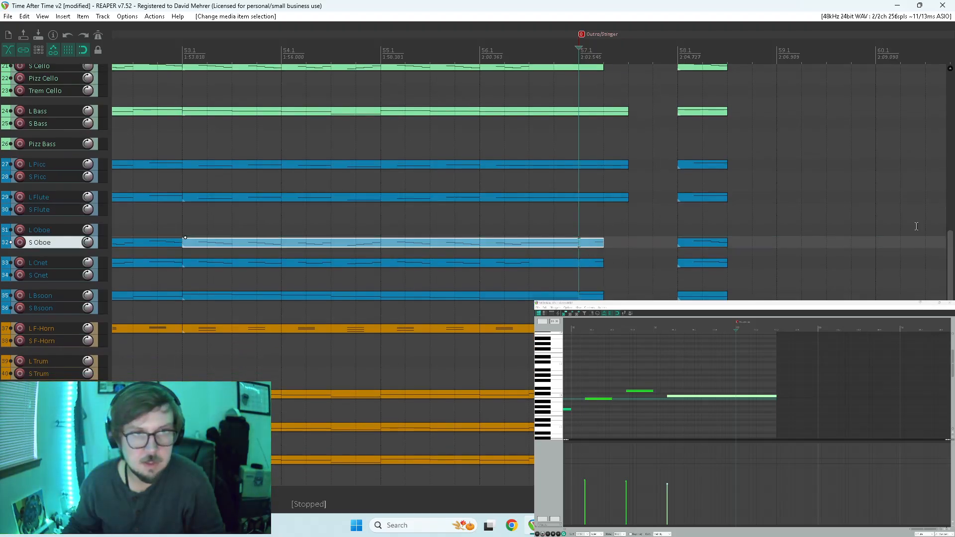
pyautogui.click(560, 242)
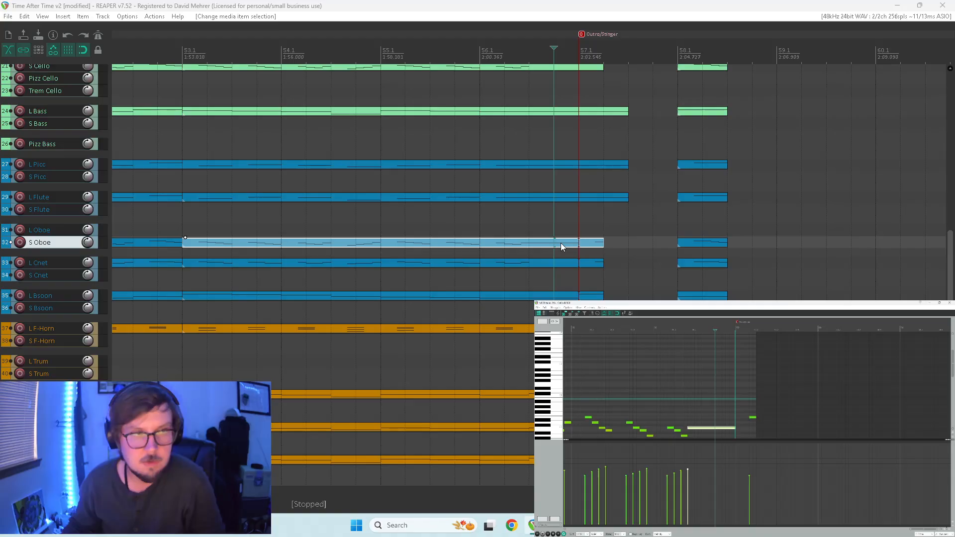
pyautogui.moveTo(735, 403); pyautogui.dragTo(756, 405)
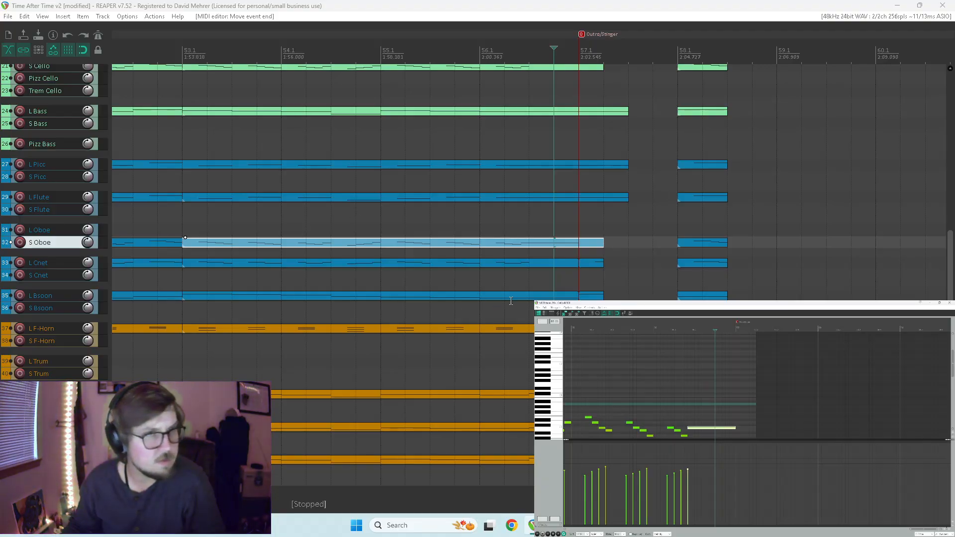
# Extend the L Cnet item to 57.3 and remove its note after the Outro/Stinger marker.
pyautogui.click(541, 264)
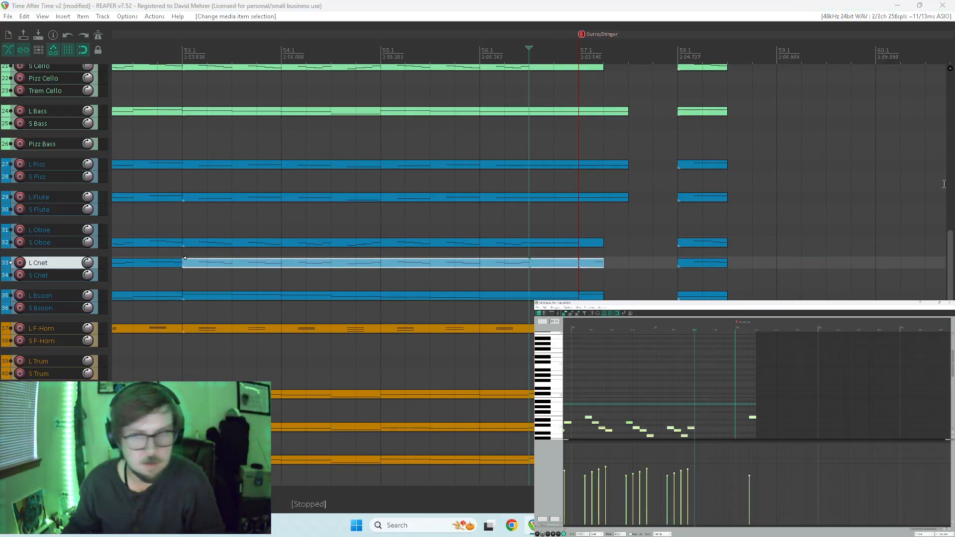
pyautogui.moveTo(755, 392); pyautogui.dragTo(776, 392)
pyautogui.scroll(-5, 544, 404)
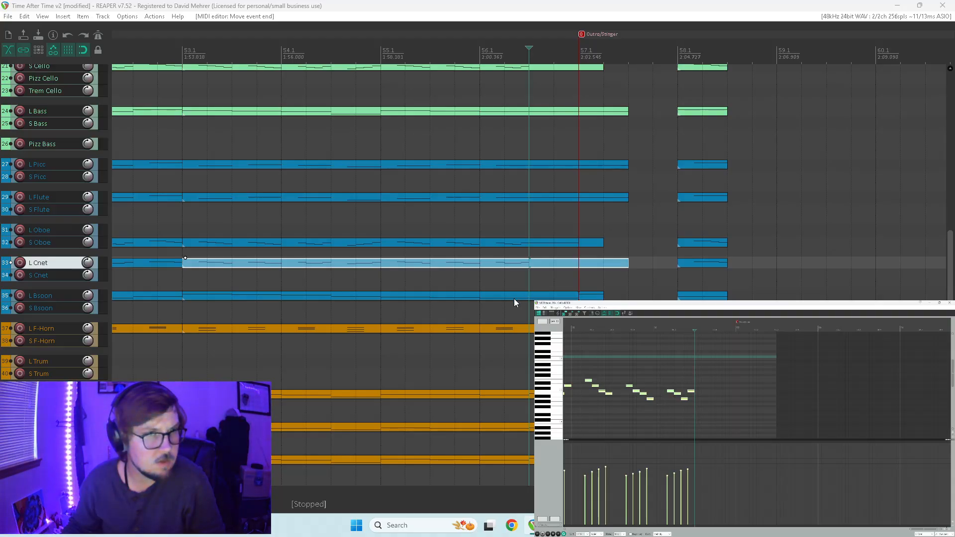
pyautogui.hscroll(-3, 633, 432)
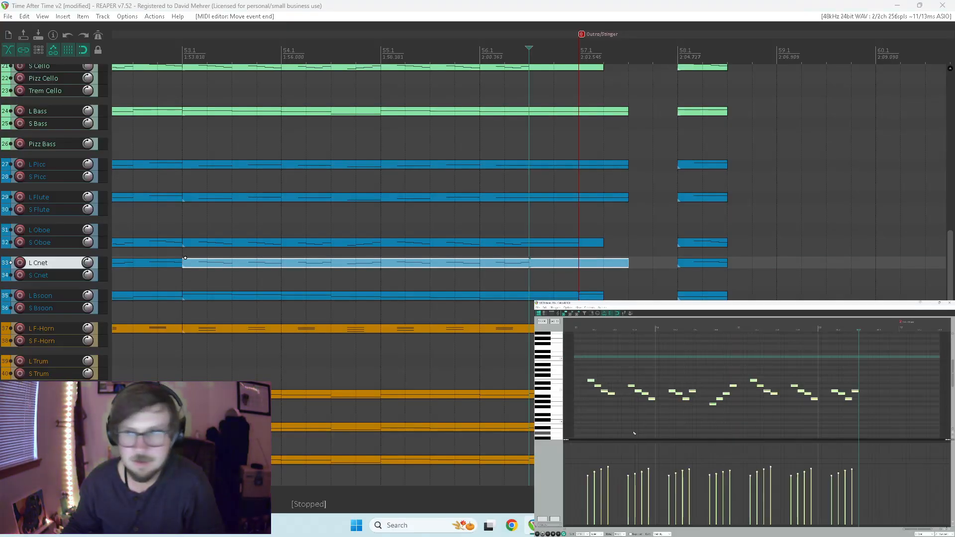
pyautogui.scroll(-3, 686, 427)
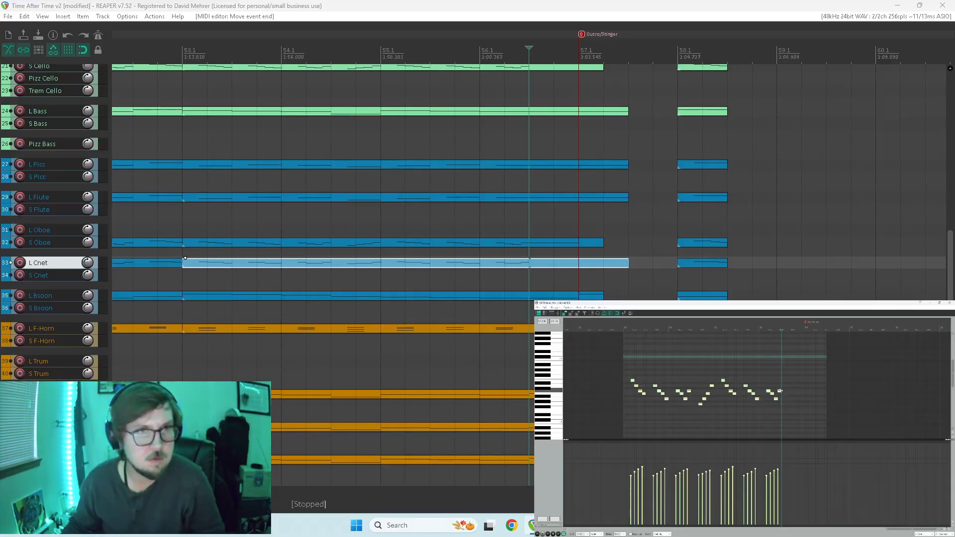
# Lengthen the final L Cnet note to the item's end and play back the ending from that note.
pyautogui.press('space')
pyautogui.press('space')
pyautogui.moveTo(780, 391); pyautogui.dragTo(817, 393)
pyautogui.hotkey('ctrl', 'z')
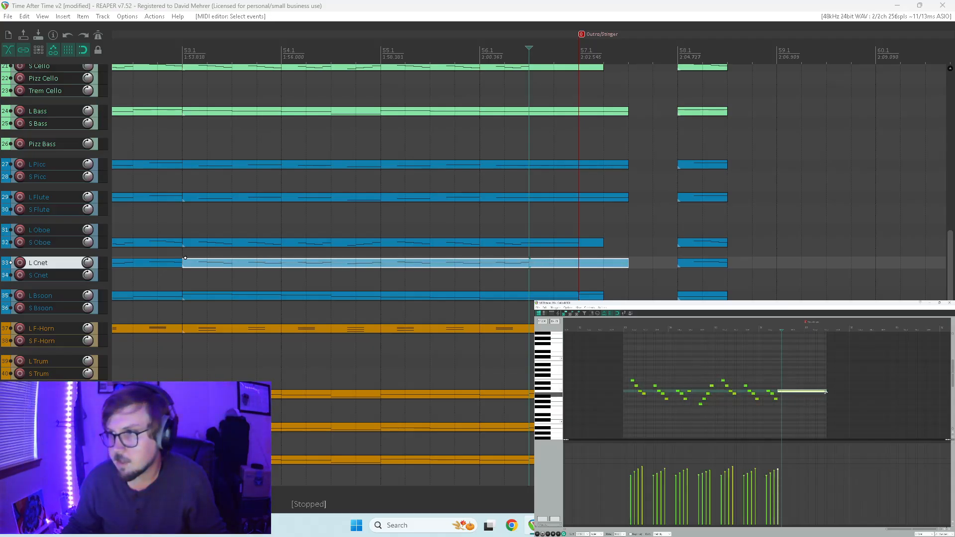
pyautogui.click(775, 412)
pyautogui.press('space')
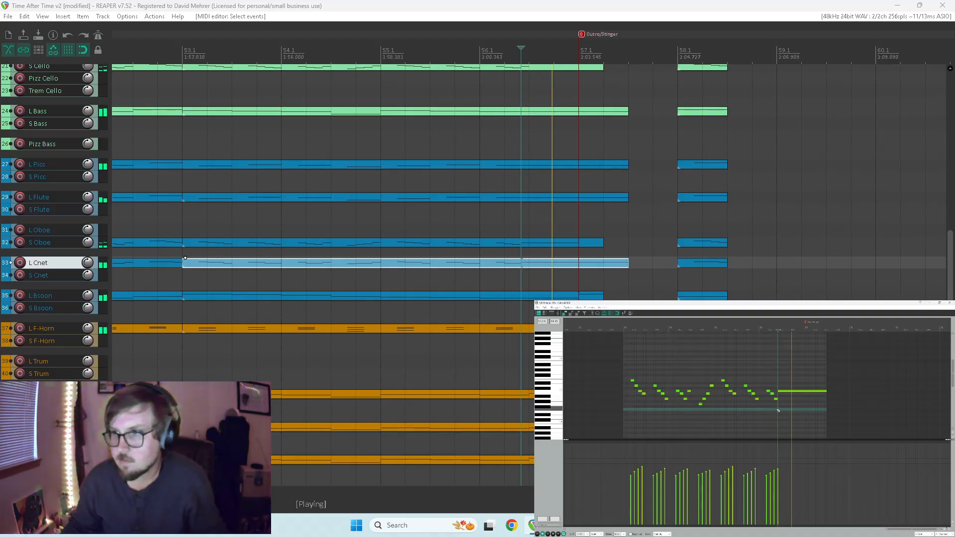
# Stop playback and lengthen the final S Oboe note so that both the note and its item end at 57.3.
pyautogui.press('space')
pyautogui.click(588, 242)
pyautogui.moveTo(803, 391); pyautogui.dragTo(827, 386)
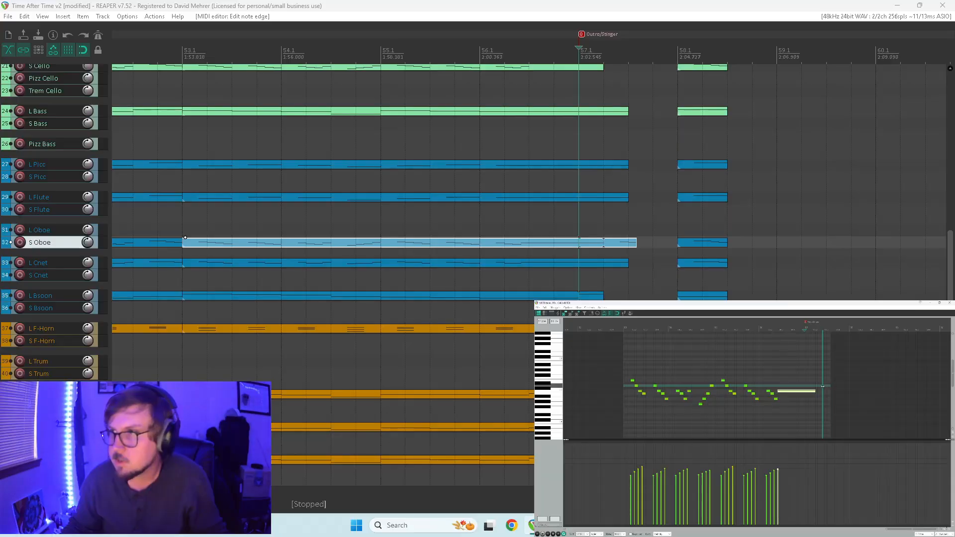
pyautogui.moveTo(831, 380); pyautogui.dragTo(825, 392)
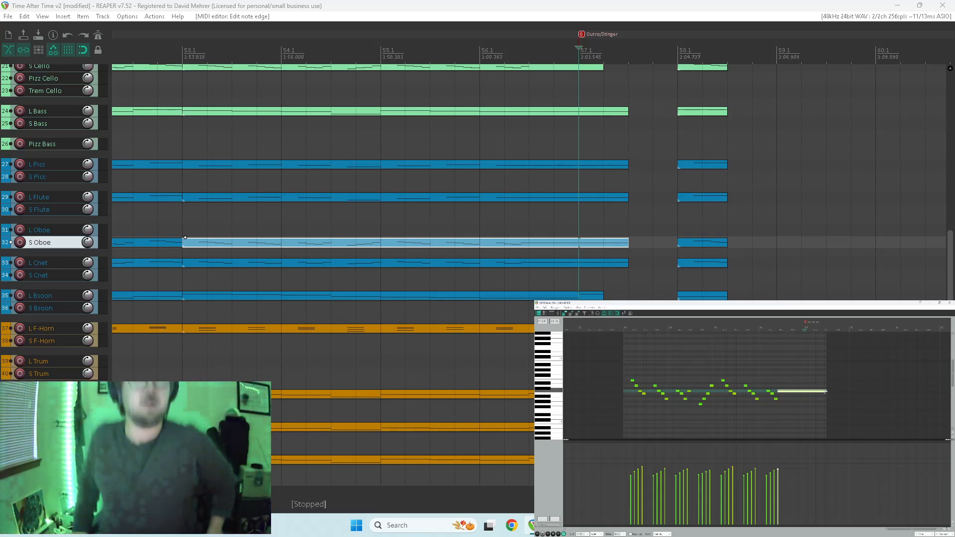
# Extend the final L Bsoon note and its item to 57.3, replacing the separate note after the Outro/Stinger marker.
pyautogui.click(591, 296)
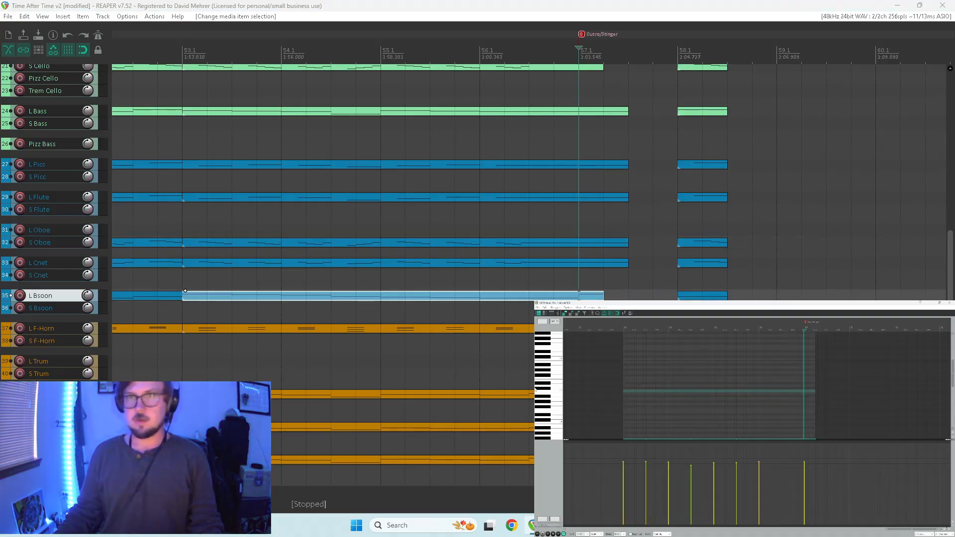
pyautogui.scroll(-10, 903, 391)
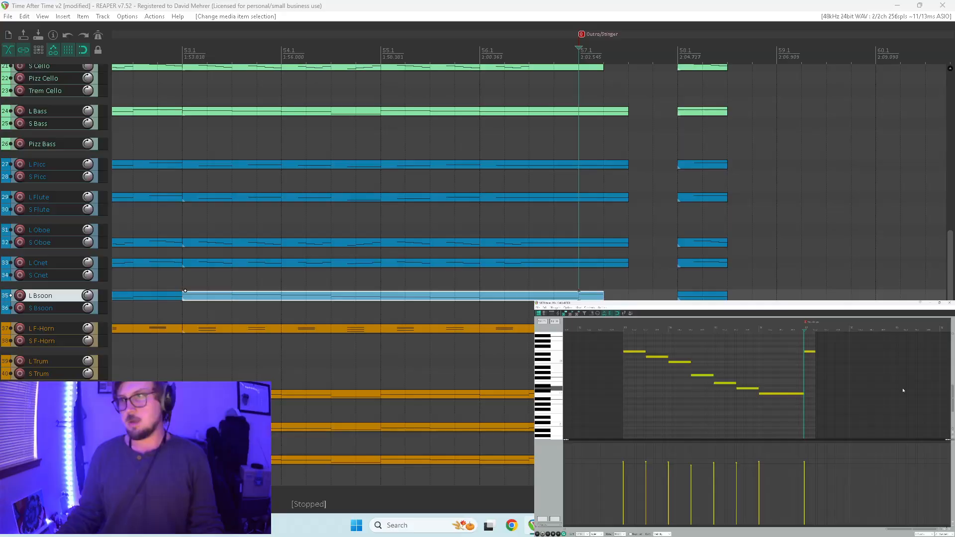
pyautogui.moveTo(803, 390); pyautogui.dragTo(827, 393)
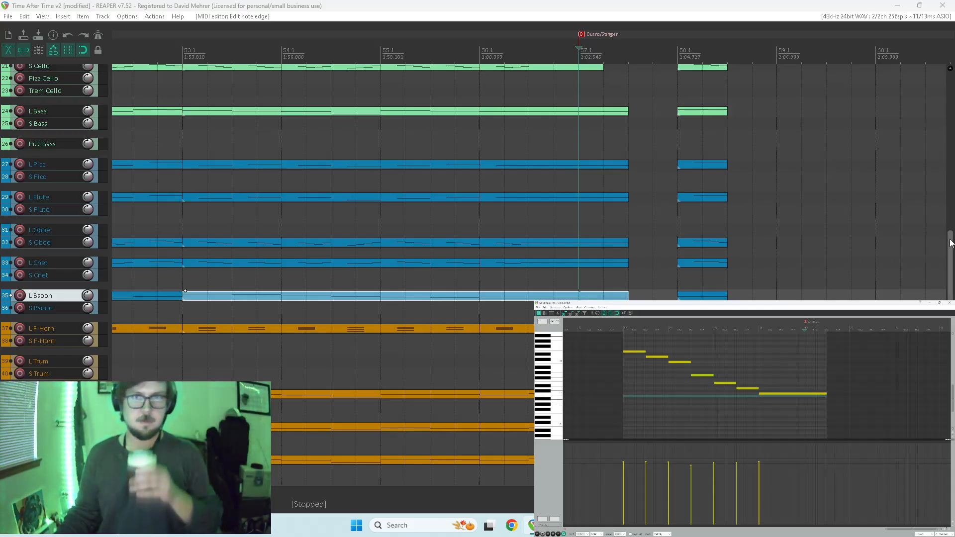
# Lengthen all notes in the first L F-Horn item of Chorus C until its last chord reaches the item's end.
pyautogui.scroll(-2, 948, 266)
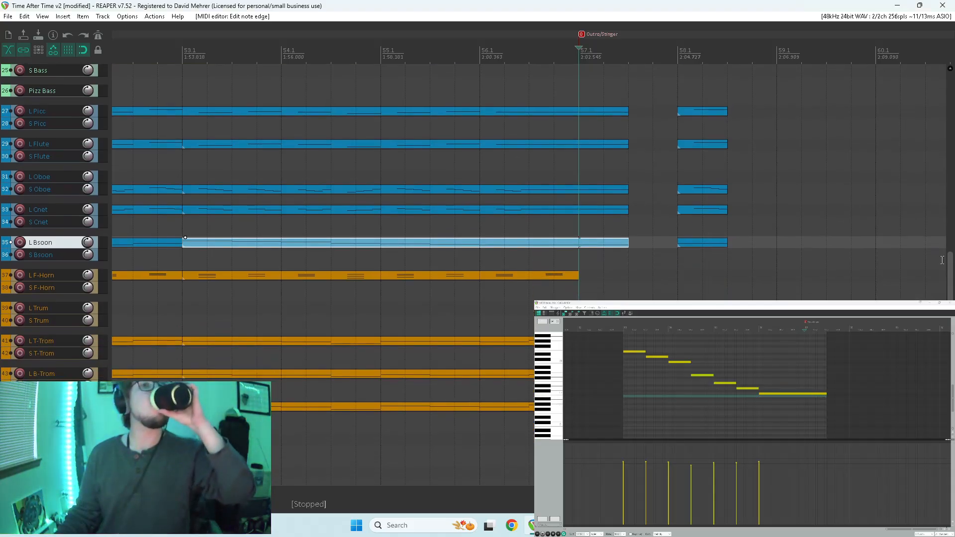
pyautogui.scroll(-4, 577, 291)
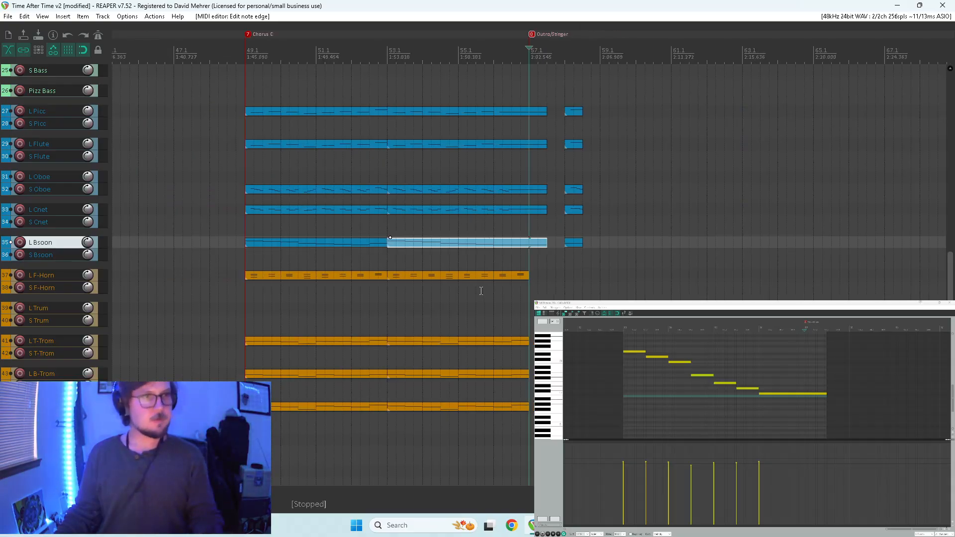
pyautogui.click(264, 278)
pyautogui.scroll(5, 651, 379)
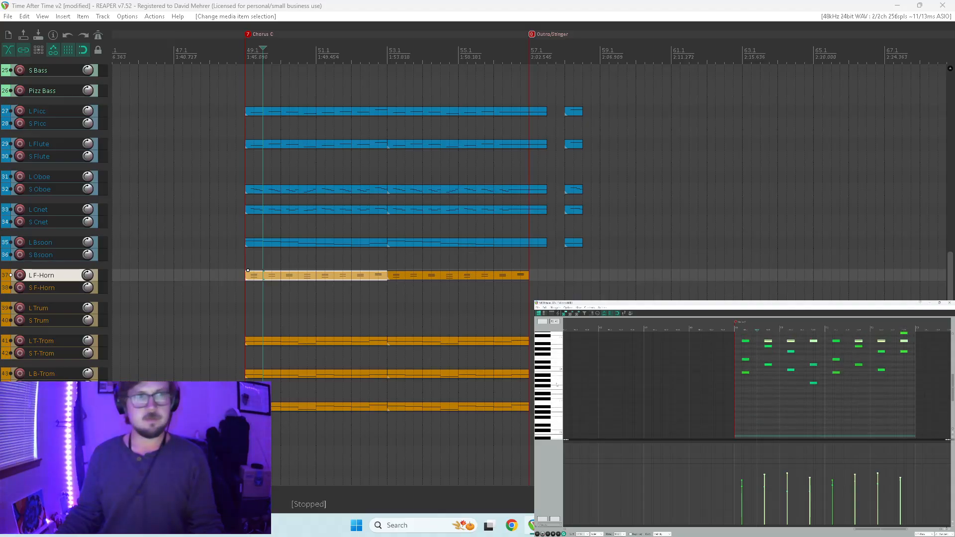
pyautogui.moveTo(724, 356); pyautogui.dragTo(946, 435)
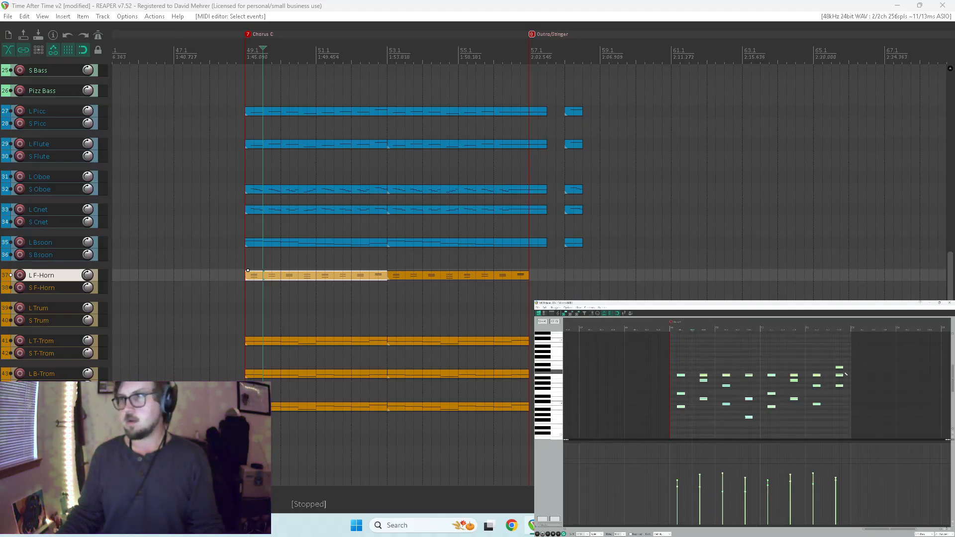
pyautogui.moveTo(842, 369); pyautogui.dragTo(850, 369)
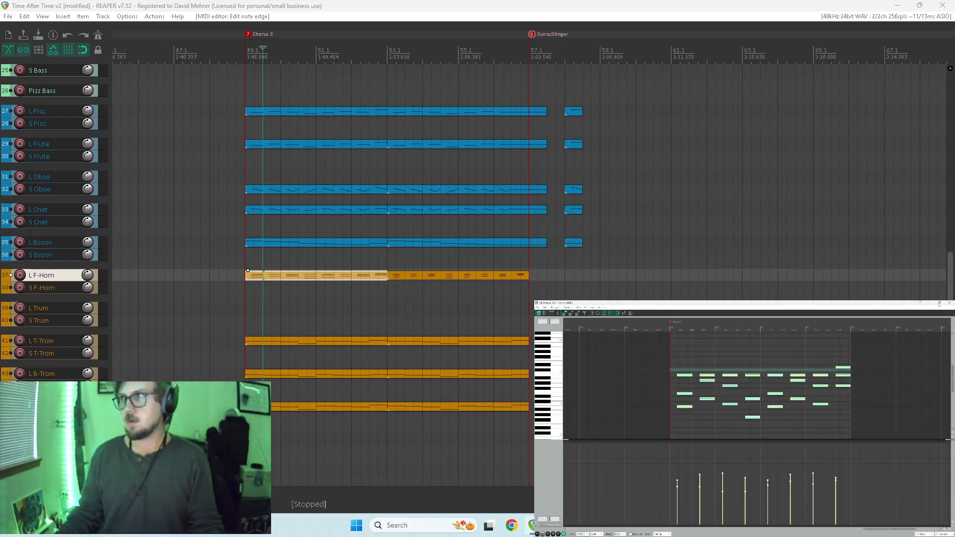
pyautogui.click(948, 303)
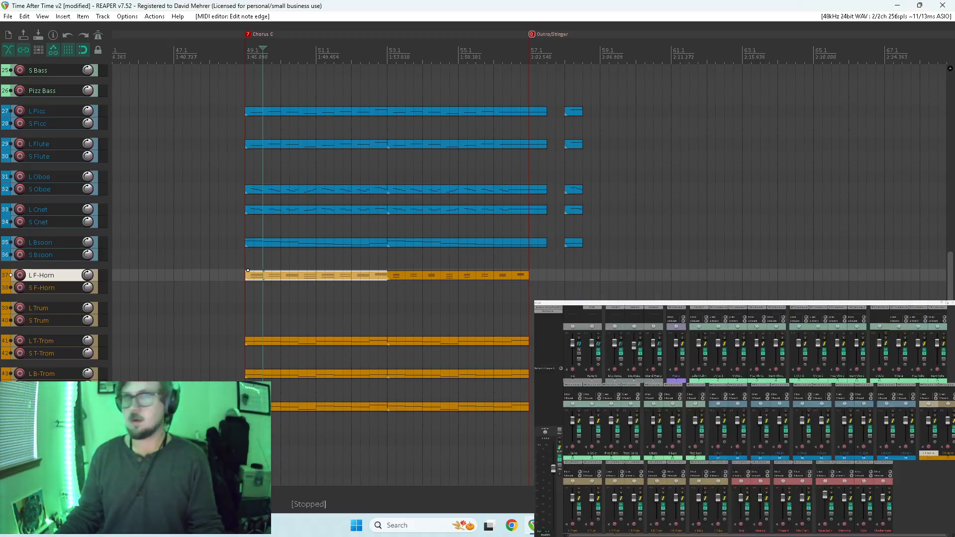
# Lengthen all notes in the second L F-Horn item, starting at 53.1, until its last chord reaches the Outro/Stinger marker.
pyautogui.doubleClick(424, 276)
pyautogui.scroll(5, 721, 401)
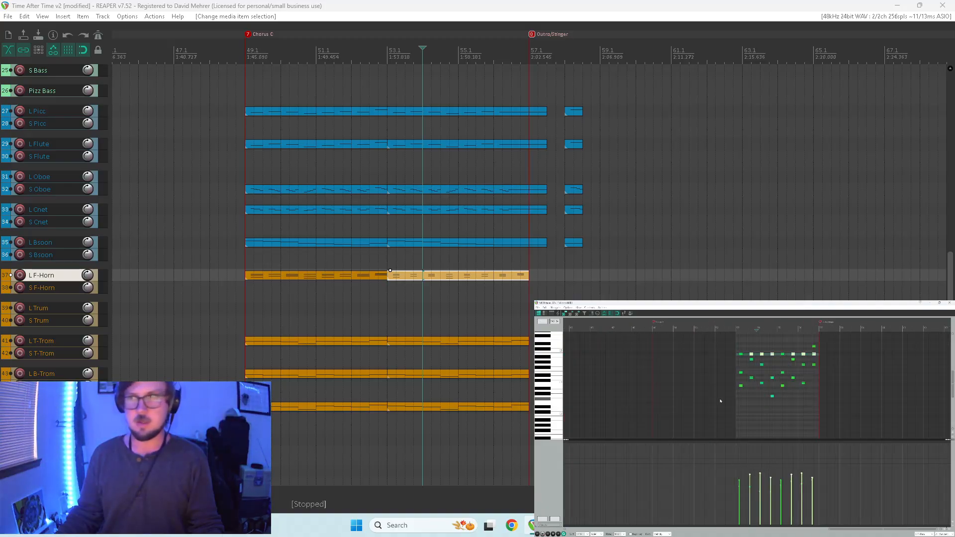
pyautogui.moveTo(887, 342); pyautogui.dragTo(705, 426)
pyautogui.moveTo(731, 385); pyautogui.dragTo(738, 385)
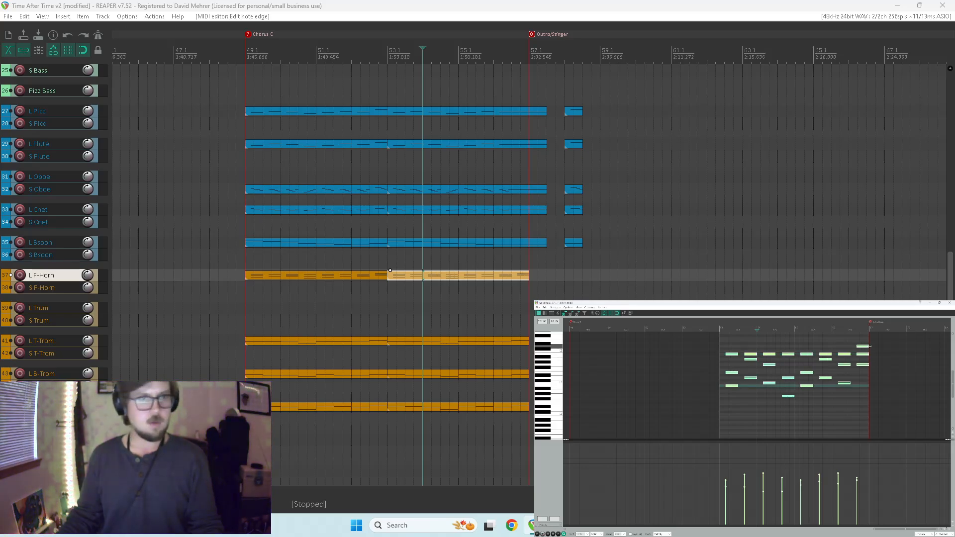
# Extend the final L F-Horn chord and its item to 57.3 and play back the ending.
pyautogui.moveTo(868, 342); pyautogui.dragTo(887, 364)
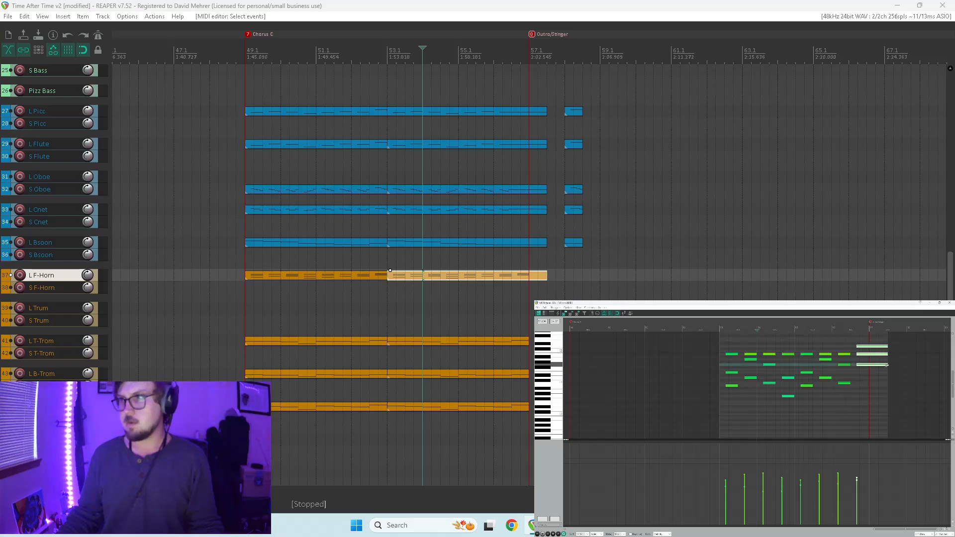
pyautogui.click(839, 397)
pyautogui.press('space')
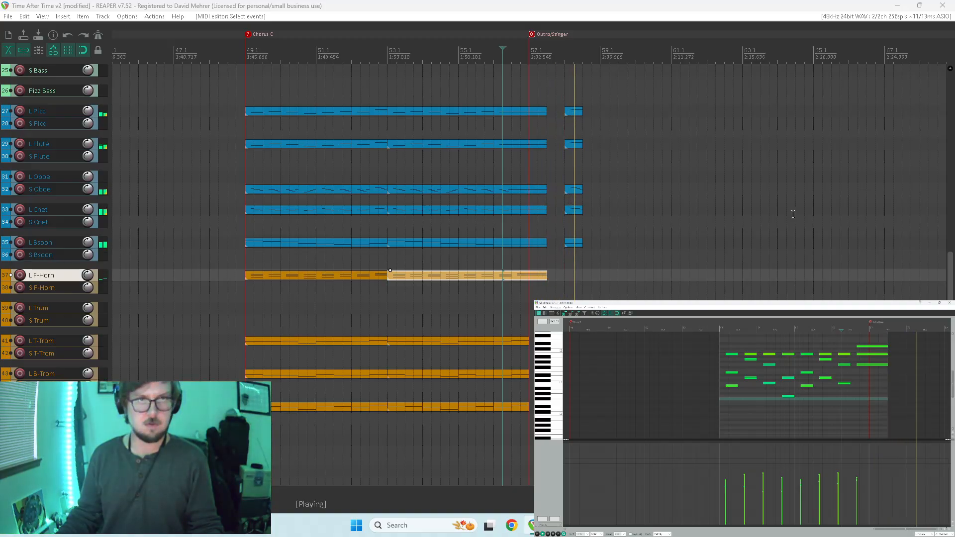
pyautogui.press('space')
pyautogui.press('w')
pyautogui.hscroll(10, 686, 231)
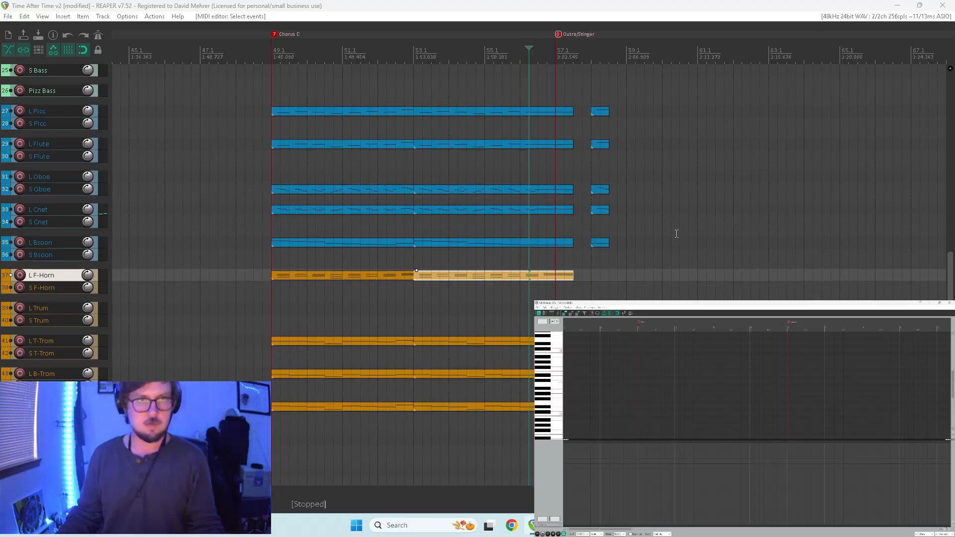
# Extend the final L T-Trom note and its item to 57.3.
pyautogui.scroll(-3, 947, 277)
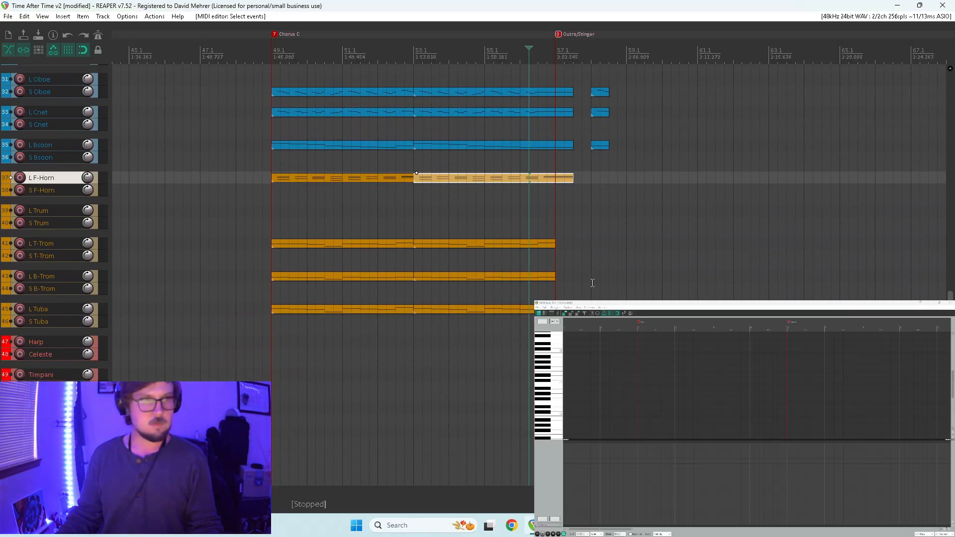
pyautogui.click(538, 242)
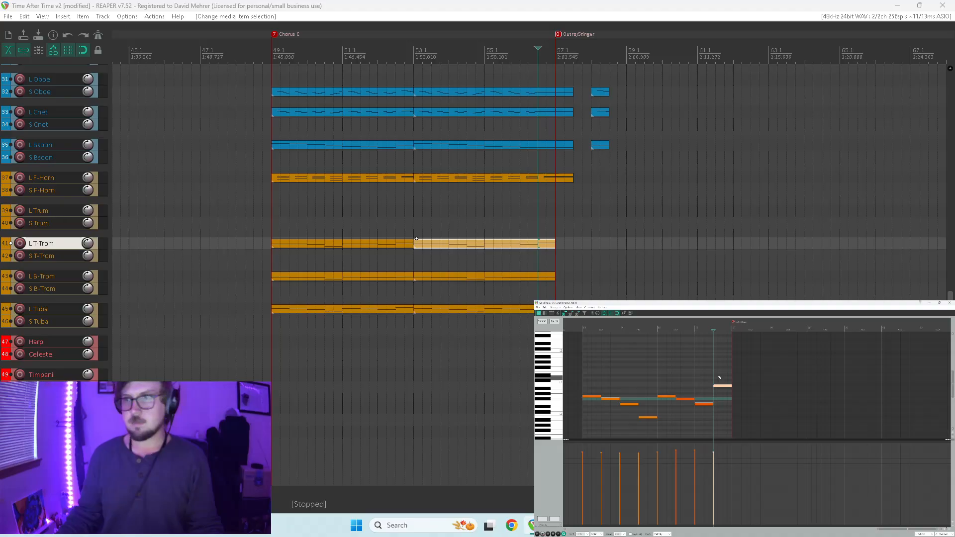
pyautogui.moveTo(732, 369); pyautogui.dragTo(751, 385)
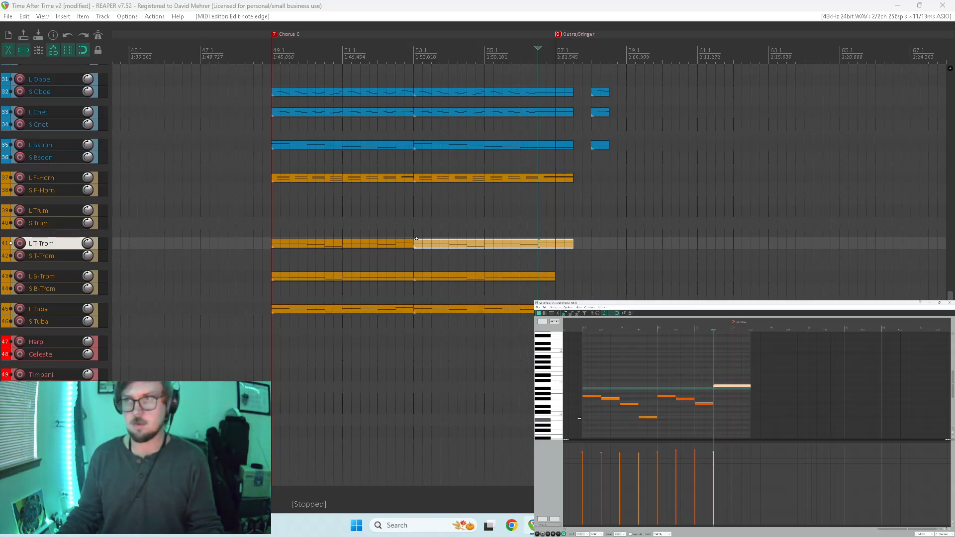
# Extend the second L B-Trom item to 57.3 and lengthen its final note to the item's end.
pyautogui.moveTo(553, 277); pyautogui.dragTo(565, 280)
pyautogui.click(555, 276)
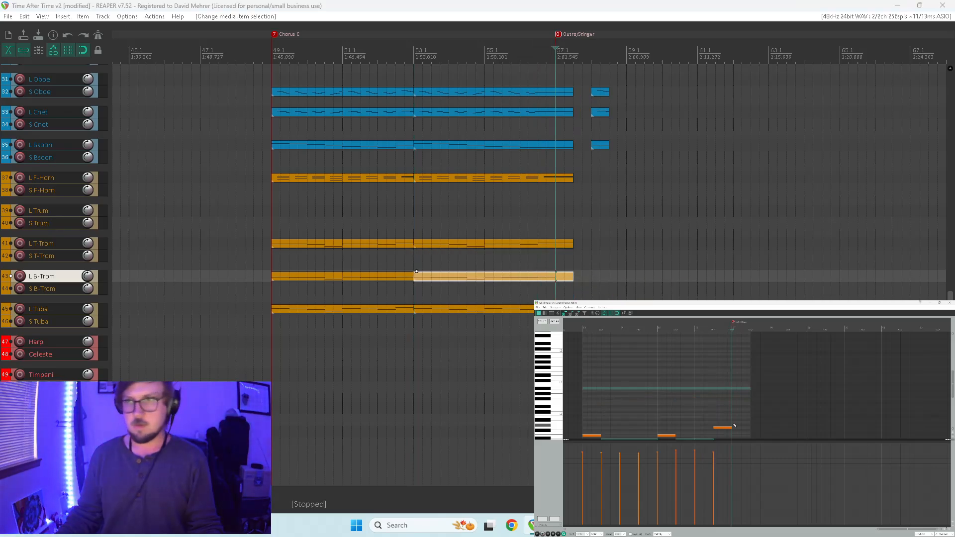
pyautogui.moveTo(730, 427); pyautogui.dragTo(751, 427)
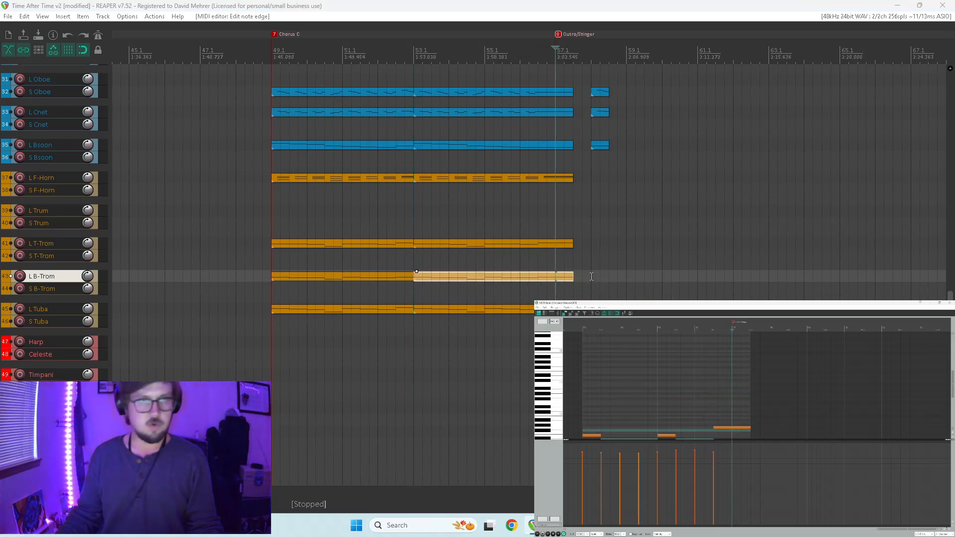
# Extend the second L Tuba item to 57.3 and lengthen its final note to the item's end.
pyautogui.moveTo(554, 309); pyautogui.dragTo(568, 309)
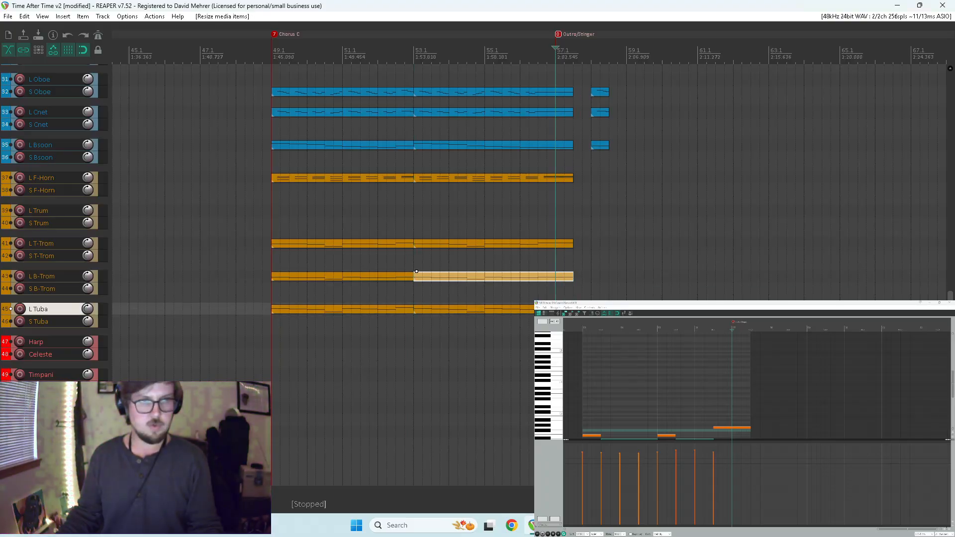
pyautogui.click(555, 309)
pyautogui.scroll(-4, 731, 413)
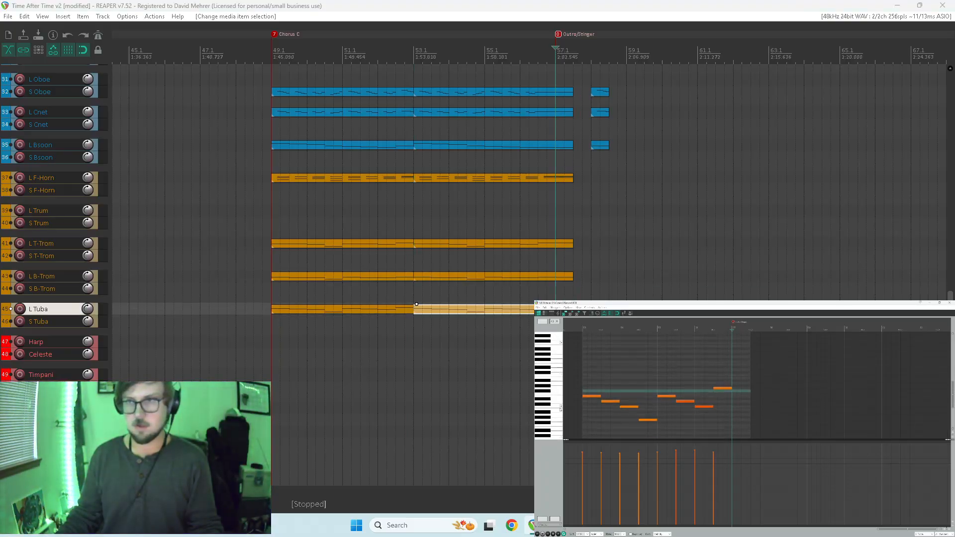
pyautogui.click(749, 392)
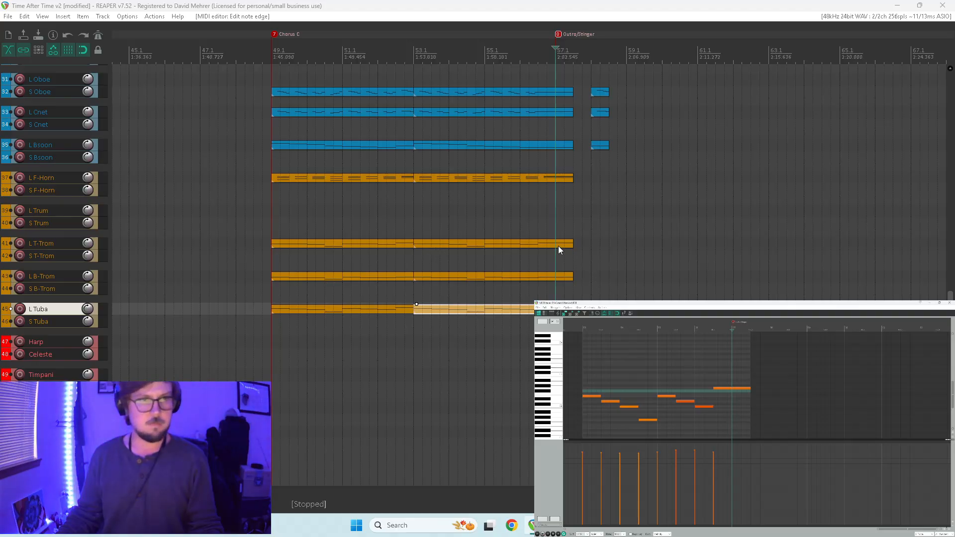
# Play back the arrangement from 53.1 through the held notes and into the short stinger items.
pyautogui.moveTo(949, 295); pyautogui.dragTo(934, 130)
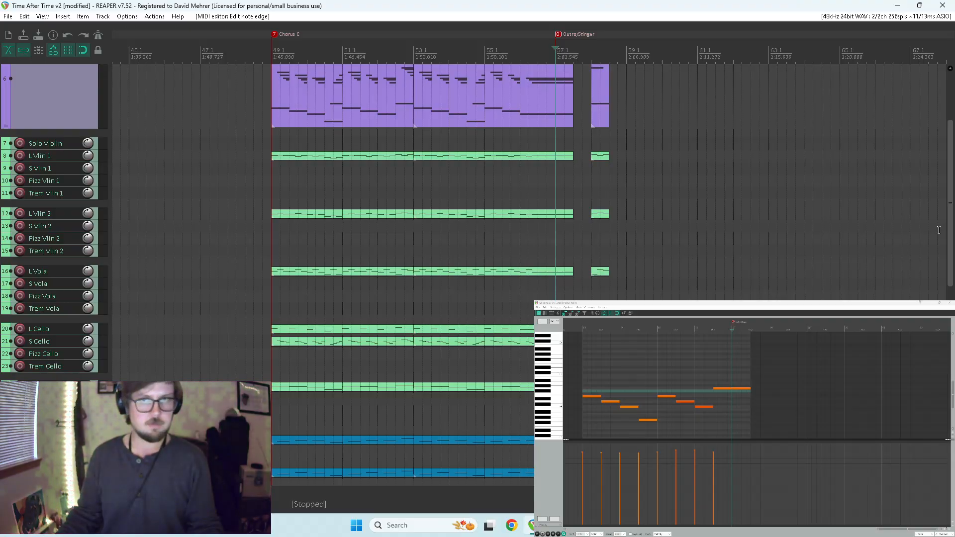
pyautogui.scroll(3, 516, 140)
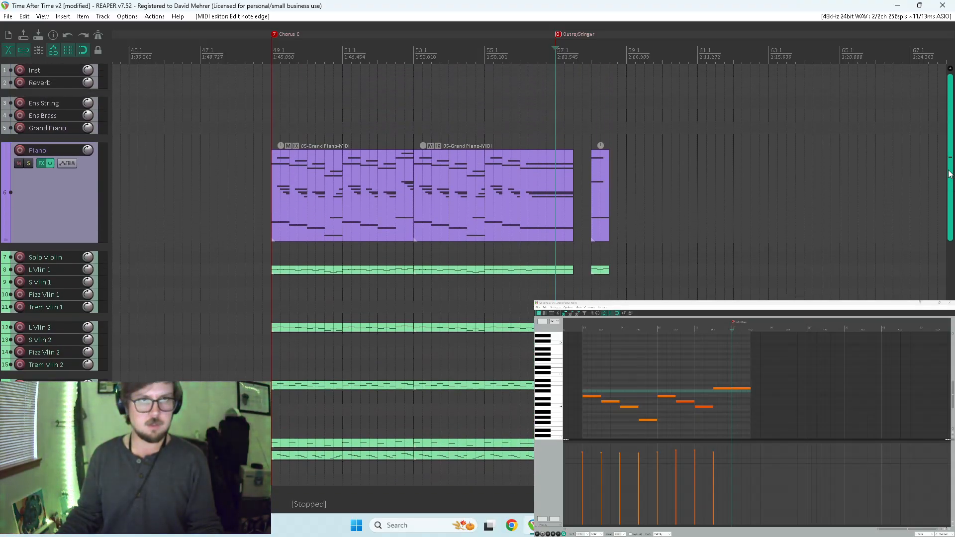
pyautogui.click(410, 128)
pyautogui.press('space')
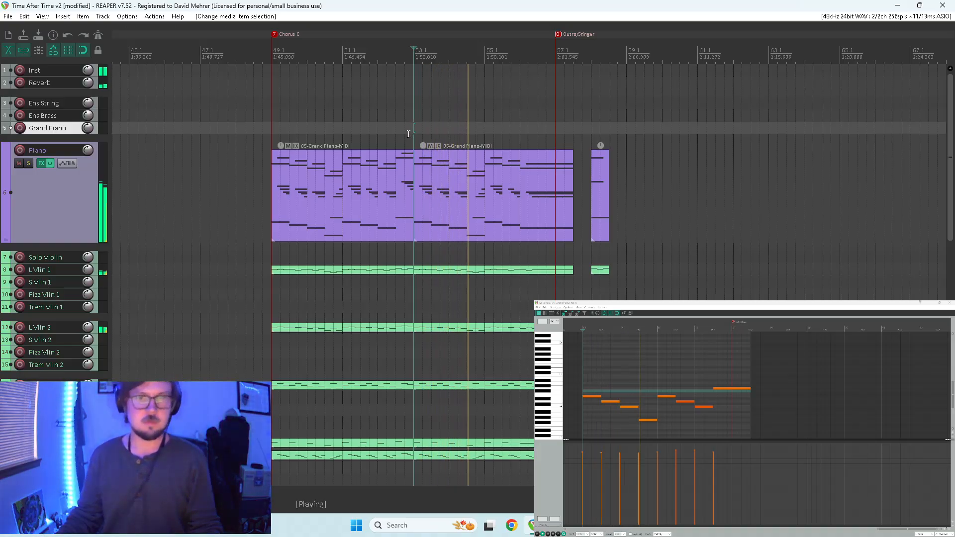
pyautogui.rightClick(408, 136)
pyautogui.click(480, 1)
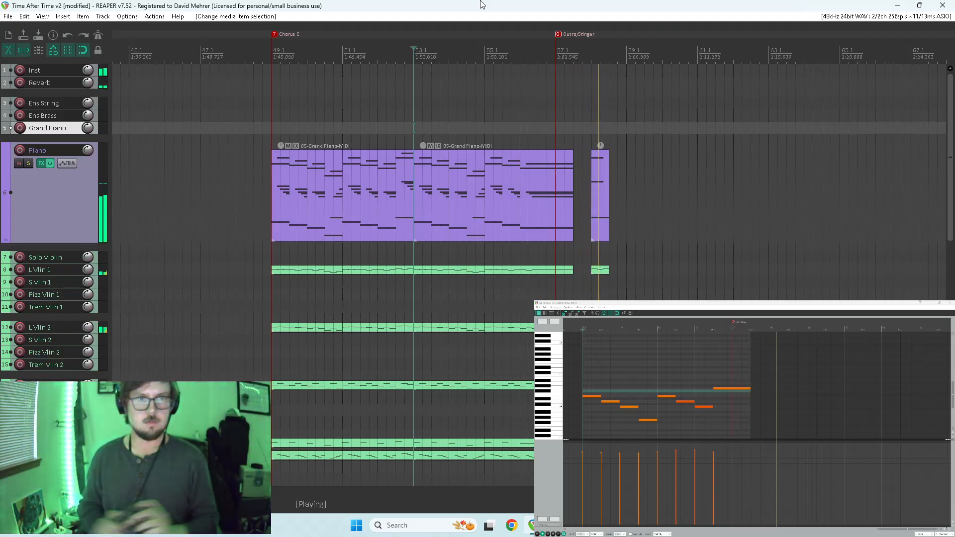
pyautogui.press('space')
# Delete the last two notes of the L Vlin 1 item at 58.1 and lengthen its first note to the item's end.
pyautogui.click(596, 171)
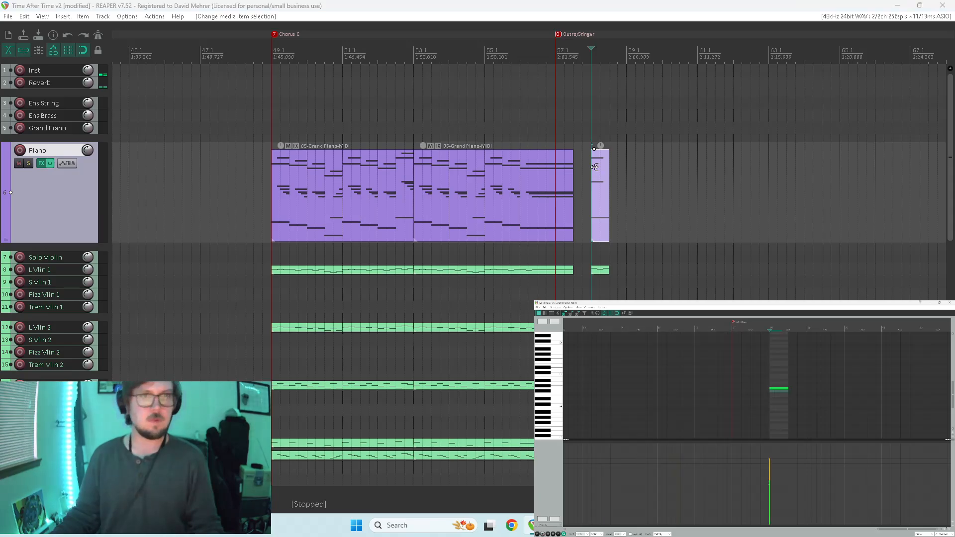
pyautogui.hotkey('ctrl', 'm')
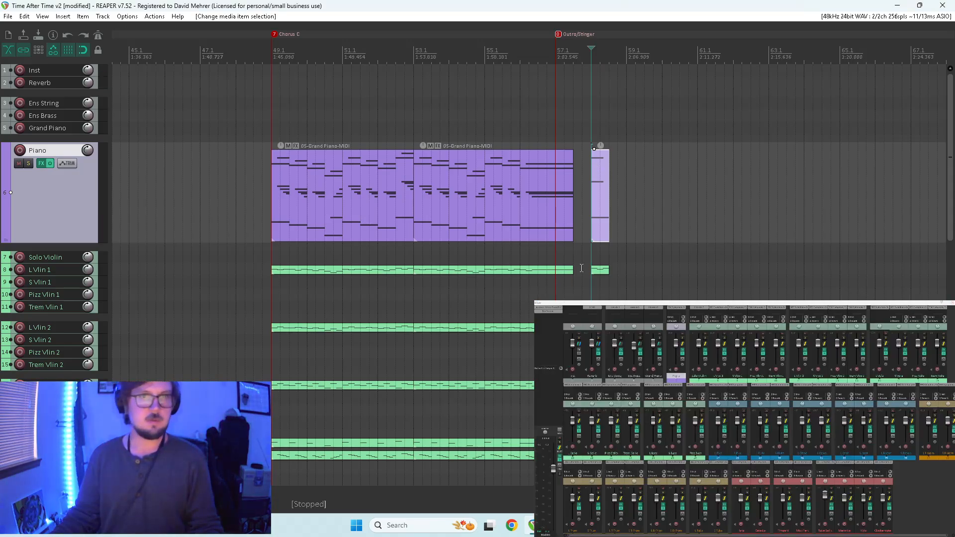
pyautogui.doubleClick(598, 269)
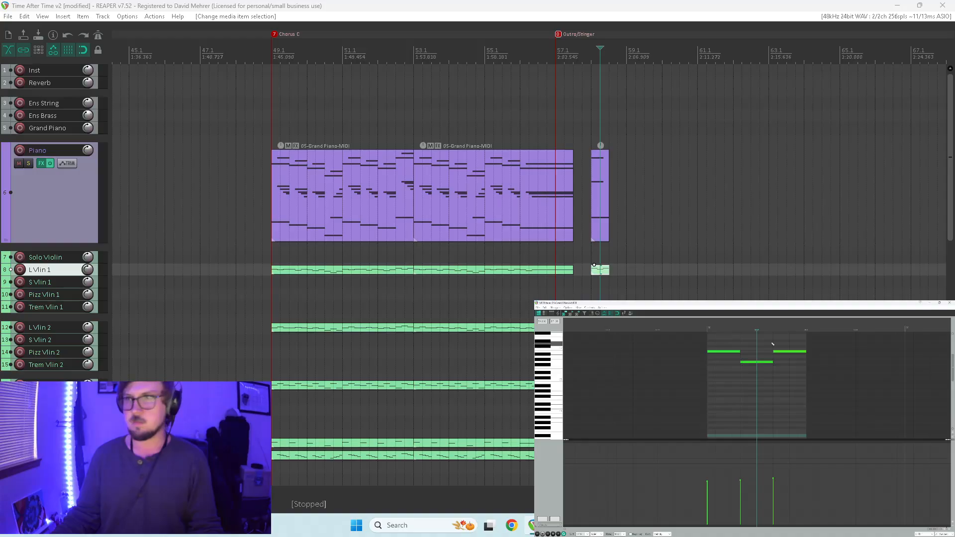
pyautogui.moveTo(752, 387); pyautogui.dragTo(803, 340)
pyautogui.press('Delete')
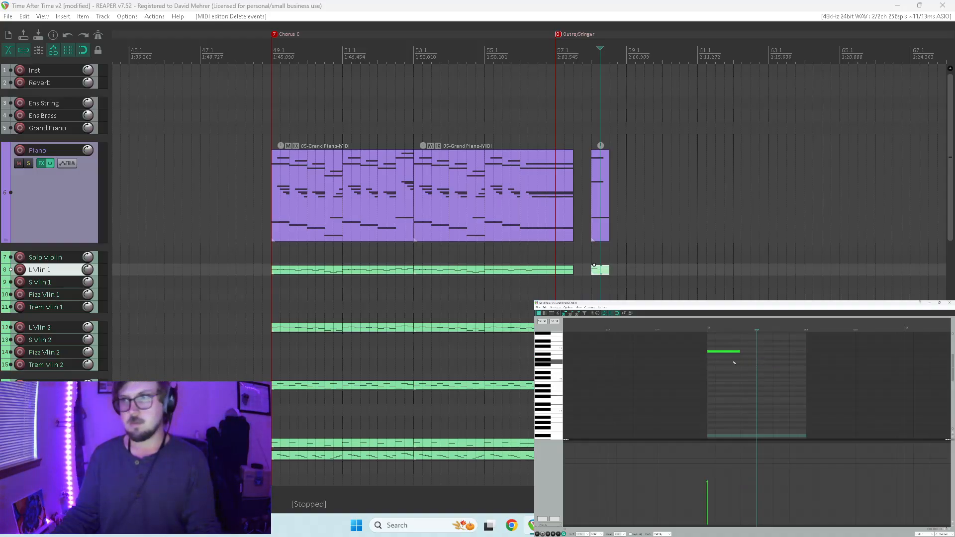
pyautogui.moveTo(739, 351); pyautogui.dragTo(806, 351)
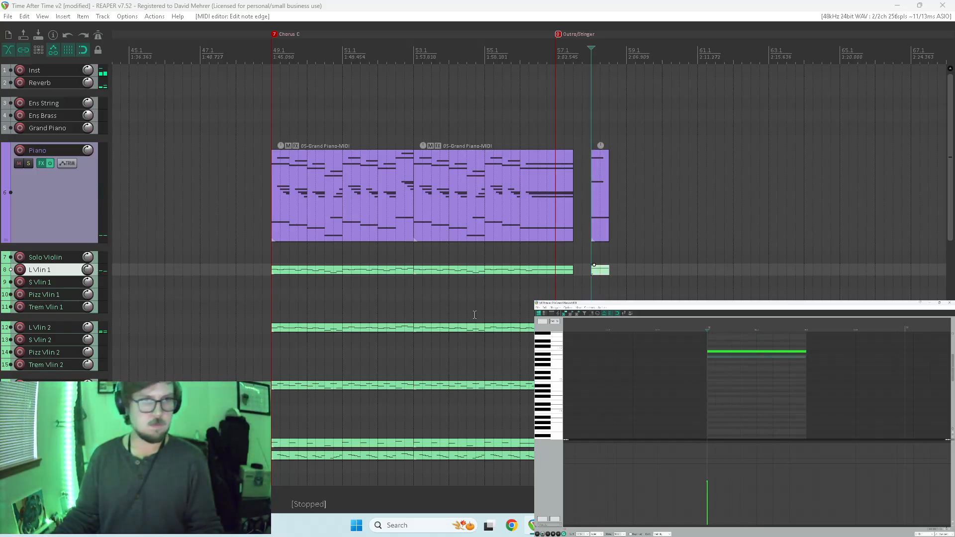
# Enlarge the L Vlin 1 track, solo it together with the Piano track, and play the stinger from 58.1.
pyautogui.moveTo(39, 275); pyautogui.dragTo(35, 297)
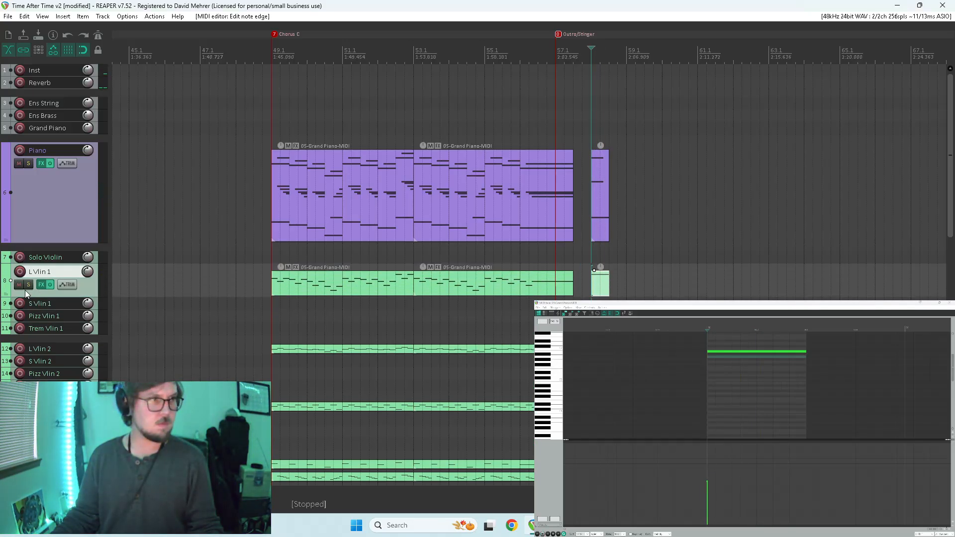
pyautogui.click(28, 284)
pyautogui.click(29, 163)
pyautogui.press('space')
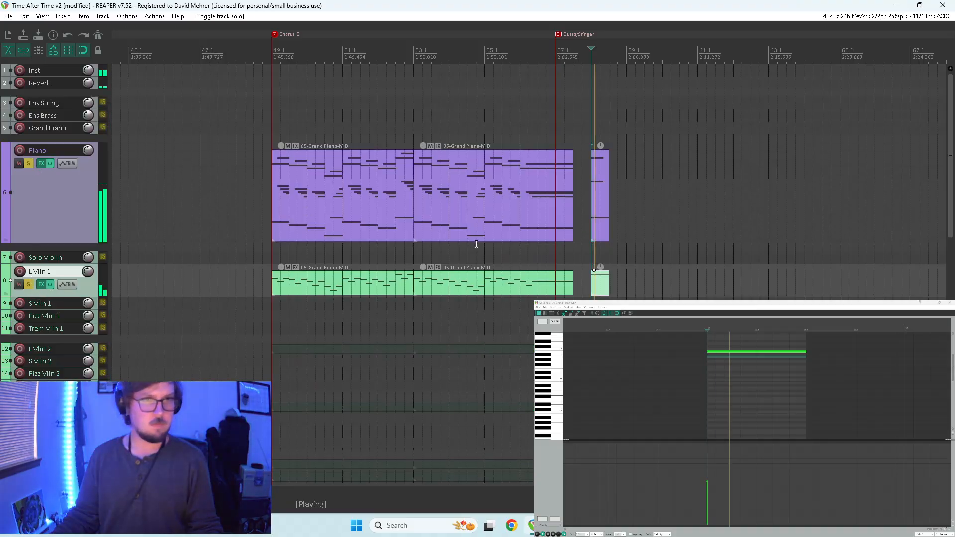
# Stop playback, enlarge the L Vlin 2 track and solo it alongside Piano and L Vlin 1.
pyautogui.press('Home')
pyautogui.scroll(-4, 478, 244)
pyautogui.press('space')
pyautogui.scroll(-3, 406, 252)
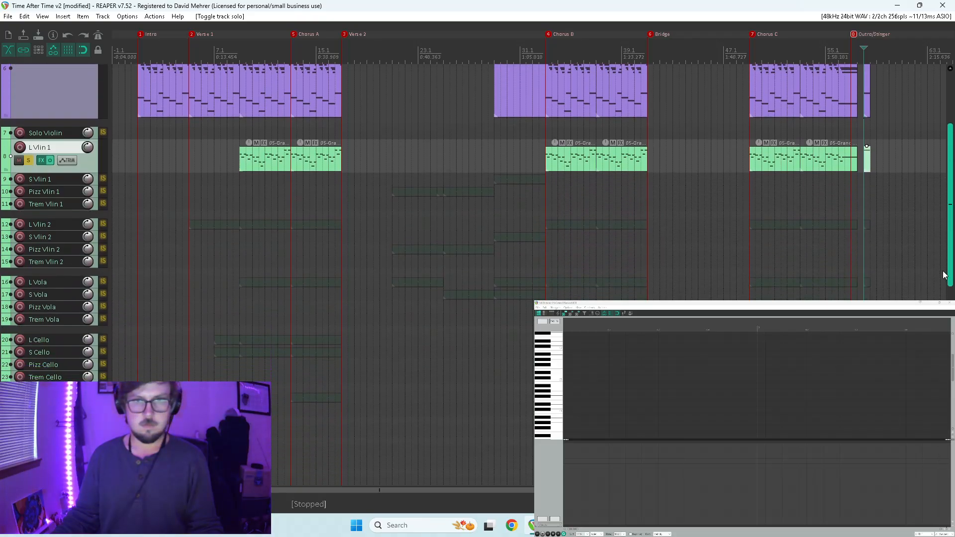
pyautogui.click(41, 222)
pyautogui.click(29, 235)
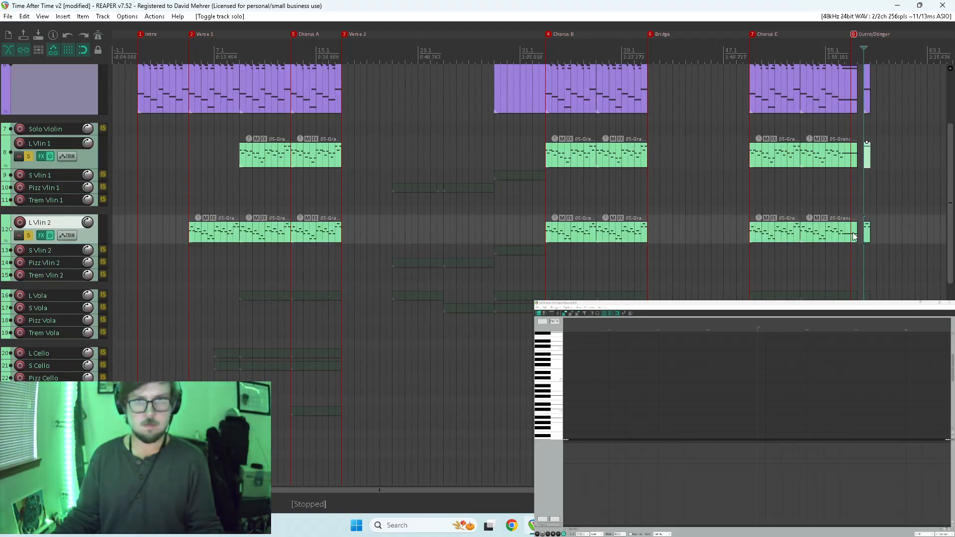
# Delete the trailing notes of the L Vlin 2 item at 58.1 and lengthen its first note to the item's end.
pyautogui.click(867, 235)
pyautogui.scroll(-10, 728, 392)
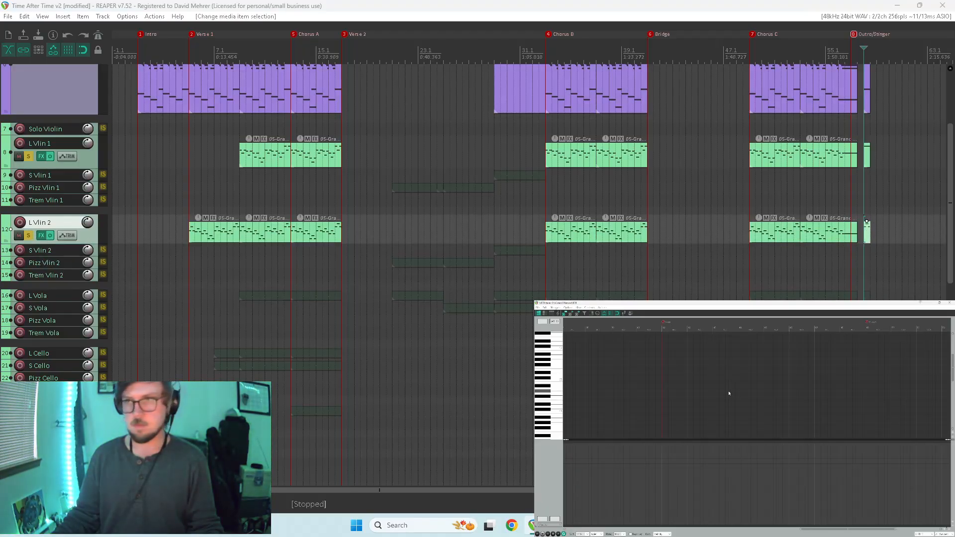
pyautogui.scroll(12, 726, 392)
pyautogui.moveTo(889, 364); pyautogui.dragTo(944, 415)
pyautogui.press('Delete')
pyautogui.scroll(-3, 834, 391)
pyautogui.moveTo(802, 384); pyautogui.dragTo(889, 384)
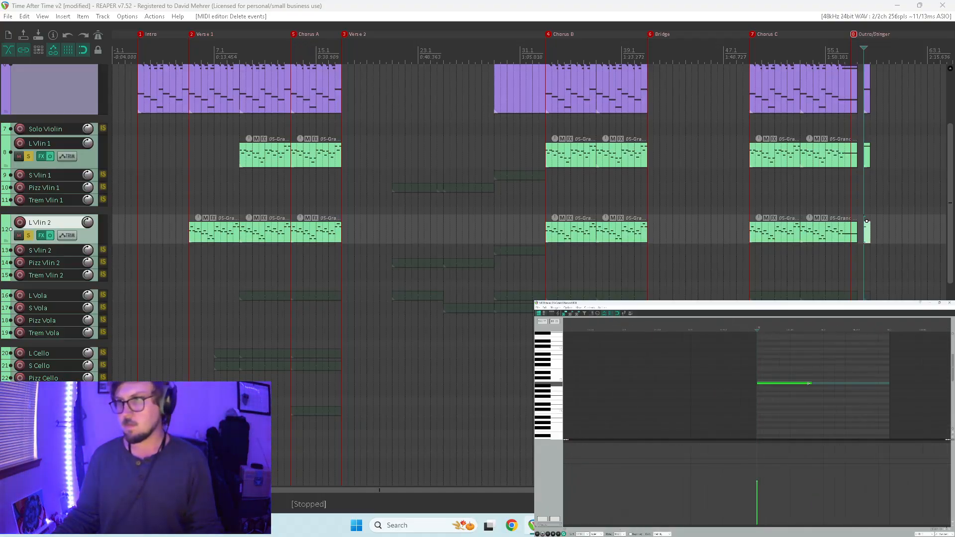
# Enlarge the L Vola track and solo it together with the Piano and the two long violin tracks.
pyautogui.click(858, 251)
pyautogui.press('space')
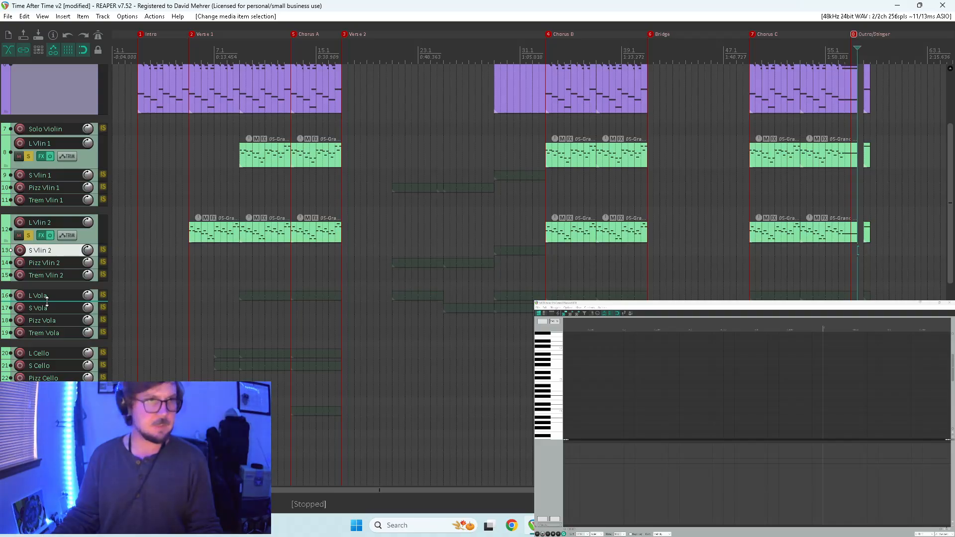
pyautogui.moveTo(47, 300); pyautogui.dragTo(44, 319)
pyautogui.click(28, 310)
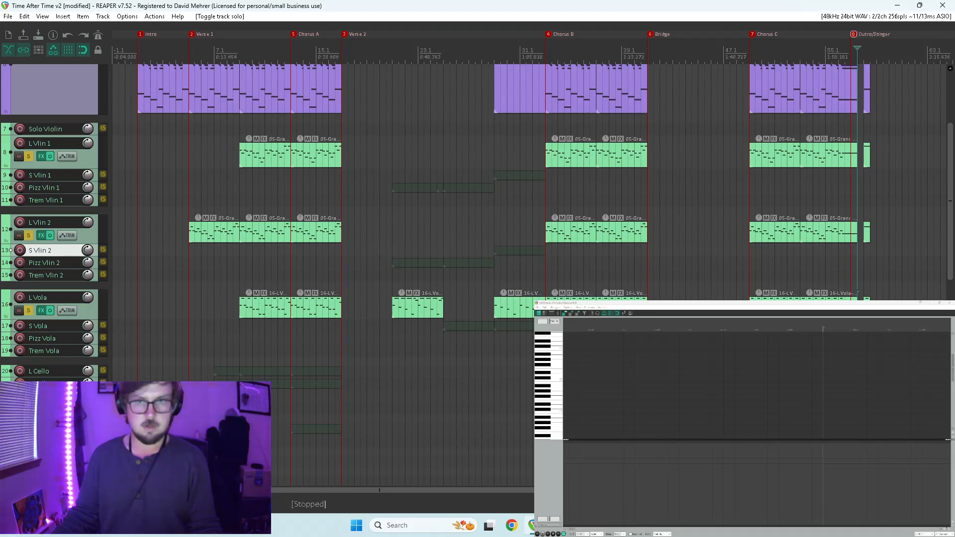
# Delete the last two notes of the L Vola item at 58.1 and lengthen its first note to the item's end.
pyautogui.doubleClick(867, 300)
pyautogui.scroll(-5, 598, 400)
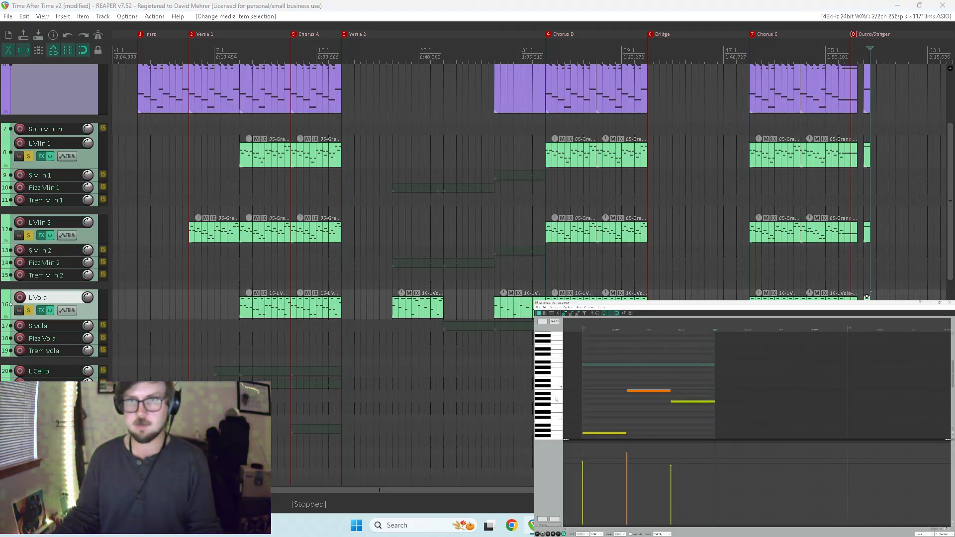
pyautogui.click(588, 409)
pyautogui.moveTo(656, 360); pyautogui.dragTo(713, 421)
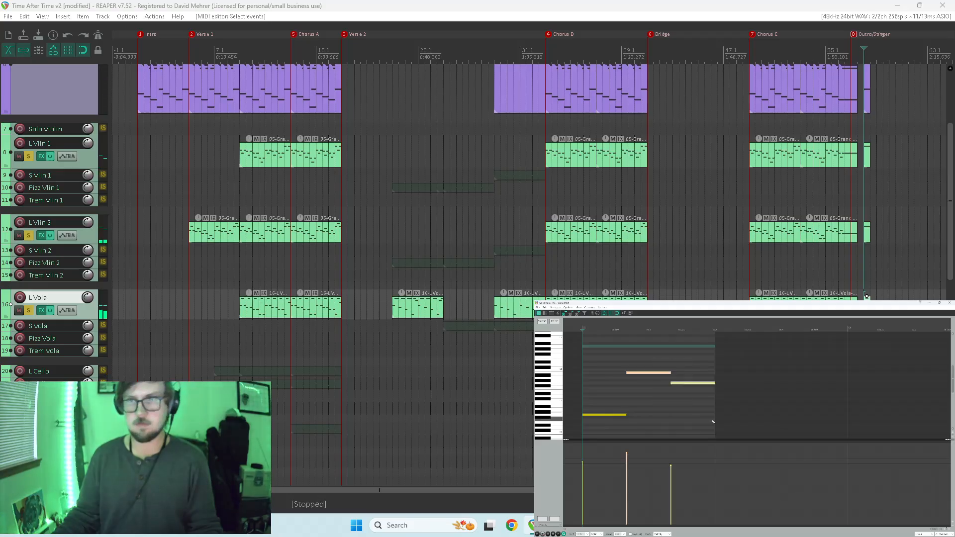
pyautogui.press('Delete')
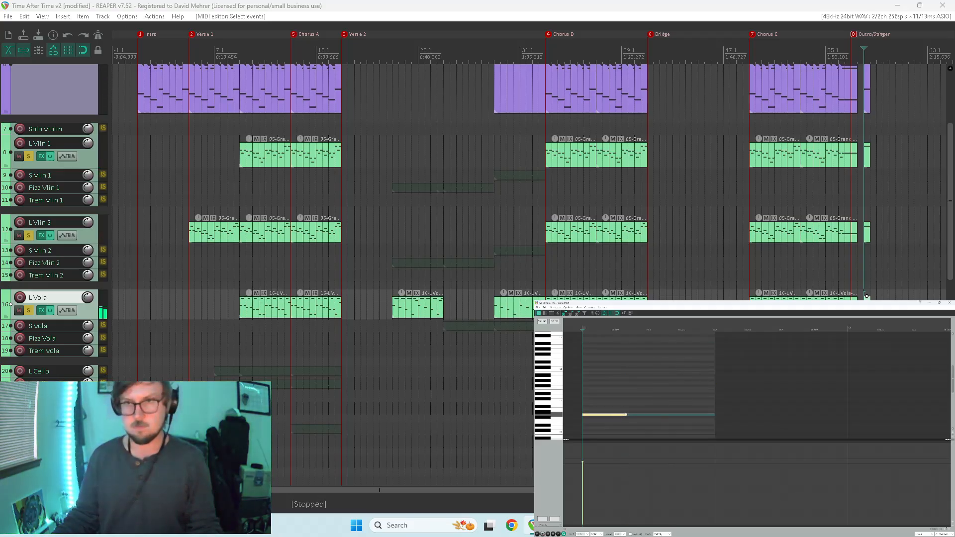
pyautogui.moveTo(713, 419); pyautogui.dragTo(715, 418)
# Play the stinger from 58.1 to hear L Vola with the soloed Piano and violins.
pyautogui.press('space')
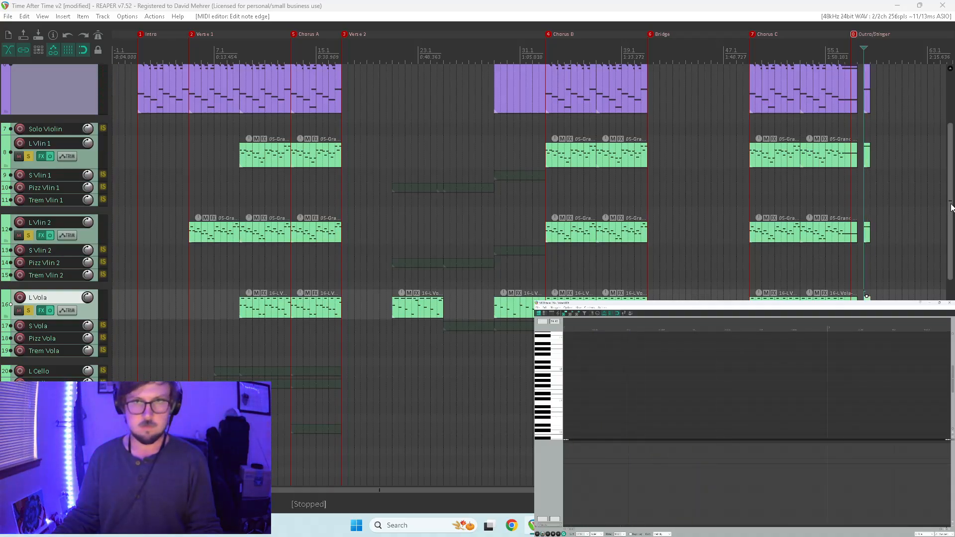
pyautogui.scroll(-2, 928, 240)
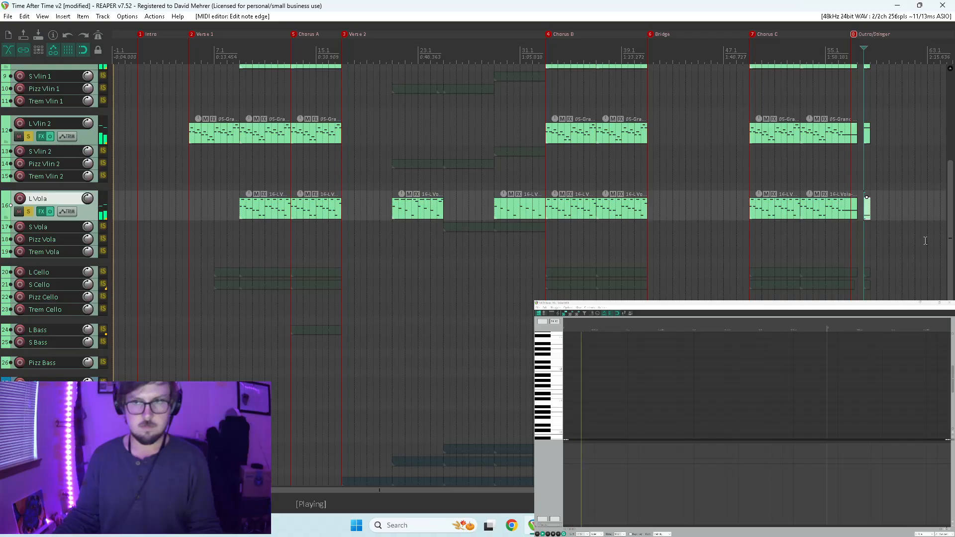
pyautogui.press('space')
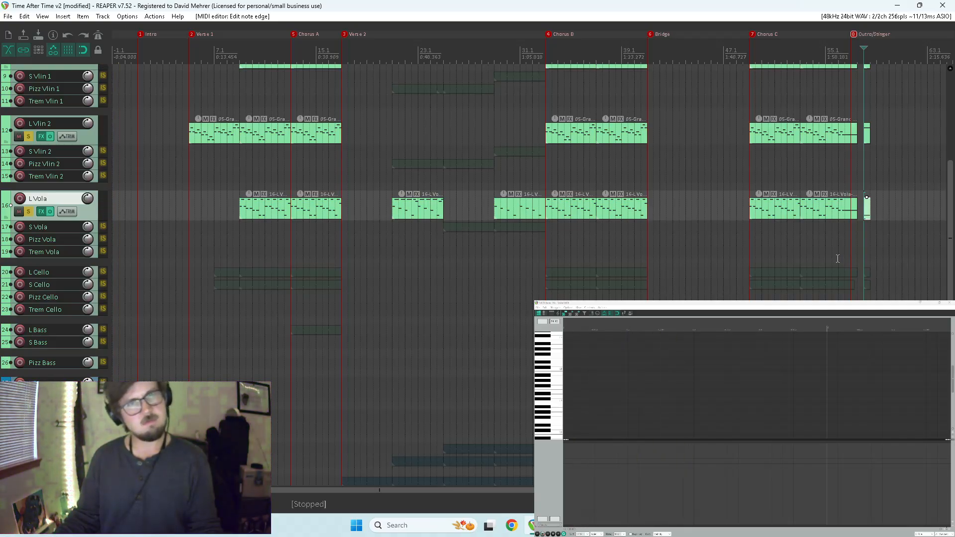
pyautogui.press('space')
pyautogui.press('space')
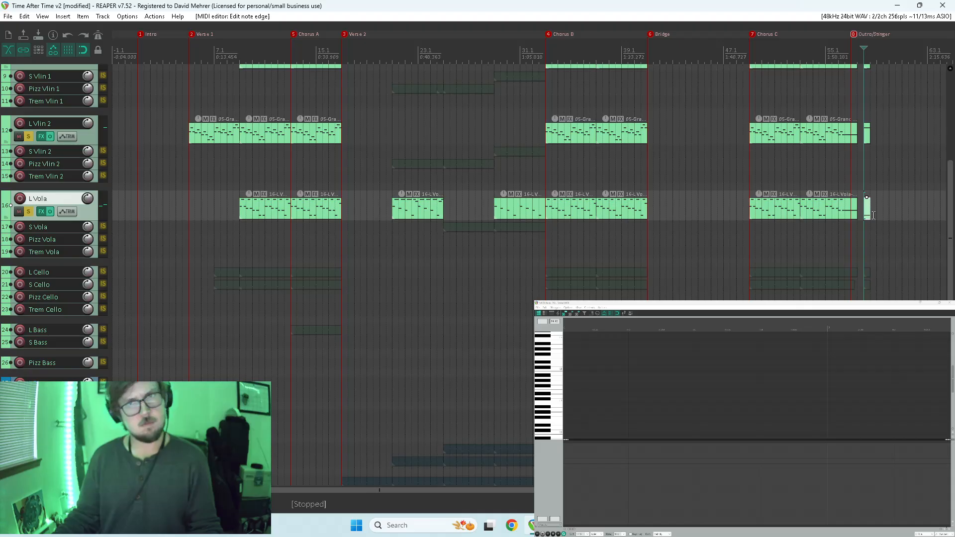
# Raise the velocity of the L Vola stinger note and play the stinger from 58.1.
pyautogui.doubleClick(867, 215)
pyautogui.scroll(-4, 662, 416)
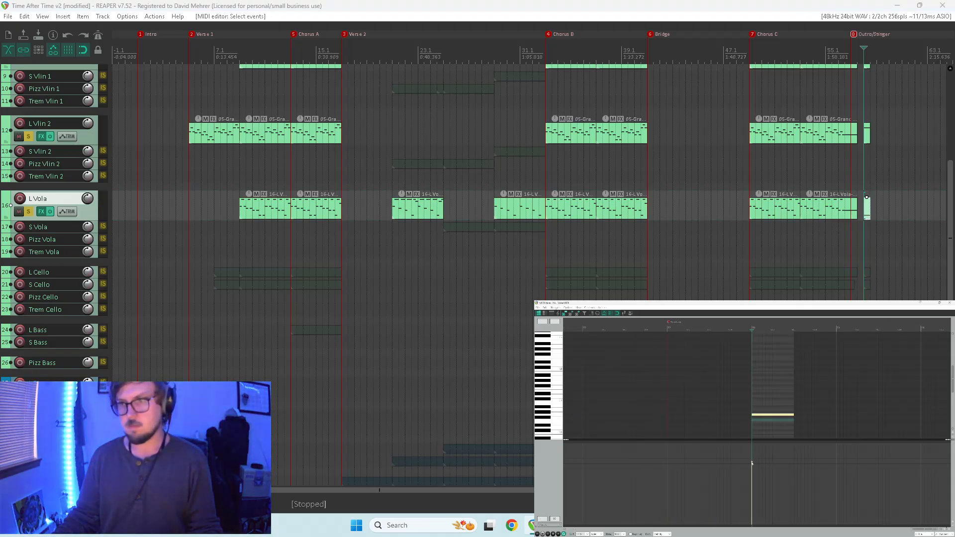
pyautogui.press('space')
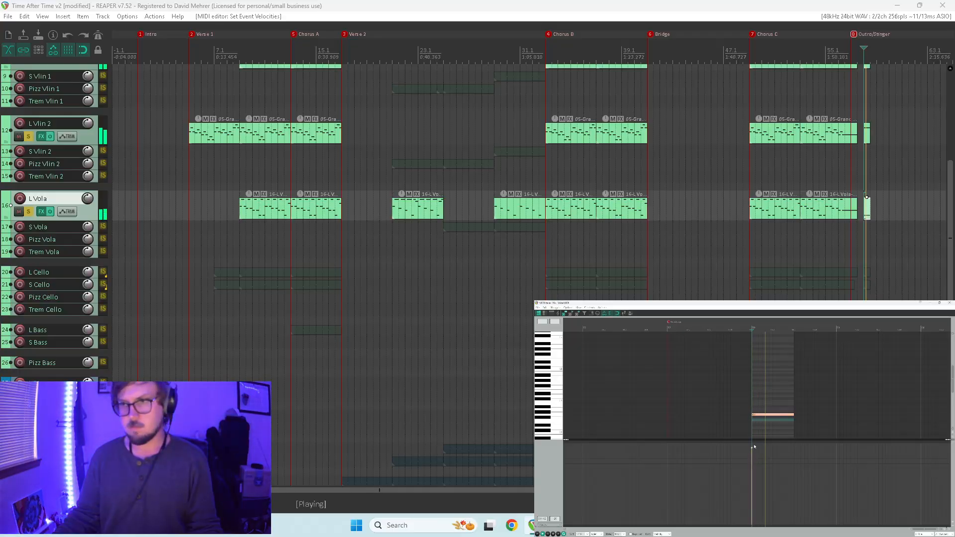
pyautogui.press('space')
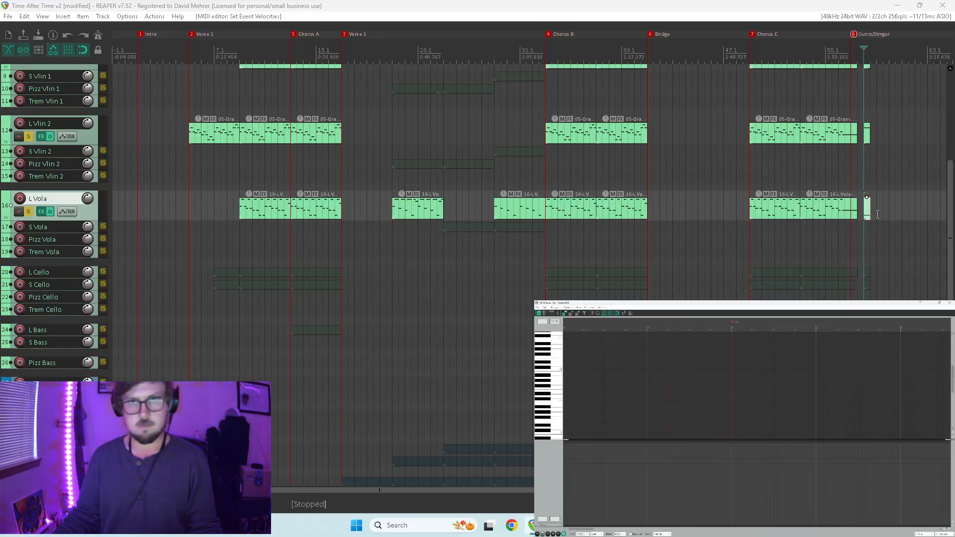
# Extend the L Vola stinger item to 59.1, end its note about three quarters through the item, and play it.
pyautogui.moveTo(869, 210); pyautogui.dragTo(876, 211)
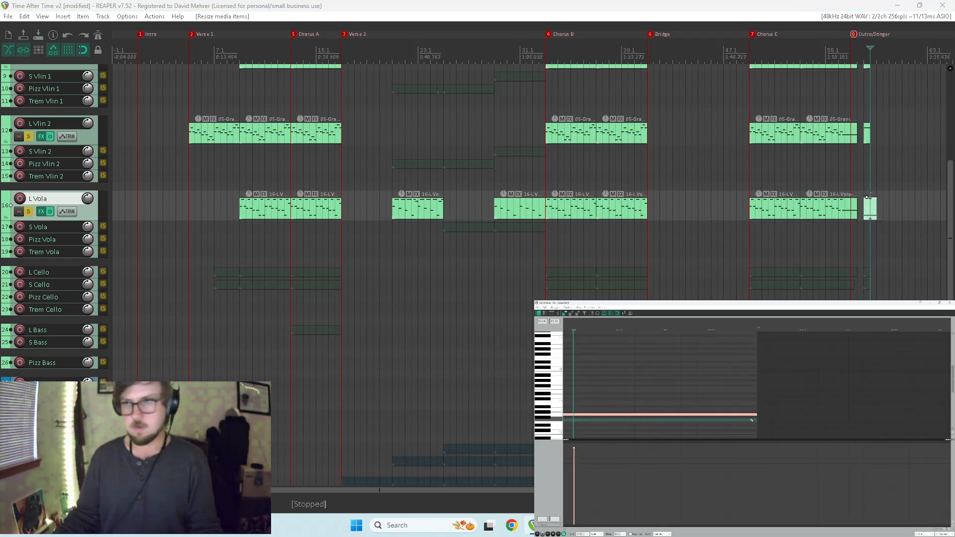
pyautogui.moveTo(753, 400); pyautogui.dragTo(766, 415)
pyautogui.press('space')
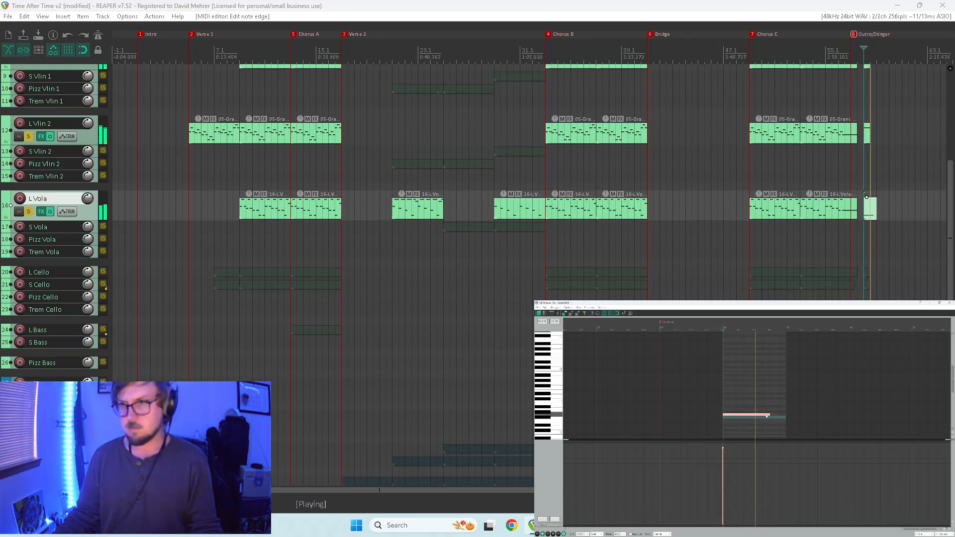
pyautogui.press('space')
# Extend the Piano, L Vlin 1 and L Vlin 2 stinger items to 59.1 and play them from 58.1.
pyautogui.moveTo(948, 225); pyautogui.dragTo(931, 170)
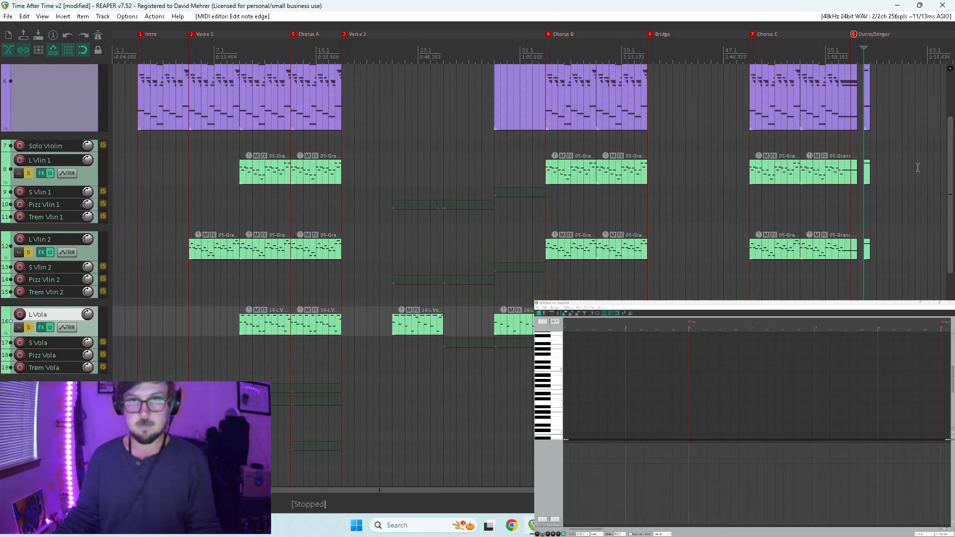
pyautogui.moveTo(873, 218); pyautogui.dragTo(876, 117)
pyautogui.doubleClick(871, 116)
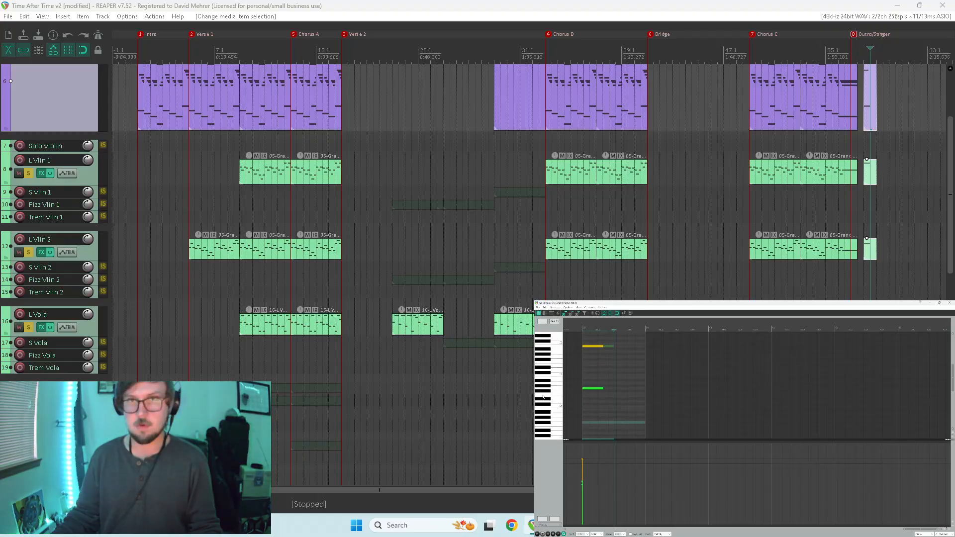
pyautogui.click(865, 142)
pyautogui.press('space')
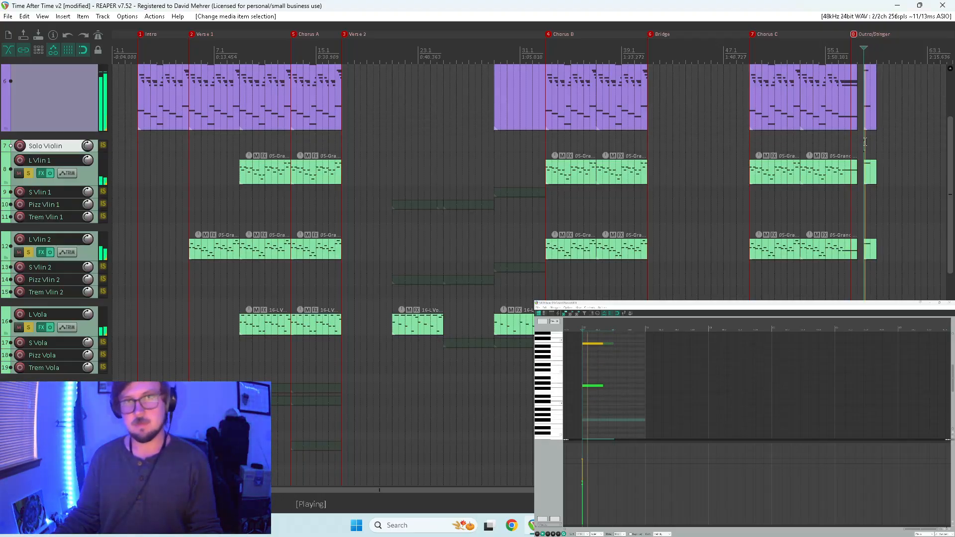
# Lengthen the L Vlin 1 stinger note to about three quarters of its extended item.
pyautogui.click(869, 180)
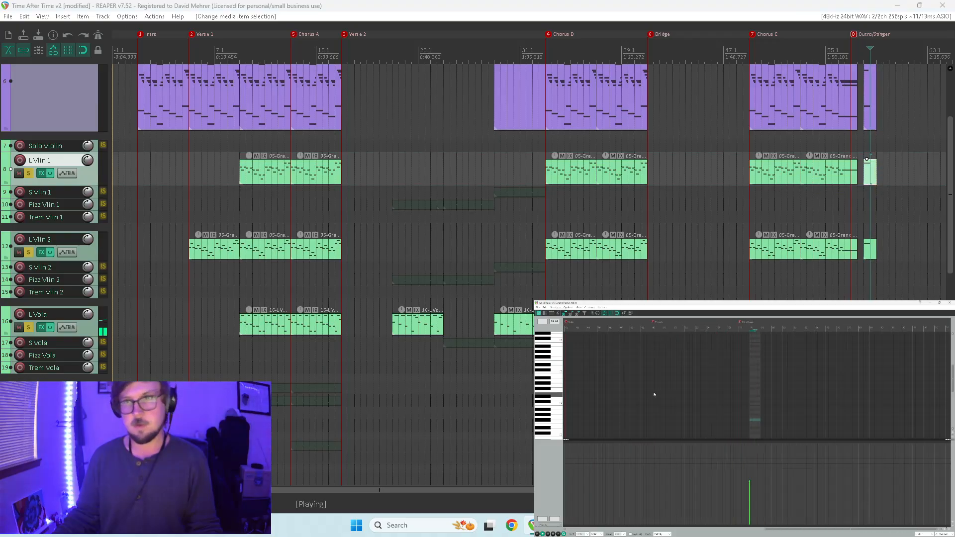
pyautogui.moveTo(952, 380); pyautogui.dragTo(952, 354)
pyautogui.press('space')
pyautogui.click(748, 402)
pyautogui.moveTo(756, 402); pyautogui.dragTo(777, 402)
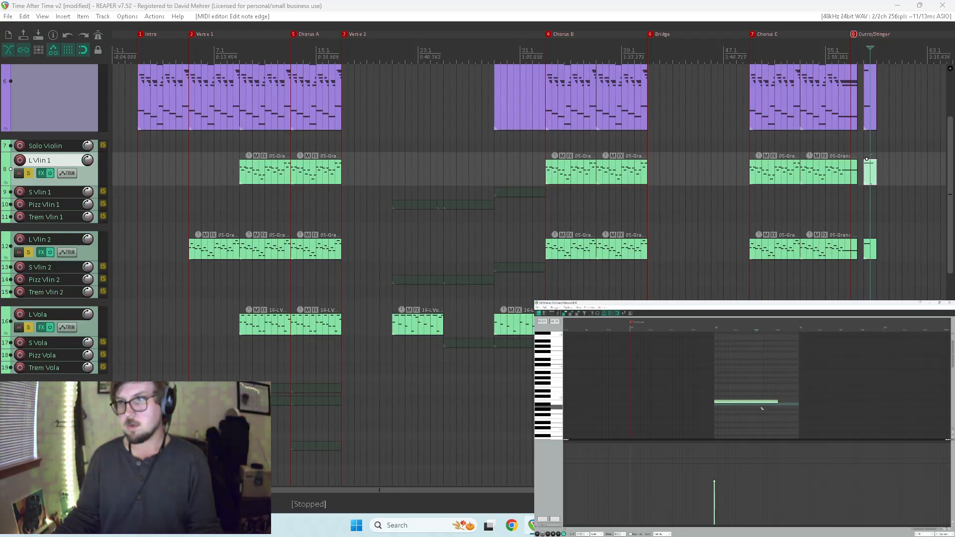
# Lengthen the L Vlin 2 stinger note to about three quarters of its item and play the stinger.
pyautogui.click(869, 252)
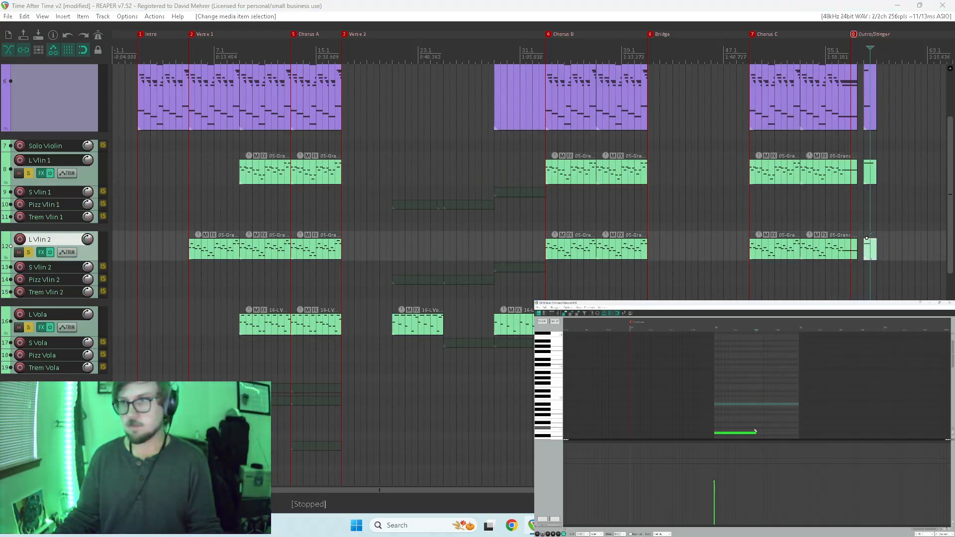
pyautogui.moveTo(774, 434); pyautogui.dragTo(777, 434)
pyautogui.press('space')
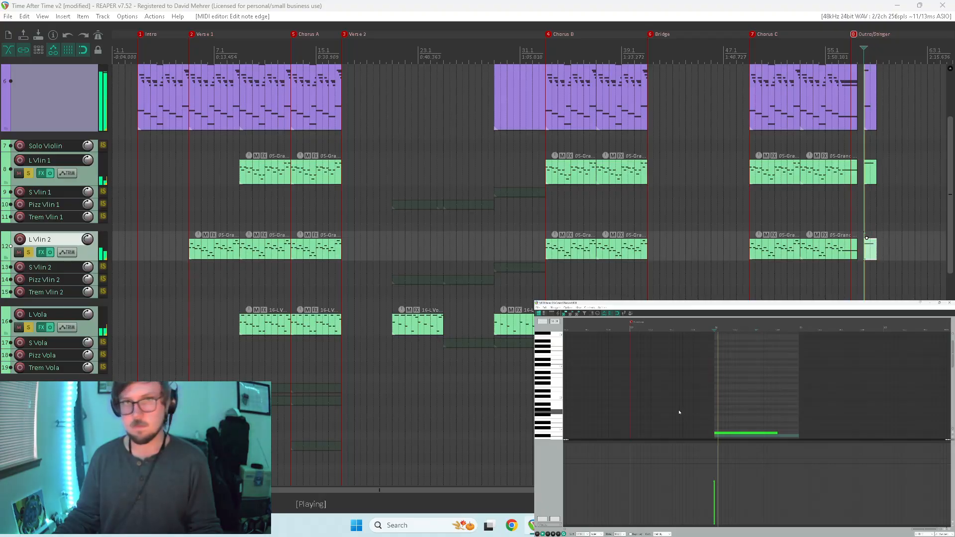
pyautogui.click(950, 303)
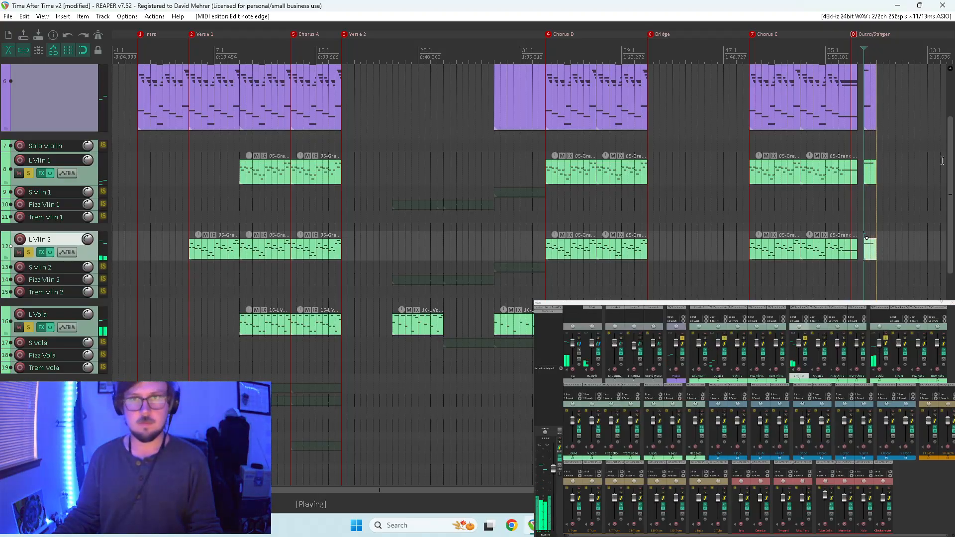
pyautogui.moveTo(949, 158); pyautogui.dragTo(943, 231)
pyautogui.press('space')
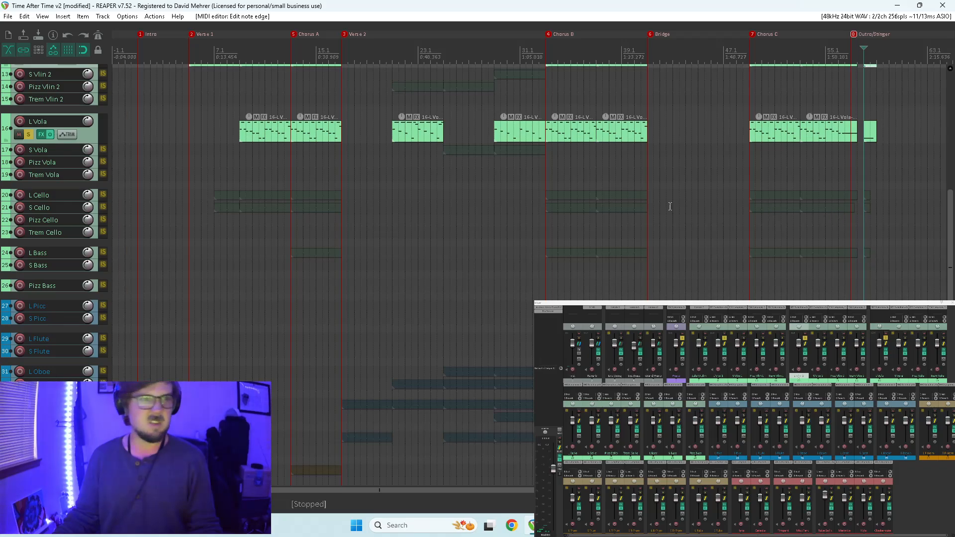
# Enlarge and solo the L Cello track, and lengthen its stinger note at 58.1 to the item's end.
pyautogui.moveTo(51, 199); pyautogui.dragTo(47, 236)
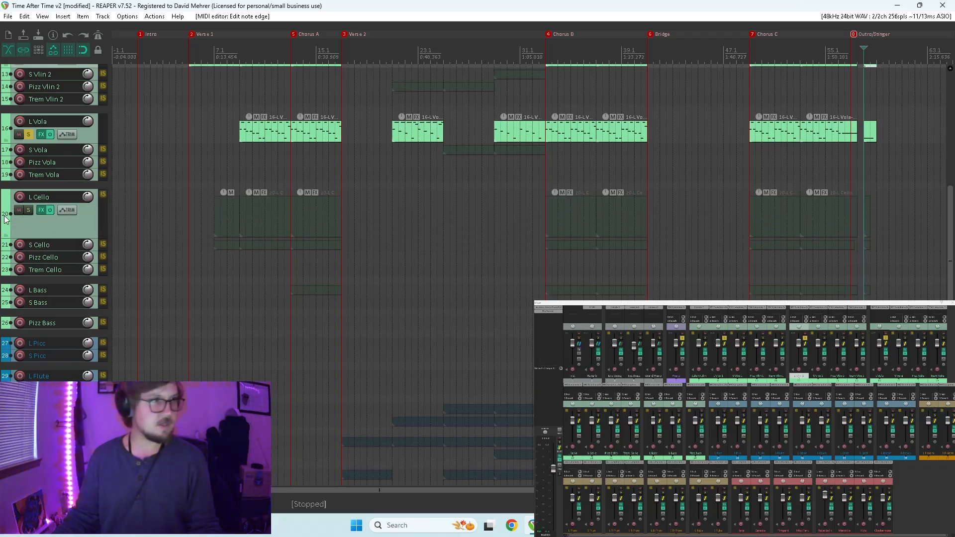
pyautogui.click(28, 210)
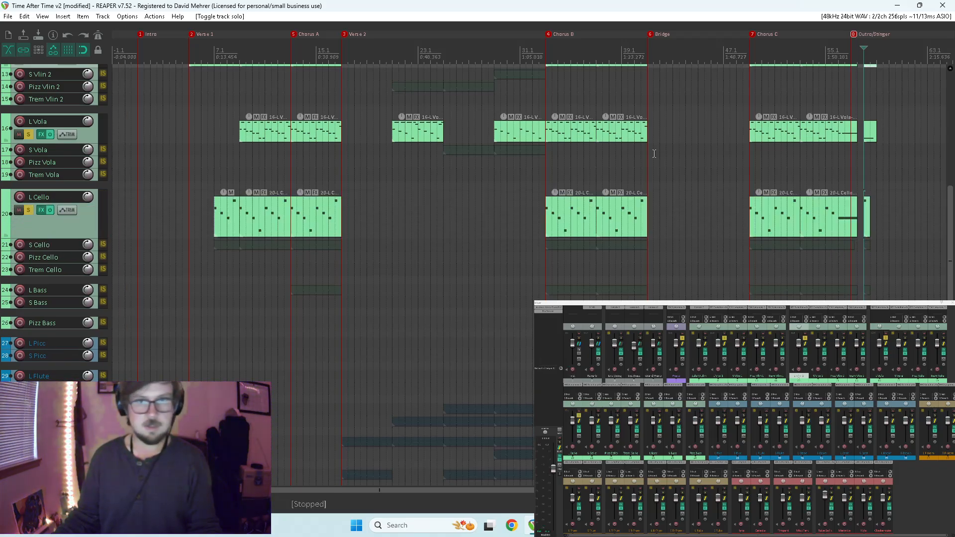
pyautogui.doubleClick(865, 212)
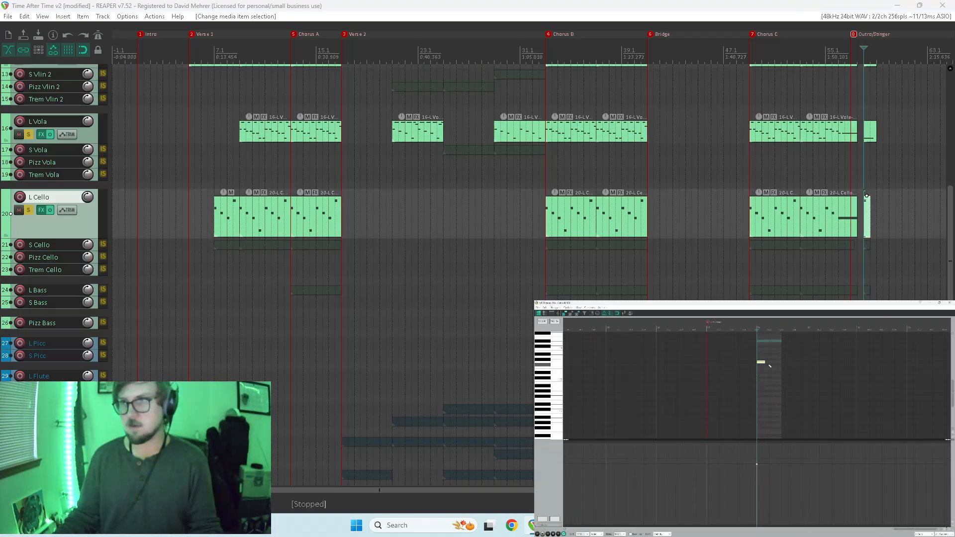
pyautogui.press('space')
pyautogui.moveTo(774, 364); pyautogui.dragTo(781, 364)
# Play the stinger from 58.1 repeatedly to judge the L Cello note's length against the other soloed parts.
pyautogui.press('space')
pyautogui.press('space')
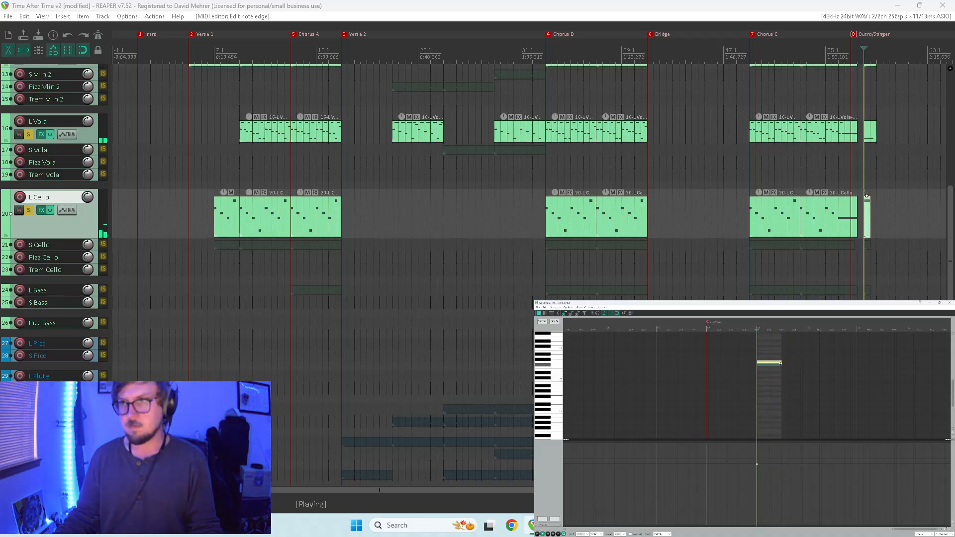
pyautogui.press('space')
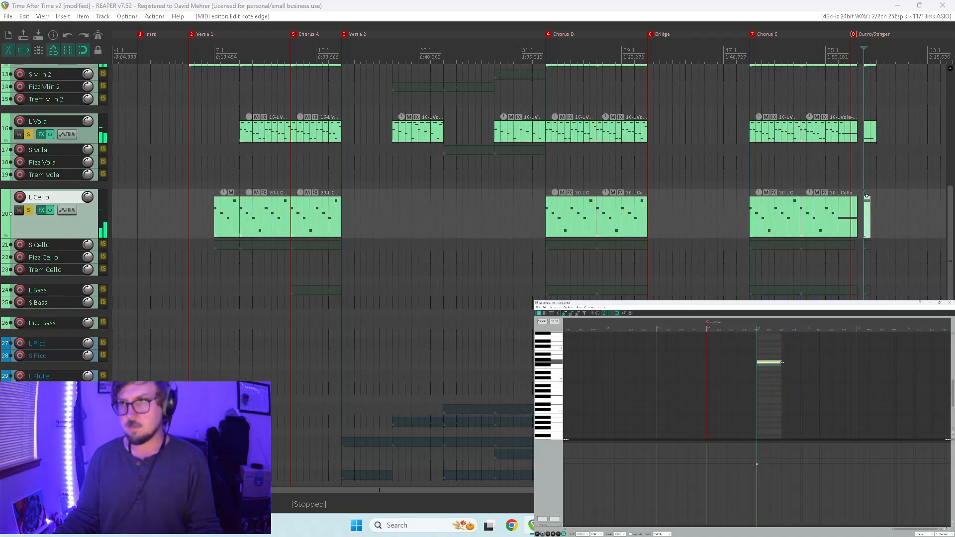
pyautogui.press('space')
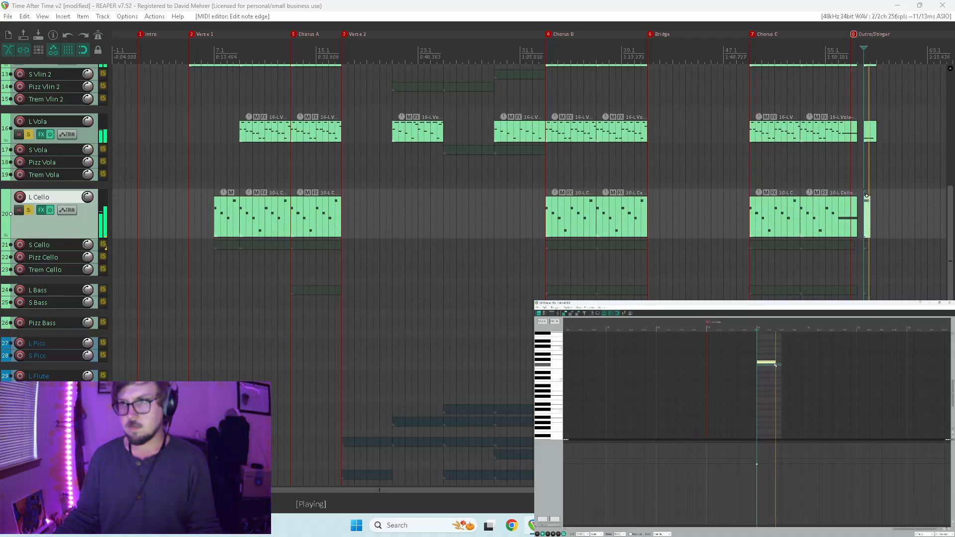
# Extend the L Cello stinger item to 59.1, lengthen its note to about two thirds of the item, and play it.
pyautogui.press('space')
pyautogui.moveTo(777, 363)
pyautogui.mouseDown()
pyautogui.moveTo(807, 363)
pyautogui.moveTo(789, 362)
pyautogui.mouseUp()
pyautogui.press('space')
pyautogui.press('space')
pyautogui.press('space')
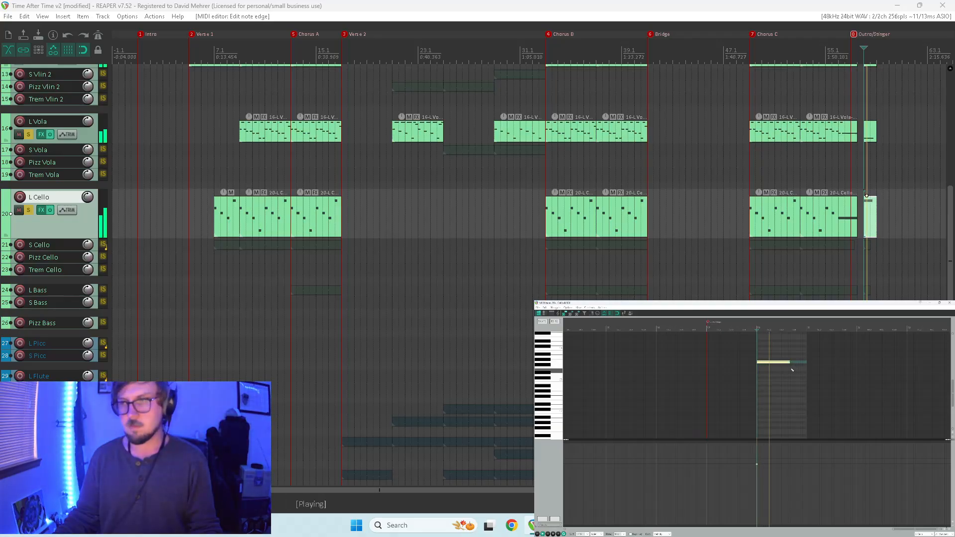
pyautogui.press('space')
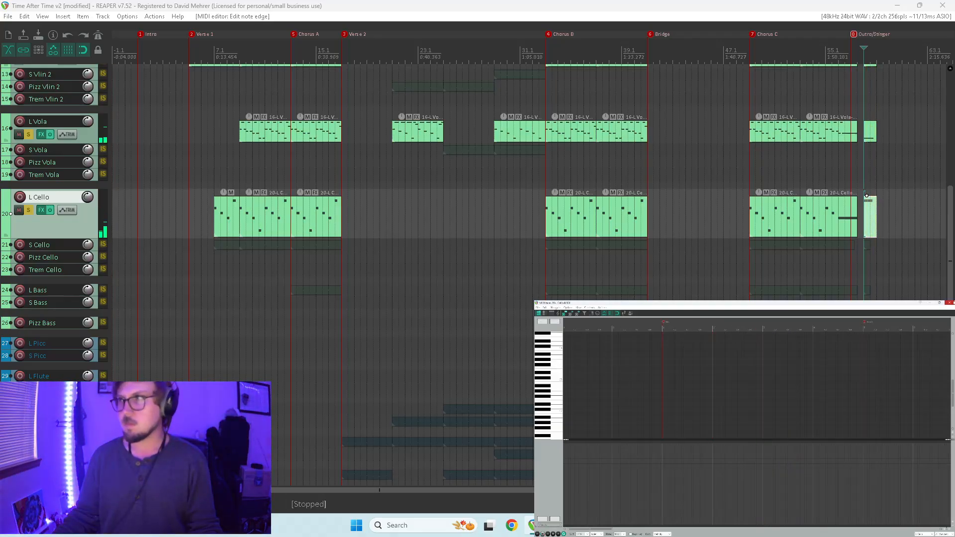
# Close the MIDI editor, enlarge and solo the S Cello track, and delete its stinger item at 58.1.
pyautogui.click(949, 303)
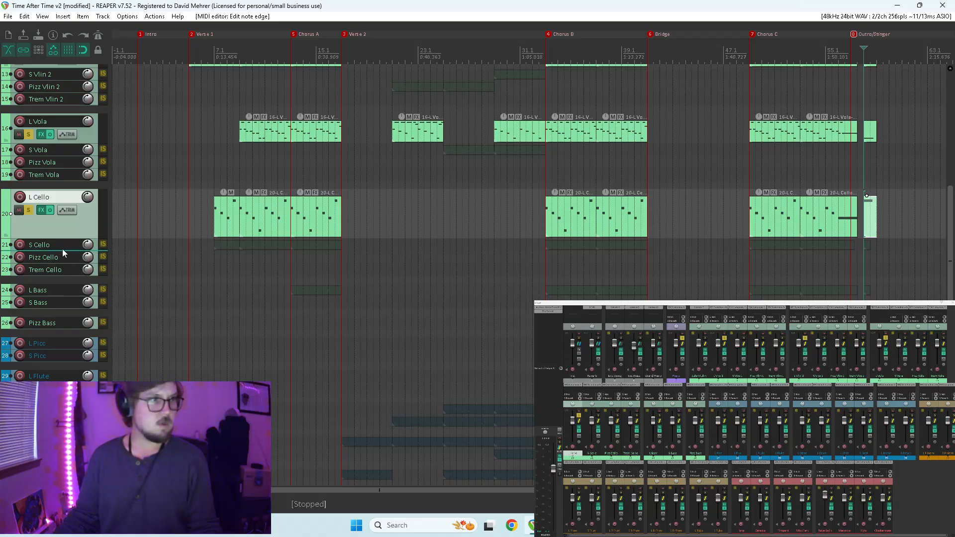
pyautogui.moveTo(60, 250); pyautogui.dragTo(59, 270)
pyautogui.click(31, 259)
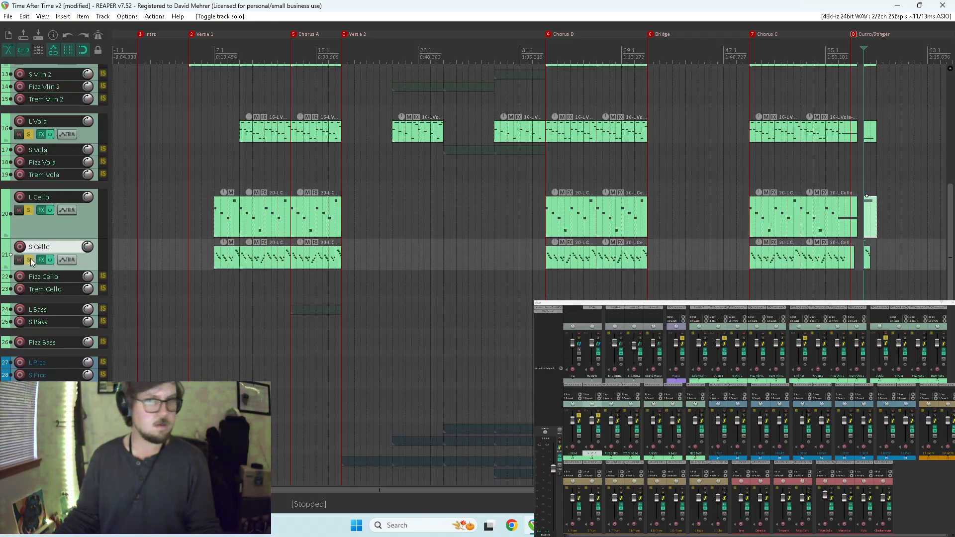
pyautogui.scroll(5, 876, 264)
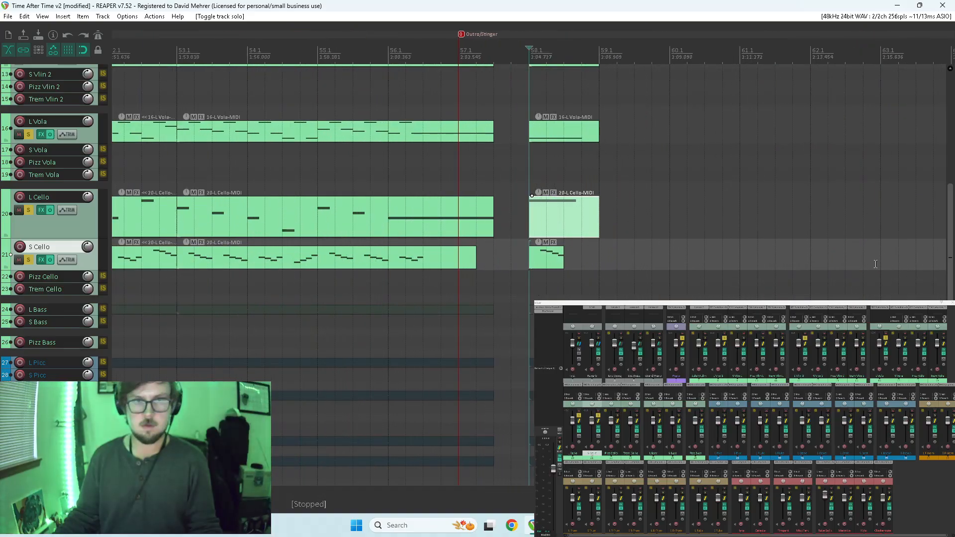
pyautogui.click(542, 264)
pyautogui.press('Delete')
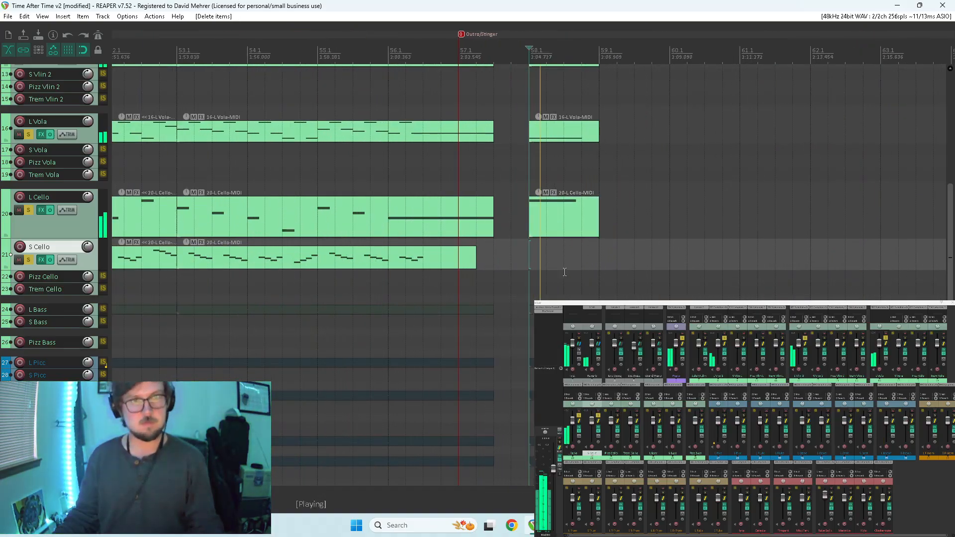
# Play the end of Chorus C and the stinger from 56.1 to hear them without the S Cello stinger.
pyautogui.scroll(-3, 561, 266)
pyautogui.click(471, 283)
pyautogui.press('space')
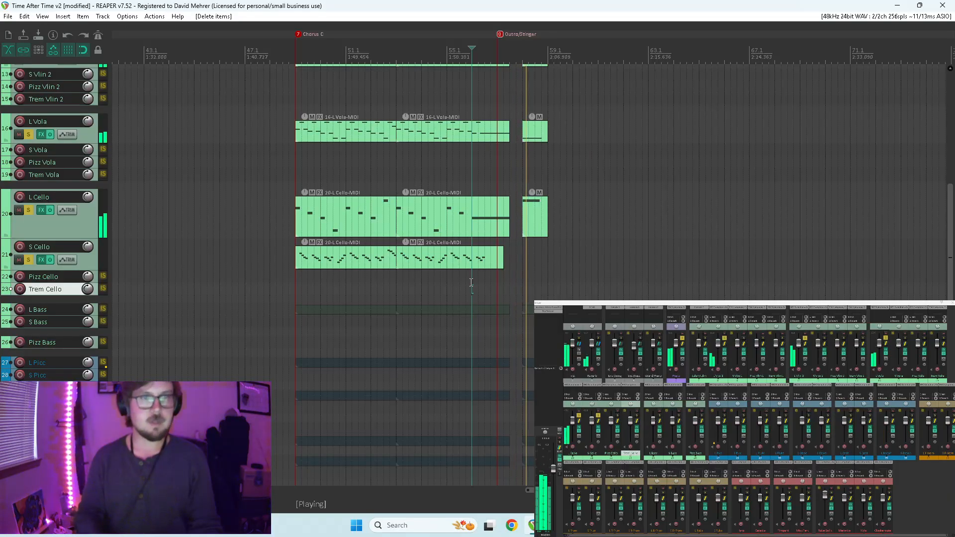
pyautogui.press('space')
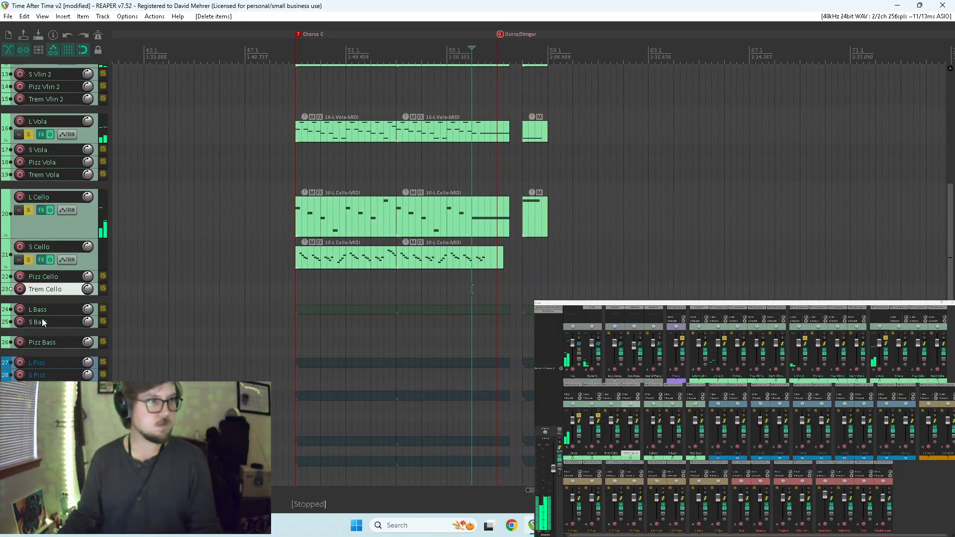
# Solo and enlarge the L Bass track, extend its stinger item to 59.1, and lengthen the note to about three quarters of the item.
pyautogui.click(42, 313)
pyautogui.moveTo(45, 315); pyautogui.dragTo(45, 352)
pyautogui.click(29, 325)
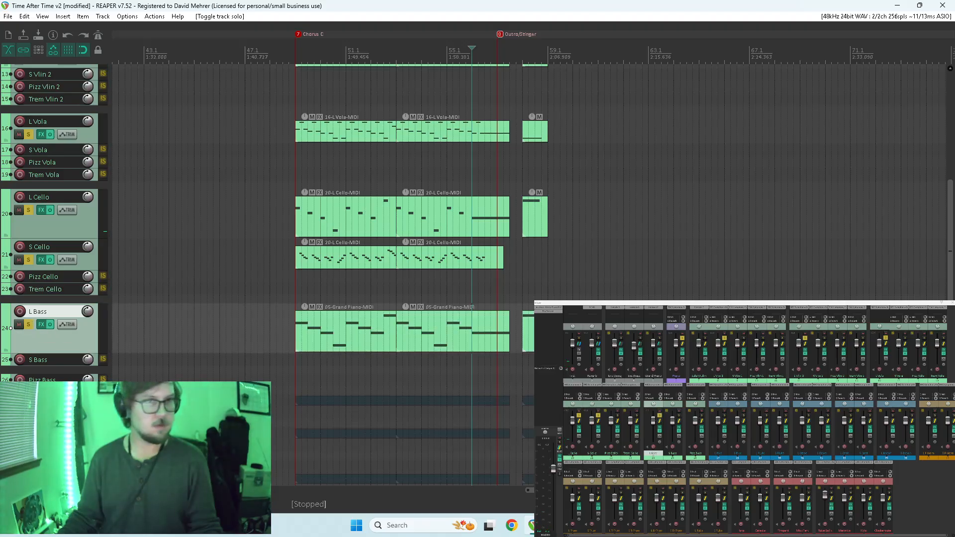
pyautogui.doubleClick(531, 331)
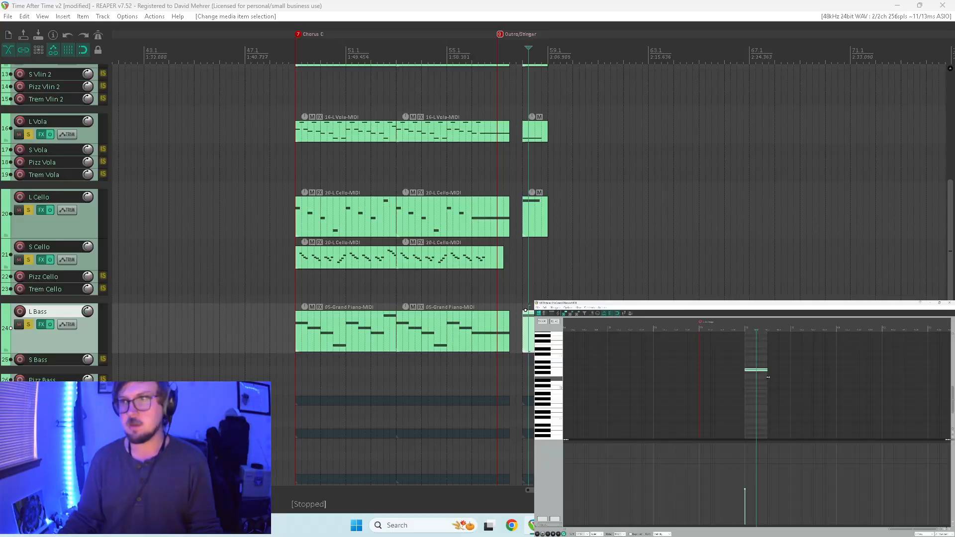
pyautogui.moveTo(768, 377); pyautogui.dragTo(792, 379)
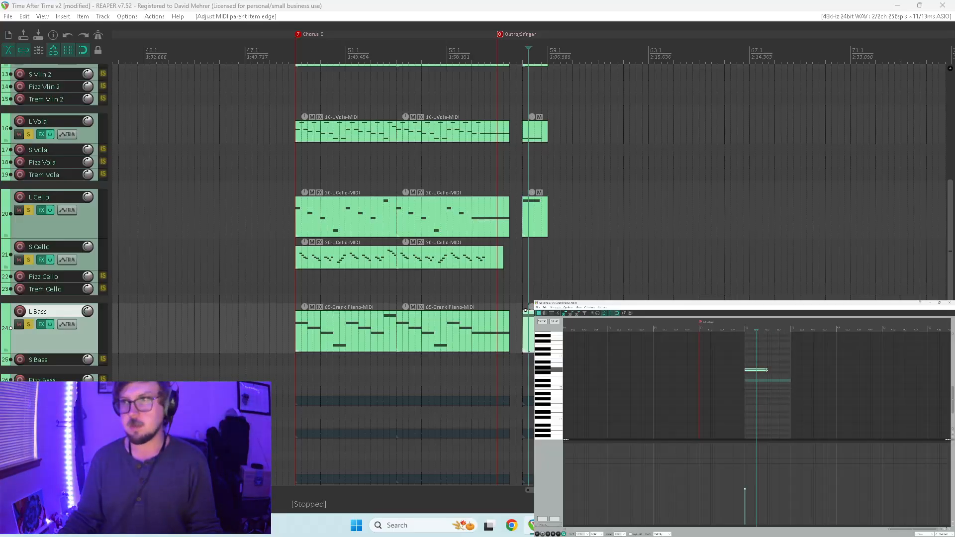
pyautogui.press('space')
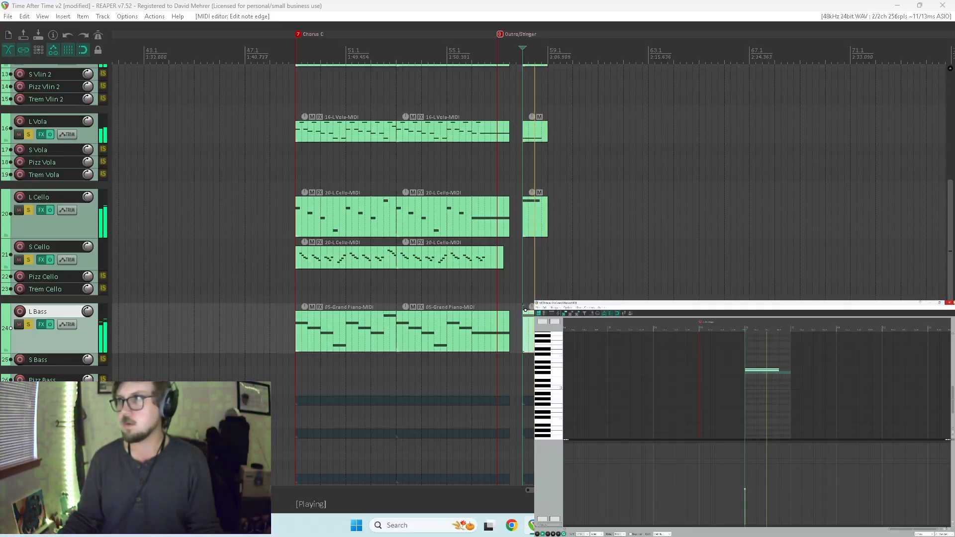
pyautogui.click(949, 302)
pyautogui.press('space')
# Move the L Bass stinger note down about an octave and play the stinger from 58.1.
pyautogui.scroll(-1, 61, 321)
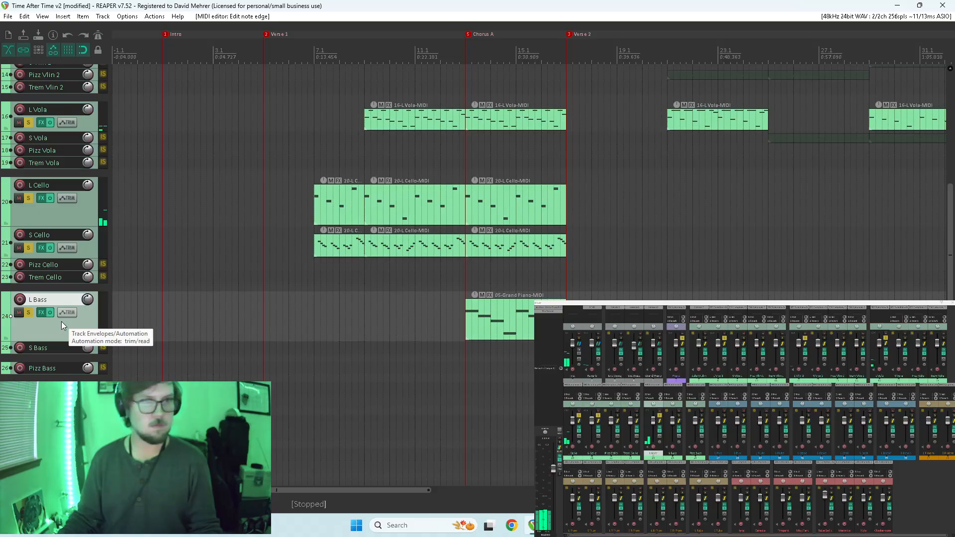
pyautogui.scroll(-5, 496, 329)
pyautogui.scroll(5, 384, 298)
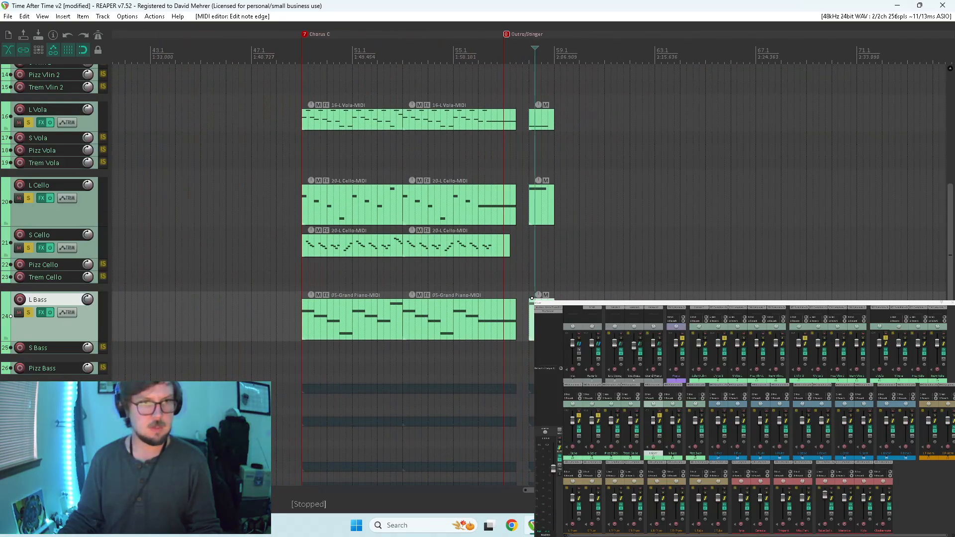
pyautogui.doubleClick(531, 298)
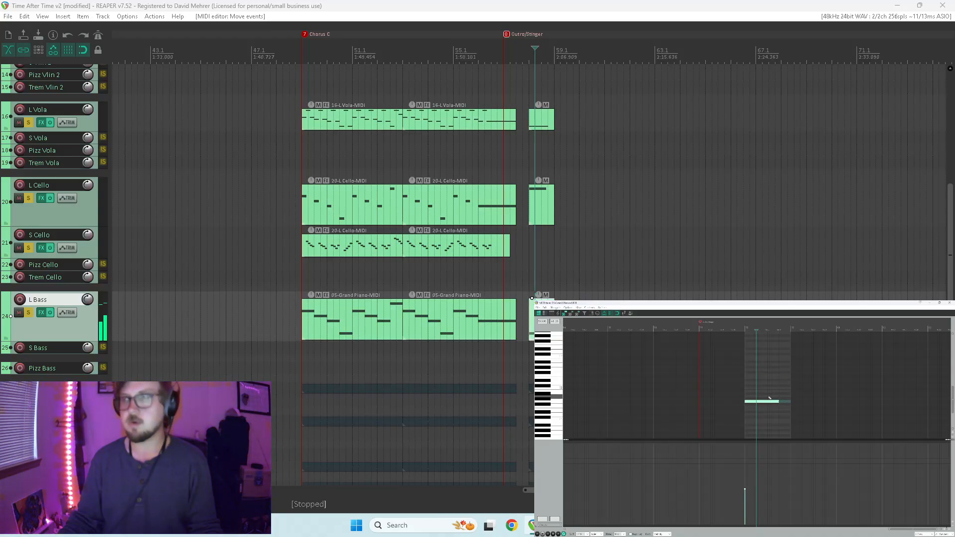
pyautogui.press('Left')
pyautogui.press('space')
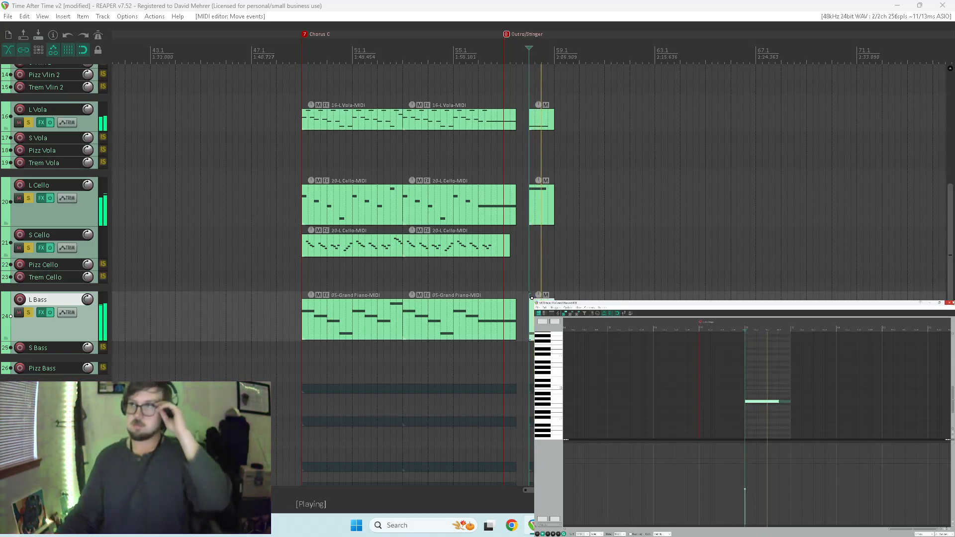
pyautogui.click(949, 302)
pyautogui.press('space')
pyautogui.press('w')
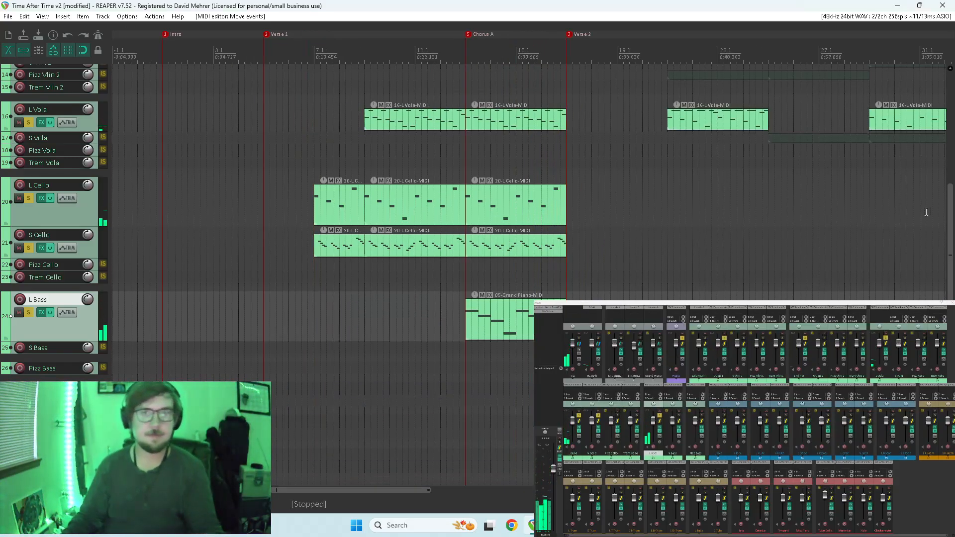
# Enlarge and solo the L Picc track, and extend its stinger item to 59.1.
pyautogui.scroll(-5, 921, 205)
pyautogui.scroll(7, 818, 239)
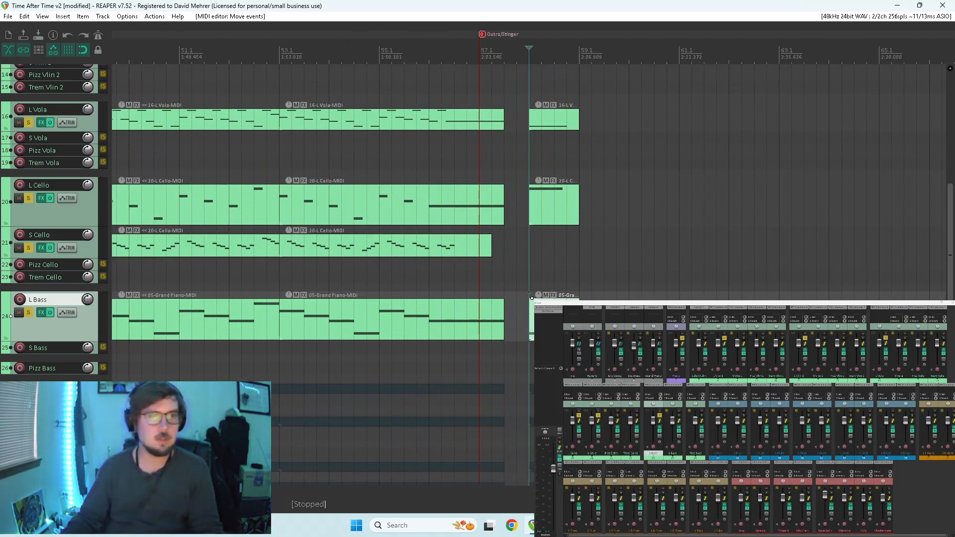
pyautogui.scroll(-3, 951, 219)
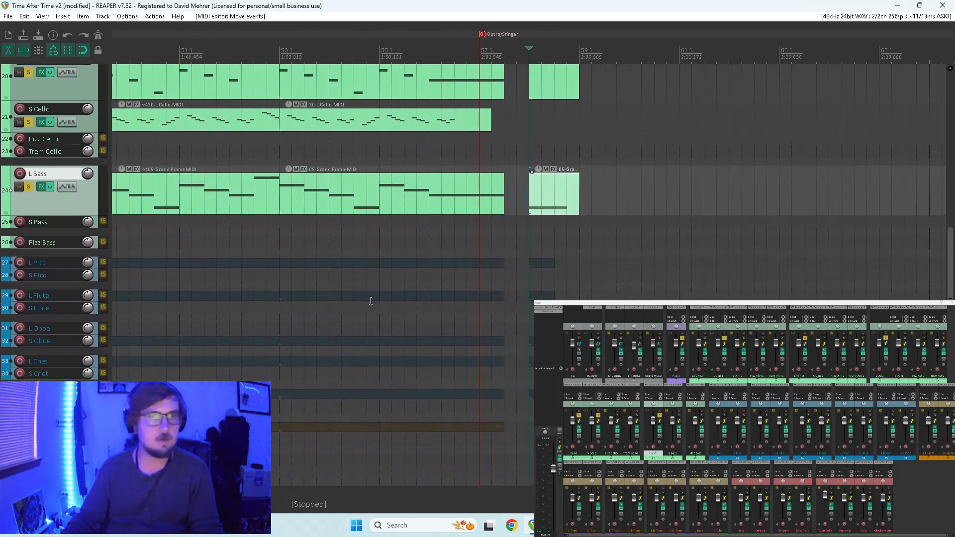
pyautogui.click(47, 267)
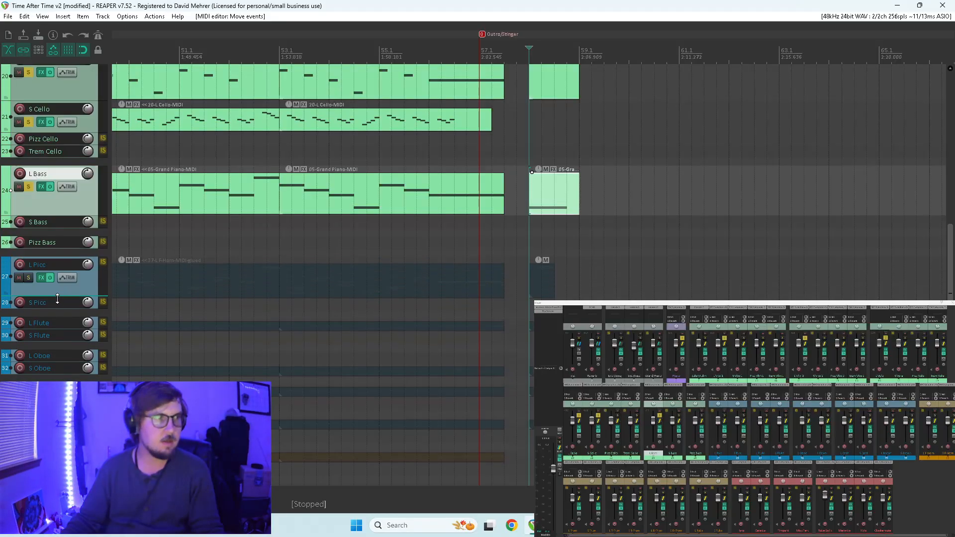
pyautogui.moveTo(552, 280); pyautogui.dragTo(579, 280)
# Reduce the L Picc stinger to one note held from 58.1 for about three quarters of the item, and play it.
pyautogui.doubleClick(565, 282)
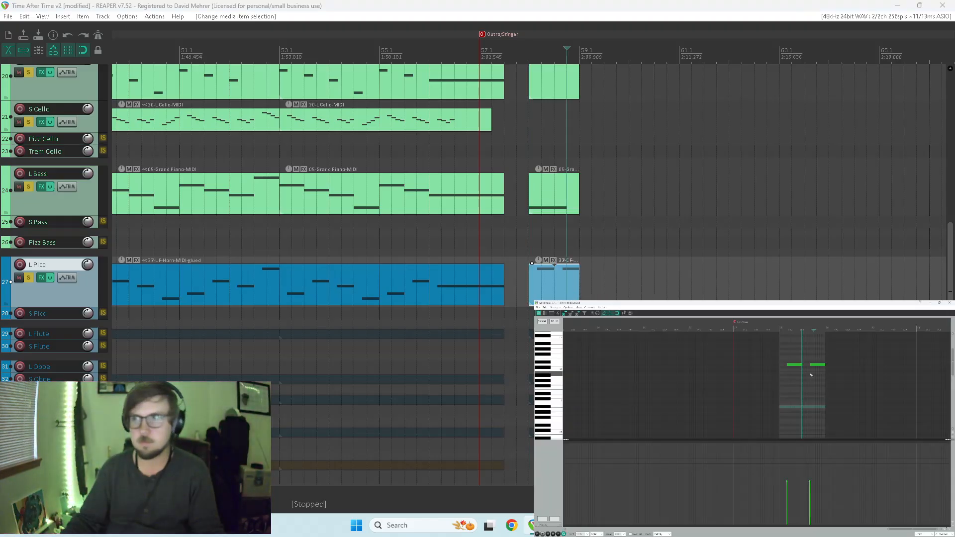
pyautogui.moveTo(801, 376); pyautogui.dragTo(823, 375)
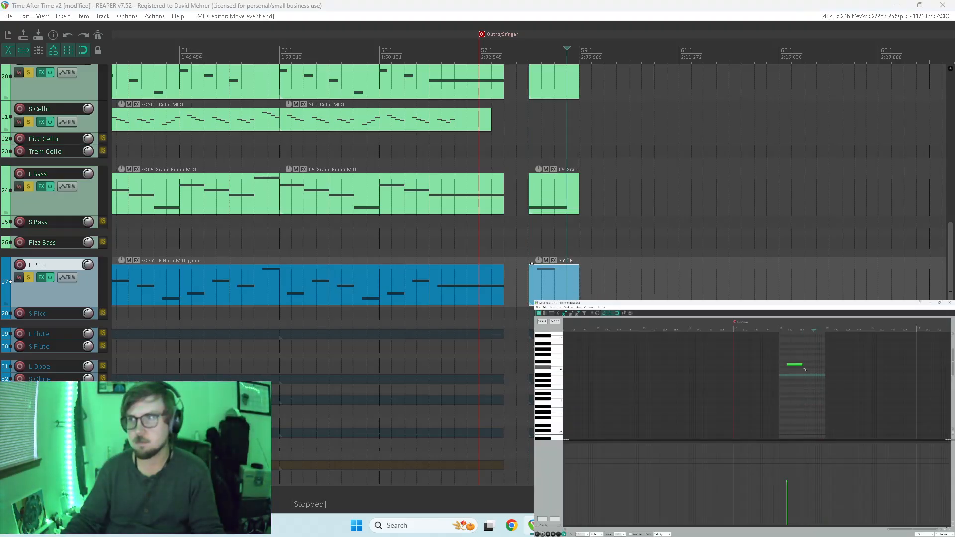
pyautogui.click(773, 382)
pyautogui.press('space')
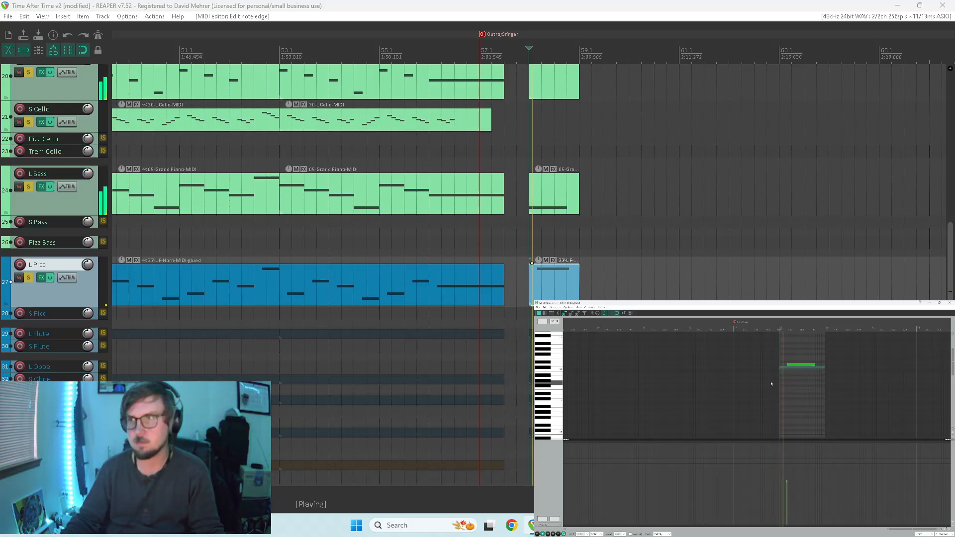
pyautogui.press('space')
pyautogui.moveTo(780, 367); pyautogui.dragTo(778, 367)
pyautogui.press('space')
pyautogui.press('space')
pyautogui.scroll(2, 800, 370)
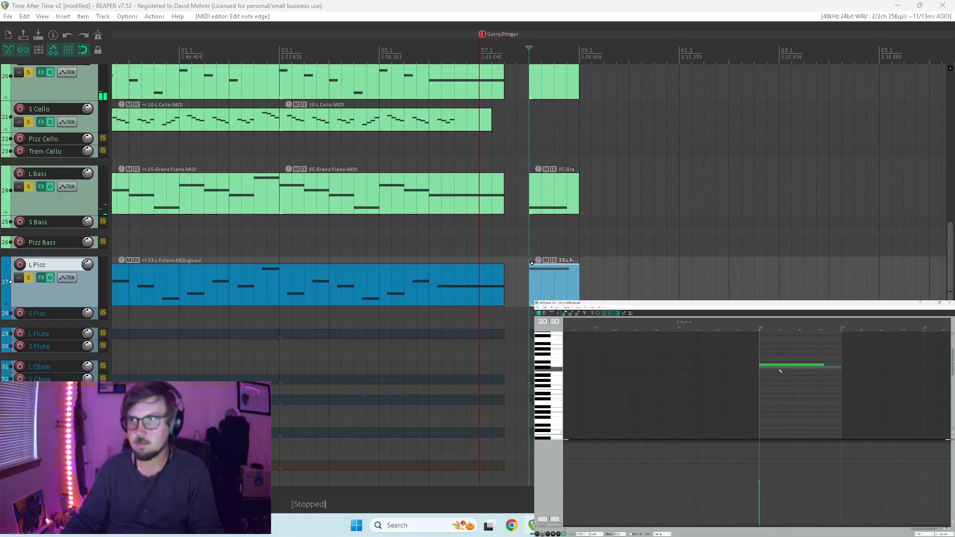
# Move the L Picc stinger note down about an octave, play it, and close the MIDI editor.
pyautogui.click(768, 366)
pyautogui.moveTo(768, 366); pyautogui.dragTo(772, 398)
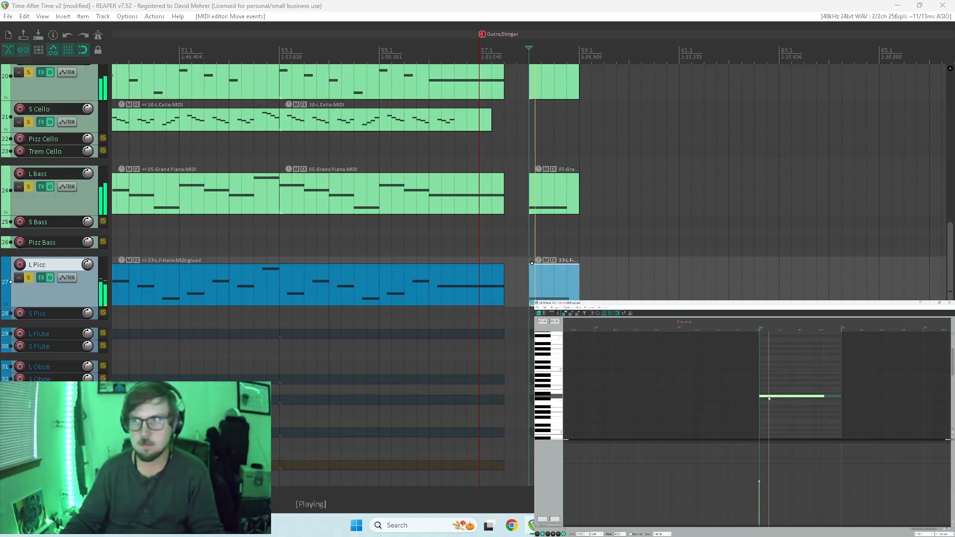
pyautogui.click(949, 303)
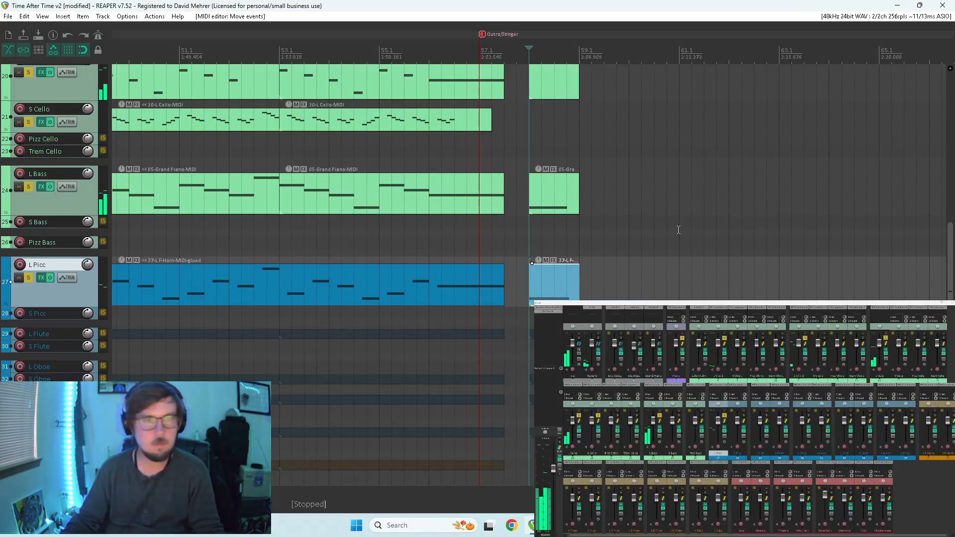
# Extend the L Flute stinger item to 59.1, remove its repeated note in the MIDI editor, and play the stinger.
pyautogui.click(547, 334)
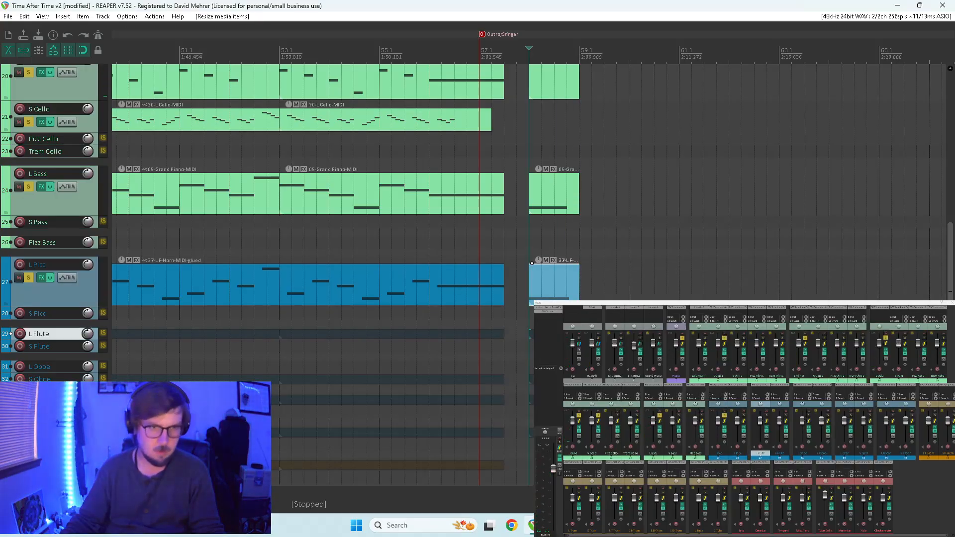
pyautogui.doubleClick(554, 278)
pyautogui.doubleClick(609, 368)
pyautogui.moveTo(611, 371); pyautogui.dragTo(613, 370)
pyautogui.press('Home')
pyautogui.press('space')
pyautogui.press('space')
# Enlarge and solo the L Flute track, and stretch its stinger note from 58.1 to about three quarters of the item.
pyautogui.scroll(4, 622, 368)
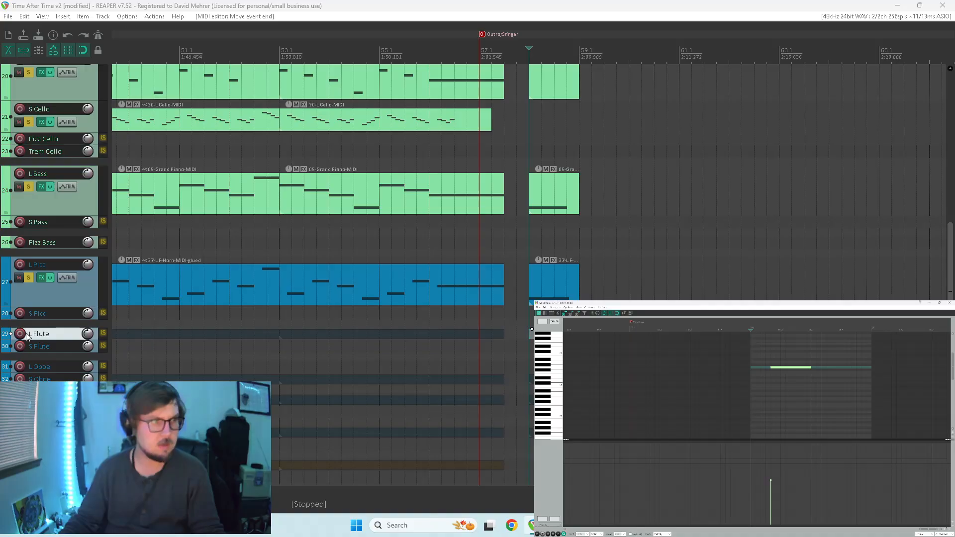
pyautogui.moveTo(47, 339); pyautogui.dragTo(46, 366)
pyautogui.click(30, 349)
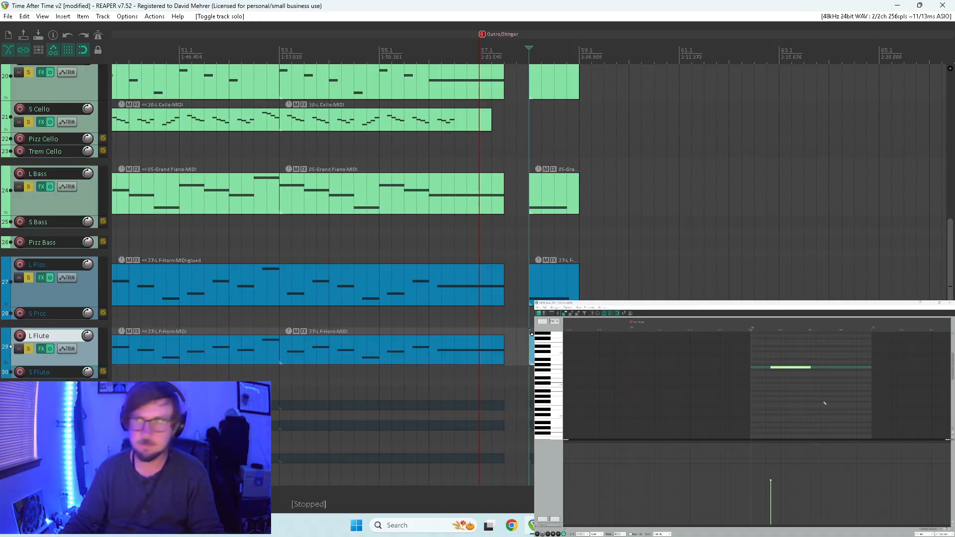
pyautogui.moveTo(798, 370); pyautogui.dragTo(841, 367)
pyautogui.press('space')
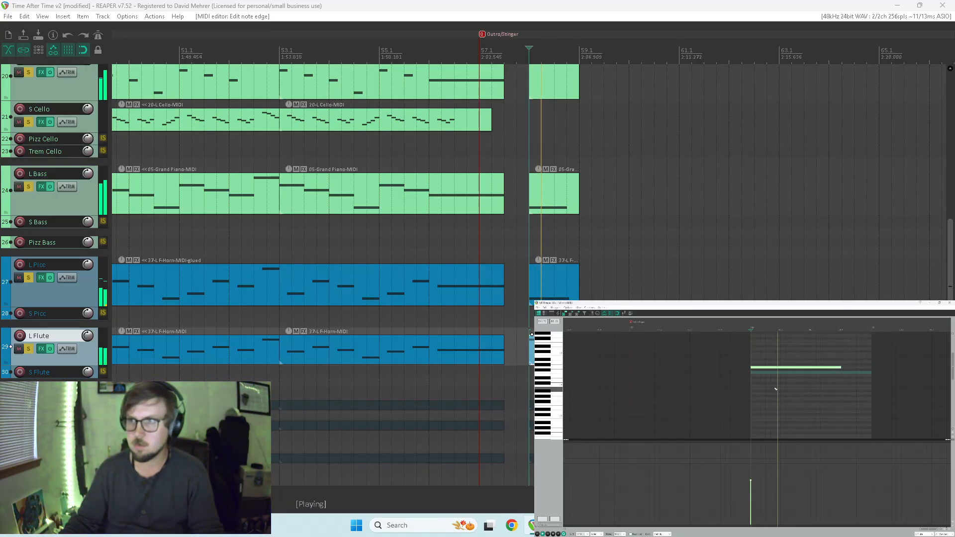
pyautogui.scroll(-5, 790, 385)
pyautogui.press('space')
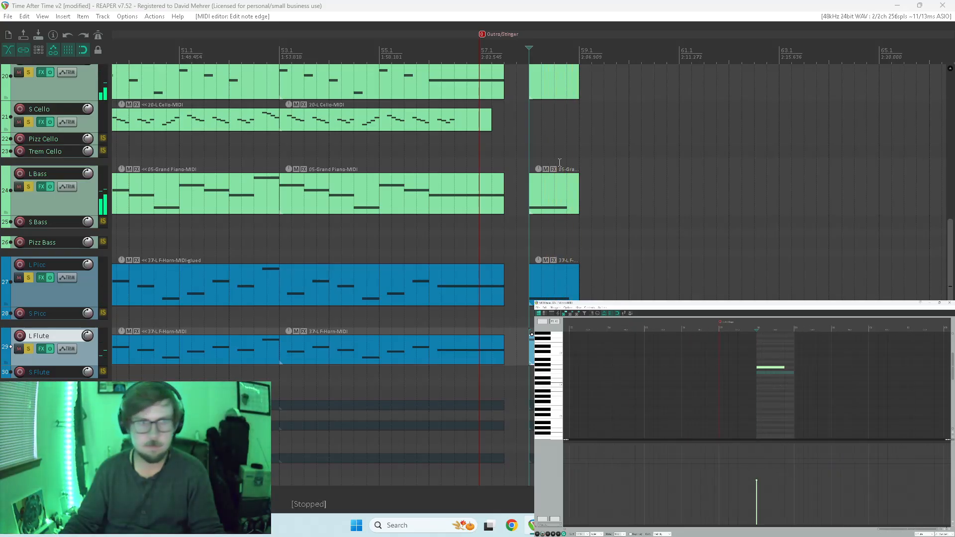
# Enlarge and solo the S Oboe track, delete its stinger item at 58.1, and unsolo the track.
pyautogui.scroll(-5, 441, 226)
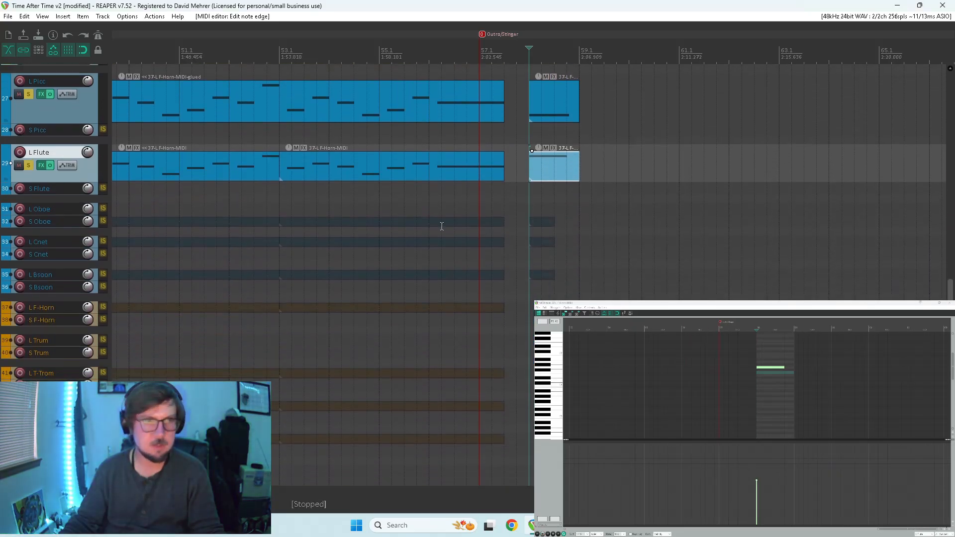
pyautogui.moveTo(45, 227); pyautogui.dragTo(48, 255)
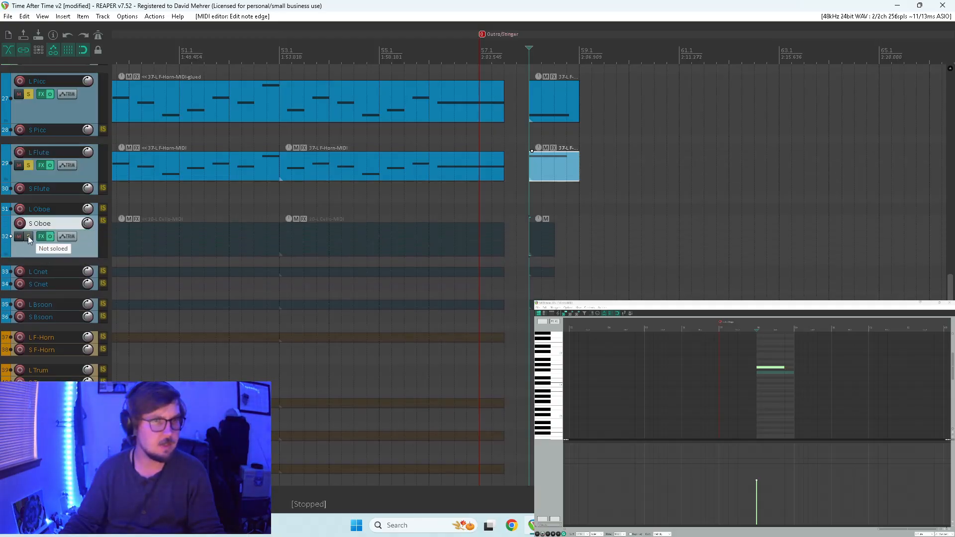
pyautogui.click(28, 236)
pyautogui.click(547, 236)
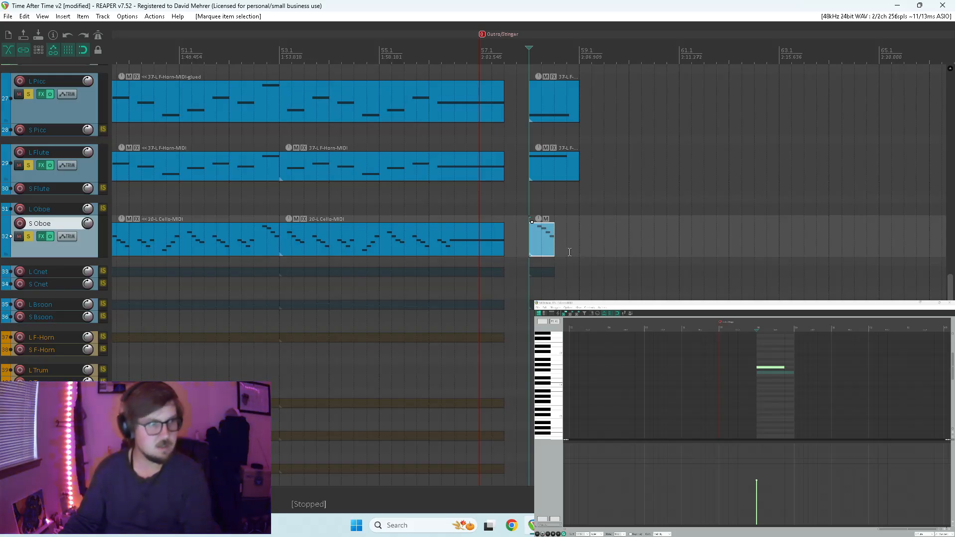
pyautogui.press('Delete')
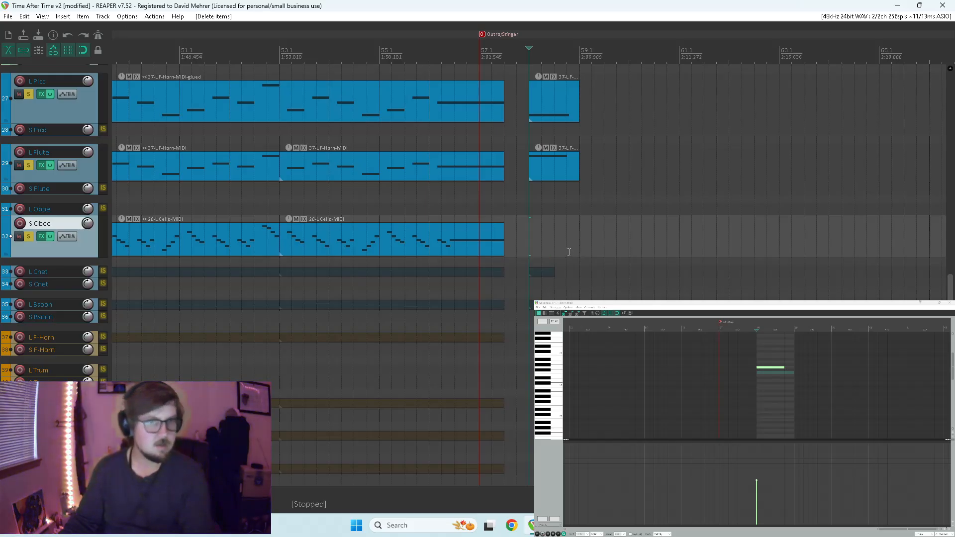
pyautogui.click(28, 236)
# Enlarge and solo the L Cnet track, and delete its stinger item at 58.1.
pyautogui.moveTo(21, 277); pyautogui.dragTo(20, 297)
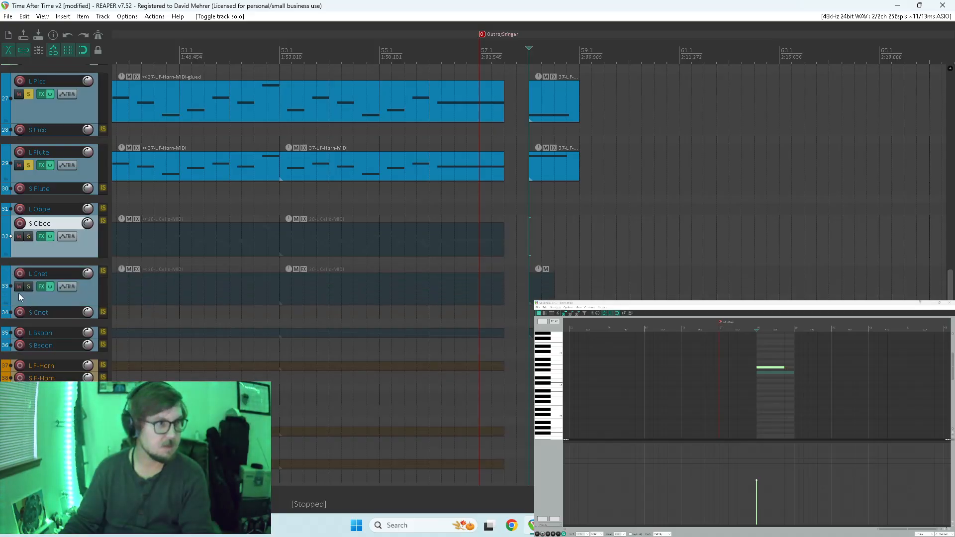
pyautogui.click(28, 287)
pyautogui.click(545, 295)
pyautogui.press('Delete')
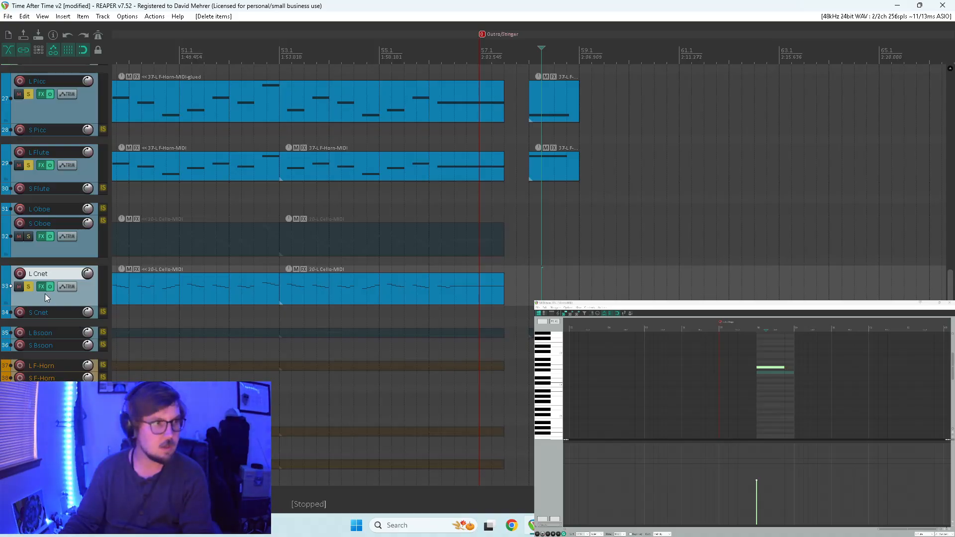
# Unsolo the L Cnet track, then enlarge and solo L Bsoon and open its stinger item at 58.1 for MIDI editing.
pyautogui.click(28, 287)
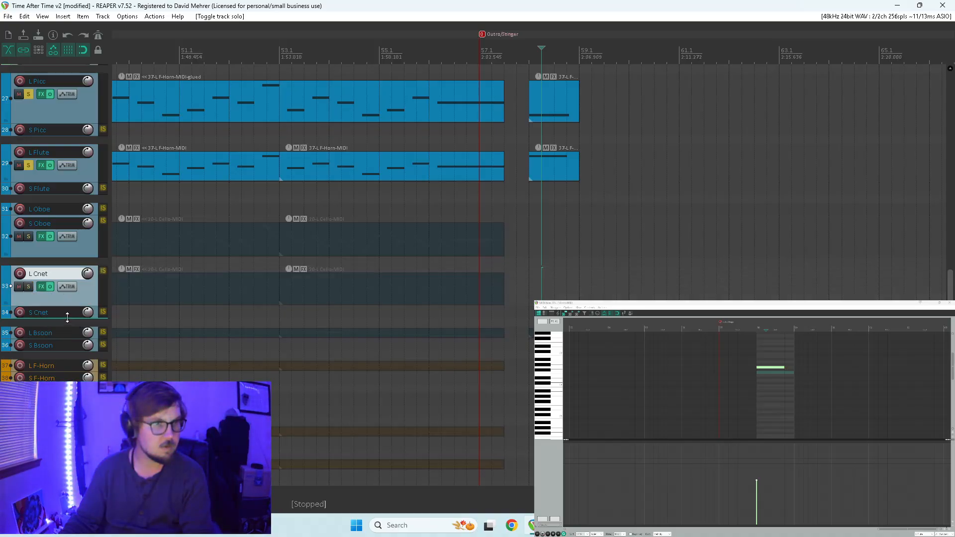
pyautogui.moveTo(64, 338); pyautogui.dragTo(63, 373)
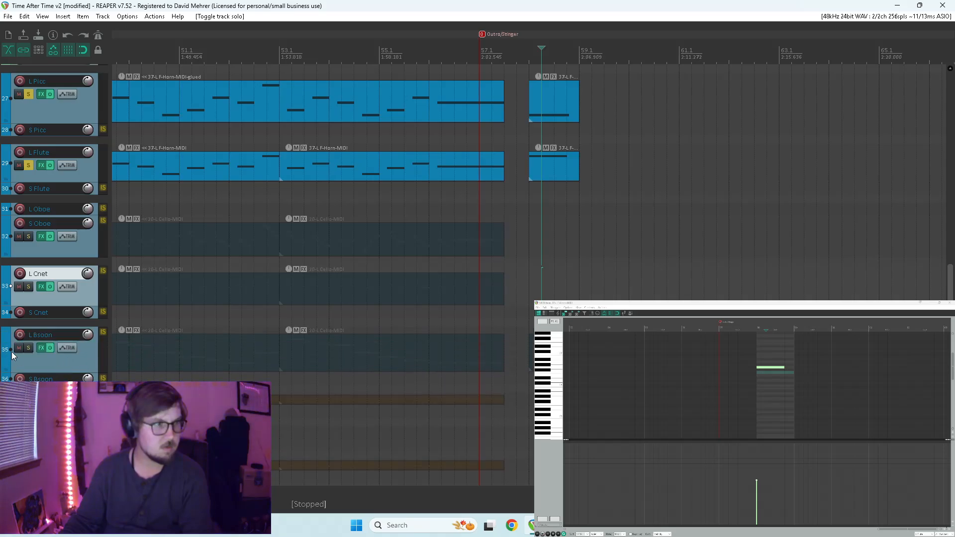
pyautogui.click(30, 348)
pyautogui.doubleClick(542, 354)
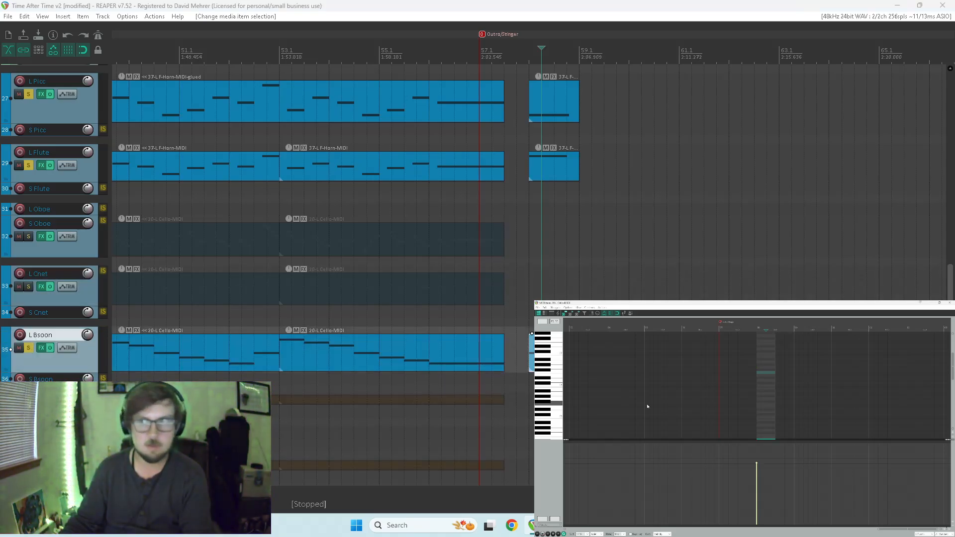
# Extend the L Bsoon stinger item to 59.1, reduce it to one note held for about seven eighths of the item, and play it.
pyautogui.scroll(-8, 549, 404)
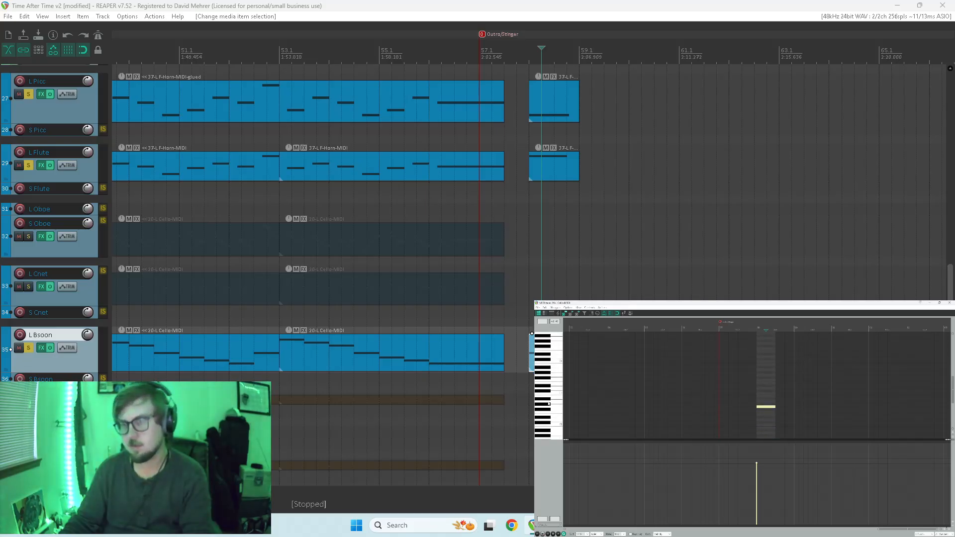
pyautogui.click(774, 406)
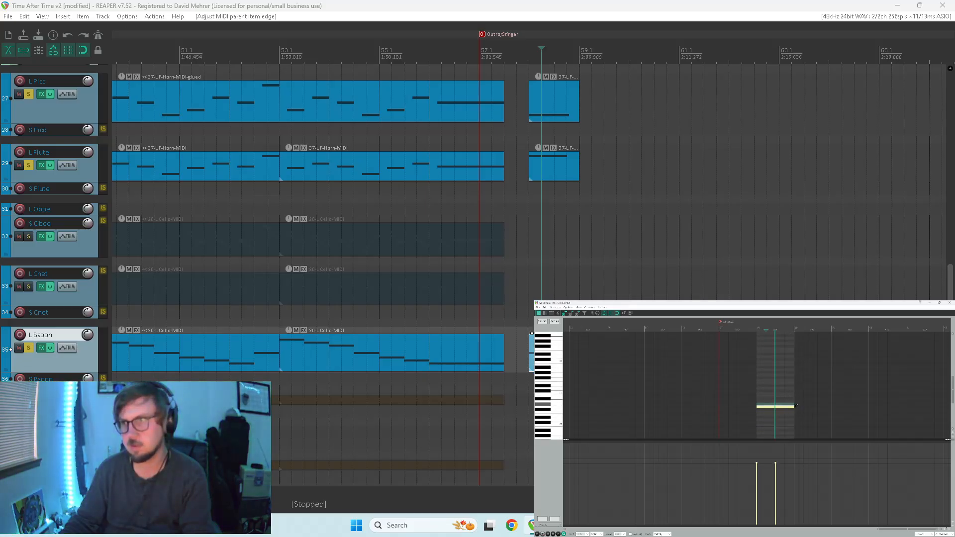
pyautogui.moveTo(774, 406); pyautogui.dragTo(789, 407)
pyautogui.press('space')
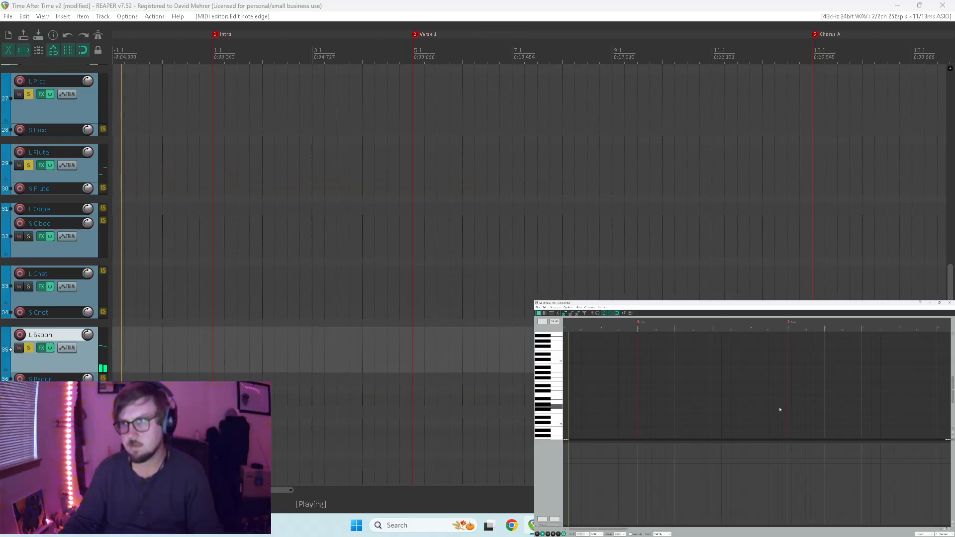
pyautogui.scroll(-5, 780, 201)
pyautogui.scroll(4, 782, 207)
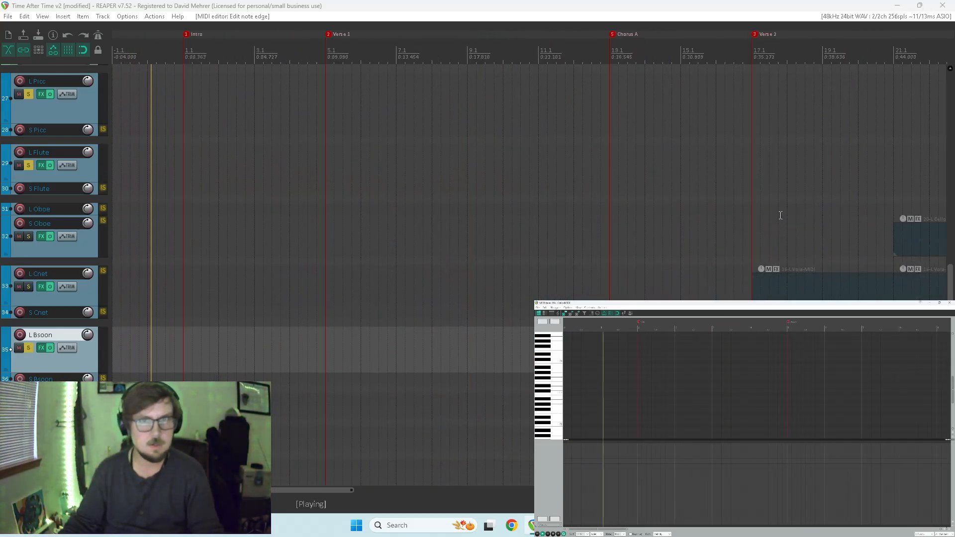
pyautogui.scroll(-3, 783, 213)
pyautogui.press('space')
# Enlarge and solo the L F-Horn track, and play the ending from shortly before the Outro/Stinger marker.
pyautogui.moveTo(950, 288); pyautogui.dragTo(950, 350)
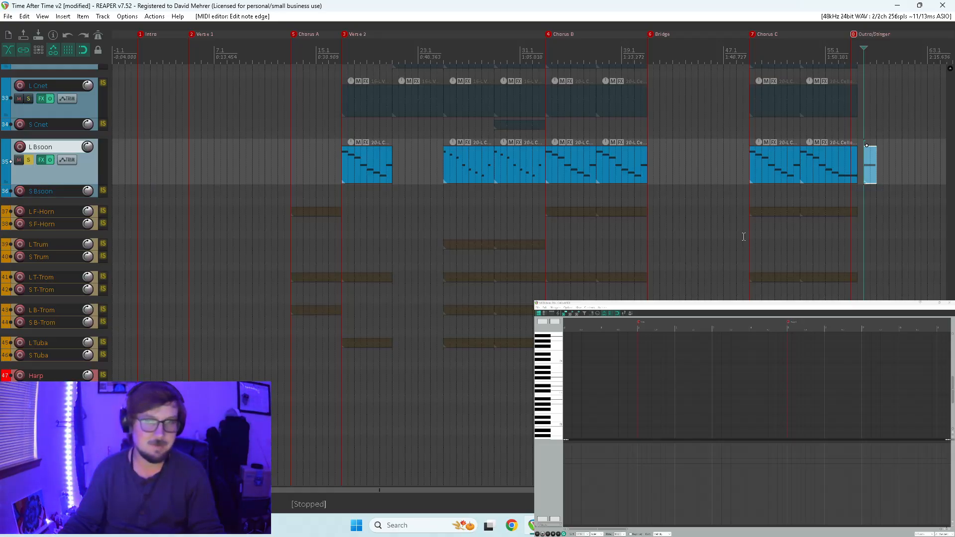
pyautogui.moveTo(950, 348); pyautogui.dragTo(930, 255)
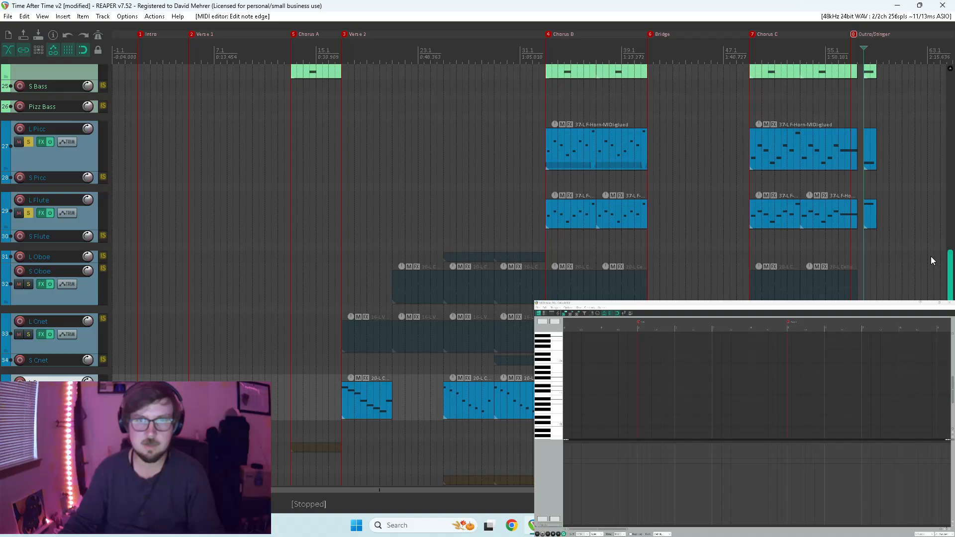
pyautogui.scroll(-5, 948, 275)
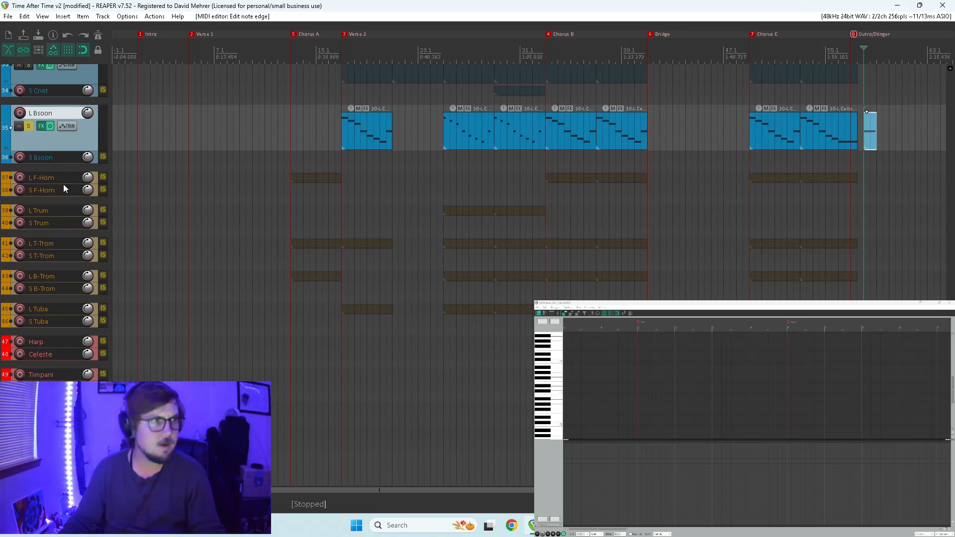
pyautogui.moveTo(61, 183); pyautogui.dragTo(61, 214)
pyautogui.click(29, 193)
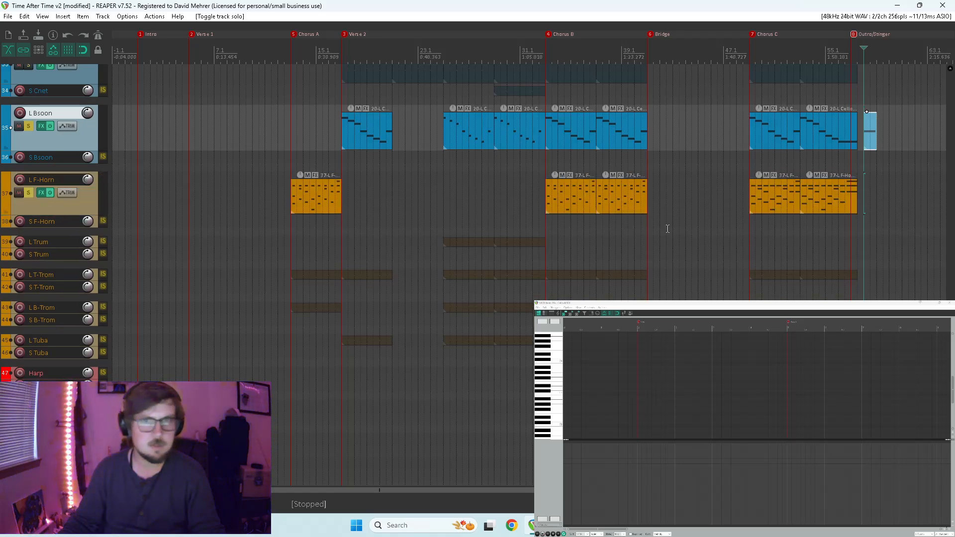
pyautogui.click(841, 236)
pyautogui.press('space')
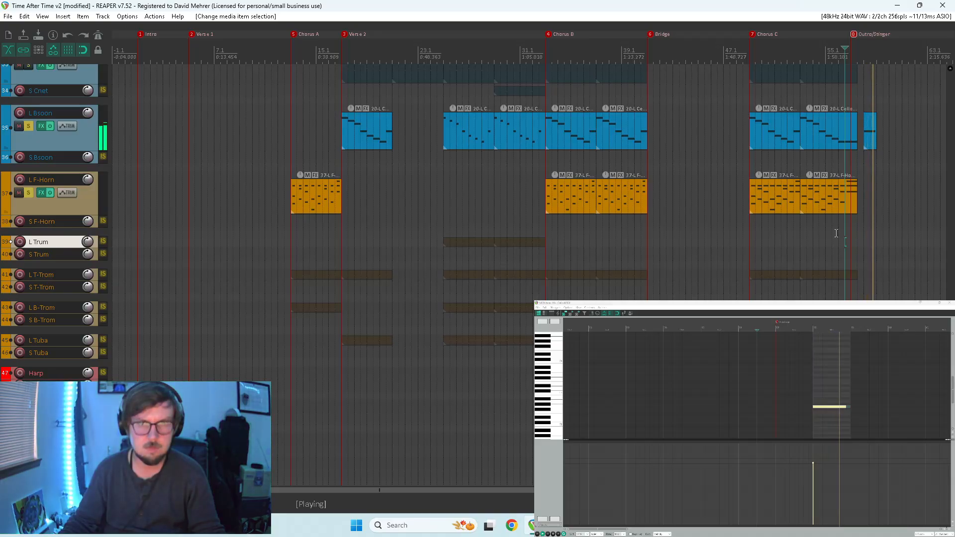
pyautogui.press('space')
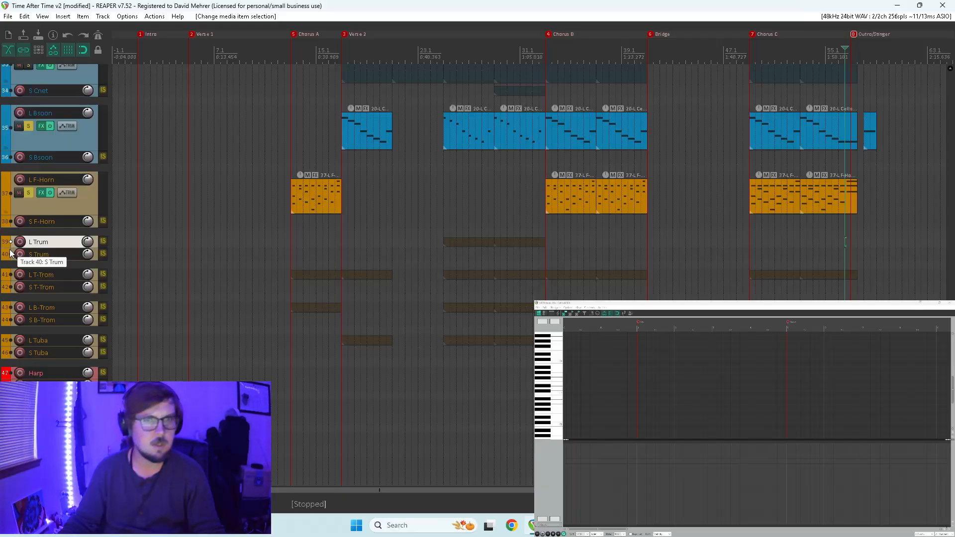
# Unsolo all the soloed brass, woodwind, string and piano tracks, from L F-Horn up to Piano.
pyautogui.click(29, 192)
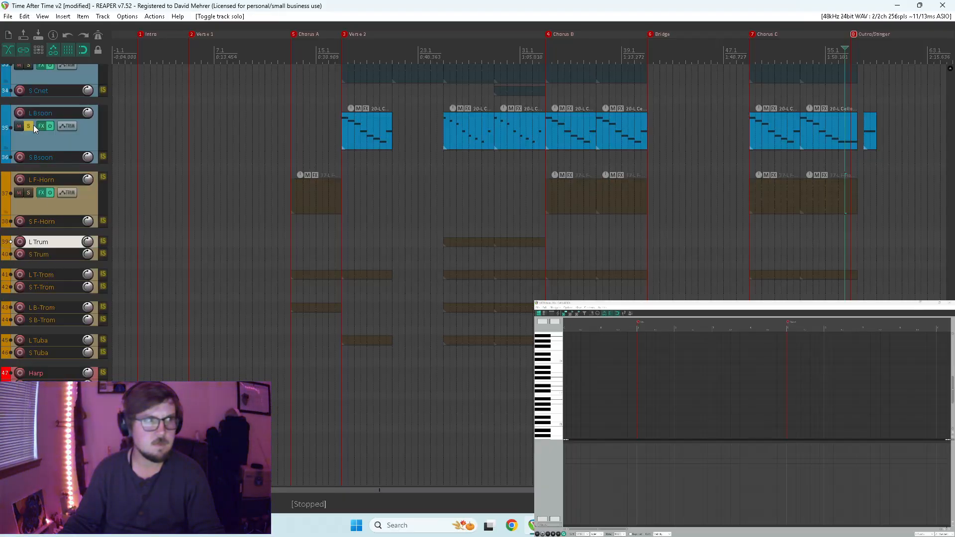
pyautogui.click(29, 127)
pyautogui.scroll(10, 57, 237)
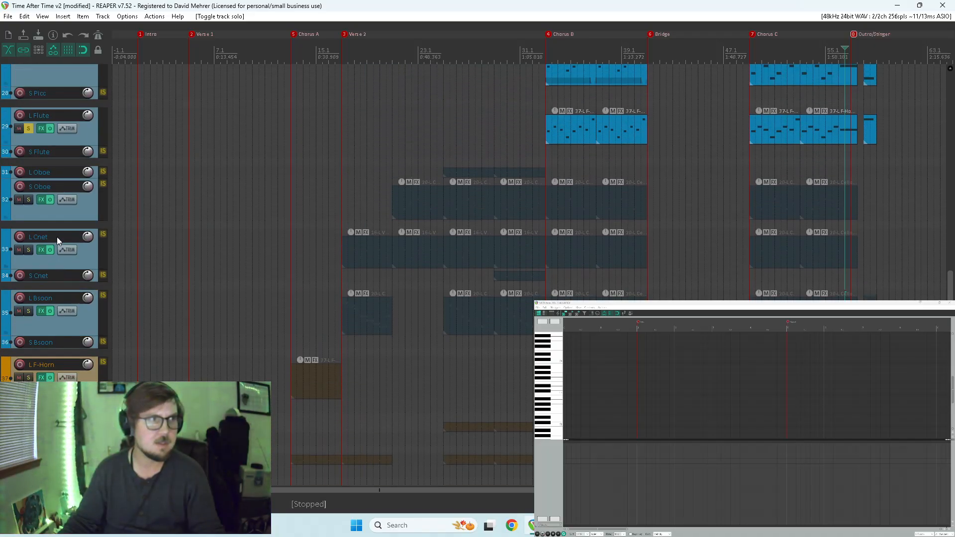
pyautogui.scroll(1, 56, 237)
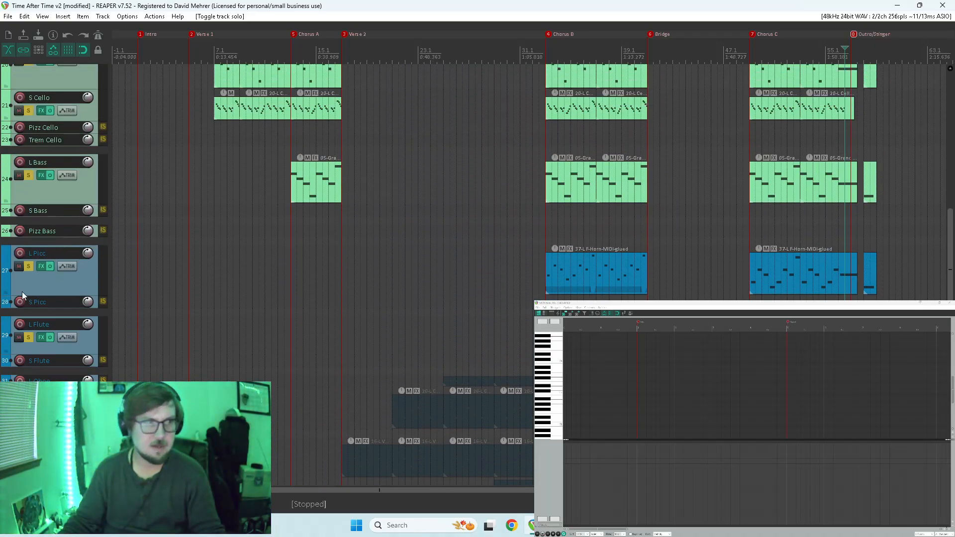
pyautogui.moveTo(29, 338); pyautogui.dragTo(38, 165)
pyautogui.click(29, 110)
pyautogui.scroll(2, 73, 211)
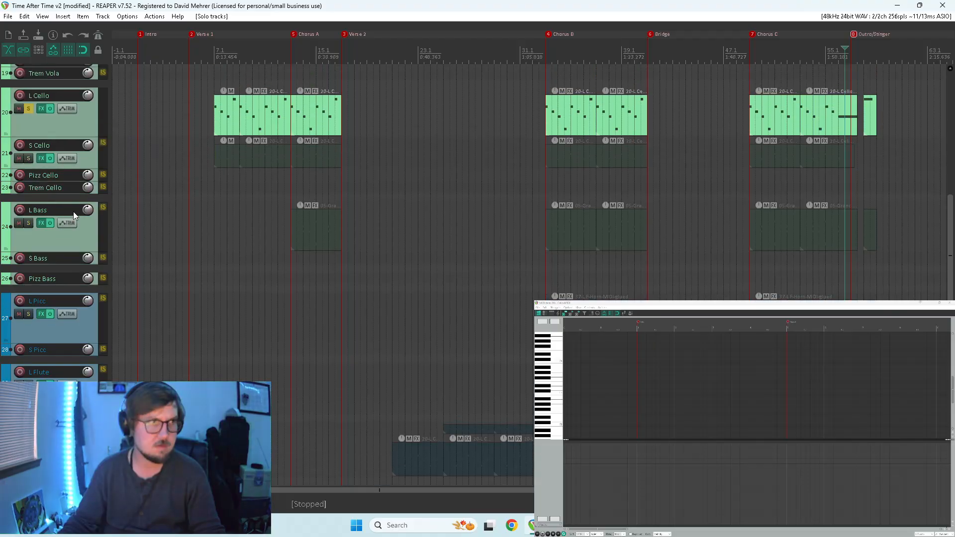
pyautogui.click(29, 163)
pyautogui.scroll(1, 40, 181)
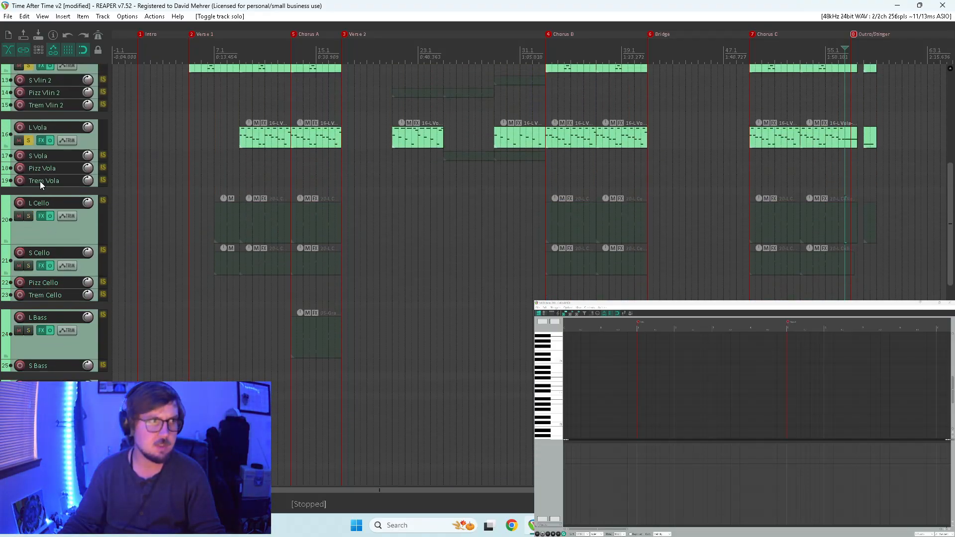
pyautogui.click(25, 140)
pyautogui.scroll(3, 33, 112)
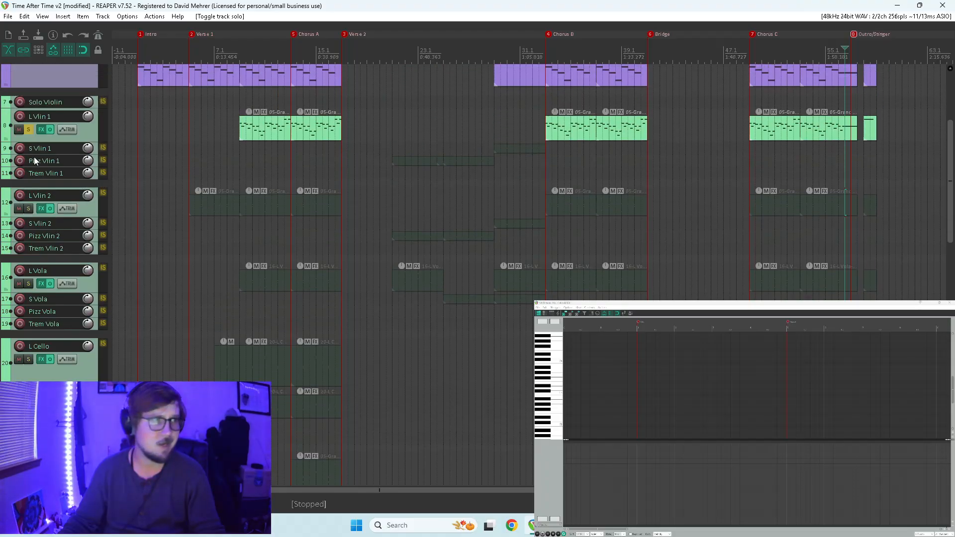
pyautogui.click(29, 131)
pyautogui.scroll(3, 32, 149)
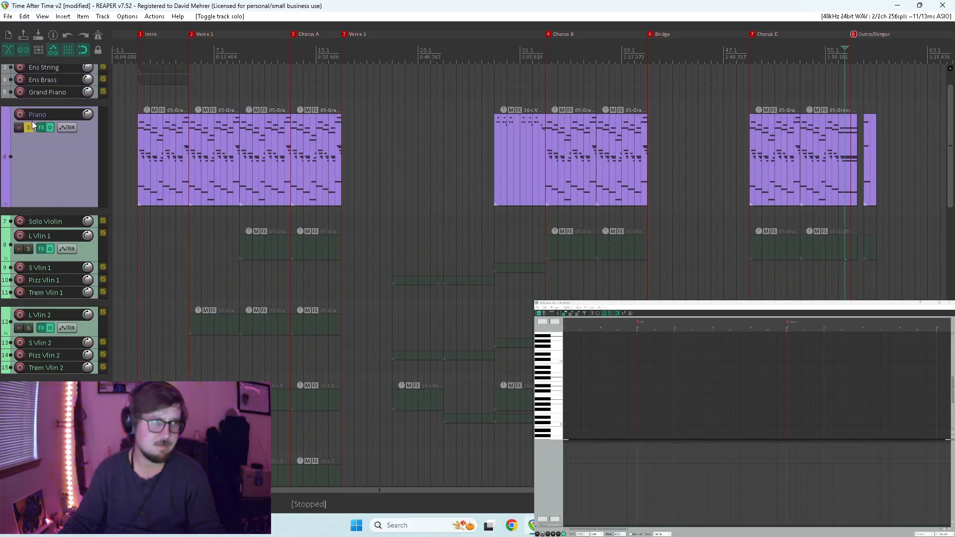
pyautogui.scroll(1, 60, 187)
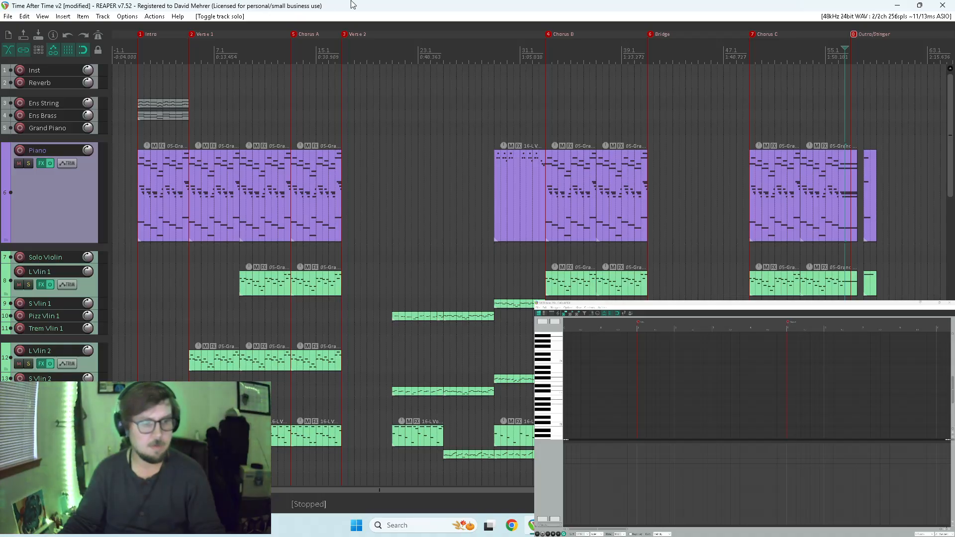
# Collapse all tracks to minimum height and save the project.
pyautogui.press('`')
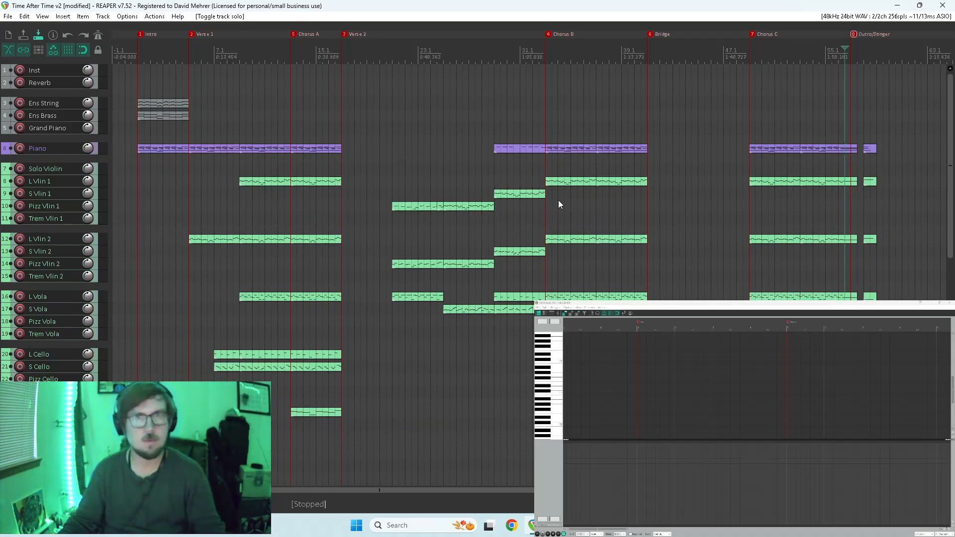
pyautogui.scroll(-3, 613, 162)
pyautogui.scroll(6, 599, 162)
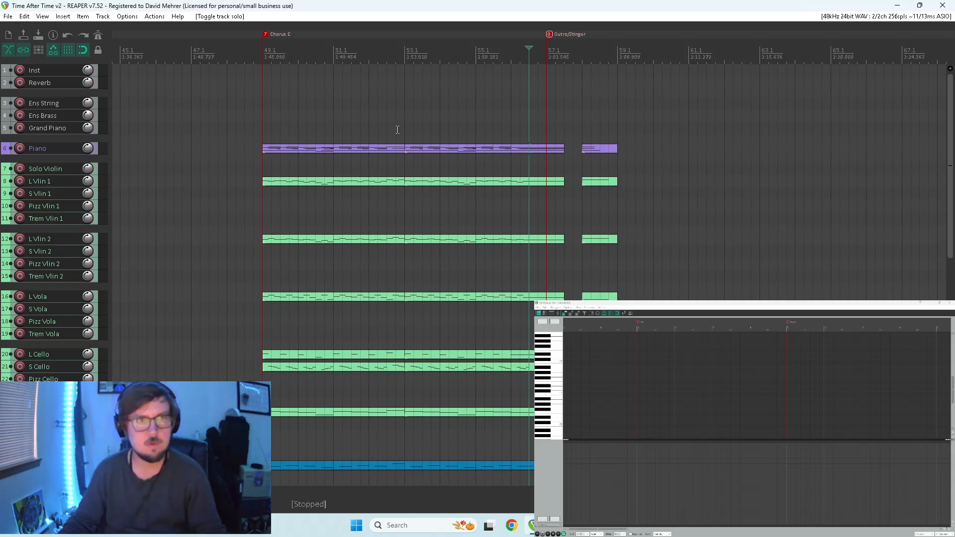
# Play the arrangement from the start of Chorus C, then from the beginning, and follow the orchestral tracks through Verse 2.
pyautogui.click(263, 128)
pyautogui.press('space')
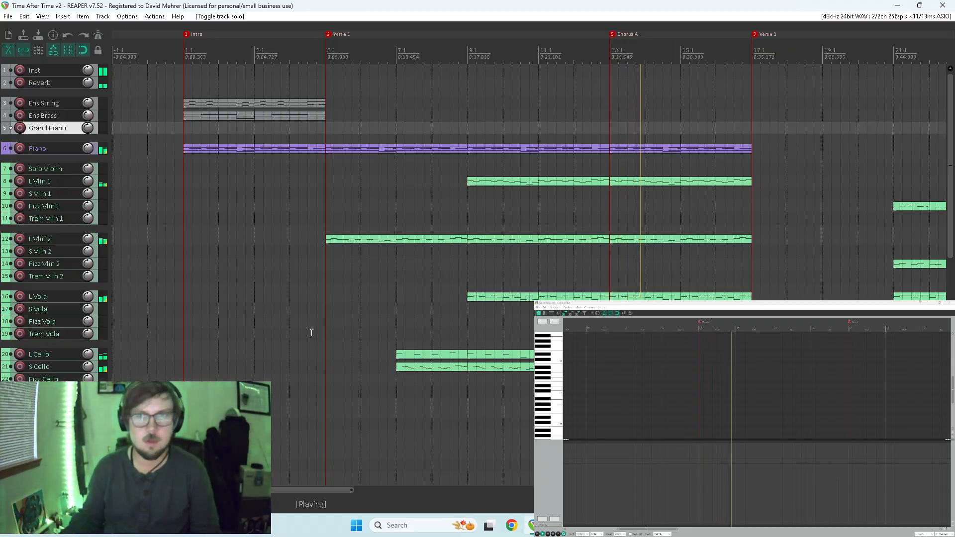
pyautogui.moveTo(952, 98); pyautogui.dragTo(940, 271)
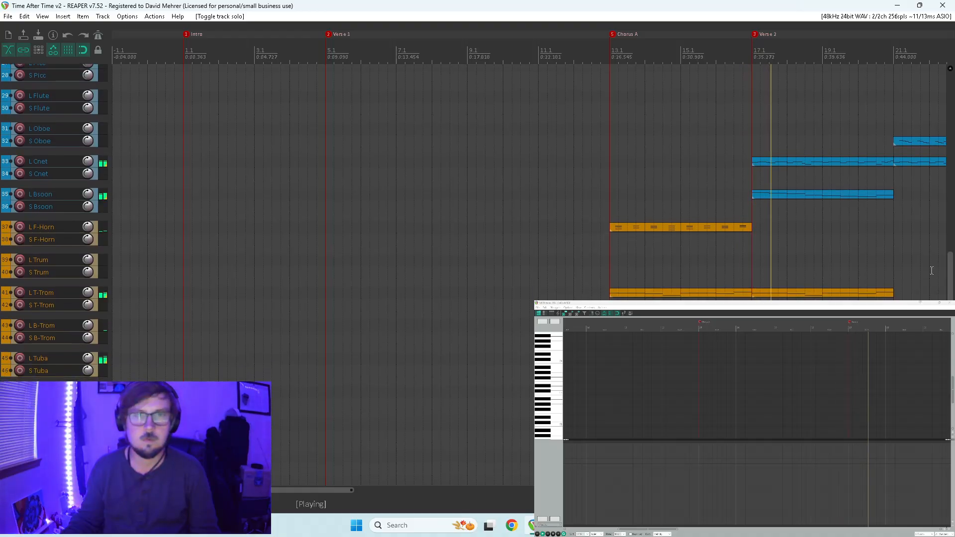
pyautogui.scroll(-2, 821, 258)
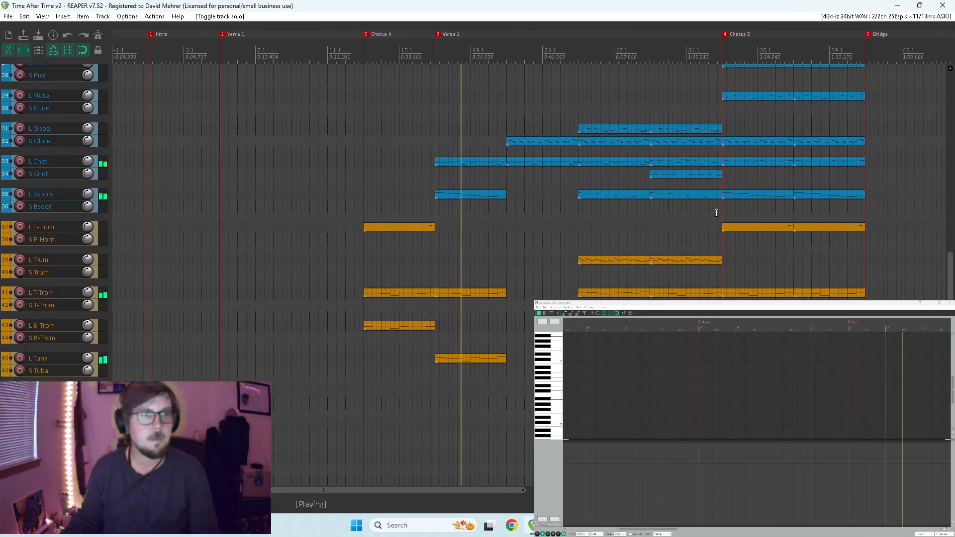
pyautogui.moveTo(948, 278); pyautogui.dragTo(936, 204)
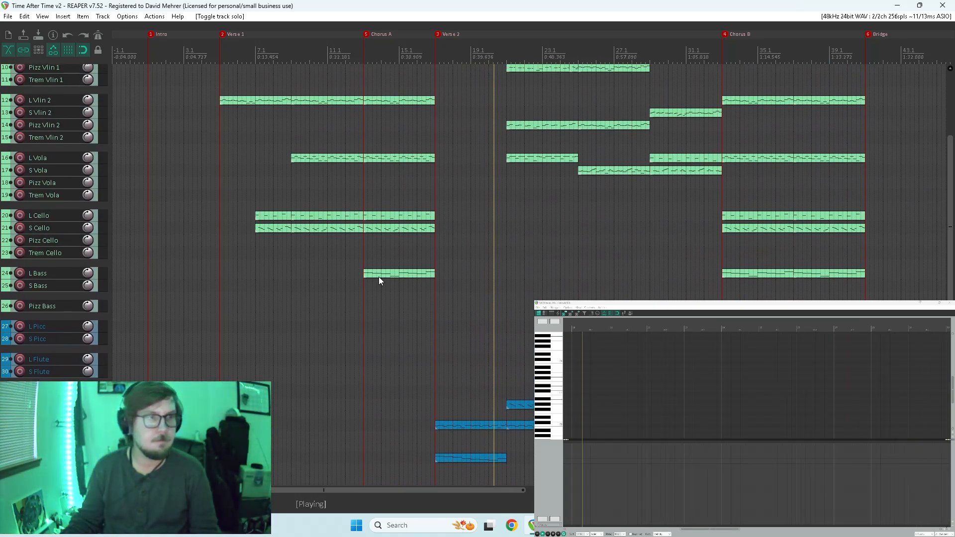
# Enlarge the L Bass track, arm it for recording, and disarm it again.
pyautogui.moveTo(70, 280); pyautogui.dragTo(71, 301)
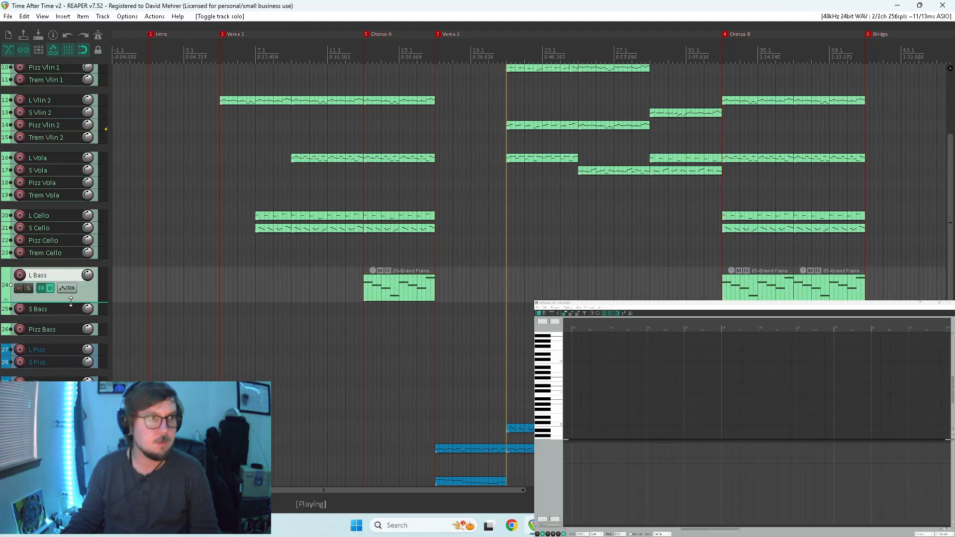
pyautogui.click(20, 276)
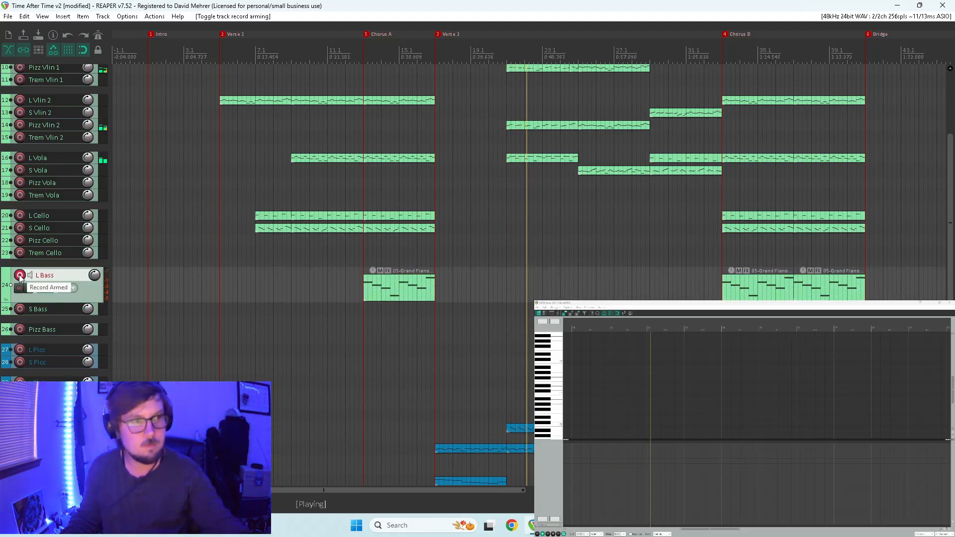
pyautogui.click(20, 275)
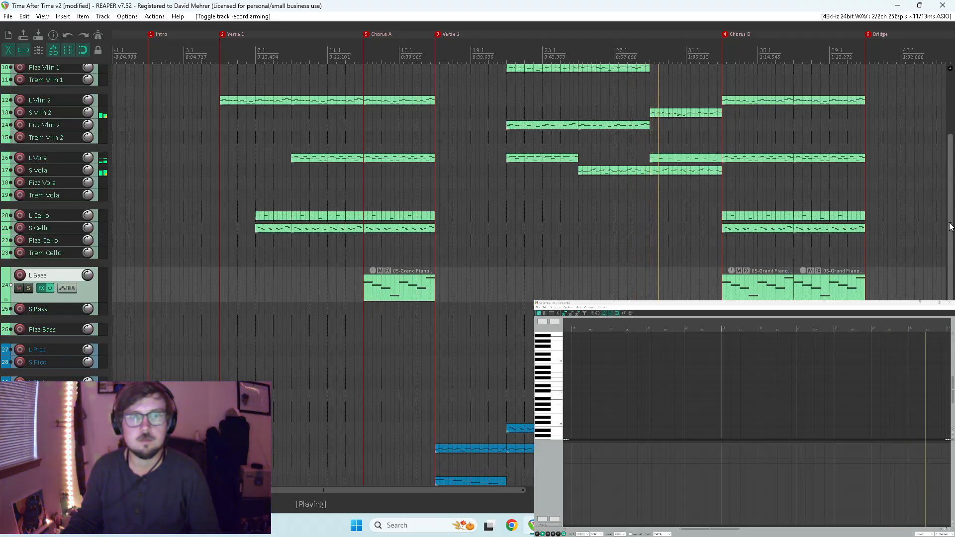
# Follow the playback through Chorus B across the woodwind, brass and string tracks.
pyautogui.moveTo(949, 223); pyautogui.dragTo(942, 318)
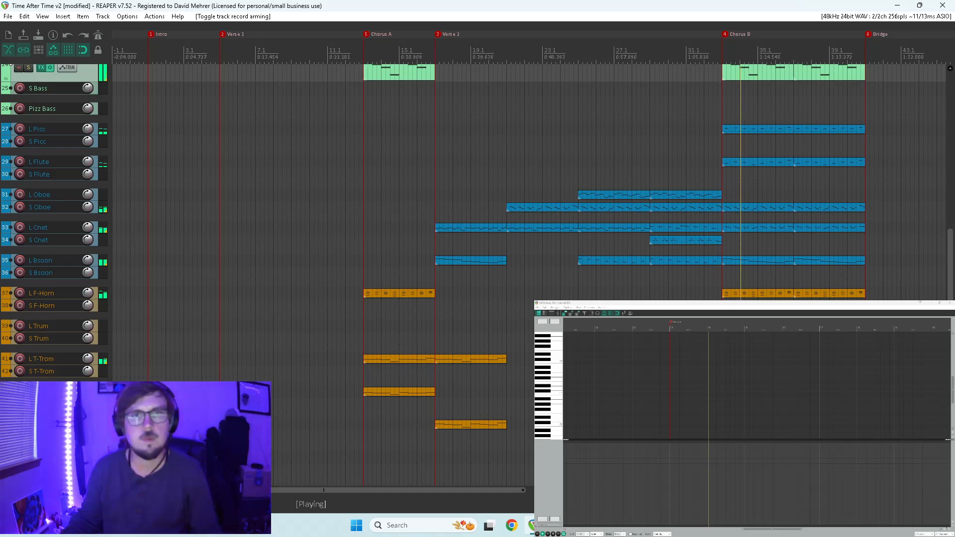
pyautogui.scroll(6, 929, 201)
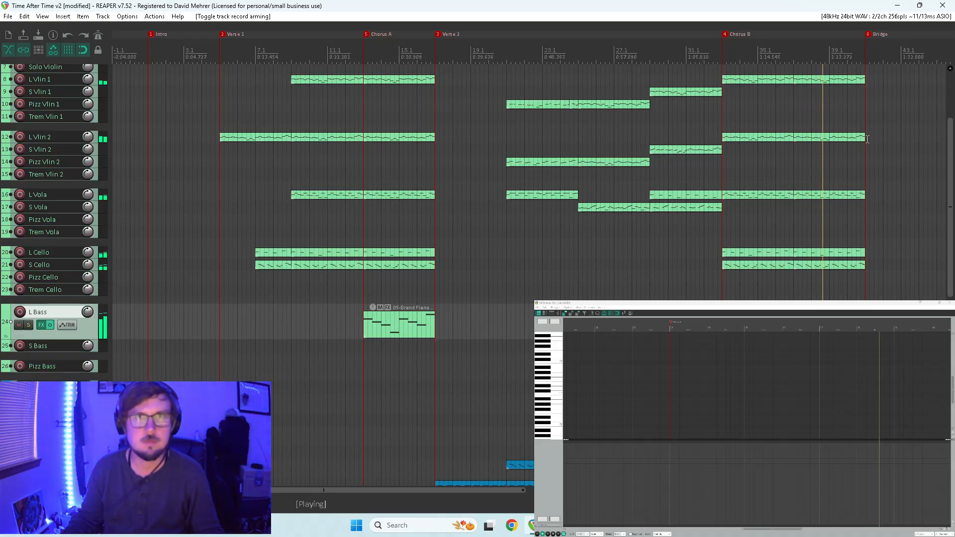
pyautogui.scroll(4, 636, 147)
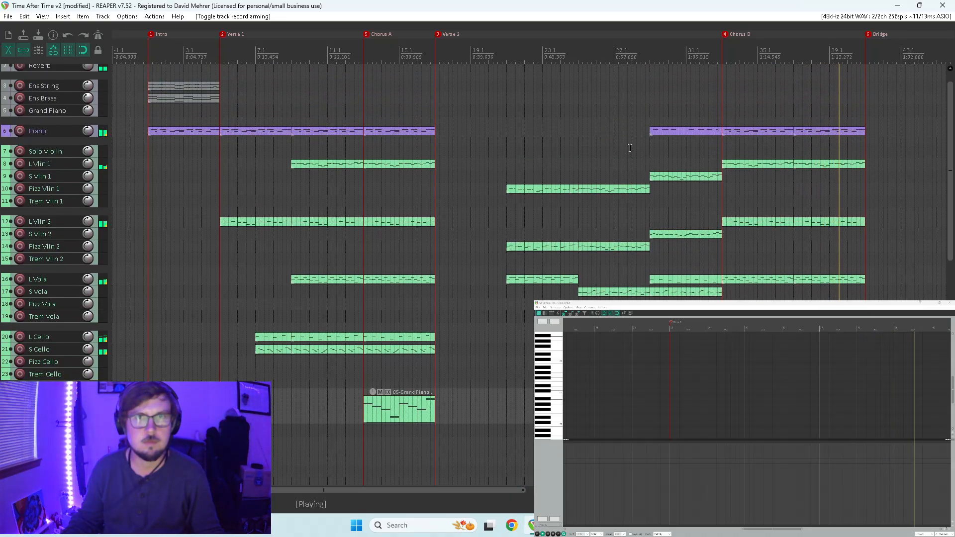
pyautogui.moveTo(65, 170)
pyautogui.mouseDown()
pyautogui.moveTo(64, 191)
pyautogui.moveTo(54, 166)
pyautogui.mouseUp()
pyautogui.click(29, 178)
pyautogui.click(28, 178)
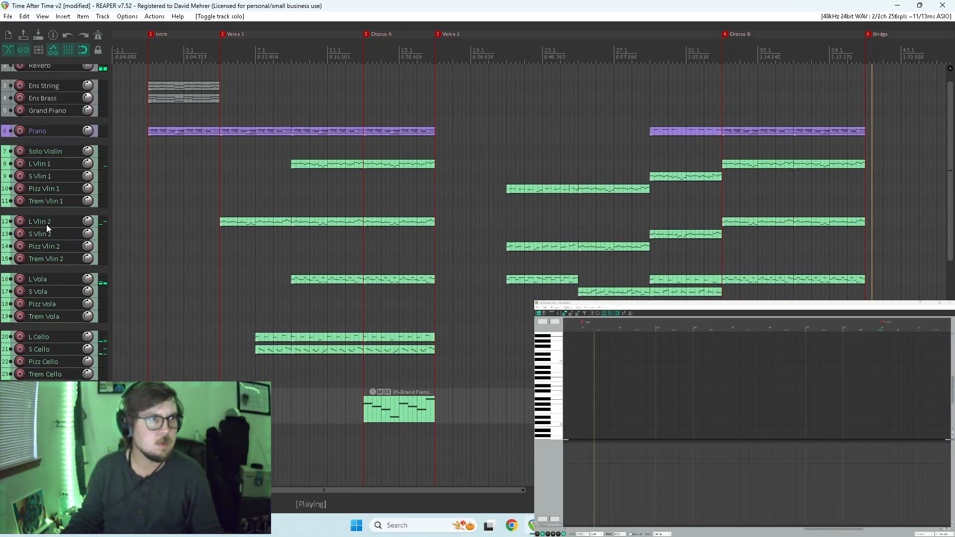
# Enlarge and solo the L Vlin 2 track, and stop the playback.
pyautogui.moveTo(51, 228); pyautogui.dragTo(50, 246)
pyautogui.click(25, 234)
pyautogui.press('space')
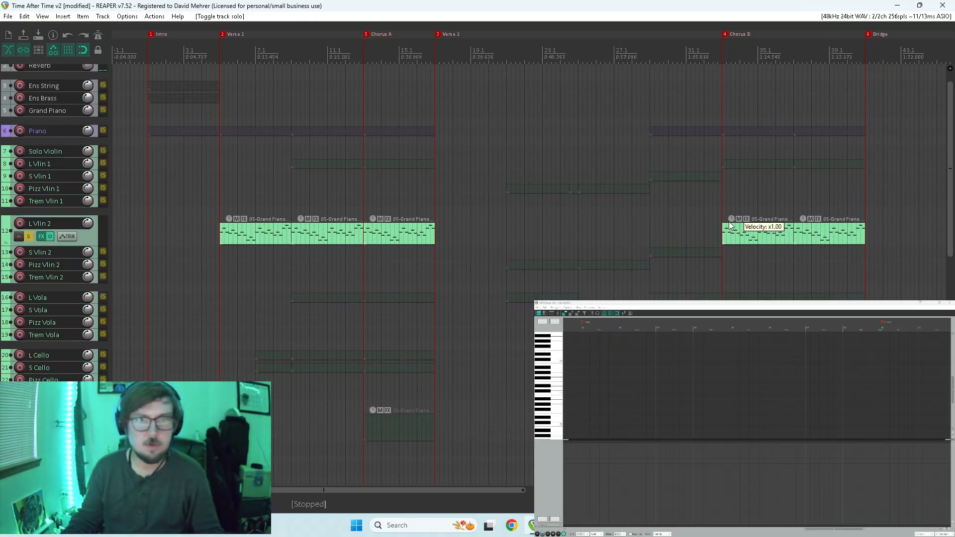
# Copy the two Chorus B items from the L Vlin 2 track onto the L Trum track.
pyautogui.click(721, 206)
pyautogui.press('space')
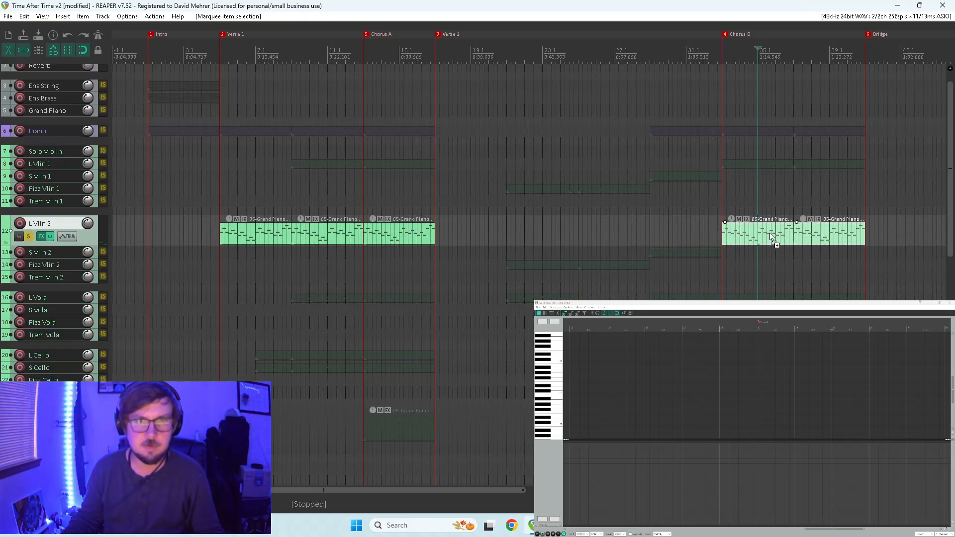
pyautogui.scroll(-5, 777, 237)
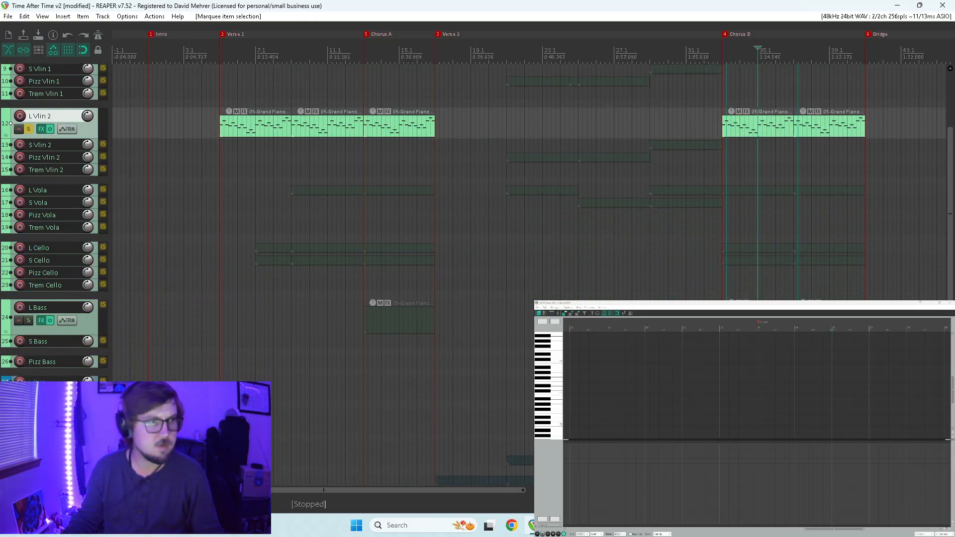
pyautogui.scroll(-8, 777, 237)
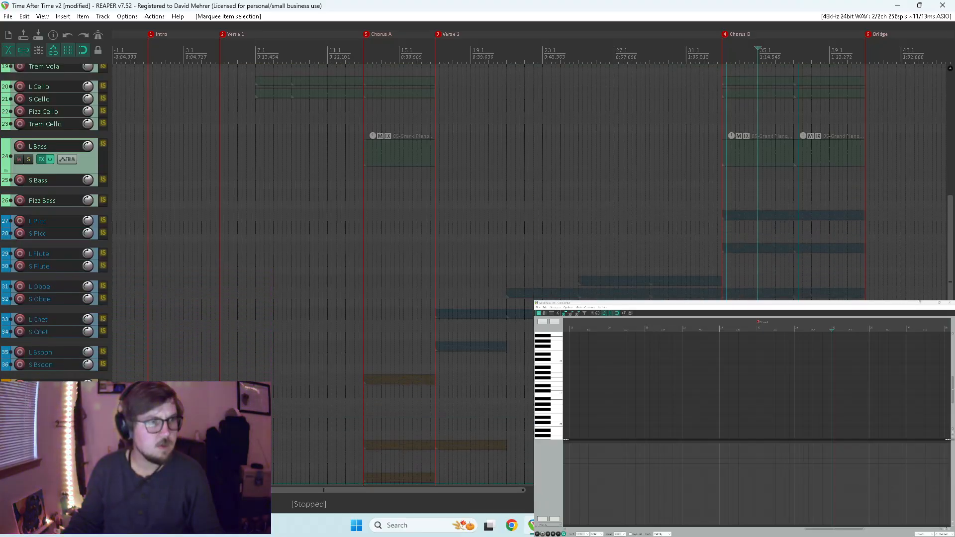
pyautogui.scroll(-2, 777, 237)
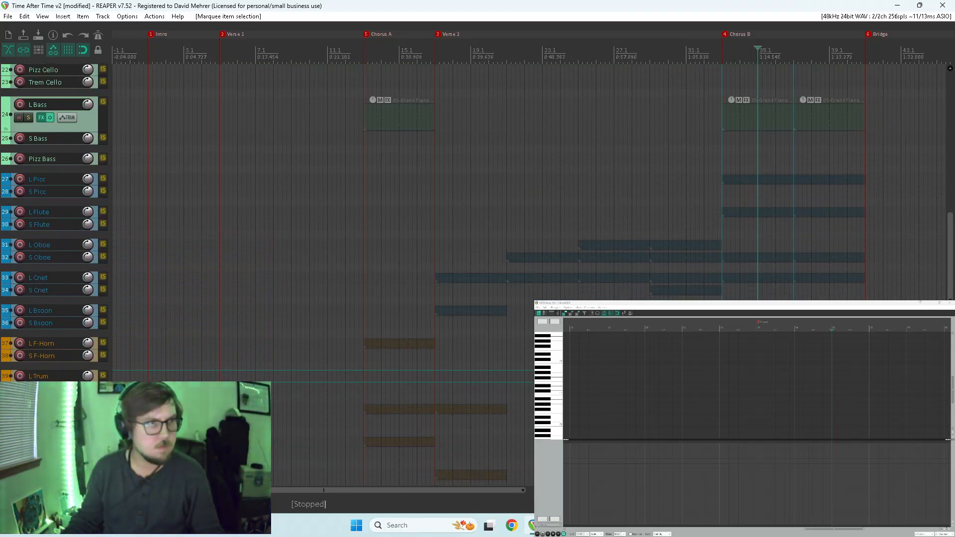
pyautogui.hotkey('ctrl', 'c')
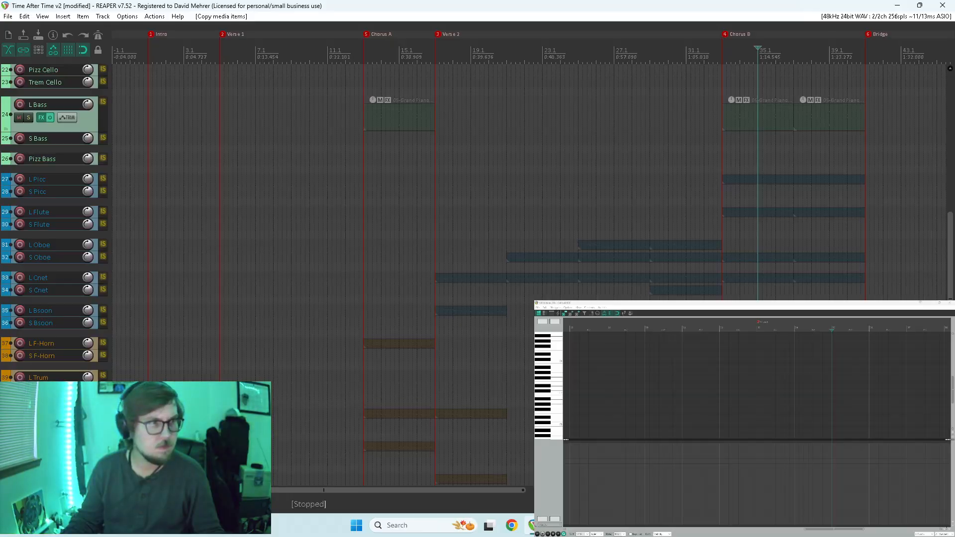
# Enlarge the L Trum track, play from just before Chorus B, and turn off the L Vlin 2 solo.
pyautogui.moveTo(63, 379); pyautogui.dragTo(63, 407)
pyautogui.click(708, 390)
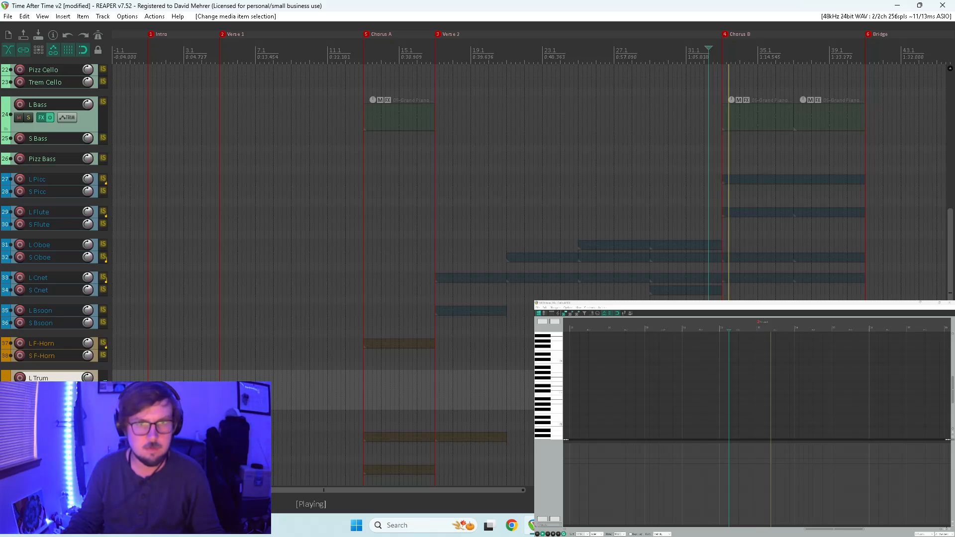
pyautogui.click(28, 391)
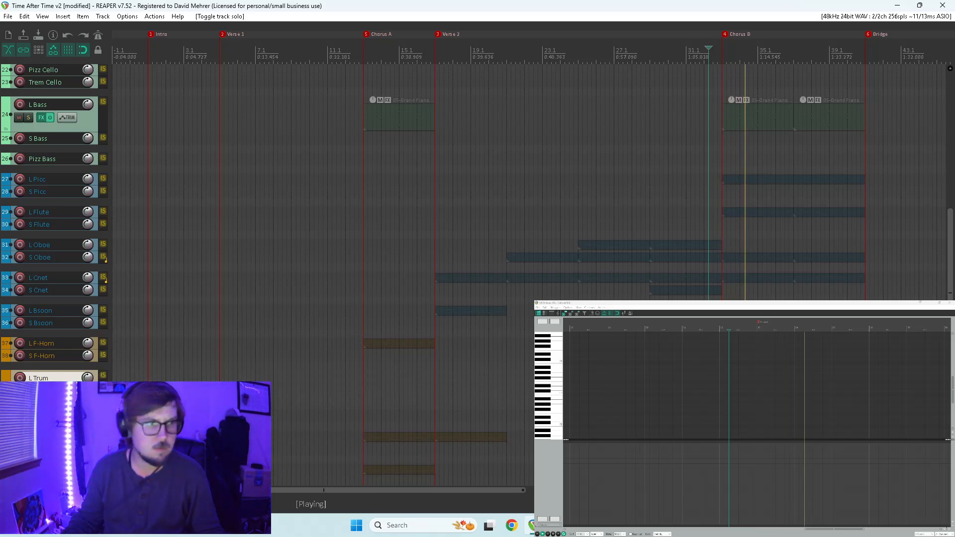
pyautogui.scroll(12, 29, 391)
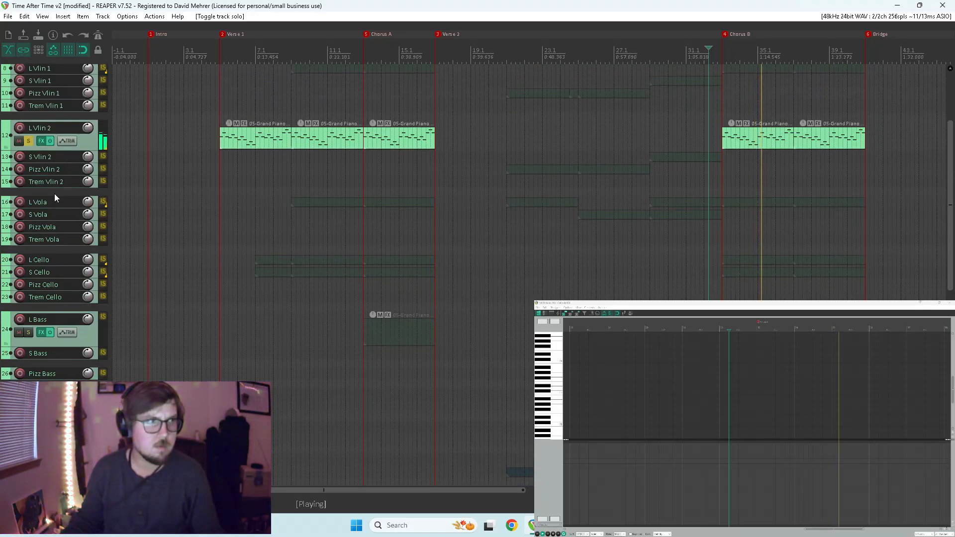
pyautogui.click(28, 141)
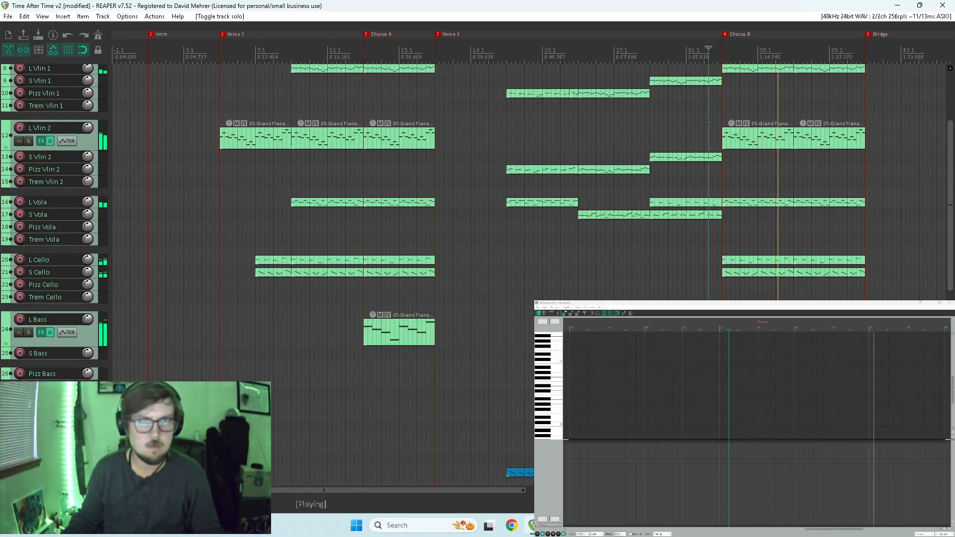
# Inspect the copied L Trum part in the MIDI editor and delete both of its Chorus B items.
pyautogui.scroll(-8, 28, 141)
pyautogui.scroll(-1, 29, 141)
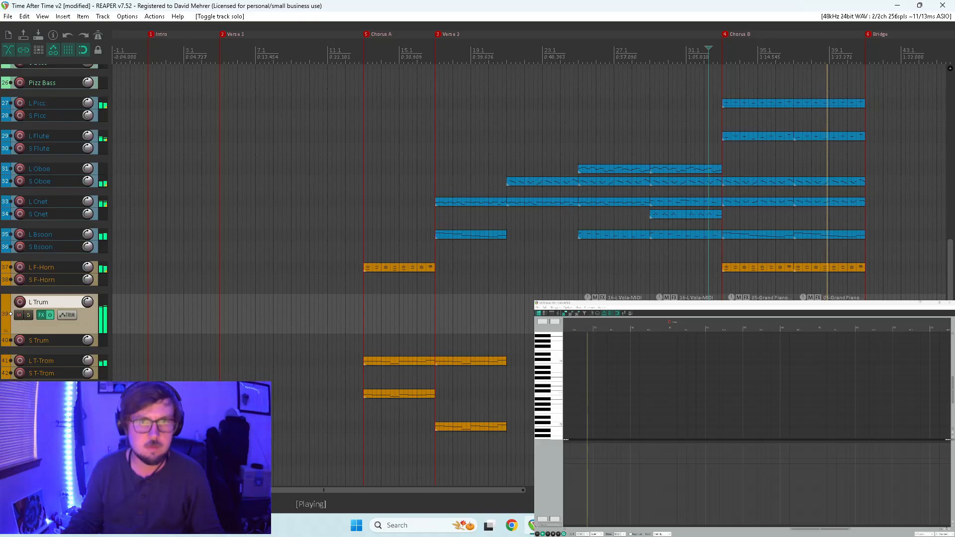
pyautogui.doubleClick(762, 317)
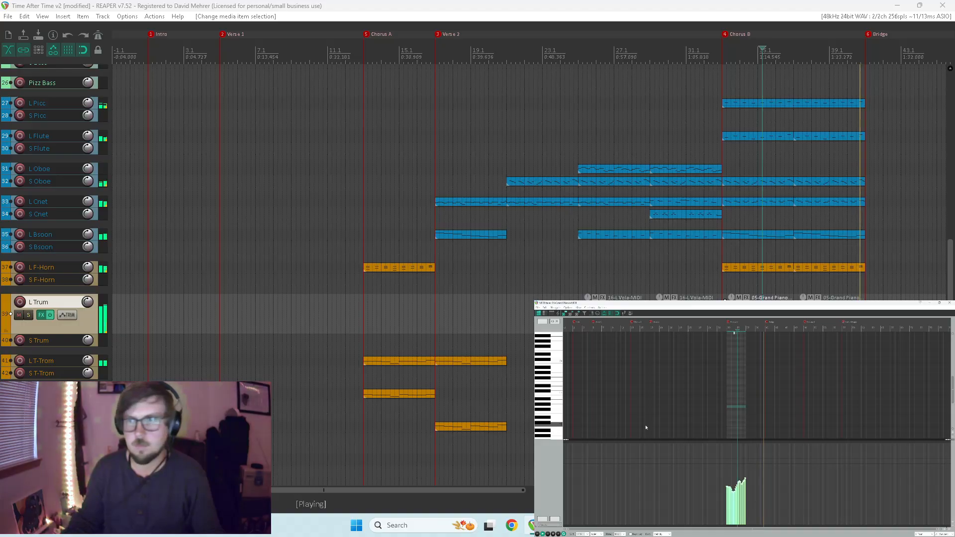
pyautogui.press('space')
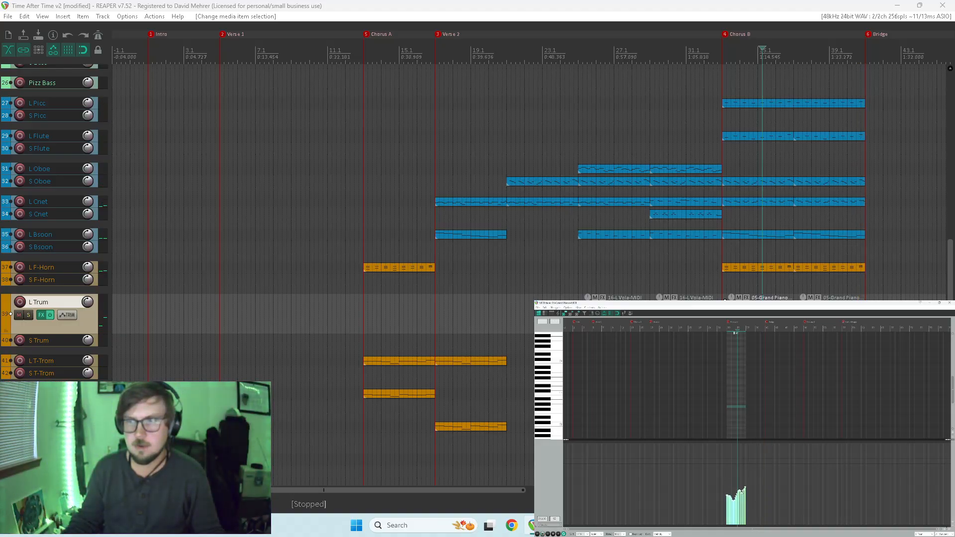
pyautogui.click(721, 289)
pyautogui.press('space')
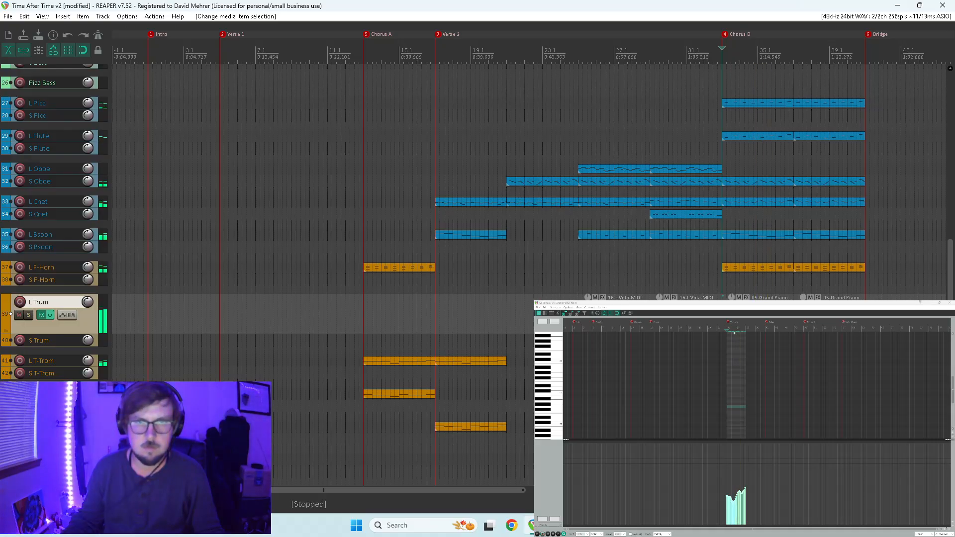
pyautogui.press('Delete')
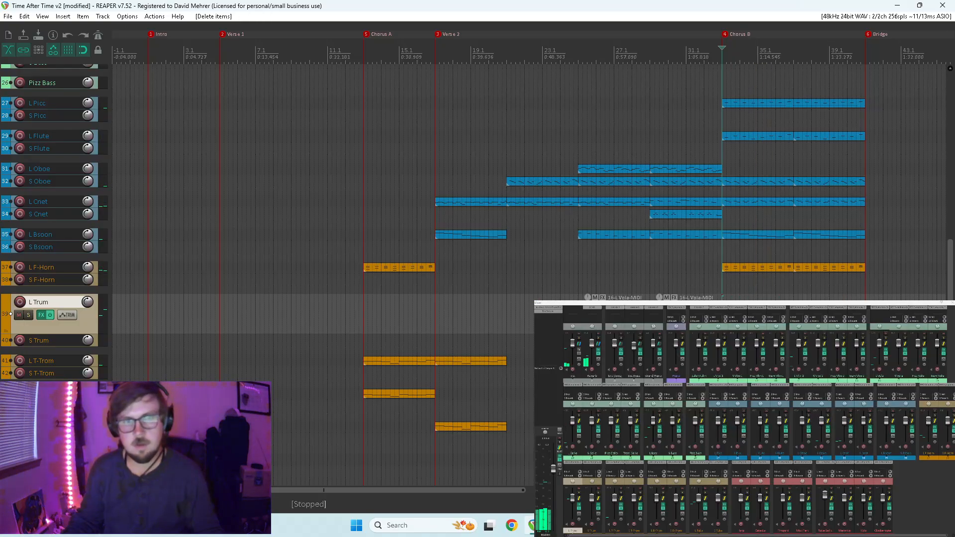
# Copy the L Cello part onto the L Trum track across Chorus B and listen to it from the chorus start.
pyautogui.click(744, 185)
pyautogui.moveTo(743, 185); pyautogui.dragTo(725, 299)
pyautogui.click(722, 295)
pyautogui.press('space')
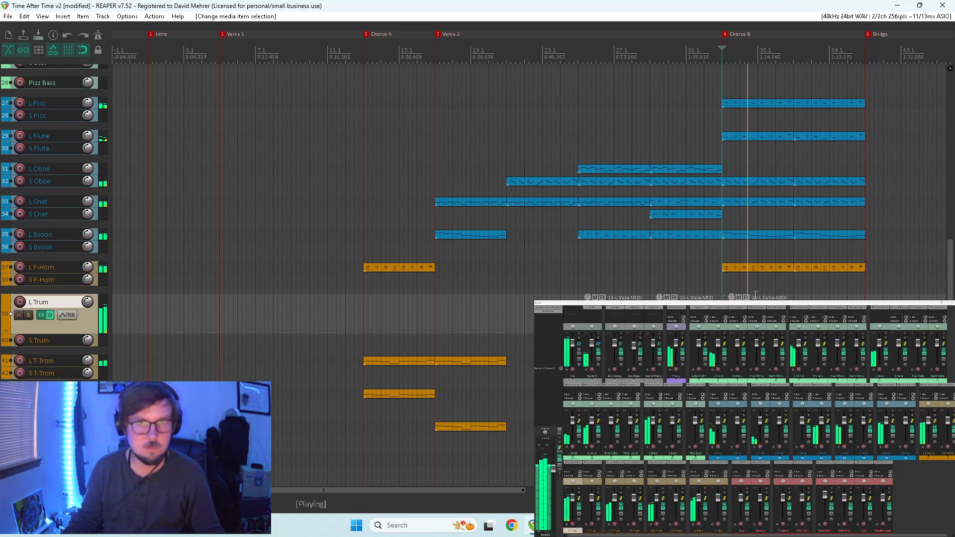
pyautogui.click(771, 316)
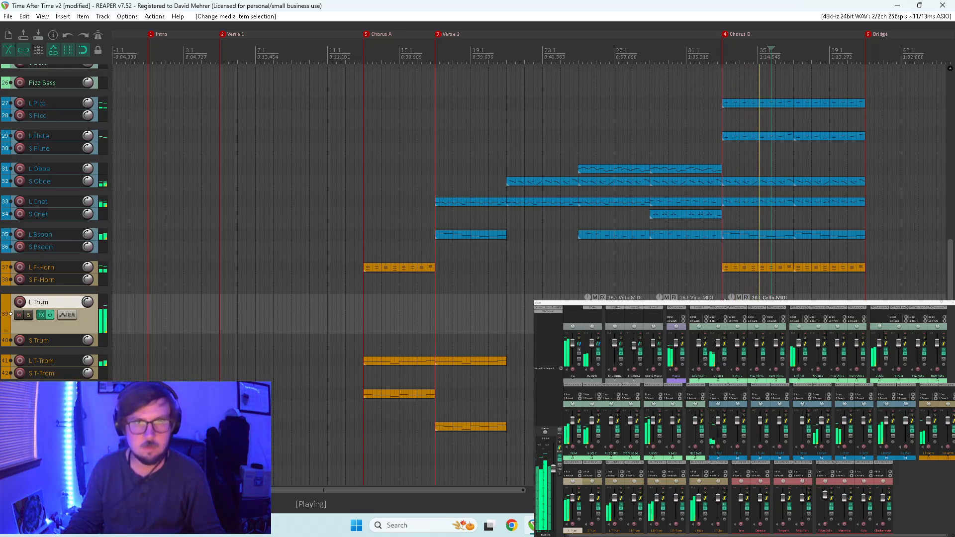
pyautogui.click(814, 182)
pyautogui.moveTo(796, 300); pyautogui.dragTo(796, 301)
# Copy the Chorus B items on L Trum to Chorus C and play from just before that section.
pyautogui.scroll(-4, 457, 313)
pyautogui.scroll(2, 457, 313)
pyautogui.moveTo(436, 321); pyautogui.dragTo(583, 319)
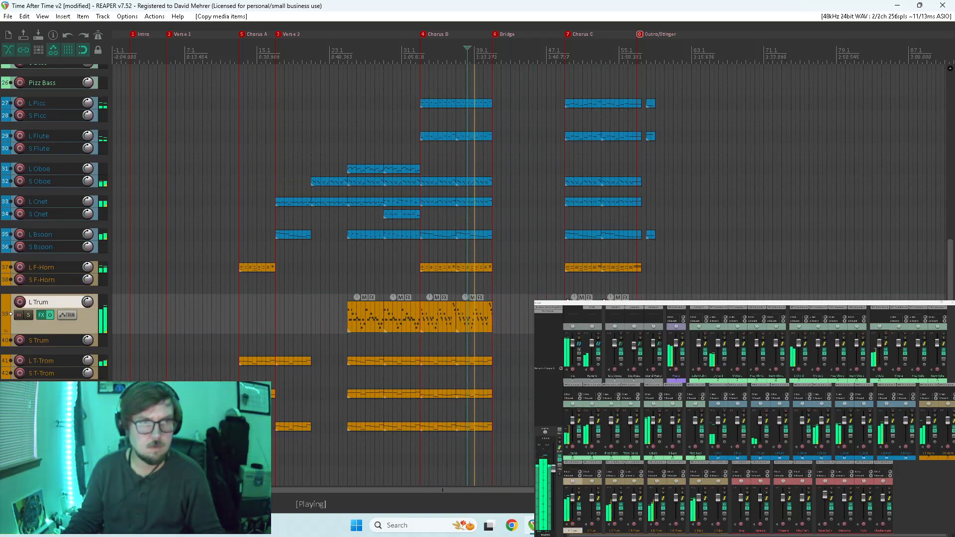
pyautogui.click(559, 291)
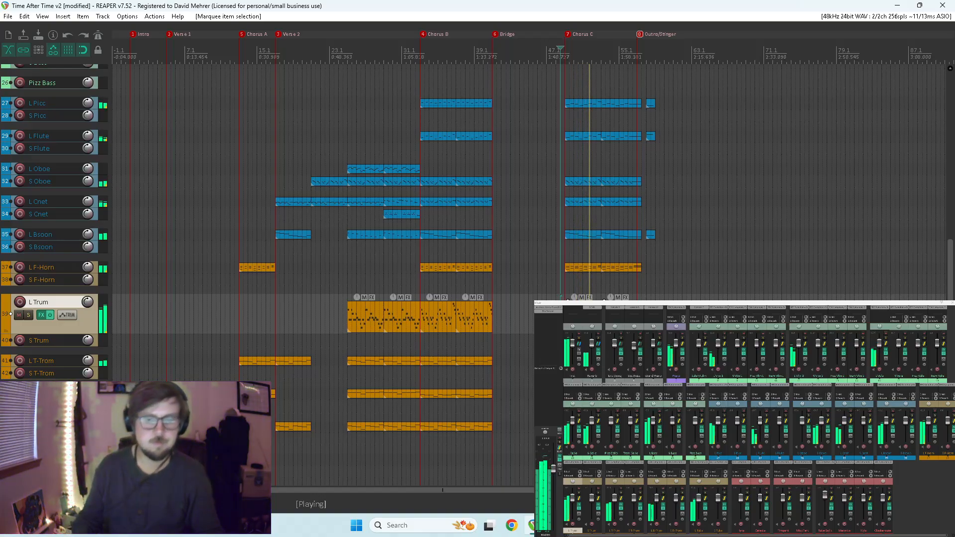
# Stop the playback and delete the copied L Trum items in Chorus C and Chorus B.
pyautogui.press('Delete')
pyautogui.press('space')
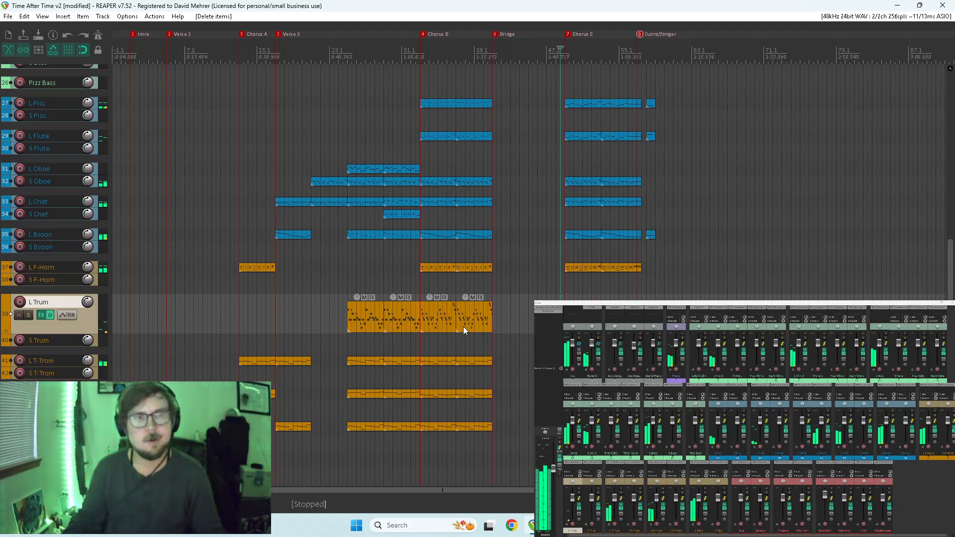
pyautogui.click(449, 317)
pyautogui.press('Delete')
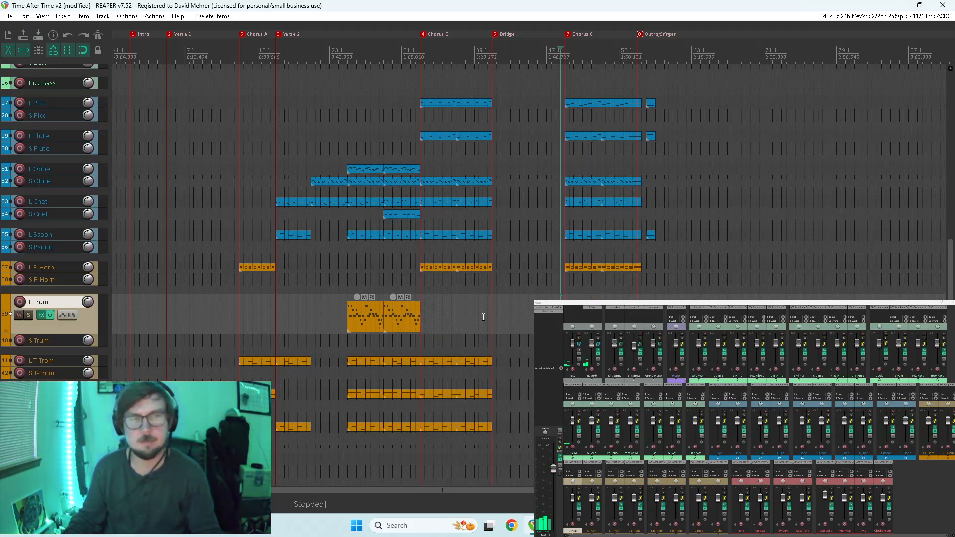
# Copy the first L F-Horn item of Chorus B onto the L Trum track and open it in the MIDI editor.
pyautogui.click(442, 268)
pyautogui.moveTo(437, 267); pyautogui.dragTo(435, 308)
pyautogui.doubleClick(434, 308)
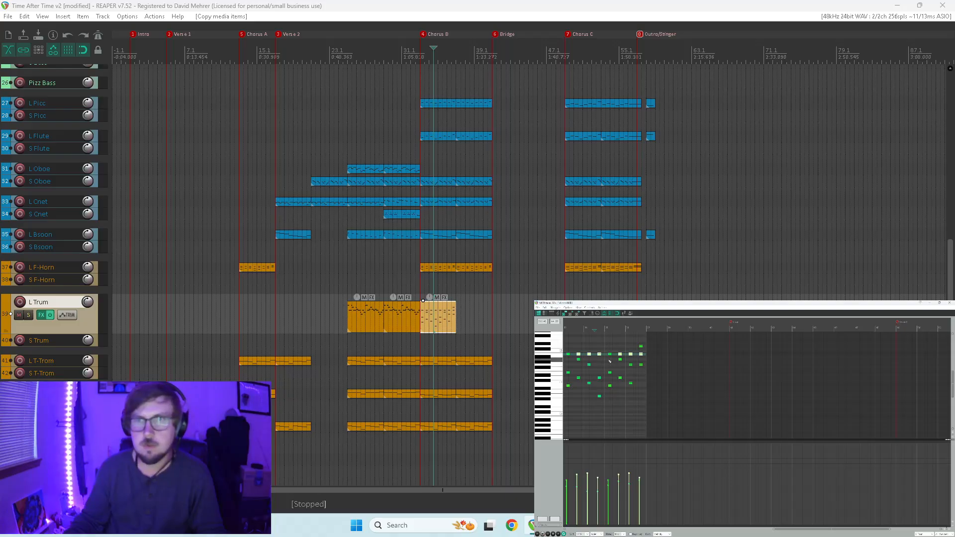
# Delete all notes in the L Trum Chorus B item except the row of eight repeated notes, and play it.
pyautogui.moveTo(566, 357); pyautogui.dragTo(670, 410)
pyautogui.press('Delete')
pyautogui.doubleClick(641, 346)
pyautogui.press('space')
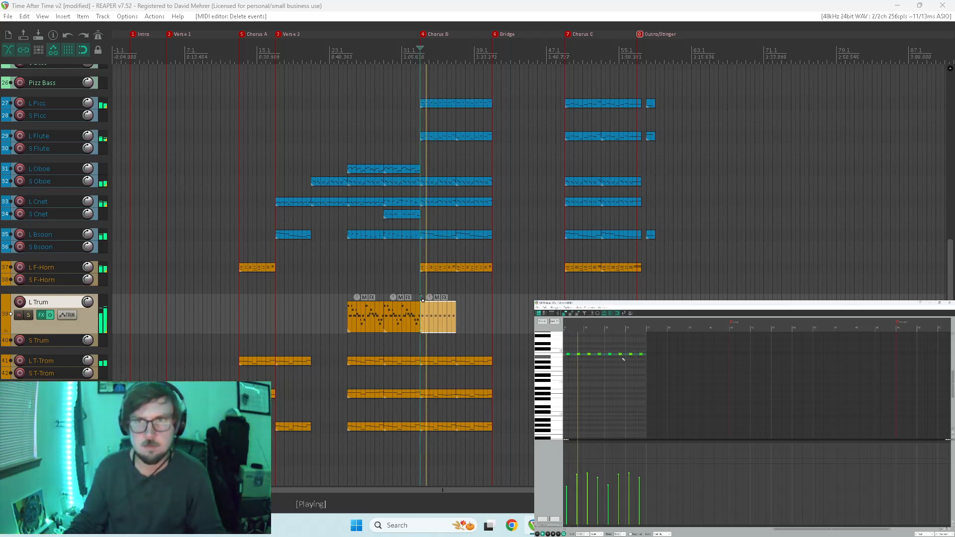
# Stop the playback and try to move the first repeated L Trum note up an octave.
pyautogui.moveTo(653, 343); pyautogui.dragTo(567, 380)
pyautogui.press('space')
pyautogui.scroll(3, 599, 376)
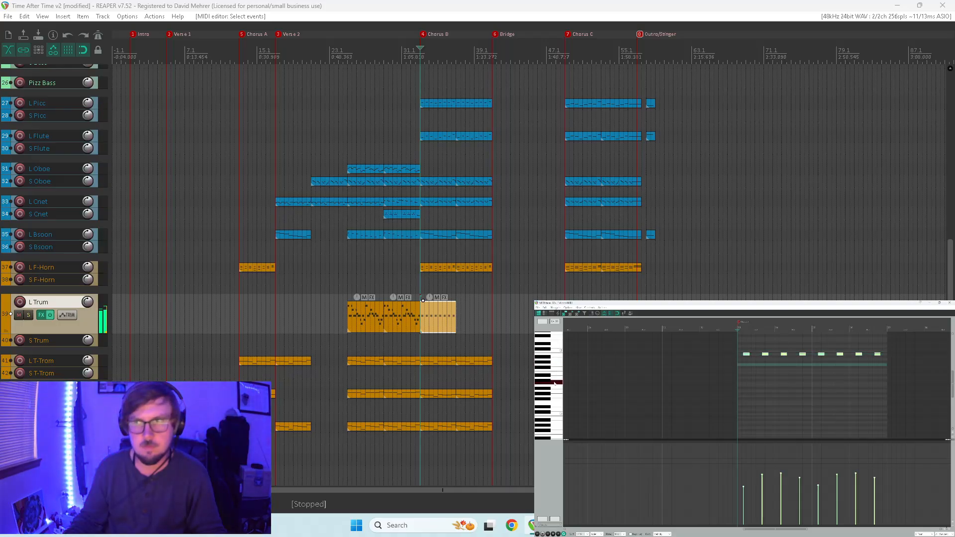
pyautogui.scroll(2, 553, 360)
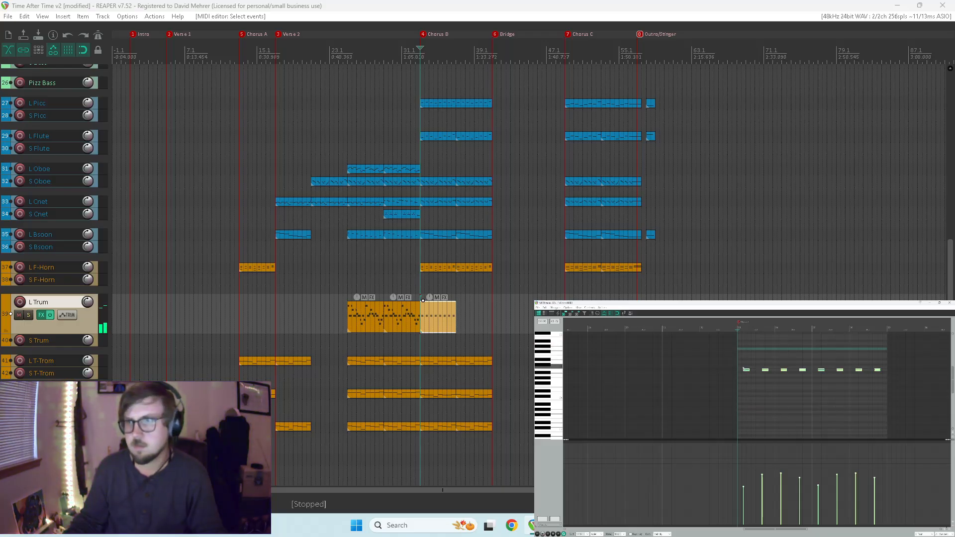
pyautogui.click(555, 339)
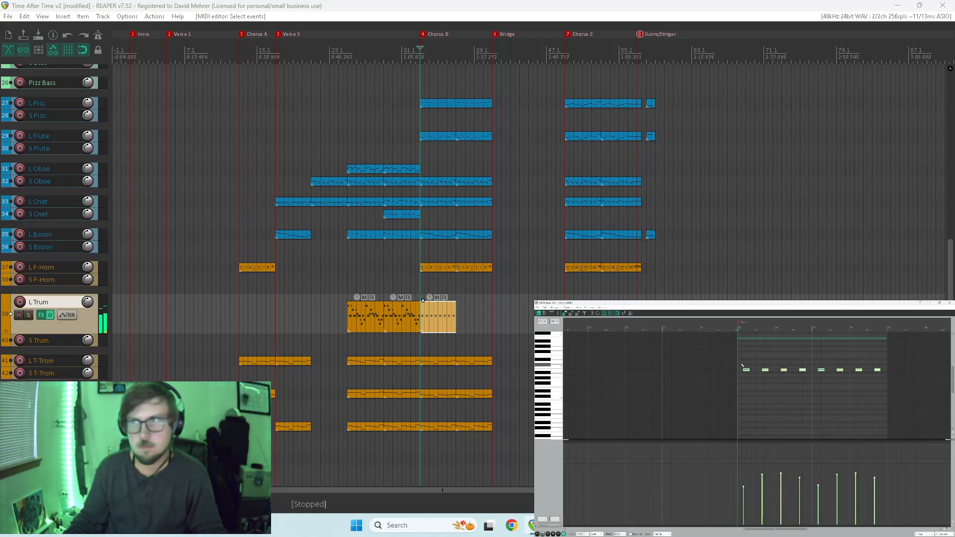
pyautogui.hscroll(1, 917, 396)
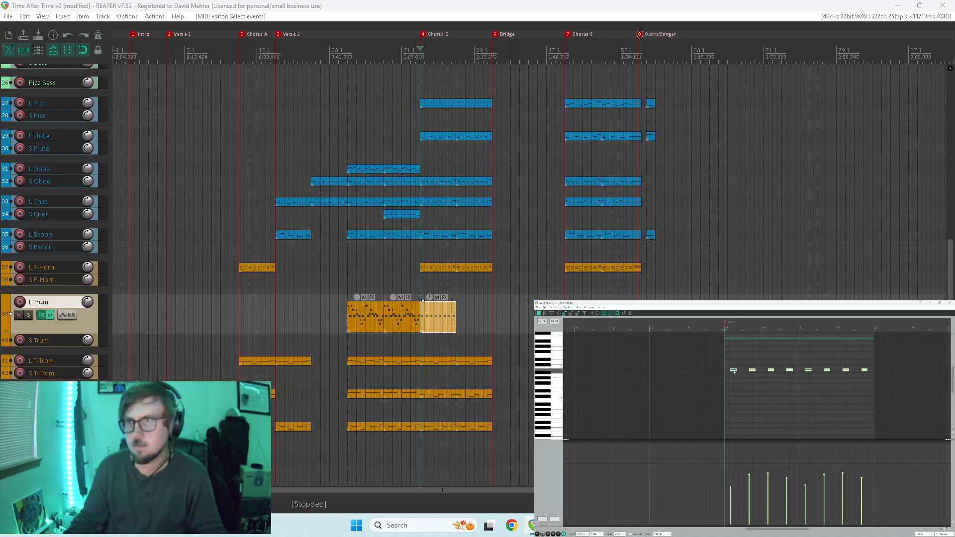
pyautogui.scroll(3, 733, 371)
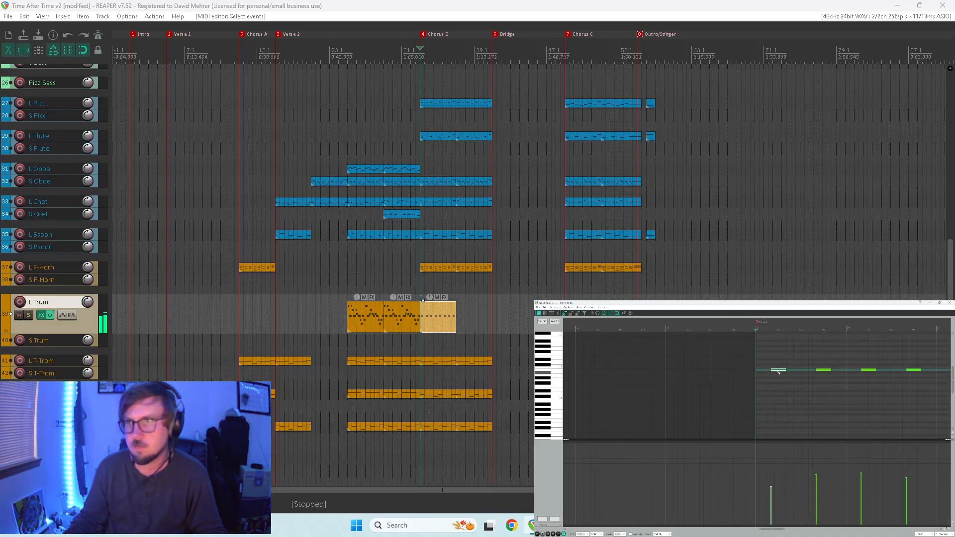
pyautogui.moveTo(778, 371); pyautogui.dragTo(779, 342)
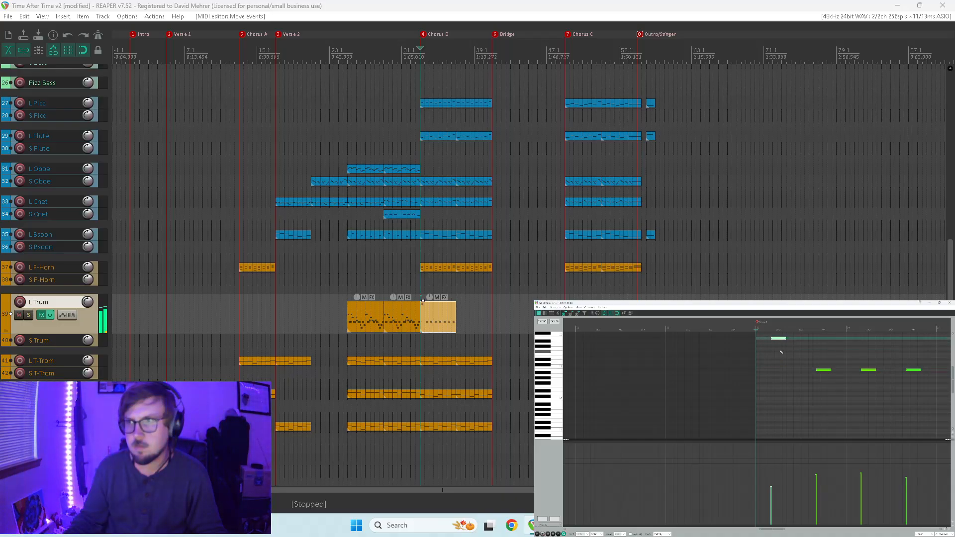
# Try to move all eight repeated L Trum notes up an octave and play the result.
pyautogui.scroll(-3, 783, 362)
pyautogui.moveTo(913, 361); pyautogui.dragTo(694, 391)
pyautogui.scroll(5, 771, 377)
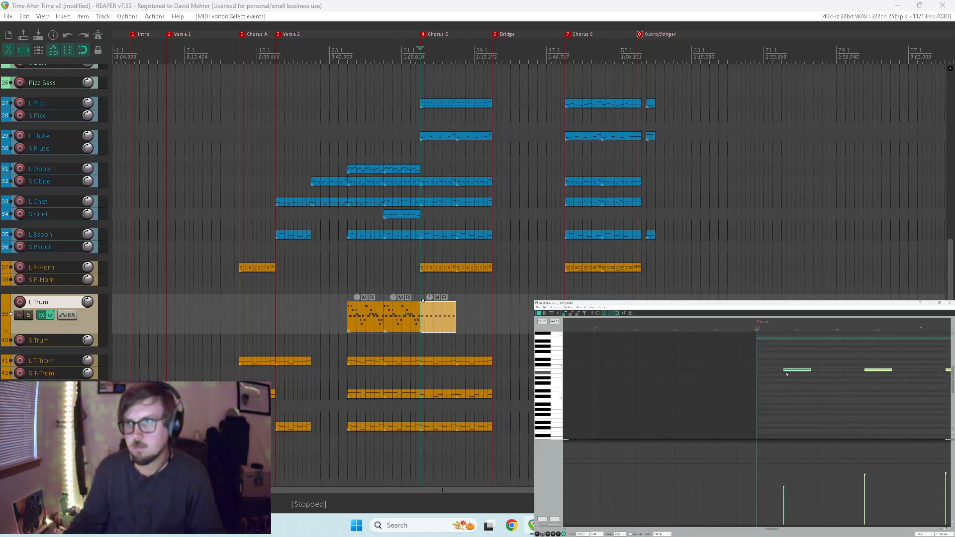
pyautogui.moveTo(788, 370); pyautogui.dragTo(790, 341)
pyautogui.press('space')
pyautogui.scroll(-3, 785, 355)
pyautogui.scroll(-4, 788, 358)
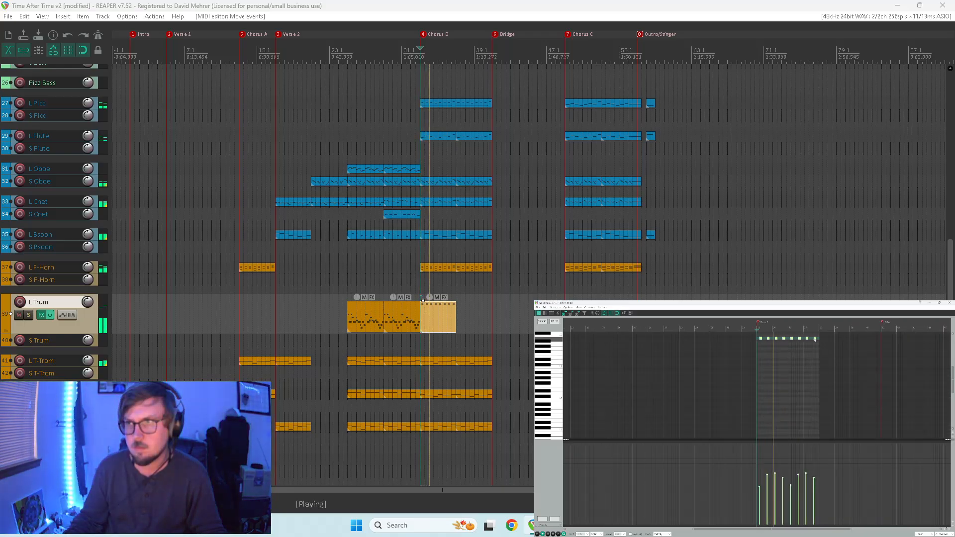
pyautogui.press('space')
pyautogui.press('space')
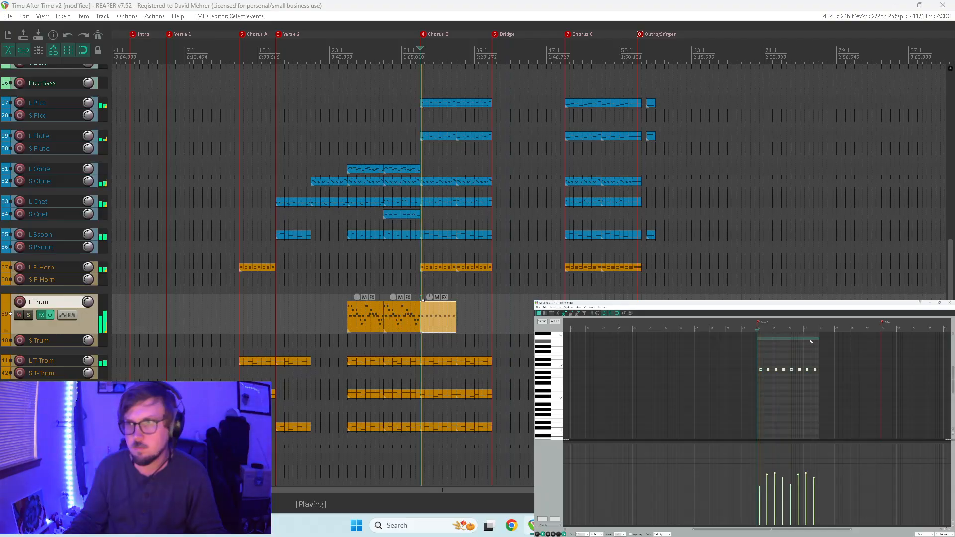
# Copy the eight repeated L Trum notes an octave up, each starting one note length earlier, and listen.
pyautogui.scroll(4, 800, 366)
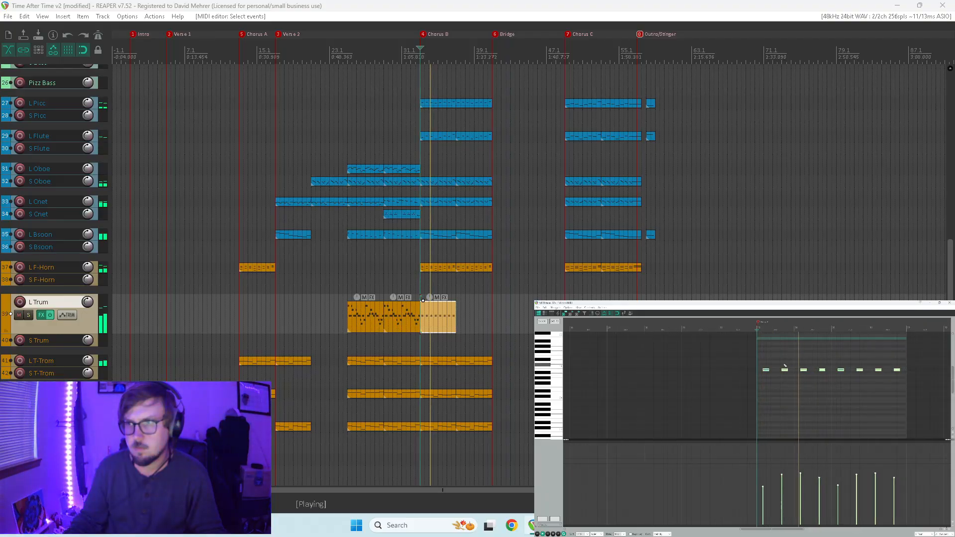
pyautogui.press('space')
pyautogui.scroll(2, 776, 369)
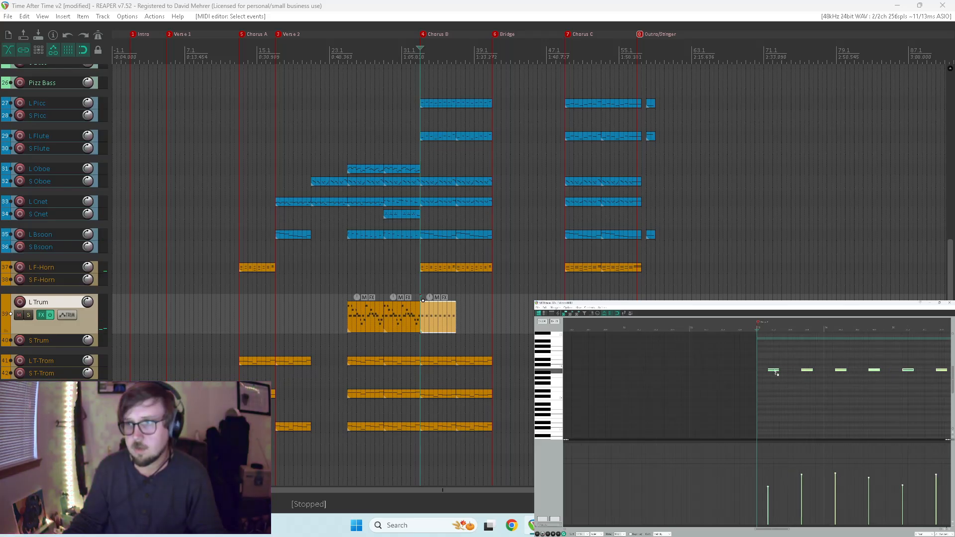
pyautogui.moveTo(776, 372); pyautogui.dragTo(769, 345)
pyautogui.press('space')
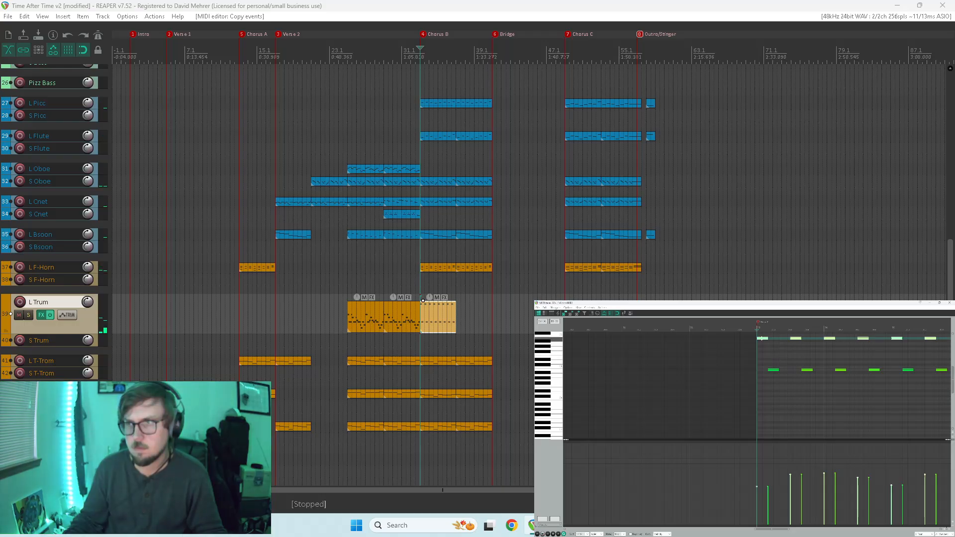
# Copy the upper row of L Trum notes down two octaves, each starting right after the middle note, and play Chorus B.
pyautogui.moveTo(763, 341); pyautogui.dragTo(791, 405)
pyautogui.press('space')
pyautogui.scroll(-2, 796, 390)
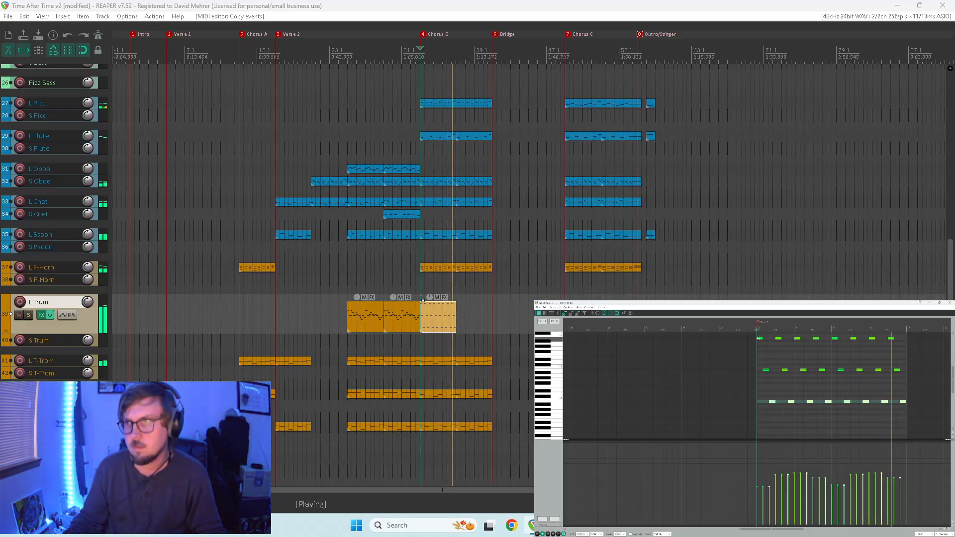
# Delete the lower row and the middle row of L Trum notes at Chorus B, playing the part between deletions.
pyautogui.press('Delete')
pyautogui.press('space')
pyautogui.press('space')
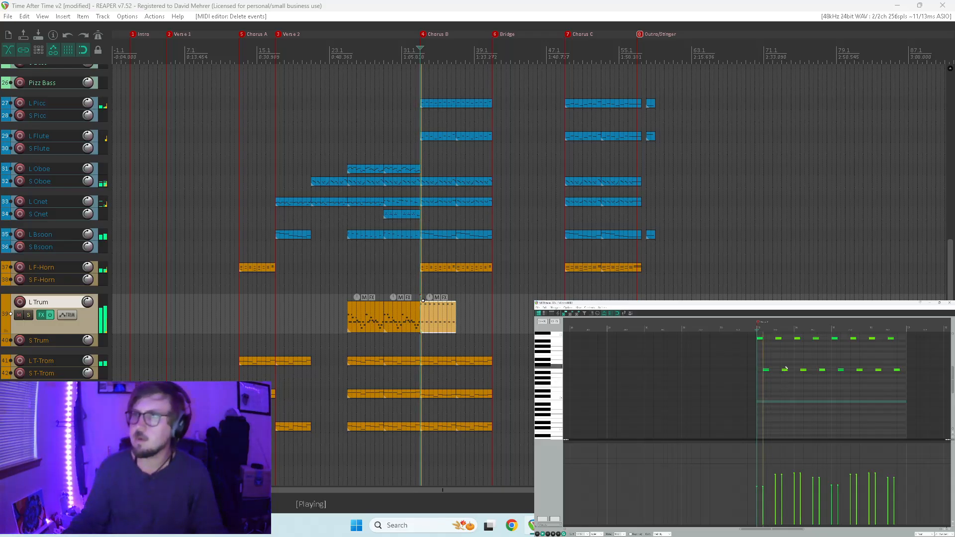
pyautogui.moveTo(763, 366); pyautogui.dragTo(937, 395)
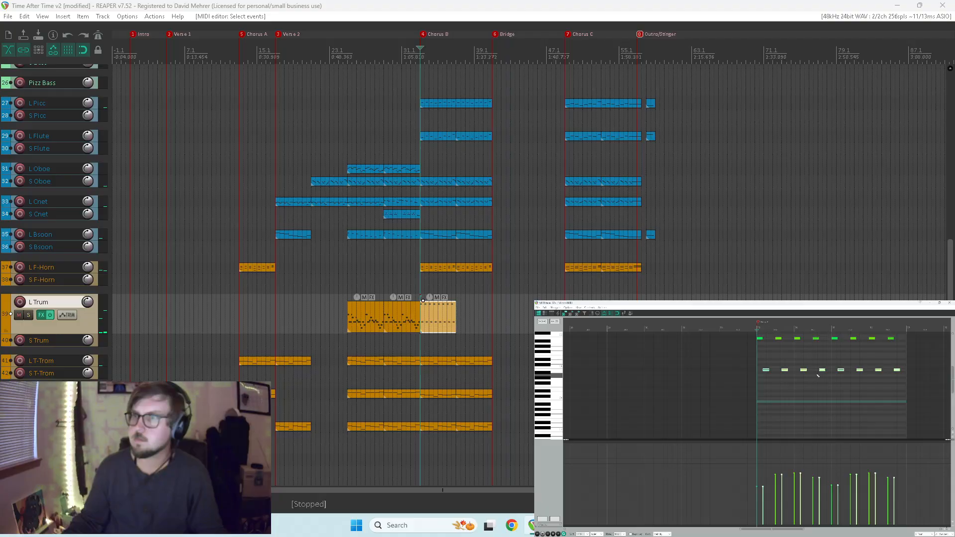
pyautogui.press('space')
pyautogui.press('Delete')
pyautogui.press('space')
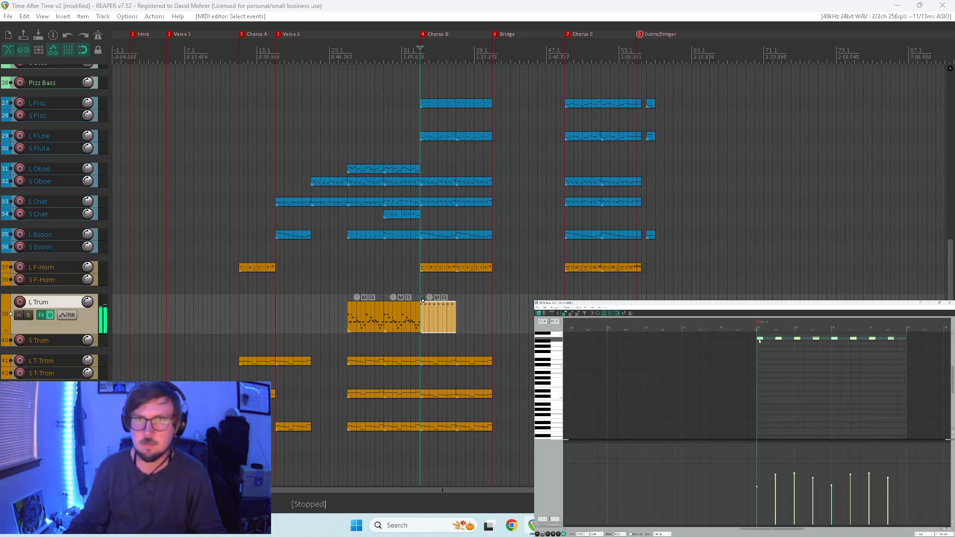
# Move the remaining upper row of L Trum notes down an octave, starting one note length later, and play it.
pyautogui.moveTo(759, 341); pyautogui.dragTo(767, 370)
pyautogui.scroll(5, 807, 372)
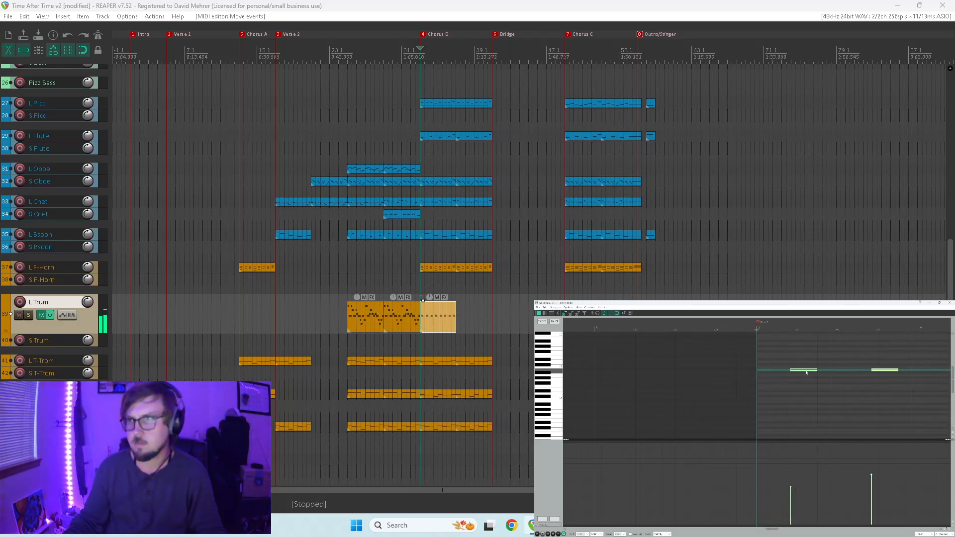
pyautogui.press('space')
pyautogui.scroll(-5, 796, 372)
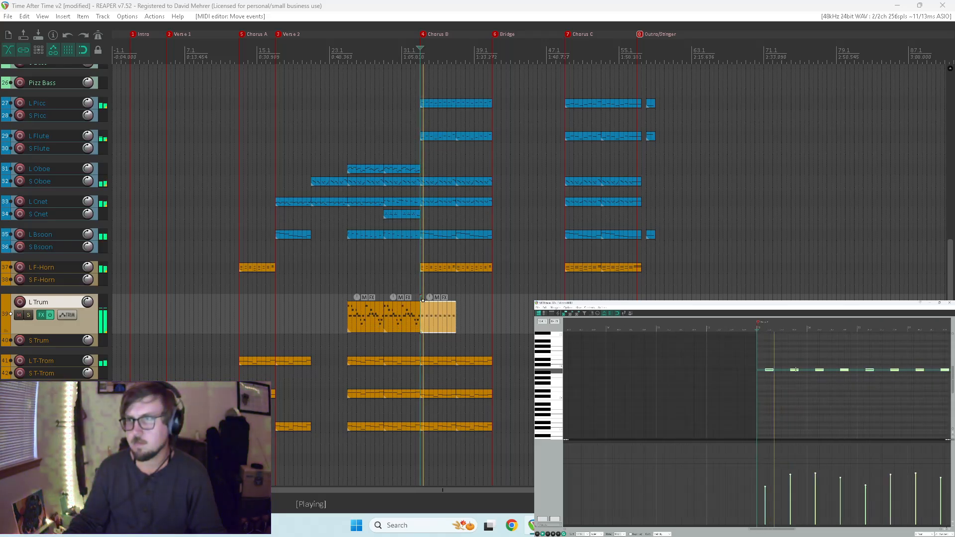
pyautogui.click(949, 303)
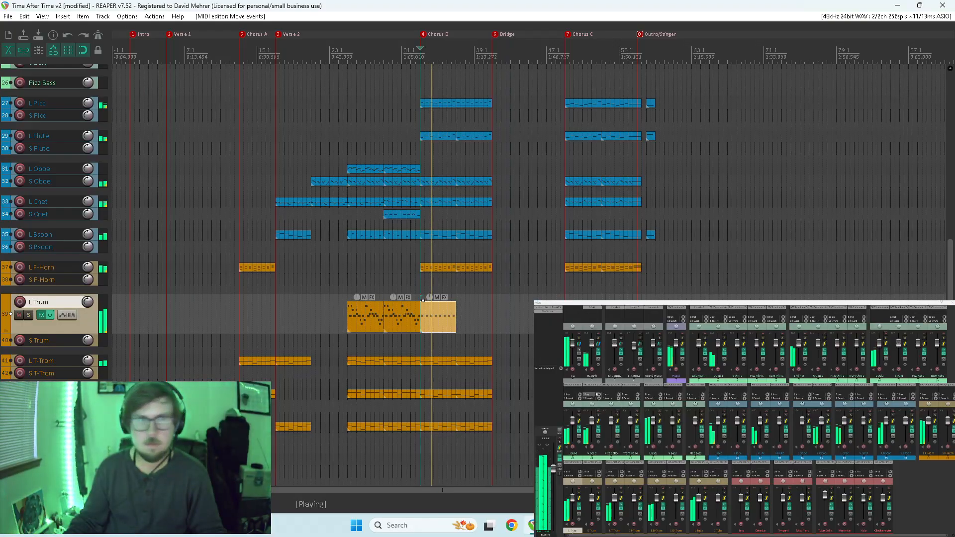
pyautogui.press('space')
# Lower the fourth L Trum note two semitones and raise the eighth three semitones, listening to the Chorus B phrase.
pyautogui.doubleClick(440, 322)
pyautogui.moveTo(814, 364); pyautogui.dragTo(821, 382)
pyautogui.scroll(2, 821, 381)
pyautogui.press('Home')
pyautogui.press('space')
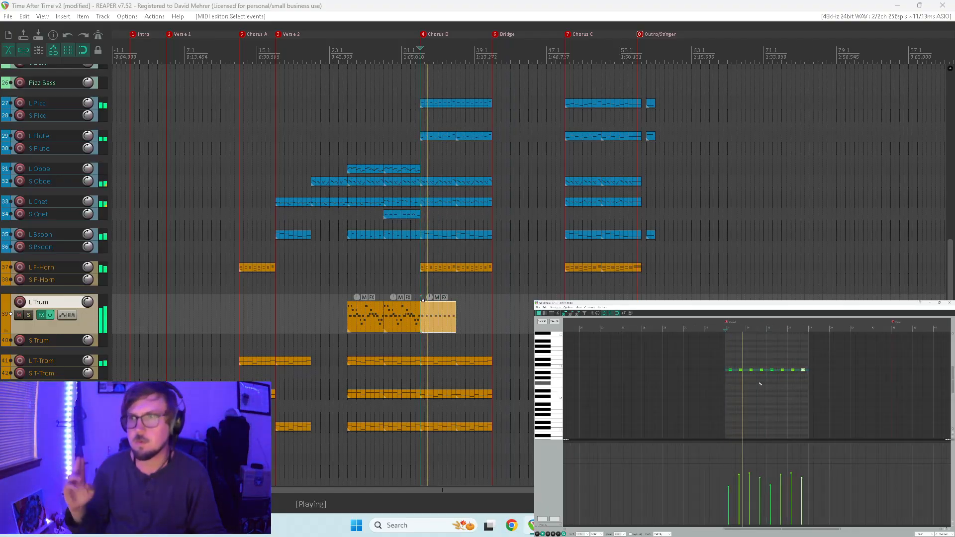
pyautogui.press('space')
pyautogui.click(761, 370)
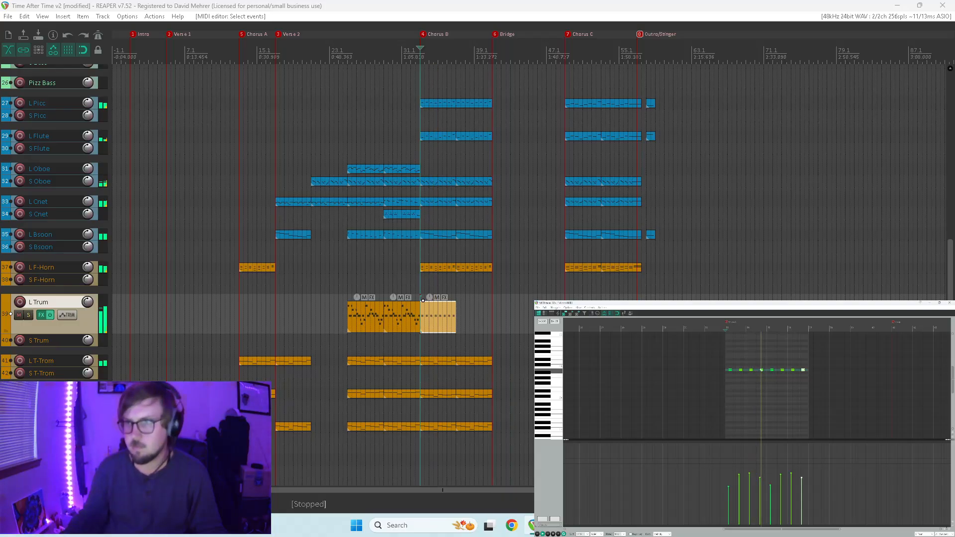
pyautogui.scroll(3, 763, 371)
pyautogui.scroll(-3, 846, 376)
pyautogui.press('space')
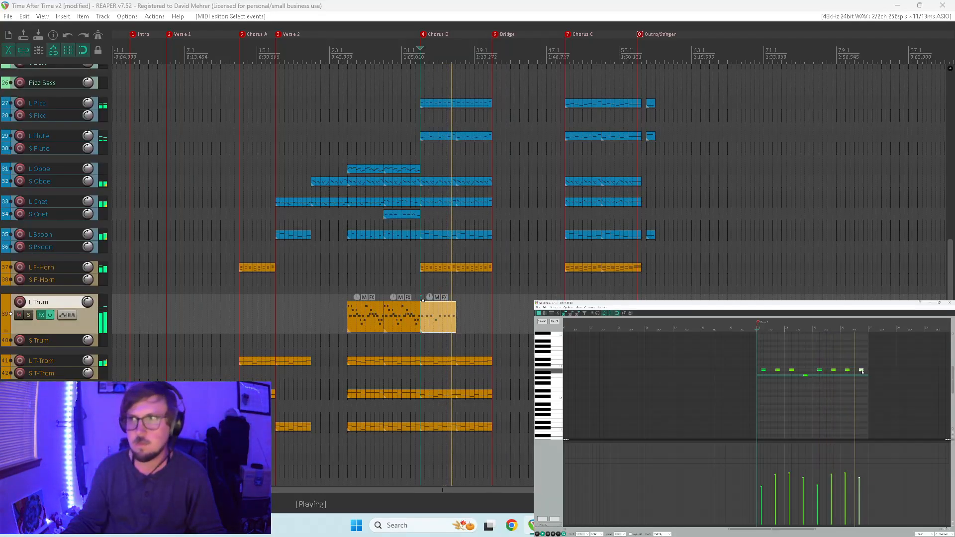
pyautogui.press('space')
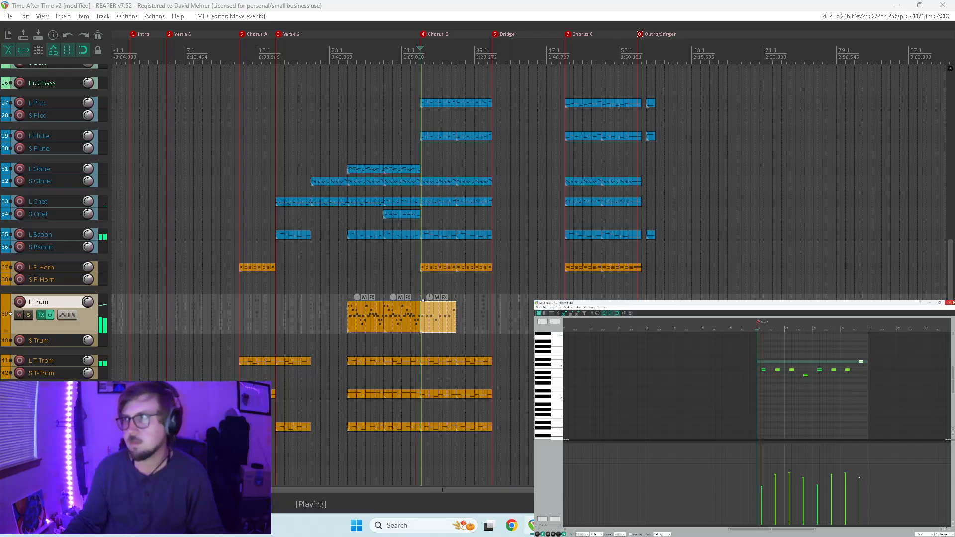
# Copy the edited L Trum item to the second half of Chorus B, and copy both Chorus B items to Chorus C.
pyautogui.press('Escape')
pyautogui.moveTo(443, 313); pyautogui.dragTo(485, 318)
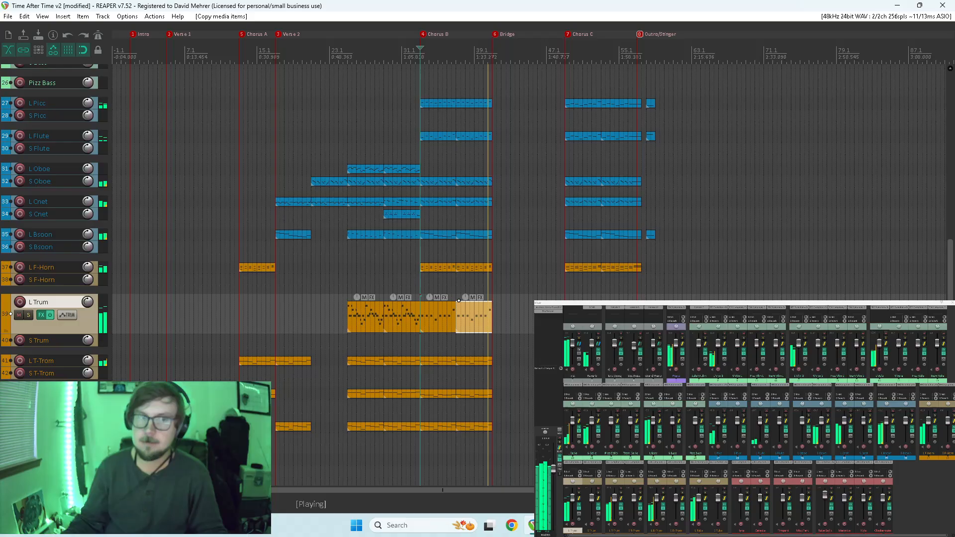
pyautogui.moveTo(511, 321); pyautogui.dragTo(587, 323)
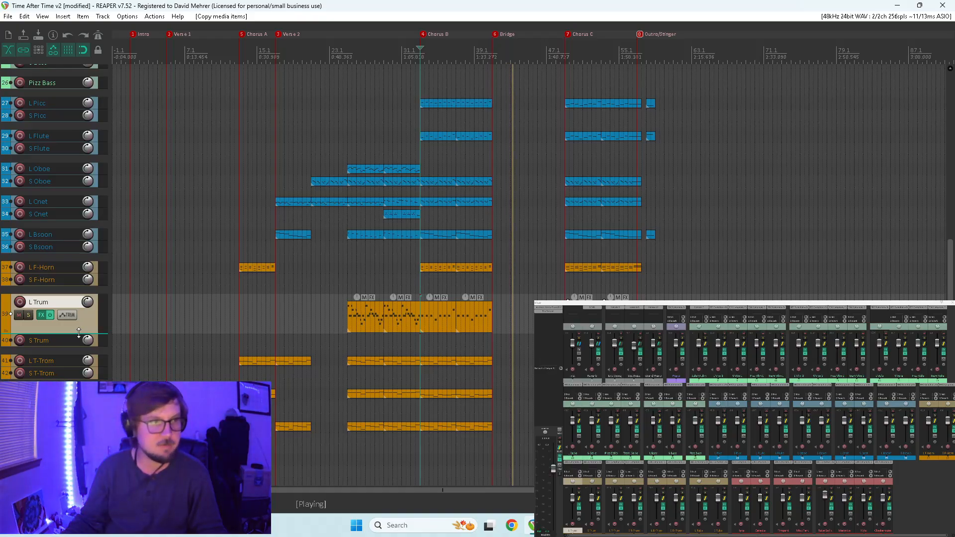
# Shrink the L Trum track and solo it with the long and short piccolo and flute tracks for playback from Chorus C.
pyautogui.moveTo(83, 333); pyautogui.dragTo(89, 282)
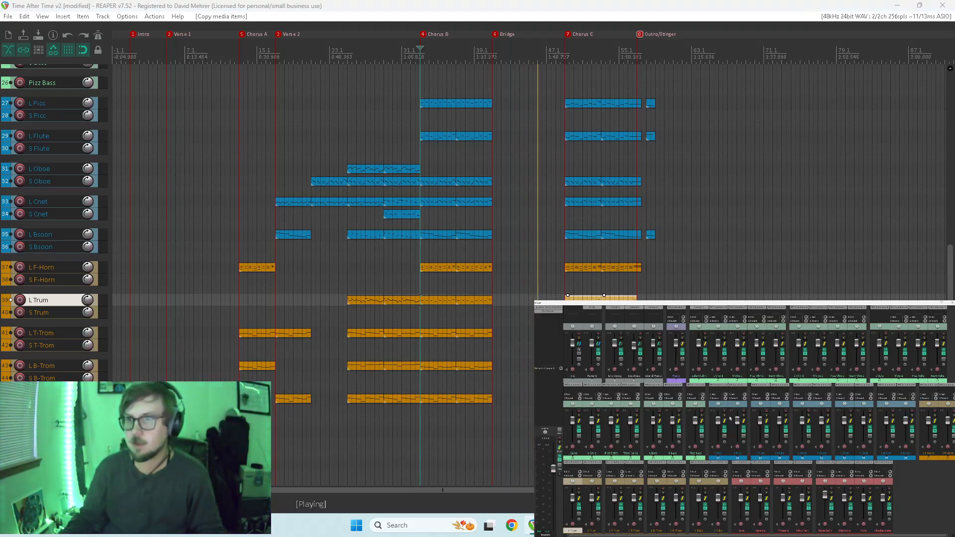
pyautogui.moveTo(724, 415); pyautogui.dragTo(784, 417)
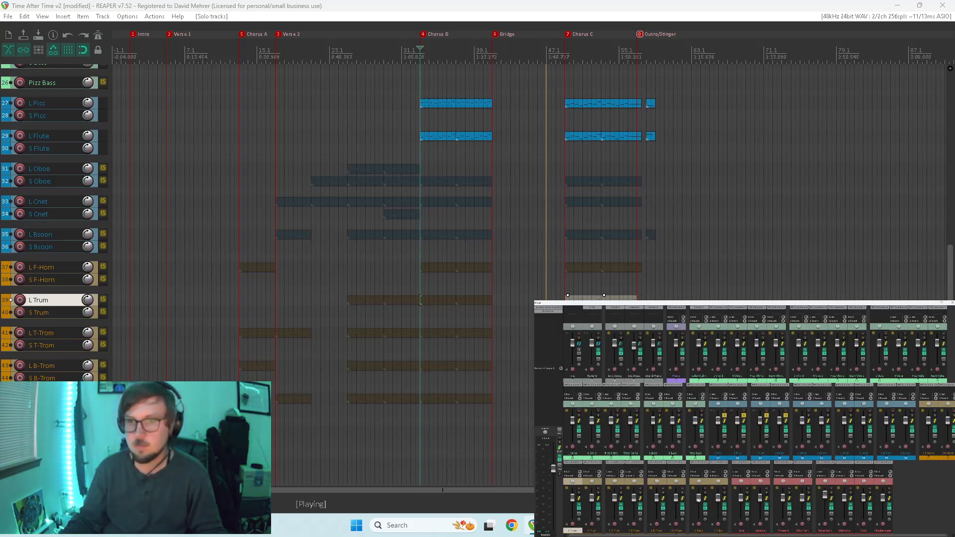
pyautogui.click(579, 493)
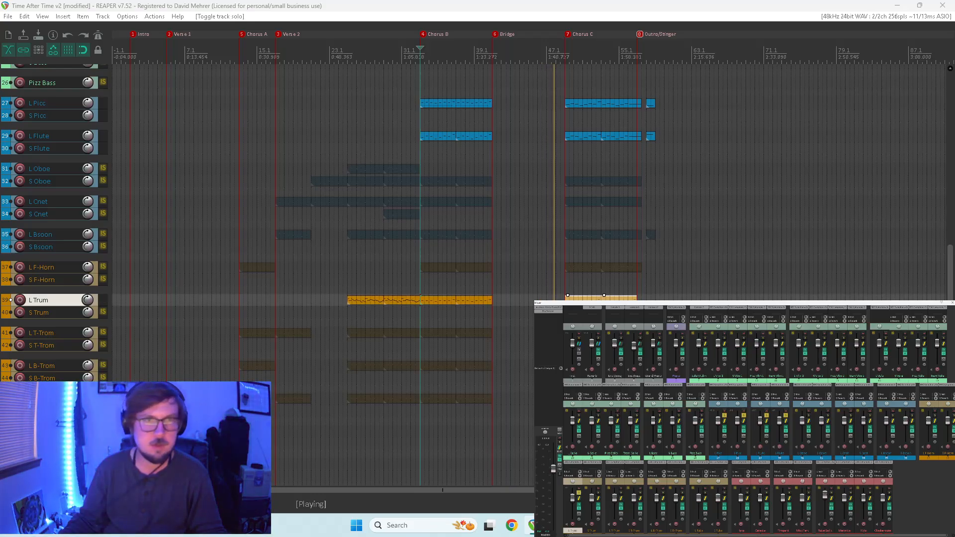
pyautogui.click(566, 280)
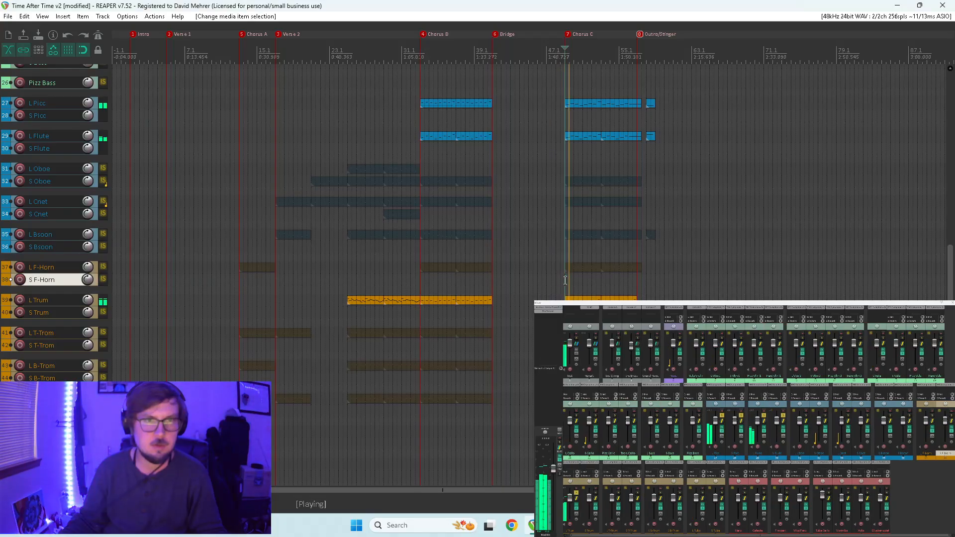
# Lengthen all eight notes in the first L Trum item of Chorus C and play from the Chorus C marker.
pyautogui.doubleClick(571, 298)
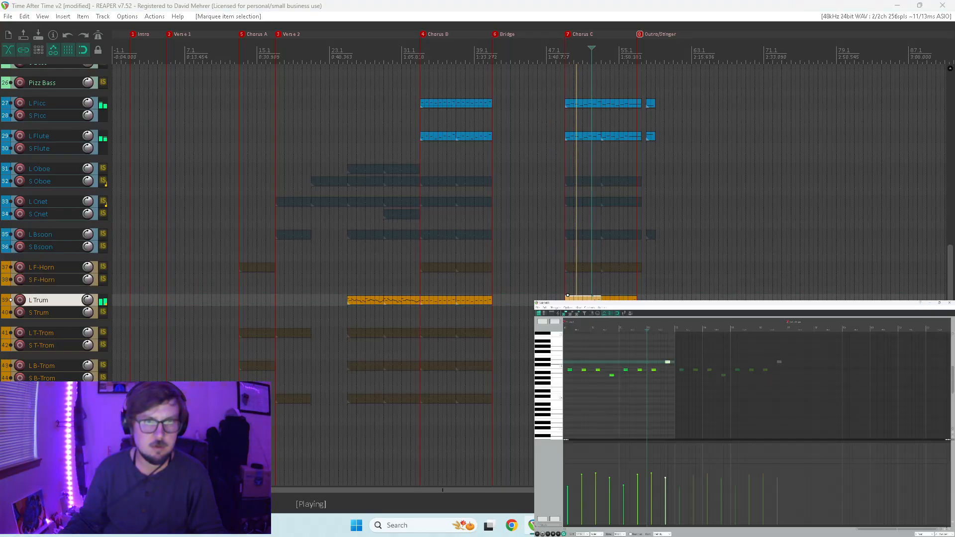
pyautogui.press('space')
pyautogui.moveTo(681, 355); pyautogui.dragTo(567, 391)
pyautogui.scroll(4, 572, 393)
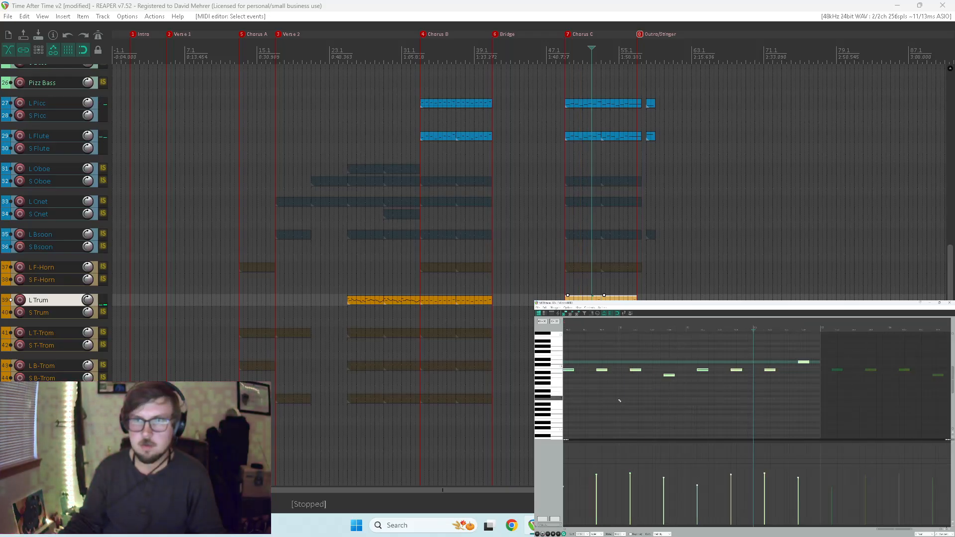
pyautogui.scroll(-3, 662, 386)
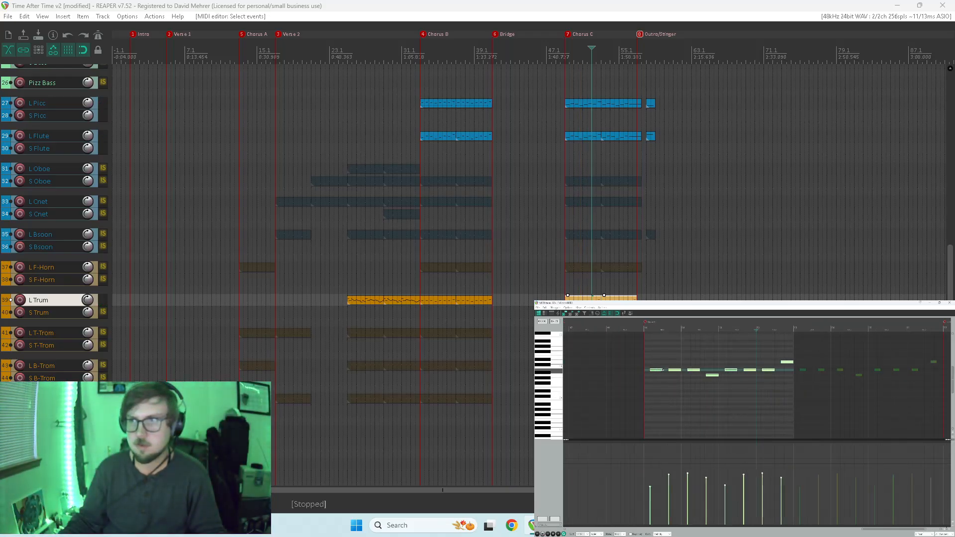
pyautogui.press('7')
pyautogui.press('space')
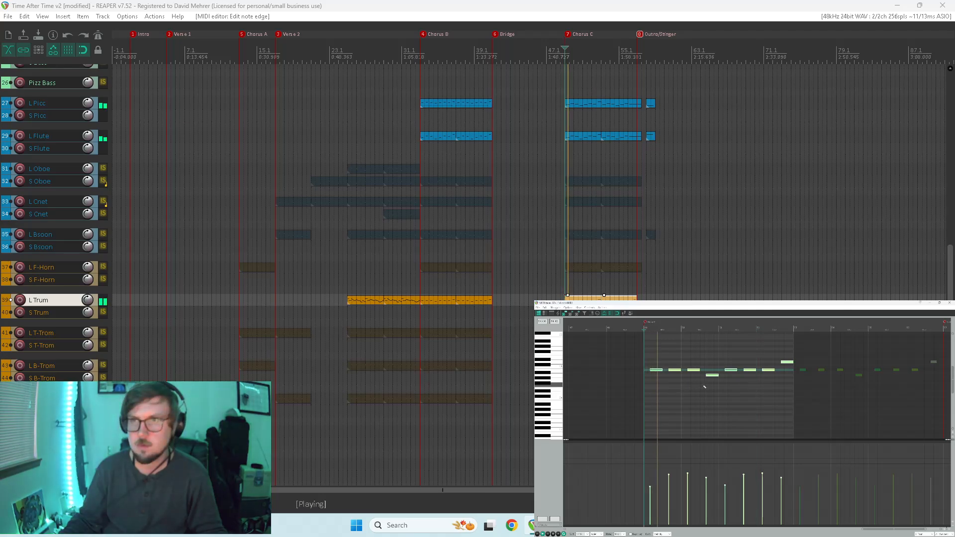
pyautogui.hotkey('ctrl', 'm')
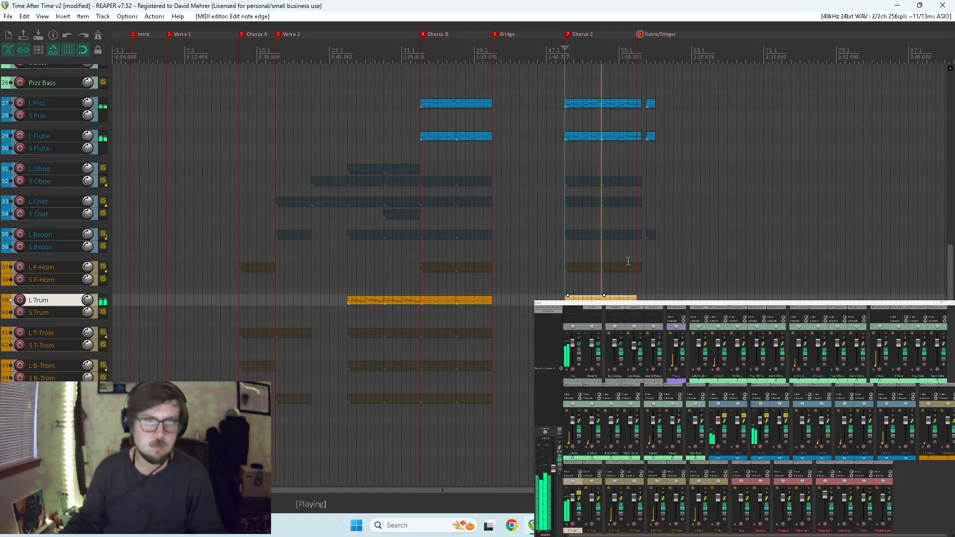
# Lengthen all eight notes in the second L Trum item of Chorus C by the same method during playback.
pyautogui.doubleClick(615, 298)
pyautogui.scroll(-5, 806, 369)
pyautogui.moveTo(797, 354); pyautogui.dragTo(714, 416)
pyautogui.scroll(6, 776, 396)
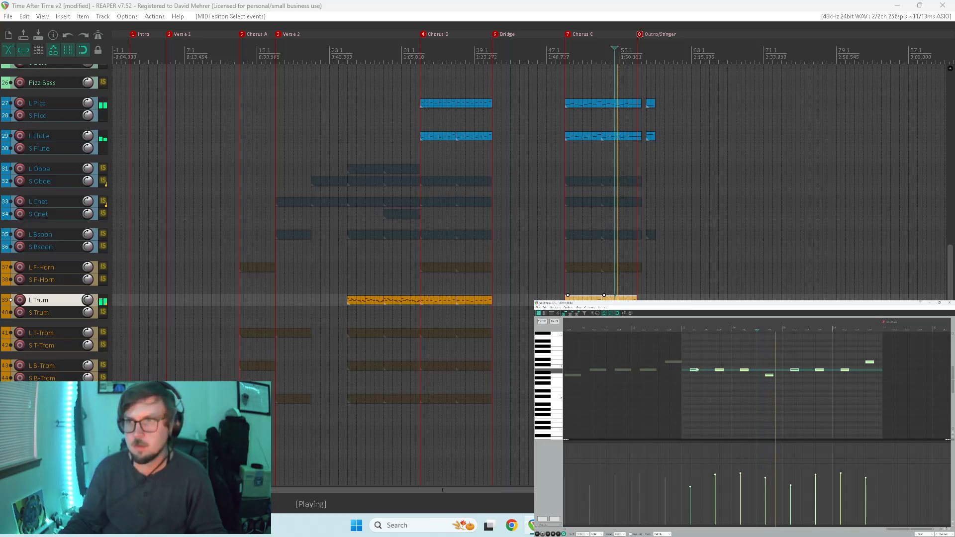
pyautogui.scroll(-3, 737, 379)
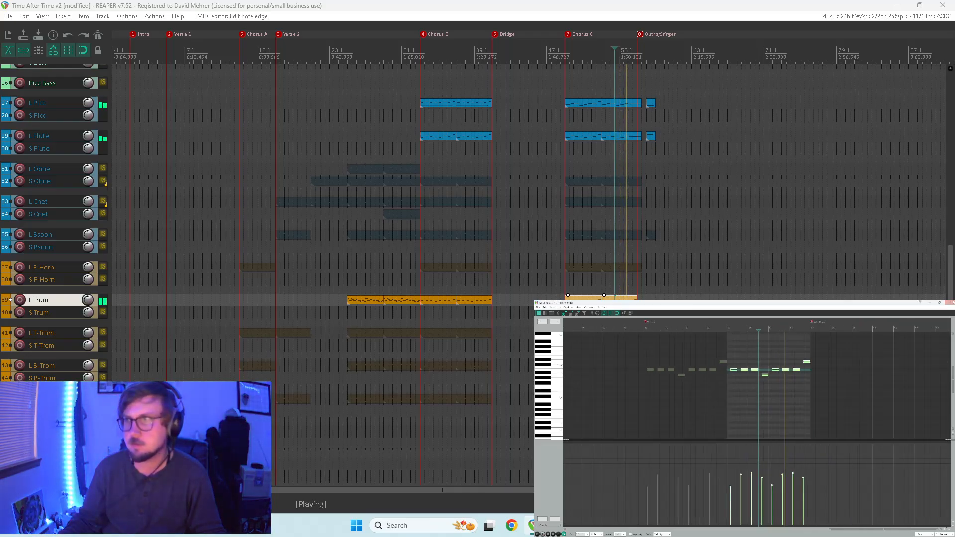
pyautogui.press('Escape')
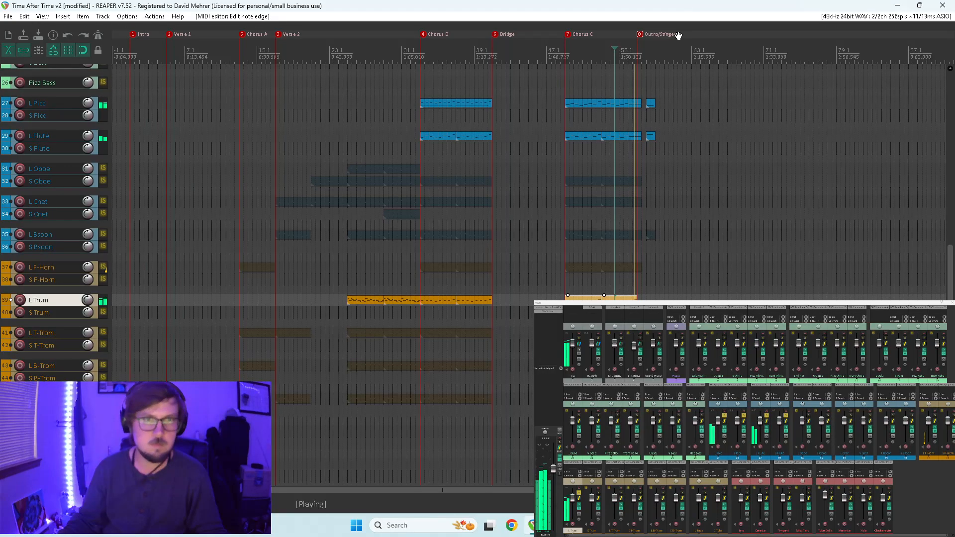
# Listen to the ending, split the final note off the last L Trum item, and move it to the start of the woodwinds' closing item.
pyautogui.scroll(4, 695, 207)
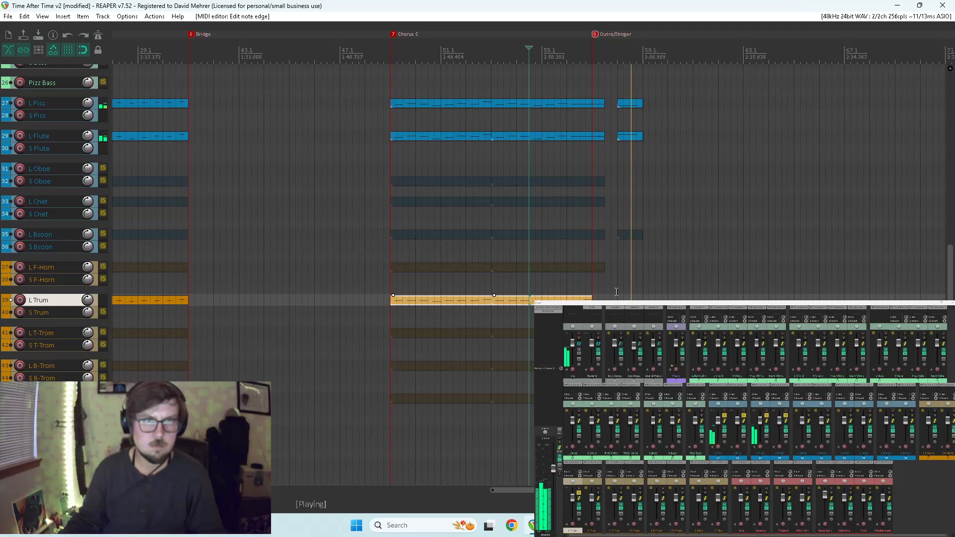
pyautogui.press('space')
pyautogui.click(566, 280)
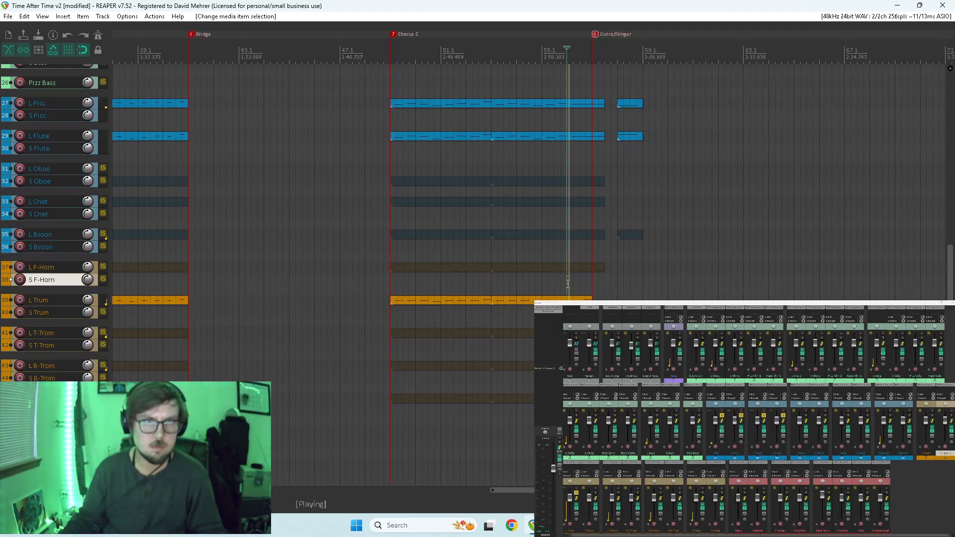
pyautogui.press('space')
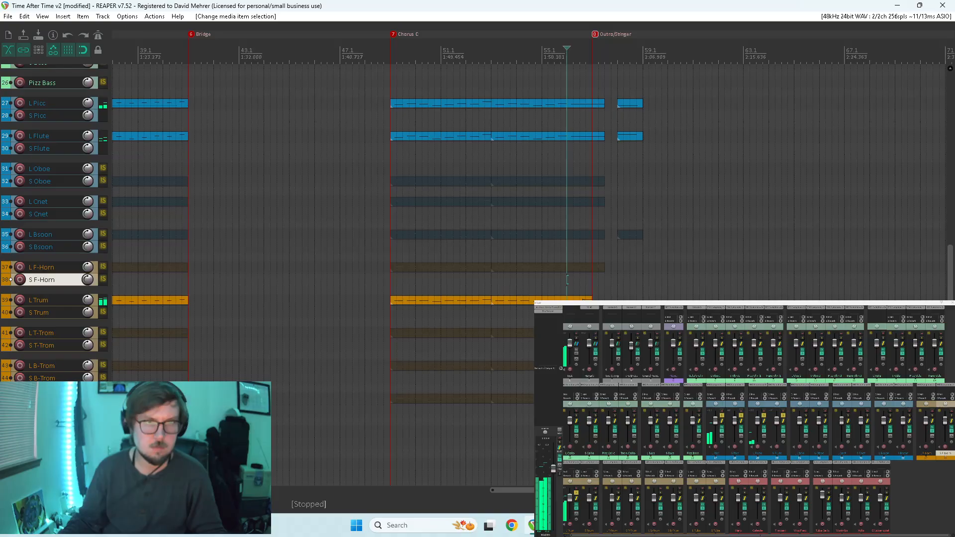
pyautogui.click(579, 299)
pyautogui.press('s')
pyautogui.moveTo(582, 298); pyautogui.dragTo(620, 295)
# Extend the second Chorus C L Trum item to where the woodwind items end, and stretch its last note to the item end.
pyautogui.doubleClick(572, 300)
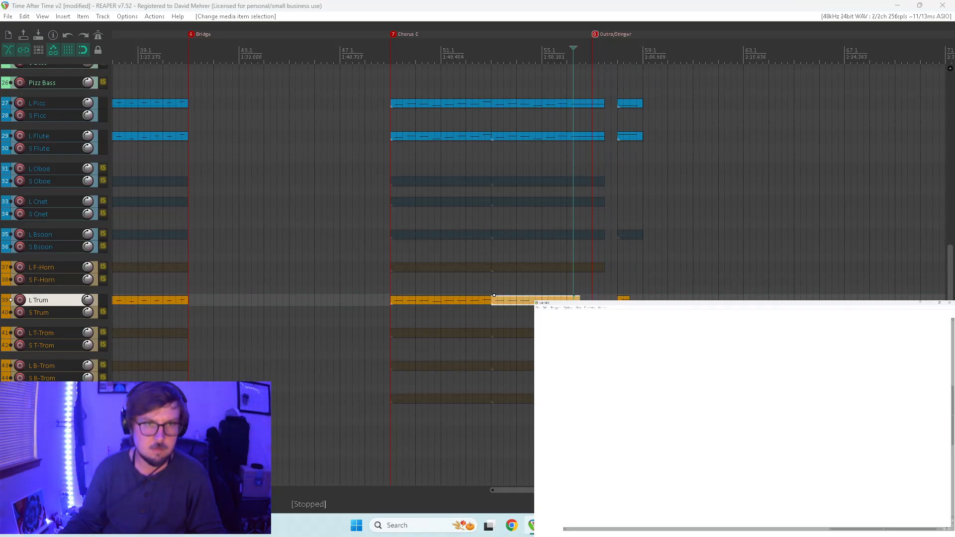
pyautogui.moveTo(768, 377); pyautogui.dragTo(803, 379)
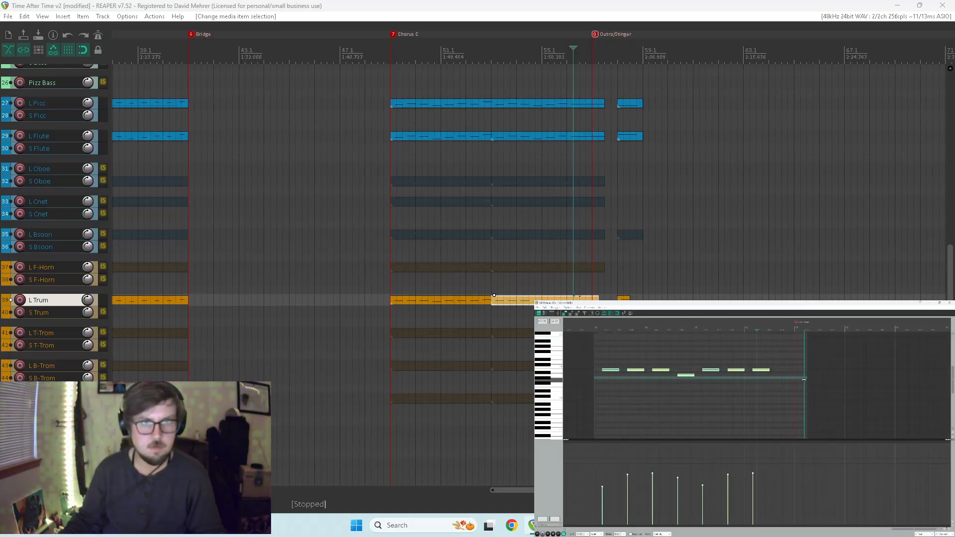
pyautogui.hotkey('ctrl', 'z')
pyautogui.click(766, 370)
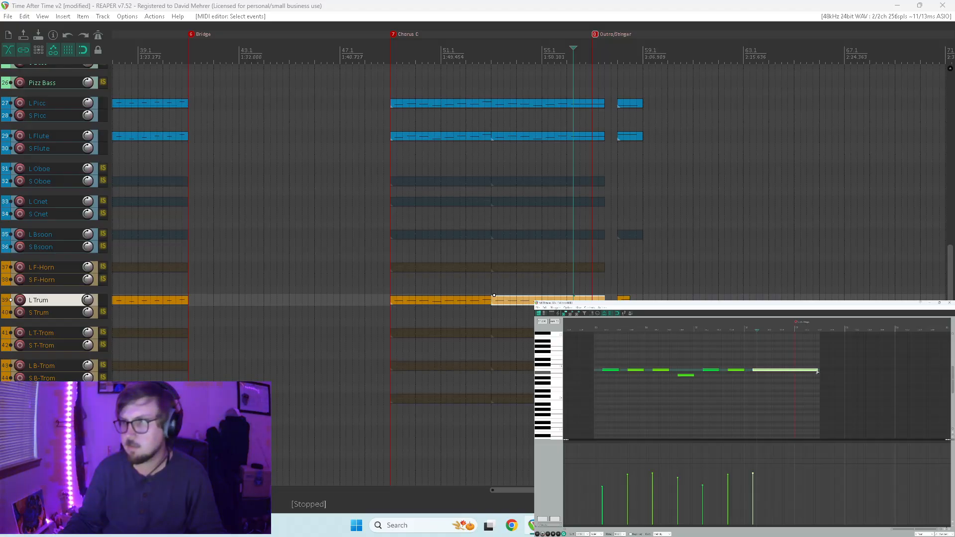
pyautogui.click(817, 370)
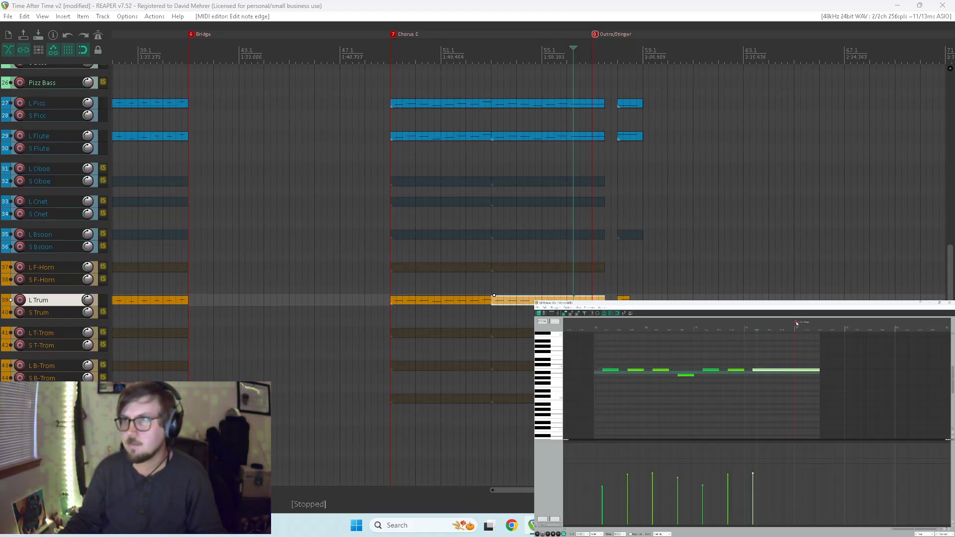
# Move the Outro/Stinger marker one bar later to the closing item's start, and shorten the L Trum note there.
pyautogui.moveTo(796, 322); pyautogui.dragTo(845, 325)
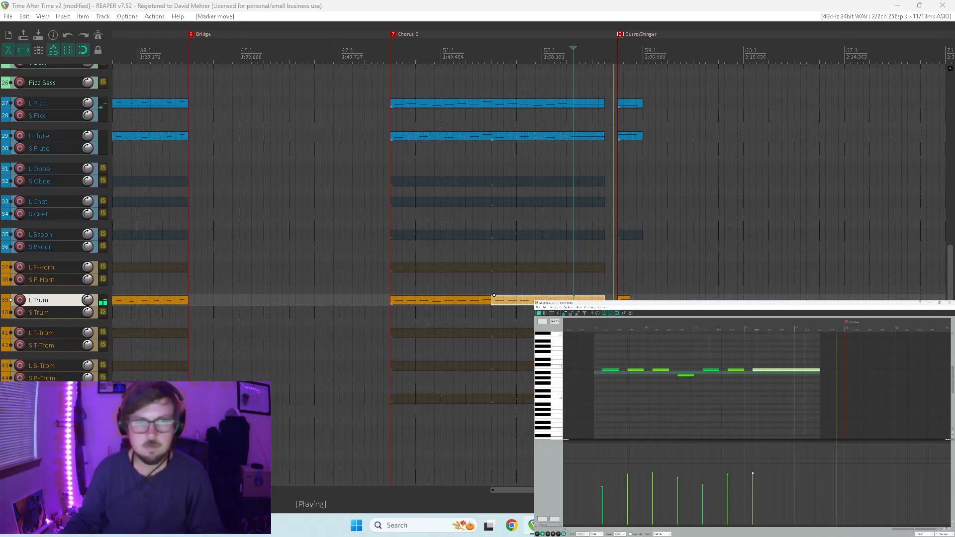
pyautogui.click(623, 299)
pyautogui.press('space')
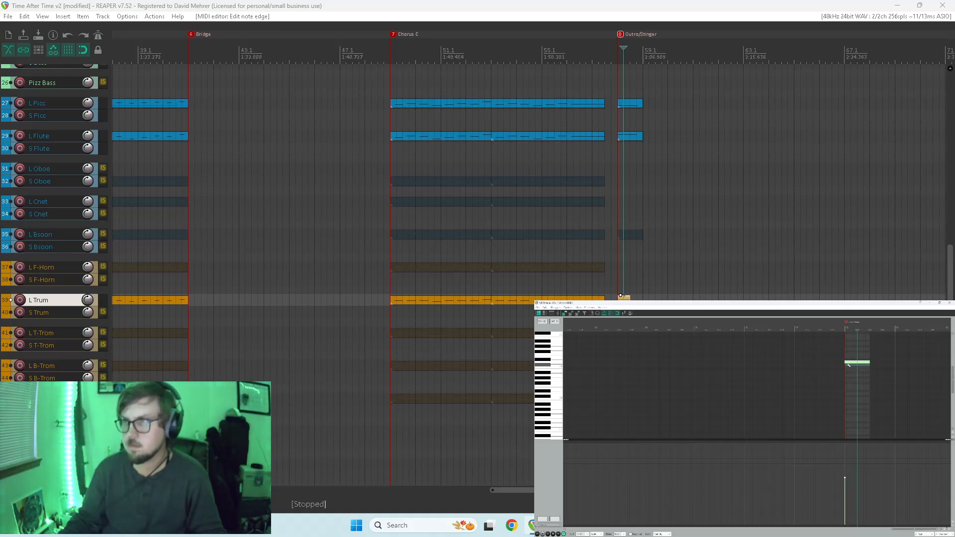
pyautogui.press('space')
pyautogui.click(824, 379)
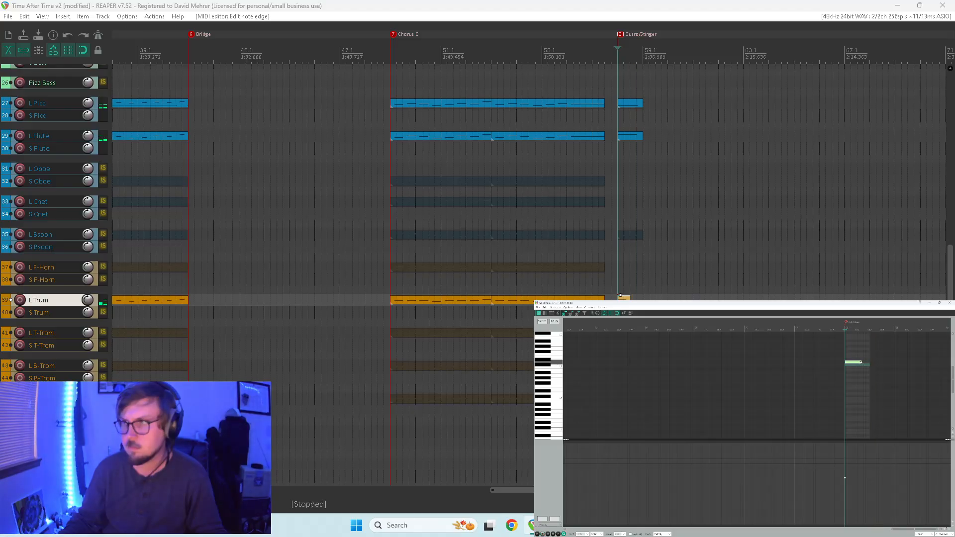
pyautogui.press('space')
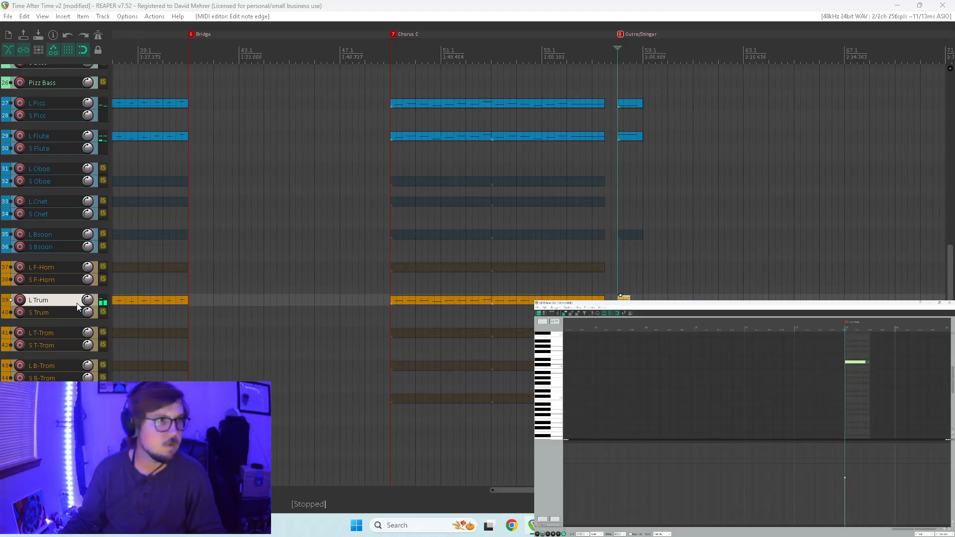
# Clear the track solos and play the full arrangement from the end of Chorus C into the Outro/Stinger.
pyautogui.moveTo(722, 302); pyautogui.dragTo(751, 5)
pyautogui.moveTo(725, 416); pyautogui.dragTo(778, 421)
pyautogui.click(578, 494)
pyautogui.click(919, 5)
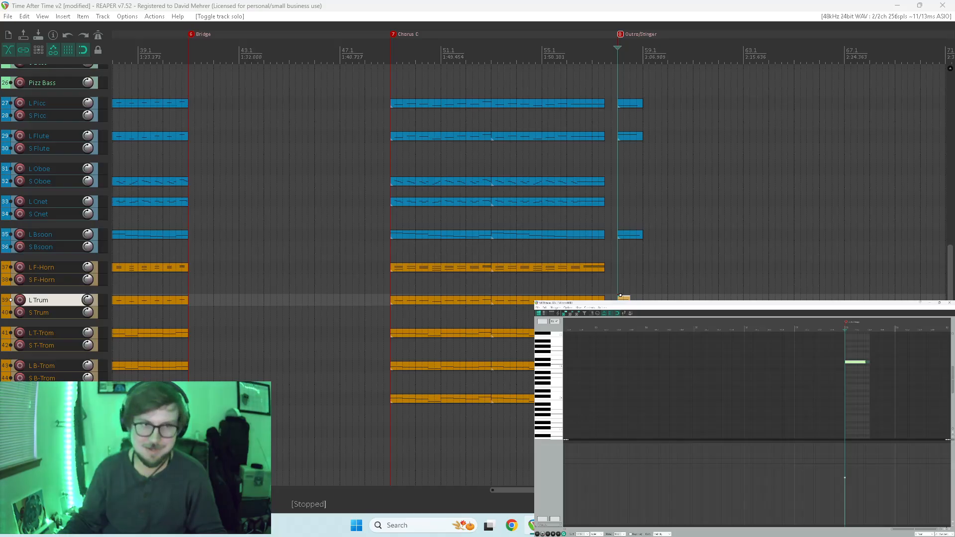
pyautogui.click(573, 431)
pyautogui.press('space')
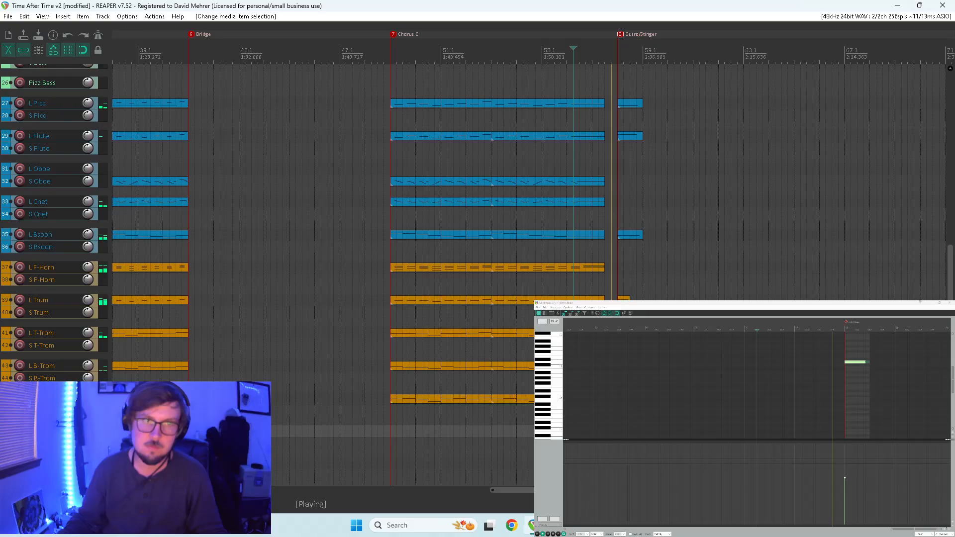
pyautogui.press('space')
# Extend the L Trum stinger item to the woodwinds' closing item end, remove its repeated second note, and lengthen the first.
pyautogui.click(628, 299)
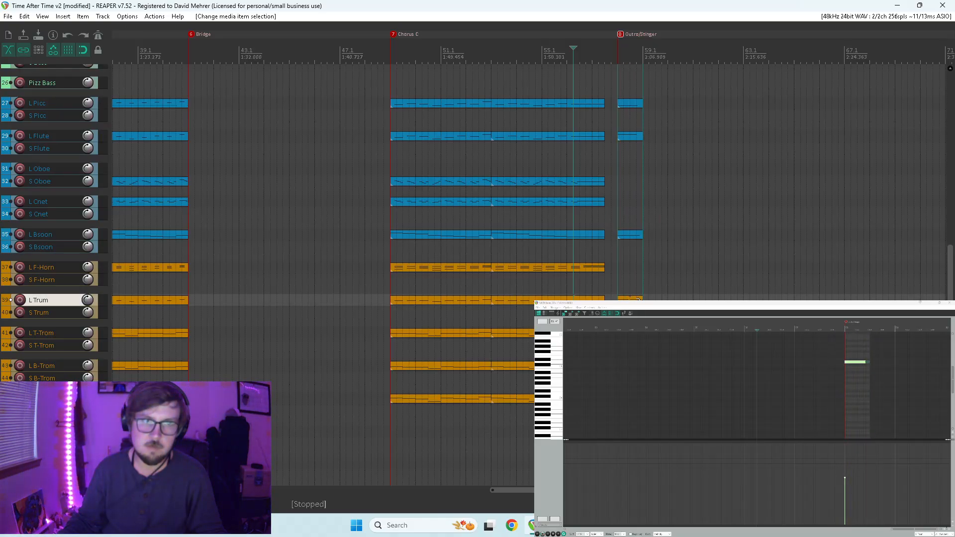
pyautogui.scroll(2, 752, 414)
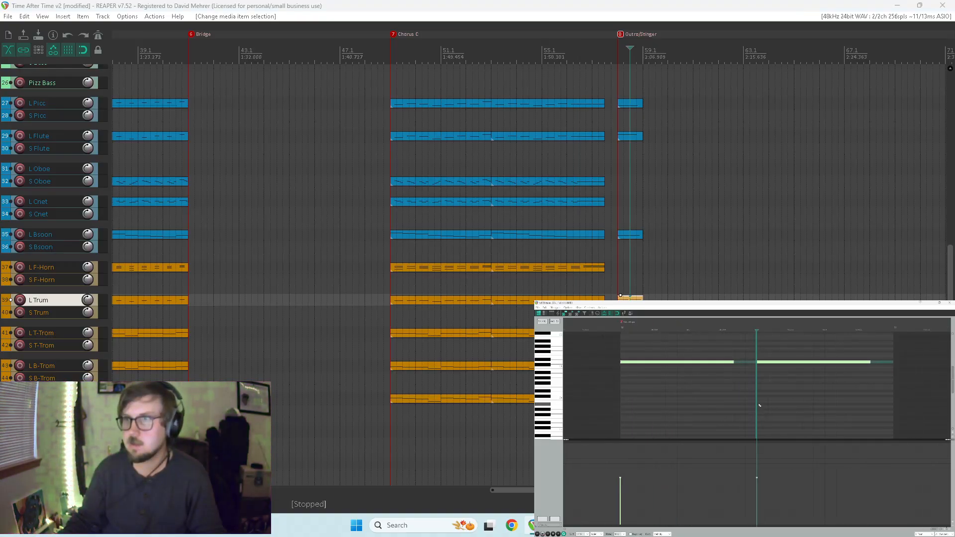
pyautogui.moveTo(755, 406); pyautogui.dragTo(879, 407)
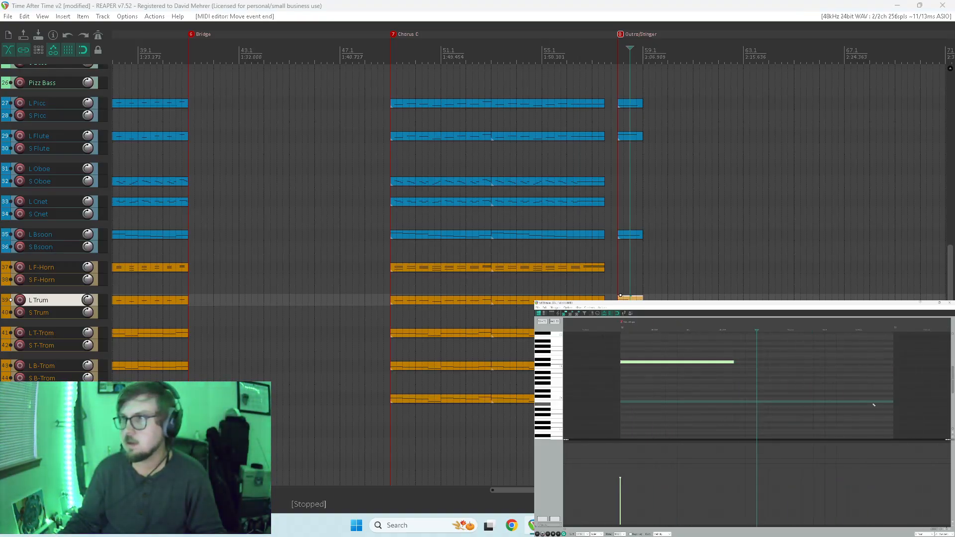
pyautogui.moveTo(731, 363); pyautogui.dragTo(820, 371)
# Play the stinger, shorten its L Trum note to about half the item's length, and replay it.
pyautogui.scroll(-2, 804, 398)
pyautogui.press('[')
pyautogui.press('space')
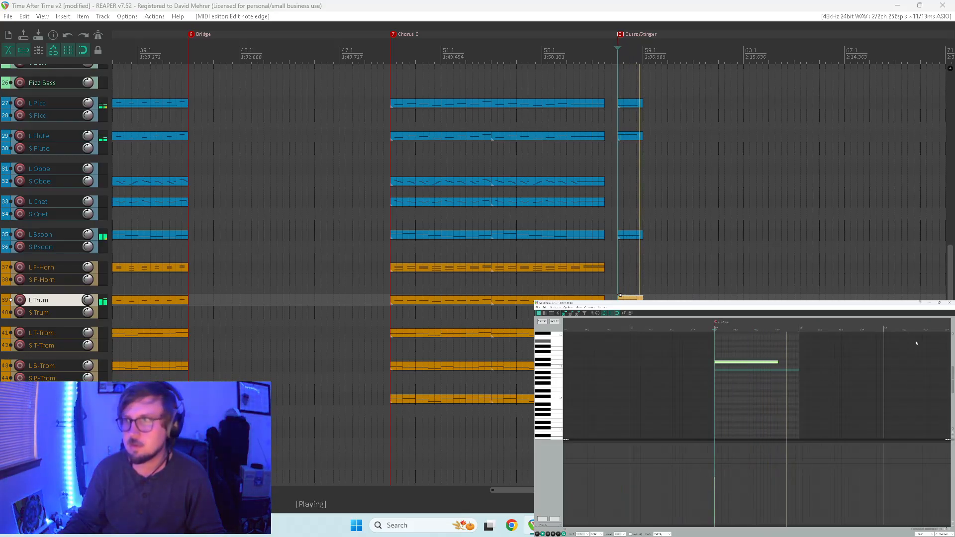
pyautogui.press('space')
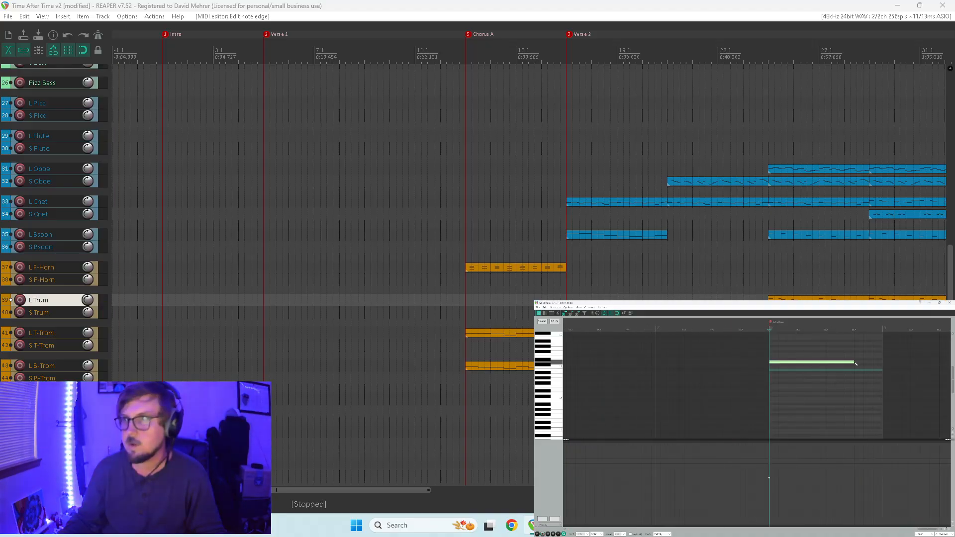
pyautogui.moveTo(850, 362); pyautogui.dragTo(817, 363)
pyautogui.press('space')
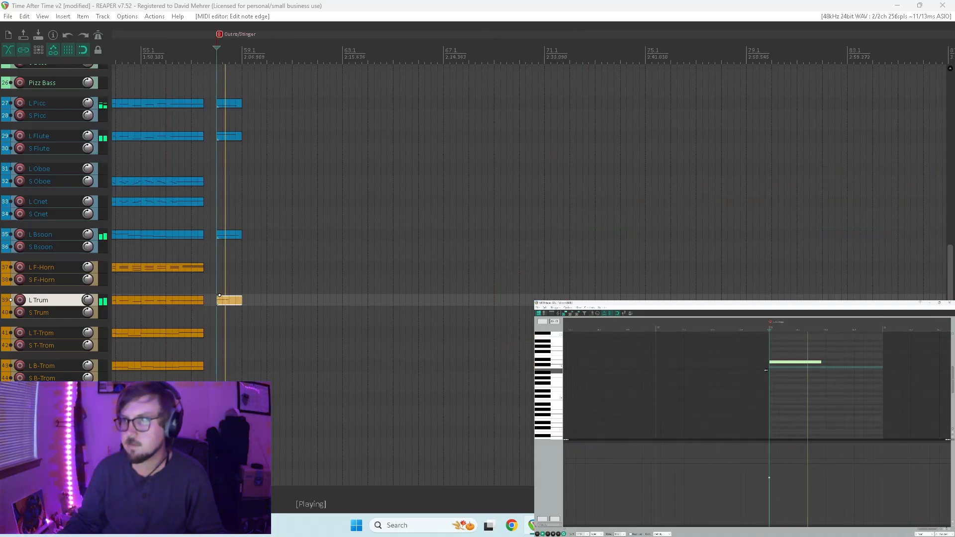
pyautogui.press('space')
# Lengthen the stinger's L Trum note in small increments to slightly past the item's midpoint, replaying after each change.
pyautogui.moveTo(821, 363); pyautogui.dragTo(824, 363)
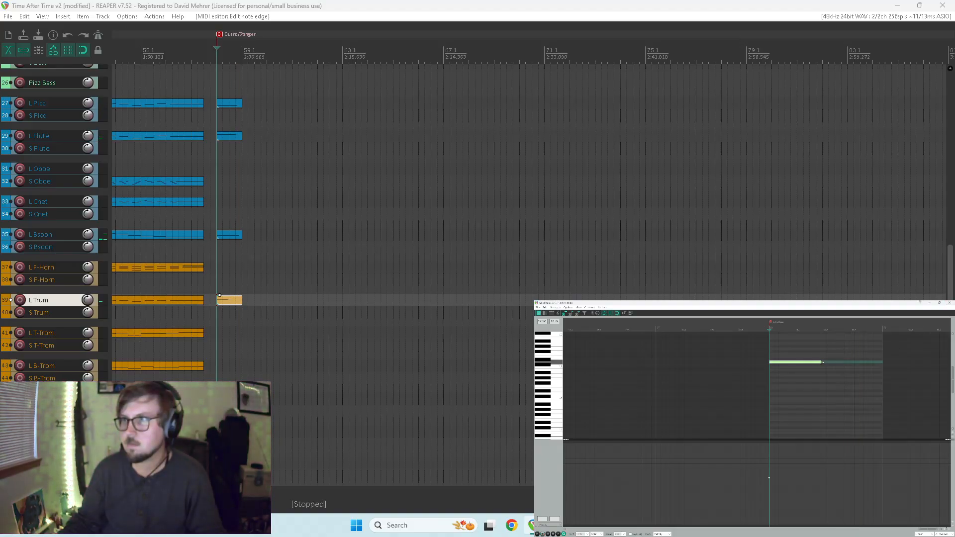
pyautogui.press('space')
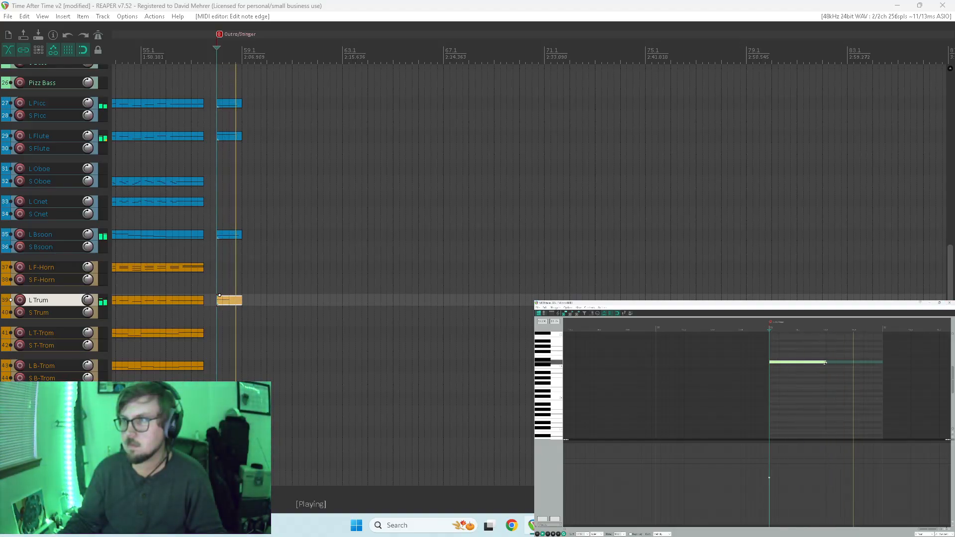
pyautogui.press('space')
pyautogui.moveTo(823, 363); pyautogui.dragTo(836, 366)
pyautogui.press('space')
pyautogui.press('space')
pyautogui.press('space')
# Close the MIDI editor and play the stinger with the mixer in view.
pyautogui.press('space')
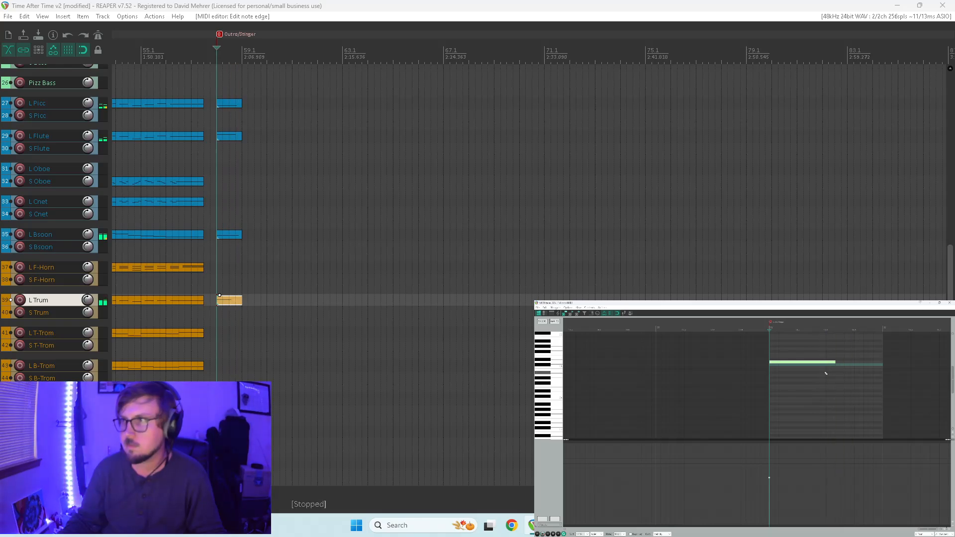
pyautogui.click(949, 303)
pyautogui.press('space')
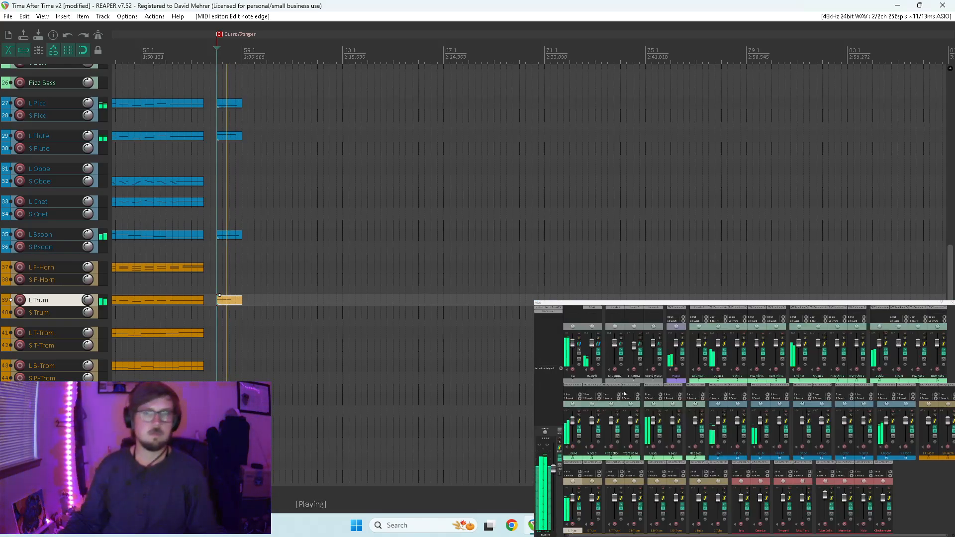
pyautogui.press('Home')
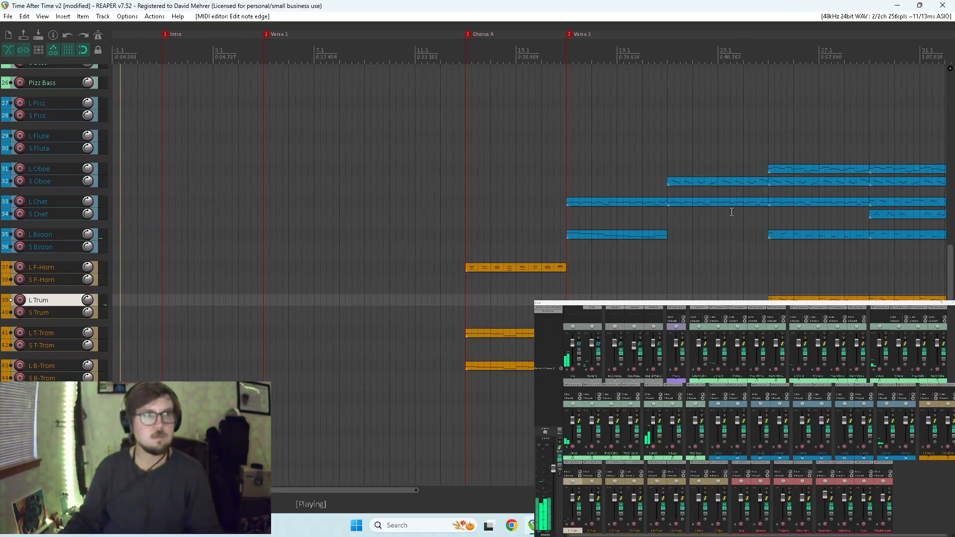
pyautogui.press('space')
# Play the arrangement from the second half of Chorus C through the Outro/Stinger.
pyautogui.scroll(-3, 499, 228)
pyautogui.scroll(2, 499, 226)
pyautogui.scroll(-2, 499, 228)
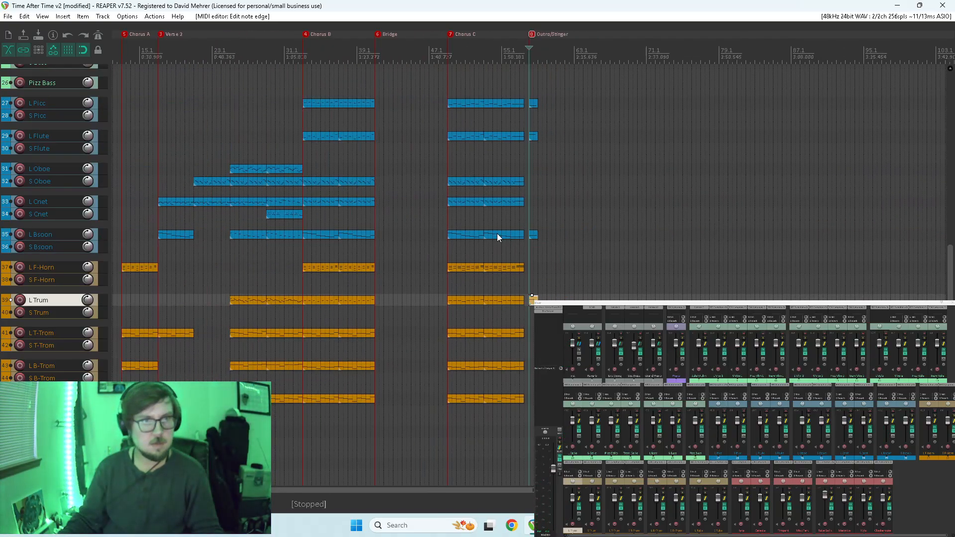
pyautogui.click(501, 282)
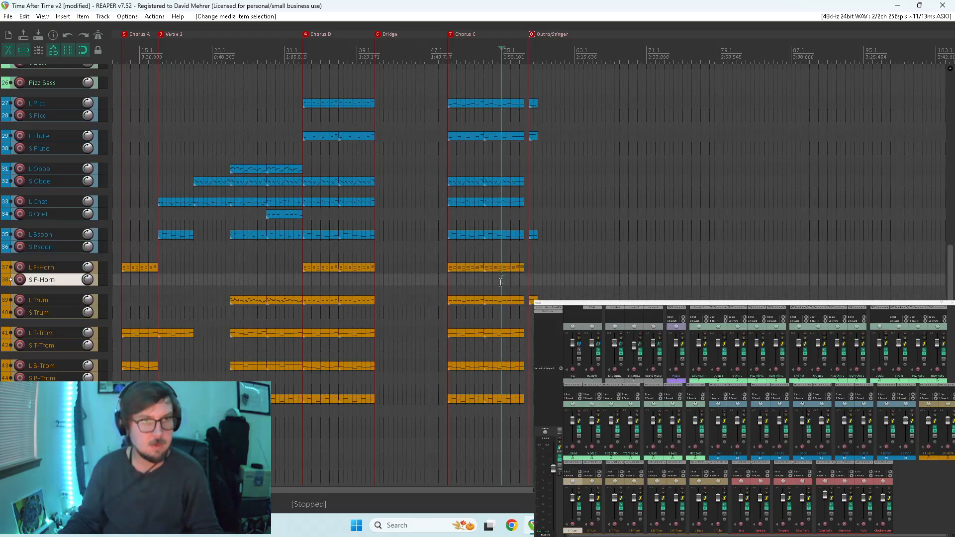
pyautogui.press('space')
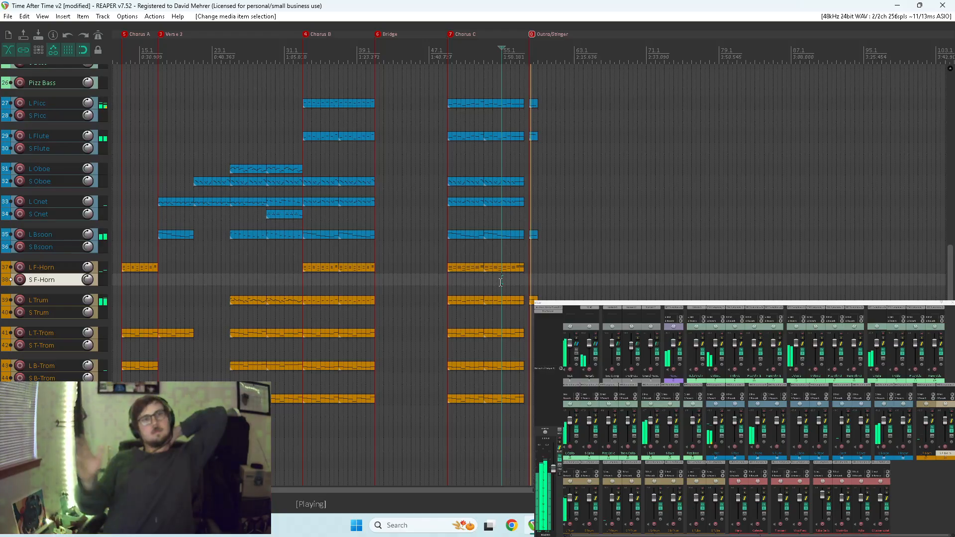
pyautogui.hscroll(-3, 500, 281)
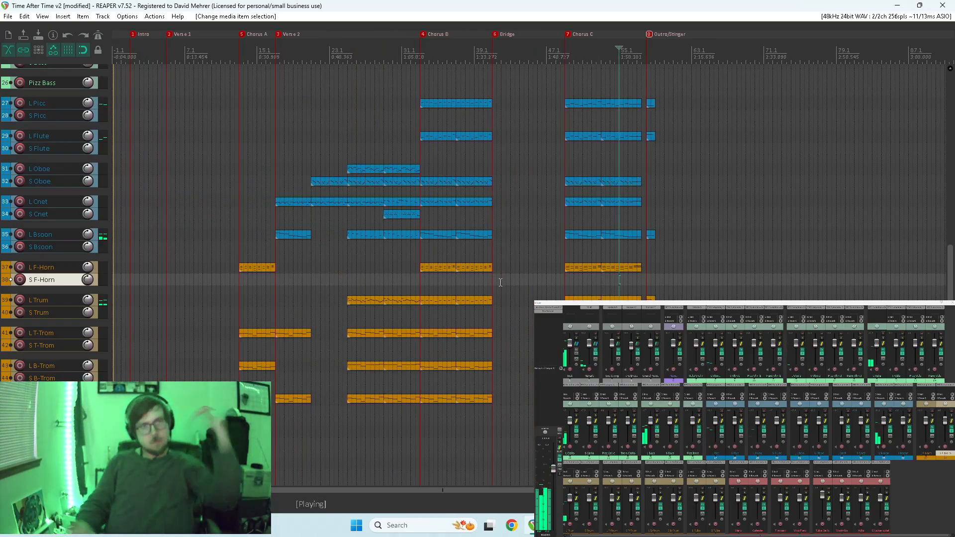
pyautogui.press('space')
# Lengthen the stinger's L Trum note to about three quarters of the item, and play from the end of Chorus C.
pyautogui.doubleClick(649, 296)
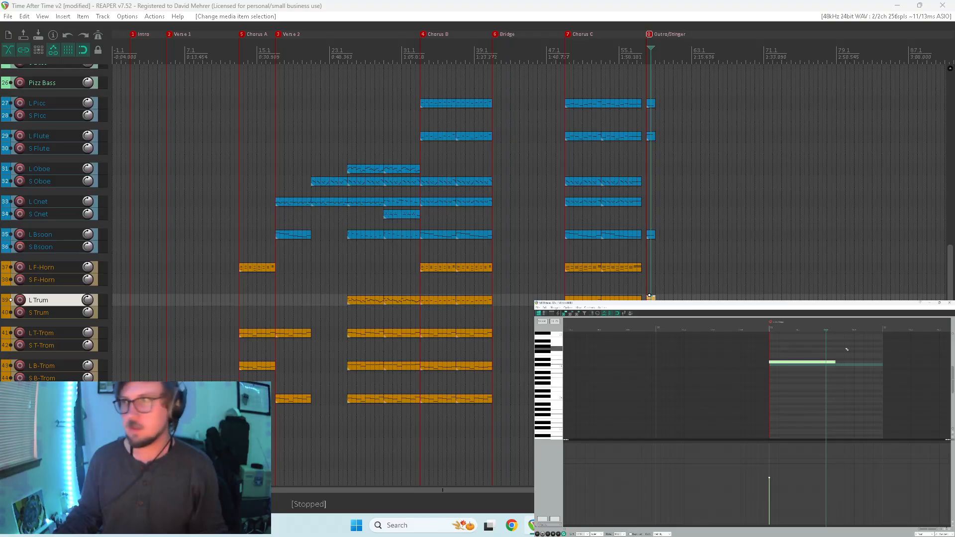
pyautogui.moveTo(848, 362); pyautogui.dragTo(853, 364)
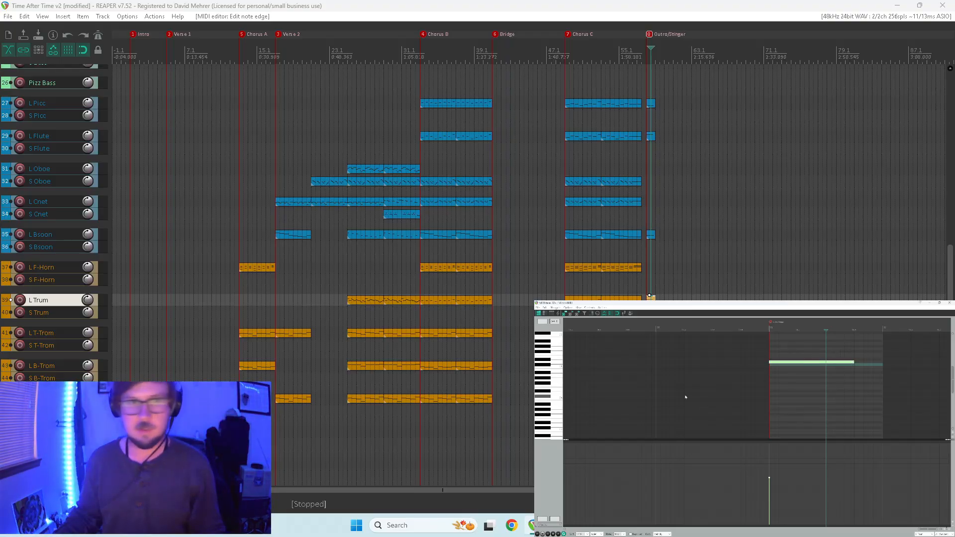
pyautogui.click(642, 281)
pyautogui.press('space')
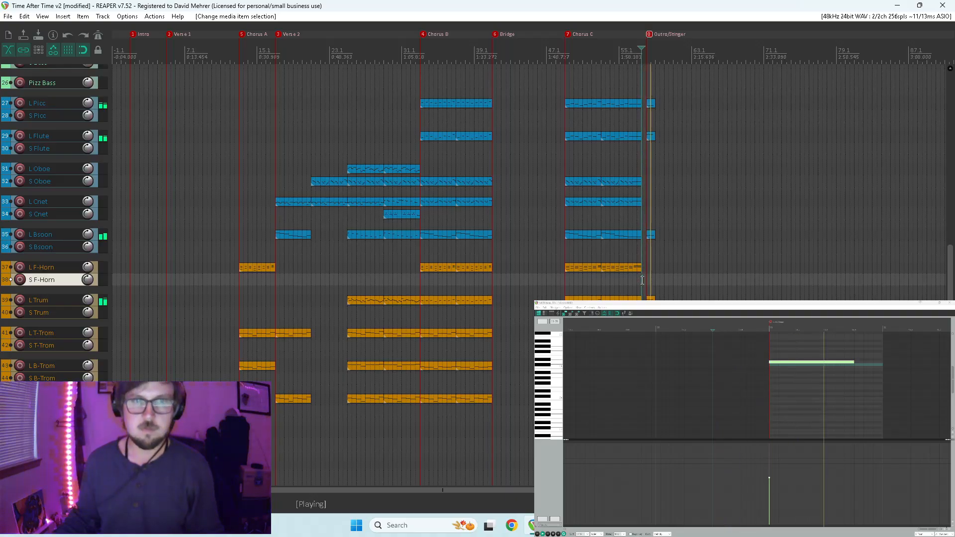
pyautogui.scroll(-5, 764, 264)
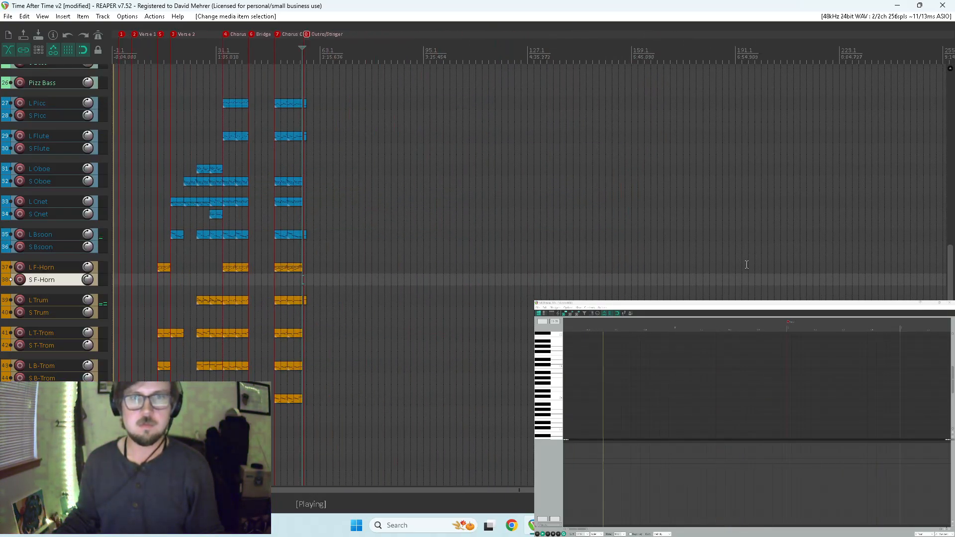
pyautogui.hotkey('ctrl', 'm')
pyautogui.press('space')
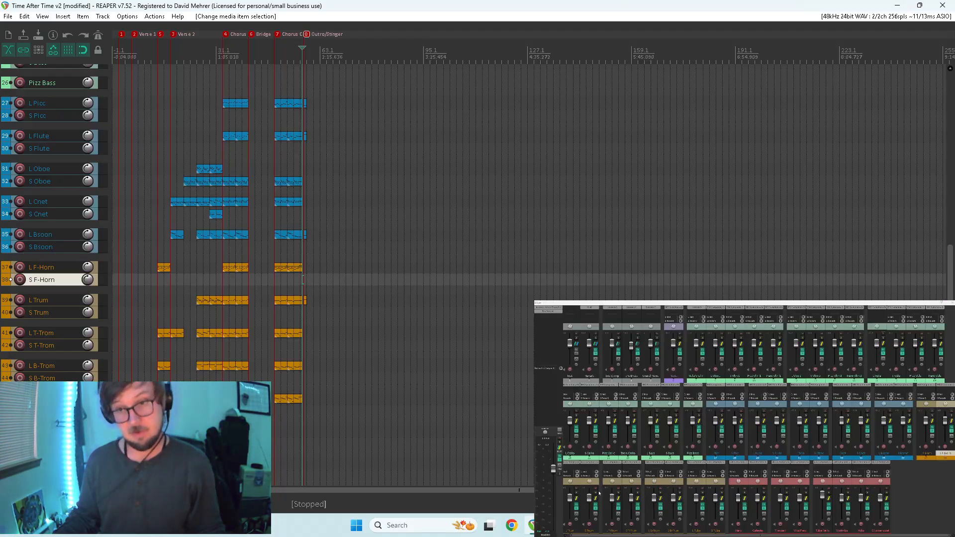
# Adjust a send level in the mixer's brass section and replay from the second half of Chorus C.
pyautogui.scroll(1, 638, 495)
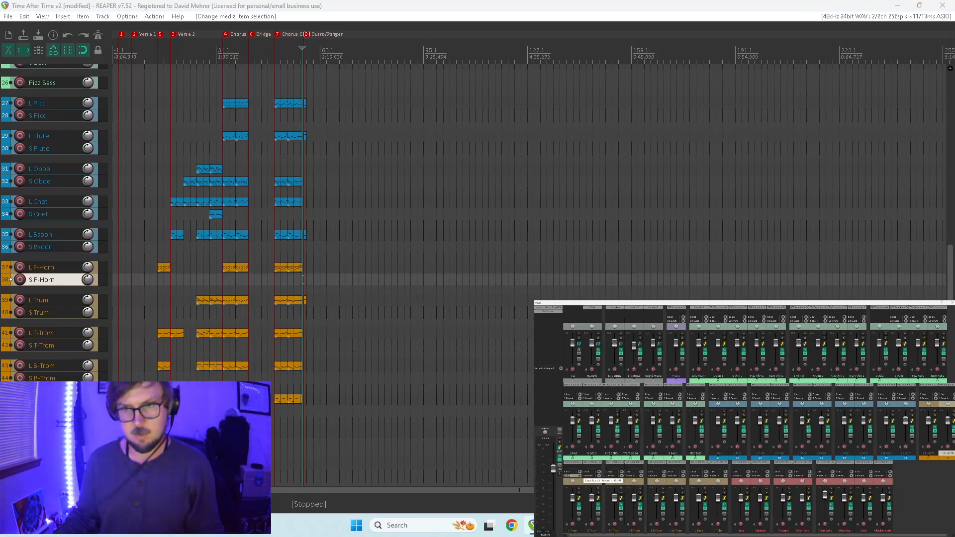
pyautogui.scroll(4, 275, 381)
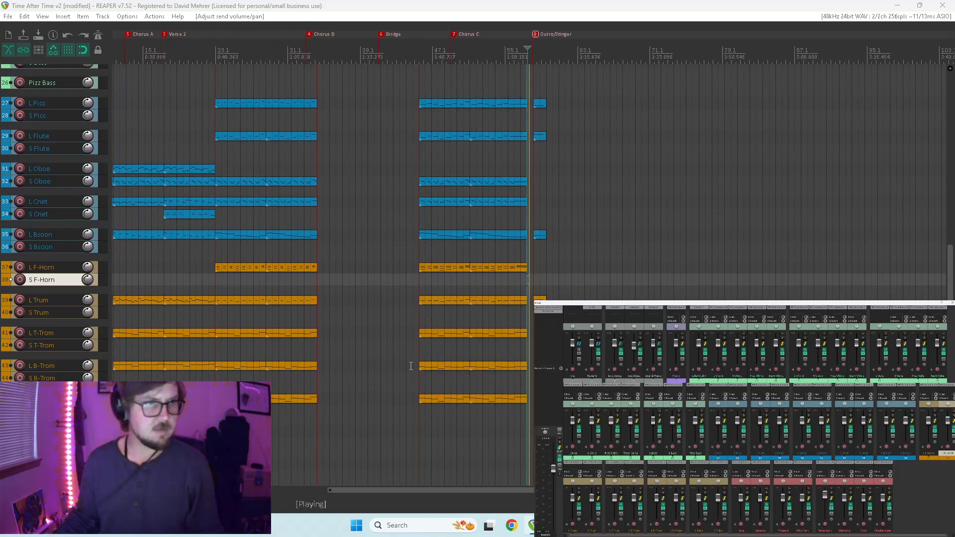
pyautogui.press('space')
pyautogui.click(468, 430)
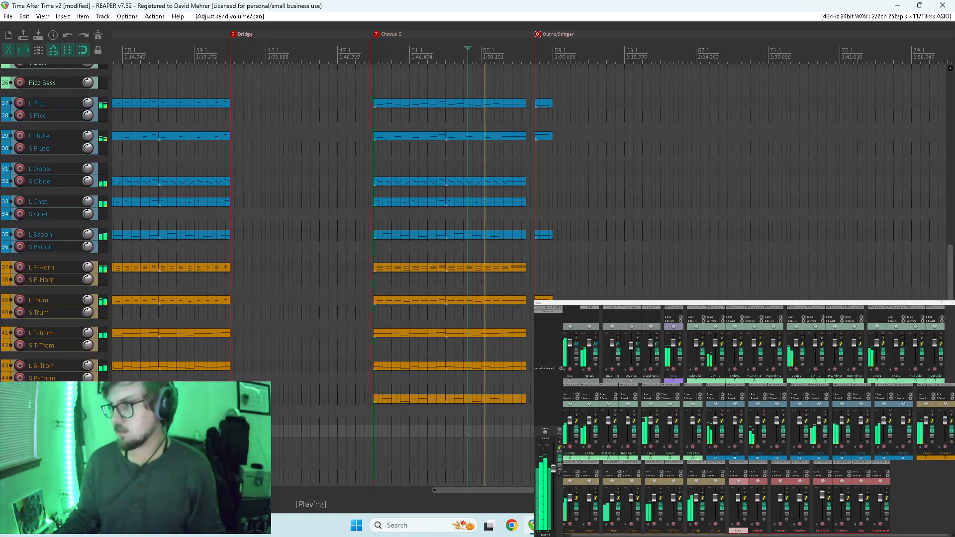
pyautogui.press('space')
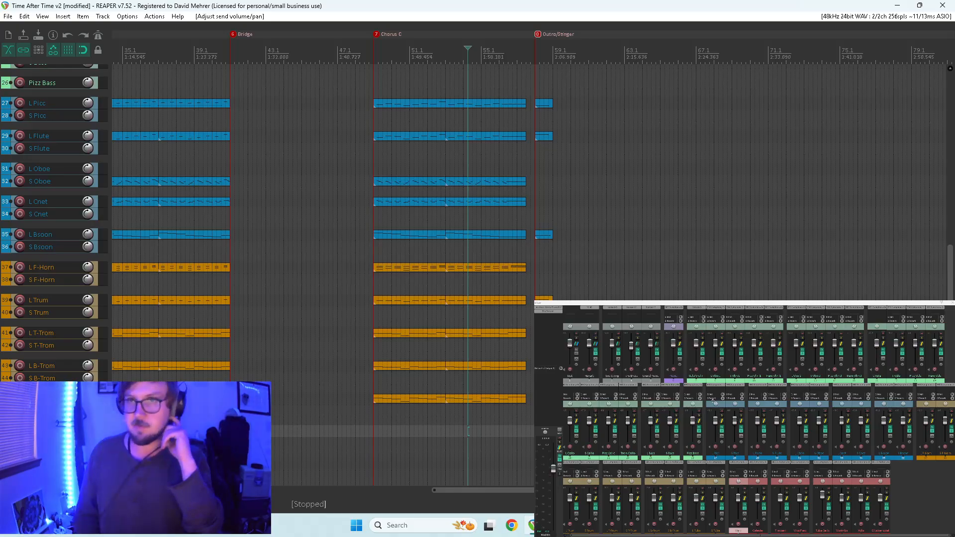
pyautogui.rightClick(597, 345)
pyautogui.click(742, 353)
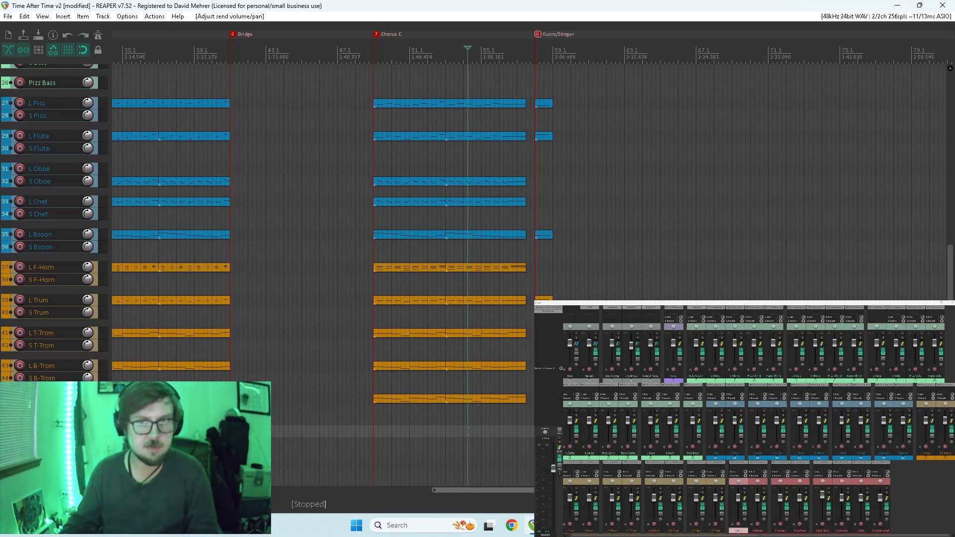
# Play the Outro/Stinger from its marker.
pyautogui.hscroll(-5, 520, 490)
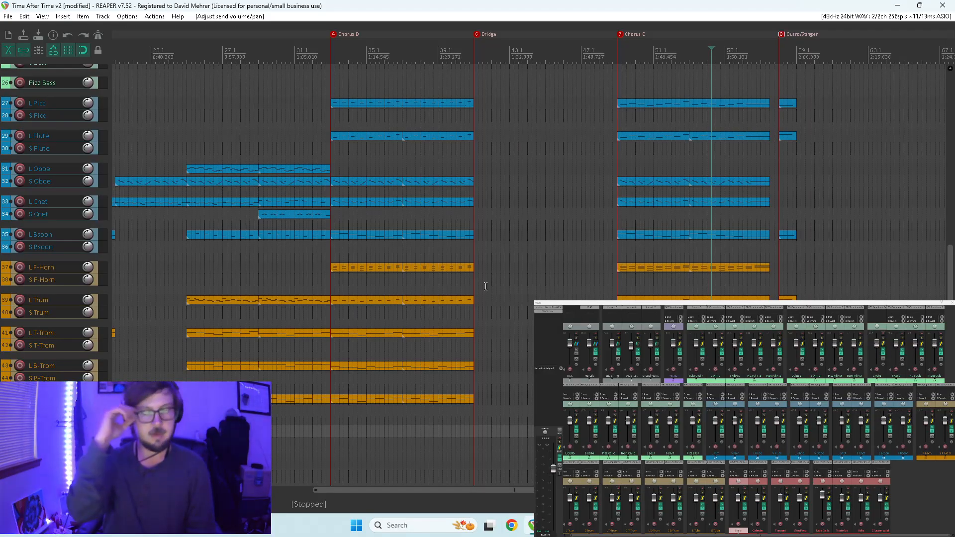
pyautogui.click(777, 81)
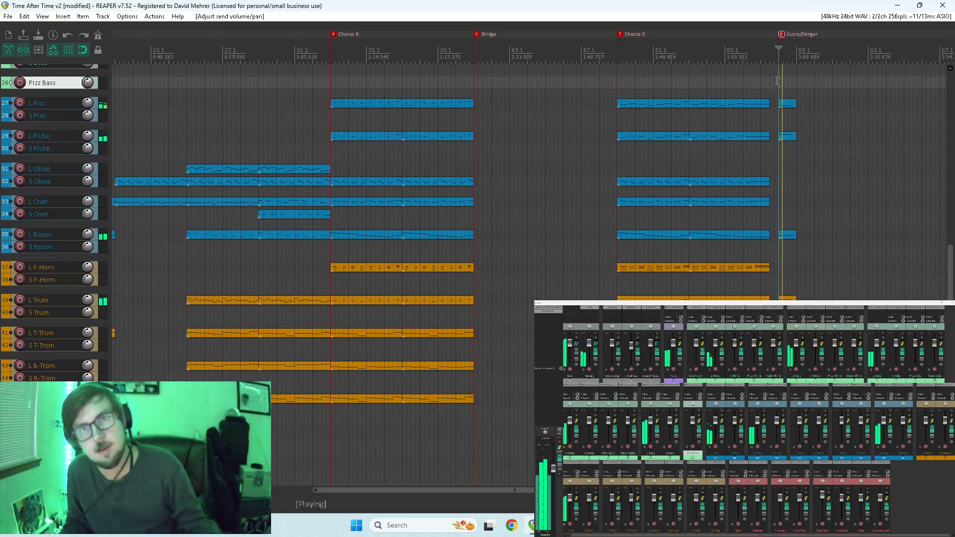
pyautogui.press('space')
# Shorten the L Trum note in the stinger item to about two thirds of the item's length and replay it.
pyautogui.scroll(4, 580, 279)
pyautogui.scroll(1, 581, 279)
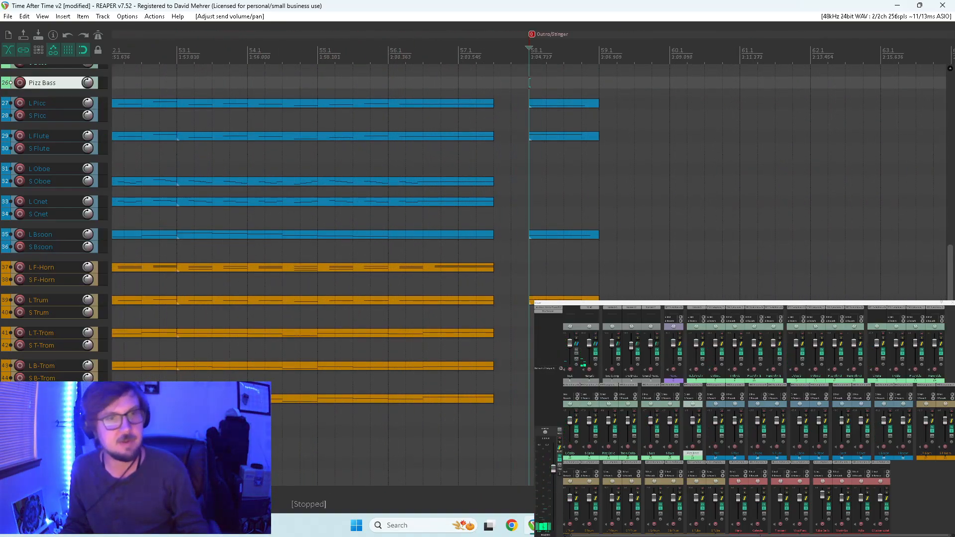
pyautogui.doubleClick(531, 295)
pyautogui.moveTo(847, 361); pyautogui.dragTo(808, 365)
pyautogui.press('space')
pyautogui.press('Home')
pyautogui.press('space')
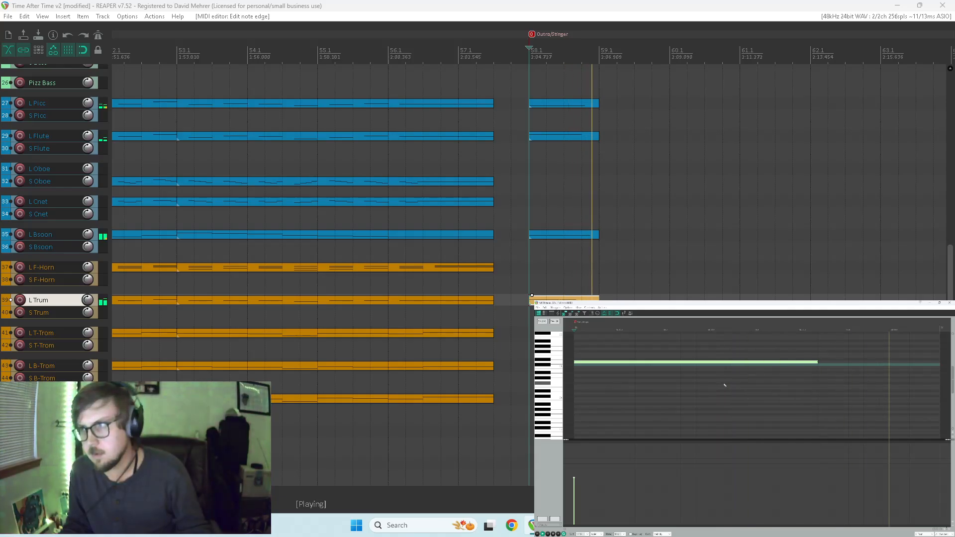
pyautogui.press('Home')
pyautogui.press('space')
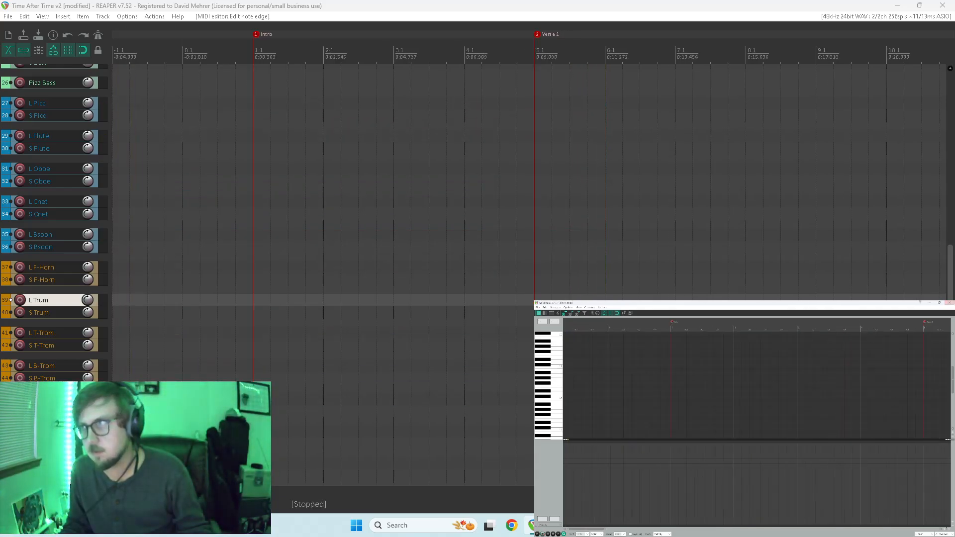
# Bring back the mixer and look over the whole arrangement from the string tracks down to the brass.
pyautogui.hotkey('ctrl', 'm')
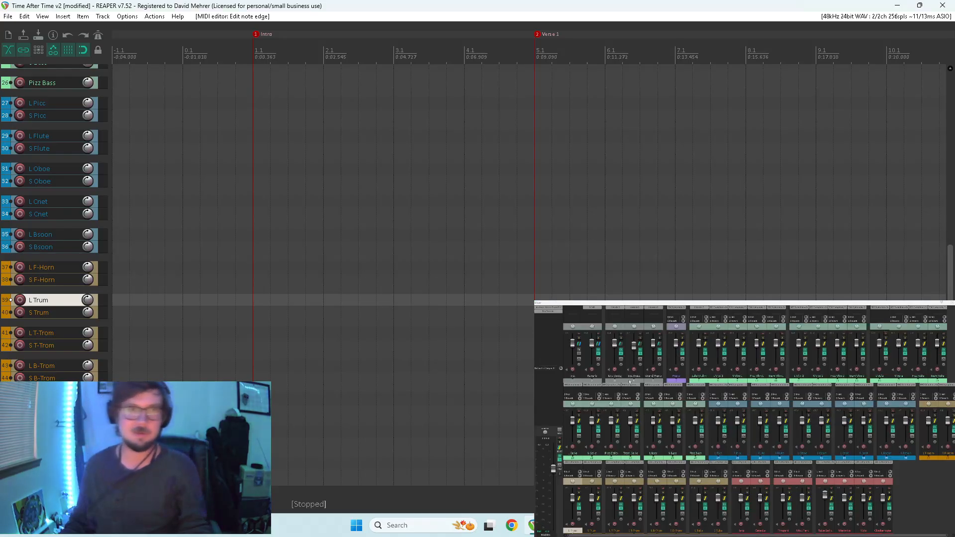
pyautogui.press('8')
pyautogui.scroll(-5, 599, 172)
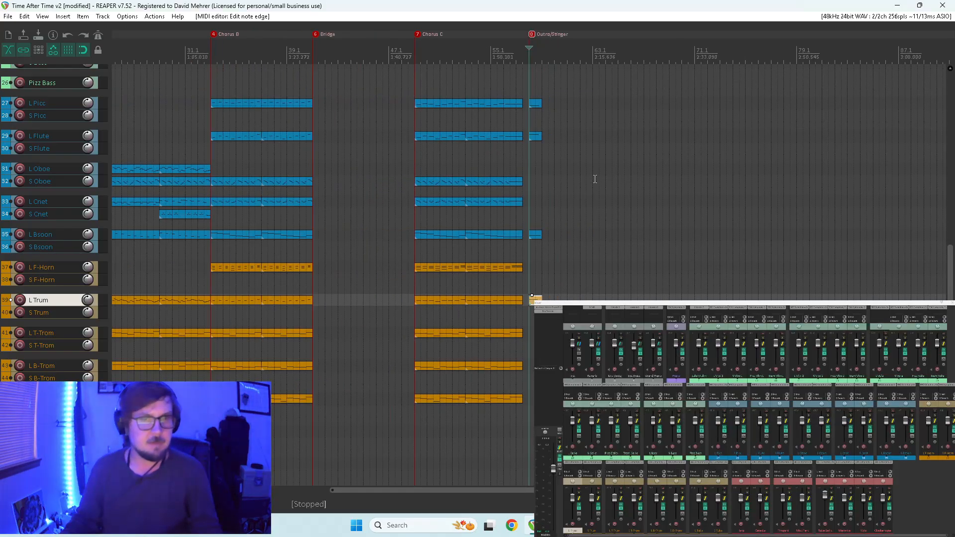
pyautogui.press('Home')
pyautogui.moveTo(947, 271); pyautogui.dragTo(936, 128)
pyautogui.scroll(-15, 908, 141)
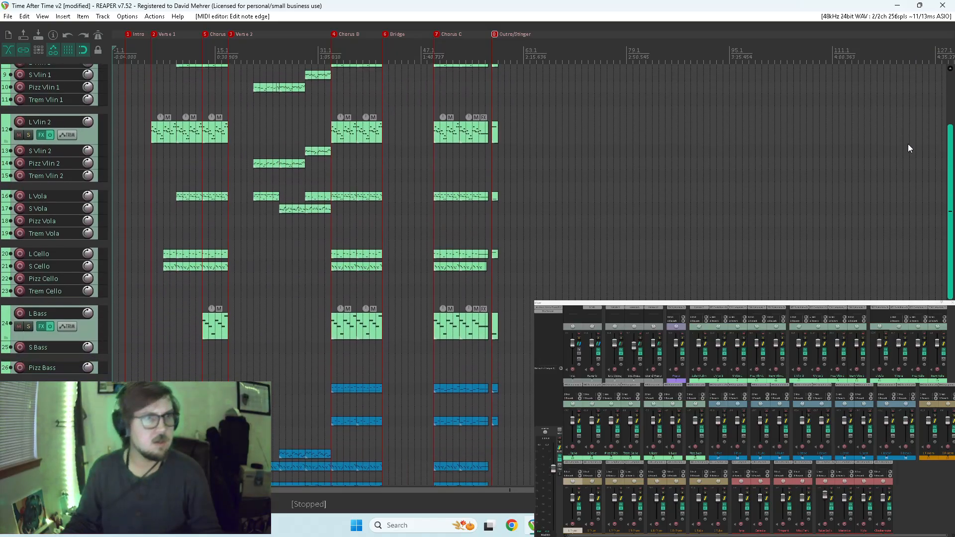
pyautogui.moveTo(899, 248); pyautogui.dragTo(893, 262)
pyautogui.scroll(6, 517, 193)
pyautogui.scroll(-4, 525, 193)
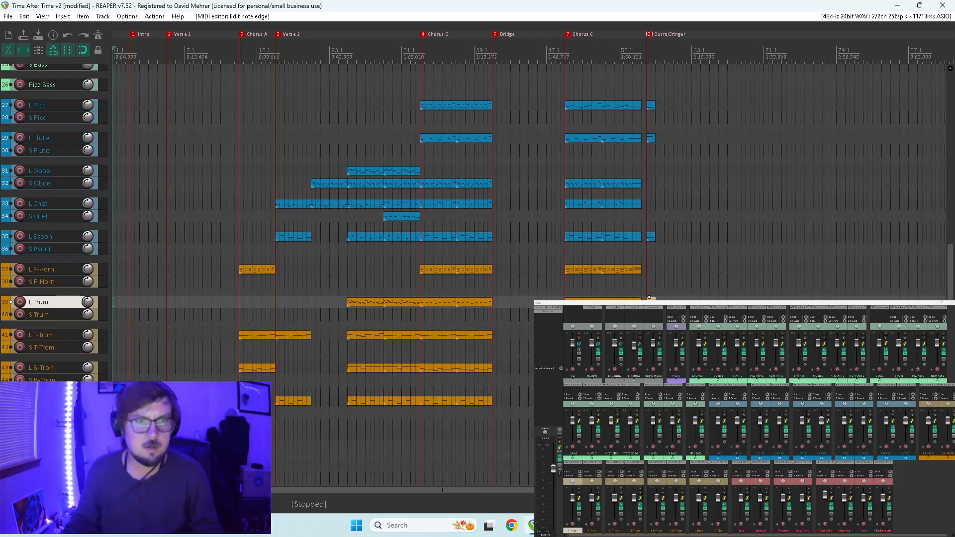
# Switch to OBS Studio.
pyautogui.click(553, 525)
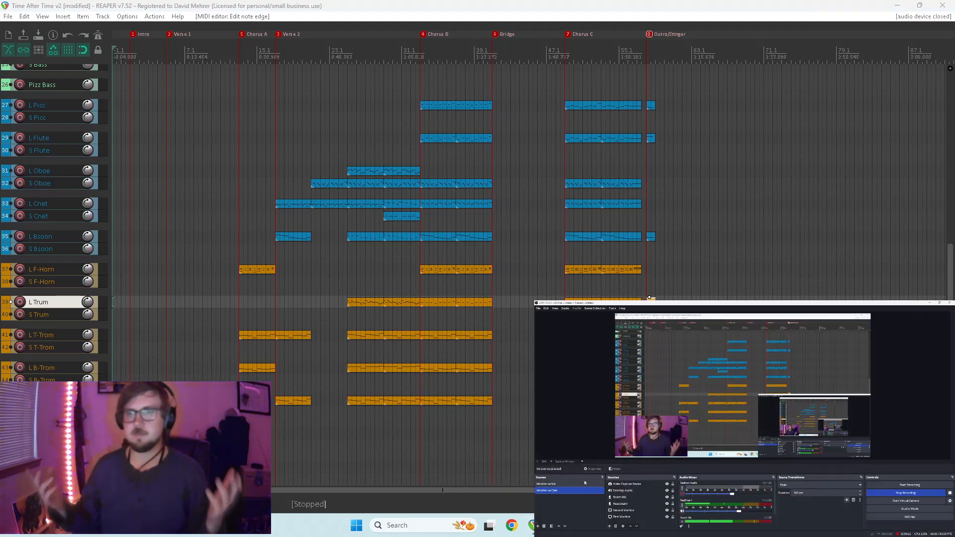